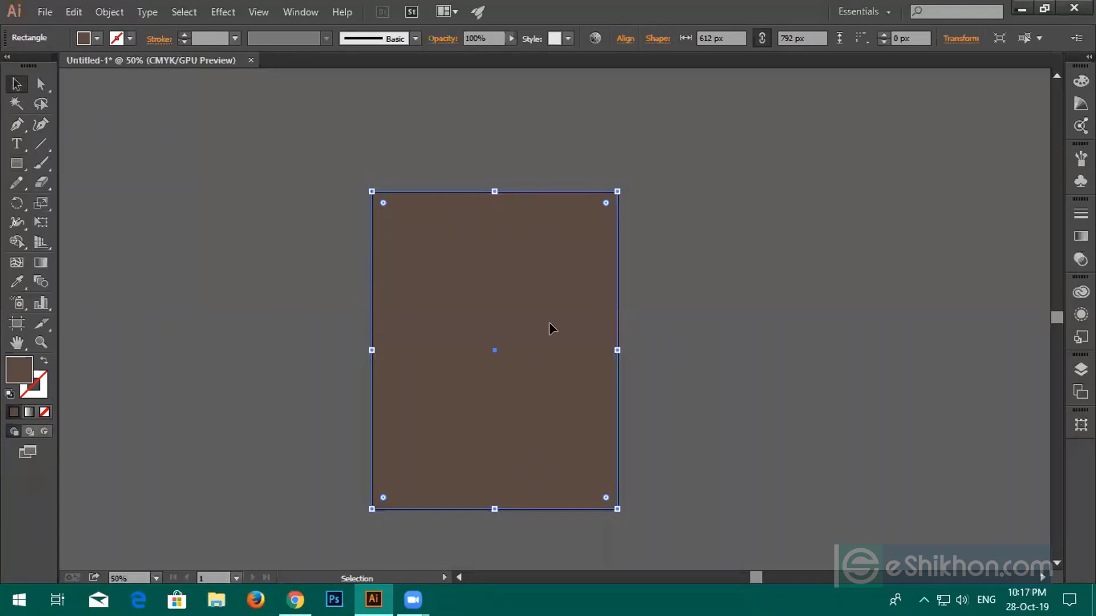
Send the brown background rectangle behind the black ring and deselect it
right_click(509, 308)
mouse_move(542, 536)
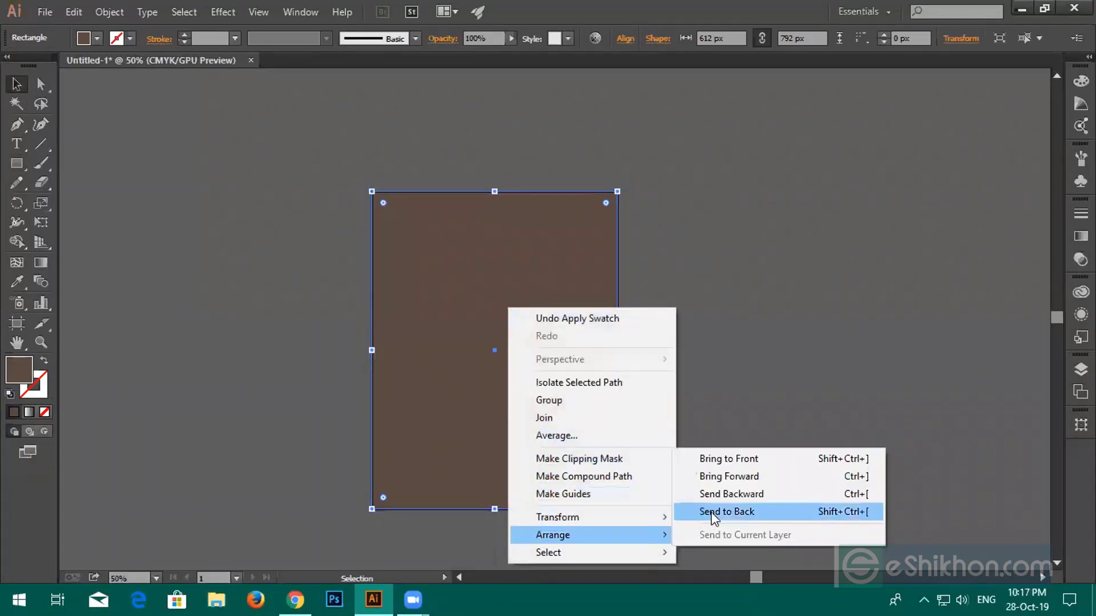
left_click(719, 512)
left_click(318, 208)
left_click(404, 239)
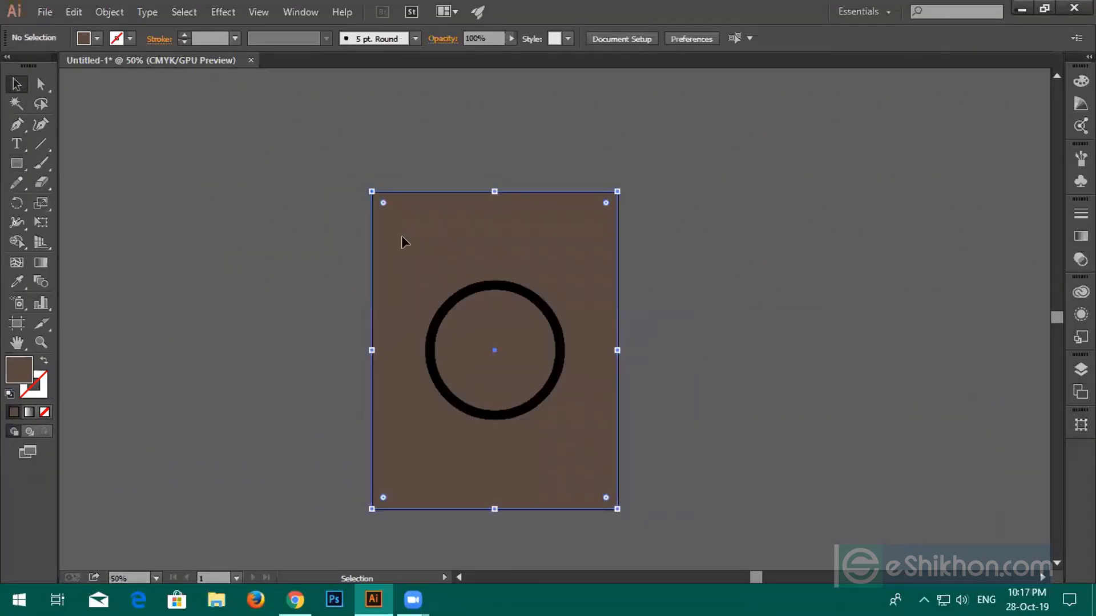
left_click(274, 300)
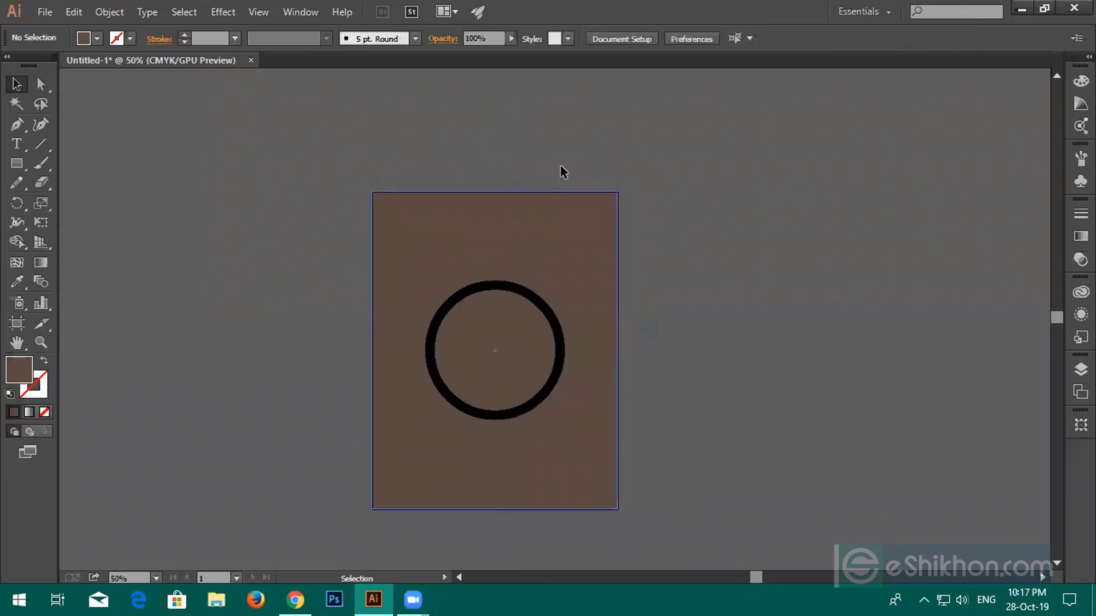
left_click(567, 228)
left_click(712, 250)
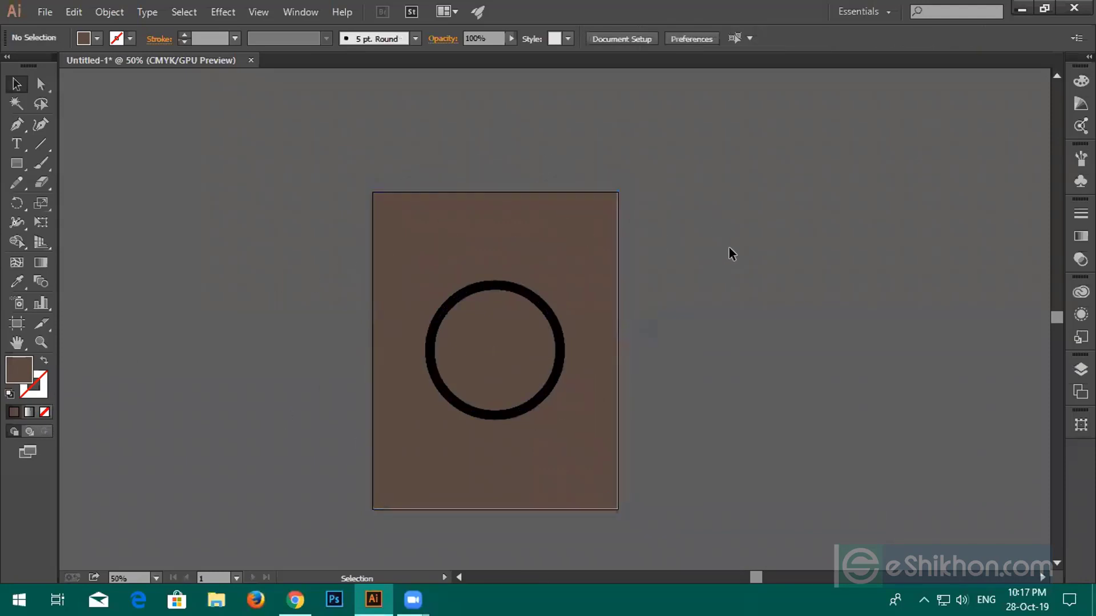
left_click(600, 264)
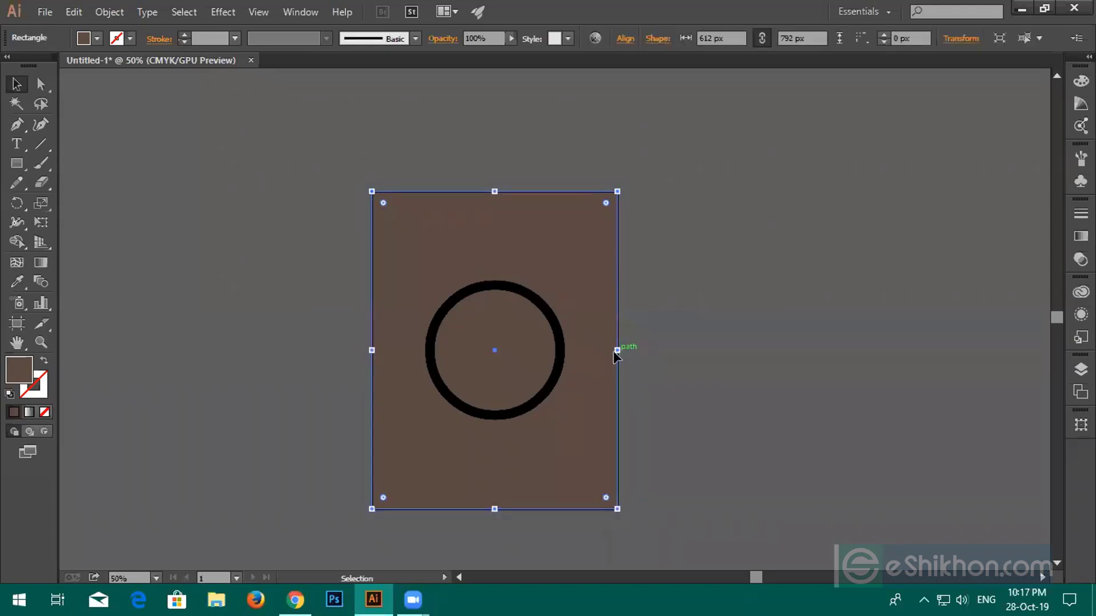
left_click(620, 334)
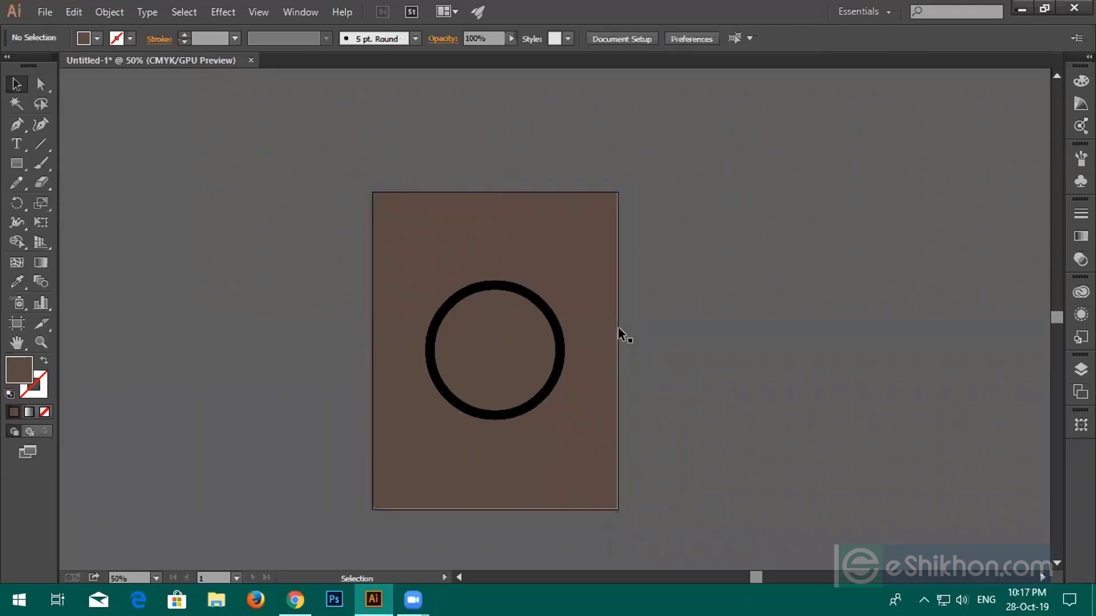
left_click(591, 314)
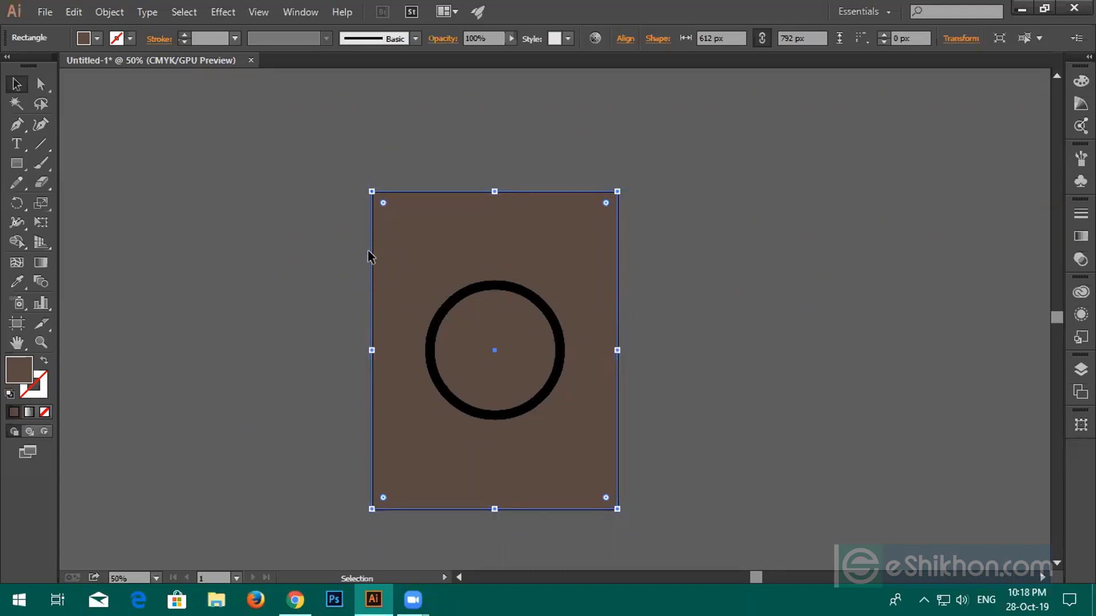
Move the brown background rectangle slightly downward and undo the move
mouse_move(370, 257)
left_mouse_down()
mouse_move(435, 238)
mouse_move(386, 255)
left_mouse_up()
key("ctrl")
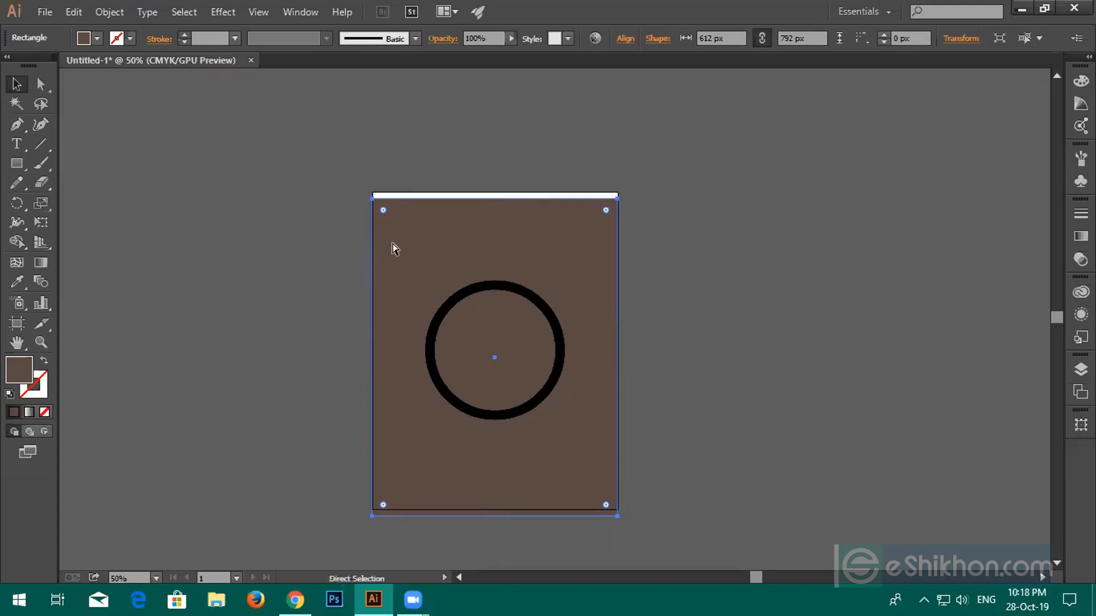
key("ctrl+z")
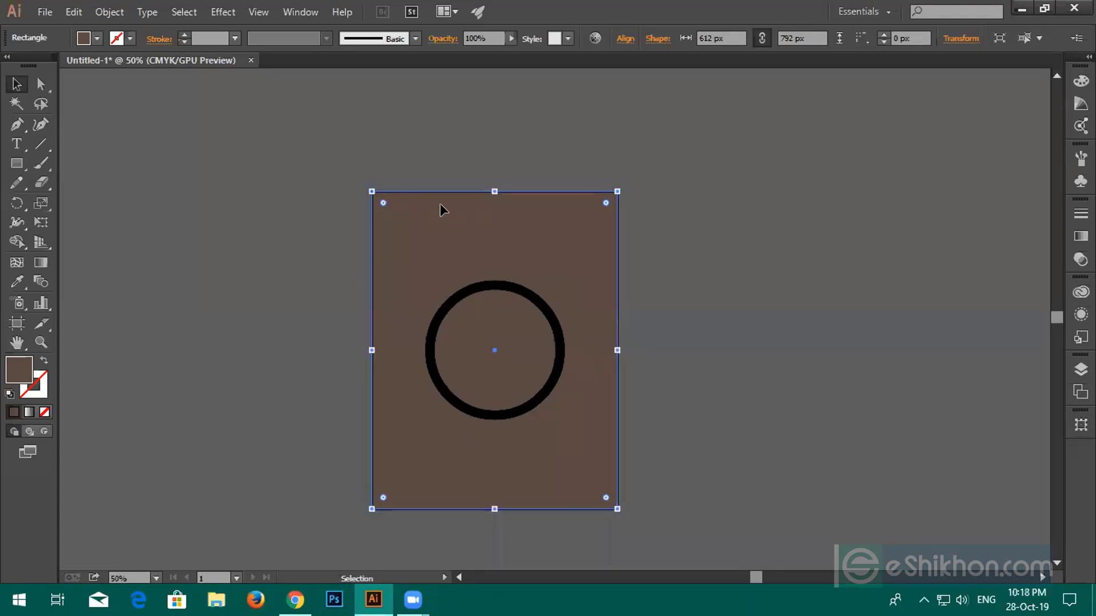
key("ctrl+1")
left_click_drag(605, 254, 542, 165)
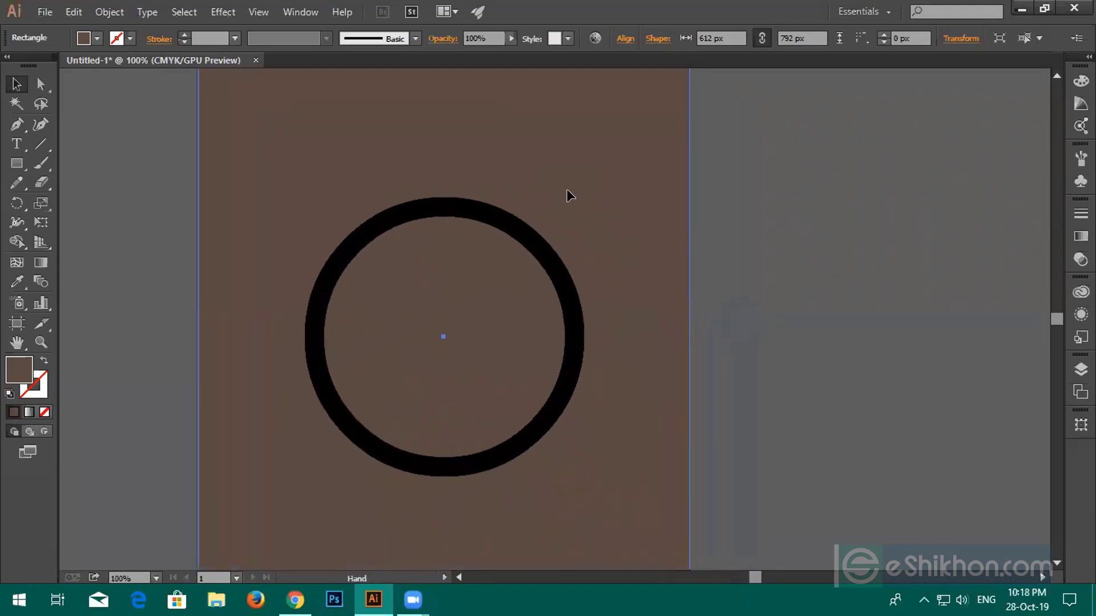
scroll(468, 288, "down", 3)
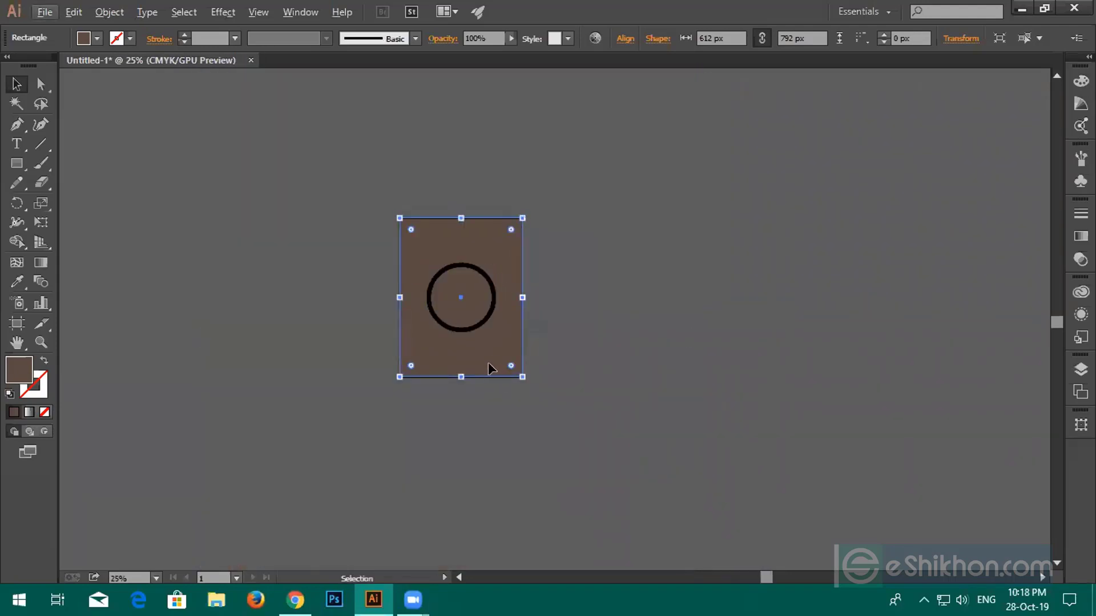
scroll(491, 355, "up", 1)
left_click_drag(481, 339, 525, 371)
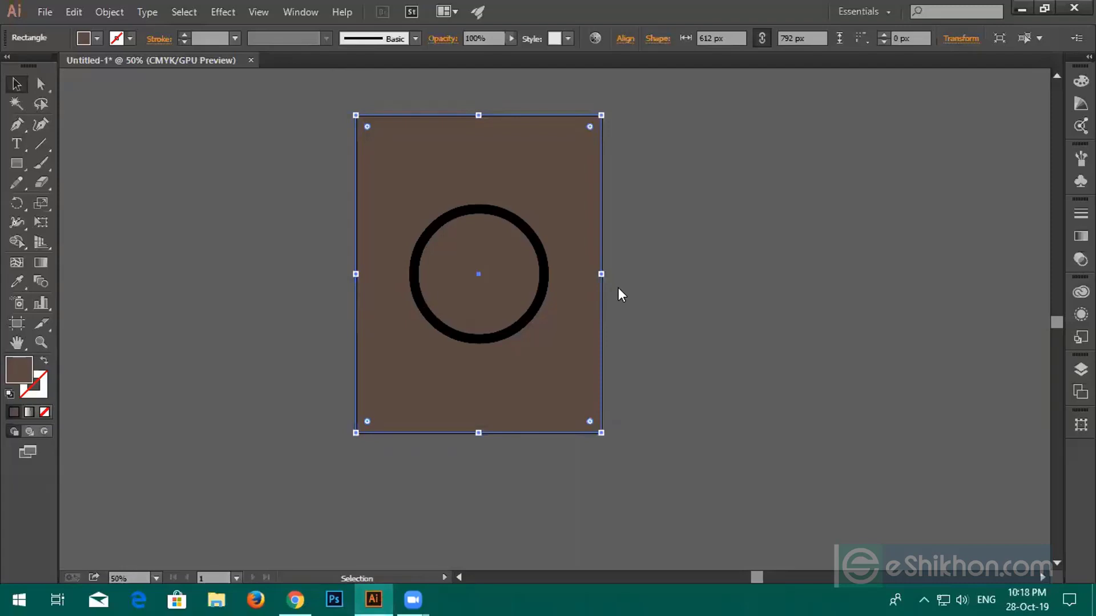
Switch to Chrome and search Google Images for "signature logo"
left_click(293, 599)
left_click(407, 10)
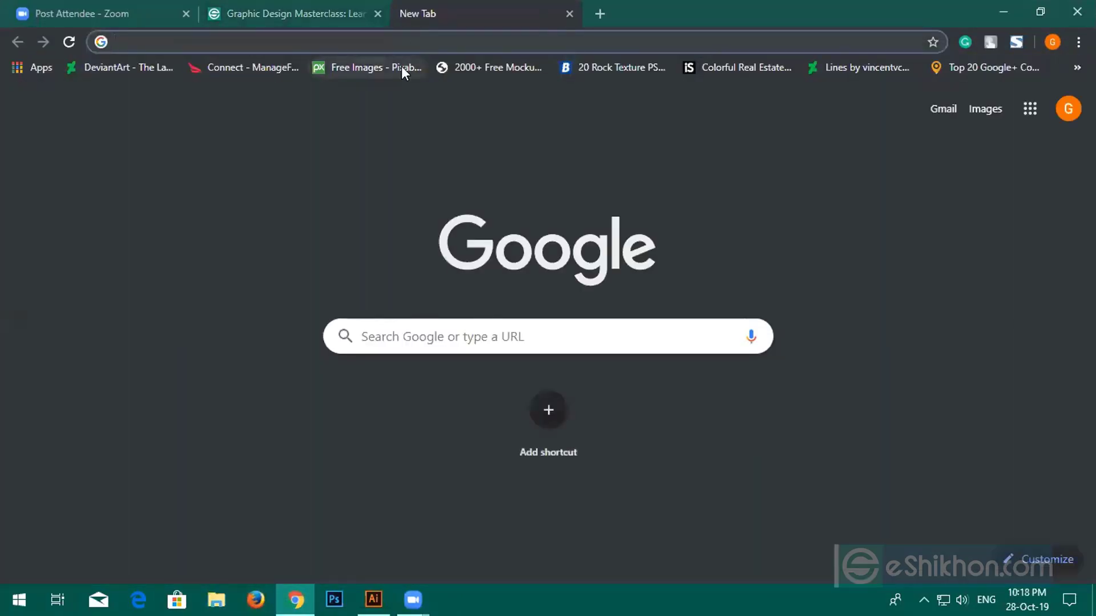
type("sign")
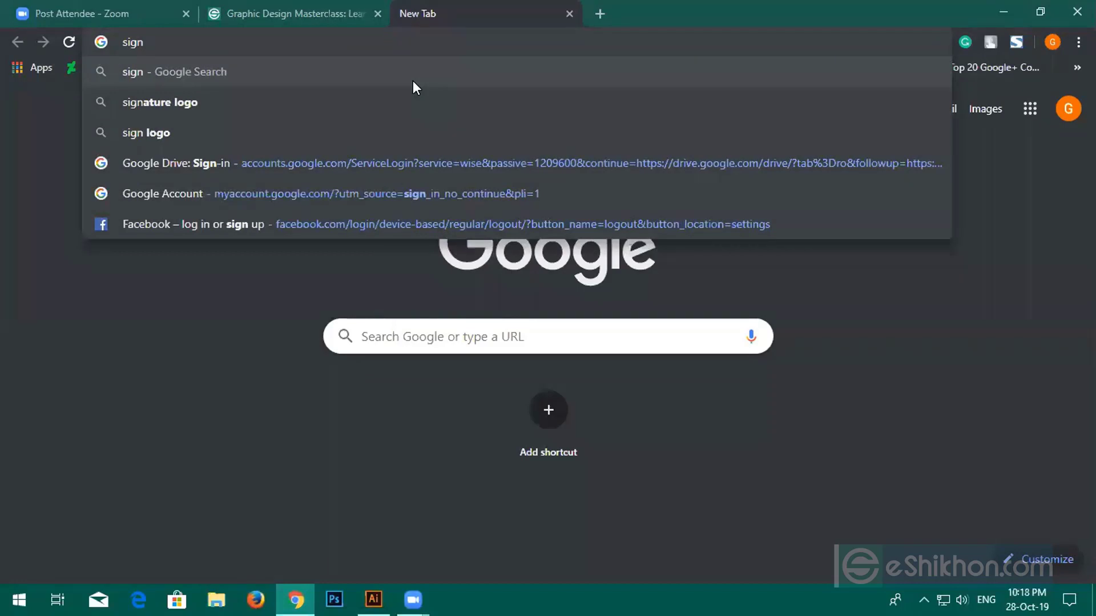
type("atu")
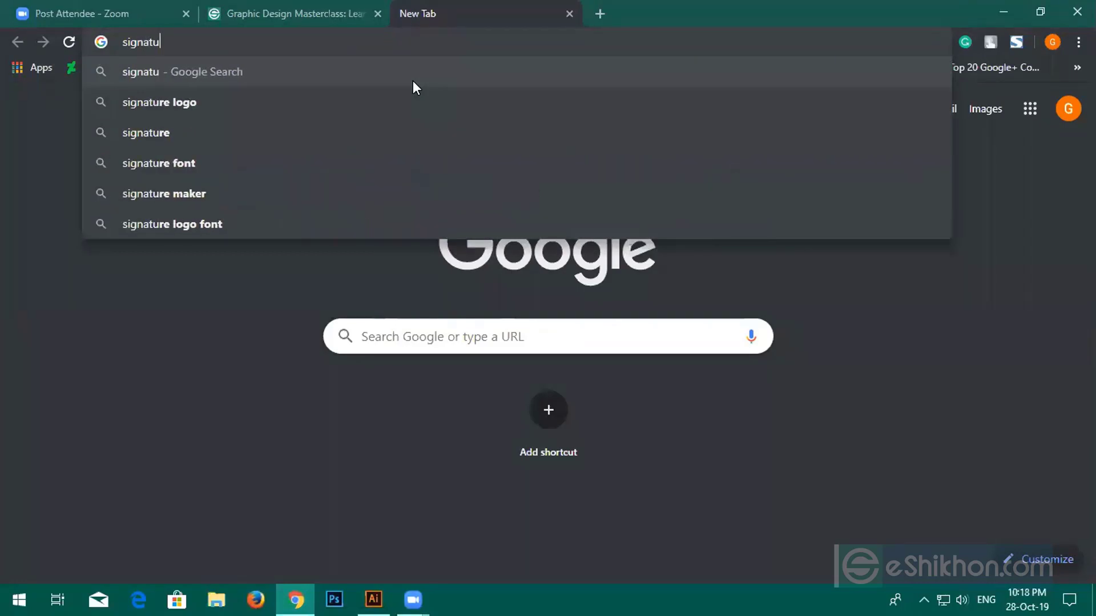
type("re logo")
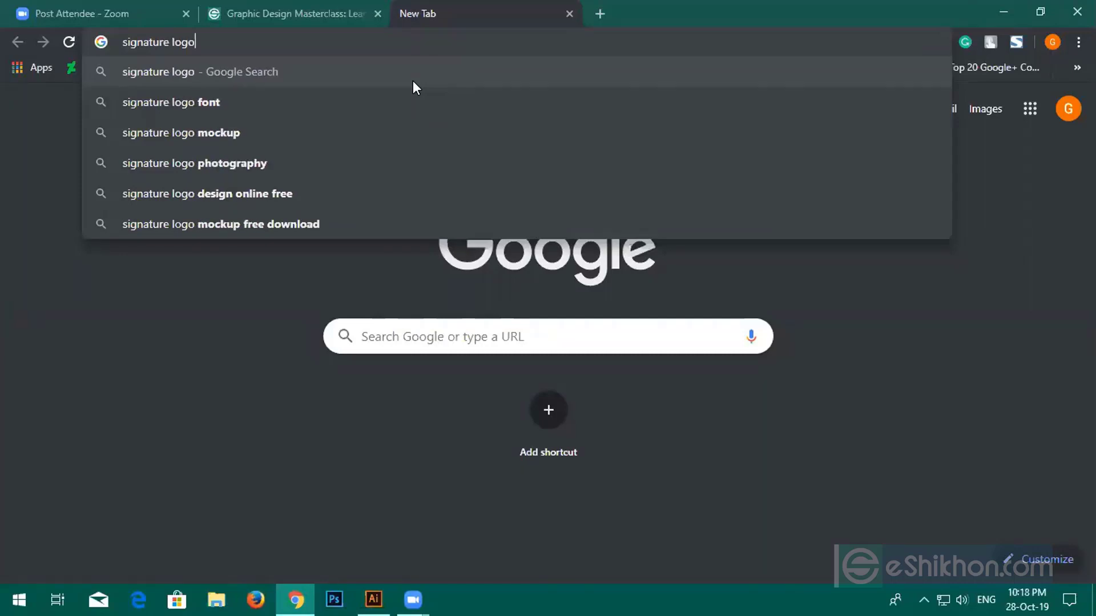
key("Return")
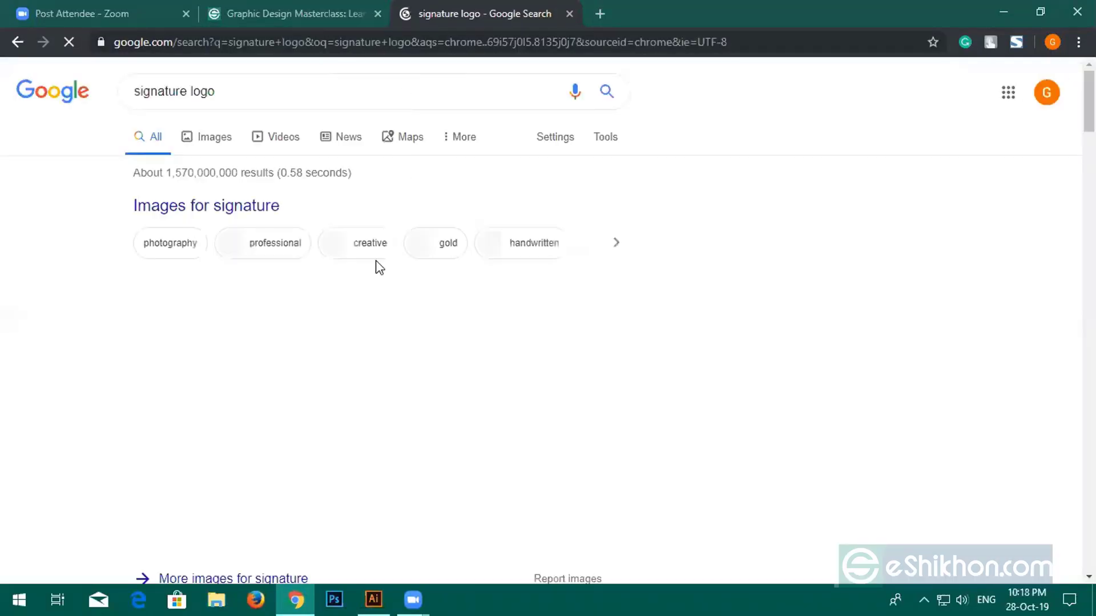
left_click(212, 139)
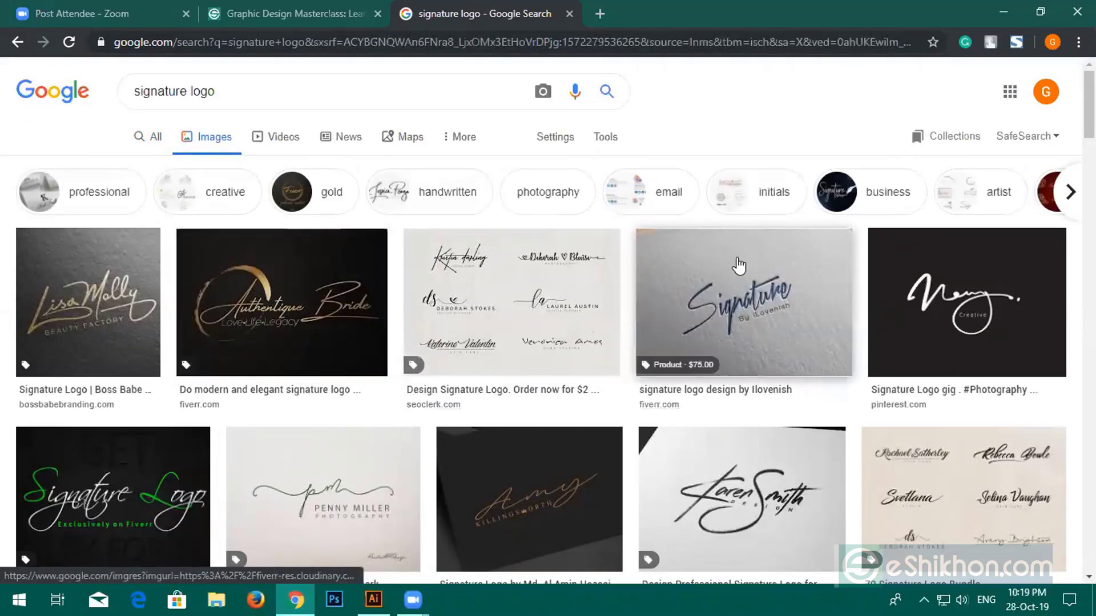
Examine several signature logo examples in enlarged preview, comparing their lettering styles, and look through the related images
left_click(745, 322)
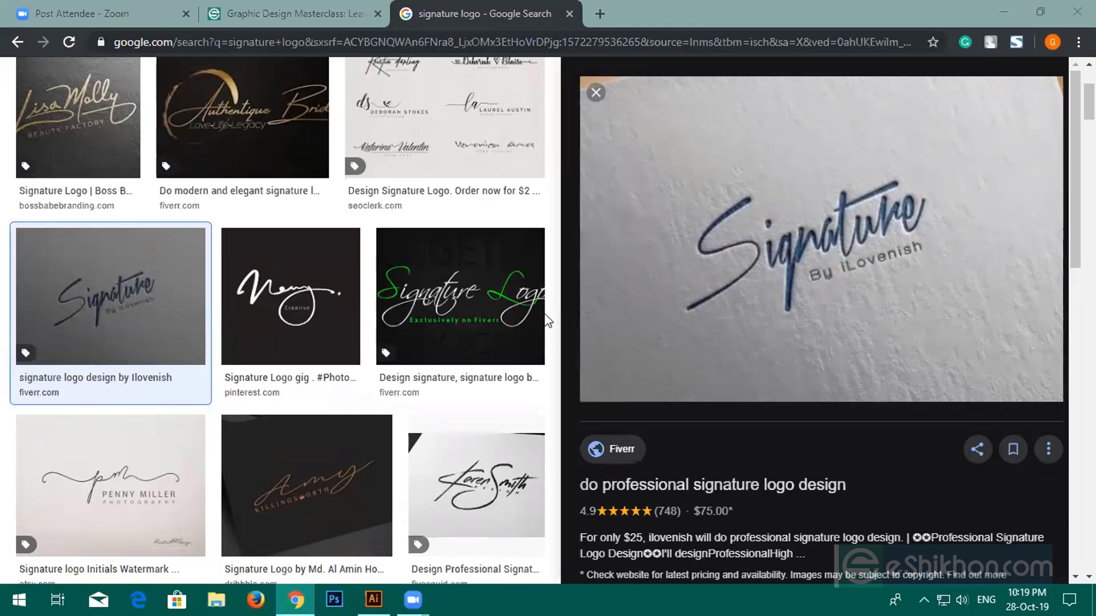
scroll(429, 423, "down", 17)
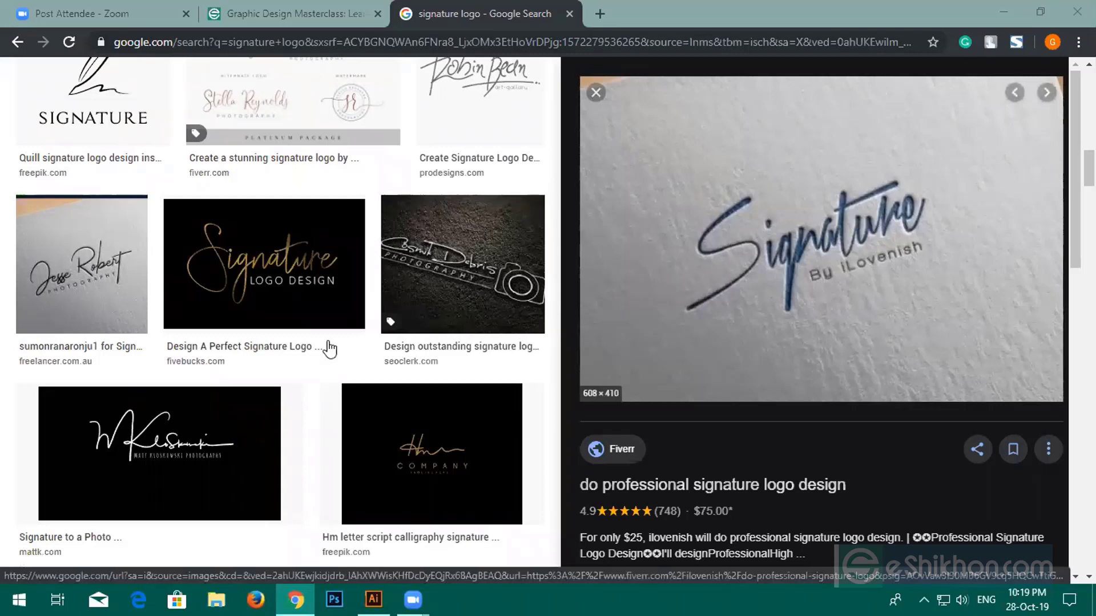
left_click(305, 264)
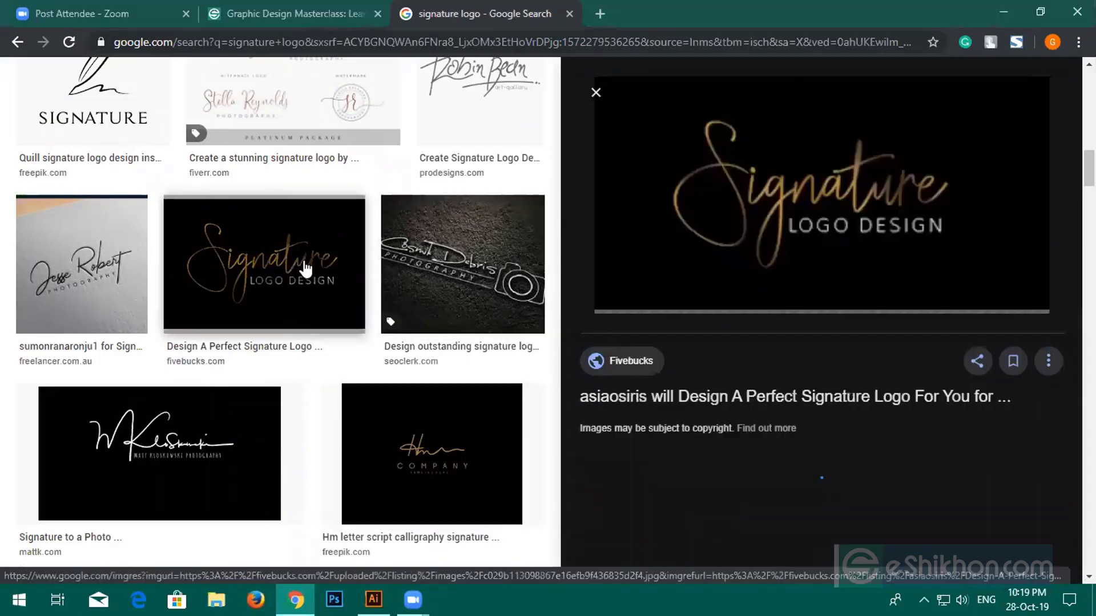
scroll(469, 423, "down", 3)
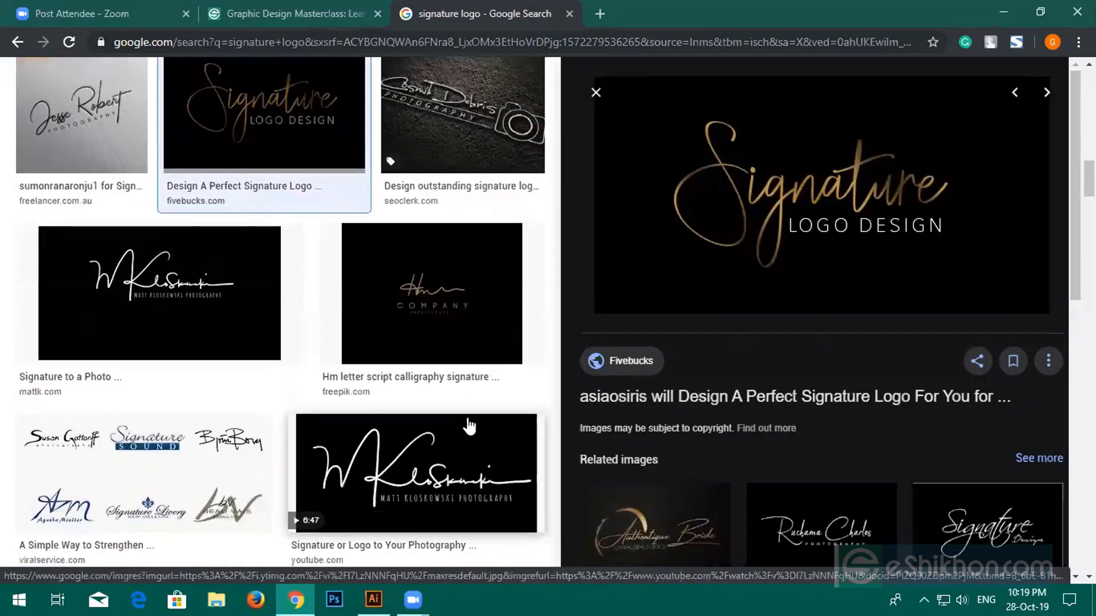
scroll(451, 421, "down", 2)
left_click(451, 404)
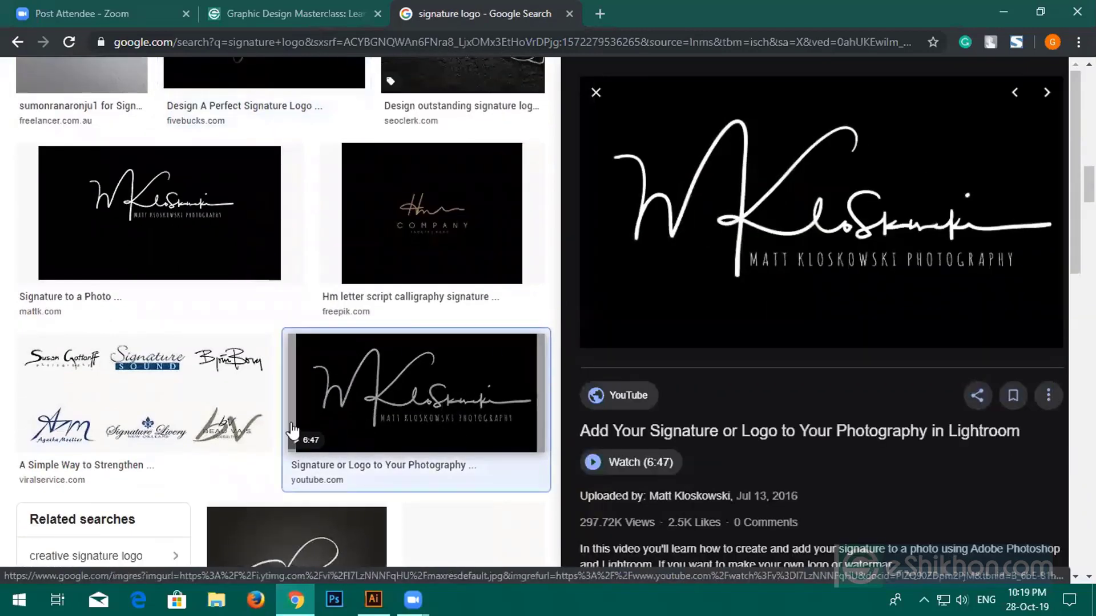
scroll(292, 434, "down", 3)
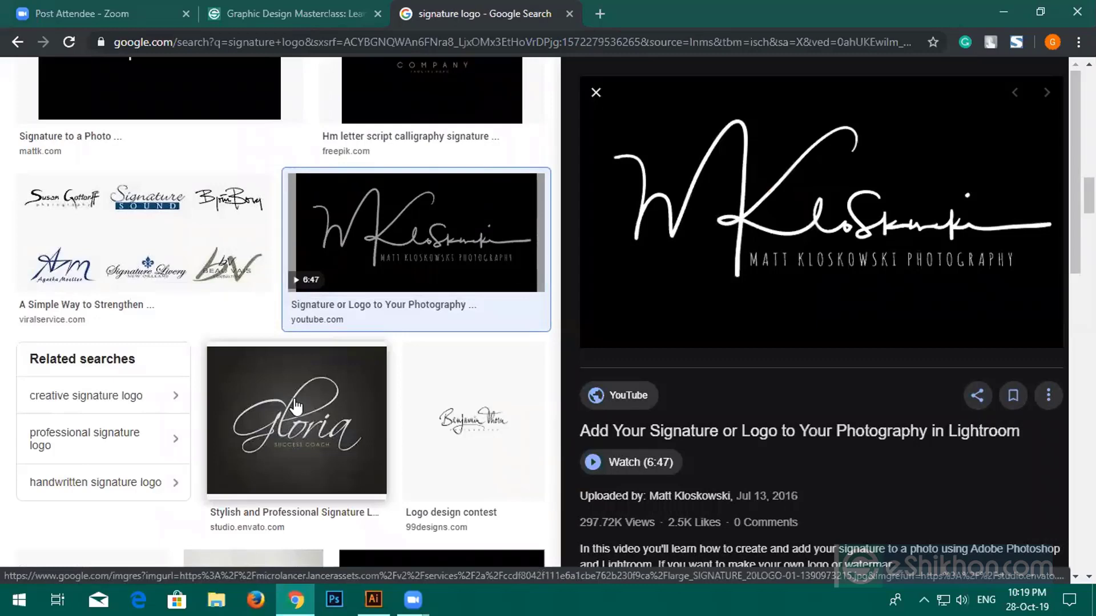
left_click(295, 406)
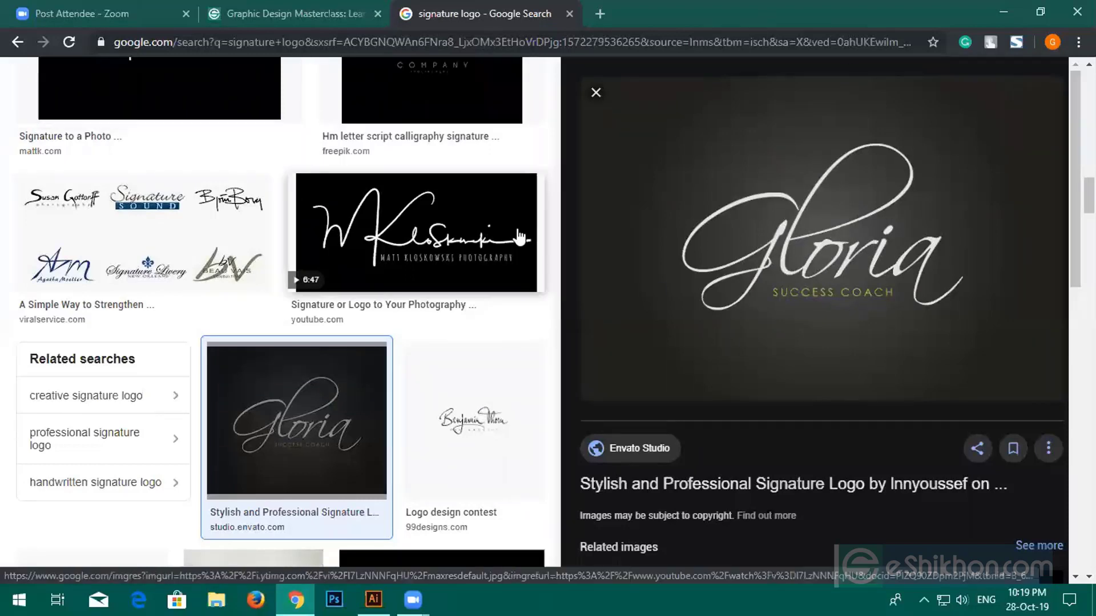
scroll(592, 269, "down", 3)
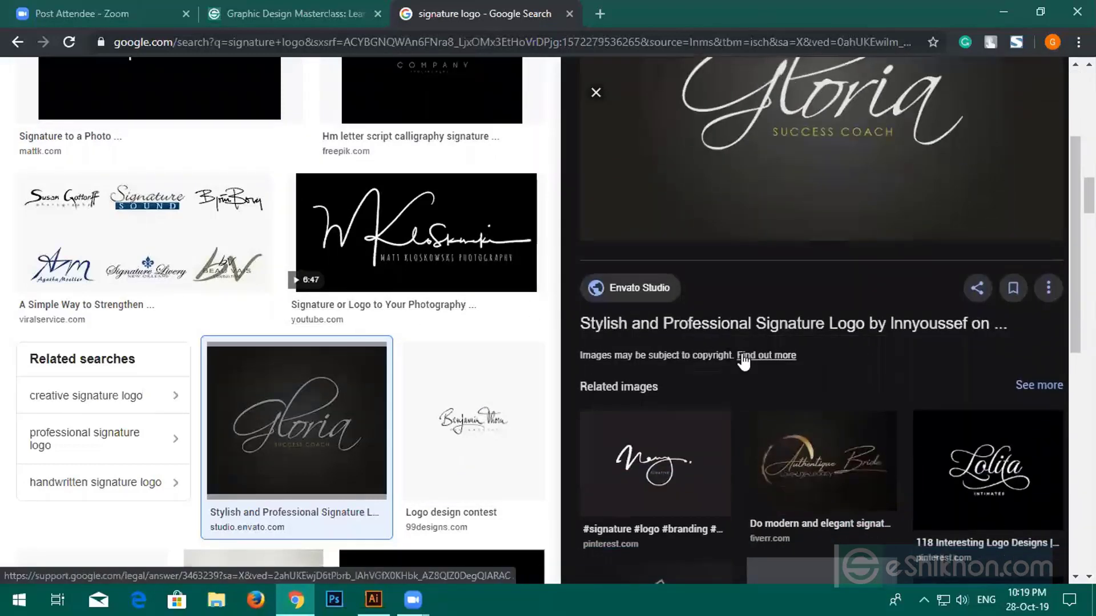
scroll(742, 365, "down", 8)
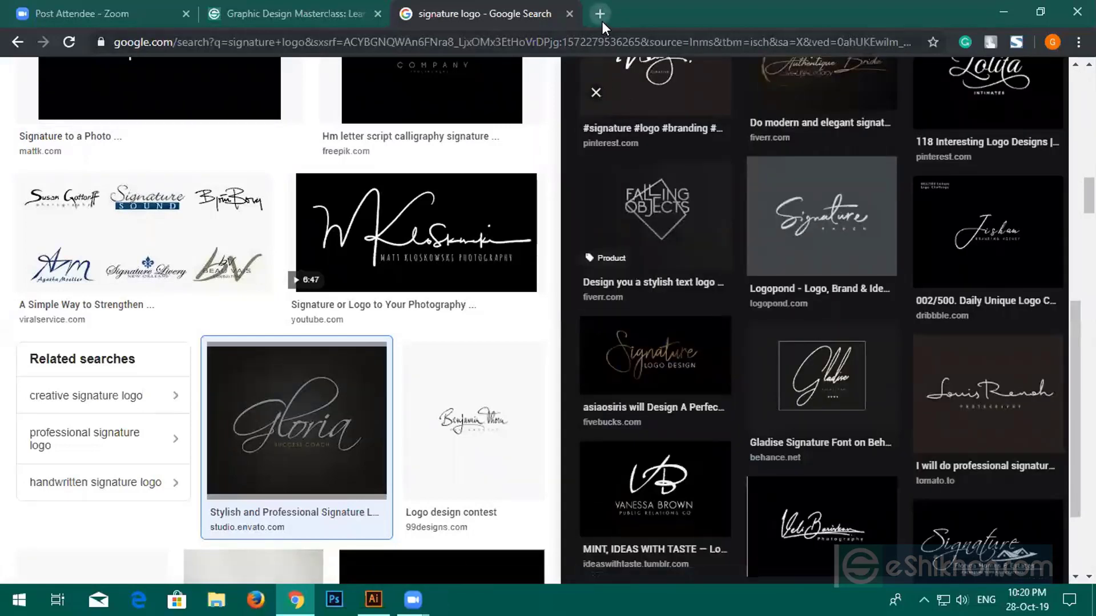
Search Google for "free font" in a new tab and open the Fancy category on the 1001 Free Fonts site
left_click(602, 22)
type("free font")
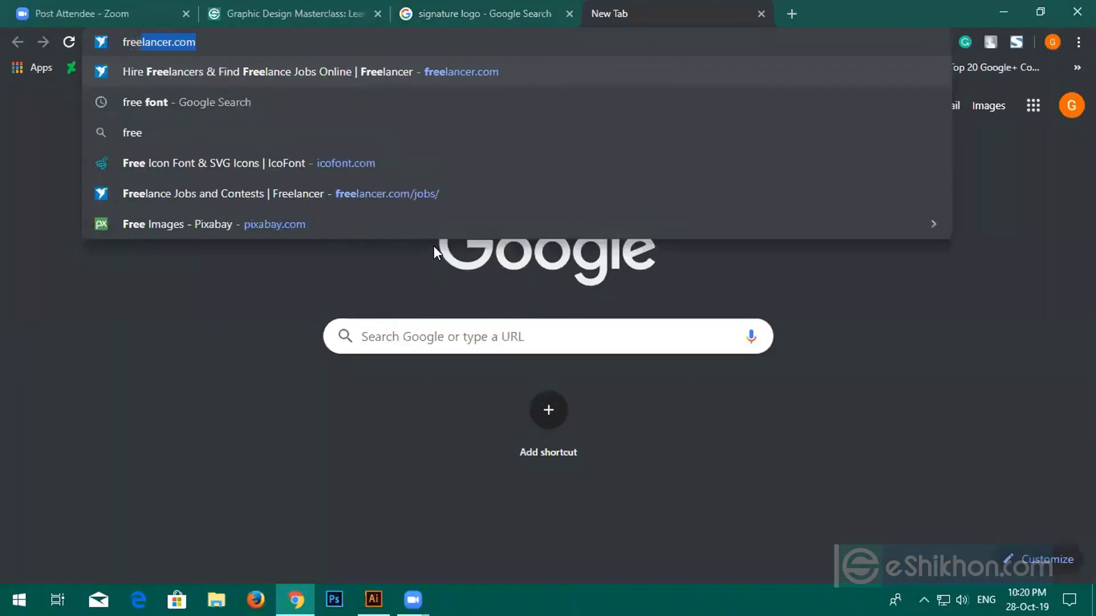
key("Return")
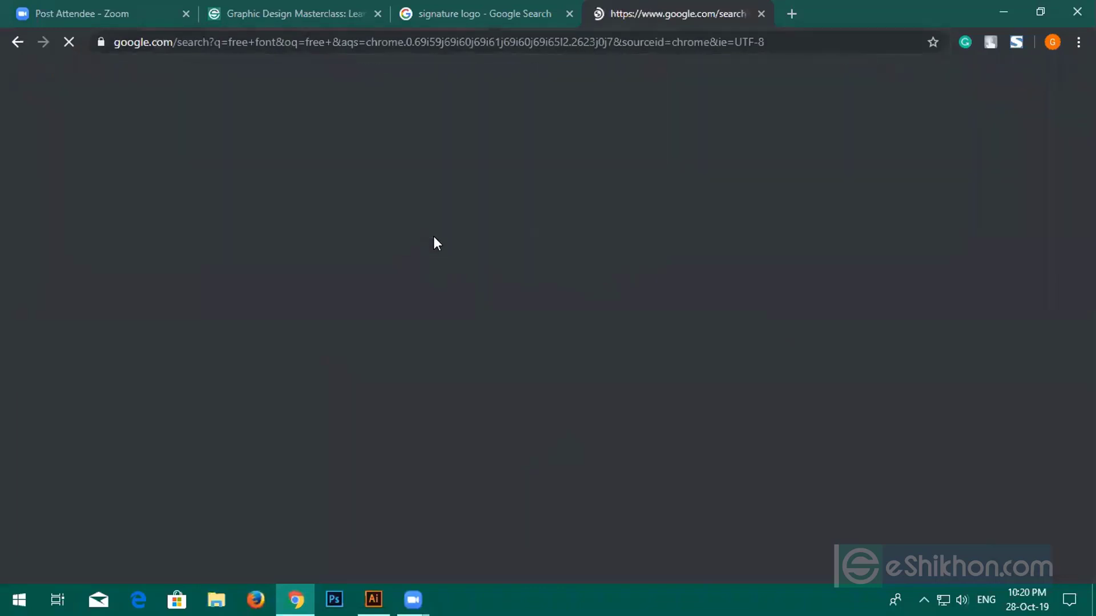
left_click(227, 205)
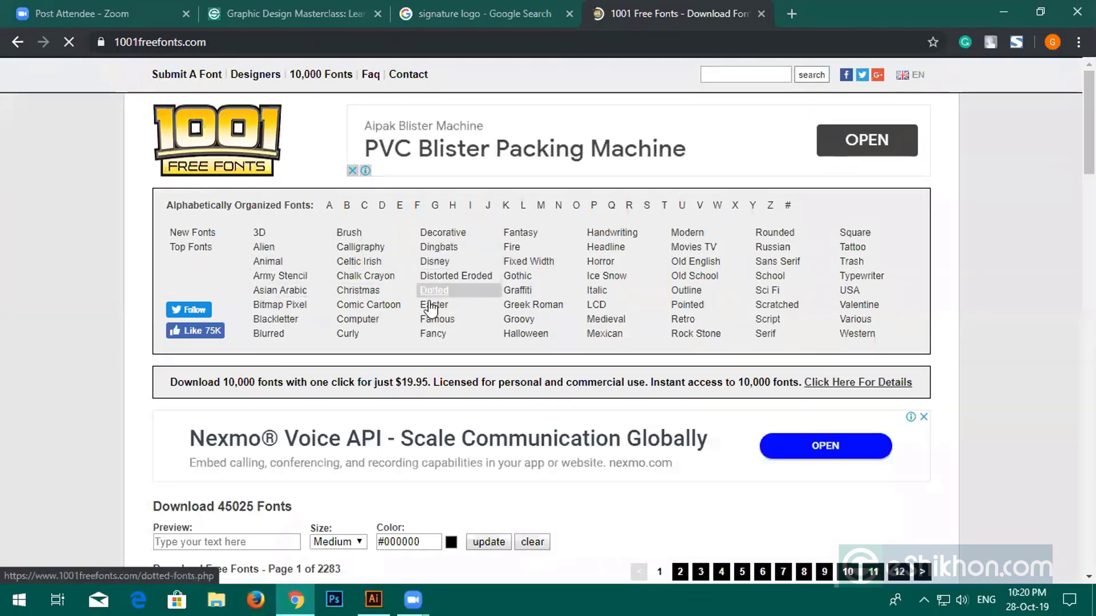
left_click(434, 342)
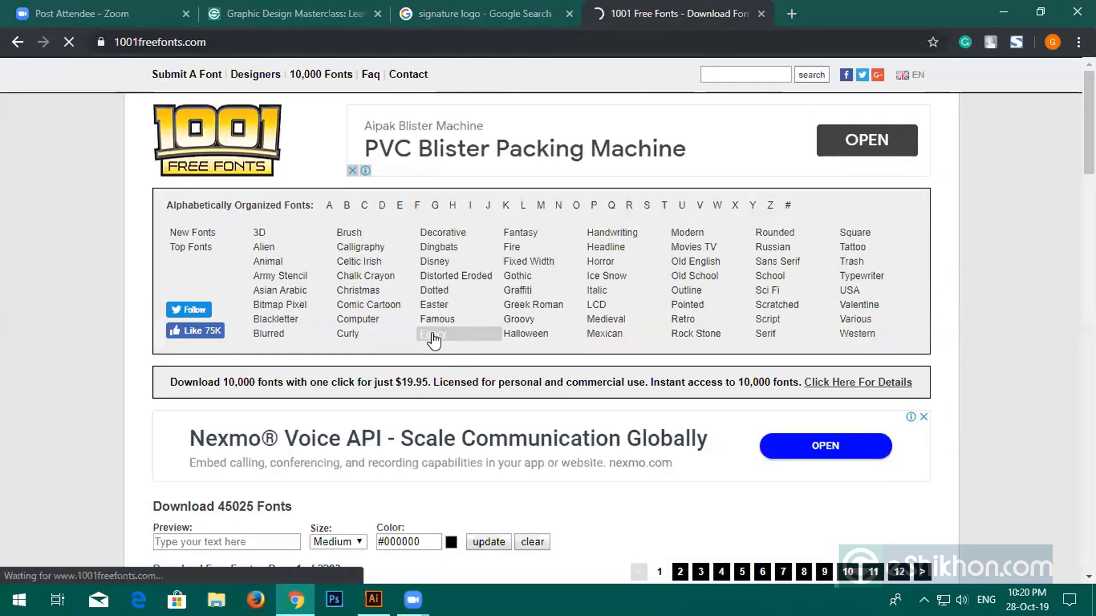
Look through the first page of Fancy fonts for script-style lettering and open page 2
scroll(473, 322, "down", 9)
scroll(471, 316, "down", 2)
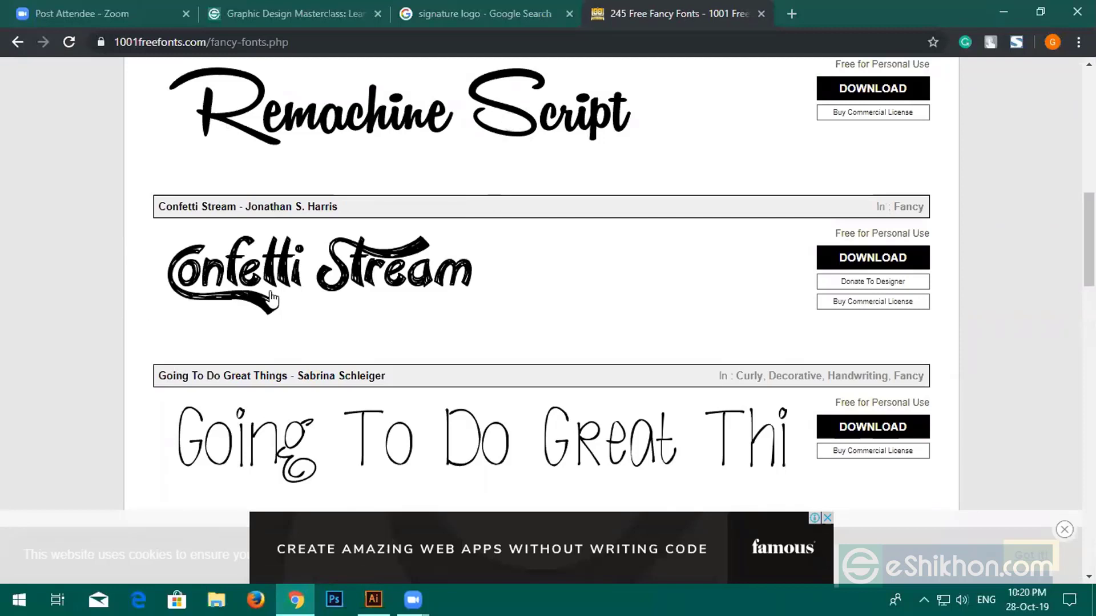
scroll(573, 155, "down", 15)
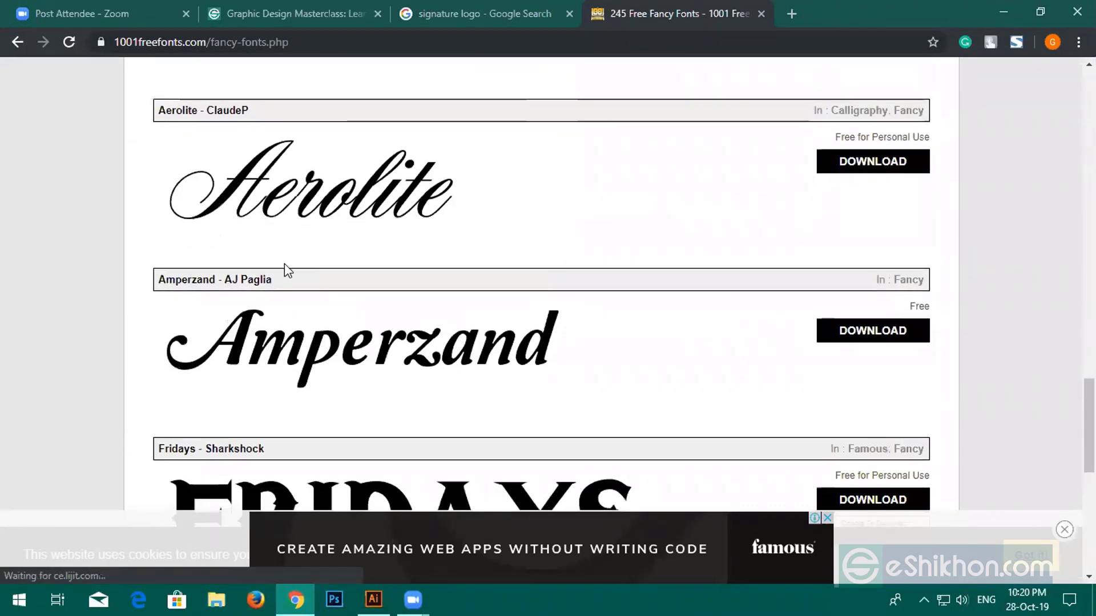
scroll(288, 266, "down", 8)
scroll(304, 252, "down", 2)
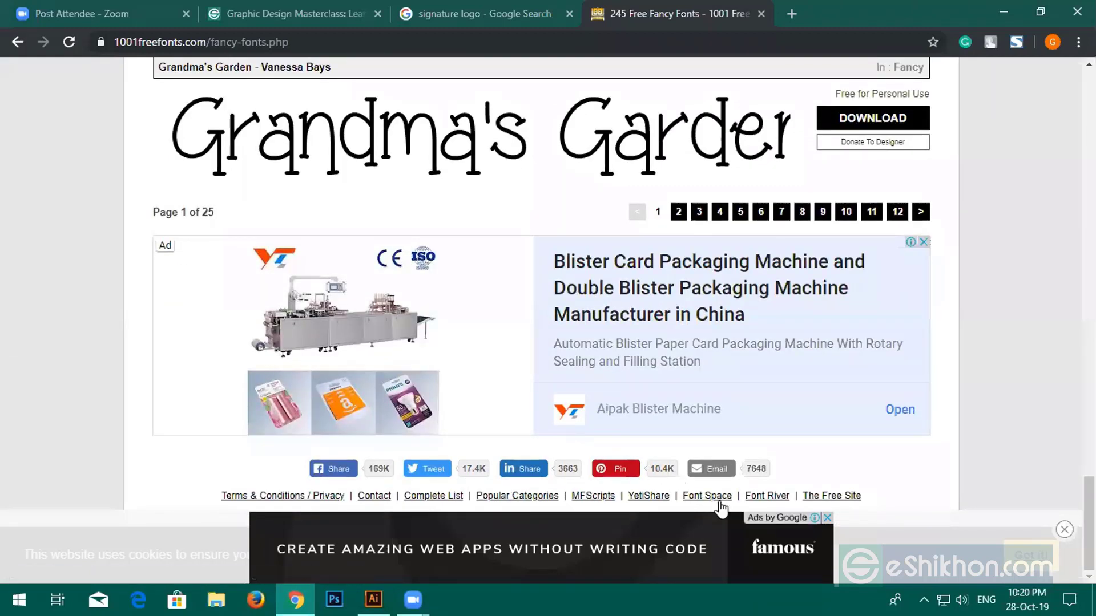
left_click(678, 217)
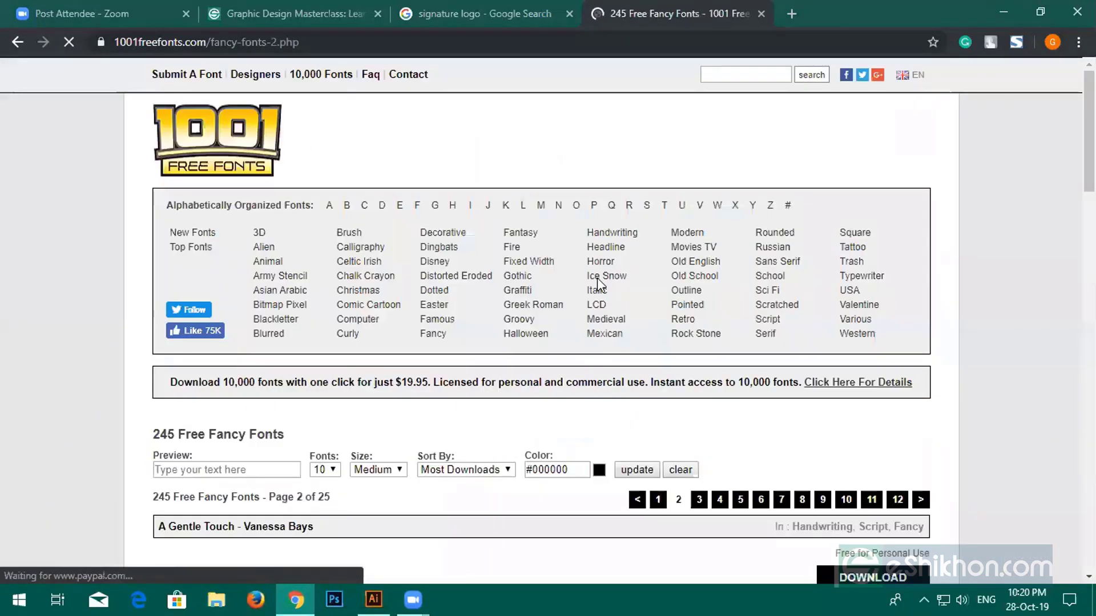
Look through page 2 of the Fancy fonts for signature-style lettering and open page 3
scroll(269, 425, "down", 5)
scroll(447, 393, "down", 5)
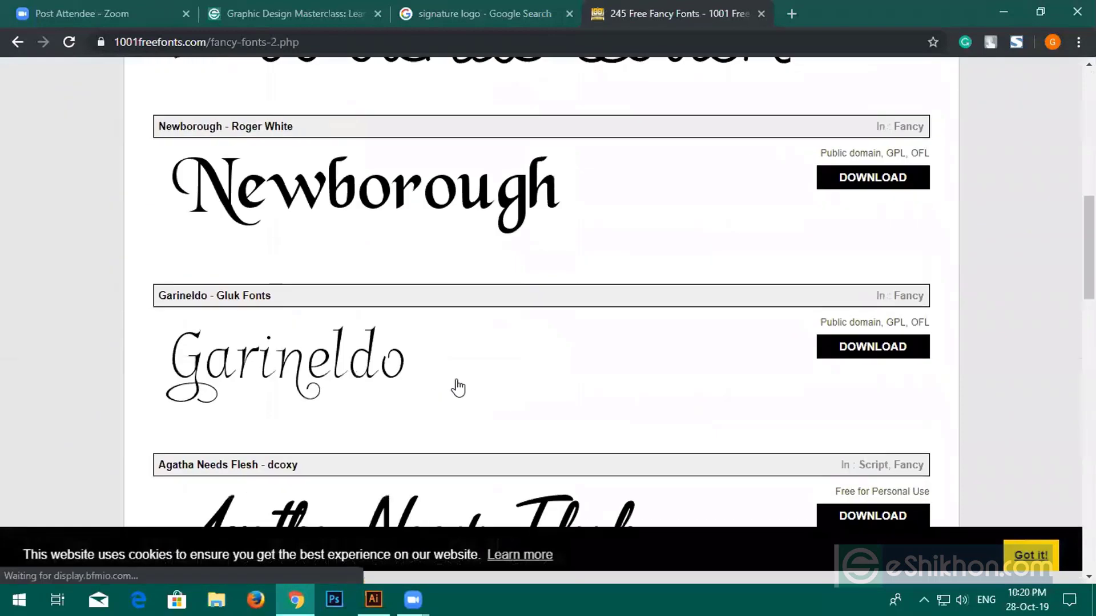
scroll(458, 384, "down", 5)
scroll(461, 423, "down", 15)
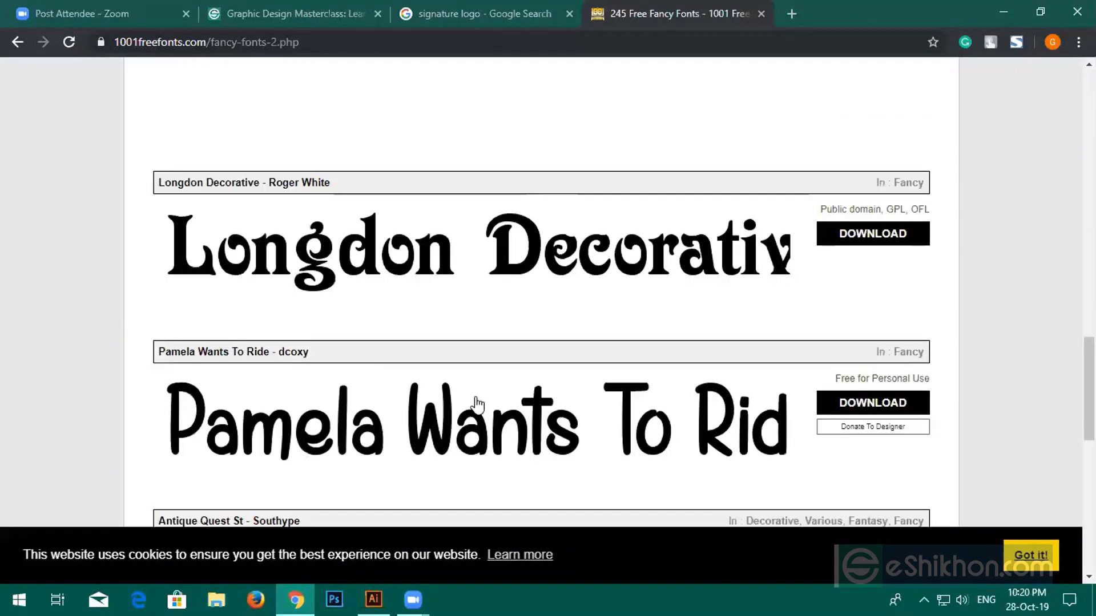
scroll(473, 406, "down", 3)
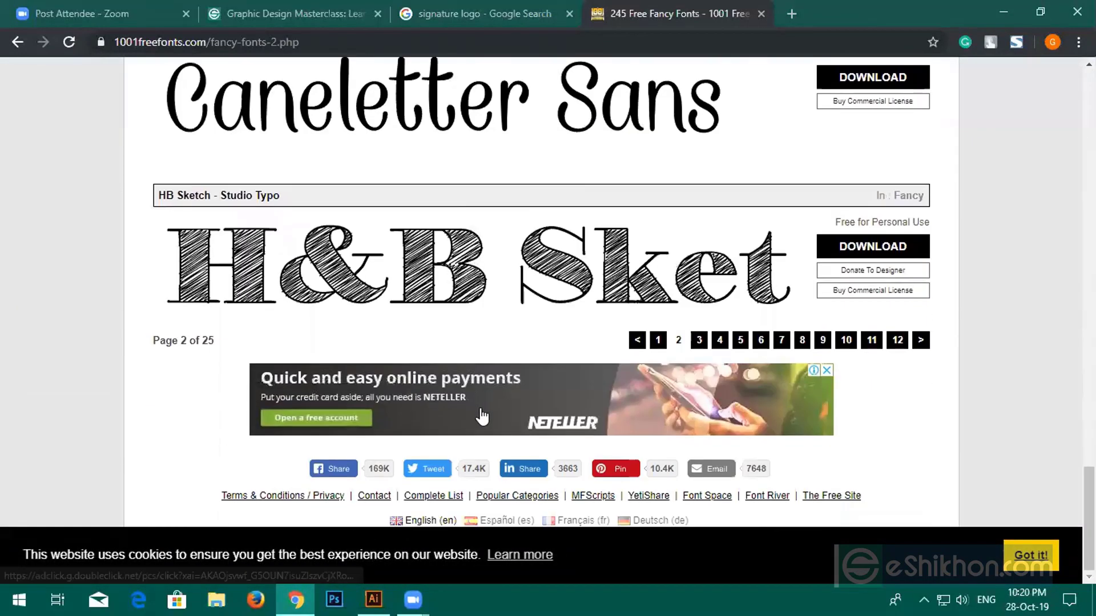
left_click(698, 342)
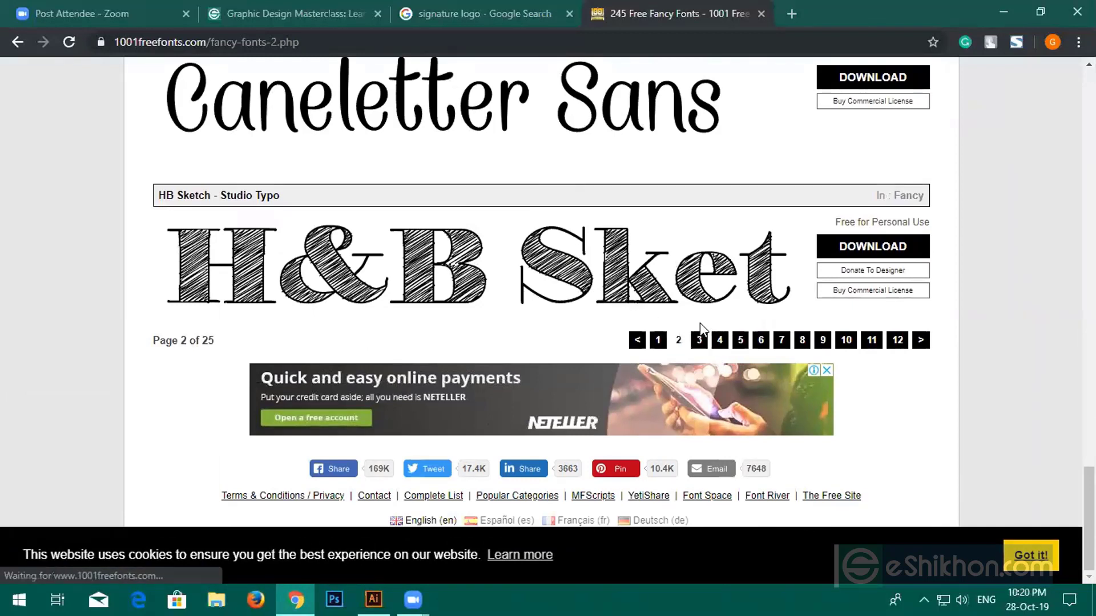
Look through the Fancy fonts on page 3 and skip ahead to page 7
scroll(629, 371, "down", 5)
scroll(629, 371, "down", 14)
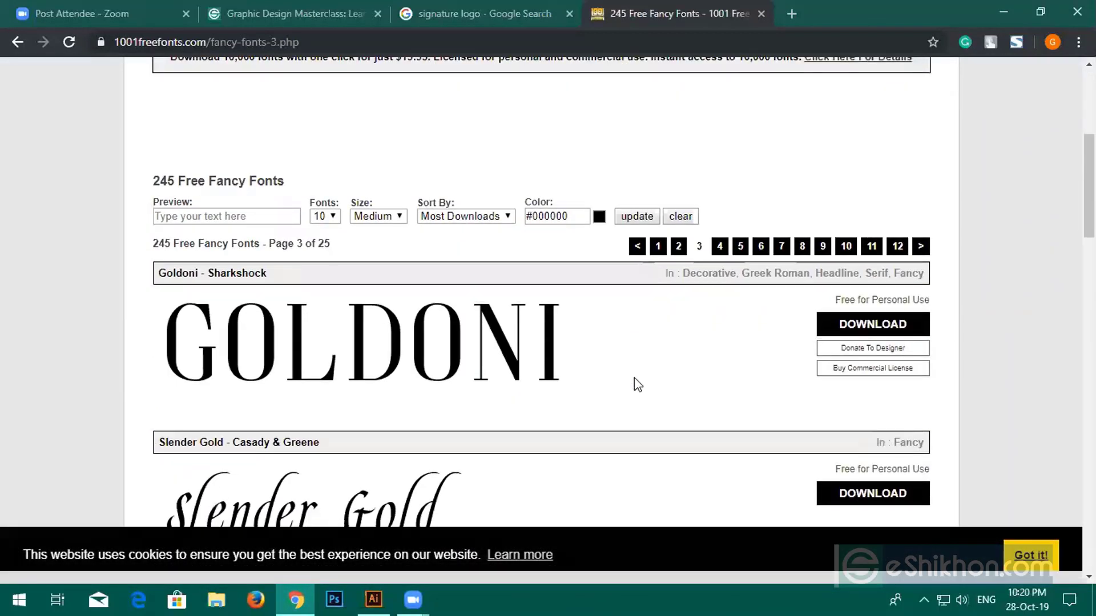
scroll(634, 382, "down", 15)
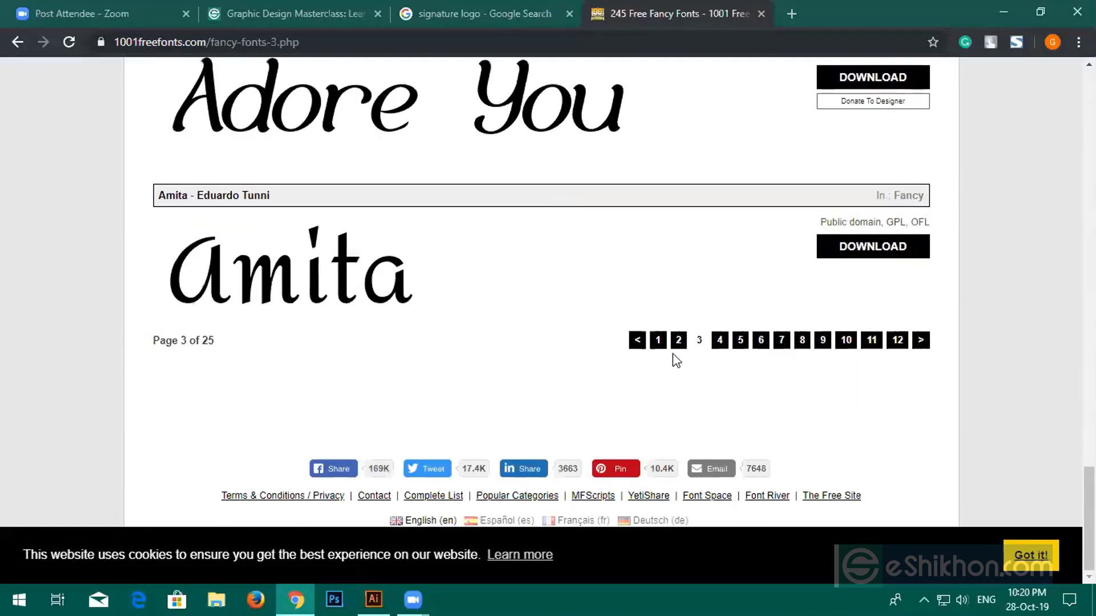
left_click(782, 342)
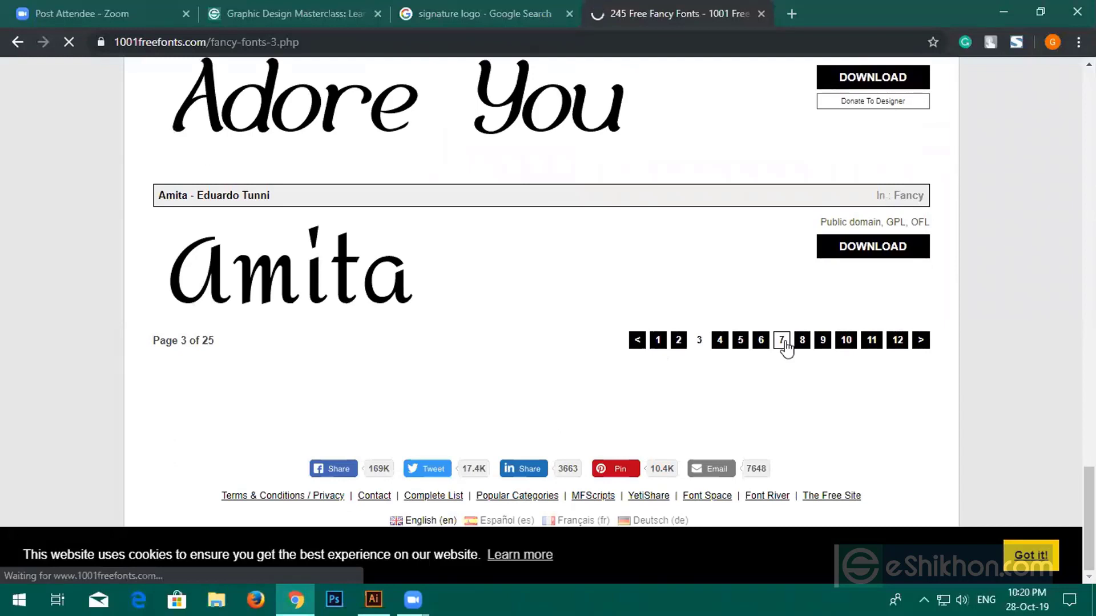
Examine the script fonts on page 7 of the Fancy category, such as Lieselotte and Riverside, and open page 10
scroll(567, 405, "down", 5)
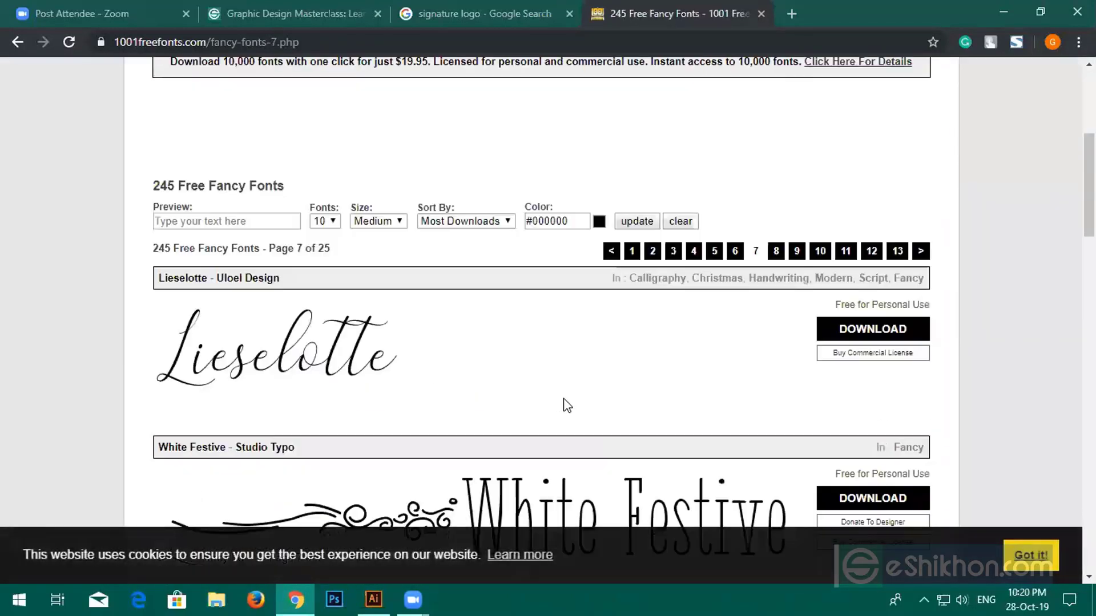
scroll(415, 391, "down", 1)
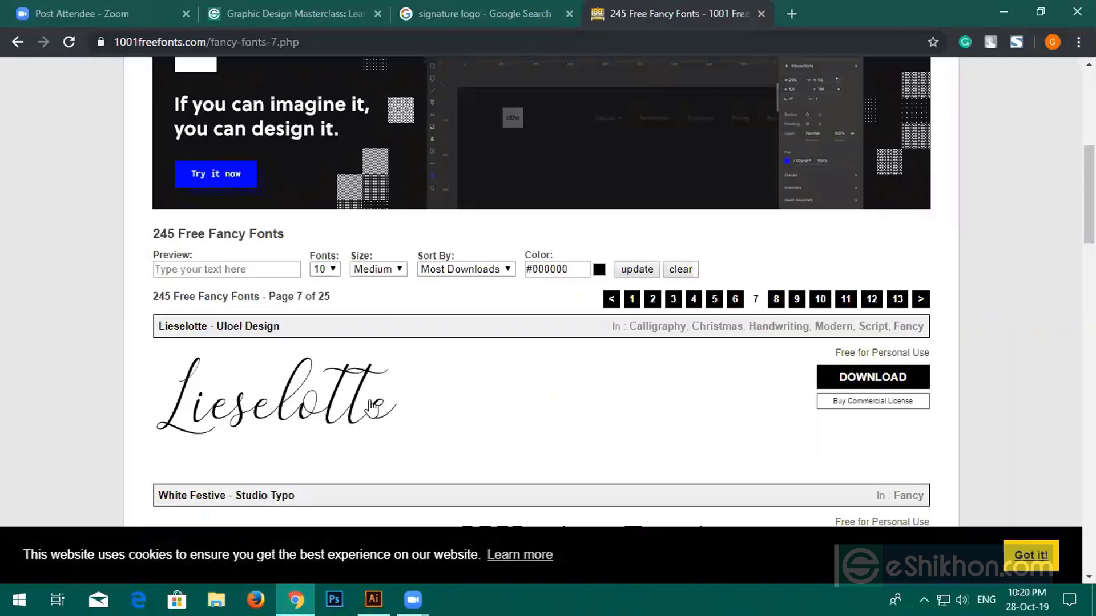
scroll(390, 371, "down", 1)
scroll(386, 365, "down", 4)
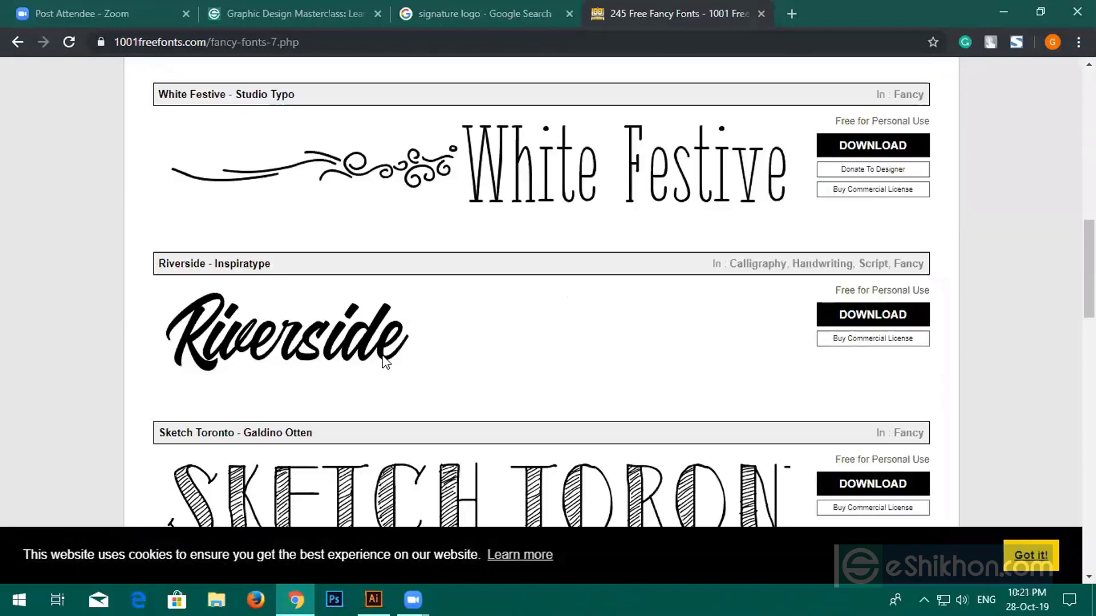
scroll(385, 356, "down", 17)
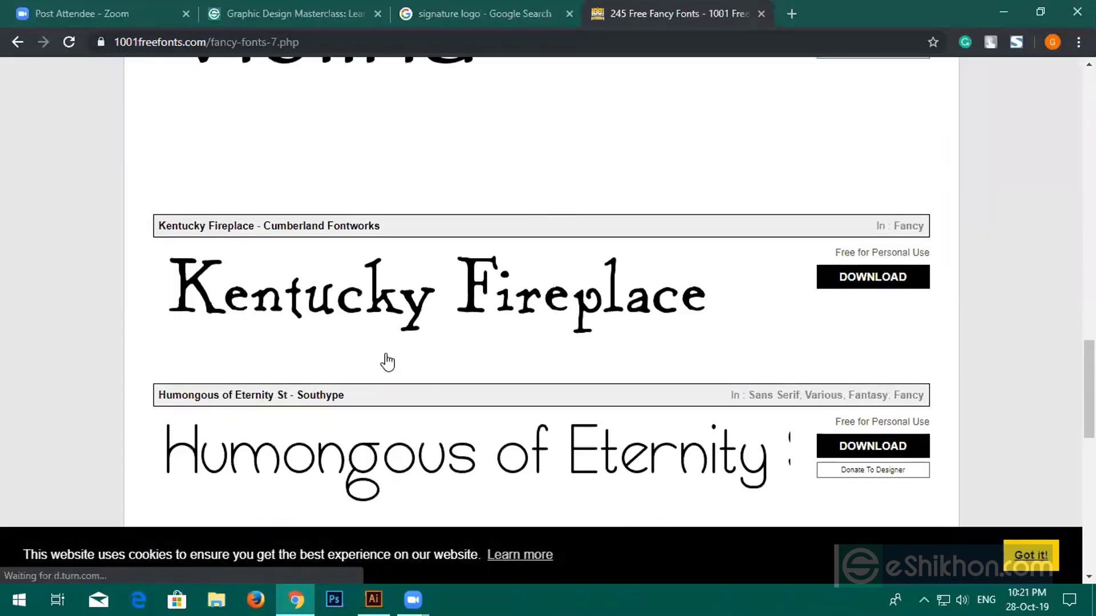
scroll(387, 362, "down", 7)
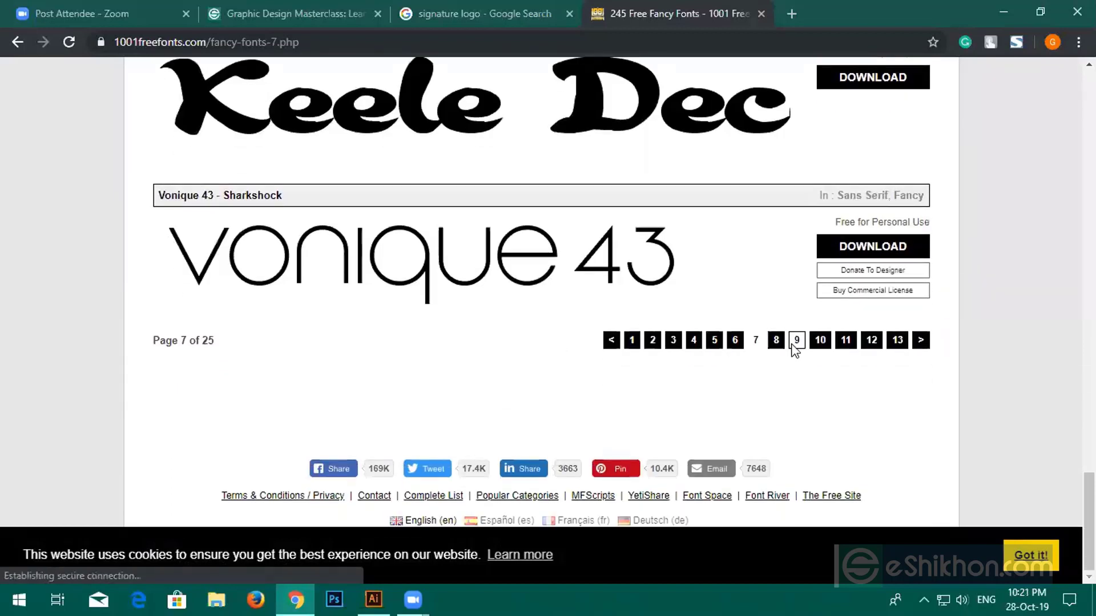
left_click(820, 342)
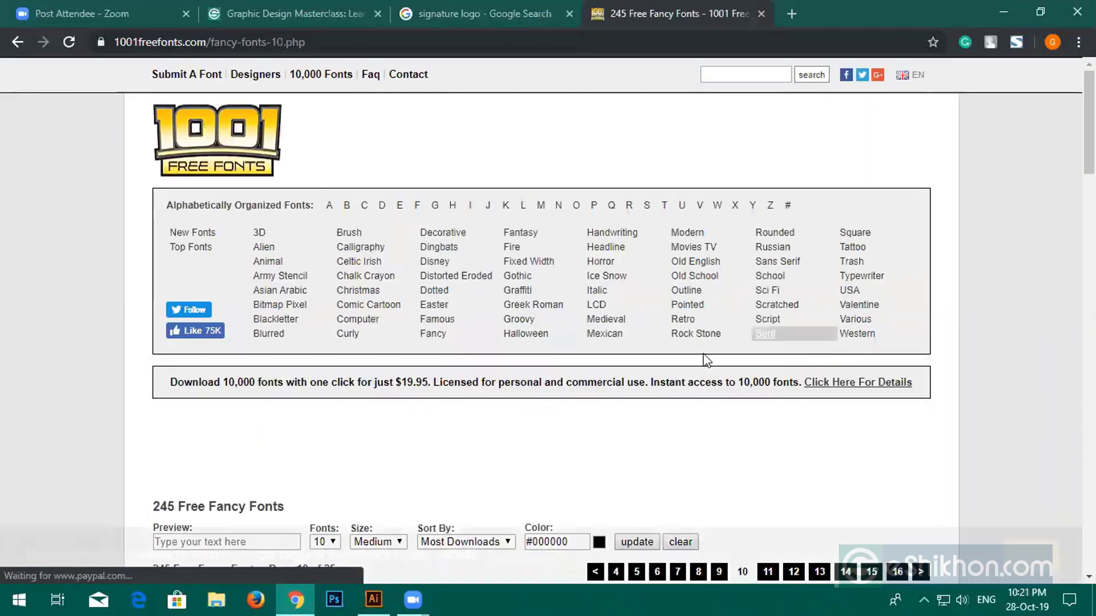
Look through the Fancy fonts on page 10, including NairiAmber and Riddle Script, and switch to the Handwriting category
scroll(264, 404, "down", 20)
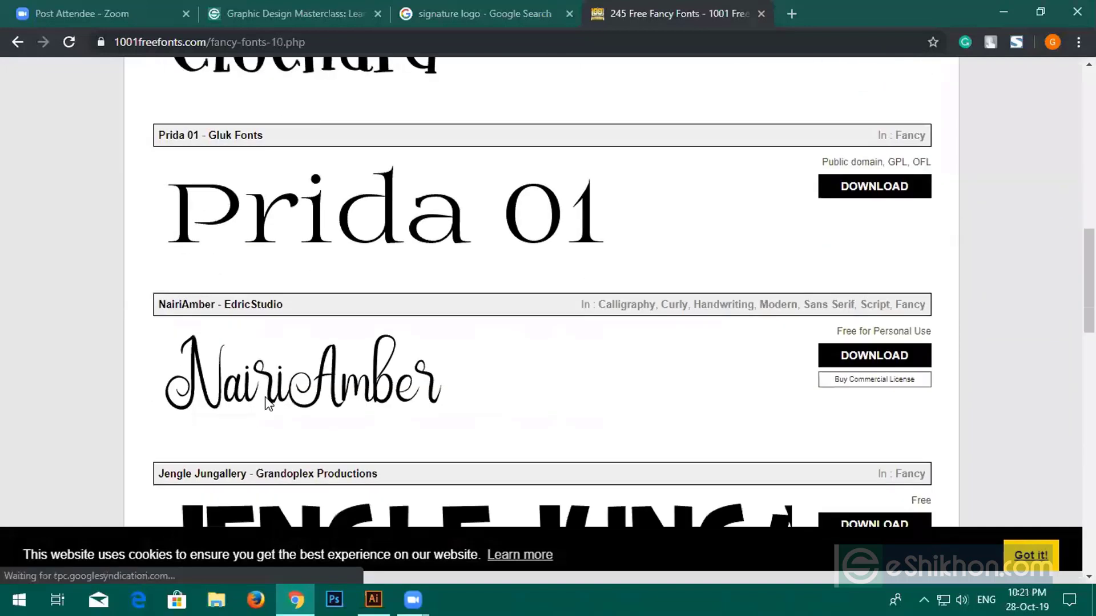
scroll(265, 399, "up", 2)
scroll(265, 393, "down", 7)
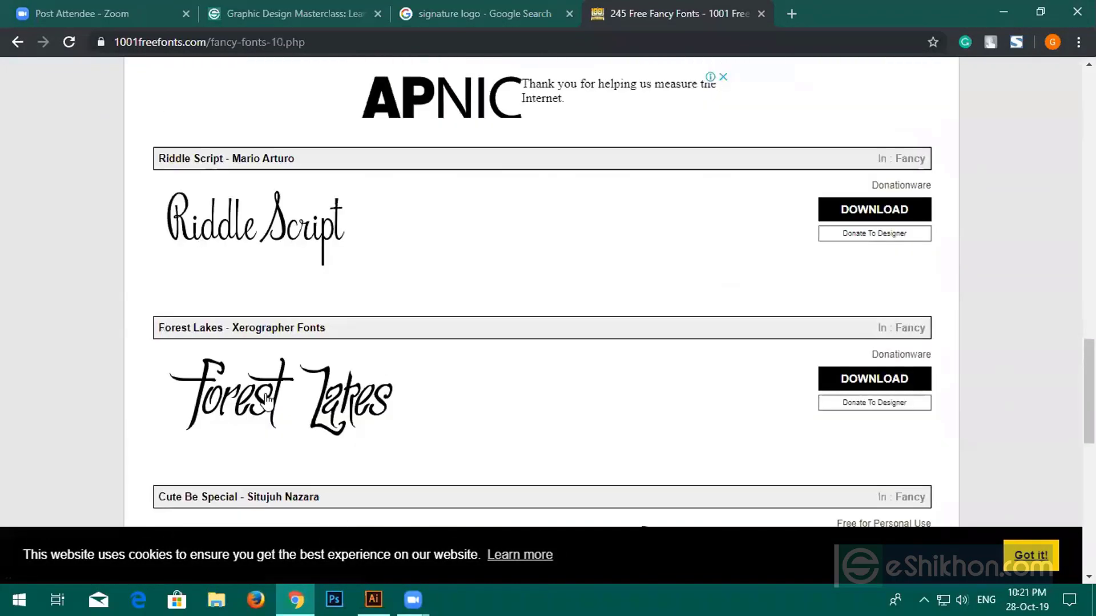
scroll(266, 394, "down", 4)
scroll(265, 399, "down", 7)
scroll(320, 360, "up", 15)
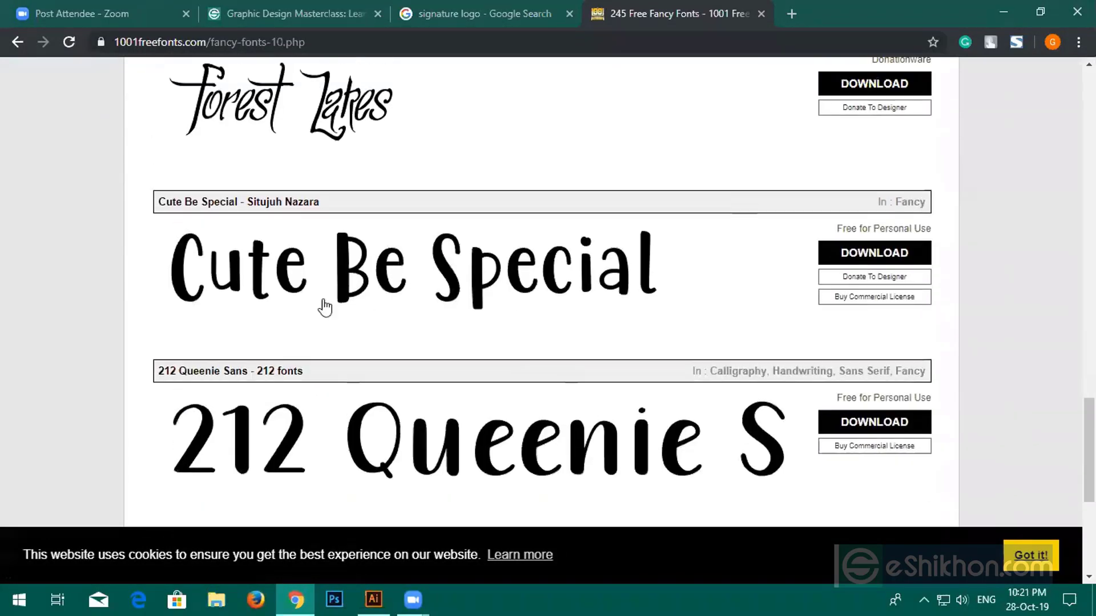
scroll(323, 326, "up", 12)
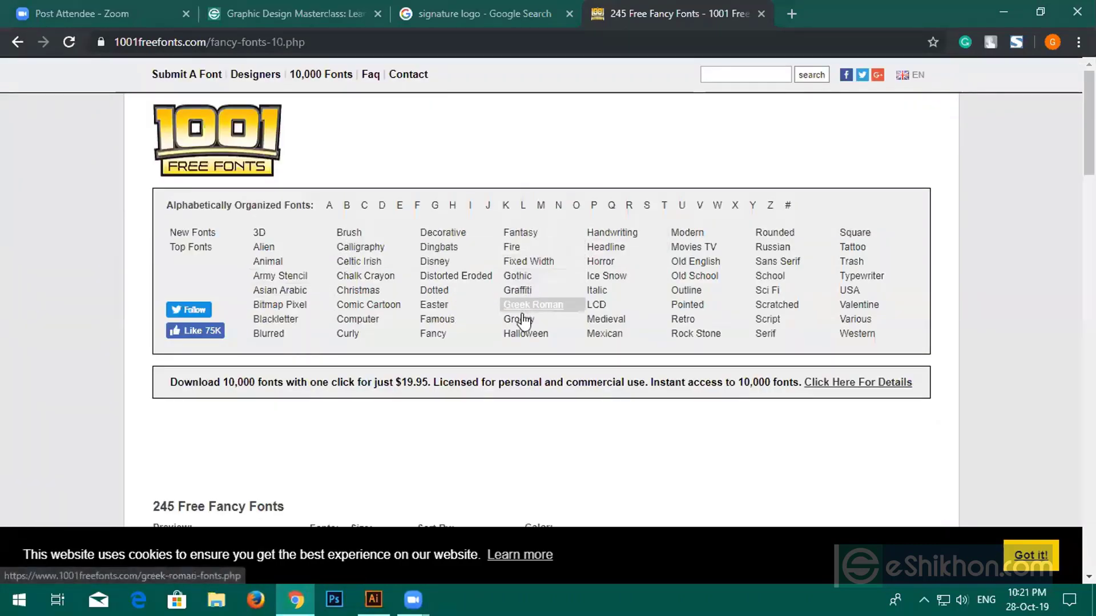
left_click(606, 236)
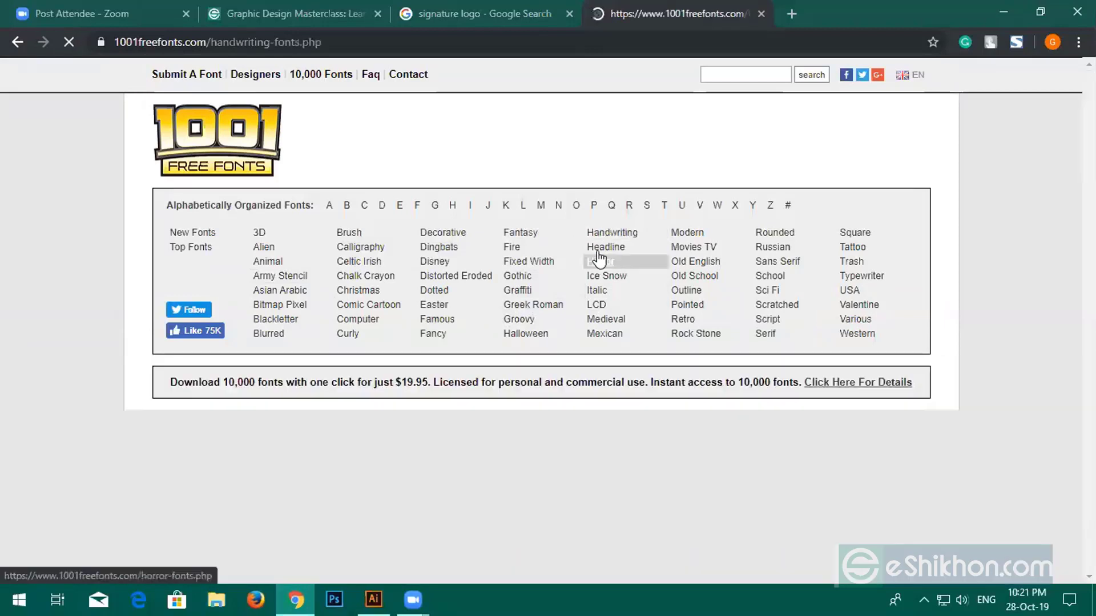
Examine the signature-like fonts on the first Handwriting page, such as Silent Reaction, and open page 5
scroll(432, 360, "down", 13)
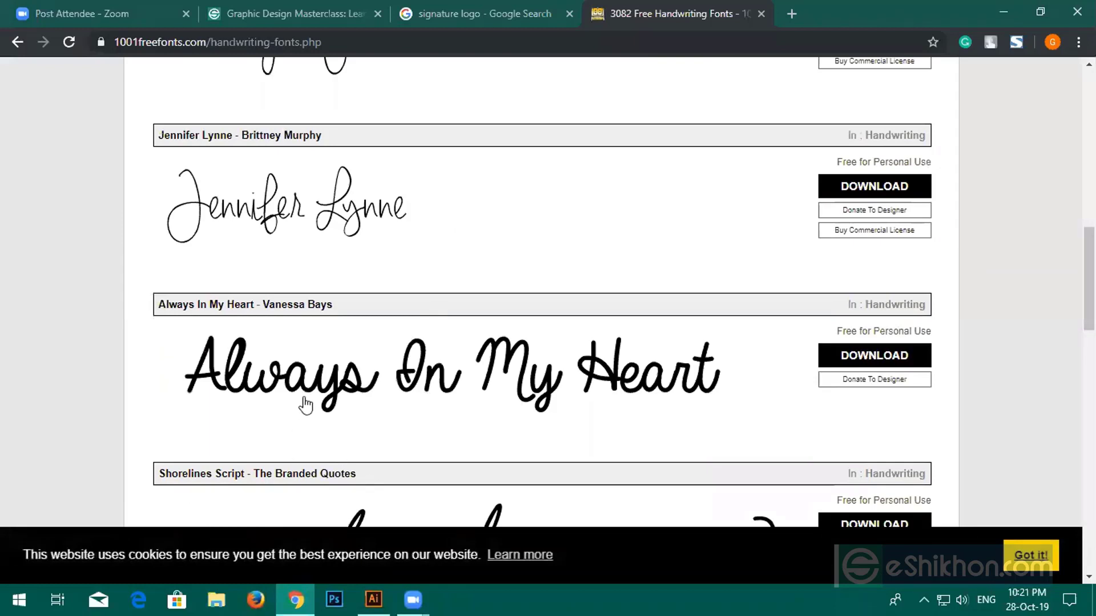
scroll(460, 451, "down", 7)
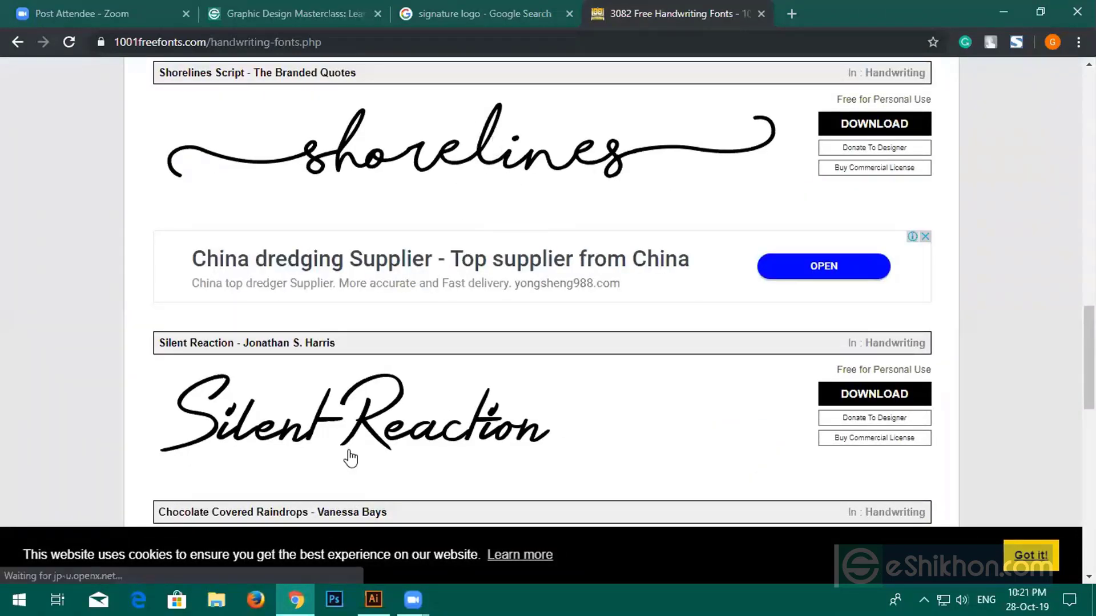
scroll(376, 416, "down", 3)
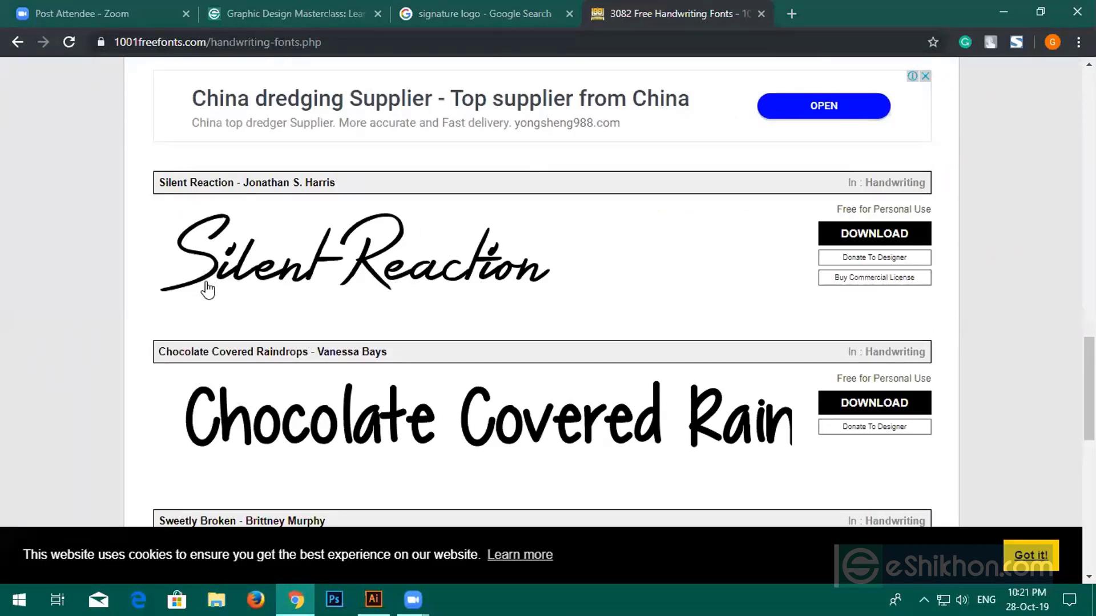
scroll(342, 308, "down", 11)
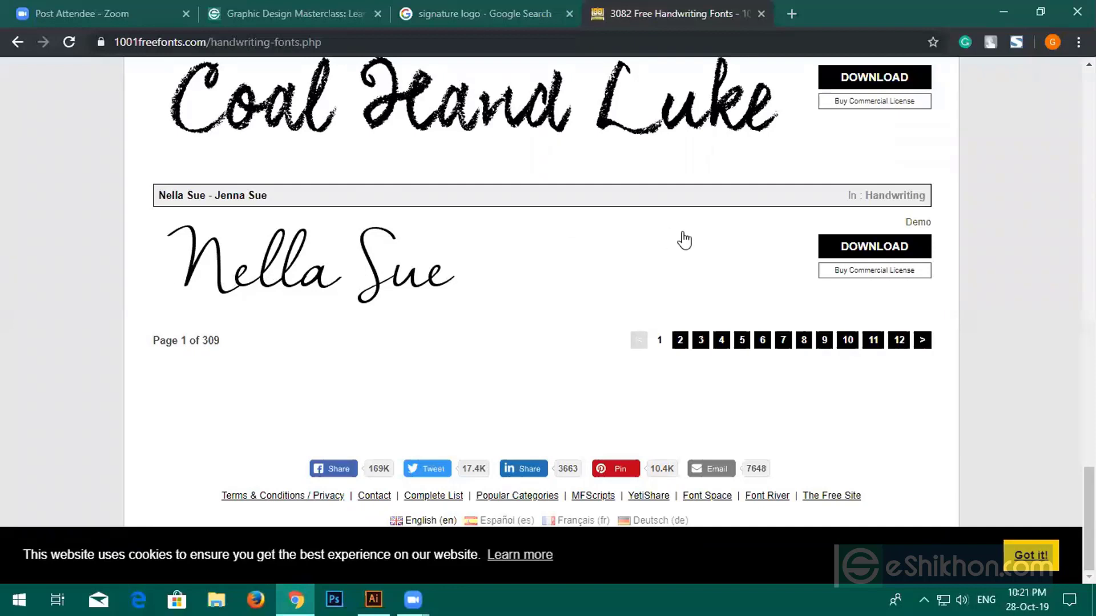
left_click(742, 340)
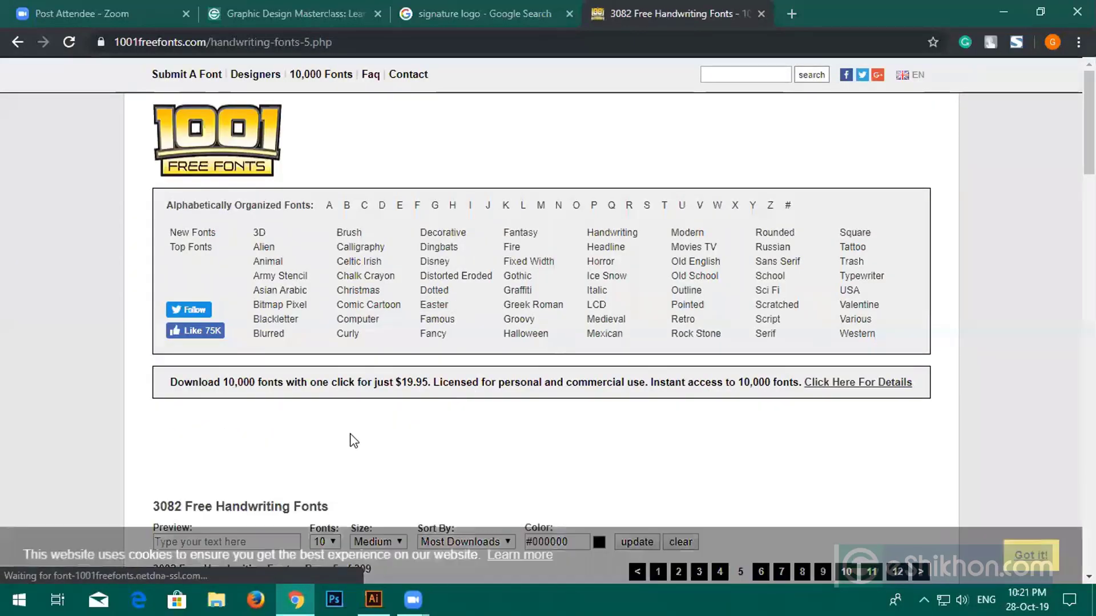
Look through the Handwriting fonts on page 5 and skip ahead to page 12
scroll(349, 439, "down", 10)
scroll(215, 394, "down", 15)
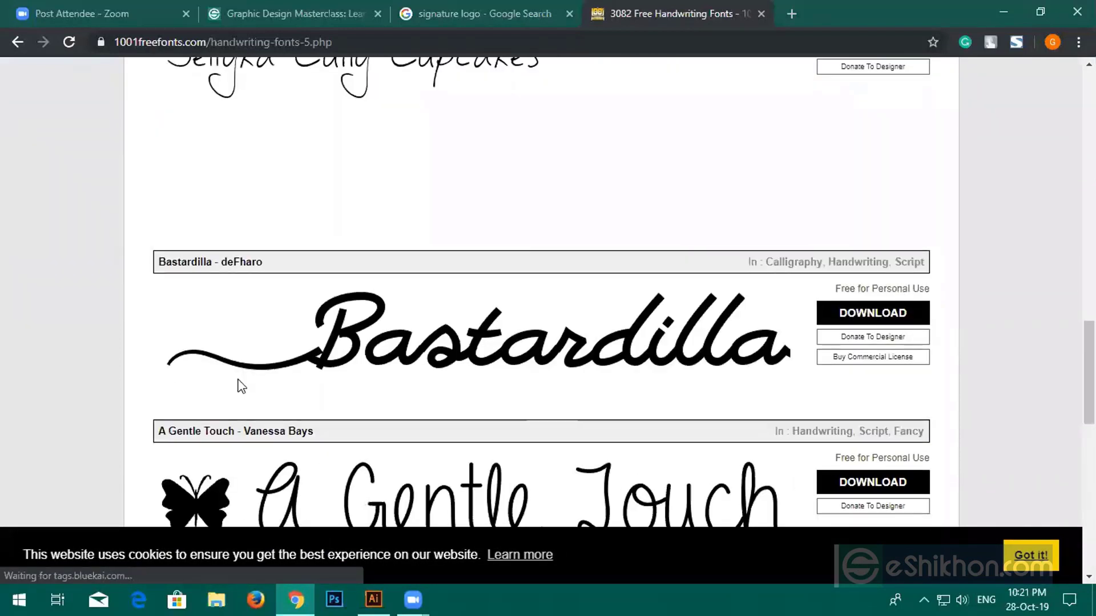
scroll(229, 391, "down", 3)
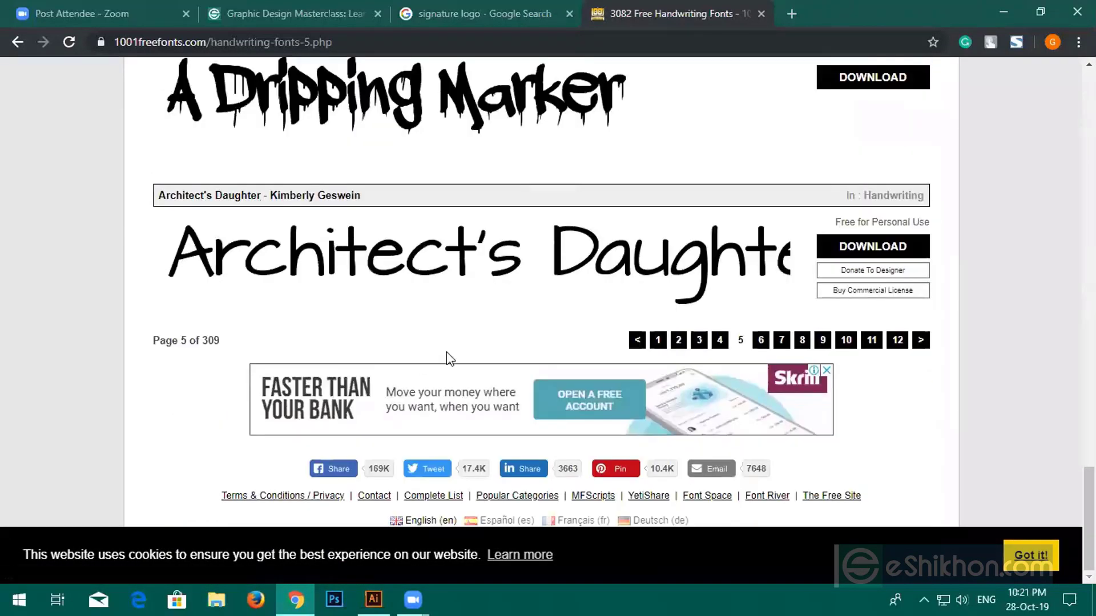
left_click(894, 341)
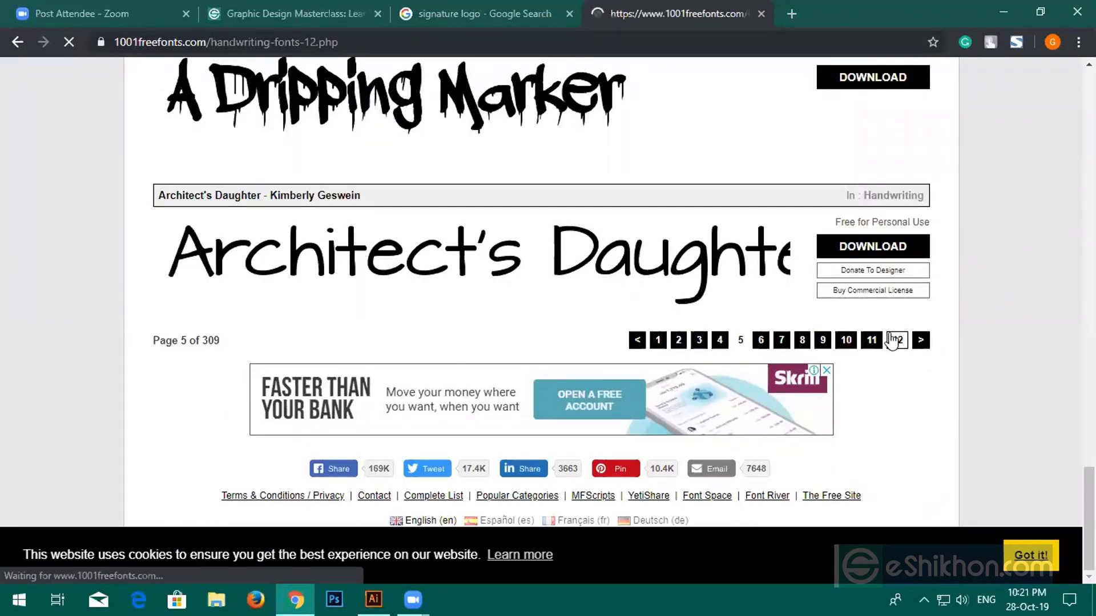
Examine the Handwriting fonts on page 12, including Antro Vectra, Charlotte and Wild Ones, down to the end of the page
scroll(582, 455, "down", 4)
scroll(582, 455, "down", 10)
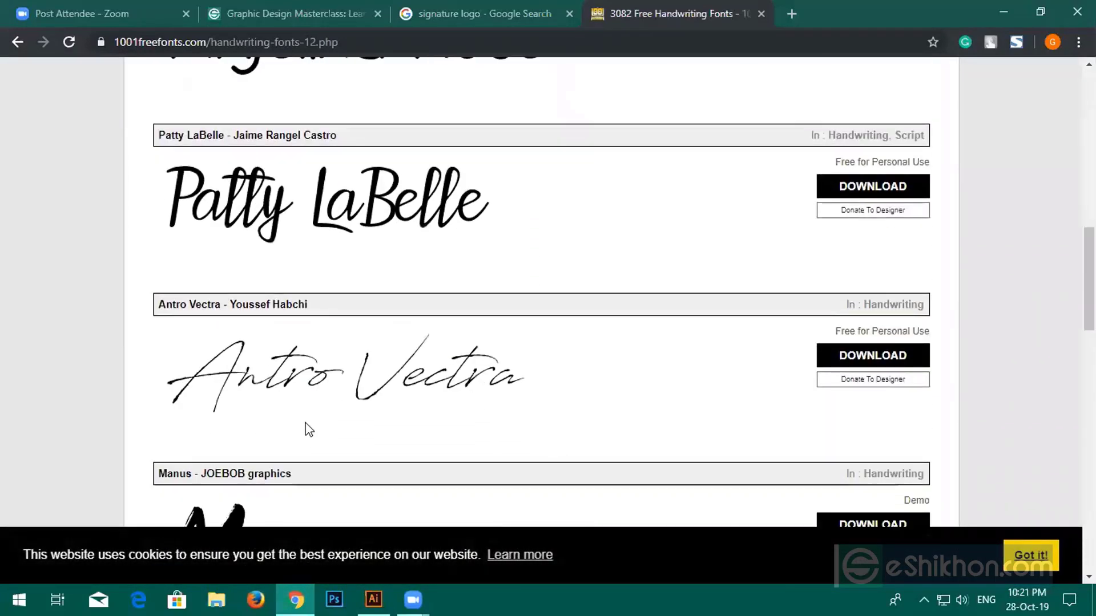
scroll(371, 396, "down", 8)
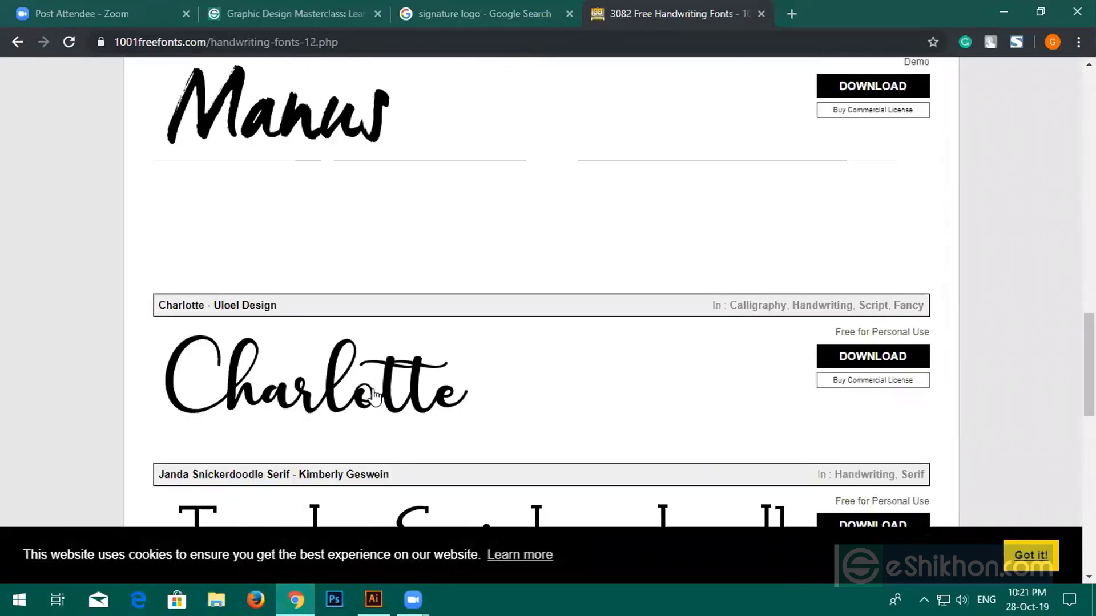
scroll(348, 251, "down", 2)
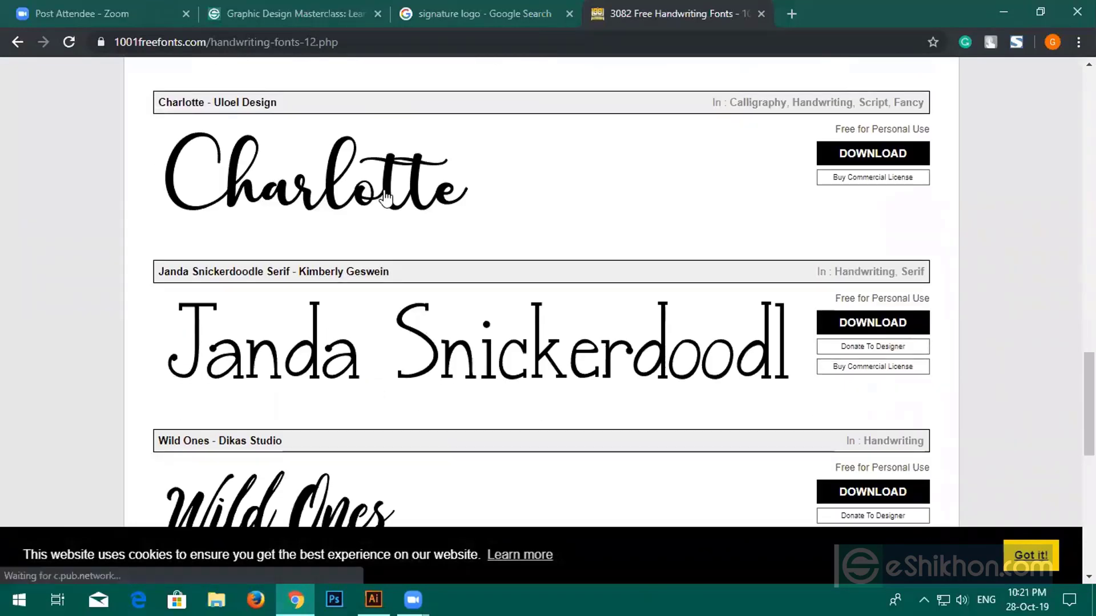
scroll(380, 217, "down", 4)
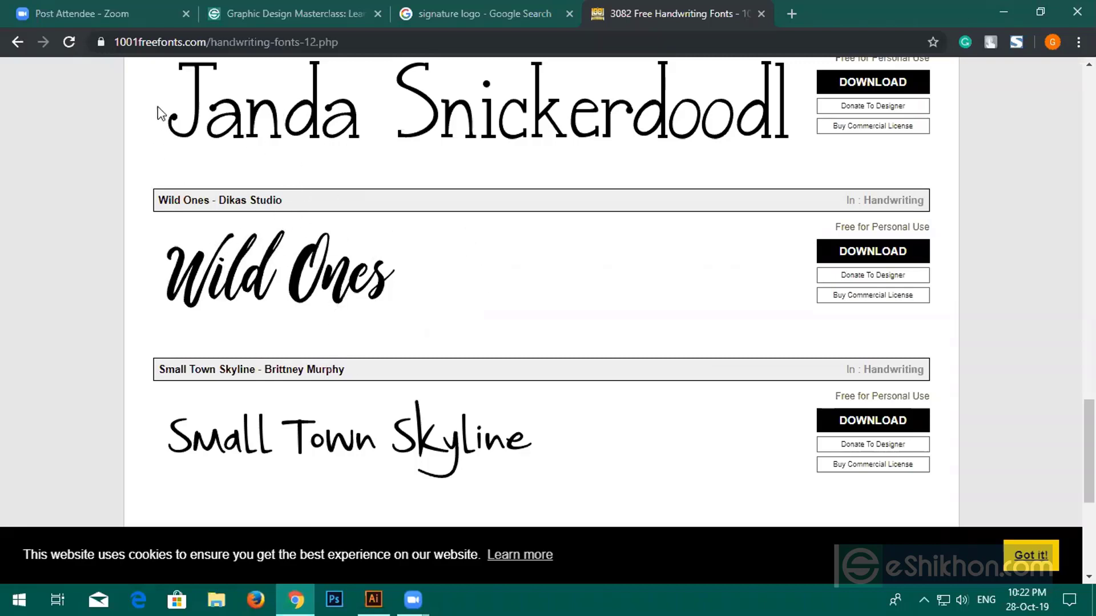
scroll(358, 283, "down", 5)
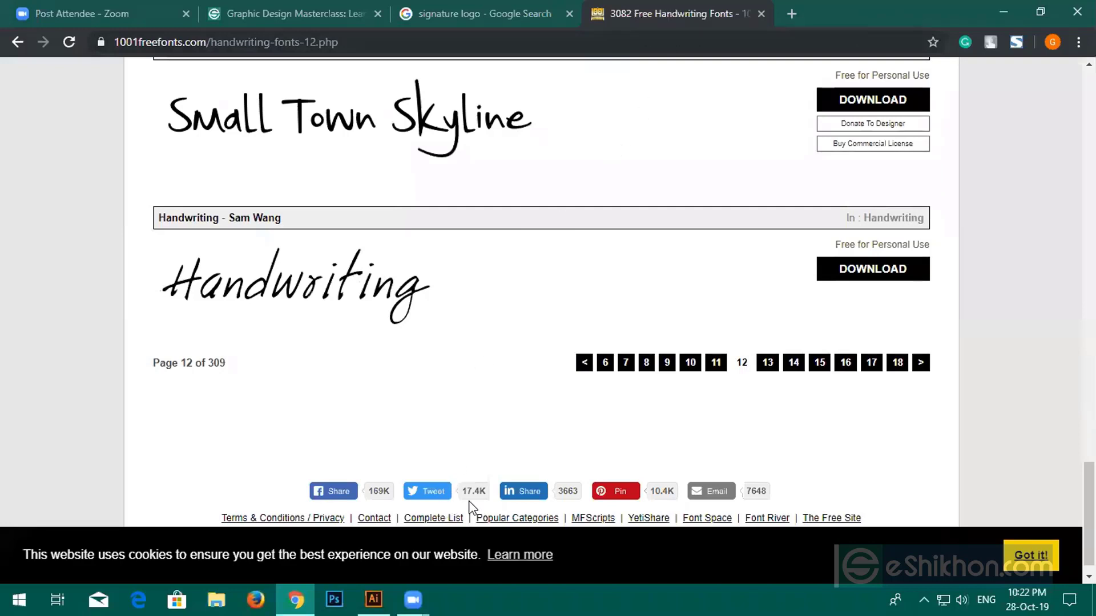
key("alt+Tab")
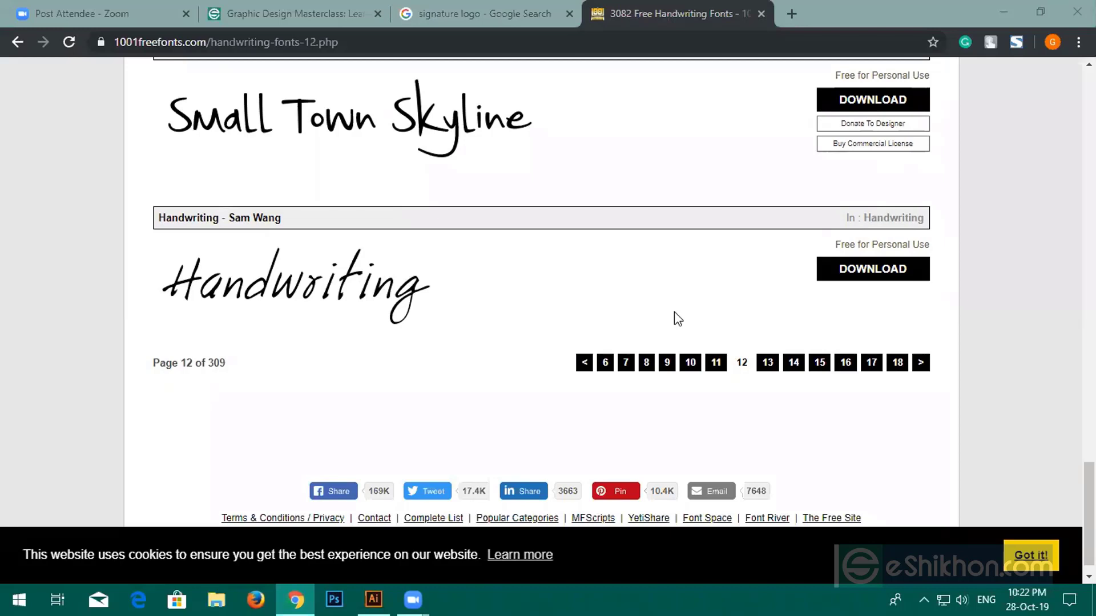
Close the signature logo search, open a fresh page and search Google for "water mark logo" images
left_click(797, 15)
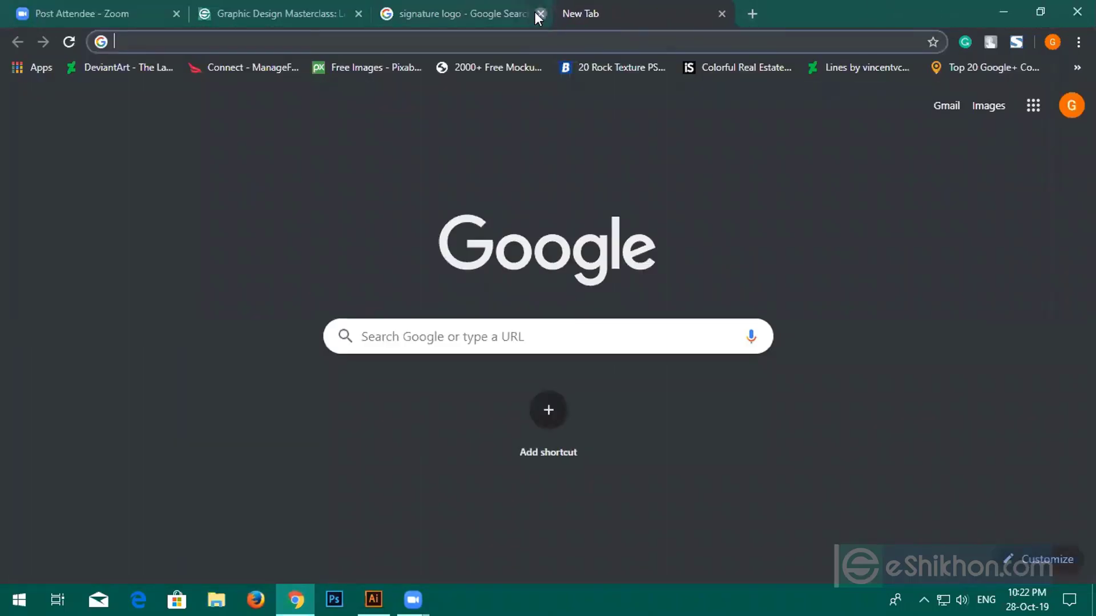
left_click(539, 12)
type("water")
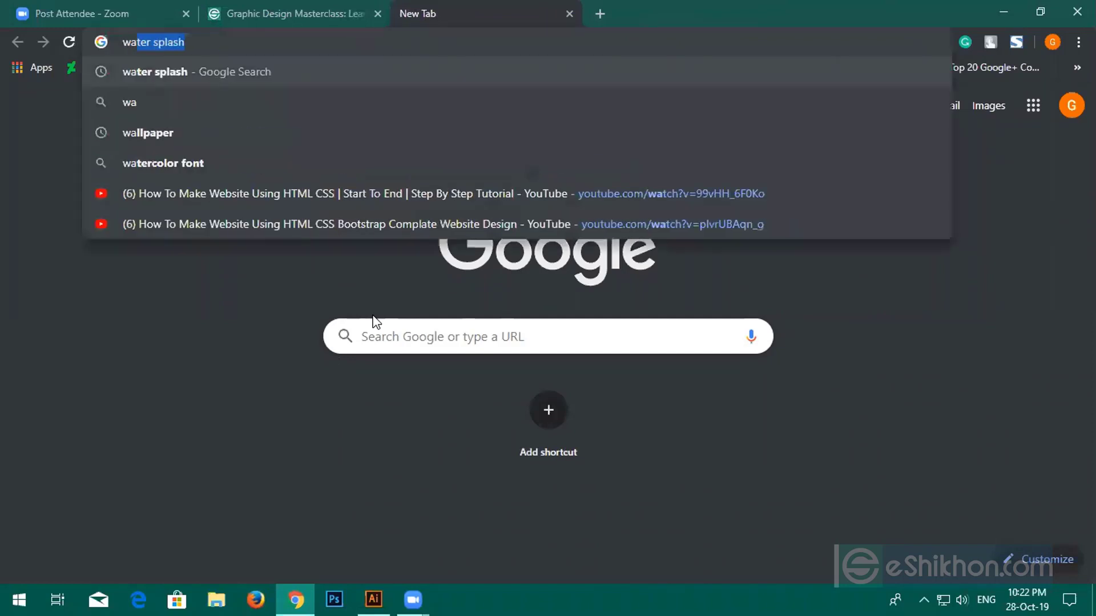
type(" m")
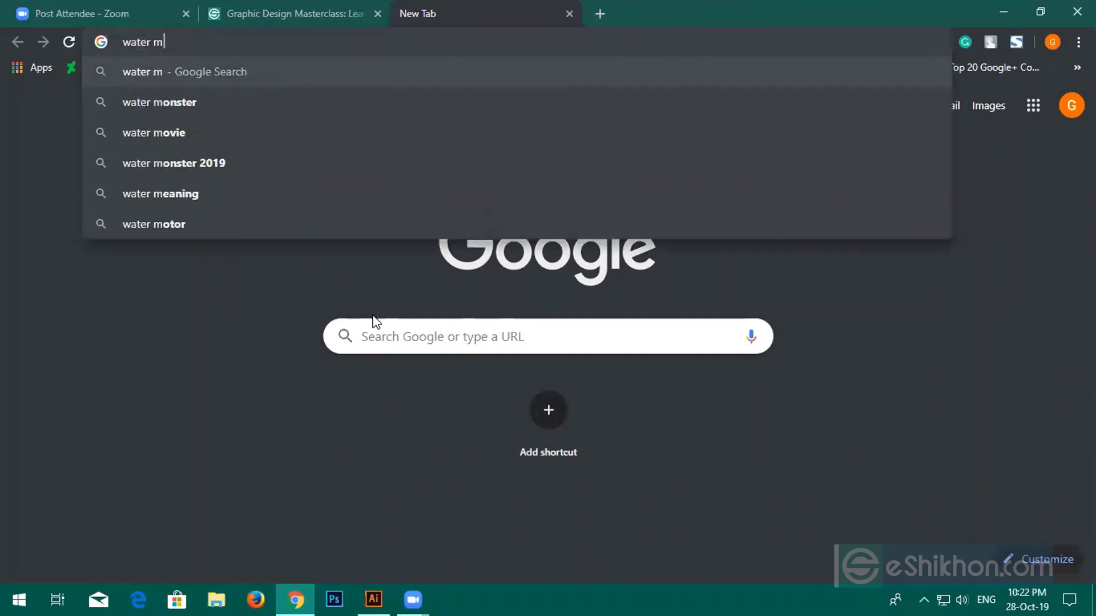
type("ark logo")
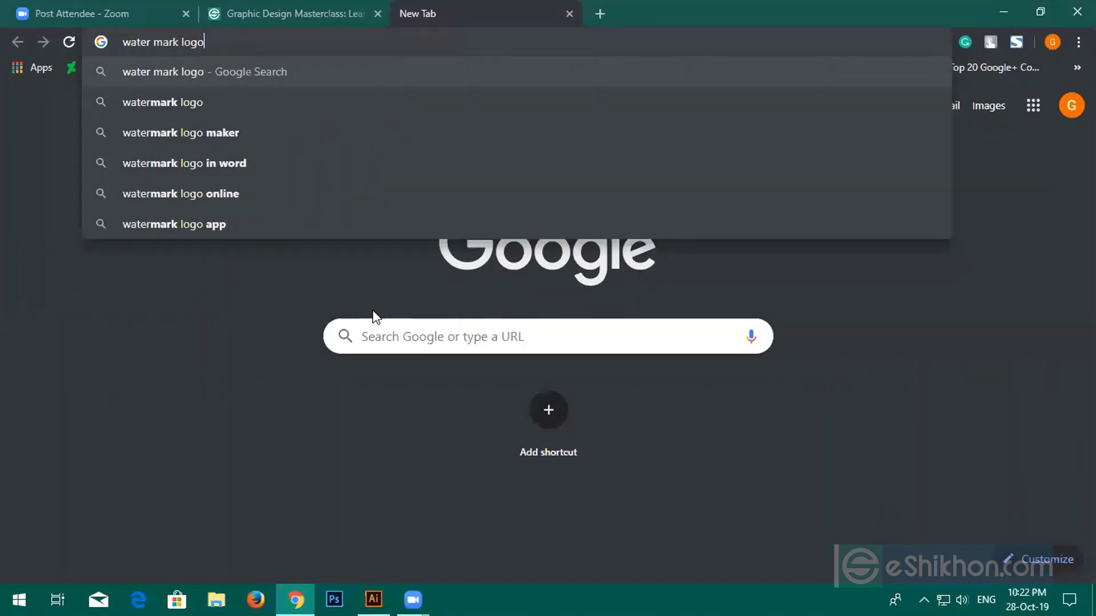
key("Return")
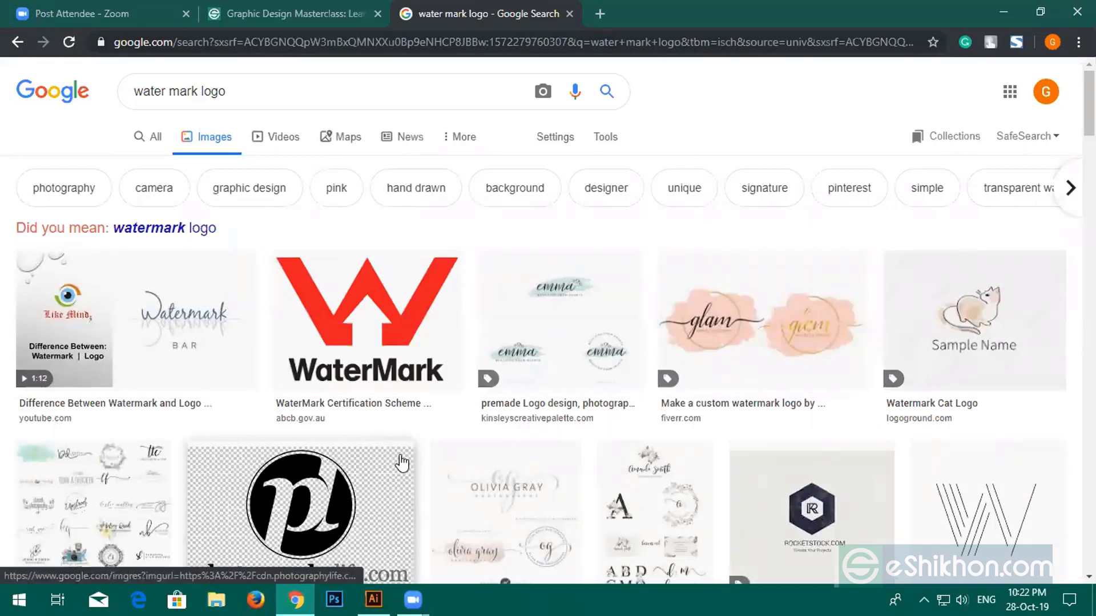
Look through the water mark logo images and preview the premade initials logo from Pinterest and the Watermark Bar logo
scroll(402, 463, "down", 3)
left_click(511, 372)
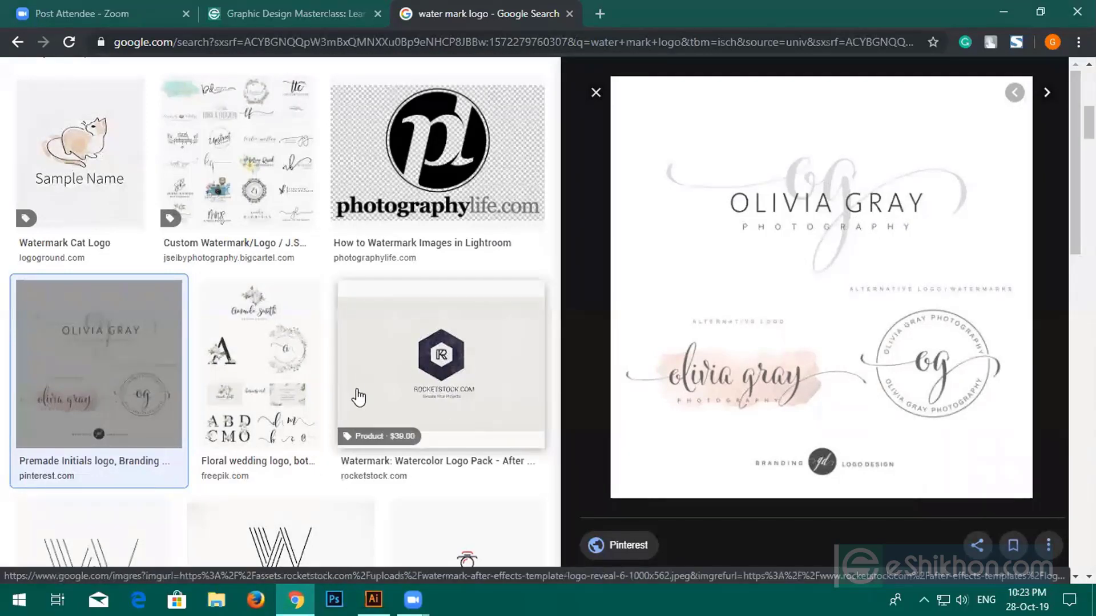
scroll(355, 485, "down", 7)
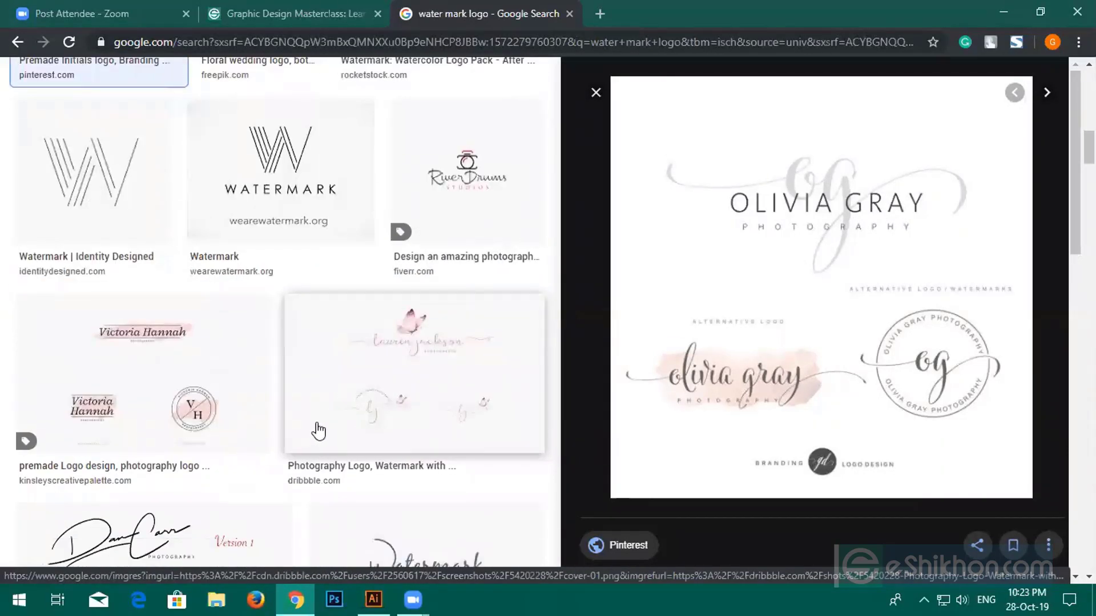
scroll(318, 431, "down", 4)
left_click(411, 335)
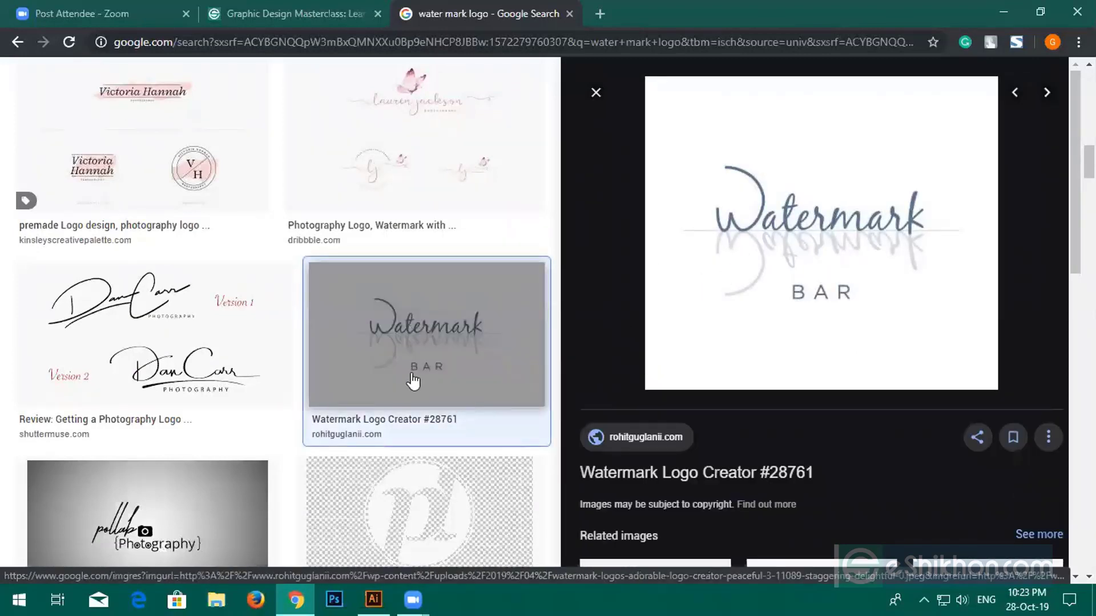
Preview the "Brend Name" brush-stroke logo, the Freelancer photo-watermark logo and the Doula Services logo among the image results
scroll(400, 383, "down", 9)
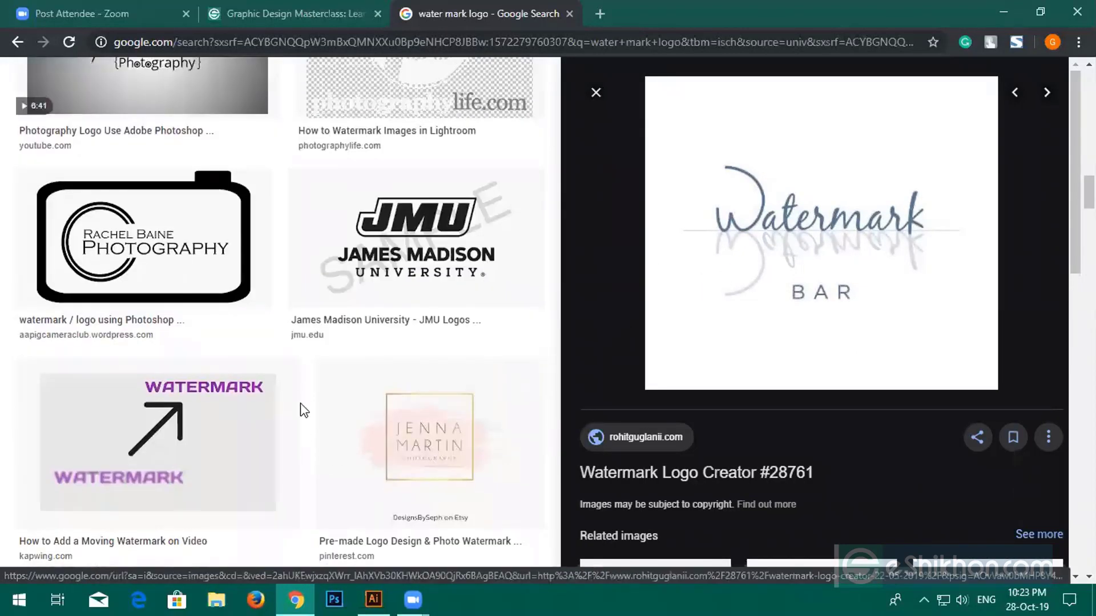
scroll(309, 406, "down", 6)
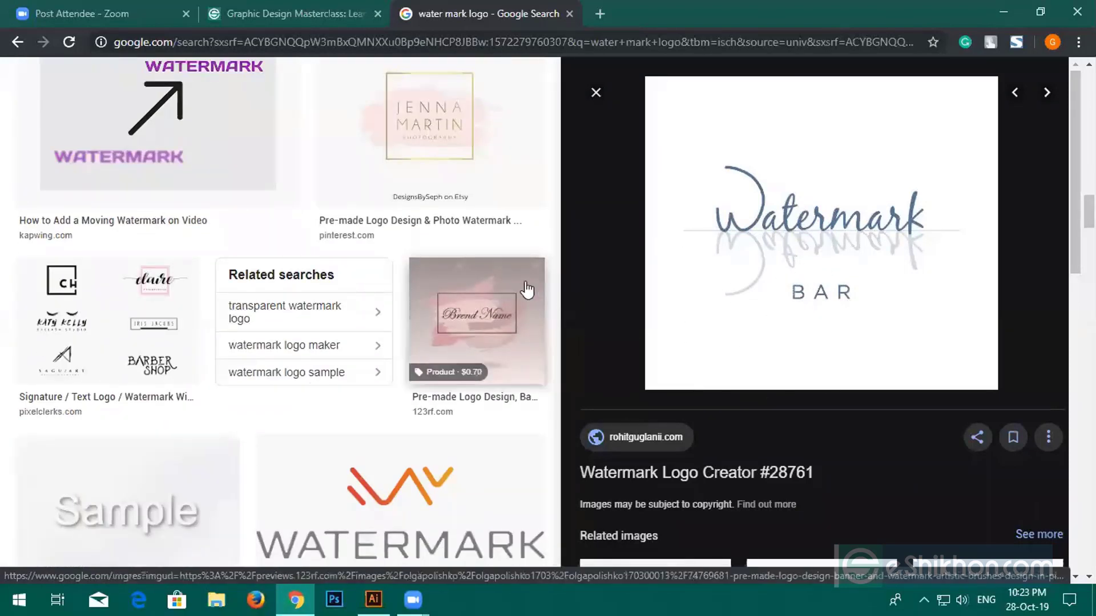
left_click(487, 310)
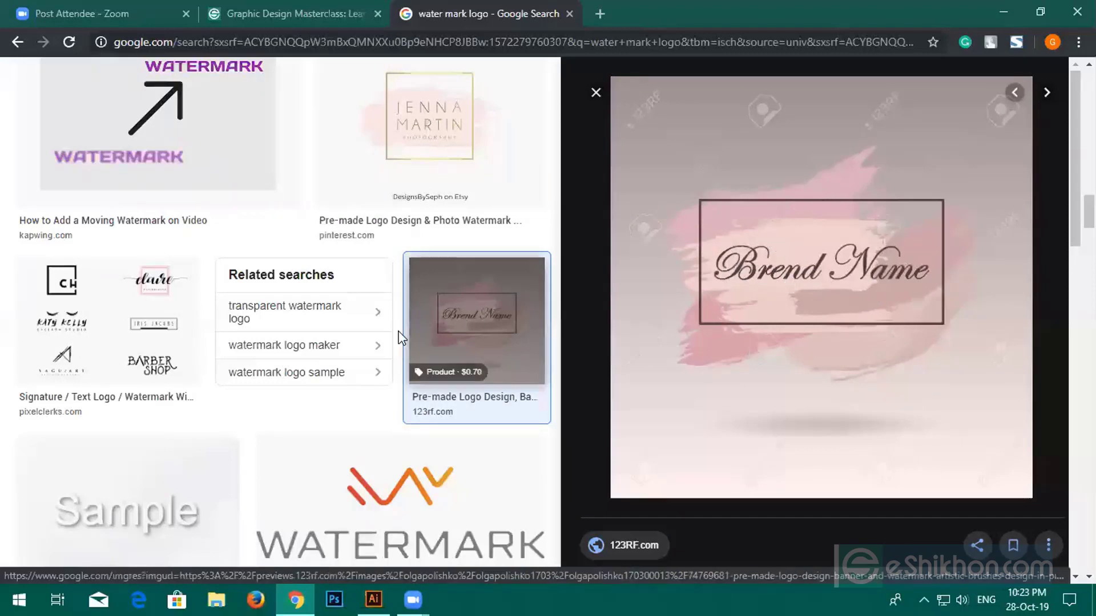
scroll(399, 335, "down", 10)
left_click(411, 183)
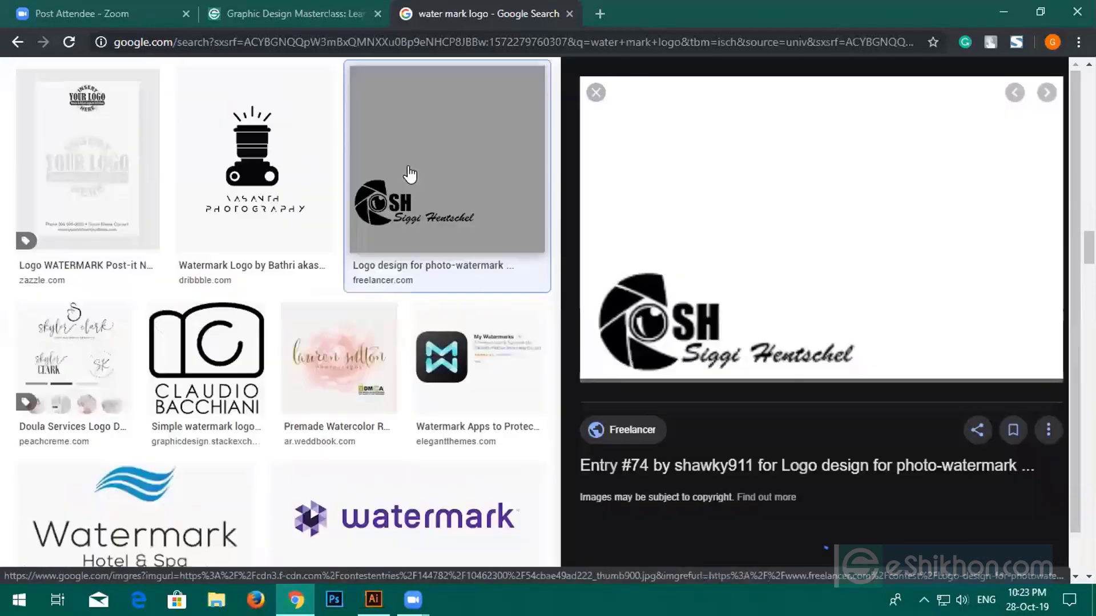
scroll(284, 342, "down", 4)
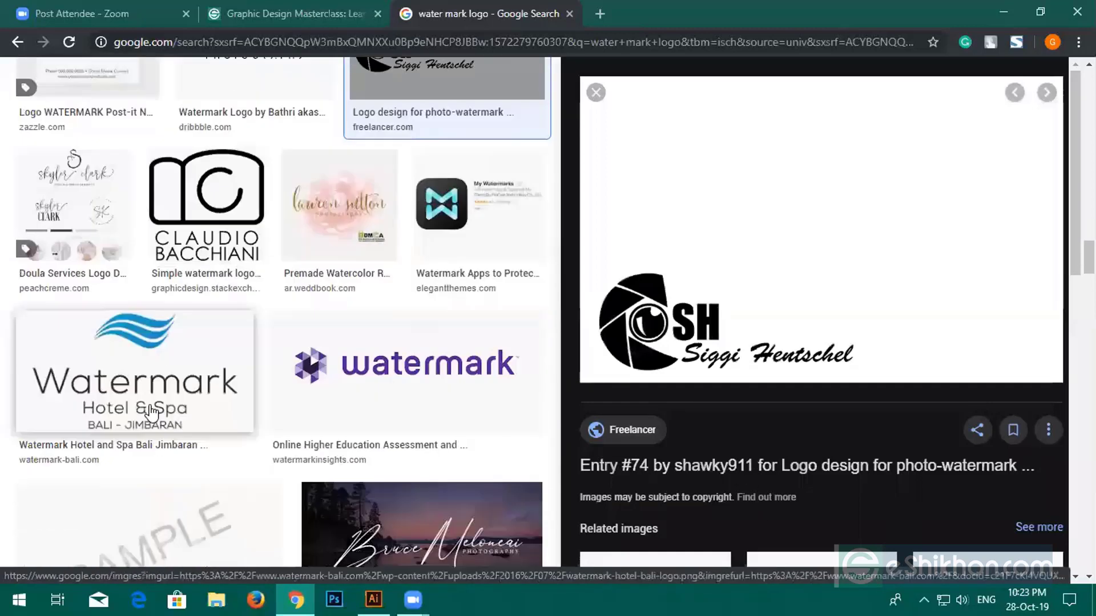
left_click(110, 177)
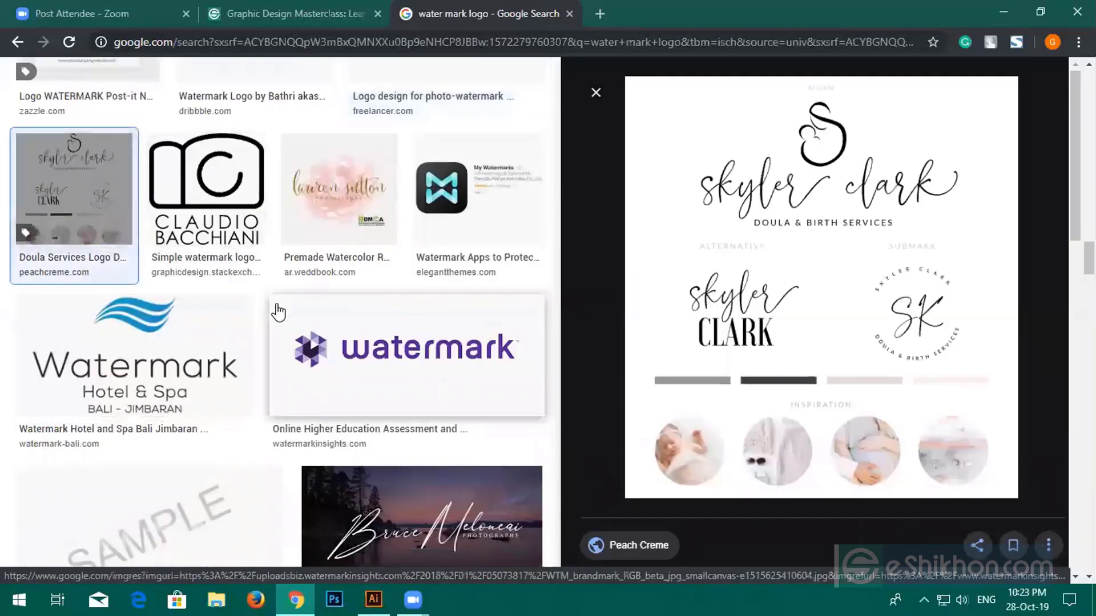
Look further through the watermark images and preview the white signature photography logo over the forest from shuttermuse.com
scroll(239, 352, "down", 4)
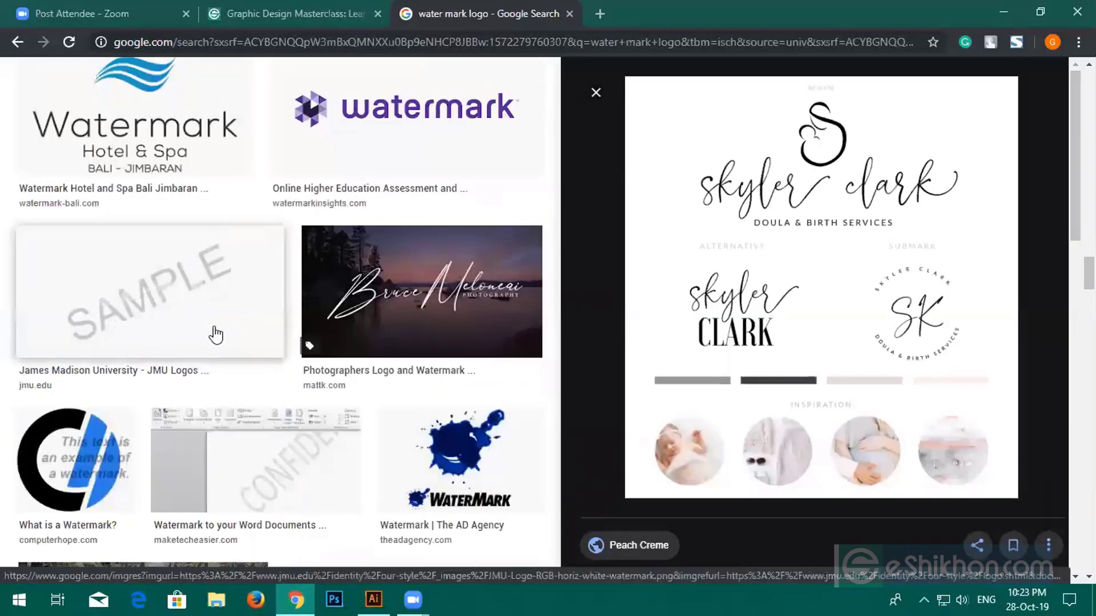
scroll(423, 371, "down", 1)
scroll(423, 371, "down", 3)
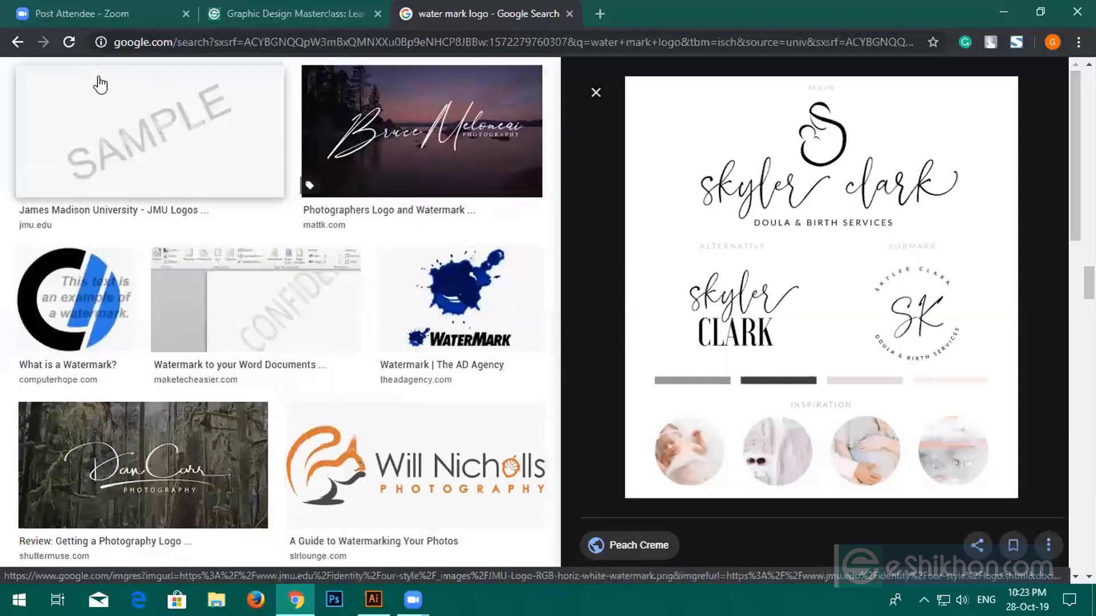
scroll(201, 301, "down", 5)
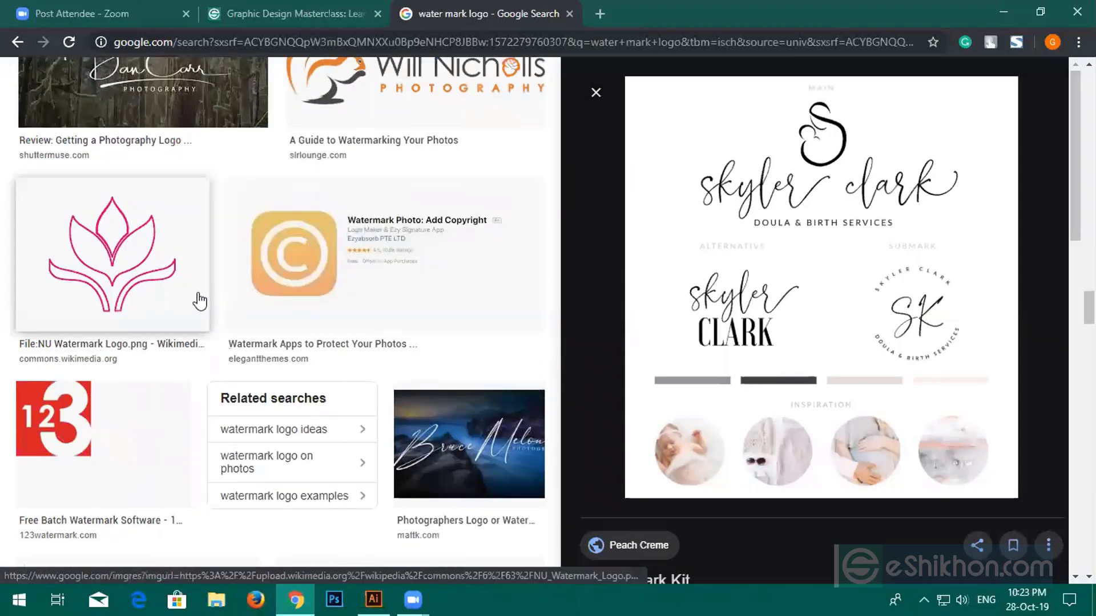
scroll(252, 216, "up", 1)
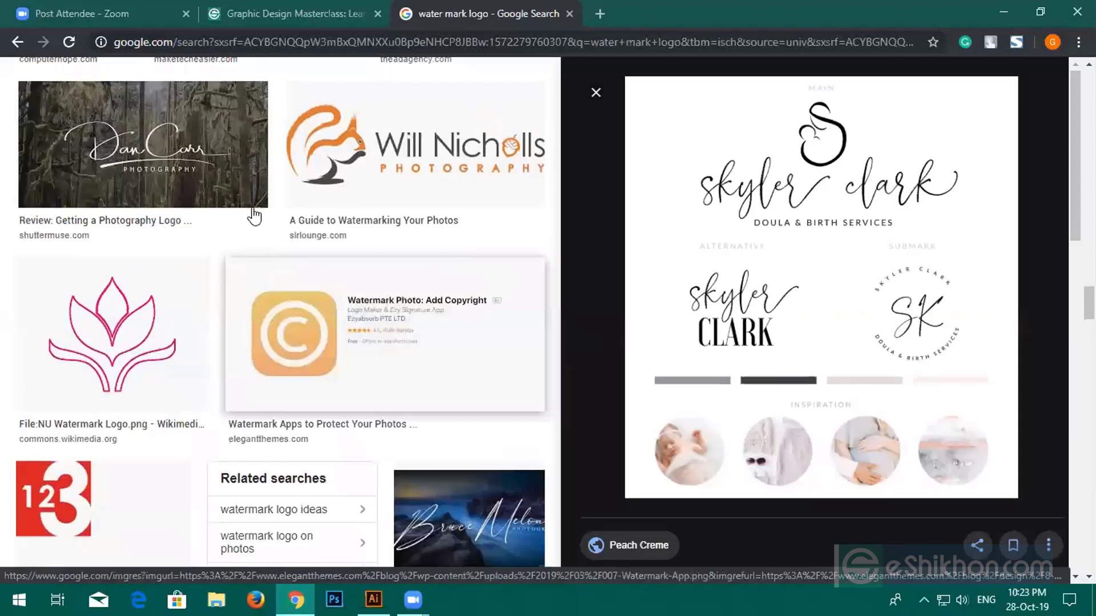
left_click(215, 154)
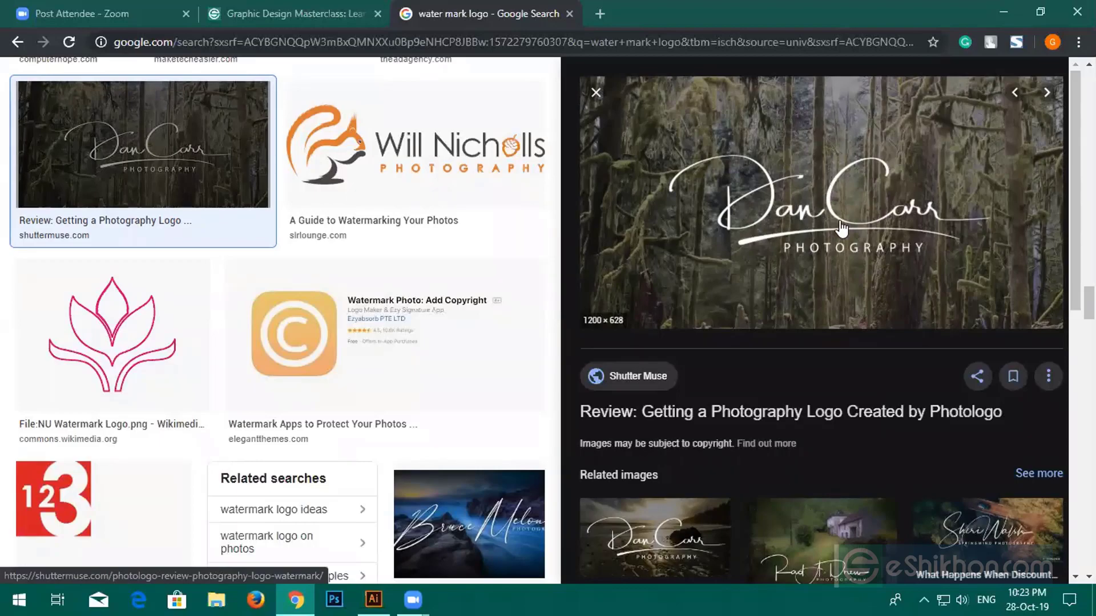
Continue through the watermark results and examine the DesignCrowd photography logo with large grey script initials behind the name
scroll(846, 307, "down", 3)
scroll(399, 311, "down", 6)
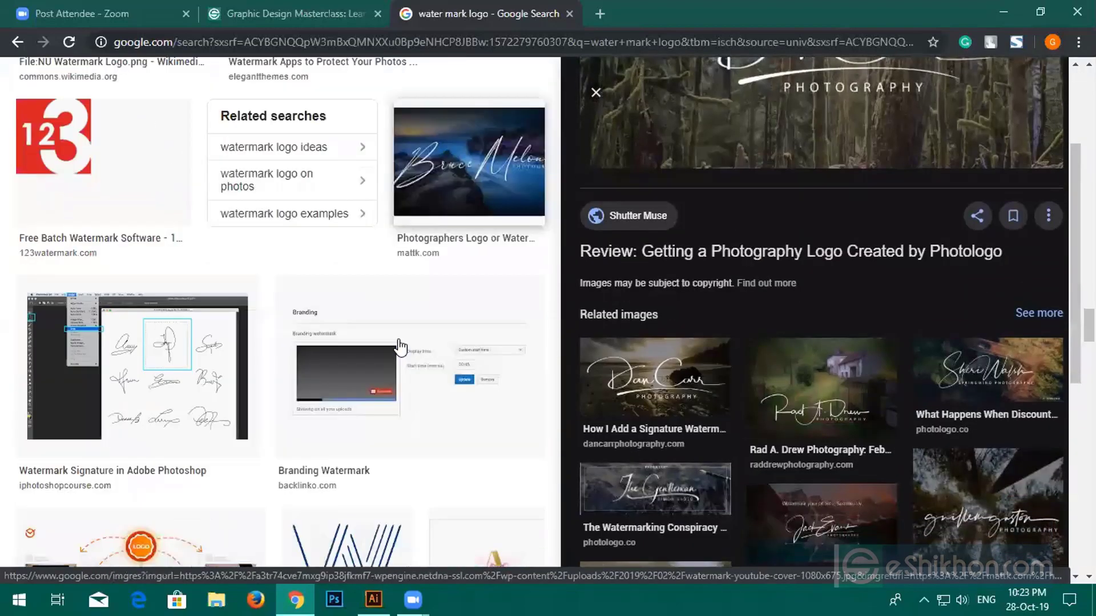
scroll(407, 320, "down", 5)
scroll(422, 302, "down", 3)
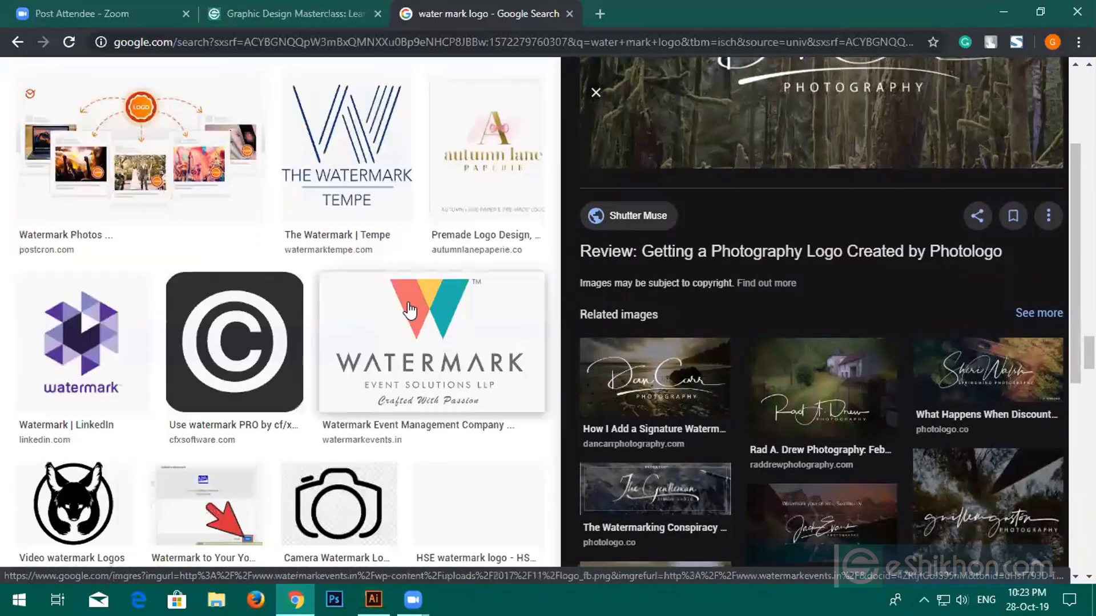
scroll(422, 302, "down", 8)
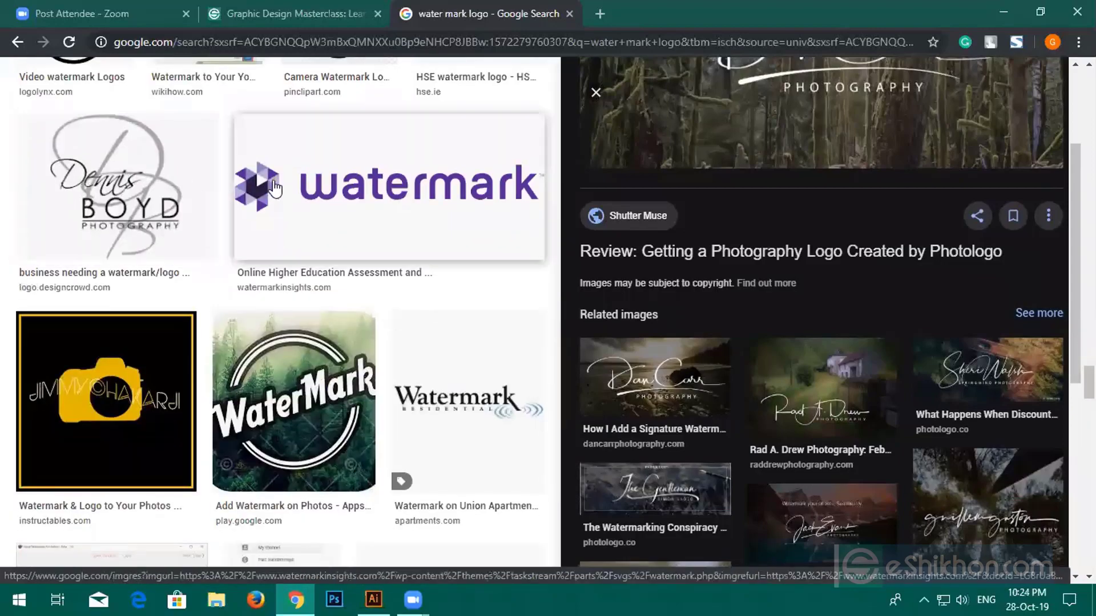
left_click(73, 205)
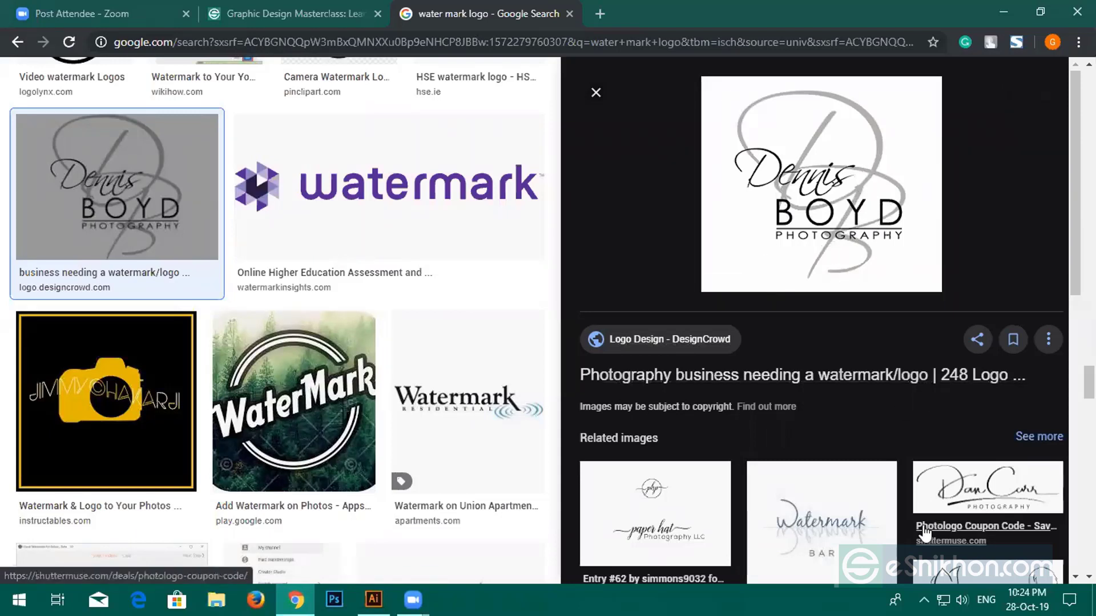
key("alt+Tab")
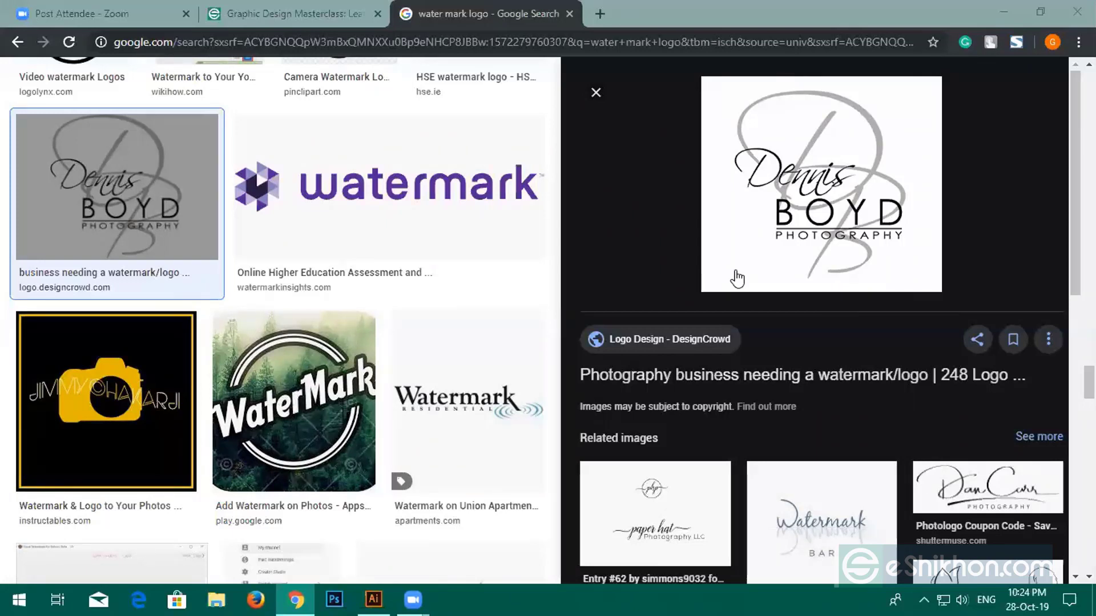
Search Google for "free style logo" in a new tab and show its image results
left_click(594, 13)
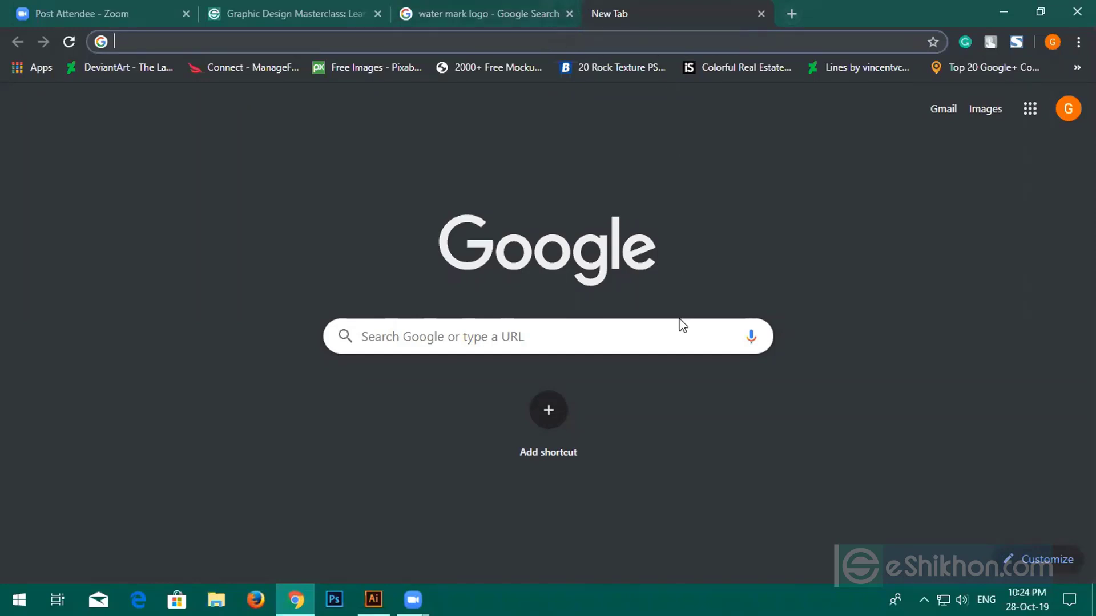
type("free ")
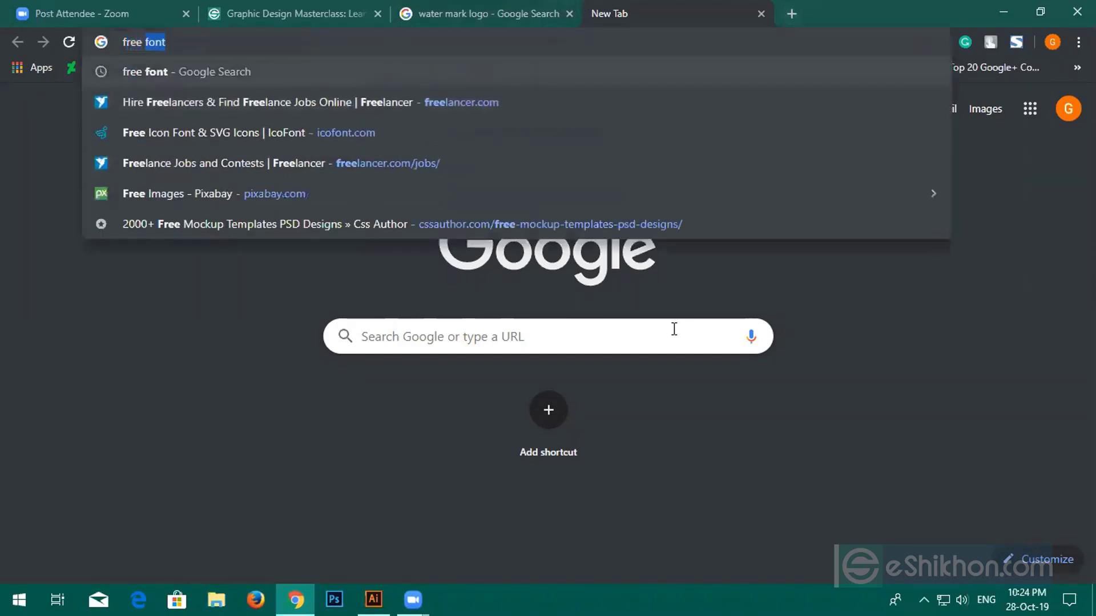
type("sty")
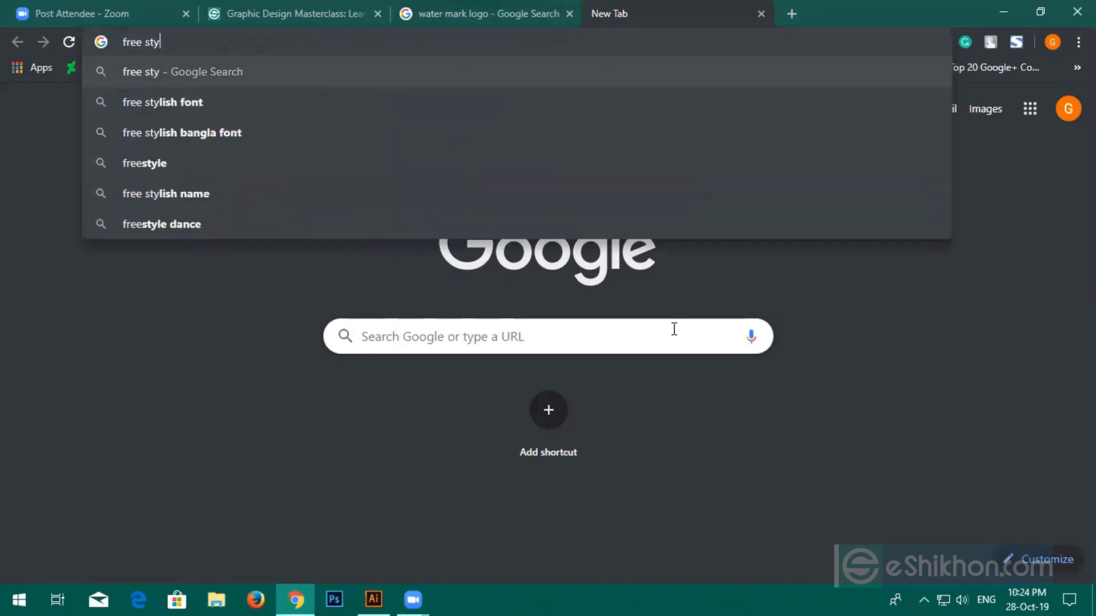
type("le logo")
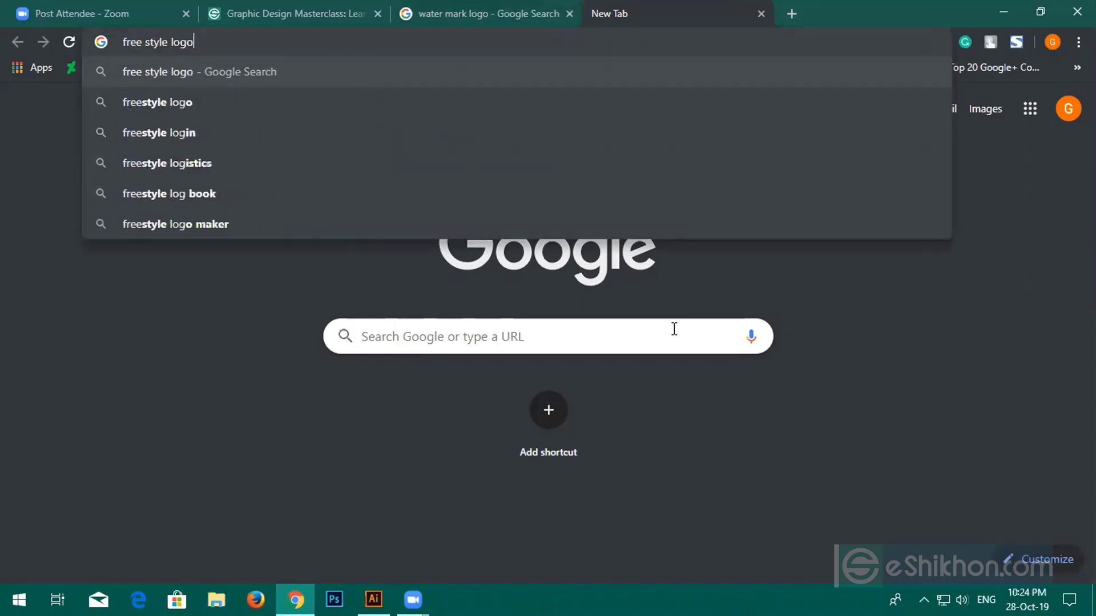
key("Return")
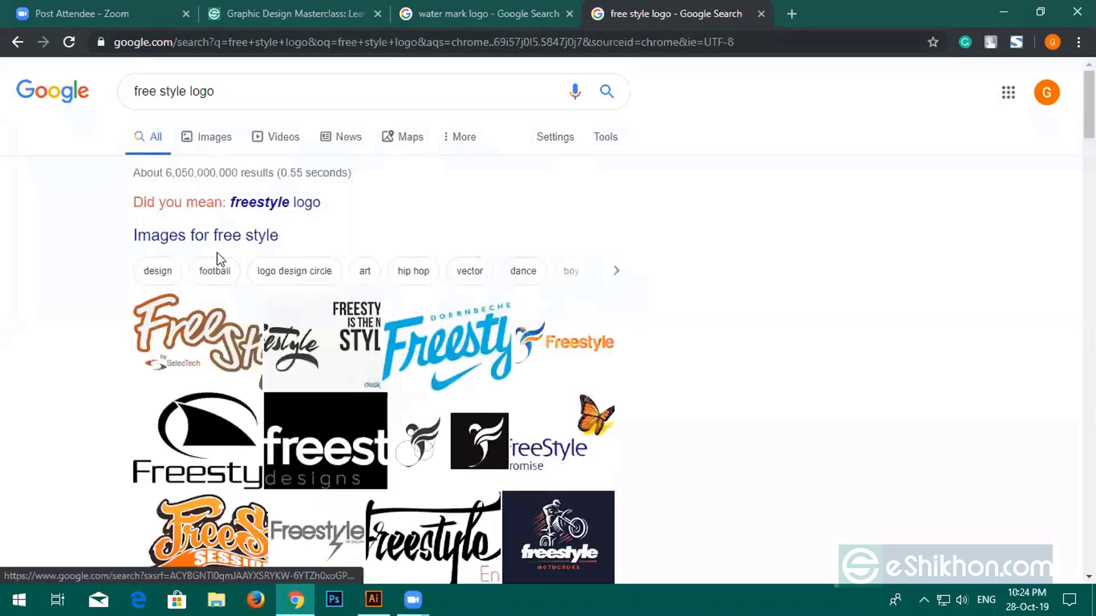
left_click(225, 238)
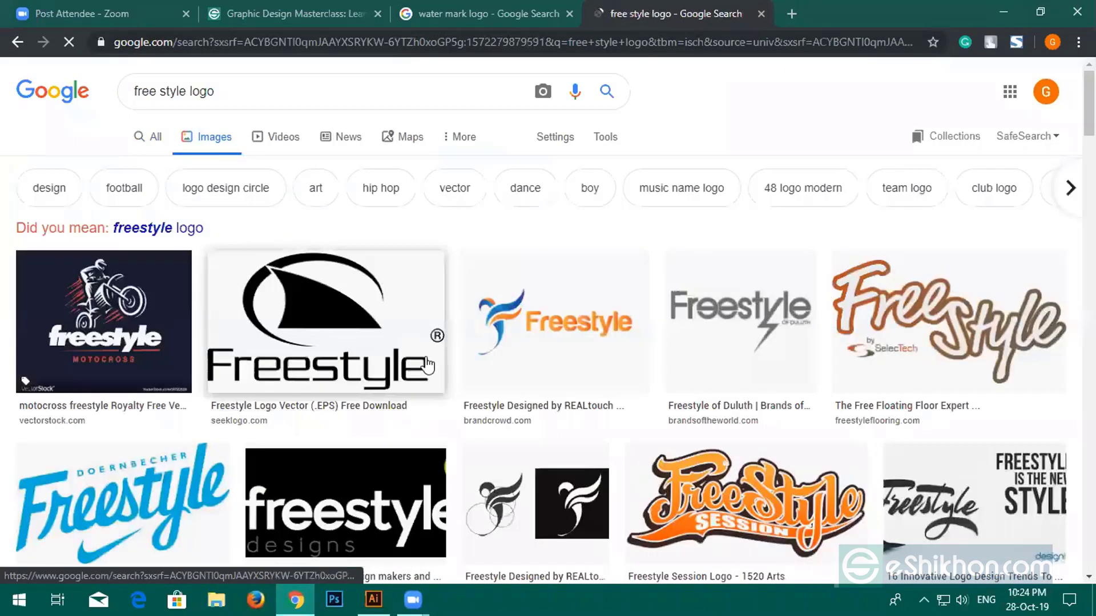
Look through the free style logo images for lettering, badge and emblem references
scroll(446, 330, "down", 4)
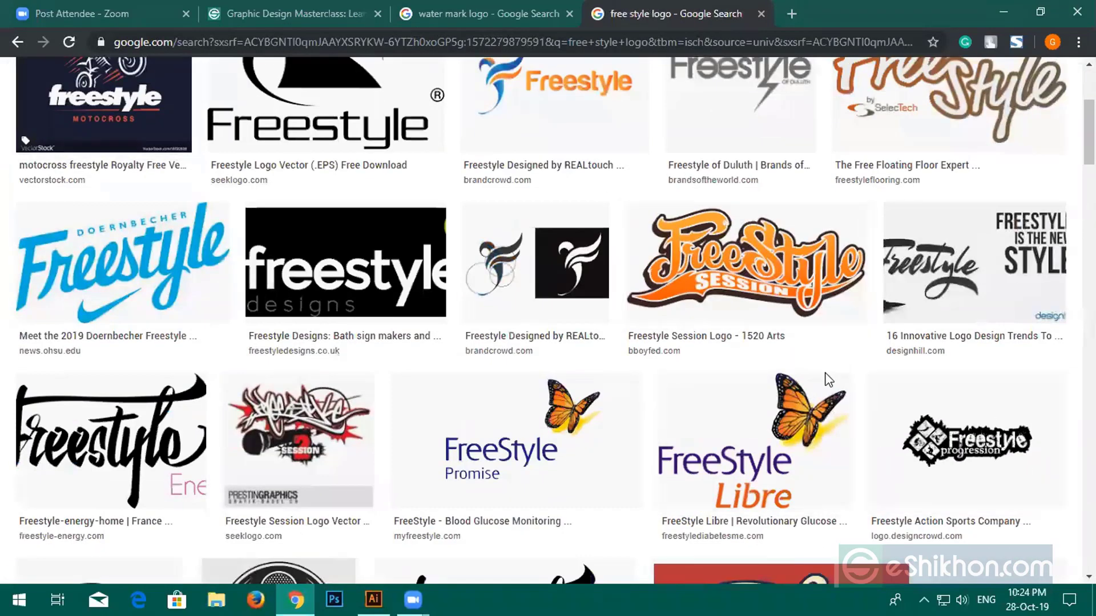
scroll(649, 453, "down", 3)
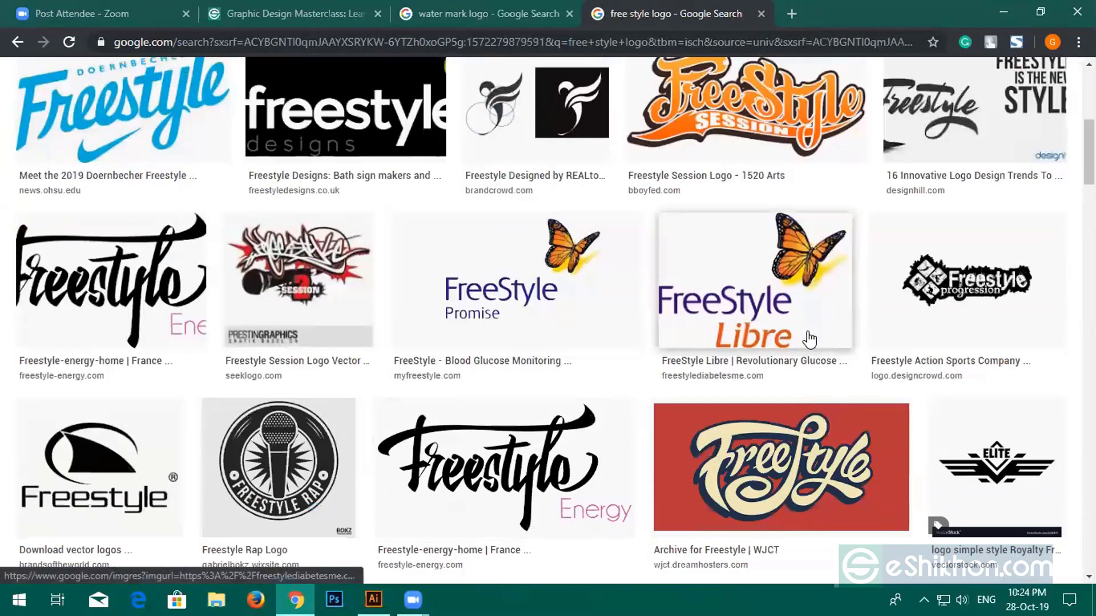
scroll(861, 347, "down", 4)
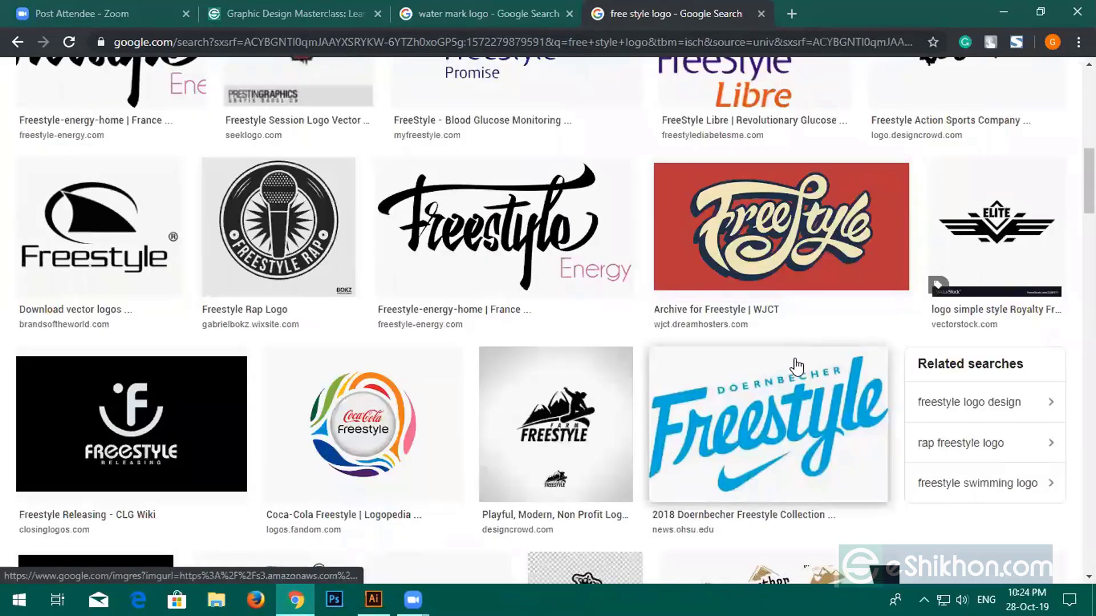
scroll(803, 341, "down", 3)
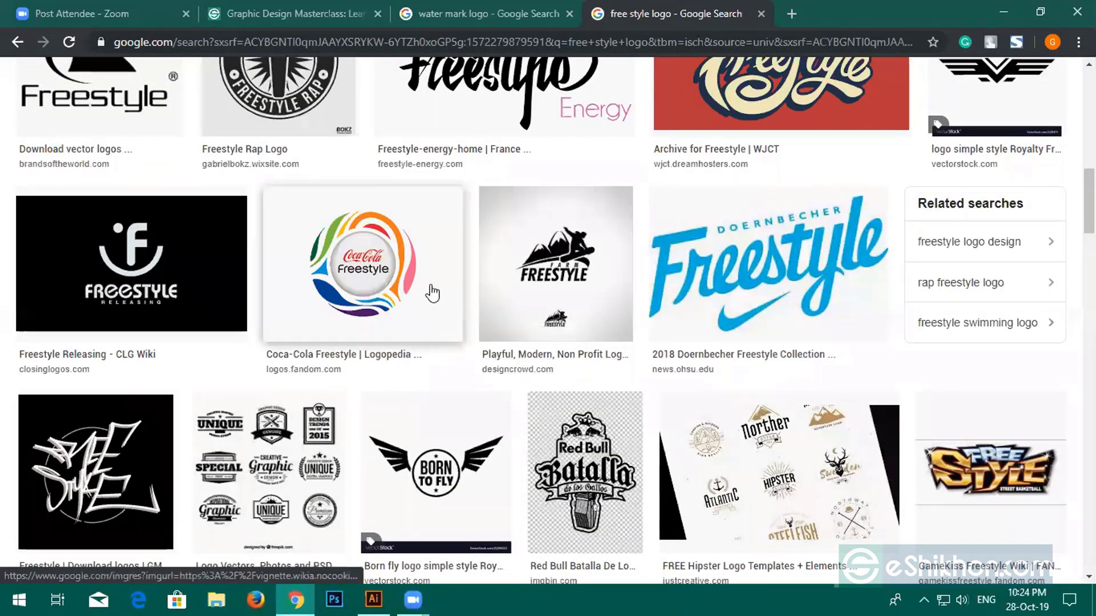
scroll(488, 437, "down", 3)
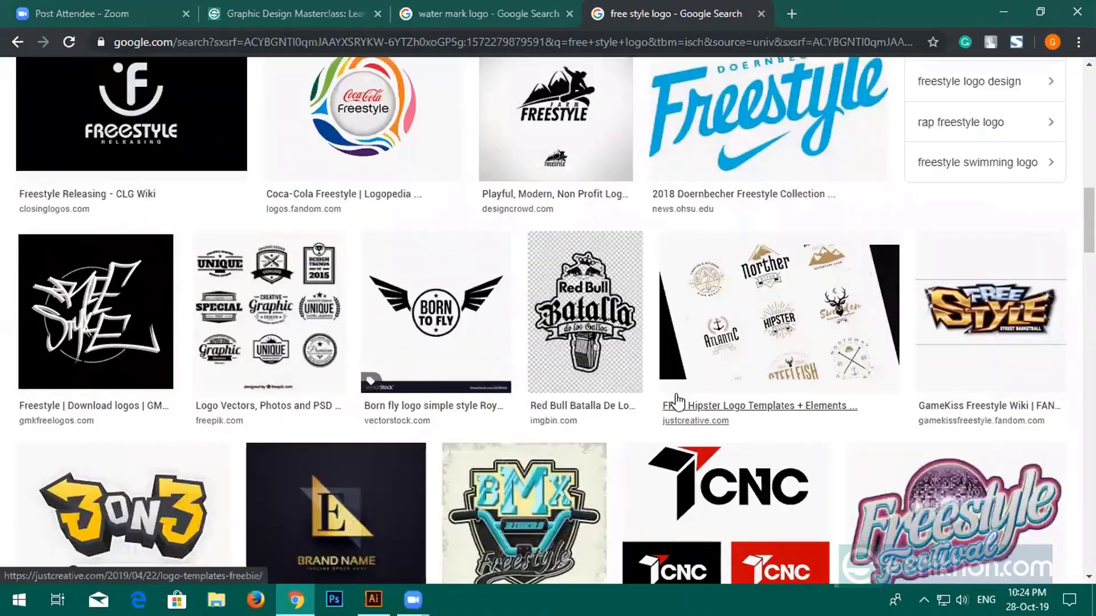
Look further through the free style logo images and preview the Freestyle Love Supreme and Freestyle Trampoline Parks logos
scroll(502, 421, "down", 9)
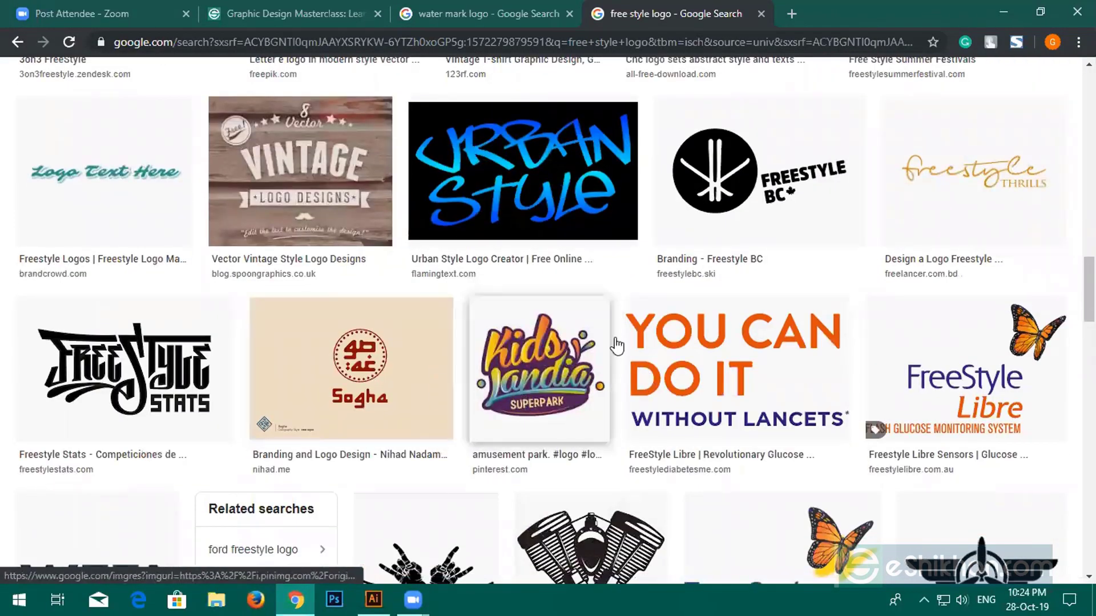
scroll(611, 345, "down", 4)
scroll(708, 379, "down", 2)
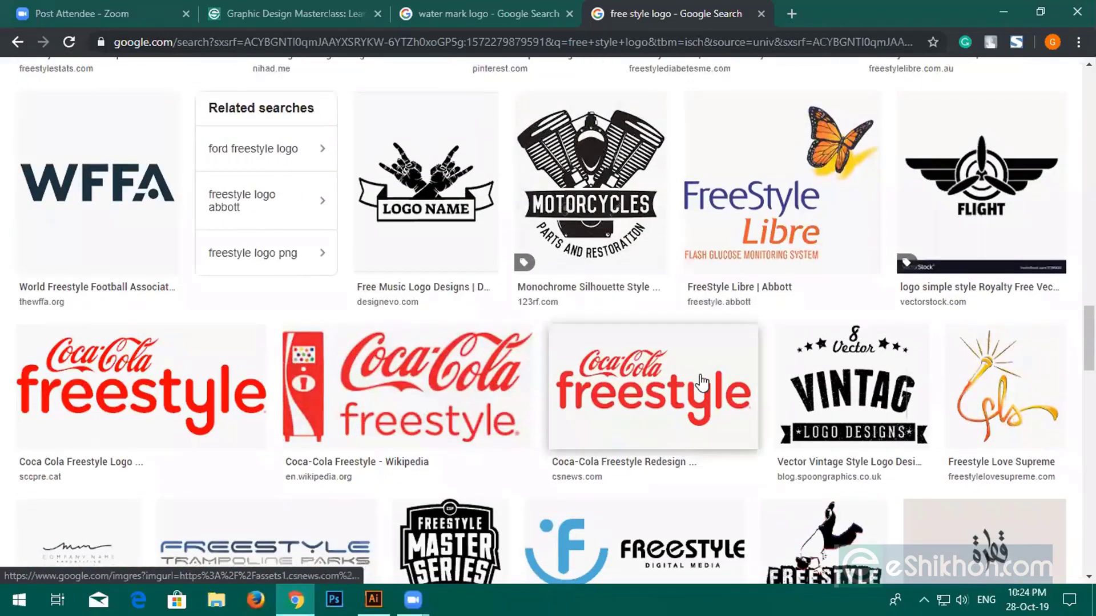
scroll(704, 377, "down", 1)
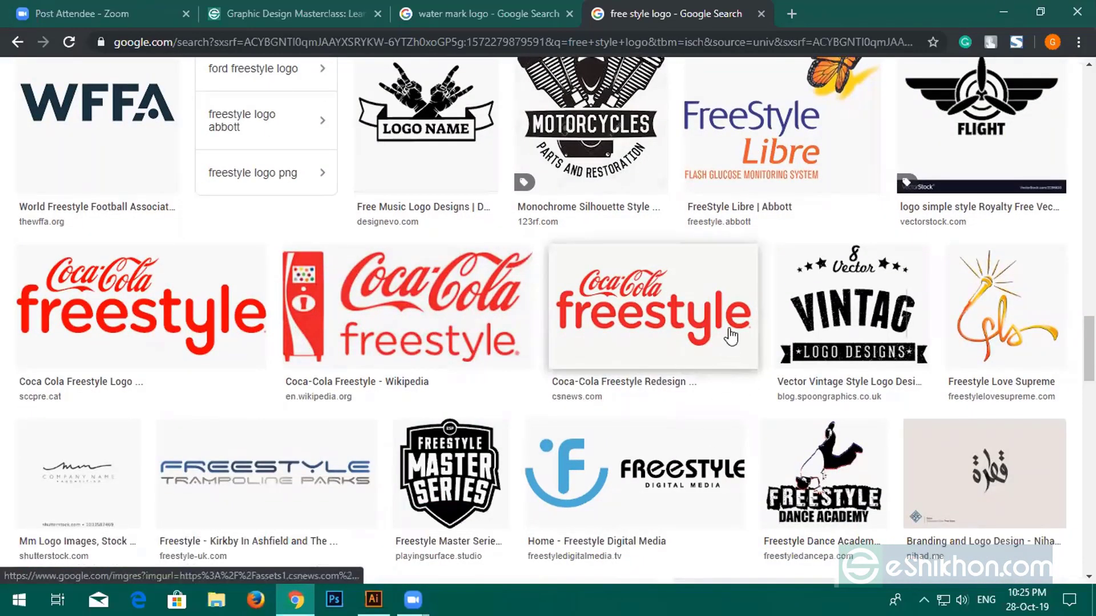
left_click(978, 315)
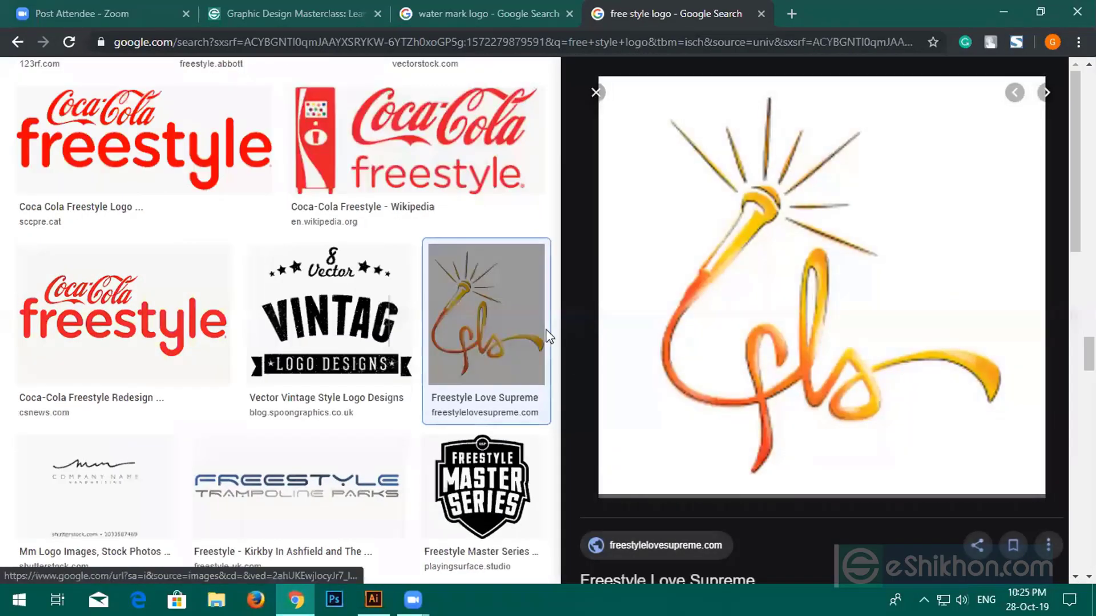
left_click(287, 498)
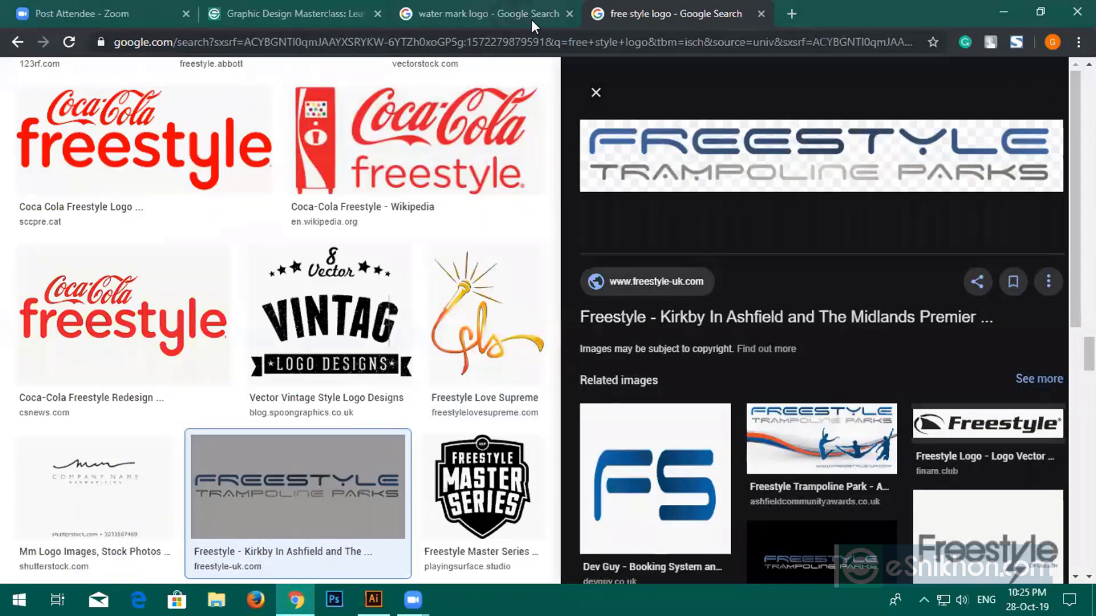
Close the watermark search, search Google for "brush shape png" in a new tab and show its image results
left_click(570, 14)
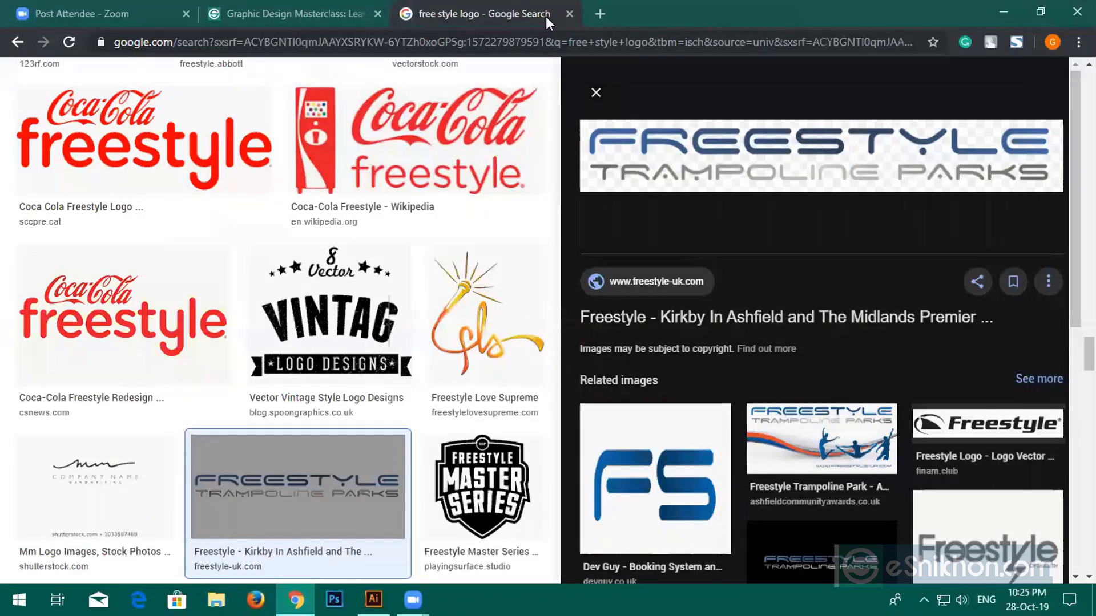
left_click(596, 12)
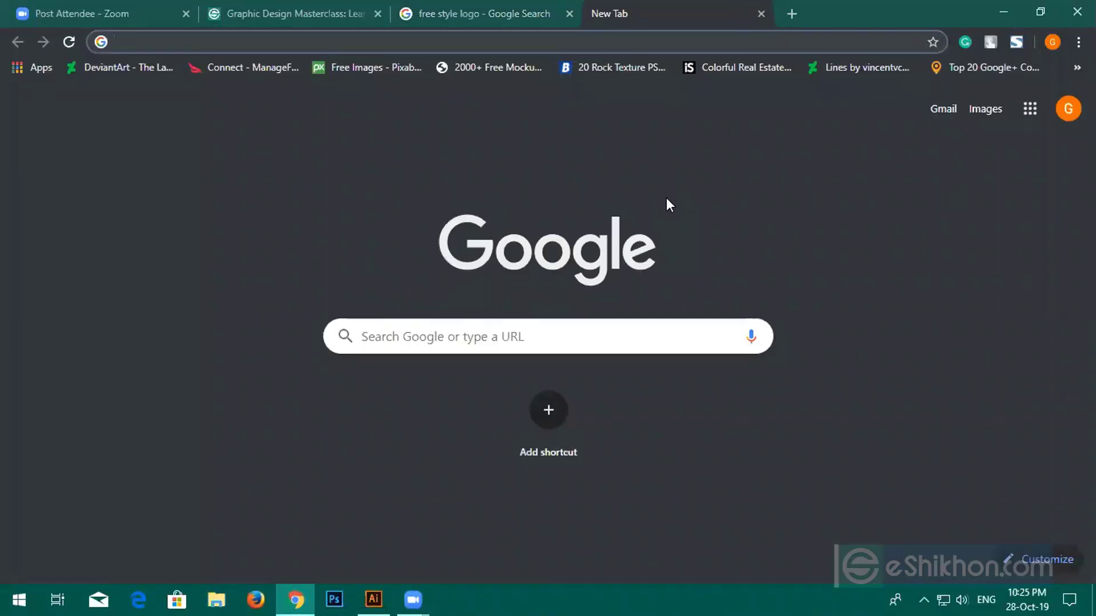
type("brush ")
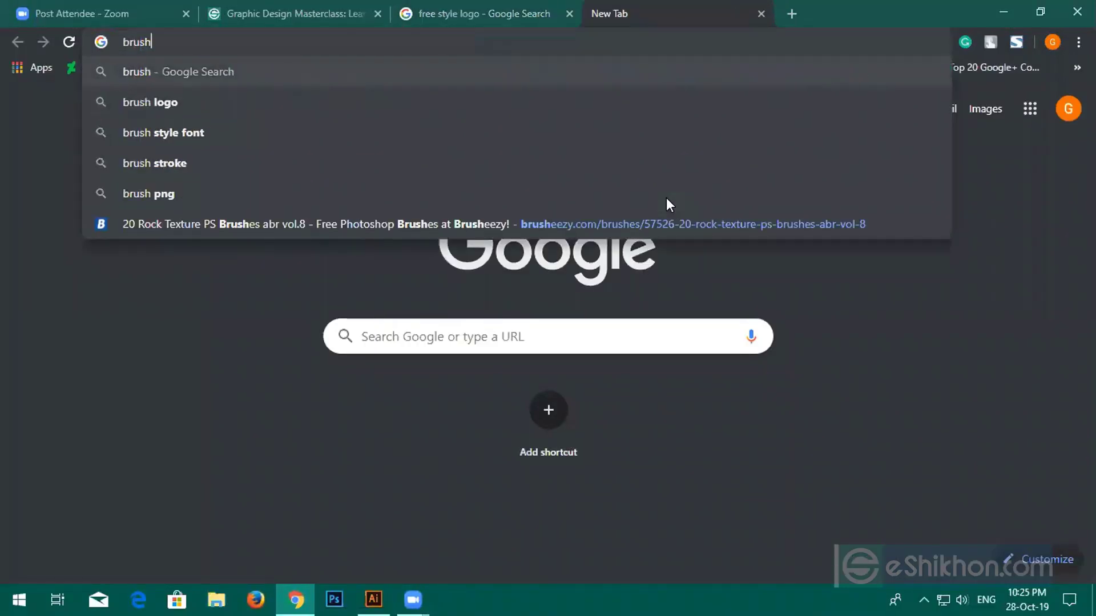
type("shape")
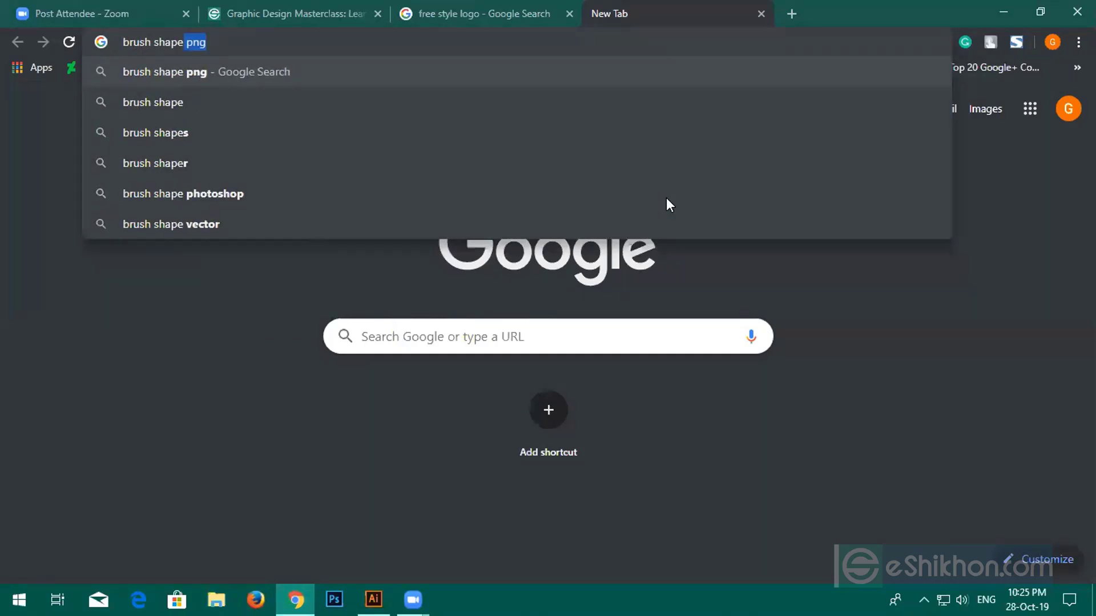
key("Return")
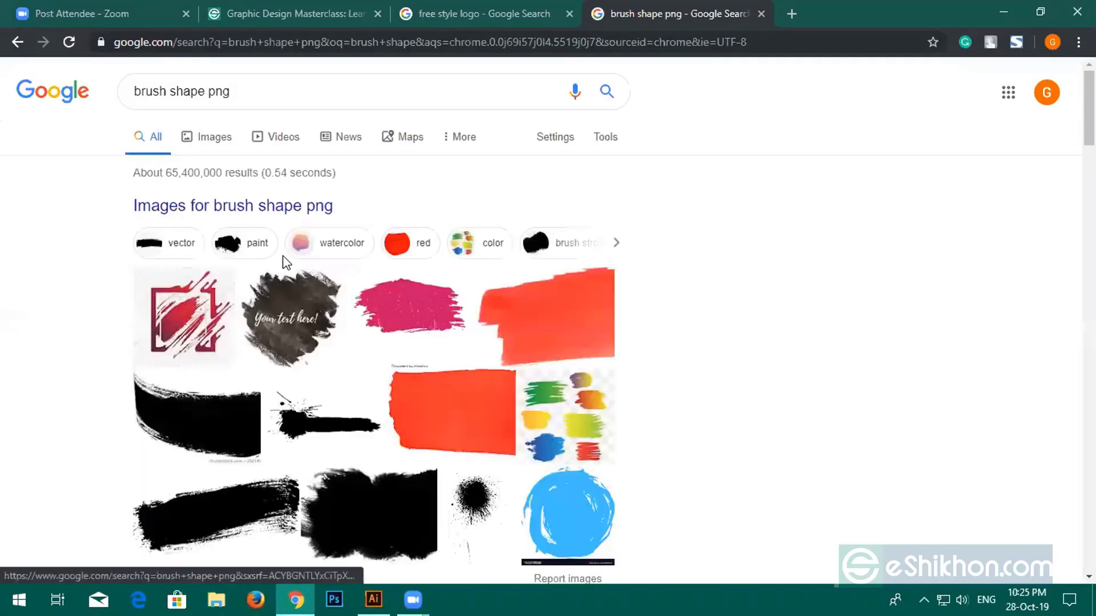
left_click(250, 209)
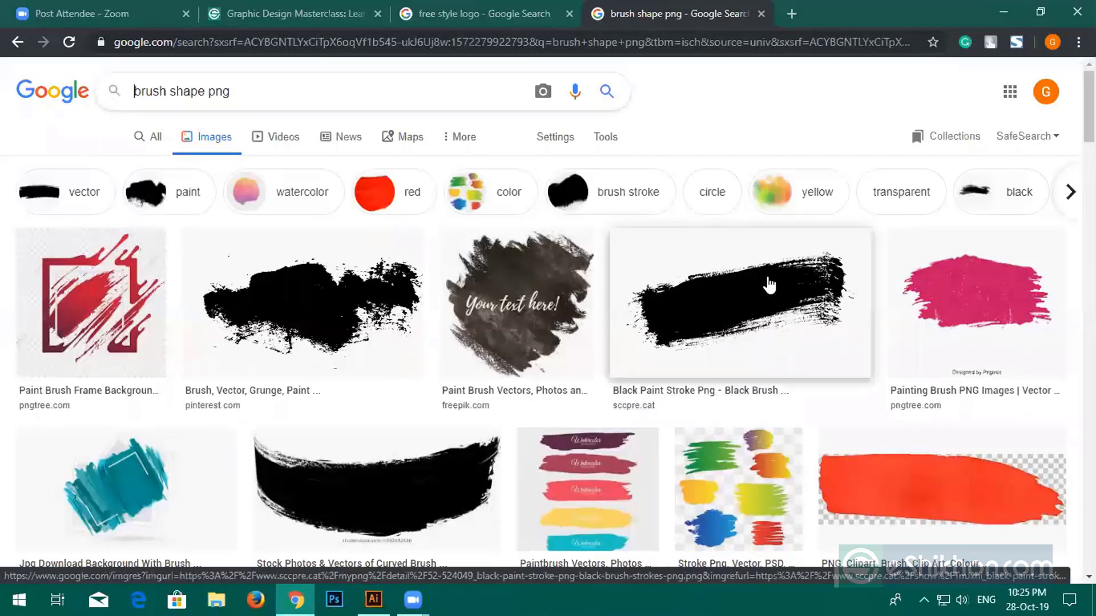
Preview the black paint stroke from sccpre.cat and Freepik's "Your text here!" brush shape, and look further through the brush images
left_click(769, 288)
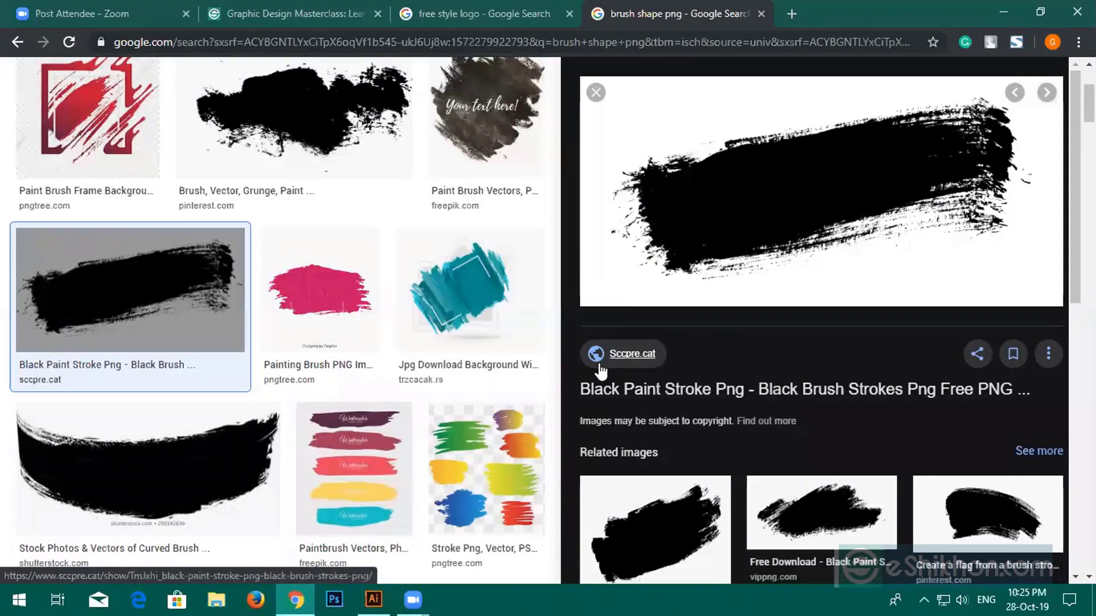
left_click(474, 124)
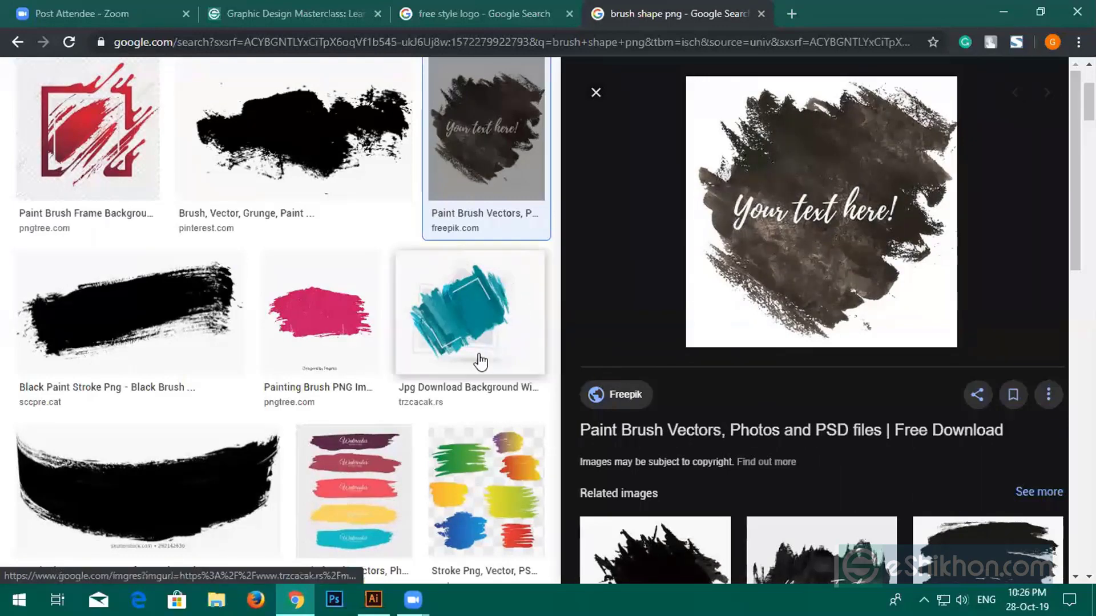
scroll(461, 342, "down", 4)
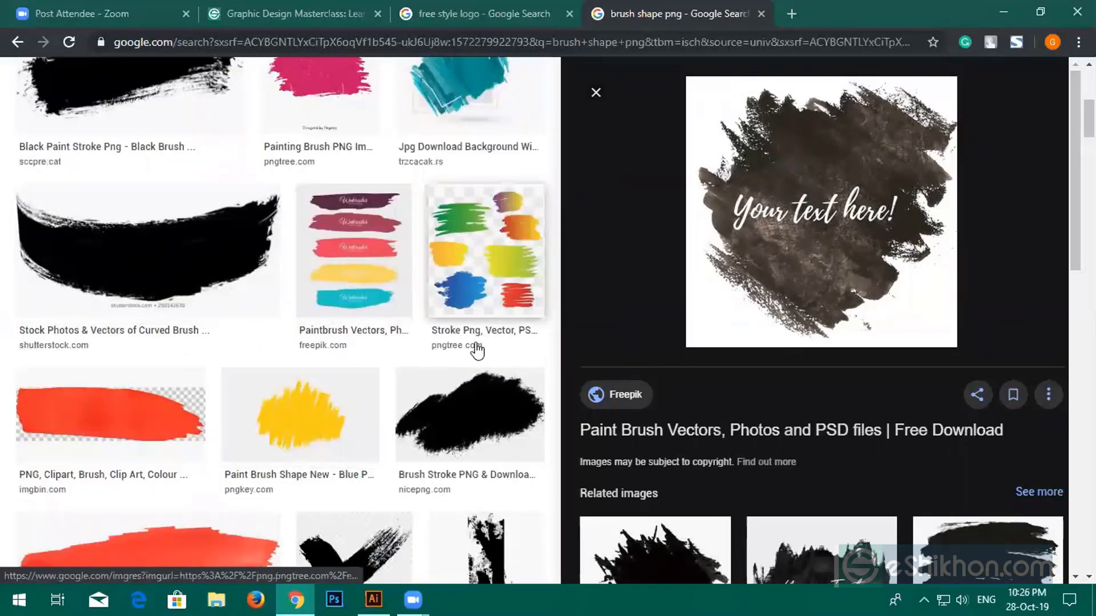
scroll(510, 512, "down", 3)
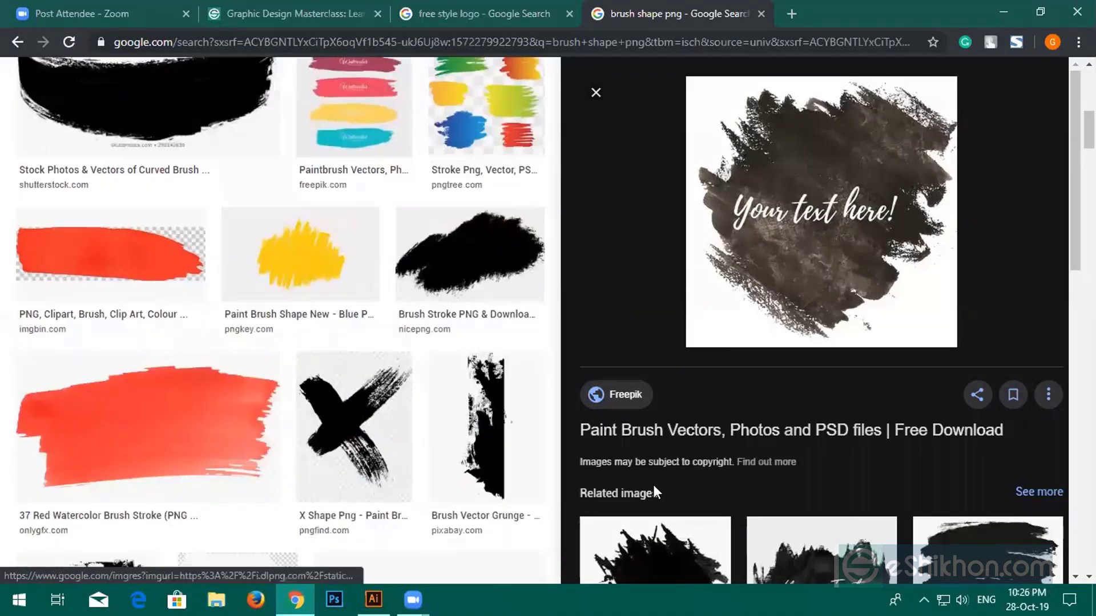
Preview the related black splatter shape from dlpng.com and the red watercolor brush stroke from OnlyGFX
scroll(653, 485, "down", 7)
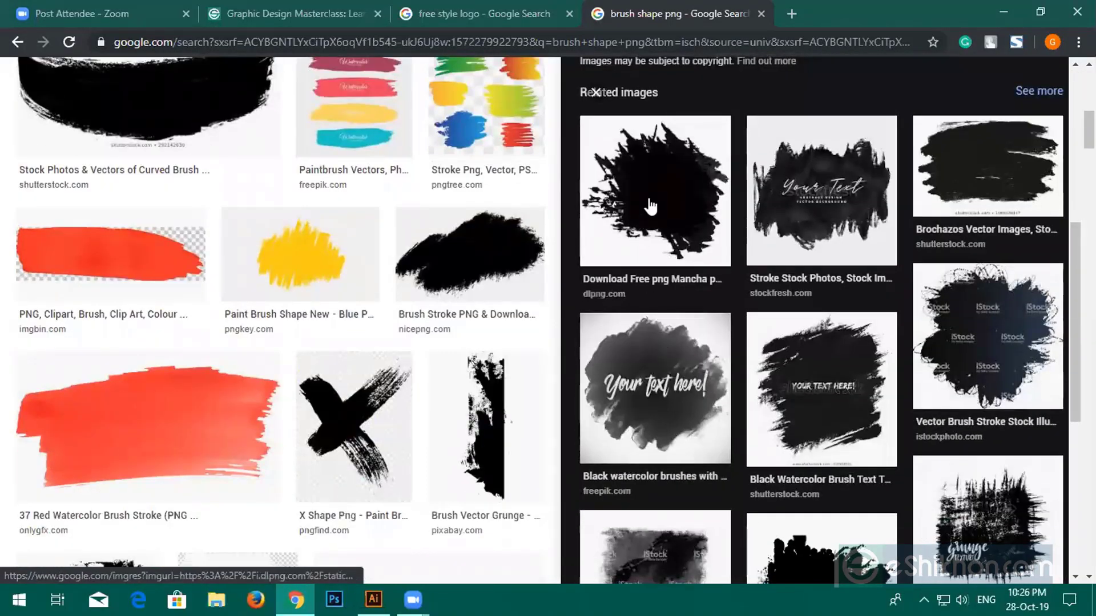
left_click(649, 210)
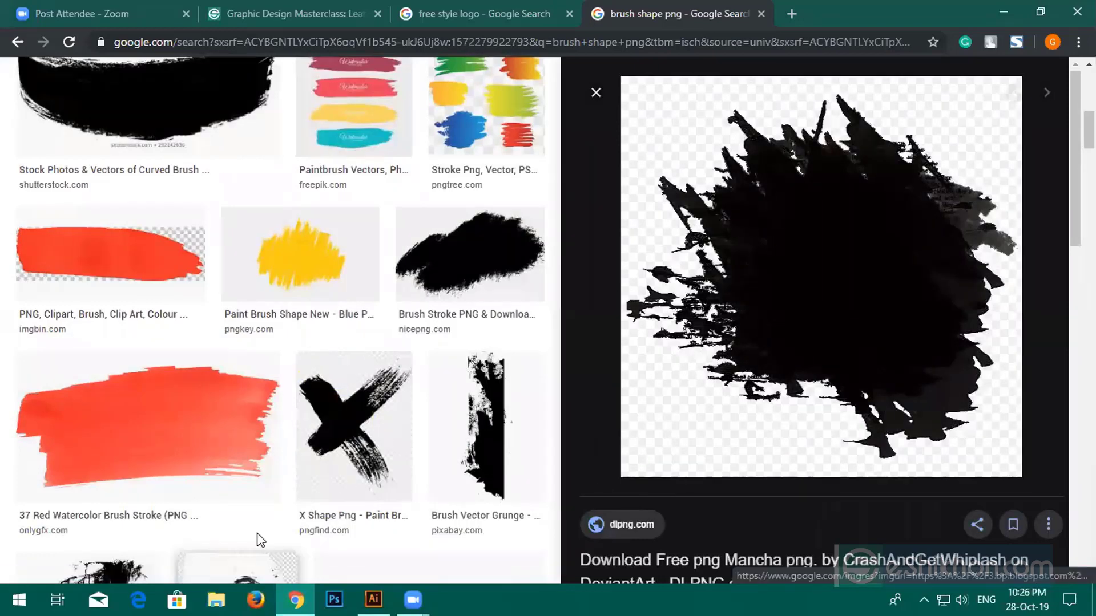
left_click(205, 424)
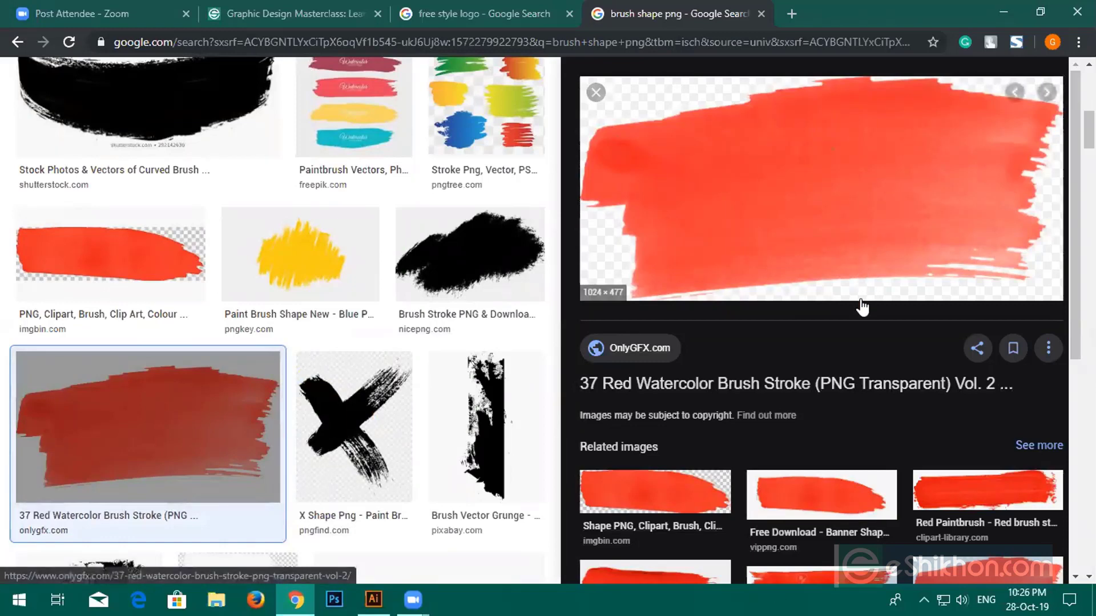
left_click(790, 590)
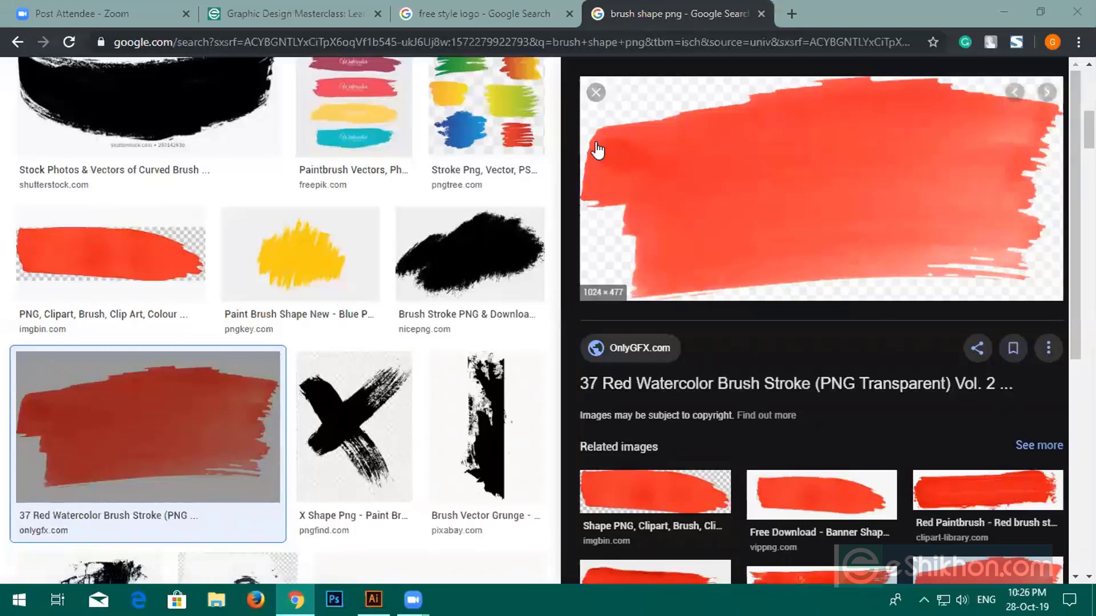
Open a blank browser tab and close the brush shape and free style logo search tabs
left_click(789, 14)
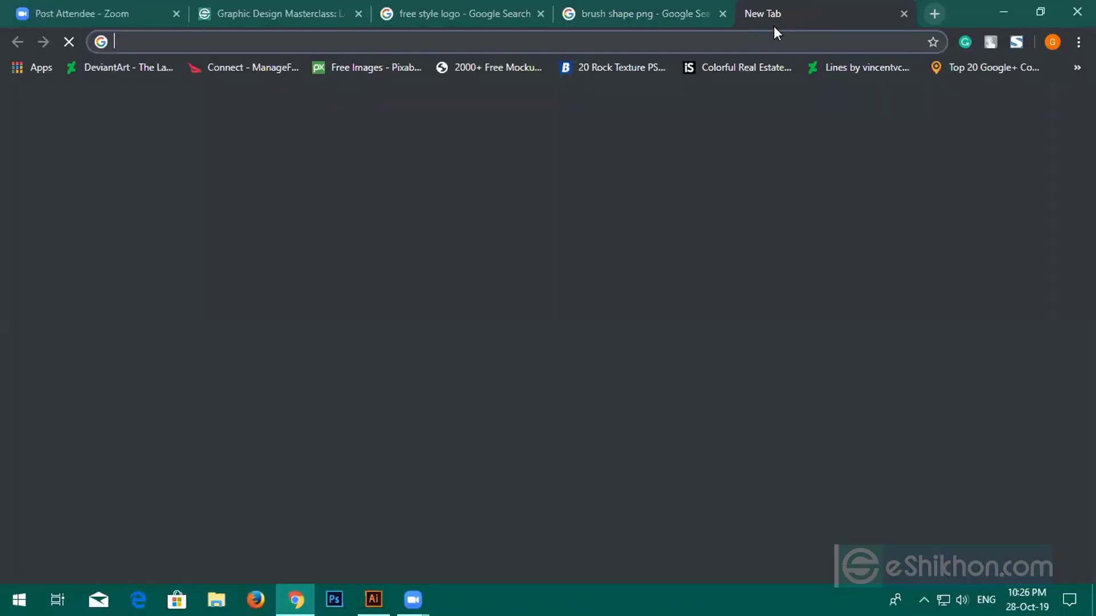
left_click(725, 14)
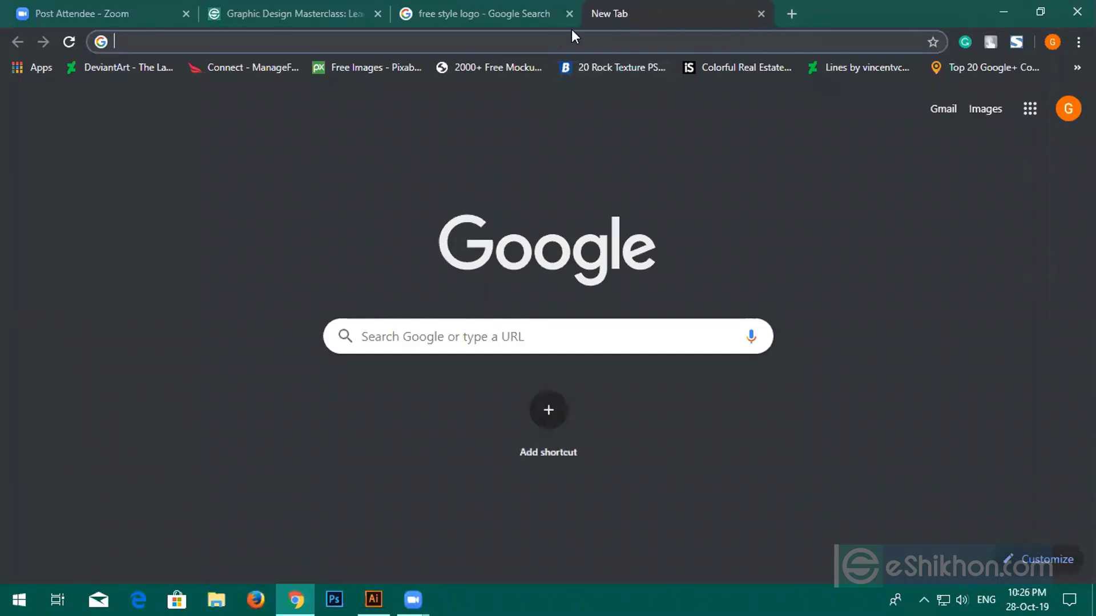
left_click(570, 15)
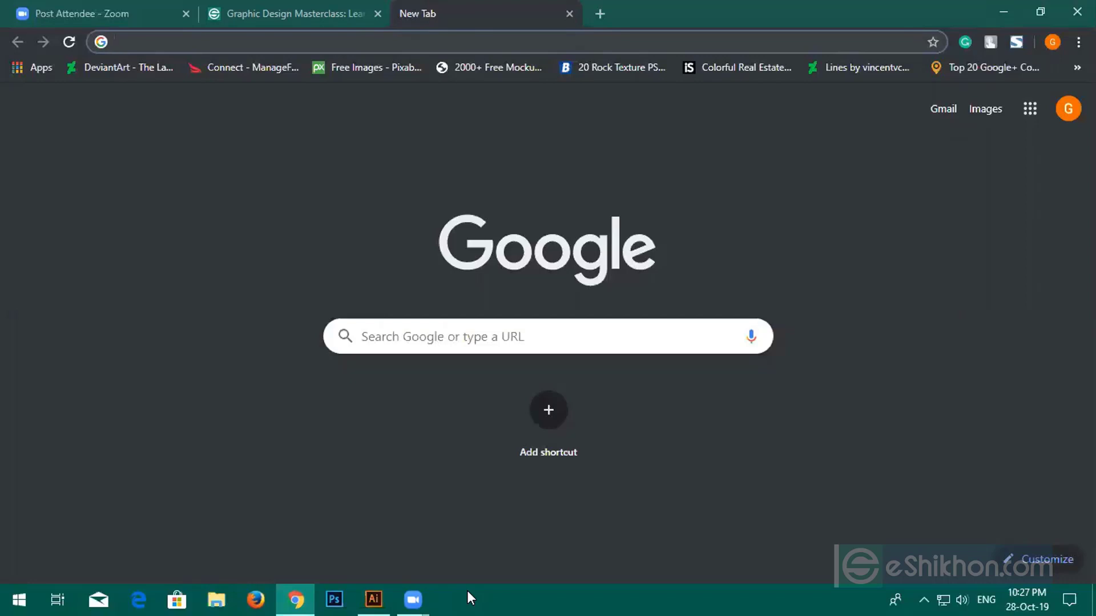
Switch to Illustrator and close the untitled ring document without saving it
left_click(376, 598)
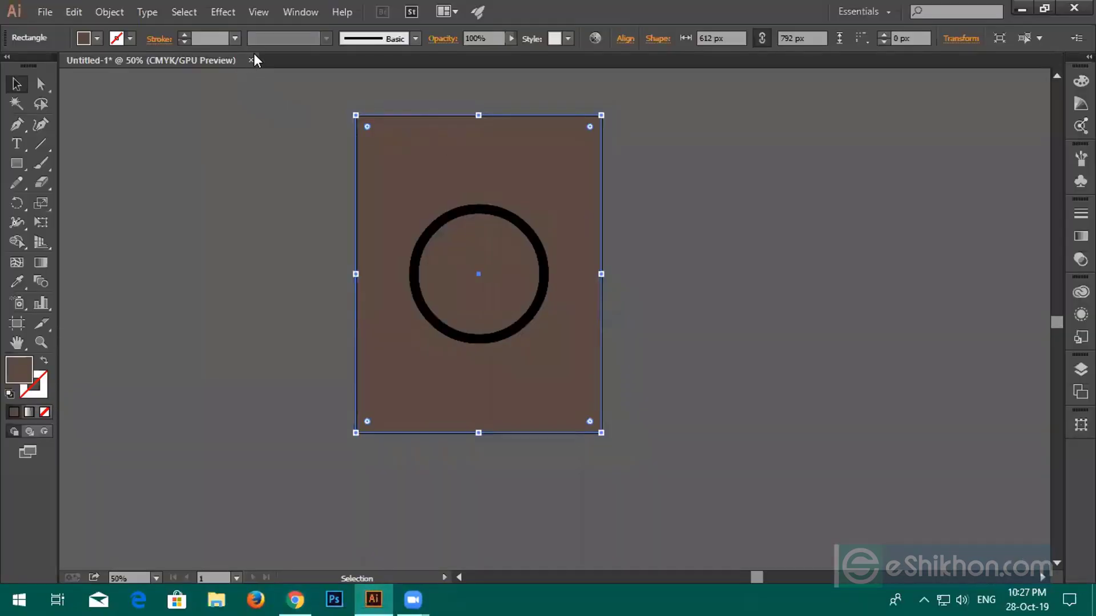
left_click(252, 60)
left_click(628, 320)
Create a new Letter-size document with units in inches and a 0.125 in bleed on all sides
left_click(32, 11)
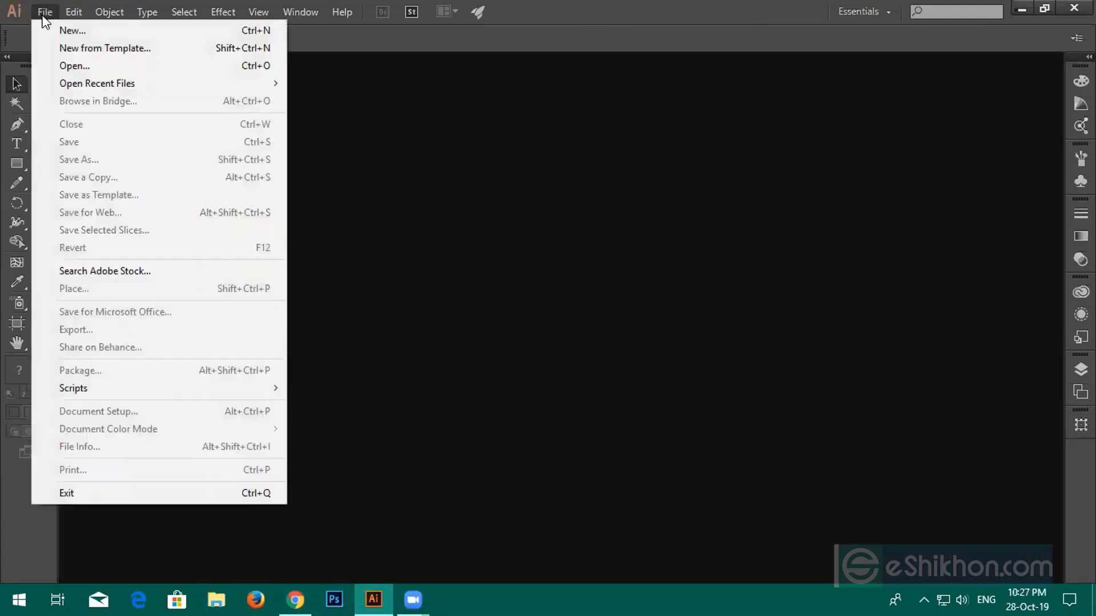
left_click(53, 30)
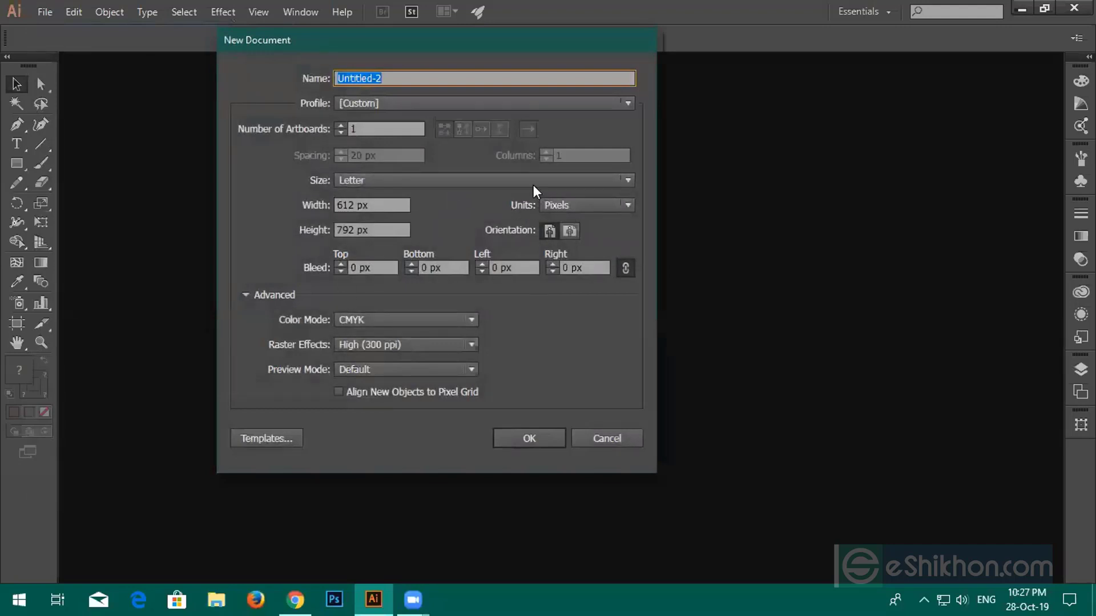
left_click(578, 207)
left_click(565, 258)
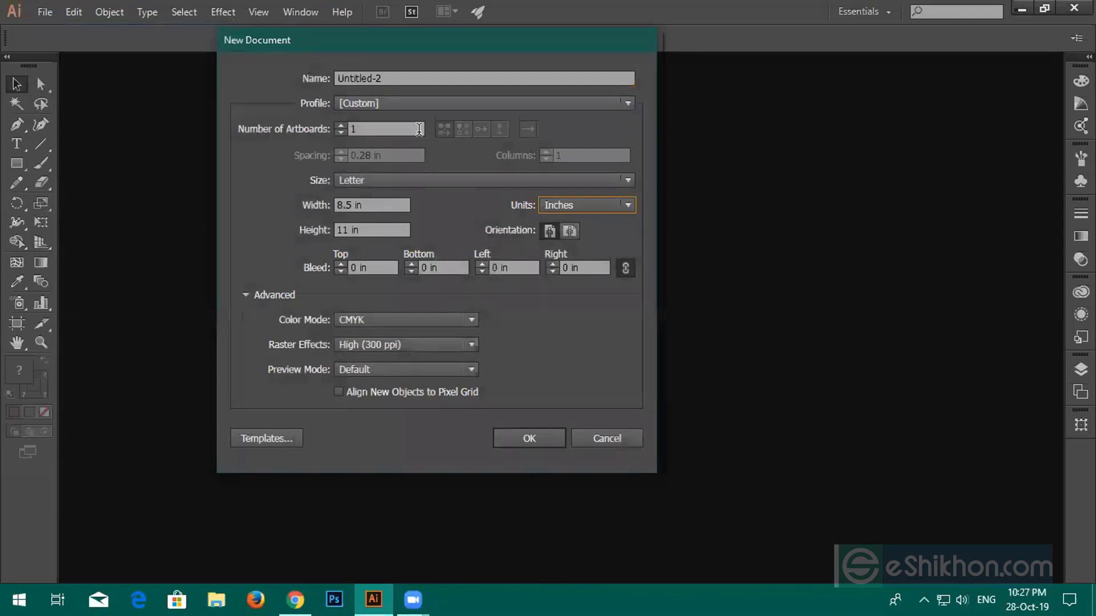
left_click(342, 264)
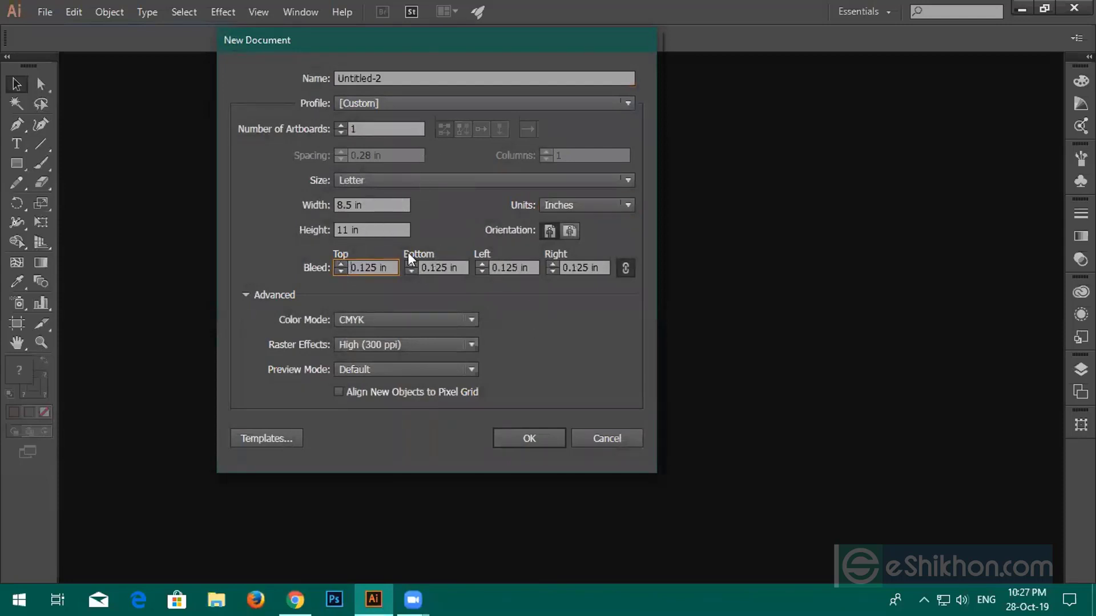
left_click(535, 440)
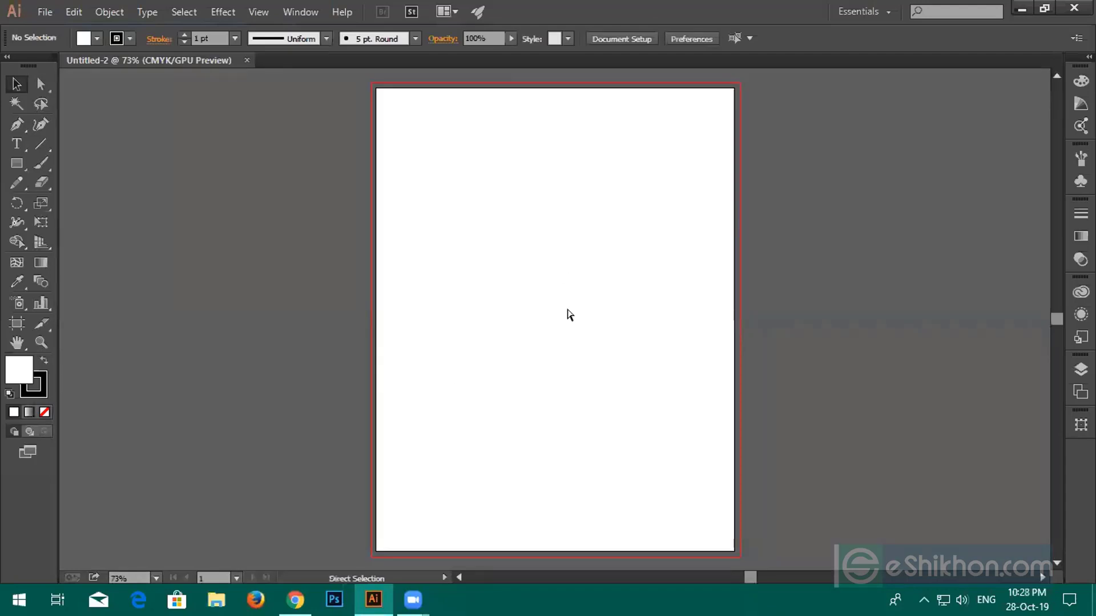
Show the Tabs ruler for type and place it over the upper part of the page
key("ctrl+1")
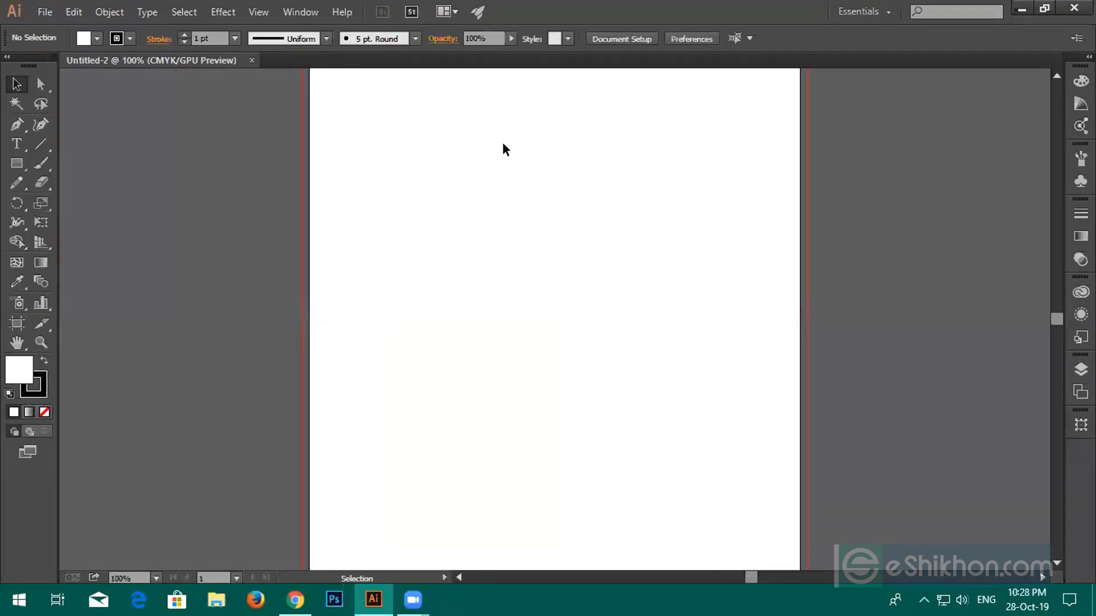
left_click(293, 12)
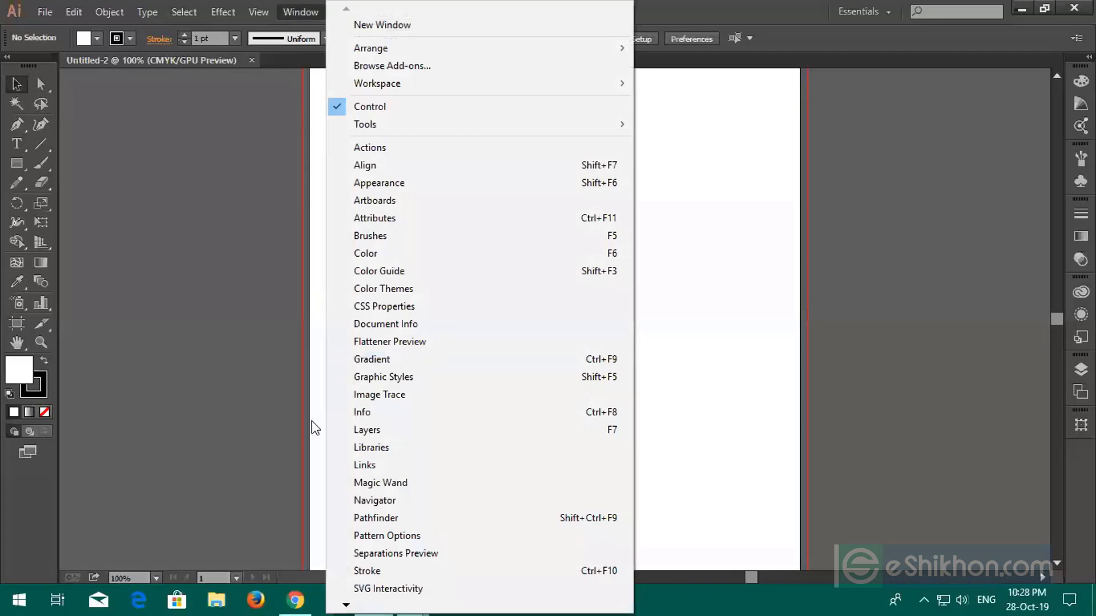
mouse_move(342, 598)
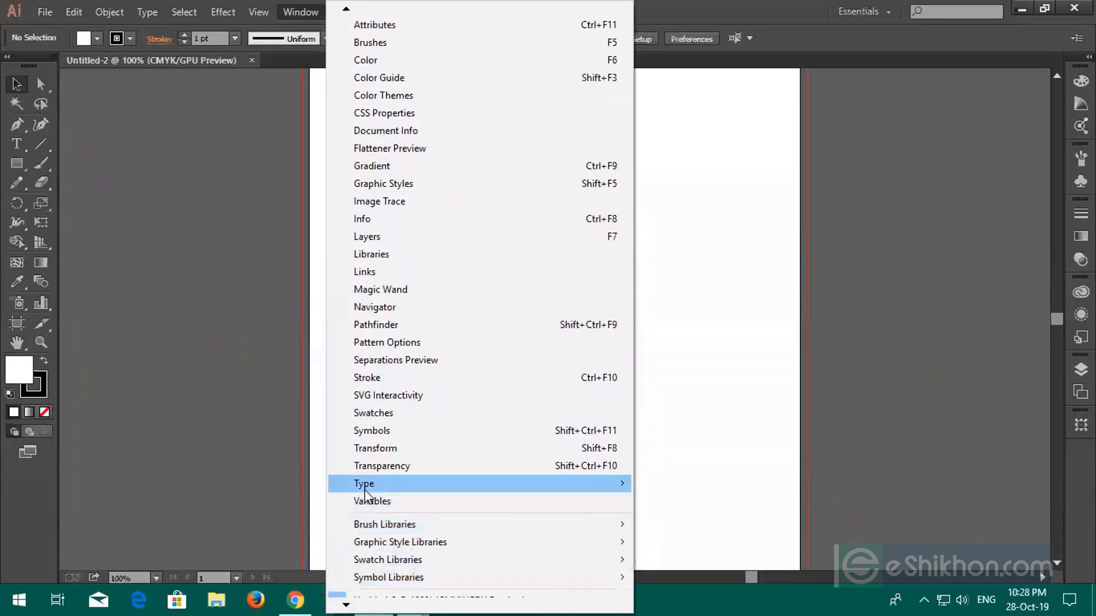
mouse_move(486, 489)
left_click(685, 591)
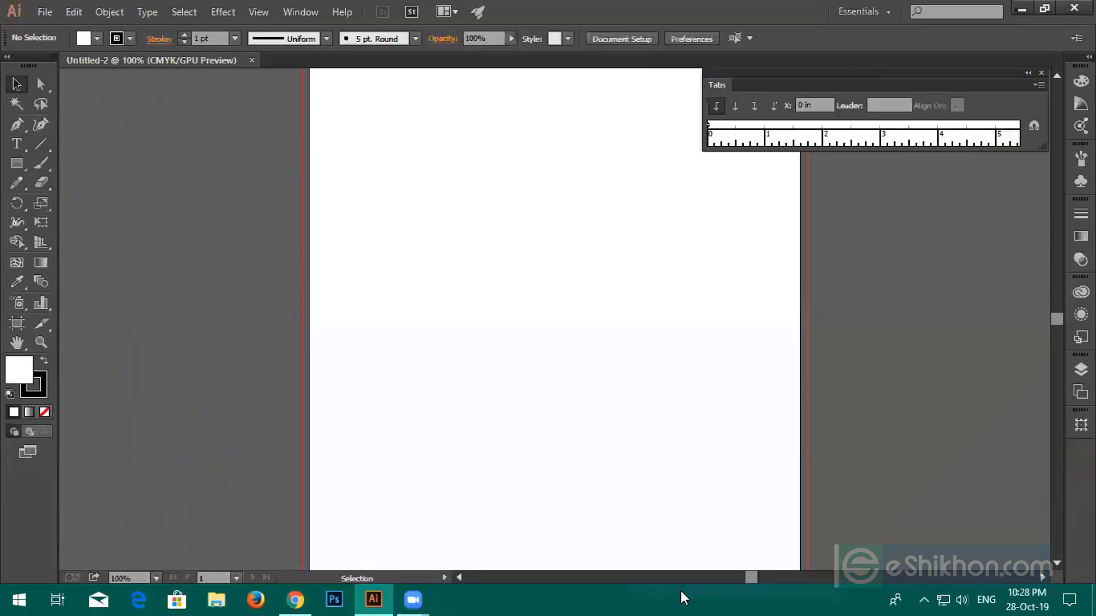
left_click_drag(778, 74, 413, 91)
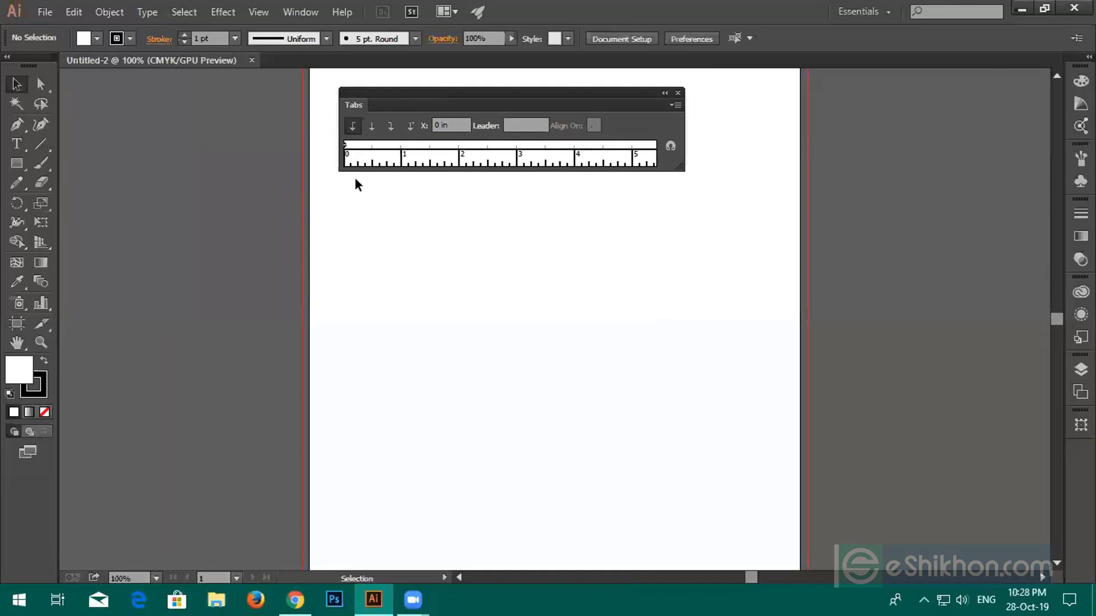
Set a left-justified tab stop at 1 in and repeat it along the tab ruler
left_click(463, 125)
type("1")
key("Return")
left_click(675, 105)
left_click(696, 130)
Start a line of point type near the top of the page with tab-separated weekday headings SUN, MON, TUE, WED, THU, FRI, SAT
left_click(16, 143)
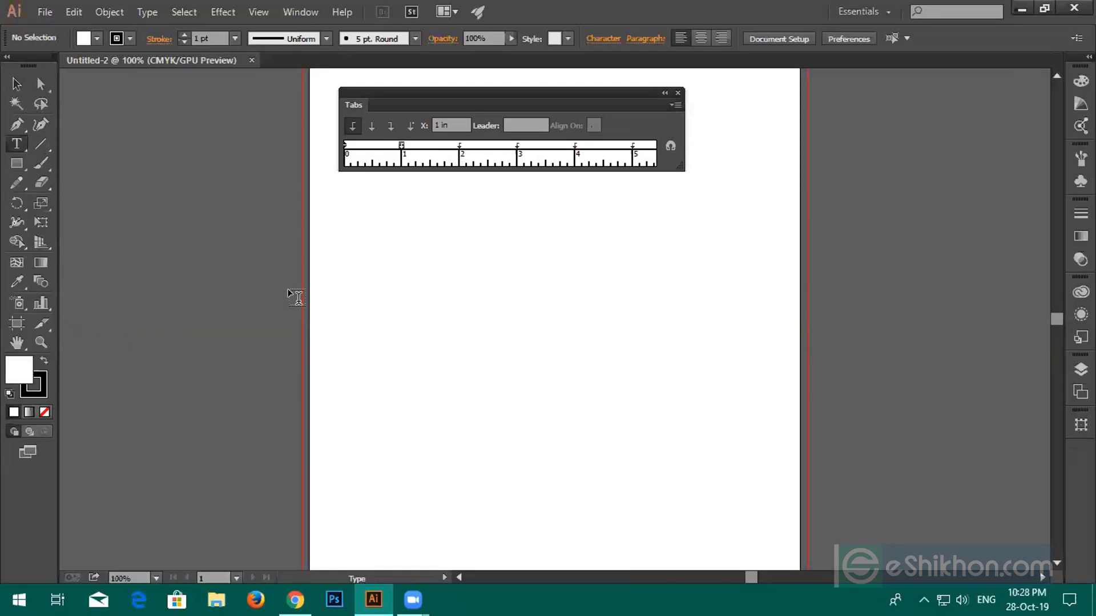
left_click(355, 233)
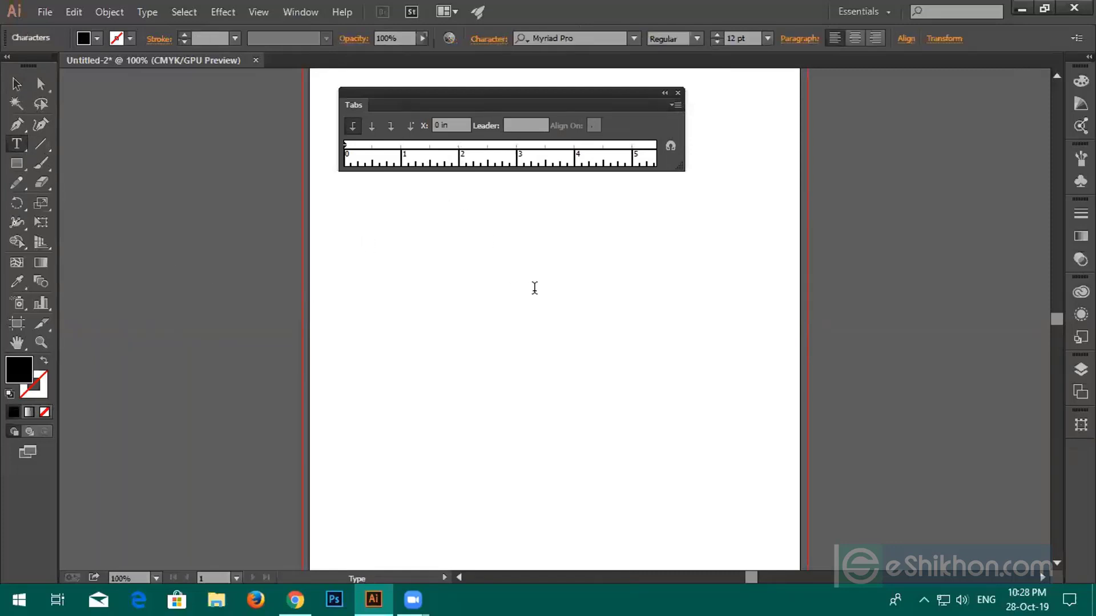
type("SUN")
key("Tab")
type("MON")
type("TUE")
key("Tab")
type("WED")
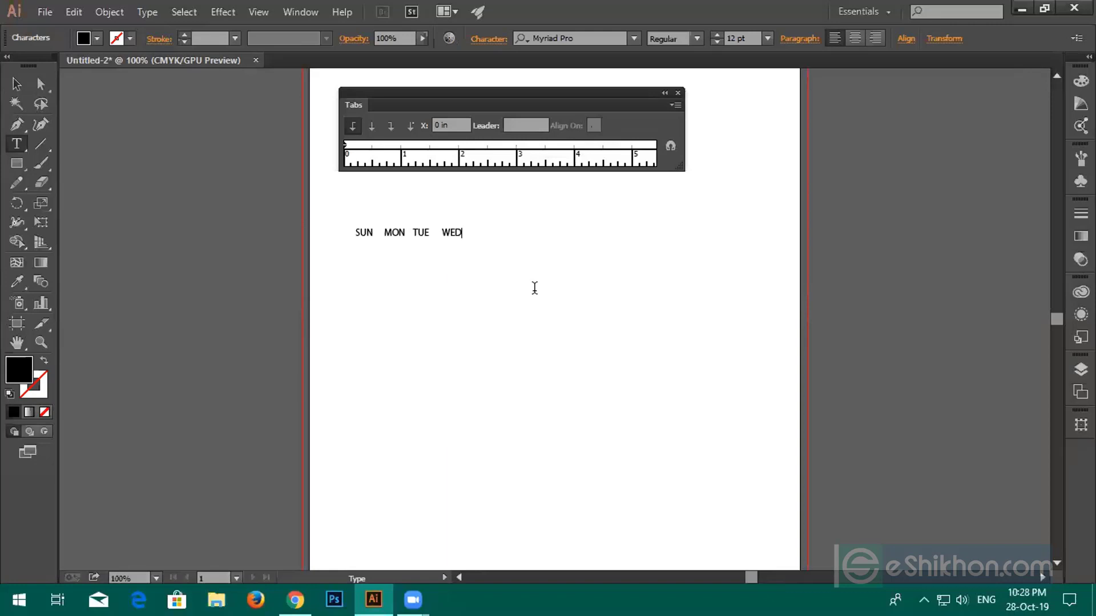
key("Tab")
type("THE")
key("BackSpace")
type("U FRI")
key("Tab")
type("SAT ")
Add a tab-separated row of dates 1 to 7 beneath the weekday headings, removing any extra dates past SAT
type("1")
key("Tab")
type("2")
key("Tab")
type("3 4")
key("Tab")
type("5\t6")
key("Tab")
type("7")
key("Tab")
type("8")
key("Tab")
type("9")
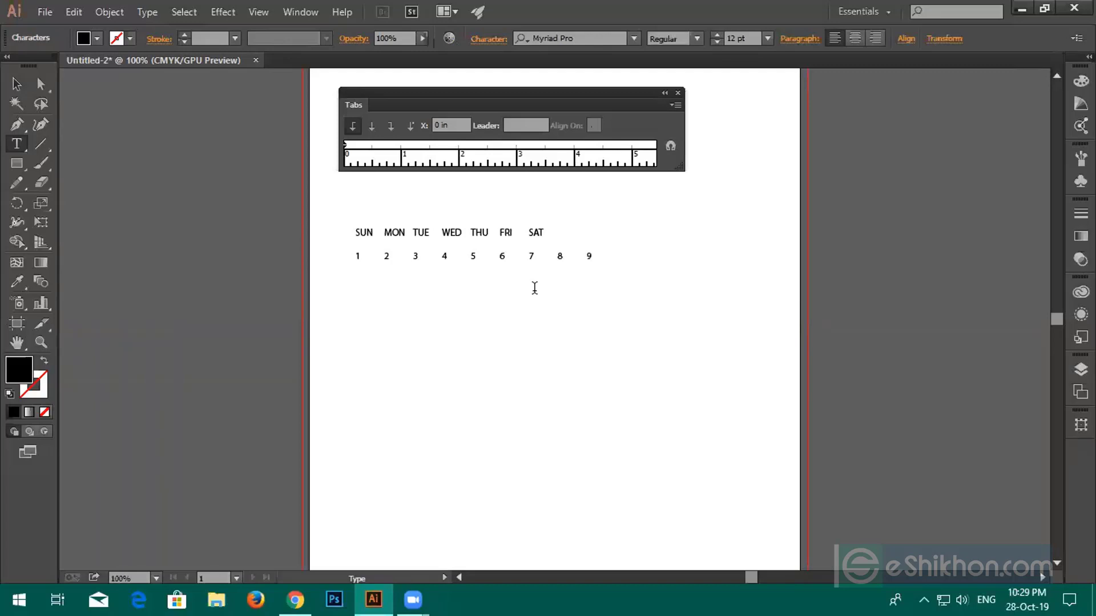
key("BackSpace")
key("BackSpace")
Enter the second week of dates, 8 to 14, as a tab-separated row below the first
type("8")
key("Tab")
type("9")
key("Tab")
type("10")
key("Tab")
type("11")
key("Tab")
type("12")
key("Tab")
type("12")
key("BackSpace")
type("3")
key("Tab")
type("14")
key("Return")
Enter the third week of dates, 15 to 21, aligned with tabs under the weekday columns
type("115")
key("Tab")
type("16819")
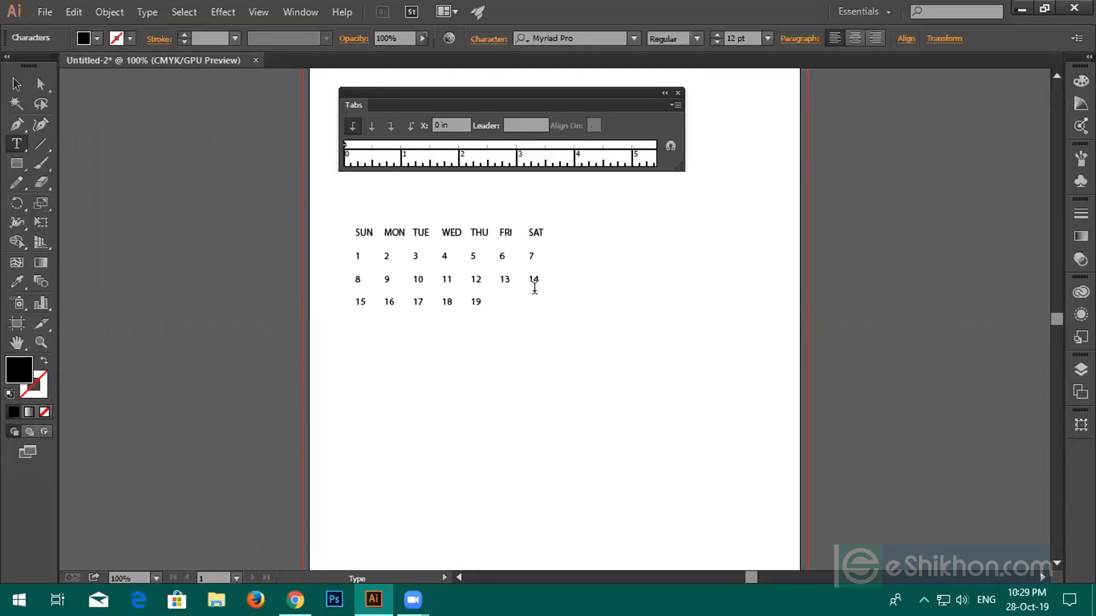
key("Tab")
type("23")
key("BackSpace")
type("0")
key("Tab")
type("21 ")
Fill in the fourth week of dates, 22 to 28, separated by tabs
type("22")
key("Tab")
type("23\t24")
key("Tab")
type("25")
key("Tab")
type("26")
key("Tab")
type("27")
key("Tab")
type("28")
key("Tab")
Complete the calendar with a last row of 29, 30 and 31, leaving the same line spacing as the rows above
type("29")
key("BackSpace")
type("29")
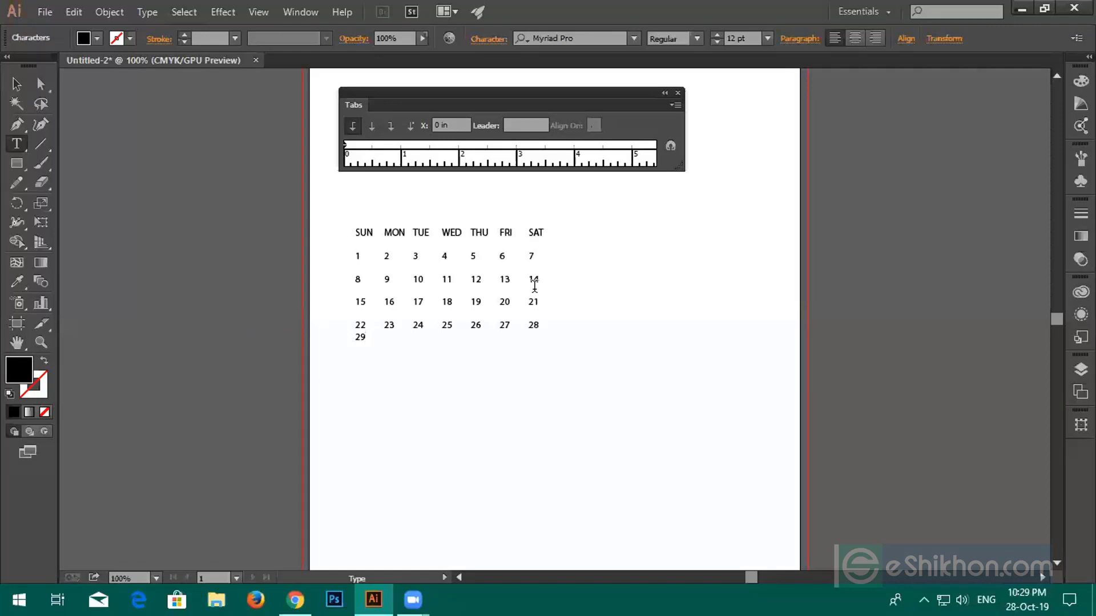
key("BackSpace")
key("BackSpace")
type("2930")
key("BackSpace")
key("BackSpace")
key("Tab")
type("30")
key("Tab")
type("31")
Finish the text entry, close the Tabs ruler and move the calendar text slightly up the page
left_click(16, 84)
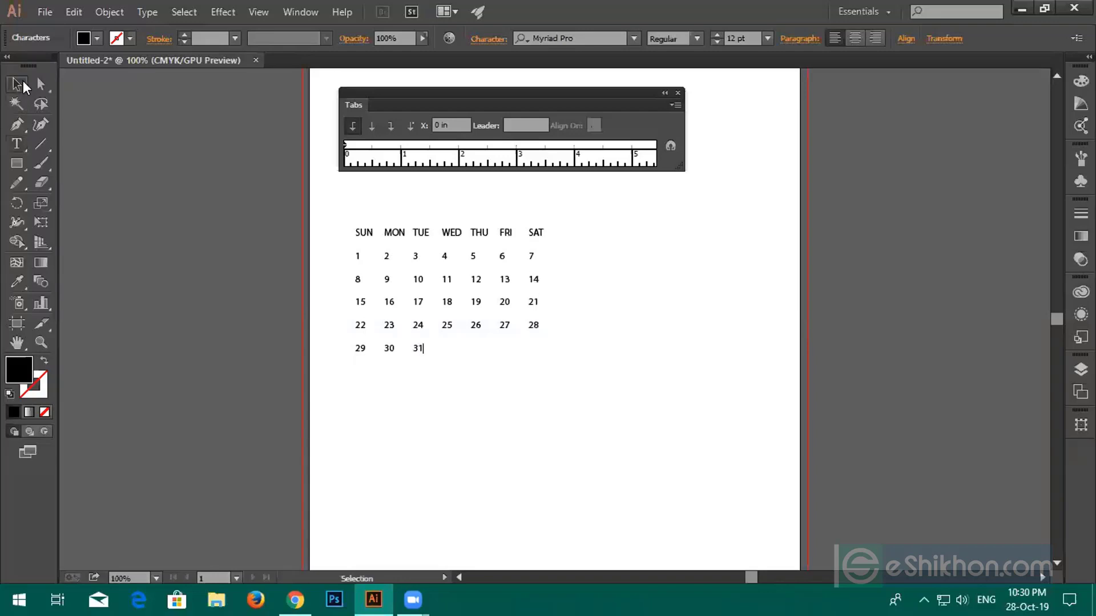
left_click(677, 92)
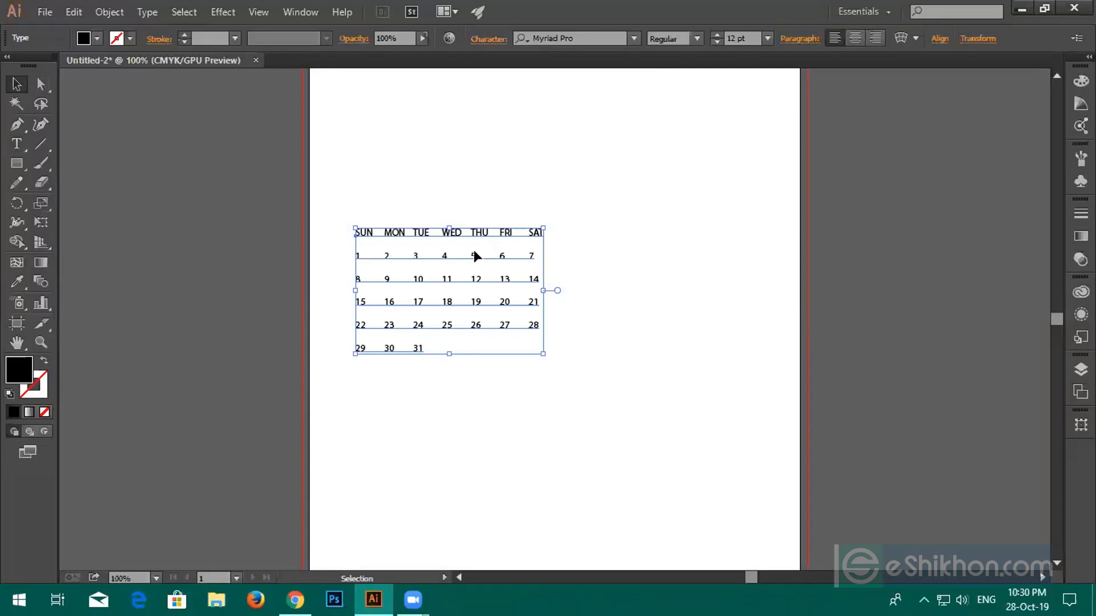
left_click_drag(471, 251, 477, 220)
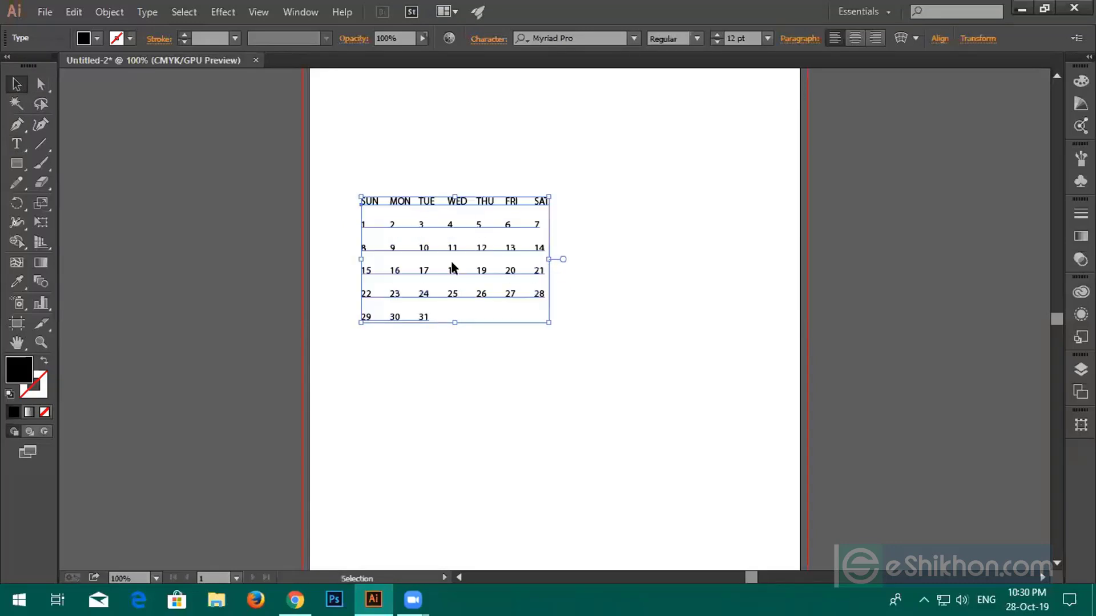
Scale the calendar text up proportionally to about 28.5 pt and position it within the page width
scroll(463, 244, "up", 1)
left_click_drag(431, 247, 414, 257)
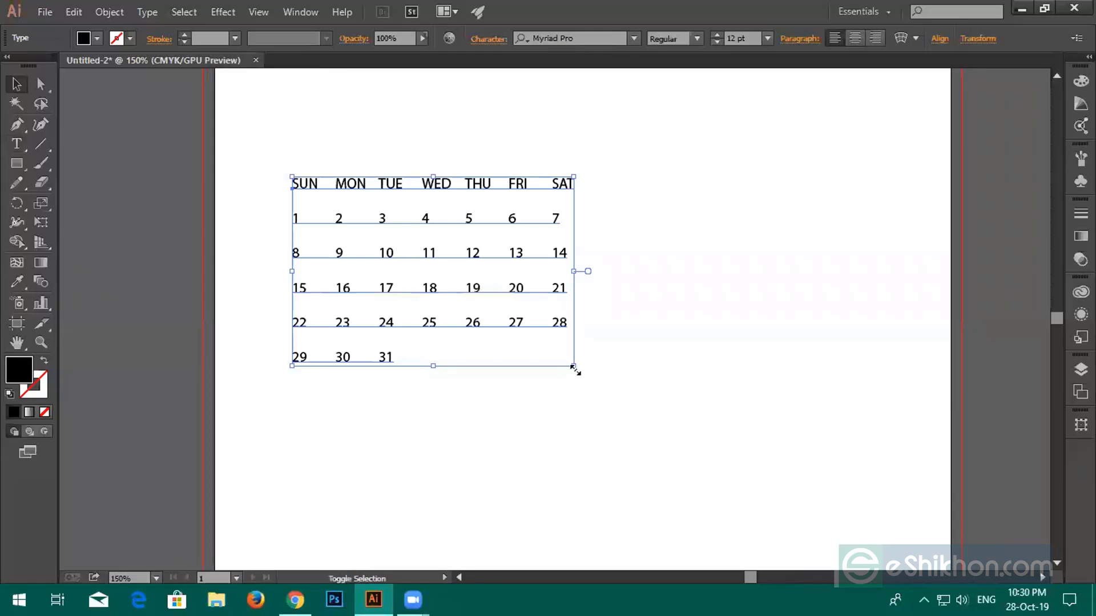
left_click_drag(574, 366, 851, 500)
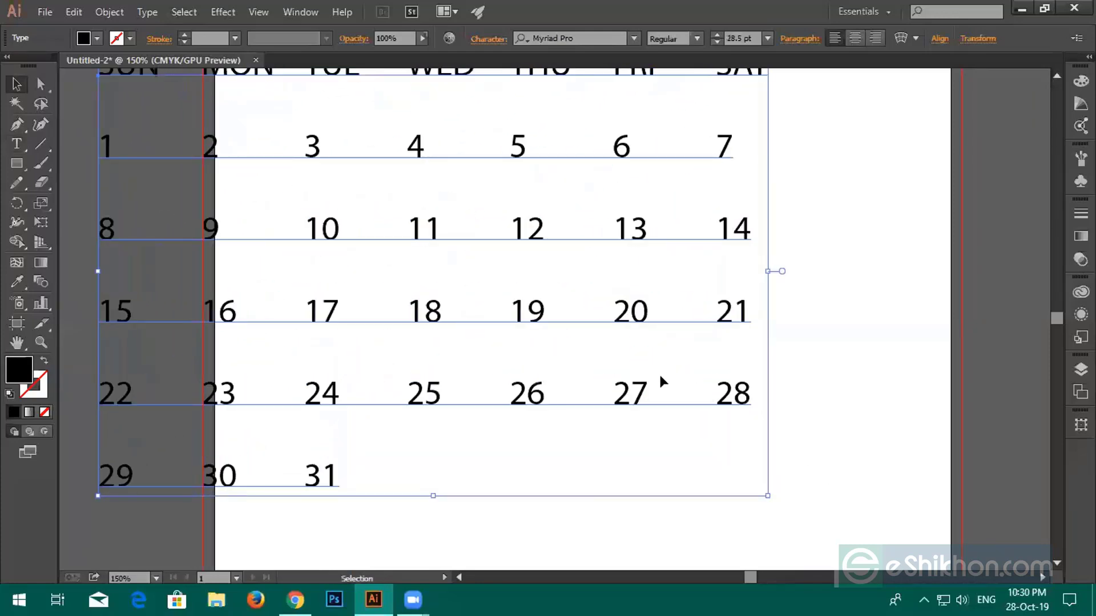
scroll(672, 403, "down", 3)
left_click_drag(650, 400, 727, 426)
key("ctrl+z")
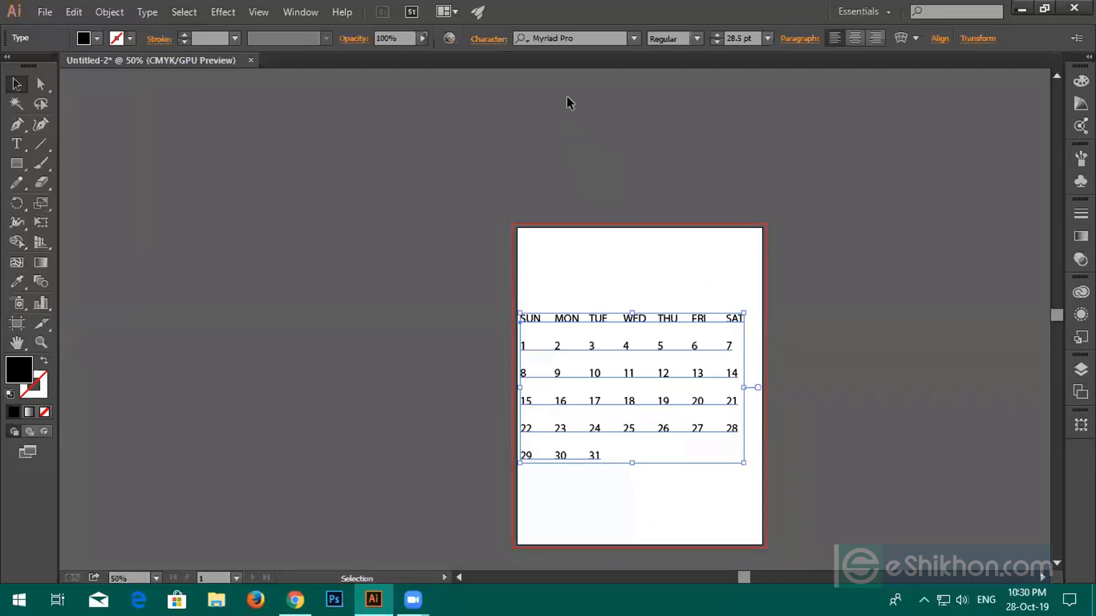
Set the font of the whole calendar text to Univia Pro Bold and deselect it
left_click(583, 37)
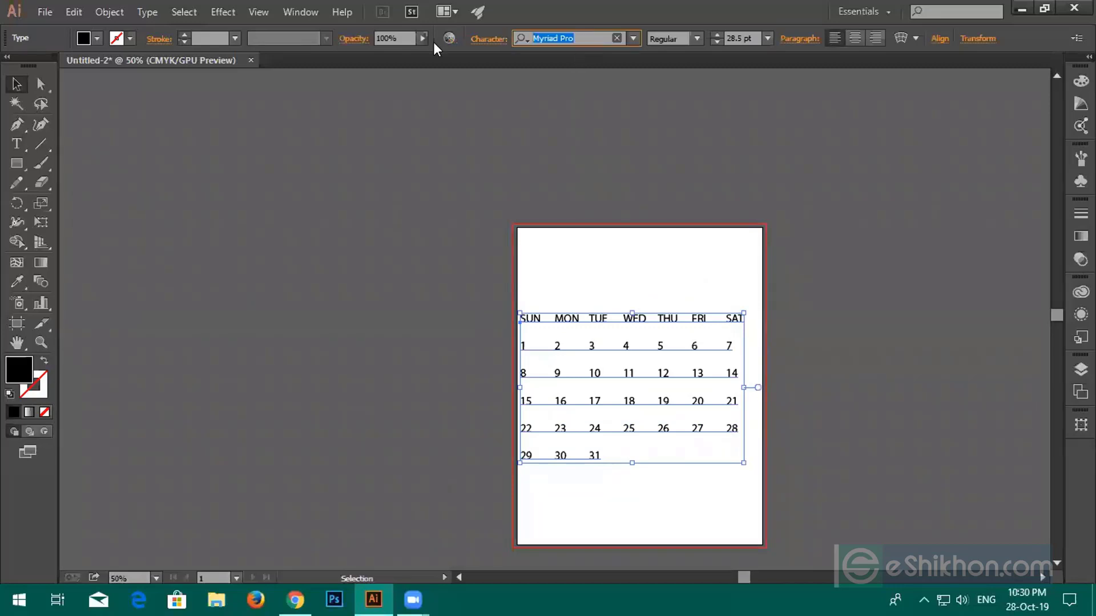
type("un")
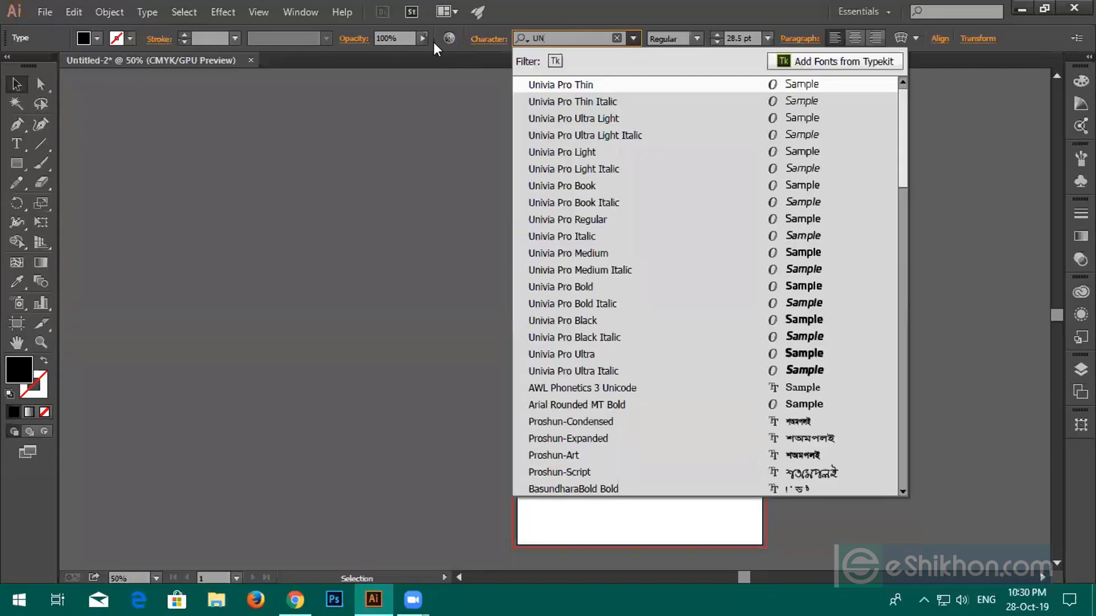
left_click(583, 289)
left_click(576, 261)
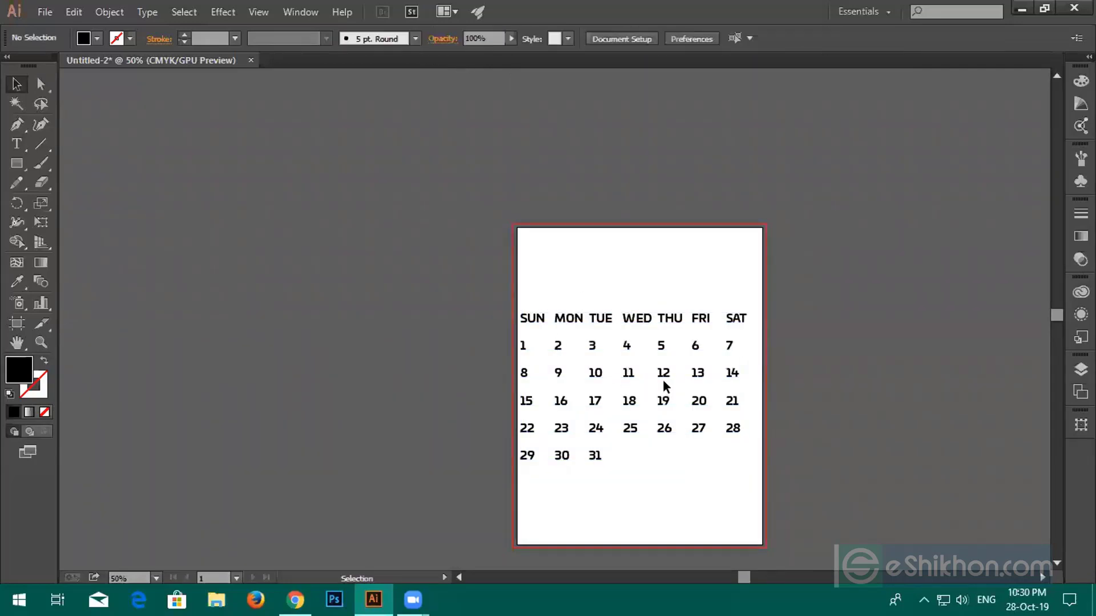
Change the font style of dates 1 through 31 to Regular, keeping the weekday headings Bold
scroll(659, 391, "up", 3)
scroll(678, 350, "down", 2)
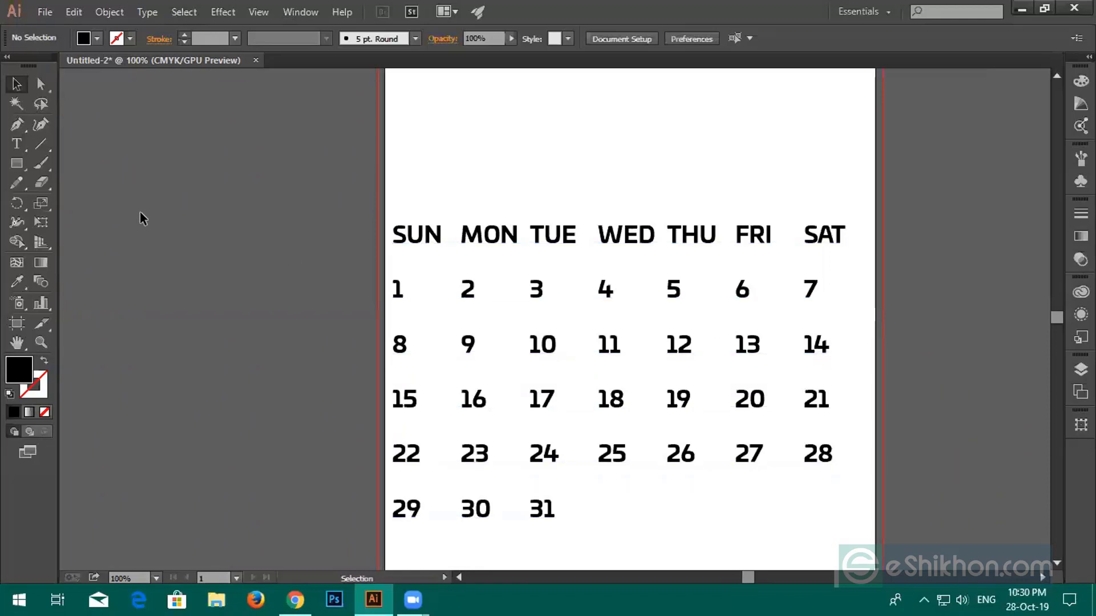
left_click(13, 143)
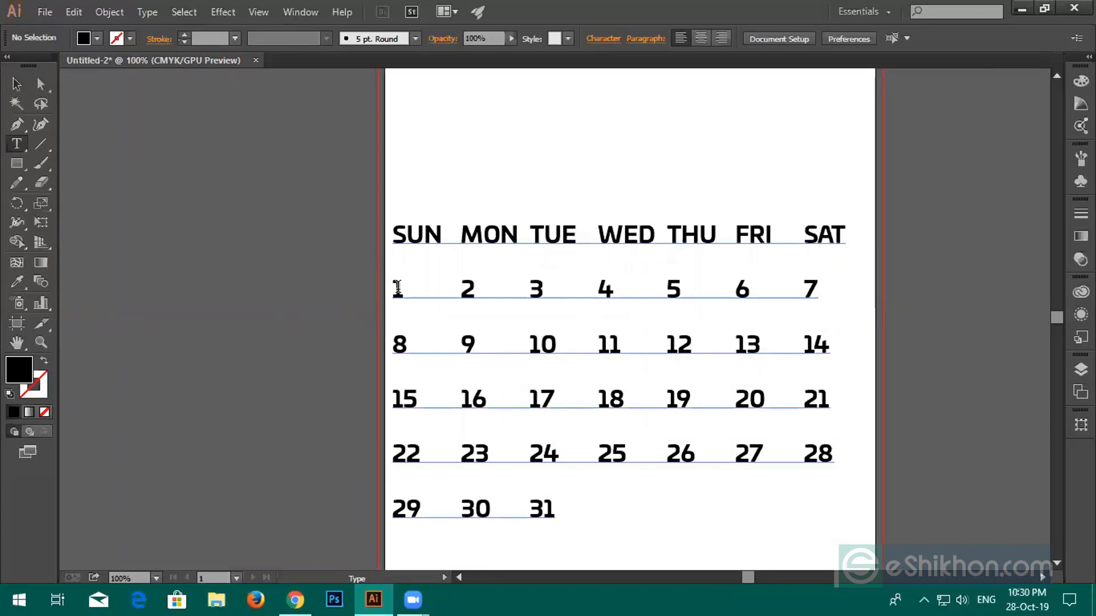
left_click(421, 289)
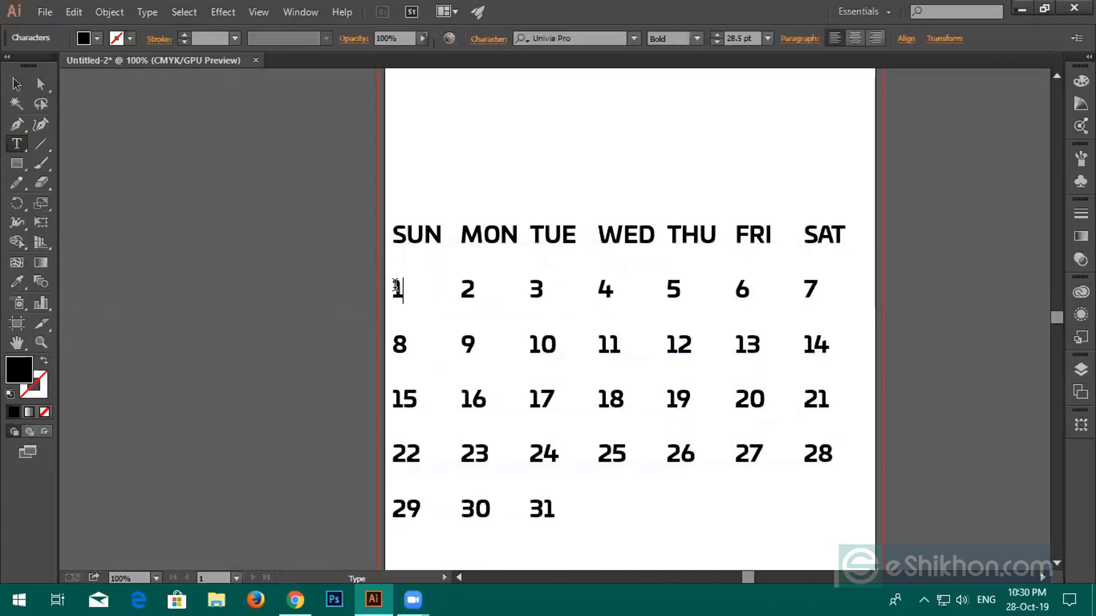
left_click_drag(391, 290, 827, 499)
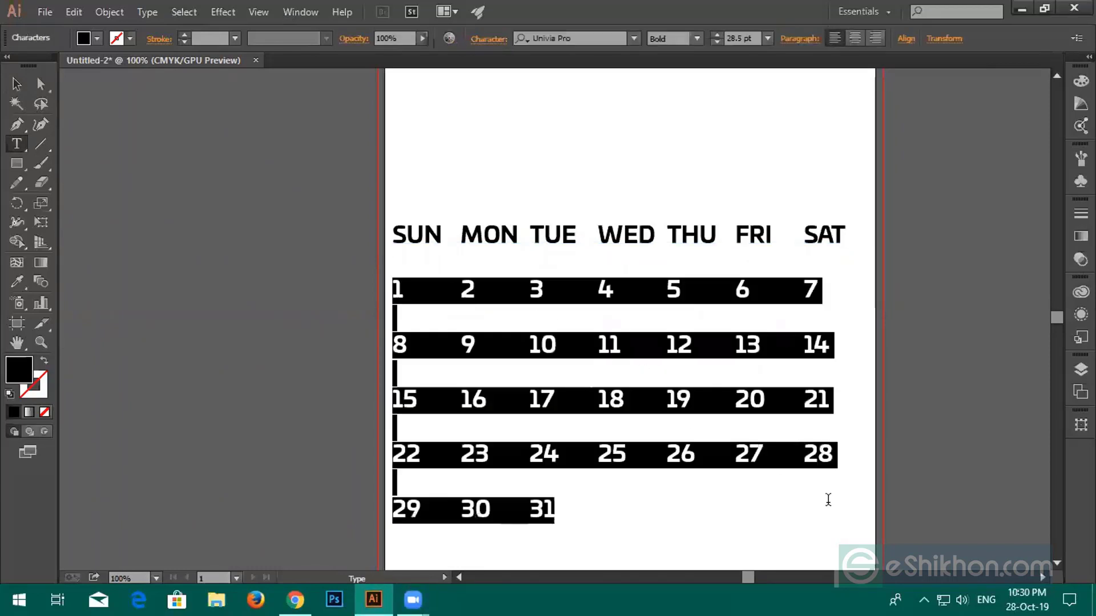
left_click(697, 38)
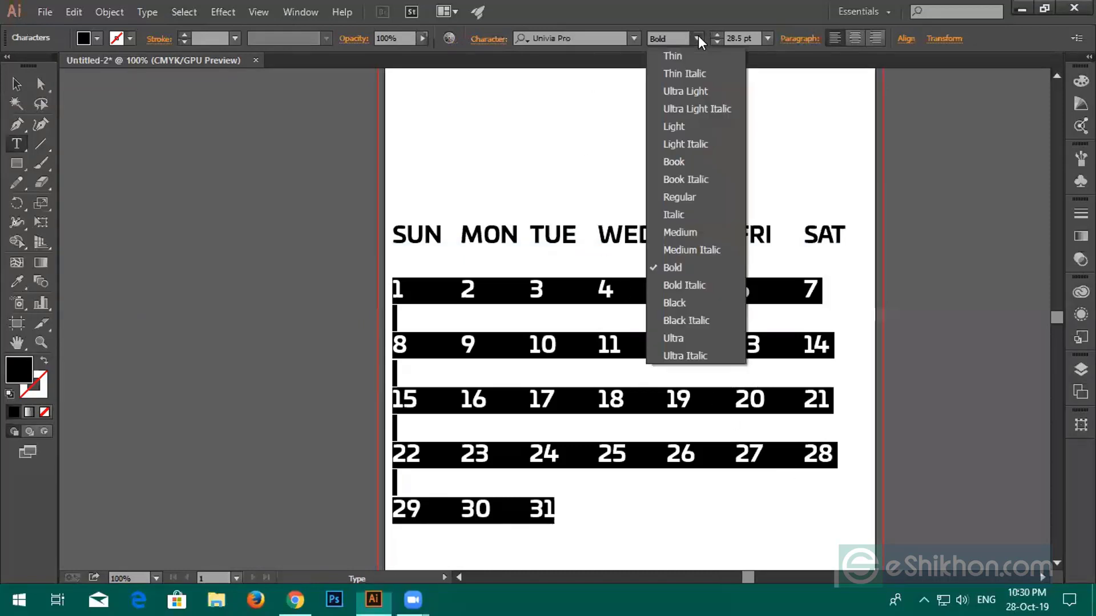
left_click(680, 197)
key("Escape")
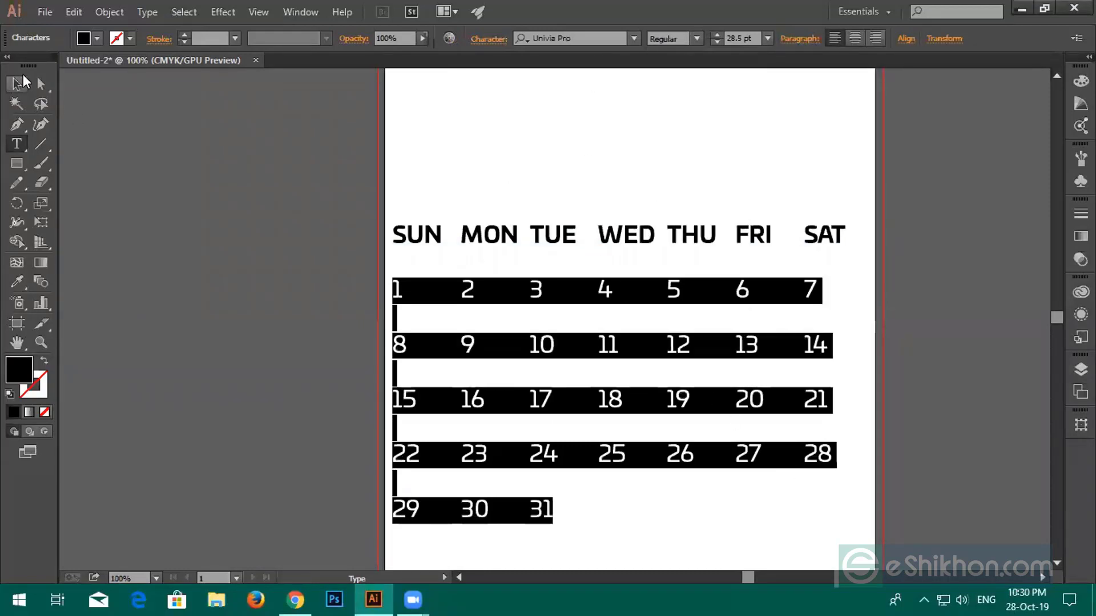
Shift the calendar text slightly to the right to balance it between the page edges
left_click(89, 133)
left_click_drag(669, 299, 683, 297)
left_click(917, 313)
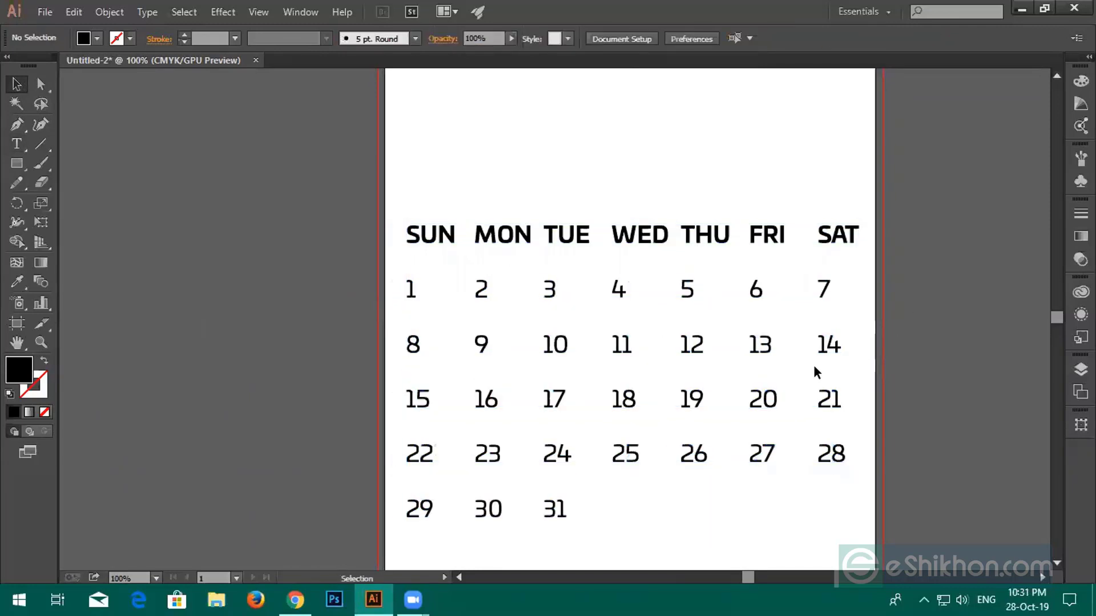
Try centre-aligning the calendar text and moving it back onto the page, then undo both changes
scroll(607, 403, "up", 2)
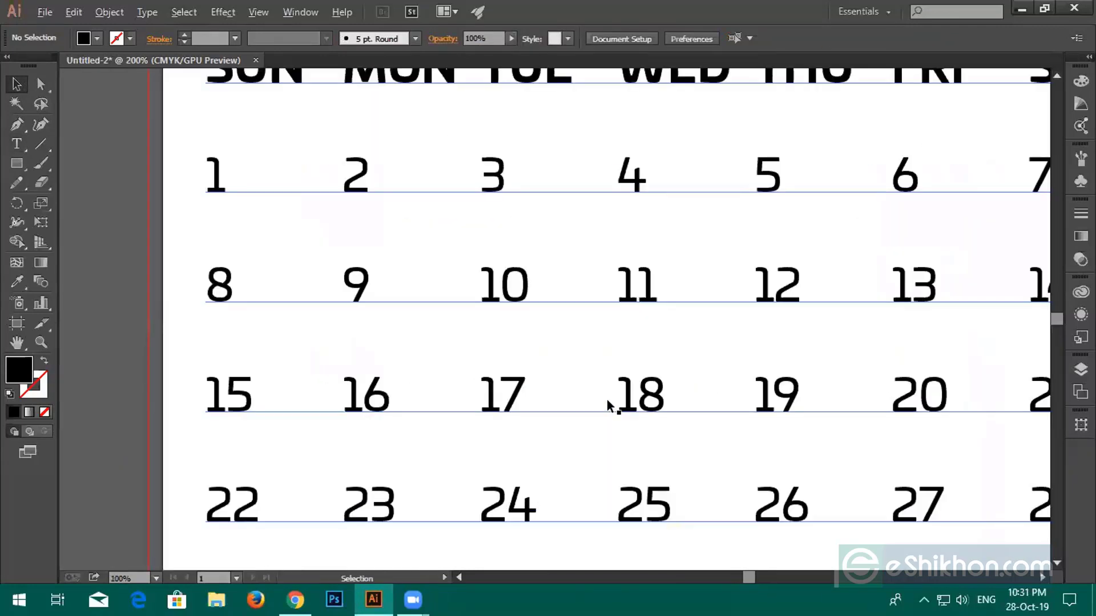
scroll(587, 412, "down", 1)
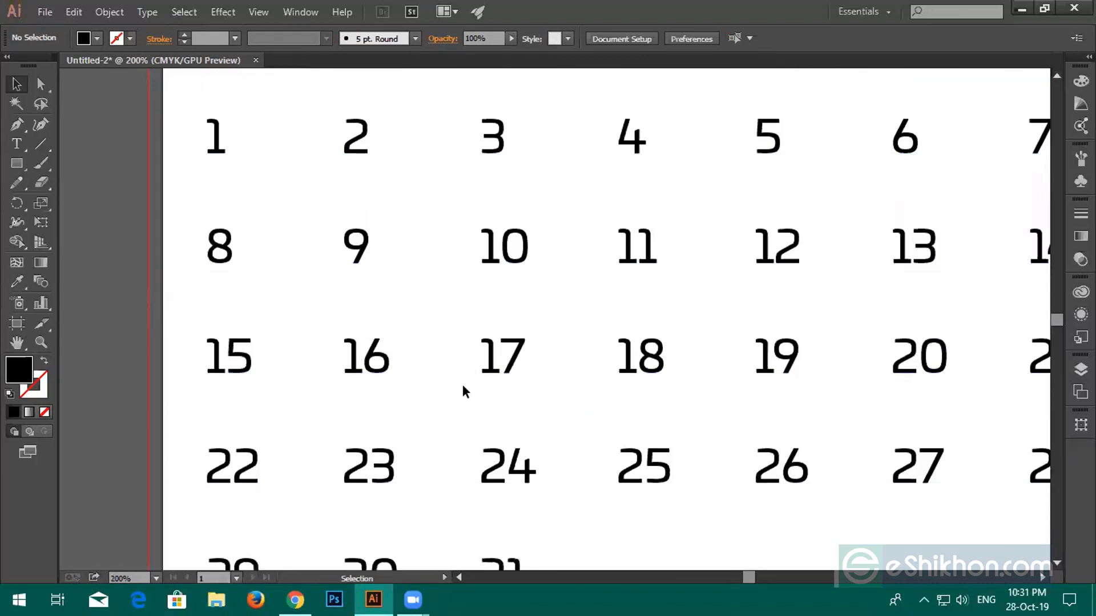
scroll(460, 388, "up", 4)
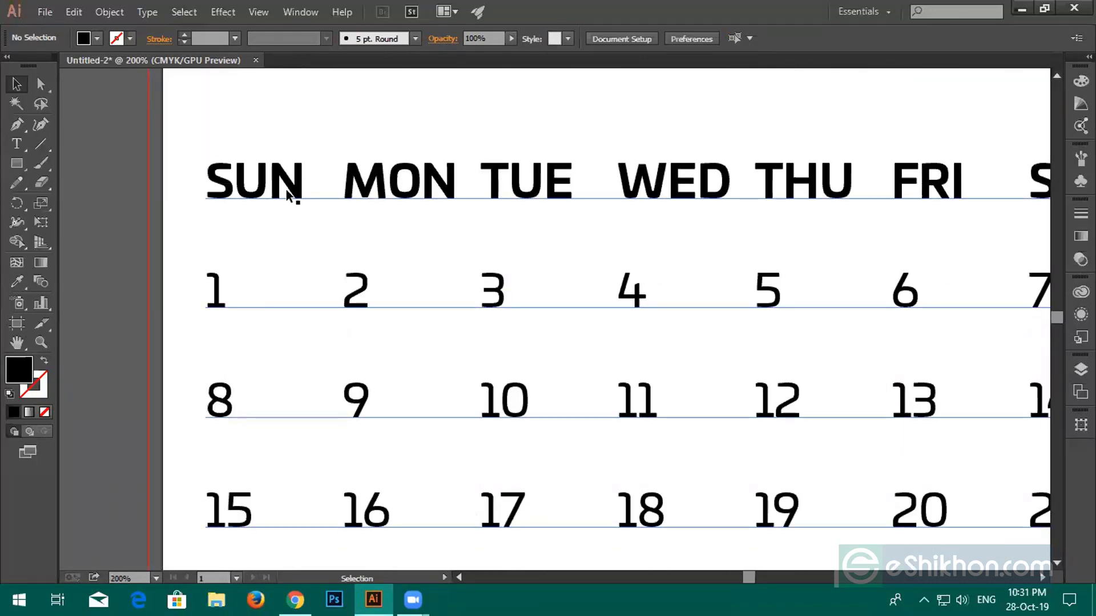
scroll(243, 377, "down", 3)
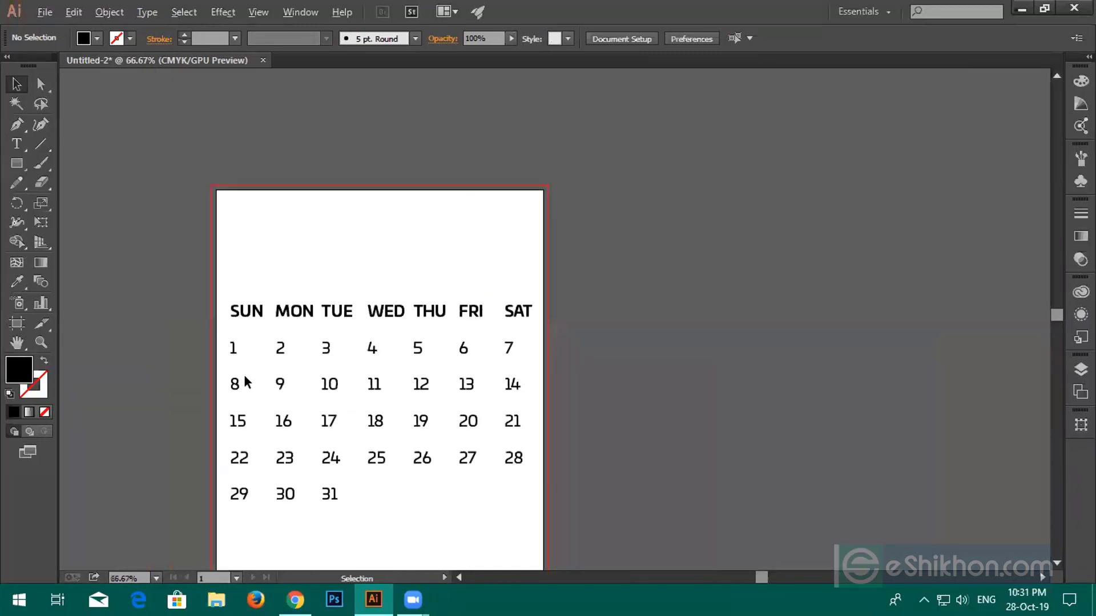
left_click_drag(353, 392, 481, 314)
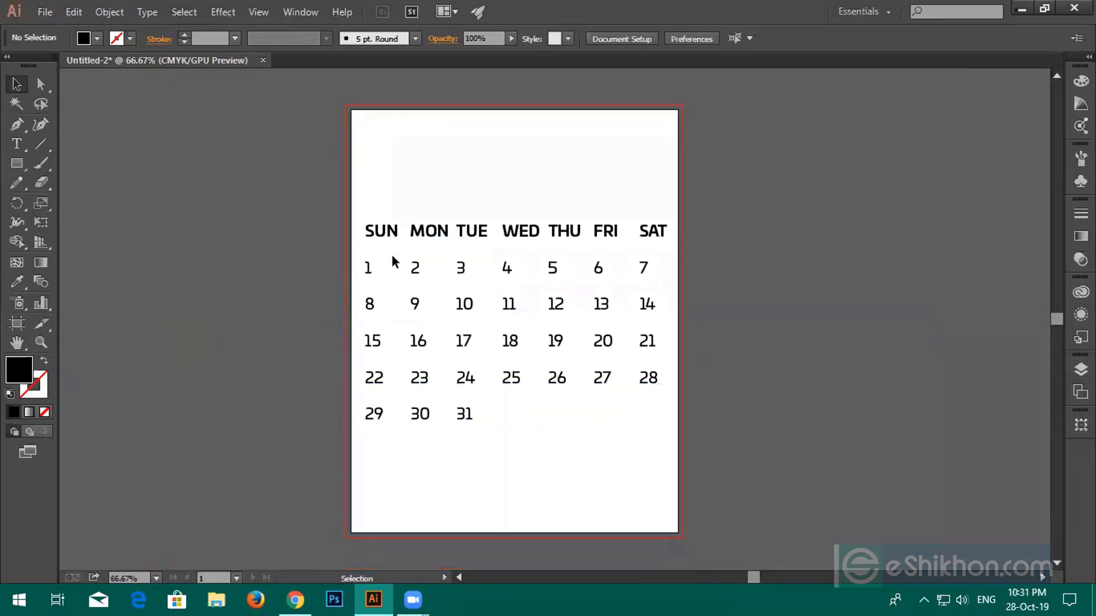
left_click(377, 227)
left_click(857, 36)
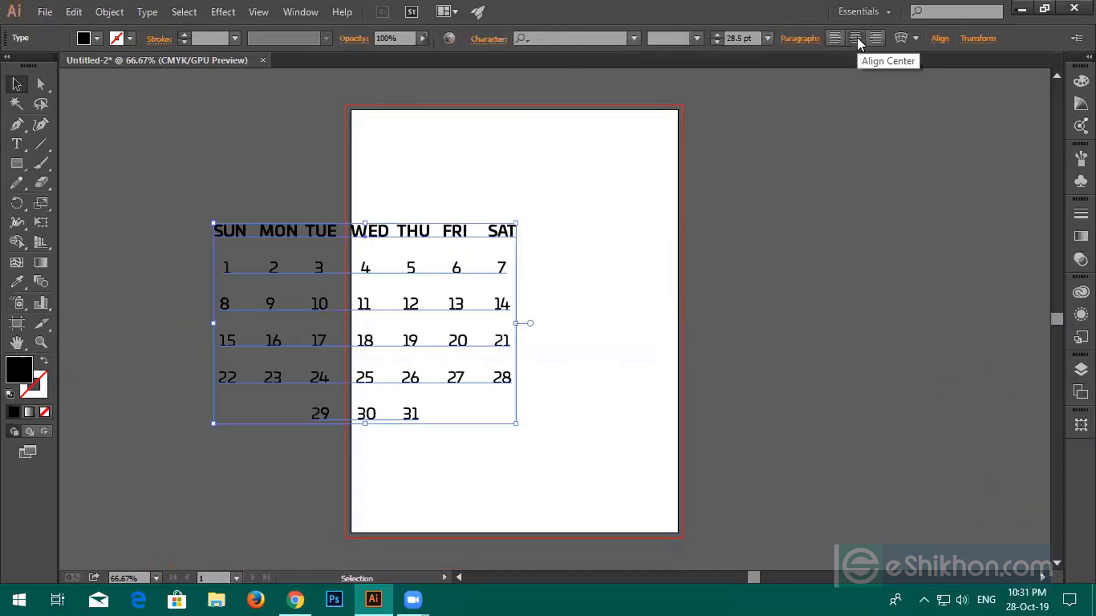
left_click_drag(412, 273, 567, 280)
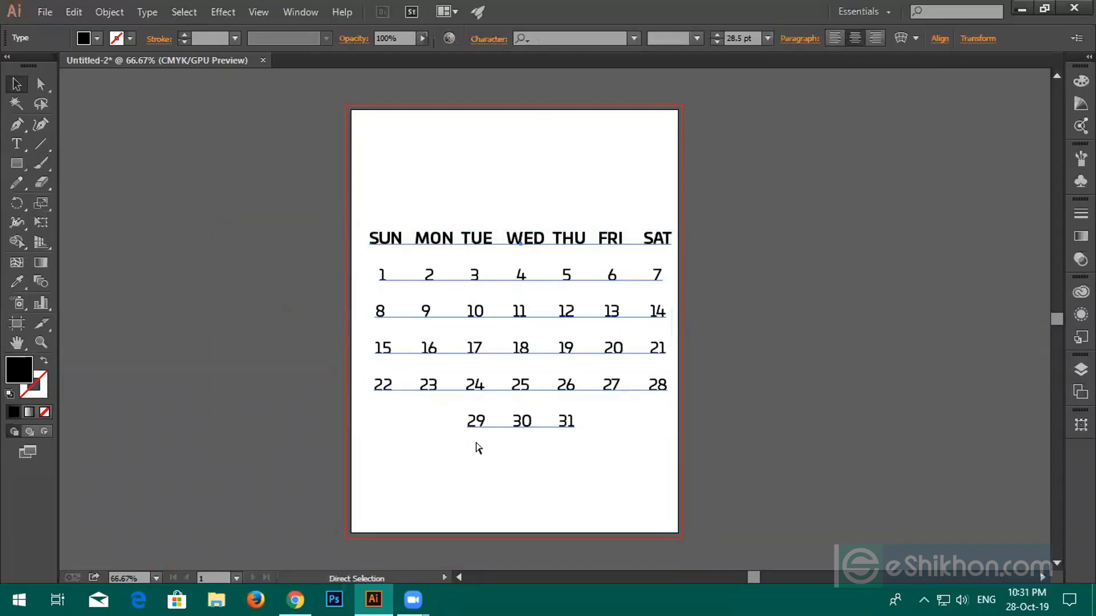
key("ctrl+z")
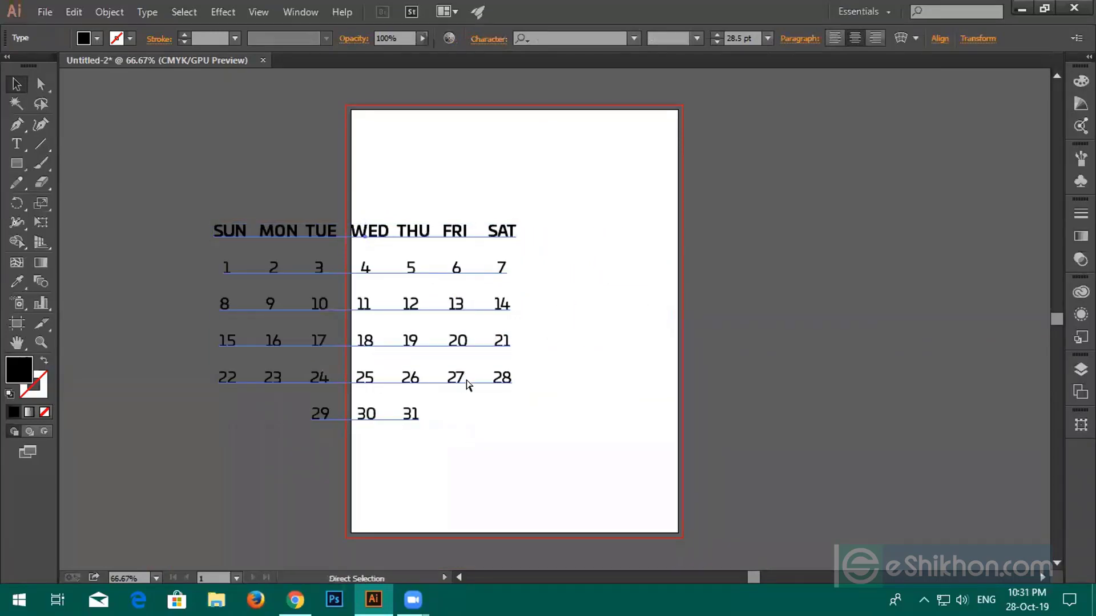
key("ctrl+z")
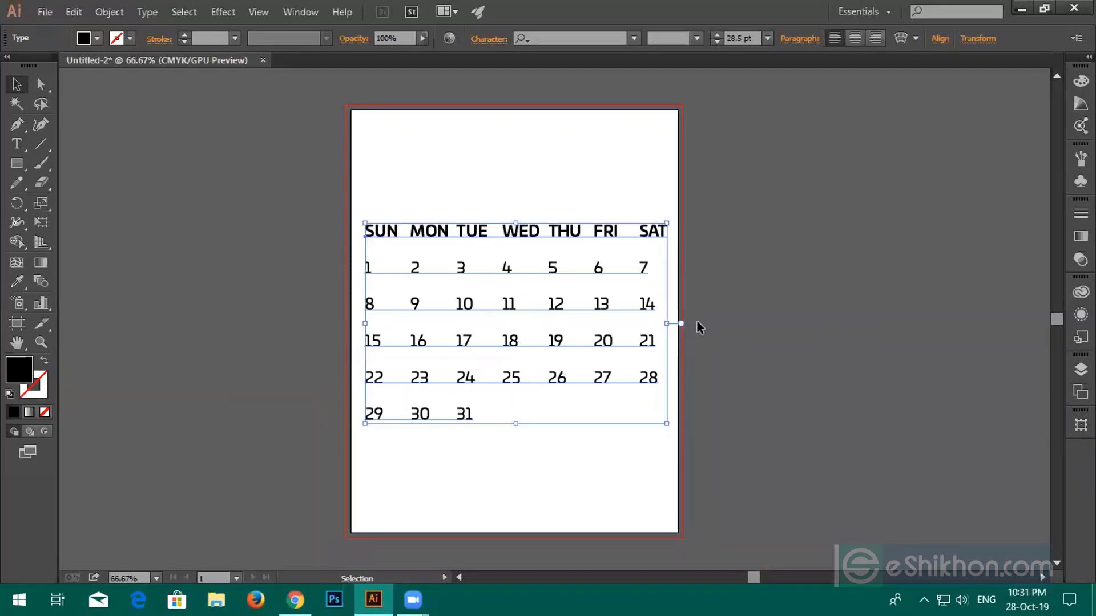
left_click(737, 308)
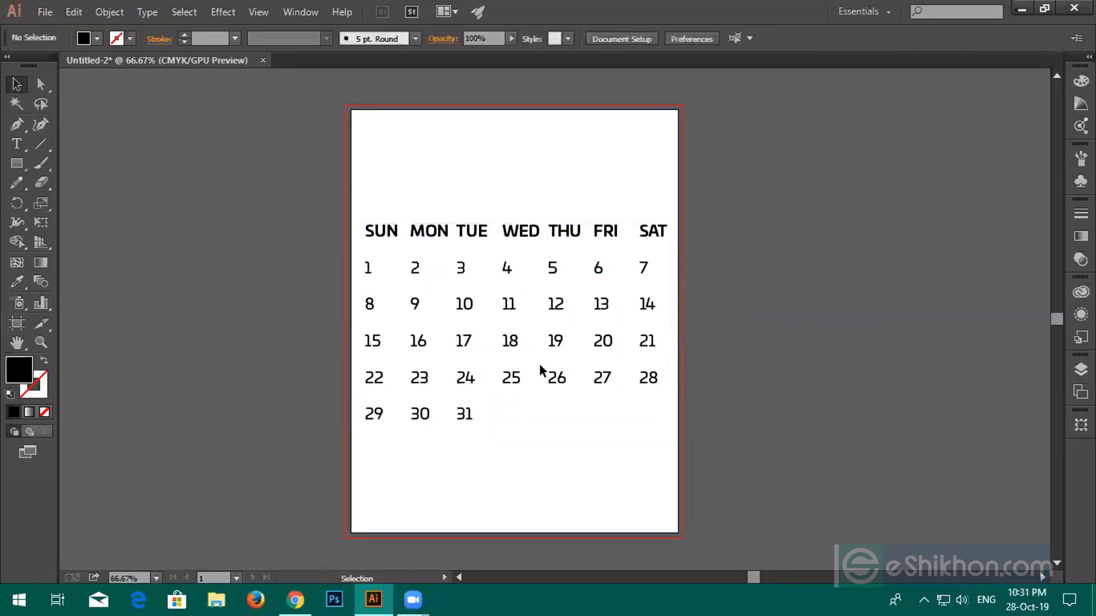
Convert the calendar text to outlines and reselect the resulting group
left_click(546, 350)
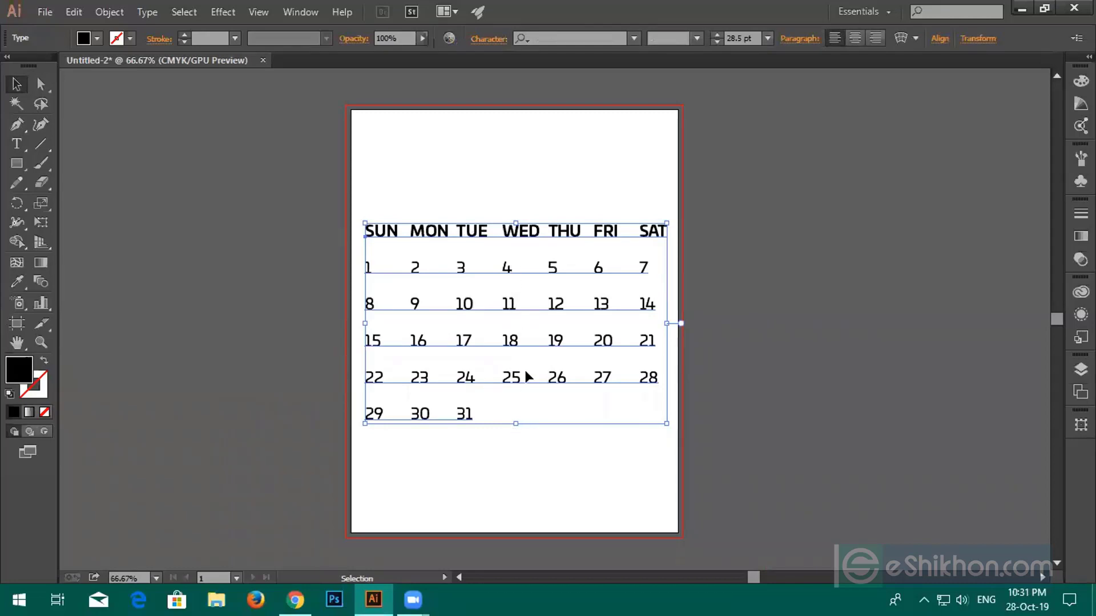
right_click(526, 339)
left_click(574, 451)
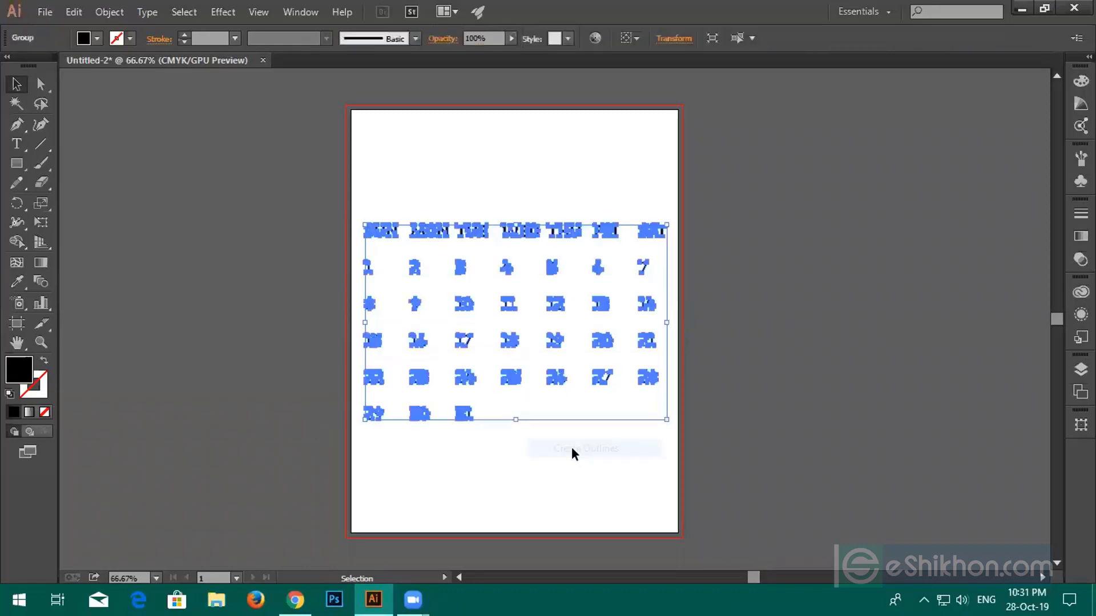
left_click(703, 290)
left_click(646, 316)
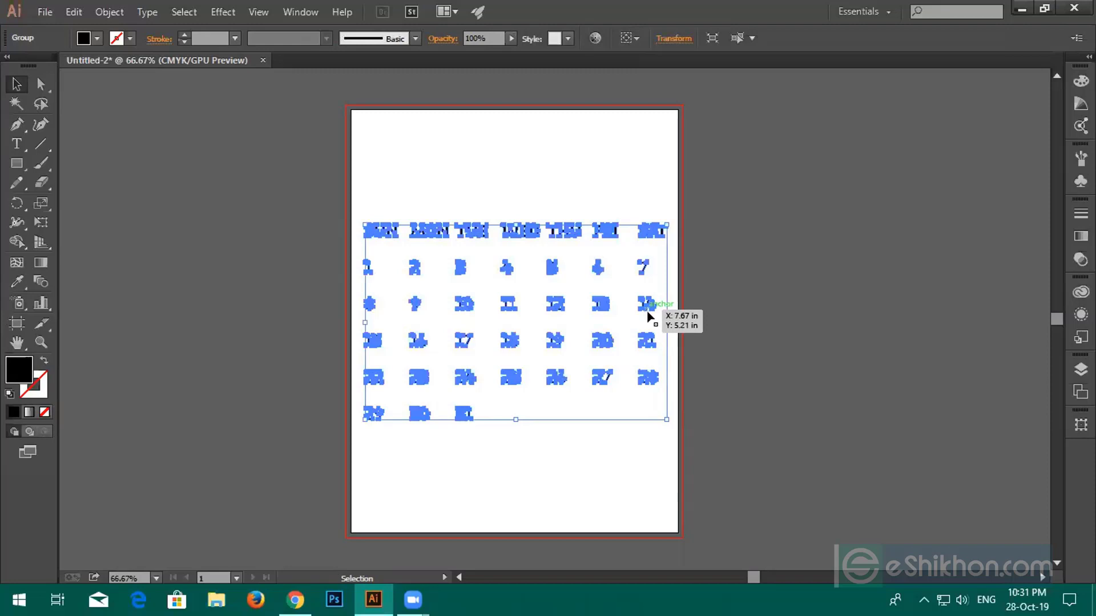
Undo the outline conversion and place a duplicate of the live calendar text beside the page's right edge, then reselect the original
key("ctrl+z")
left_click_drag(605, 341, 1046, 329)
left_click(566, 308)
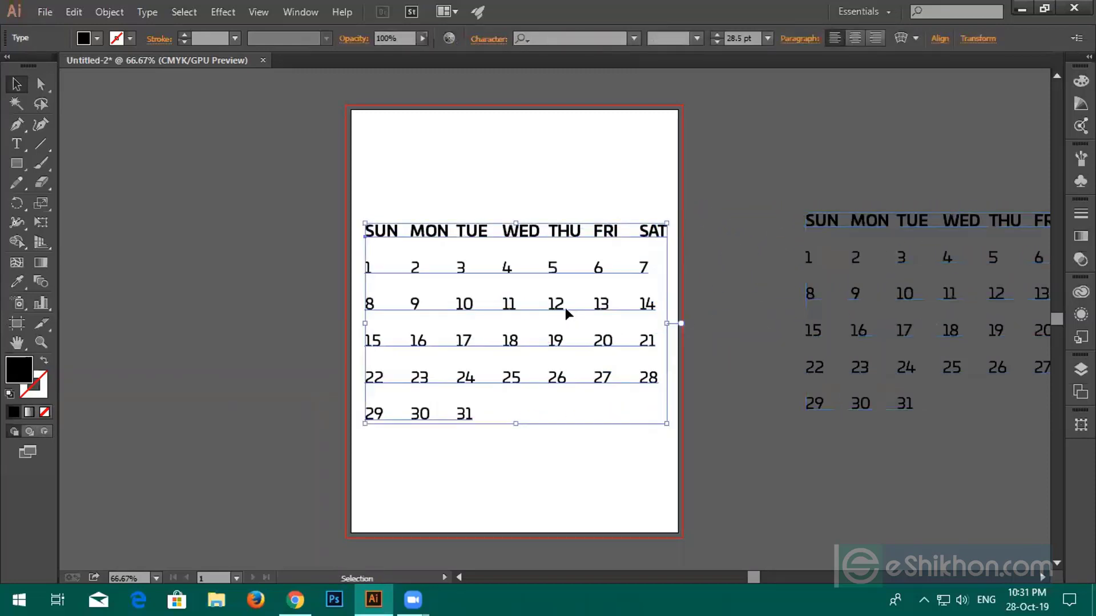
Convert the calendar text on the page to outlines and ungroup it into separate characters
right_click(551, 312)
left_click(597, 420)
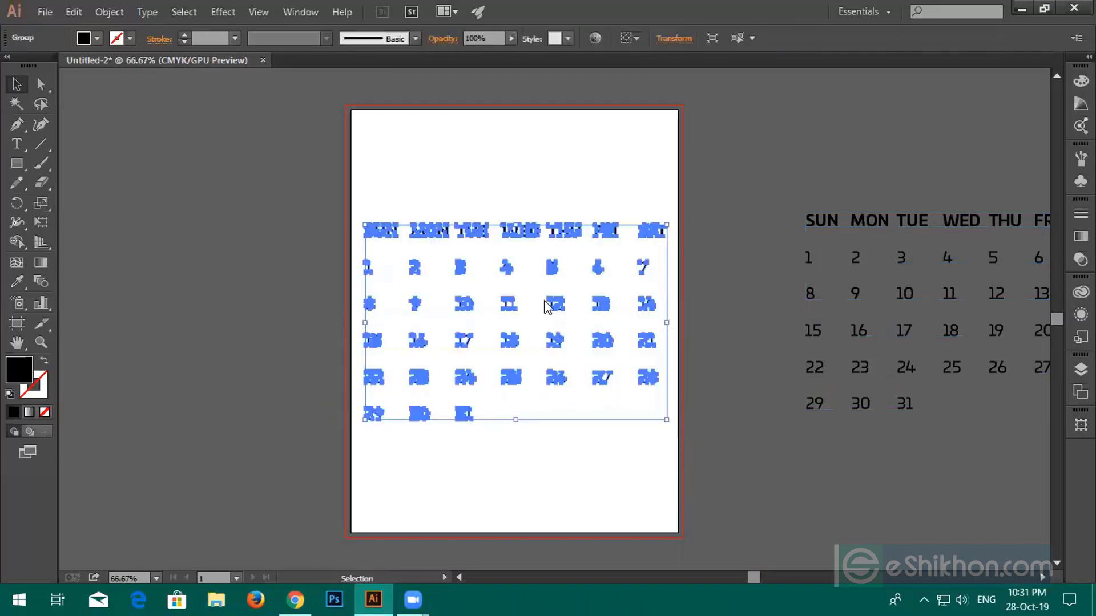
right_click(545, 303)
left_click(576, 393)
left_click(708, 393)
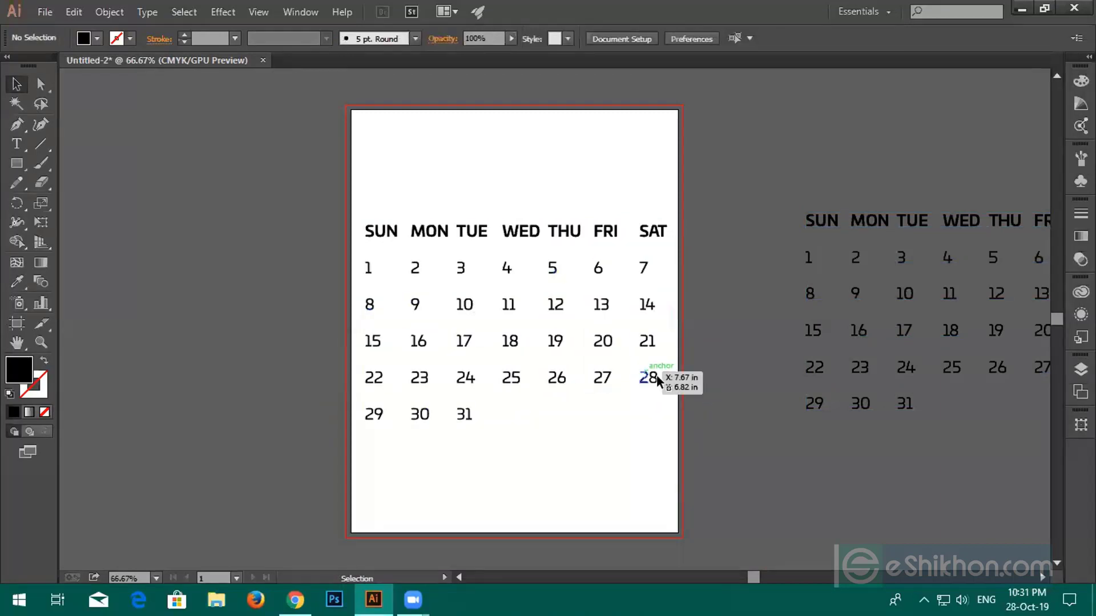
Examine how the outlined digits of dates 28 and 21 select individually
left_click(654, 378)
left_click(643, 344)
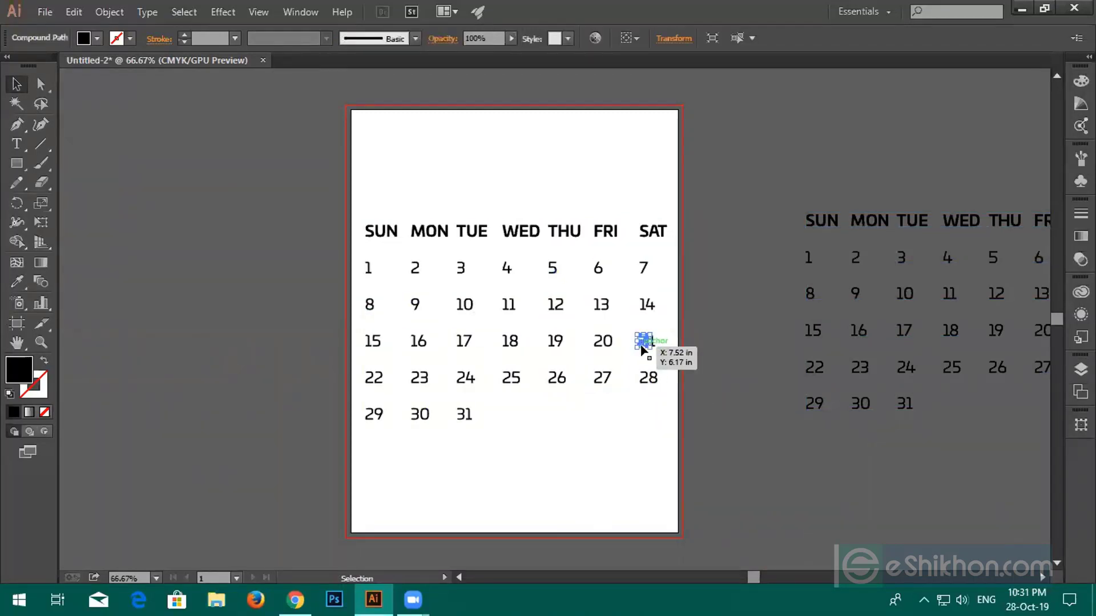
scroll(660, 382, "up", 2)
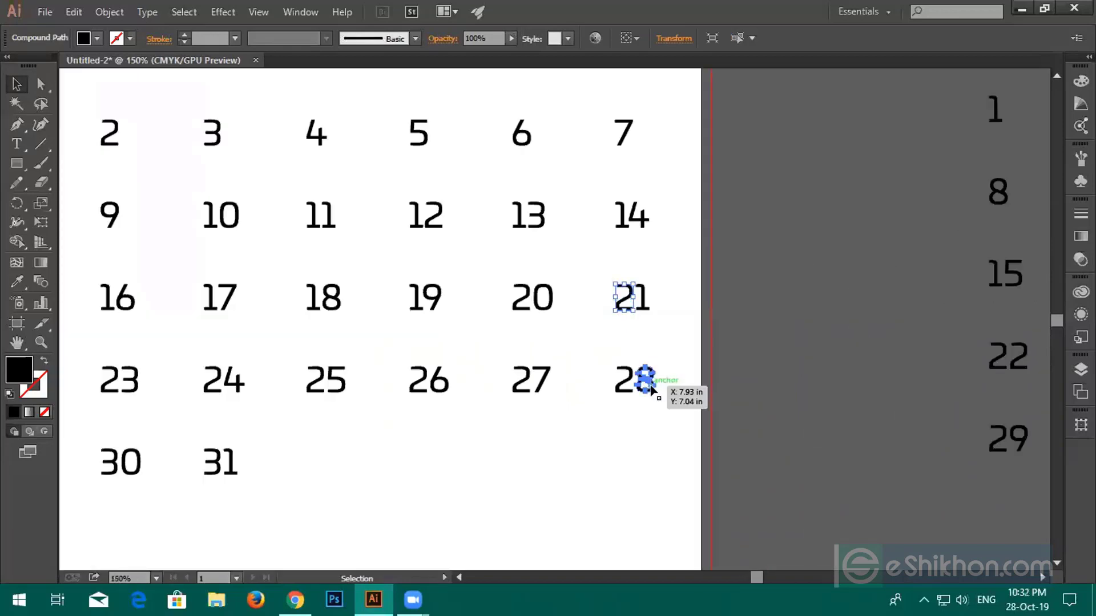
left_click(652, 388)
left_click(619, 391)
left_click(619, 308)
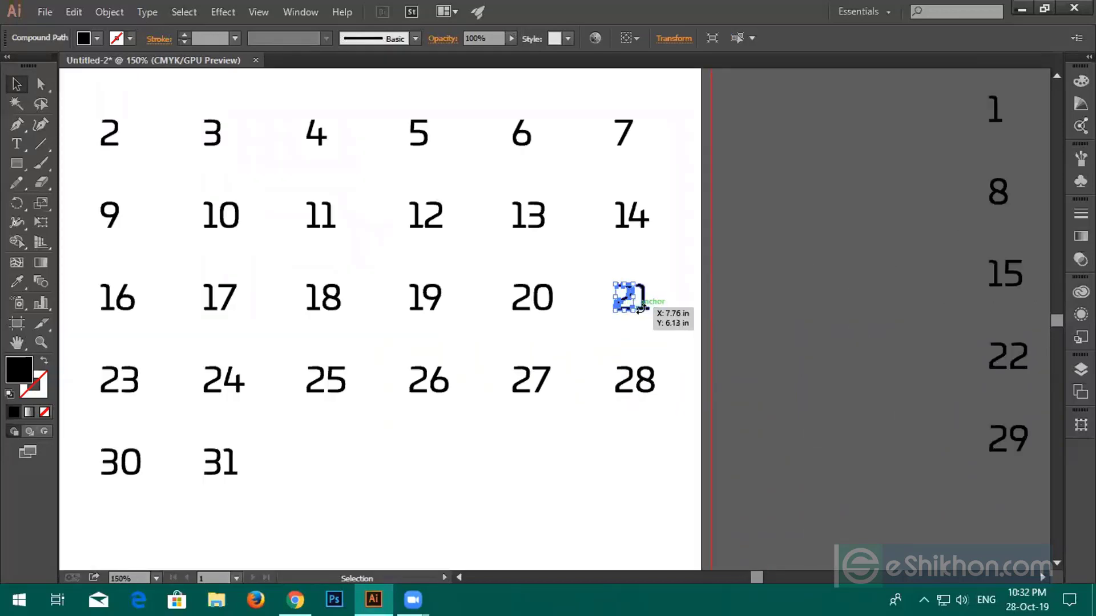
left_click(642, 298)
left_click(720, 292)
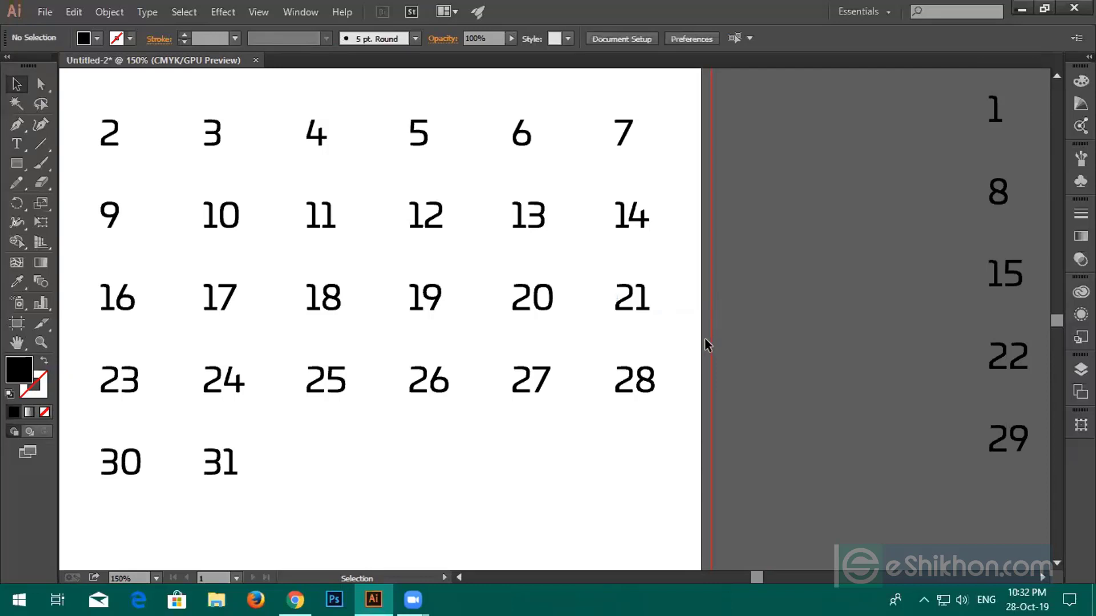
Group the digits of each Saturday date 28, 21 and 14 so every number forms one object
left_click_drag(594, 358, 682, 398)
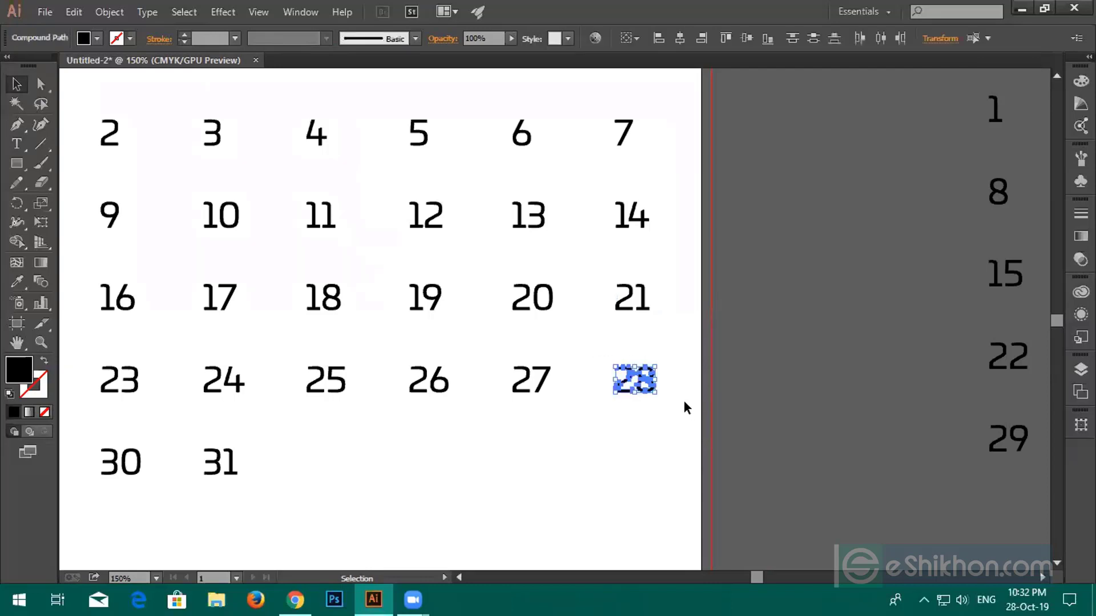
key("ctrl+g")
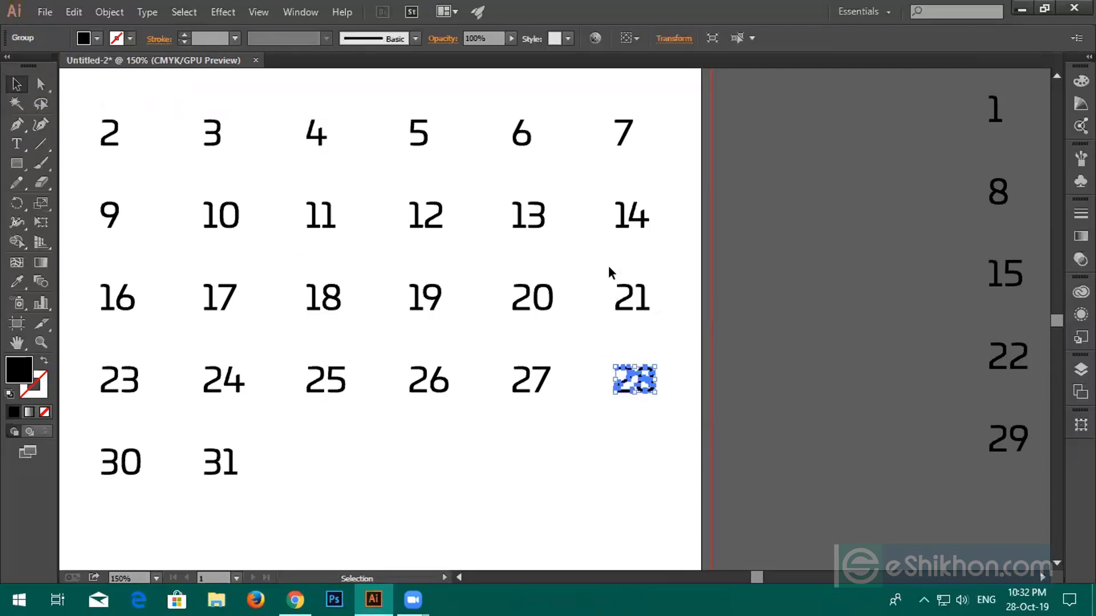
left_click_drag(659, 324, 657, 321)
key("ctrl+g")
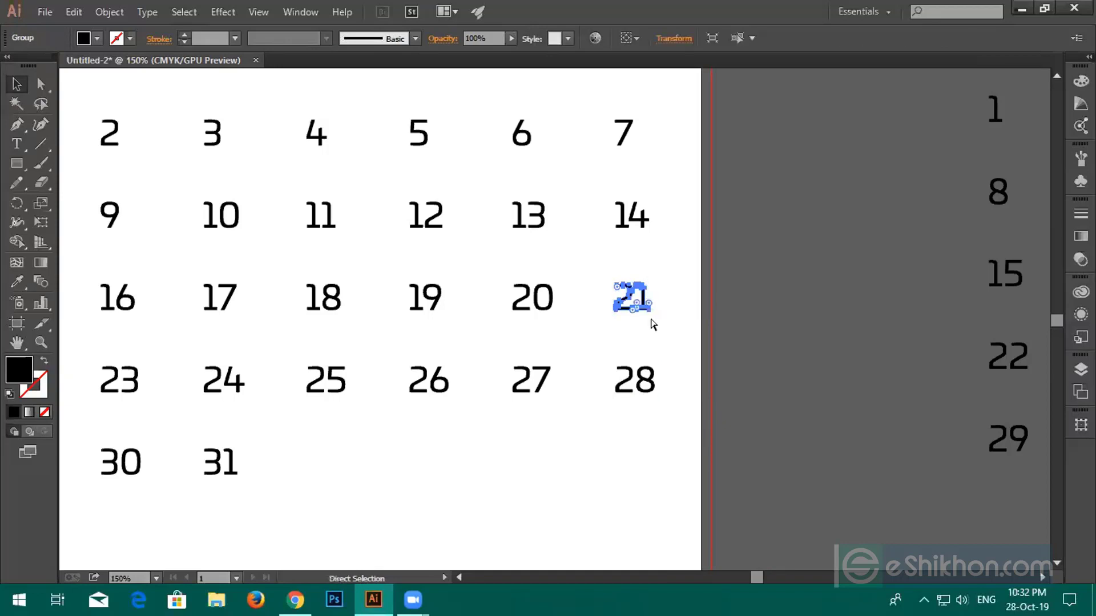
left_click_drag(590, 192, 680, 235)
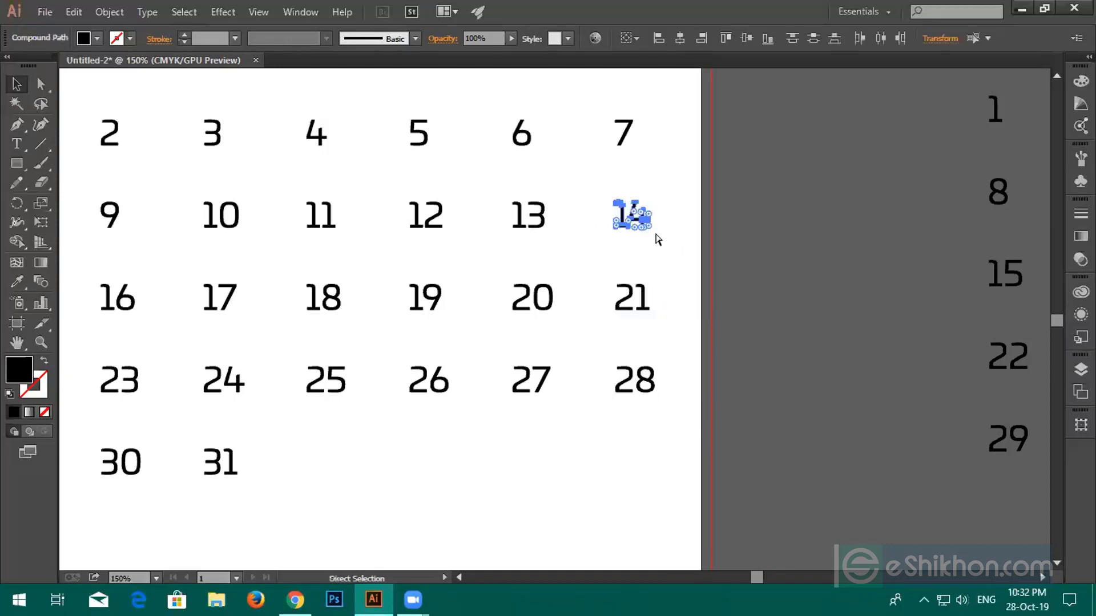
key("ctrl+g")
Group the digits of each Friday date 13, 20 and 27 into its own object
scroll(683, 231, "up", 1)
left_click_drag(509, 226, 564, 269)
key("ctrl+g")
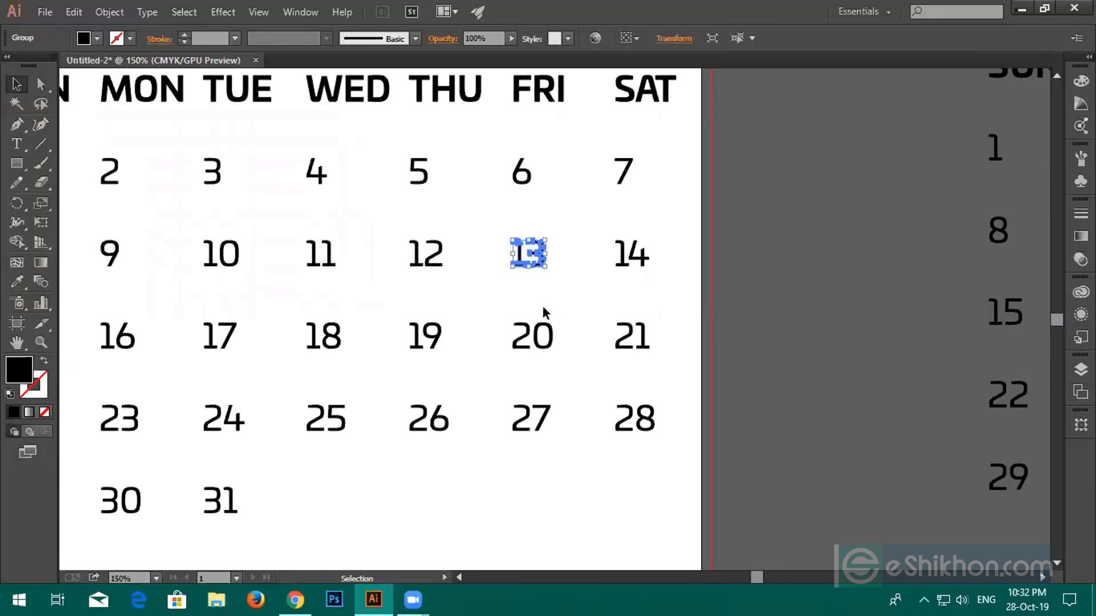
left_click_drag(485, 302, 564, 351)
key("ctrl+g")
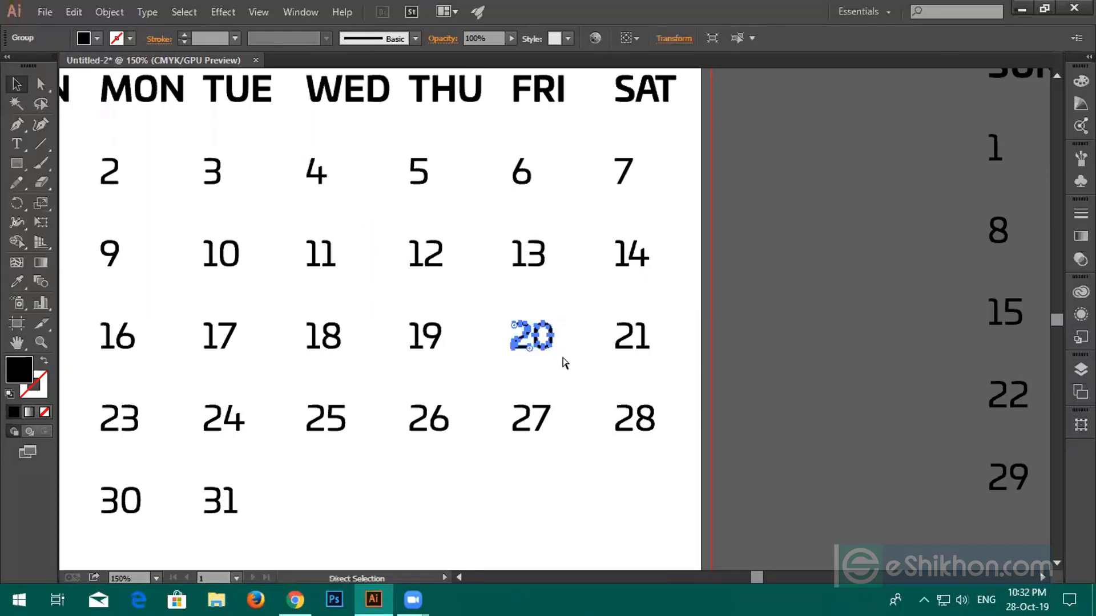
left_click_drag(483, 386, 557, 438)
key("ctrl+g")
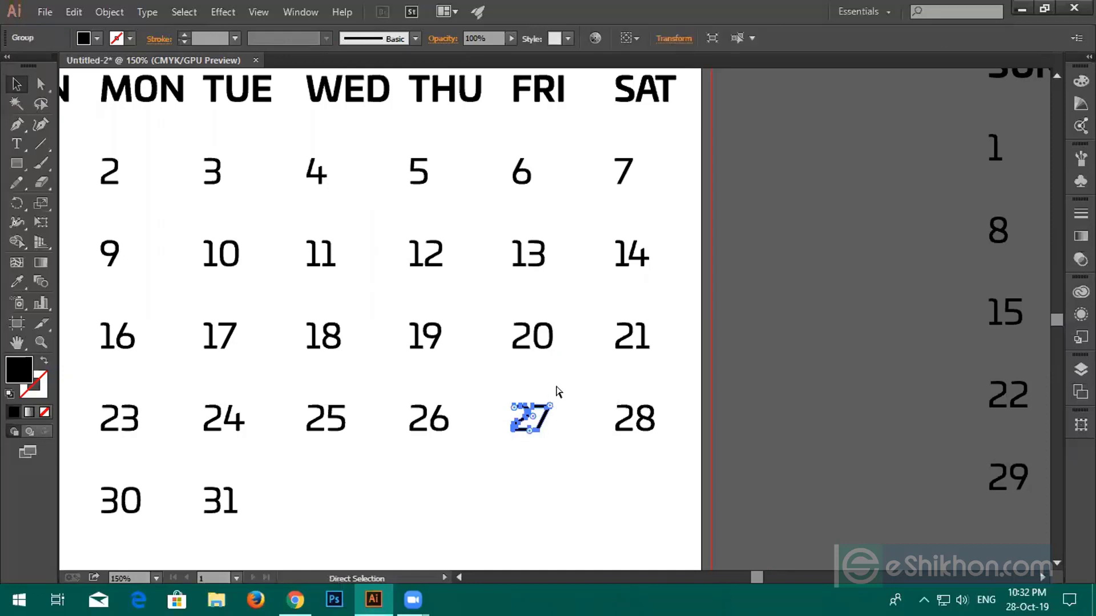
Group the letters of the SAT heading and horizontally centre-align the heading with dates 7, 14, 21 and 28
scroll(552, 243, "up", 1)
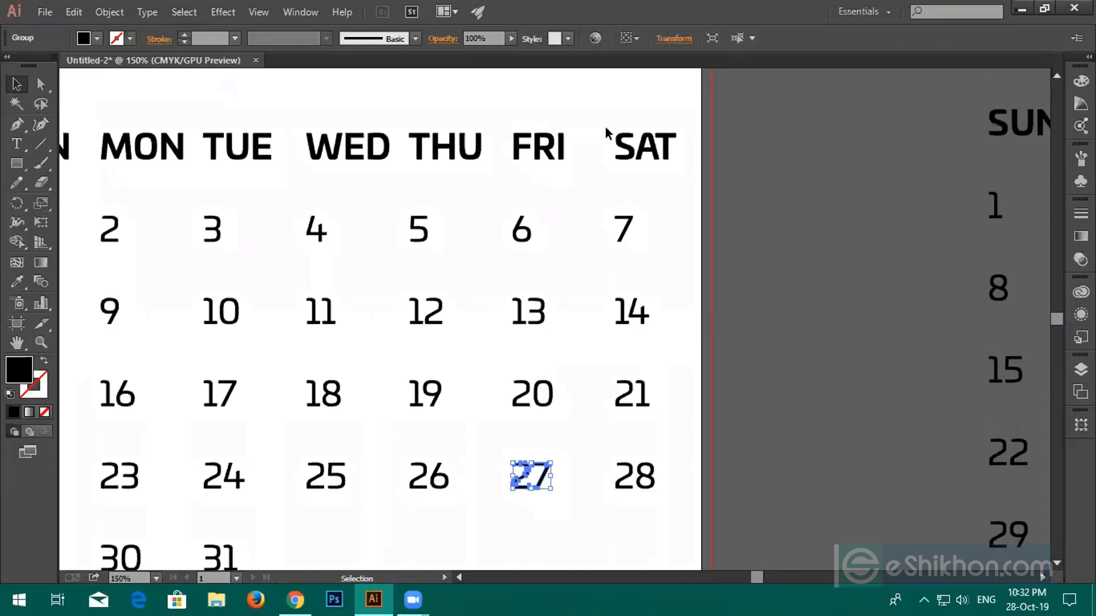
left_click_drag(606, 133, 675, 181)
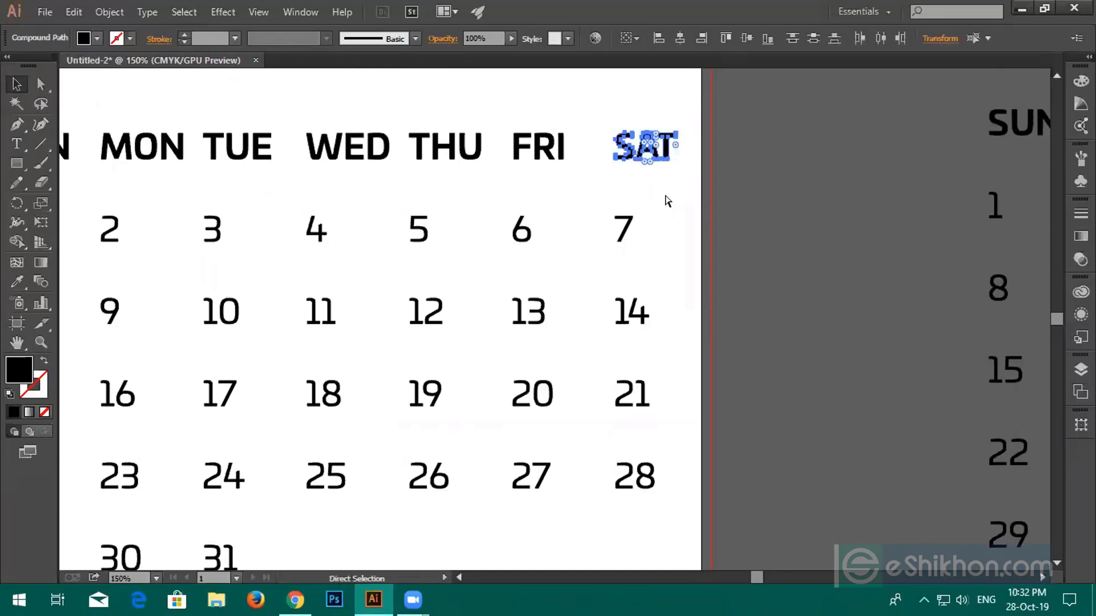
left_click_drag(609, 114, 693, 507)
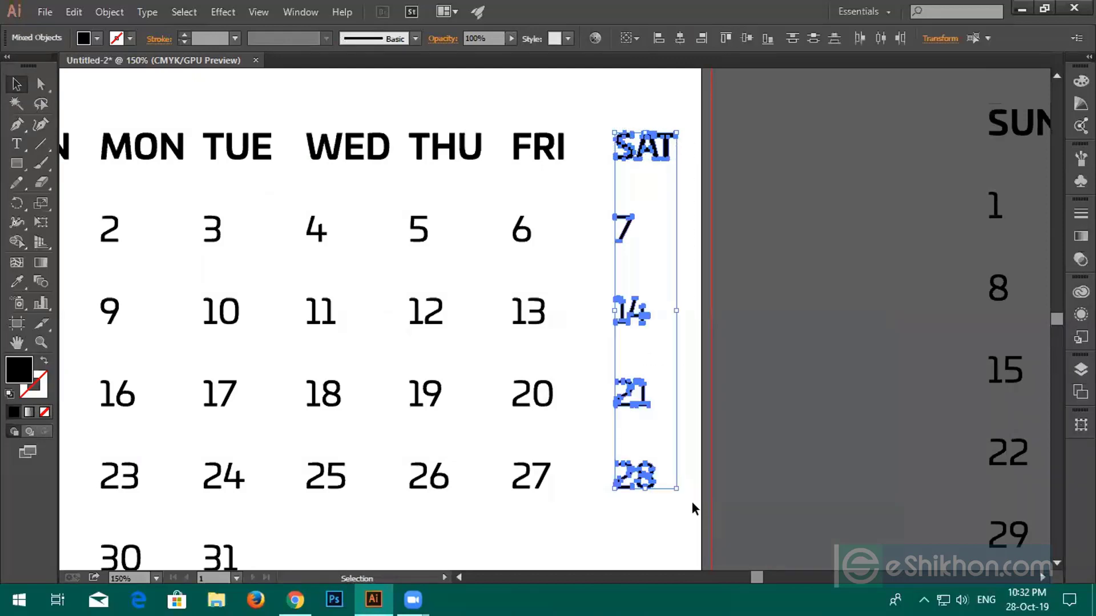
left_click(683, 42)
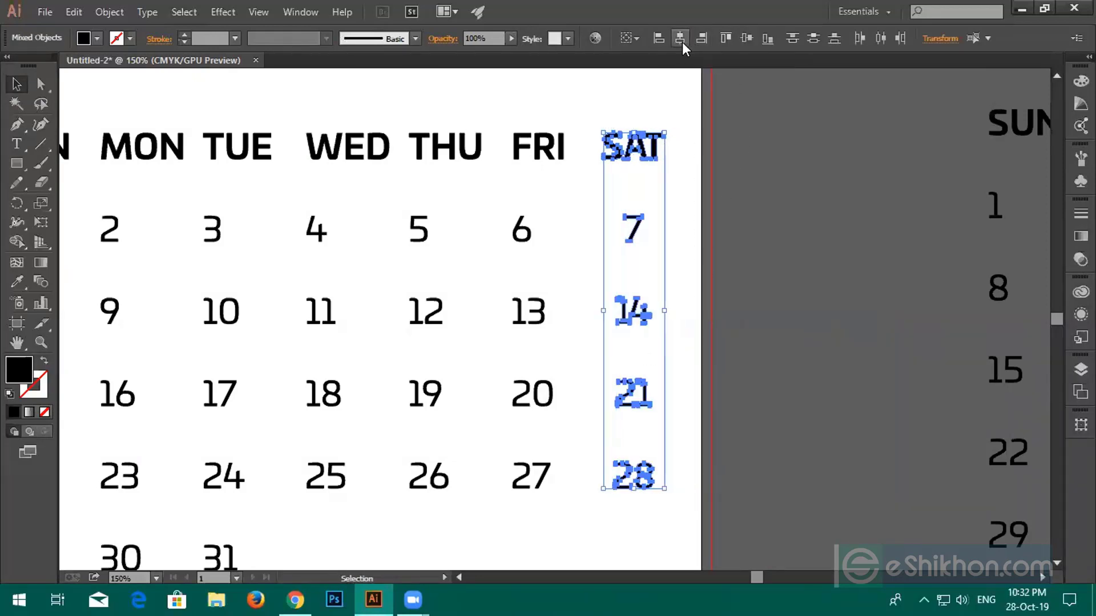
left_click(674, 230)
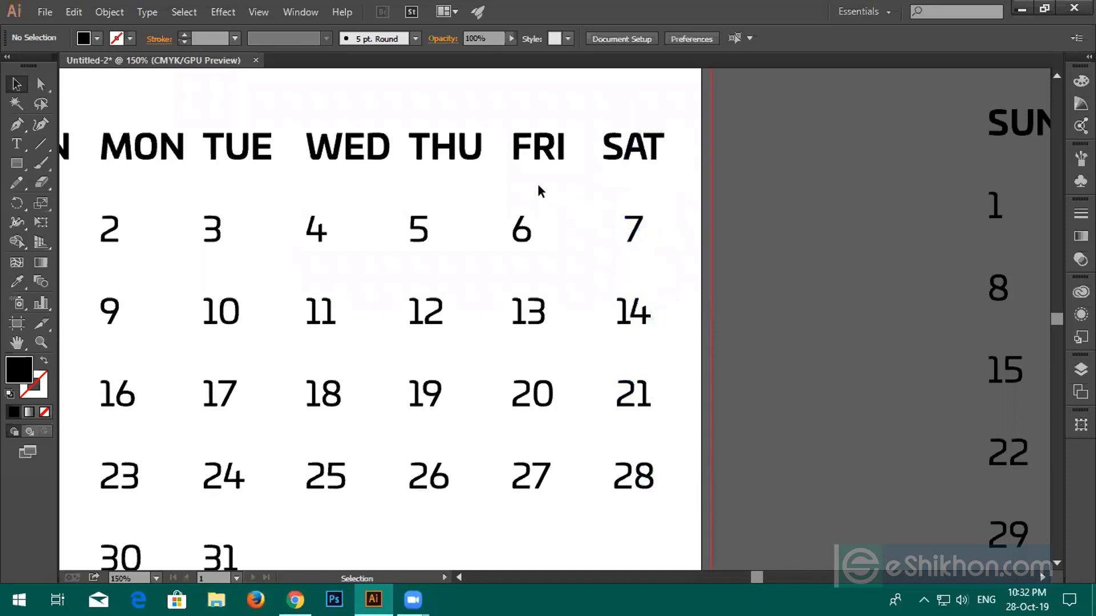
Try horizontally centre-aligning the ungrouped FRI heading letters with the Friday dates, then undo the alignment
left_click(538, 156)
left_click(537, 175)
left_click_drag(514, 124, 570, 496)
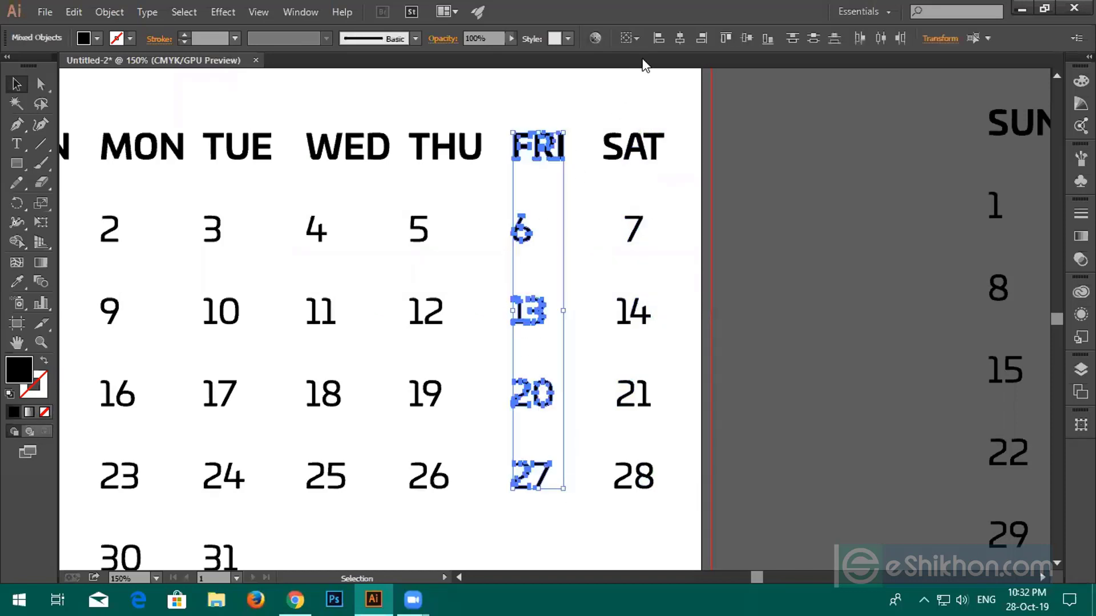
left_click(680, 38)
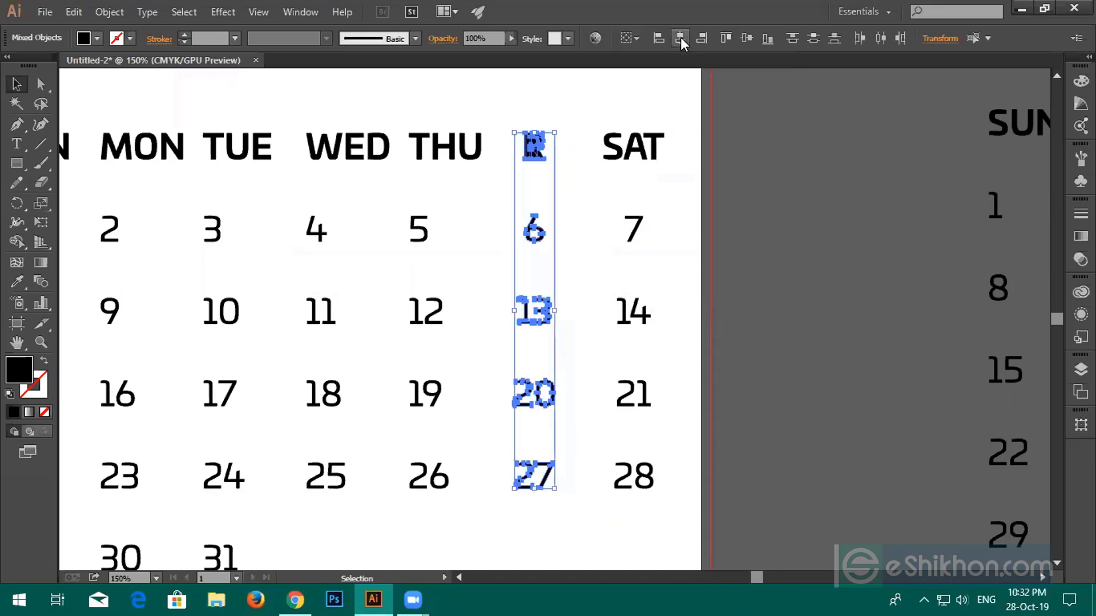
left_click(577, 155)
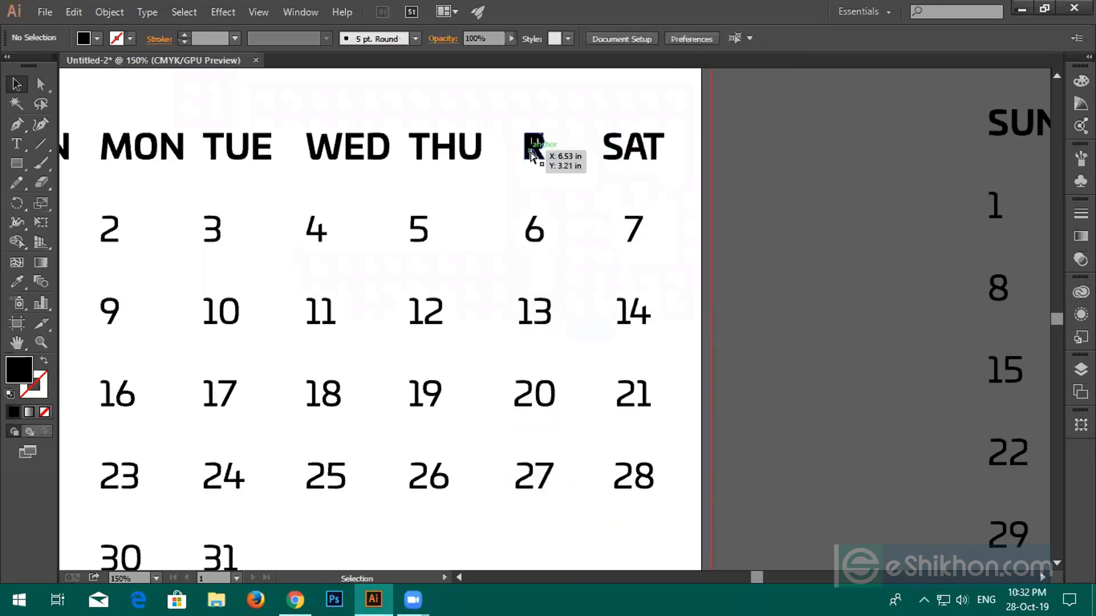
key("ctrl+z")
Group the letters of the FRI heading and horizontally centre-align the heading with dates 6, 13, 20 and 27
left_click_drag(506, 106, 567, 170)
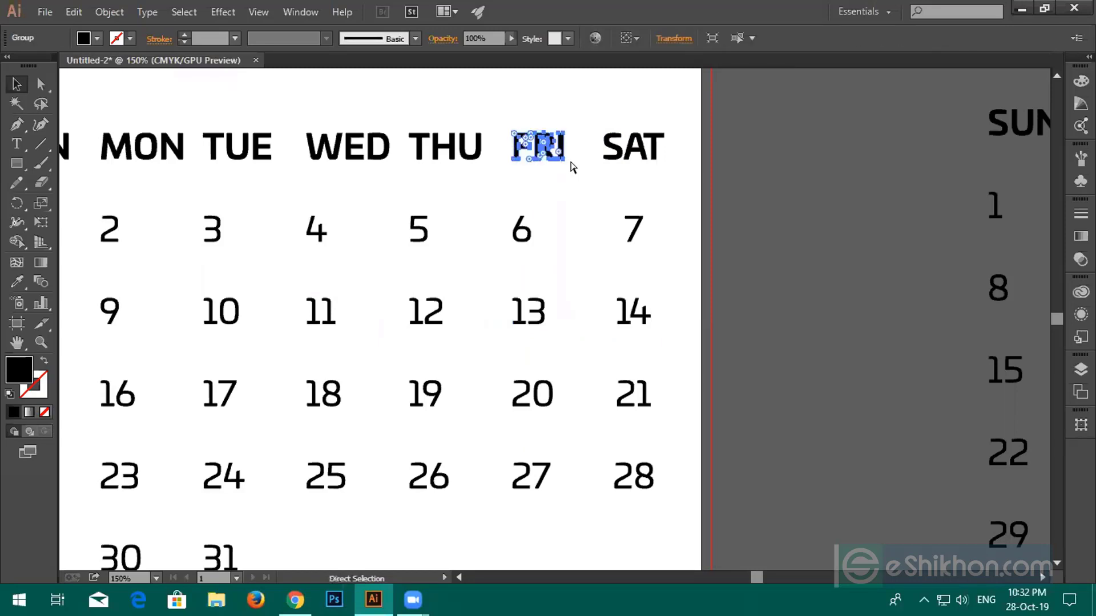
left_click_drag(507, 93, 562, 495)
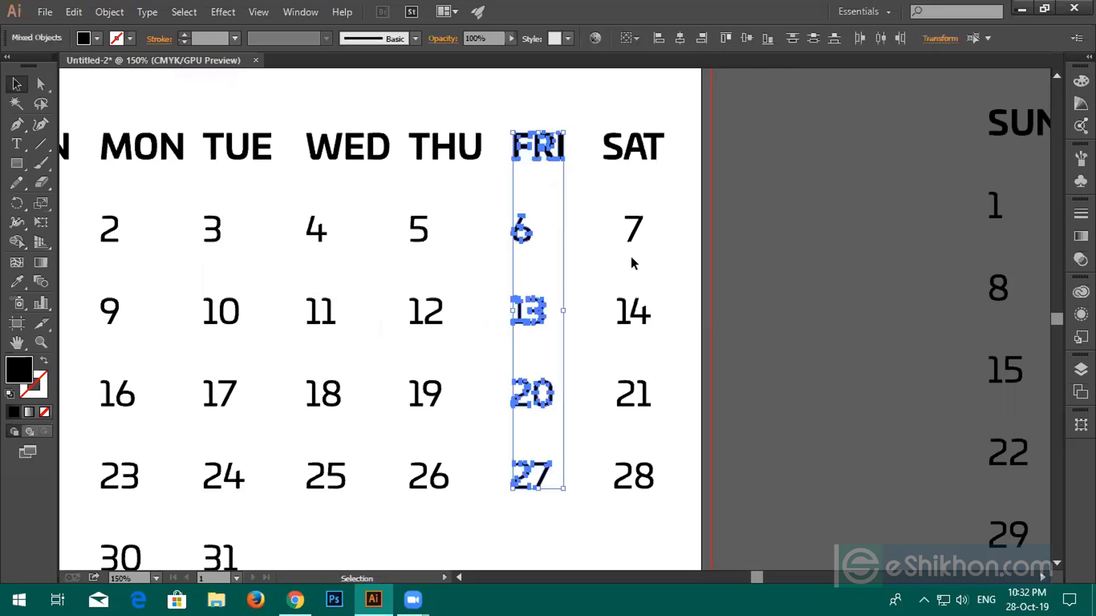
left_click(681, 38)
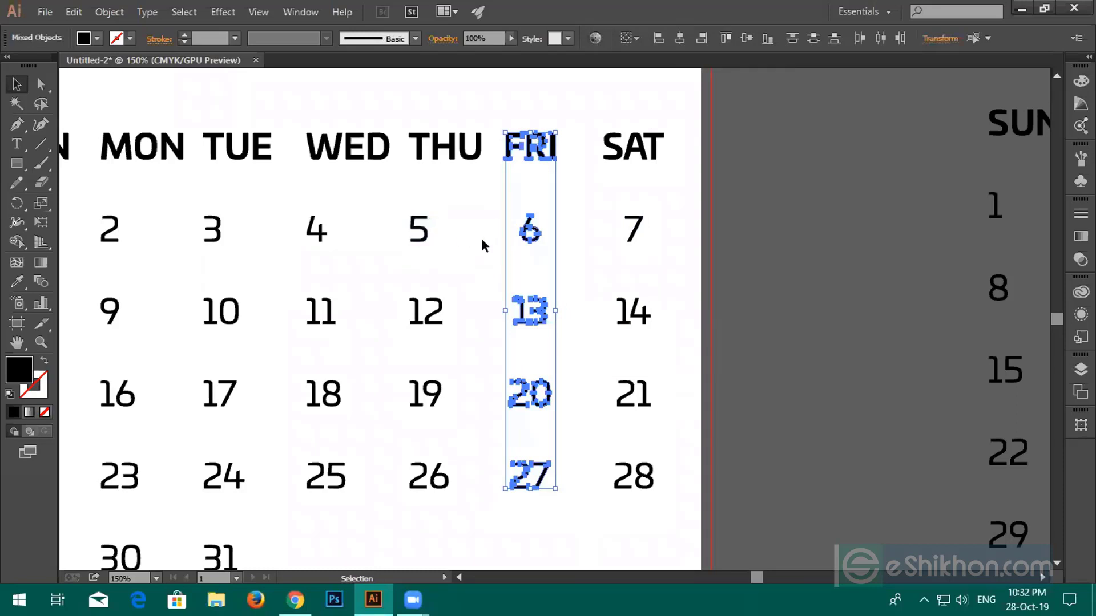
Try horizontally centre-aligning the ungrouped THU heading and its dates, then undo the alignment
left_click_drag(527, 207, 604, 149)
scroll(515, 136, "up", 2)
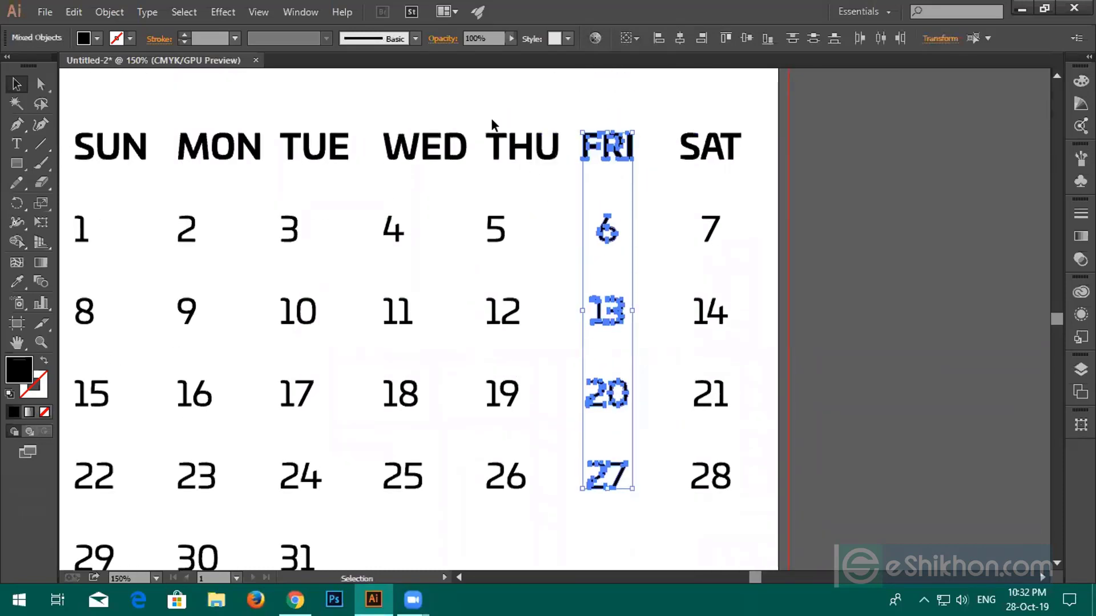
left_click_drag(481, 122, 557, 509)
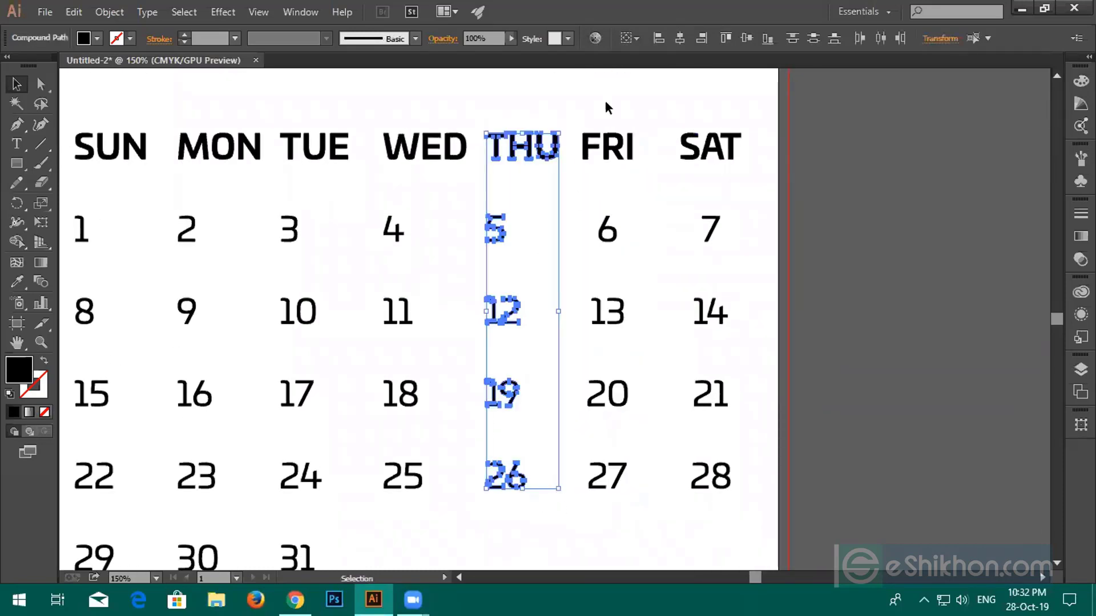
left_click(677, 39)
left_click(789, 183)
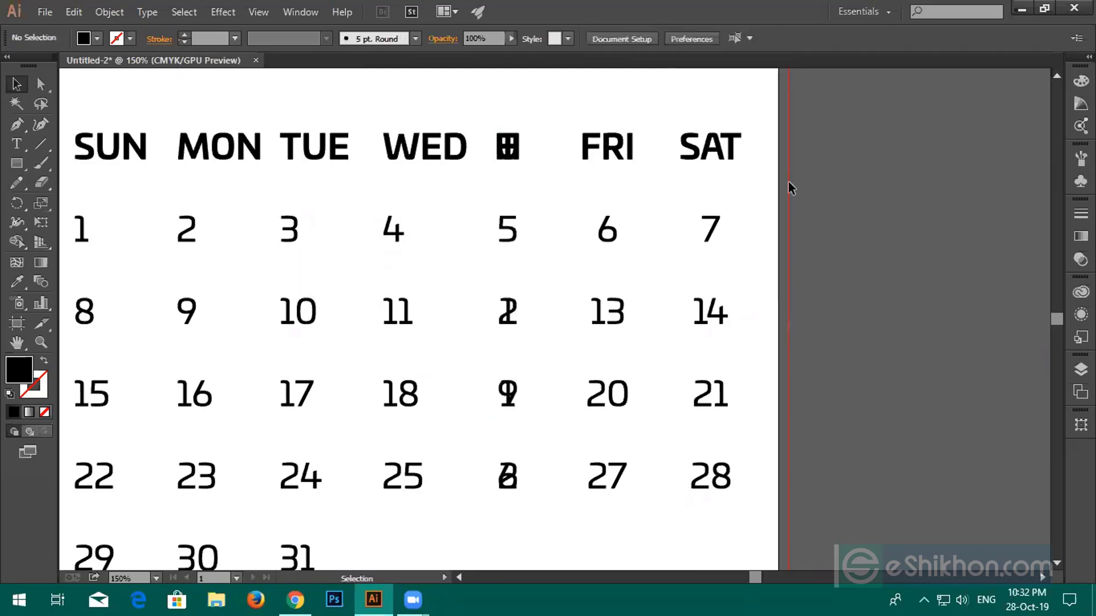
key("a")
key("ctrl+z")
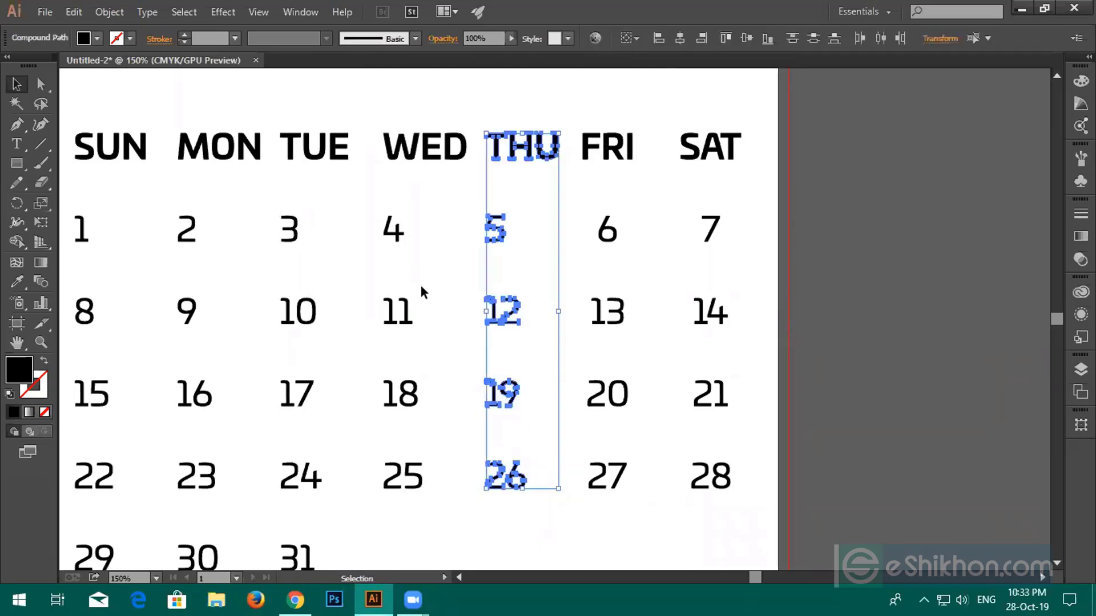
Group the letters of the THU heading and the digits of dates 12, 19 and 26 into separate objects
left_click(439, 273)
left_click_drag(492, 128, 560, 179)
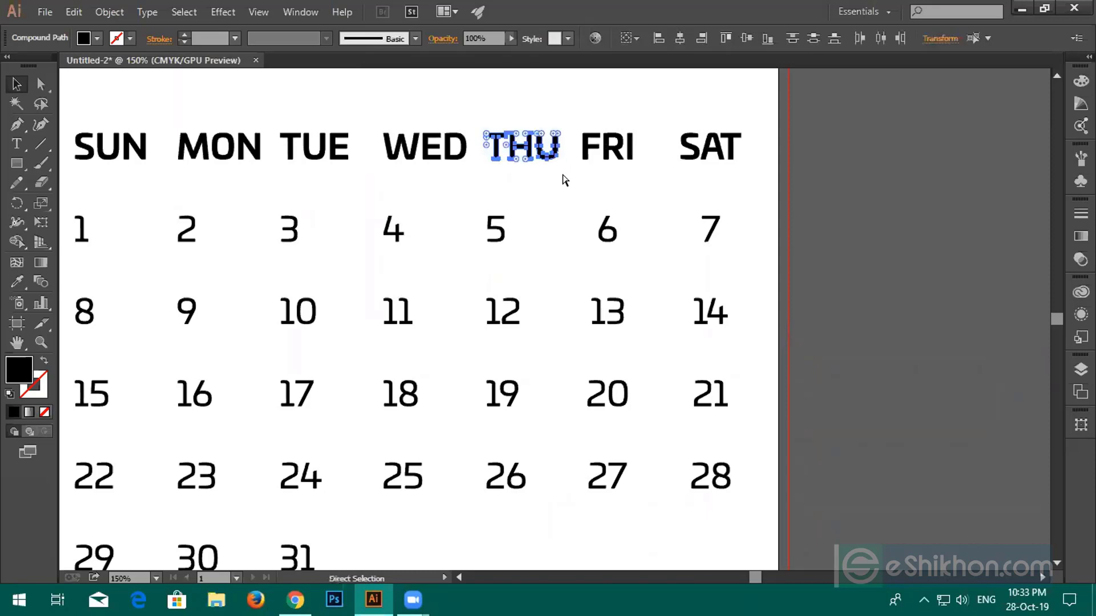
key("ctrl+g")
left_click_drag(475, 276, 550, 323)
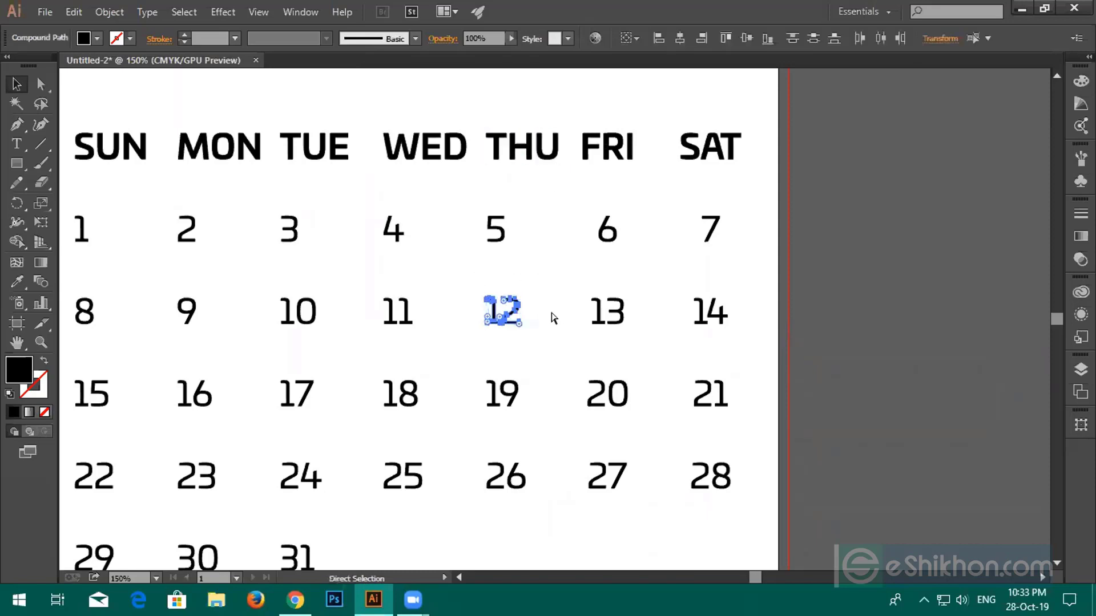
scroll(537, 339, "down", 3)
left_click_drag(475, 289, 541, 351)
left_click_drag(473, 365, 545, 404)
key("v")
scroll(413, 299, "up", 2)
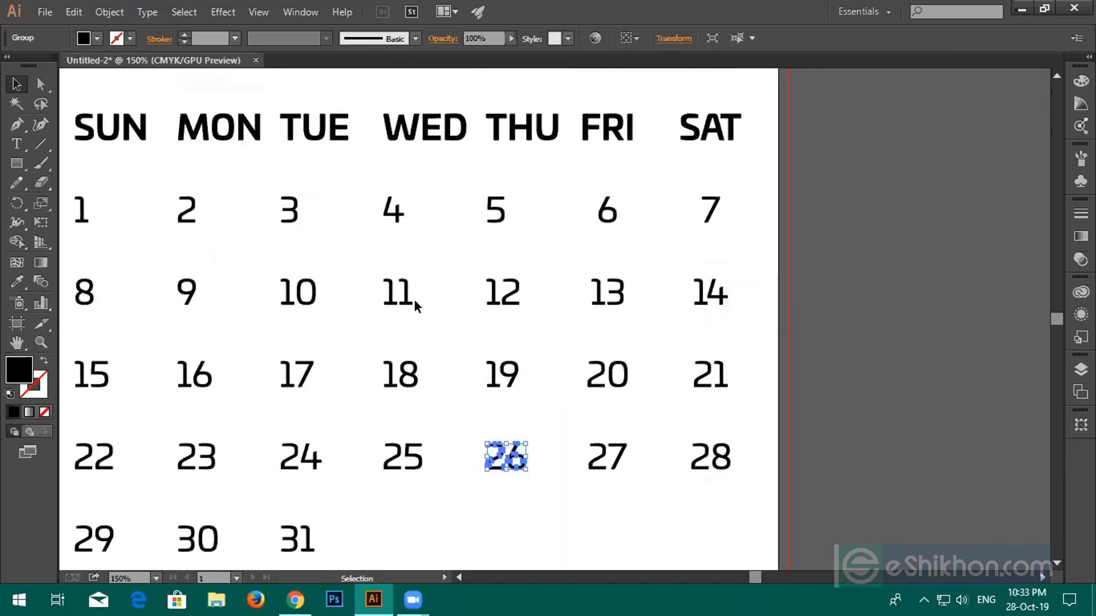
Group the letters of the WED heading and the digits of dates 11, 18 and 25 into separate objects
left_click_drag(371, 111, 474, 169)
key("a")
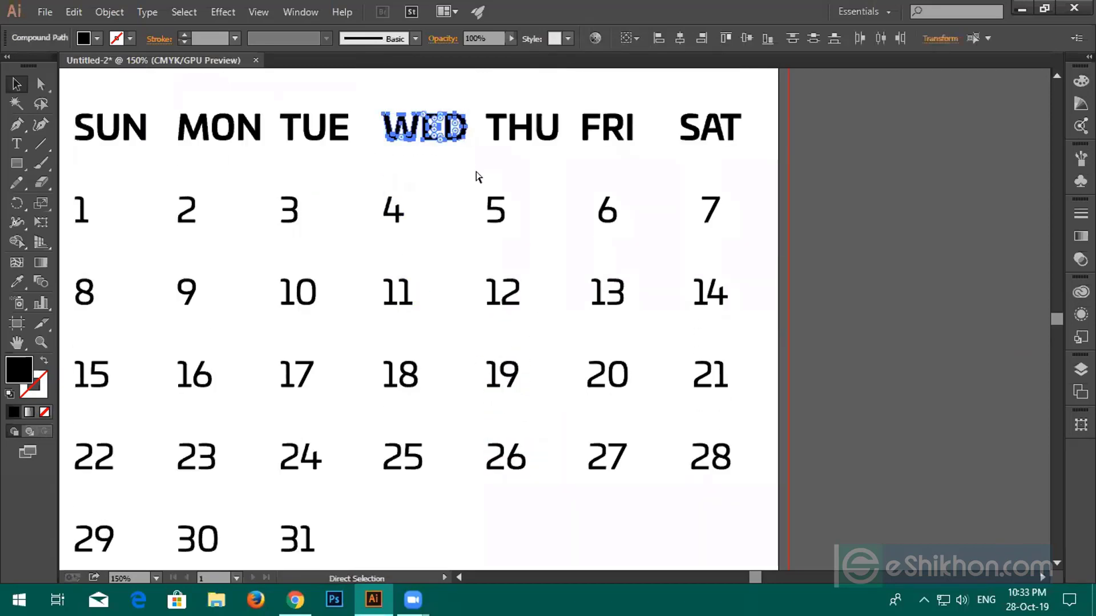
left_click_drag(373, 274, 442, 329)
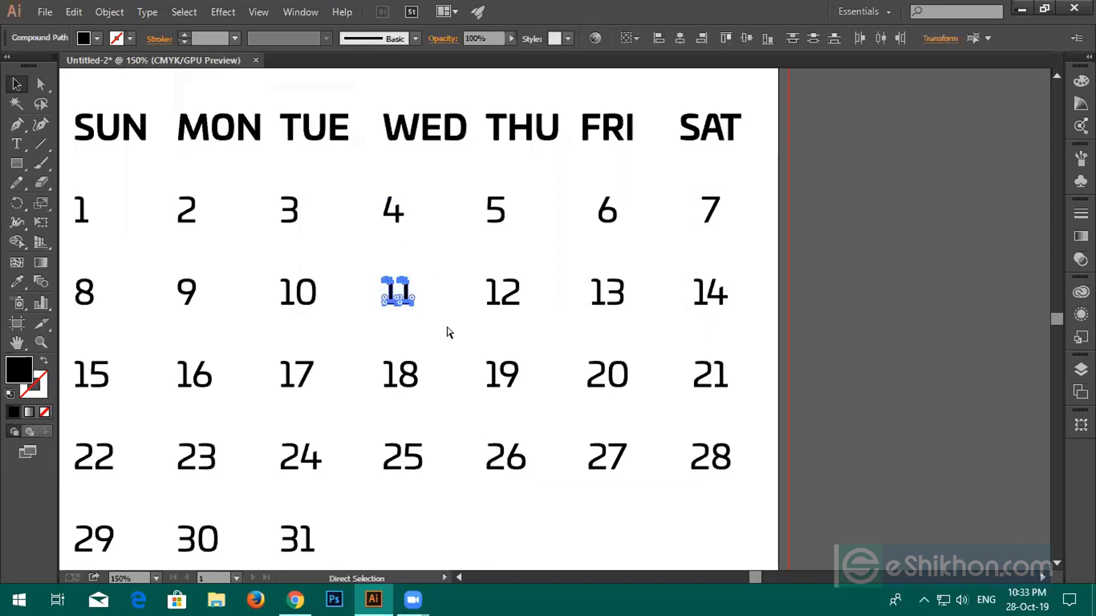
key("v")
scroll(412, 312, "up", 2)
left_click_drag(371, 262, 434, 344)
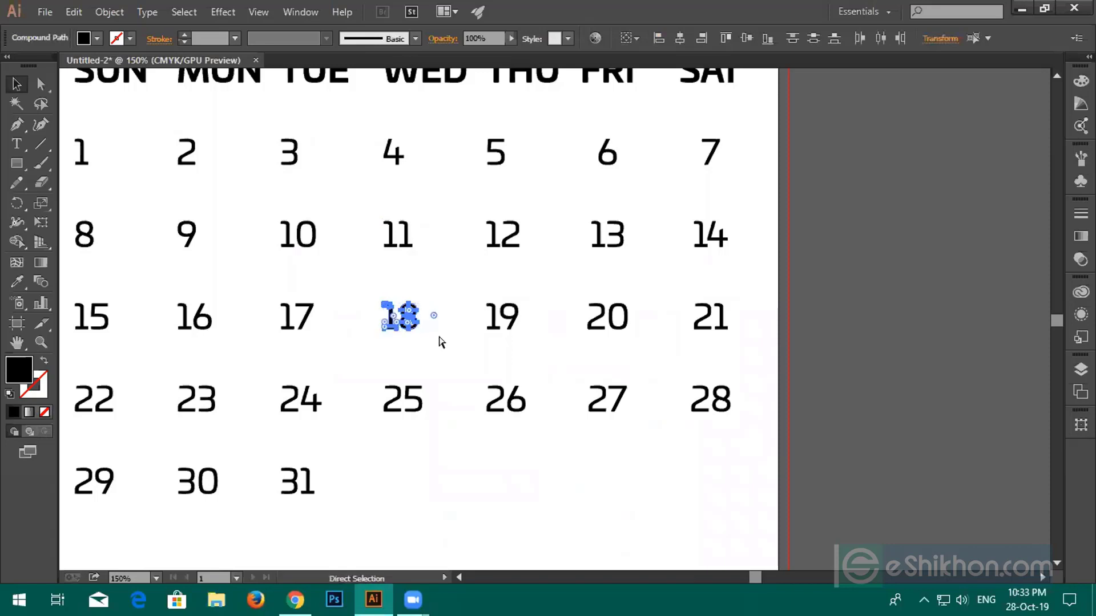
key("a")
left_click_drag(365, 381, 457, 427)
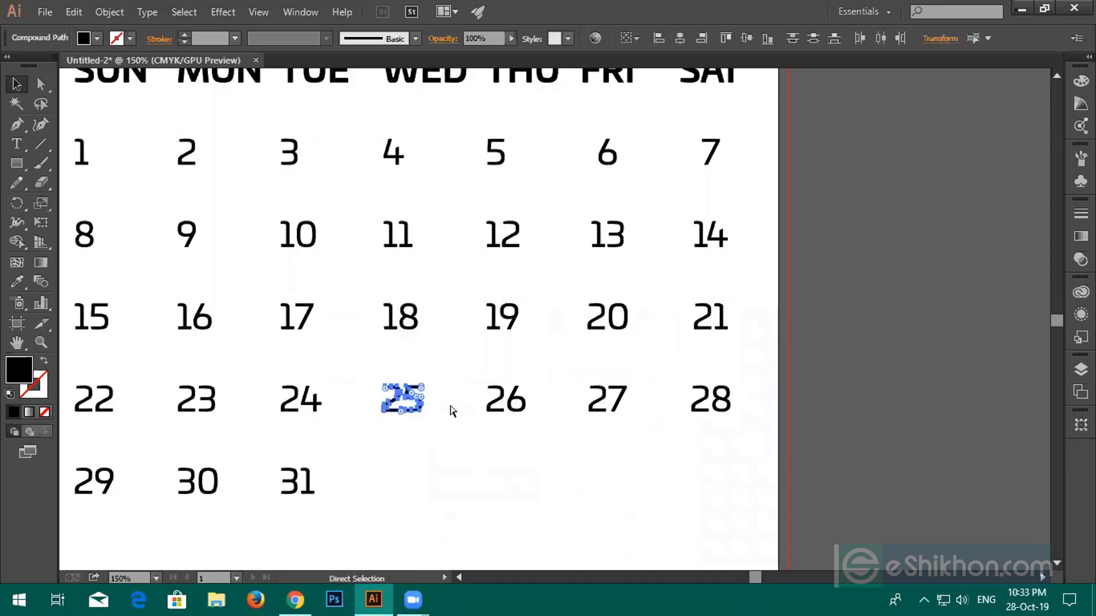
key("ctrl+g")
Group the digits of each two-digit Tuesday date, 31, 24, 17 and 10, into separate objects
scroll(438, 393, "down", 1)
left_click_drag(375, 454, 475, 449)
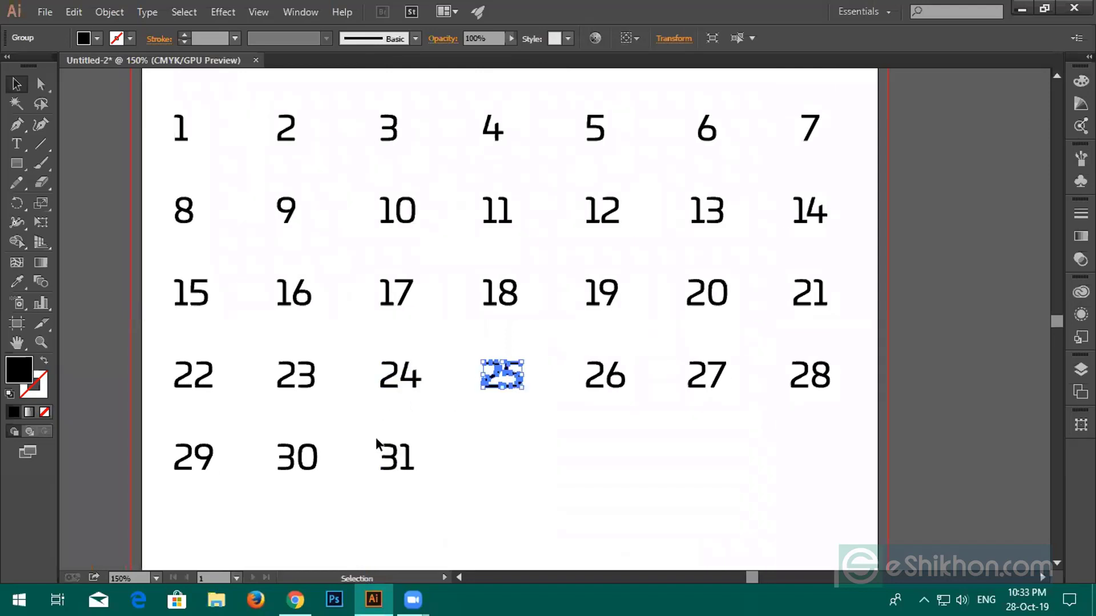
left_click_drag(376, 437, 478, 481)
key("ctrl+g")
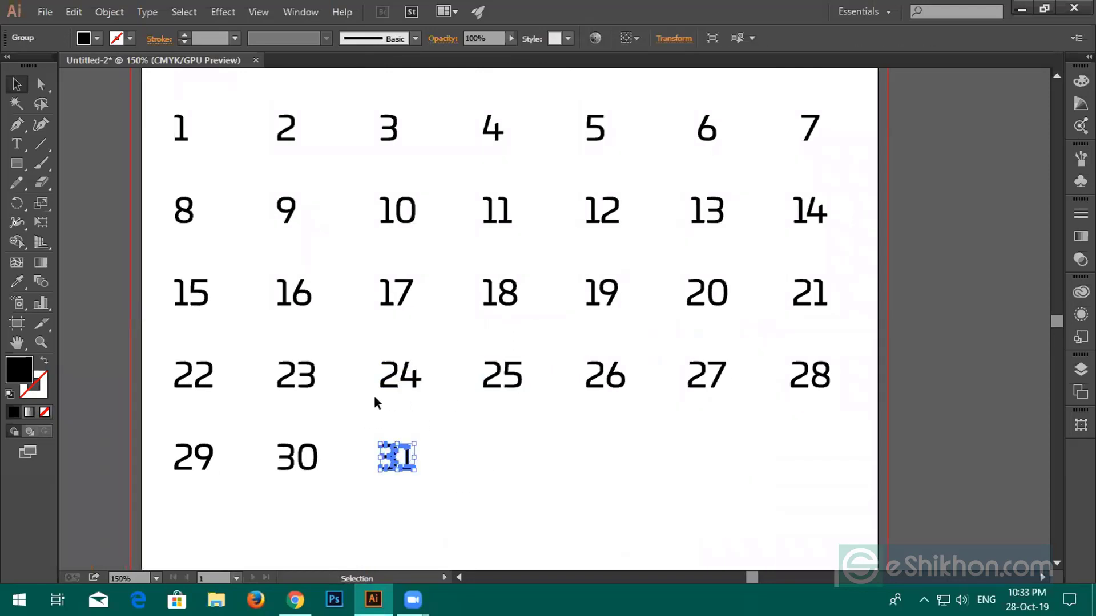
left_click_drag(443, 397, 445, 399)
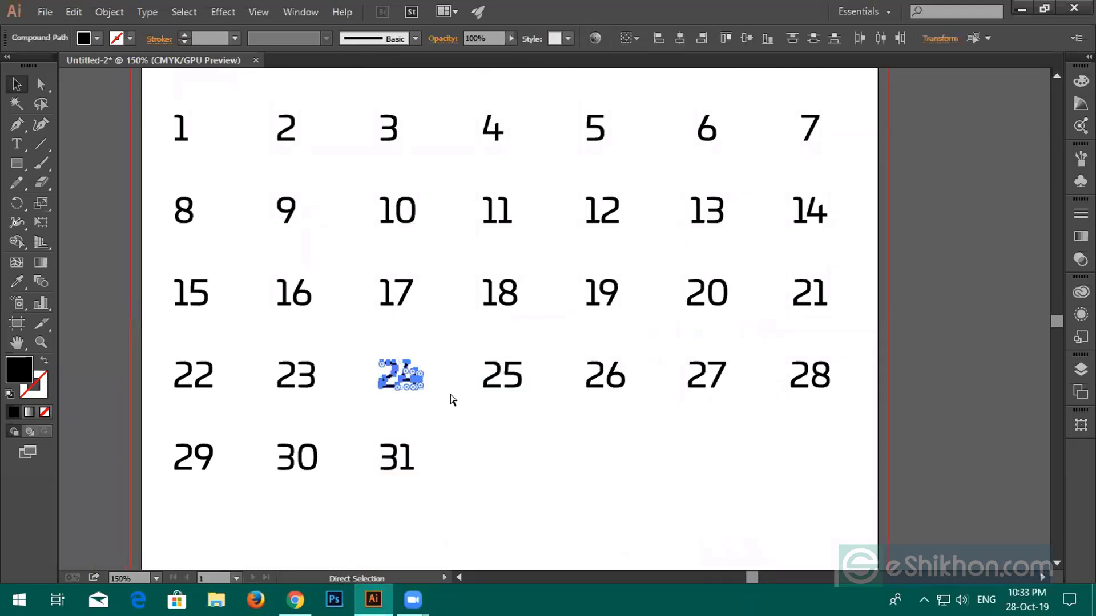
key("ctrl+g")
left_click_drag(364, 241, 430, 315)
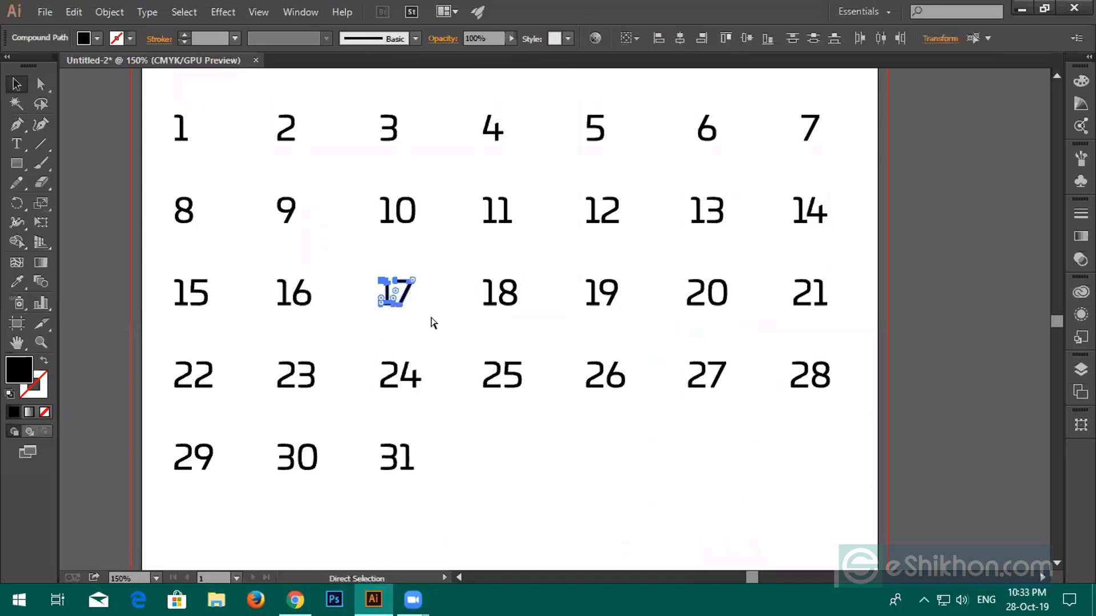
key("ctrl+g")
left_click_drag(372, 187, 423, 229)
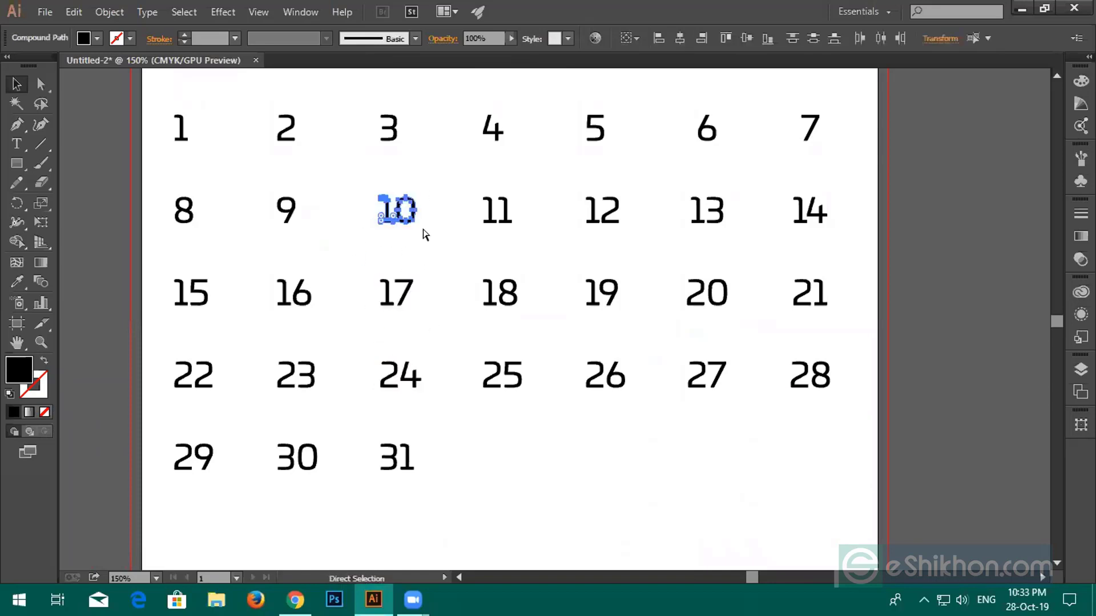
key("ctrl+g")
Group the digits of Monday dates 16, 23 and 30 into separate objects
left_click_drag(268, 271, 323, 328)
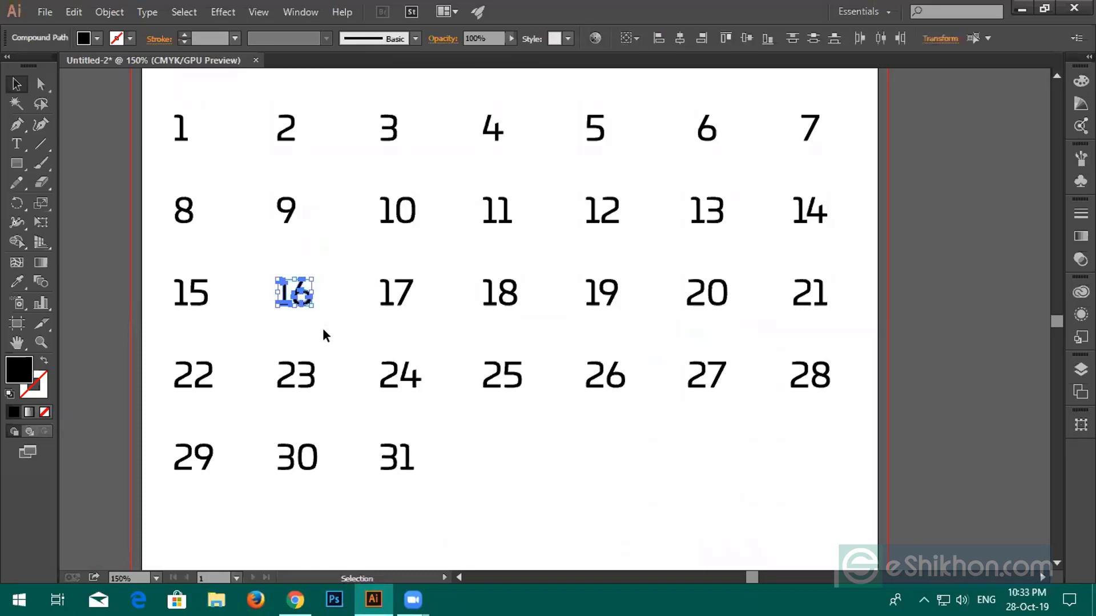
key("ctrl+g")
left_click_drag(250, 345, 337, 406)
key("ctrl+g")
left_click_drag(263, 425, 354, 494)
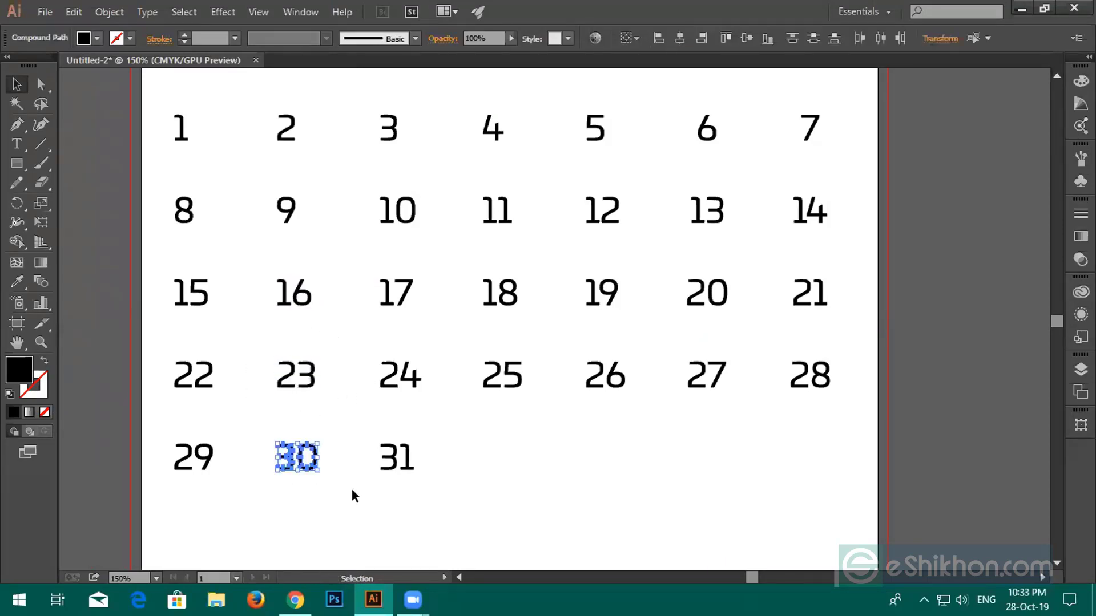
key("ctrl+g")
Group the digits of Sunday dates 15, 22 and 29 into separate objects
left_click_drag(156, 282, 241, 334)
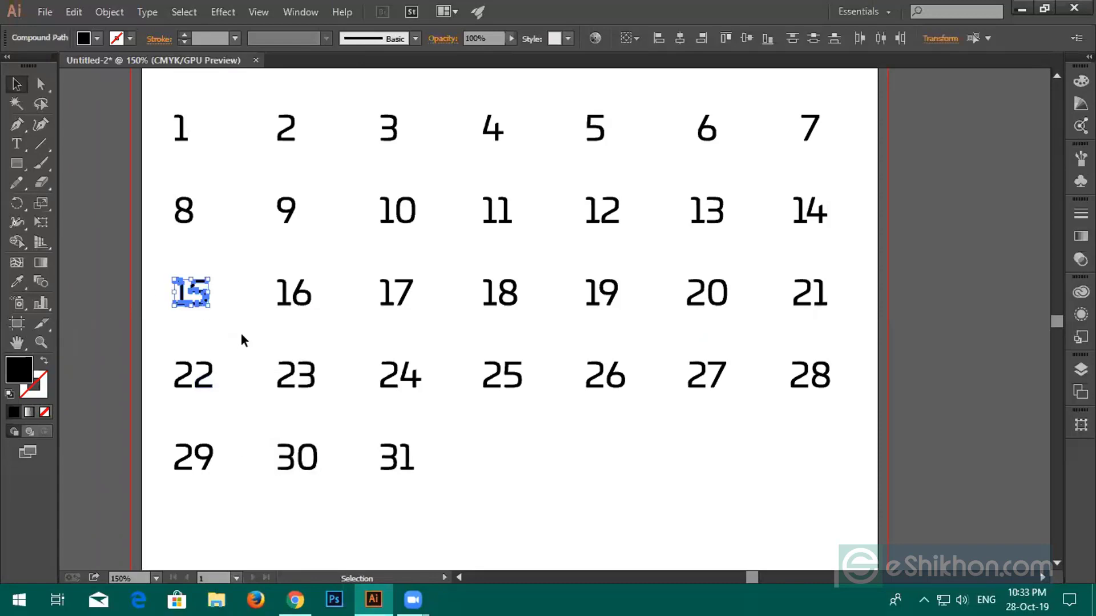
key("ctrl+g")
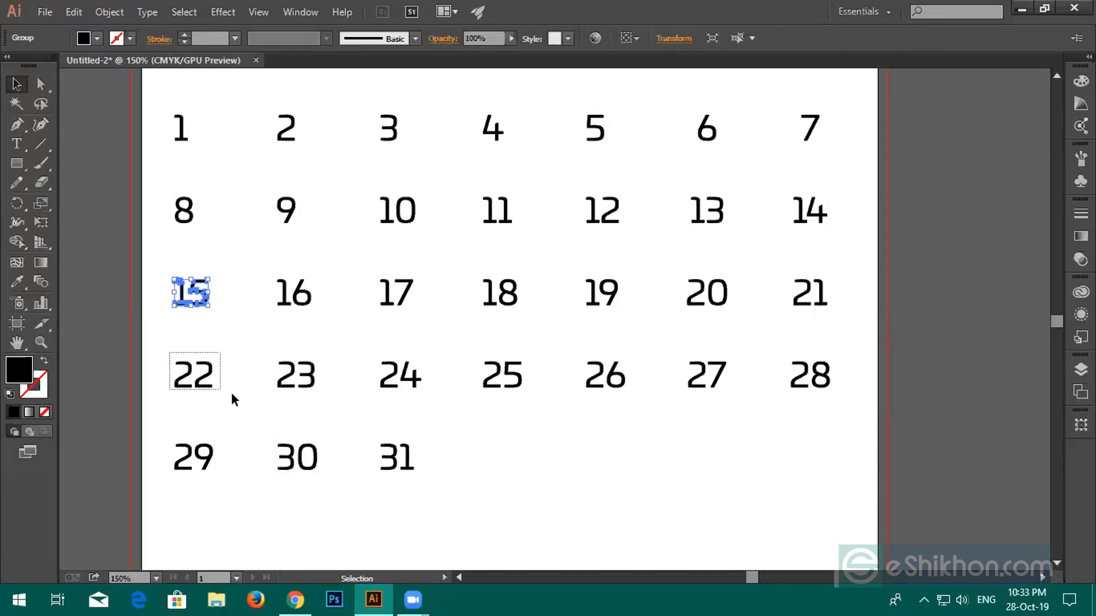
left_click_drag(231, 392, 231, 394)
key("ctrl+g")
left_click_drag(169, 429, 238, 490)
key("ctrl+g")
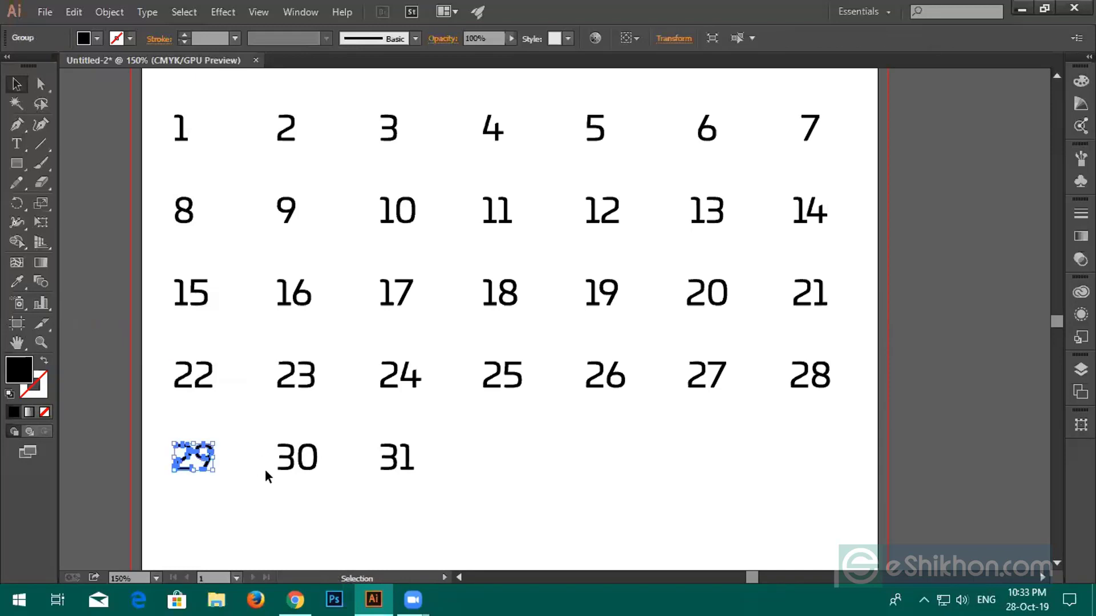
Group the letters of the SUN, MON and TUE headings so that each heading is one object
scroll(262, 466, "up", 5)
left_click(204, 250)
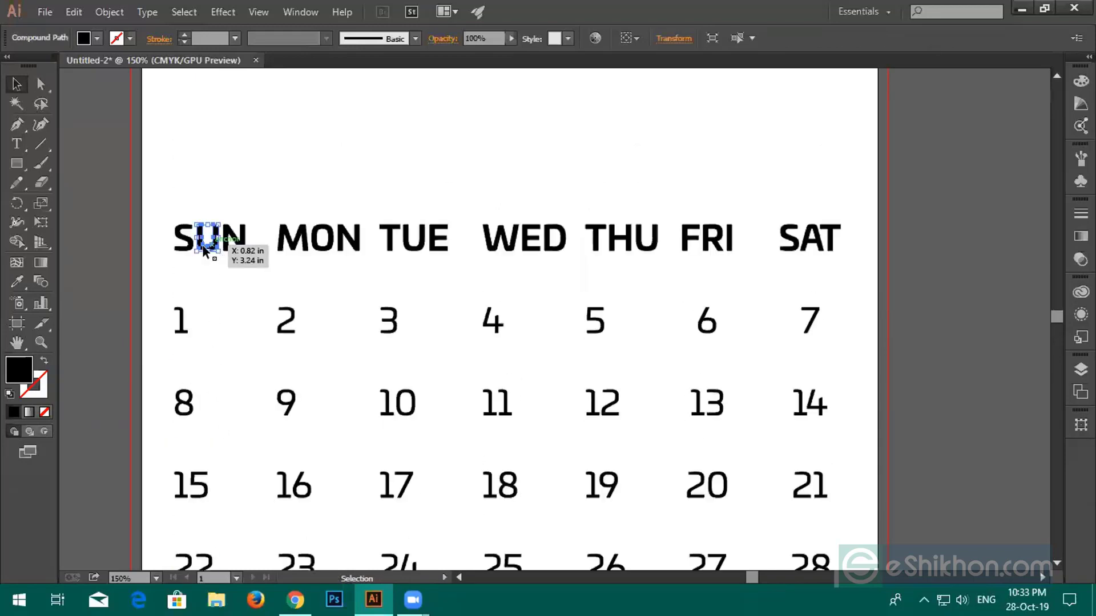
left_click_drag(159, 215, 253, 269)
key("ctrl+g")
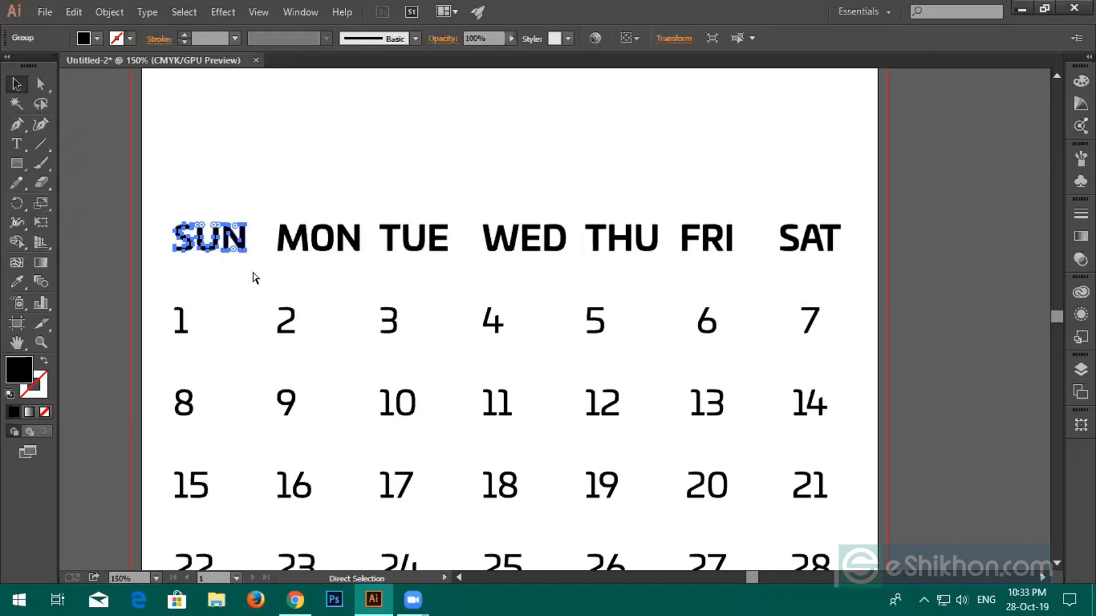
left_click_drag(277, 192, 359, 265)
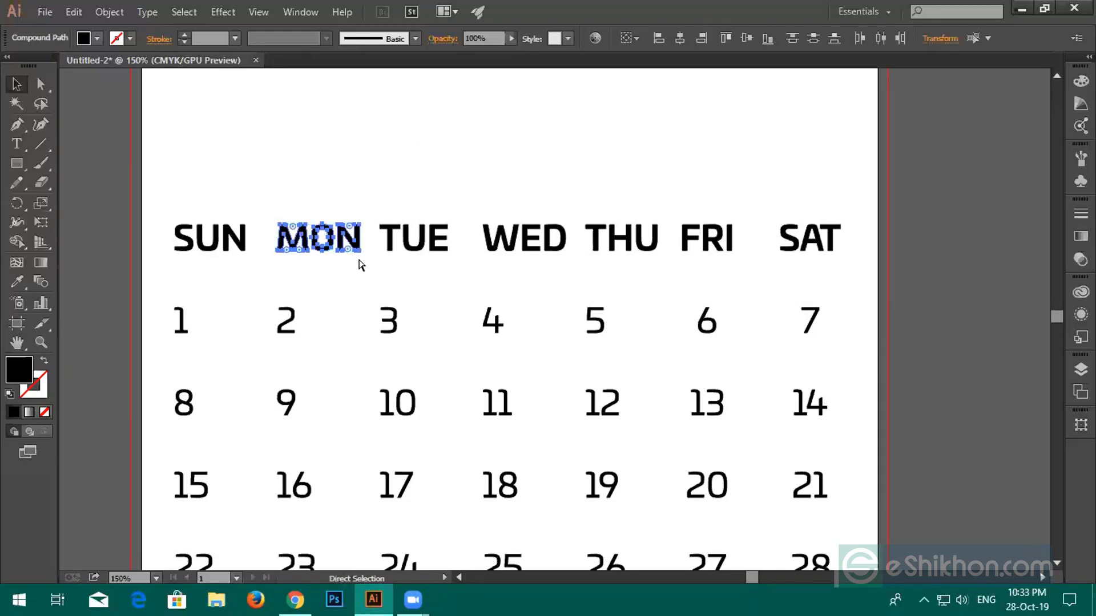
left_click_drag(395, 195, 438, 251)
left_click_drag(356, 199, 455, 273)
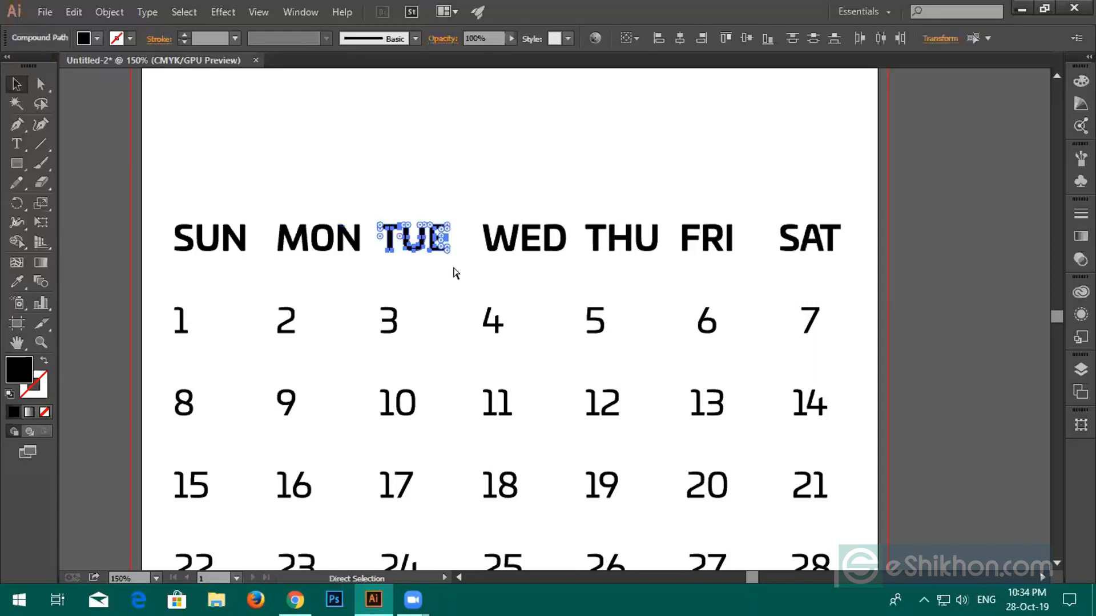
key("ctrl+g")
key("v")
left_click(485, 239)
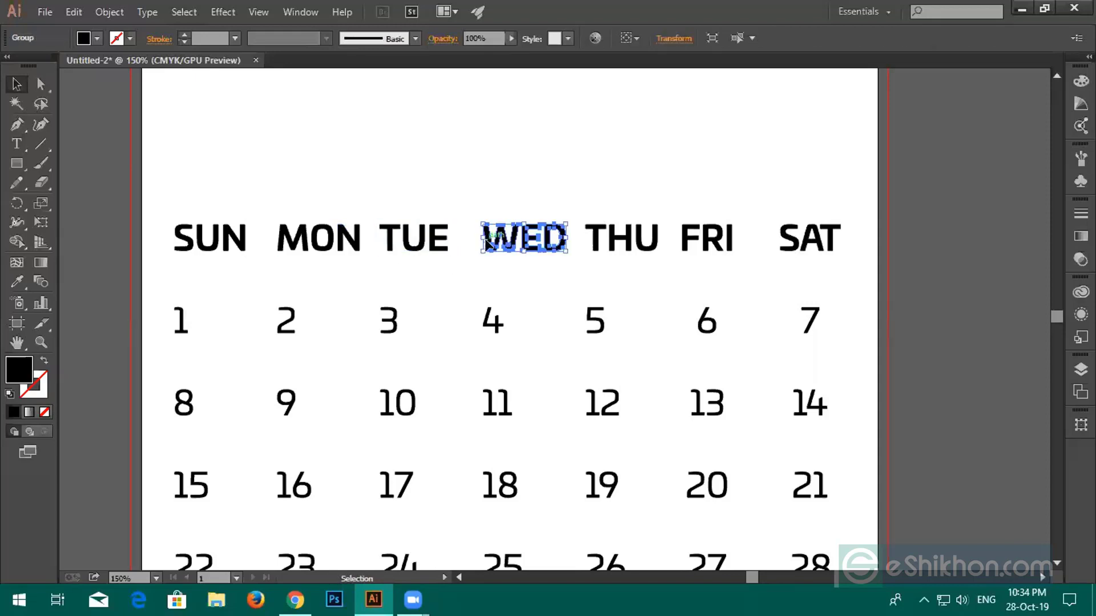
left_click(461, 201)
Horizontally centre-align the THU heading with its dates and the WED heading with its dates, one column at a time
key("ctrl+minus")
key("ctrl+minus")
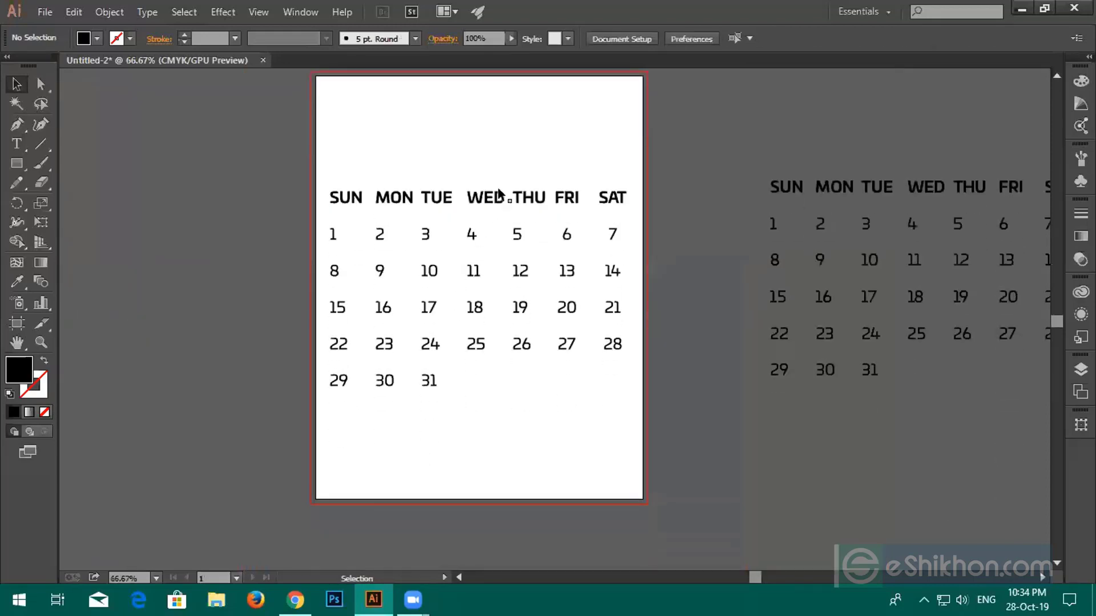
left_click_drag(512, 178, 534, 375)
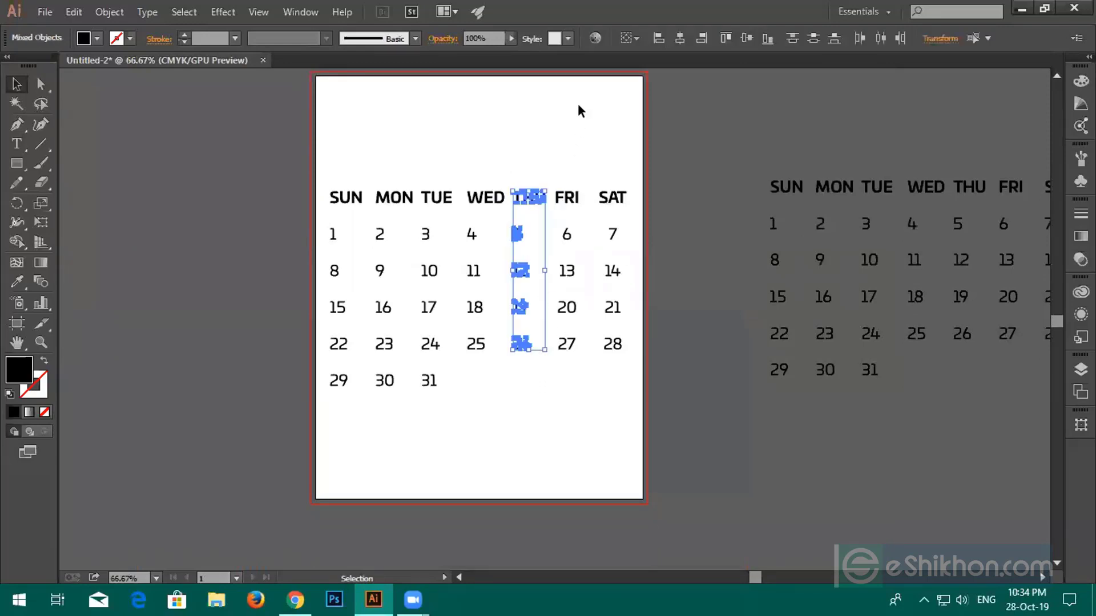
left_click(682, 37)
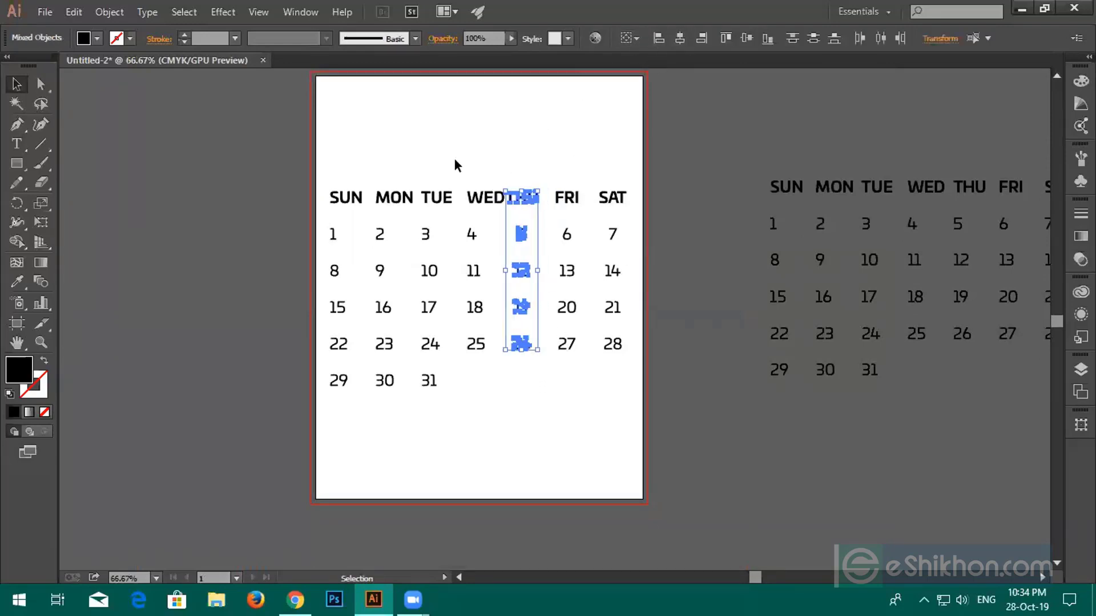
left_click_drag(446, 156, 474, 397)
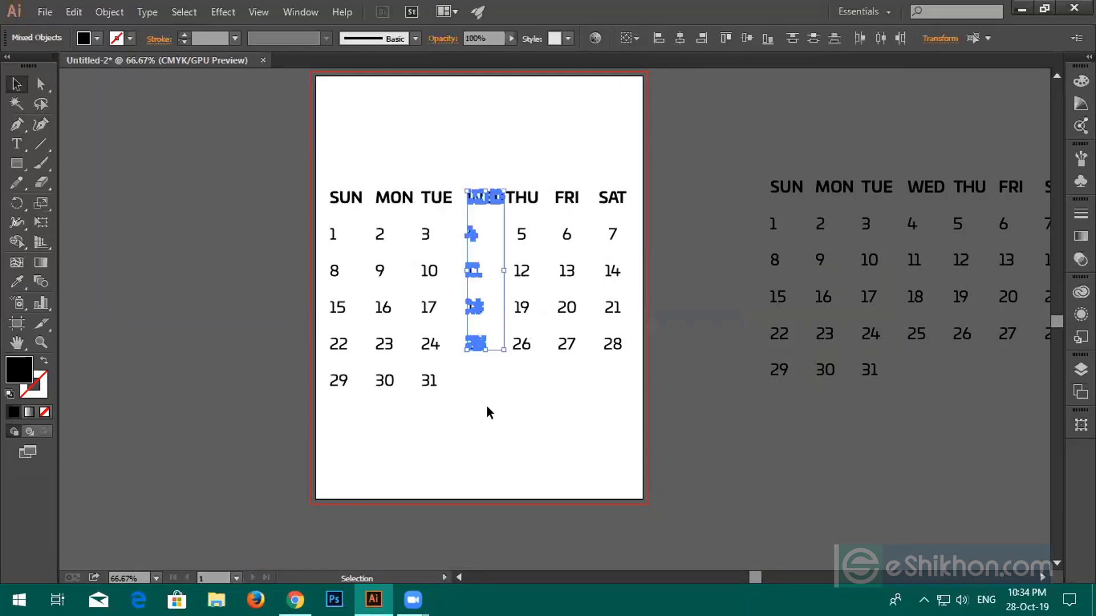
left_click(680, 38)
Horizontally centre-align the TUE, MON and SUN headings with their own dates, one column at a time
left_click_drag(427, 178, 449, 382)
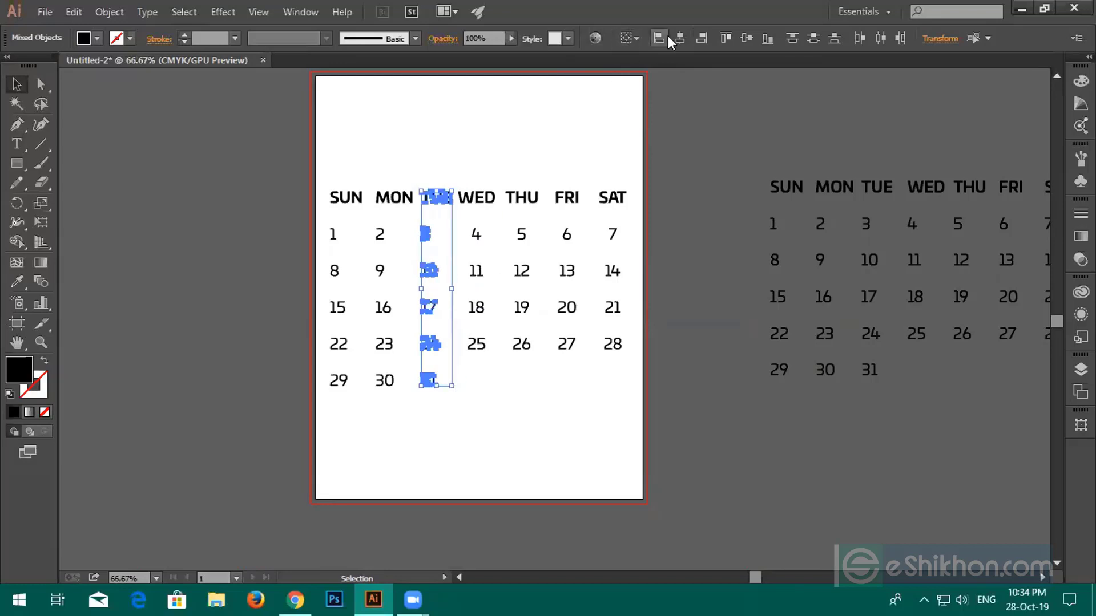
left_click(680, 38)
left_click_drag(388, 362, 399, 409)
left_click(679, 38)
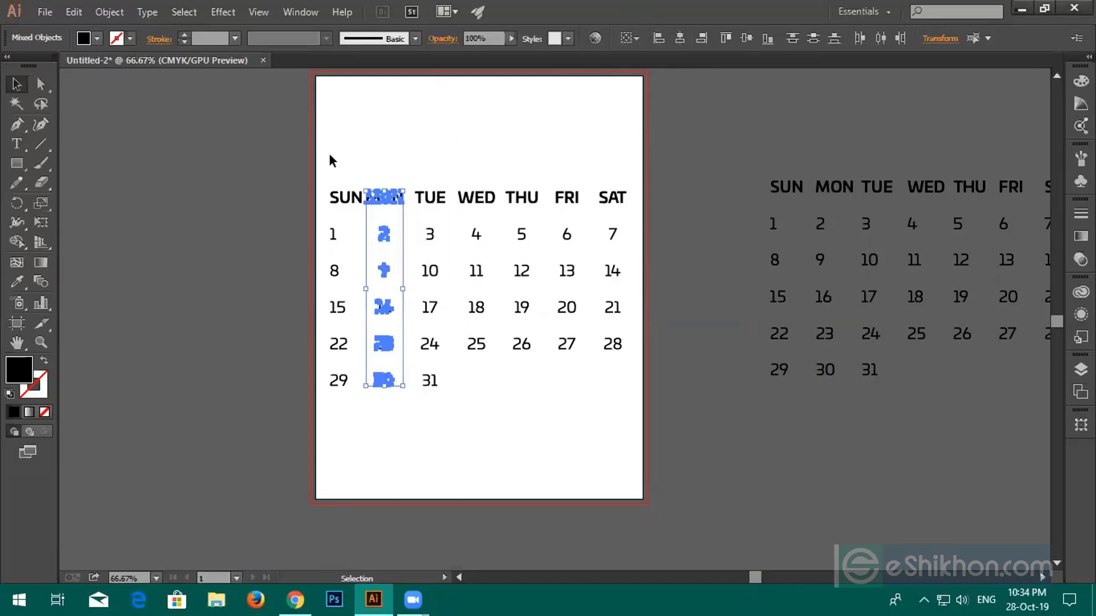
left_click_drag(332, 157, 353, 384)
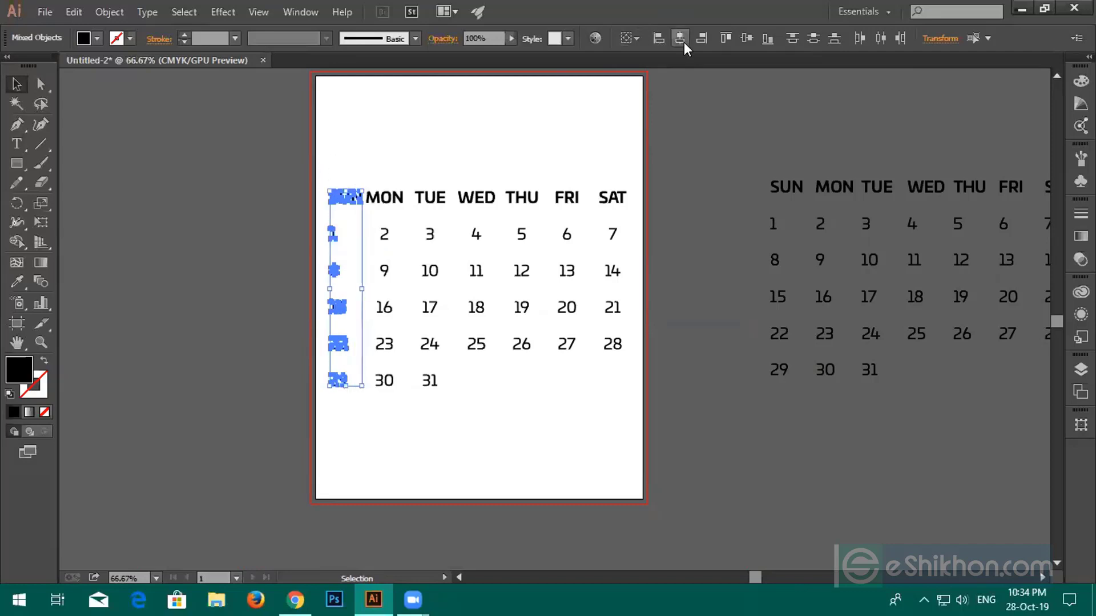
left_click(684, 42)
left_click(580, 108)
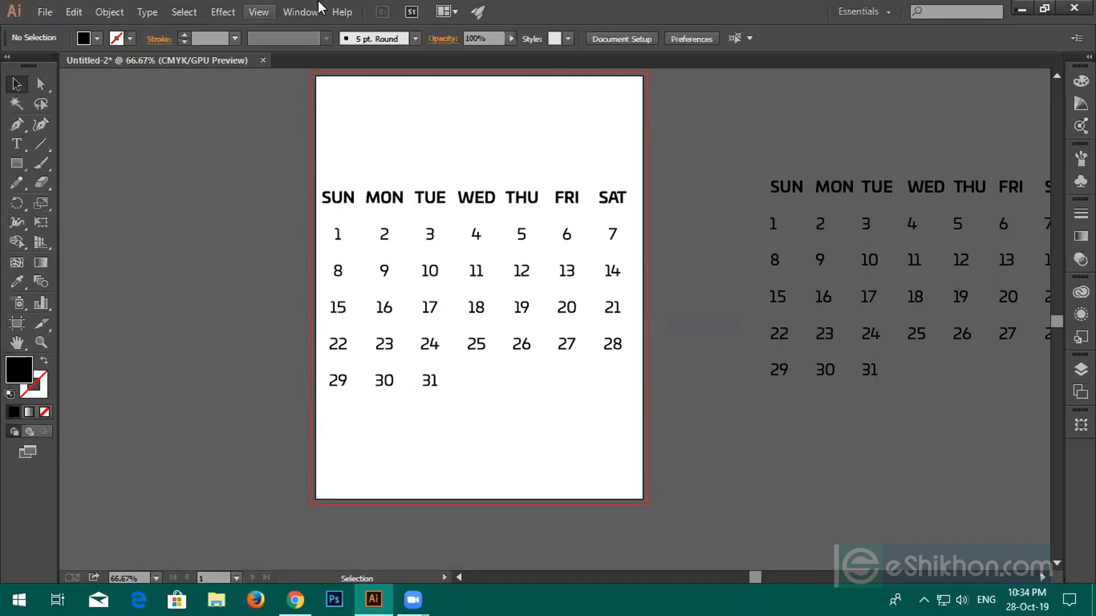
Group each of the SUN, MON, TUE and WED columns, heading and dates together, into its own column object
key("space")
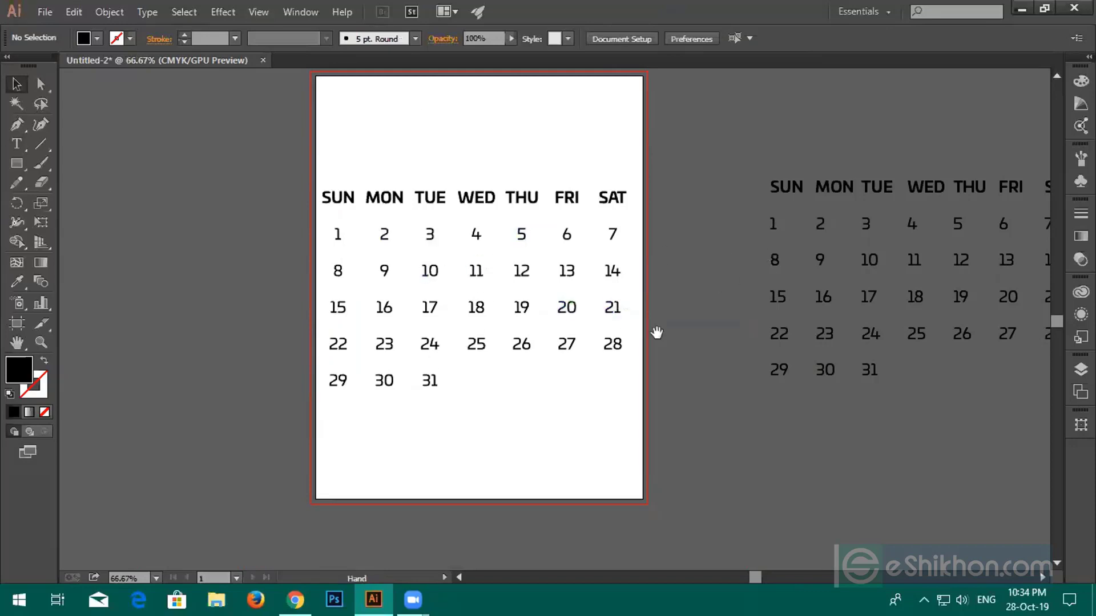
left_click_drag(656, 372, 756, 360)
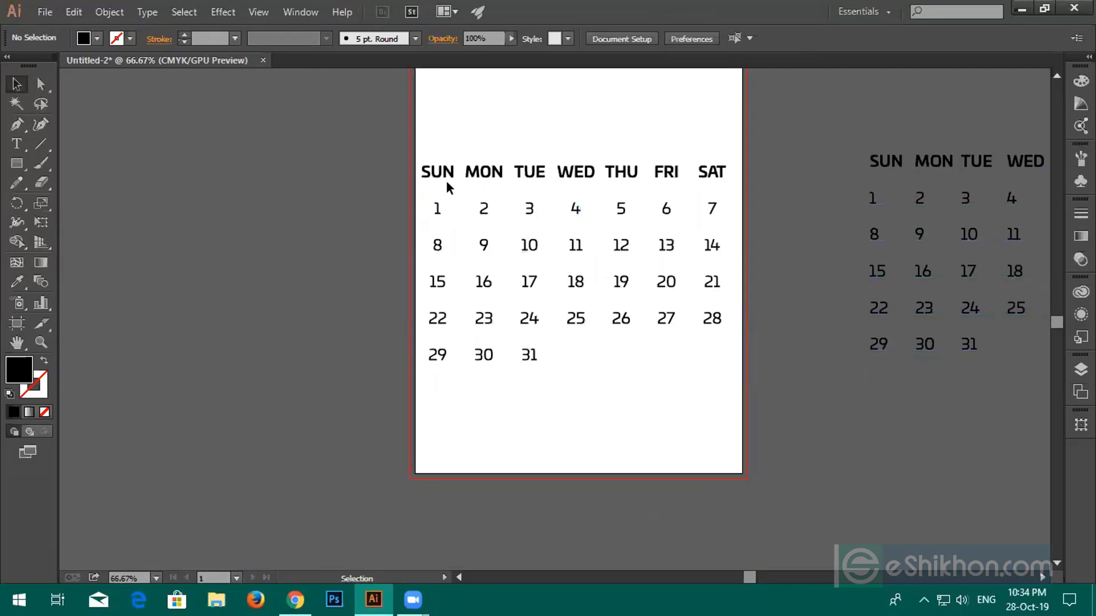
left_click_drag(412, 155, 448, 427)
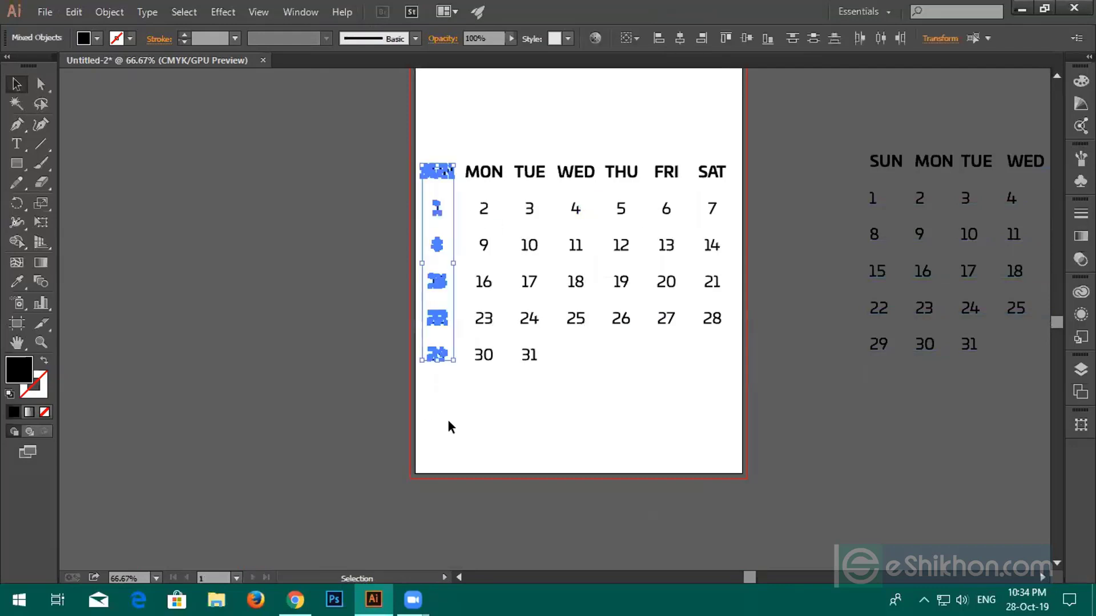
key("ctrl+g")
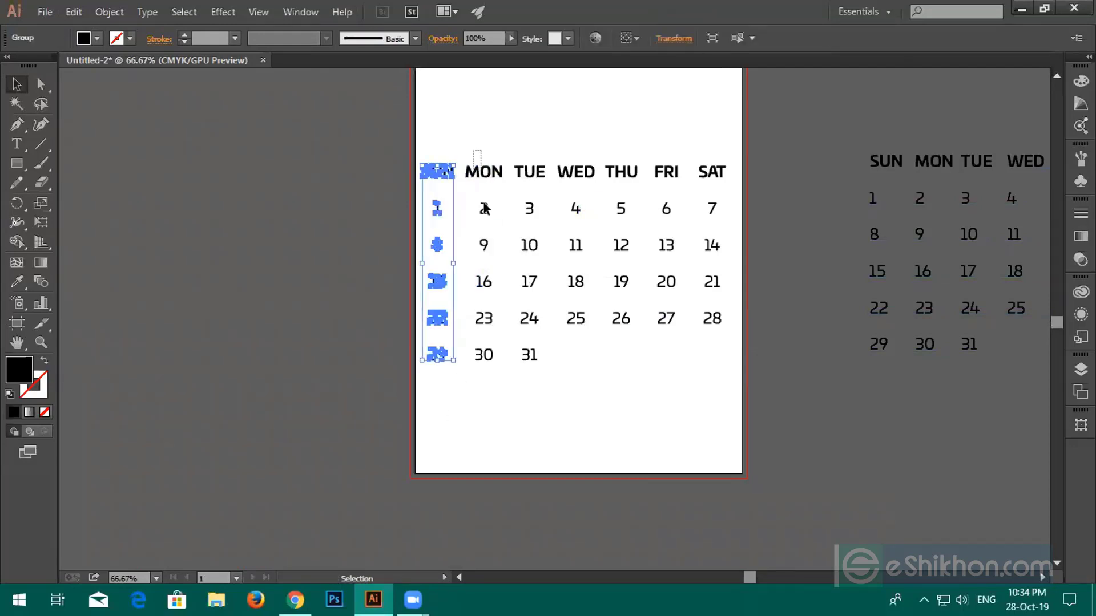
left_click_drag(485, 208, 488, 422)
key("ctrl+g")
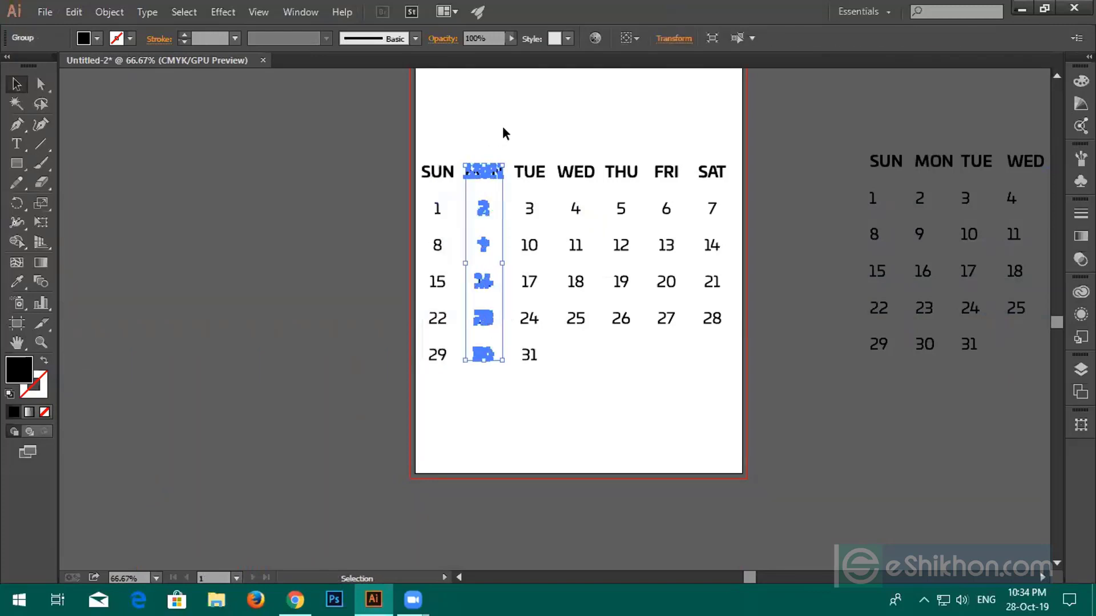
left_click_drag(511, 122, 543, 358)
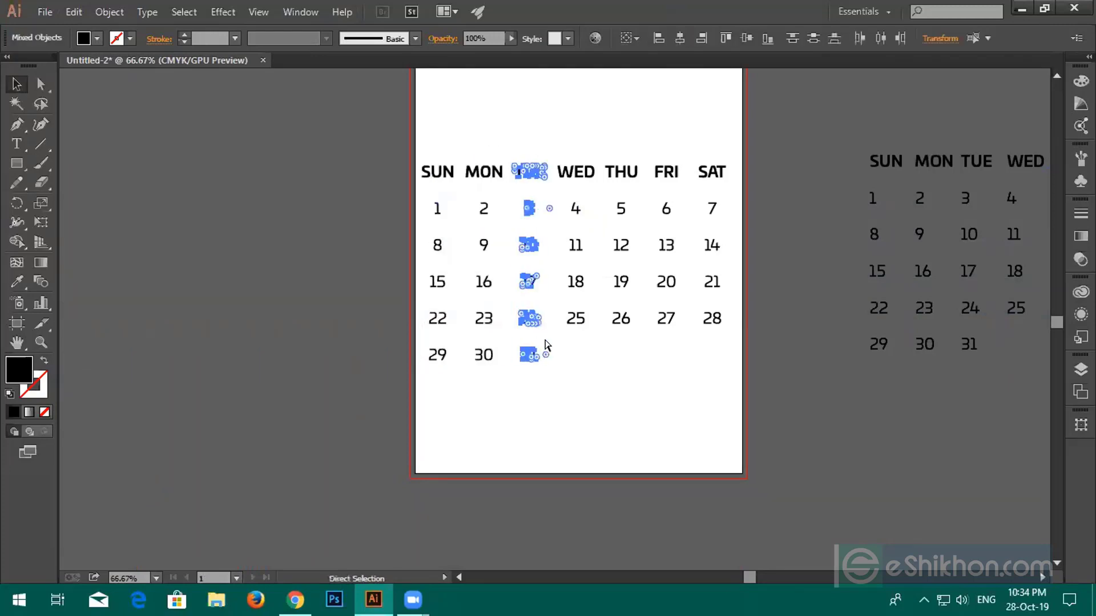
key("ctrl+g")
left_click_drag(570, 137, 597, 364)
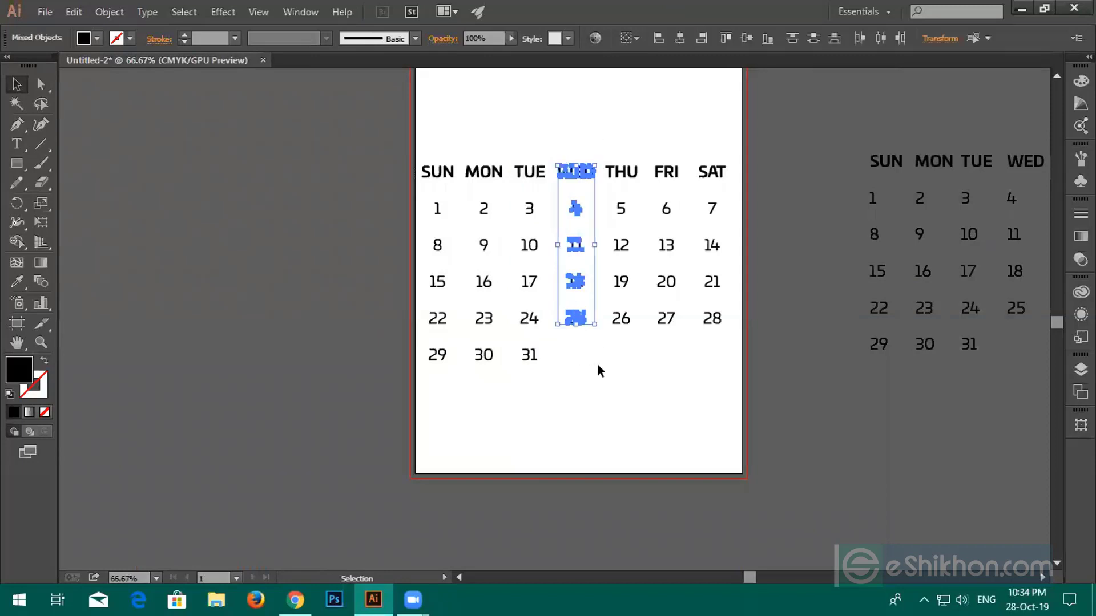
key("ctrl+g")
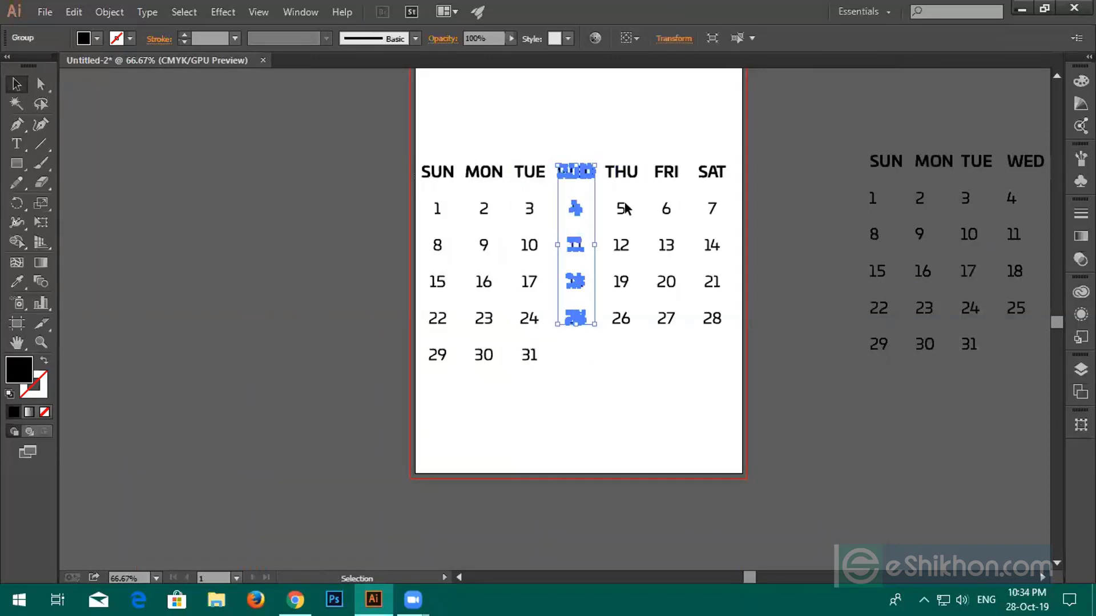
Group each of the THU, FRI and SAT columns, heading and dates together, into its own column object
left_click(623, 348)
left_click_drag(608, 146, 635, 372)
key("ctrl+g")
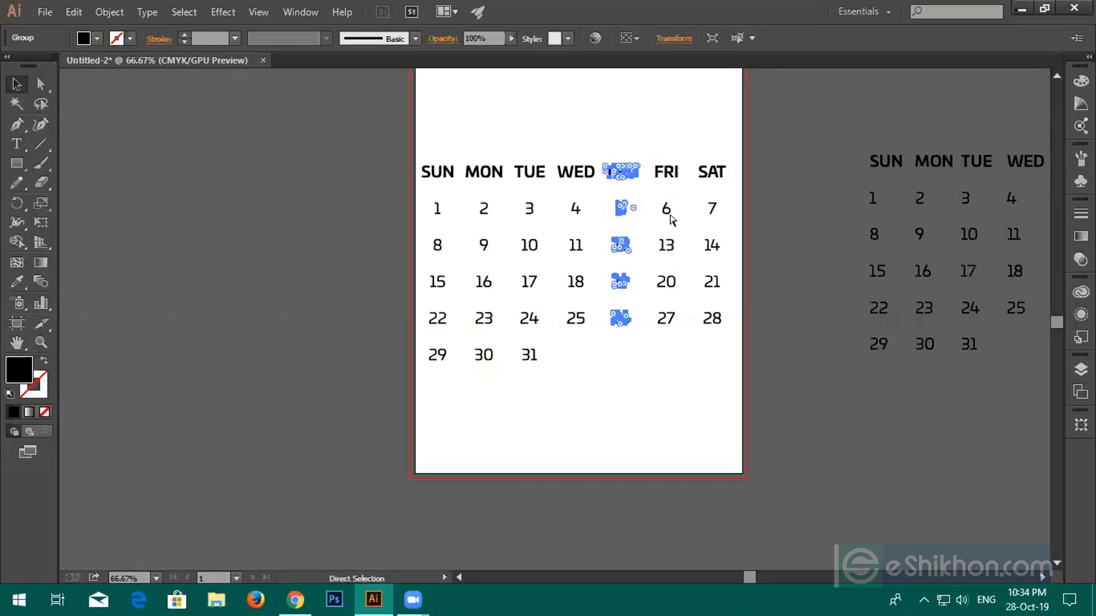
left_click_drag(646, 132, 688, 327)
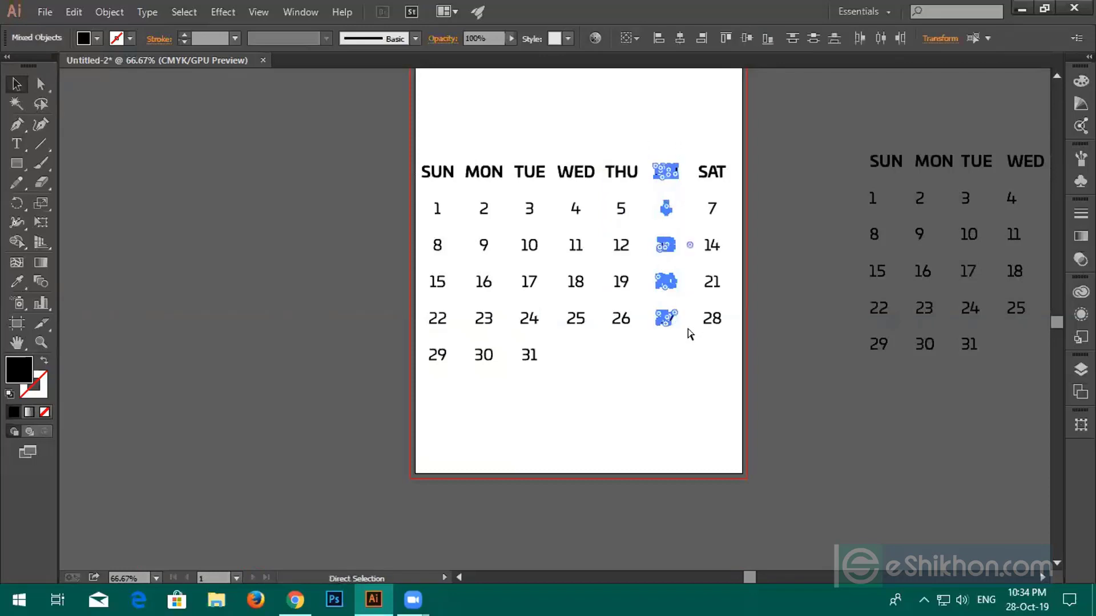
key("ctrl+g")
left_click_drag(707, 127, 745, 364)
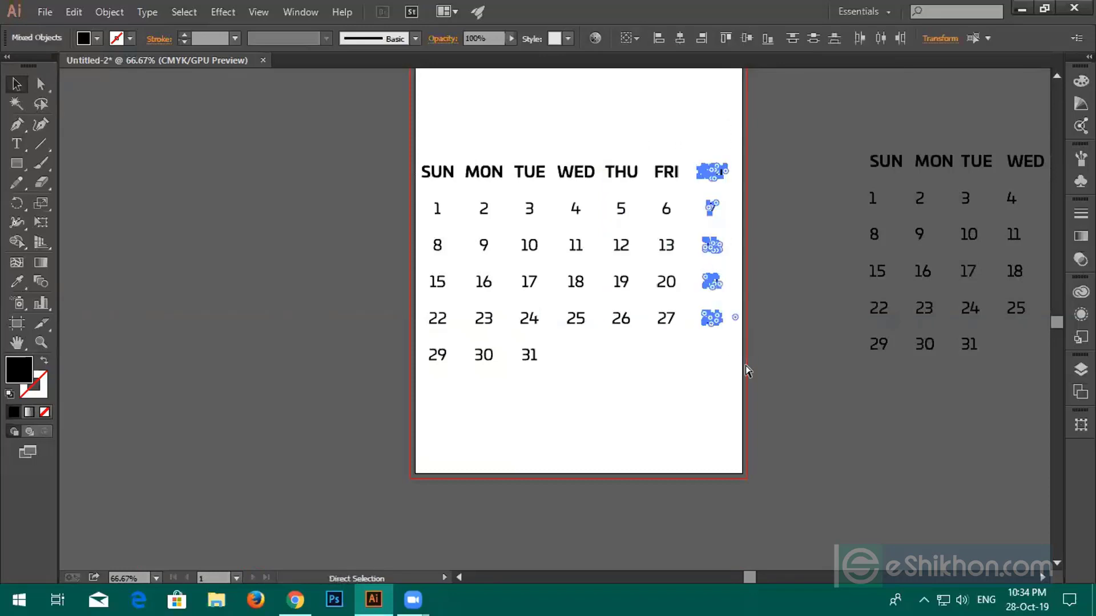
key("ctrl+g")
Distribute all seven weekday columns evenly by their horizontal centres
left_click_drag(419, 126, 734, 426)
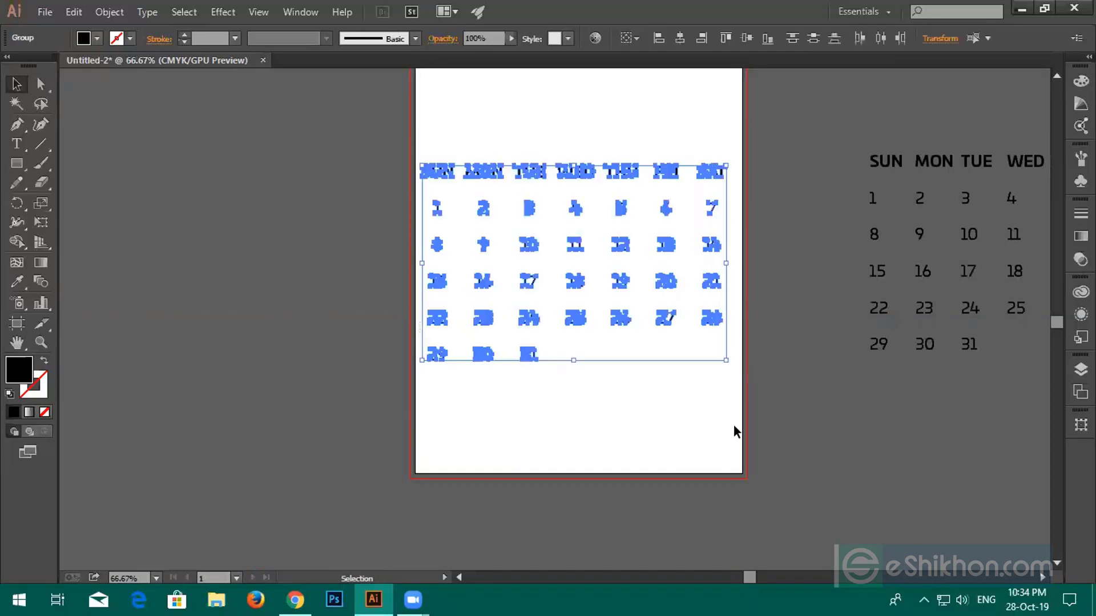
left_click(876, 44)
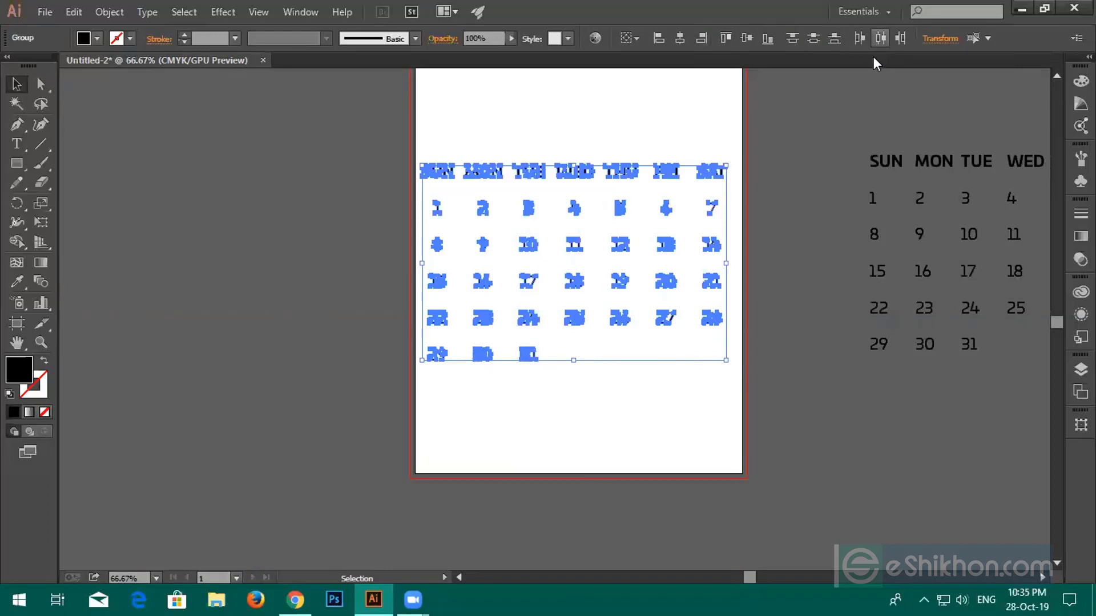
left_click(679, 289)
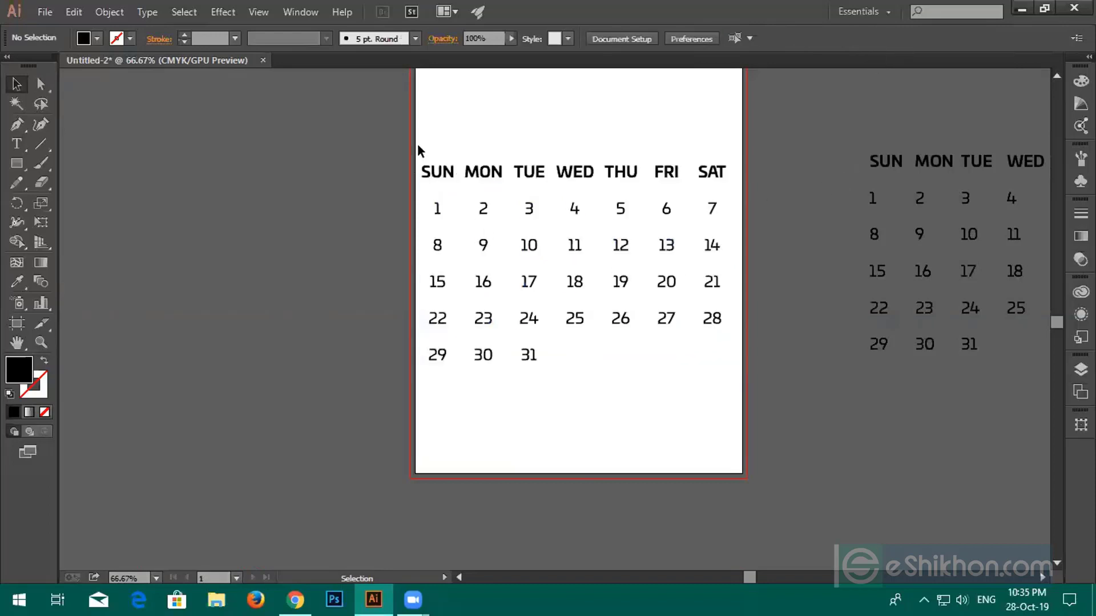
Group the whole calendar grid into one object, scale it down slightly and place it in the lower part of the artboard
left_click_drag(417, 150, 739, 402)
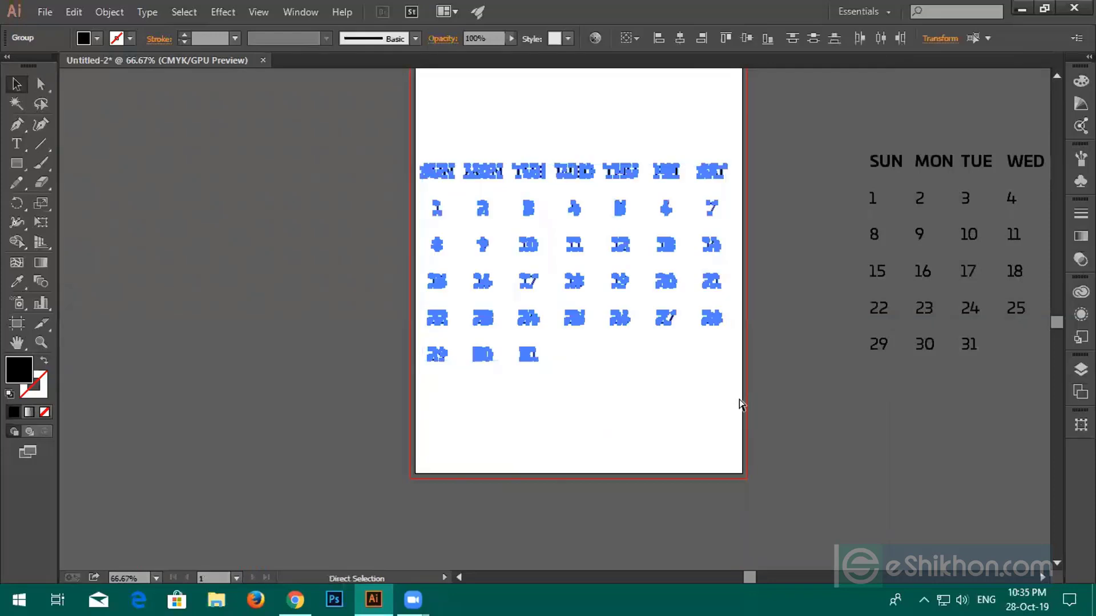
key("ctrl+g")
left_click_drag(726, 362, 722, 455)
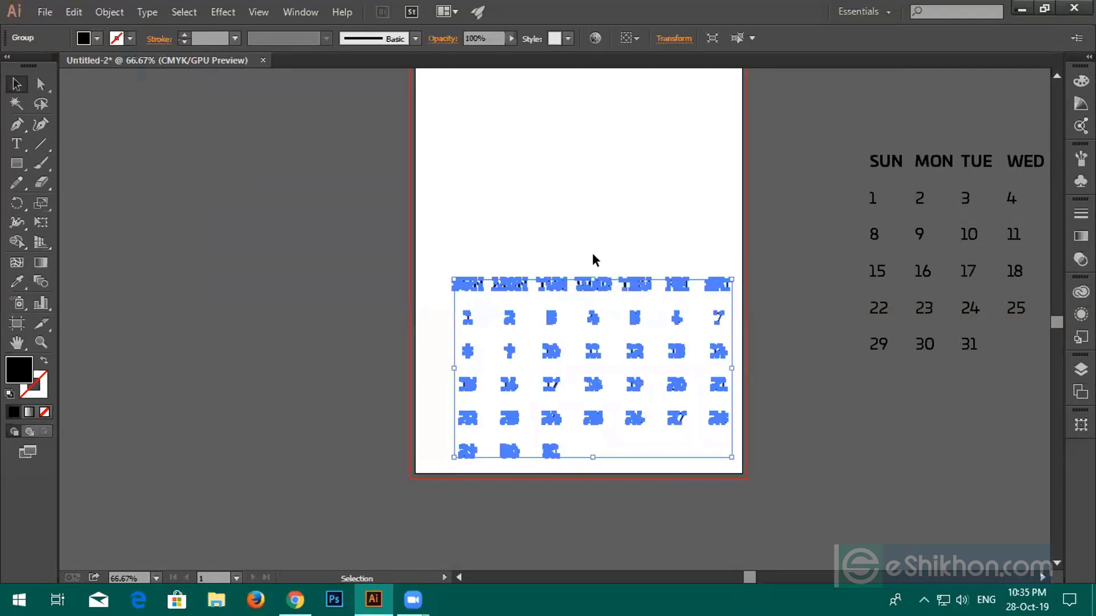
Align the calendar grid to the artboard's horizontal centre
scroll(595, 258, "up", 1)
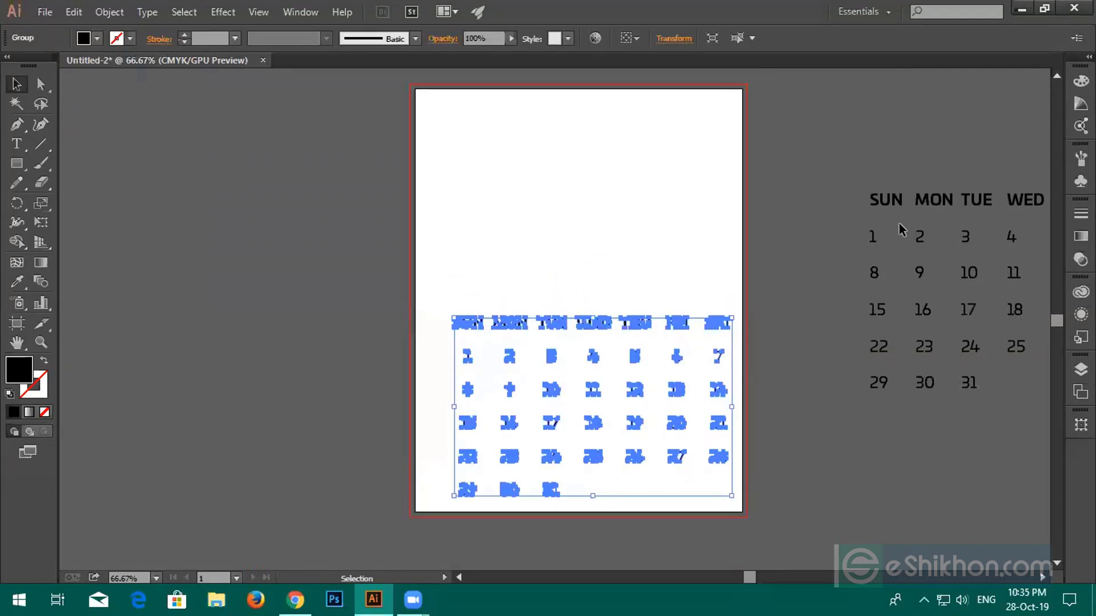
left_click(629, 39)
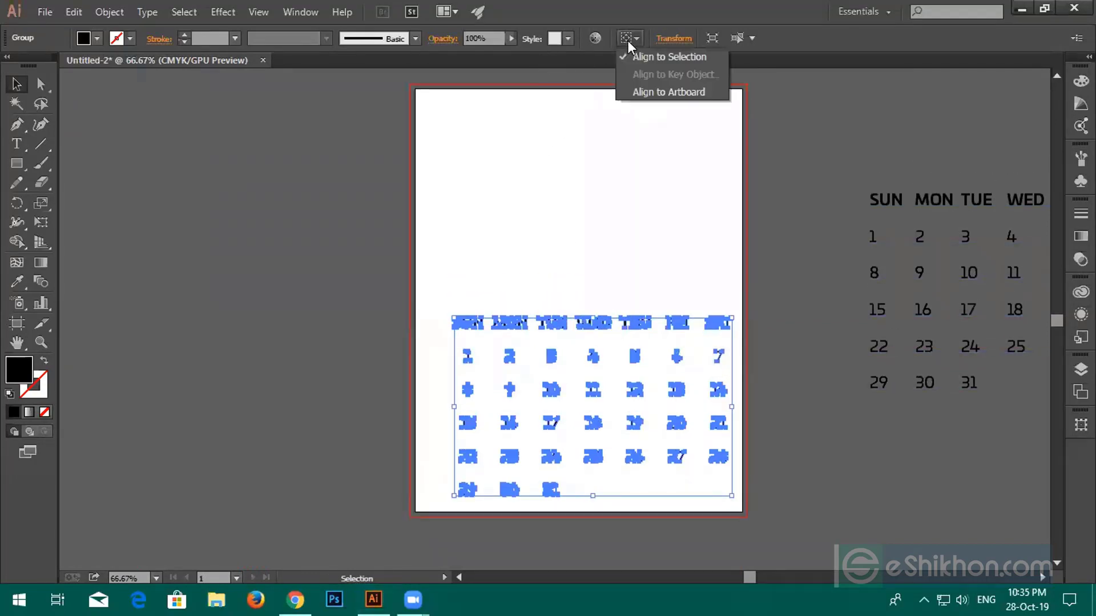
left_click(648, 93)
left_click(679, 38)
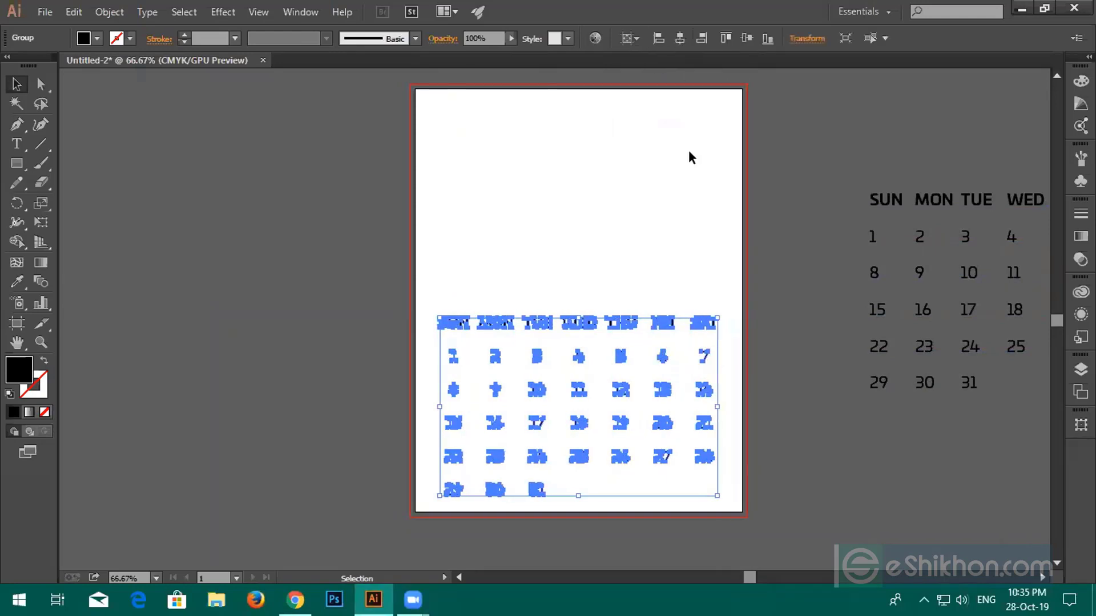
left_click(793, 376)
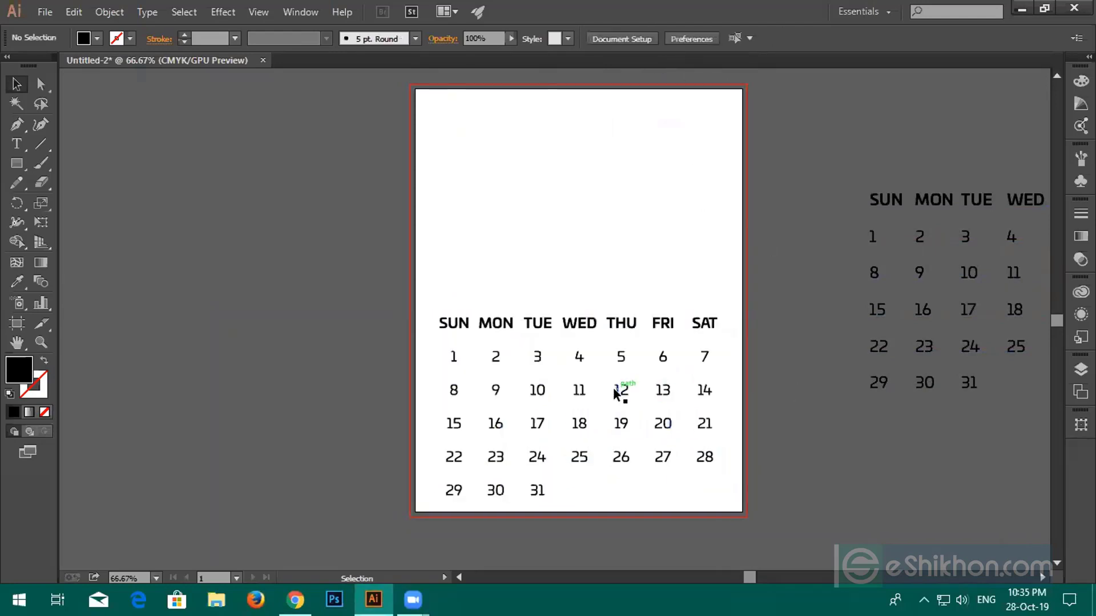
Activate the Type tool and display the Tabs ruler
scroll(618, 387, "down", 1)
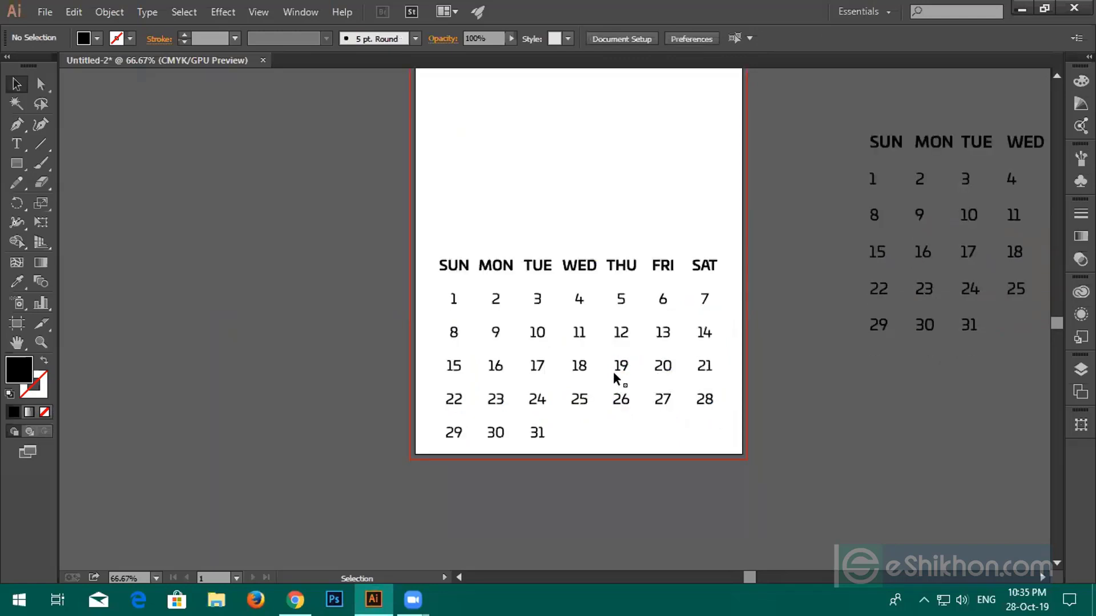
scroll(692, 368, "up", 1)
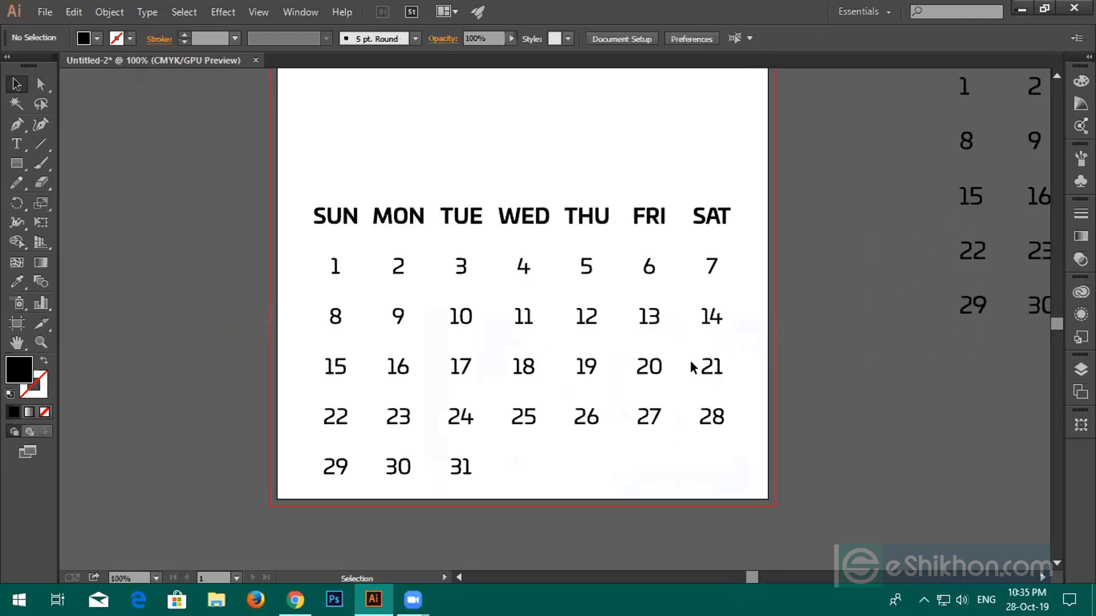
scroll(693, 368, "down", 2)
left_click_drag(533, 178, 683, 179)
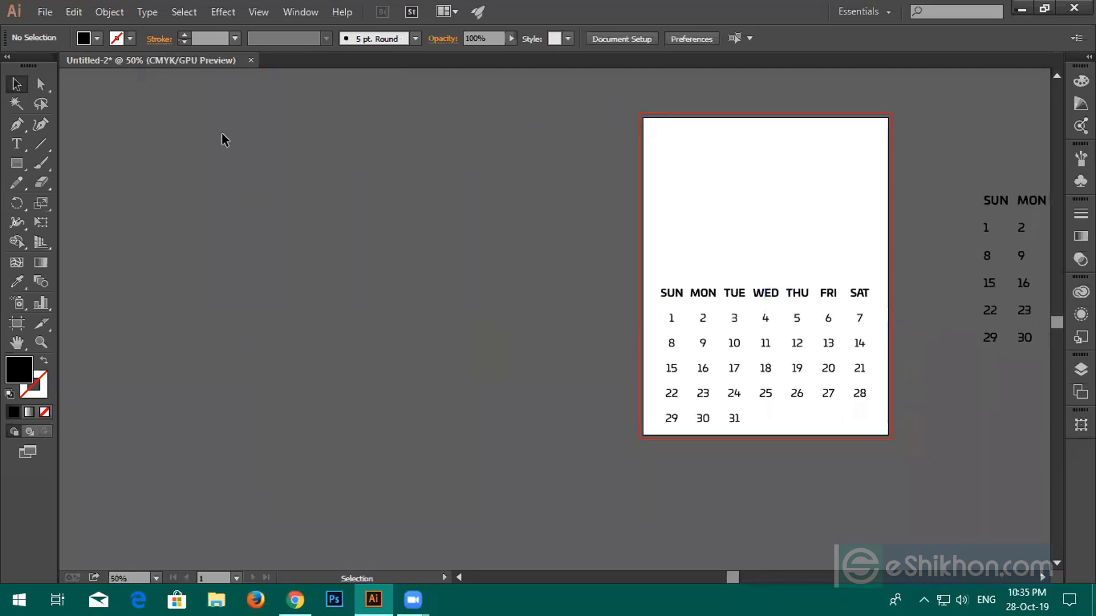
left_click(17, 144)
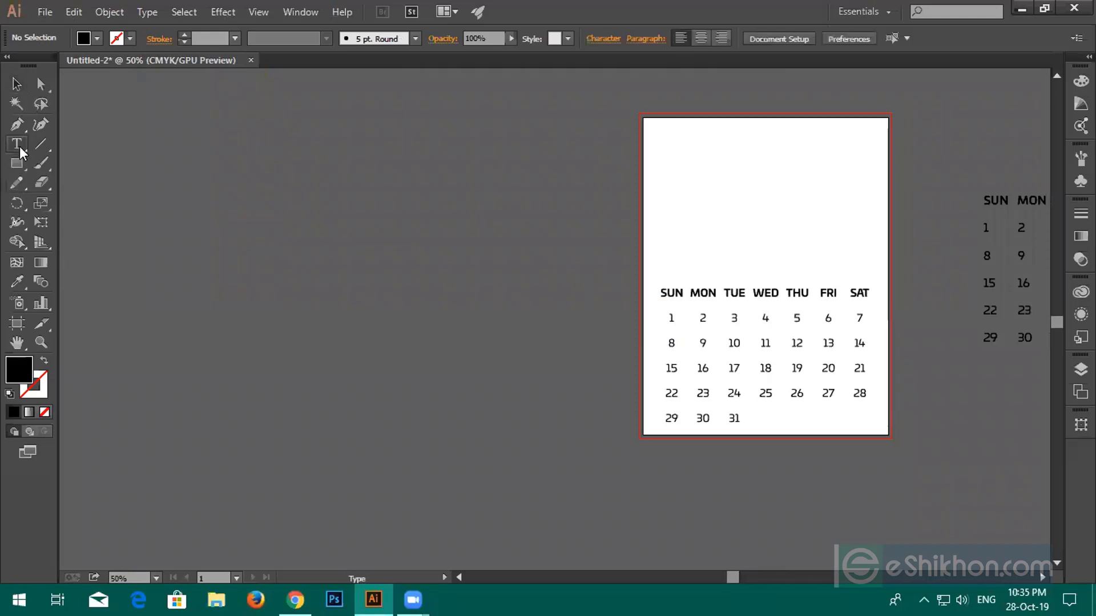
left_click(291, 16)
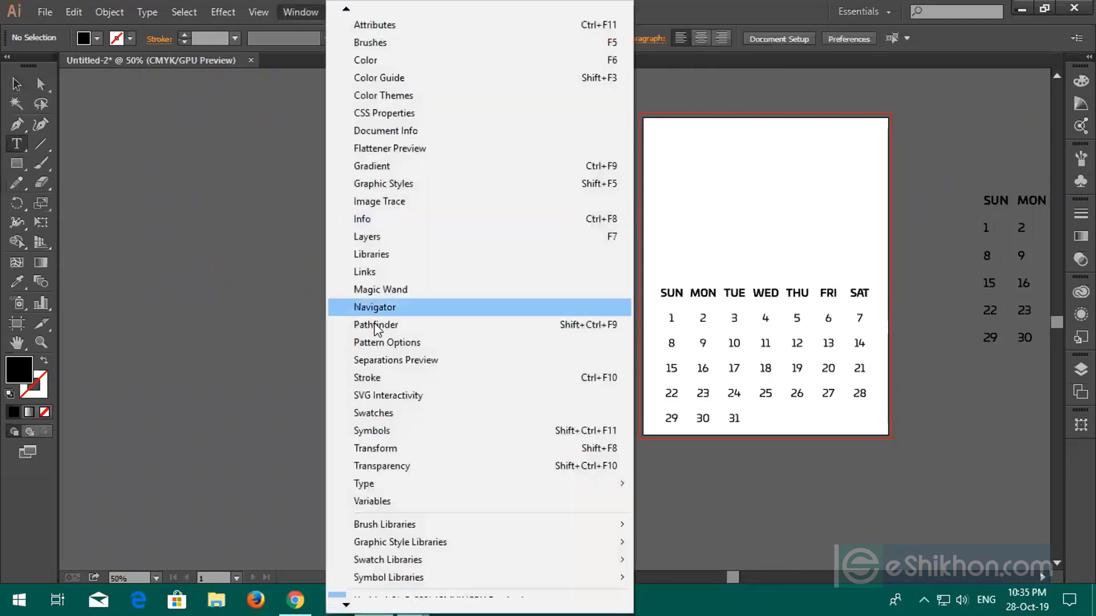
mouse_move(385, 484)
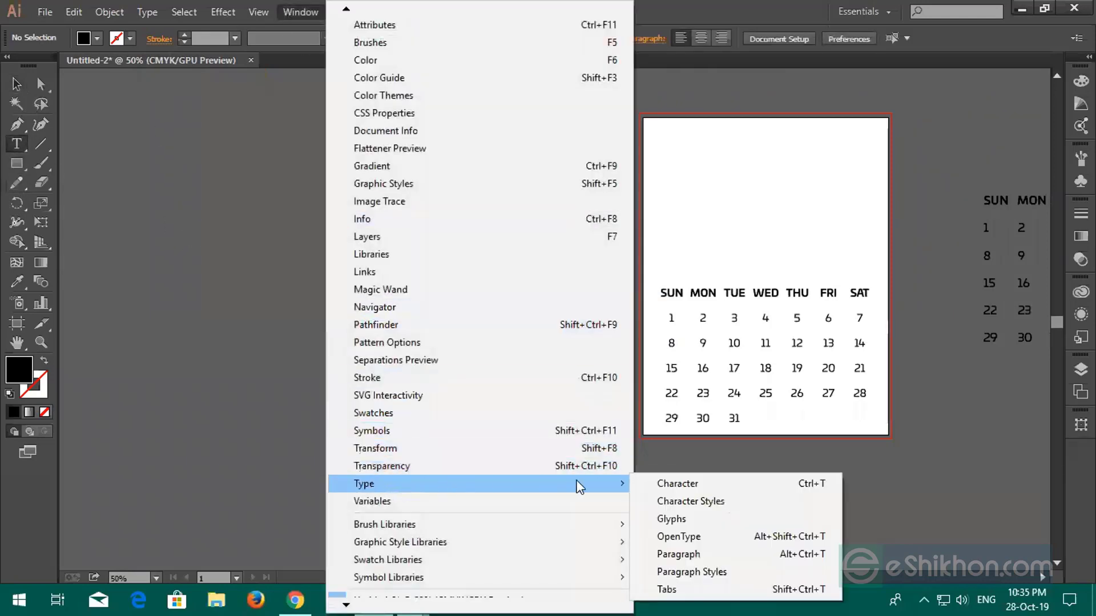
left_click(668, 590)
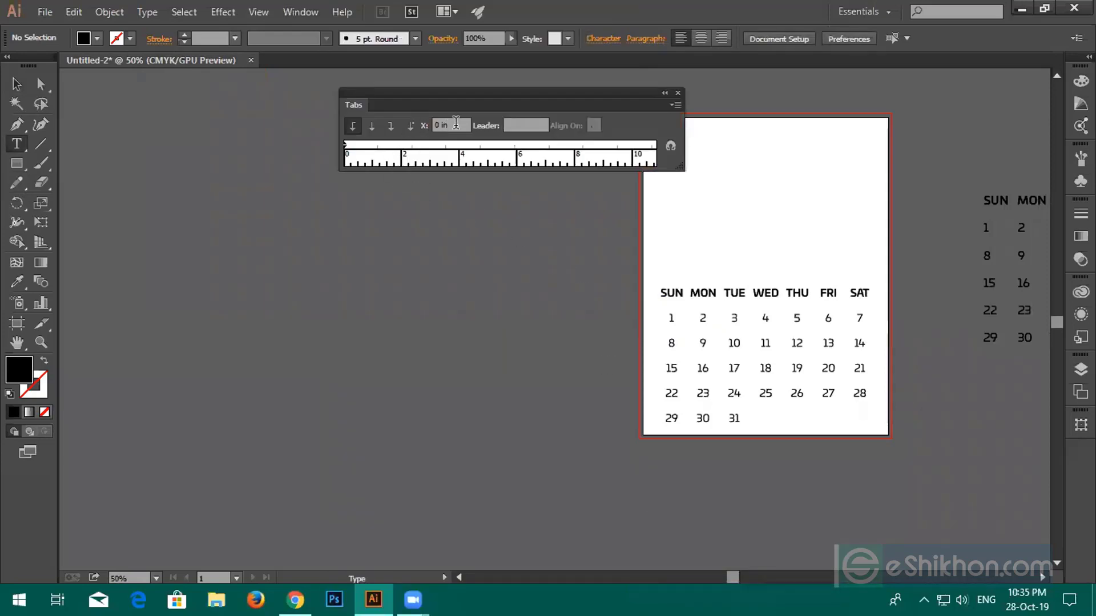
Try a left-justified tab stop at 1 in and repeat it along the ruler with no text selected
left_click(450, 124)
type("1")
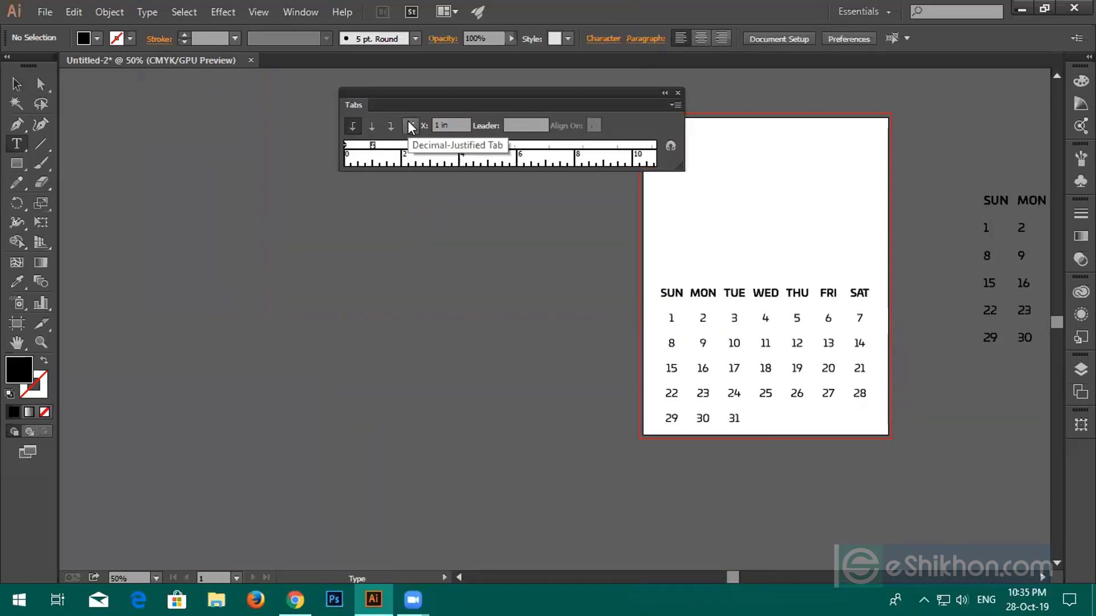
key("Return")
left_click(676, 103)
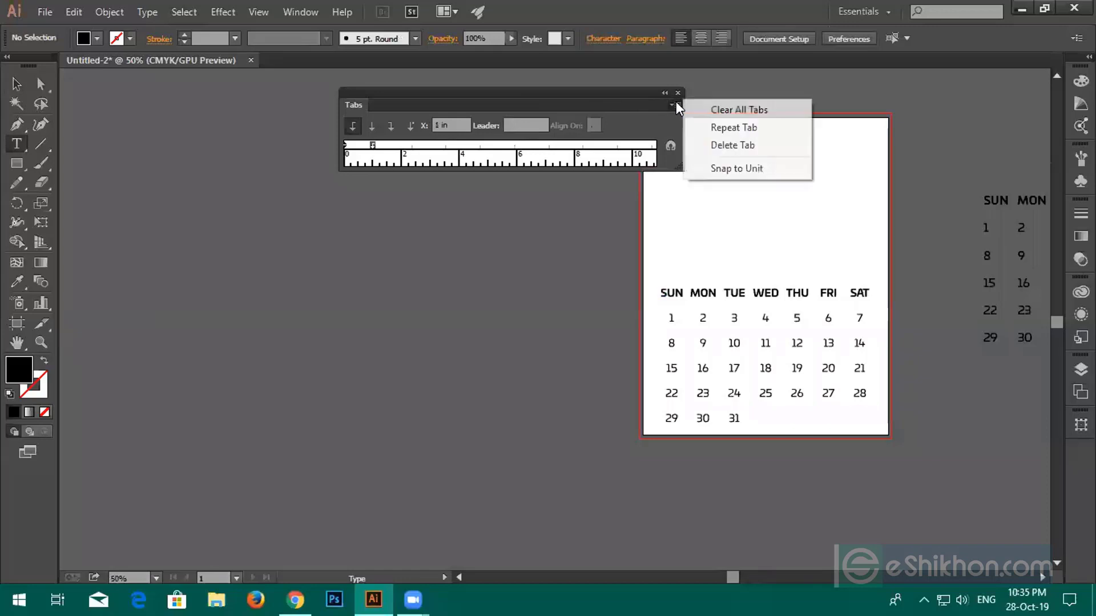
left_click(710, 128)
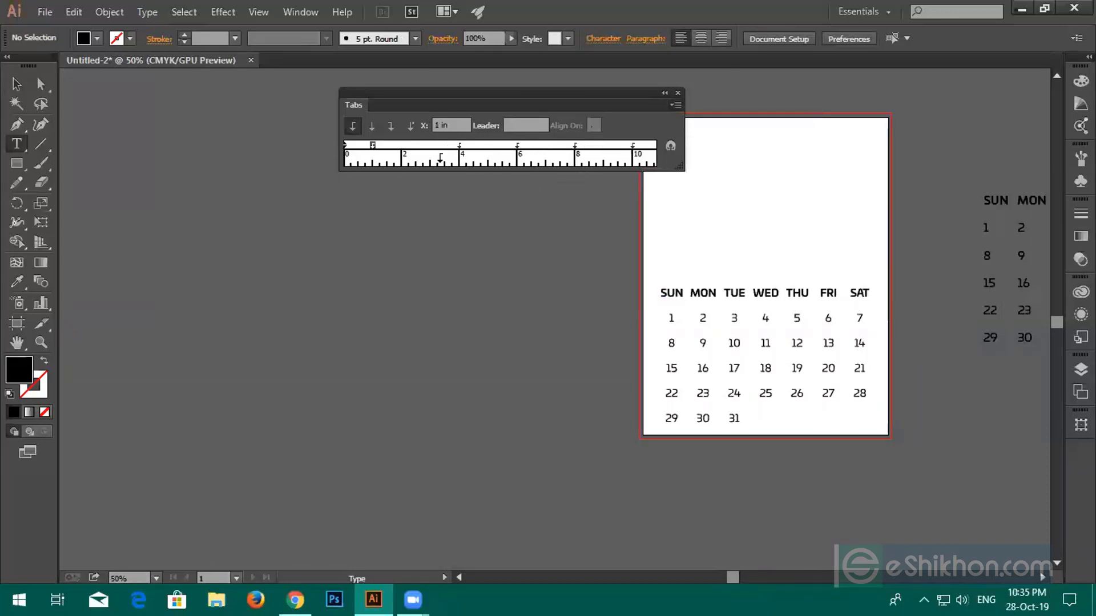
Delete the 1 in tab stop and clear all remaining stops from the tab ruler
left_click(675, 104)
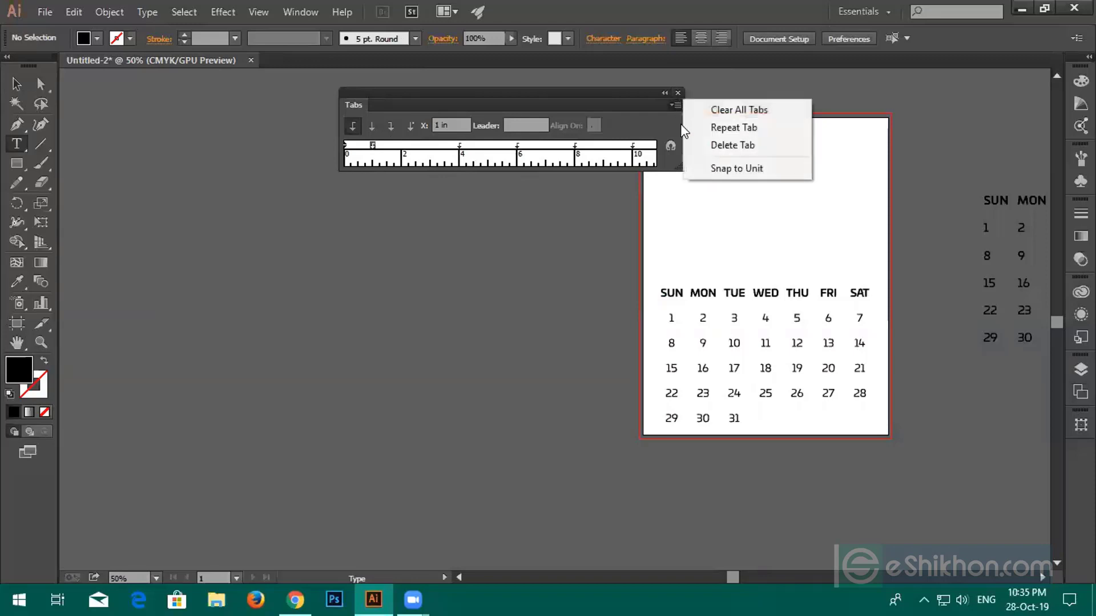
left_click(717, 145)
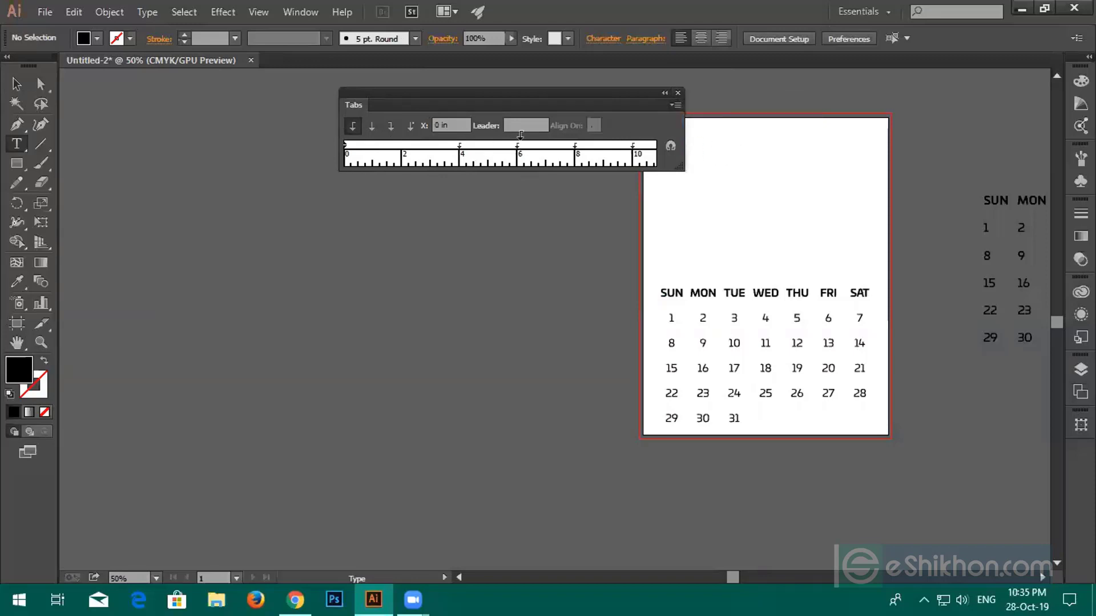
left_click(676, 105)
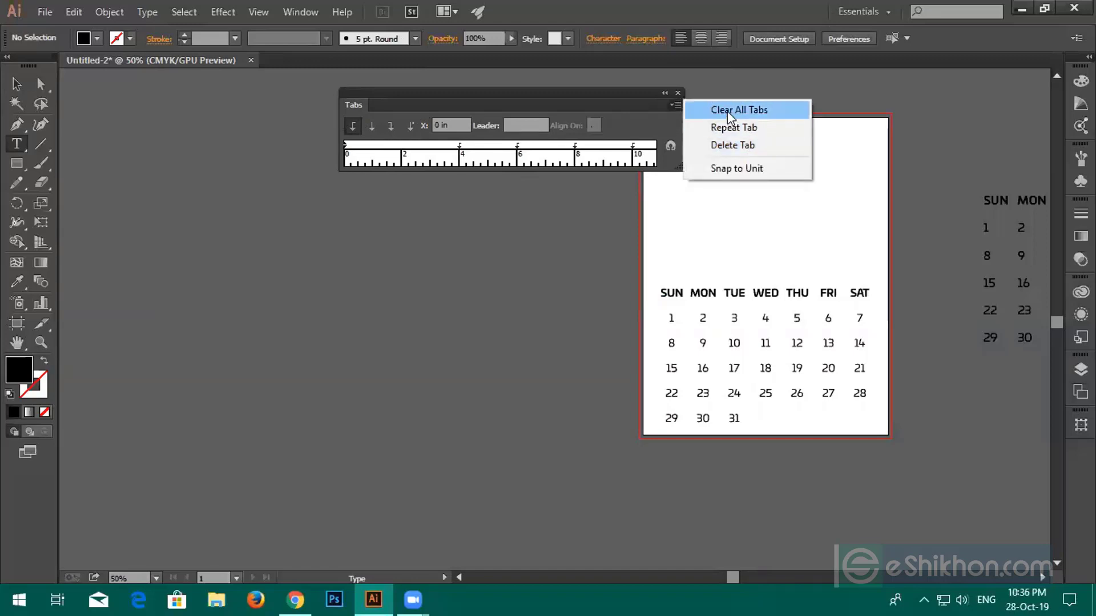
left_click(728, 147)
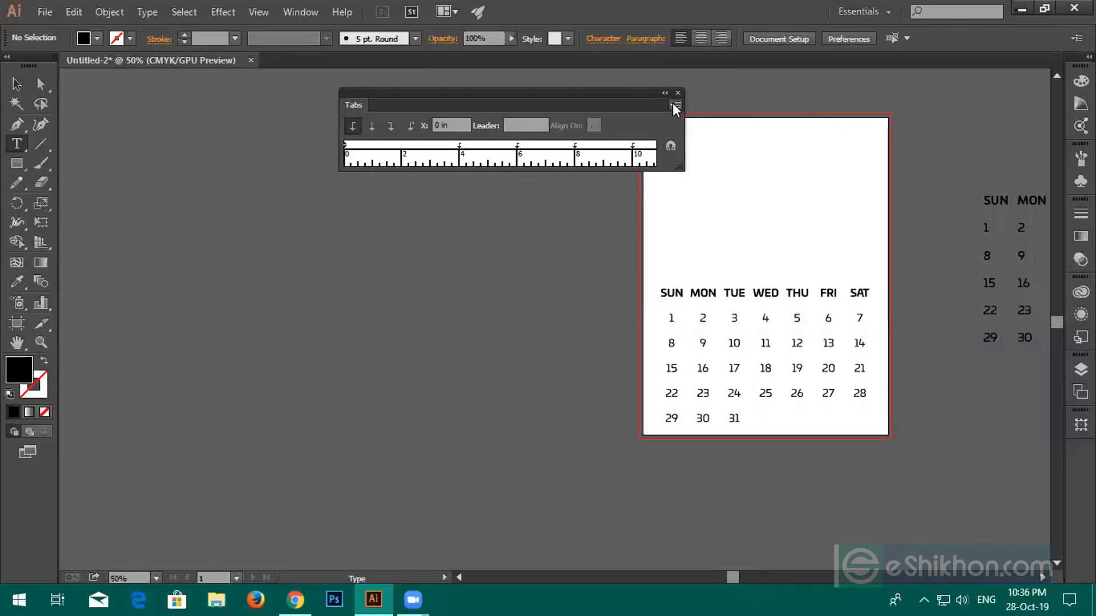
left_click(673, 103)
left_click(703, 109)
Start a text line in the artboard's upper part with a 1 in tab stop repeated, and enter the tab-separated headings SUN to SAT
key("ctrl+1")
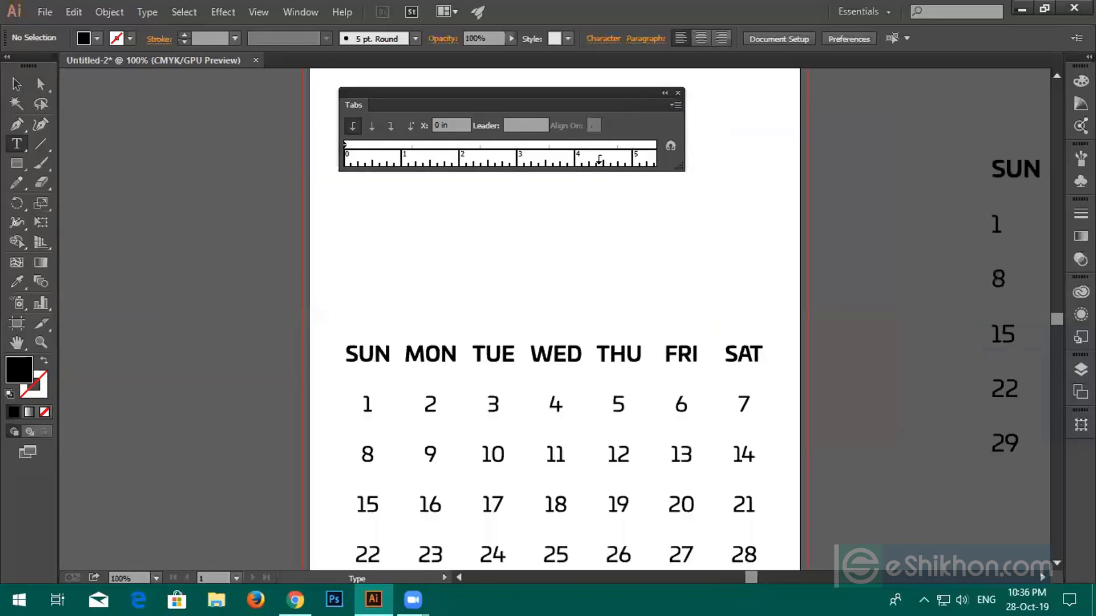
scroll(522, 192, "up", 3)
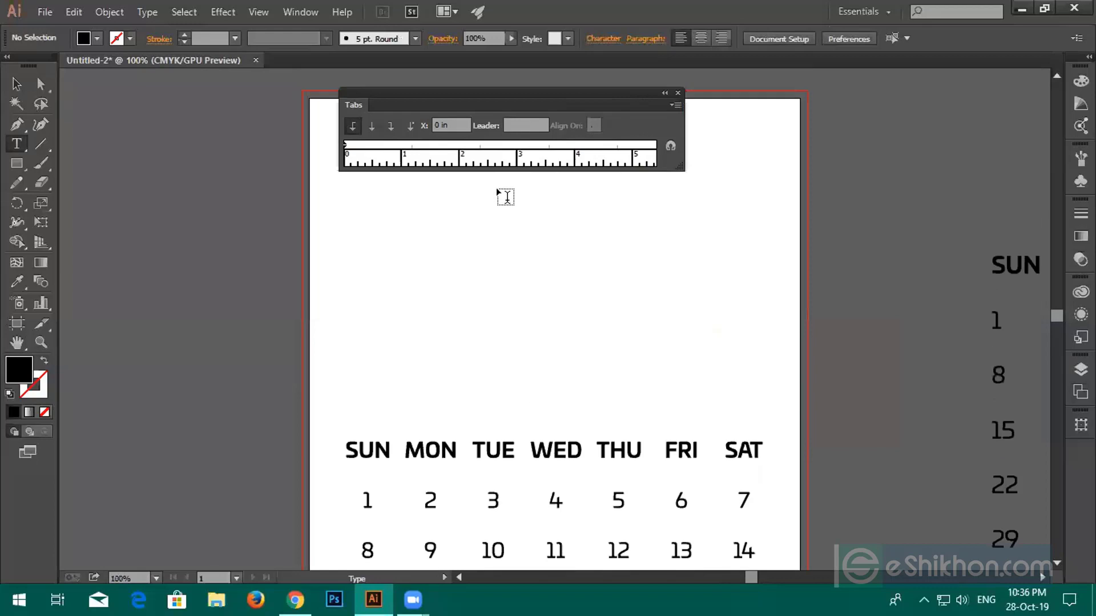
left_click(352, 236)
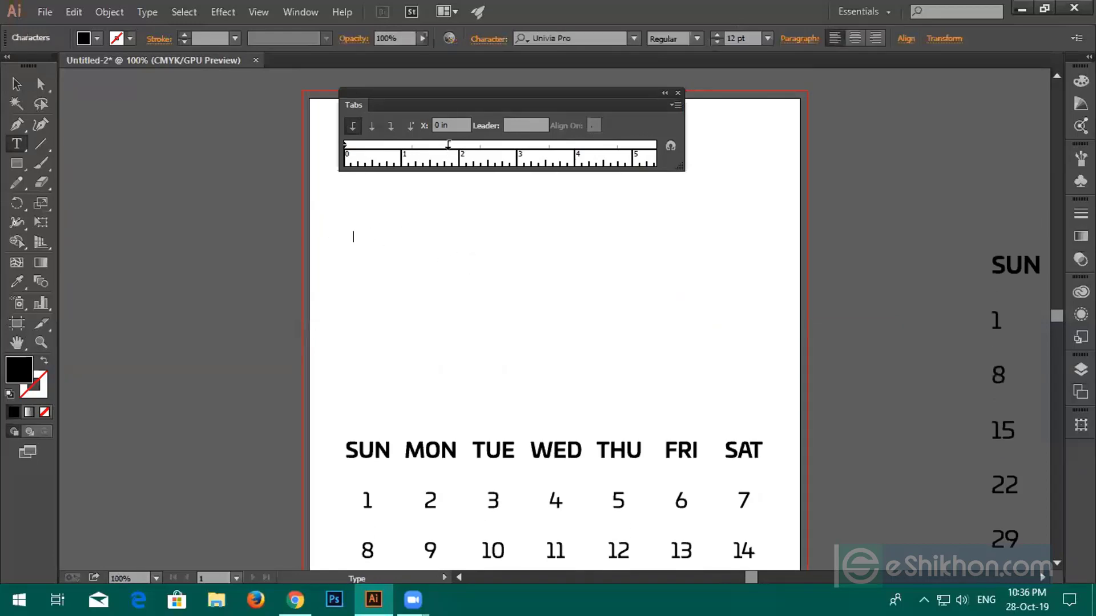
left_click(451, 125)
type("1")
key("Return")
left_click(675, 107)
left_click(699, 125)
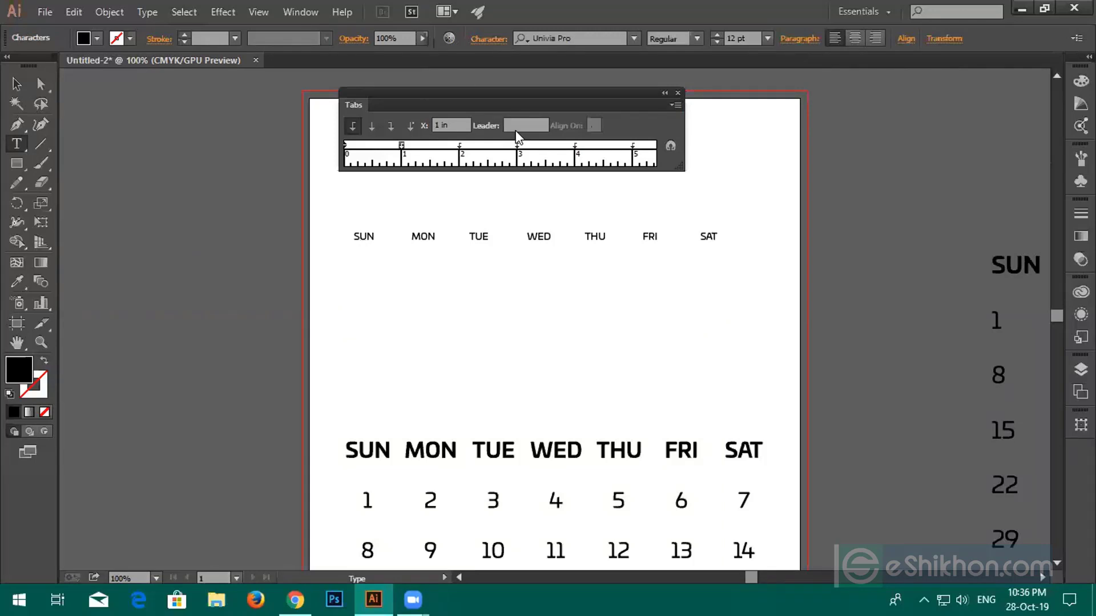
Copy the SUN to SAT heading text and paste it one tab after SAT on the same line
left_click_drag(722, 236, 337, 228)
key("ctrl+c")
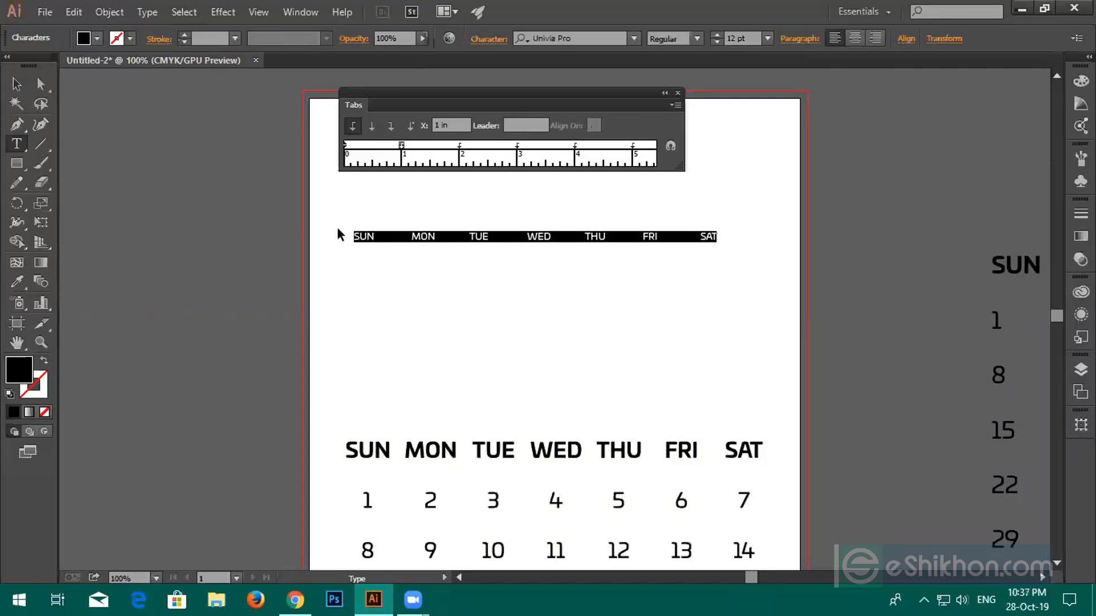
left_click(751, 239)
key("ctrl+v")
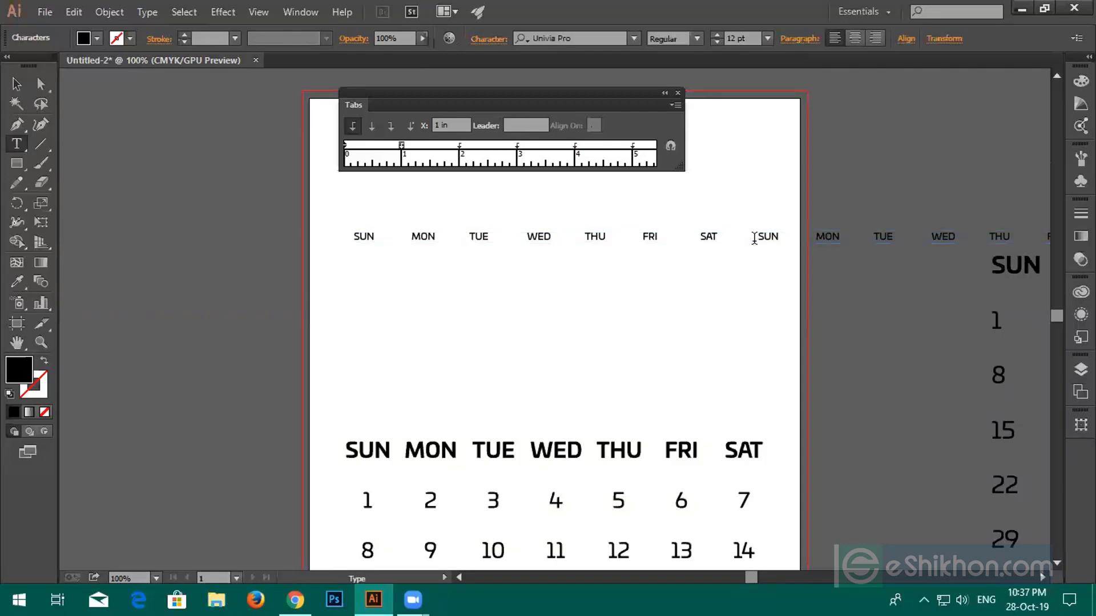
Move the doubled weekday text line sideways so that it extends past both side edges of the artboard
left_click(17, 84)
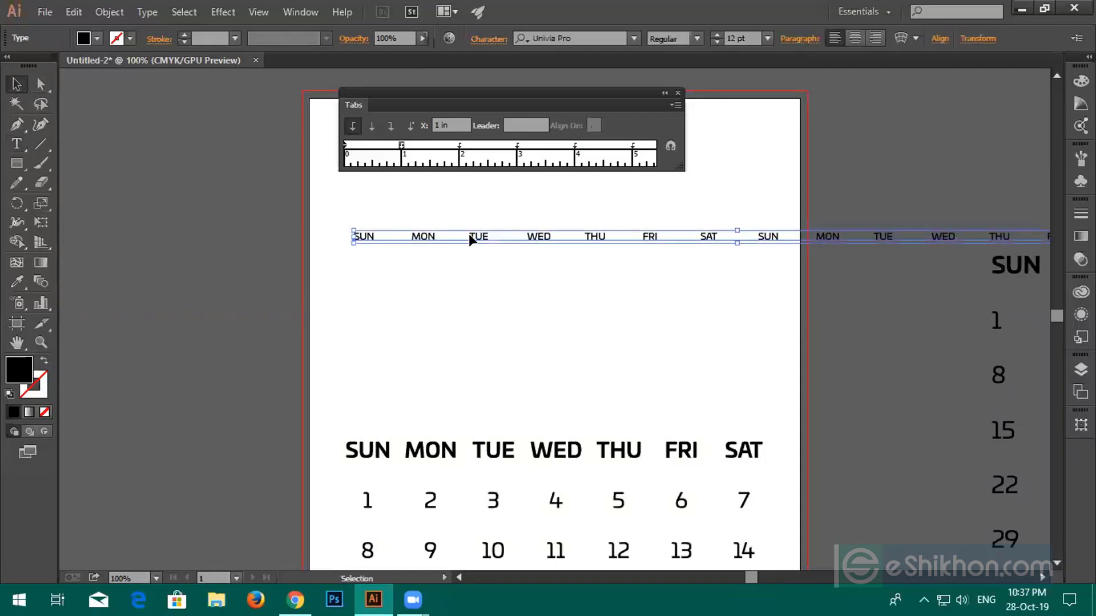
left_click_drag(489, 243, 335, 201)
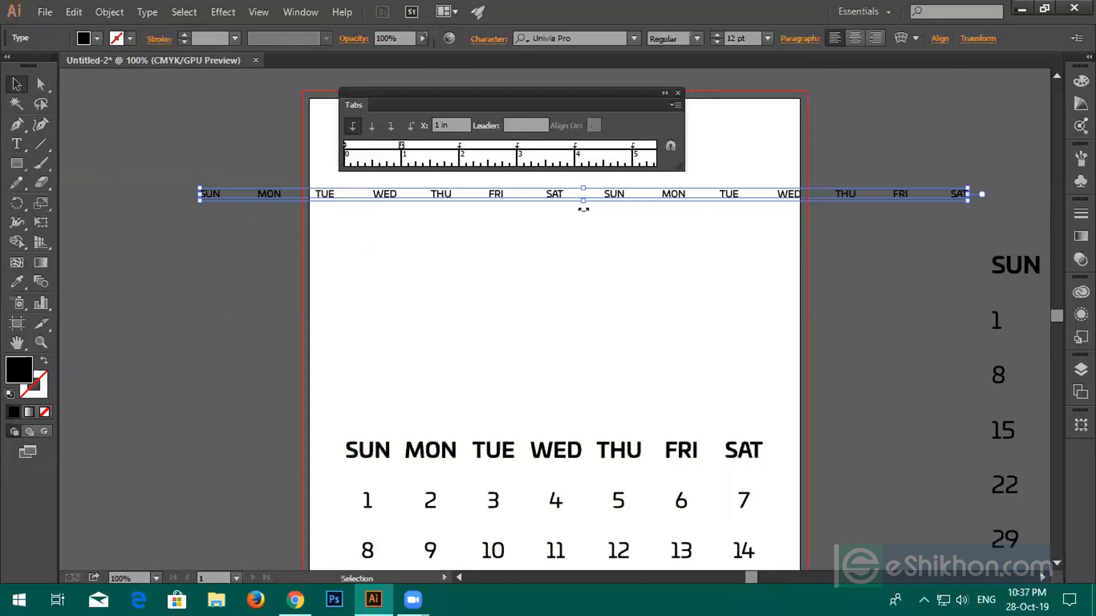
left_click_drag(609, 196, 559, 236)
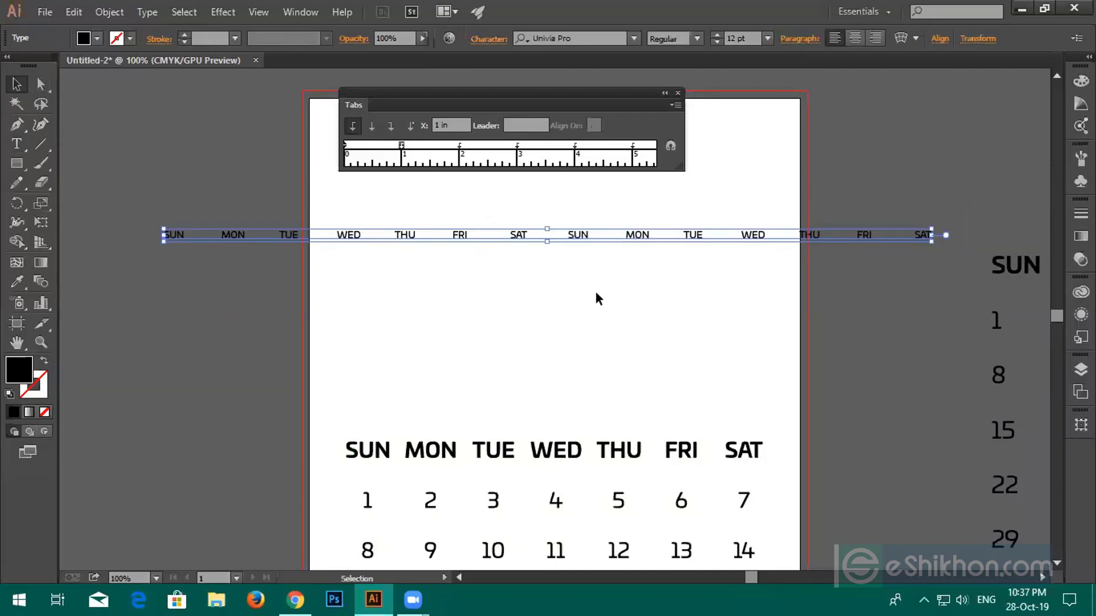
Delete the doubled weekday text line from the artboard's upper part
left_click(617, 284)
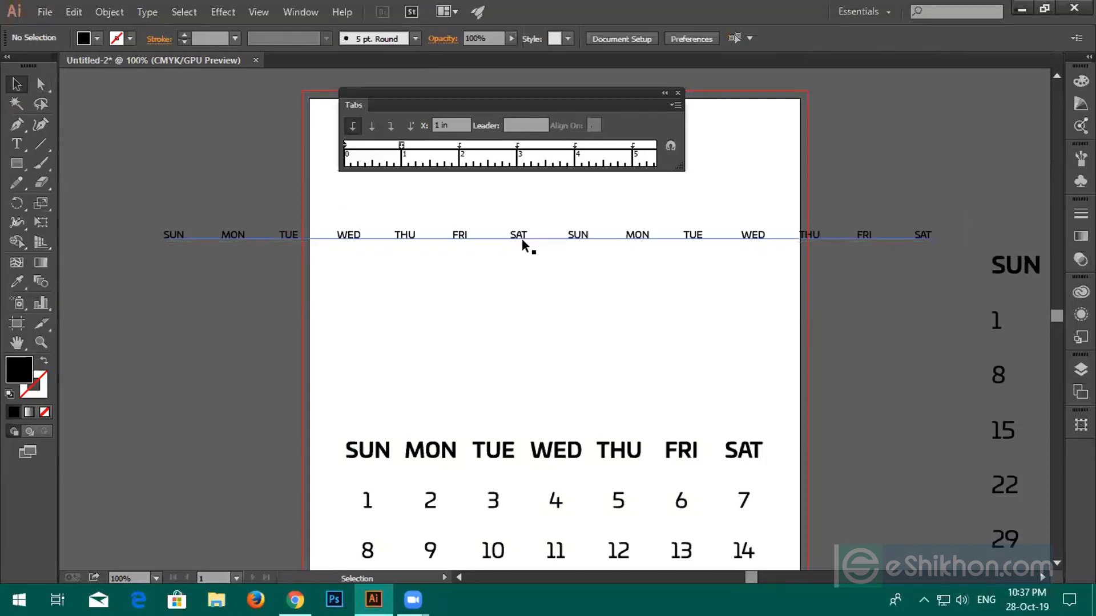
left_click(522, 240)
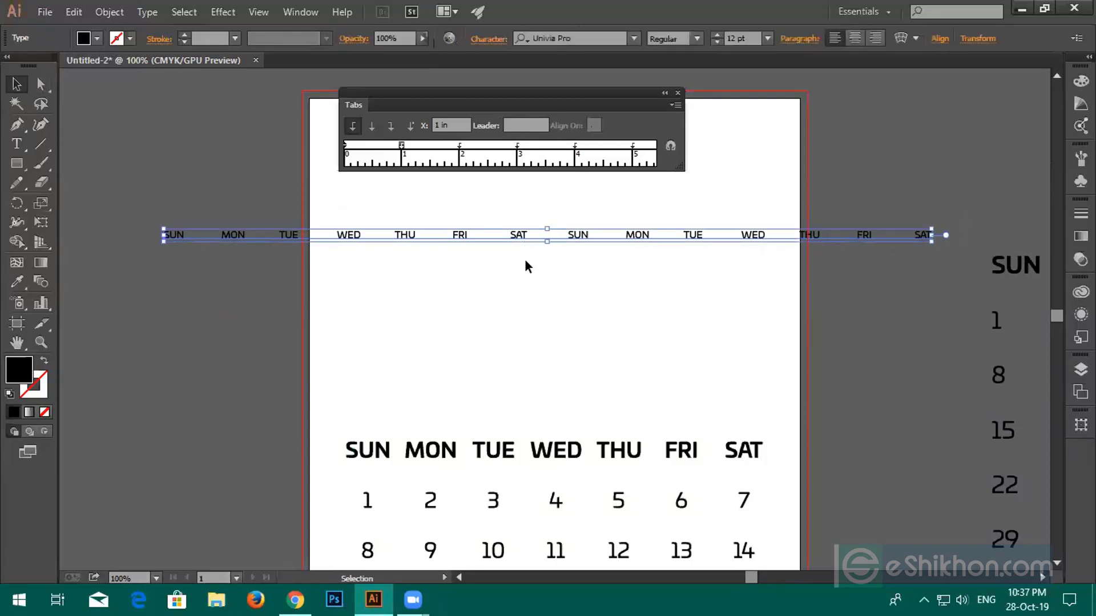
scroll(525, 259, "up", 2)
key("Delete")
scroll(556, 485, "down", 5)
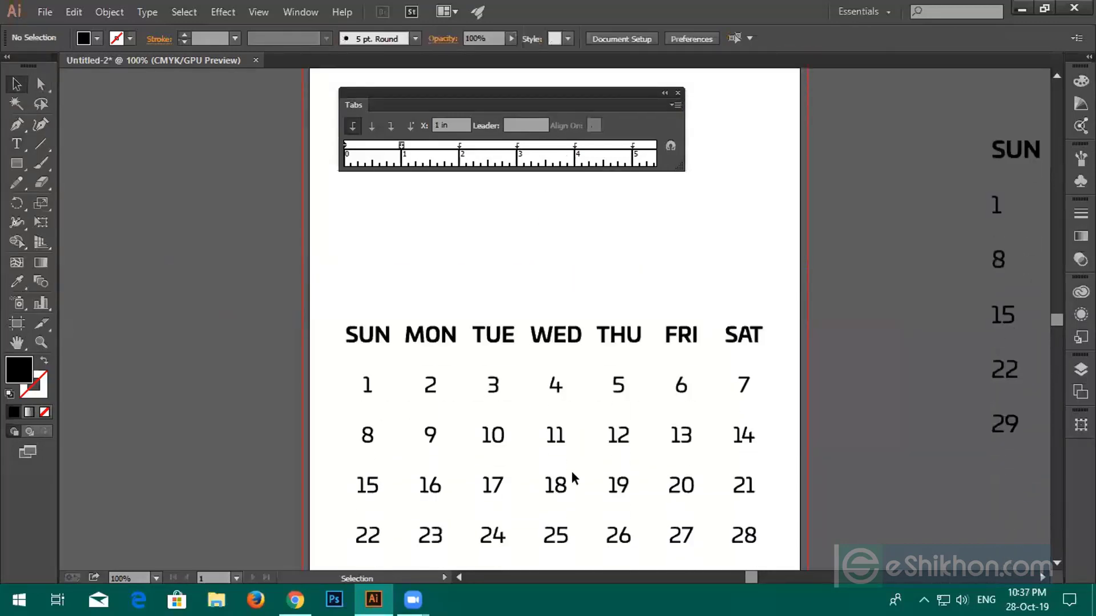
Ungroup the calendar grid of weekday headings and dates on the artboard
scroll(568, 498, "down", 1)
left_click_drag(569, 498, 411, 325)
left_click_drag(470, 211, 558, 393)
right_click(450, 306)
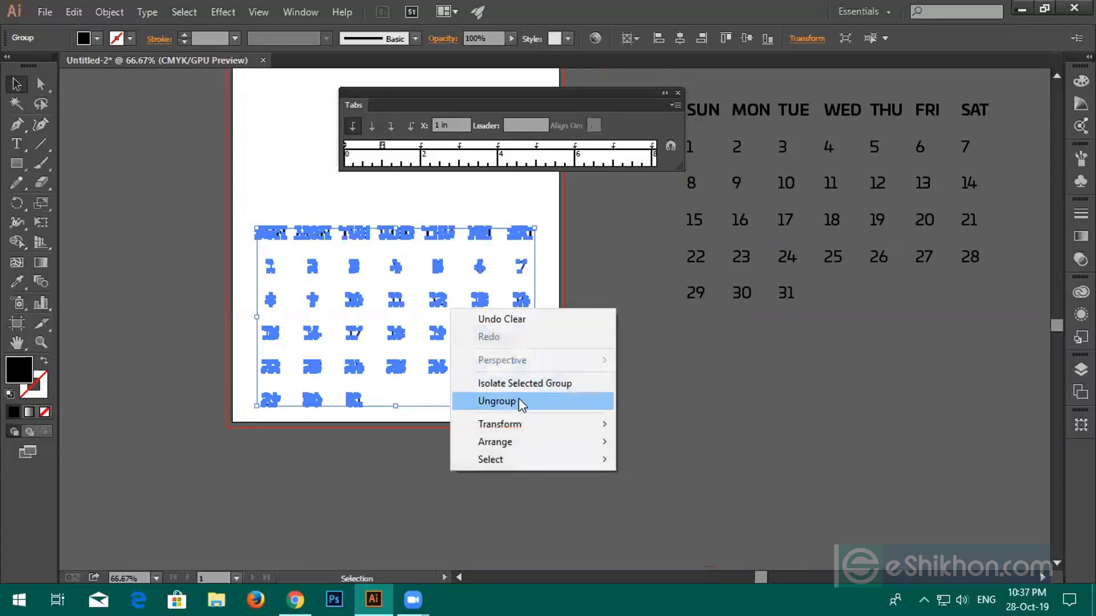
left_click(521, 400)
left_click(521, 251)
Fill the FRI and SAT columns, headings and dates, with the dark red swatch
left_click_drag(478, 220, 551, 360)
left_click(97, 38)
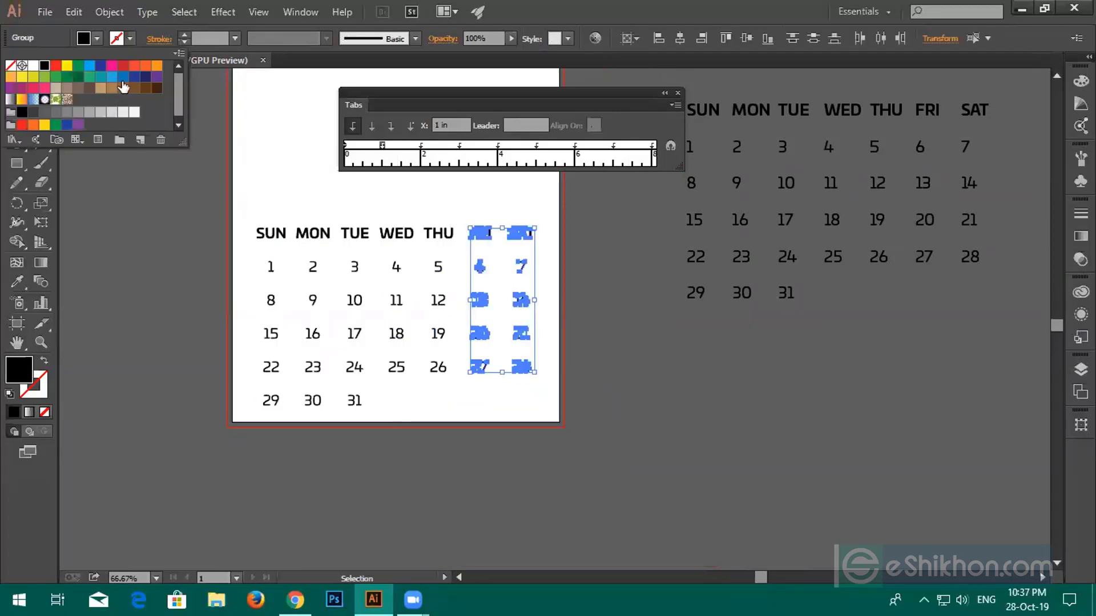
left_click(55, 65)
left_click(387, 288)
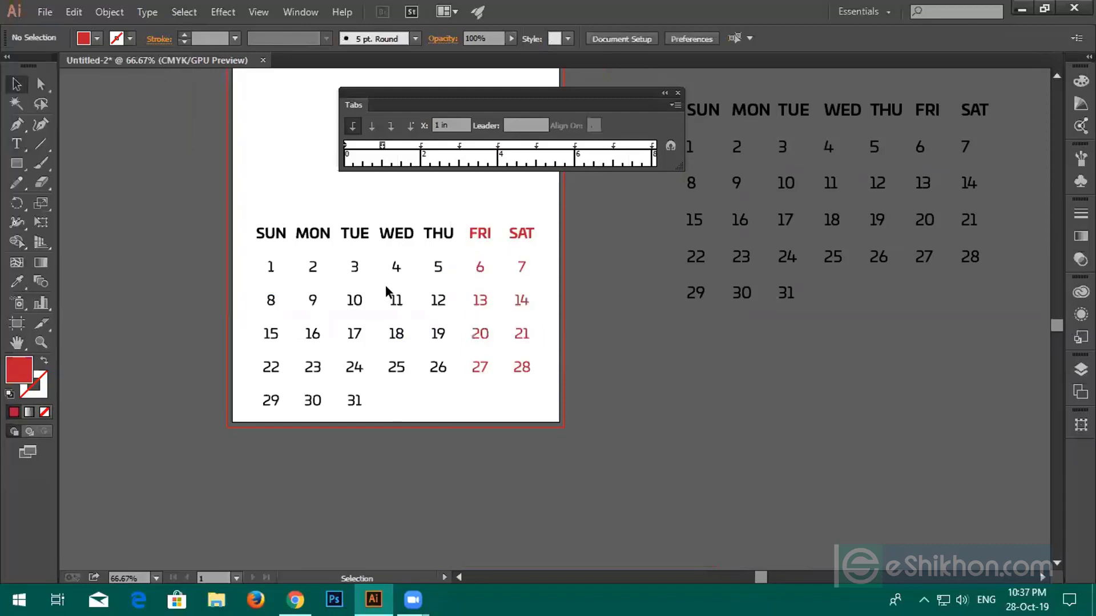
Fill only the date 24 in the artboard's calendar grid with the bright red swatch from the colour group
left_click_drag(392, 398, 418, 398)
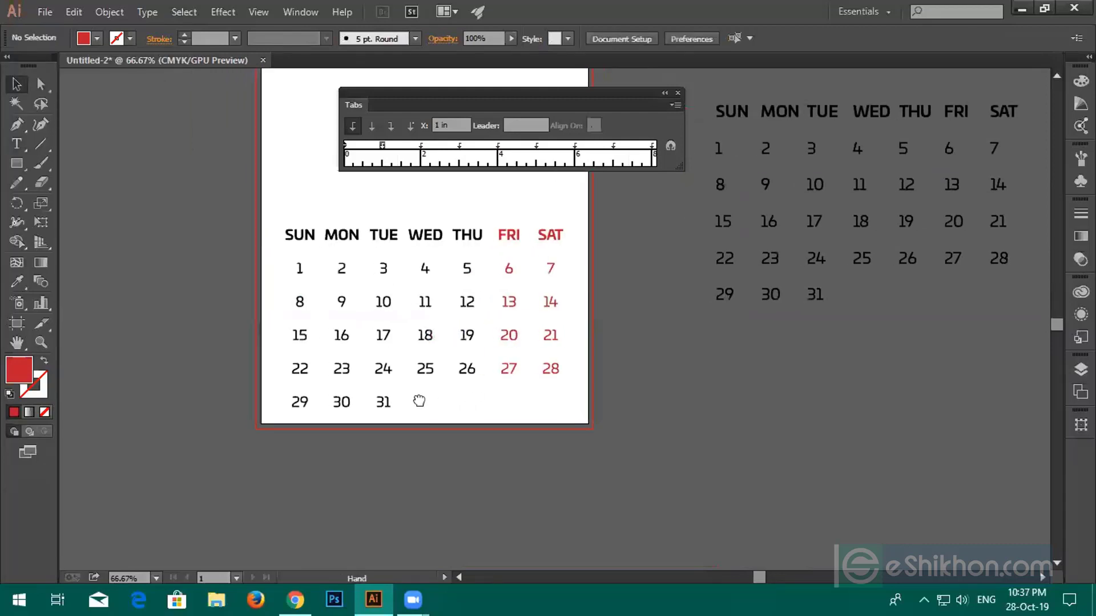
left_click(41, 84)
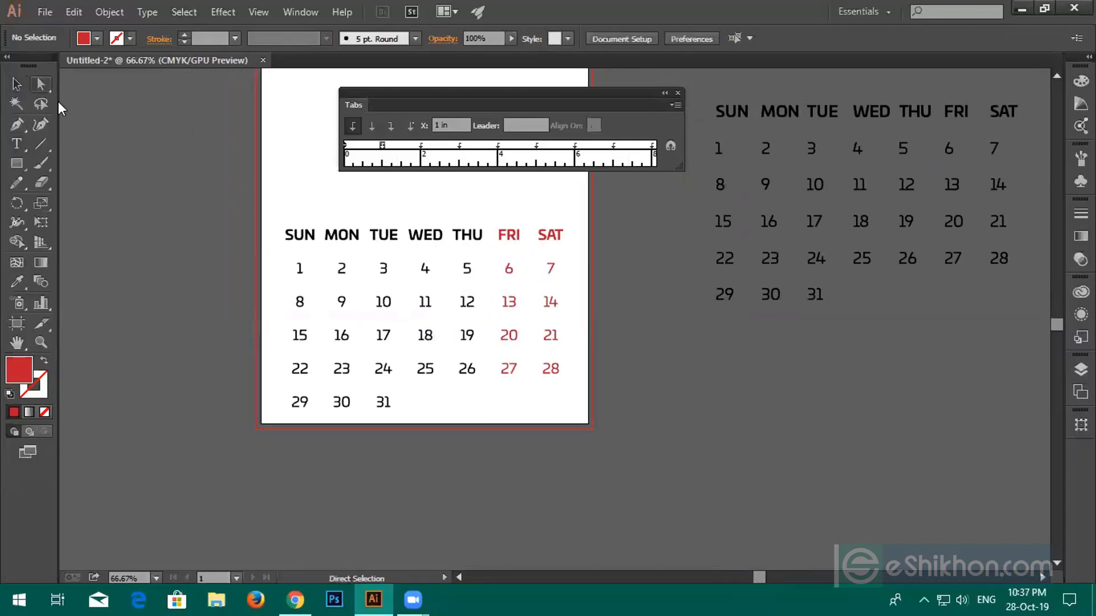
left_click_drag(391, 374, 423, 438)
scroll(375, 405, "up", 2)
left_click(96, 39)
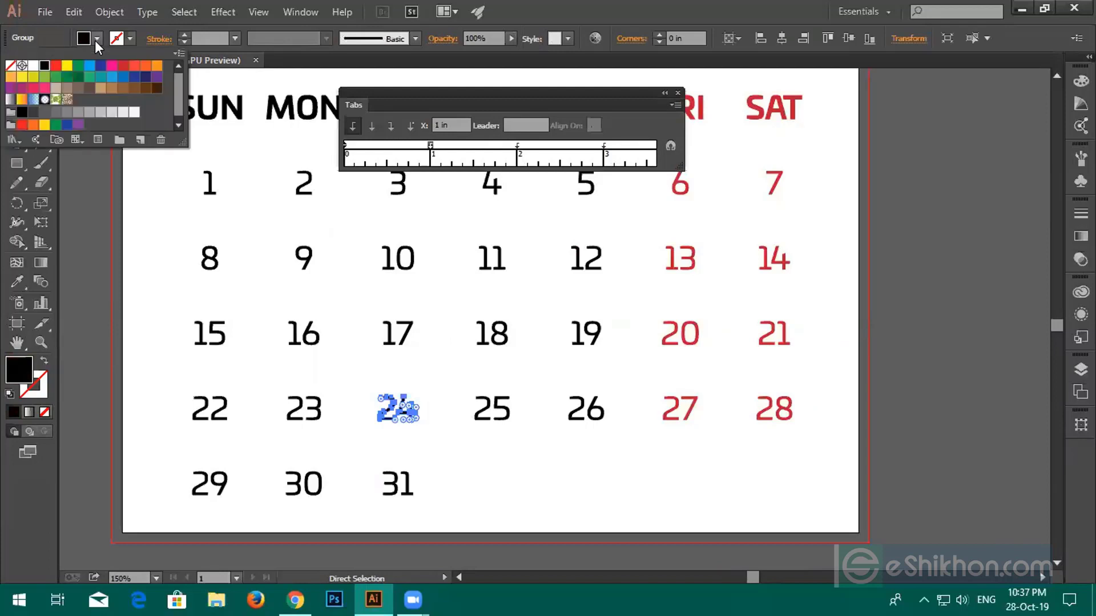
left_click(121, 66)
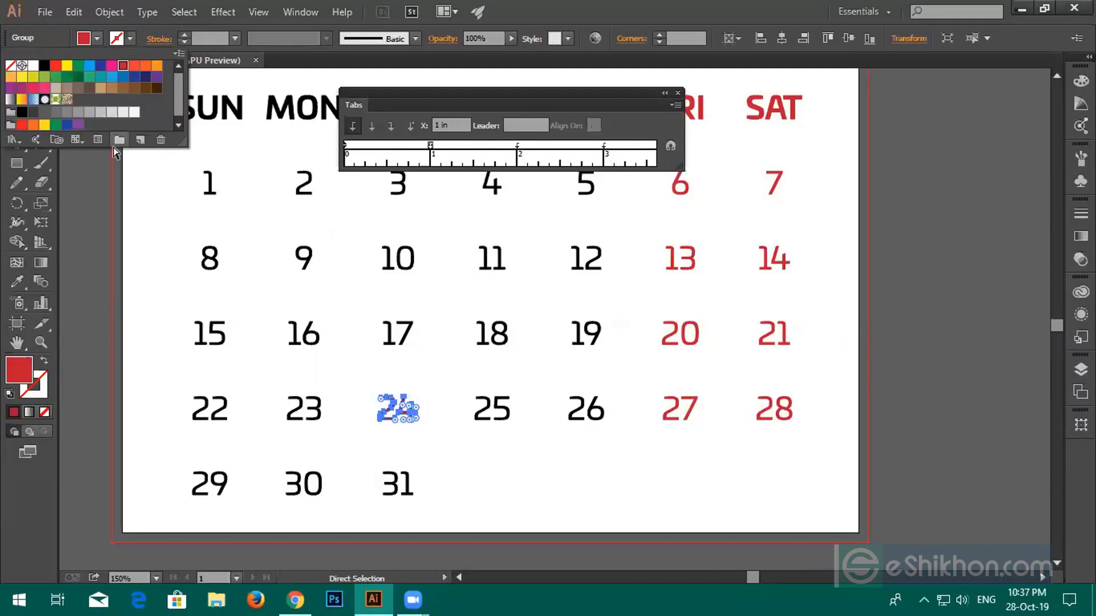
left_click(22, 125)
left_click(96, 246)
left_click(99, 247)
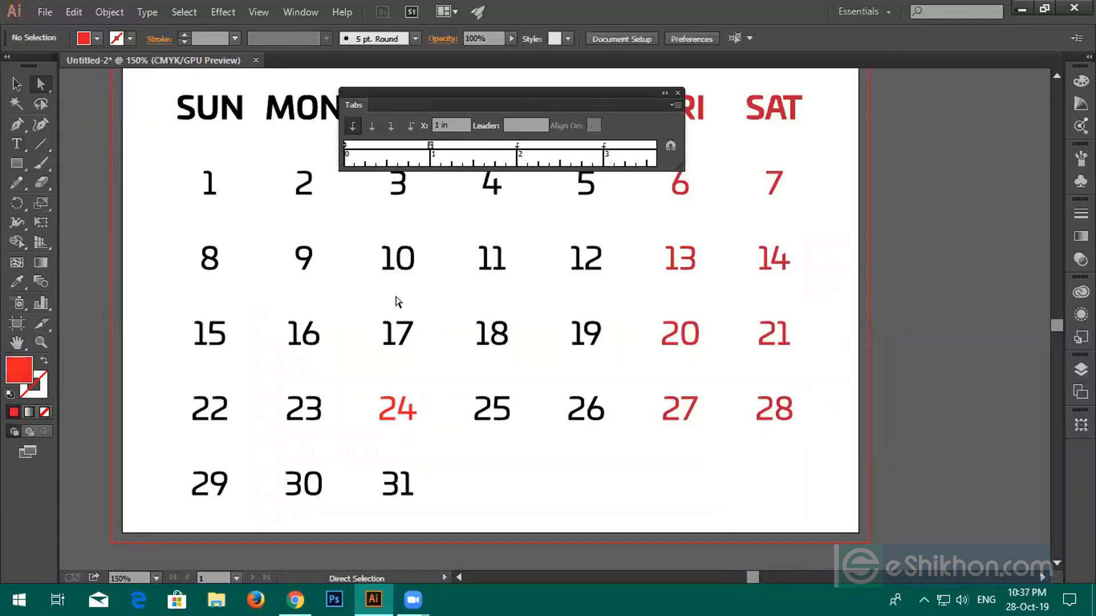
Set the fill of the FRI and SAT columns to the brighter red e80a25 and close the Tabs panel
scroll(591, 317, "up", 1)
scroll(590, 317, "up", 1)
scroll(686, 239, "down", 3)
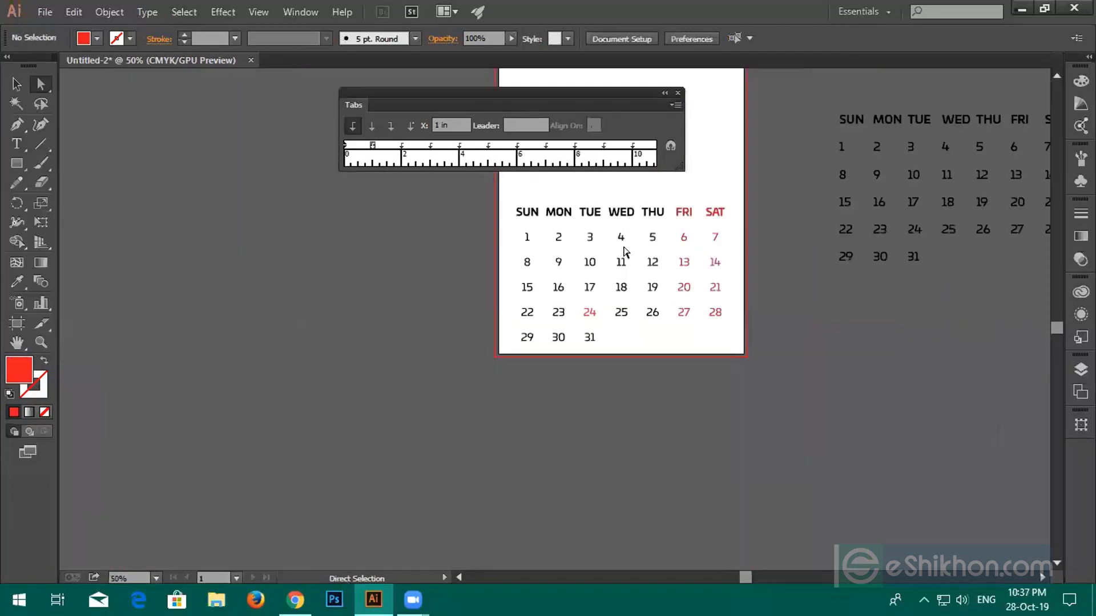
left_click_drag(575, 258, 305, 231)
left_click_drag(407, 175, 478, 302)
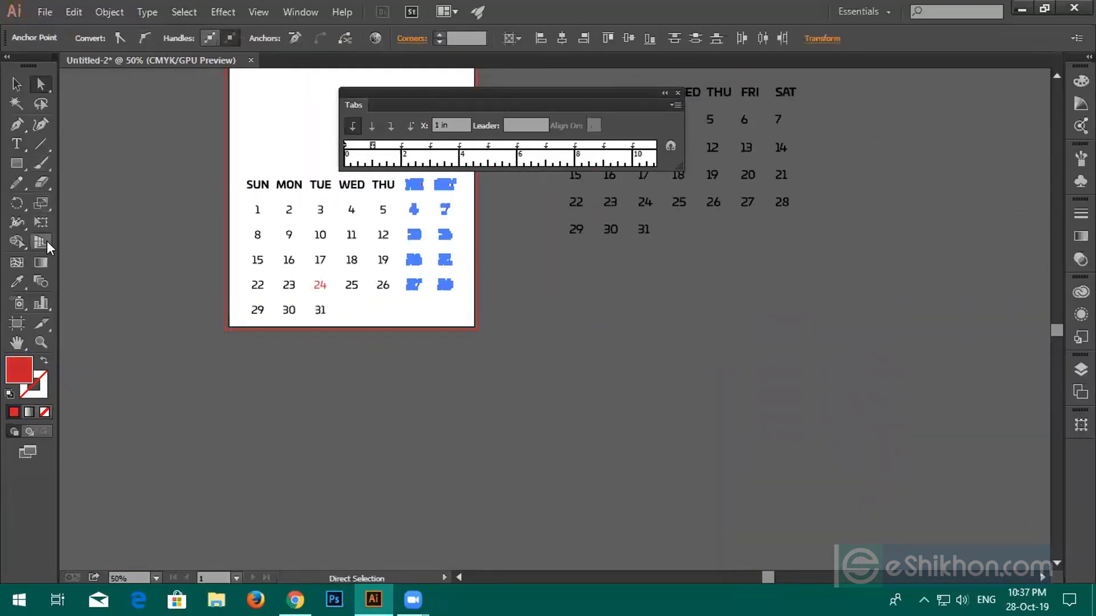
double_click(19, 371)
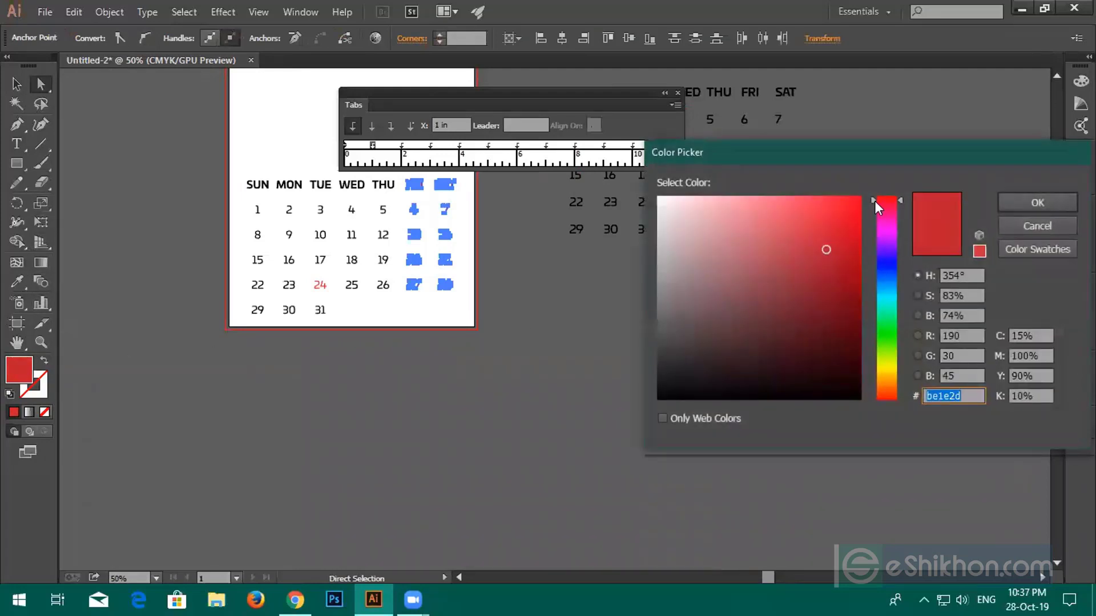
left_click(854, 213)
left_click(1037, 203)
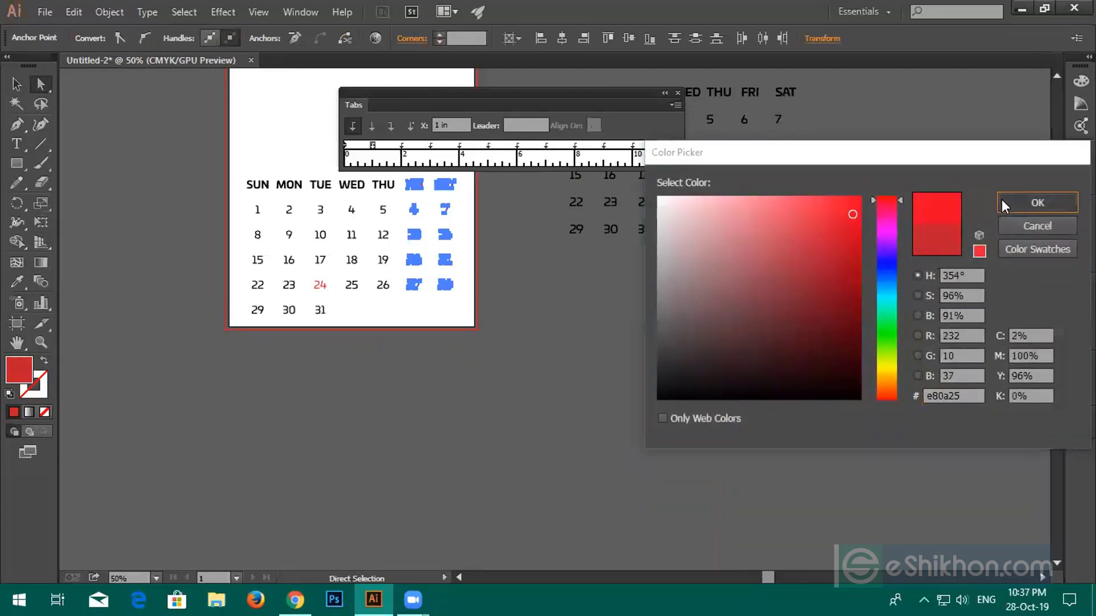
left_click(16, 83)
left_click(300, 212)
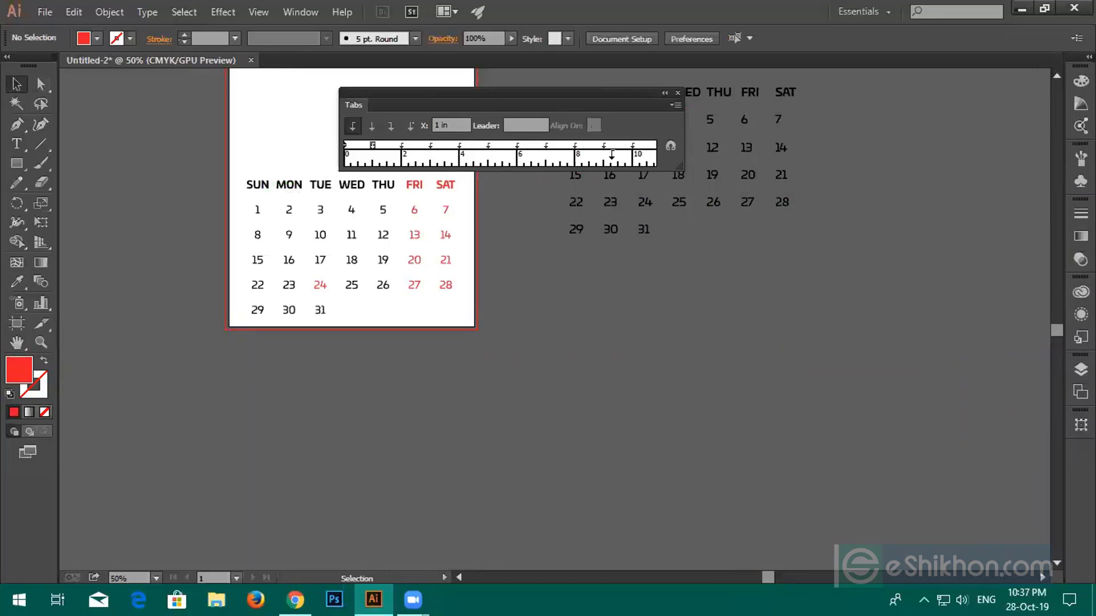
left_click(678, 93)
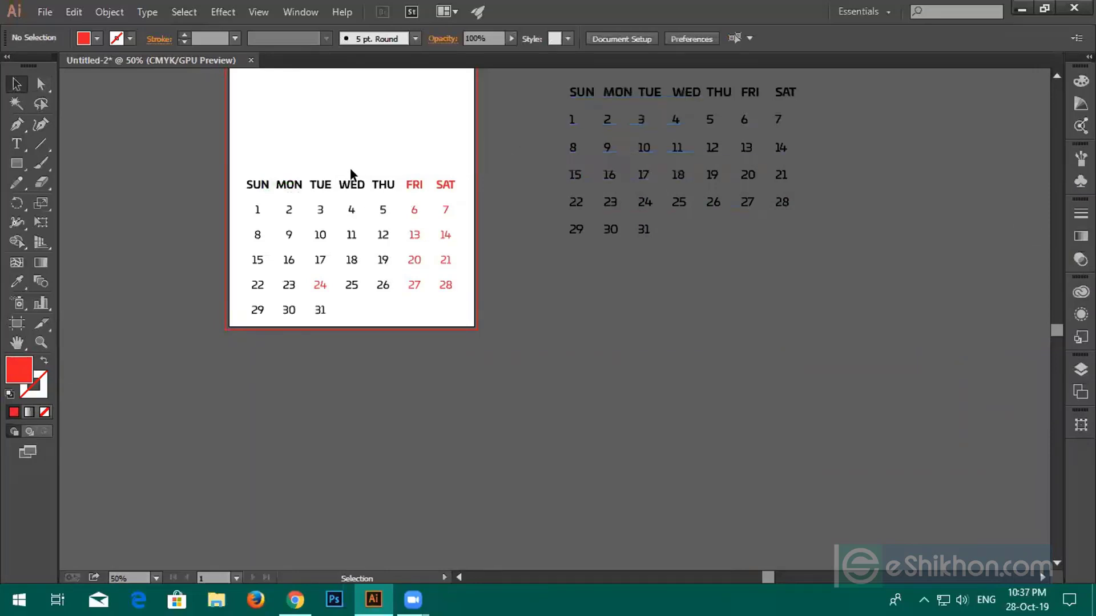
Draw a rectangle over the whole artboard out to the bleed and fill it with white
left_click_drag(357, 153, 428, 184)
scroll(396, 310, "down", 1)
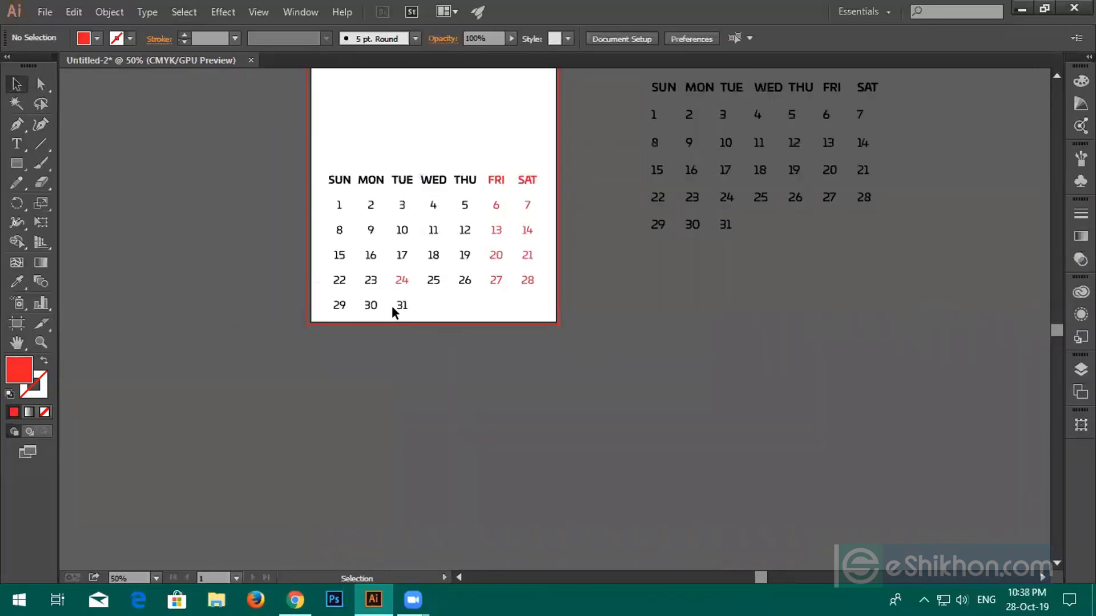
scroll(403, 289, "up", 2)
scroll(403, 292, "up", 1)
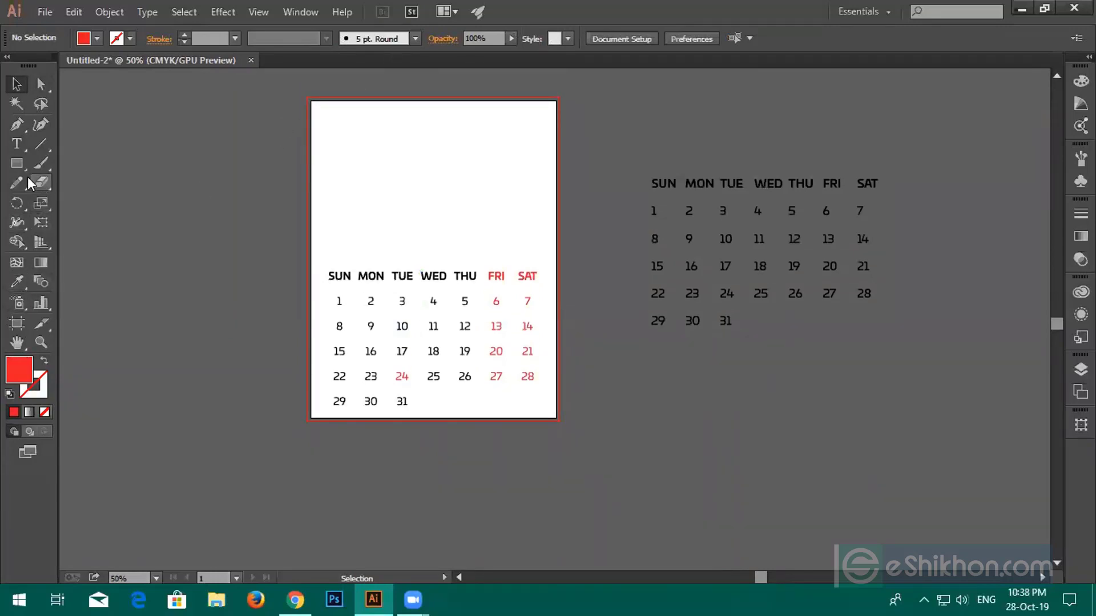
left_click(16, 163)
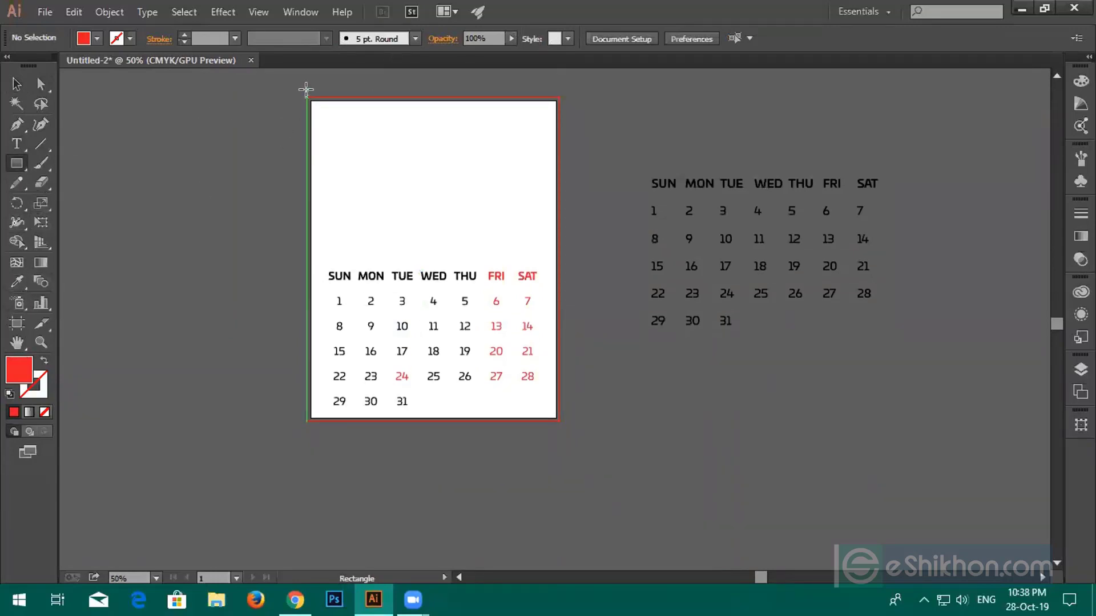
mouse_move(309, 99)
left_mouse_down()
mouse_move(374, 157)
mouse_move(504, 371)
mouse_move(561, 420)
left_mouse_up()
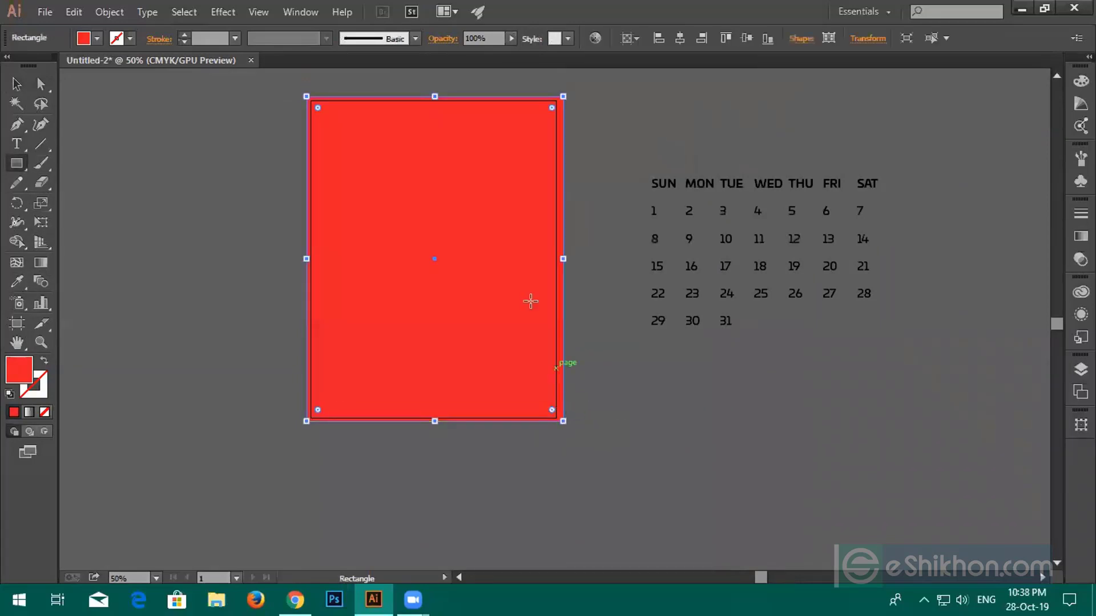
left_click(90, 44)
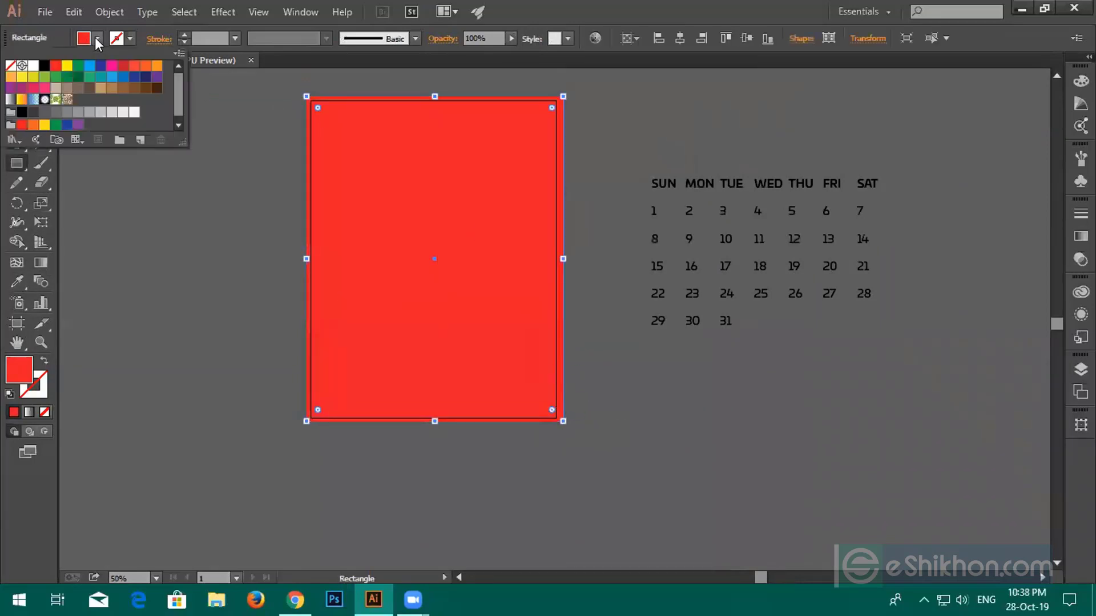
left_click(33, 66)
Send the white background rectangle to the back, behind the calendar grid, and deselect it
left_click(16, 84)
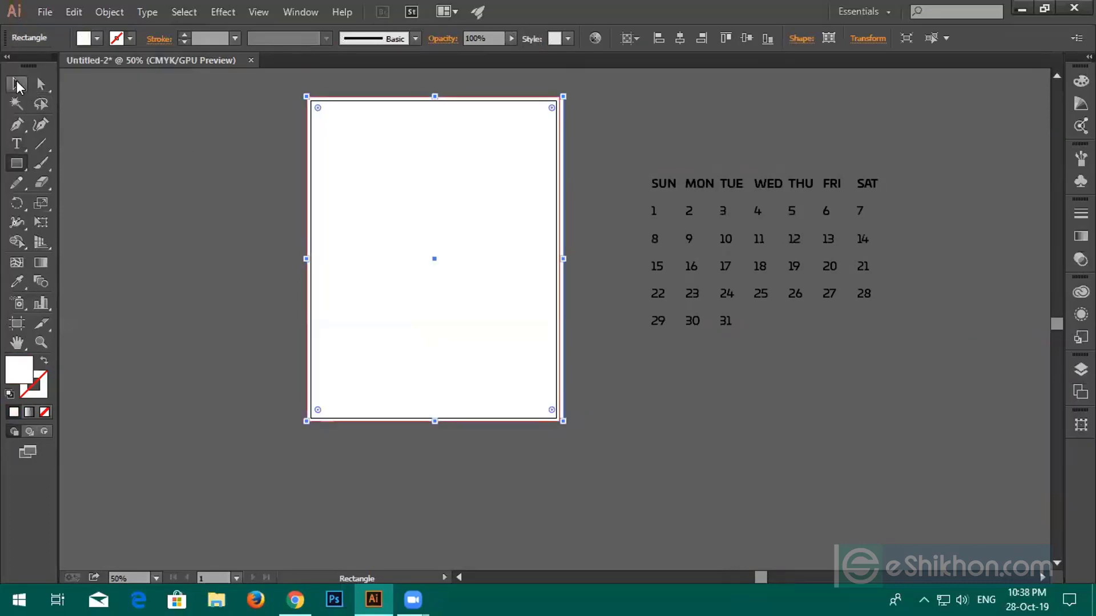
right_click(446, 193)
mouse_move(573, 420)
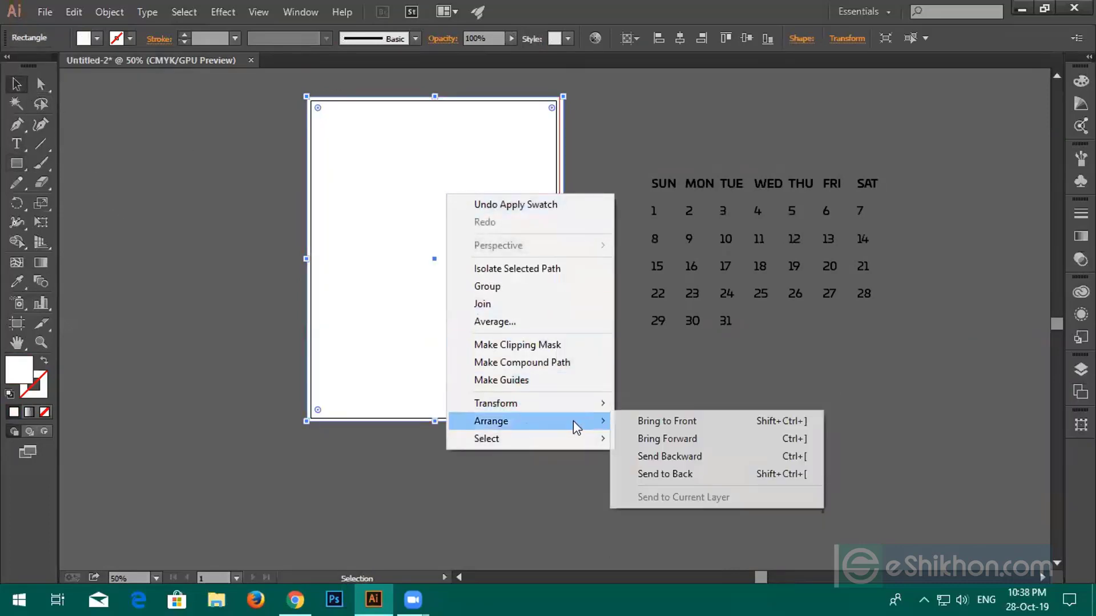
left_click(655, 474)
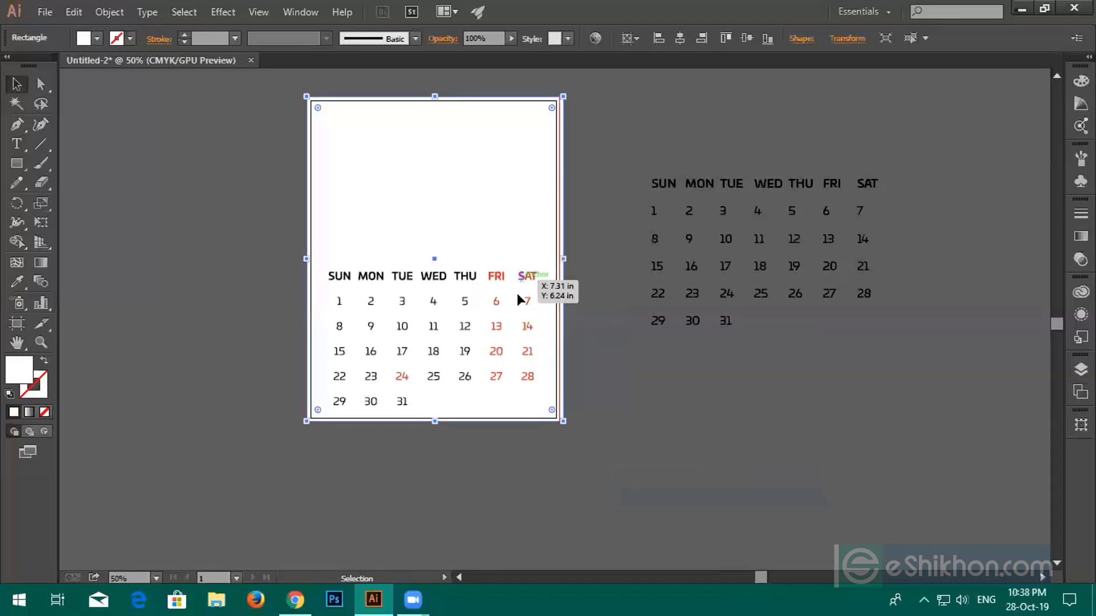
key("ctrl+shift+a")
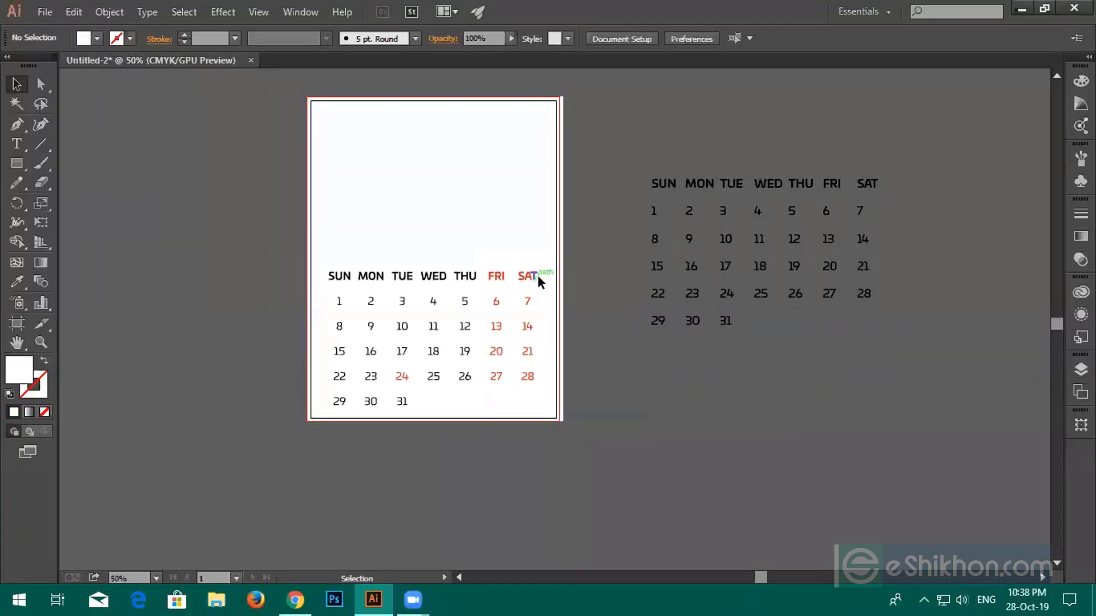
Pull the background rectangle's right edge in to align exactly with the artboard's bleed line
key("a")
left_click(535, 245, "alt")
scroll(540, 243, "up", 3)
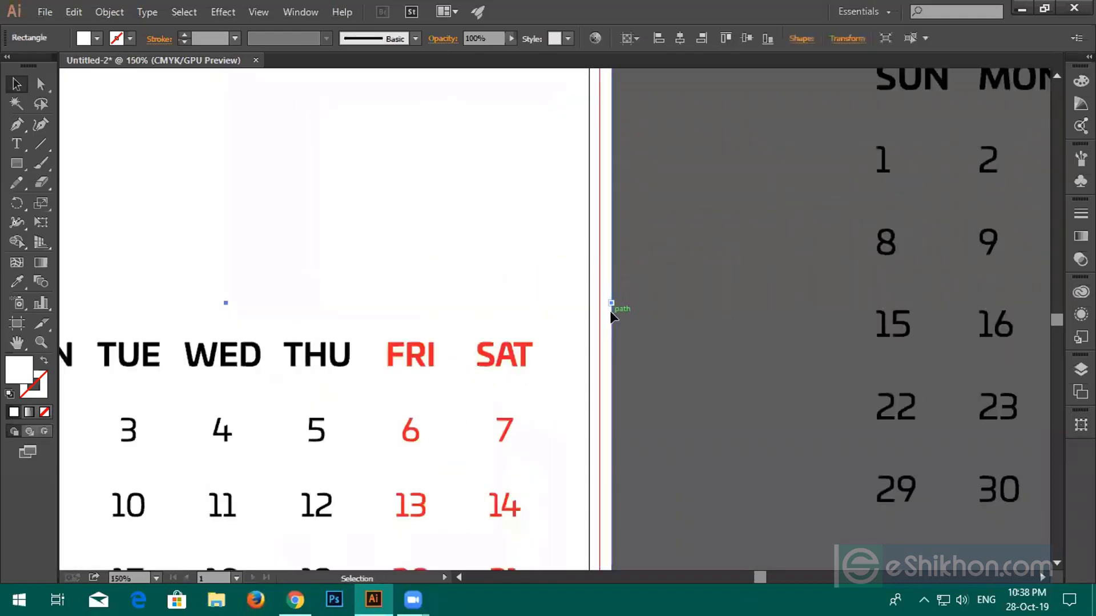
left_click_drag(611, 306, 599, 307)
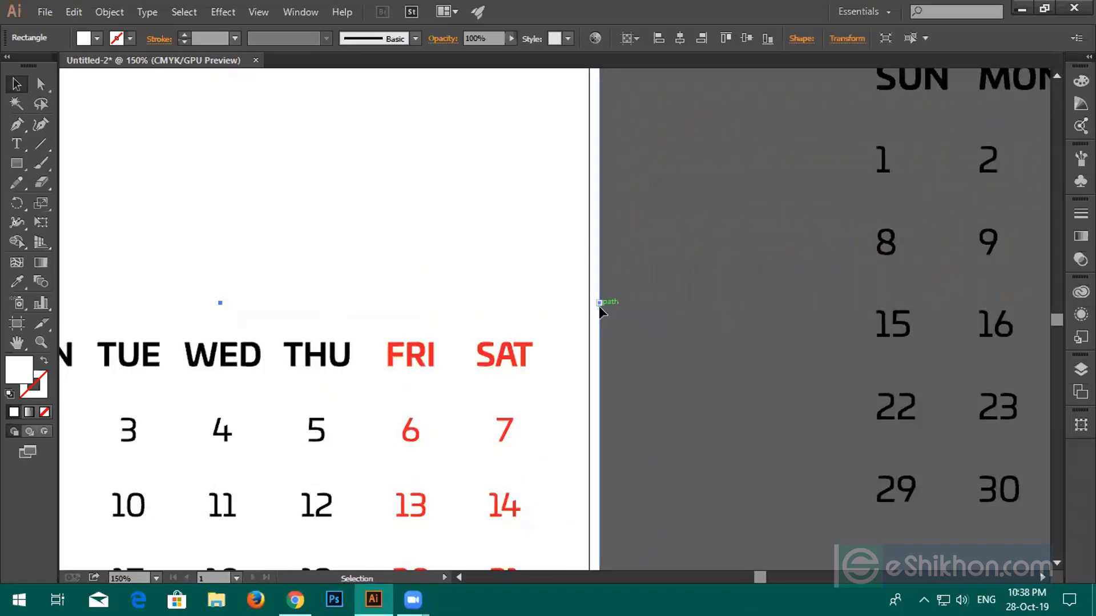
scroll(600, 307, "down", 4)
left_click(605, 305)
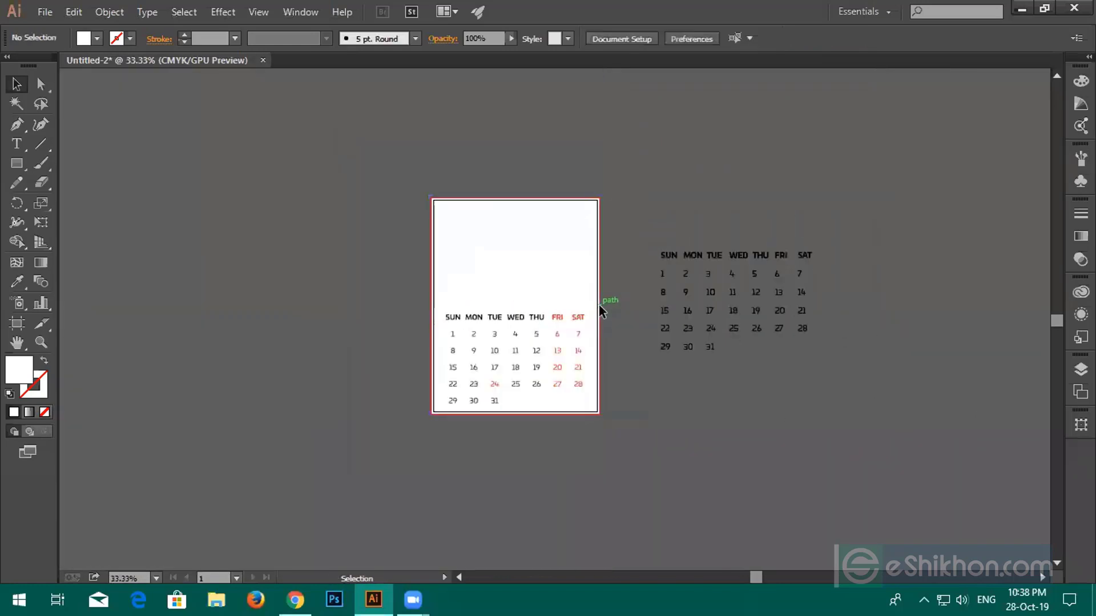
Draw a rectangle above the weekday headings, inset from the artboard edges, and raise its lower-right corner to about Y 4.21 in for a slanted bottom edge
scroll(594, 312, "up", 2)
left_click_drag(474, 262, 594, 303)
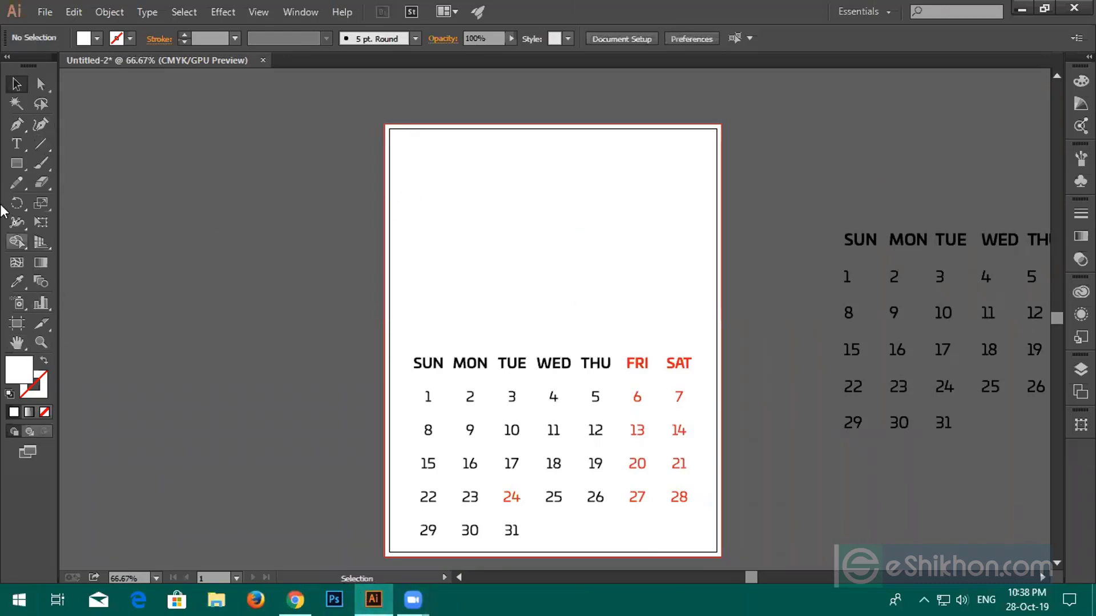
left_click(17, 163)
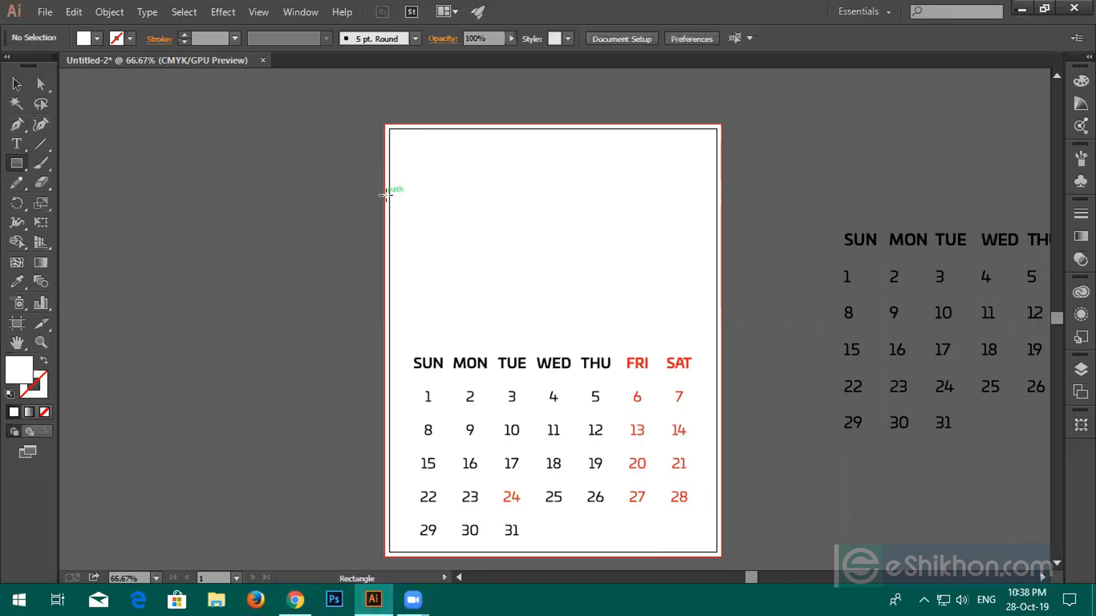
scroll(386, 197, "up", 1)
left_click_drag(424, 174, 295, 199)
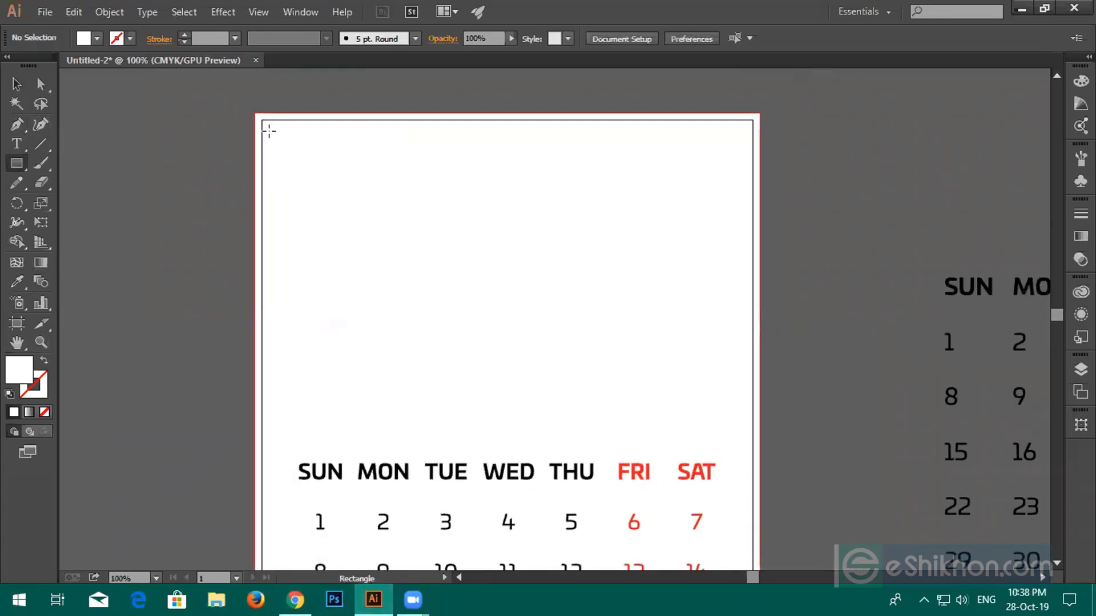
mouse_move(274, 132)
left_mouse_down()
mouse_move(473, 310)
mouse_move(715, 415)
mouse_move(742, 449)
left_mouse_up()
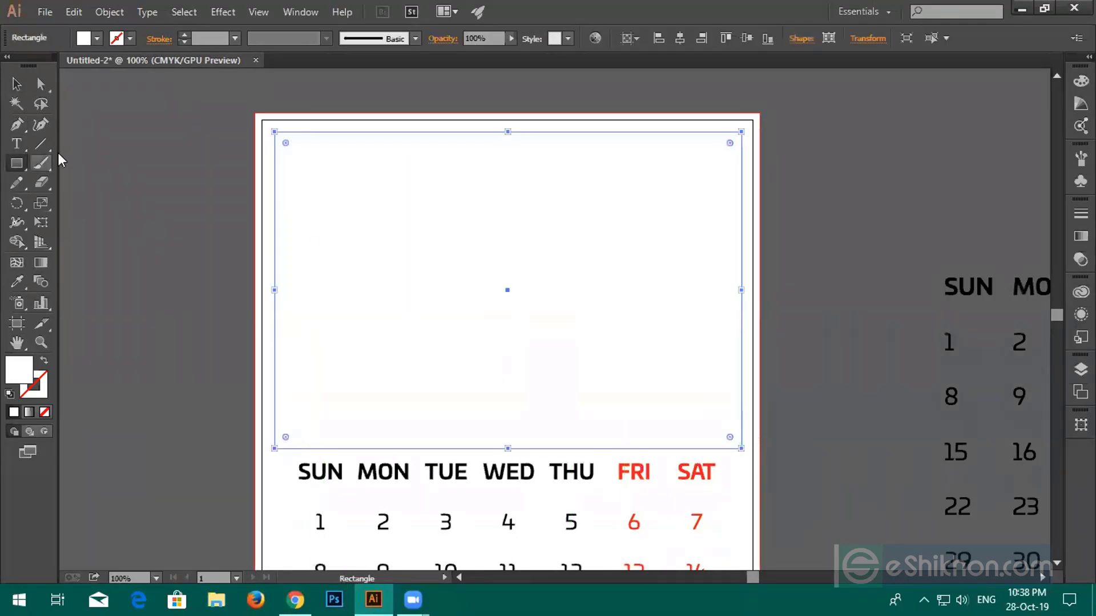
left_click(40, 84)
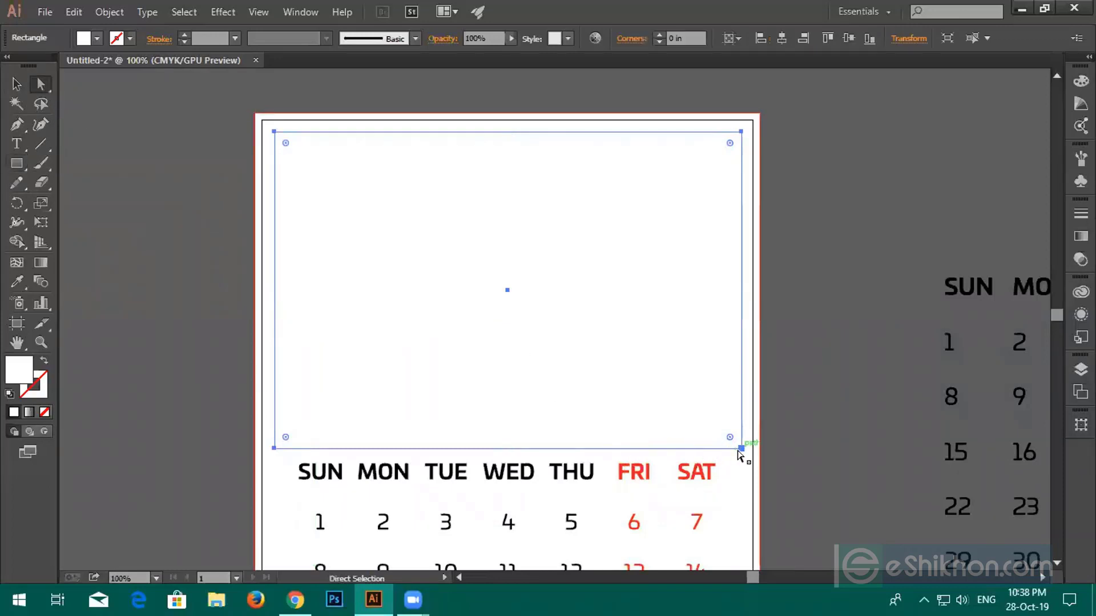
left_click_drag(741, 449, 747, 367)
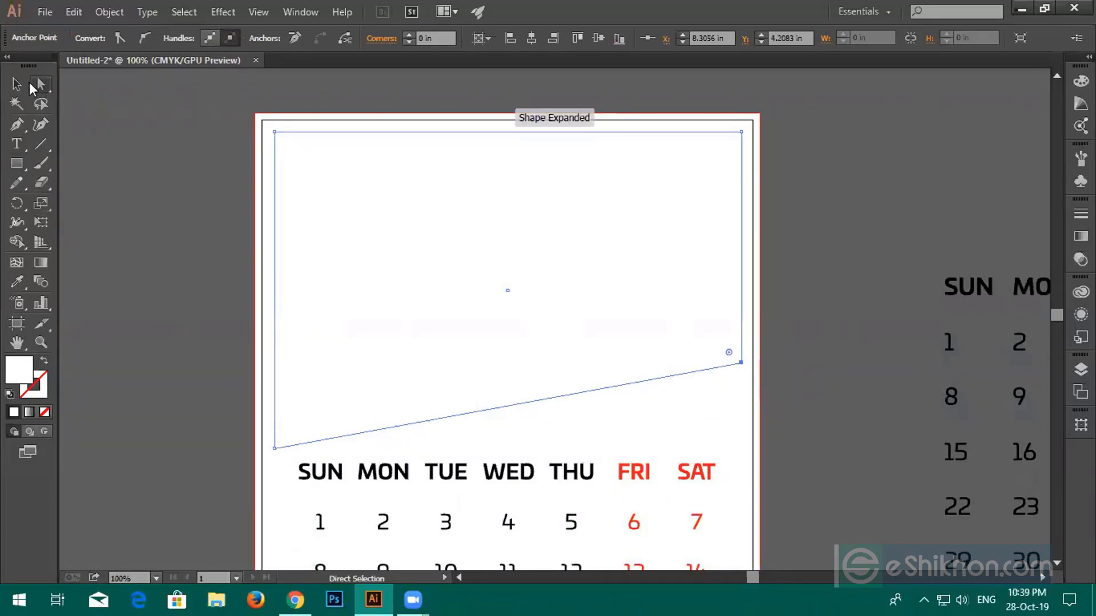
Fill the slanted shape above the weekday headings with the dark red colour #8e3641
left_click(17, 85)
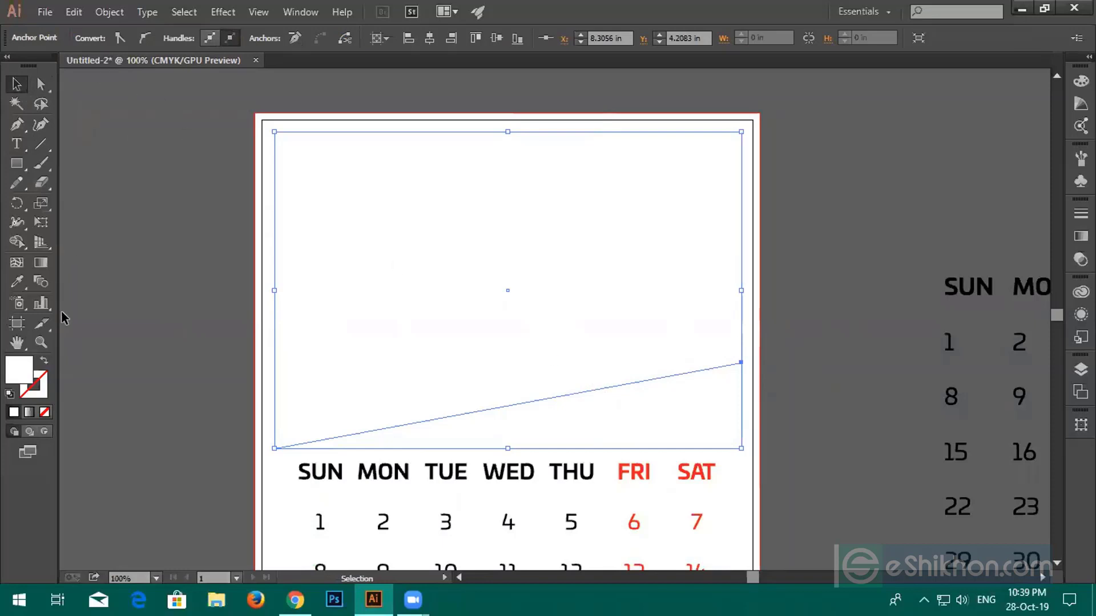
left_click(16, 163)
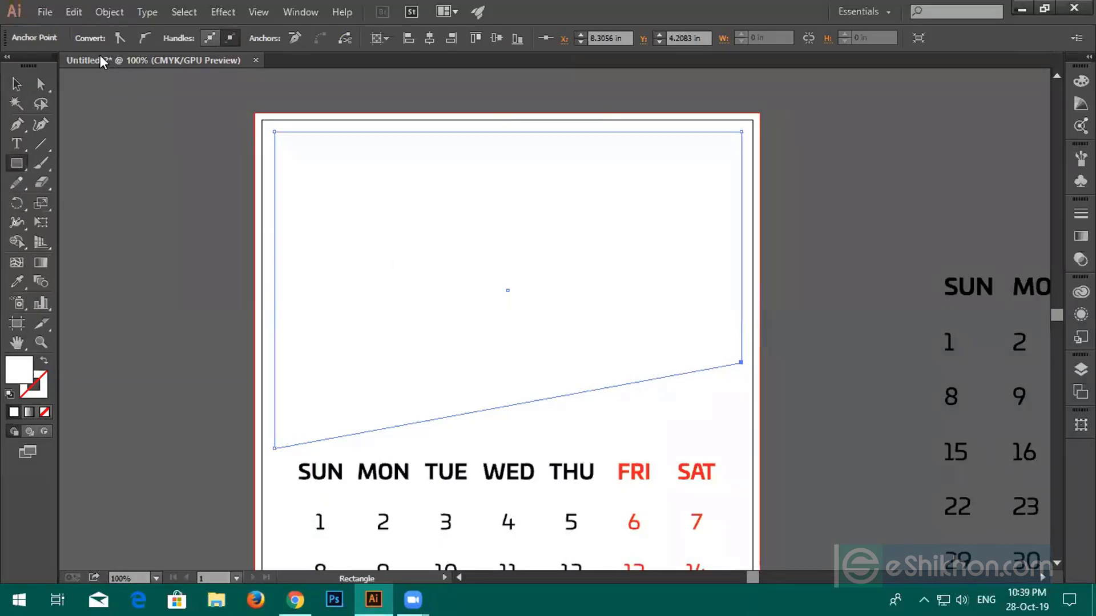
double_click(20, 376)
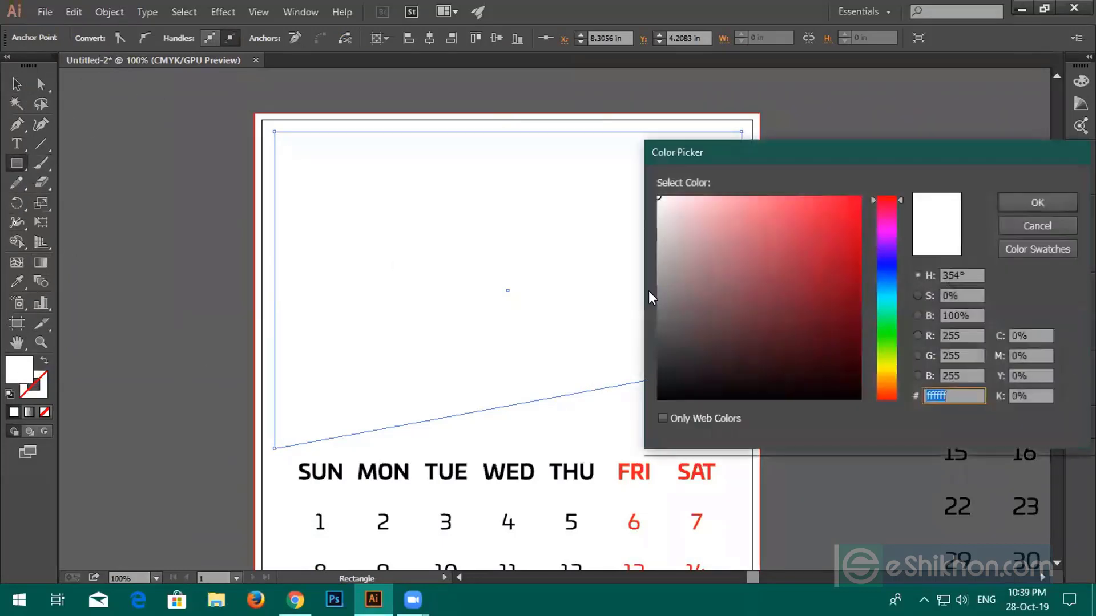
type("8e3641")
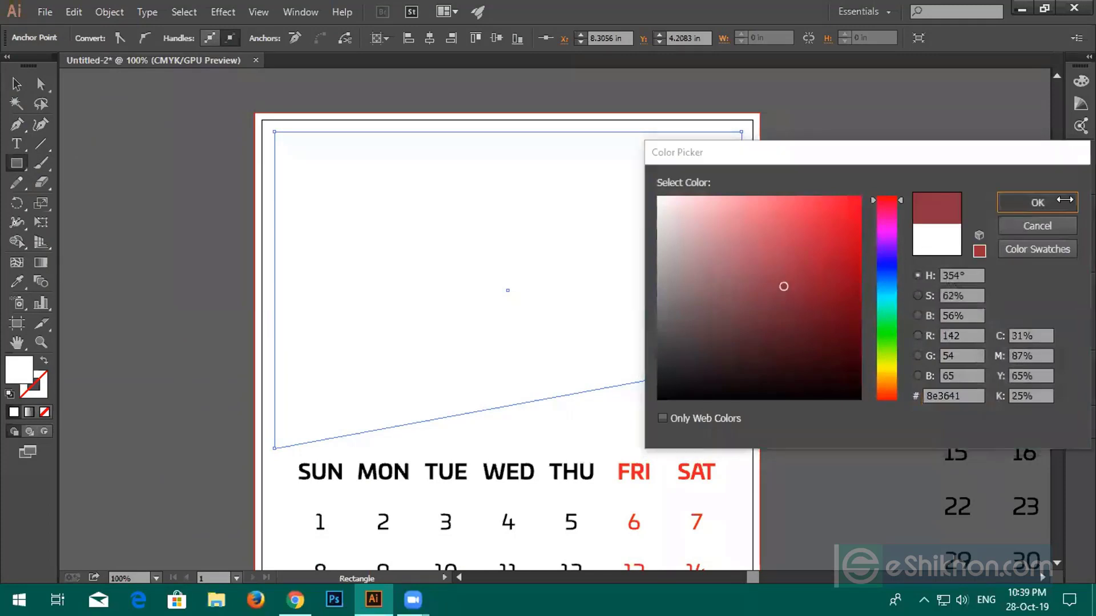
left_click(1037, 203)
left_click(17, 84)
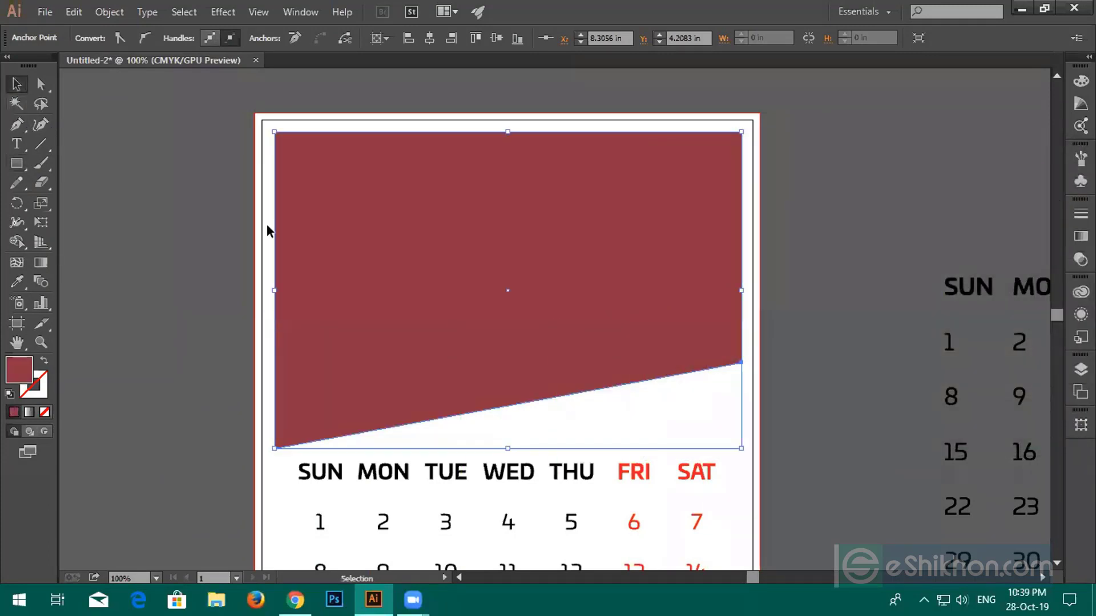
Duplicate the dark red slanted shape slightly below the original and fill the copy with the dark blue swatch
left_click(481, 337)
left_click_drag(481, 336, 481, 343)
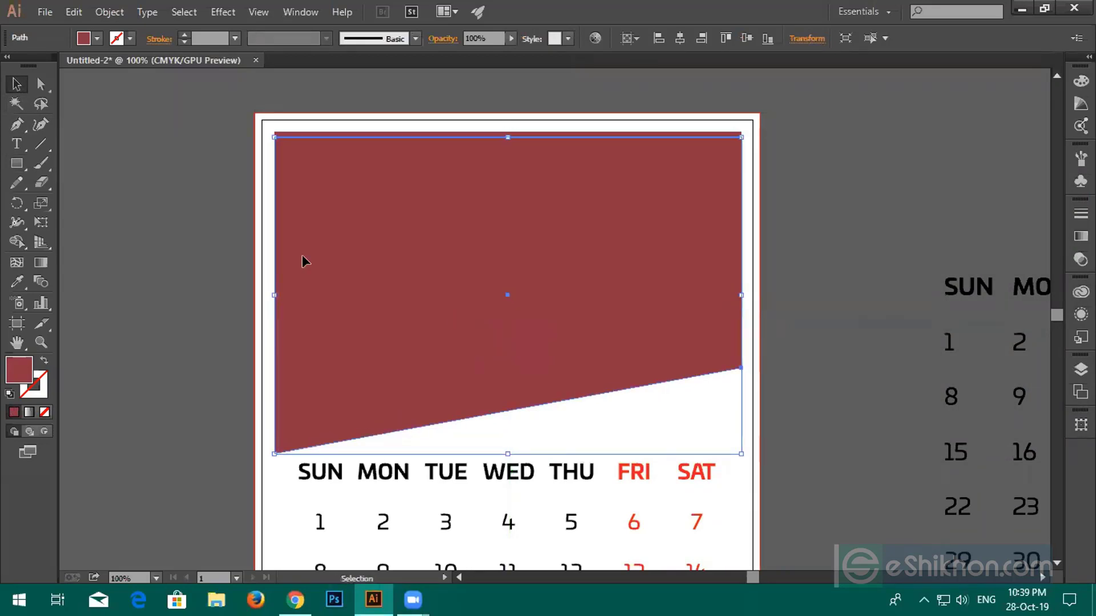
left_click(98, 39)
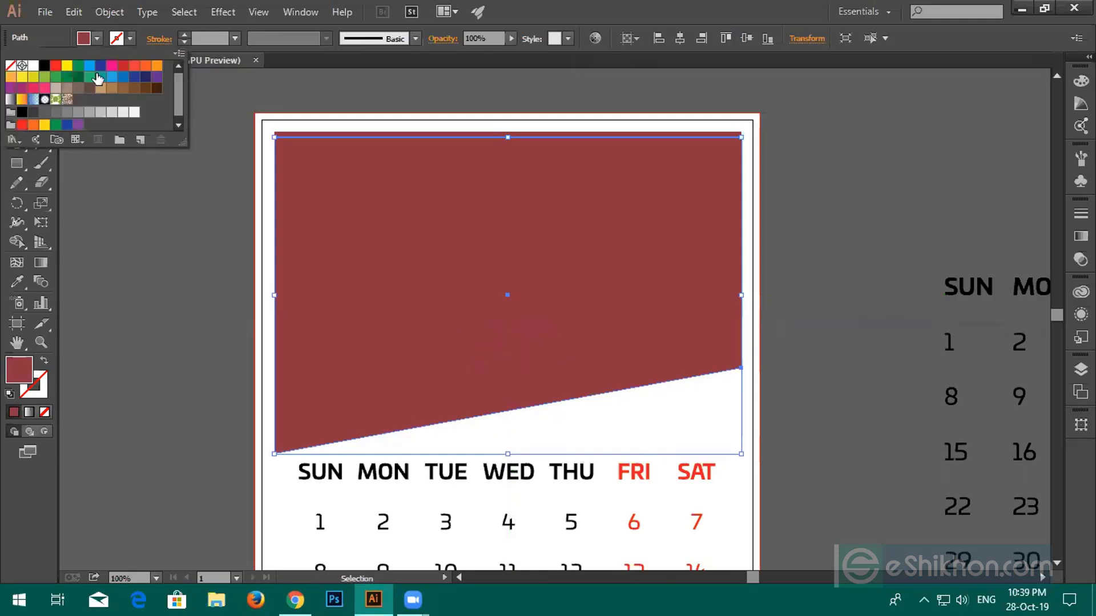
left_click(97, 68)
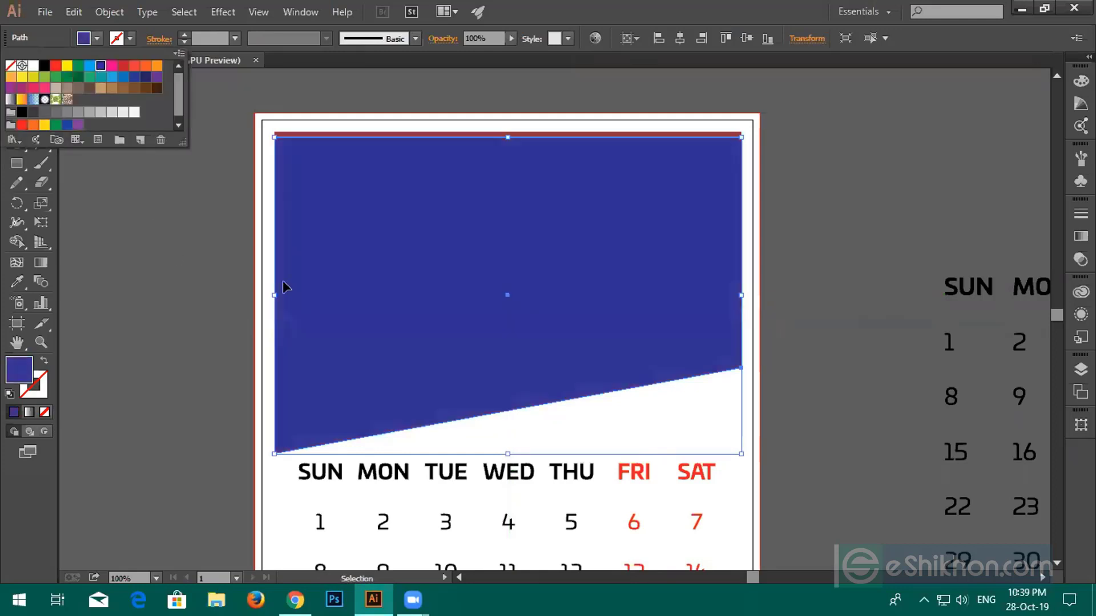
Send the blue copy backward behind the dark red shape, leaving a thin blue strip along the slanted edge, and deselect it
right_click(557, 371)
mouse_move(580, 339)
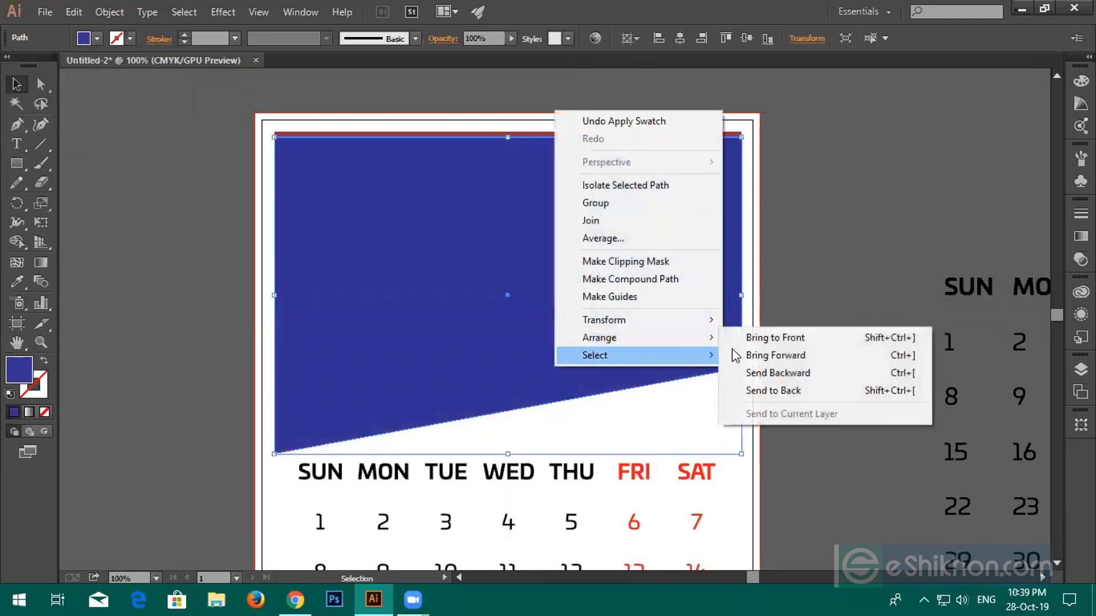
left_click(752, 373)
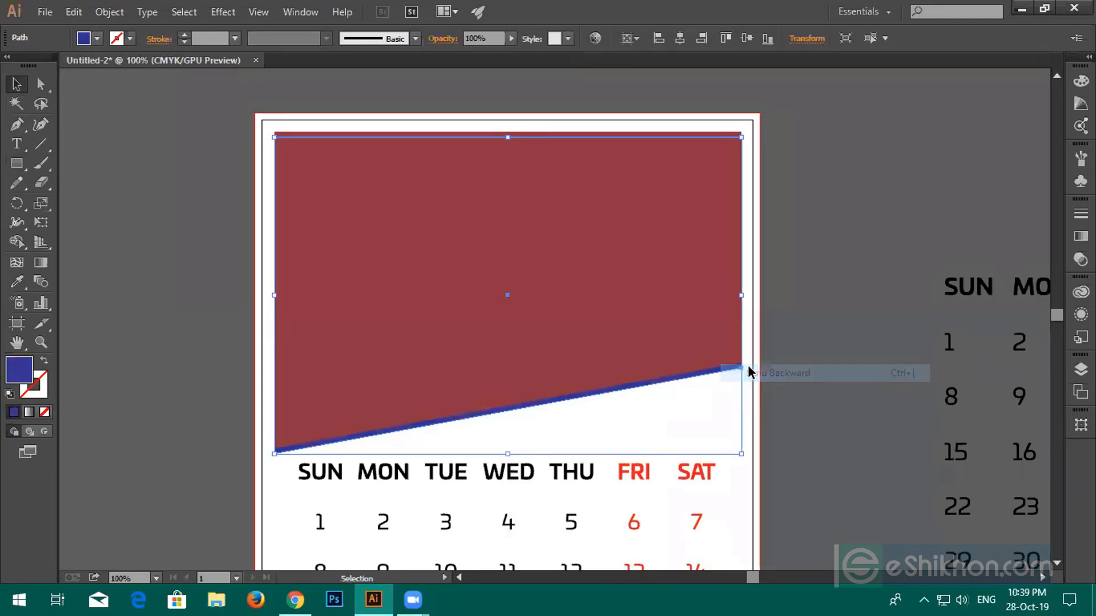
left_click(817, 340)
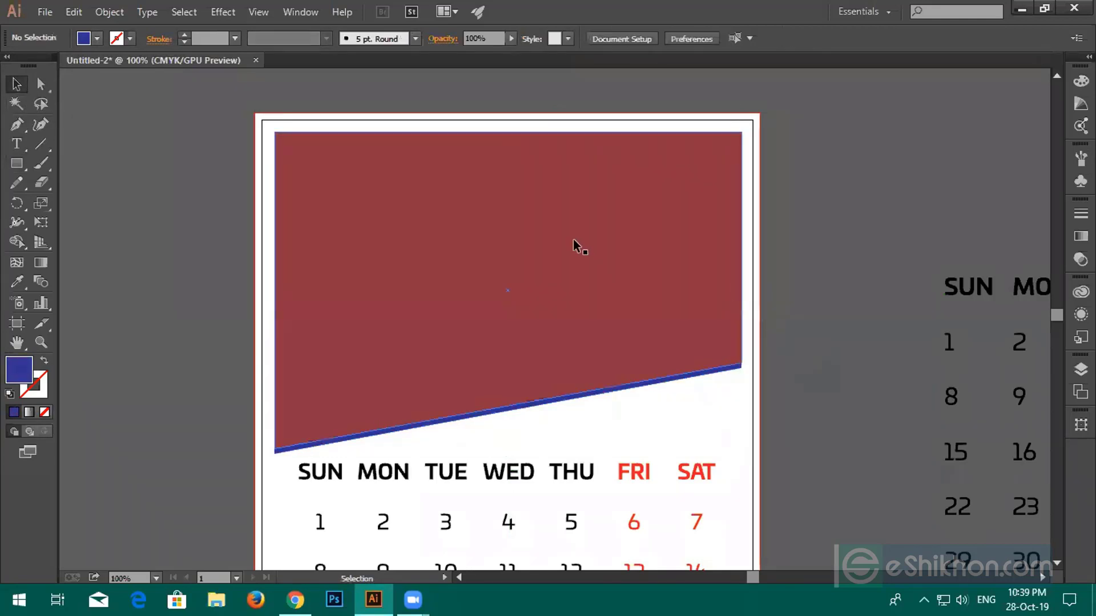
left_click(560, 401)
key("a")
left_click(559, 406)
key("v")
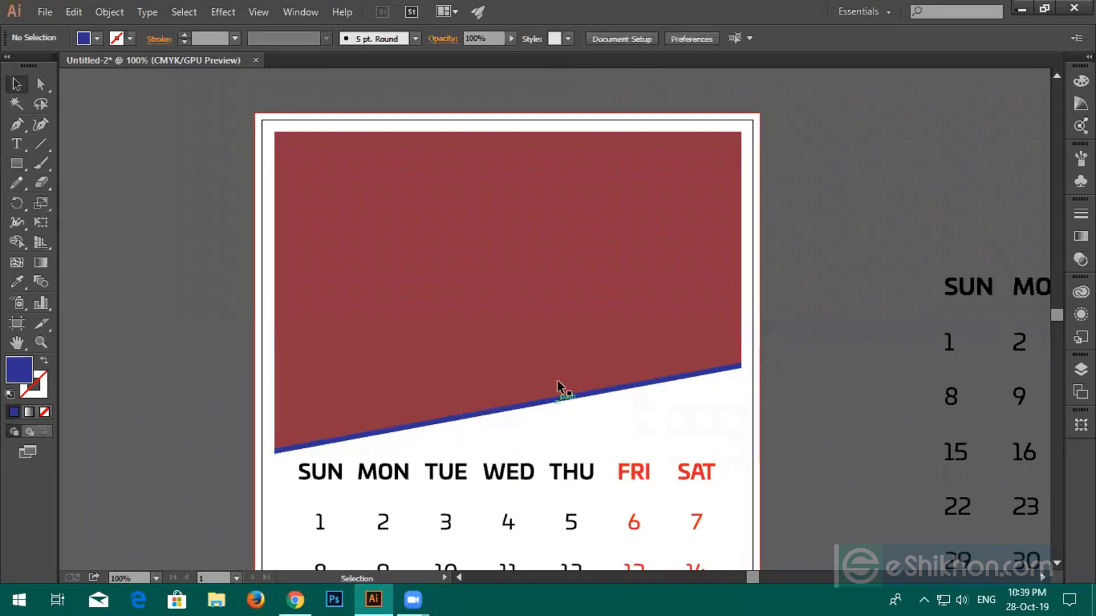
left_click(533, 299)
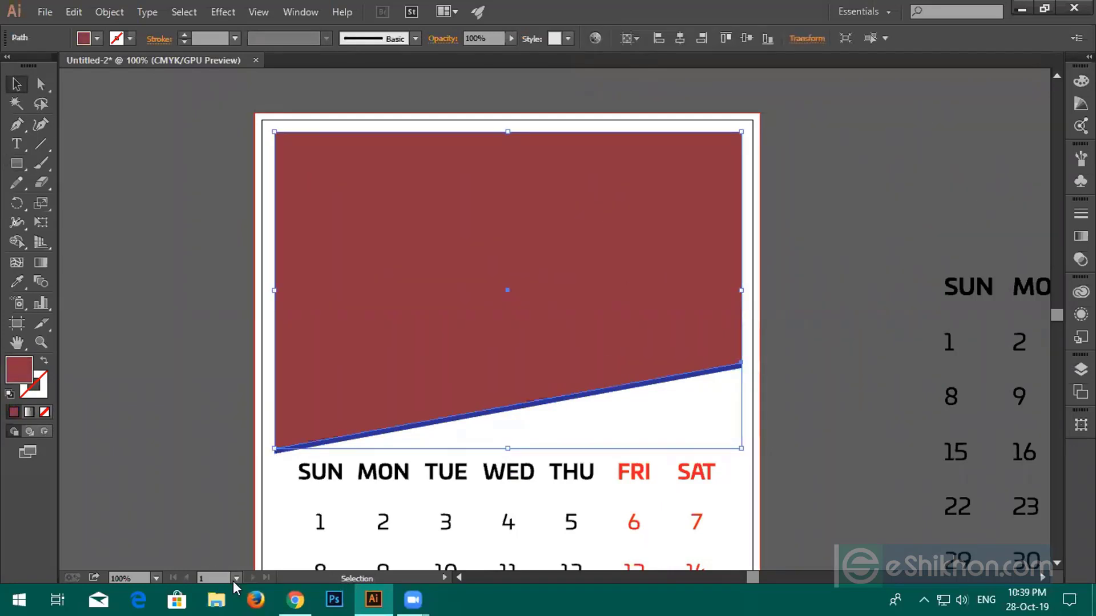
Switch to Chrome and open a new tab
left_click(295, 599)
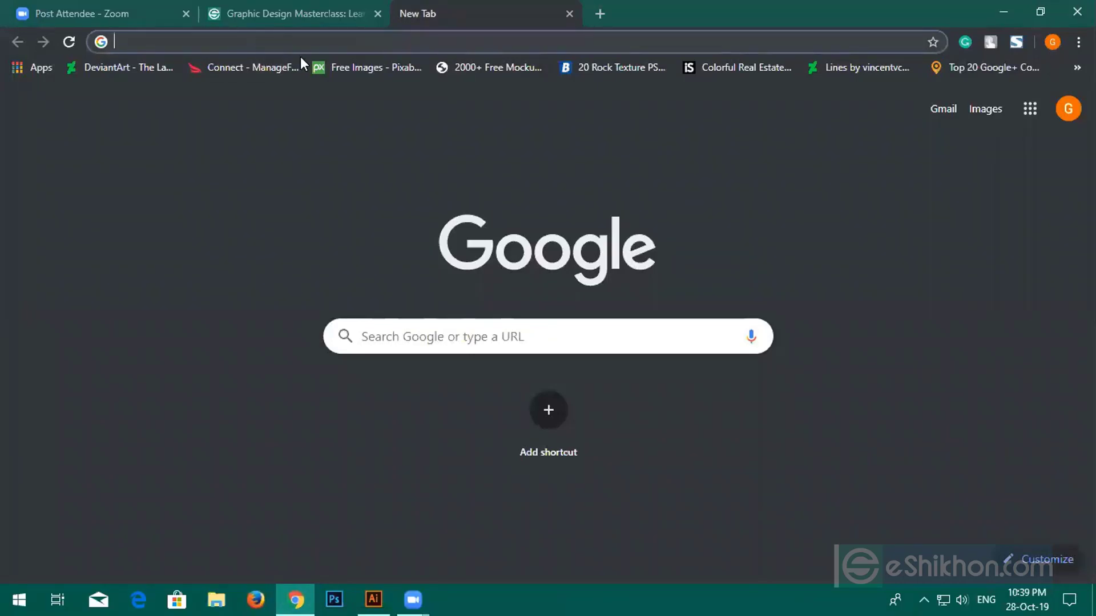
Open Pixabay and search its free images for "WALLPAPER"
left_click(365, 67)
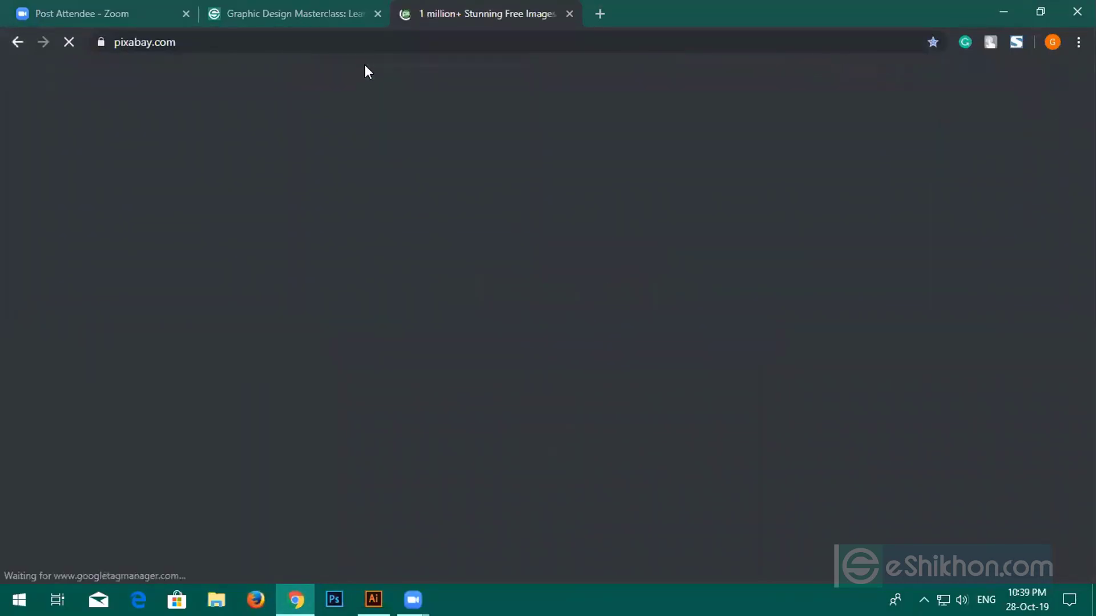
type("w")
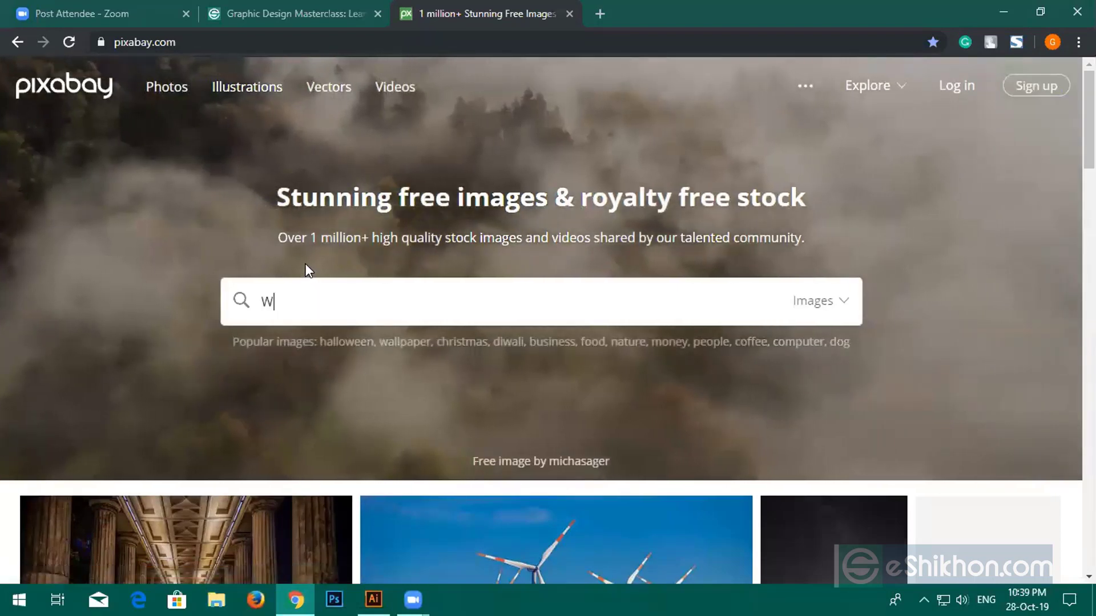
type("ALLPA")
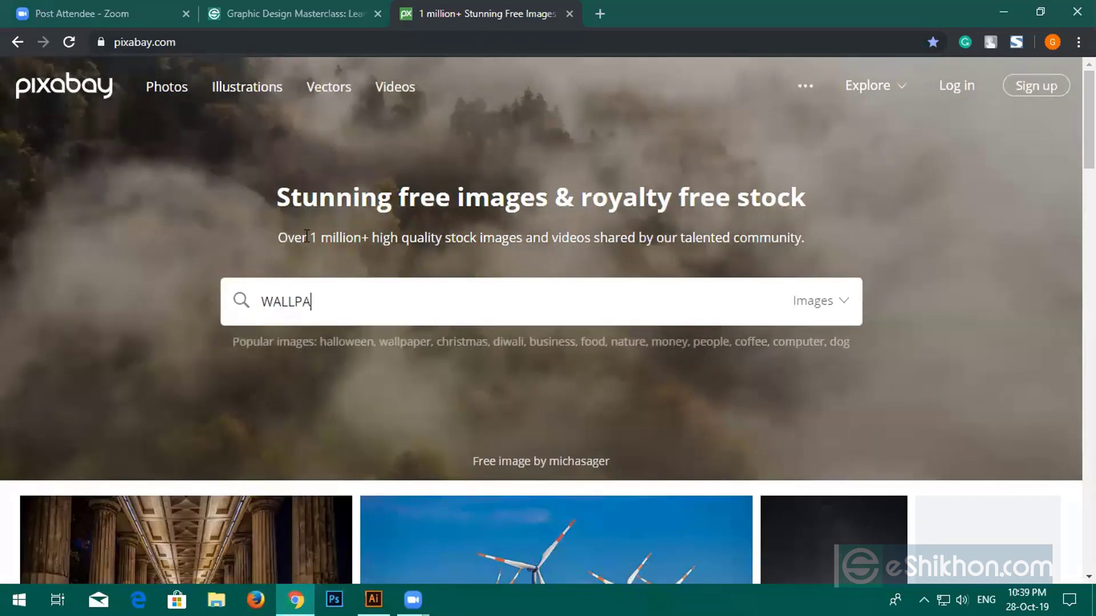
type("PER")
key("Return")
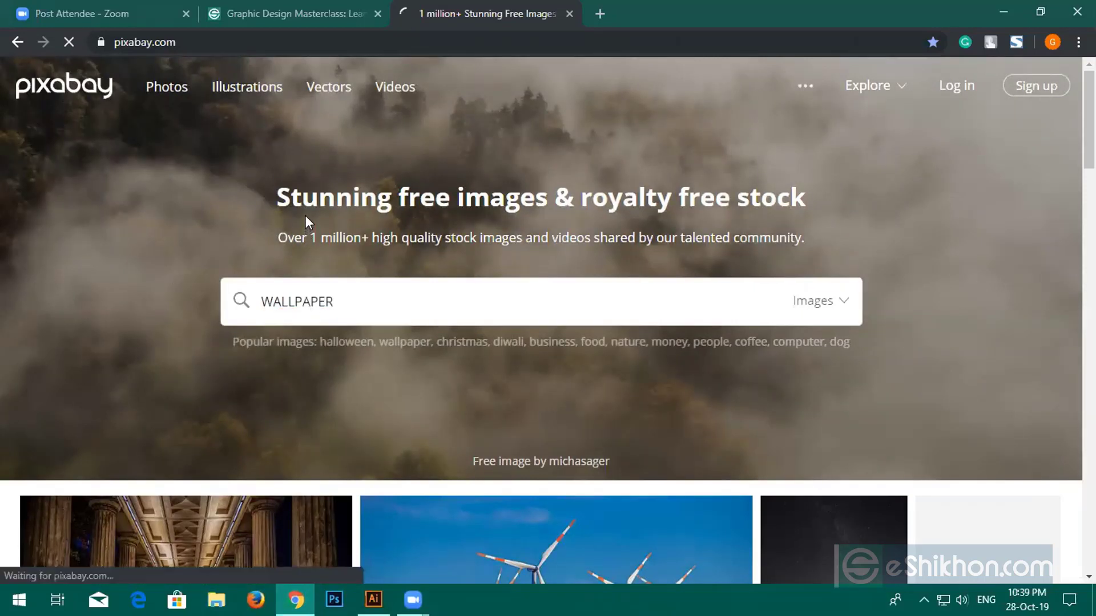
Browse the wallpaper results and open the Sunrise Space image of the sun rising over Earth
scroll(772, 450, "down", 3)
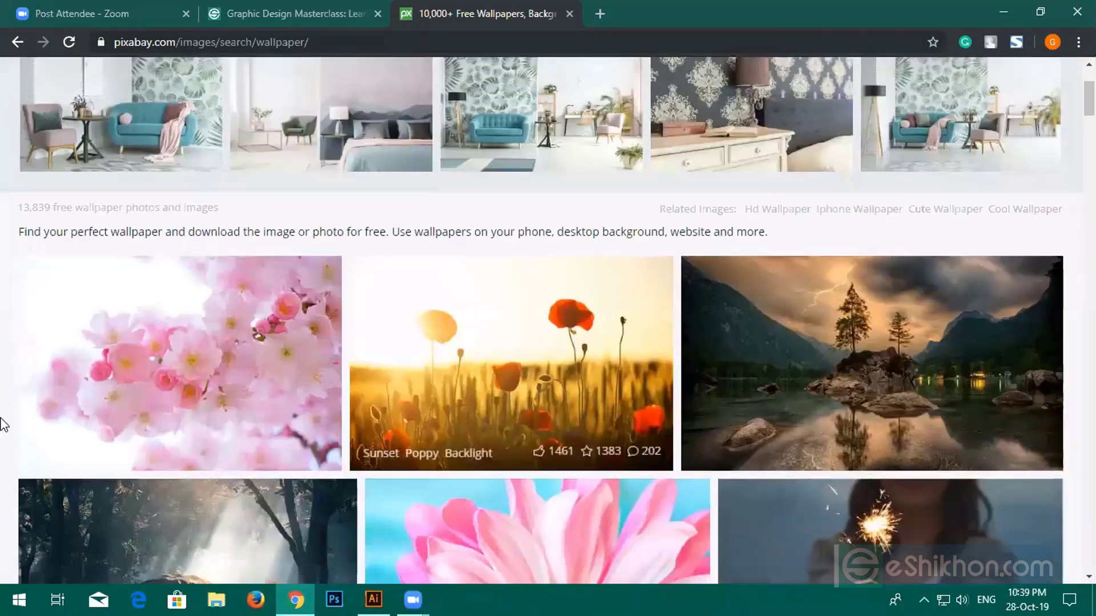
scroll(772, 451, "down", 3)
scroll(606, 396, "down", 4)
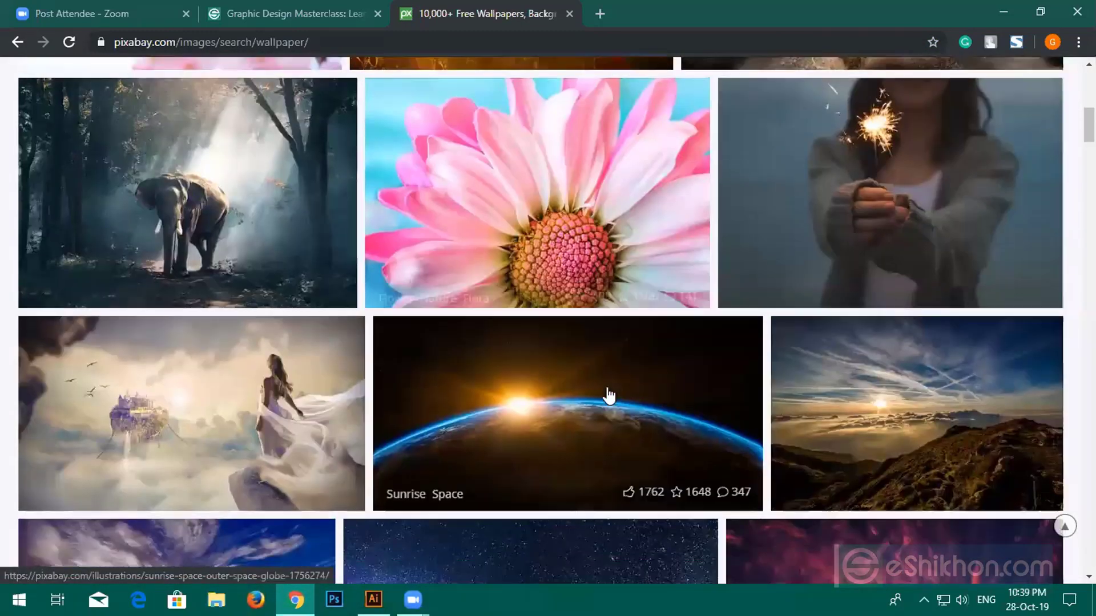
scroll(608, 395, "down", 1)
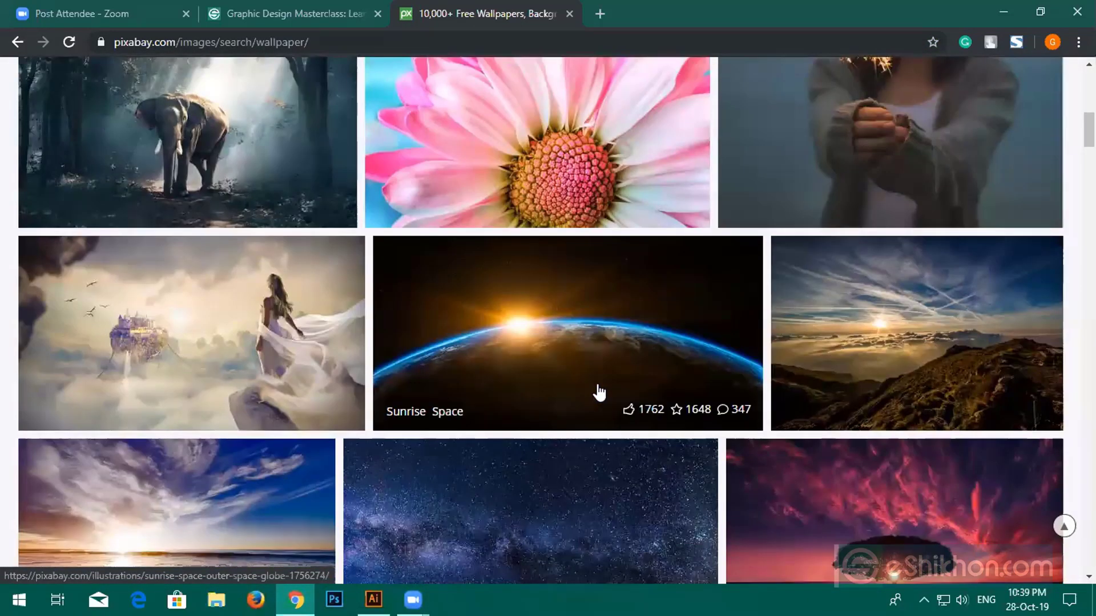
scroll(599, 392, "up", 5)
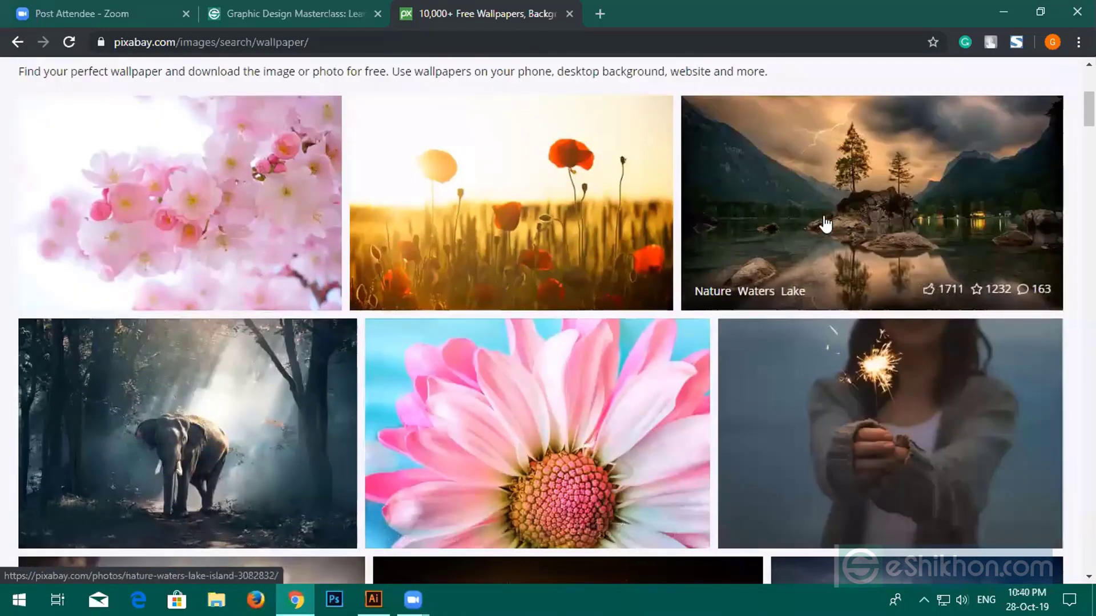
scroll(824, 225, "down", 3)
scroll(511, 362, "down", 3)
left_click(639, 242)
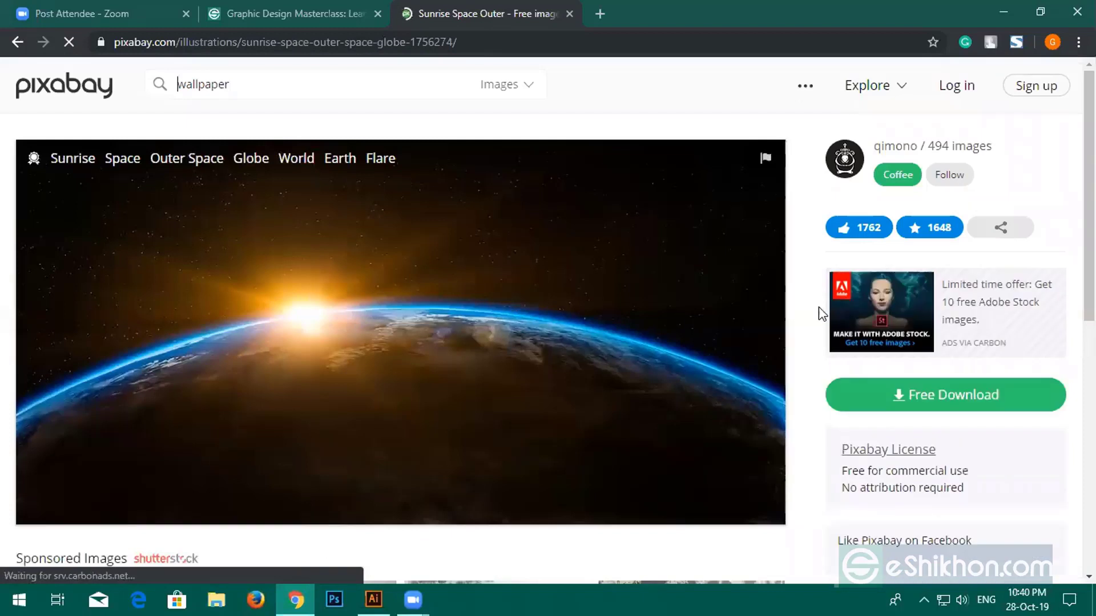
Download the sunrise image as a 1920×960 JPG
left_click(912, 402)
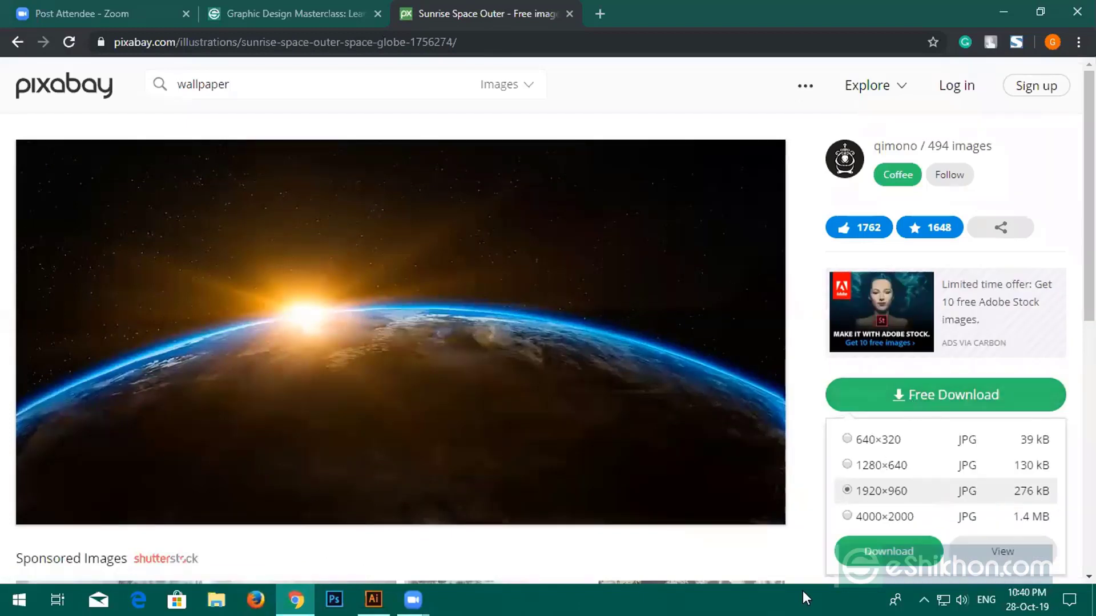
left_click(888, 551)
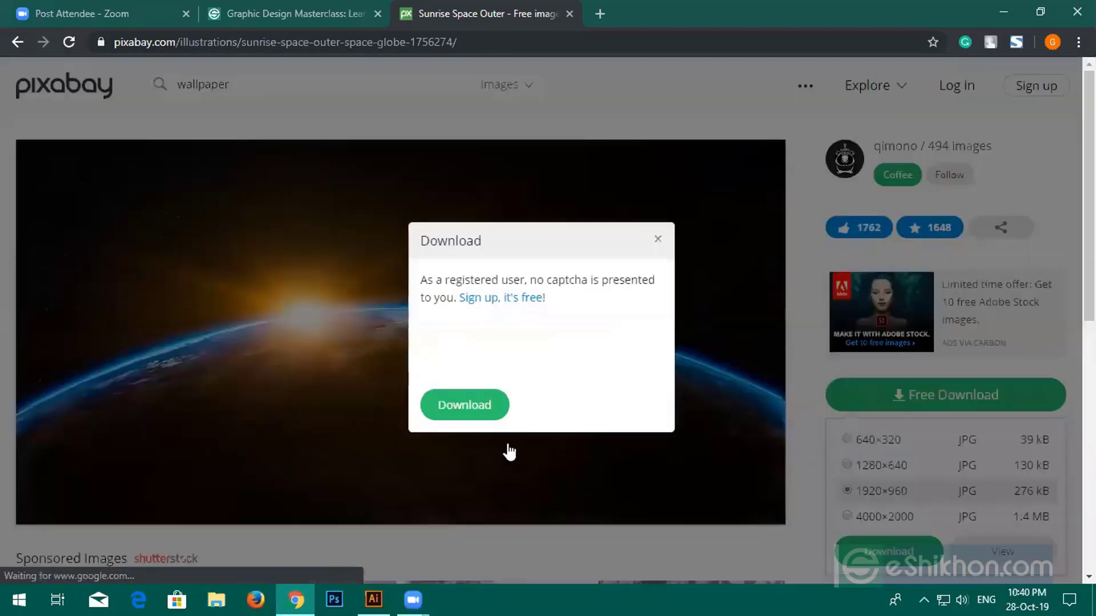
left_click(465, 405)
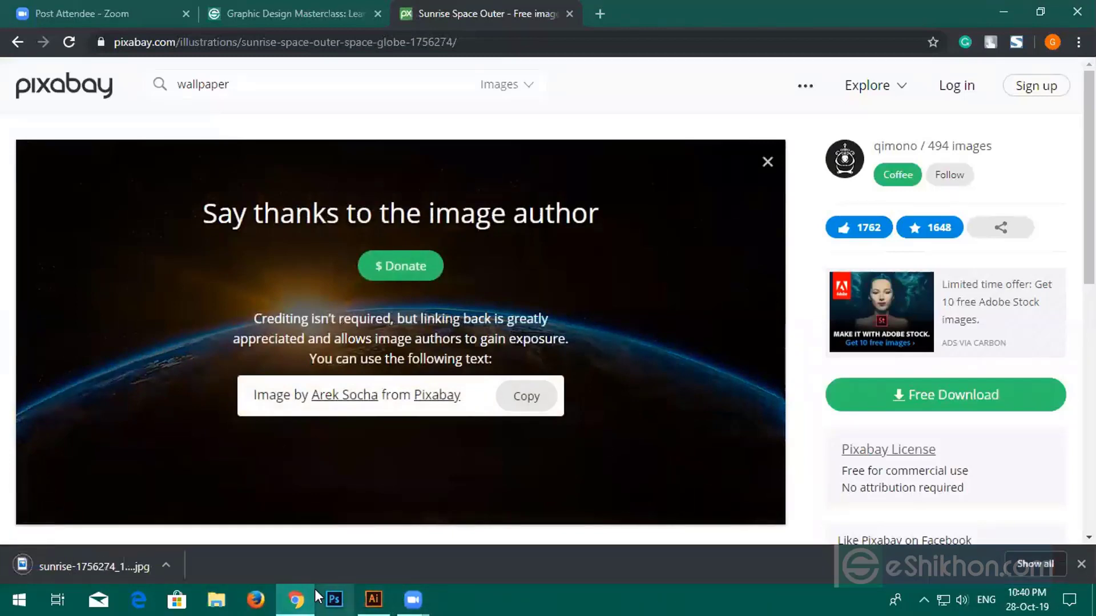
left_click(82, 567)
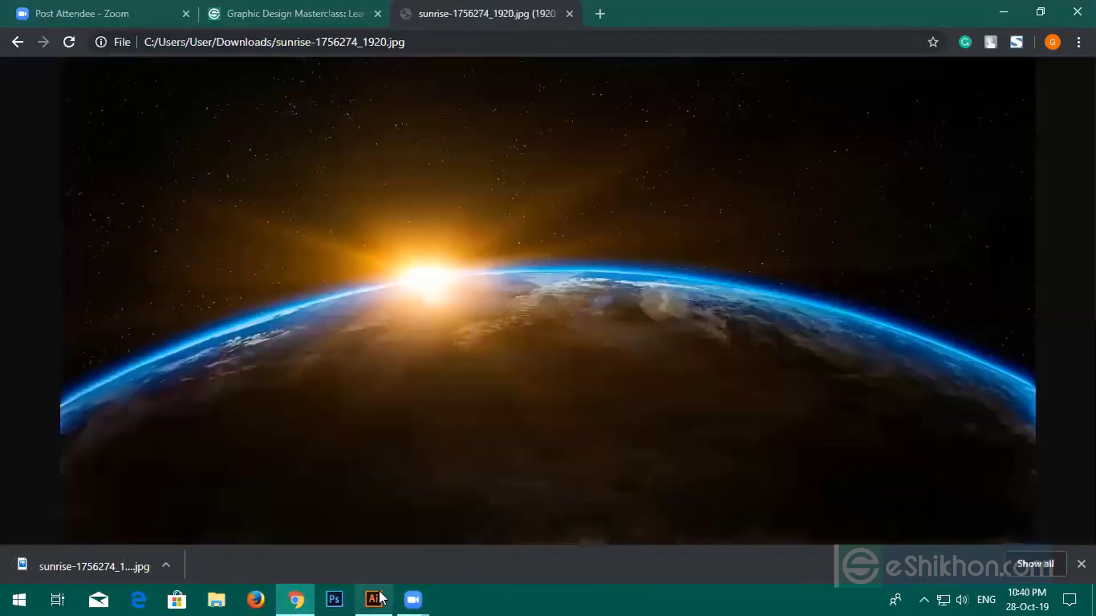
left_click_drag(373, 456, 443, 311)
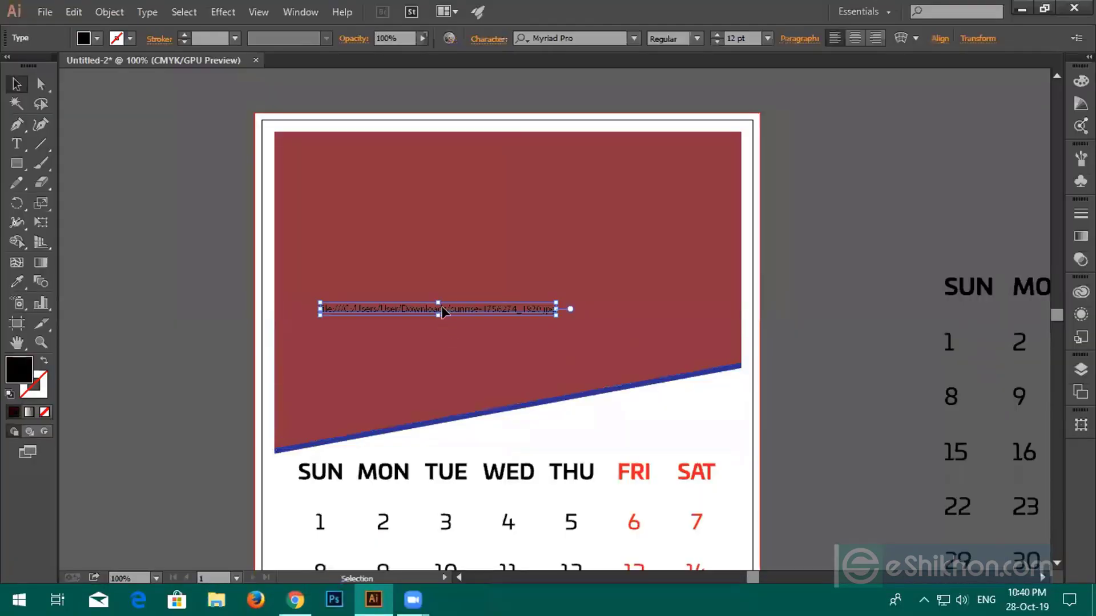
key("ctrl+z")
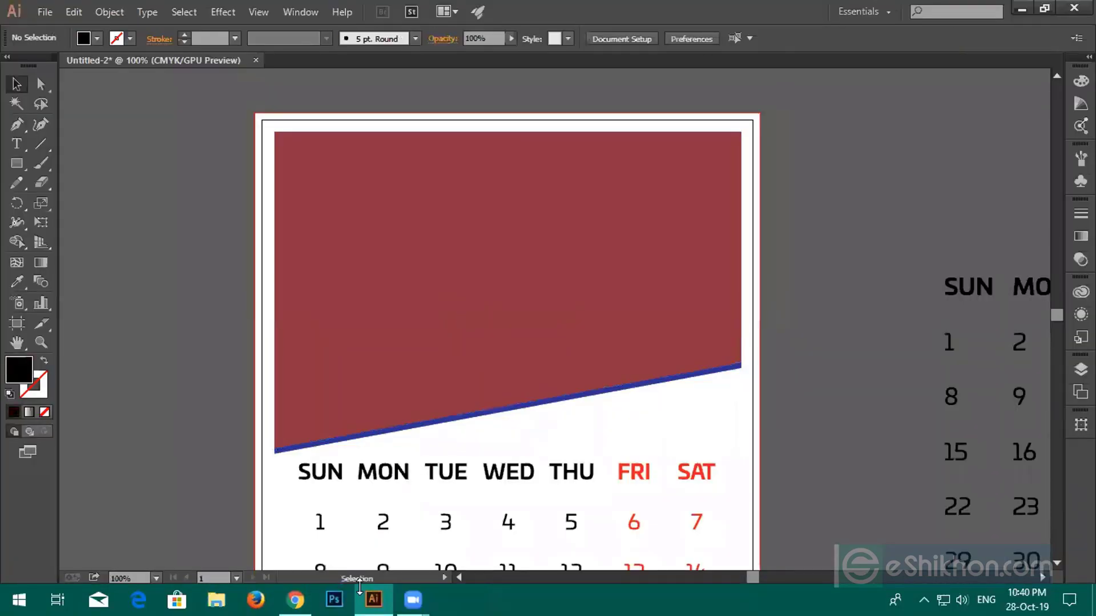
Place the downloaded sunrise JPG from Chrome into the Illustrator calendar and scale it down over the red header shape
left_click(295, 600)
left_click_drag(91, 568, 453, 332)
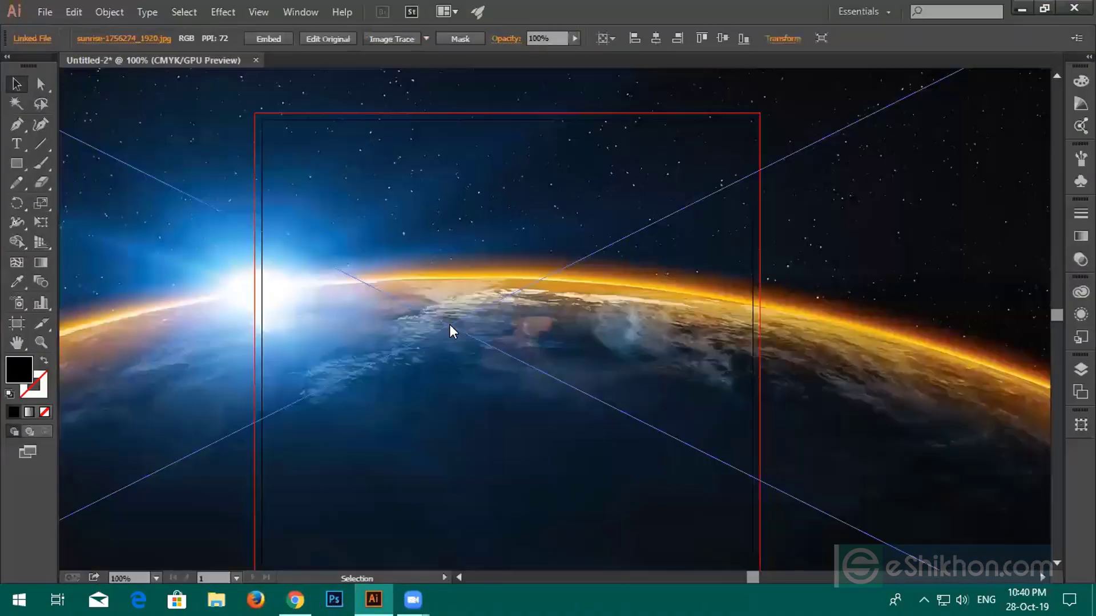
scroll(447, 317, "down", 3)
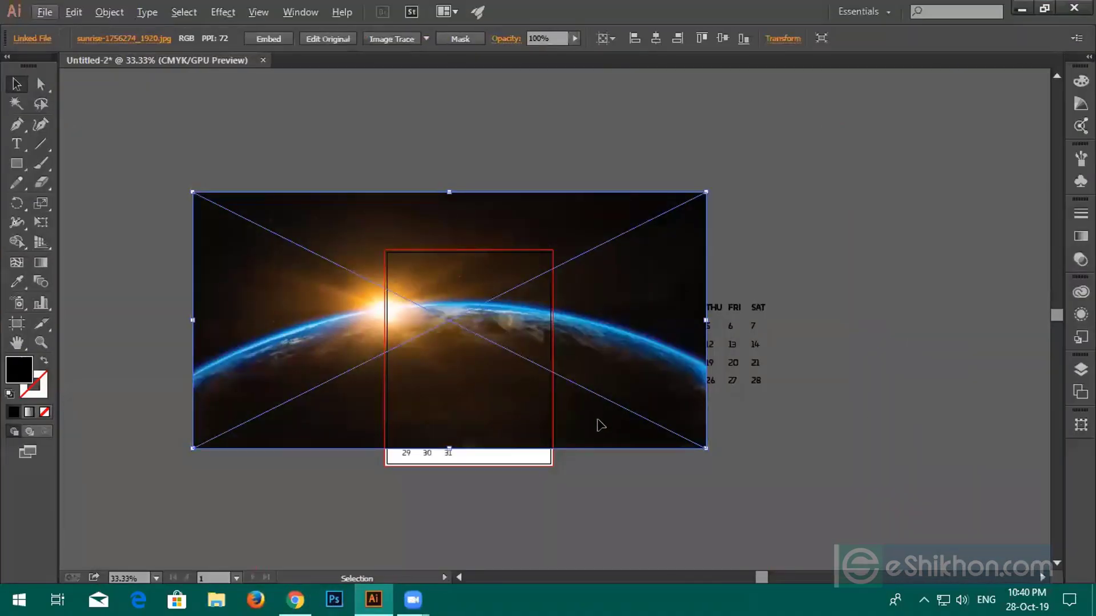
left_click_drag(714, 443, 637, 364)
scroll(480, 358, "up", 2)
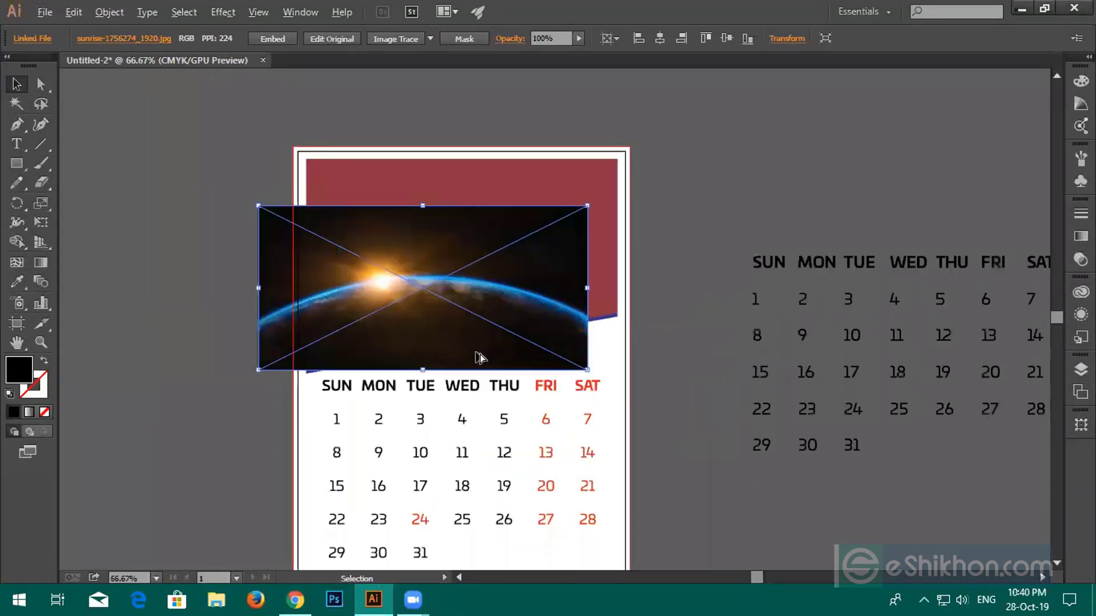
left_click_drag(465, 326, 503, 281)
left_click_drag(629, 333, 651, 346)
Bring the red slanted header shape to the front of the sunrise image
left_click(343, 360)
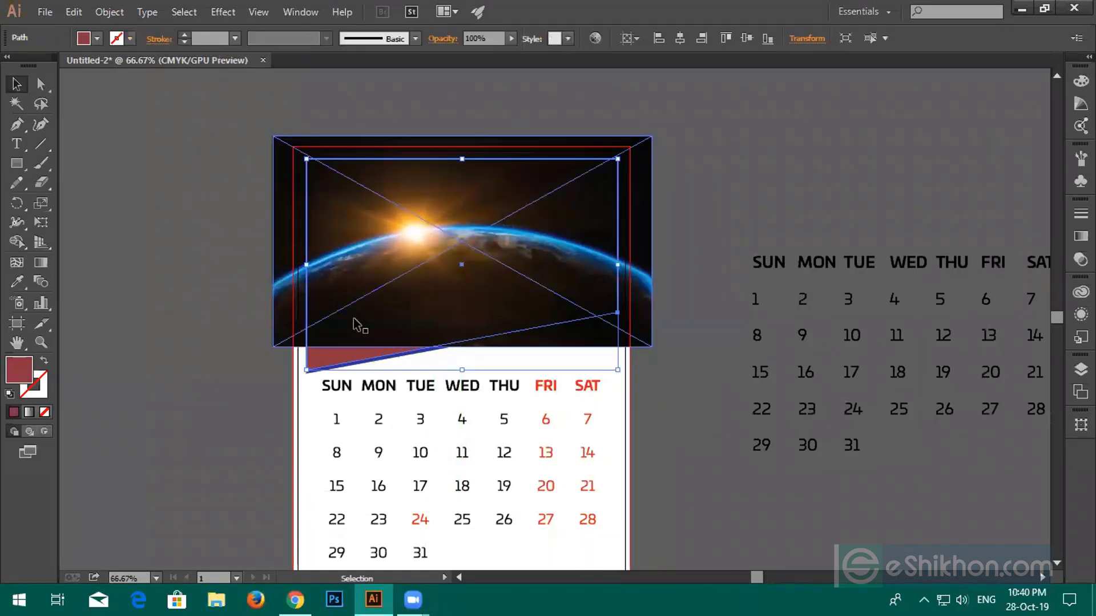
right_click(346, 364)
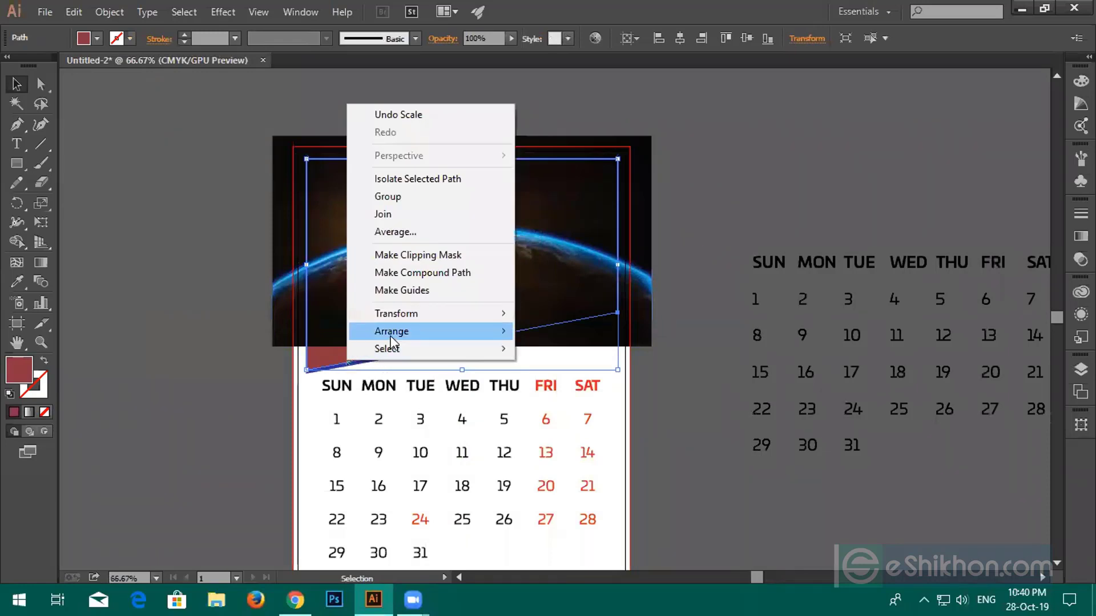
mouse_move(428, 332)
left_click(550, 332)
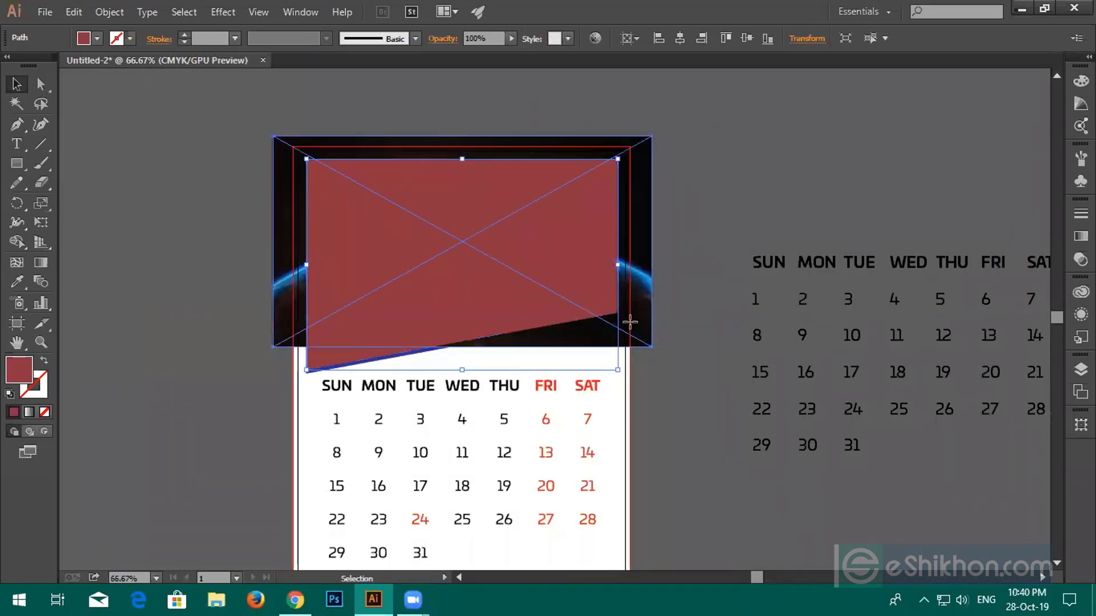
Move the sunrise image slightly down and enlarge it until it fully covers the area behind the red header shape
left_click_drag(632, 321, 631, 344)
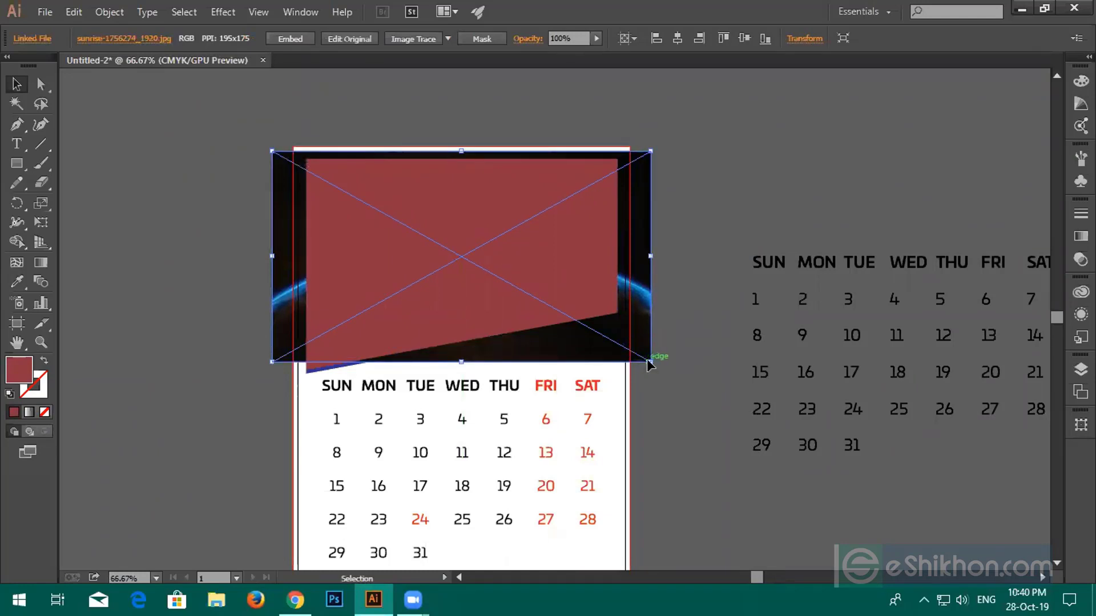
left_click(653, 374)
left_click_drag(649, 361, 656, 362)
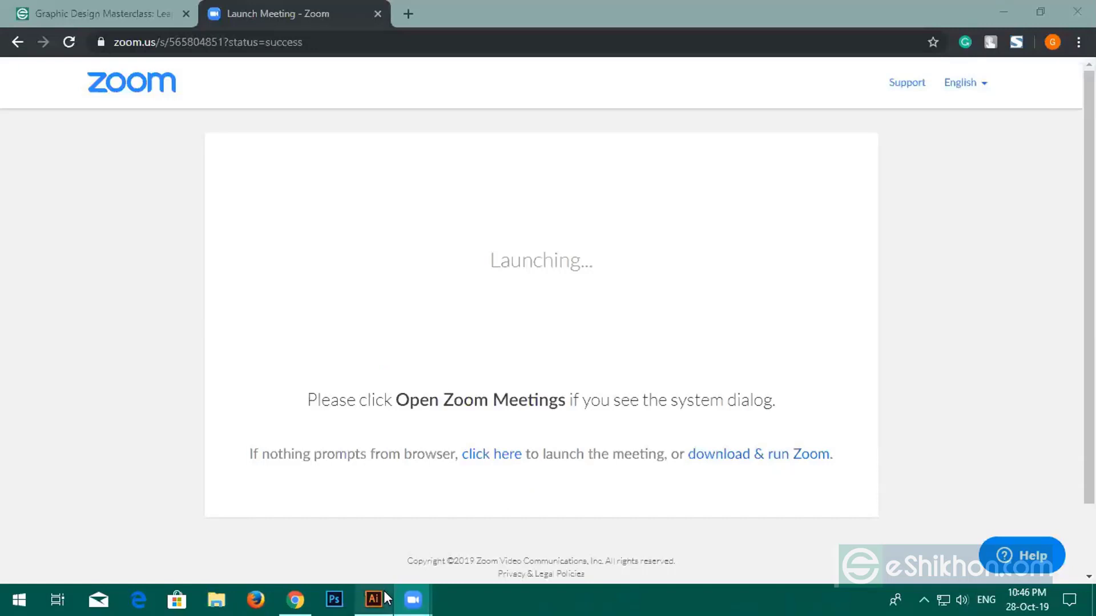
left_click(373, 599)
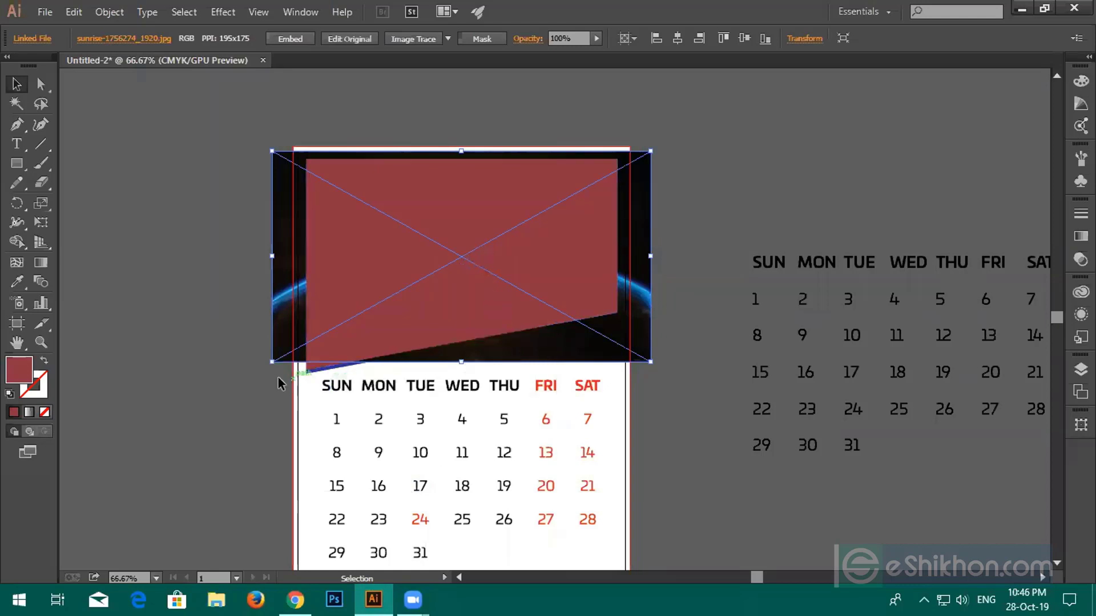
left_click_drag(271, 362, 250, 404)
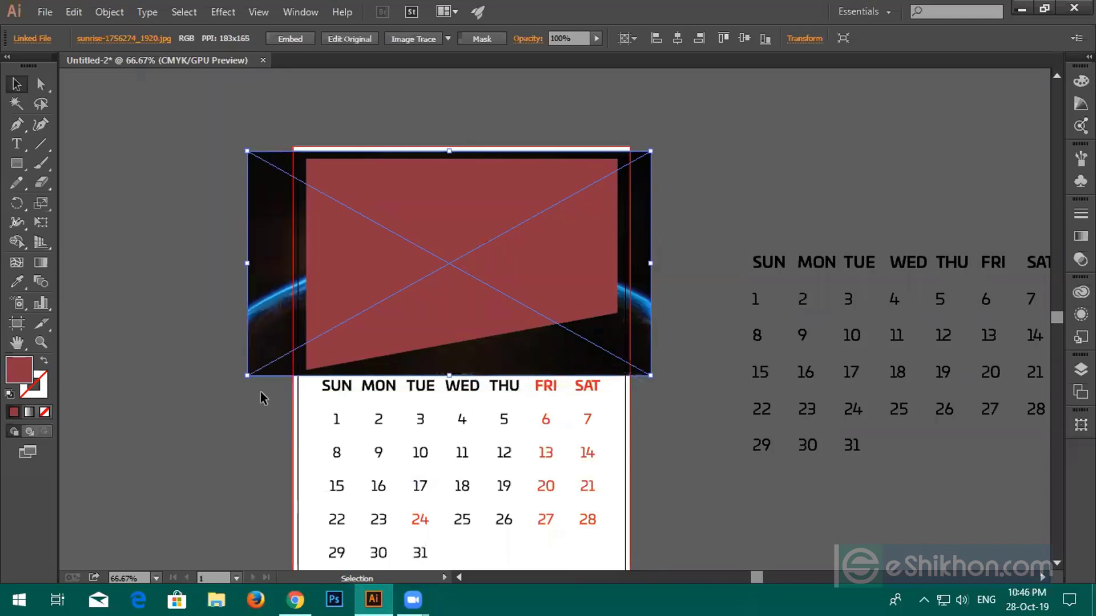
Make a clipping mask from the red header shape and the sunrise image, and deselect the result
left_click(360, 285, "shift")
right_click(358, 283)
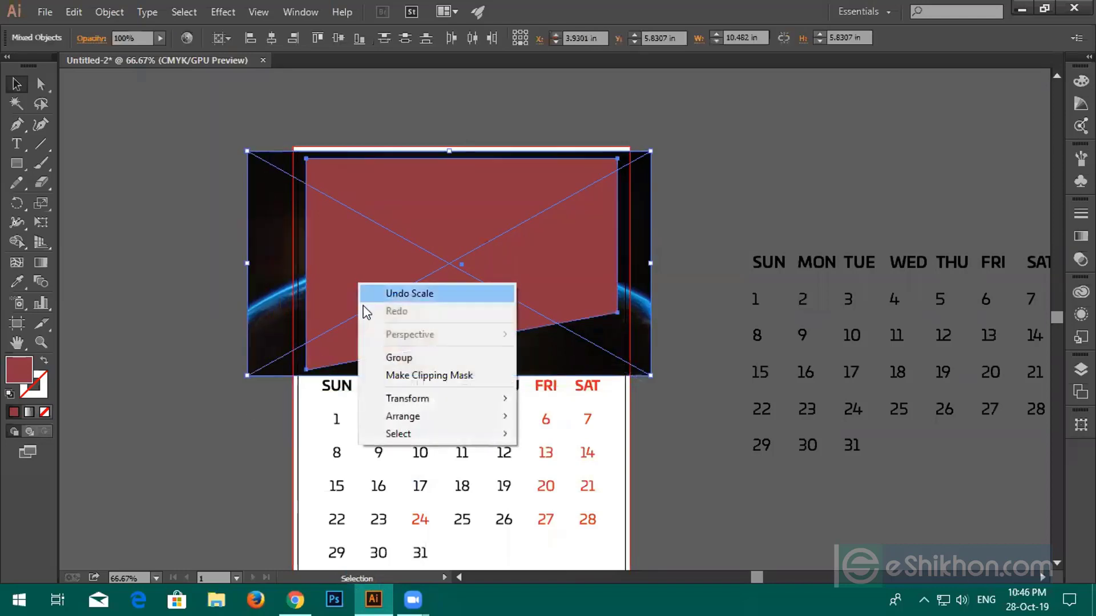
left_click(399, 376)
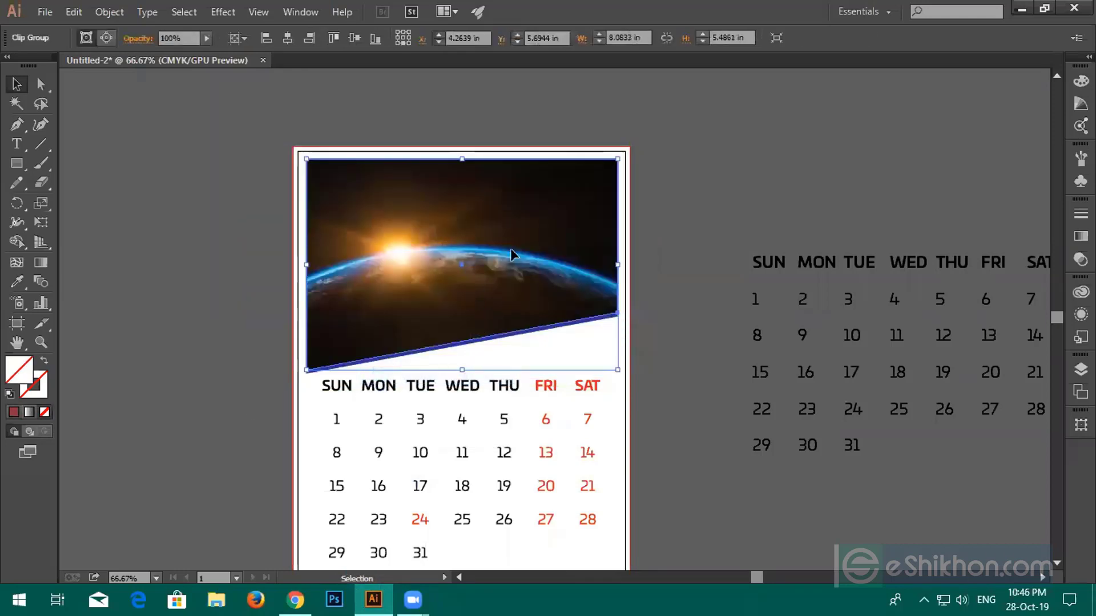
left_click(672, 220)
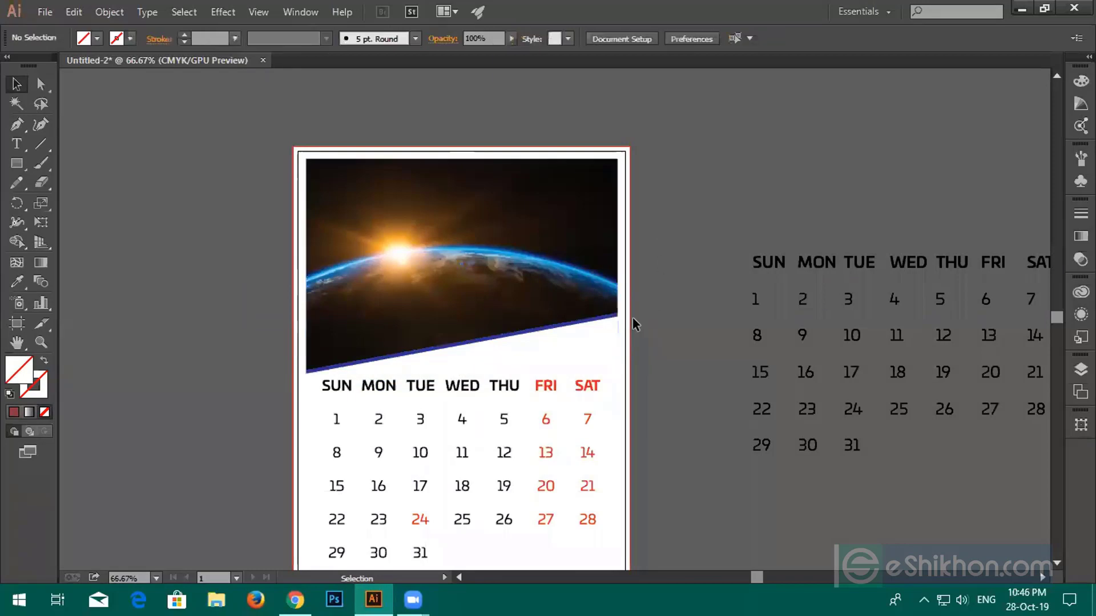
Lock the white background rectangle of the calendar page
left_click(469, 341)
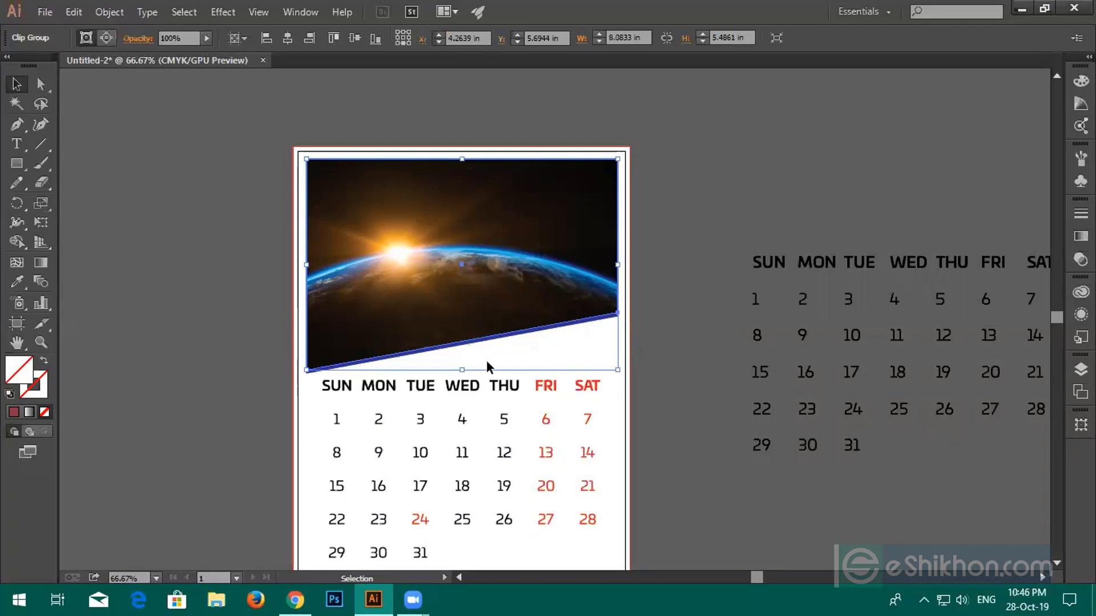
scroll(492, 362, "up", 2)
scroll(492, 362, "up", 1)
left_click(787, 321)
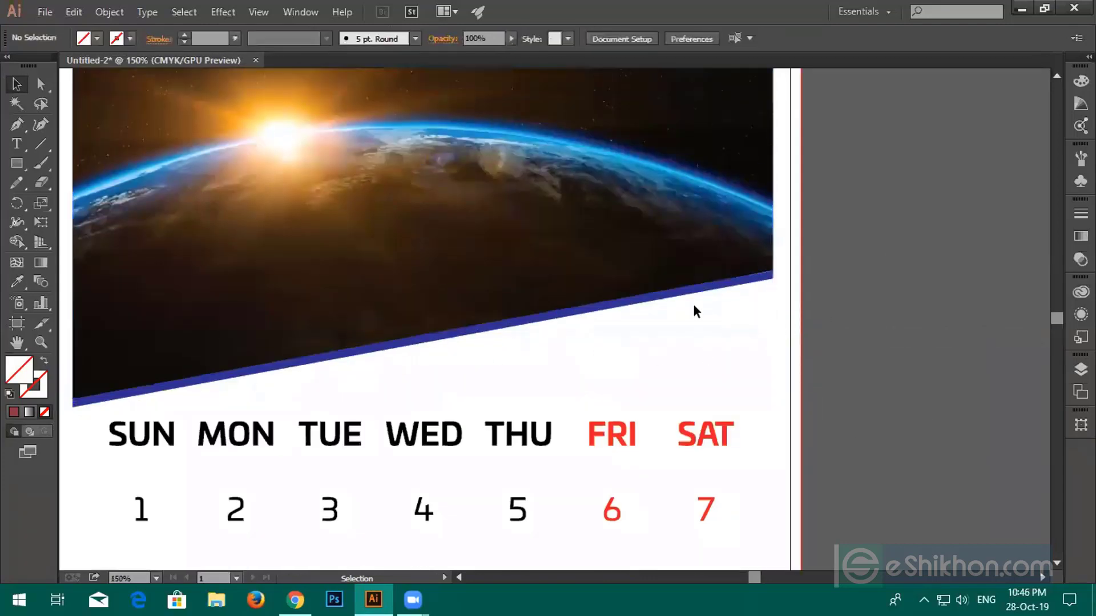
left_click(691, 292)
left_click(885, 283)
left_click(756, 351)
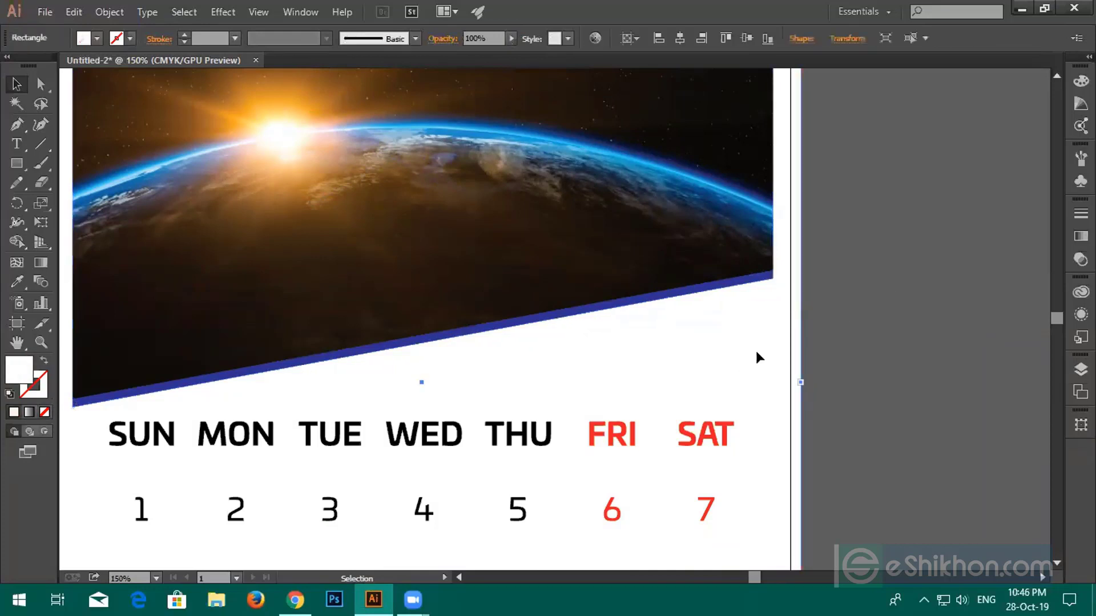
key("ctrl+2")
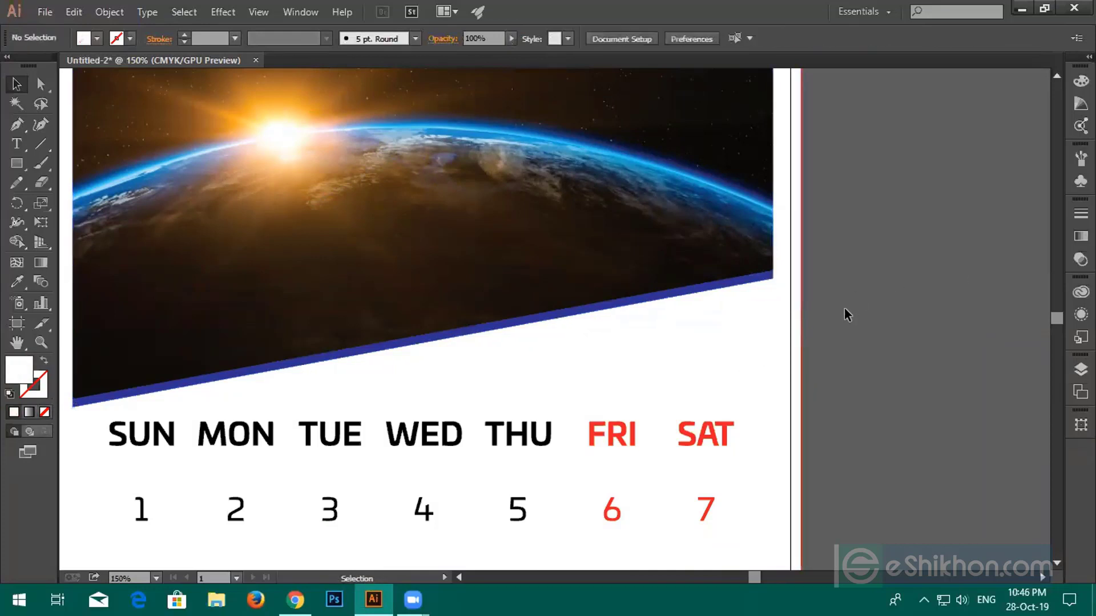
Bring the blue slanted shape beneath the clipped sunrise image to the front
left_click(570, 312)
scroll(570, 319, "up", 1)
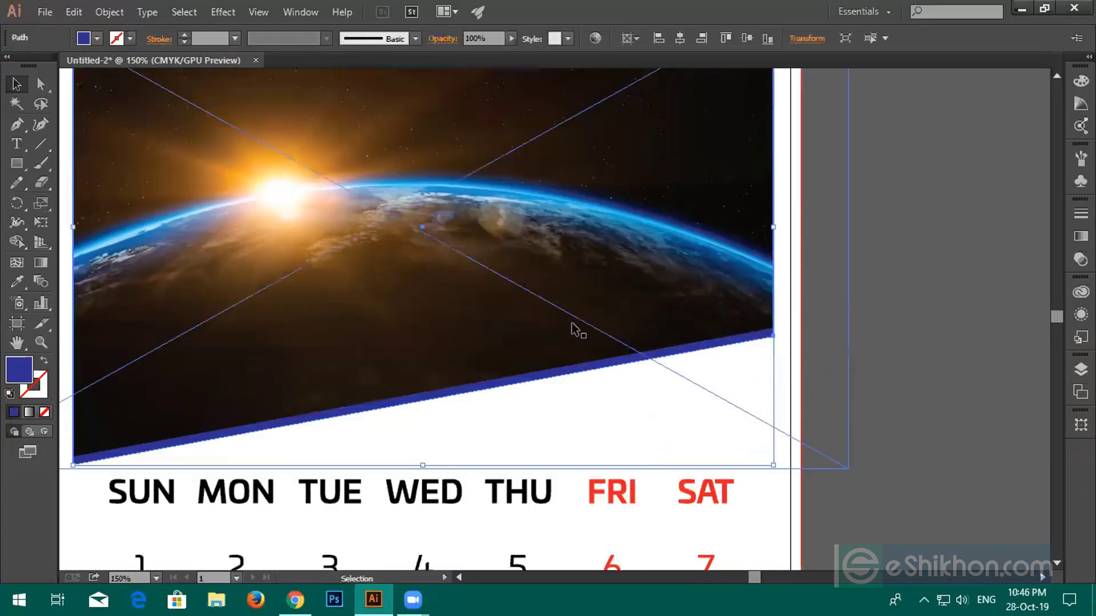
left_click(580, 372, "shift")
right_click(575, 370)
mouse_move(623, 344)
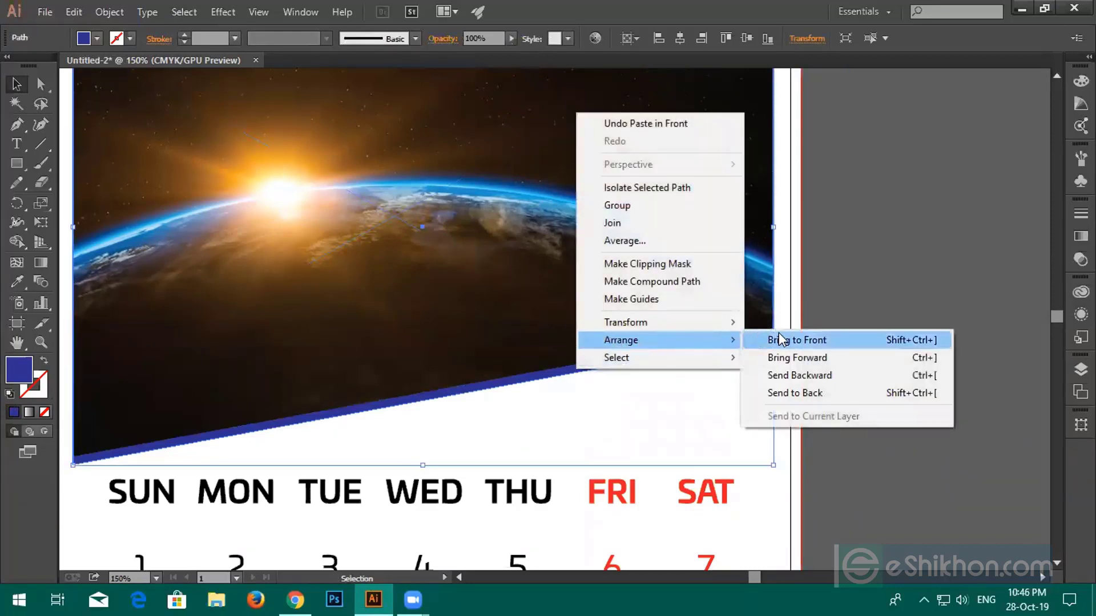
left_click(765, 340)
scroll(765, 347, "down", 1)
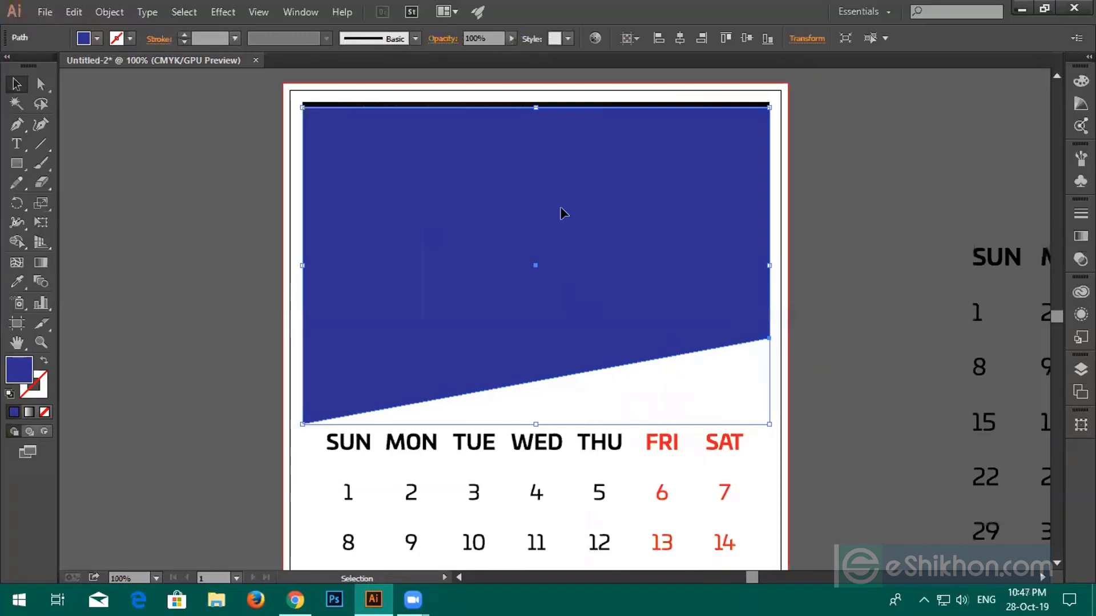
Nudge the front blue slanted shape up until its upper edge meets the upper edge of the sunrise image
key("Up")
key("Up")
key("Up")
key("Up")
key("Up")
key("Up")
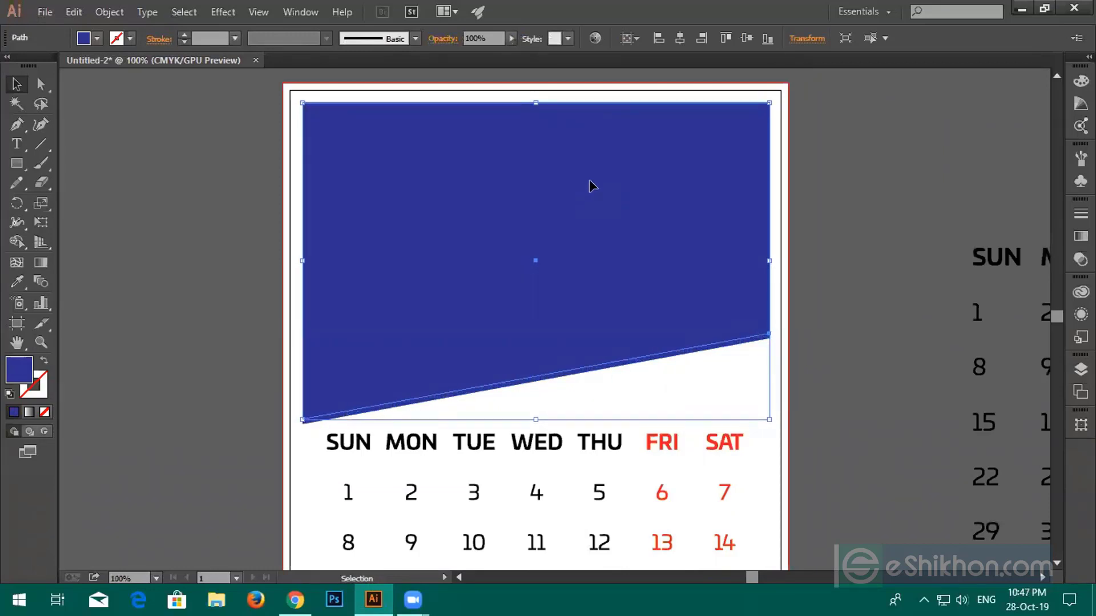
right_click(593, 191)
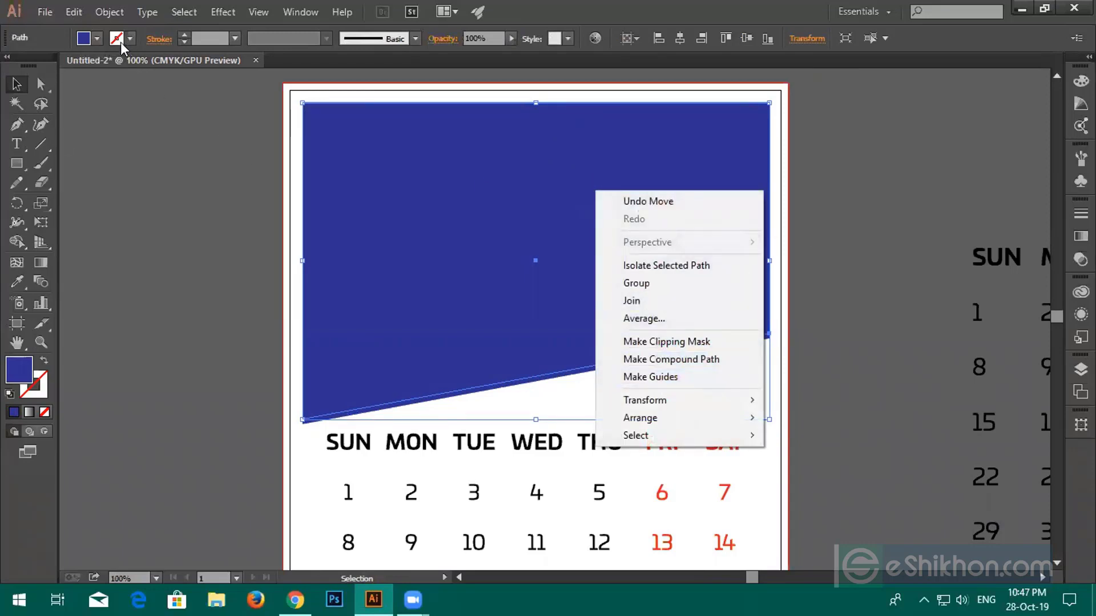
left_click(94, 39)
left_click(94, 40)
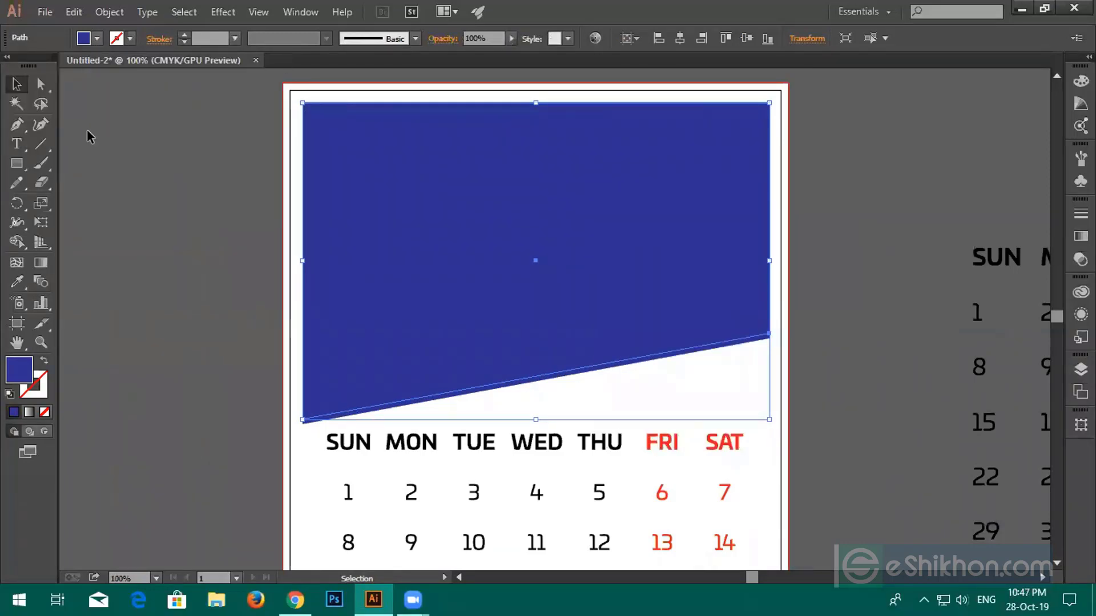
double_click(26, 371)
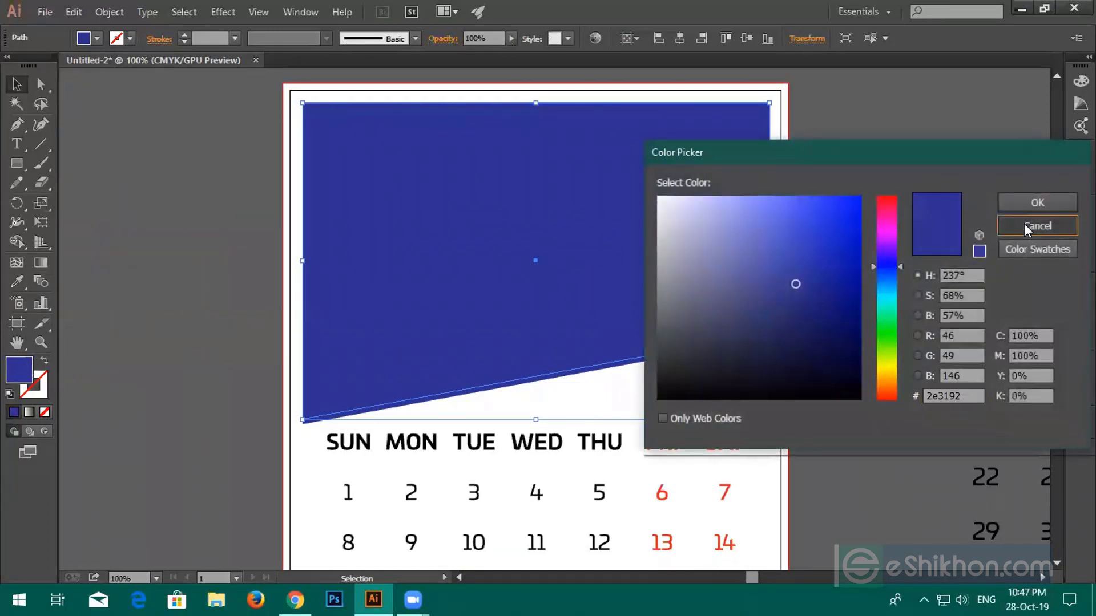
left_click(1027, 227)
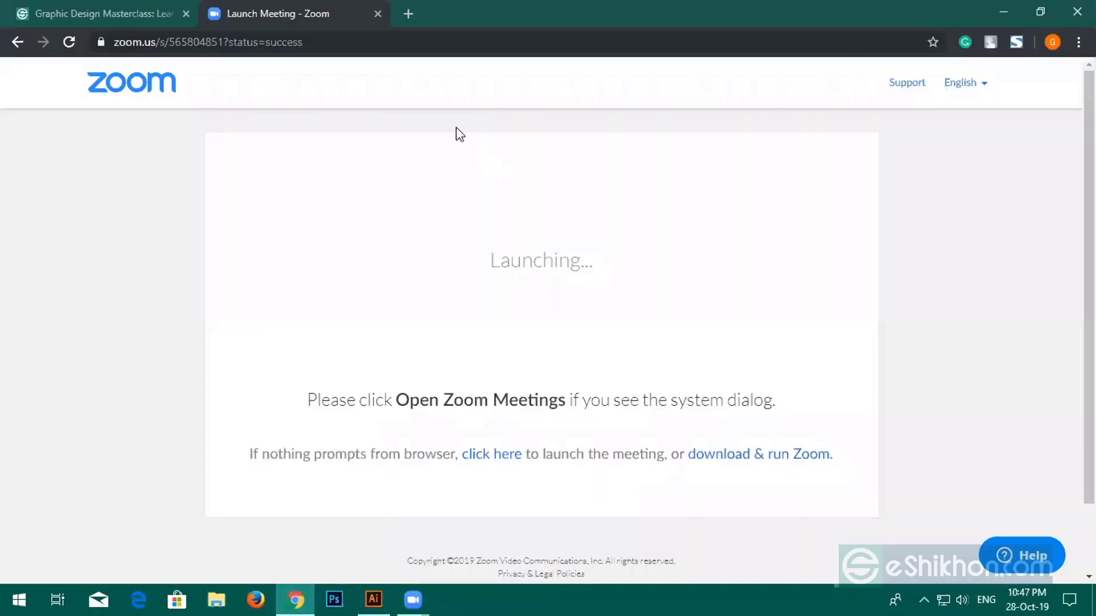
Switch to Chrome and search Google for "color picker" in a new tab
left_click(414, 16)
type("C")
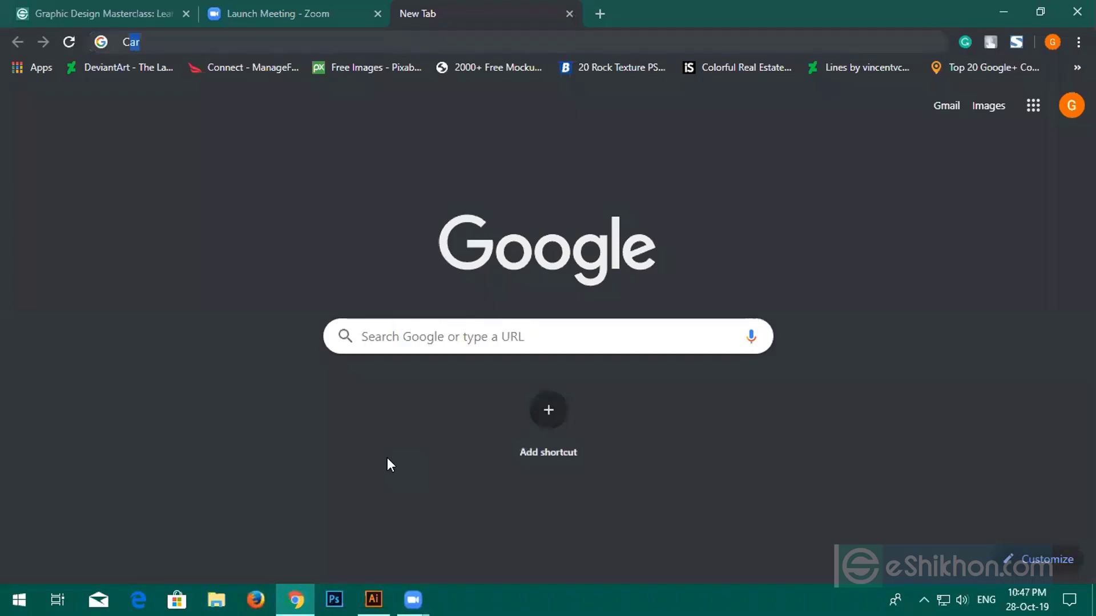
type("OLOR P")
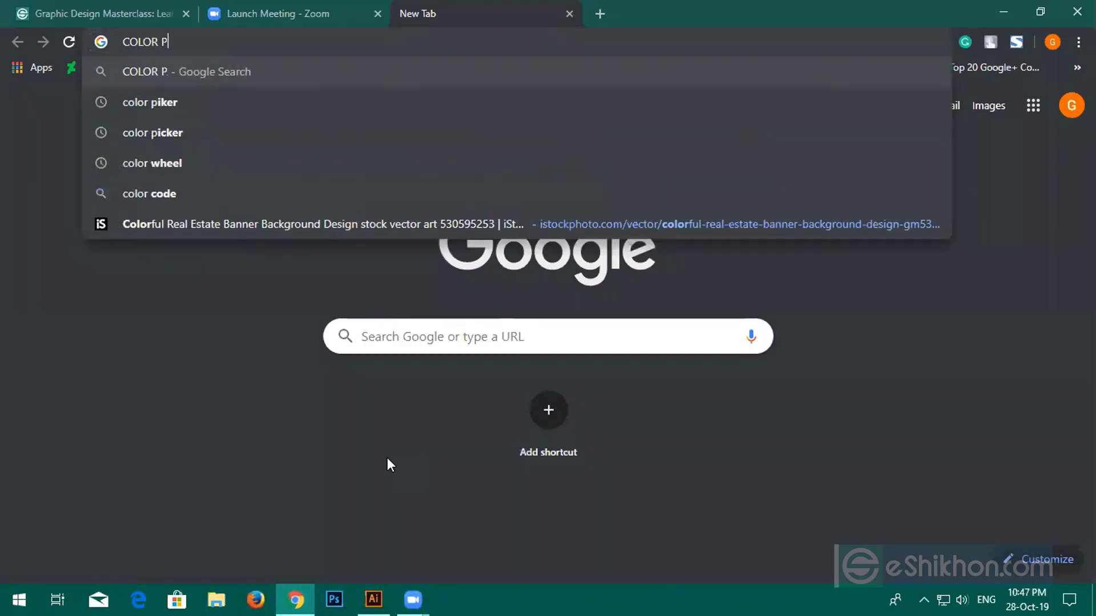
type("I")
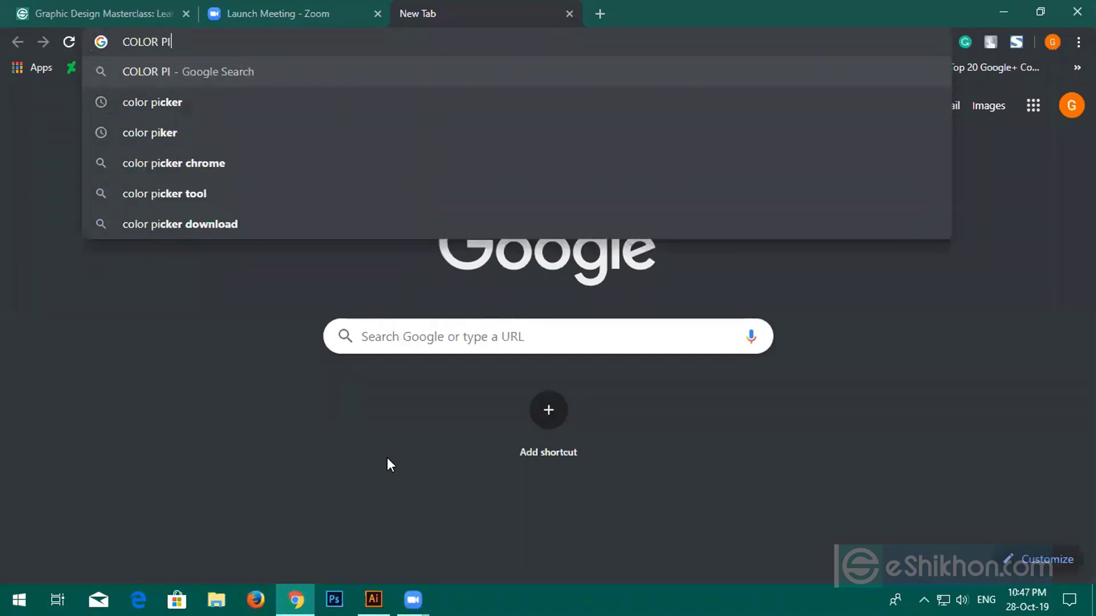
type("C")
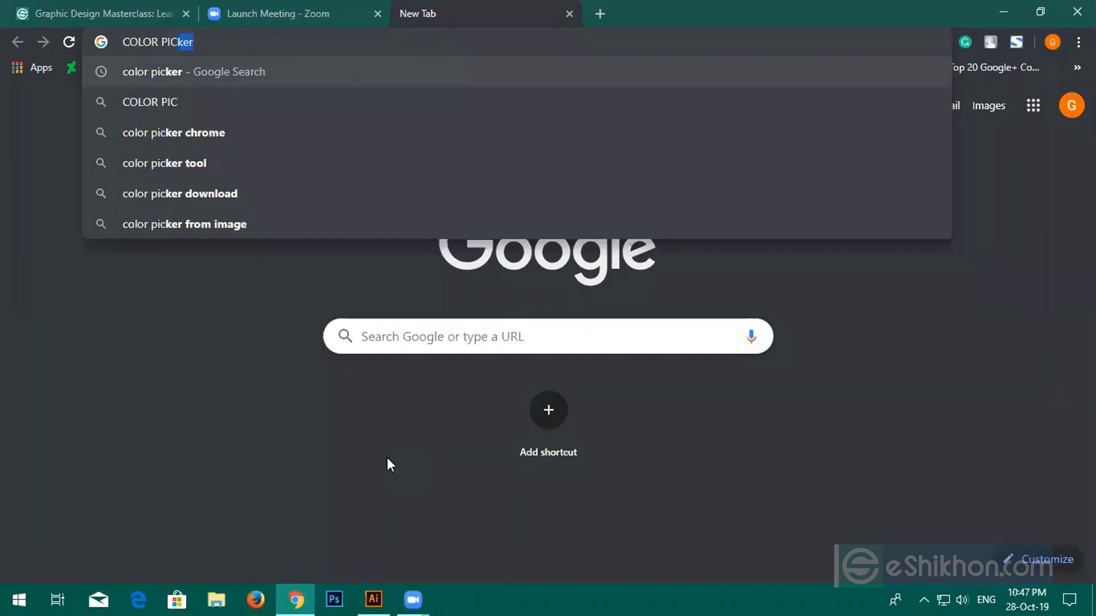
type("KER")
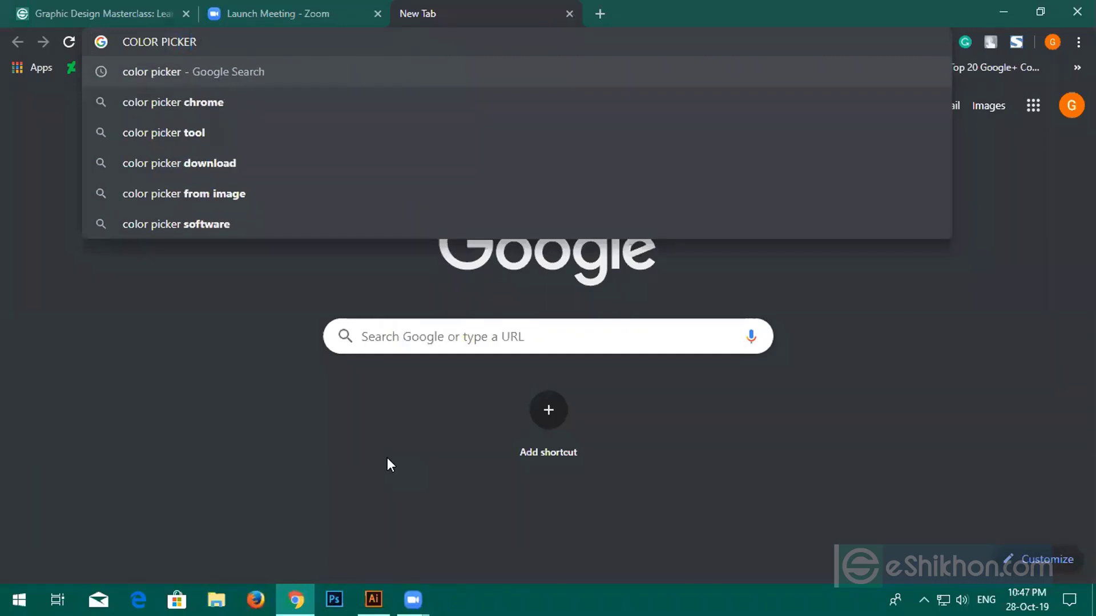
key("Return")
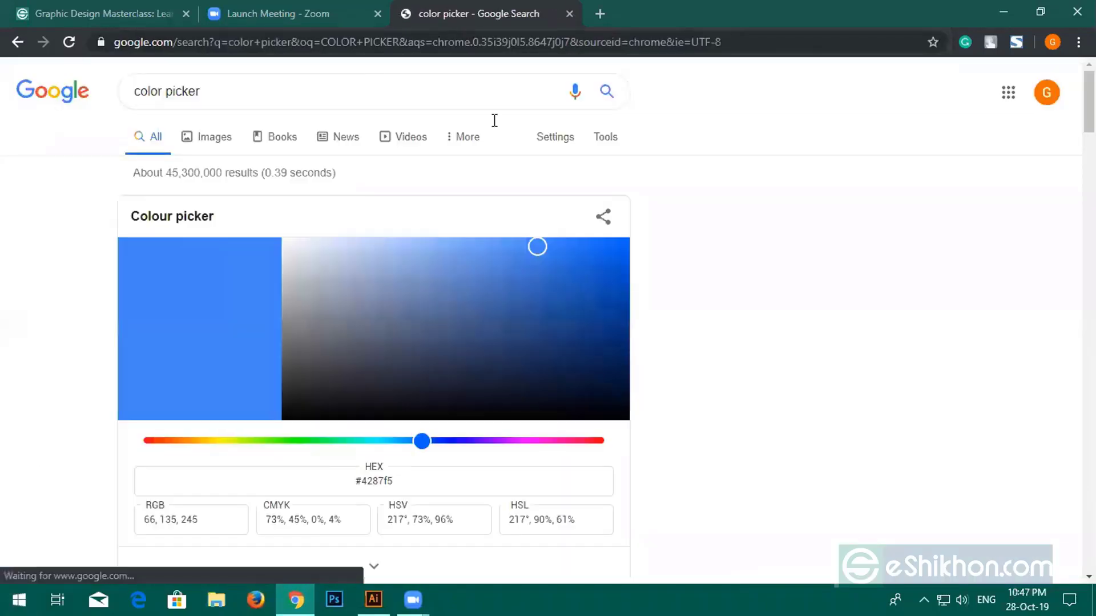
Try several hues in Google's colour picker, settle on the blue #1949cf, and copy its hex code
left_click(345, 442)
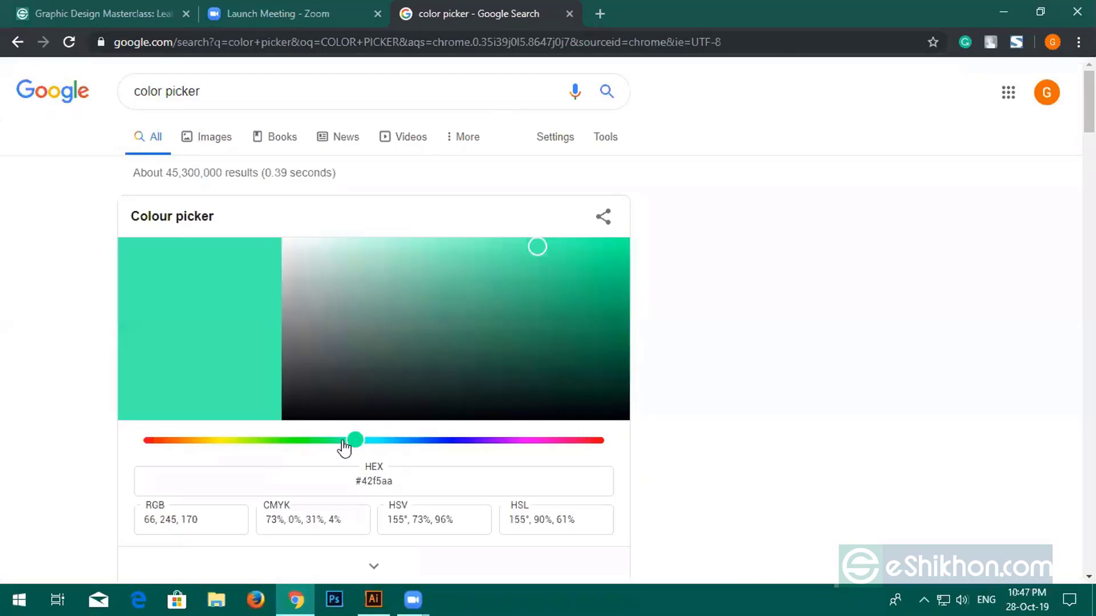
left_click(409, 442)
left_click(433, 441)
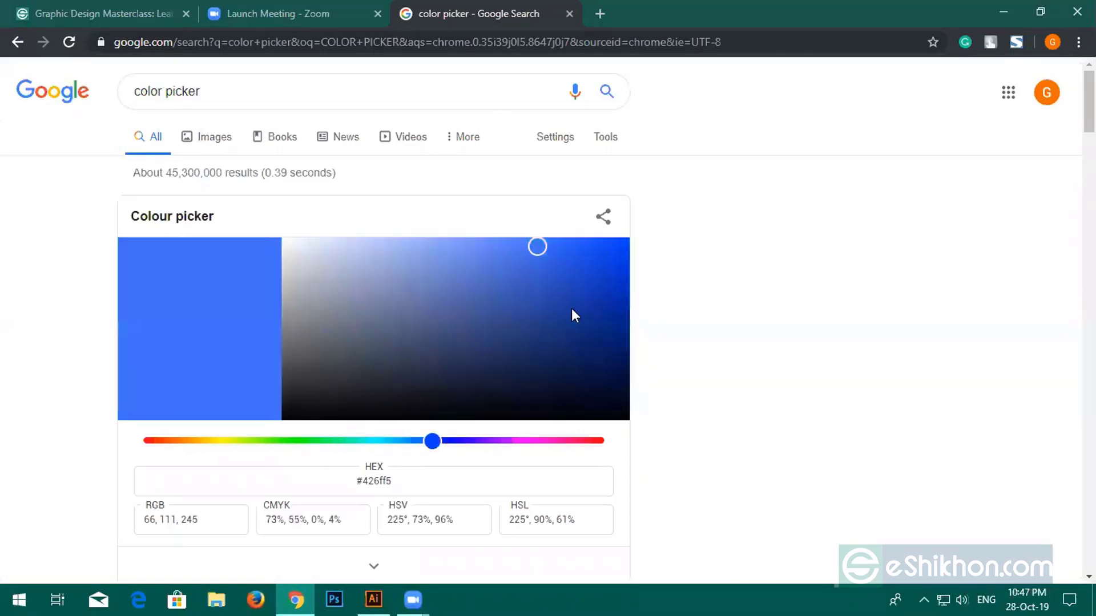
left_click_drag(543, 440, 483, 443)
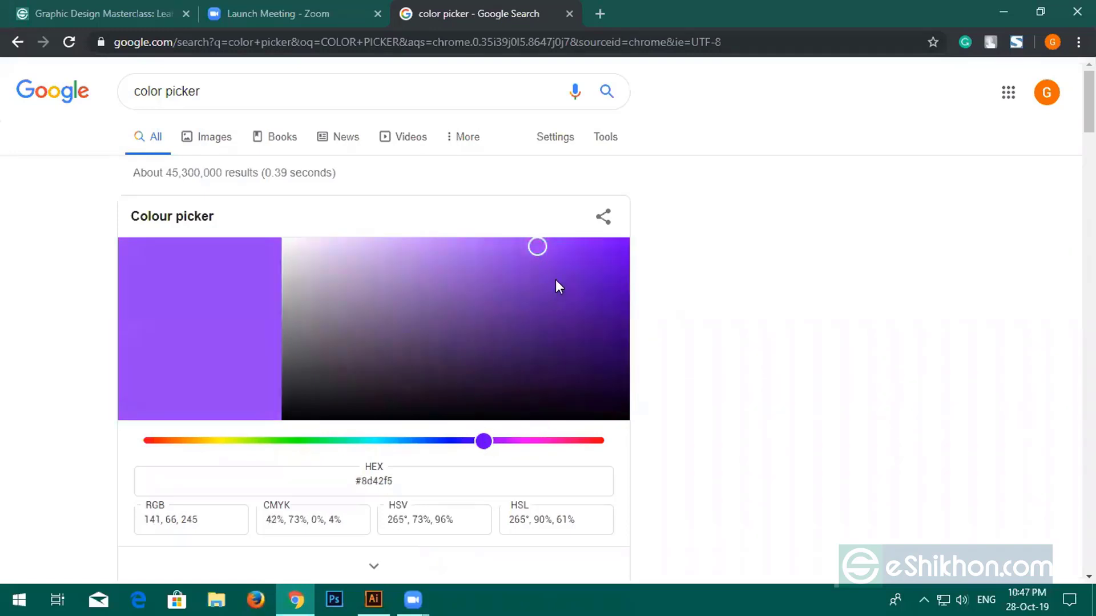
mouse_move(605, 272)
left_mouse_down()
mouse_move(595, 258)
mouse_move(589, 274)
left_mouse_up()
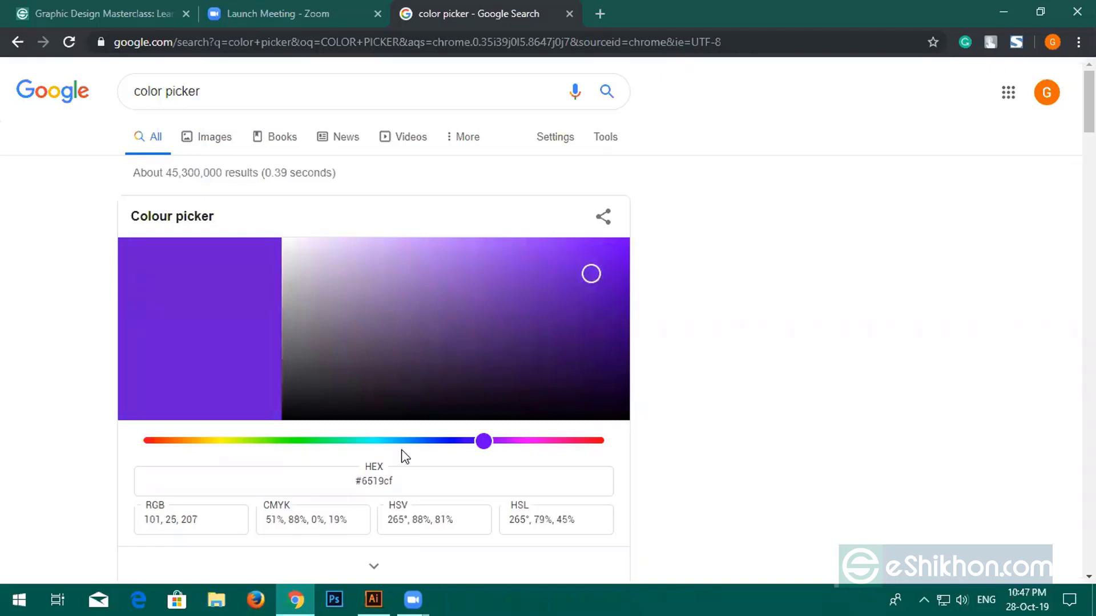
left_click(396, 448)
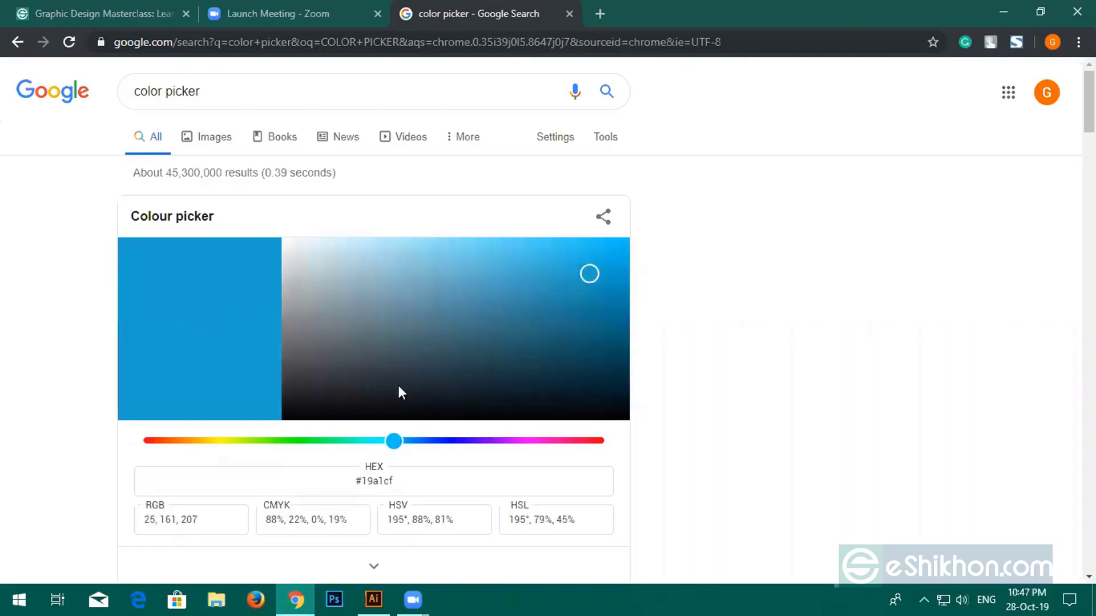
left_click(423, 442)
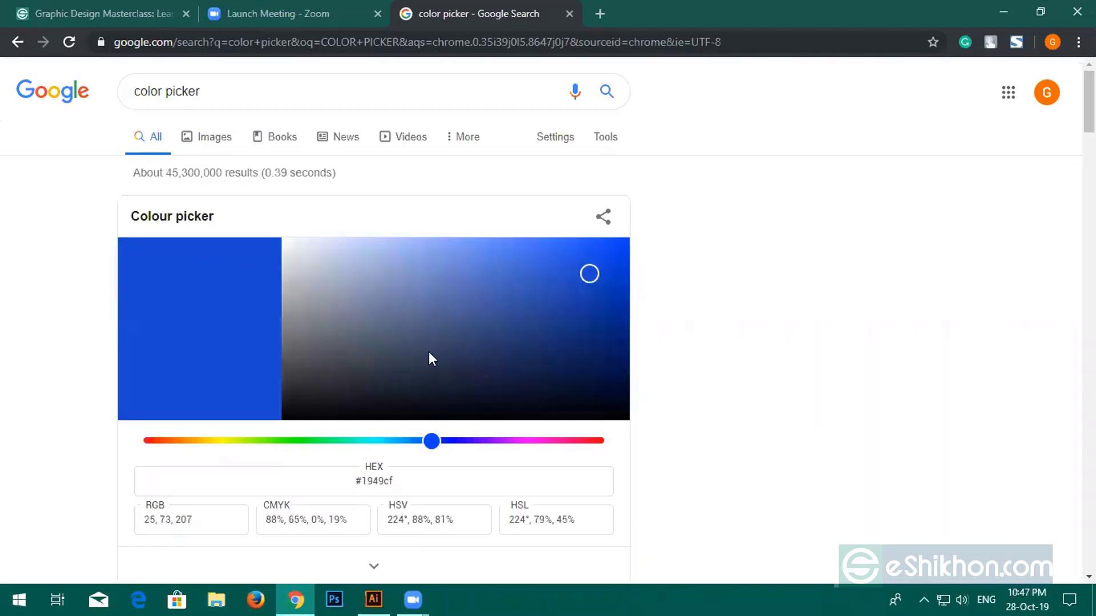
left_click_drag(395, 480, 356, 481)
key("ctrl+c")
Switch back to Illustrator and set the fill of the front blue slanted shape to hex 1949cf
left_click(373, 599)
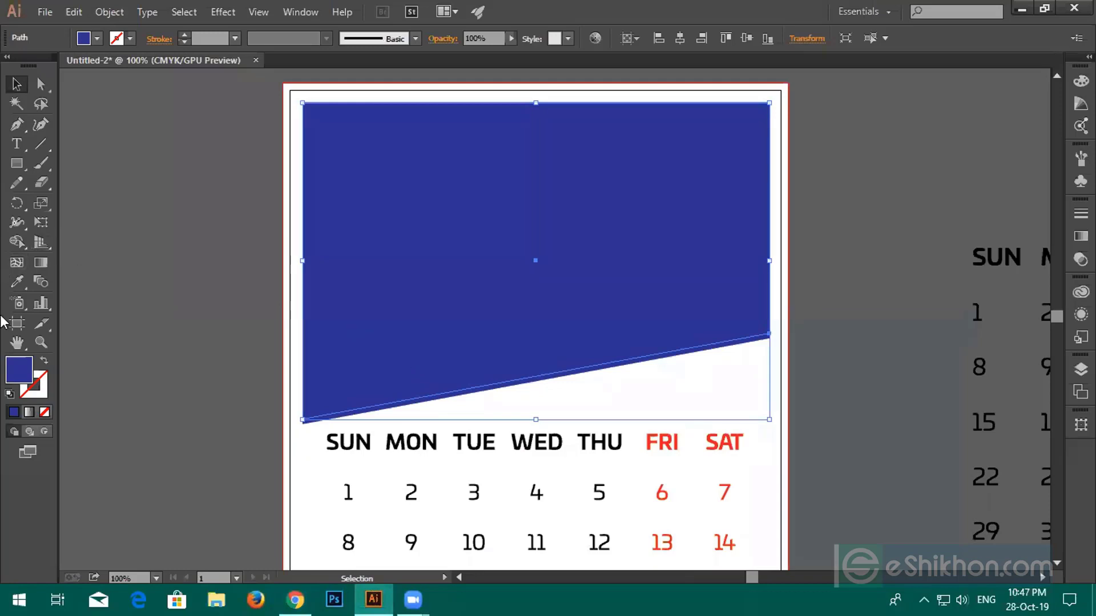
double_click(19, 371)
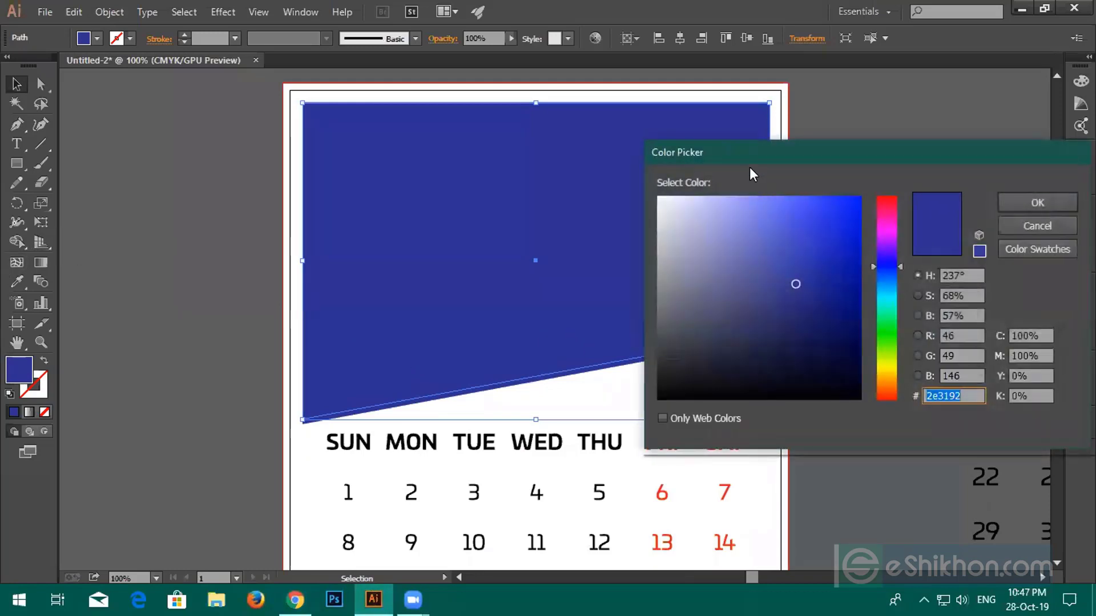
left_click_drag(745, 159, 724, 137)
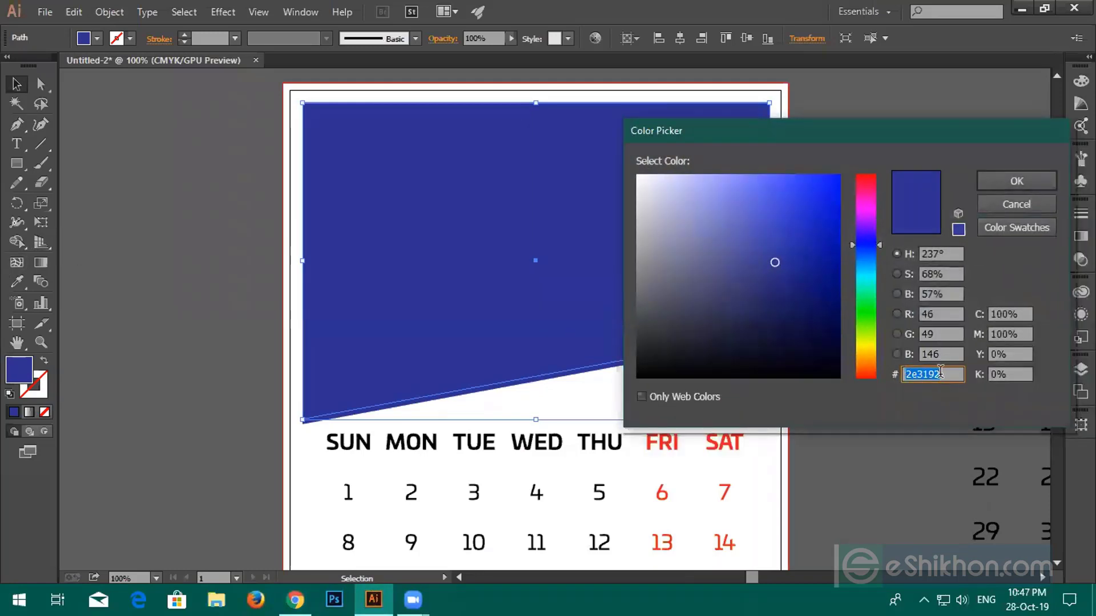
key("ctrl+v")
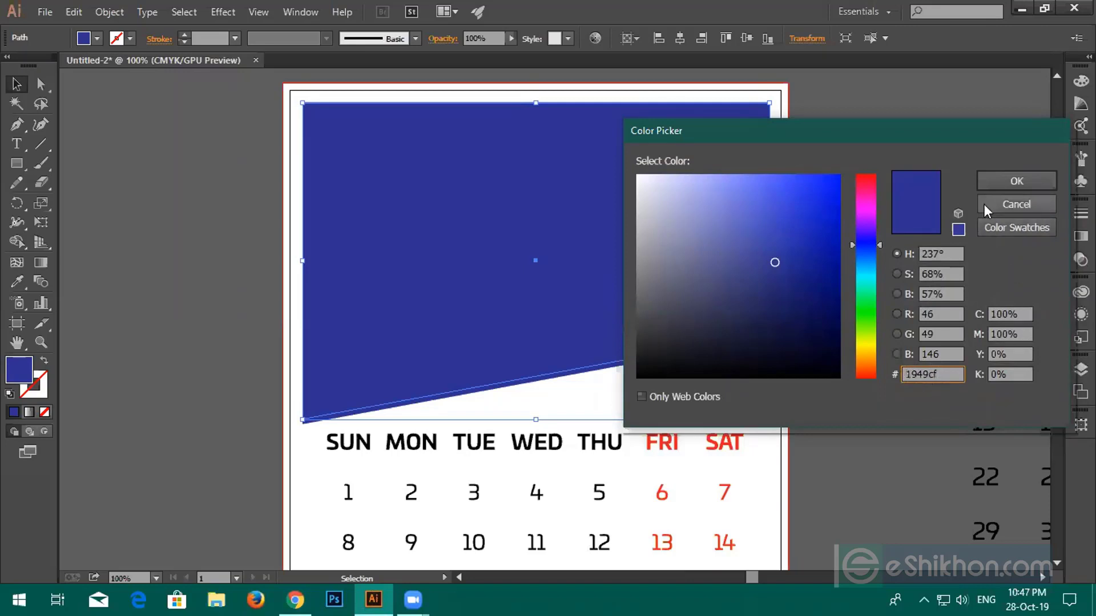
left_click(1001, 175)
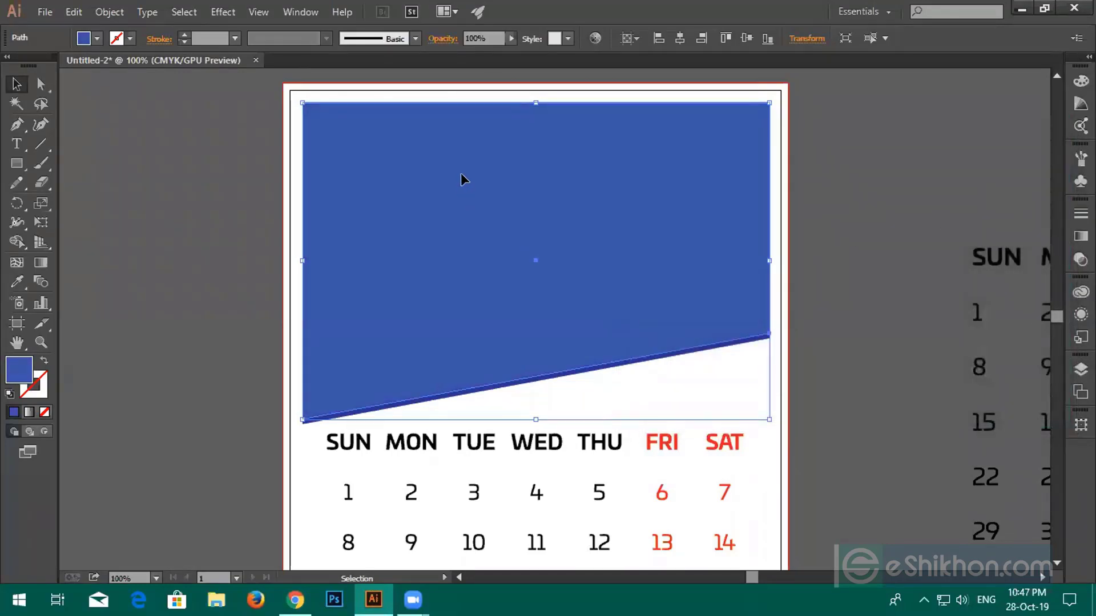
Reduce the opacity of the blue shape over the sunrise image to 59% and deselect it
left_click(509, 38)
left_click_drag(512, 52, 485, 51)
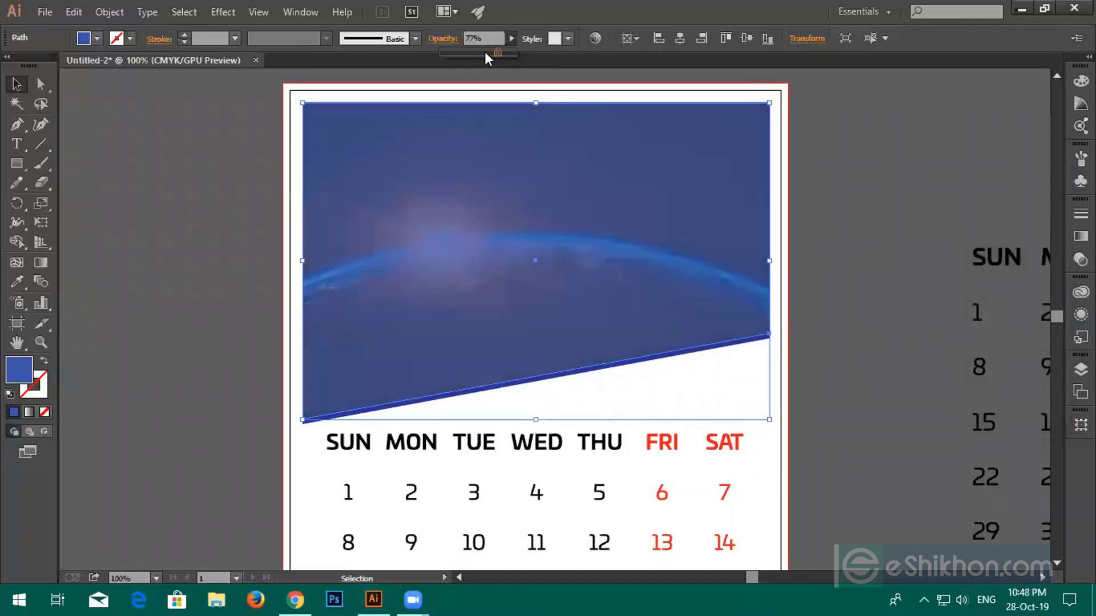
left_click(832, 228)
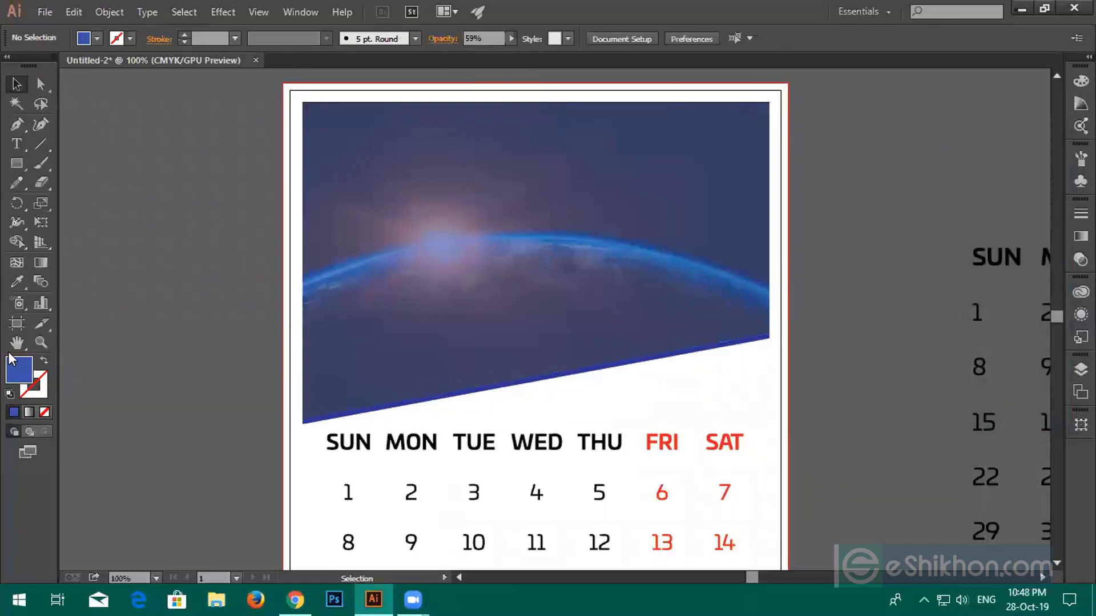
Delete the semi-transparent blue shape covering the sunrise image
left_click(420, 241)
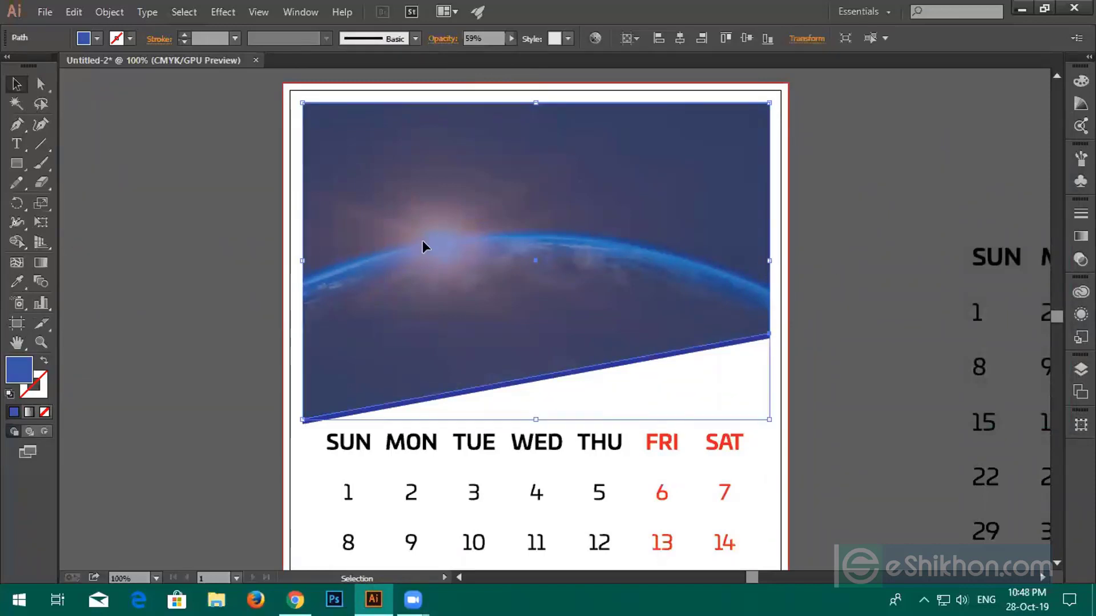
key("Delete")
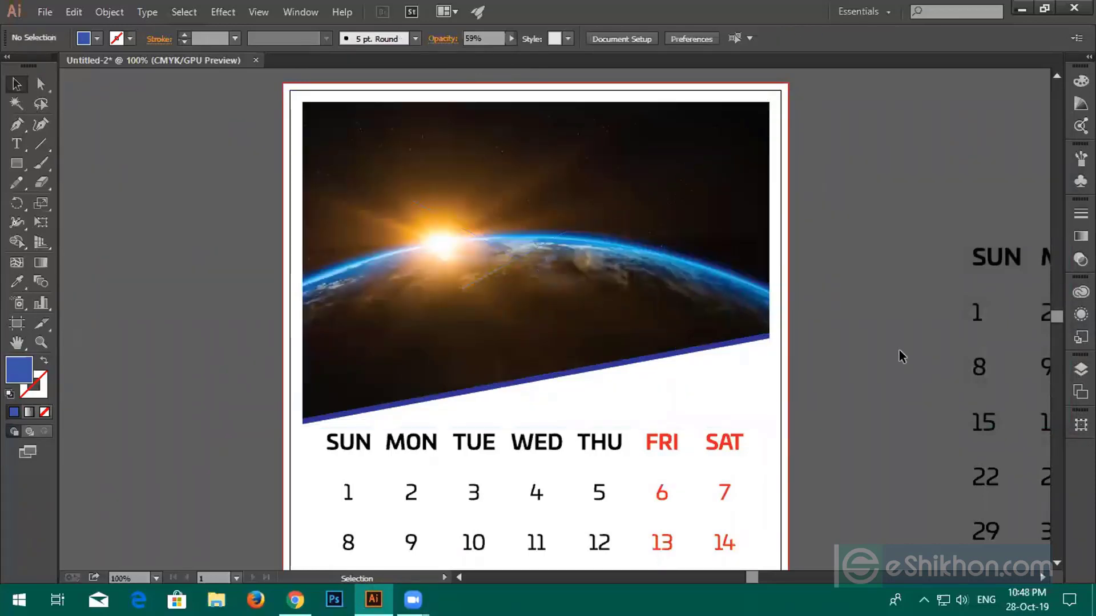
Recolour the blue slanted shape behind the sunrise image with the black swatch, followed by a mid-grey swatch
left_click(741, 342)
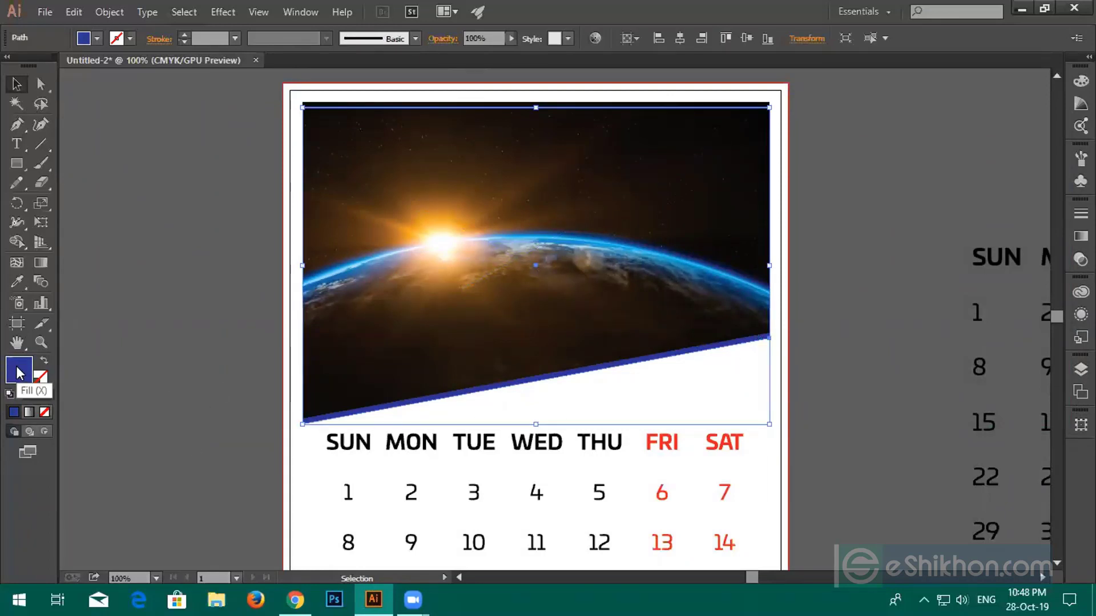
left_click(91, 43)
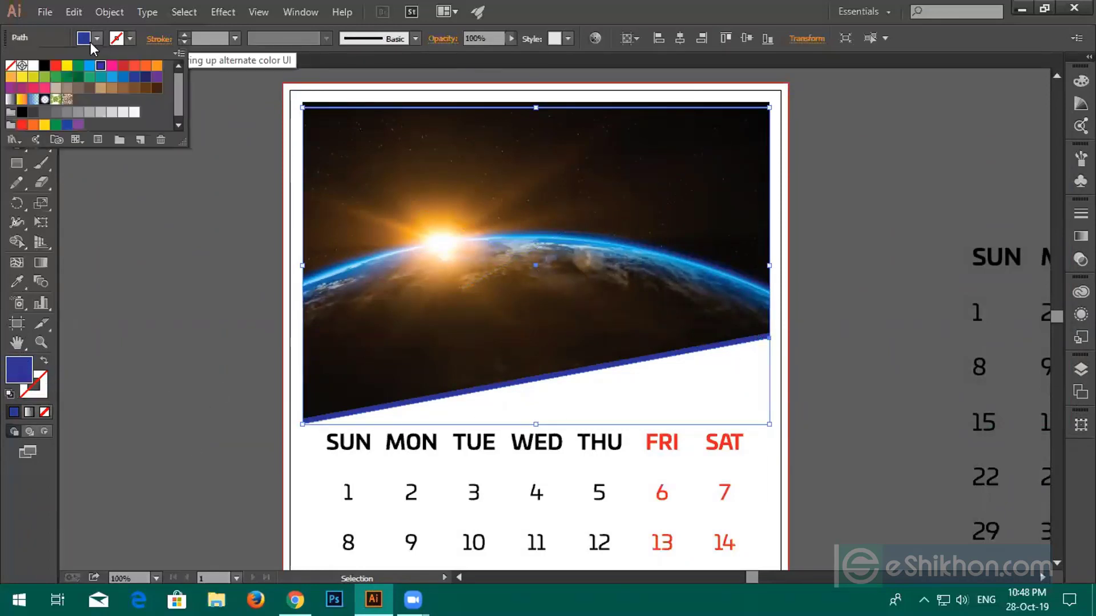
left_click(45, 65)
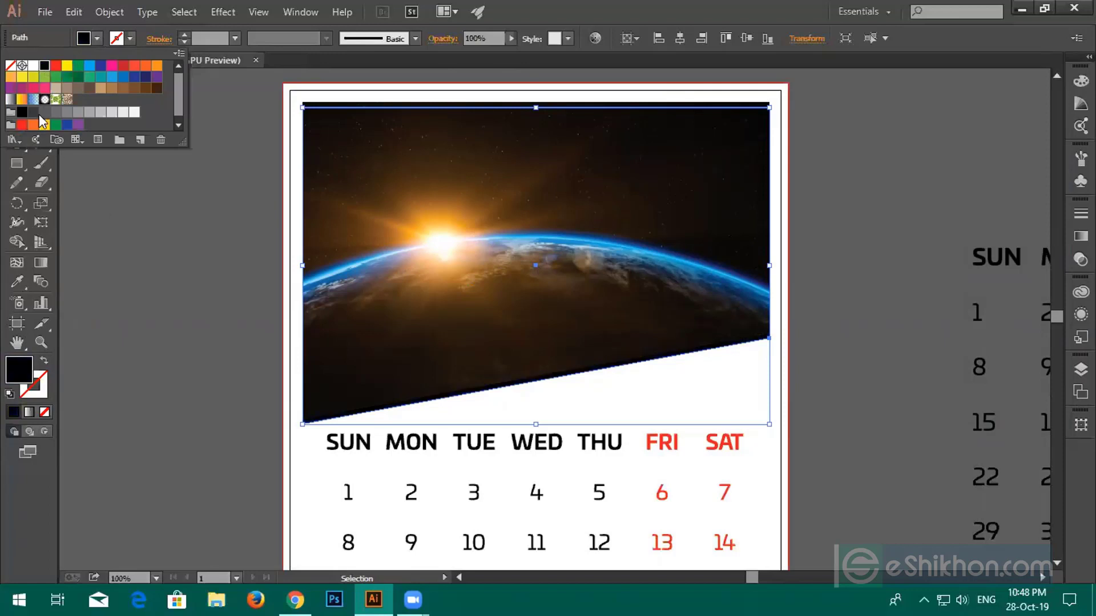
left_click(46, 113)
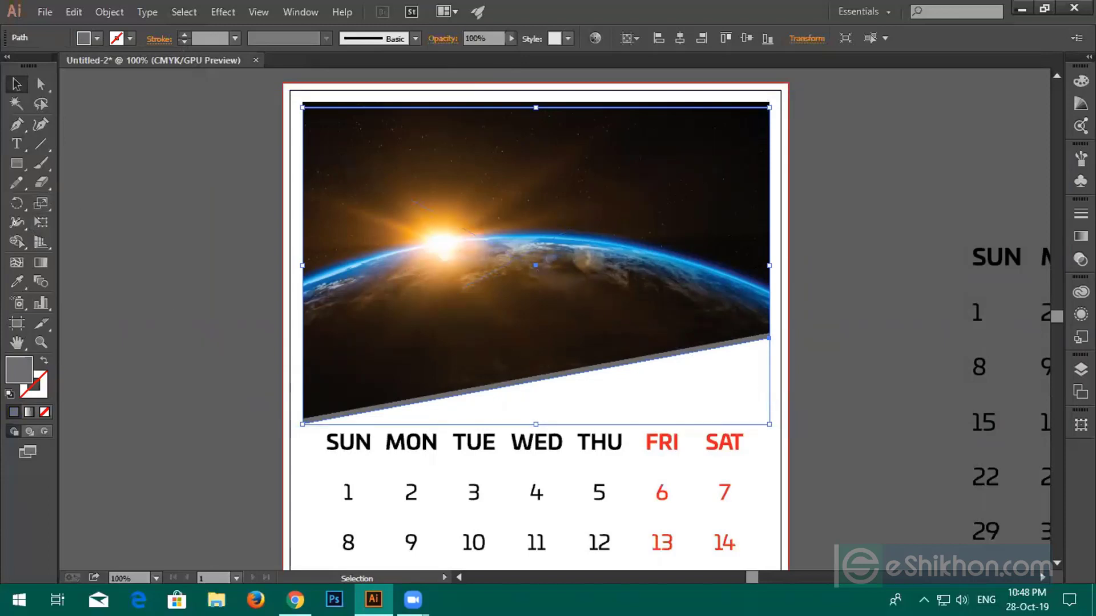
Fill the slanted shape behind the sunrise image with a linear white-to-black gradient at 0° and deselect it
left_click(1081, 236)
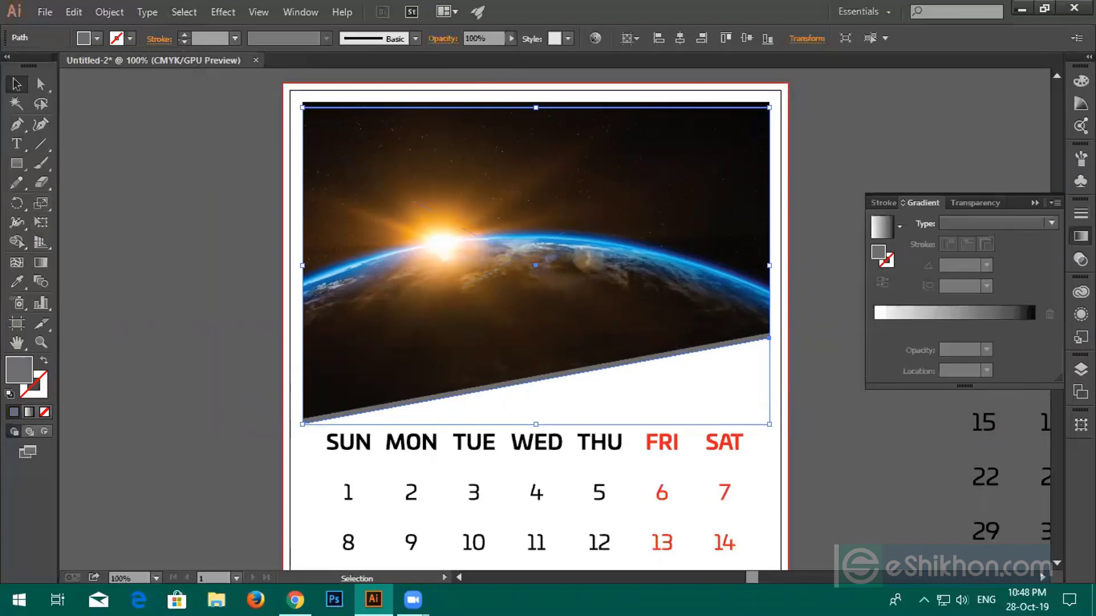
left_click(891, 226)
left_click(883, 187)
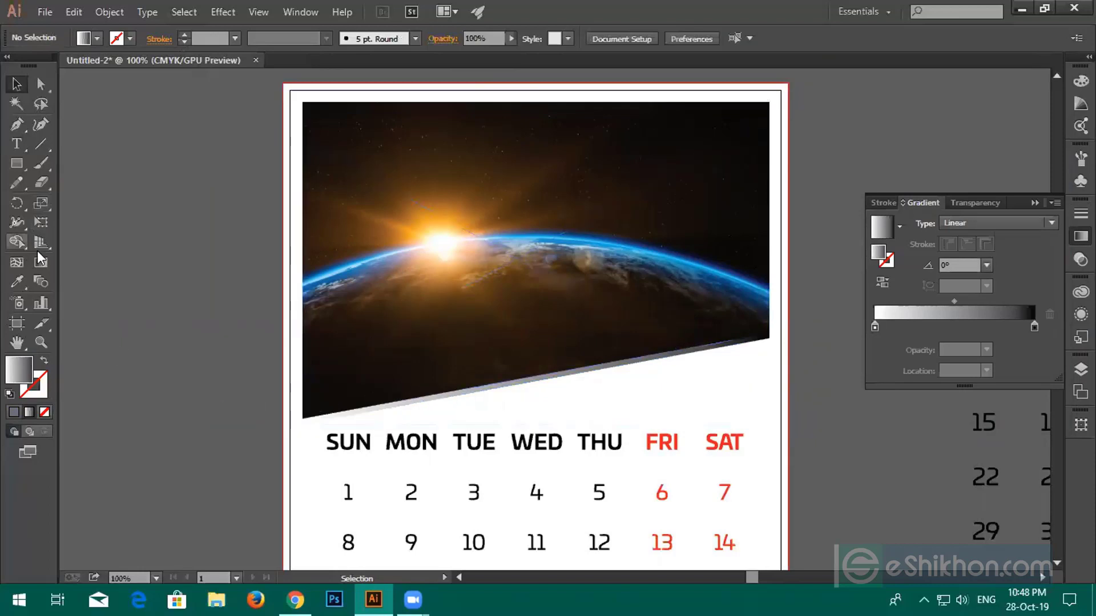
left_click(1035, 202)
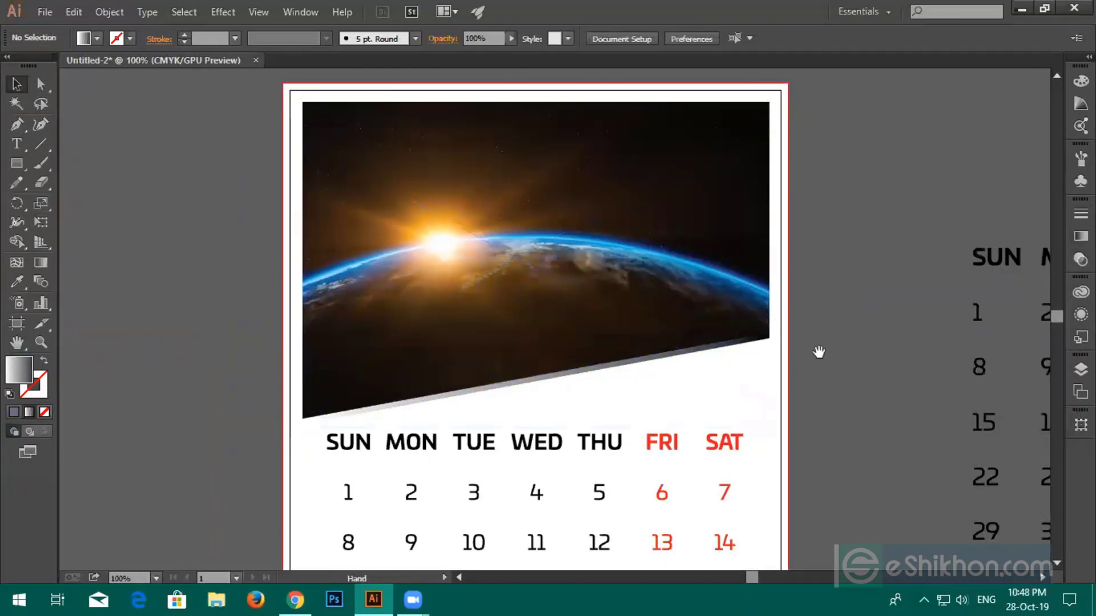
Draw a rectangle over the lower-right corner of the sunrise image, overlapping its slanted edge, and fill it with black
left_click_drag(817, 367, 701, 334)
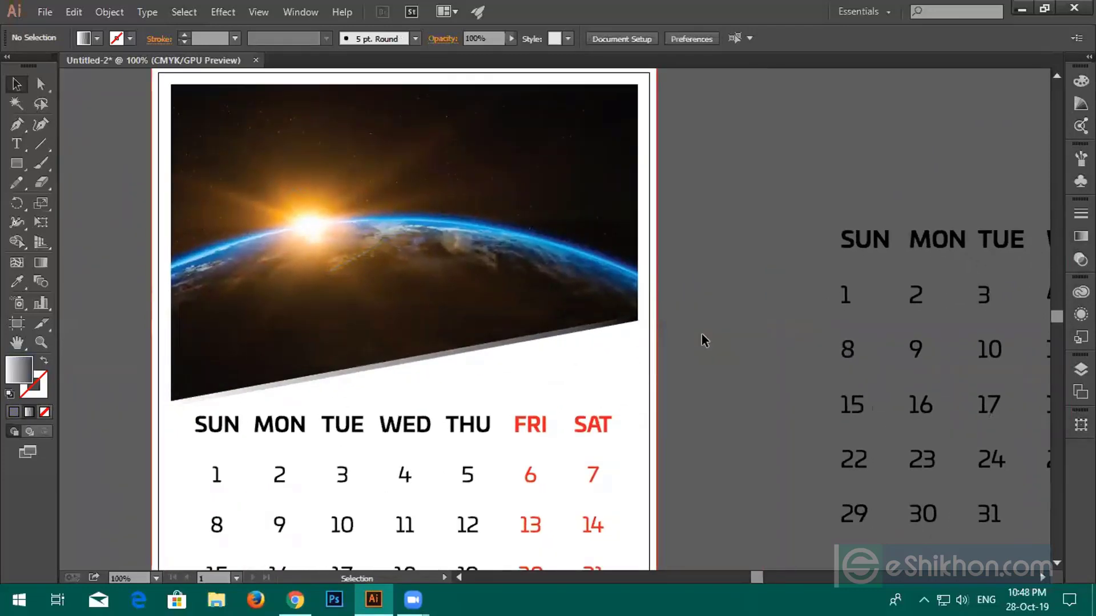
left_click(16, 163)
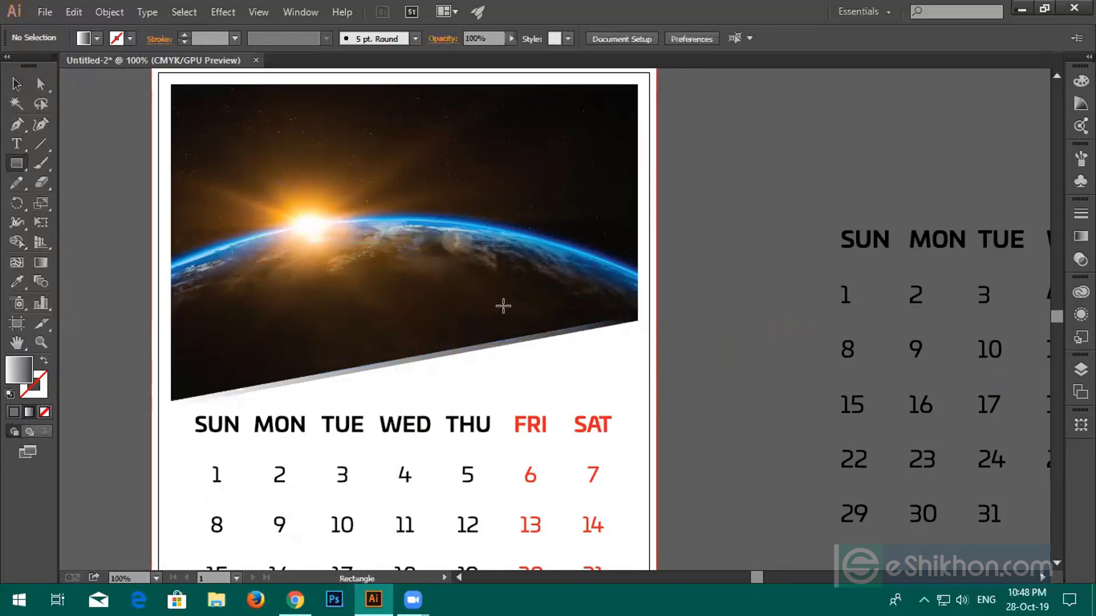
left_click_drag(496, 301, 637, 351)
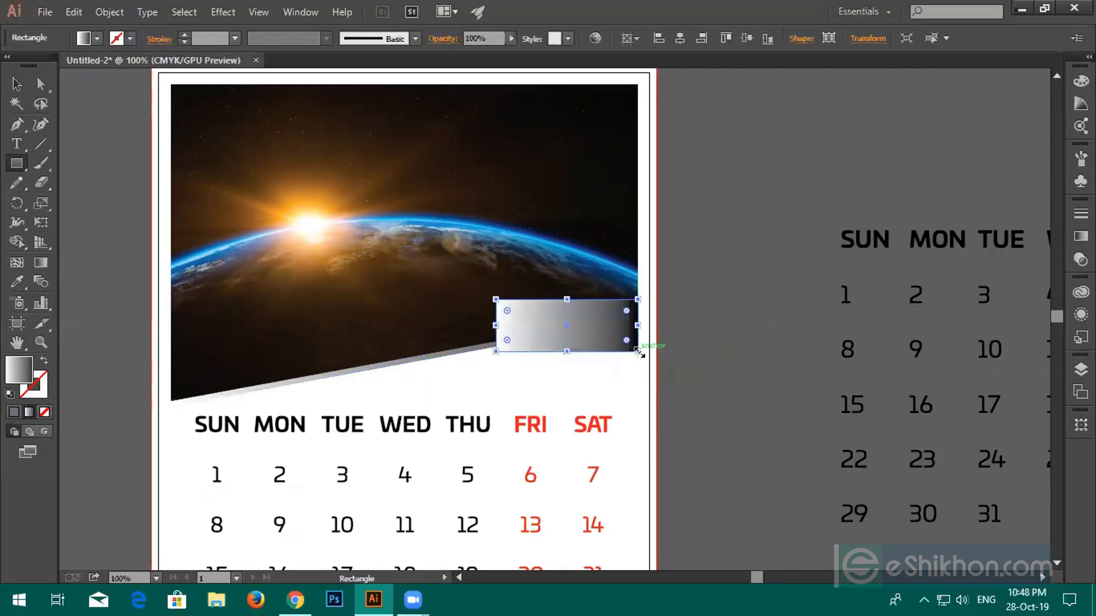
left_click(16, 83)
left_click(97, 38)
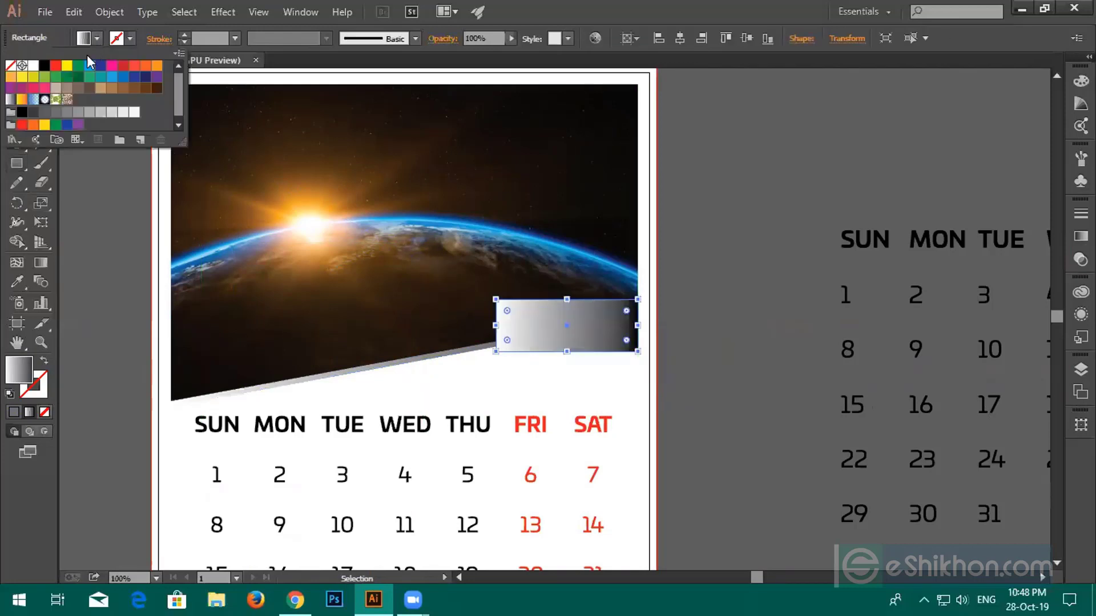
left_click(98, 66)
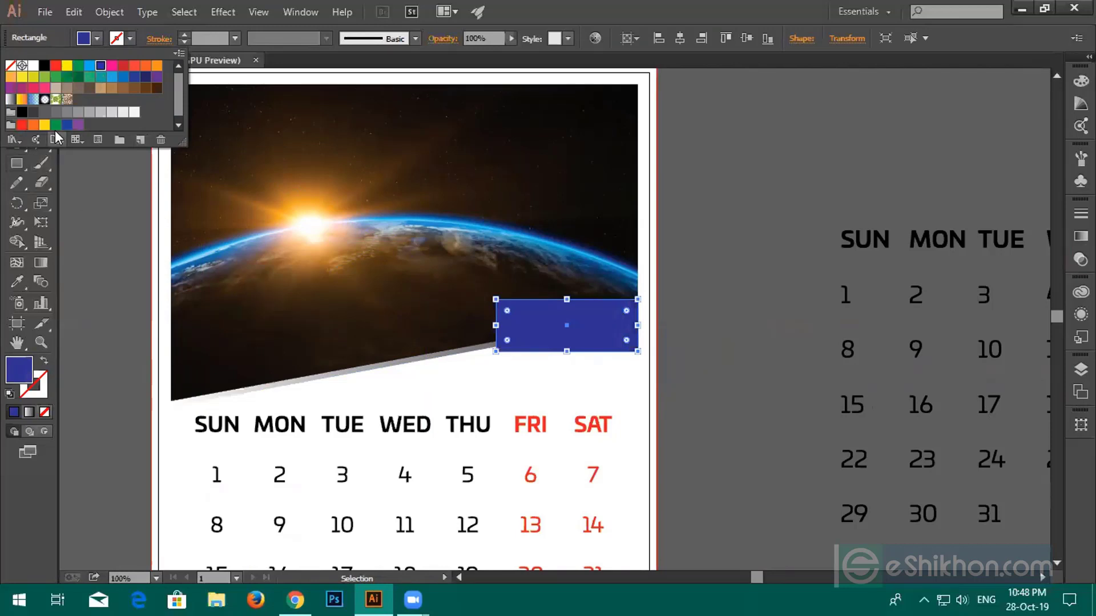
left_click(22, 113)
left_click(733, 159)
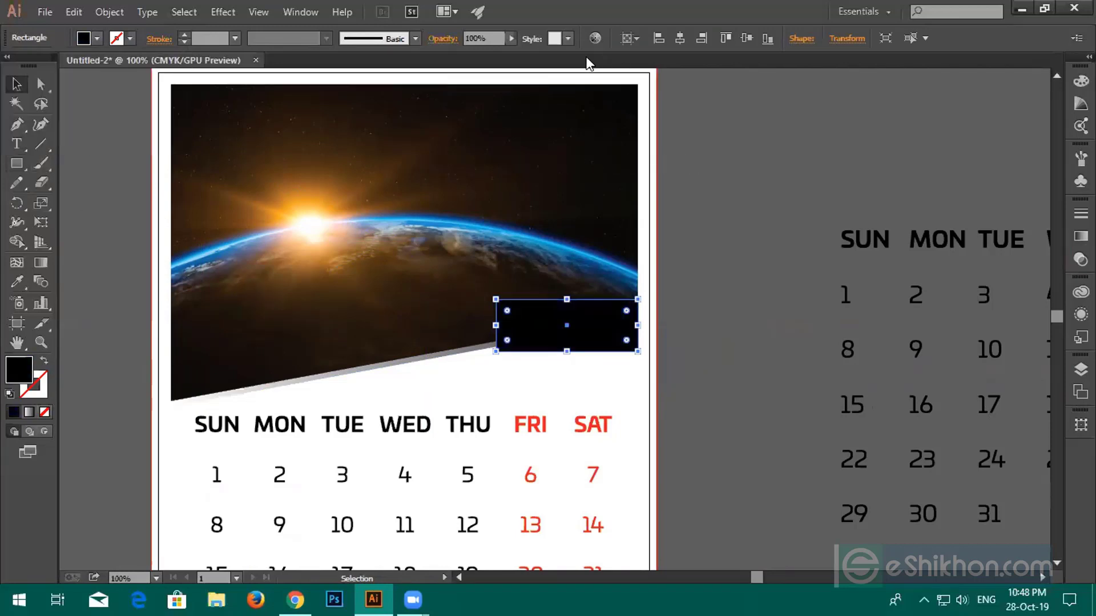
Set the black rectangle's opacity to 94% and deselect it
left_click(512, 40)
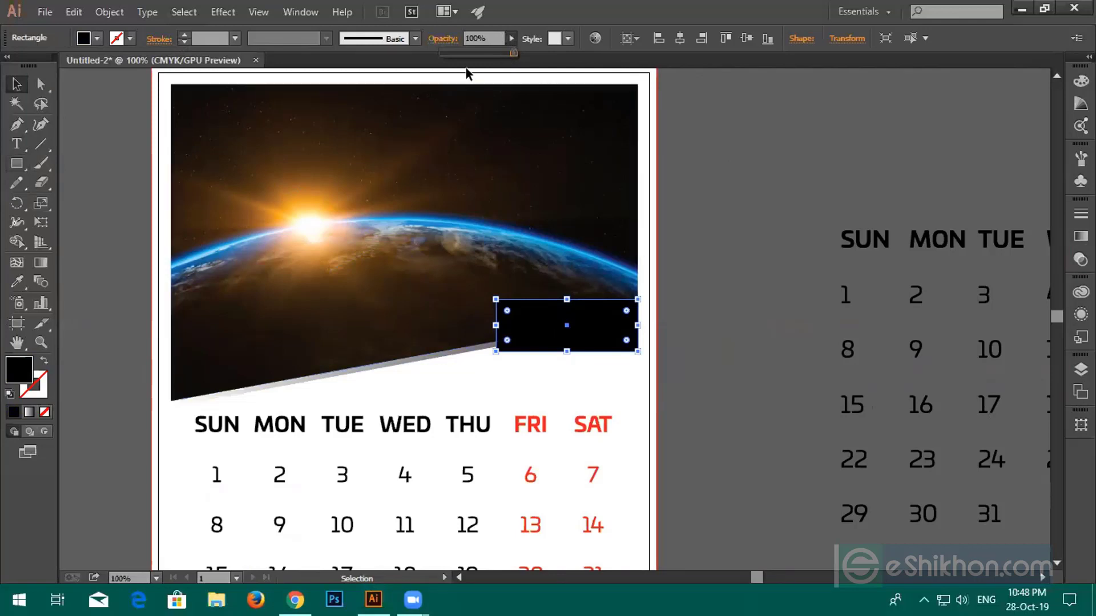
left_click(490, 51)
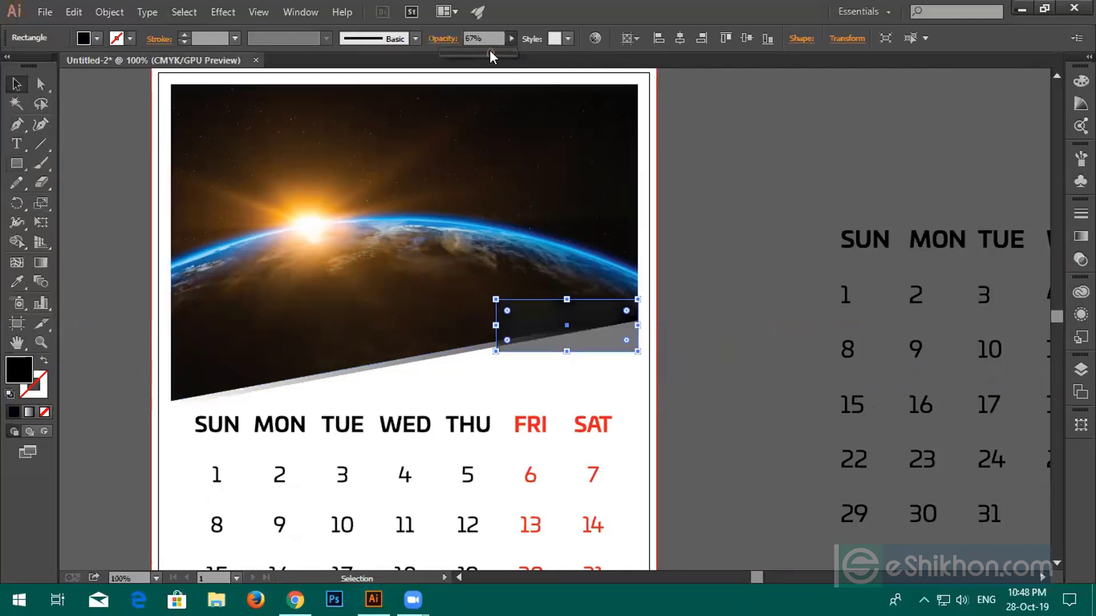
left_click_drag(504, 51, 512, 51)
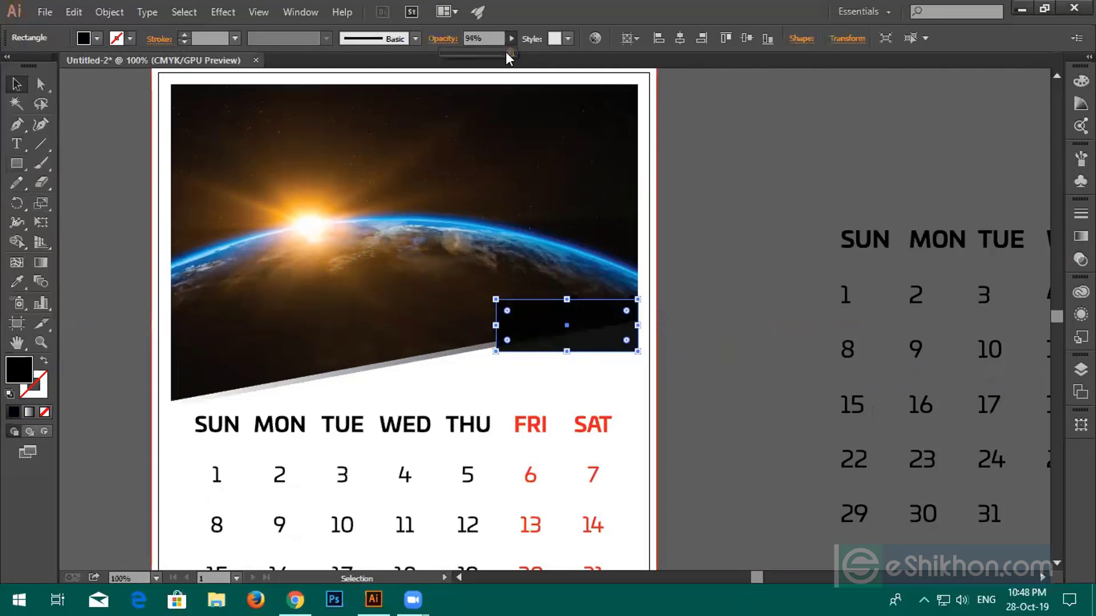
left_click(641, 371)
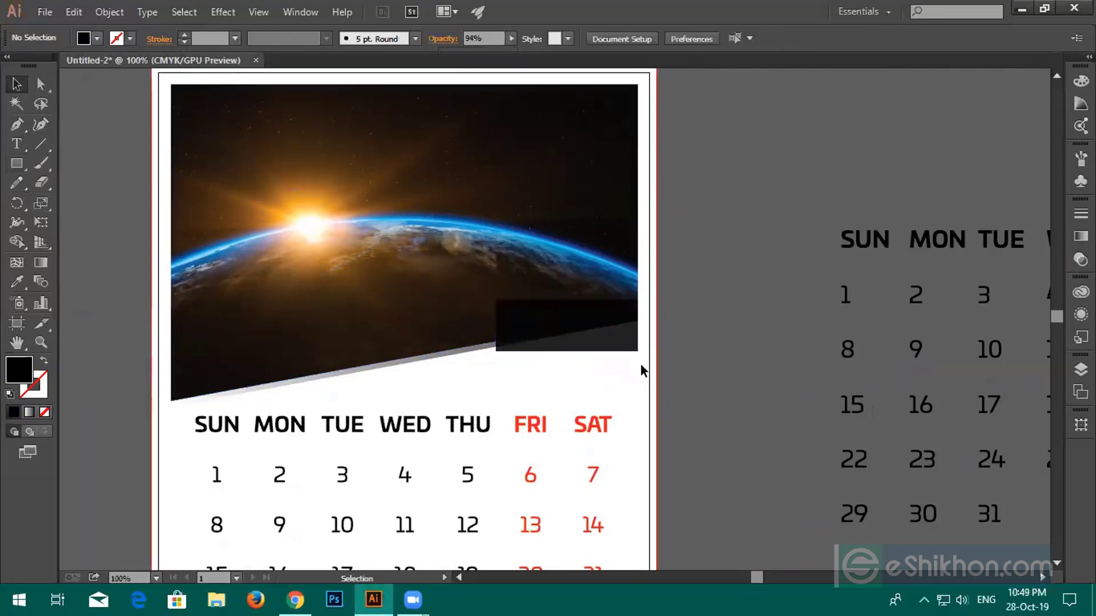
left_click(607, 338)
left_click(726, 321)
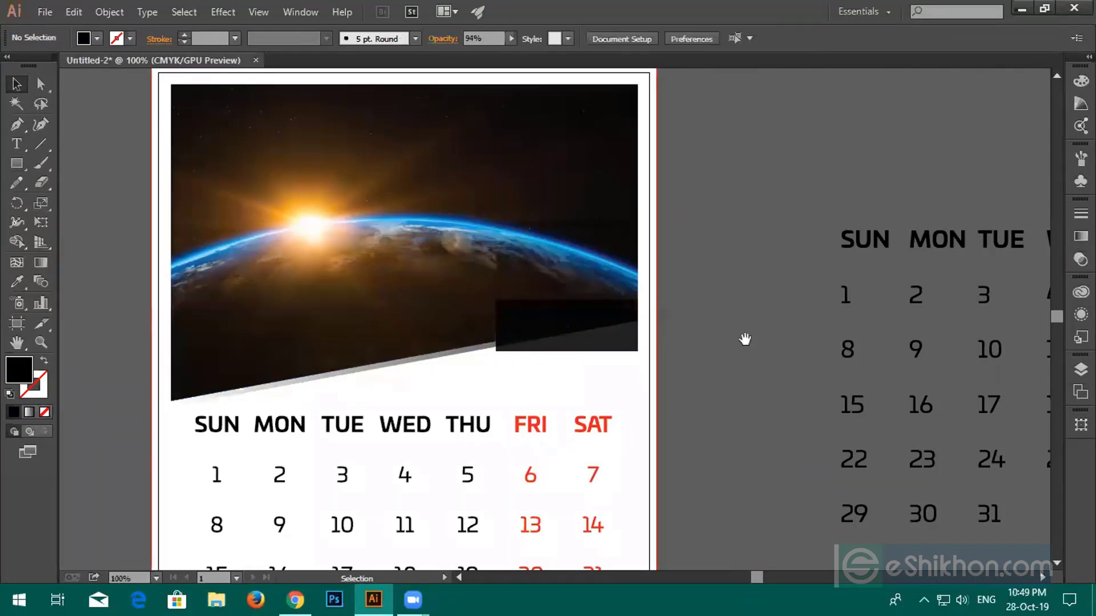
Add the text 2020 on the empty canvas above the calendar page and enlarge it to 60.15 pt
left_click_drag(745, 339, 536, 306)
scroll(529, 308, "up", 5)
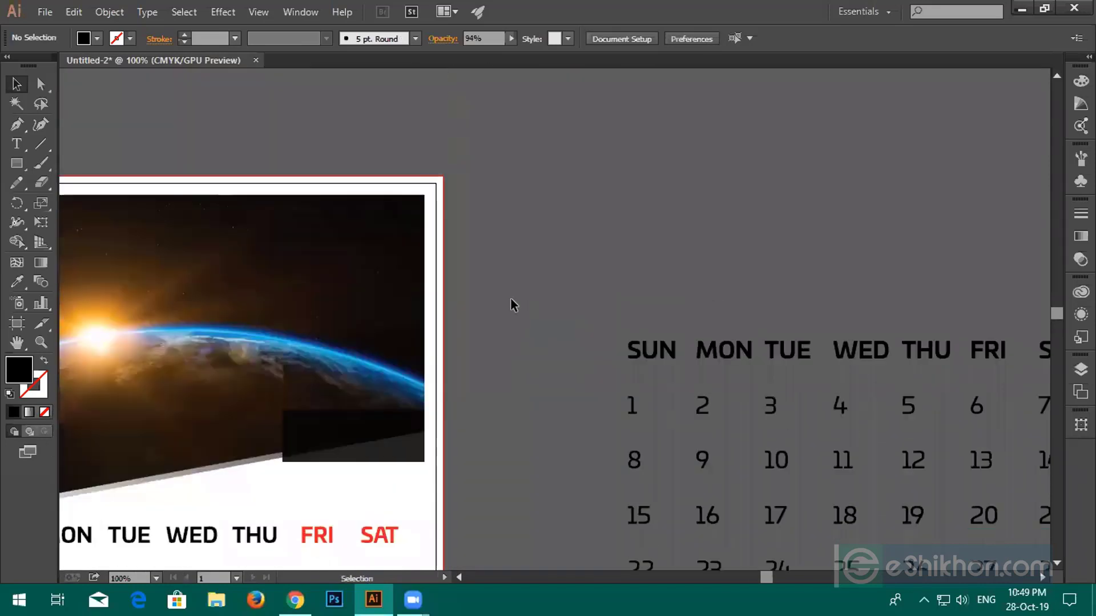
scroll(513, 305, "up", 2)
left_click(17, 144)
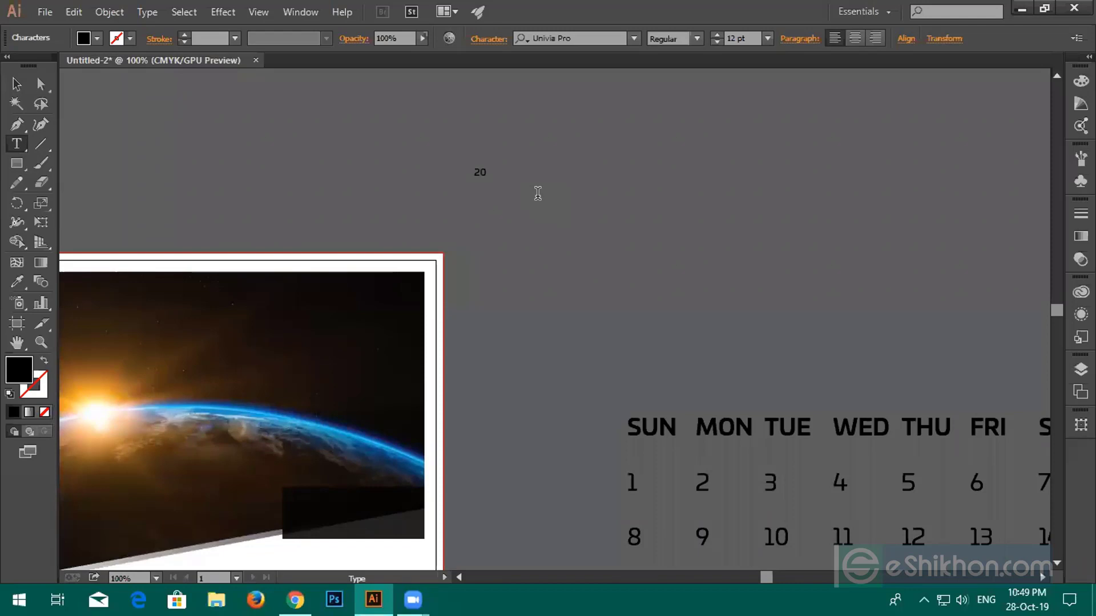
left_click(17, 84)
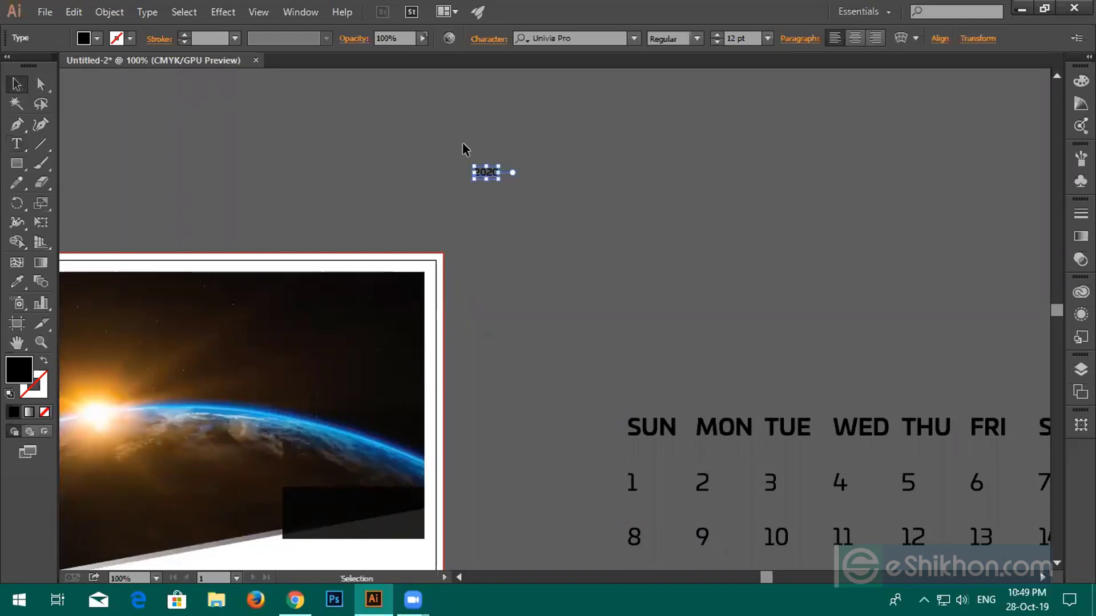
left_click_drag(498, 179, 546, 199)
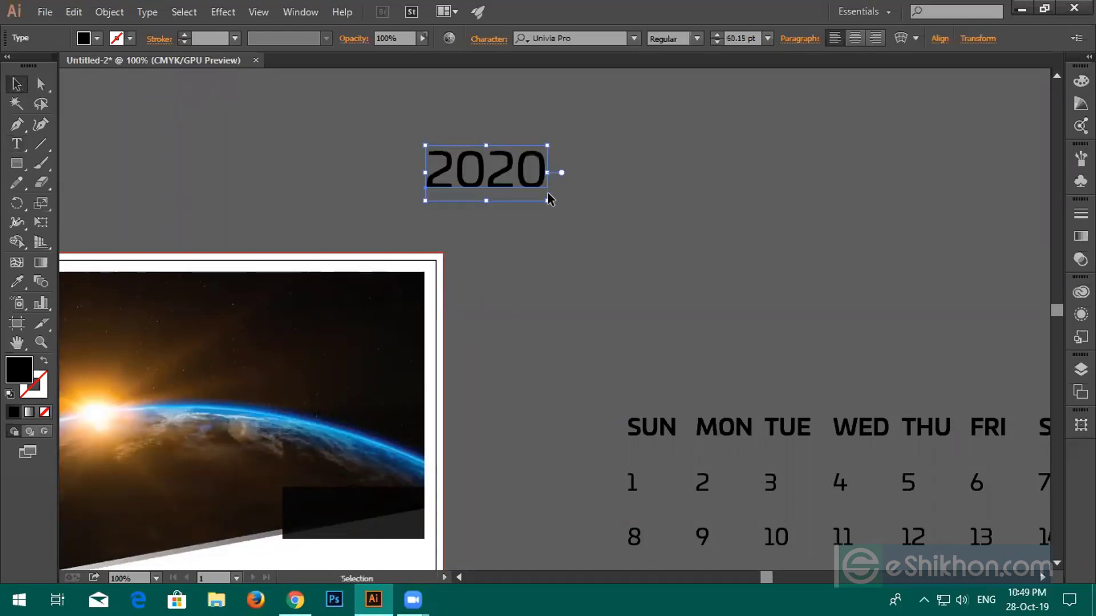
Try alternative font families on the 2020 text, including Verdana, Webdings, several Zekton variants and TuragSushreeMJ
left_click(577, 38)
key("Down")
key("Down")
key("Down")
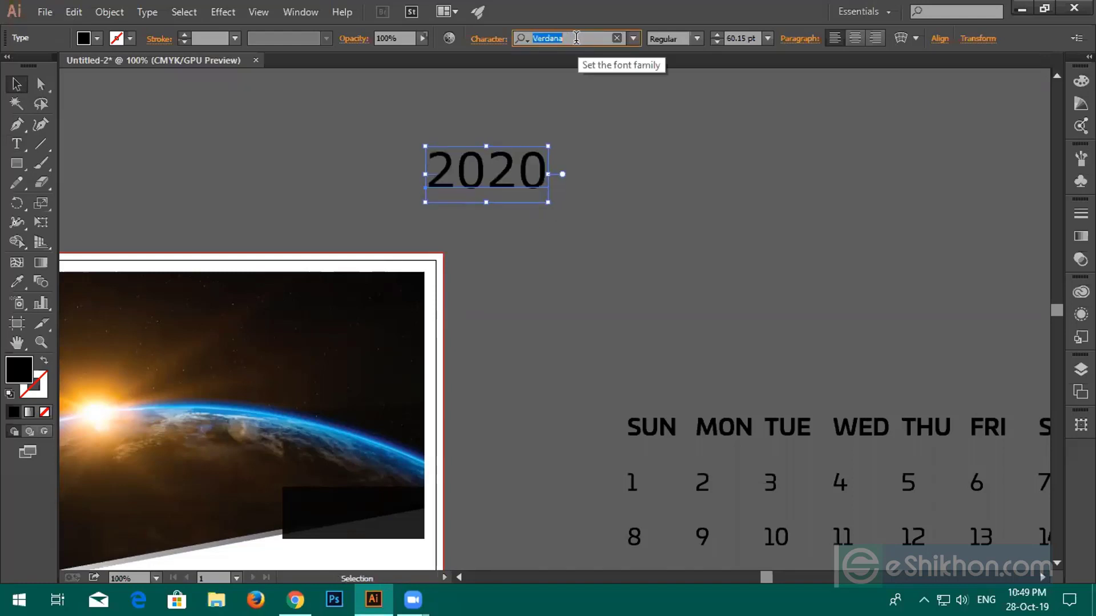
key("Up")
key("Down")
key("Down")
key("Down")
key("Down")
key("Down")
key("Down")
key("Down")
key("Down")
key("Down")
key("Down")
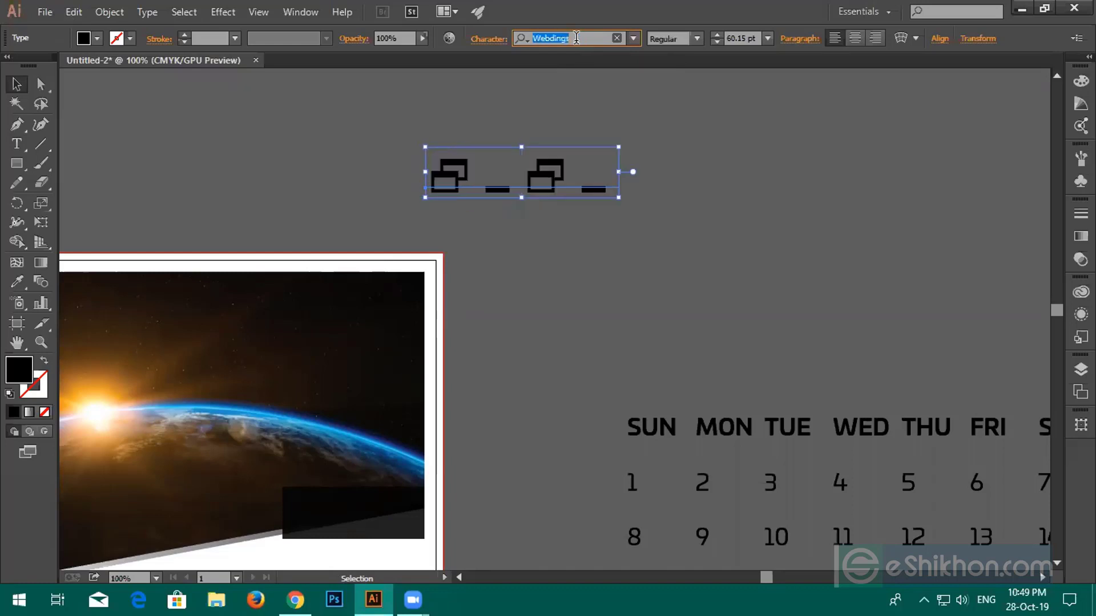
key("Down")
key("Down")
key("Down")
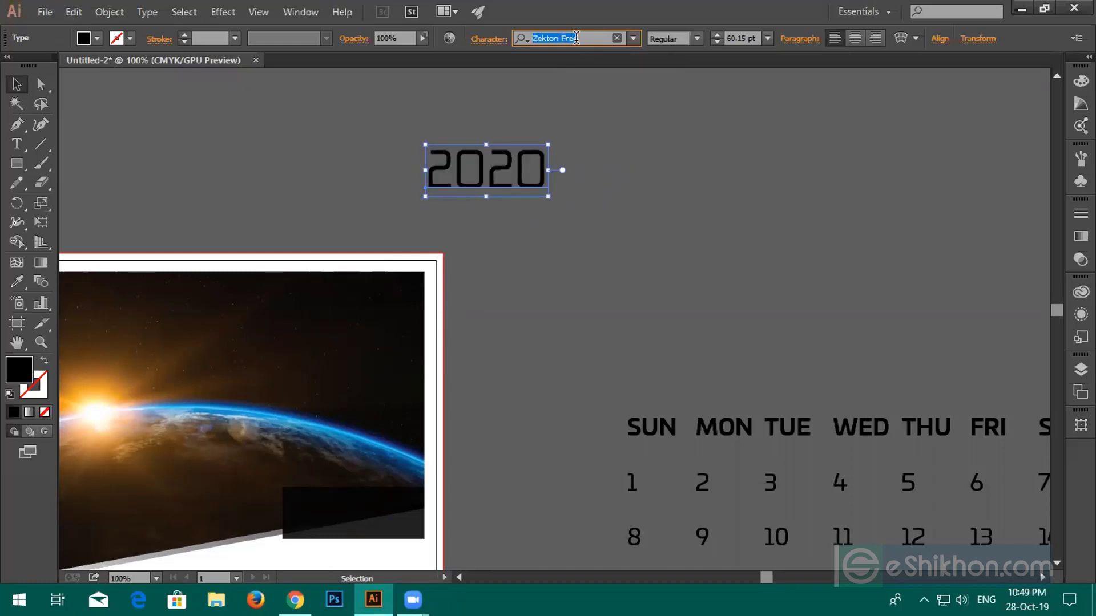
key("Down")
key("Down")
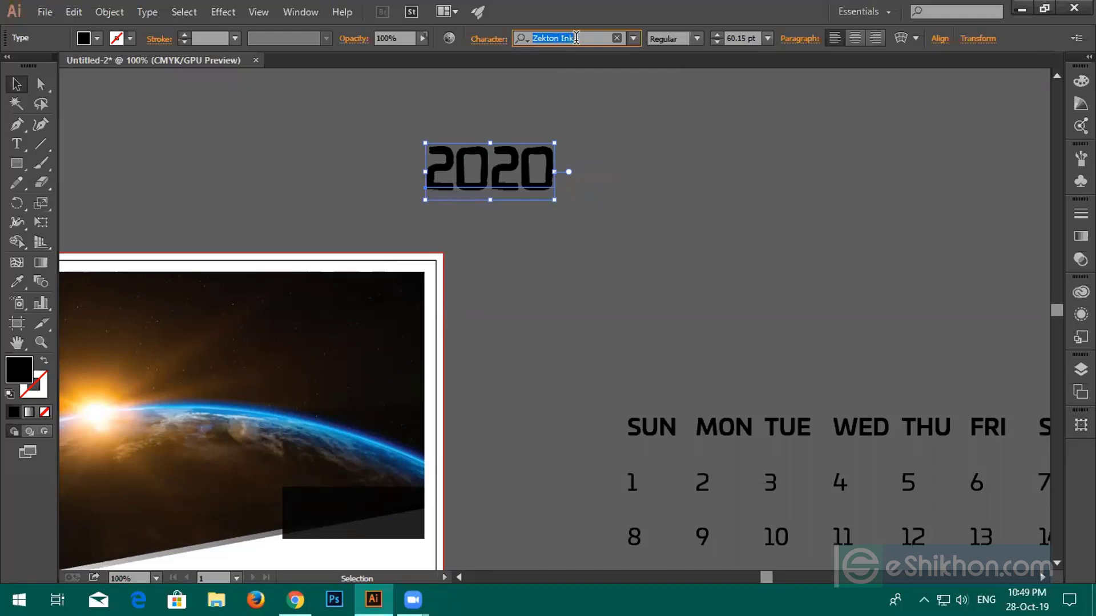
key("Down")
key("Down")
key("Down")
key("Down")
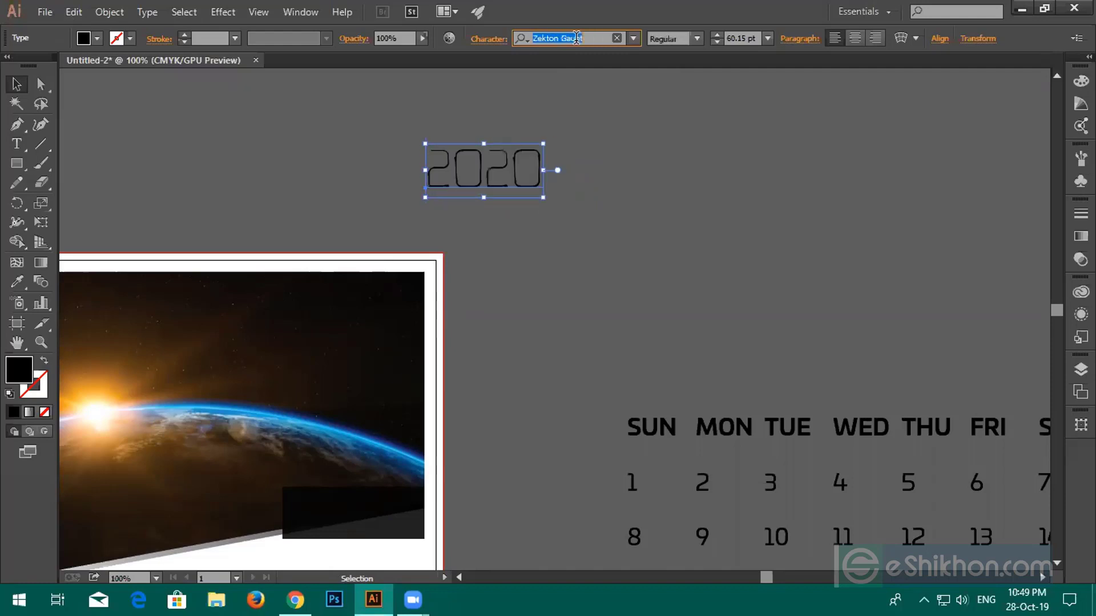
key("Down")
key("Down")
key("Down")
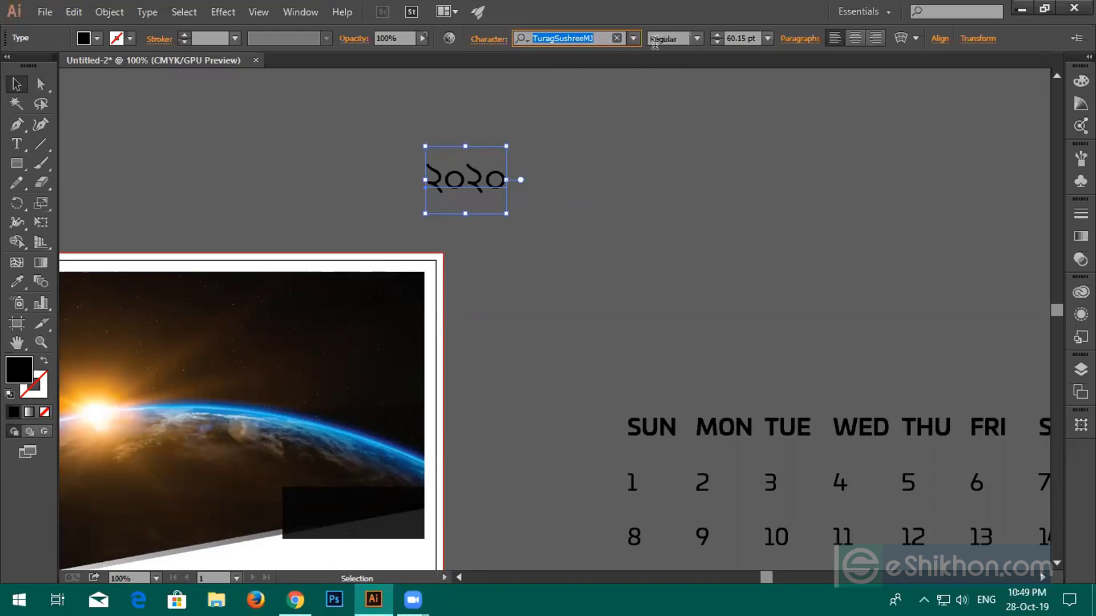
Browse the available fonts and return the 2020 text to Univia Pro
left_click(618, 38)
scroll(576, 169, "up", 10)
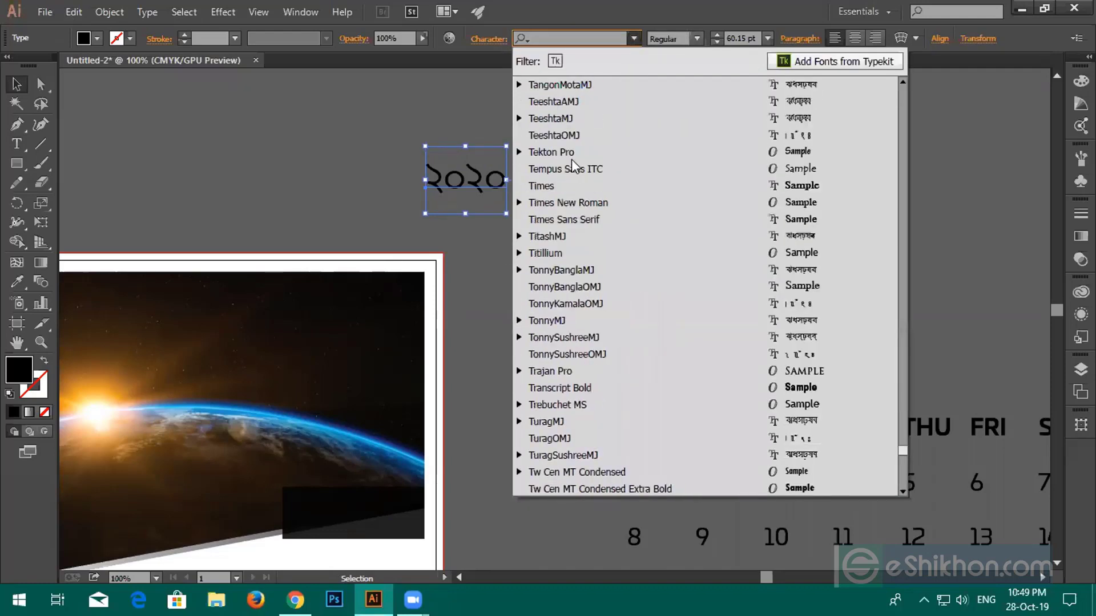
scroll(600, 163, "up", 12)
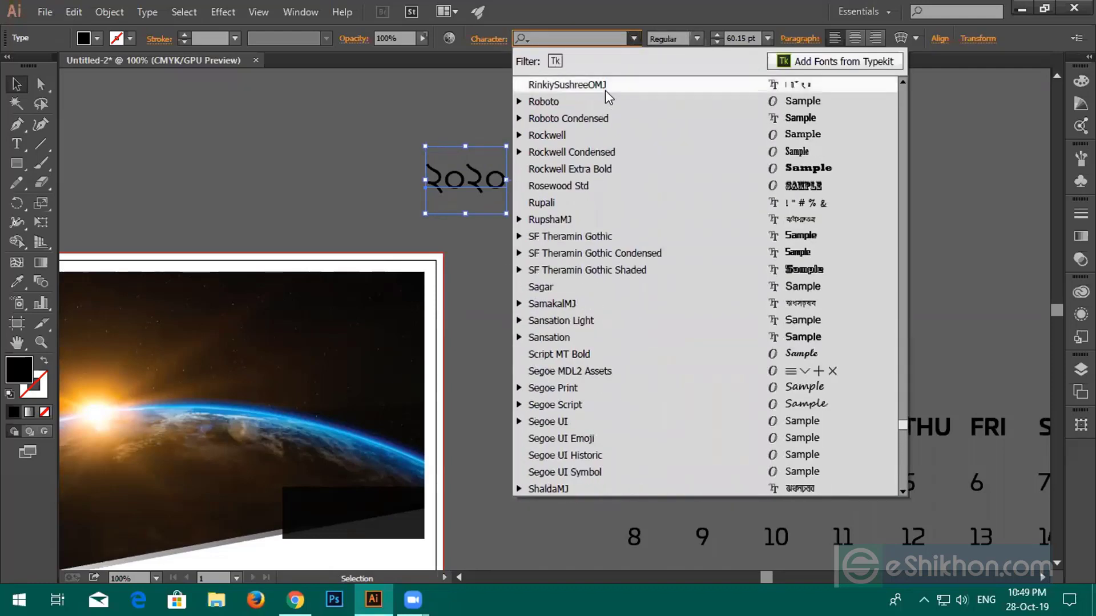
key("Escape")
left_click(609, 37)
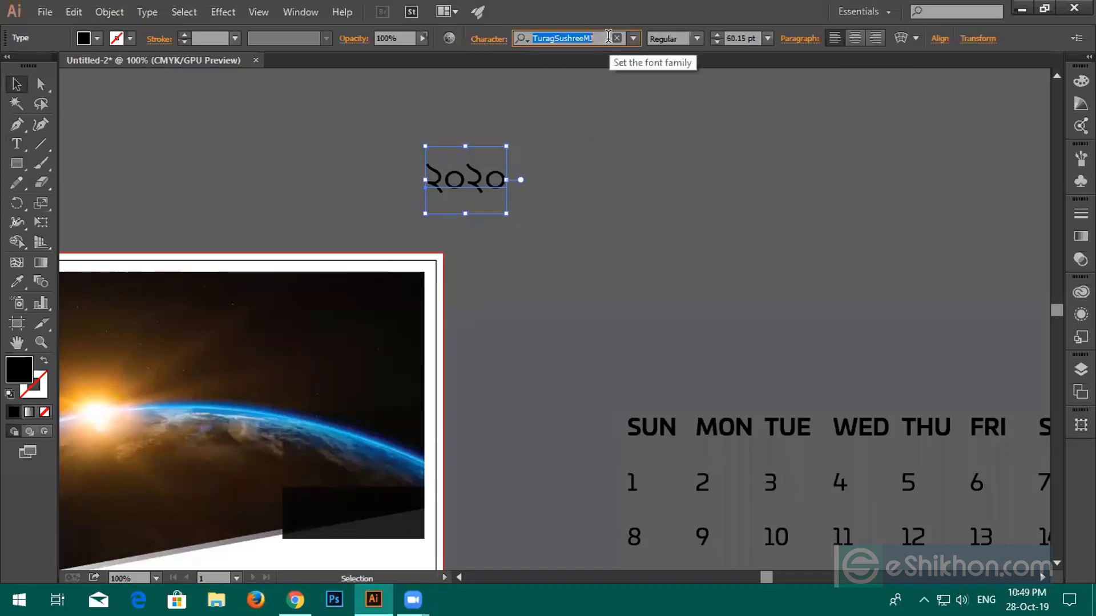
key("Down")
key("Down")
key("Down")
key("Down")
key("Down")
key("Down")
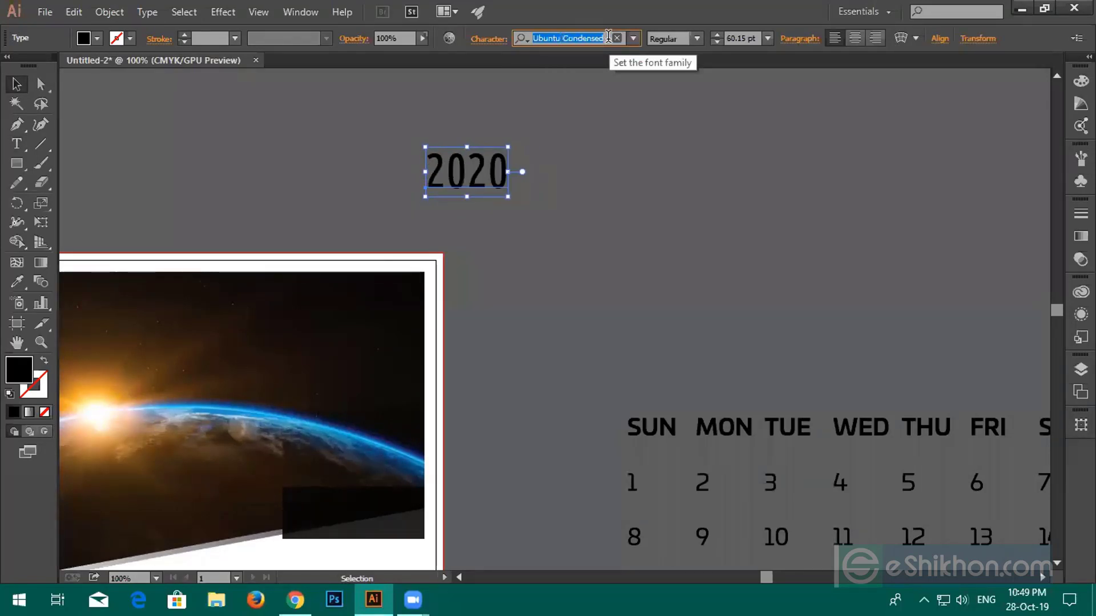
key("Down")
key("Up")
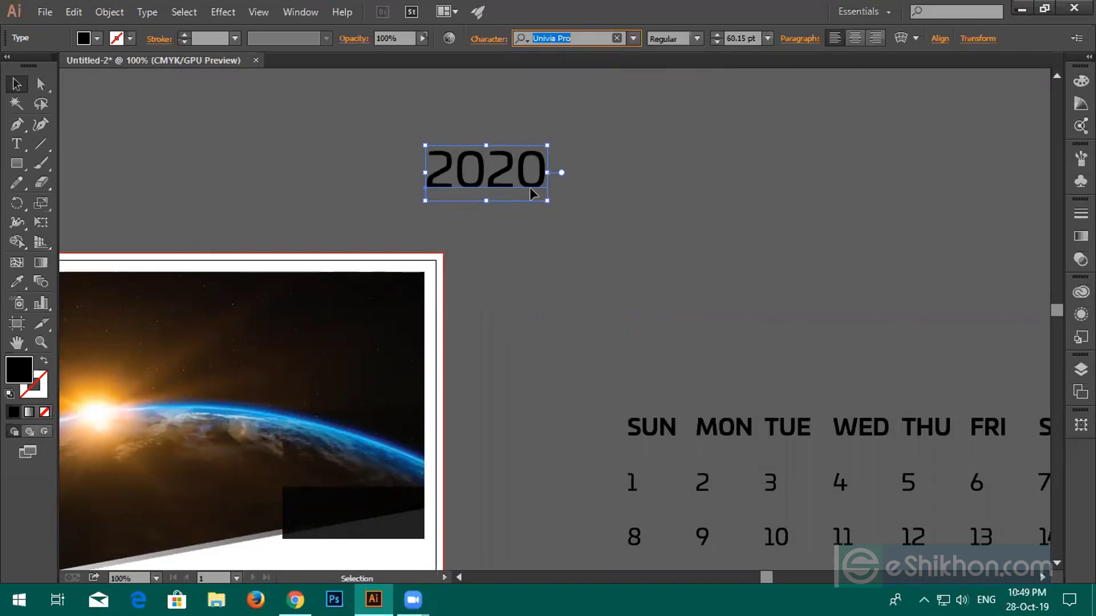
Set the 2020 text's font style to Black and shift the text slightly across the canvas
left_click(697, 38)
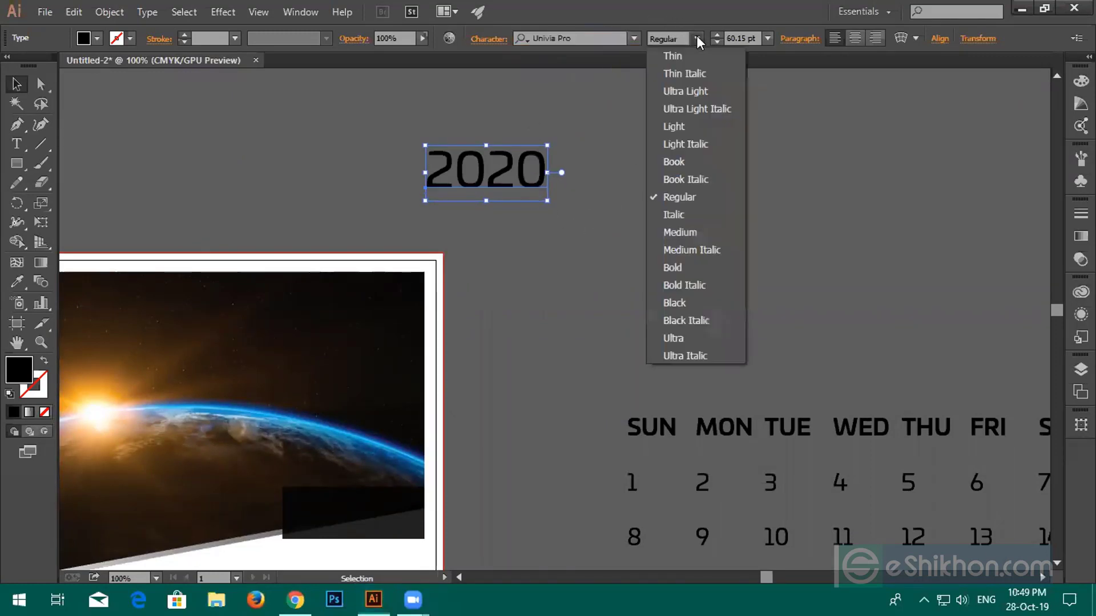
left_click(675, 304)
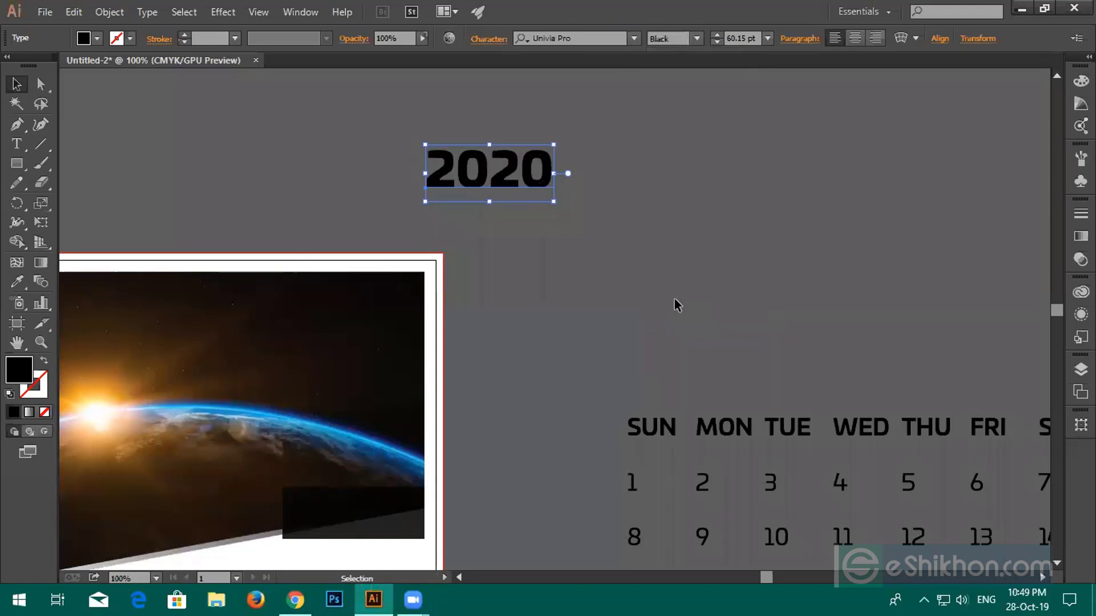
left_click_drag(534, 181, 571, 177)
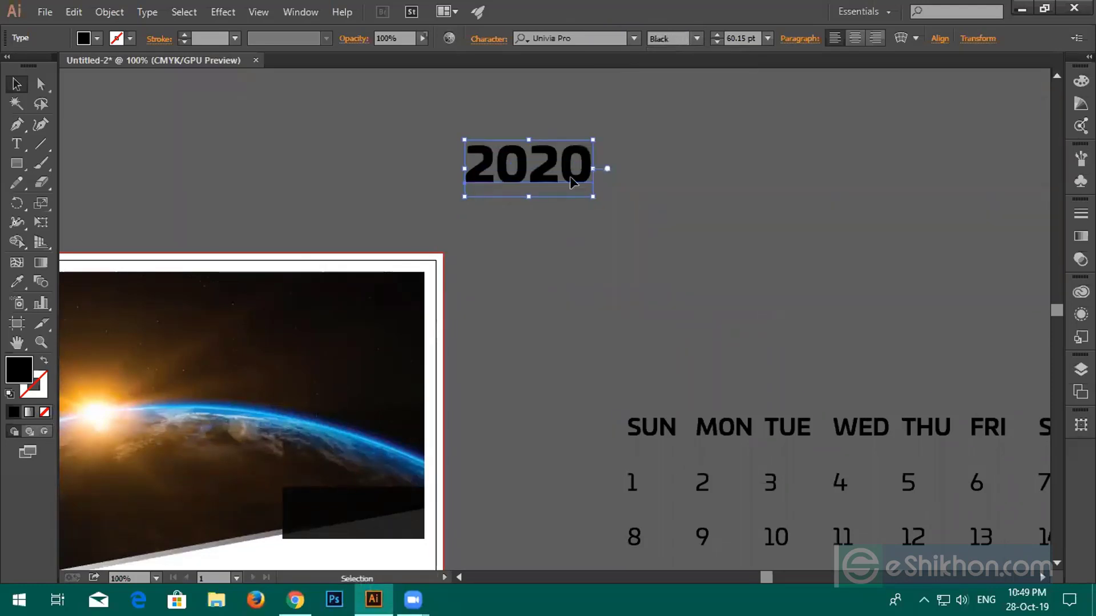
Convert the 2020 text to outlines and place a duplicate slightly down and to the right of it
right_click(571, 184)
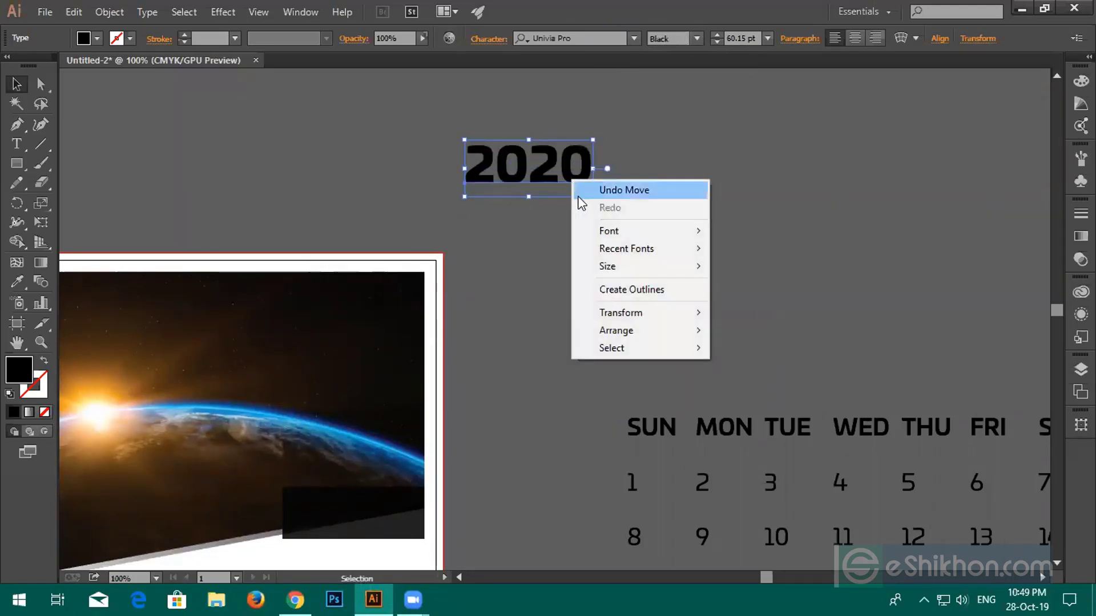
left_click(617, 290)
left_click_drag(573, 178, 581, 186)
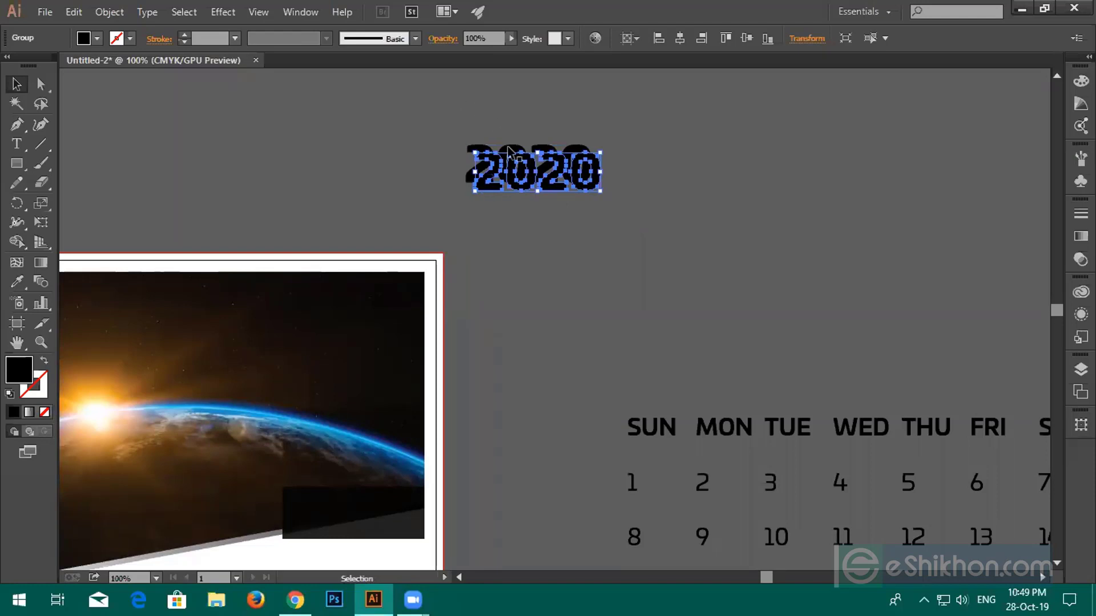
Fill the front copy of the outlined 2020 with blue (#1c13d3)
scroll(514, 160, "up", 3)
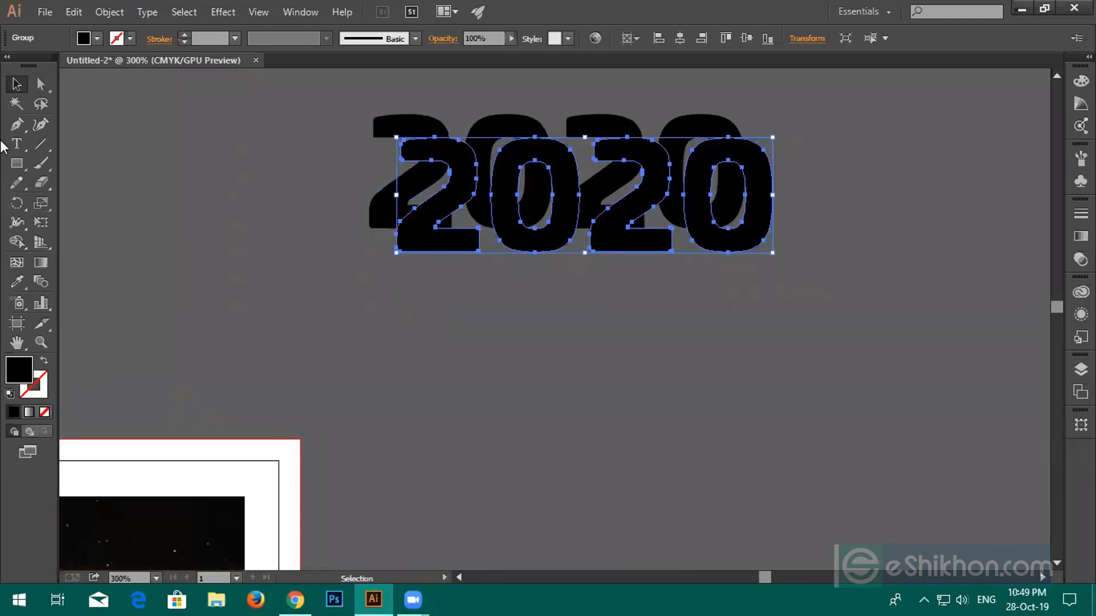
left_click(98, 39)
double_click(33, 370)
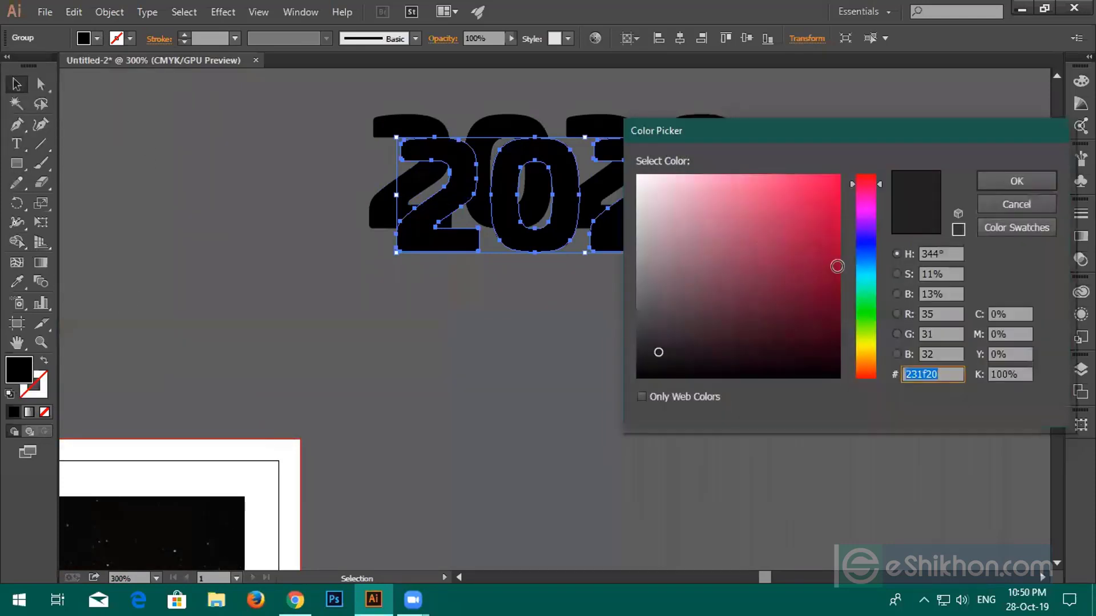
left_click(861, 242)
left_click(823, 209)
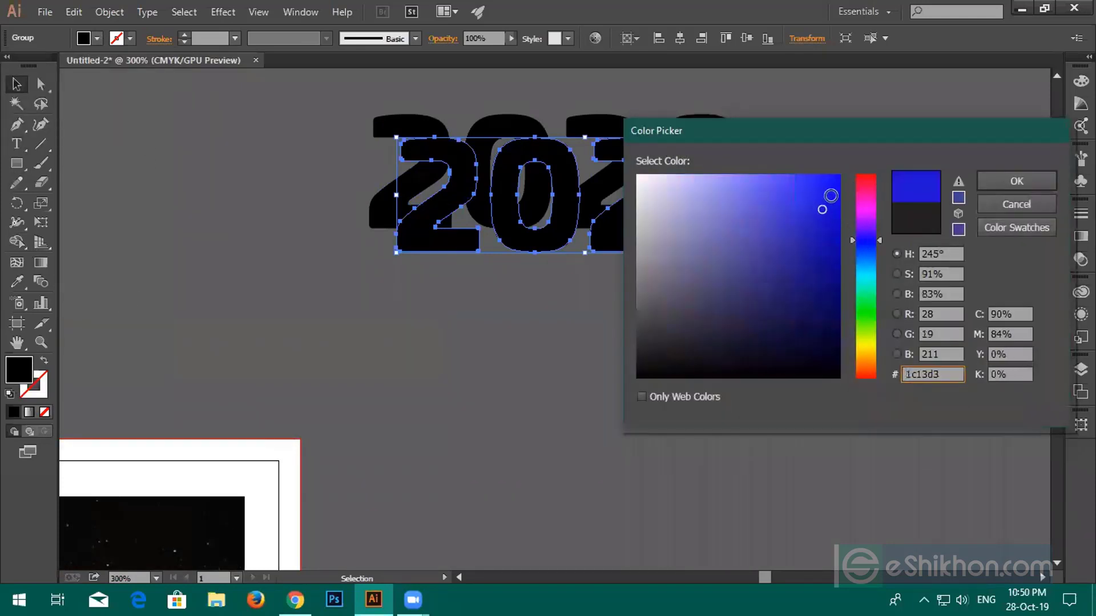
left_click(987, 179)
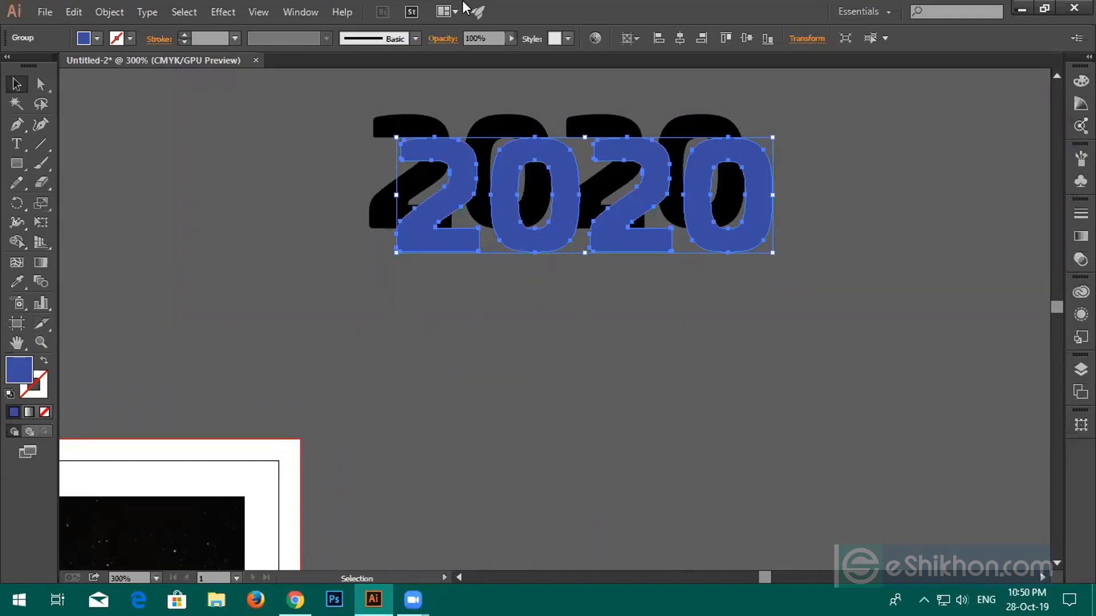
Fill the back copy of 2020 with medium gray and move the blue copy closer over it
left_click(395, 130)
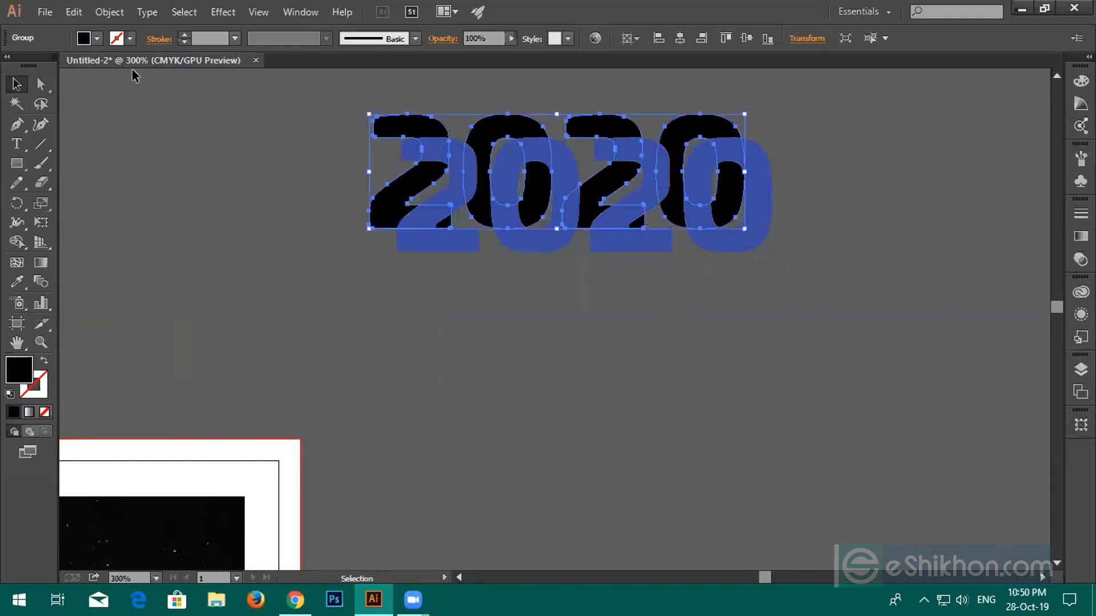
left_click(98, 39)
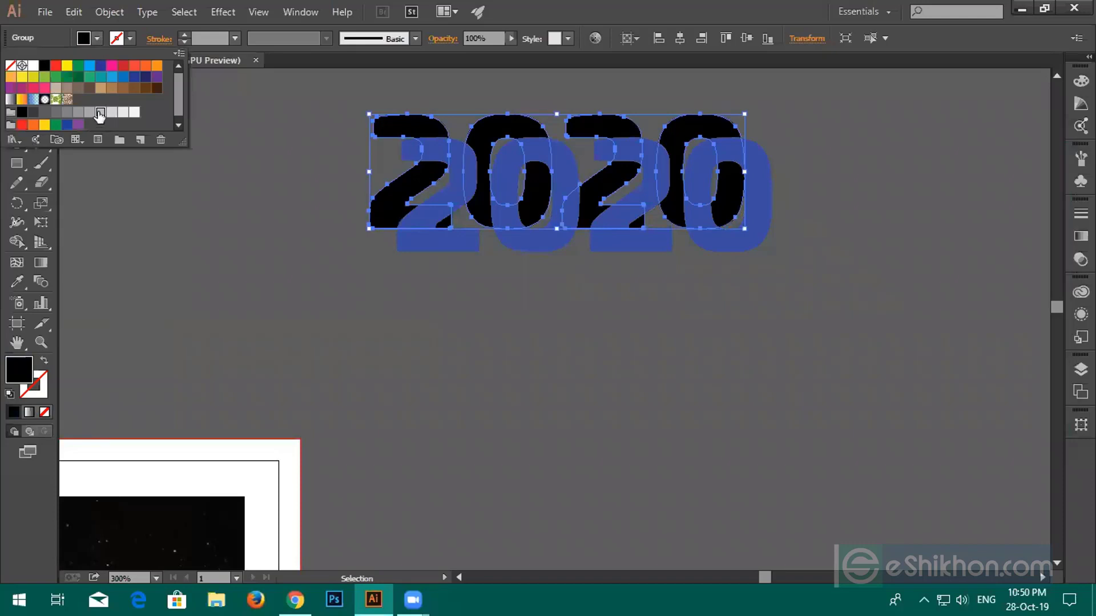
left_click(100, 113)
left_click(77, 112)
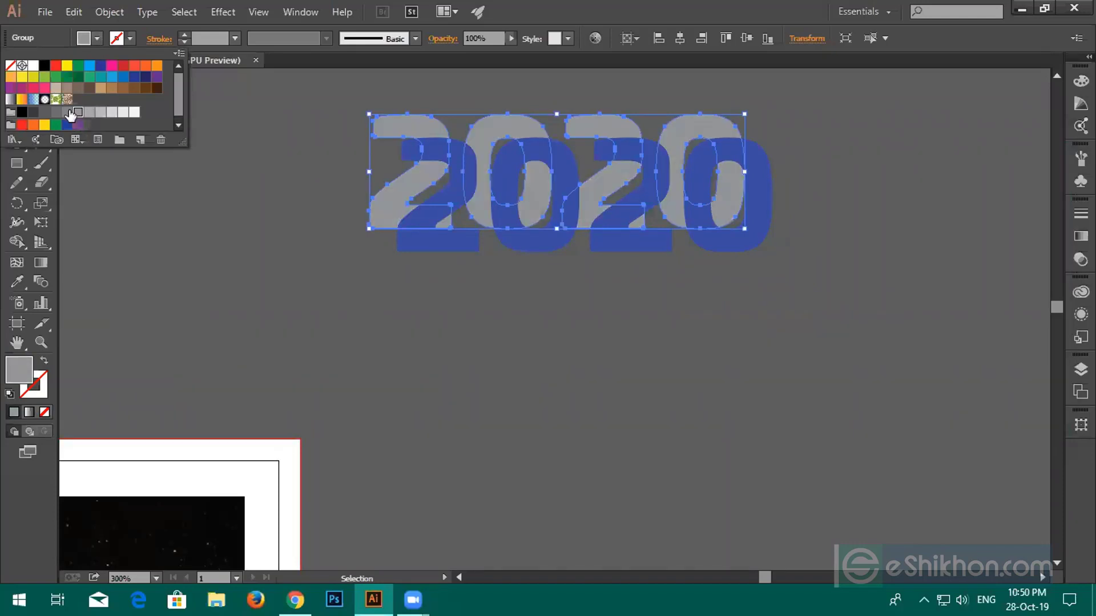
left_click(288, 267)
left_click_drag(440, 237, 405, 227)
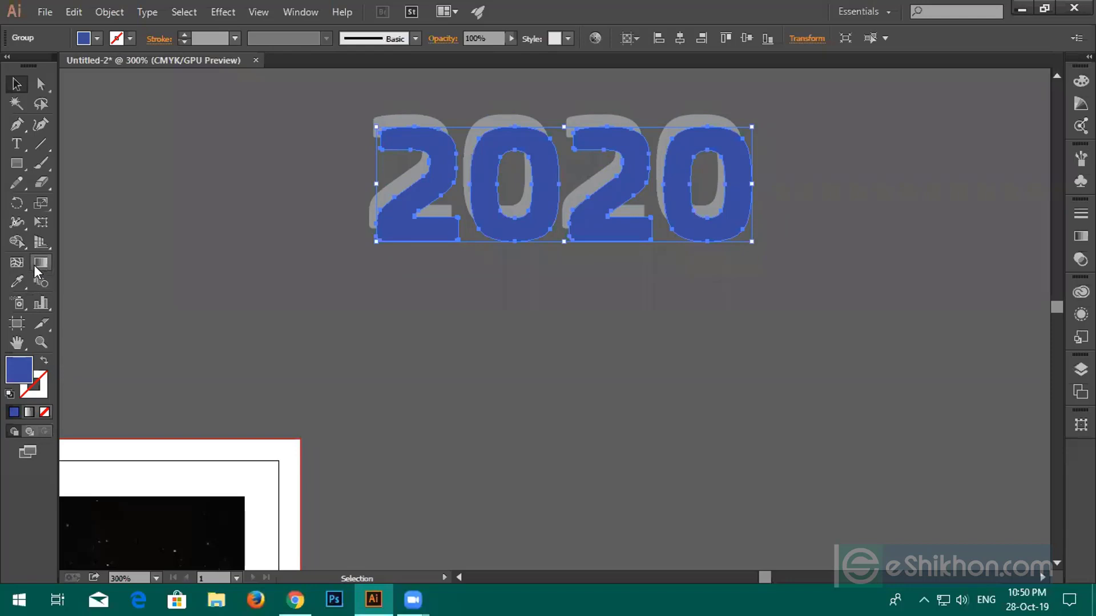
Blend the blue and gray 2020 copies using Specified Steps spacing of 15
left_click(41, 281)
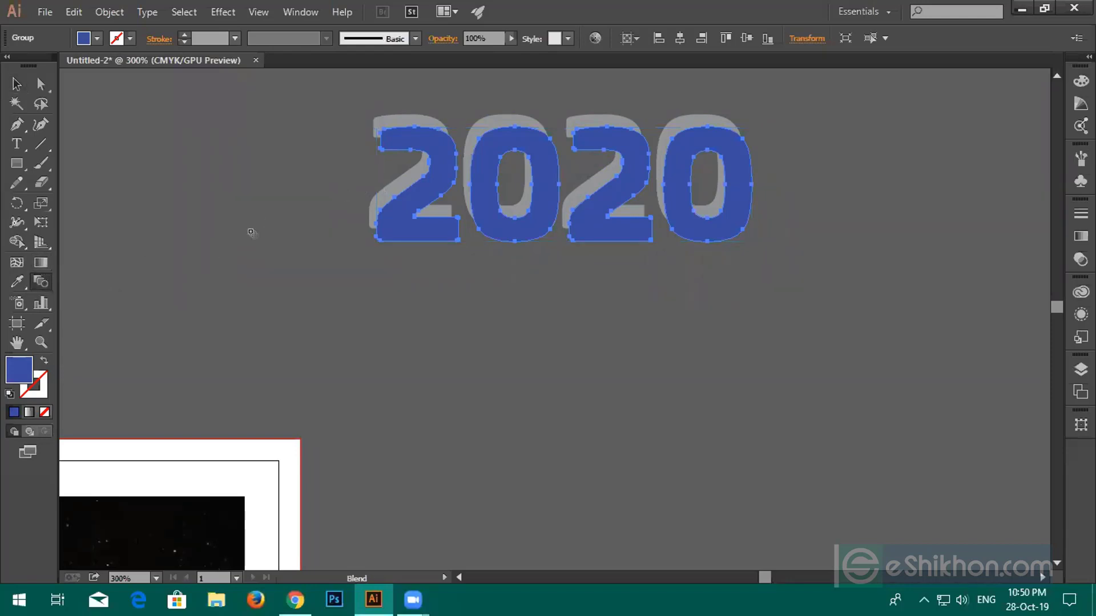
double_click(39, 282)
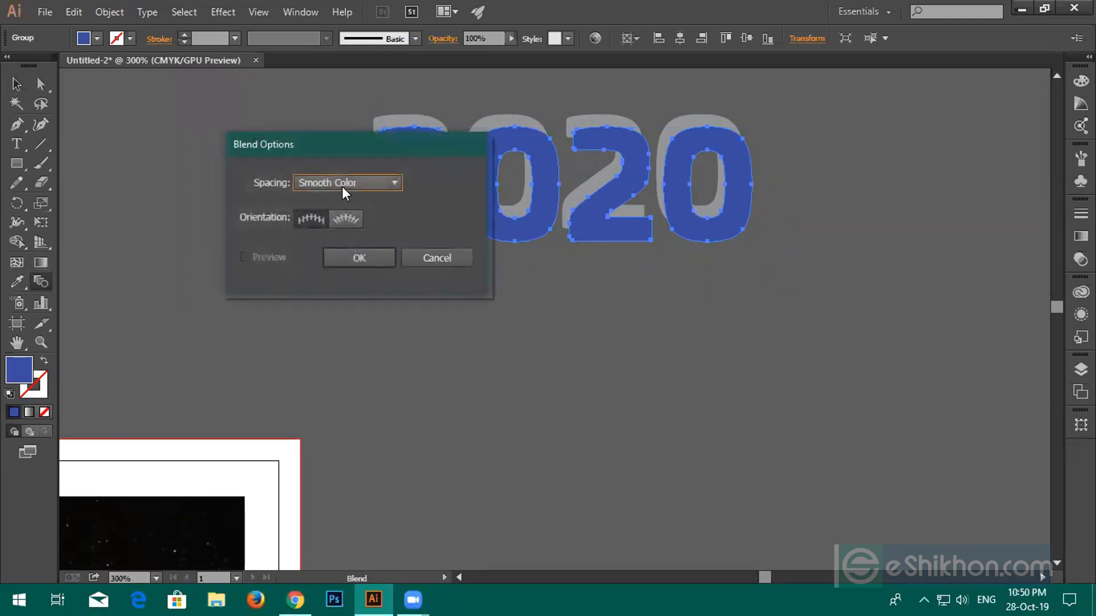
left_click(381, 182)
left_click(360, 217)
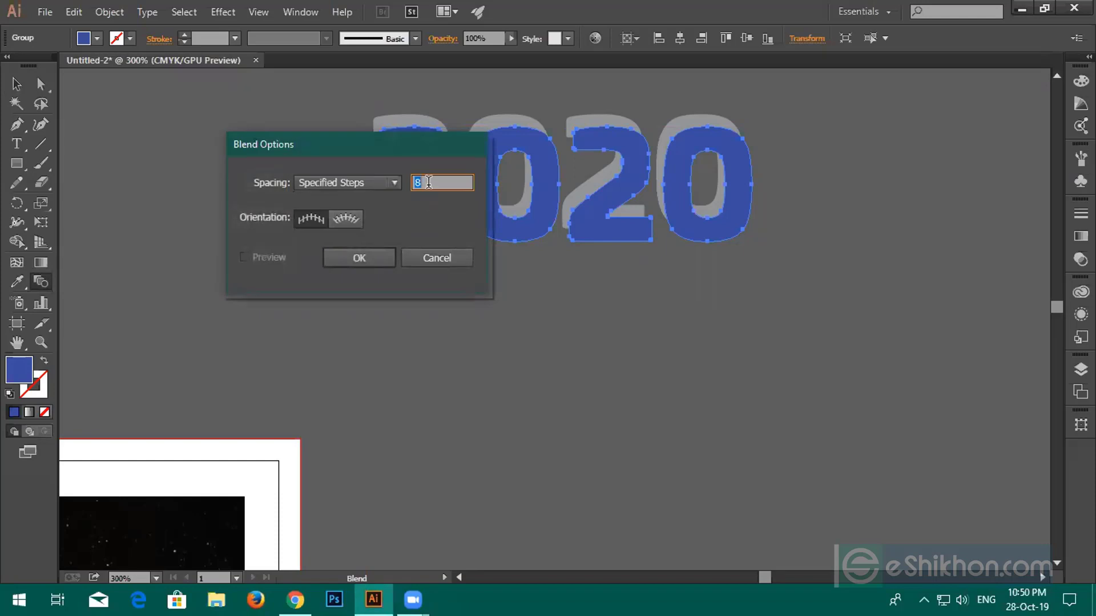
type("15")
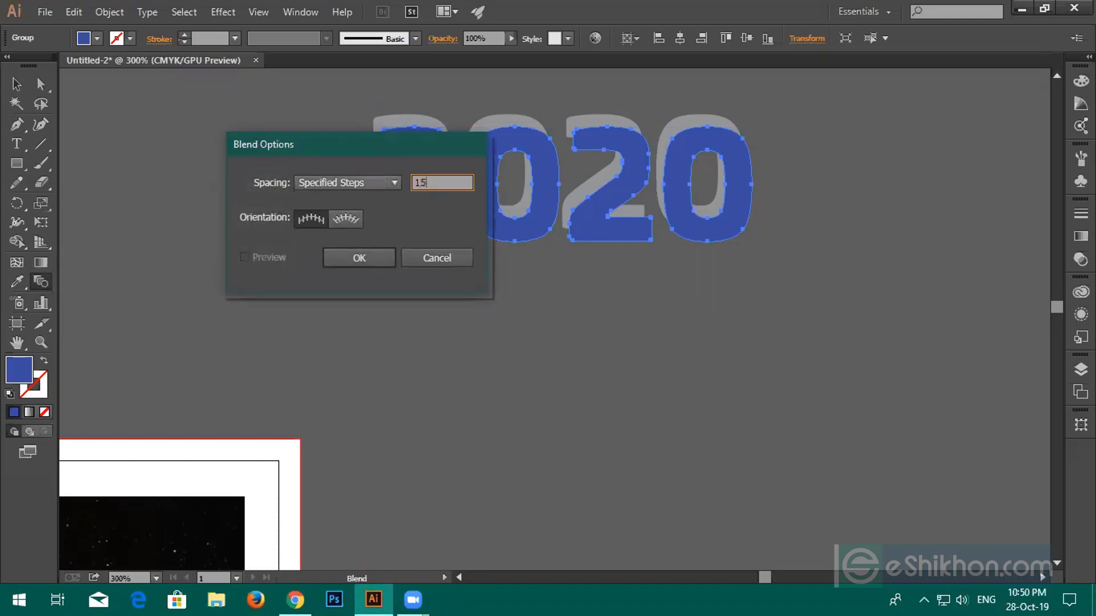
left_click(359, 258)
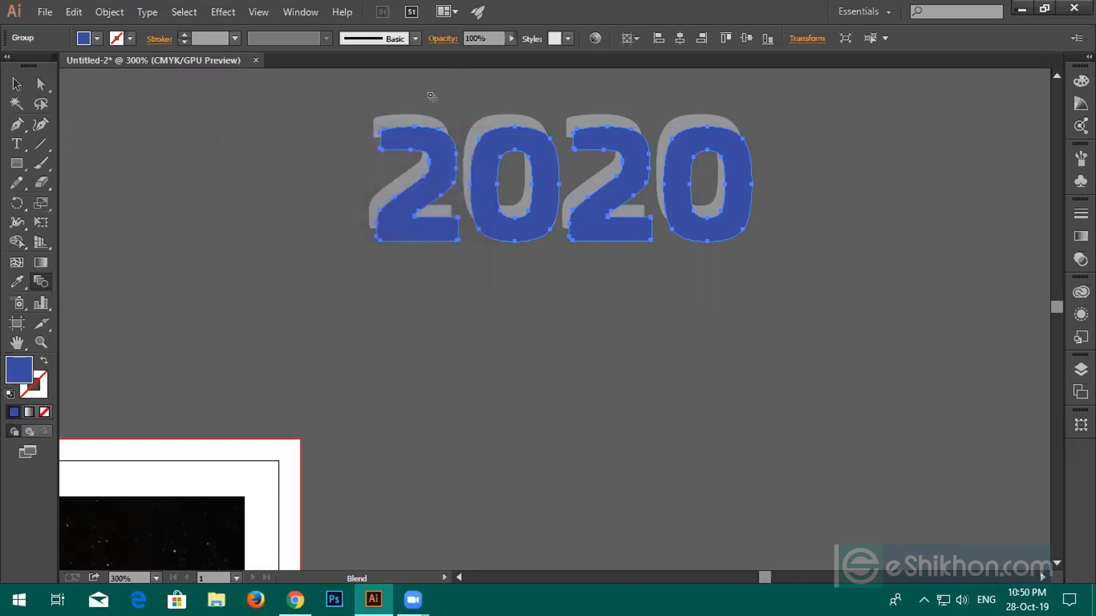
left_click(411, 133)
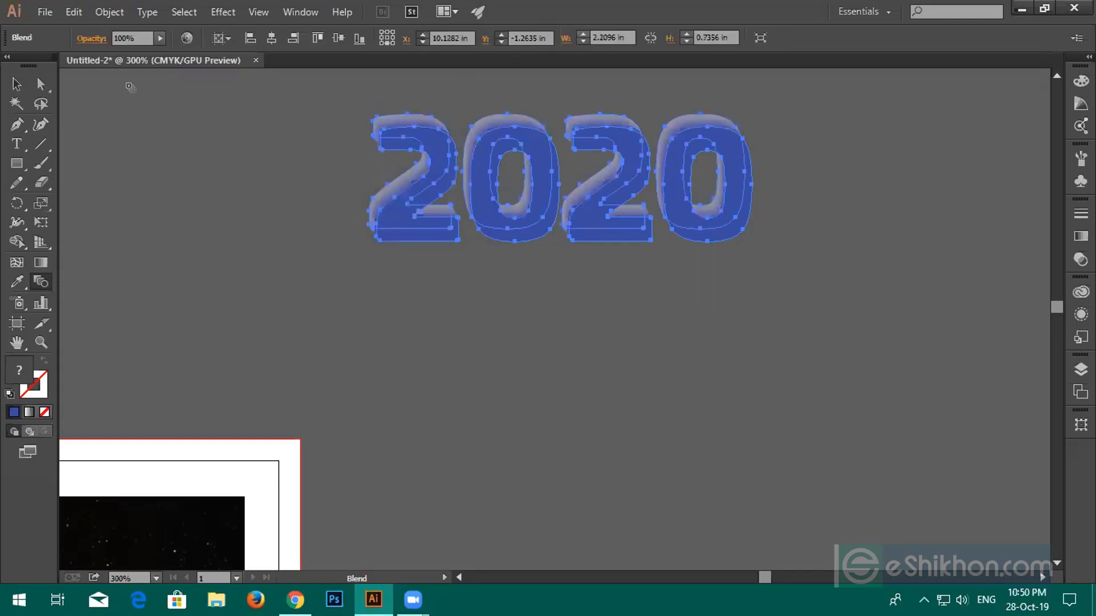
Group the blended 2020 and place it inside the dark label box on the calendar's header image
key("v")
left_click(471, 272)
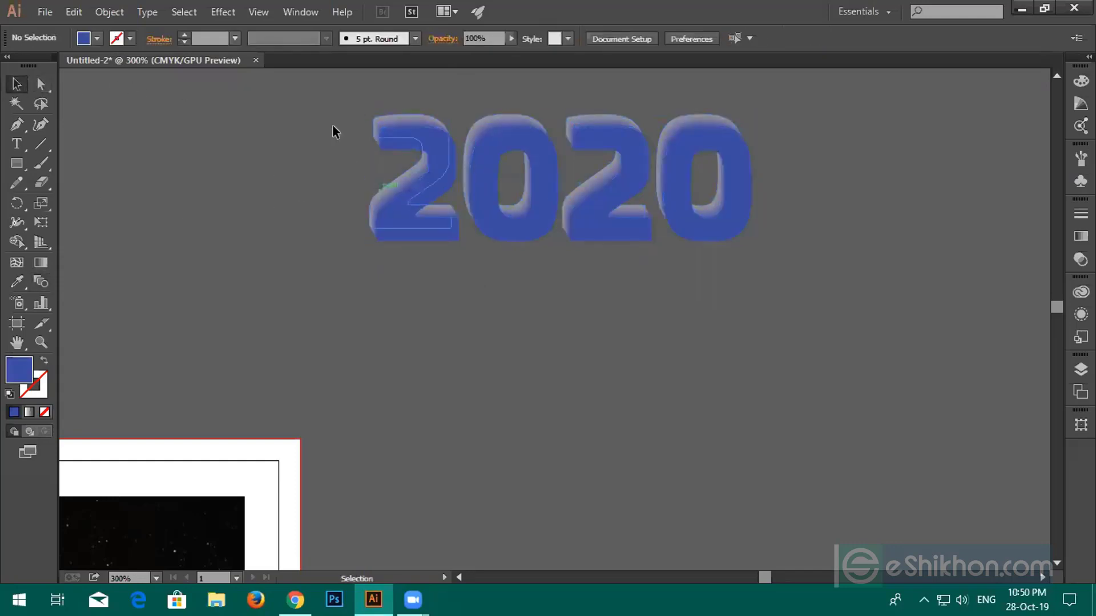
left_click_drag(332, 124, 848, 280)
key("a")
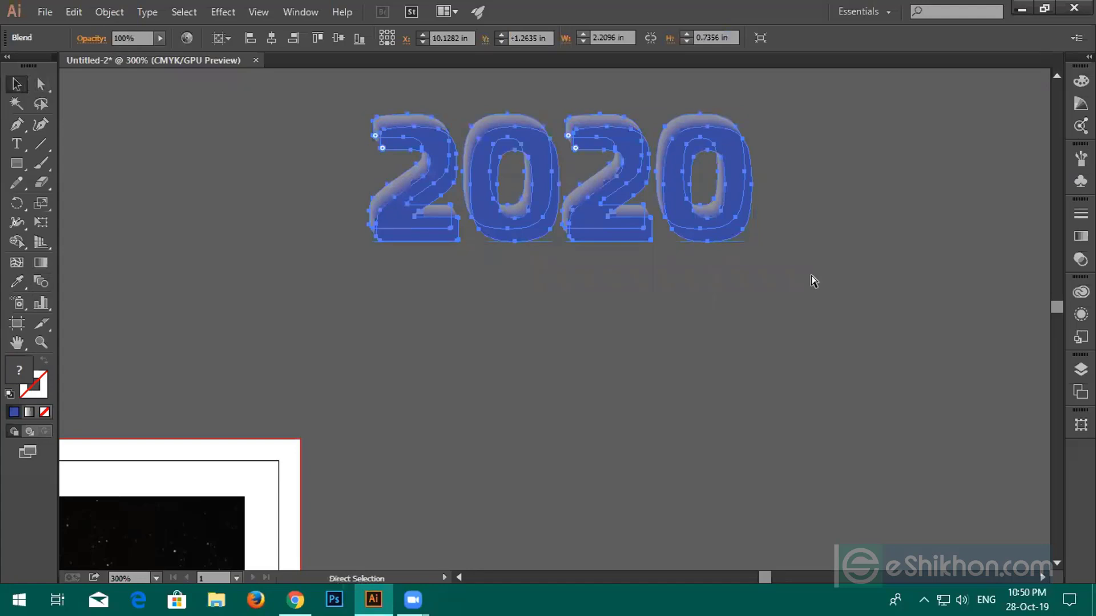
key("v")
scroll(689, 262, "down", 2)
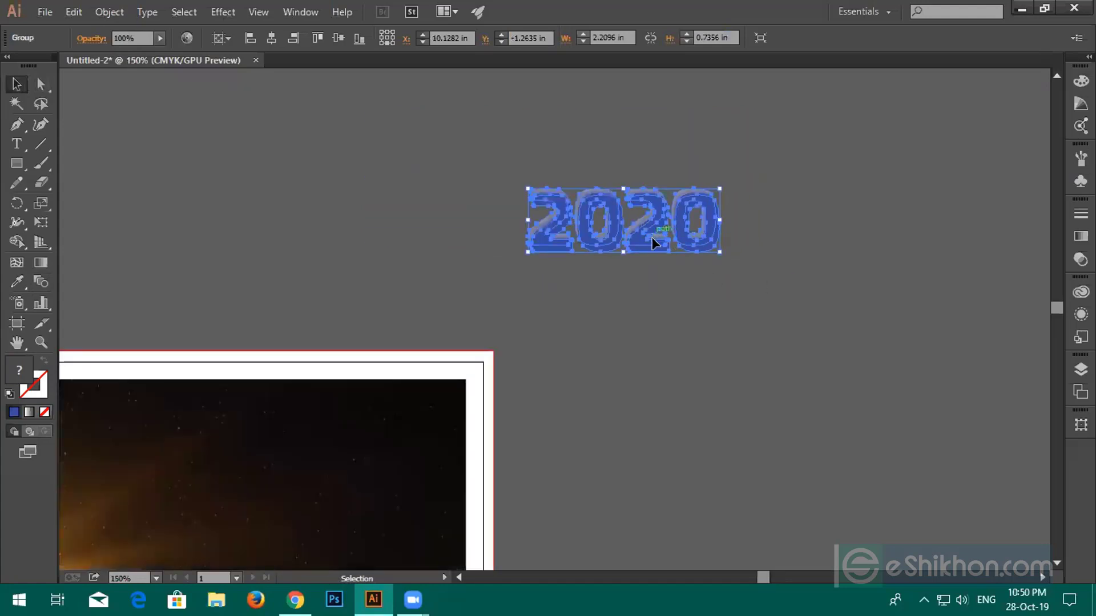
left_click_drag(652, 238, 528, 497)
scroll(530, 497, "down", 2)
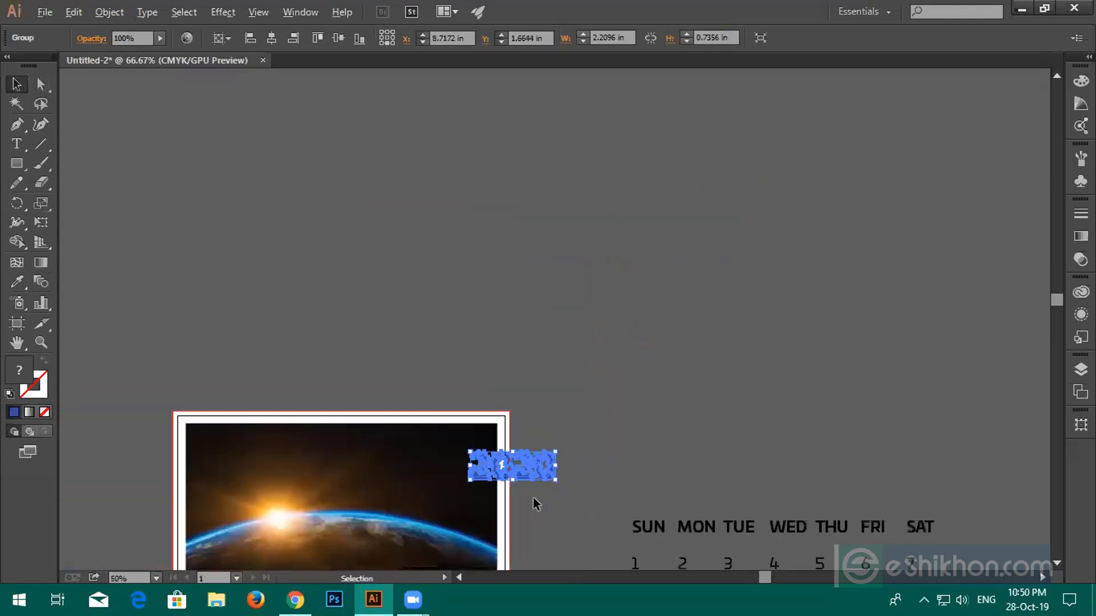
scroll(534, 502, "up", 3)
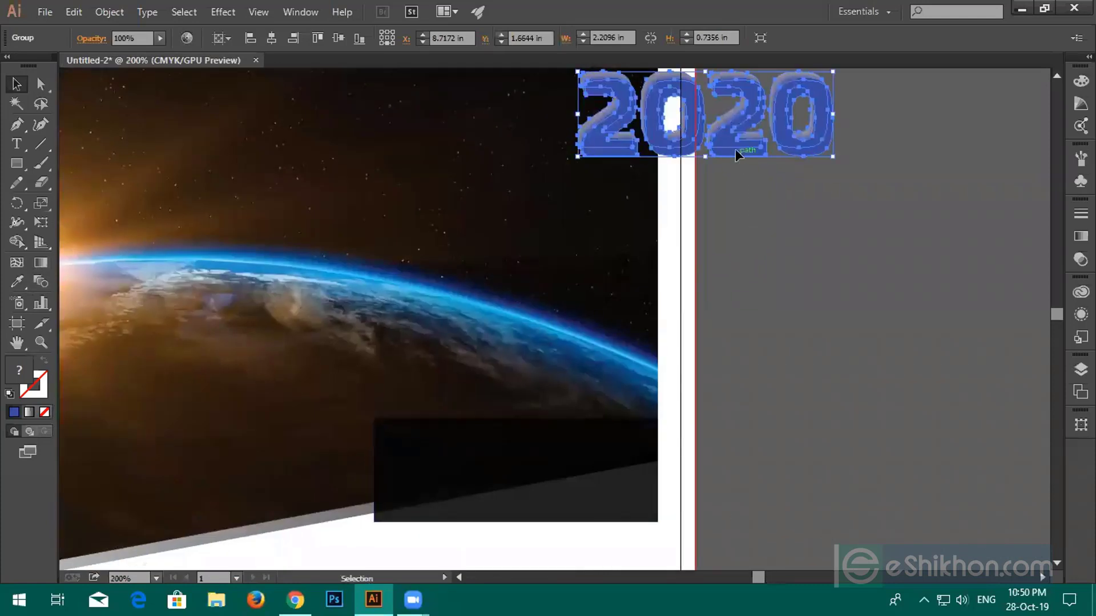
left_click_drag(736, 146, 547, 508)
left_click(810, 478)
scroll(775, 447, "down", 3)
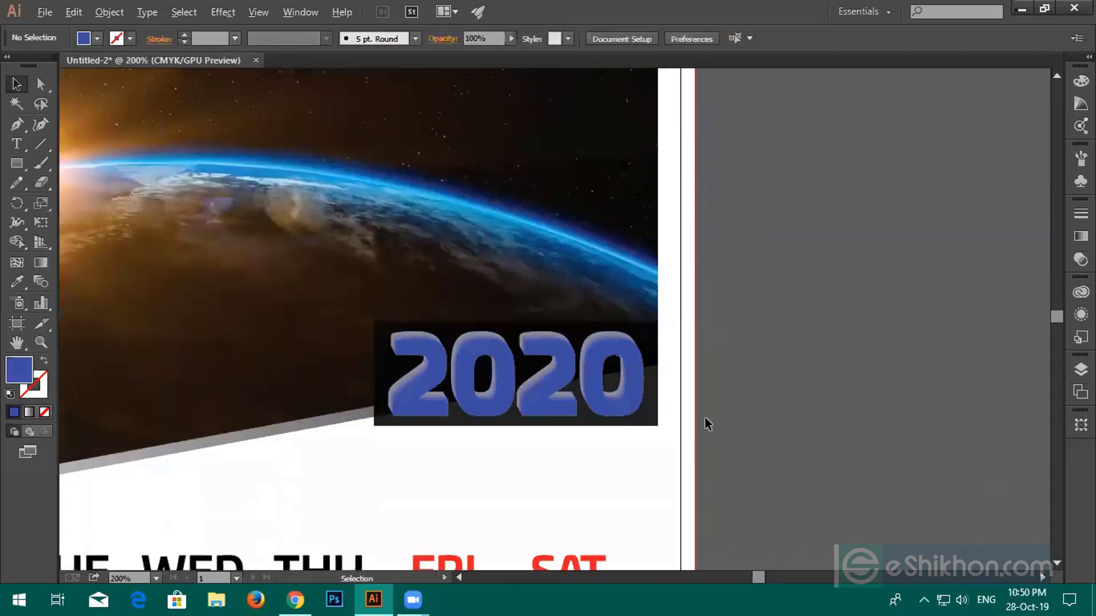
Recolor the blended 2020 with white sampled from the sun's glow in the header image
scroll(705, 419, "down", 3)
left_click_drag(734, 426, 559, 356)
left_click(314, 274)
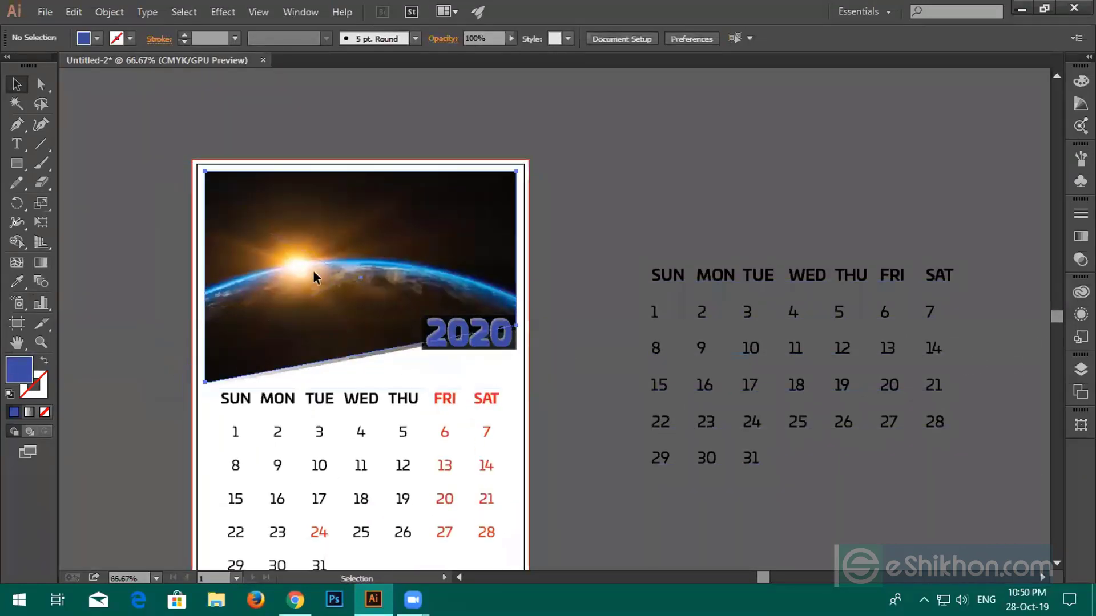
left_click(460, 345)
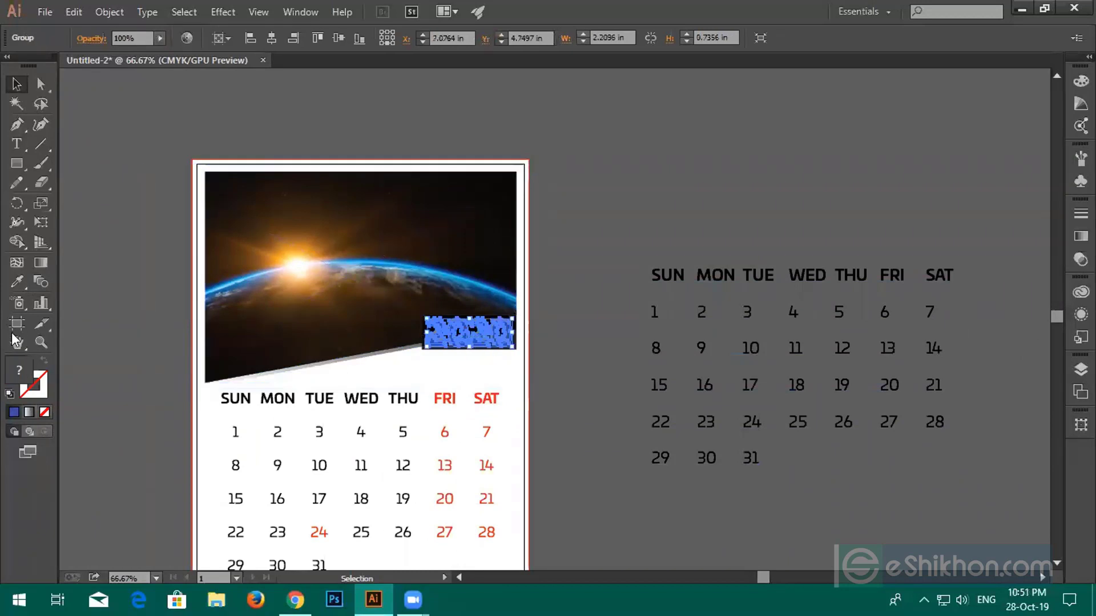
left_click(17, 281)
left_click(305, 263)
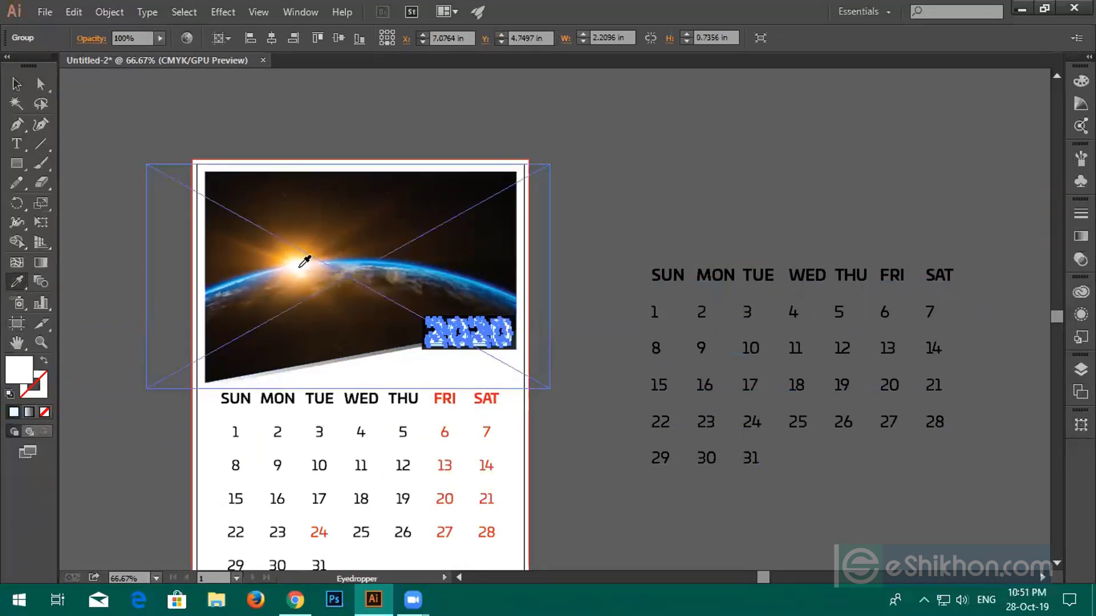
left_click(17, 84)
left_click(177, 122)
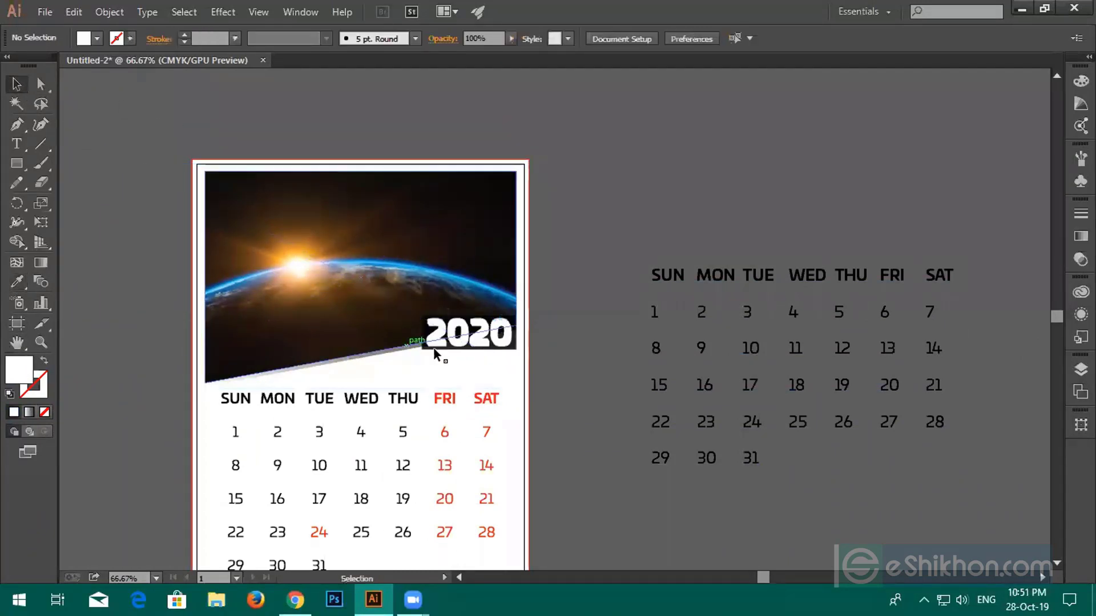
Move the white 2020 off the calendar page to the empty canvas above and delete it
scroll(472, 375, "up", 3)
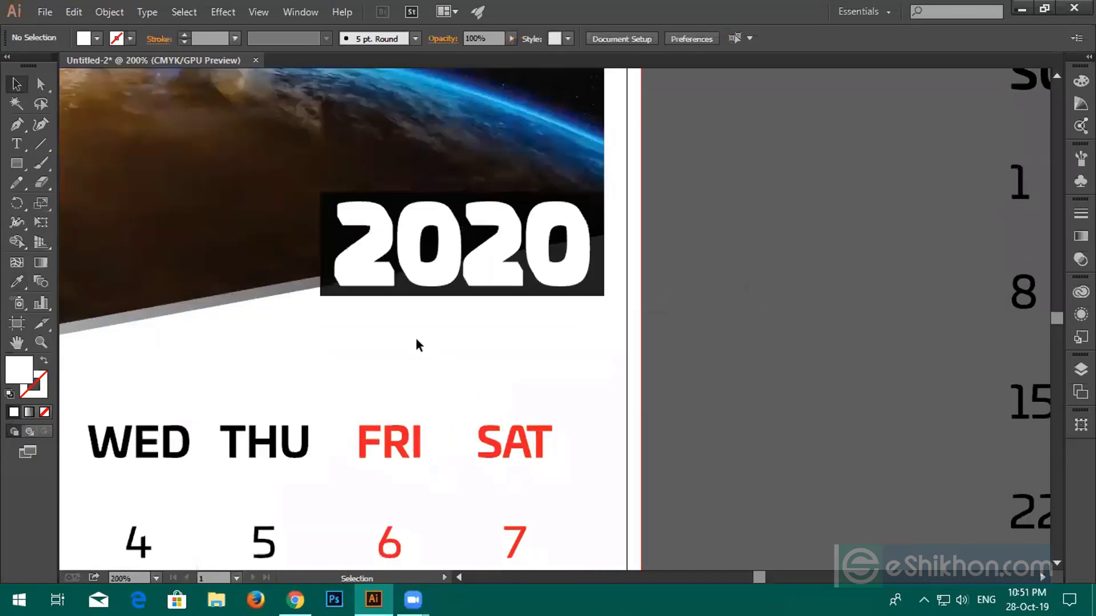
left_click(472, 274)
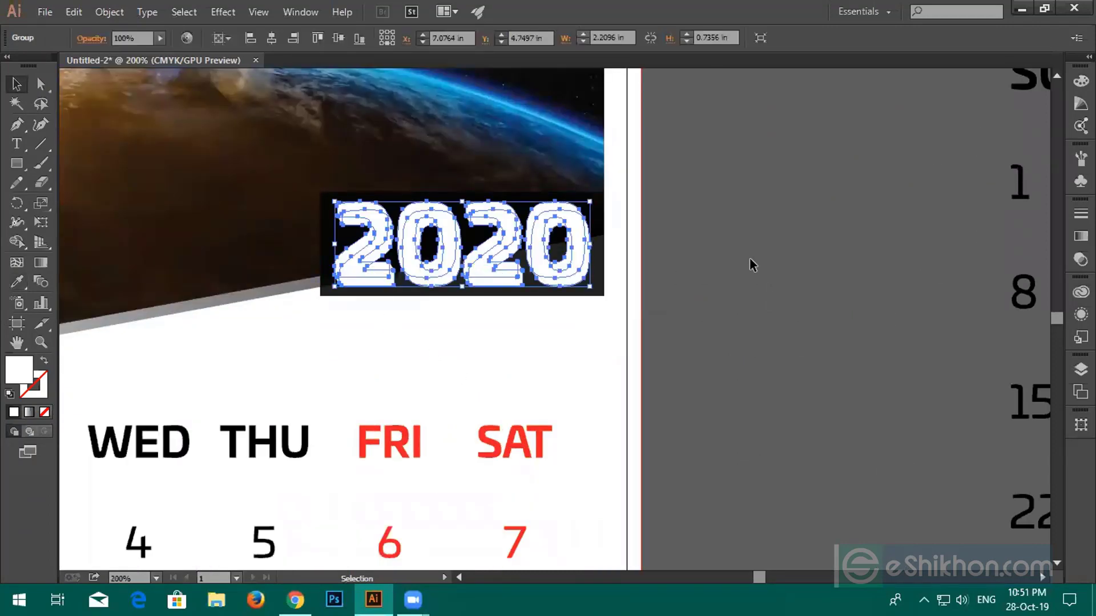
left_click(751, 275)
left_click(586, 265)
scroll(587, 264, "down", 2)
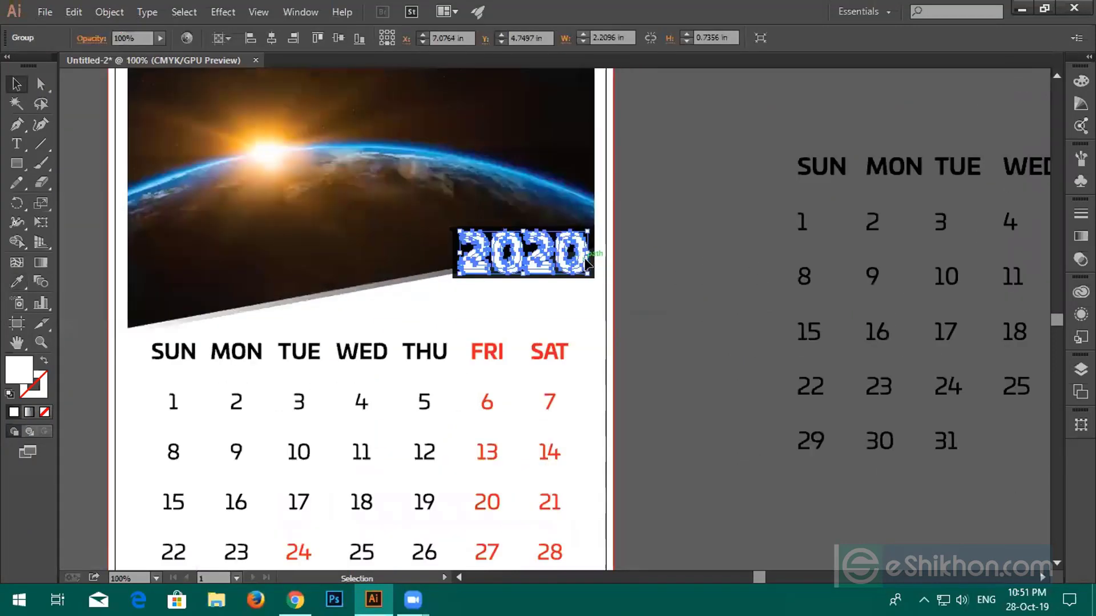
left_click_drag(587, 264, 753, 172)
key("space")
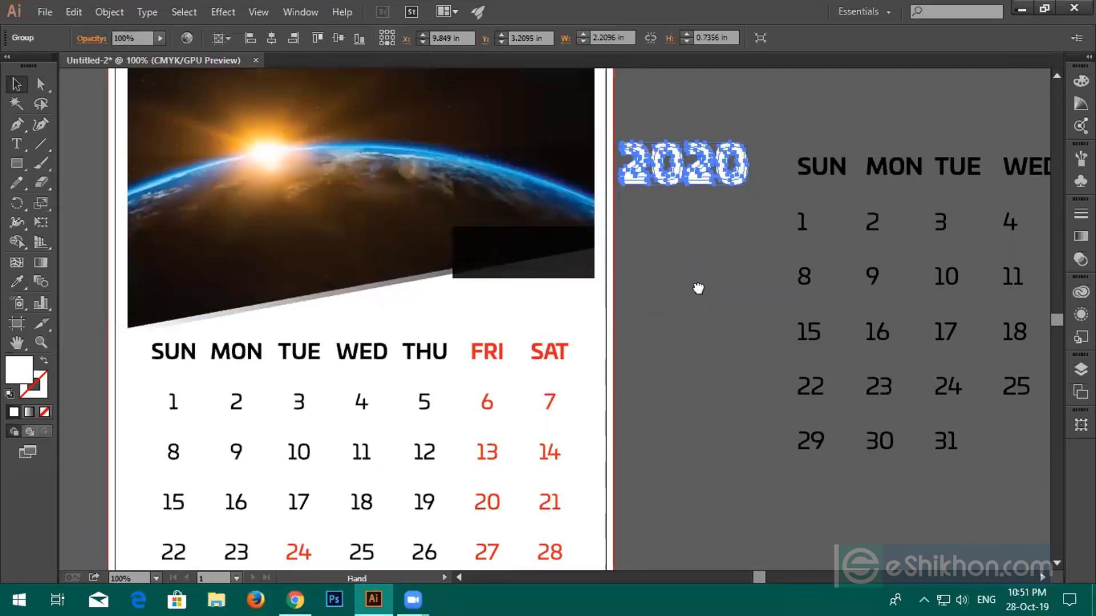
left_click_drag(748, 242, 580, 506)
left_click_drag(559, 432, 615, 221)
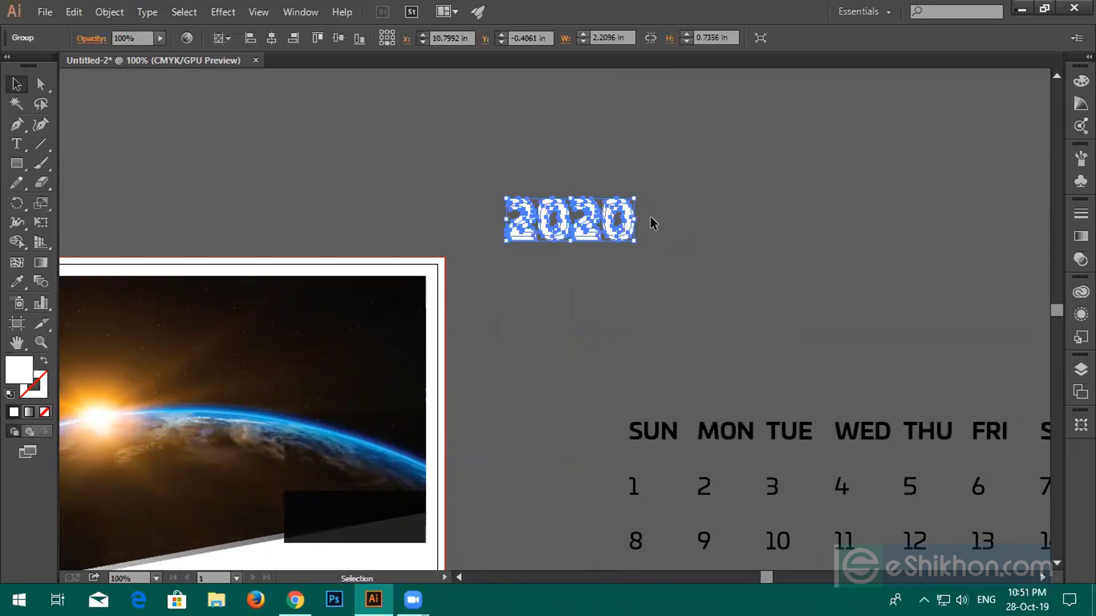
key("Delete")
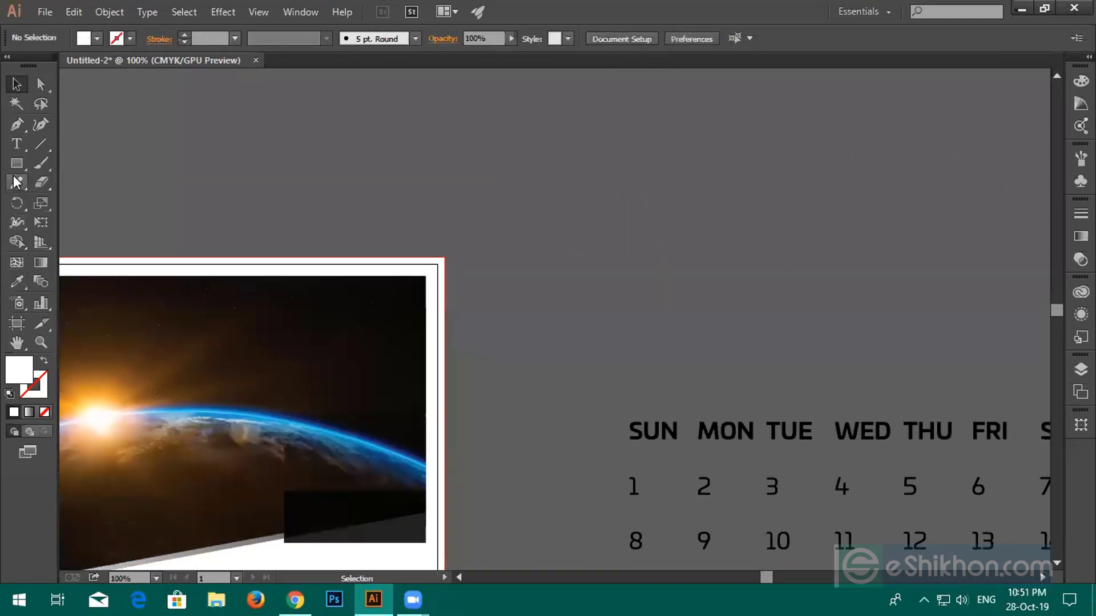
Add new black 2020 text in Univia Pro Black above the page, enlarge it to about 97 pt and convert it to outlines
left_click(16, 144)
left_click(485, 203)
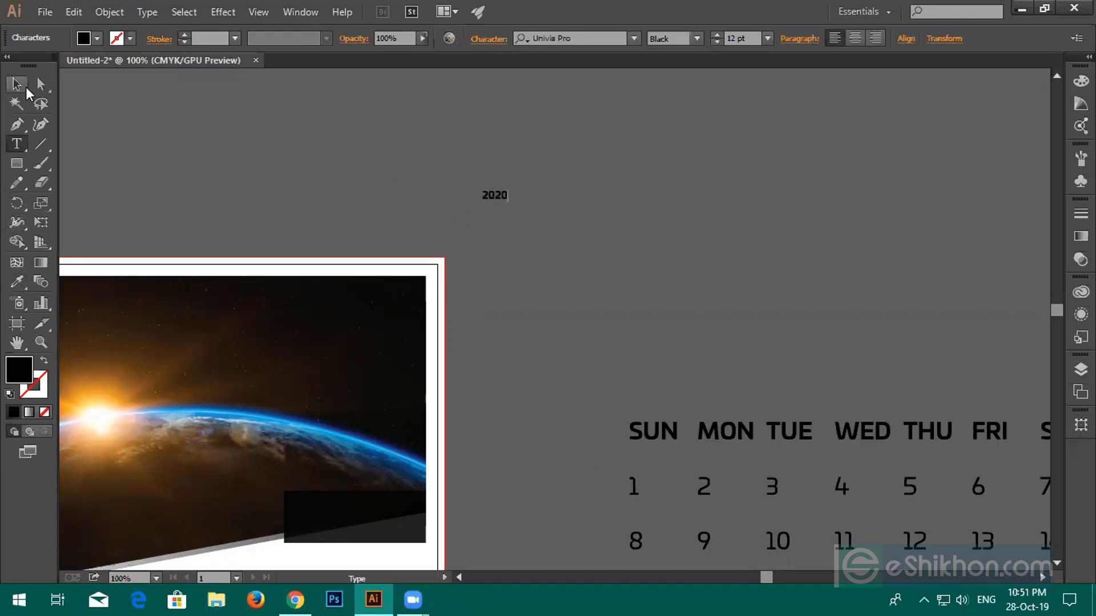
key("Escape")
left_click_drag(508, 204, 672, 233)
right_click(672, 233)
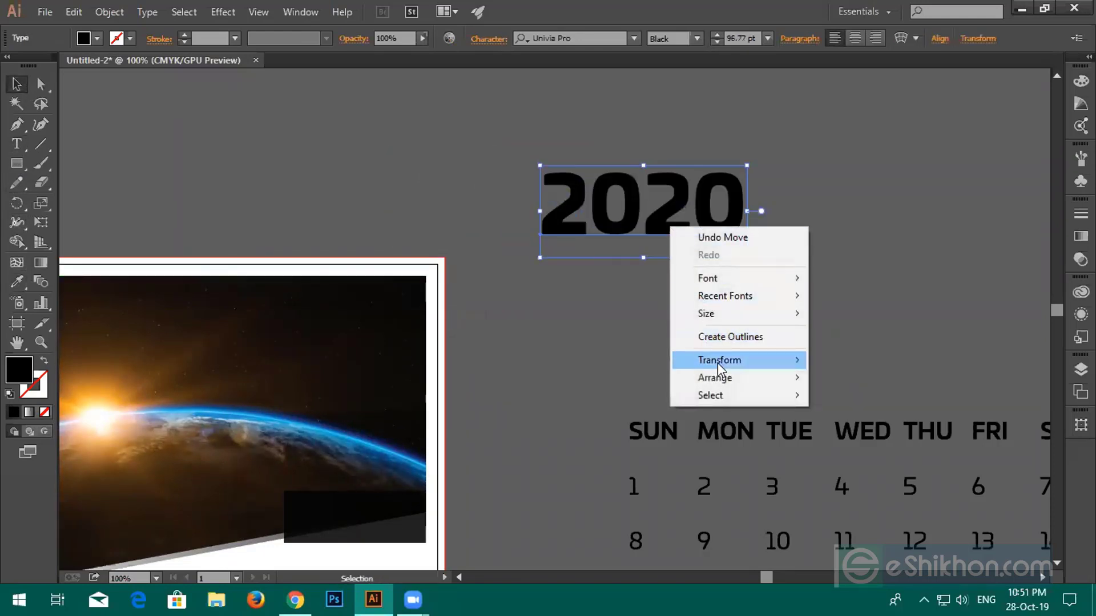
left_click(714, 337)
left_click(710, 299)
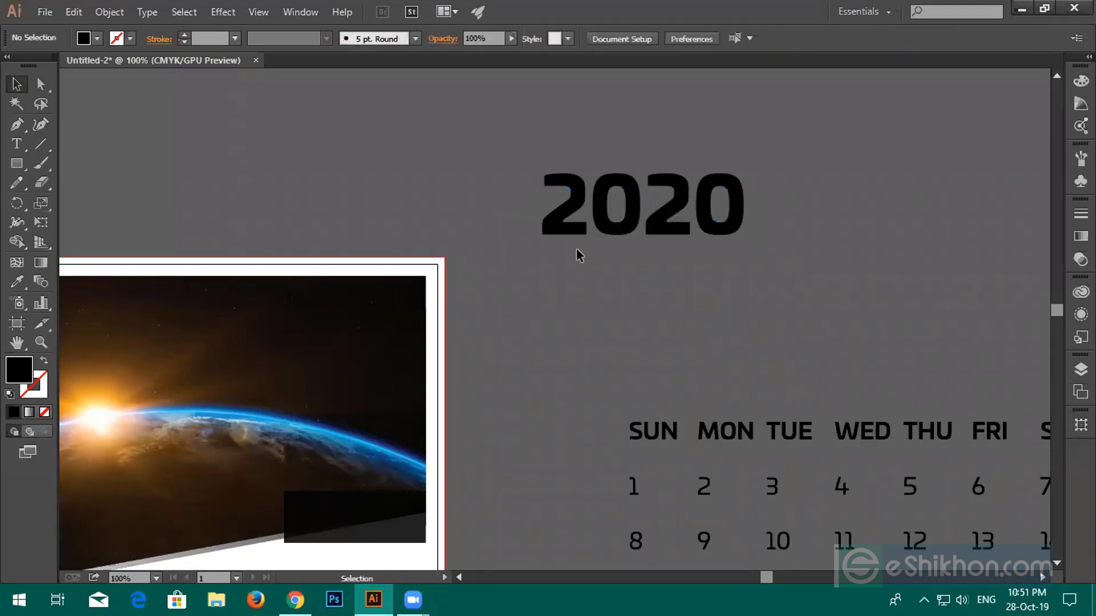
Draw a thin horizontal rectangle across the middle of the outlined 2020, slightly wider than the lettering, and fill it light blue
left_click(40, 144)
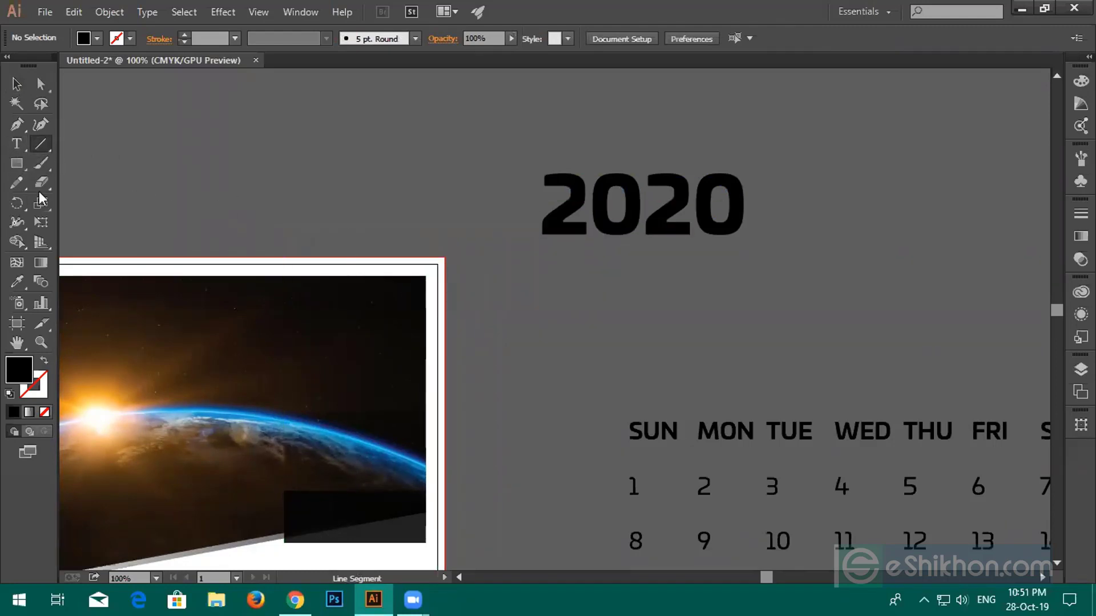
left_click(18, 165)
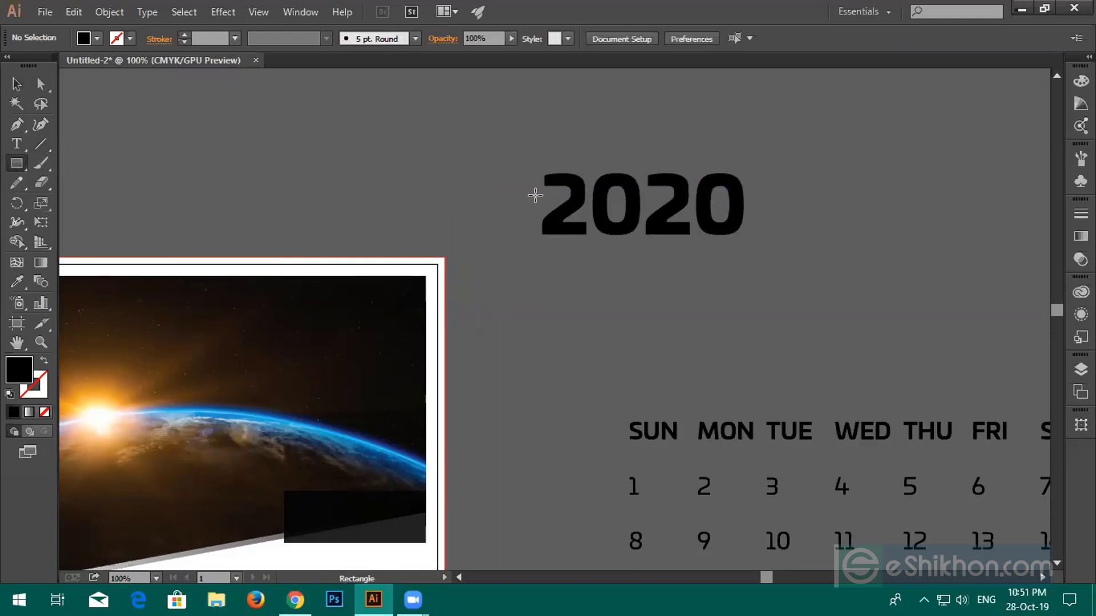
left_click_drag(535, 195, 756, 212)
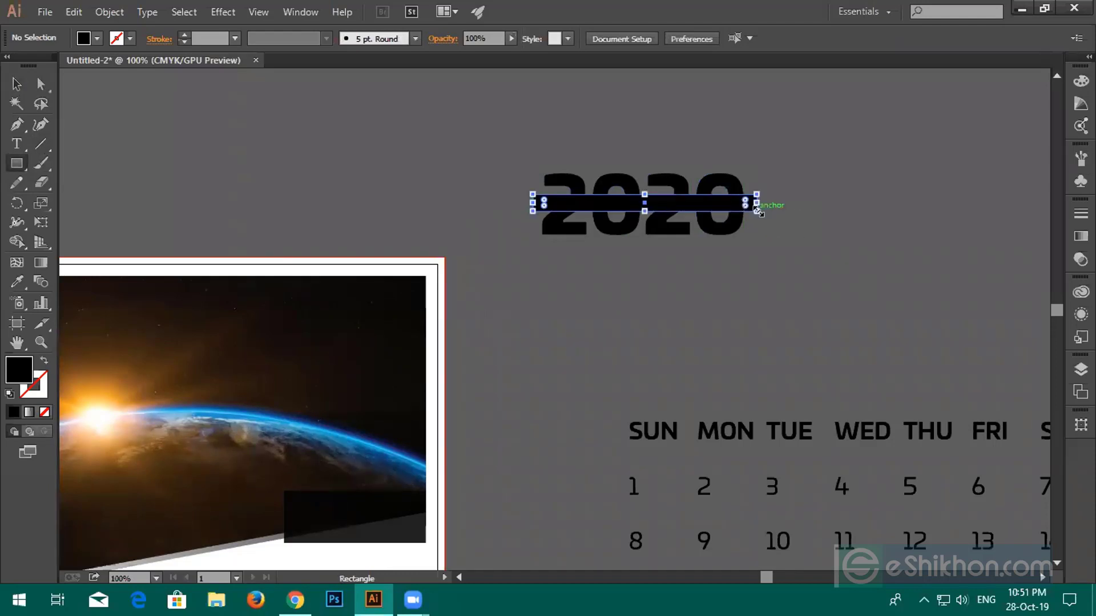
left_click(97, 38)
left_click(90, 67)
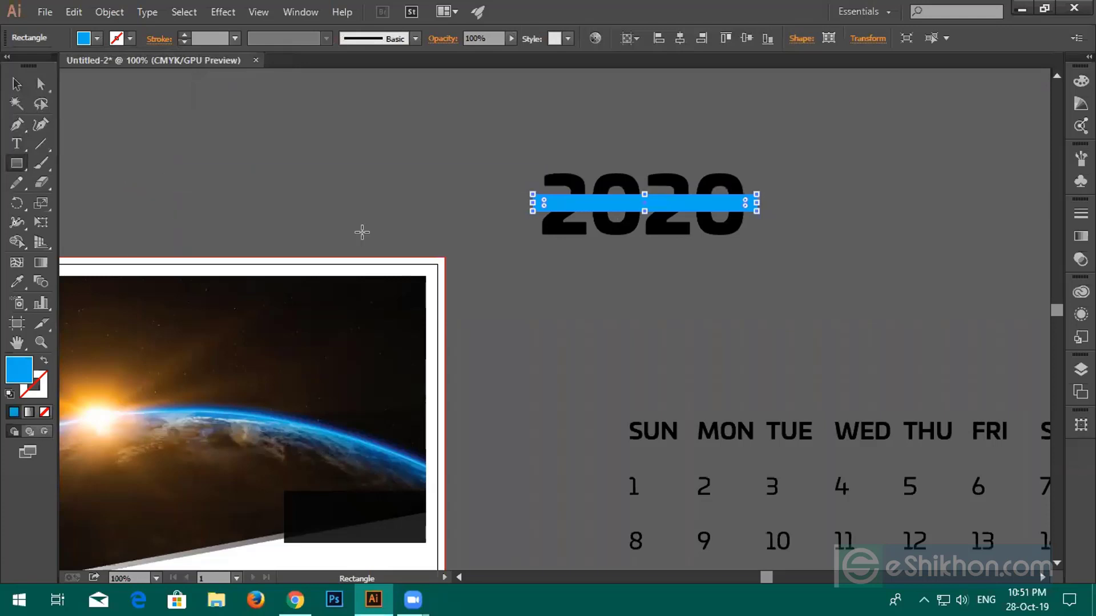
Draw a narrow light blue ellipse at the left end of the bar, as tall as the bar
scroll(546, 280, "up", 1)
left_click_drag(583, 258, 530, 314)
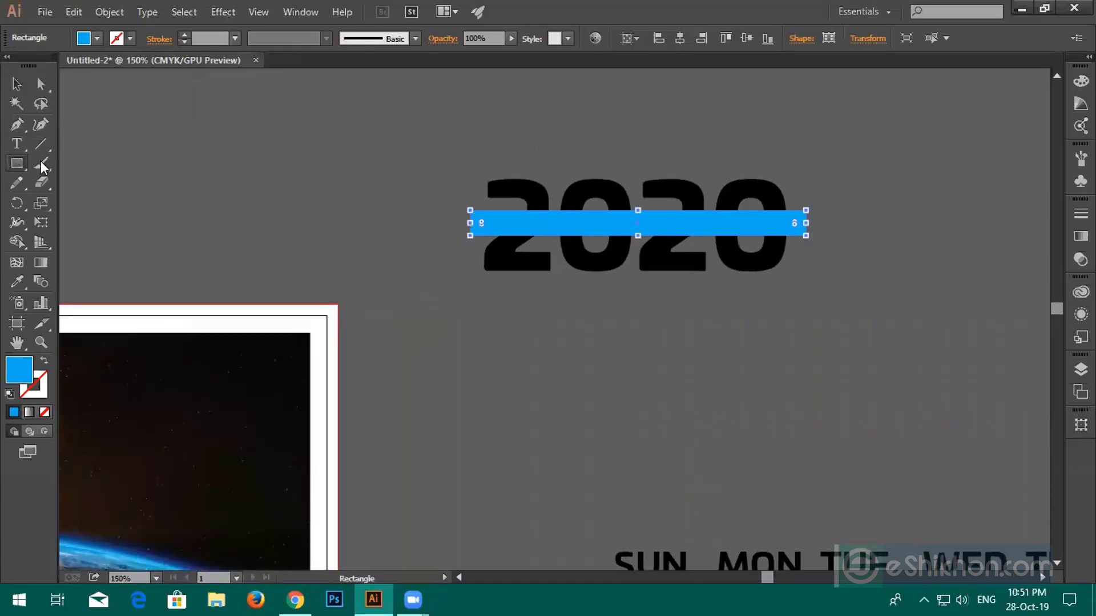
left_click_drag(19, 162, 97, 192)
scroll(379, 276, "up", 3)
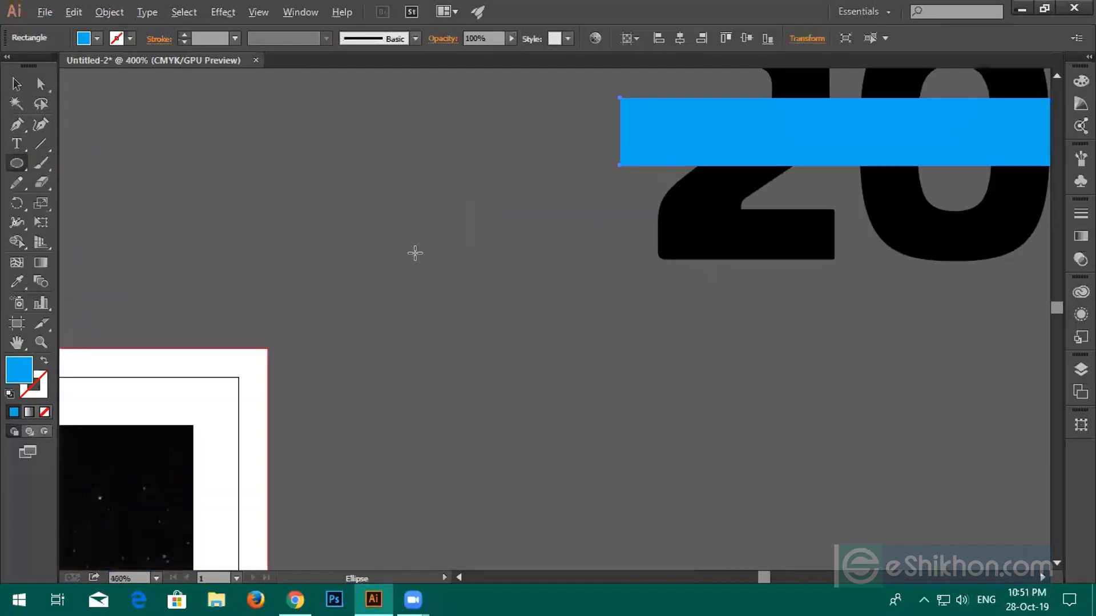
scroll(553, 210, "up", 2)
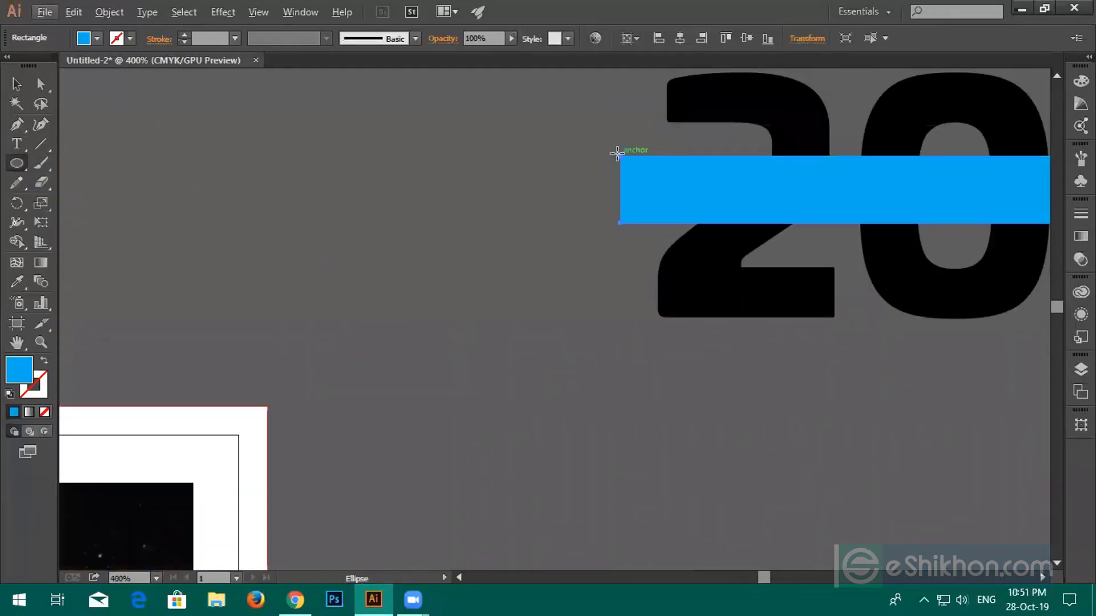
left_click_drag(620, 156, 648, 222)
left_click(17, 84)
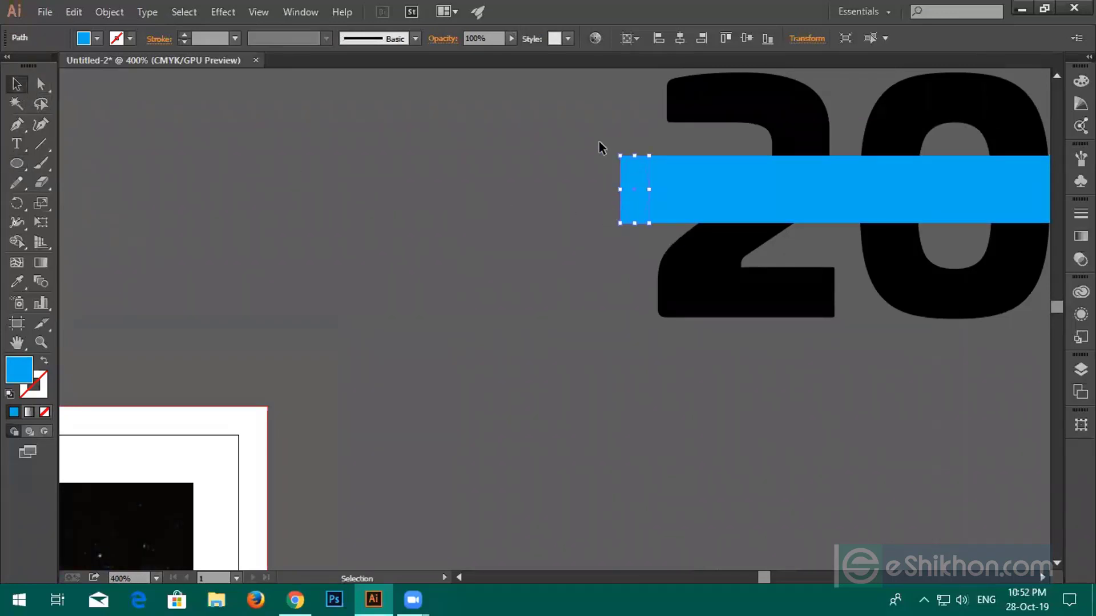
Divide the blue bar with the ellipse at its left end using Pathfinder and ungroup the resulting pieces
left_click(650, 205, "shift")
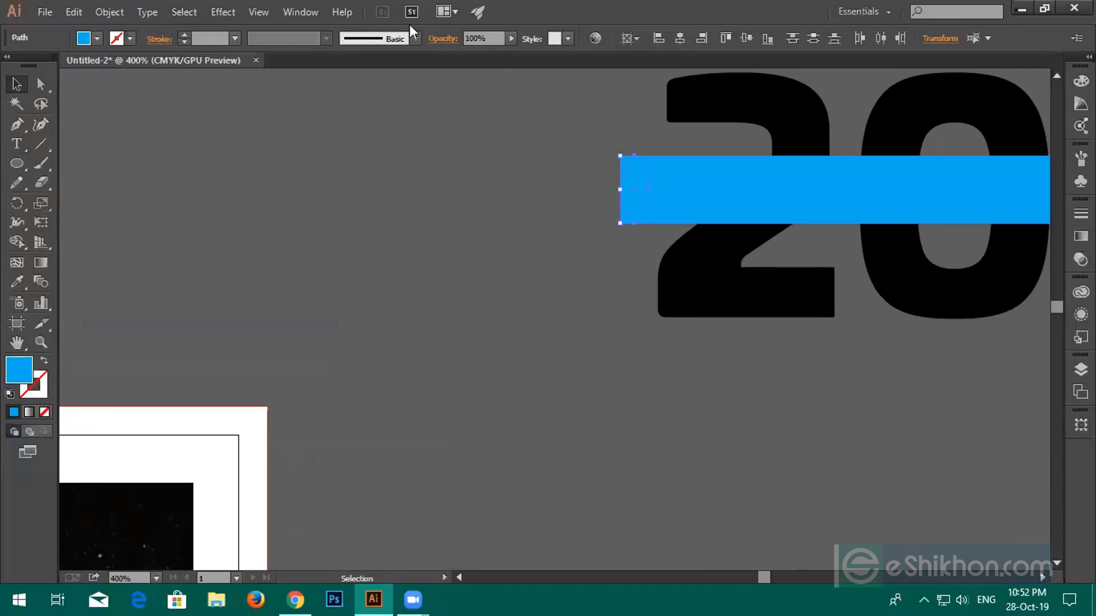
left_click(312, 11)
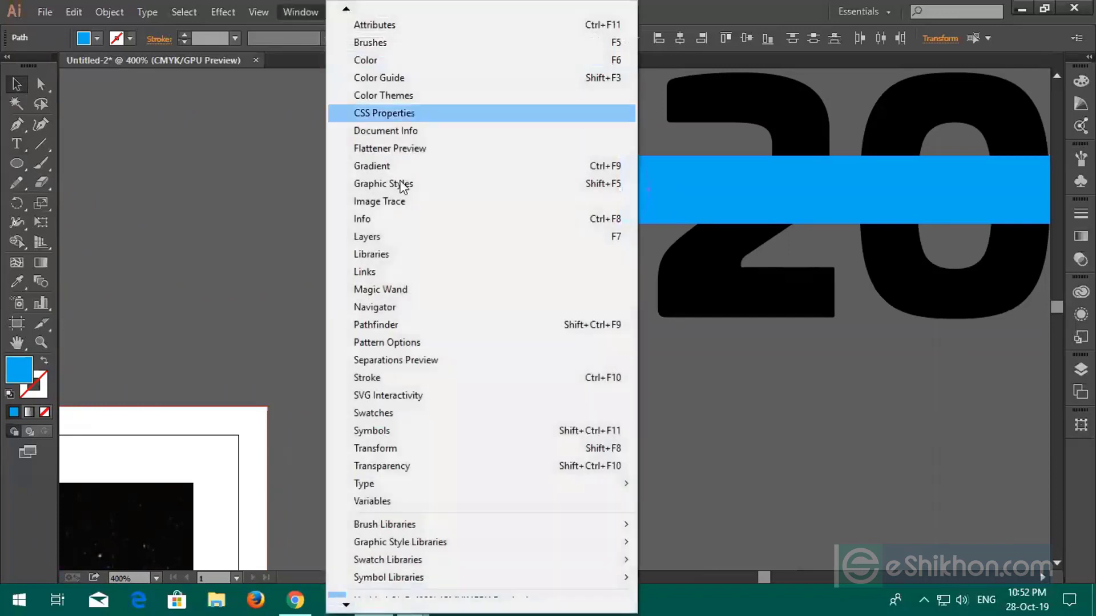
left_click(392, 321)
left_click(862, 172)
right_click(727, 197)
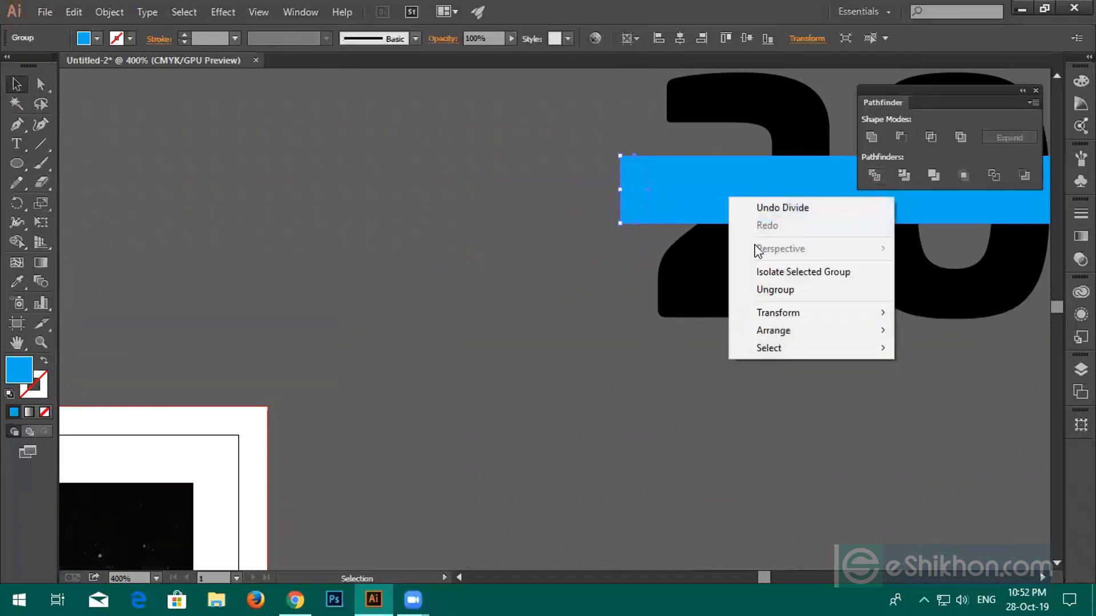
left_click(782, 289)
Delete the two corner pieces outside the ellipse and unite the rounded end with the bar
left_click(628, 234)
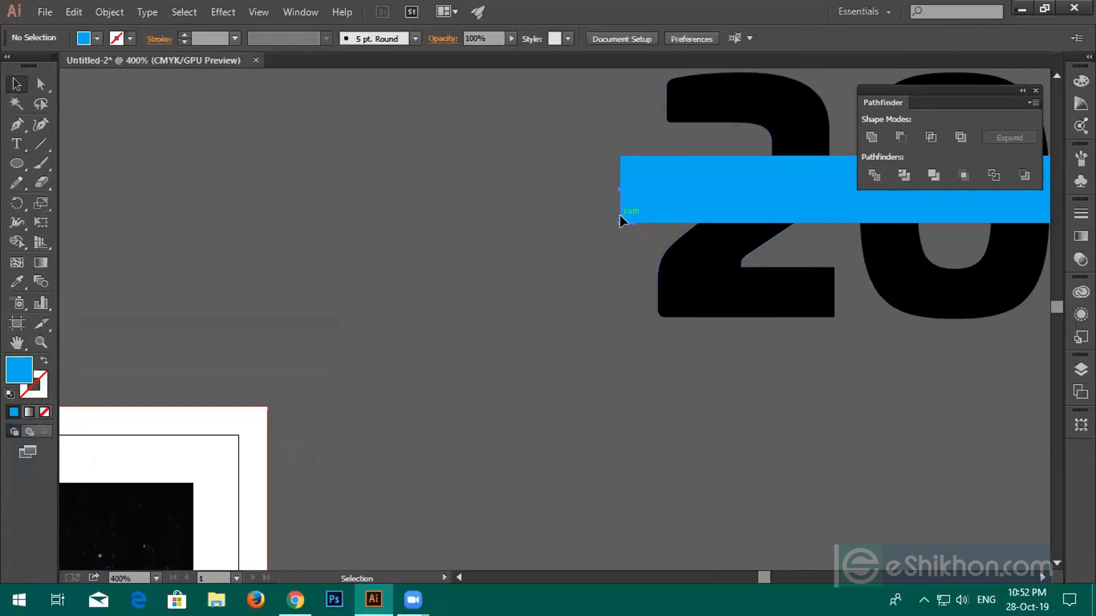
left_click(619, 215)
key("Delete")
left_click(622, 162)
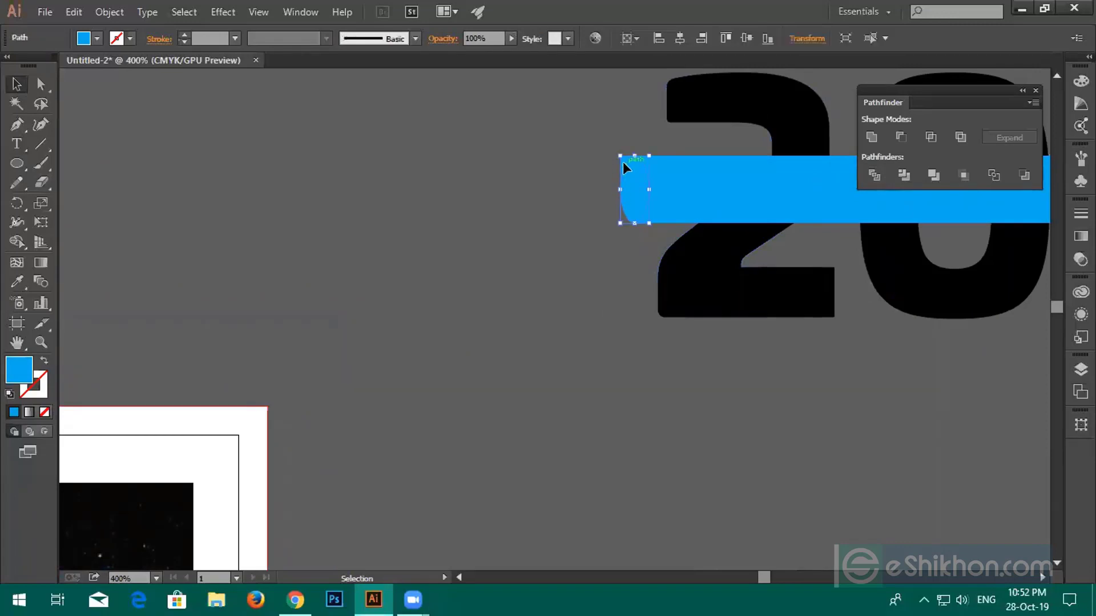
left_click(603, 152)
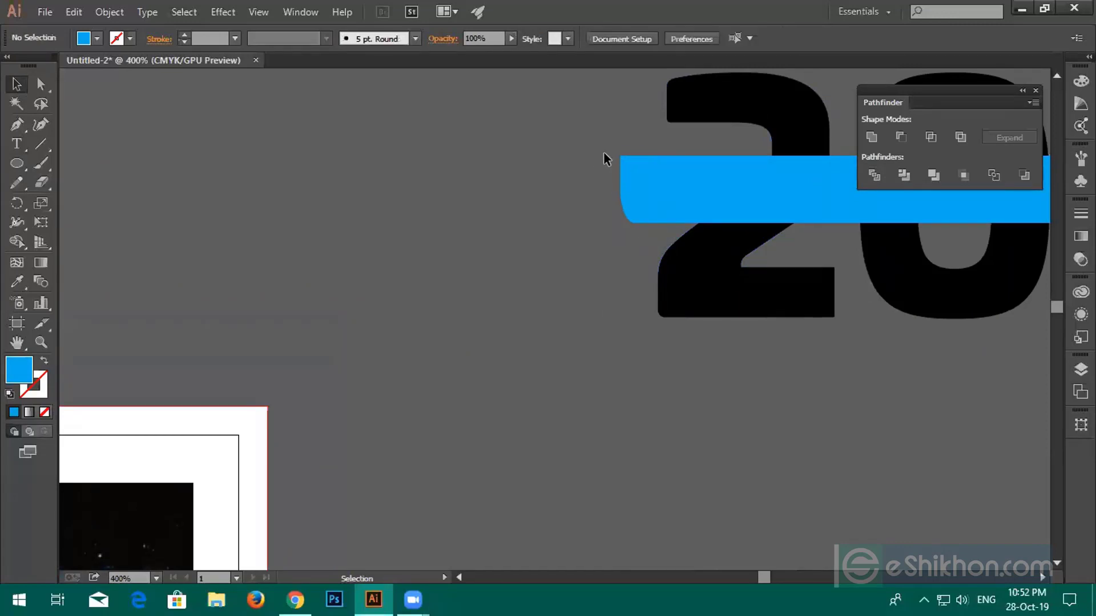
left_click(647, 208)
left_click(872, 138)
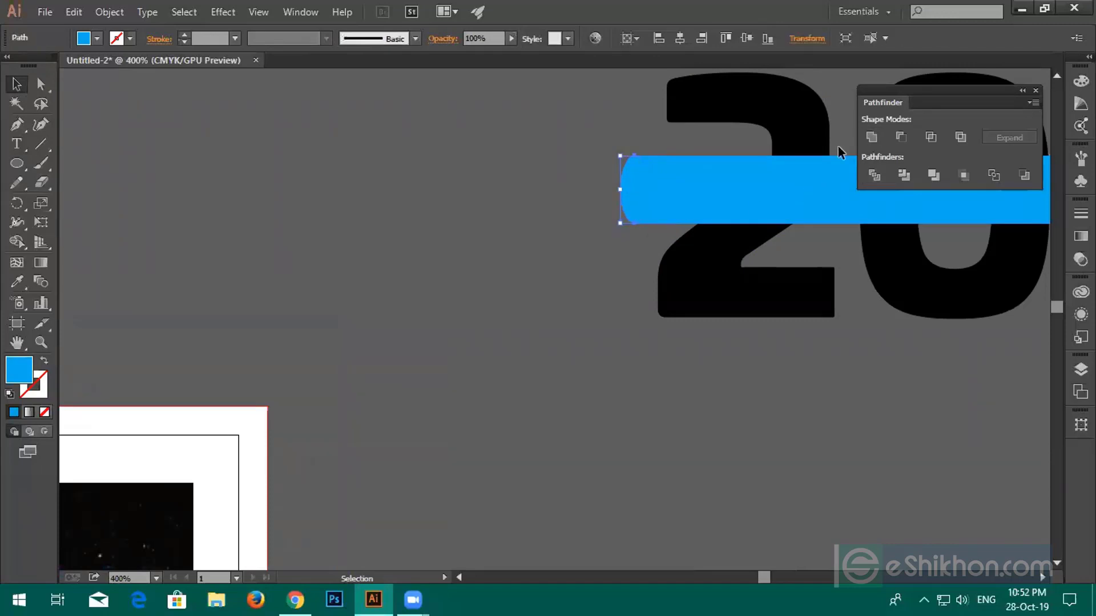
Undo the rounding of the bar's left end back to the separate rectangle and ellipse
left_click(604, 263)
key("space")
left_click_drag(608, 268, 152, 364)
scroll(363, 306, "down", 1)
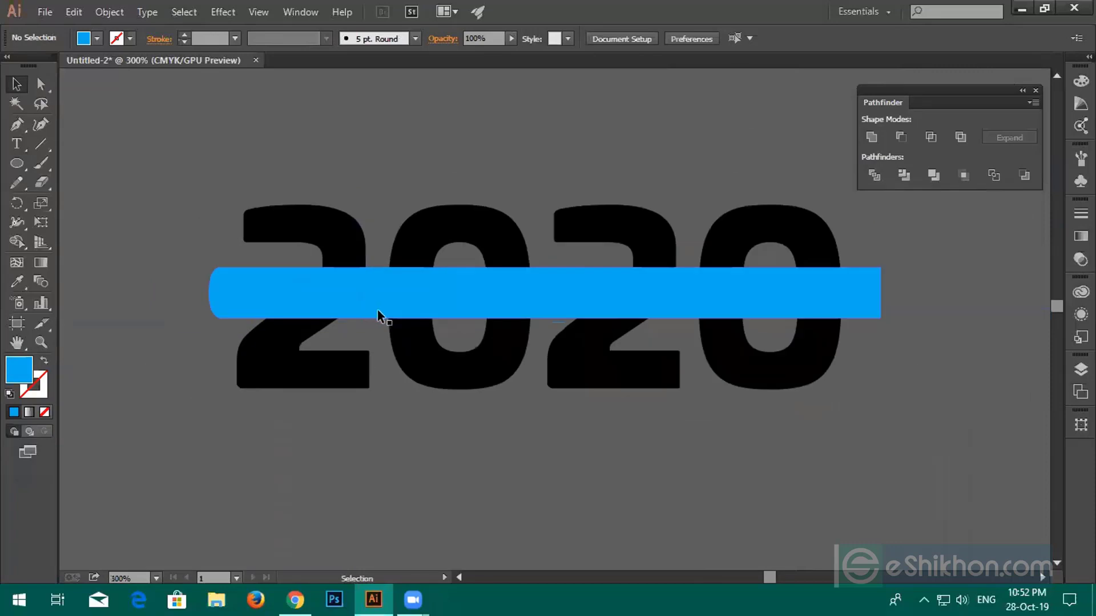
key("space")
left_click_drag(378, 310, 304, 281)
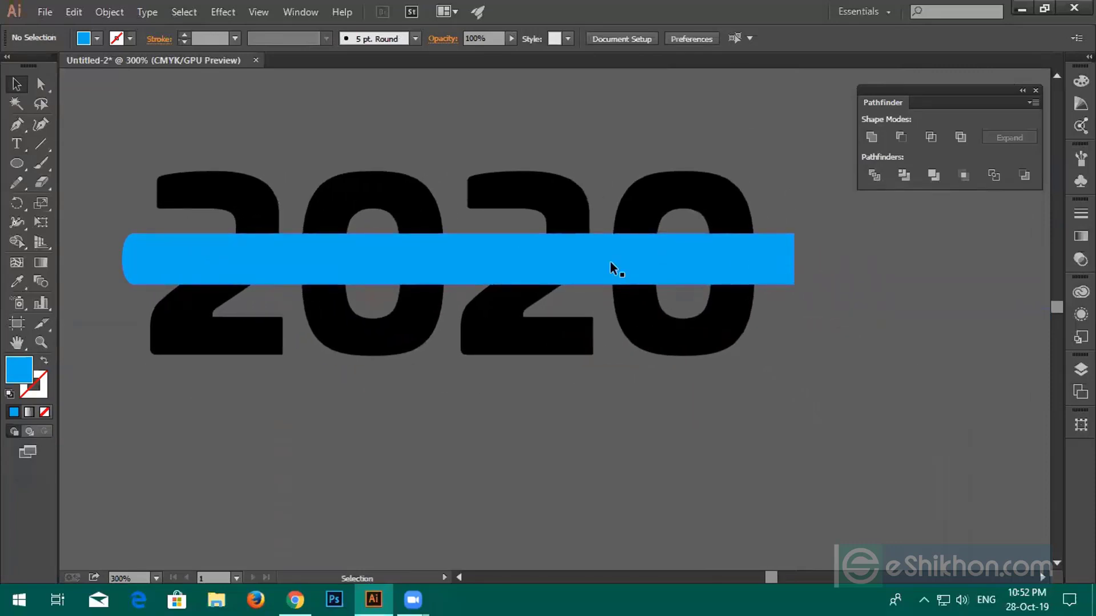
left_click(18, 169)
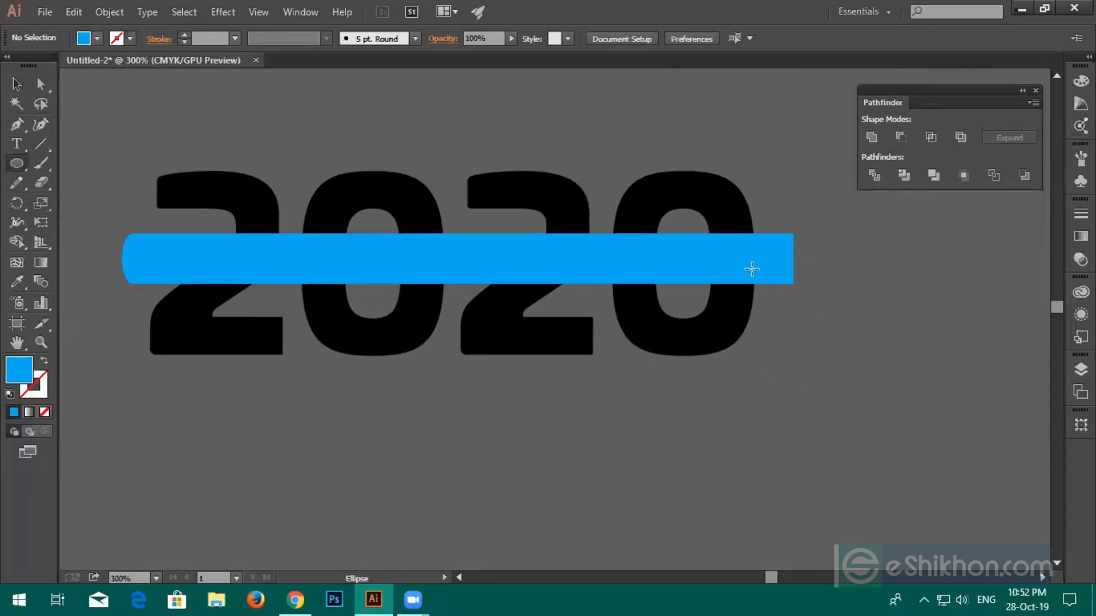
left_click(542, 266, "ctrl")
left_click(20, 88)
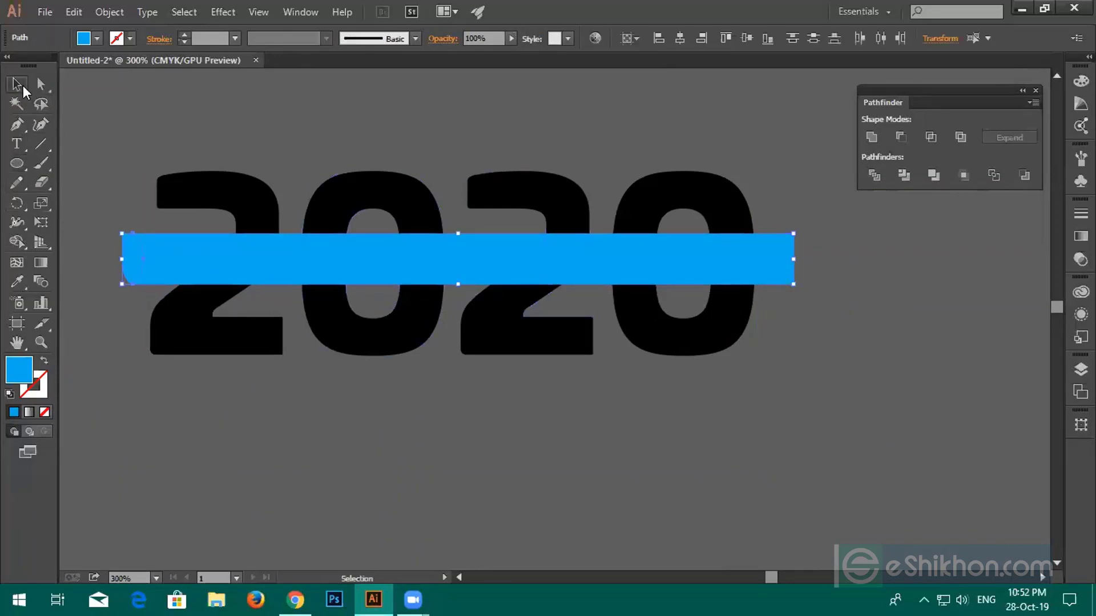
left_click(142, 147)
key("ctrl+z")
key("ctrl+z")
key("ctrl+z")
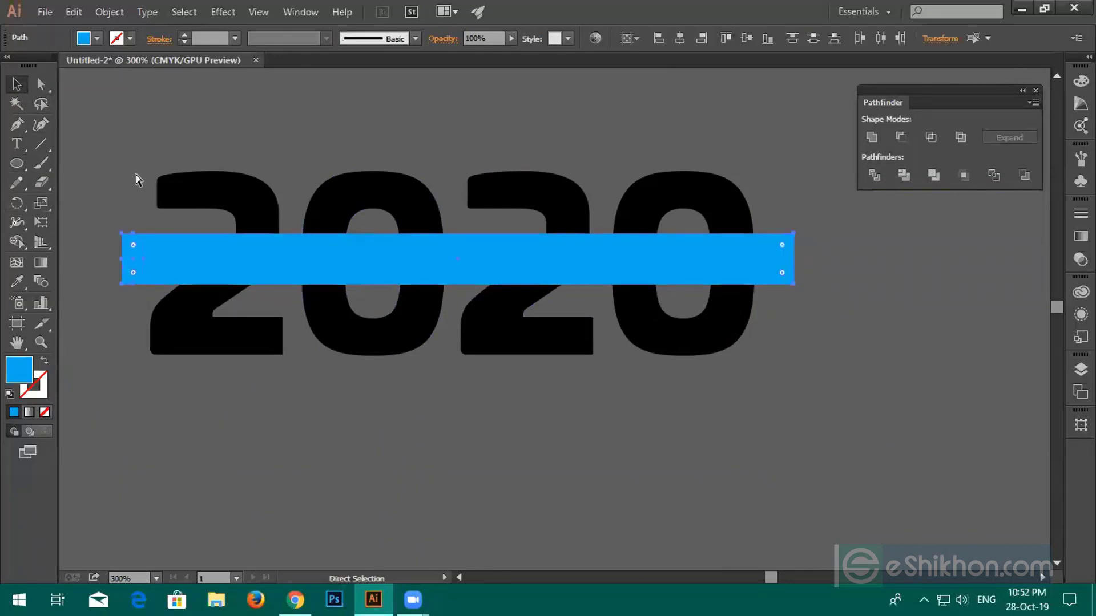
key("ctrl+z")
left_click(124, 194)
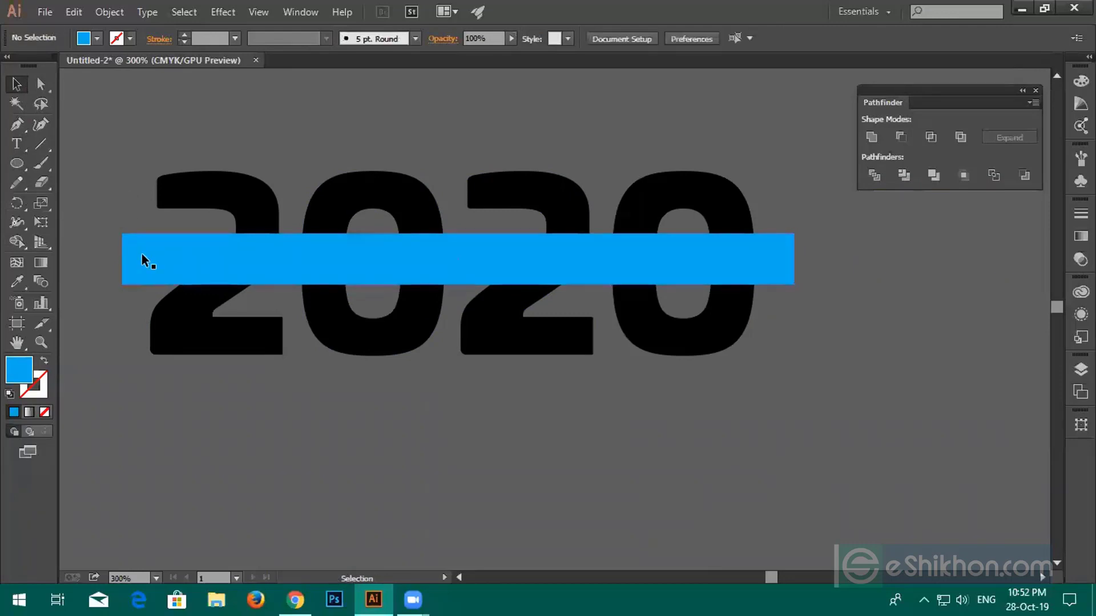
Recolor the ellipse at the bar's left end dark blue and place a copy at the right end
left_click(118, 202)
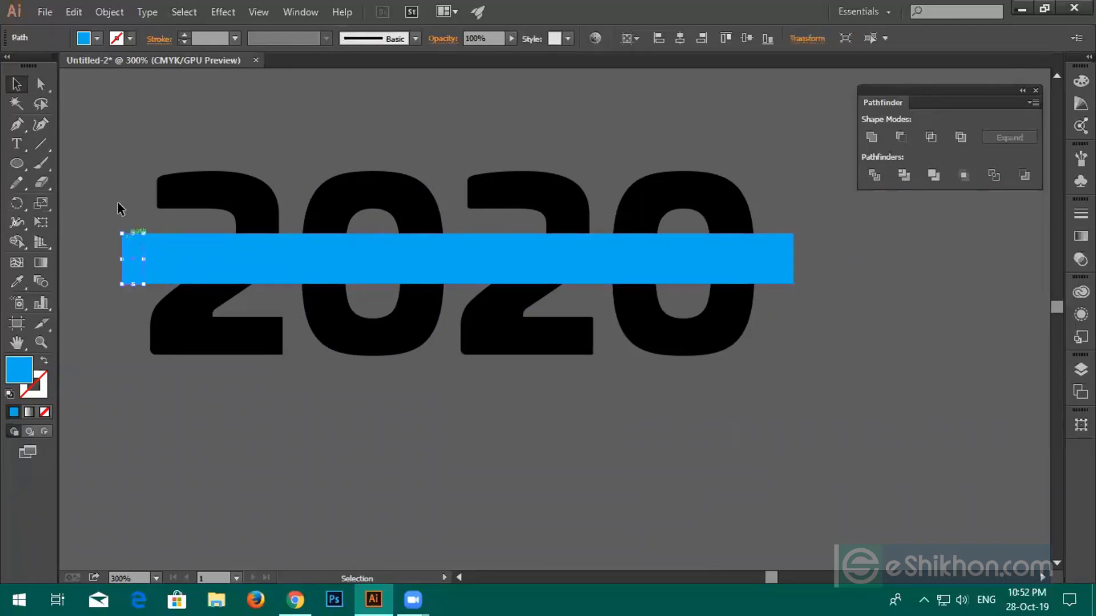
left_click(140, 248)
left_click(98, 38)
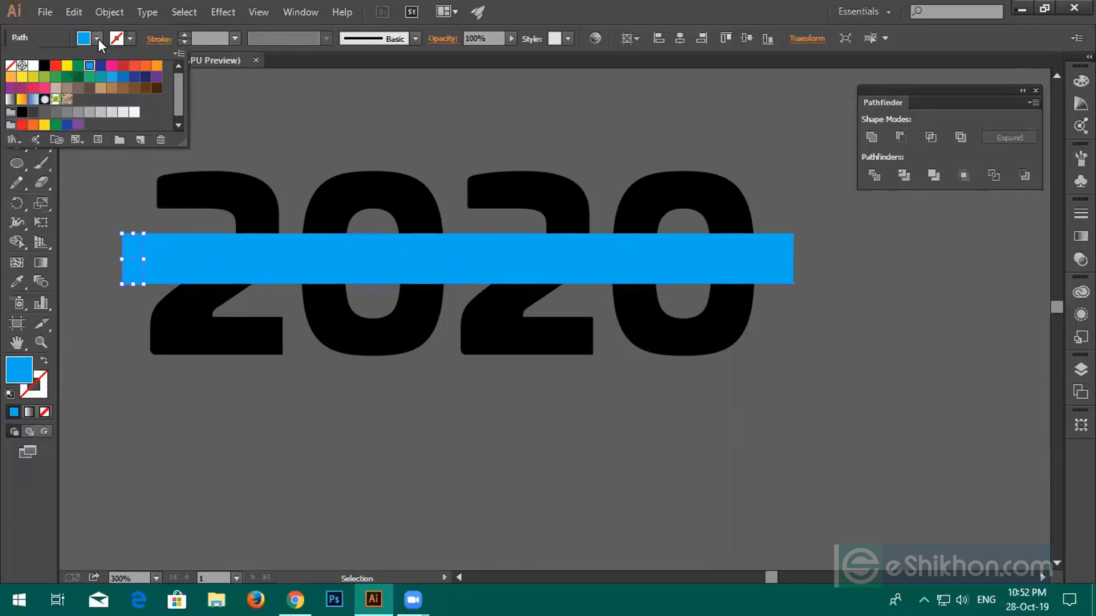
left_click(96, 68)
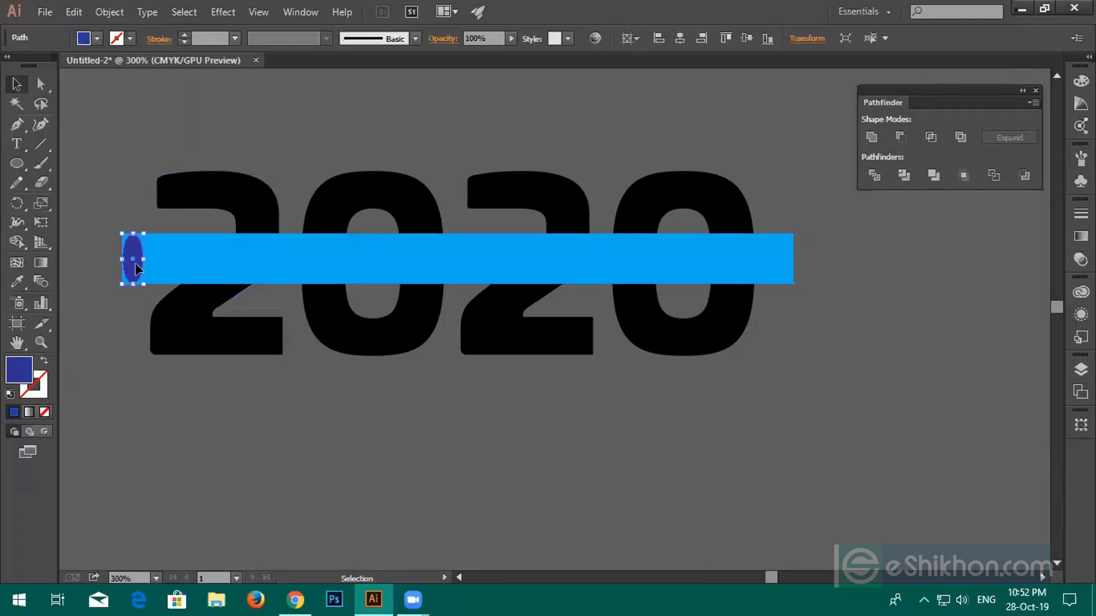
left_click_drag(134, 262, 787, 268)
Try to divide the bar with both end ellipses and delete its left corner piece
left_click(482, 279, "shift")
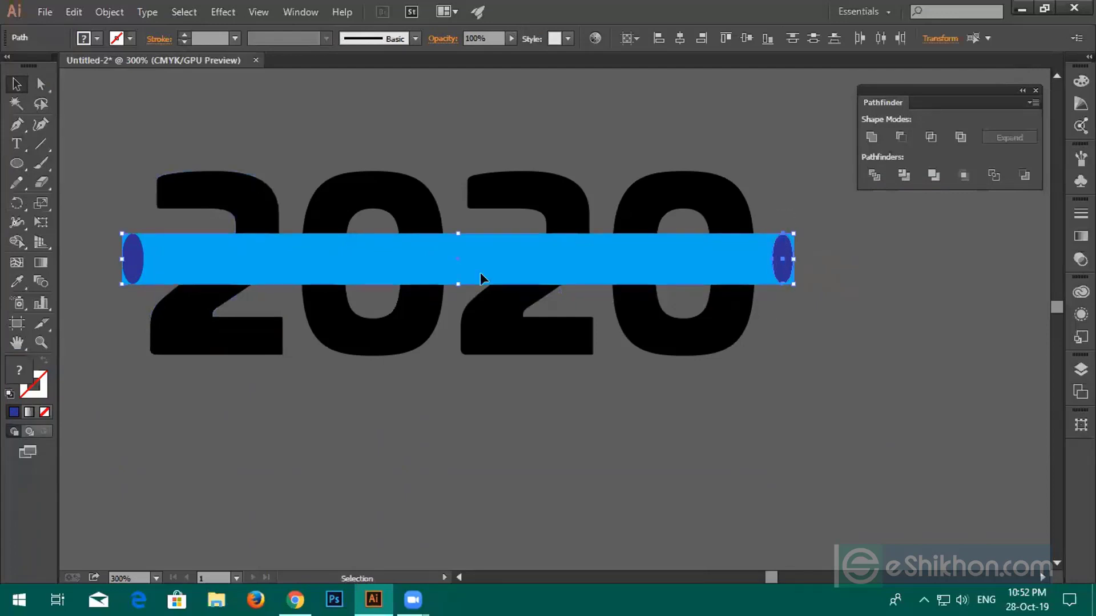
left_click_drag(95, 220, 141, 285)
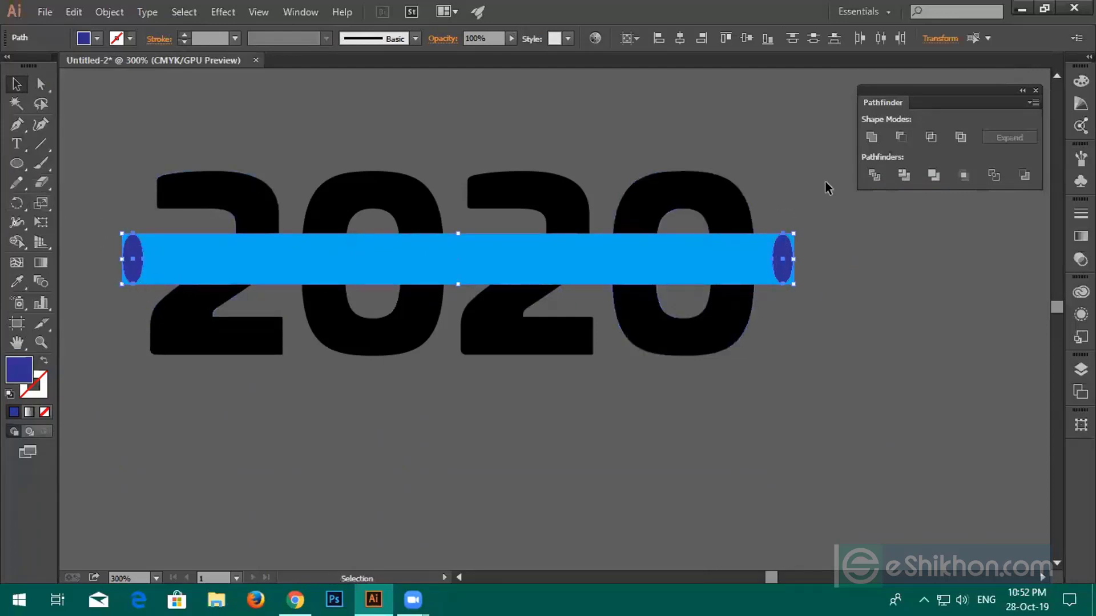
left_click(869, 174)
right_click(815, 211)
left_click(843, 312)
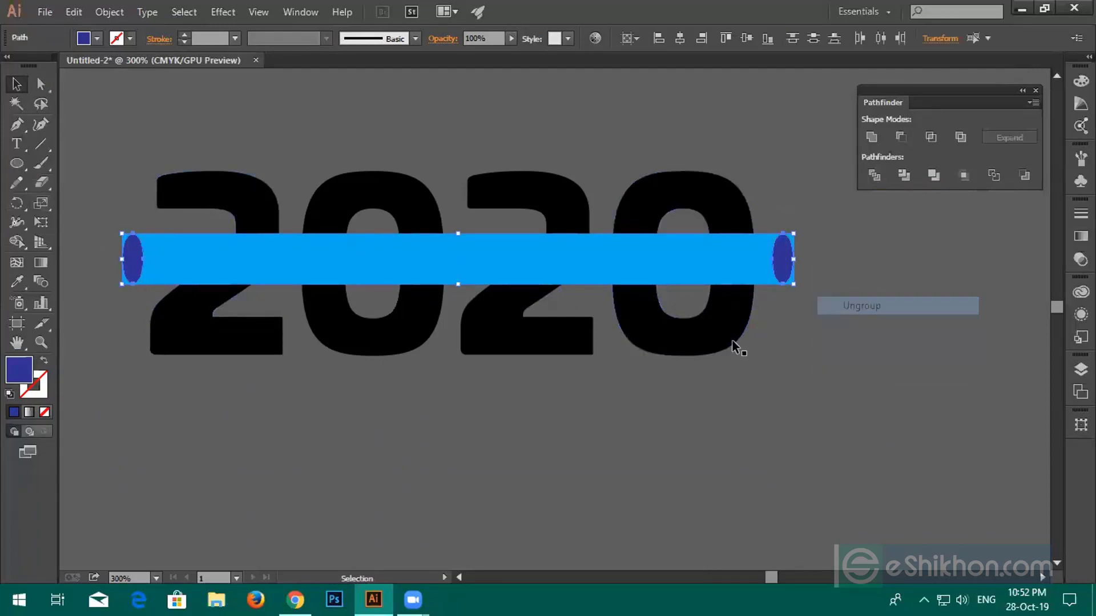
left_click(217, 361)
left_click(125, 283)
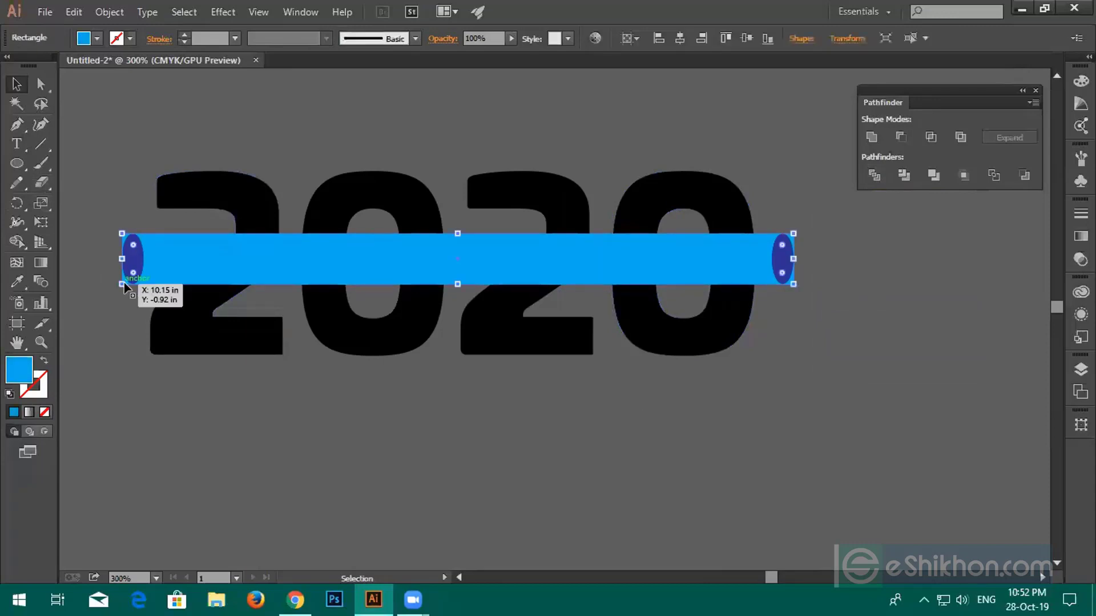
key("Delete")
key("ctrl+z")
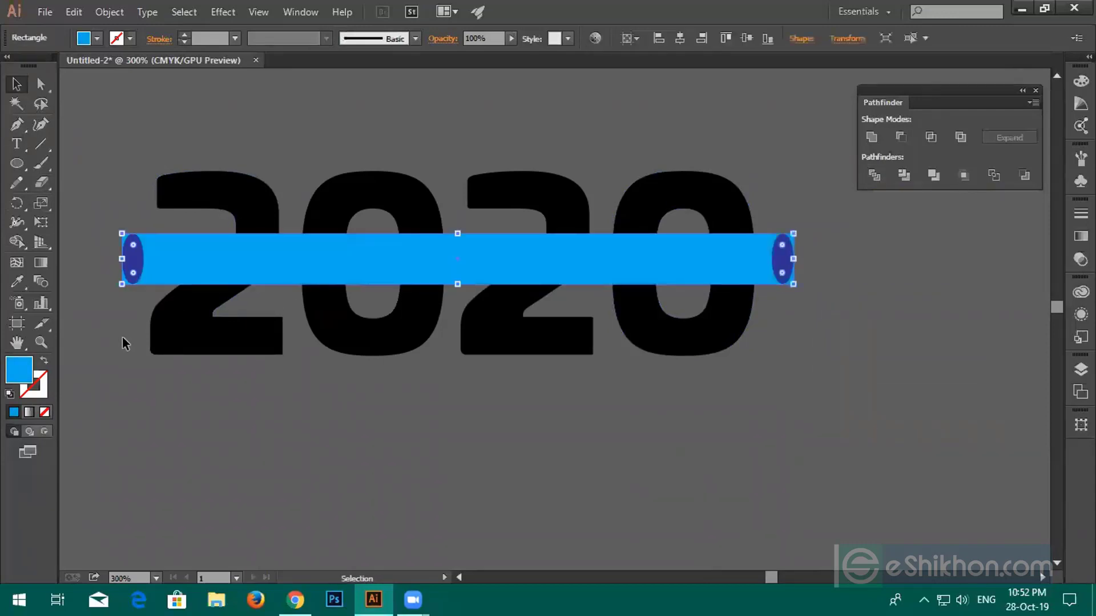
left_click(103, 303)
Divide the light blue bar with the dark blue ellipse at its left end and ungroup the pieces
scroll(115, 254, "up", 2)
left_click(132, 220)
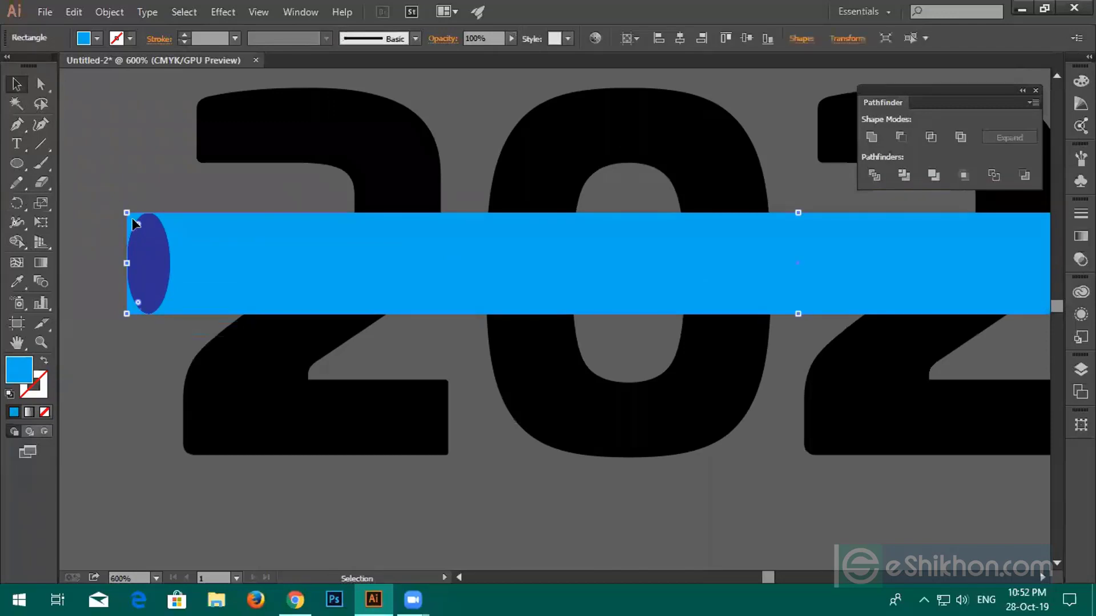
left_click_drag(113, 200, 195, 317)
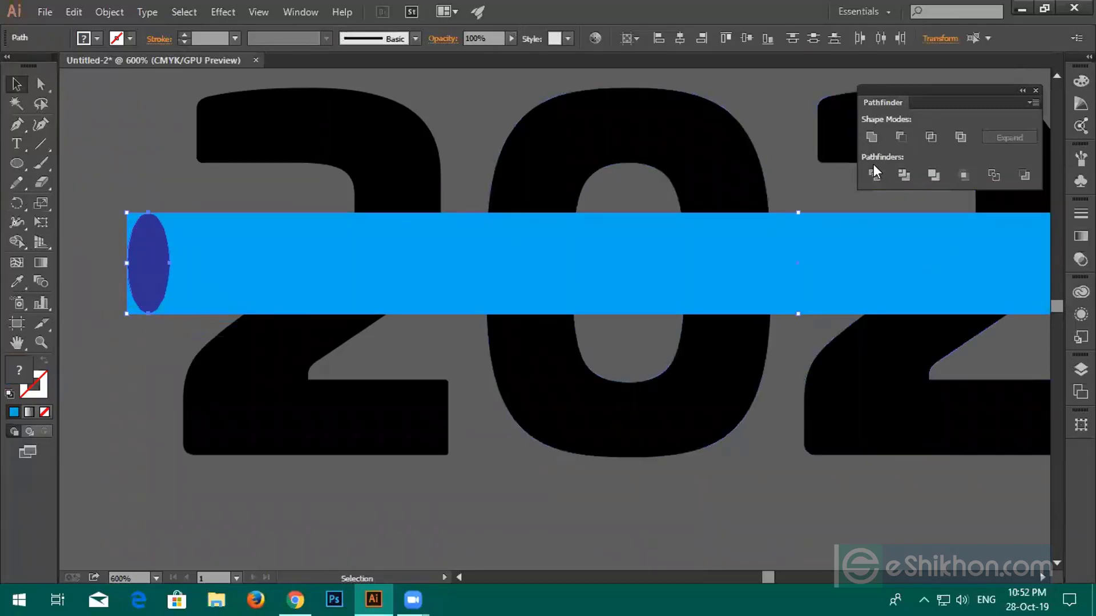
left_click(874, 165)
right_click(221, 185)
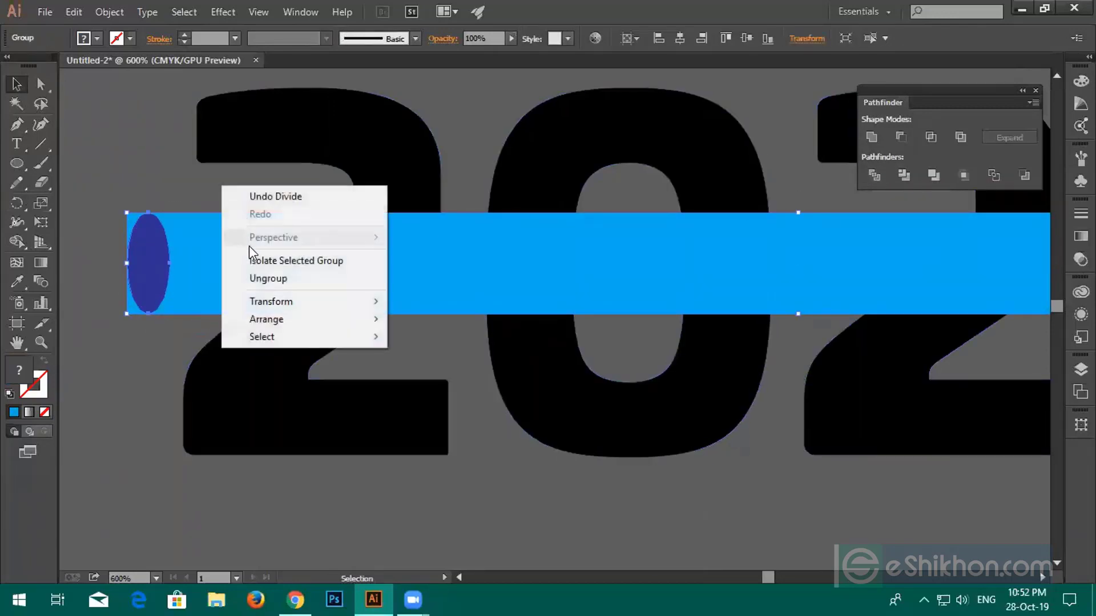
left_click(258, 279)
Delete the two corner pieces outside the left ellipse and unite the ellipse with the bar
left_click(153, 183)
left_click(130, 214)
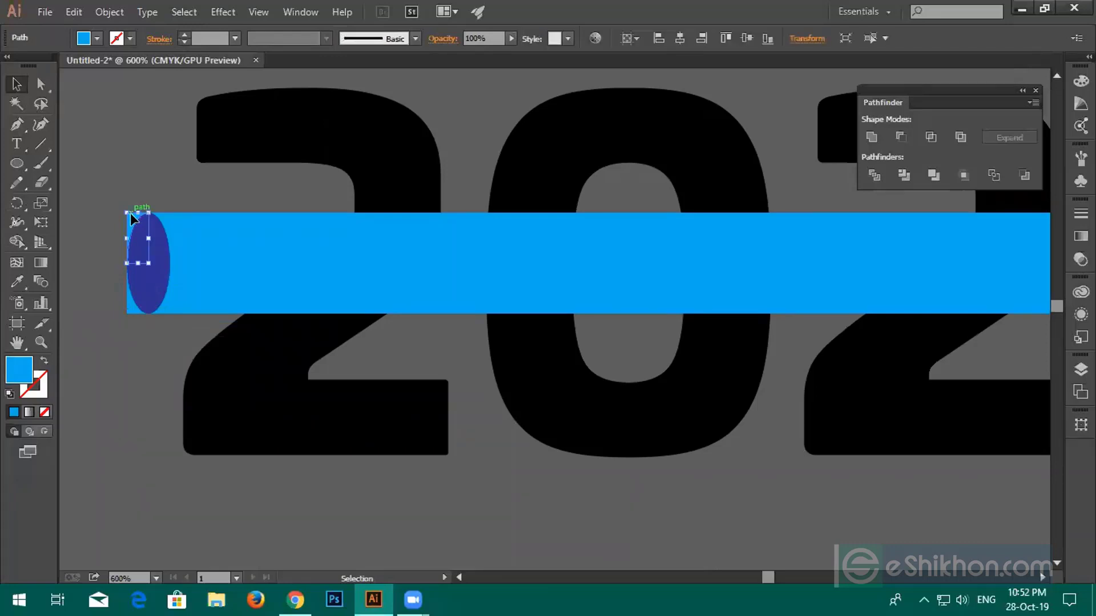
key("Delete")
left_click(127, 300)
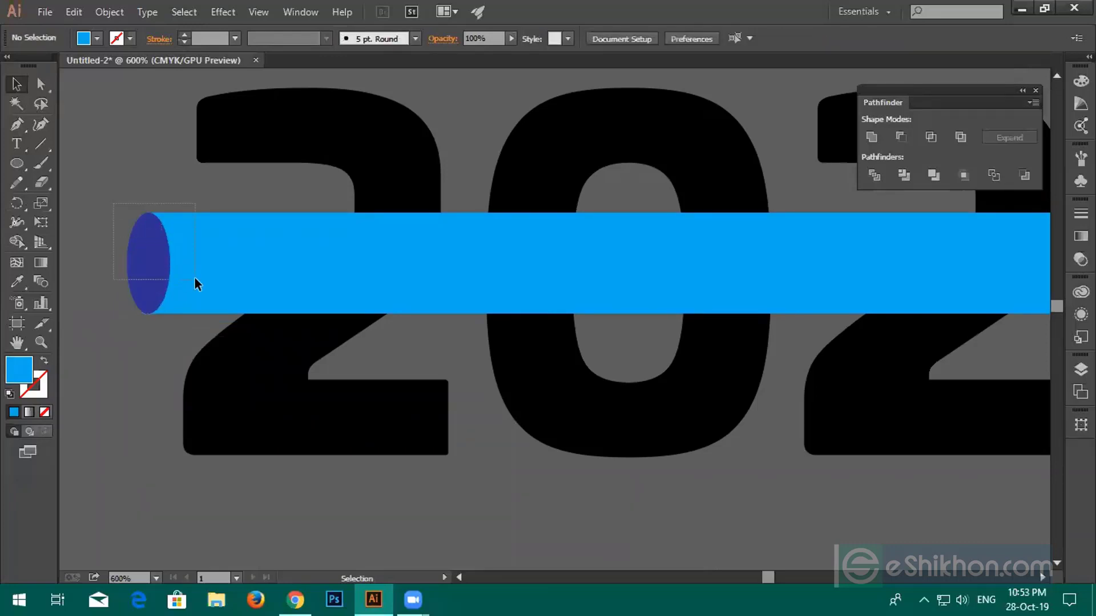
left_click_drag(194, 278, 195, 278)
left_click(871, 140)
Recolor the ellipse at the right end of the dark blue bar light blue
scroll(615, 245, "right", 10)
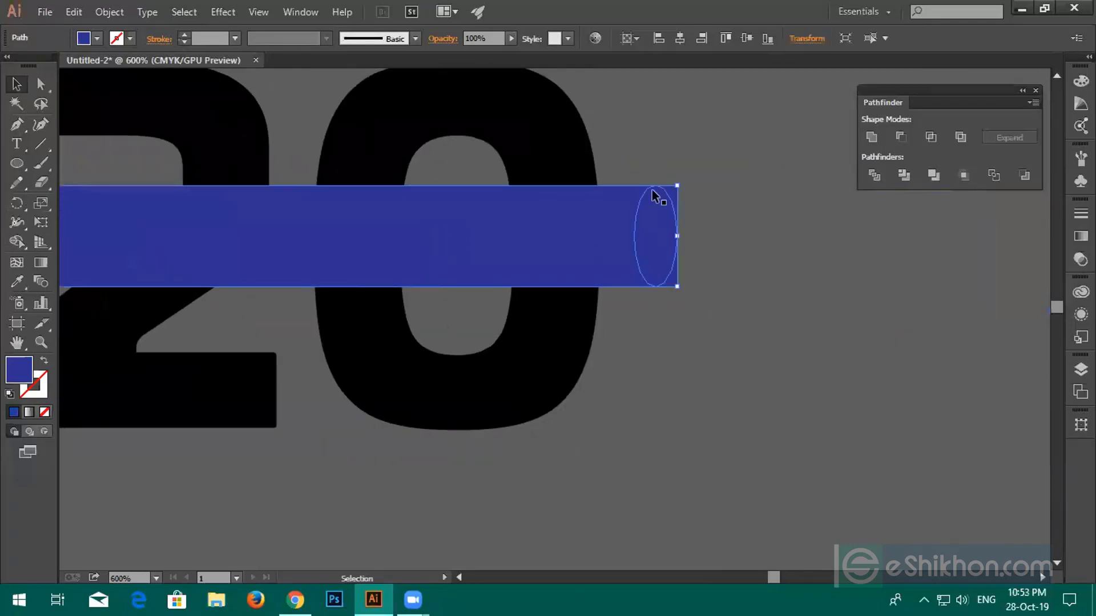
left_click(666, 224)
left_click(97, 38)
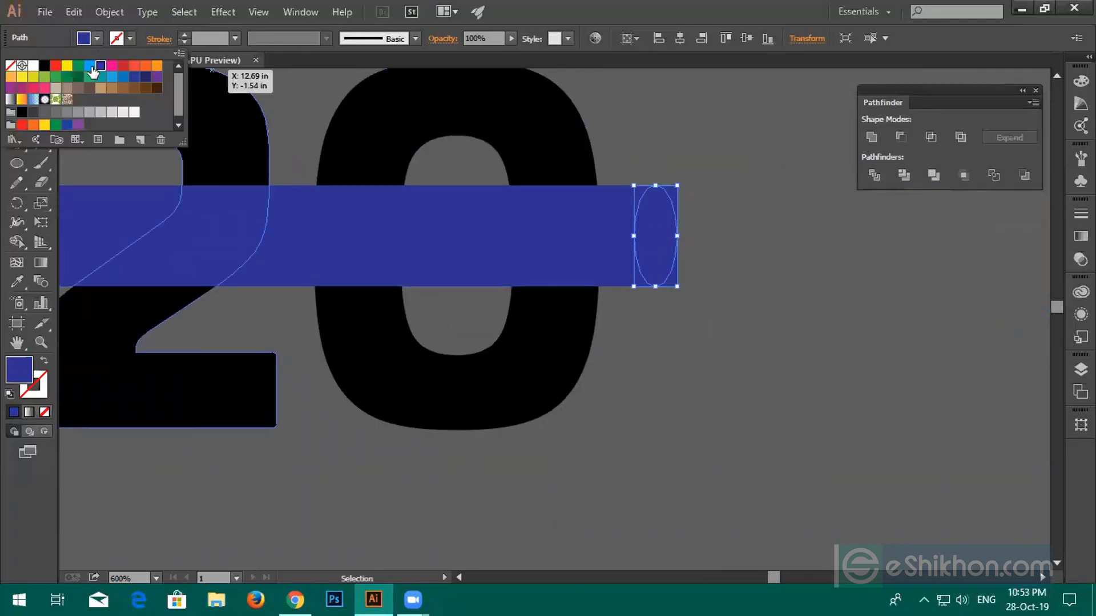
left_click(89, 65)
left_click(694, 332)
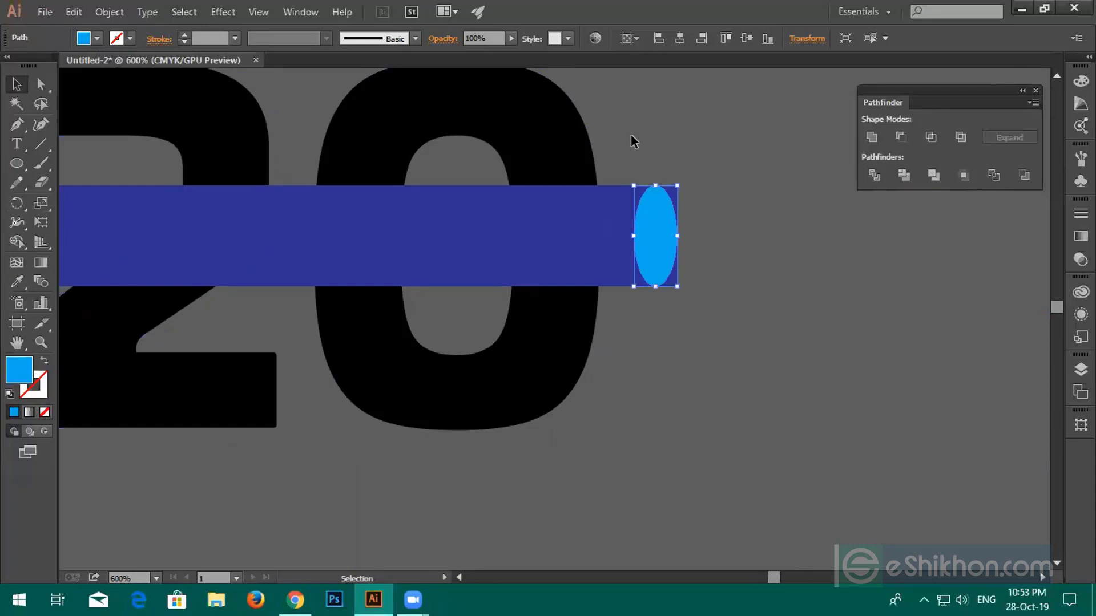
Divide the dark blue bar with the light blue ellipse at its right end and ungroup the pieces
left_click_drag(701, 313, 703, 315)
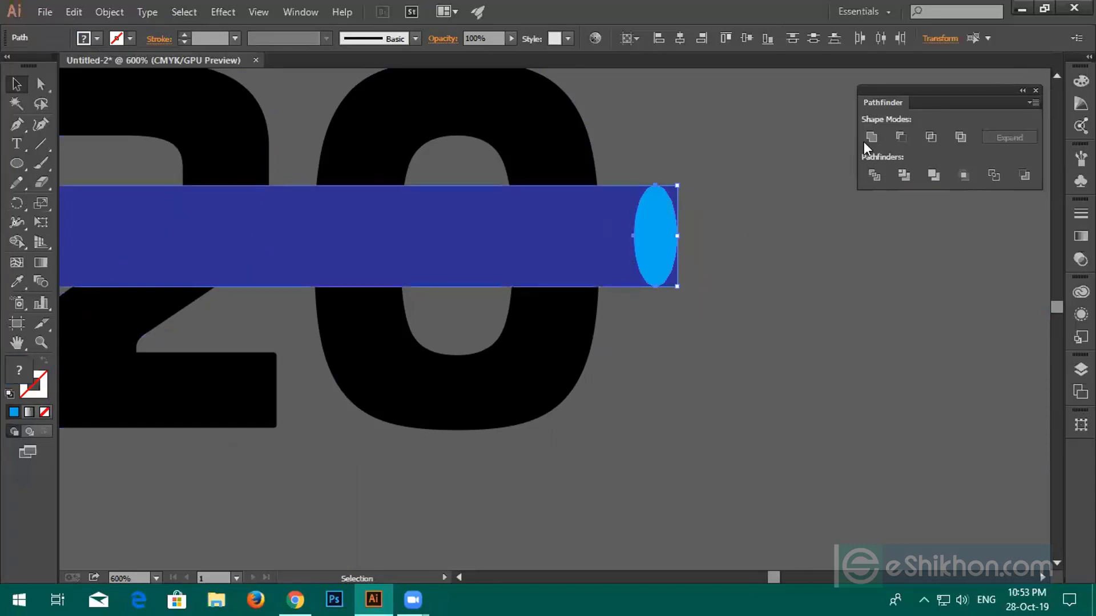
left_click(875, 173)
right_click(670, 210)
left_click(723, 306)
left_click(789, 283)
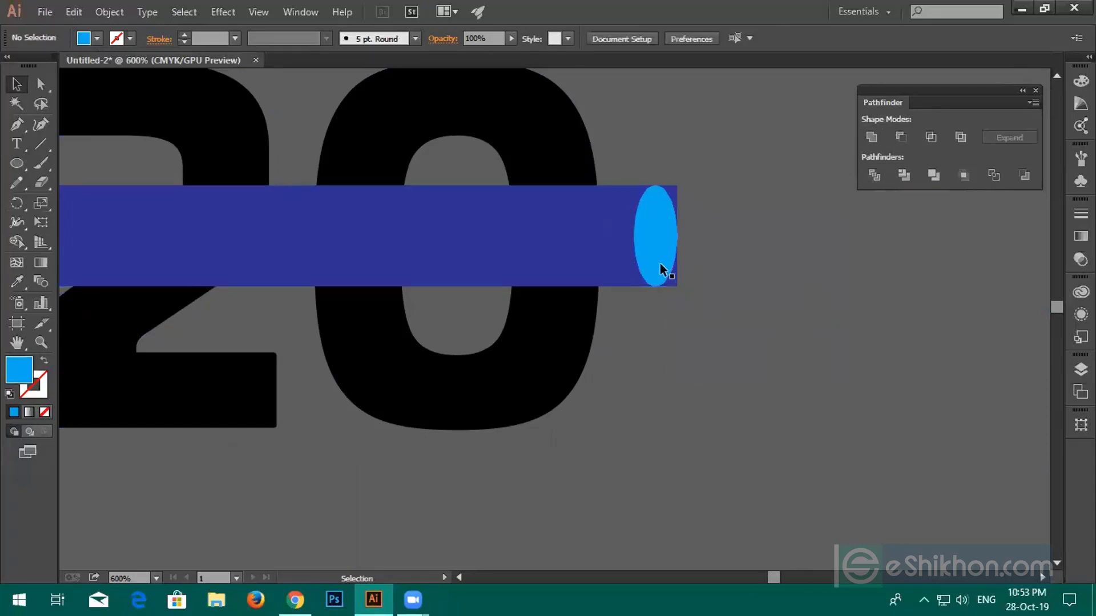
Delete the two corner pieces outside the light blue ellipse at the right end of the dark blue bar
left_click(675, 284)
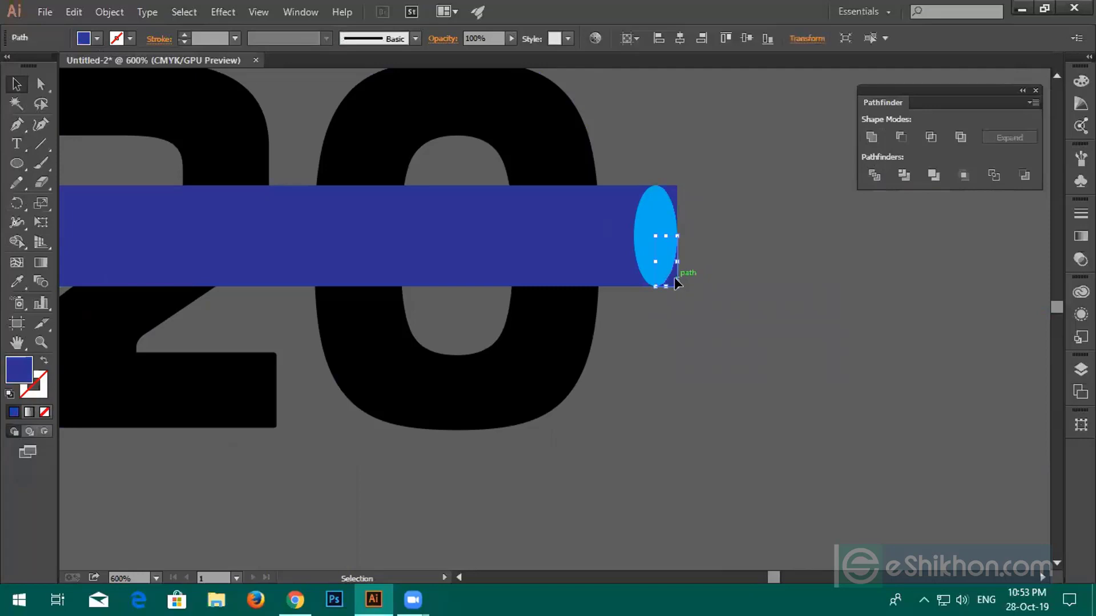
key("Delete")
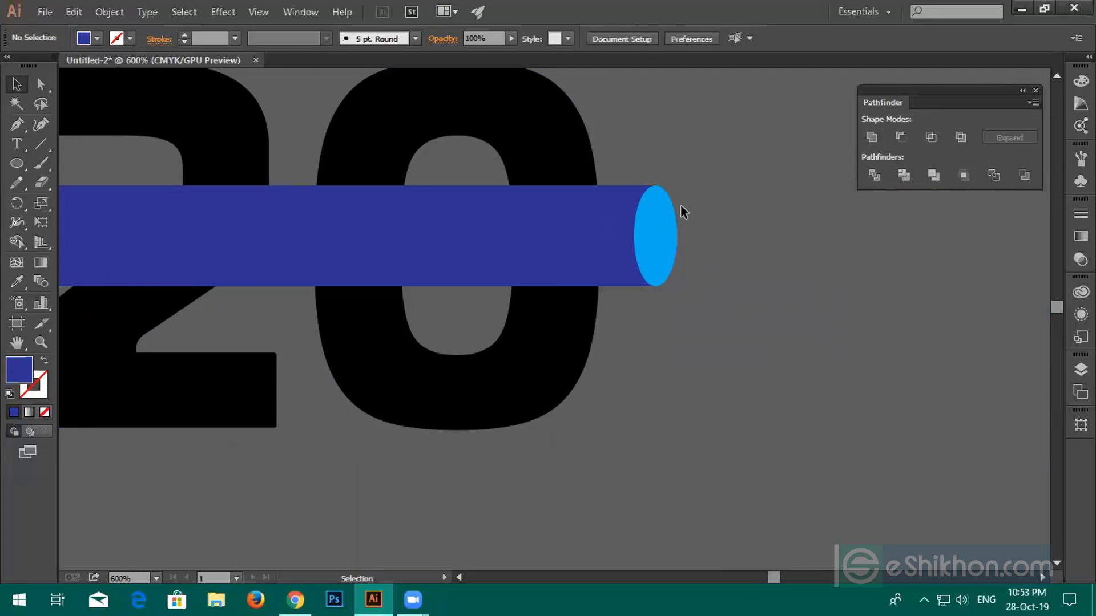
scroll(680, 207, "down", 4)
key("space")
left_click_drag(533, 308, 607, 320)
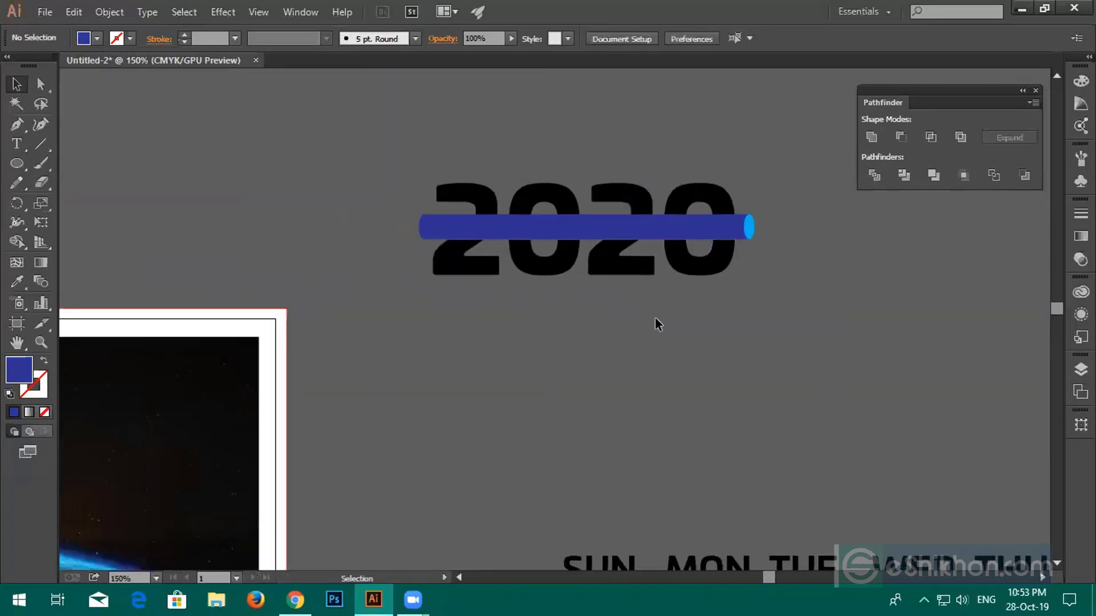
Group the dark blue bar with the light blue ellipse at its right end
scroll(731, 320, "up", 2)
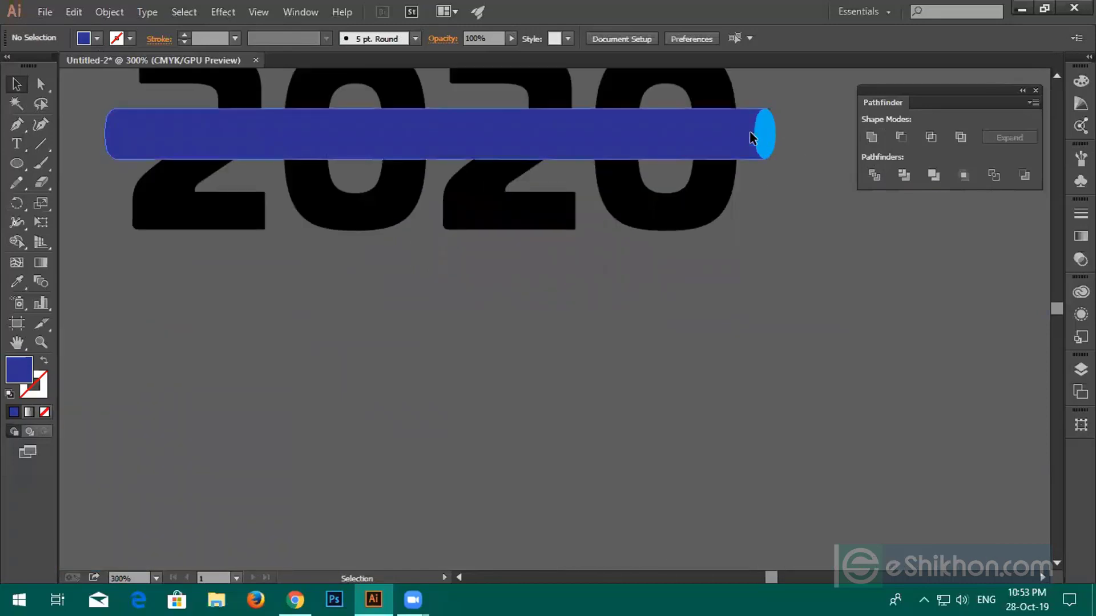
left_click_drag(795, 142, 733, 154)
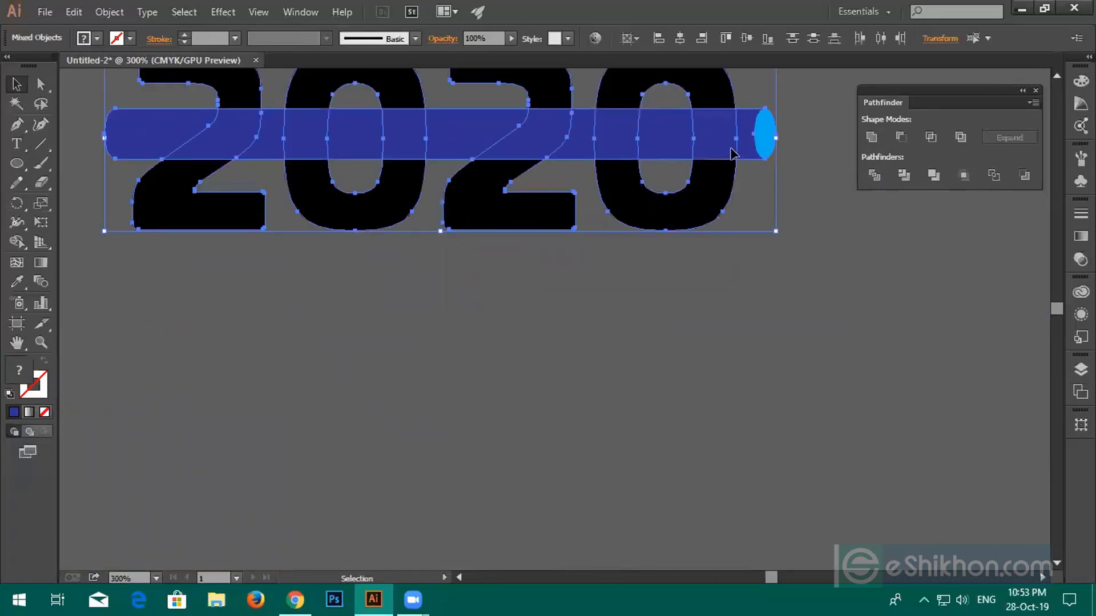
left_click(762, 303)
left_click(761, 126)
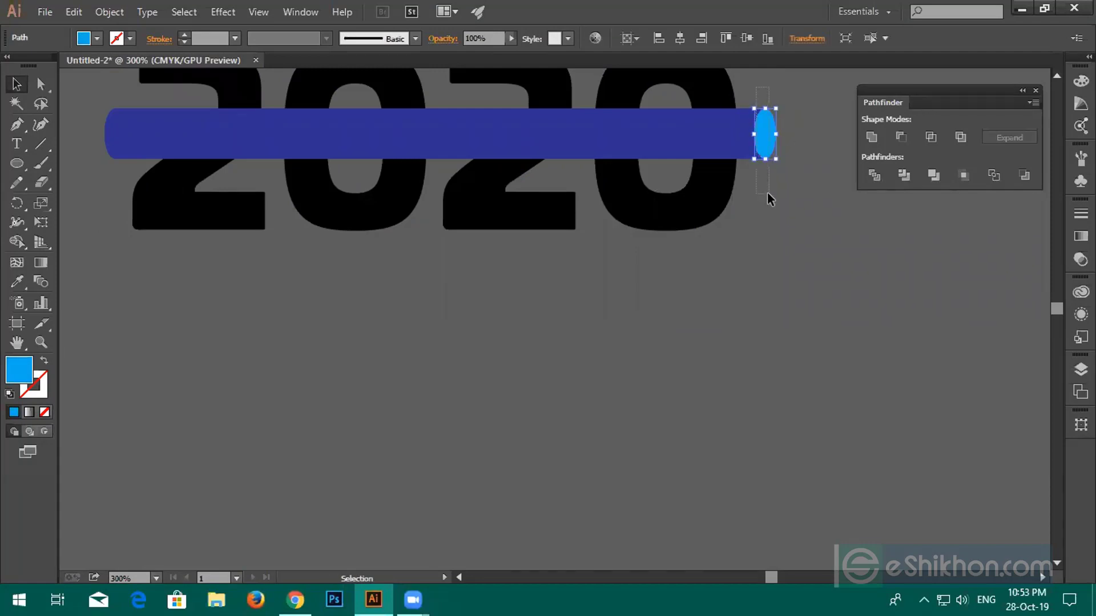
left_click_drag(768, 193, 769, 194)
key("ctrl+g")
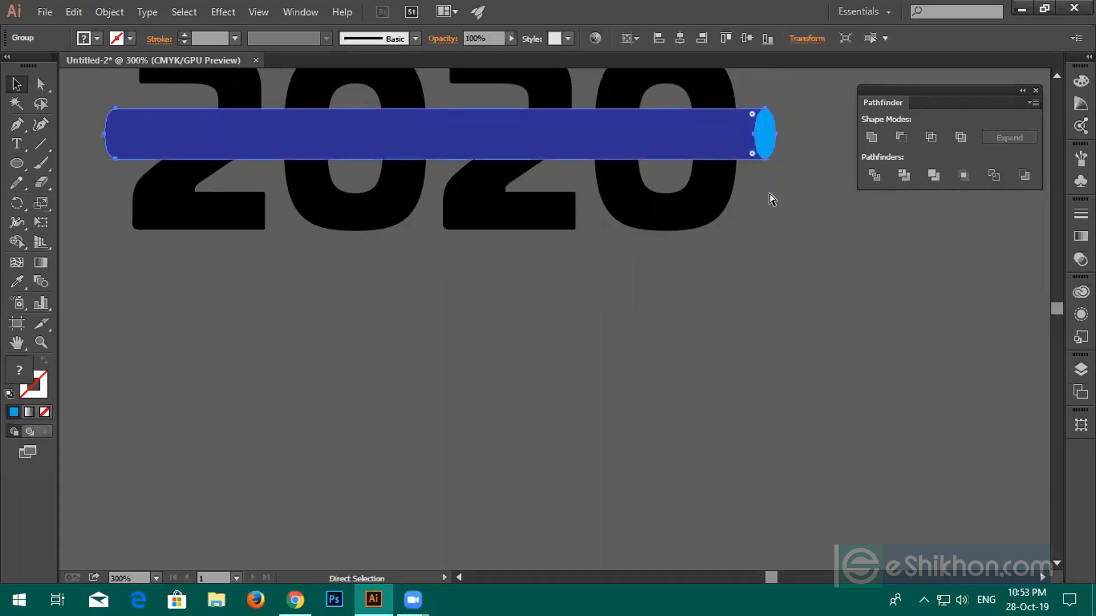
left_click(772, 199)
Duplicate the bar group behind the original with a slight upward offset and fill the copy with light grey
scroll(751, 177, "up", 2)
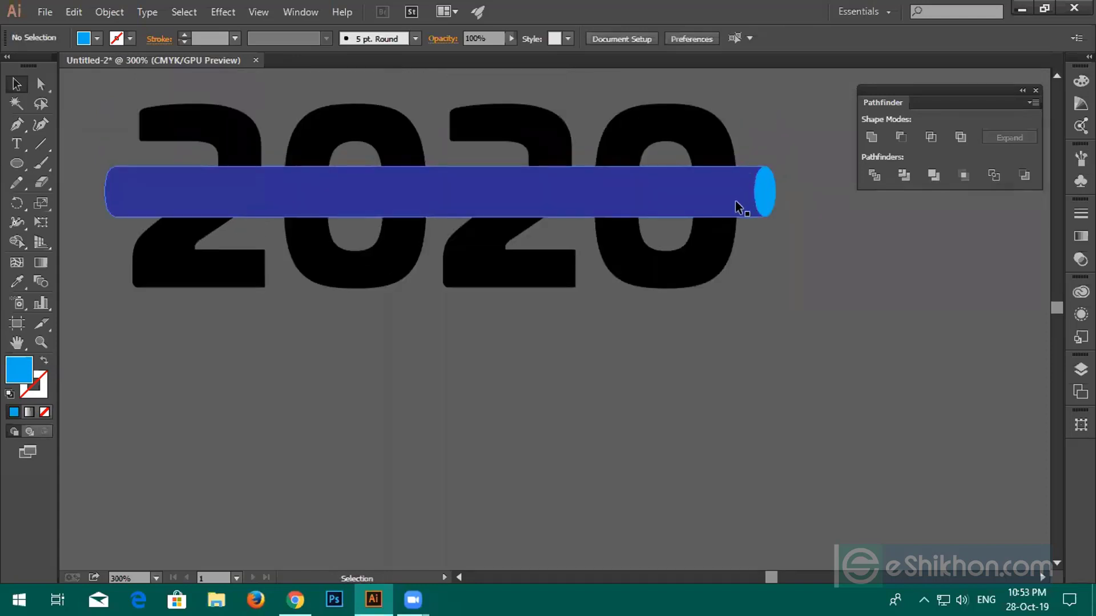
left_click_drag(736, 206, 736, 204)
scroll(570, 230, "up", 1)
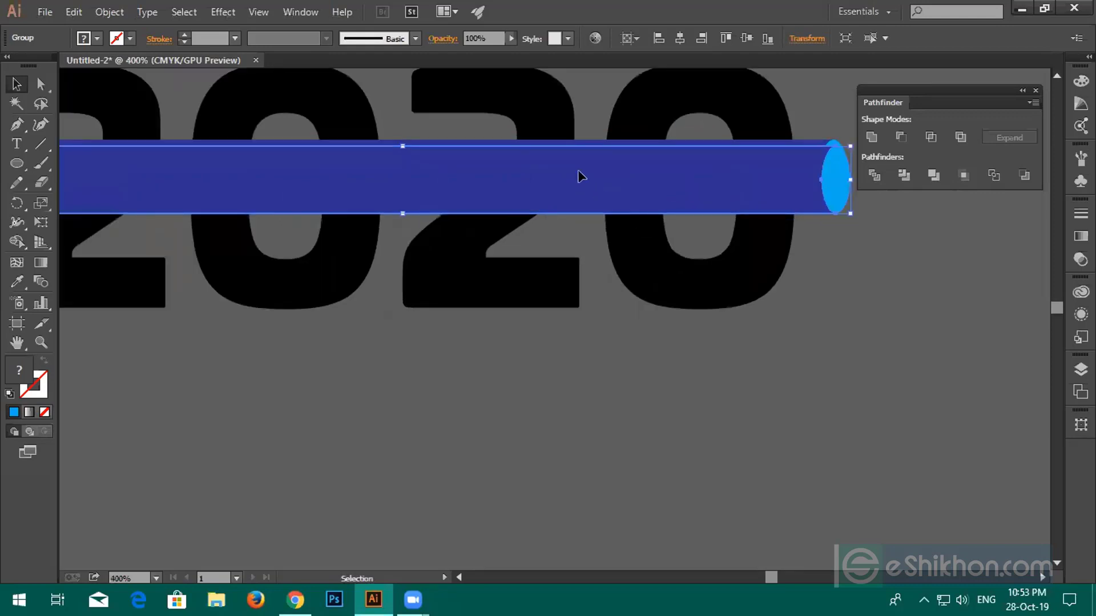
key("Up")
key("Up")
key("Up")
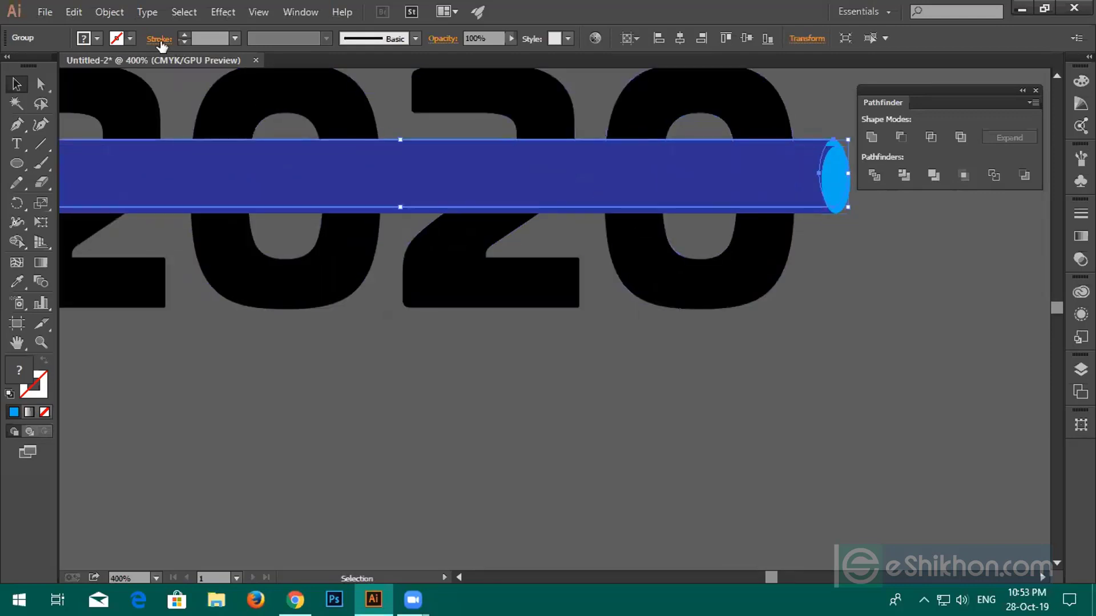
left_click(97, 38)
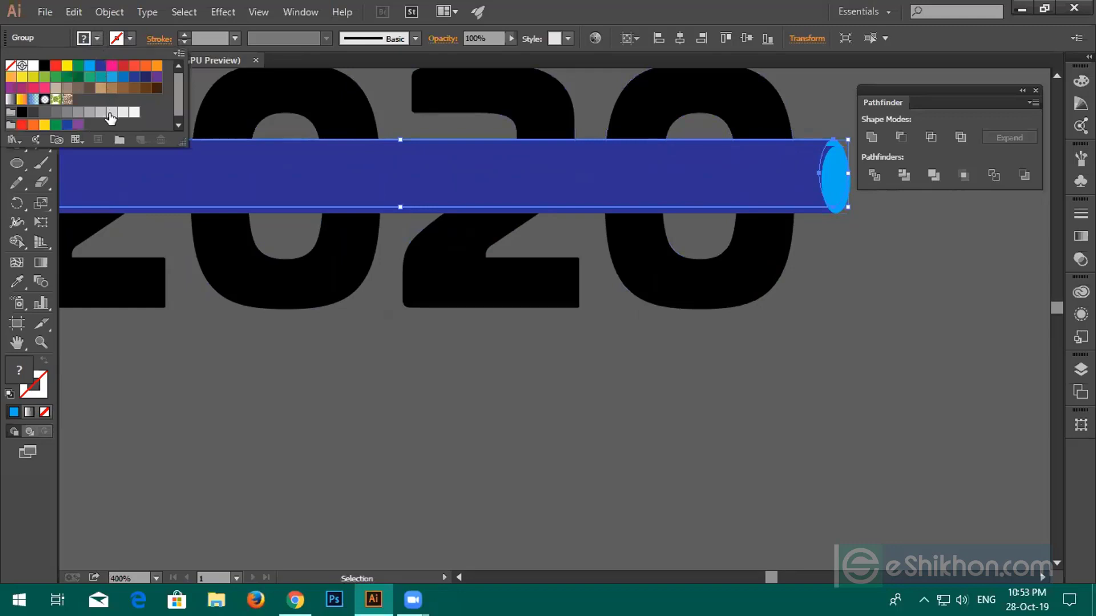
left_click(89, 114)
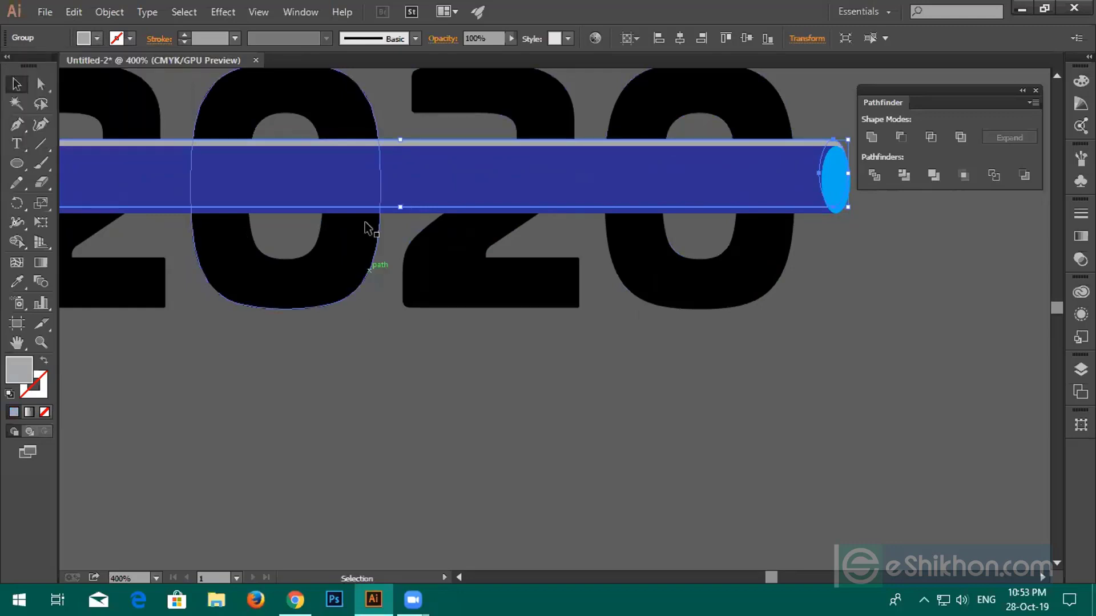
Fill the front bar group with CMYK Blue
left_click(371, 186)
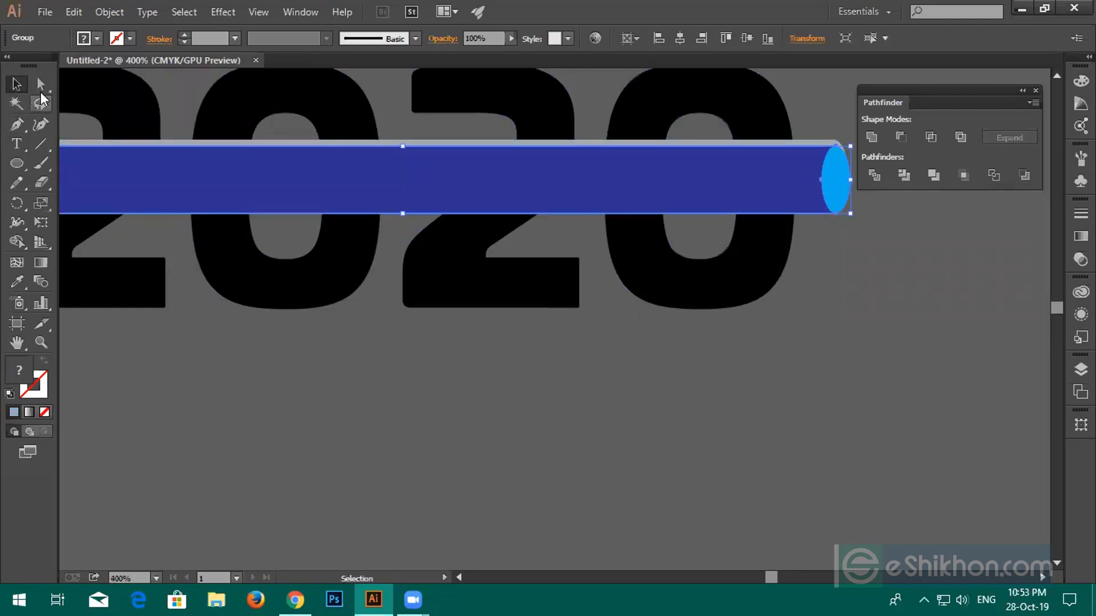
left_click(98, 40)
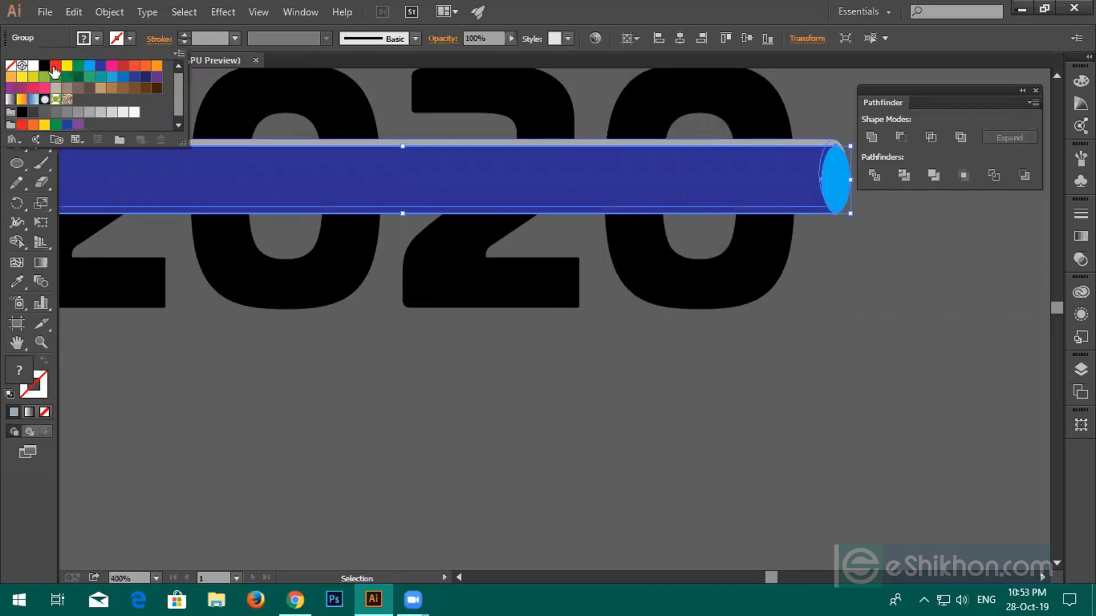
left_click(45, 66)
left_click(101, 66)
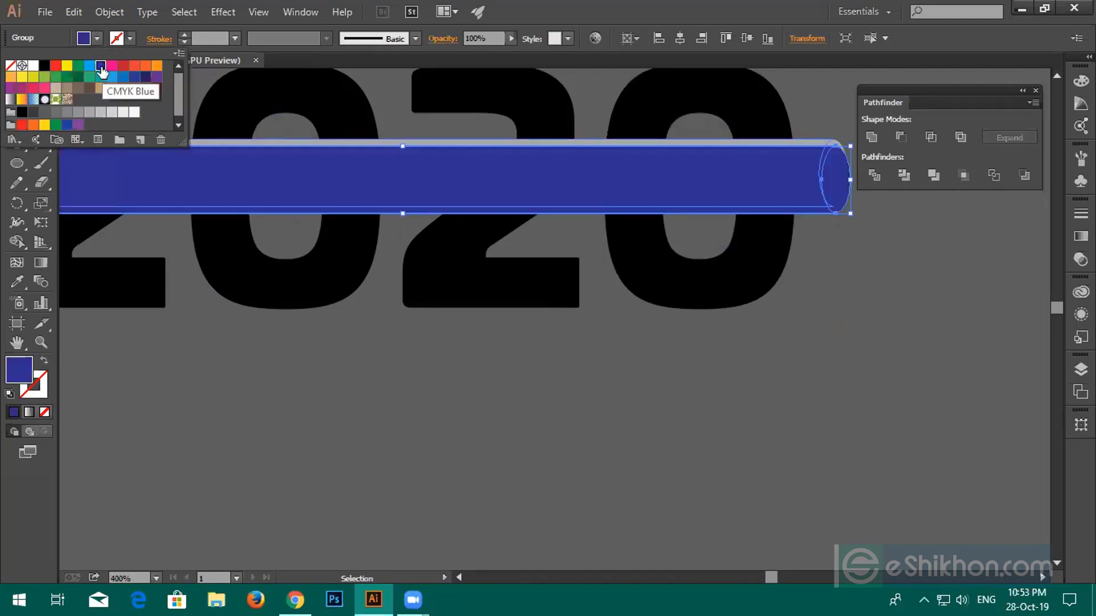
left_click(244, 310)
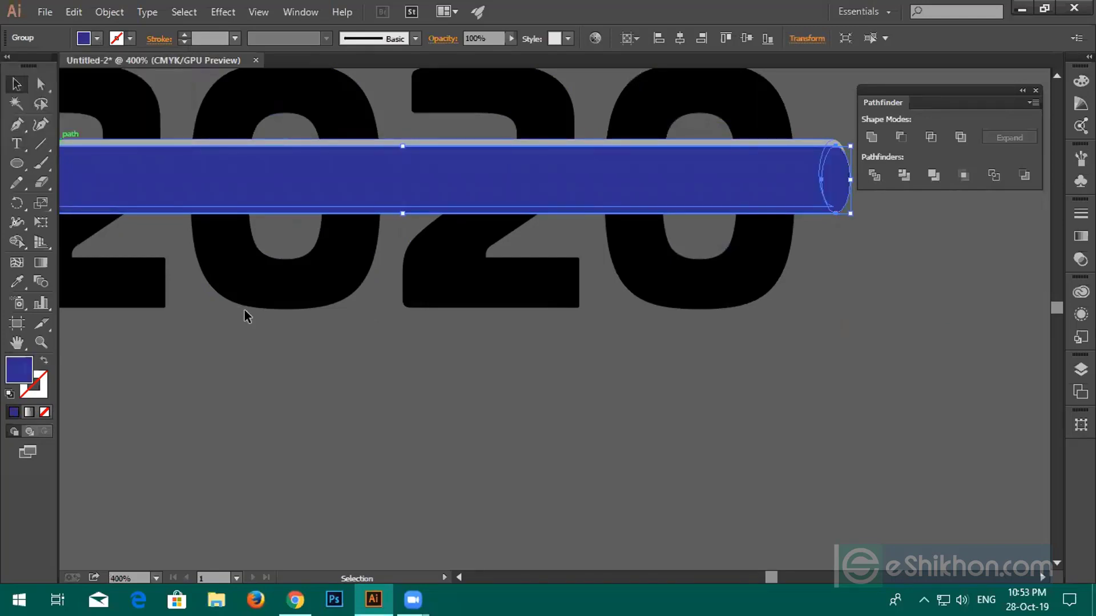
Recolor the front bar group with the bright blue sampled from the glowing horizon in the earth photo
scroll(262, 314, "down", 3)
left_click_drag(267, 385, 638, 296)
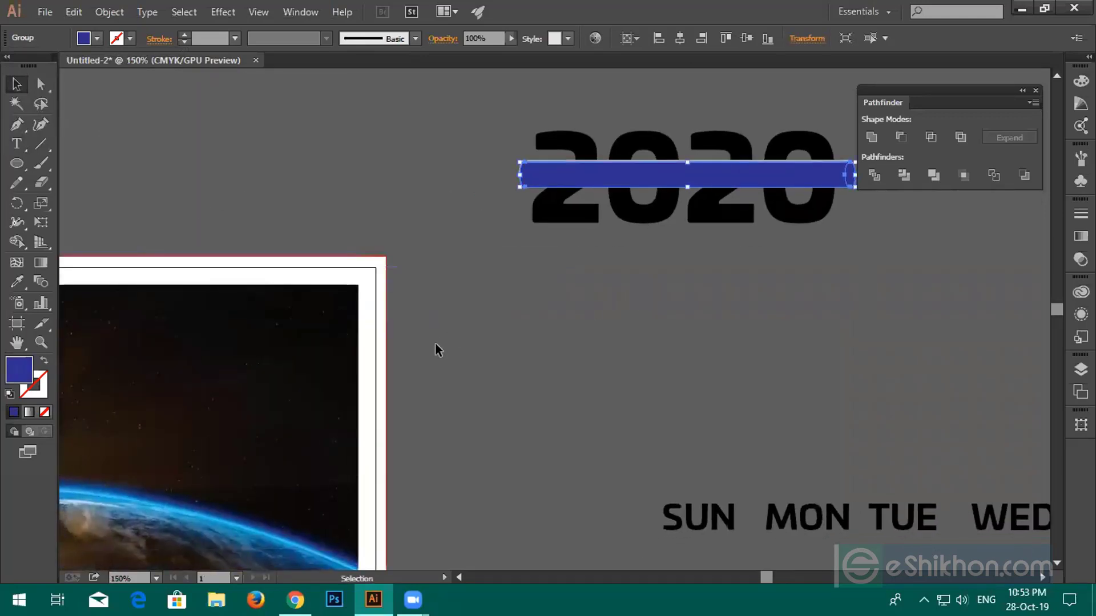
left_click_drag(415, 353, 498, 267)
left_click(17, 281)
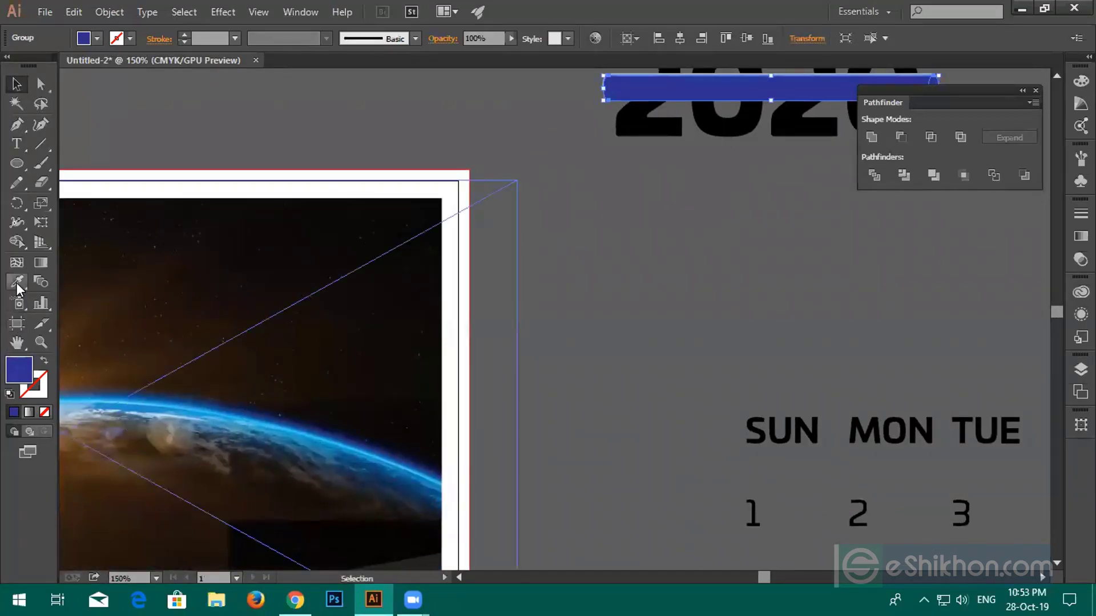
left_click(249, 410)
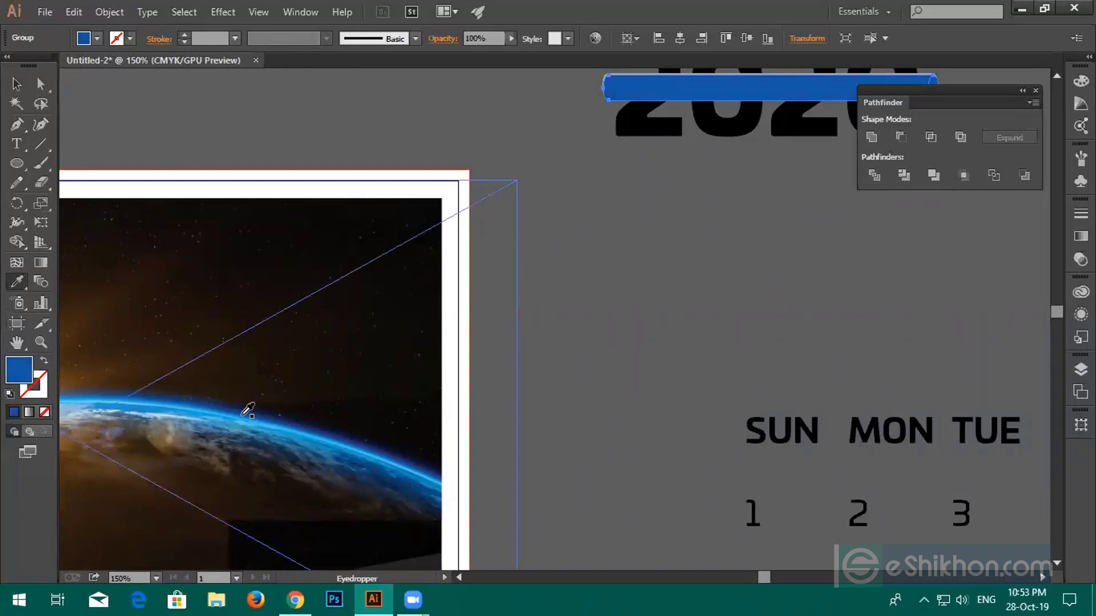
left_click(248, 411)
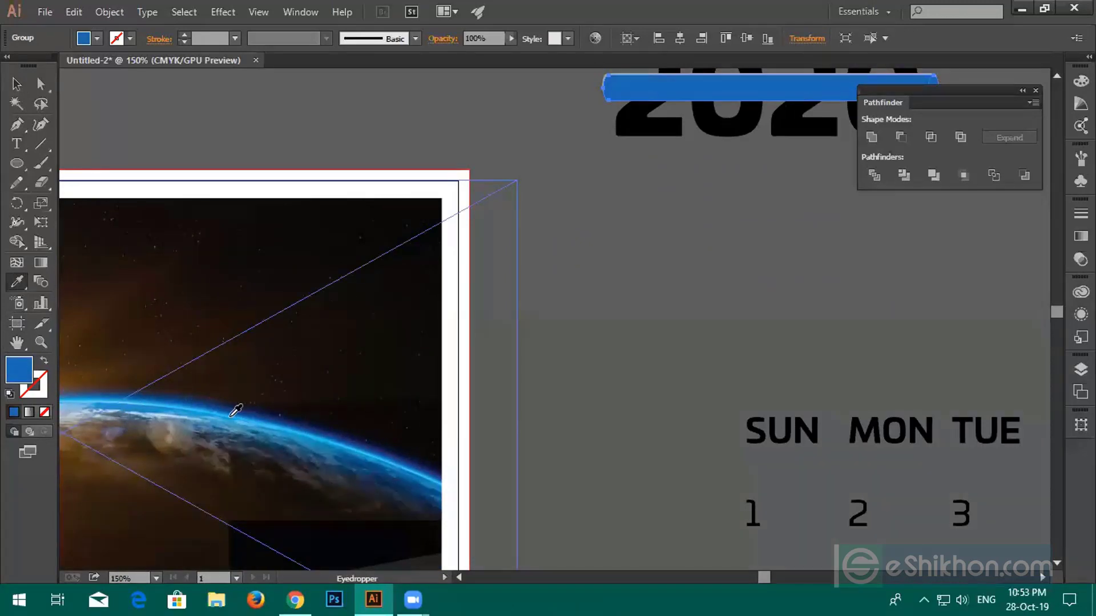
left_click(234, 411)
left_click(234, 411)
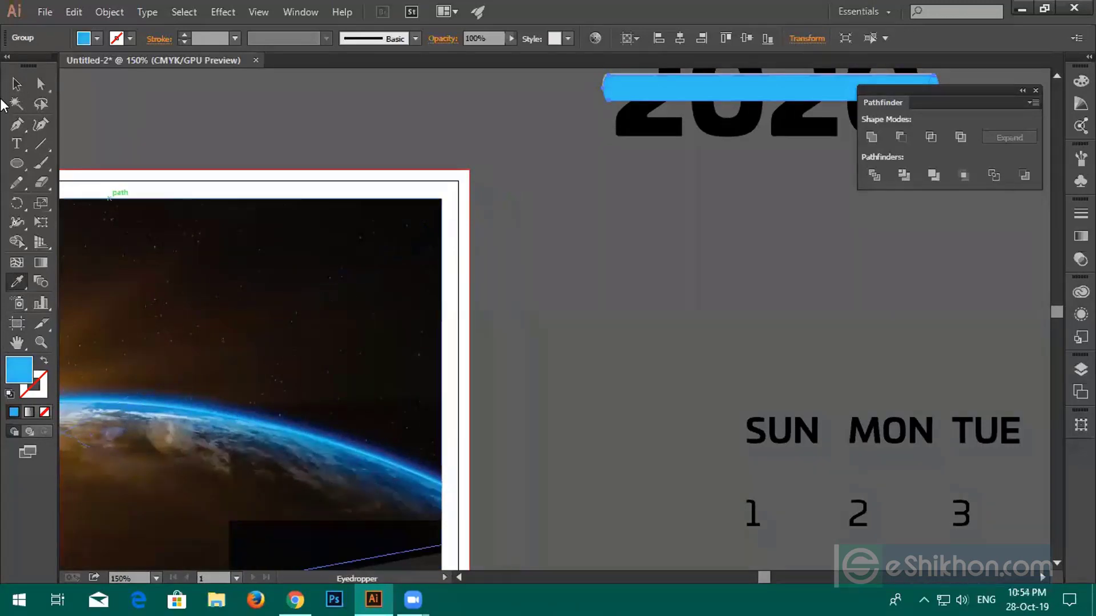
key("v")
left_click(509, 262)
Delete the grey bar copy behind the light blue bar
scroll(597, 273, "up", 2)
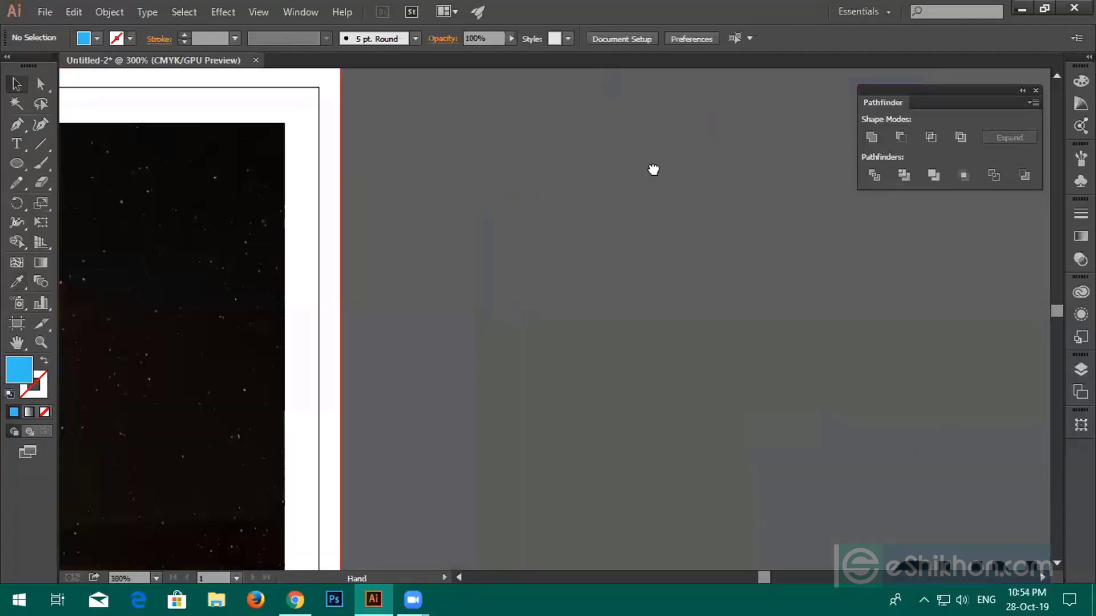
left_click_drag(653, 169, 374, 353)
scroll(494, 310, "up", 3)
scroll(495, 310, "up", 1)
scroll(504, 321, "up", 2)
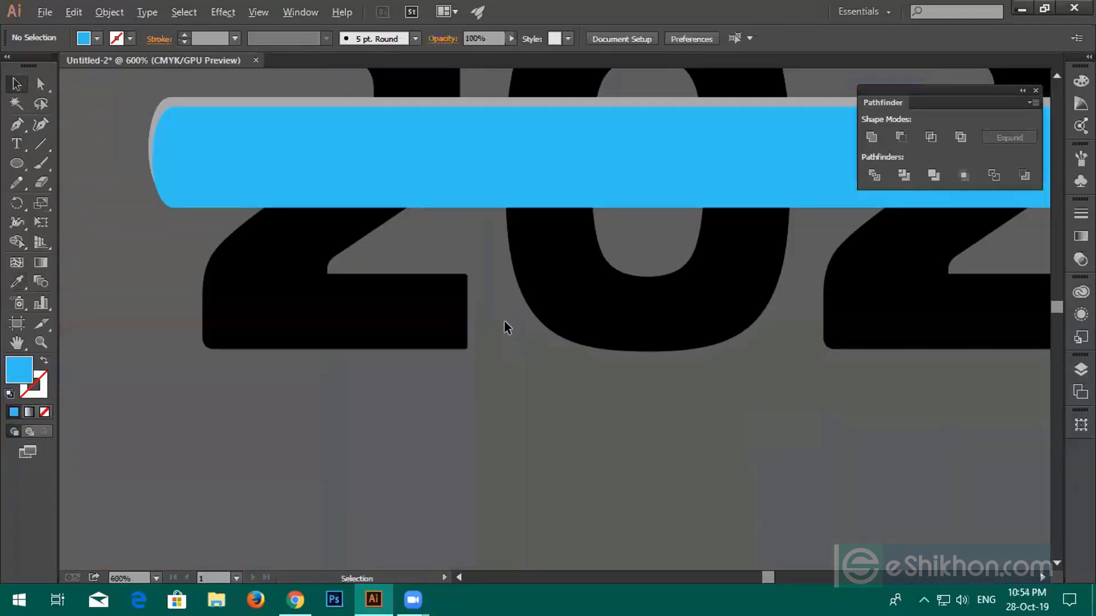
left_click_drag(517, 331, 456, 423)
scroll(461, 417, "down", 2)
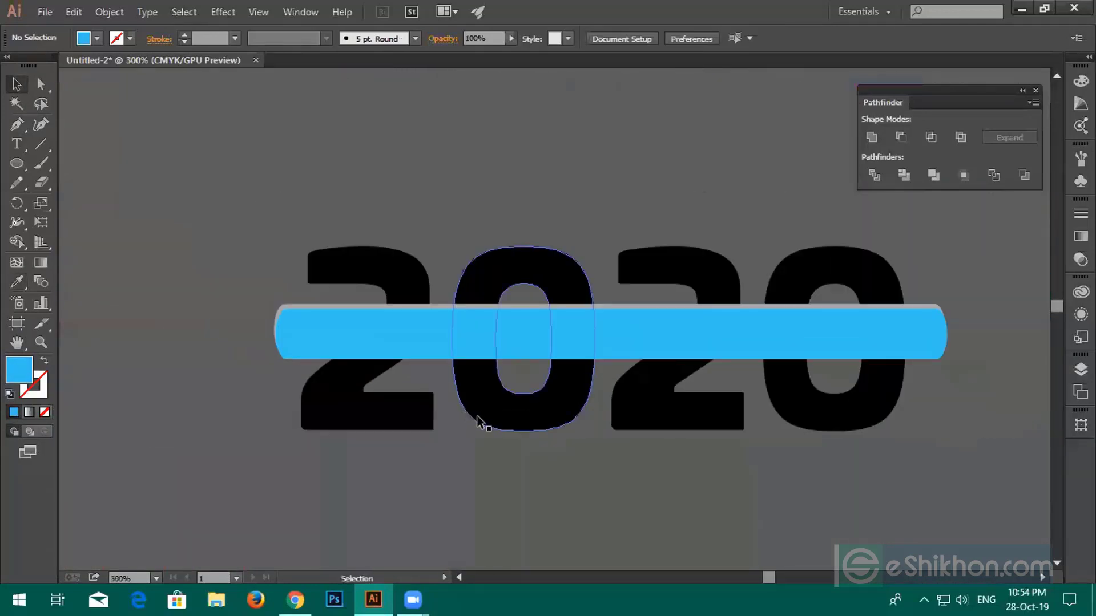
left_click(388, 304)
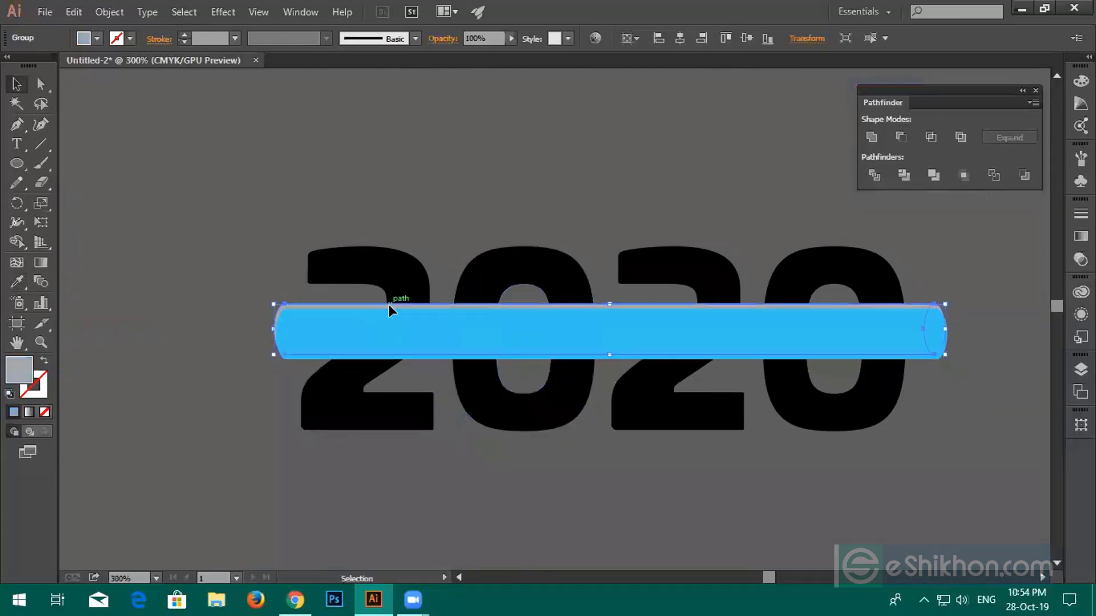
key("Delete")
Set alignment to Align to Selection and vertically center the light blue bar and the 2020 lettering on each other
left_click(453, 297)
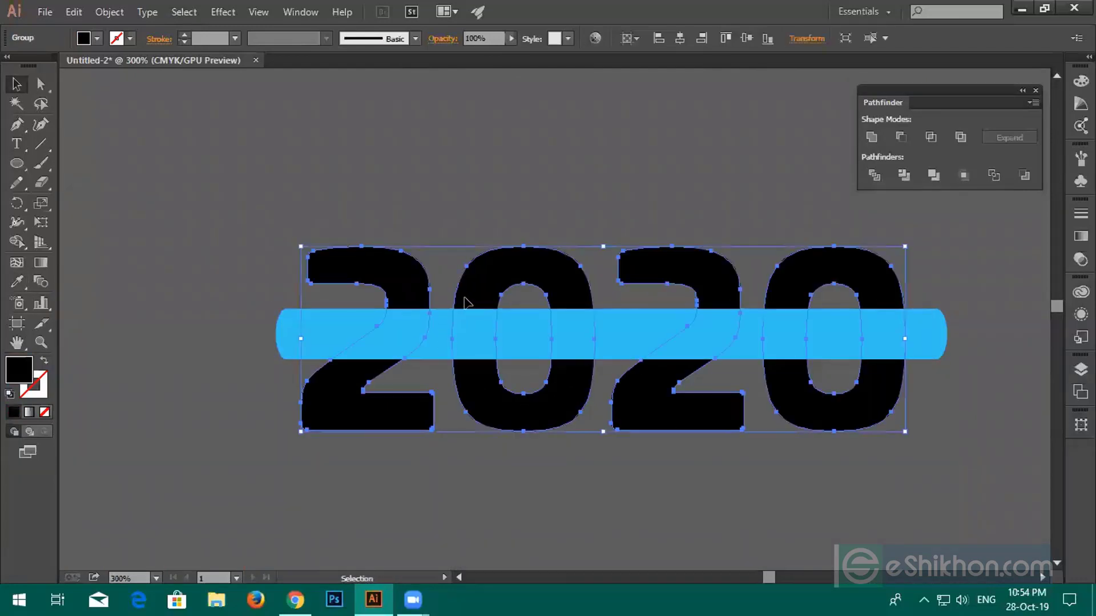
left_click_drag(407, 211, 655, 443)
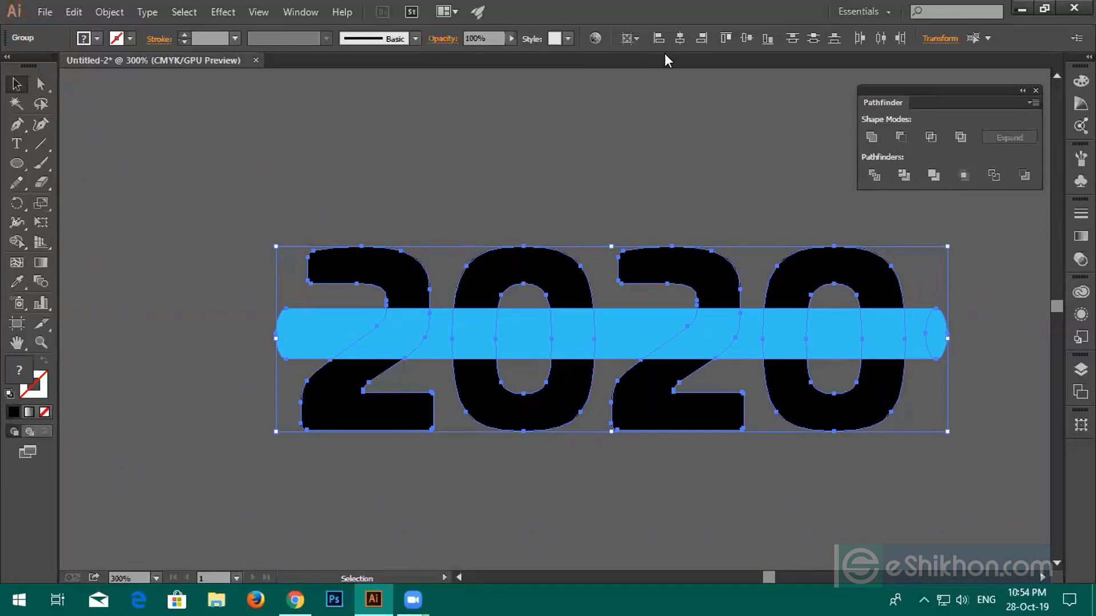
key("Delete")
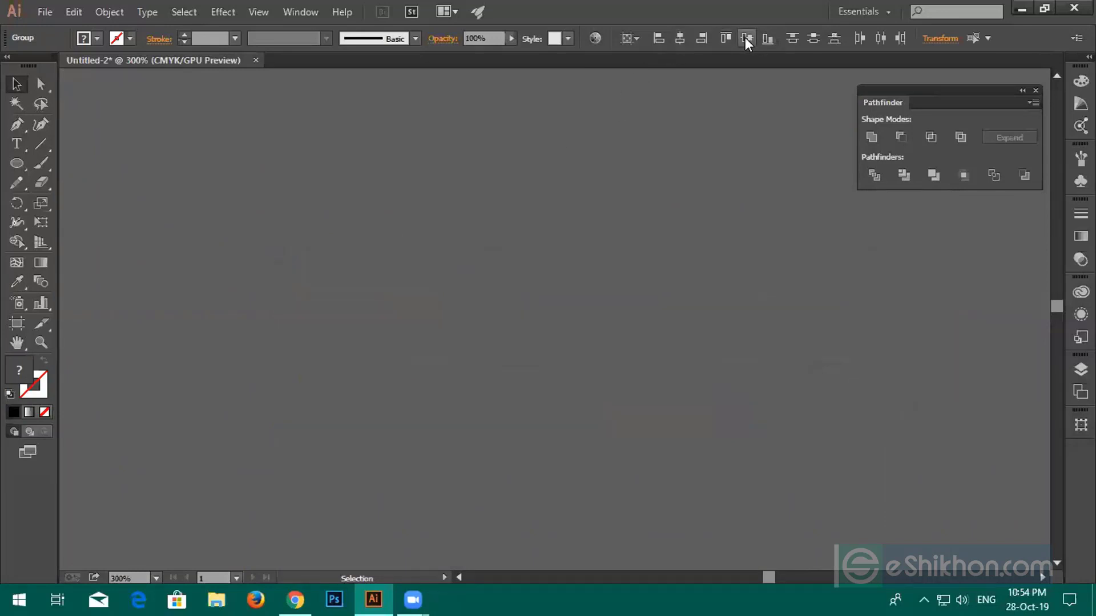
left_click(745, 37)
left_click(629, 38)
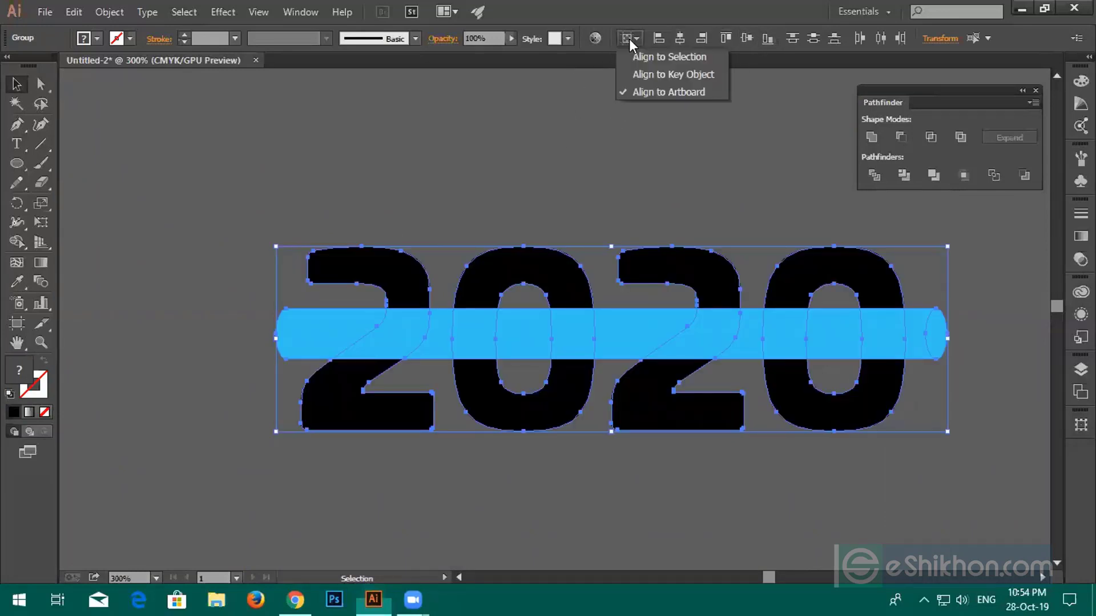
left_click(633, 53)
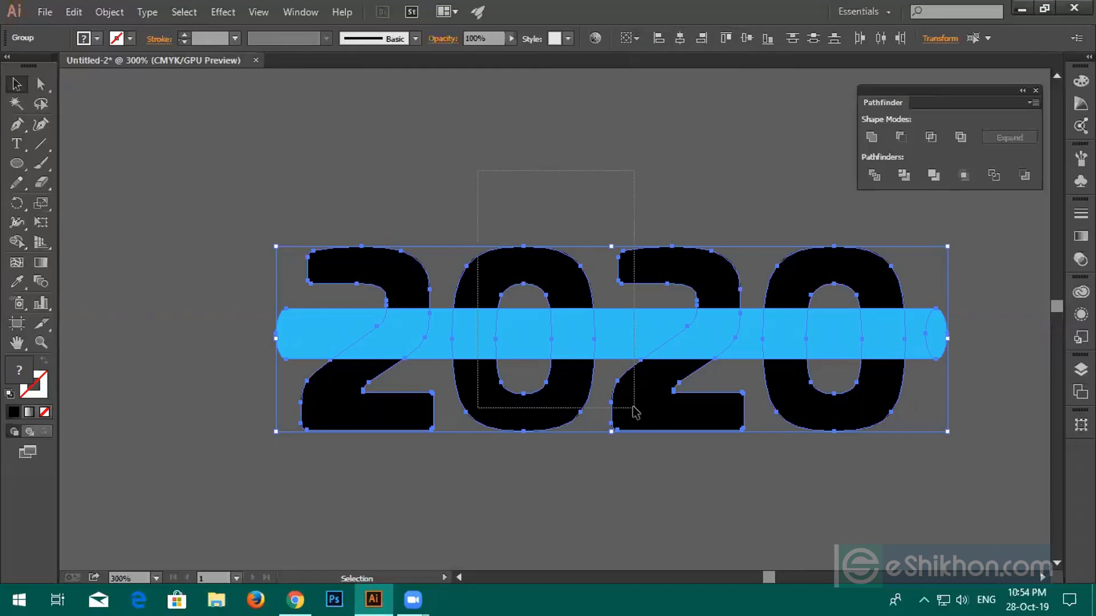
left_click(747, 38)
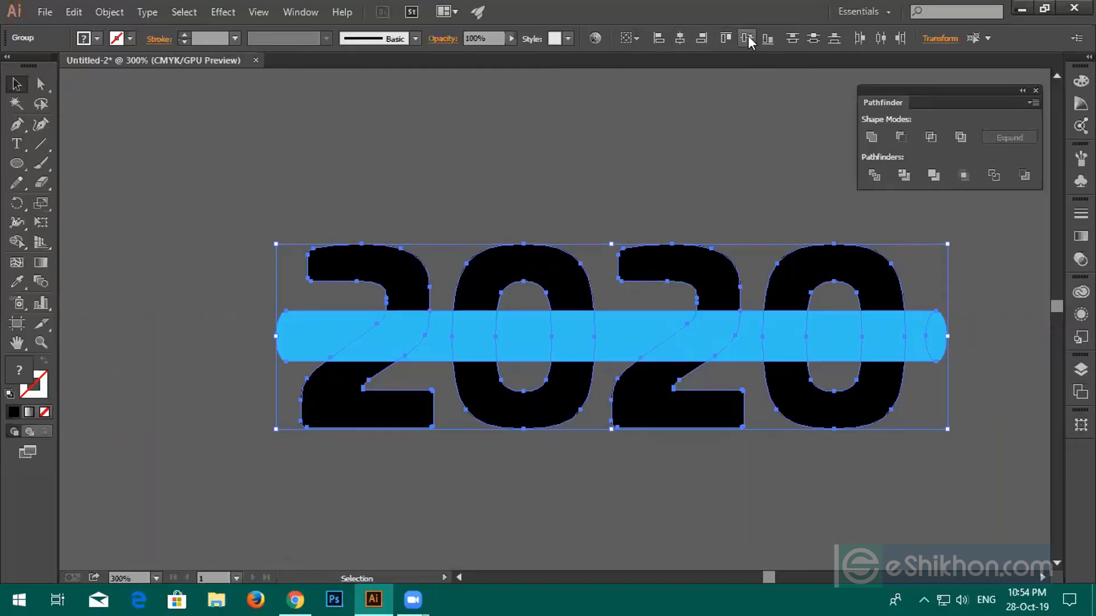
left_click(670, 109)
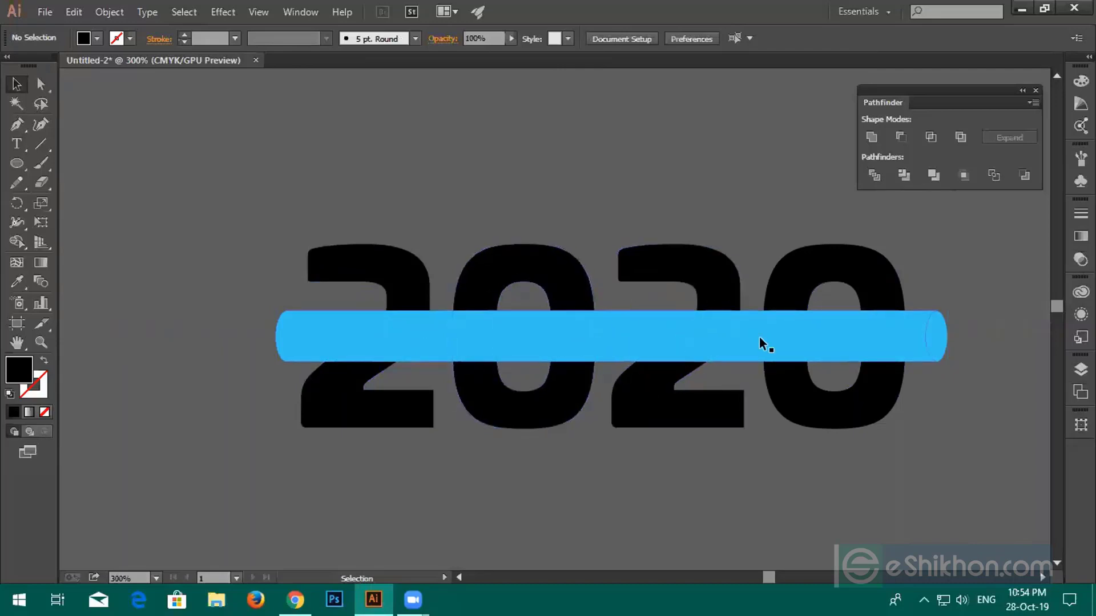
Divide the 2020 lettering with the light blue bar and ungroup the resulting pieces
left_click(629, 334)
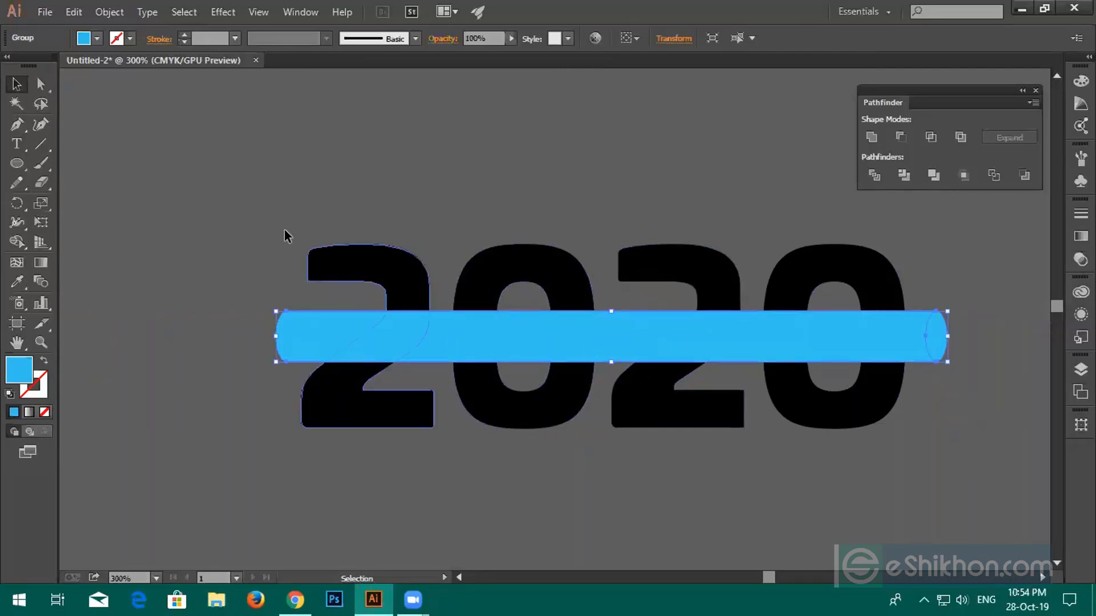
left_click_drag(278, 227, 956, 444)
left_click(875, 176)
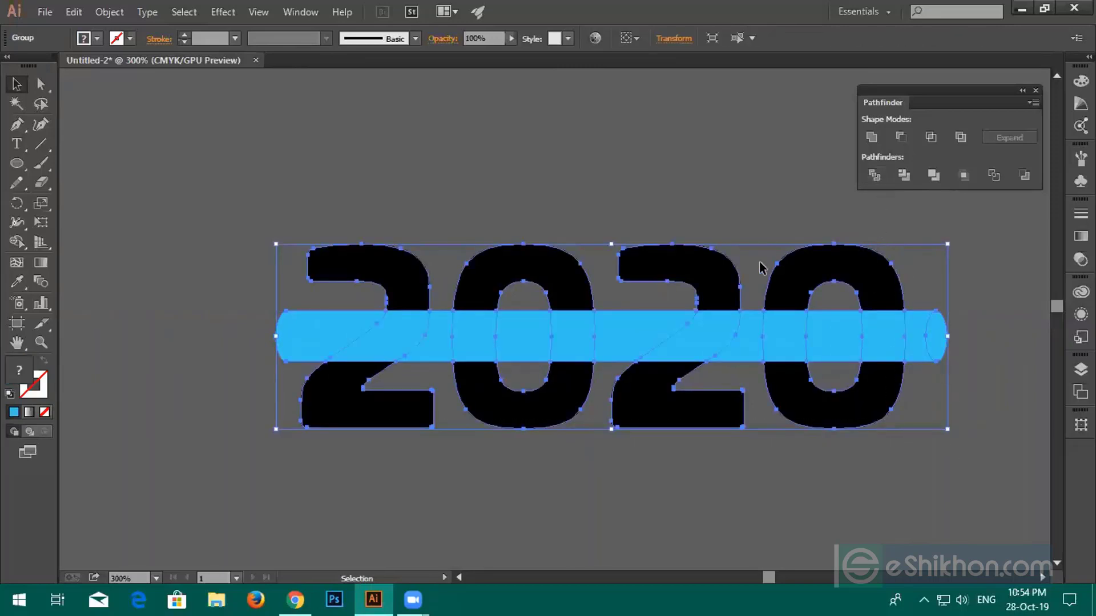
right_click(724, 285)
left_click(760, 379)
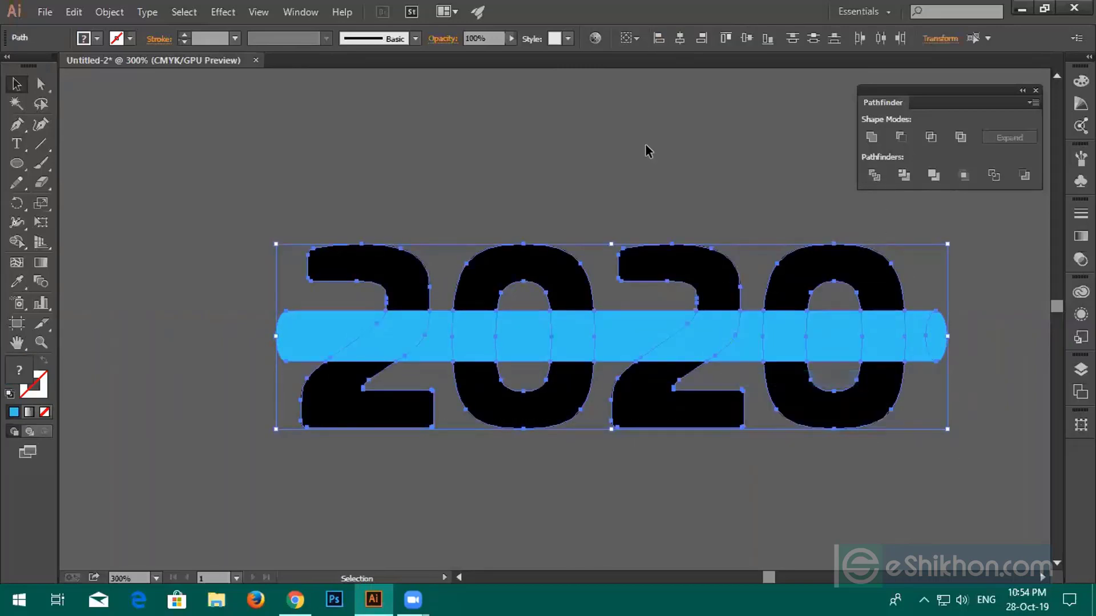
Undo the ungrouping, division and vertical alignment of the 2020 lettering and the light blue bar
left_click(645, 143)
left_click(402, 324)
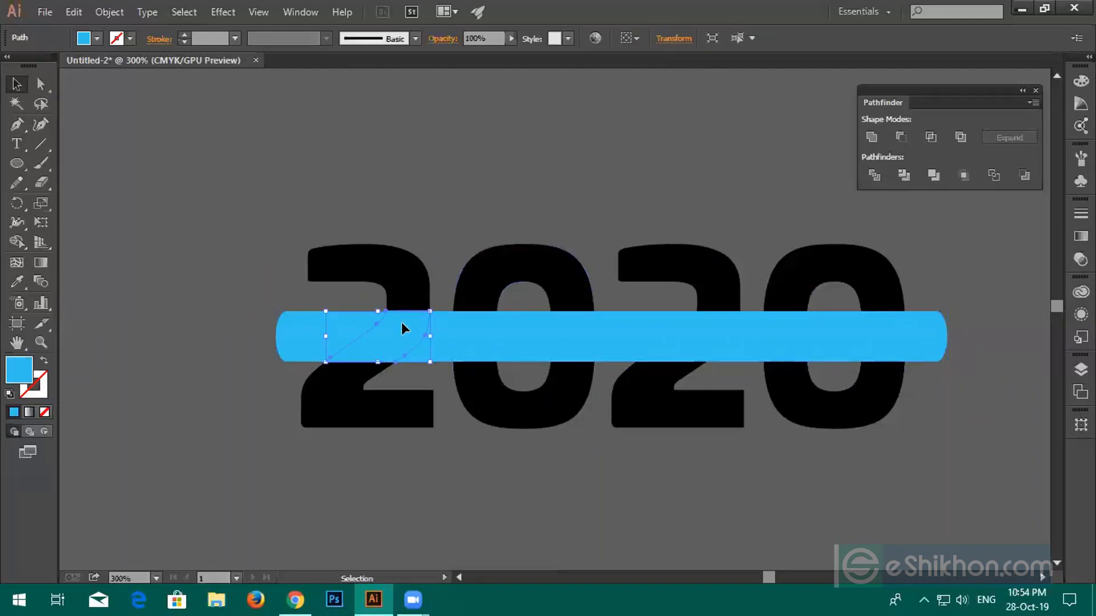
left_click(405, 293, "shift")
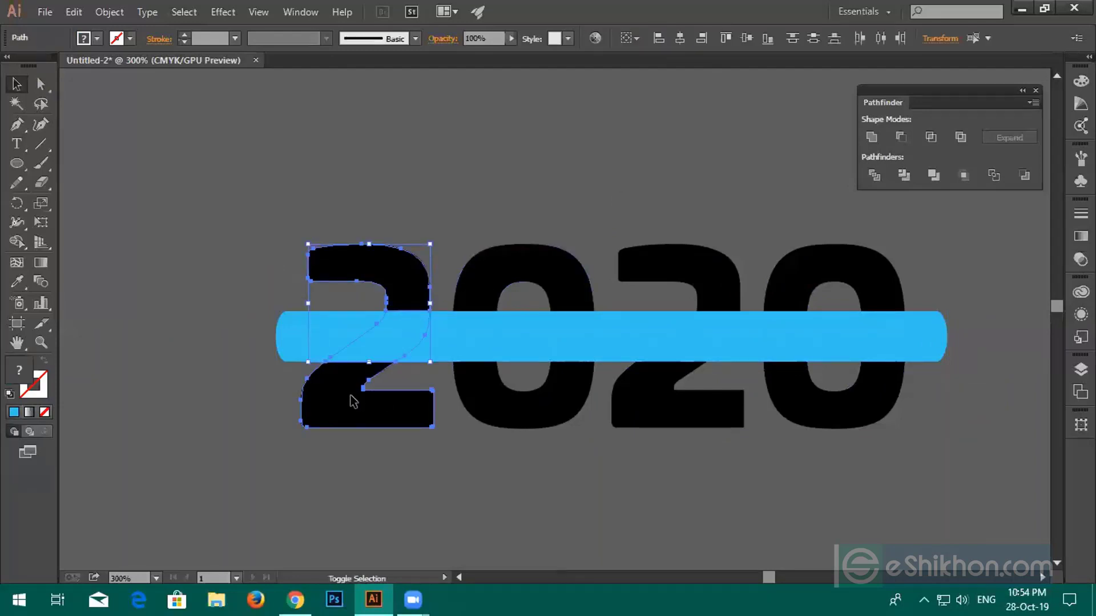
key("ctrl+z")
key("ctrl+z")
key("ctrl+z")
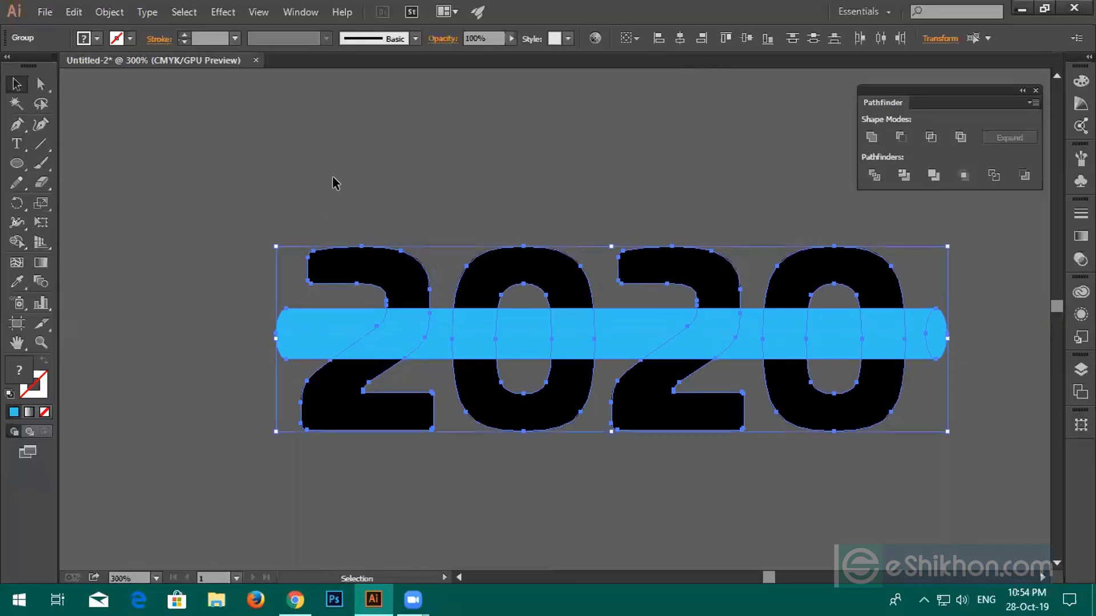
left_click(335, 183)
left_click_drag(419, 349, 430, 245)
key("ctrl+z")
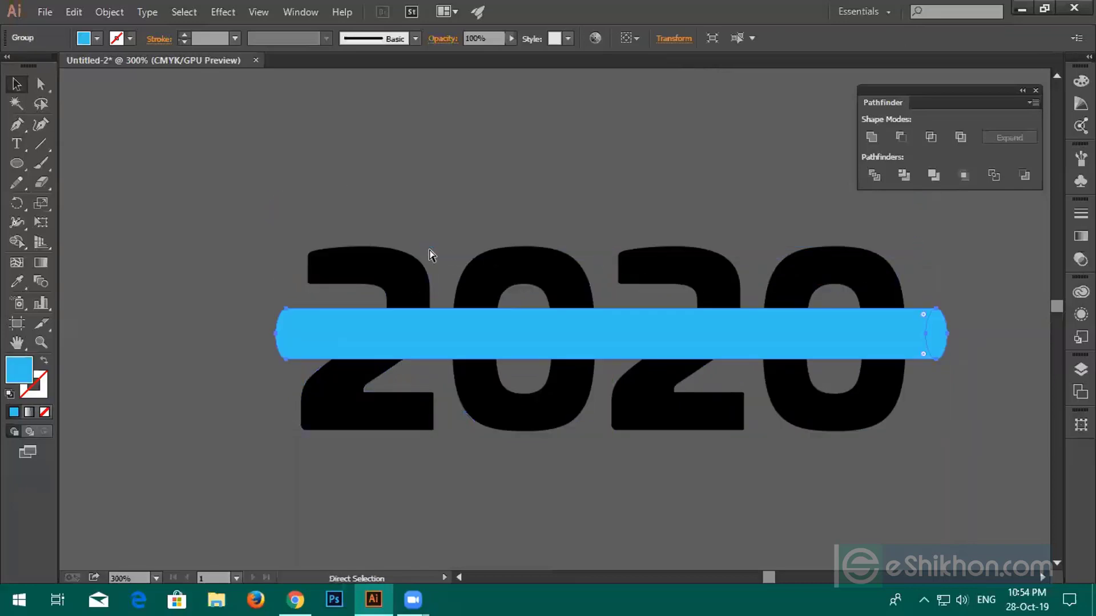
Vertically center the light blue bar and the 2020 lettering on each other
left_click_drag(337, 171, 685, 414)
left_click(747, 42)
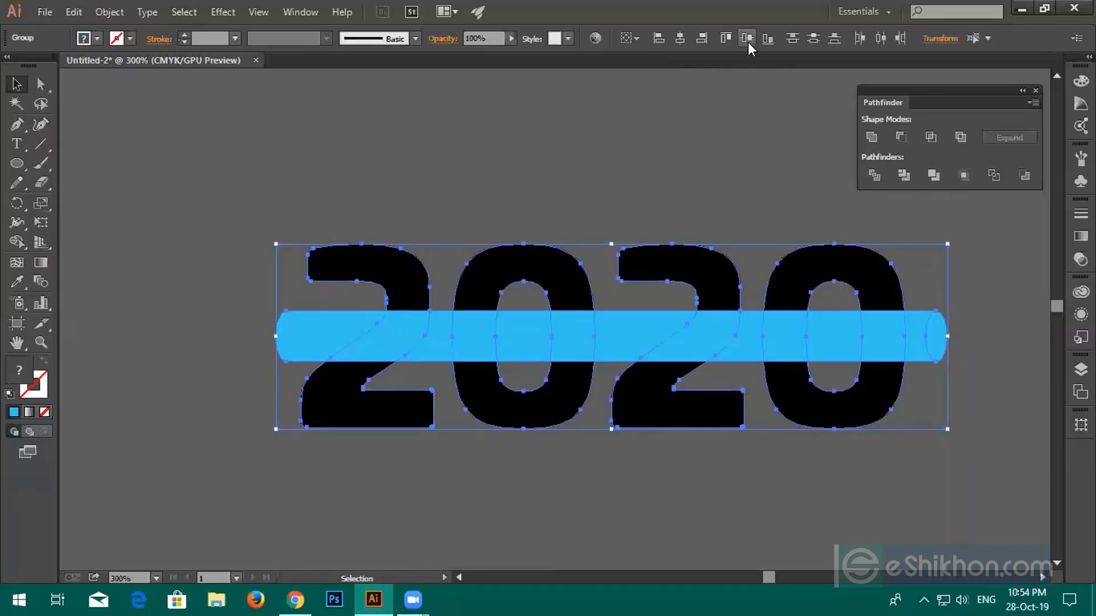
left_click(704, 162)
left_click(369, 289)
right_click(369, 289)
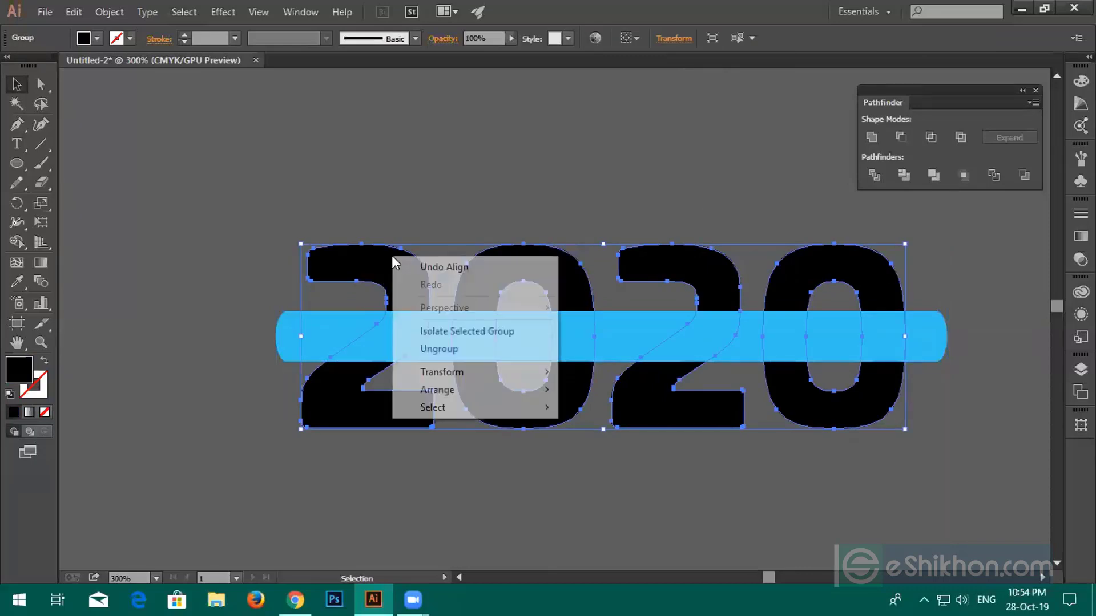
left_click(443, 329)
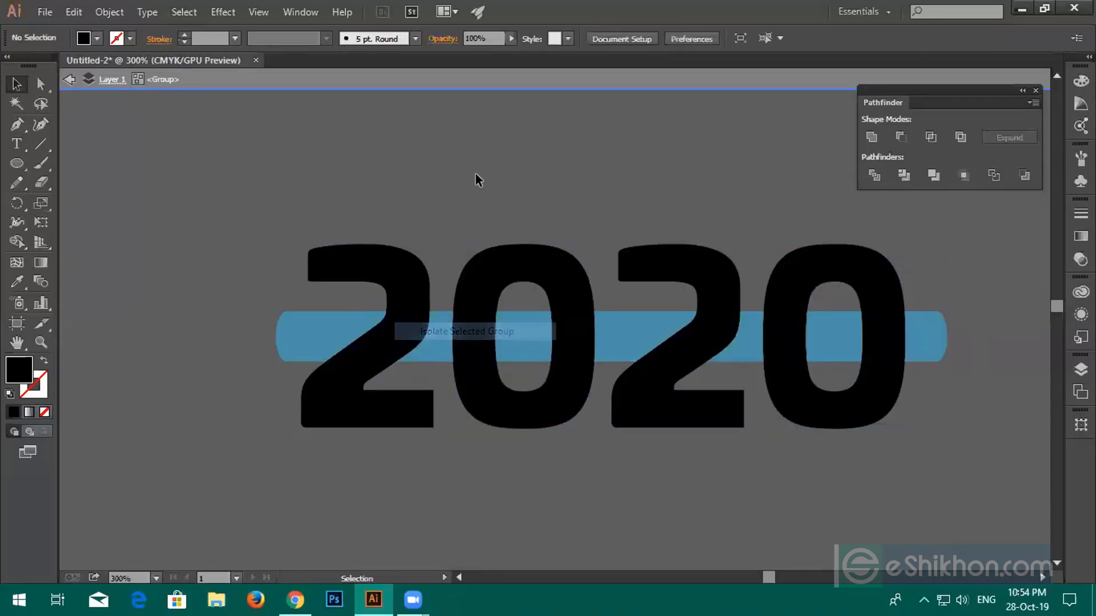
double_click(411, 196)
Ungroup the 2020 lettering and delete both digits 2, keeping the two zeros and the bar
left_click(728, 284)
right_click(705, 255)
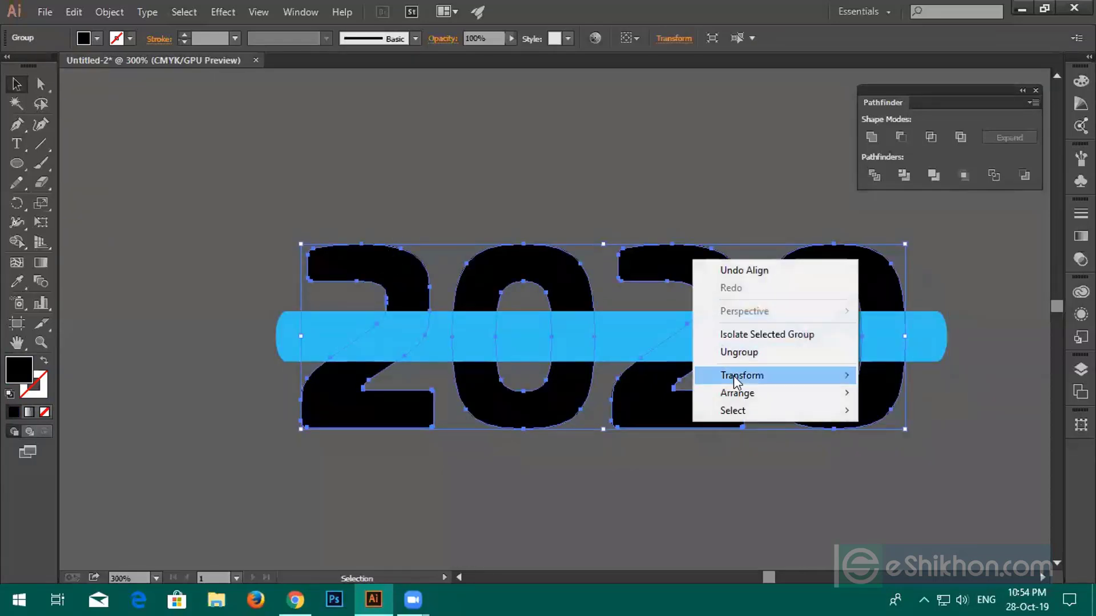
left_click(736, 354)
left_click(676, 257)
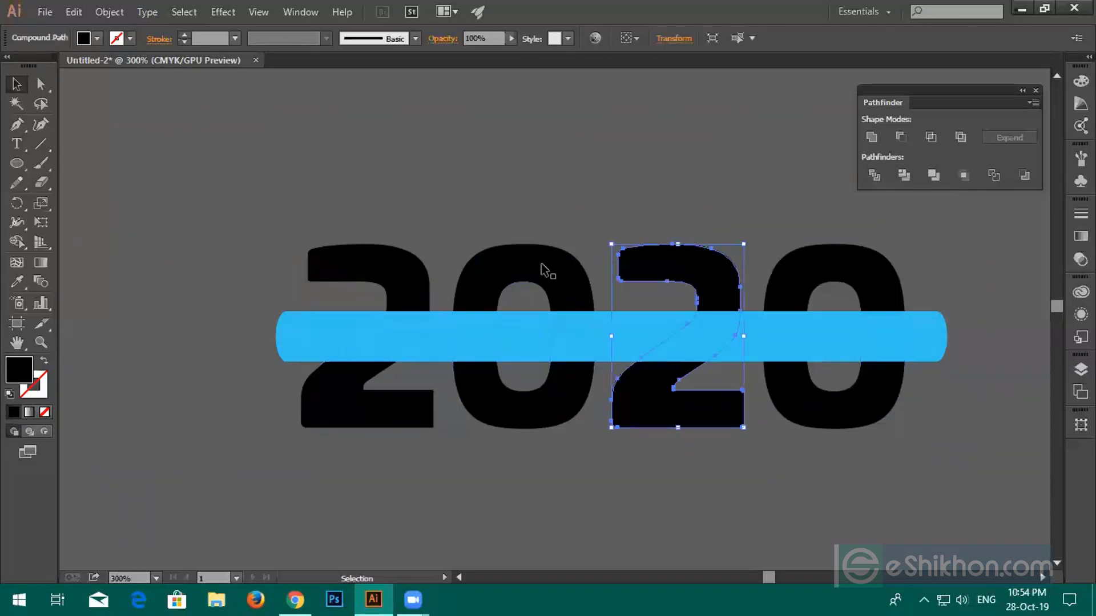
left_click(415, 281, "shift")
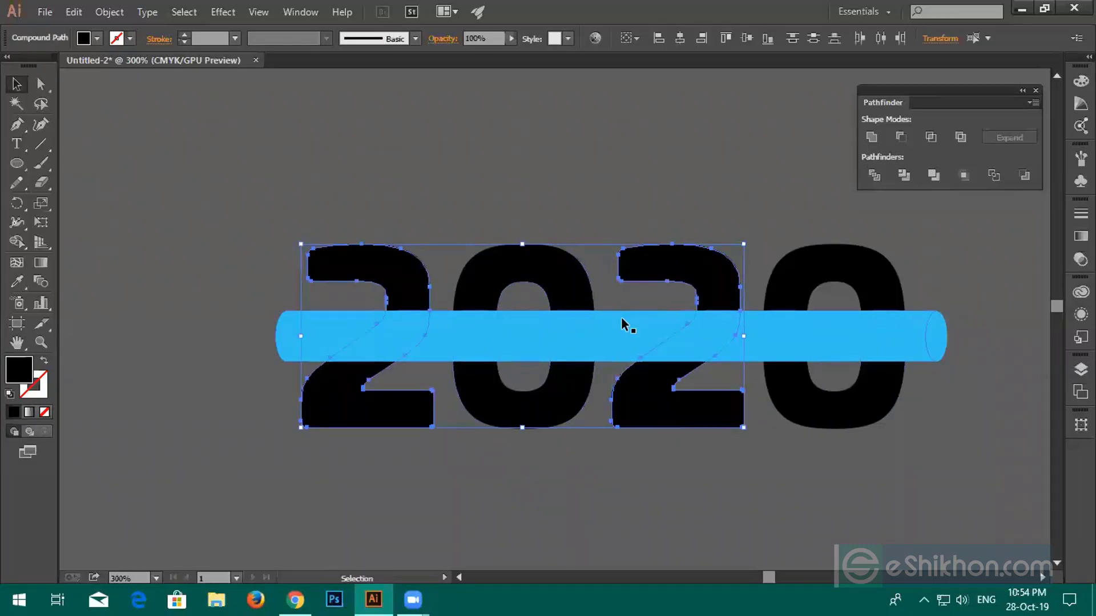
key("Delete")
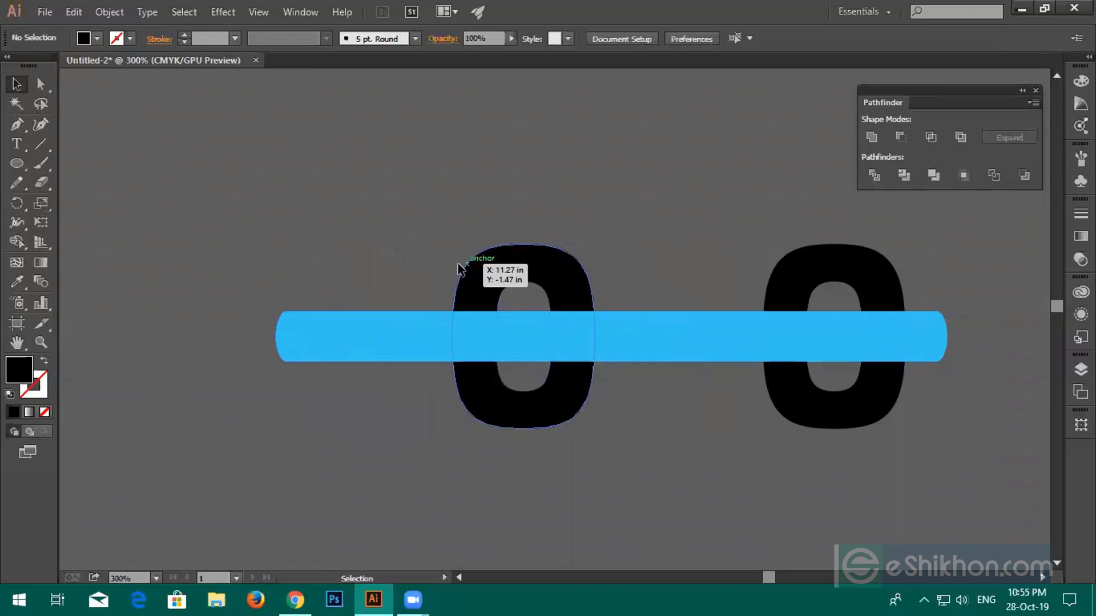
Divide the two zeros and the light blue bar with Pathfinder and ungroup the resulting pieces
left_click_drag(431, 196, 971, 477)
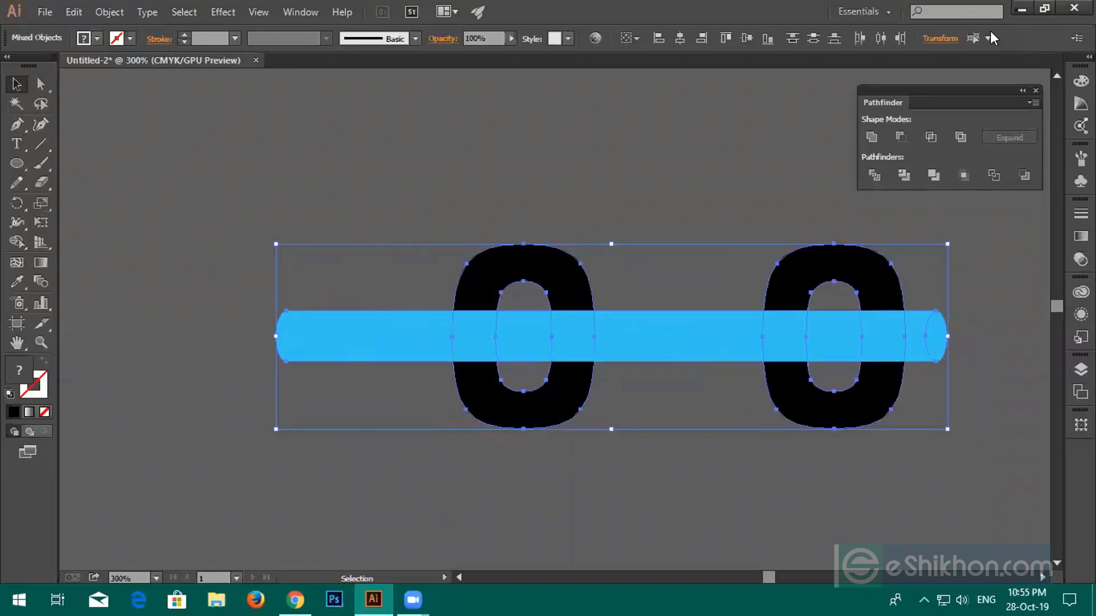
left_click(873, 175)
right_click(741, 180)
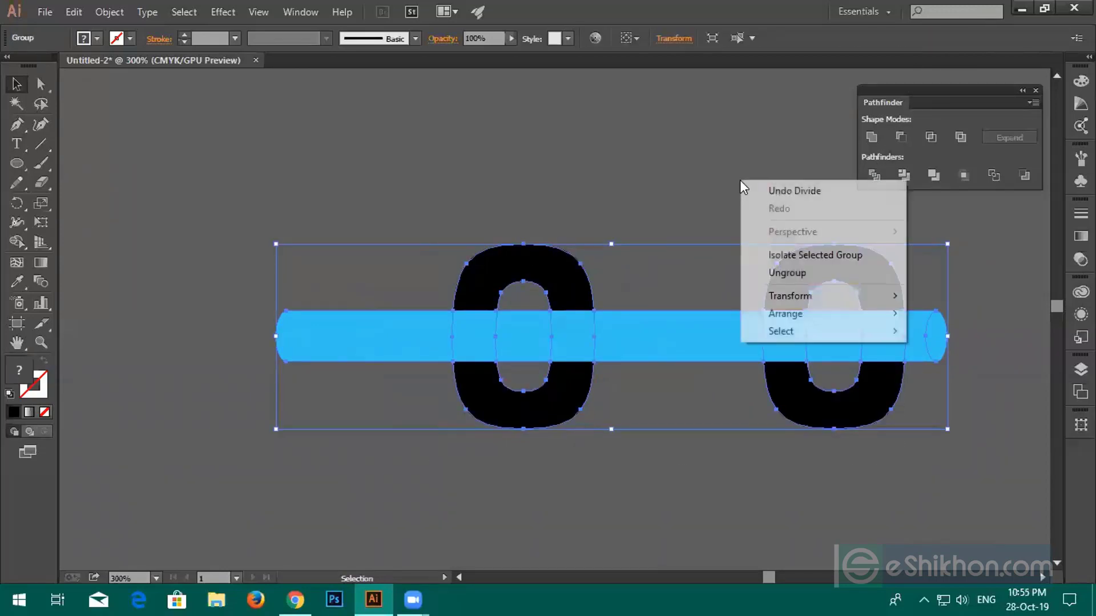
left_click(767, 275)
left_click(676, 383)
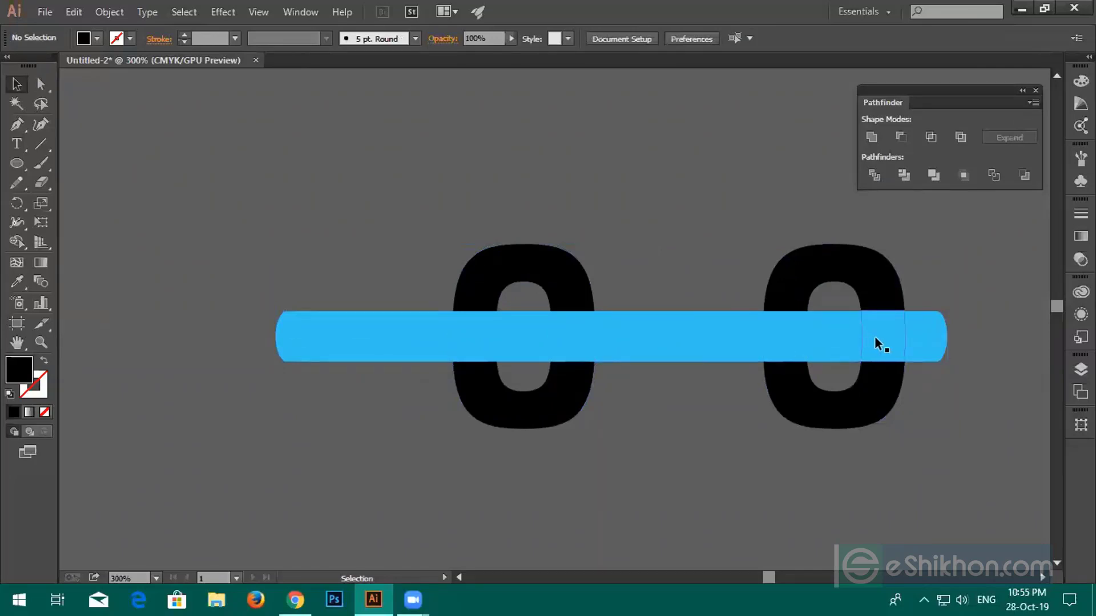
Recolor the piece where the bar crosses the second zero's right side with the black sampled from the first zero
left_click(875, 337)
left_click(97, 38)
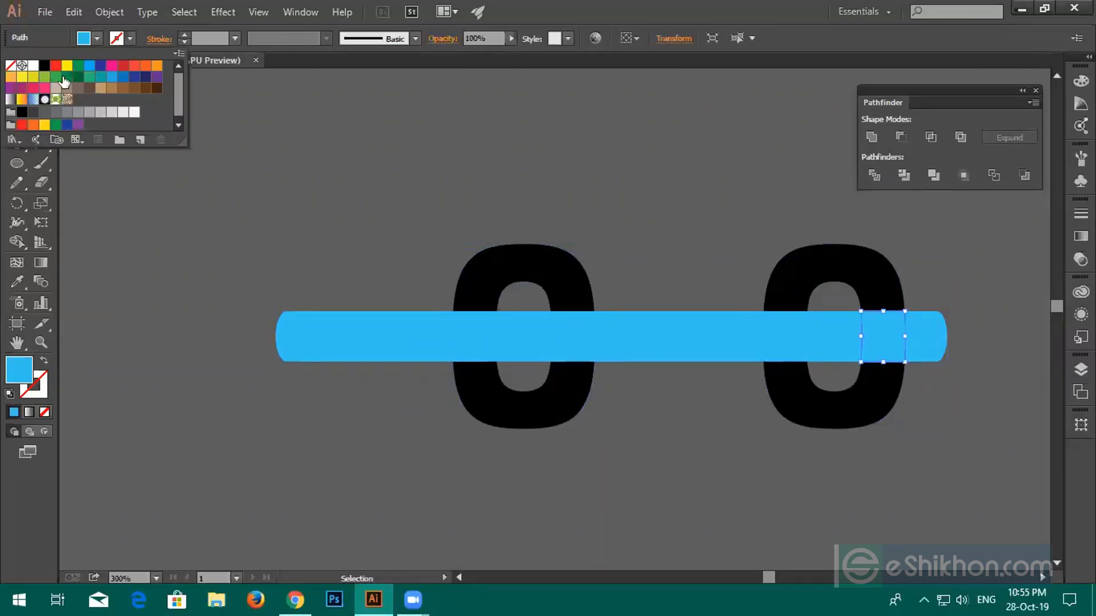
left_click(17, 281)
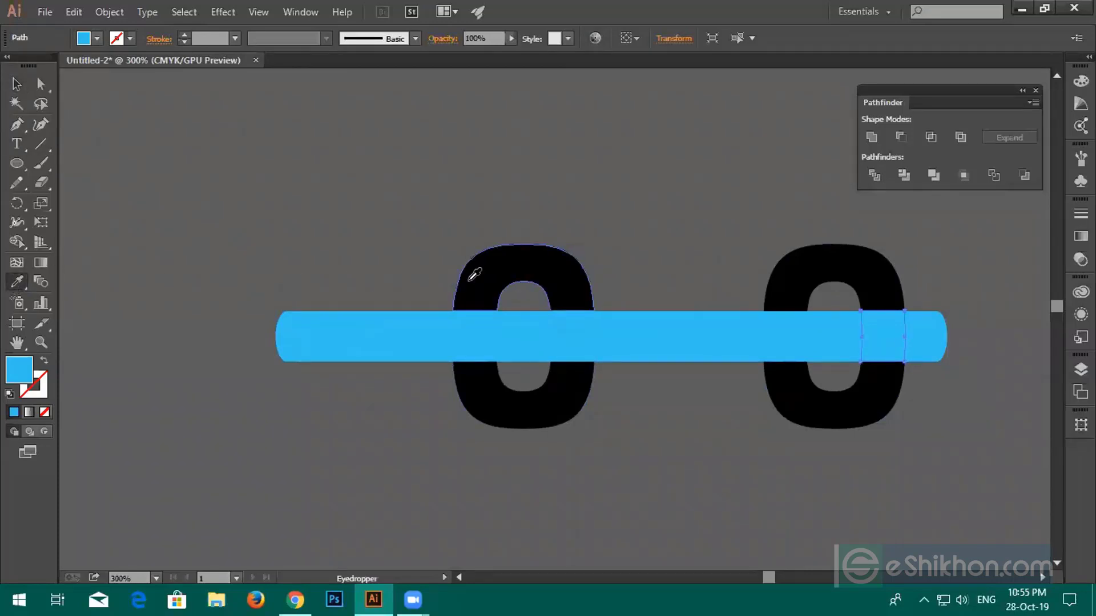
left_click(470, 279)
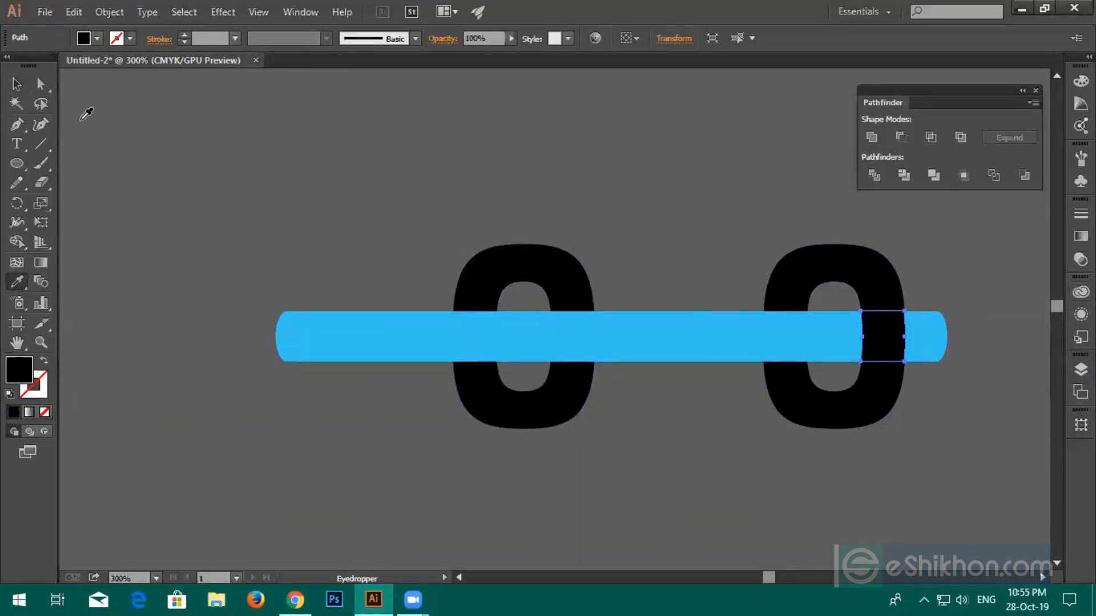
Merge each zero's upper, right crossing and lower pieces into one black shape with the Shape Builder tool
left_click(21, 84)
left_click_drag(442, 183, 999, 485)
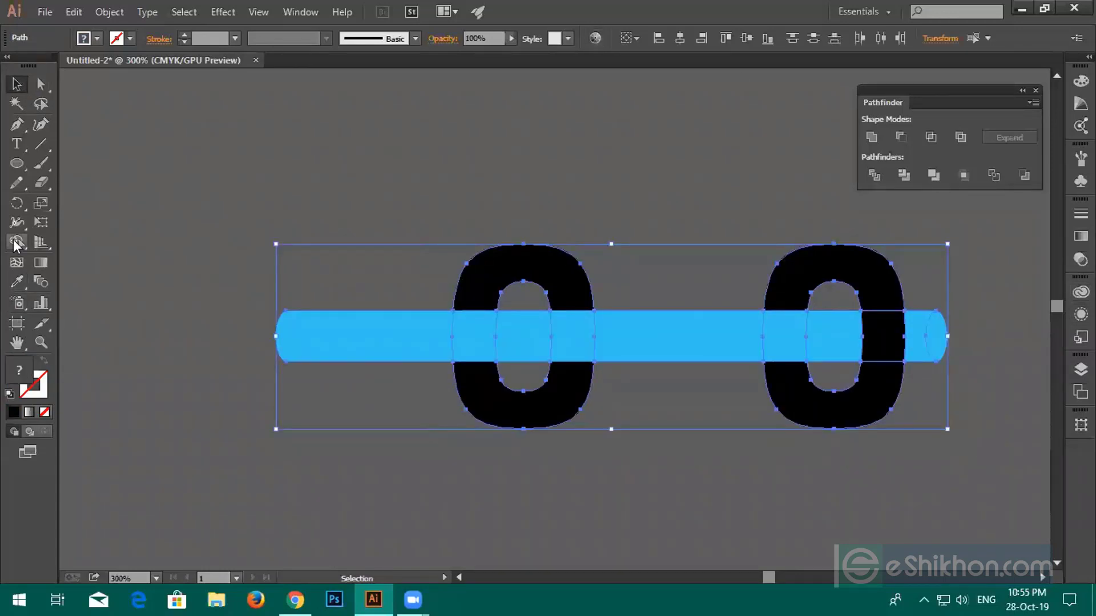
left_click(17, 243)
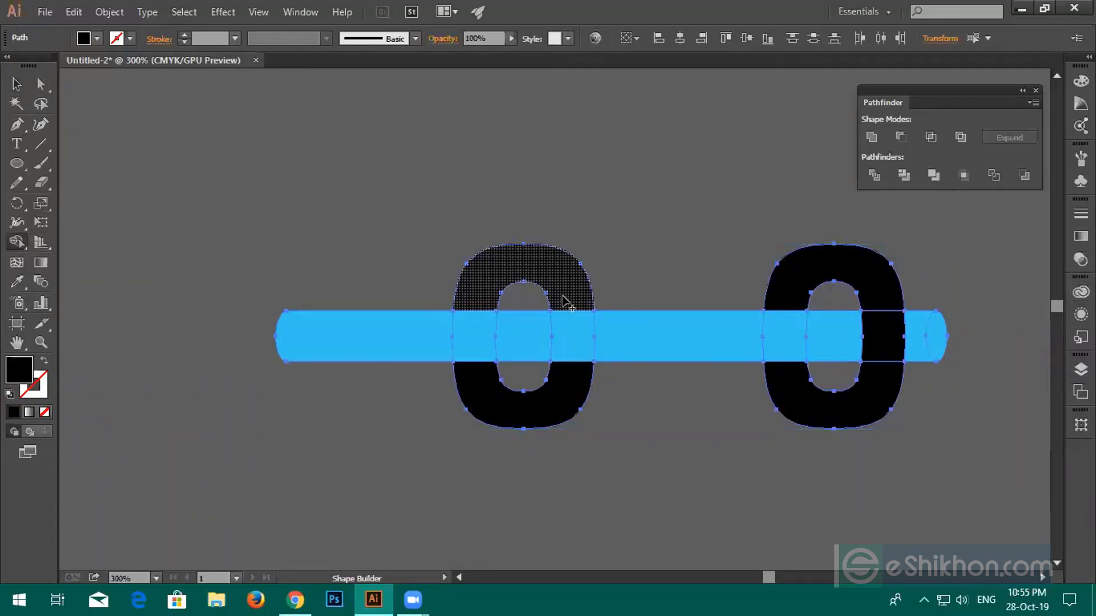
left_click_drag(565, 302, 570, 378)
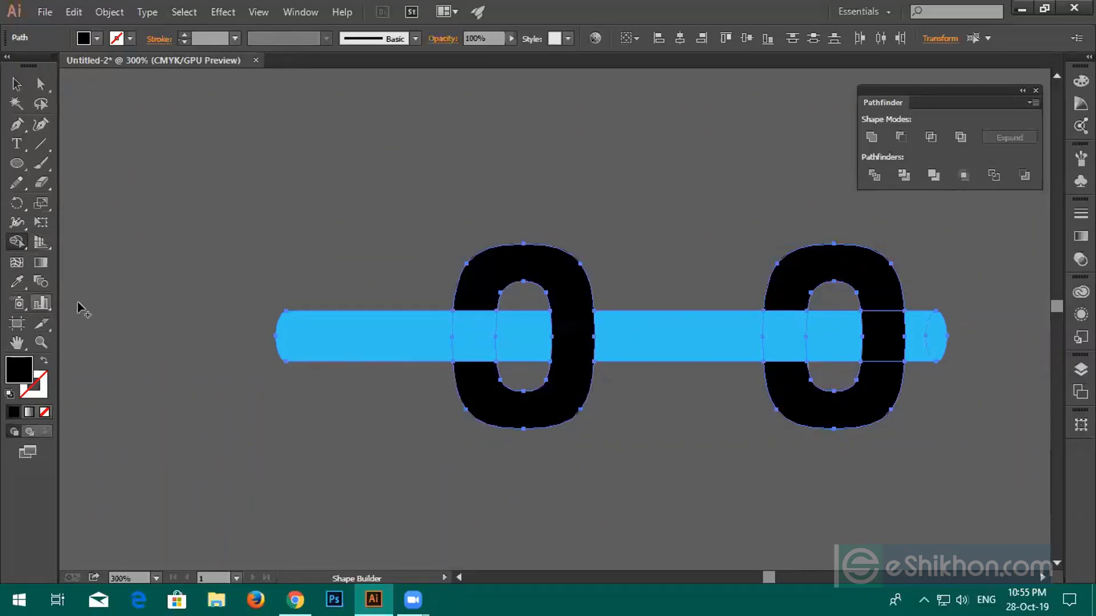
left_click_drag(876, 298, 888, 388)
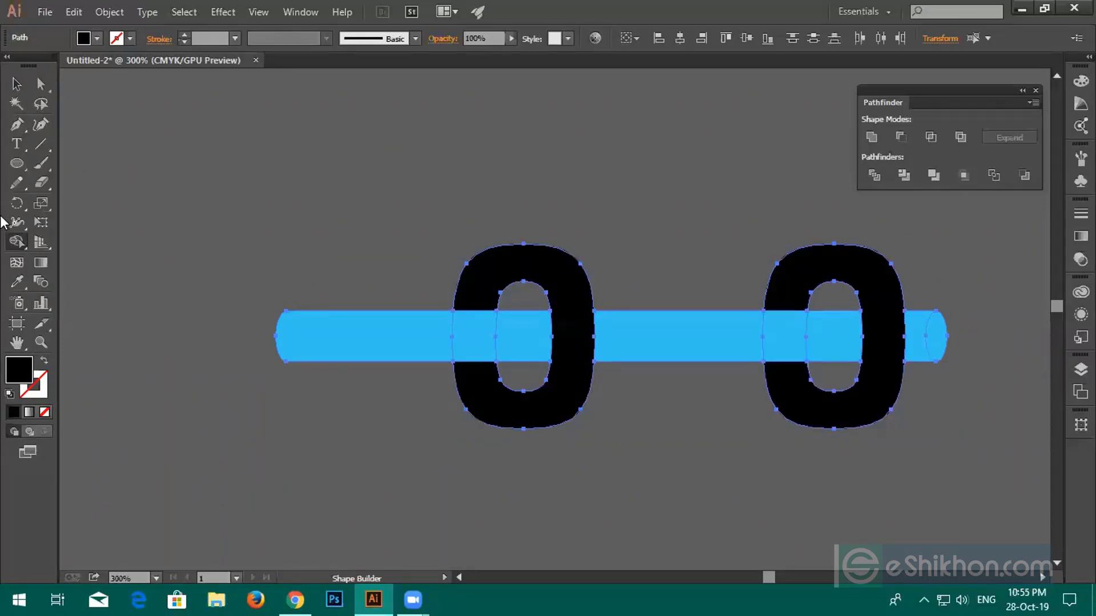
left_click(15, 83)
left_click(245, 206)
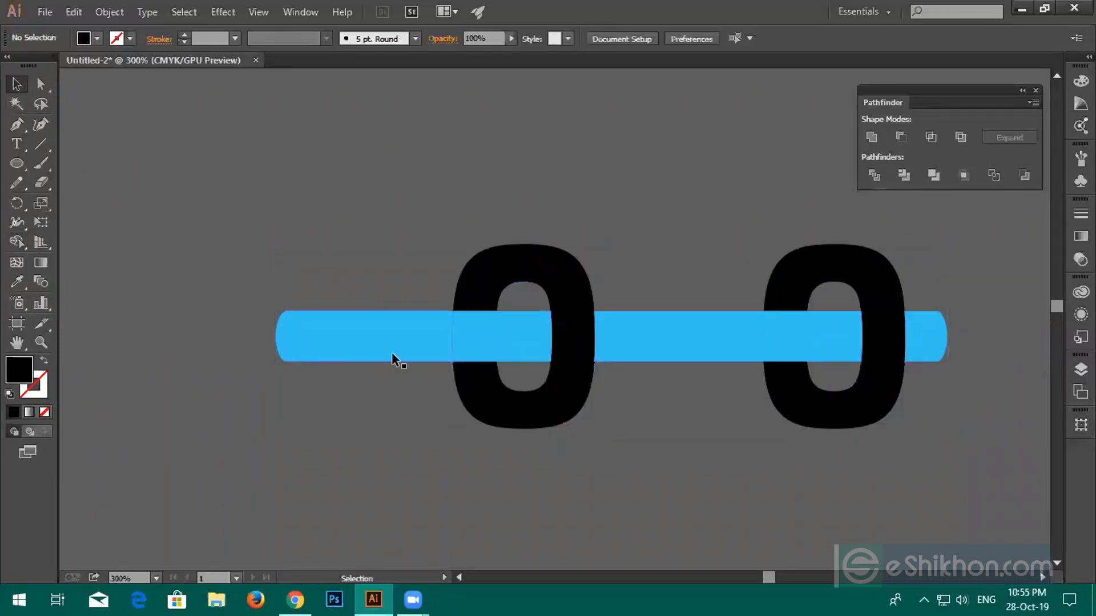
Delete both merged black zero shapes, leaving the light blue bar pieces
left_click(549, 407)
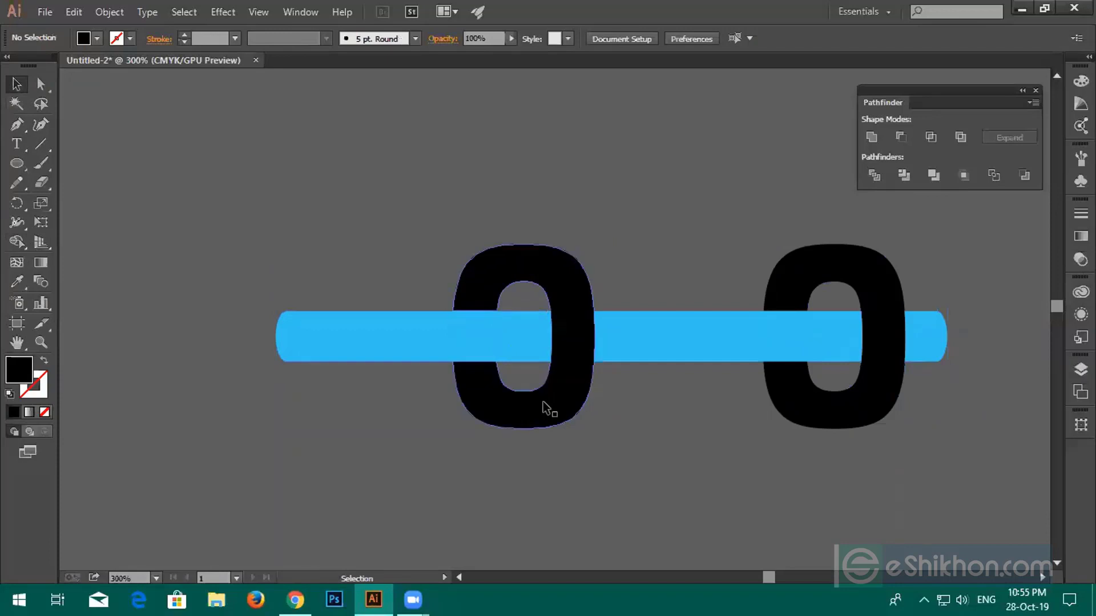
left_click(820, 410, "shift")
key("a")
key("Delete")
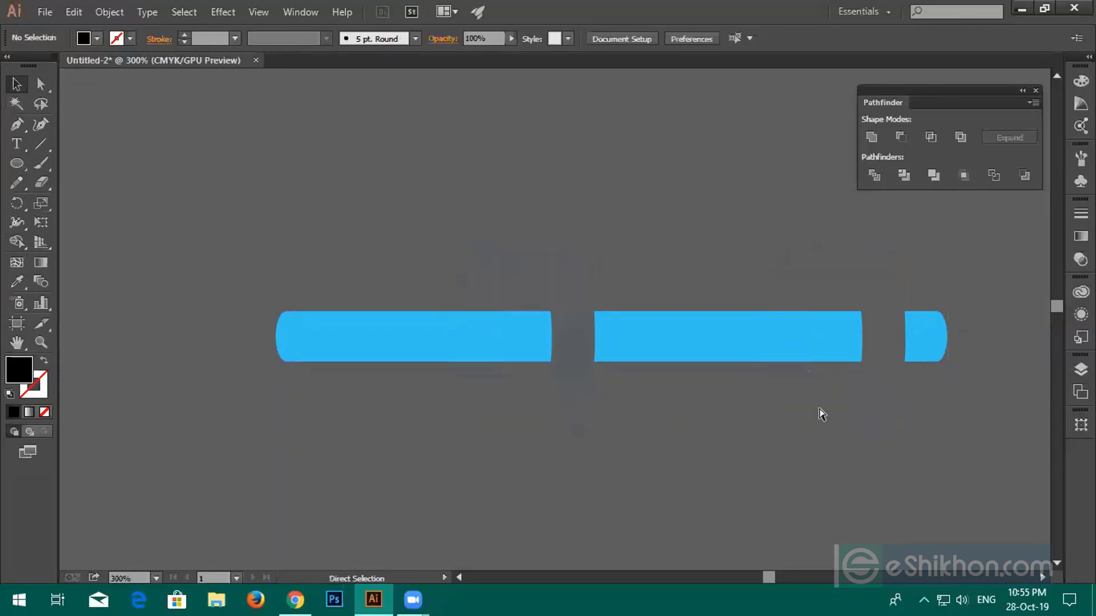
key("v")
Fill the oval cap at the bar's right end with green
left_click_drag(220, 195, 912, 408)
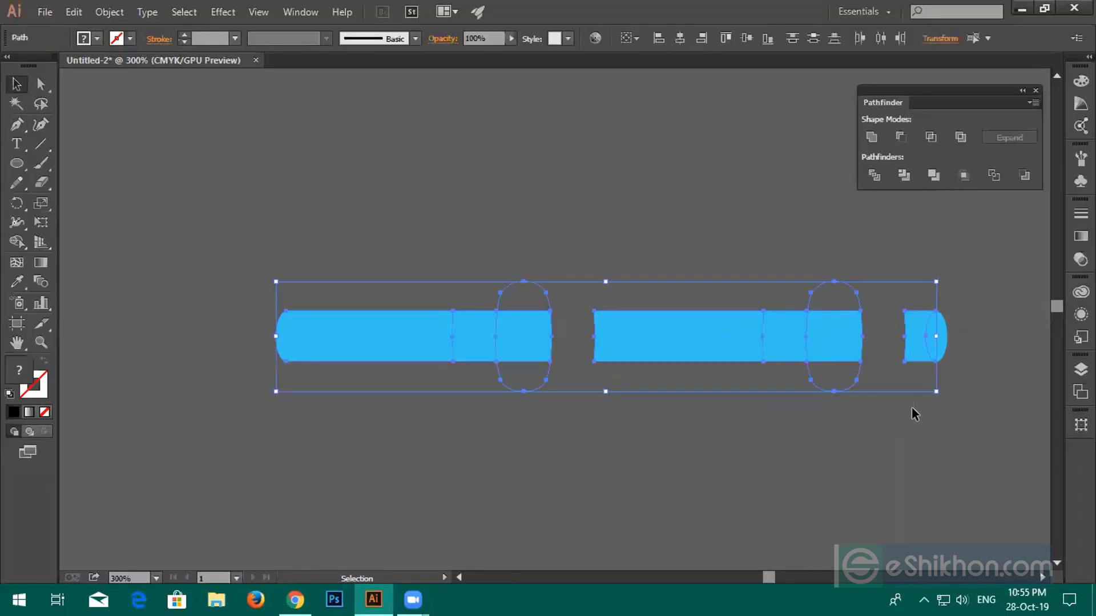
left_click(993, 348)
left_click(934, 337)
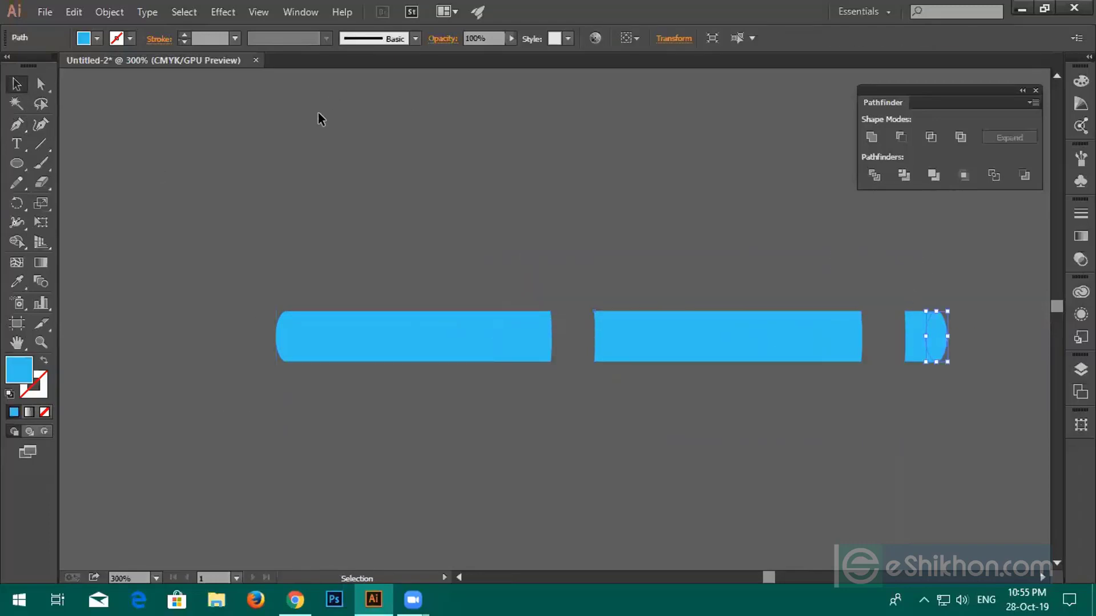
left_click(97, 38)
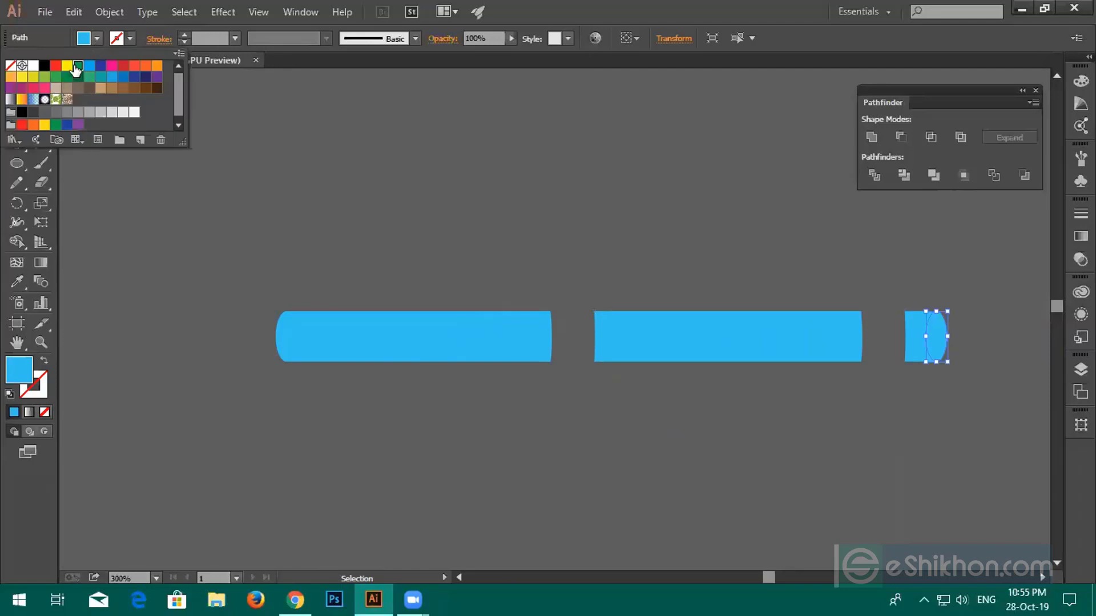
left_click(78, 65)
Delete the leftover unfilled outlines of the zeros' openings above and below the bar
left_click(494, 336)
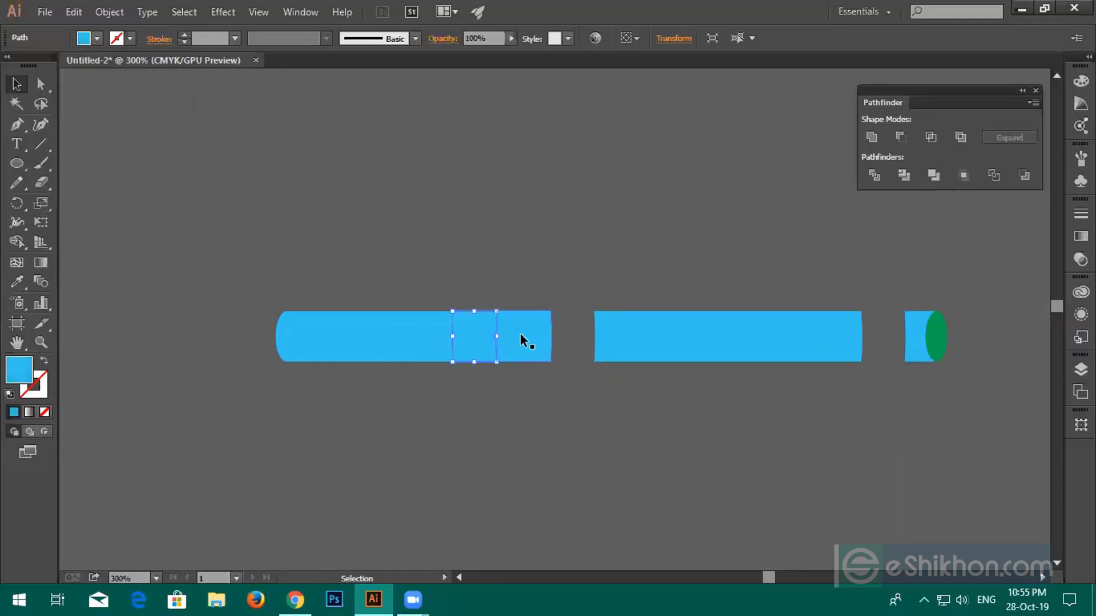
left_click_drag(291, 208, 799, 297)
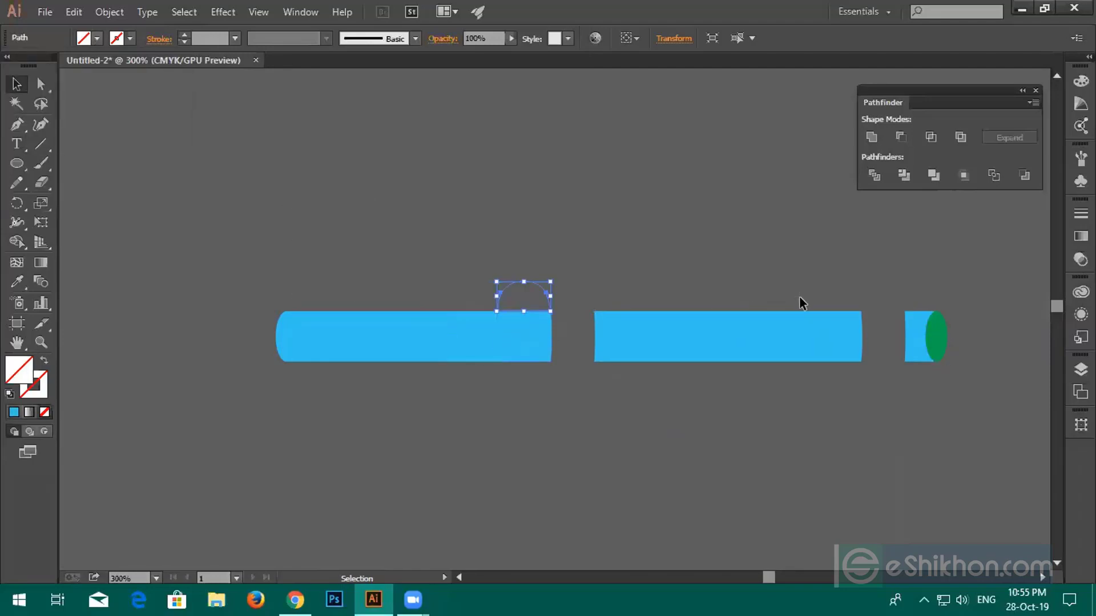
left_click_drag(532, 242, 910, 301)
left_click(910, 300)
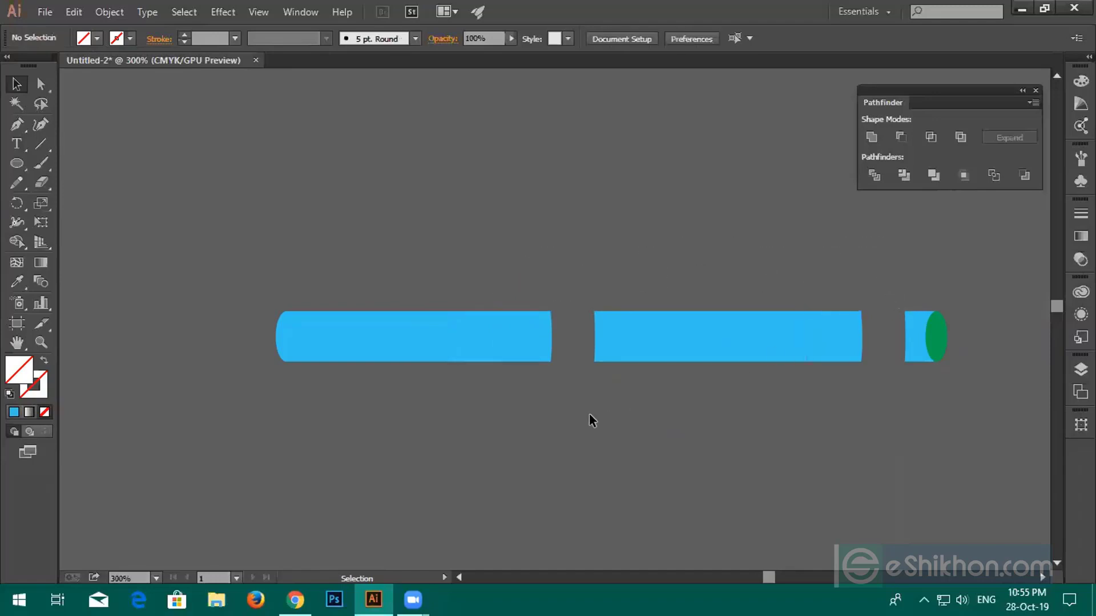
left_click_drag(490, 379, 916, 440)
left_click(536, 373)
Unite all the light blue bar pieces, leaving out the green end cap
left_click_drag(242, 274, 947, 430)
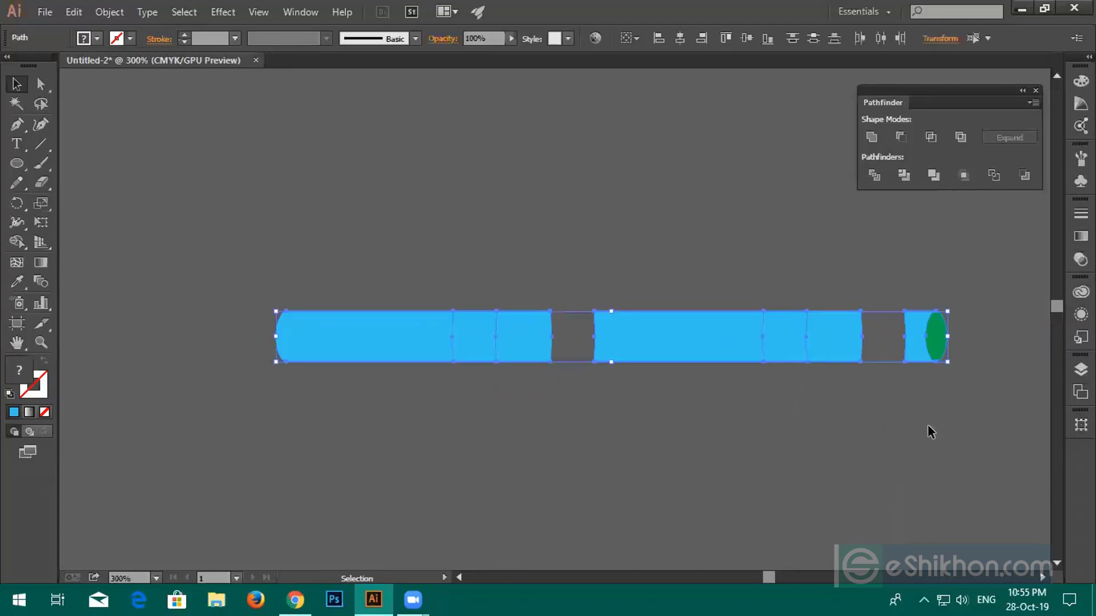
left_click(917, 421)
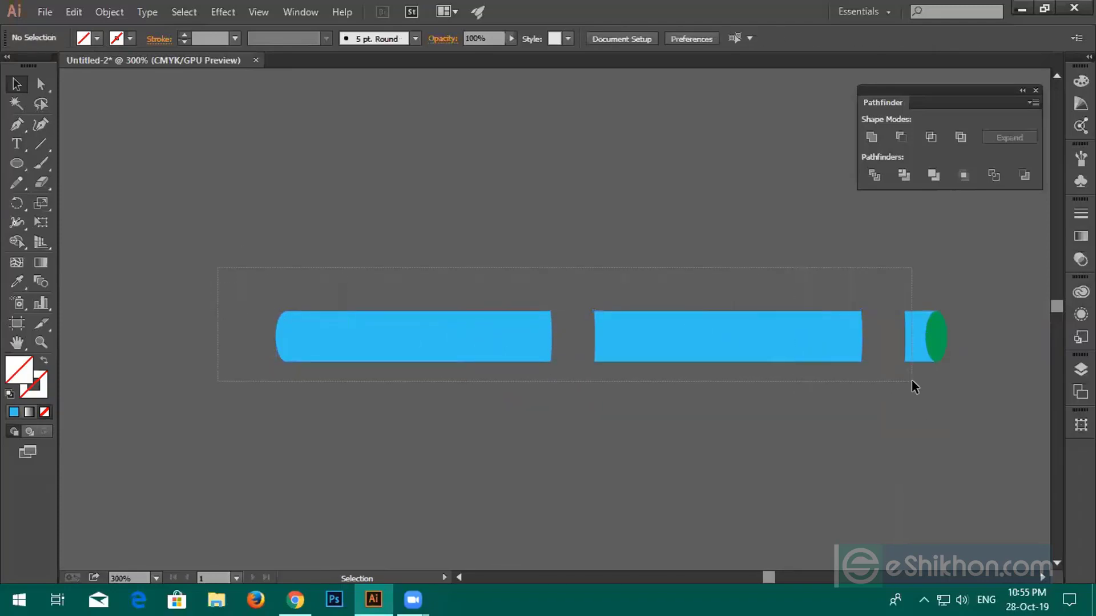
left_click_drag(913, 386, 923, 370)
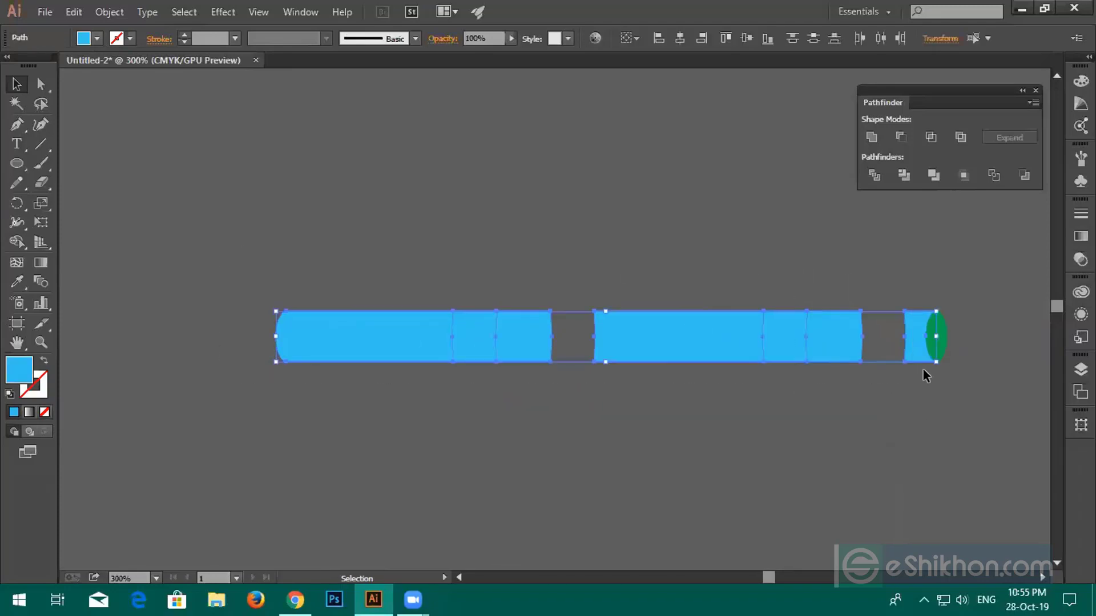
left_click(864, 138)
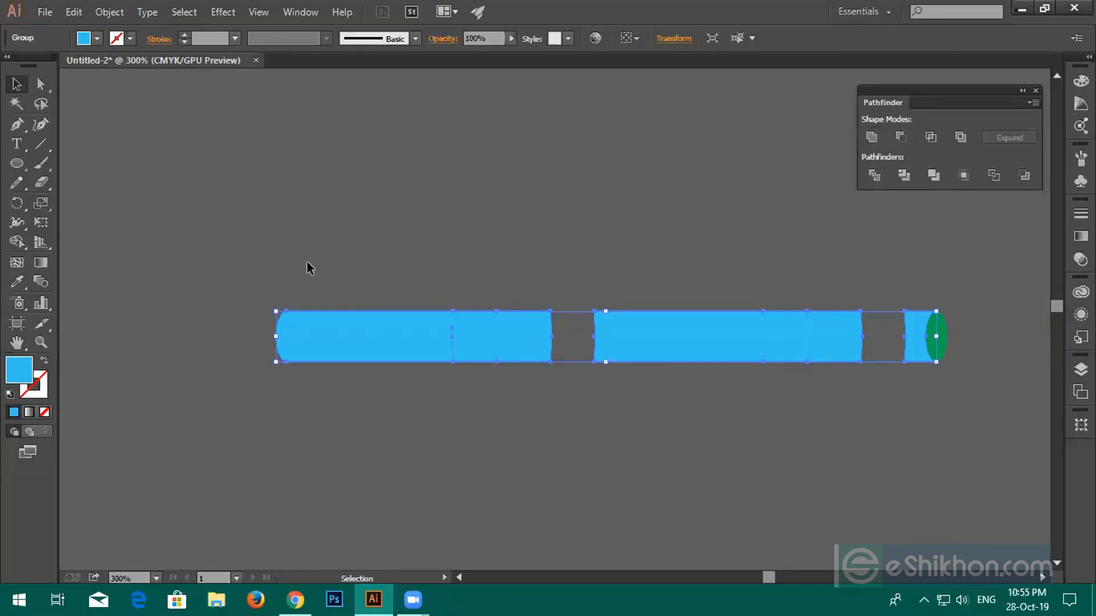
left_click(257, 289)
left_click_drag(257, 285, 468, 439)
left_click(482, 386)
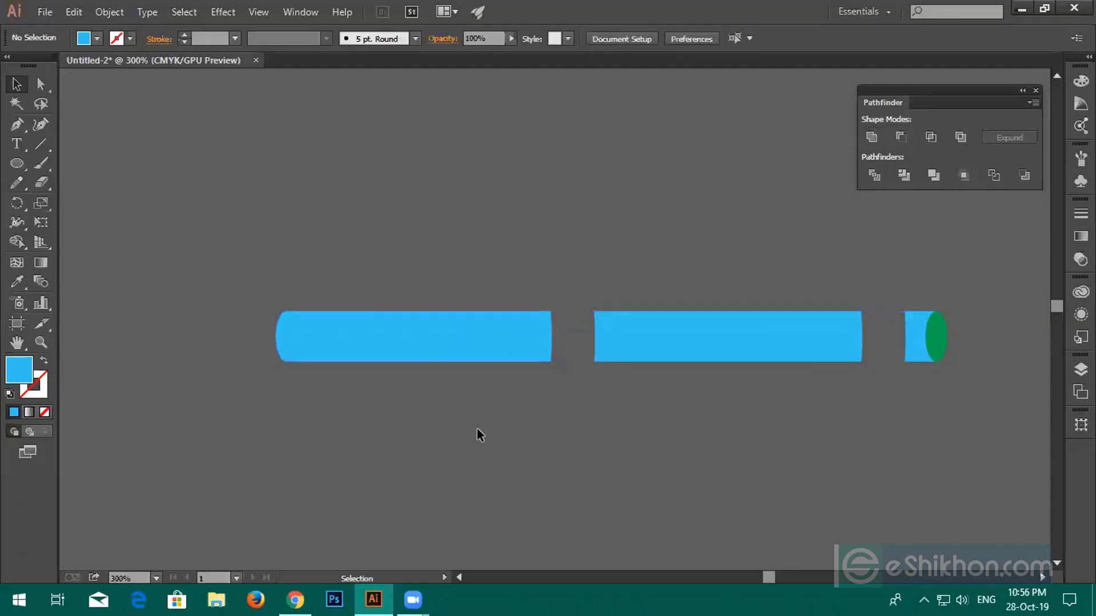
Show all hidden objects so the black 2020 digits return around the light blue bar
key("alt")
key("alt")
key("ctrl+alt+3")
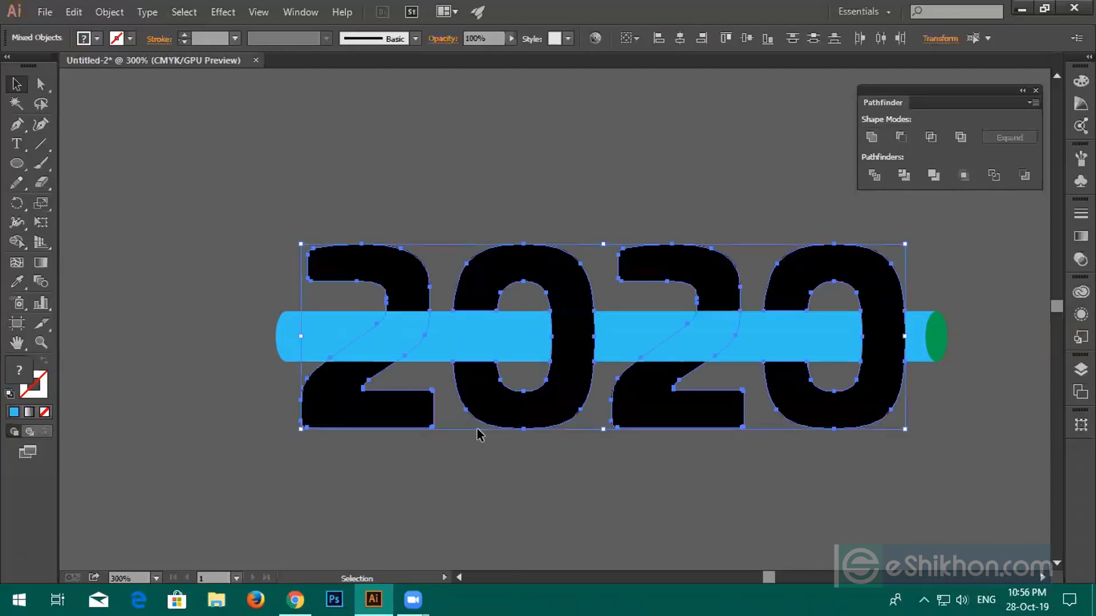
left_click(505, 189)
Bring both black 2 digits to the front of the light blue bar
left_click(368, 411)
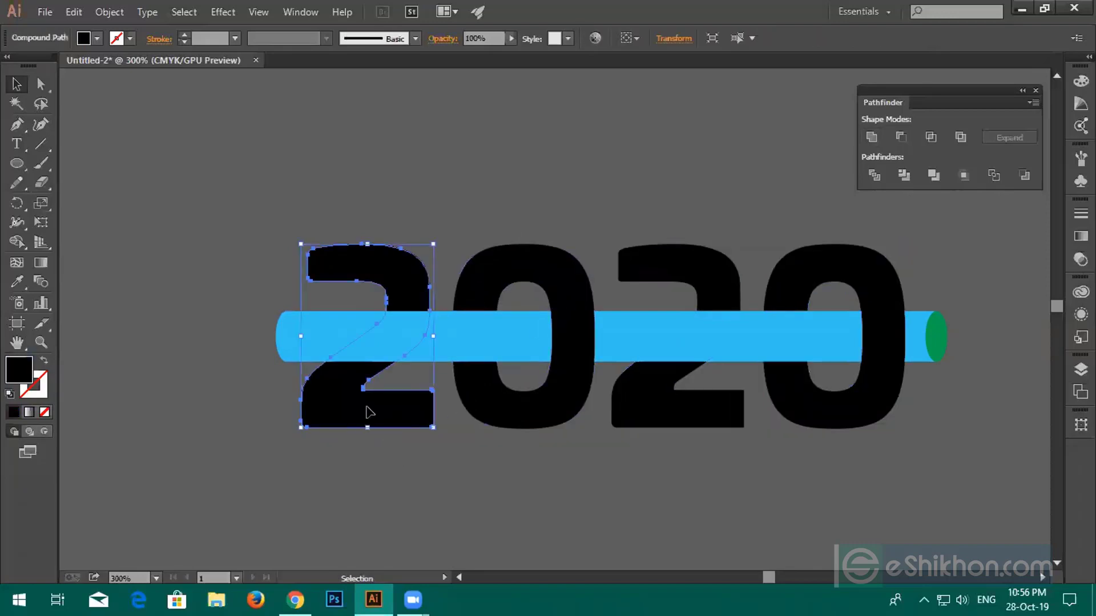
left_click(649, 416, "shift")
right_click(648, 414)
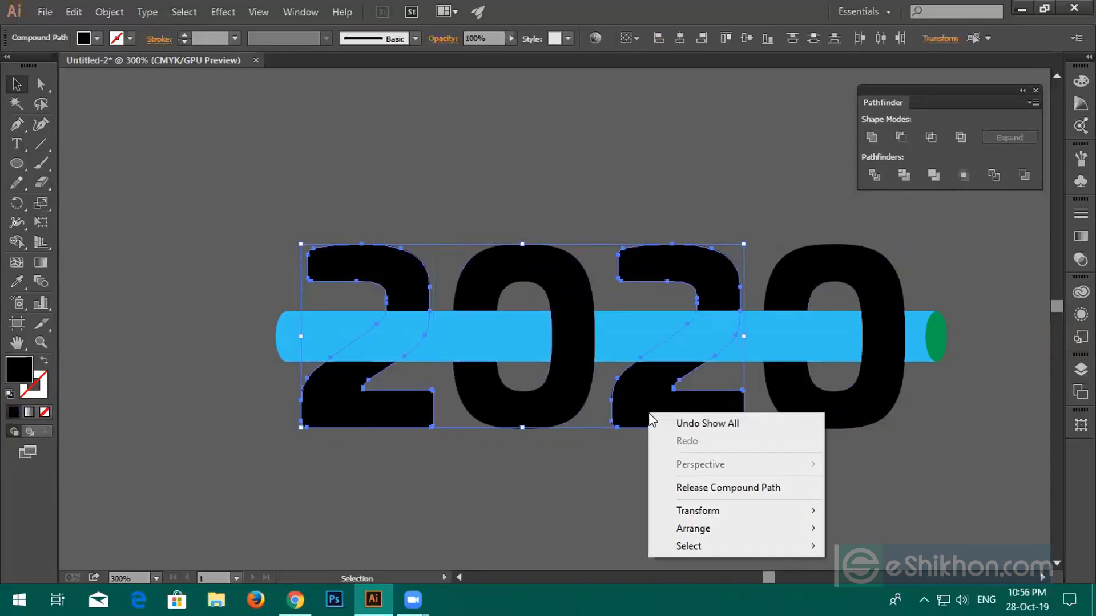
mouse_move(720, 529)
left_click(856, 521)
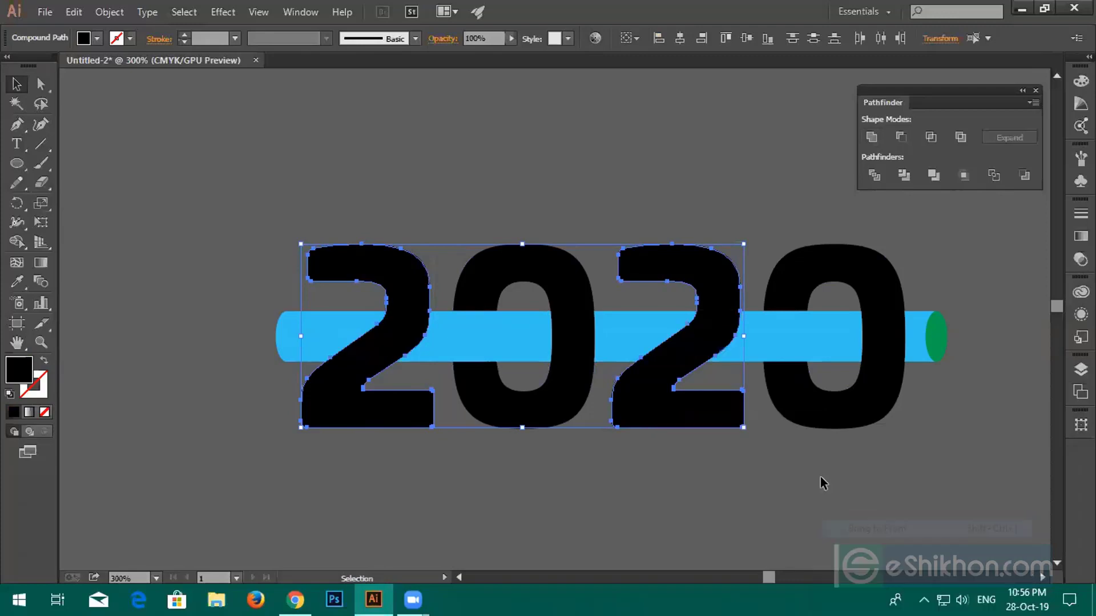
left_click(728, 511)
left_click_drag(207, 462, 525, 399)
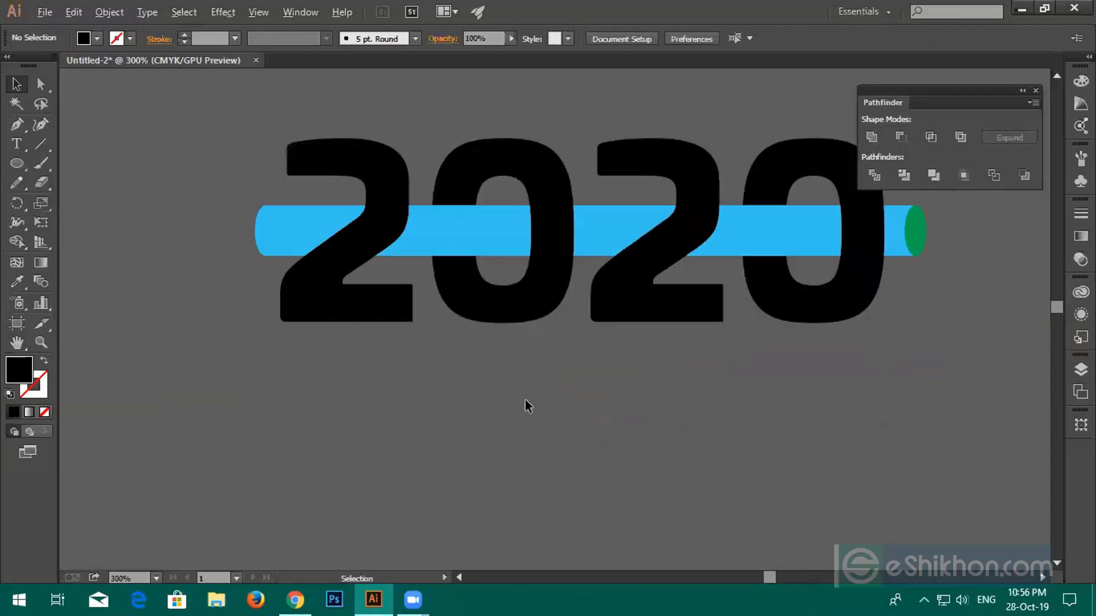
Fill the green oval end cap of the bar with bright blue
left_click(912, 241)
left_click(98, 38)
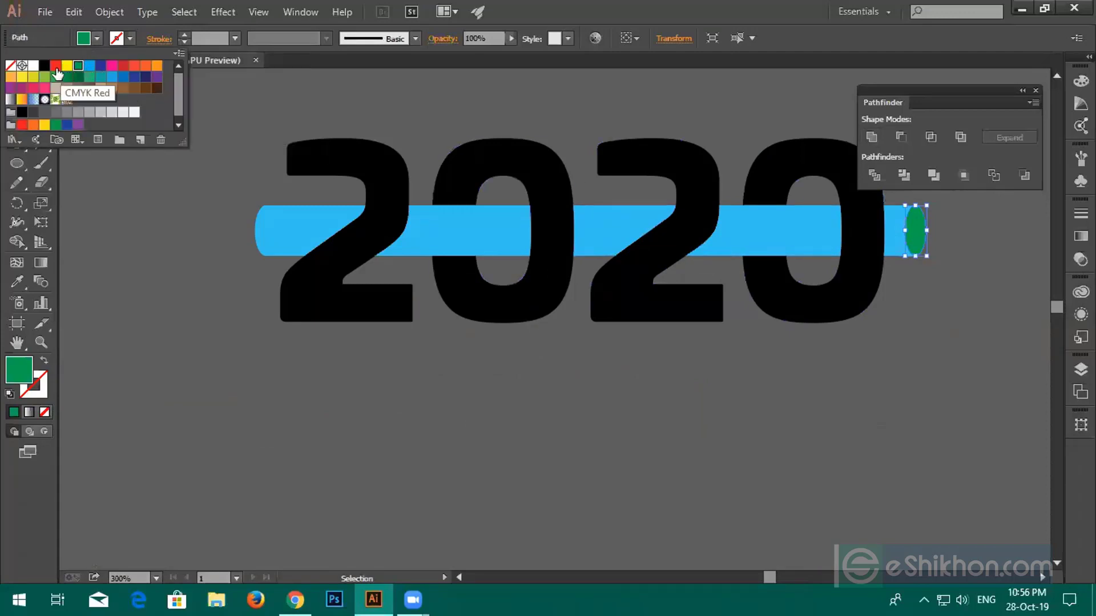
left_click(90, 67)
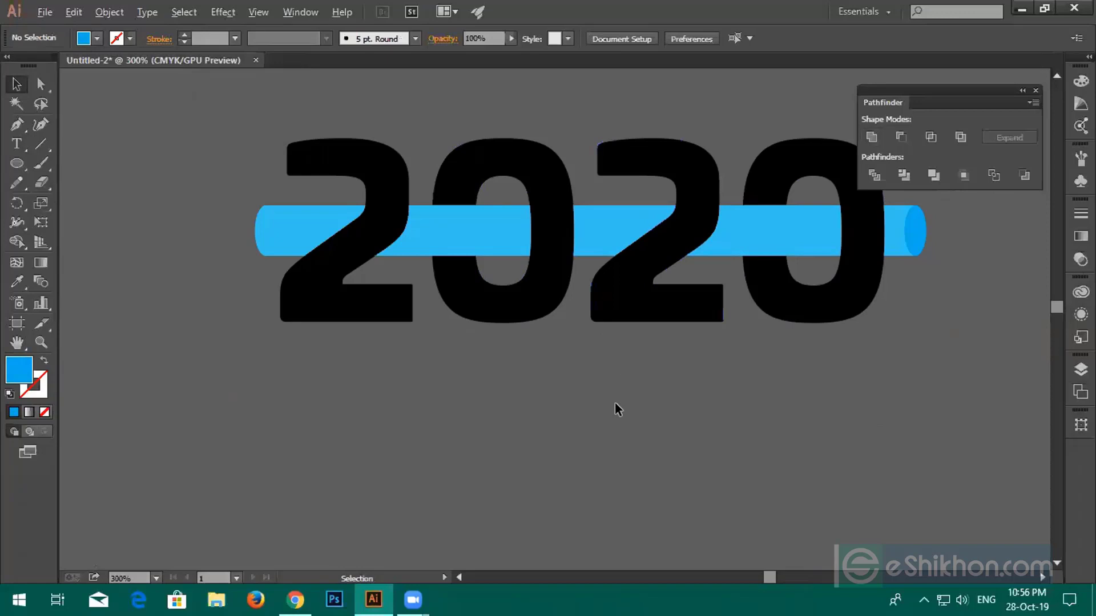
Fill the light blue bar group with a custom dark blue from the Color Picker
scroll(614, 402, "down", 2)
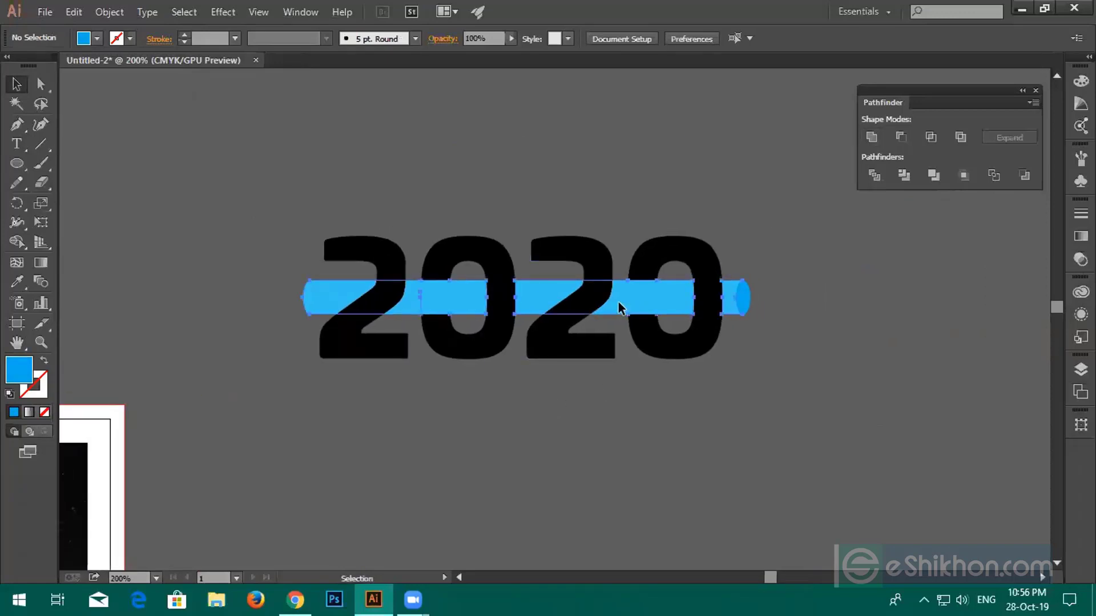
left_click(618, 303)
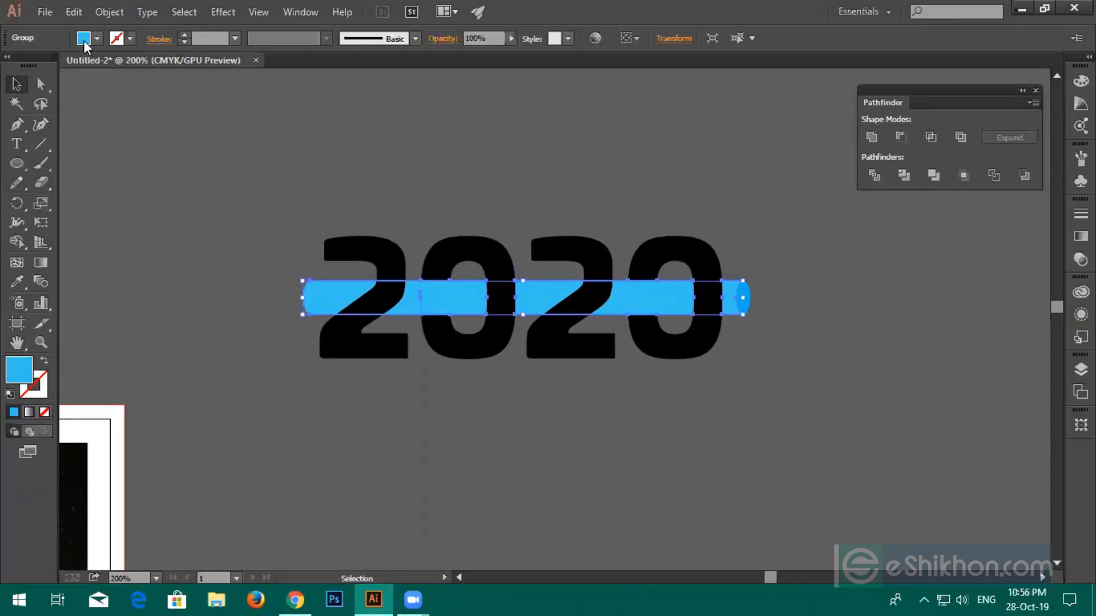
double_click(19, 369)
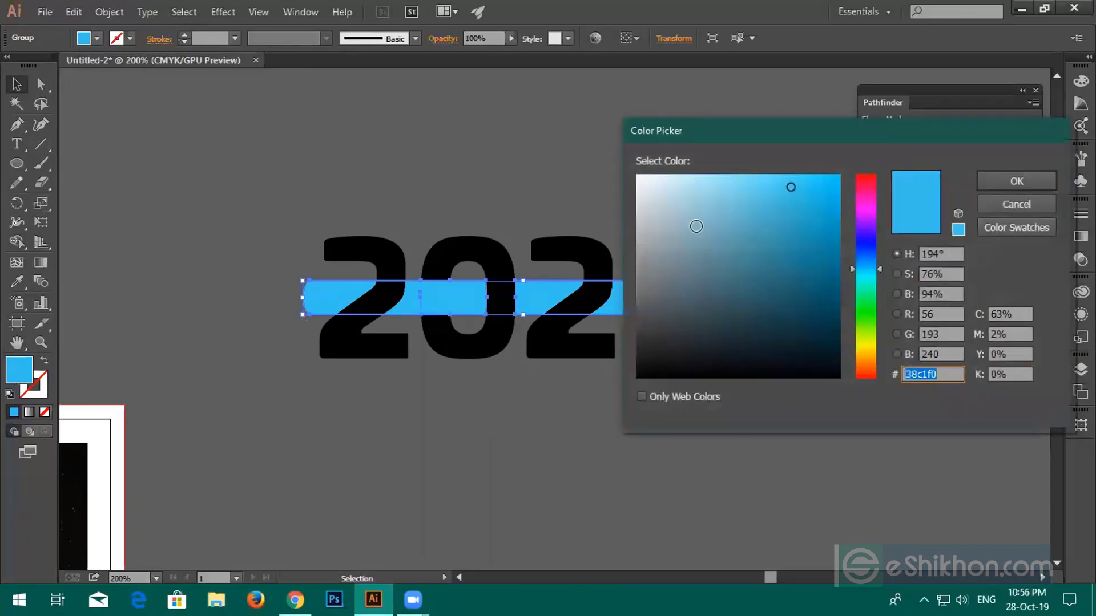
left_click(818, 223)
mouse_move(817, 223)
left_mouse_down()
mouse_move(805, 266)
mouse_move(790, 255)
mouse_move(831, 234)
left_mouse_up()
left_click(868, 245)
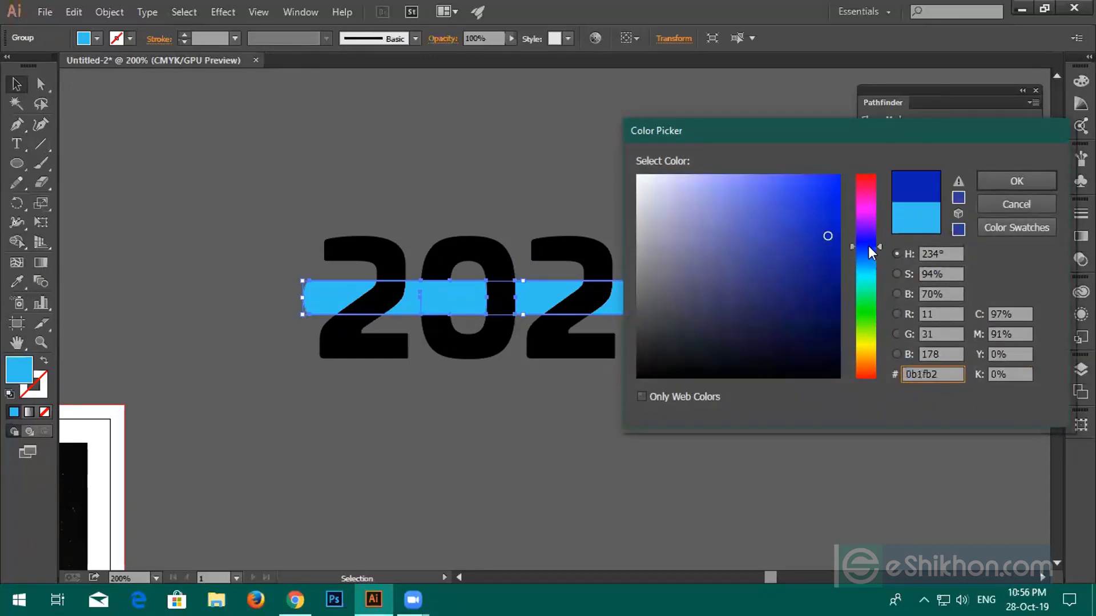
left_click(832, 205)
left_click(988, 182)
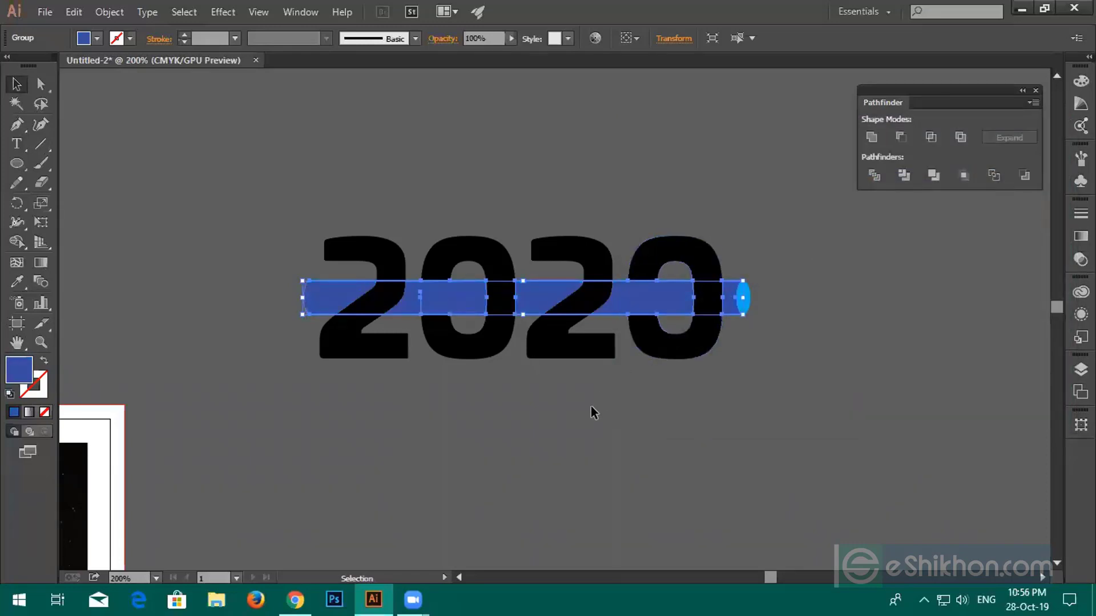
left_click(471, 388)
Recolour the bar group with a near-black tone sampled from the sunrise photo using the Eyedropper
left_click(320, 298)
scroll(310, 437, "down", 3)
left_click_drag(300, 448, 656, 325)
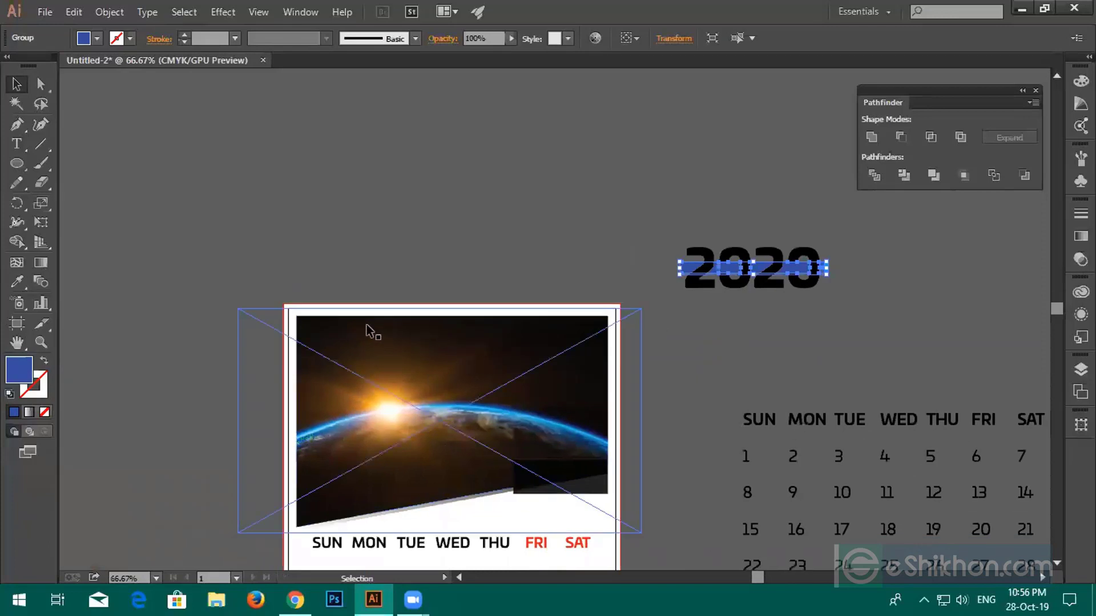
left_click(18, 283)
left_click(348, 328)
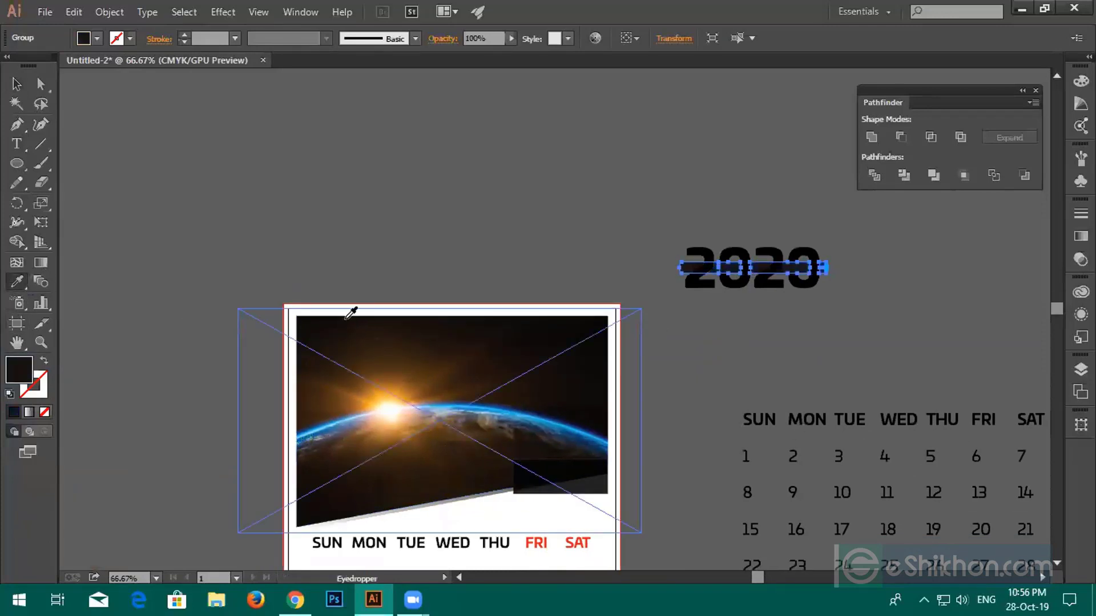
left_click(17, 83)
left_click(729, 303)
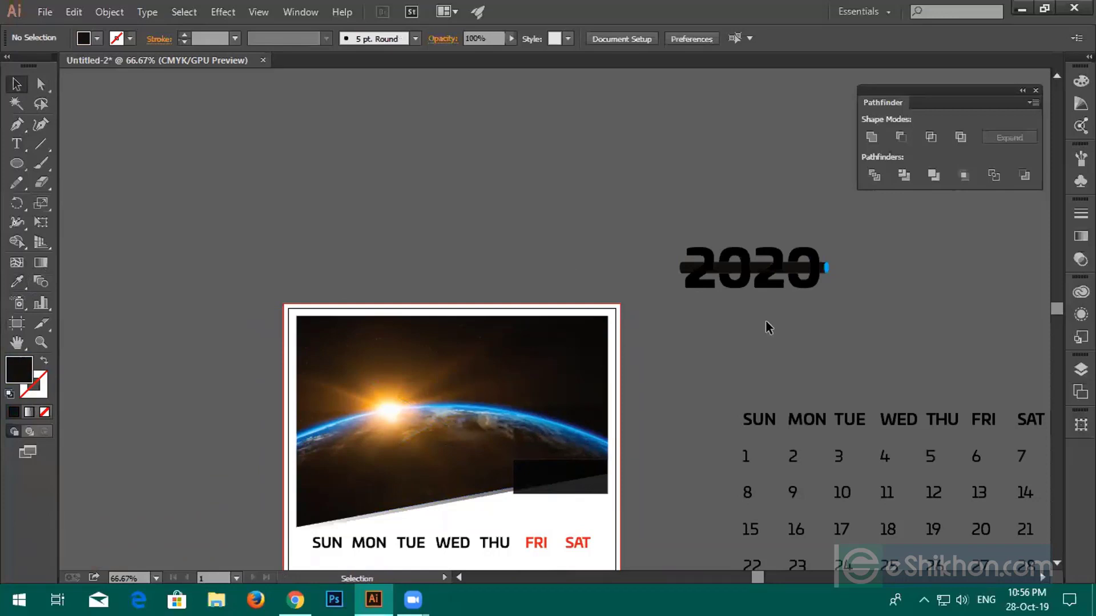
Fill the bar group running through the 2020 digits with a medium grey swatch
scroll(765, 320, "up", 2)
left_click_drag(759, 295, 648, 365)
left_click(713, 275)
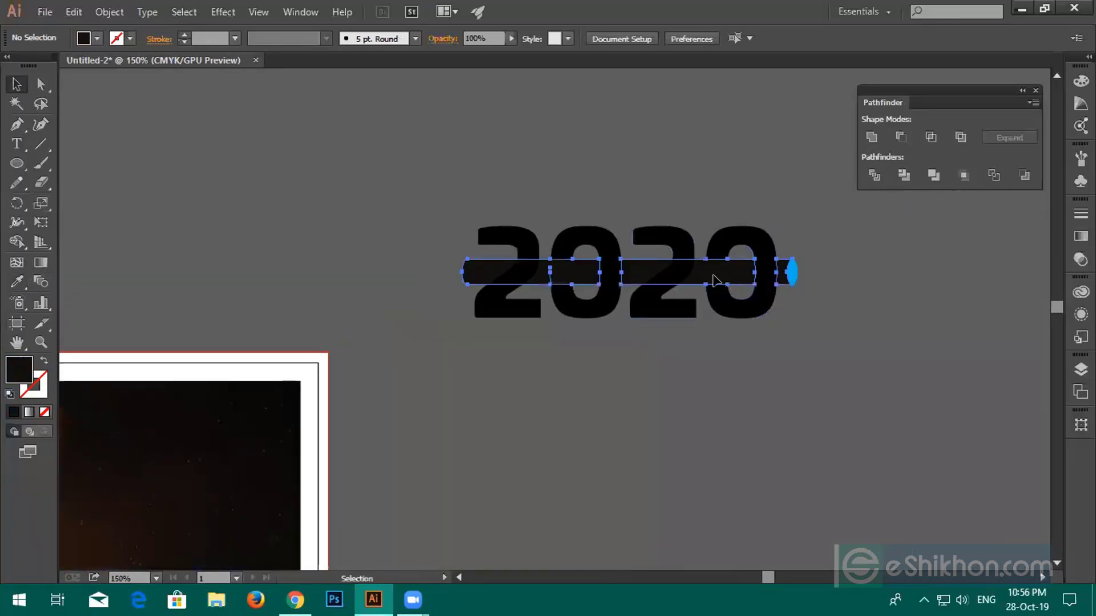
left_click(97, 39)
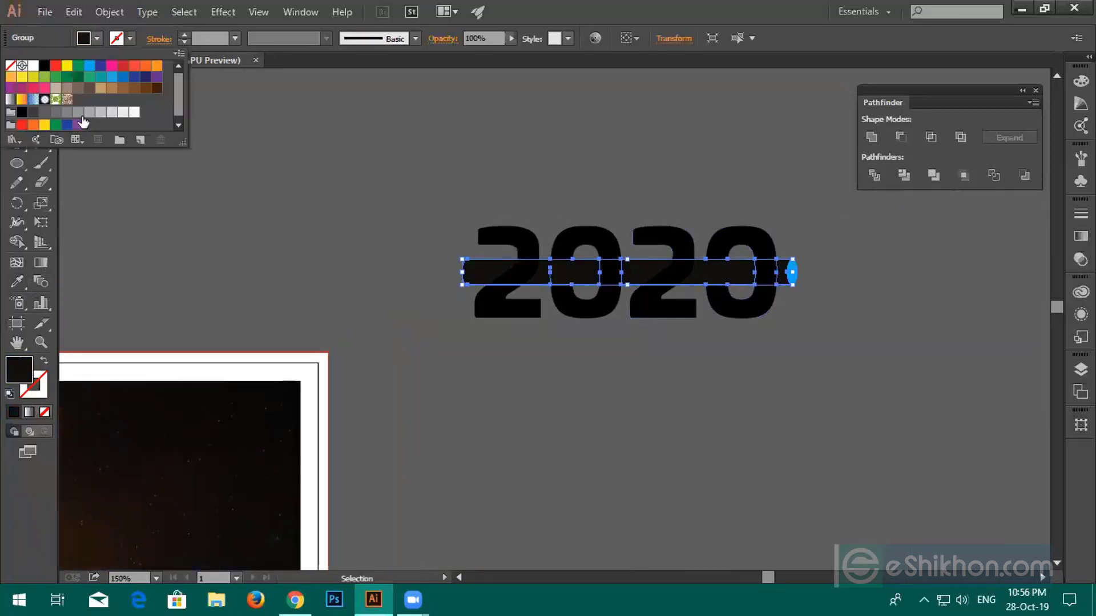
left_click(79, 114)
left_click(157, 188)
left_click(157, 189)
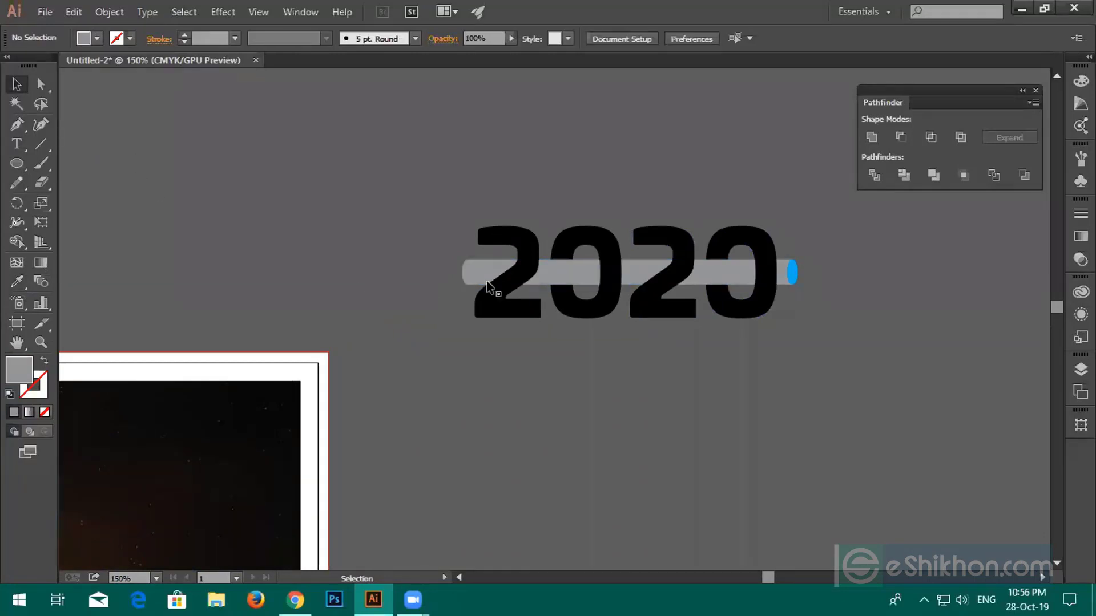
left_click(547, 270)
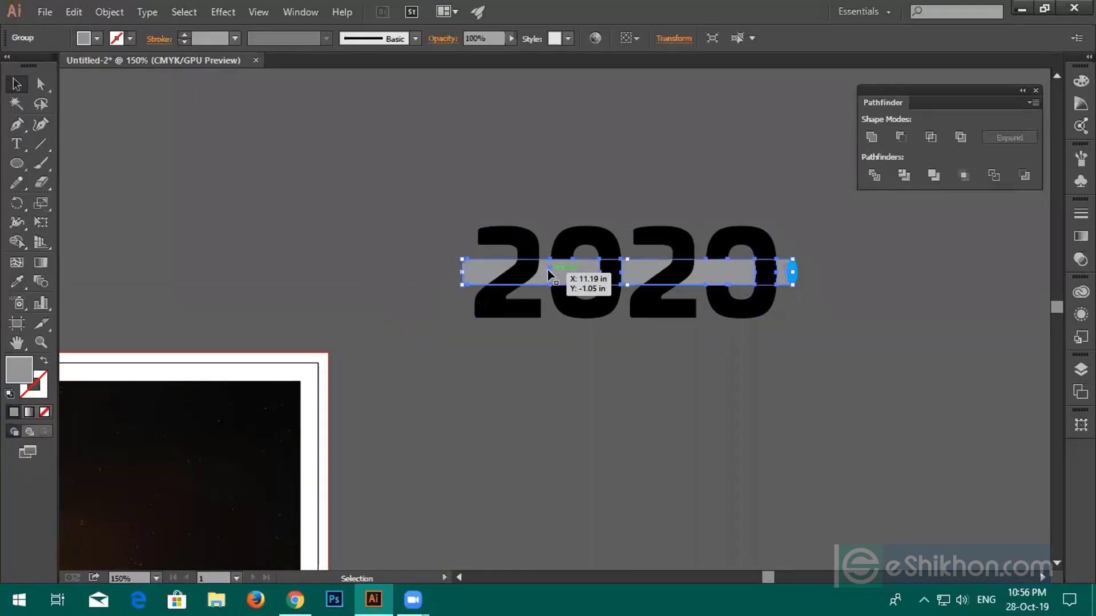
left_click(860, 286)
Fill the blue oval end cap of the bar with a dark grey swatch
left_click(791, 272)
left_click(96, 39)
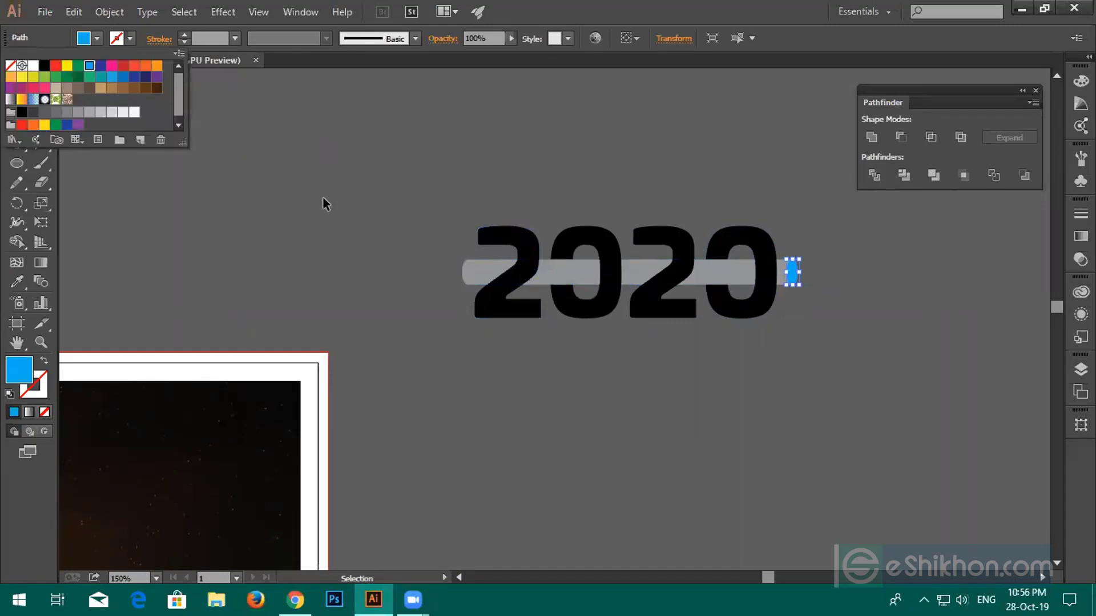
left_click(47, 116)
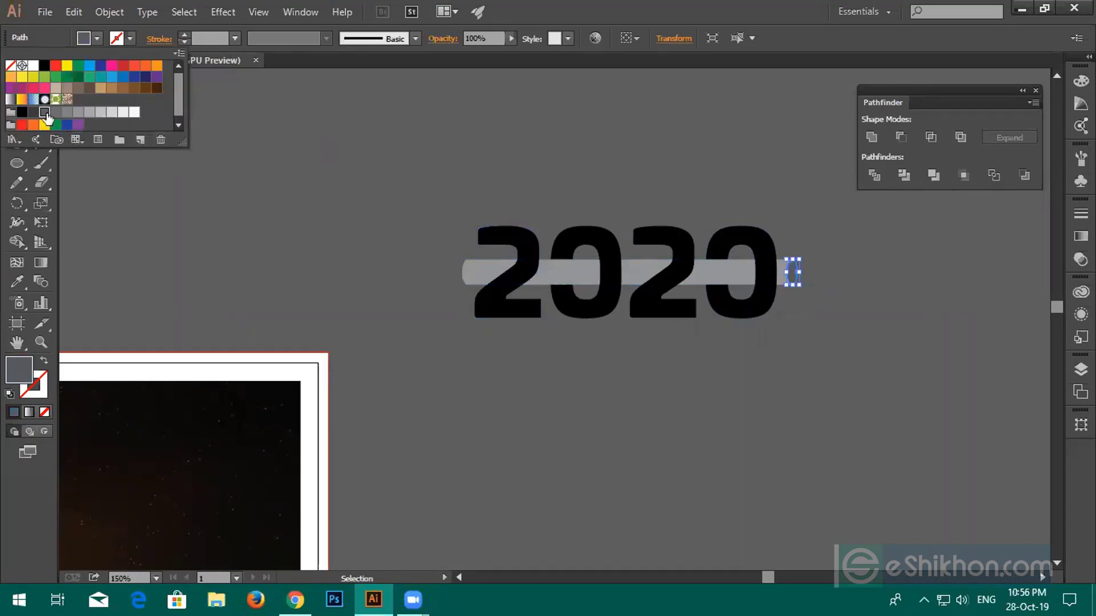
left_click(142, 233)
left_click(304, 259)
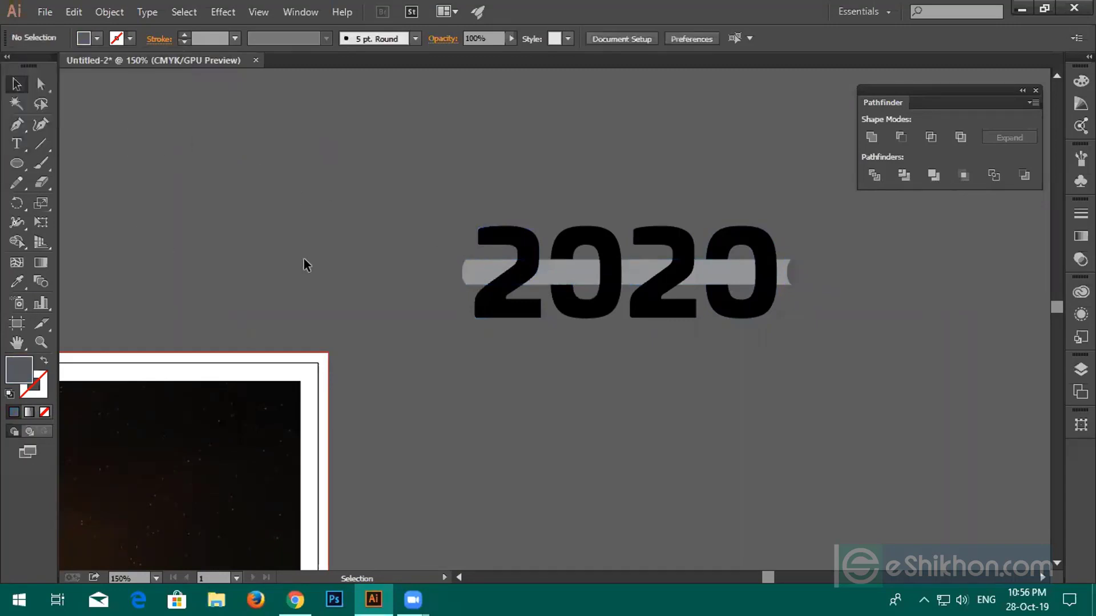
Group the grey bar with its end cap and place a duplicate slightly below the original
left_click(785, 275)
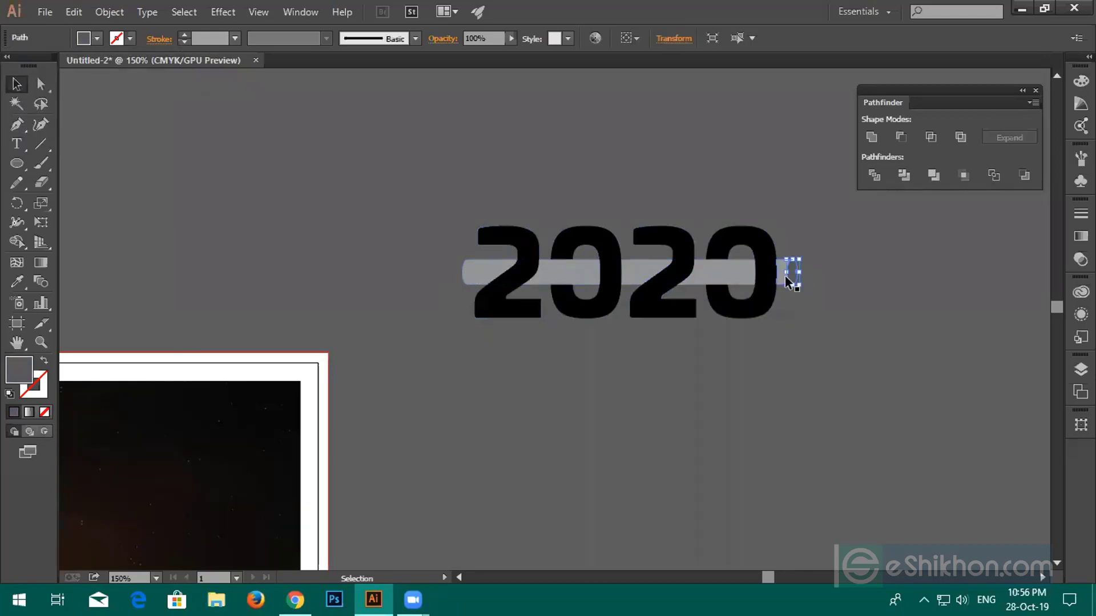
left_click(734, 275, "shift")
key("ctrl+g")
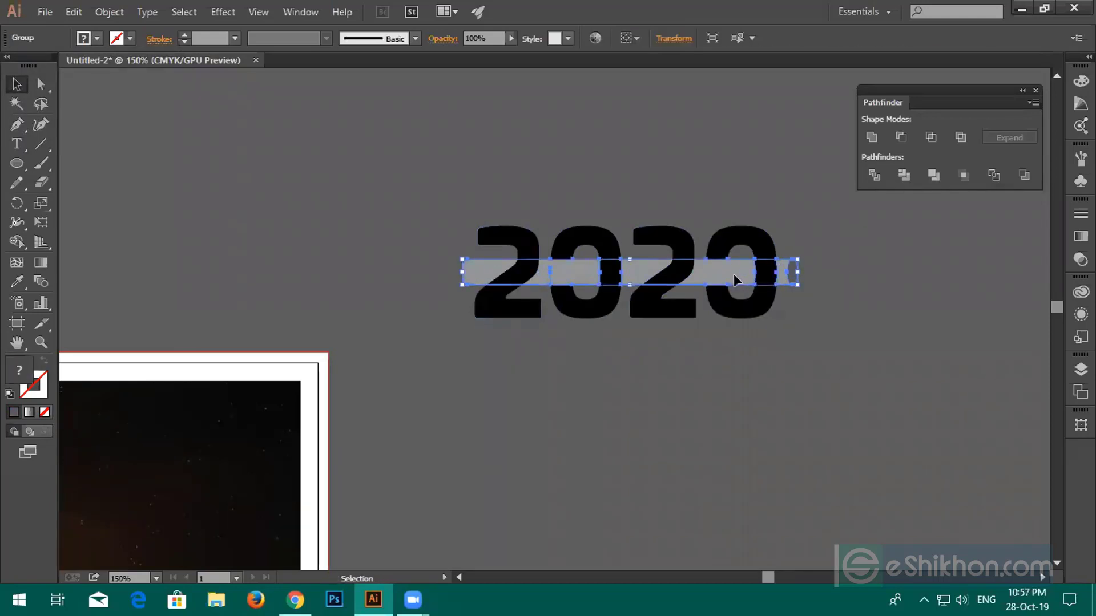
scroll(736, 277, "up", 3)
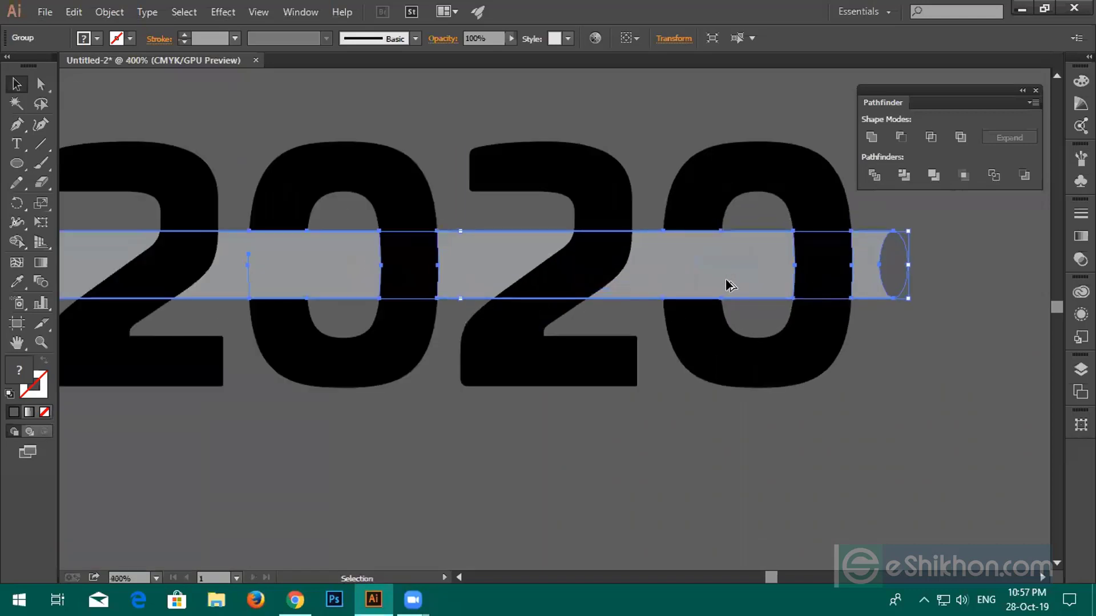
left_click_drag(726, 280, 726, 281)
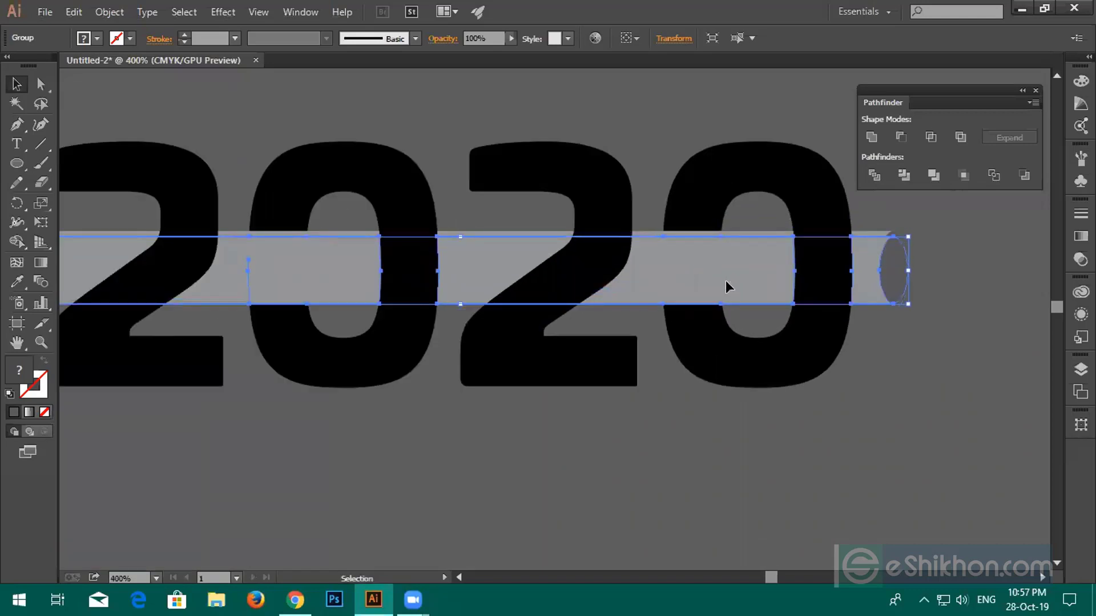
left_click(940, 304)
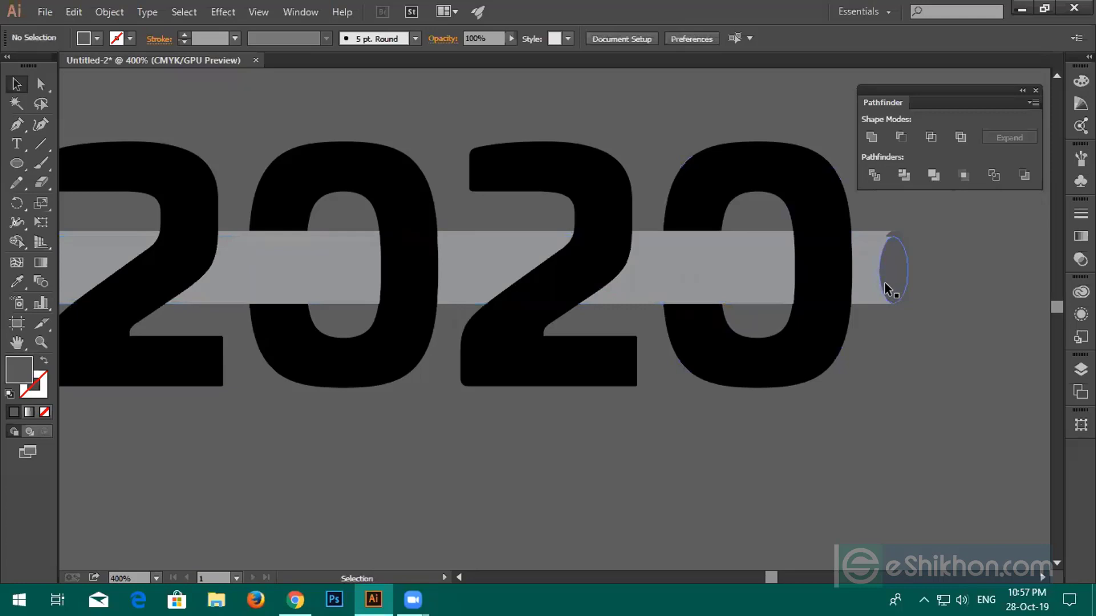
Fill the rear copy of the bar group with a very dark grey swatch
left_click(880, 230)
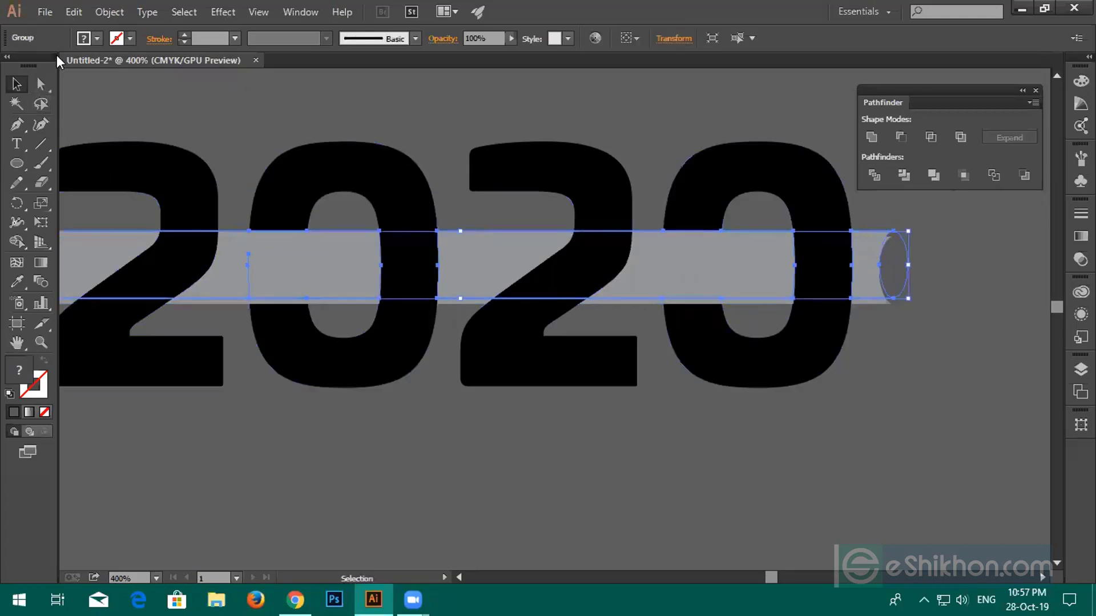
left_click(95, 38)
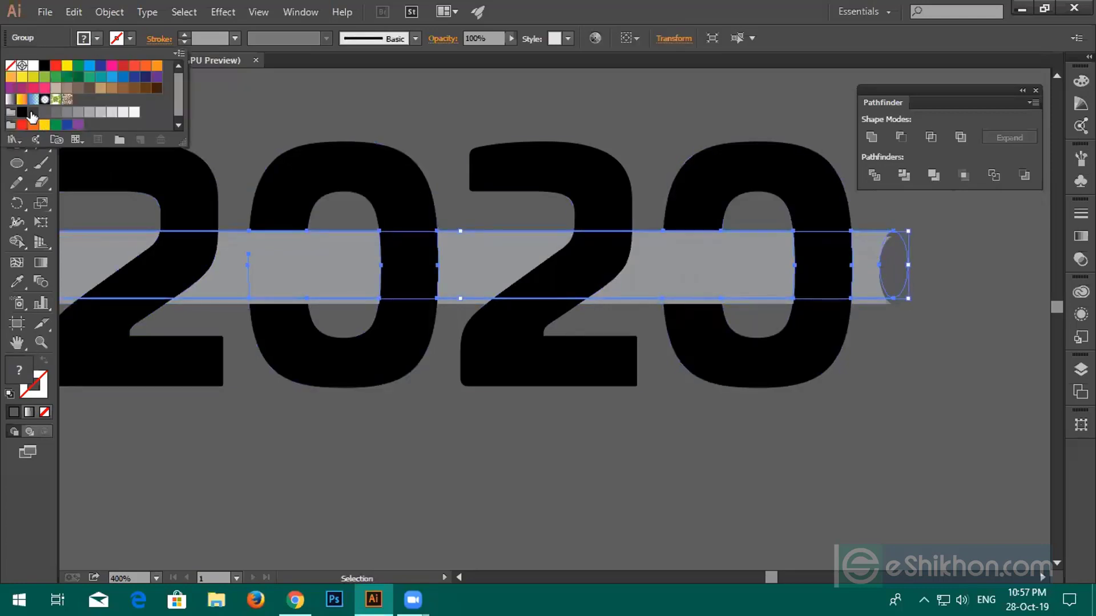
left_click(32, 115)
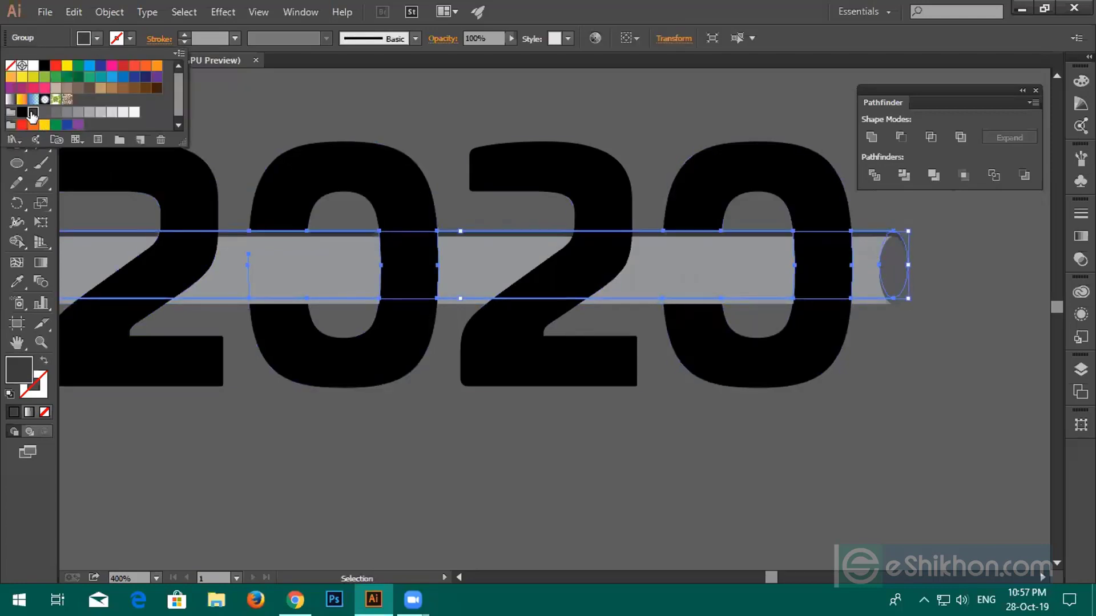
left_click(844, 411)
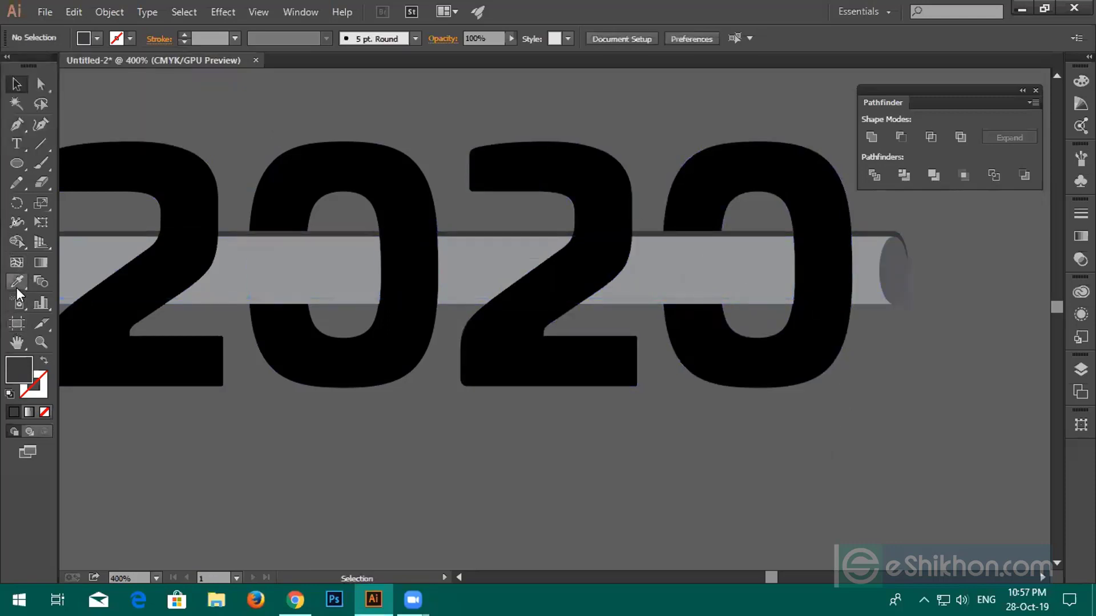
Blend the dark rear bar with the lighter front bar using the Blend tool
left_click(41, 281)
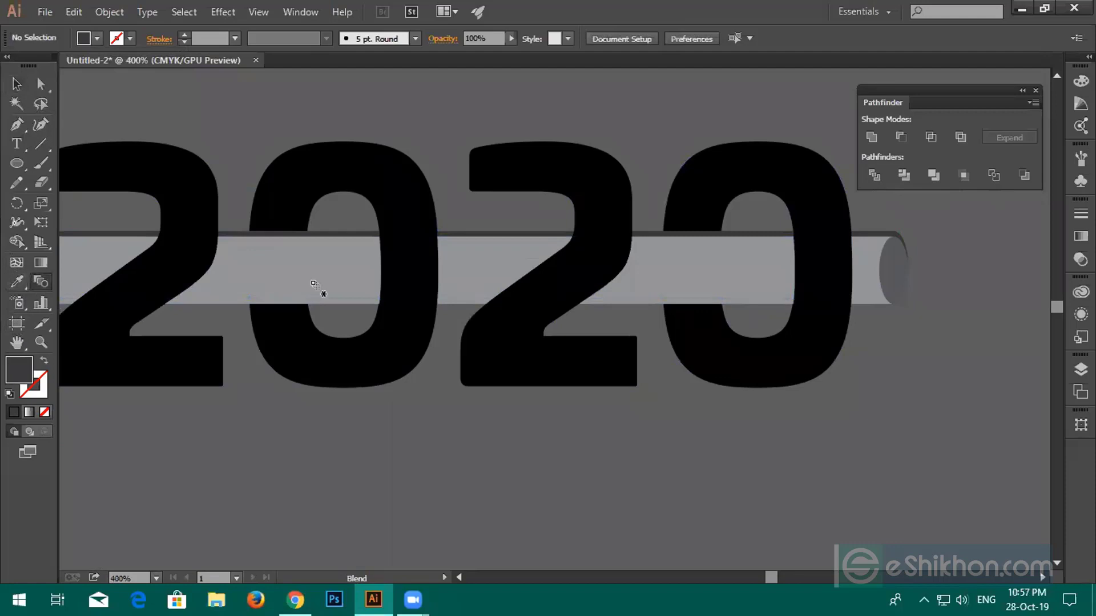
left_click(461, 242)
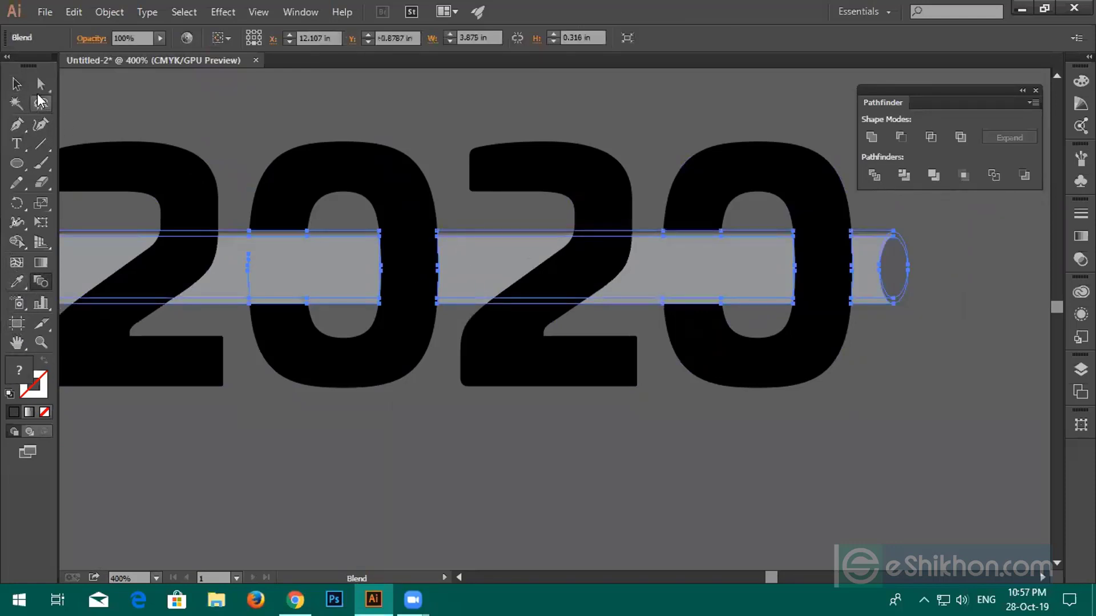
left_click(17, 84)
left_click(228, 183)
scroll(501, 420, "down", 1)
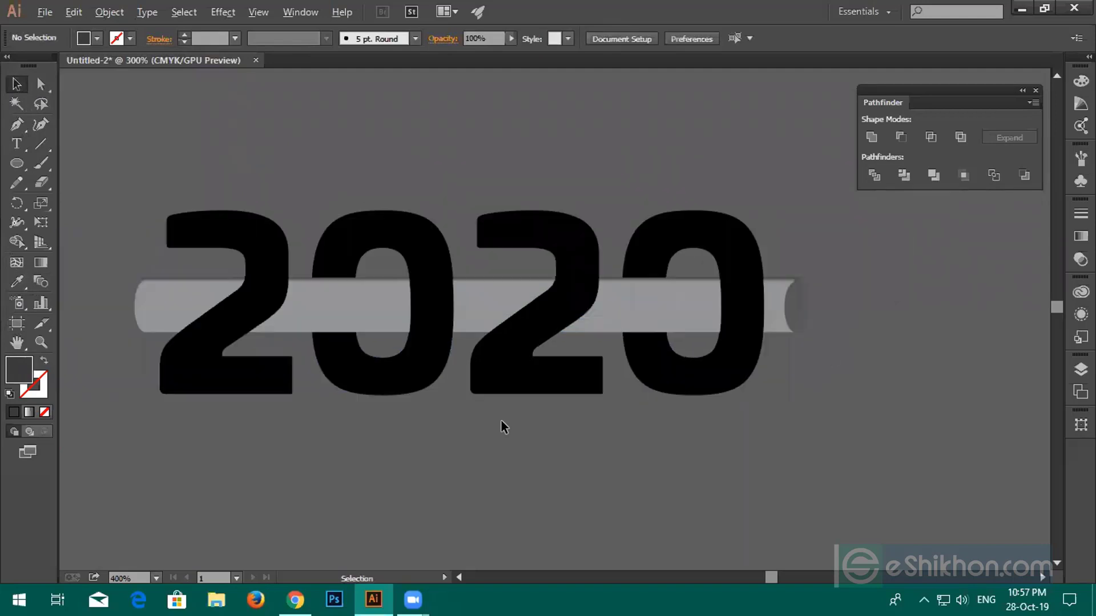
scroll(762, 402, "down", 1)
scroll(762, 403, "up", 2)
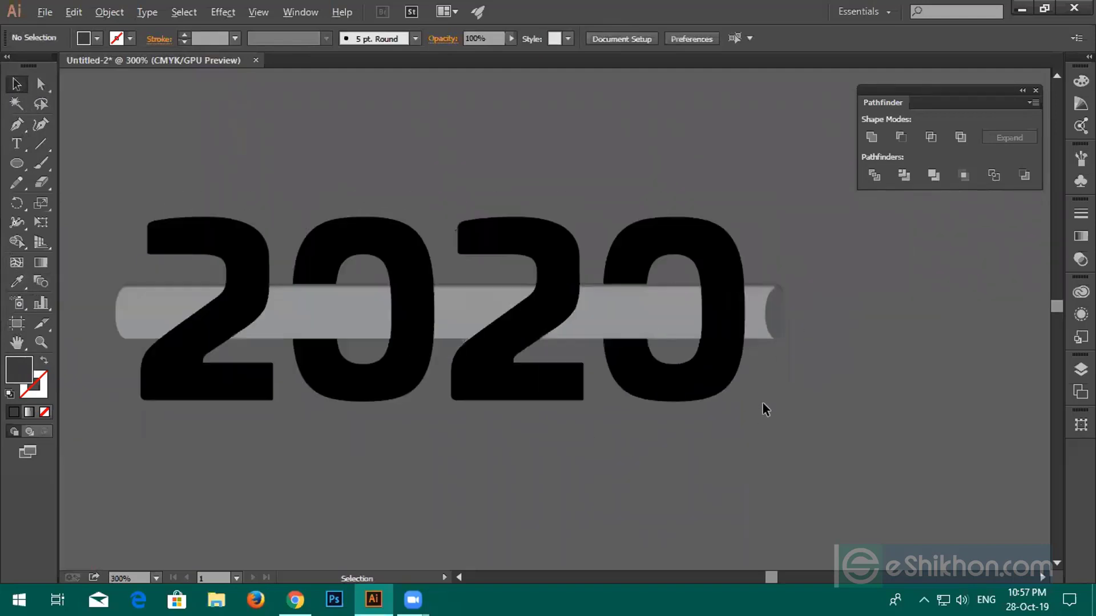
Try moving the 2020 lettering and its bar onto the dark label box at the header's lower-right corner
left_click(772, 283)
scroll(771, 283, "down", 4)
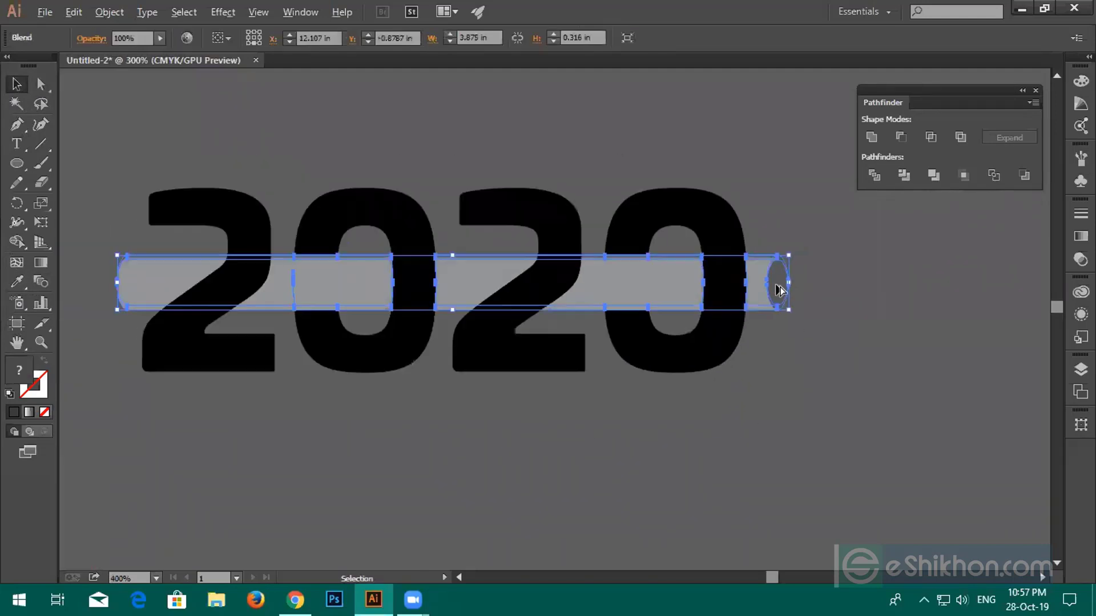
left_click_drag(505, 219, 864, 381)
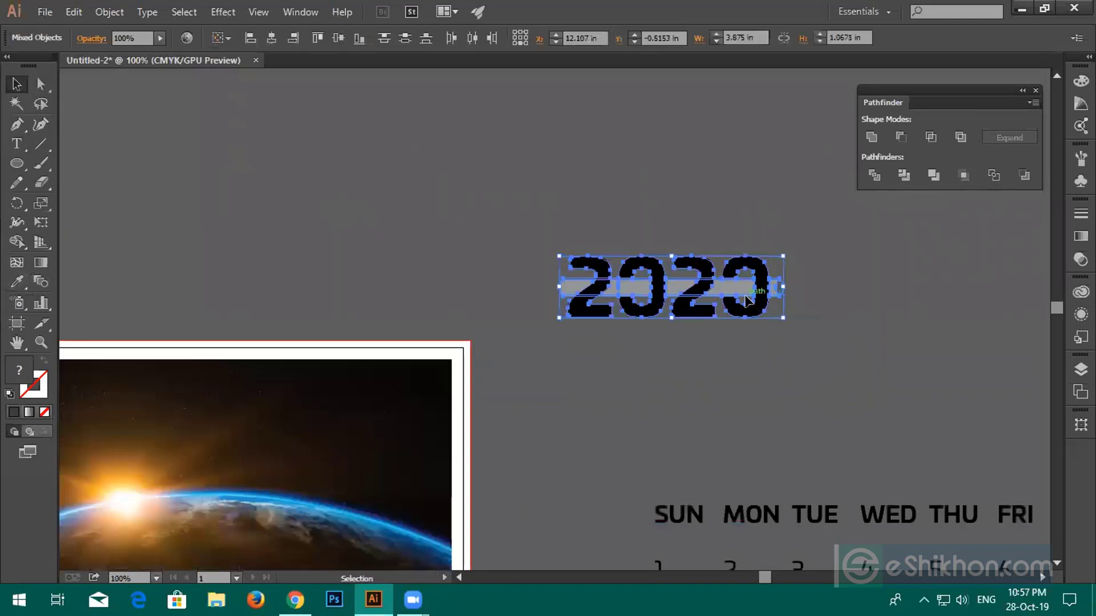
left_click_drag(745, 300, 372, 491)
scroll(372, 490, "down", 5)
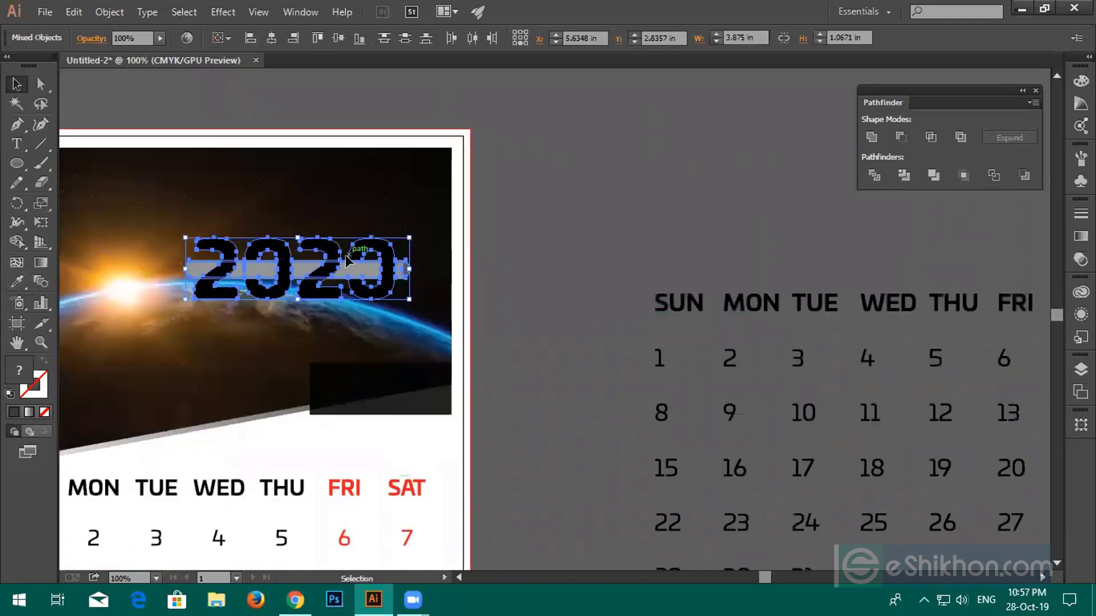
left_click_drag(346, 258, 384, 409)
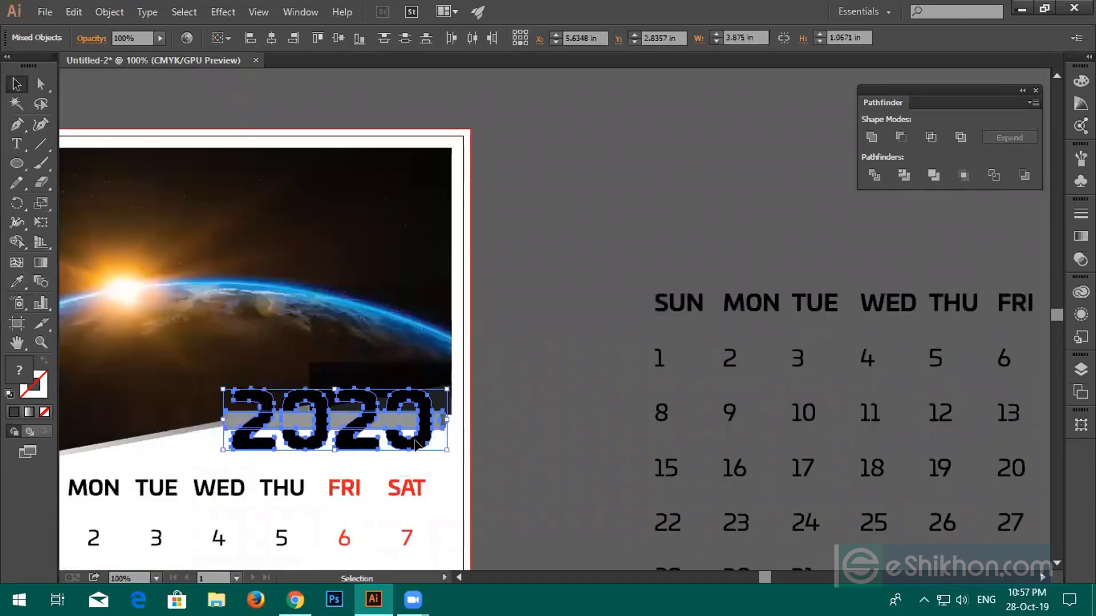
Try deleting the dark label box behind the lettering, and undo the deletion and the lettering's move
left_click(409, 378)
key("Delete")
left_click(376, 437)
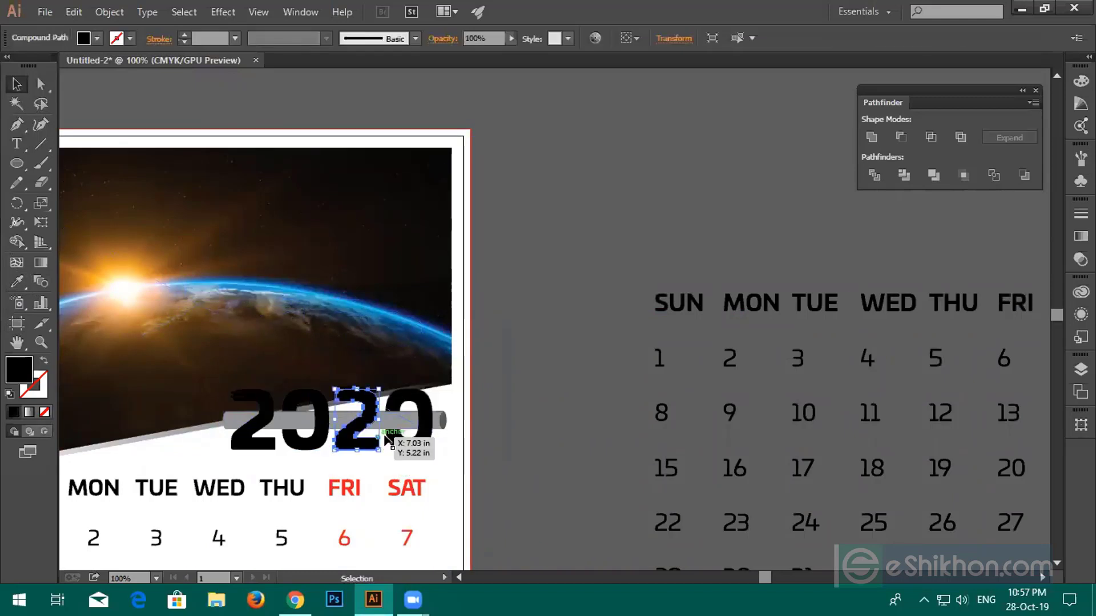
key("ctrl+z")
key("ctrl+z")
key("ctrl+z")
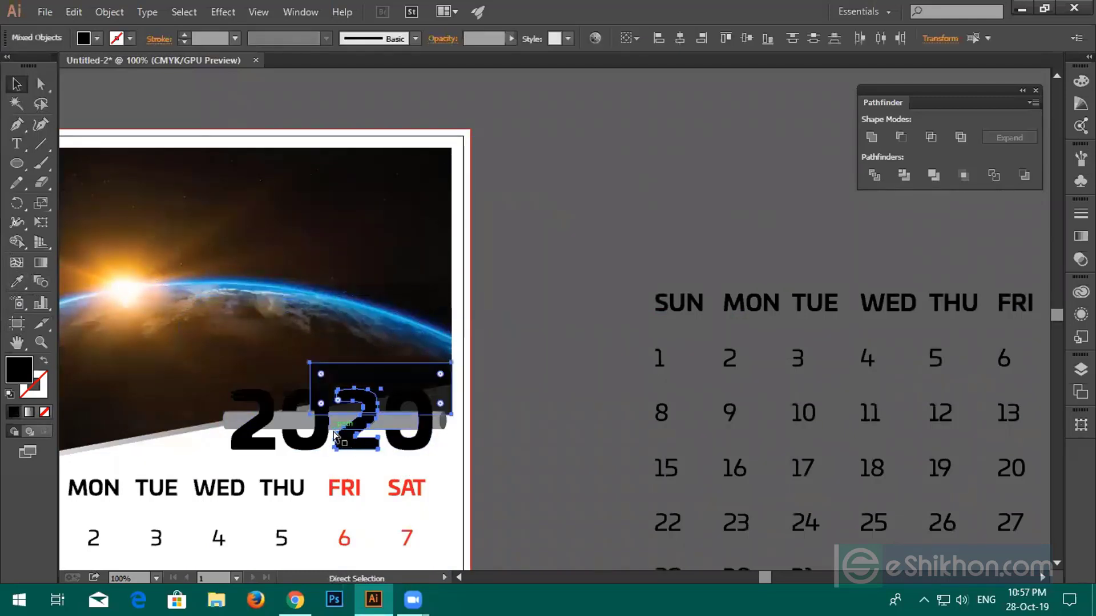
scroll(526, 393, "up", 2)
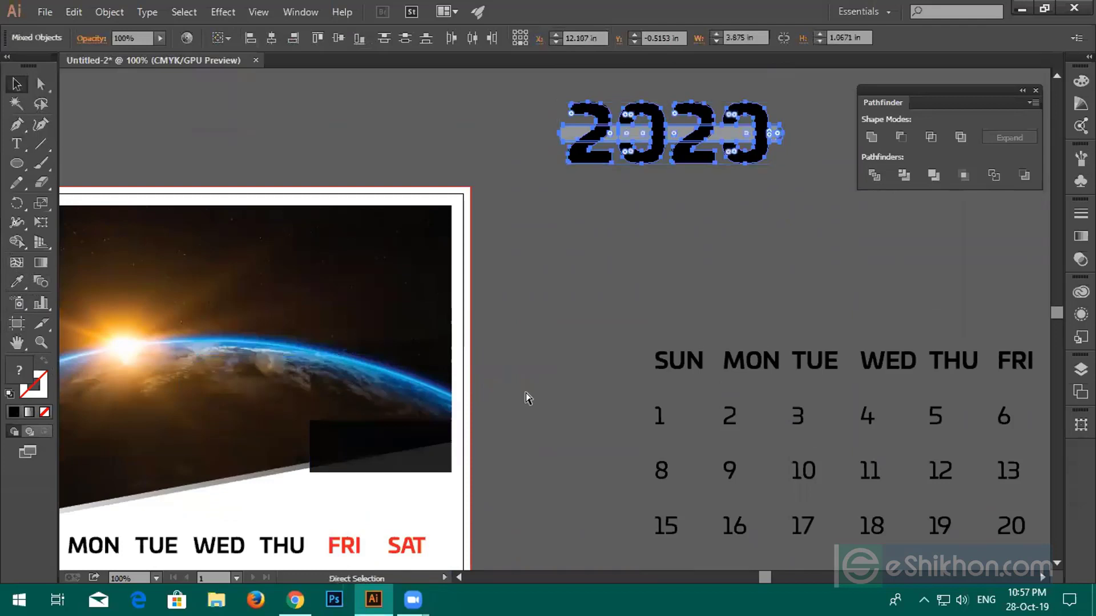
Group the 2020 lettering with its bar and delete the dark label box from the header
key("ctrl+g")
left_click(417, 456)
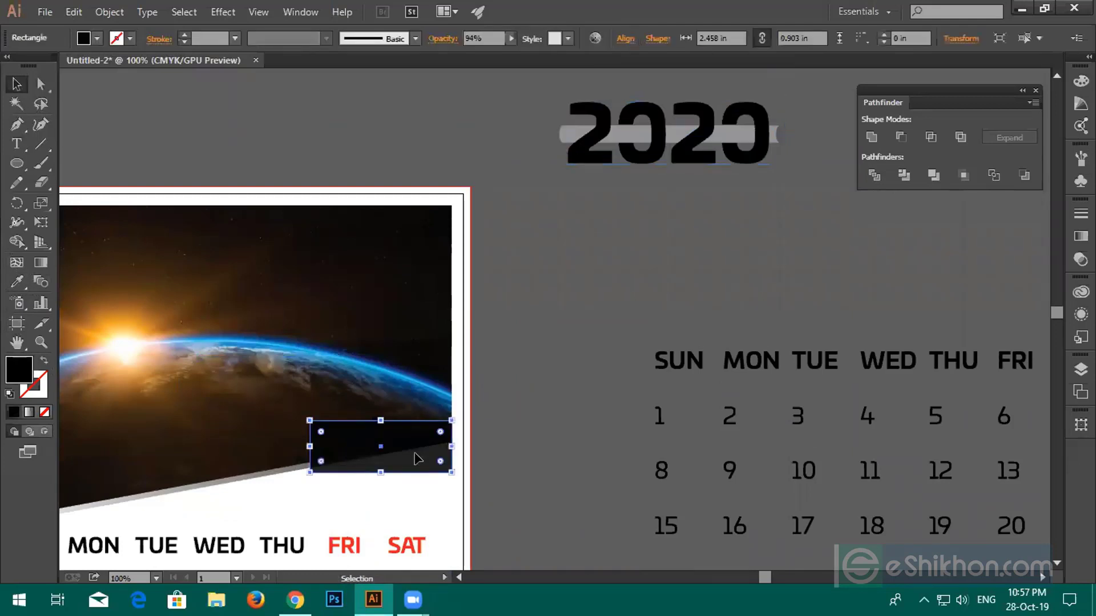
key("Delete")
Place the 2020 group over the header's lower-right corner, with the bar's end aligned to the photo's right edge
left_click_drag(650, 145, 338, 484)
scroll(338, 484, "up", 4)
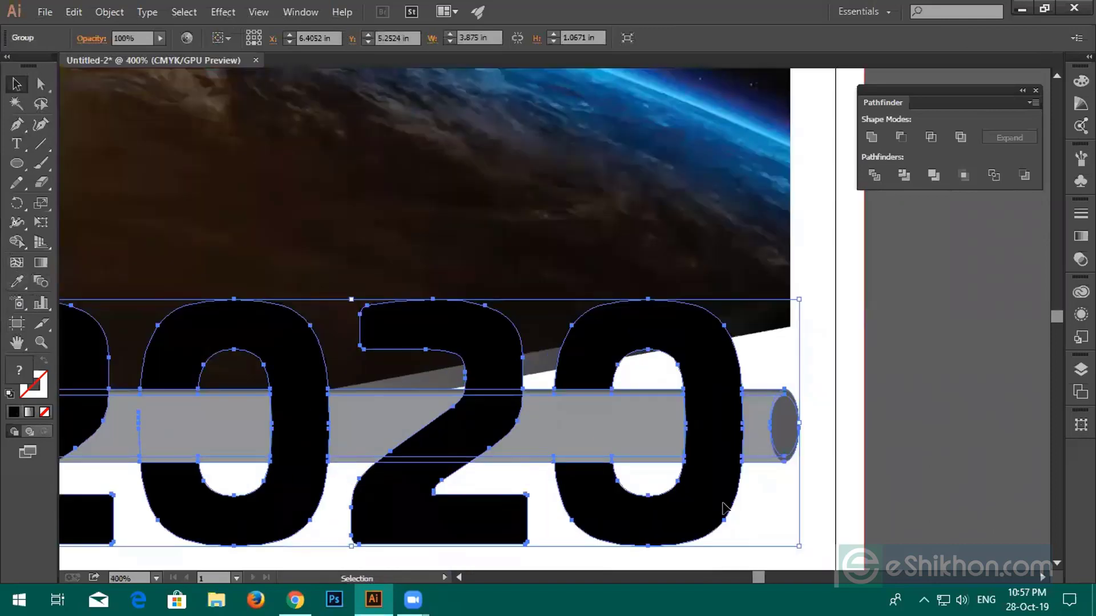
scroll(723, 508, "down", 1)
left_click_drag(756, 400, 744, 403)
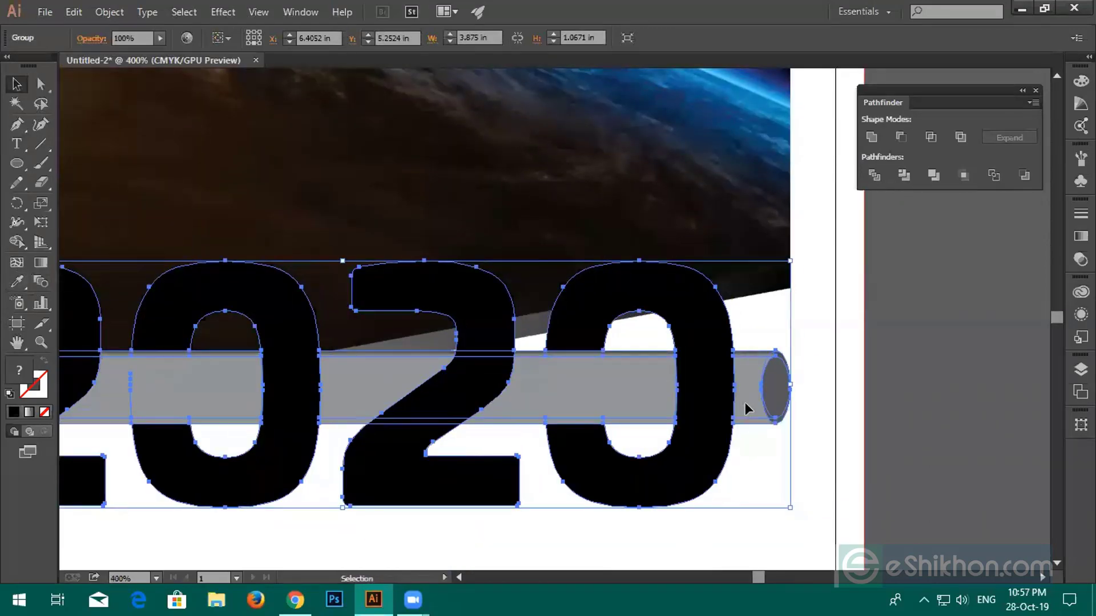
scroll(755, 384, "down", 1)
scroll(755, 391, "down", 3)
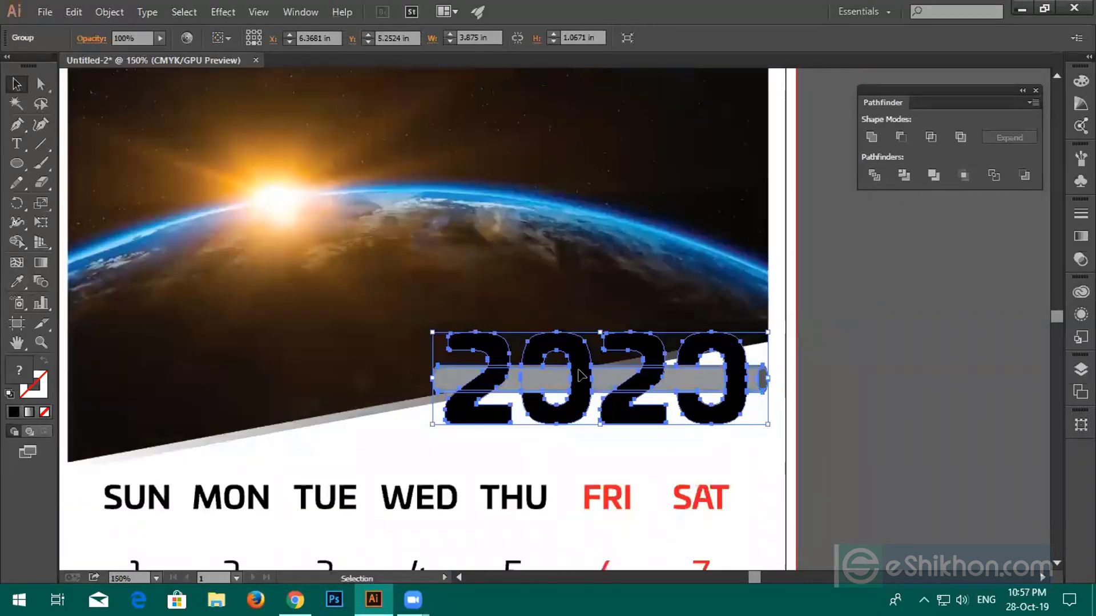
Scale the 2020 group down proportionally from its upper-left corner so it fits beneath the slanted edge of the photo
left_click_drag(433, 333, 482, 378)
key("ctrl+z")
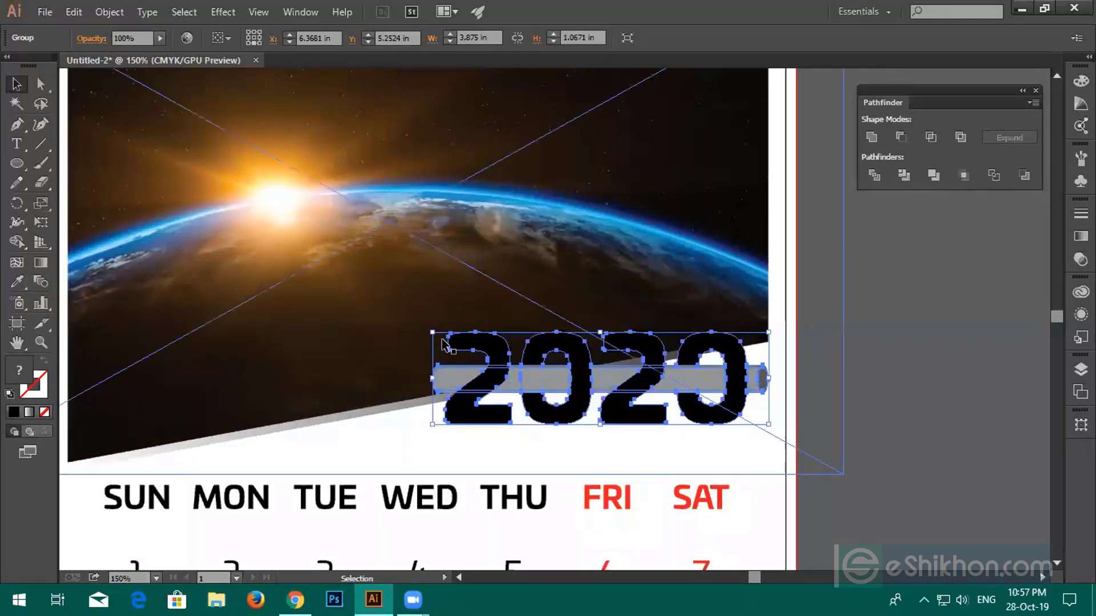
left_click_drag(432, 331, 457, 350)
left_click(941, 388)
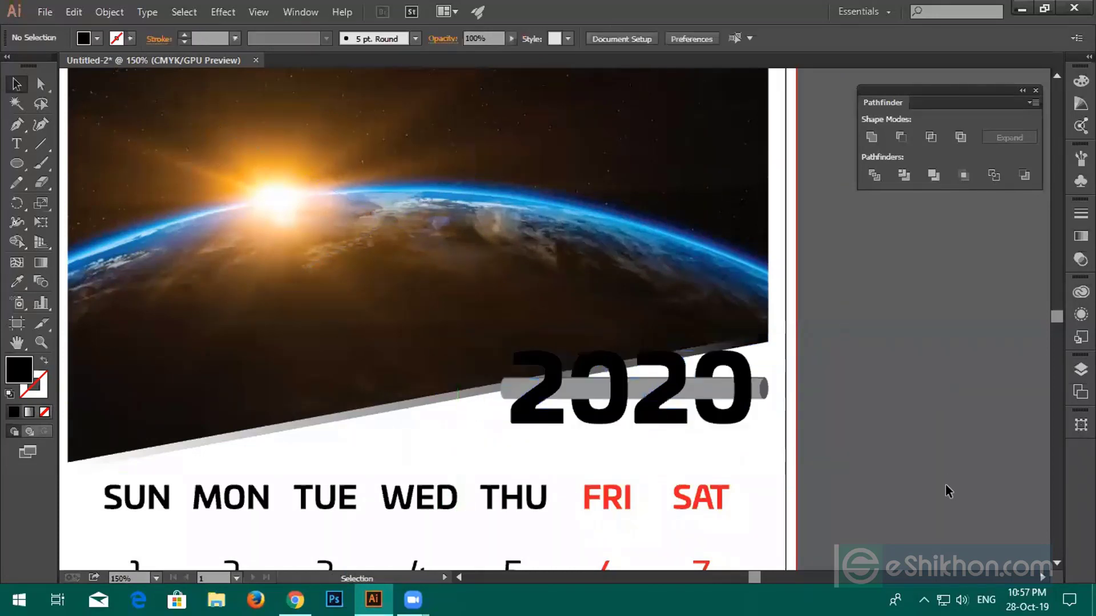
left_click(709, 422)
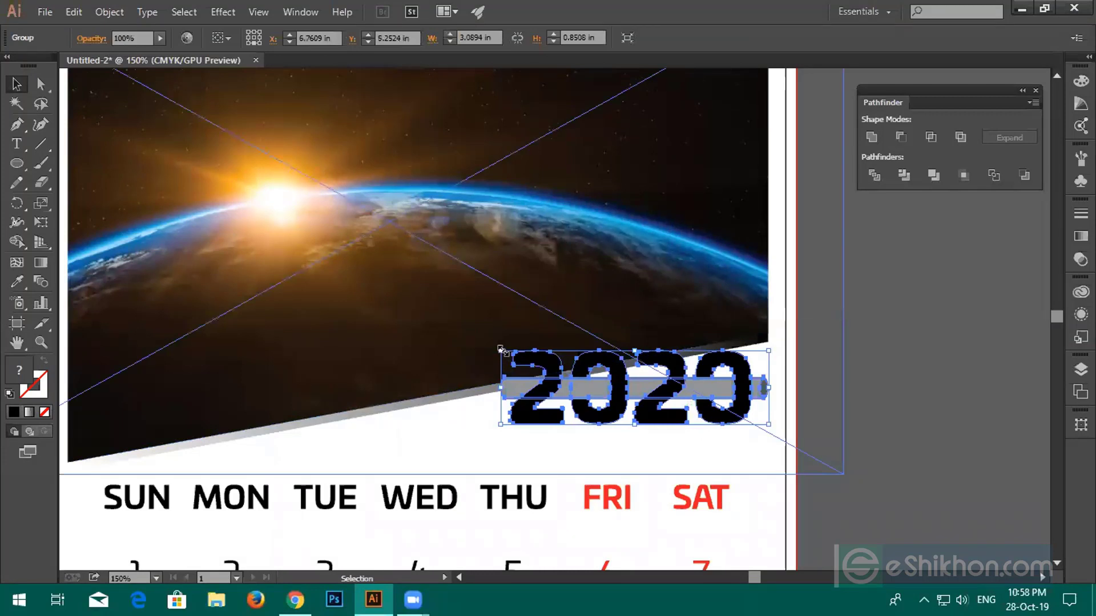
left_click_drag(501, 349, 525, 372)
left_click(914, 406)
Draw a thin rectangle across the full width of the calendar page along its bottom edge
scroll(924, 507, "down", 3)
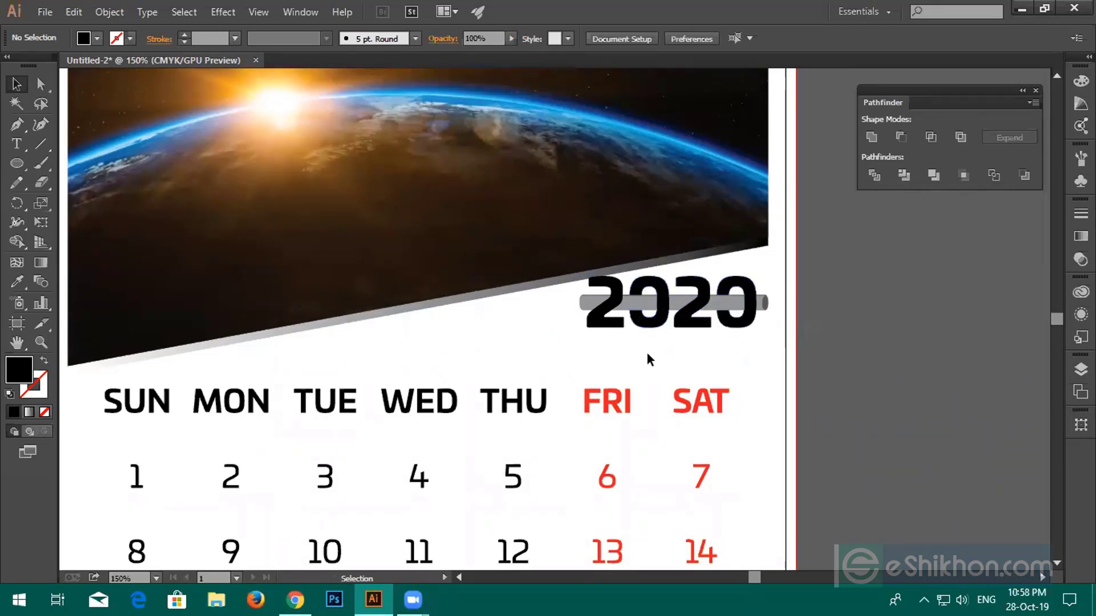
scroll(646, 345, "down", 4)
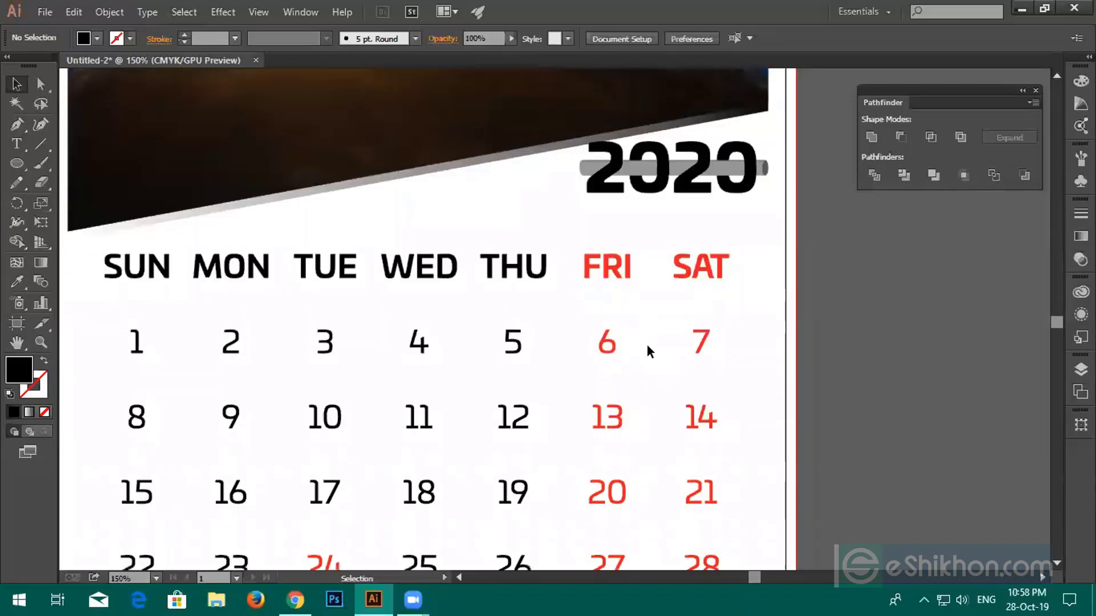
scroll(646, 344, "up", 2)
scroll(646, 344, "up", 1)
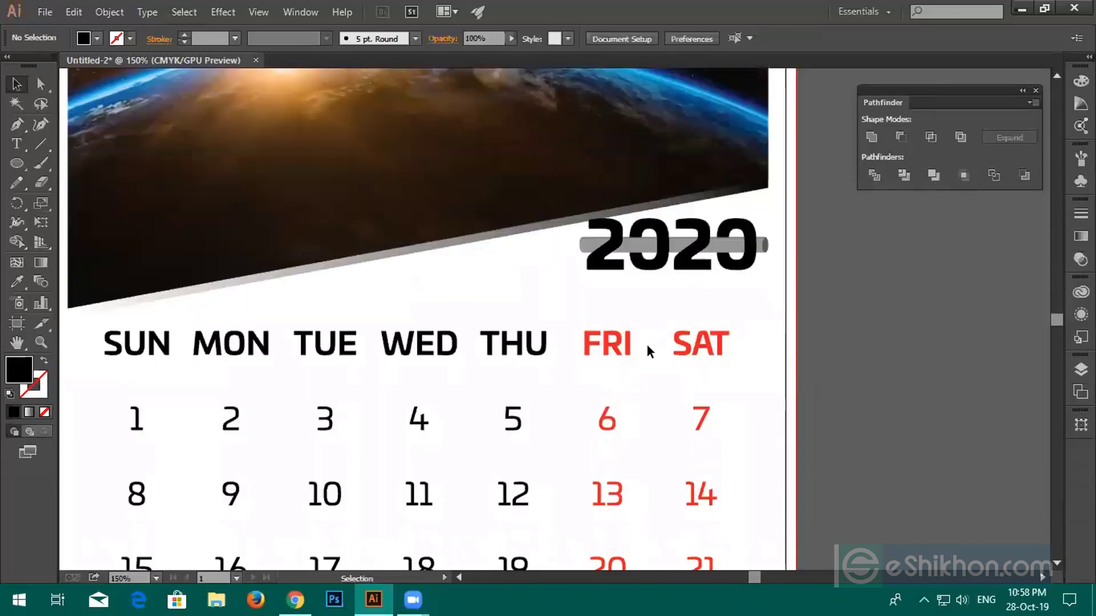
scroll(646, 344, "down", 2)
key("space")
left_click_drag(674, 395, 703, 349)
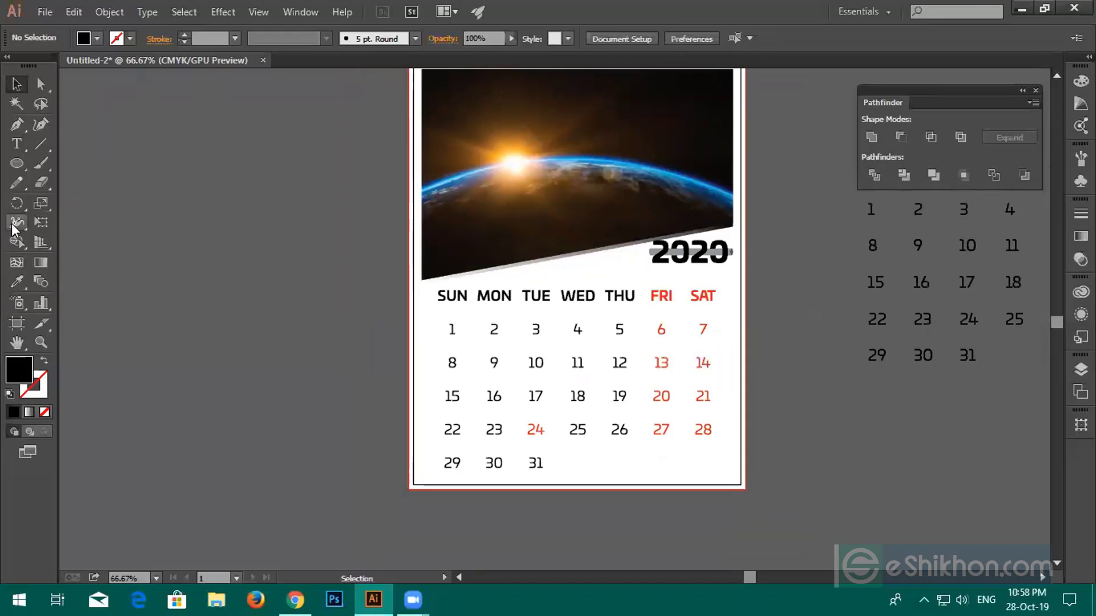
left_click_drag(17, 163, 63, 165)
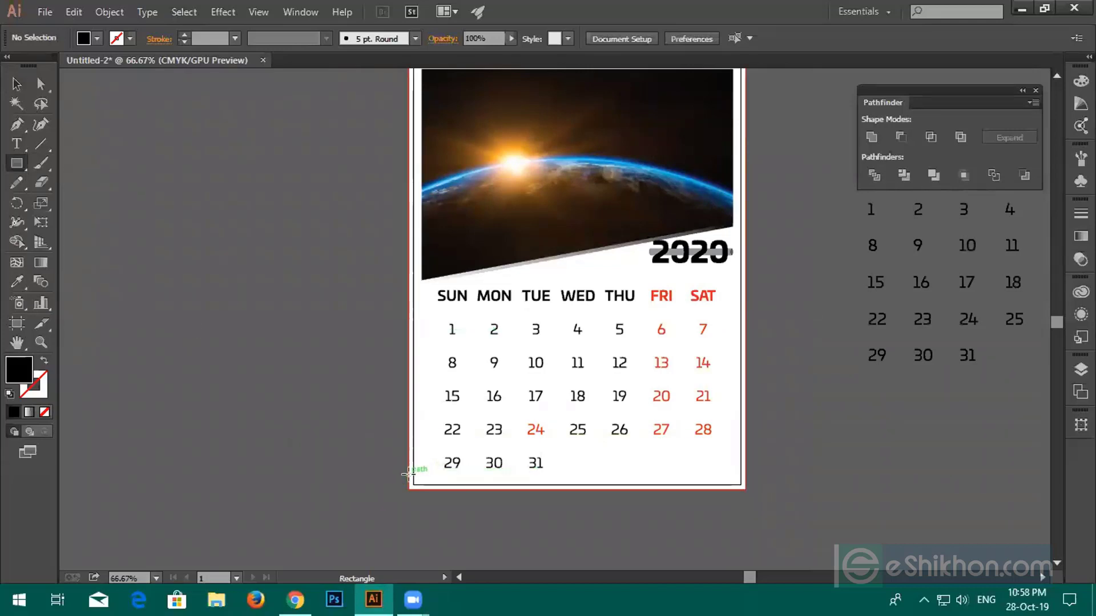
mouse_move(409, 475)
left_mouse_down()
mouse_move(541, 503)
mouse_move(747, 490)
left_mouse_up()
Fill the bottom strip with a near-black colour sampled from the dark sky in the header photo
left_click(17, 281)
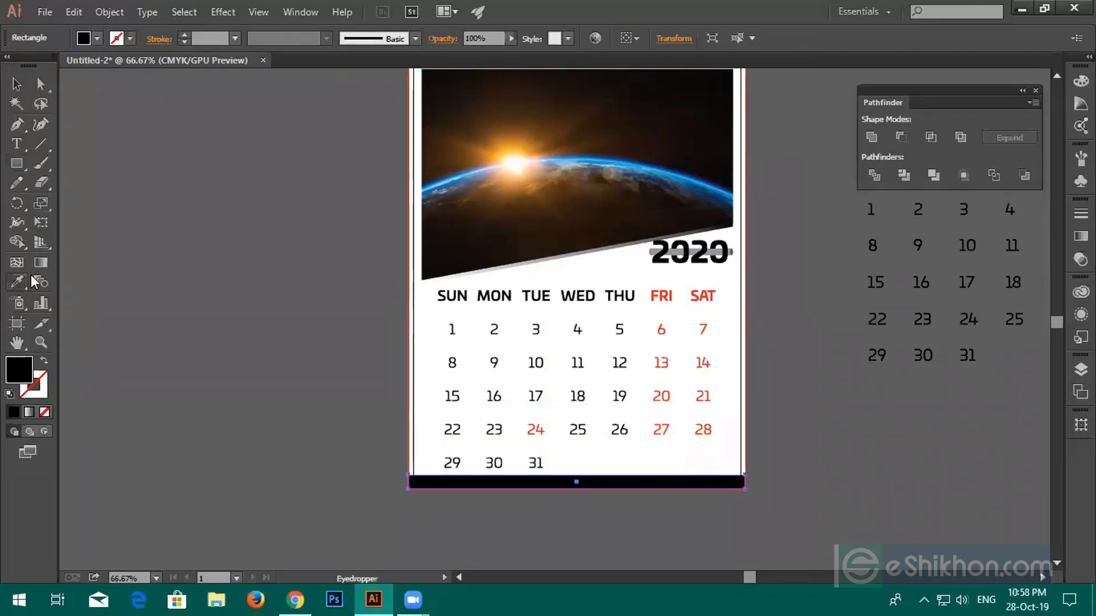
left_click(512, 166)
left_click(559, 87)
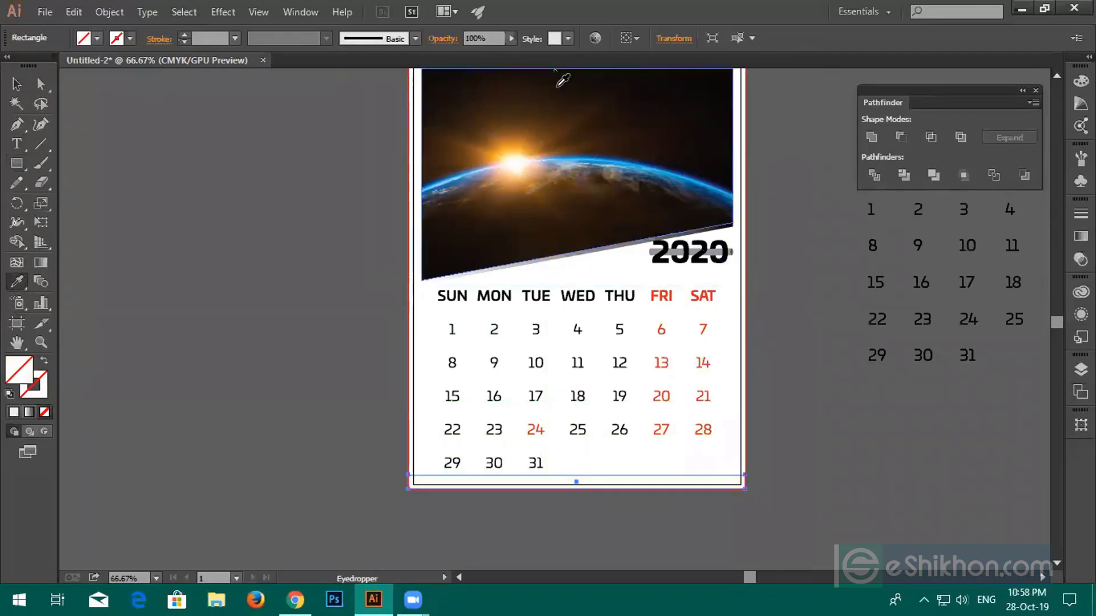
left_click(17, 84)
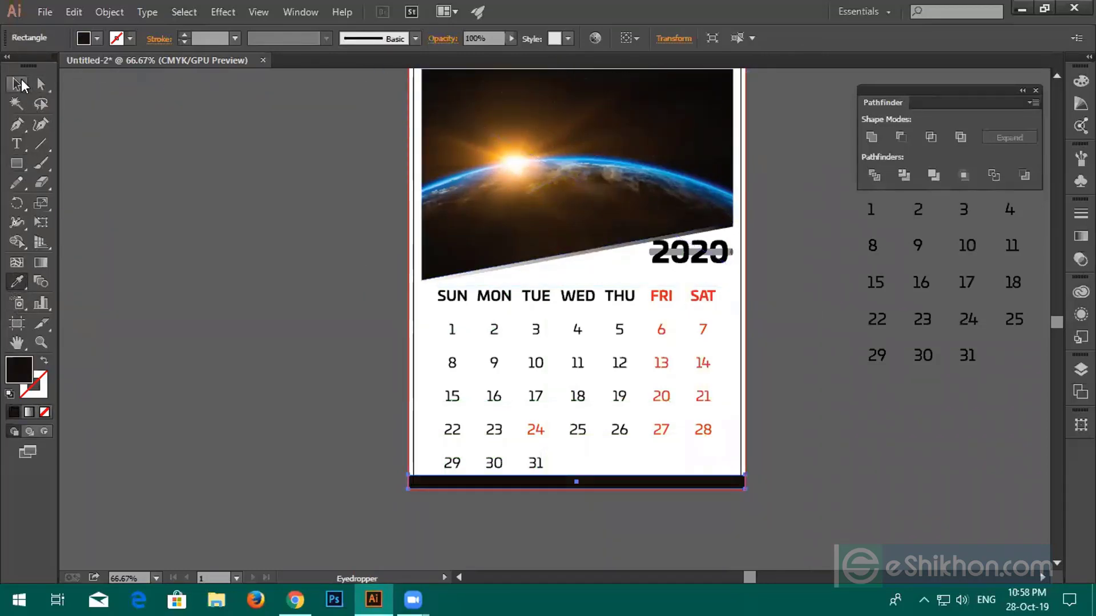
left_click(271, 350)
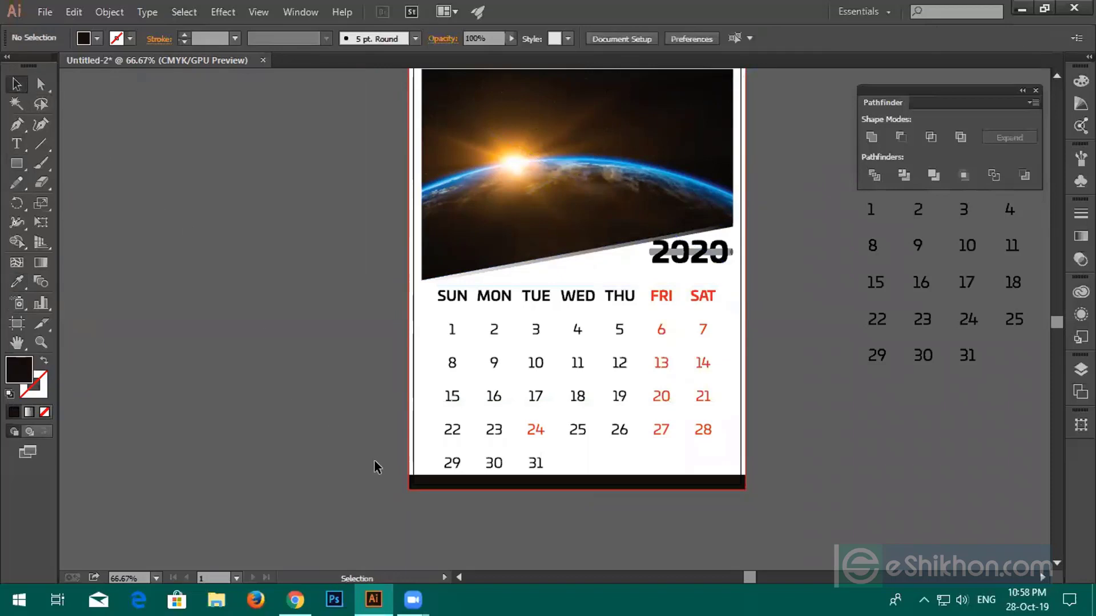
Try scaling the whole weekday and date grid down slightly and shifting it lower under the 2020 lettering
scroll(375, 460, "up", 2)
left_click(481, 348)
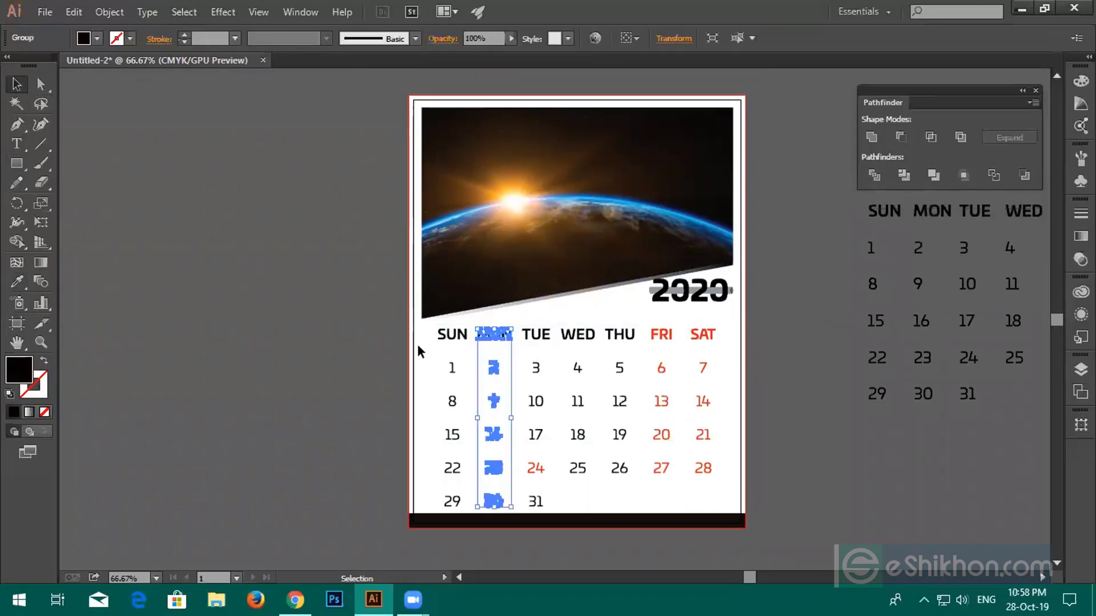
left_click_drag(392, 348, 730, 477)
left_click_drag(721, 330, 708, 336)
left_click_drag(694, 394, 688, 415)
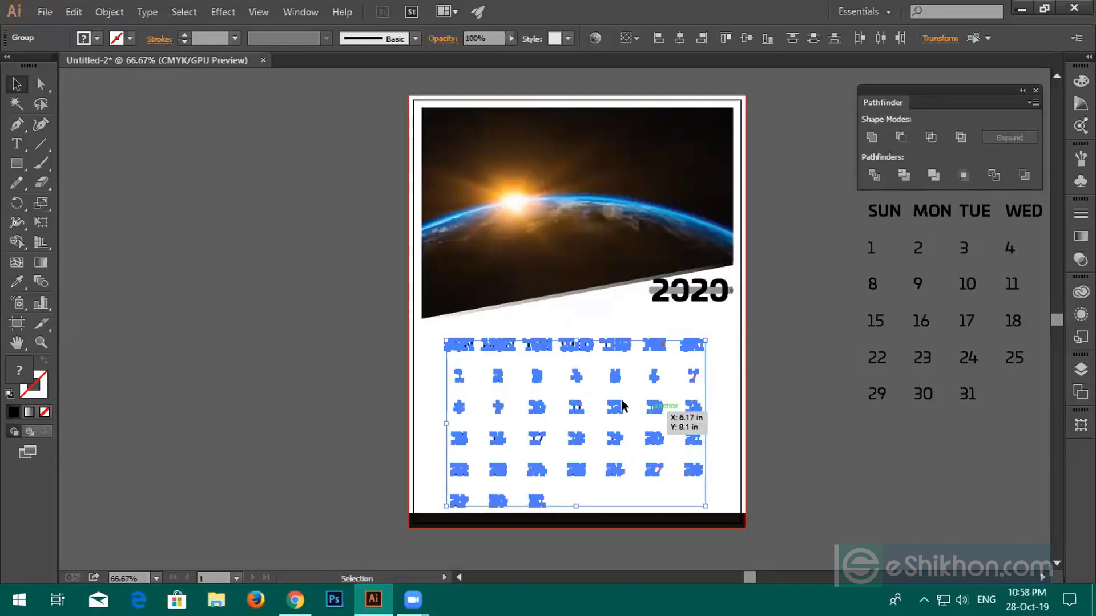
left_click(731, 355)
scroll(782, 440, "up", 3)
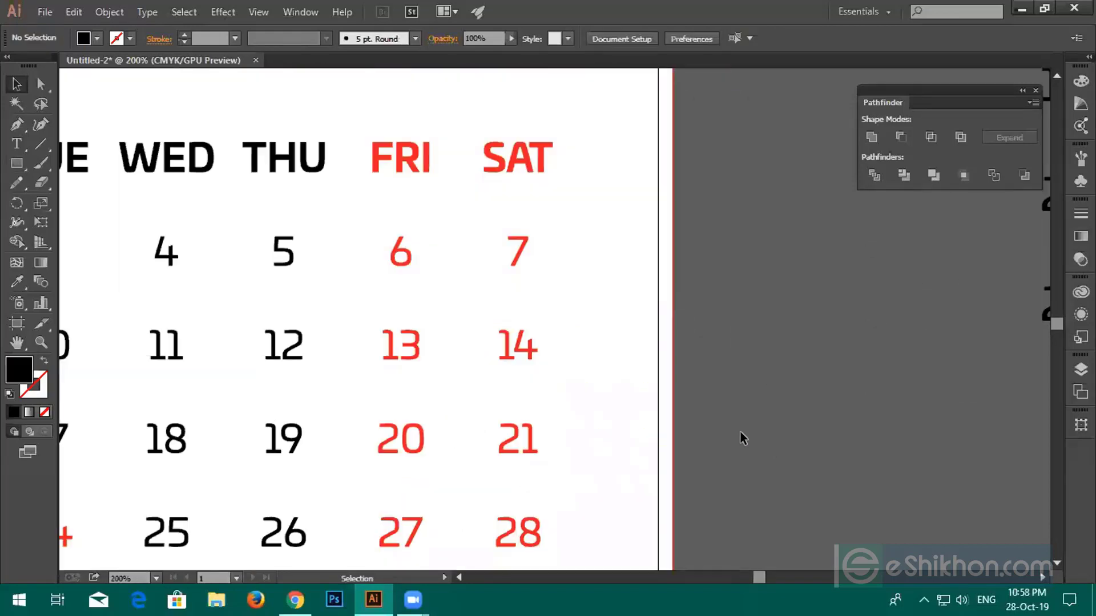
scroll(706, 432, "down", 3)
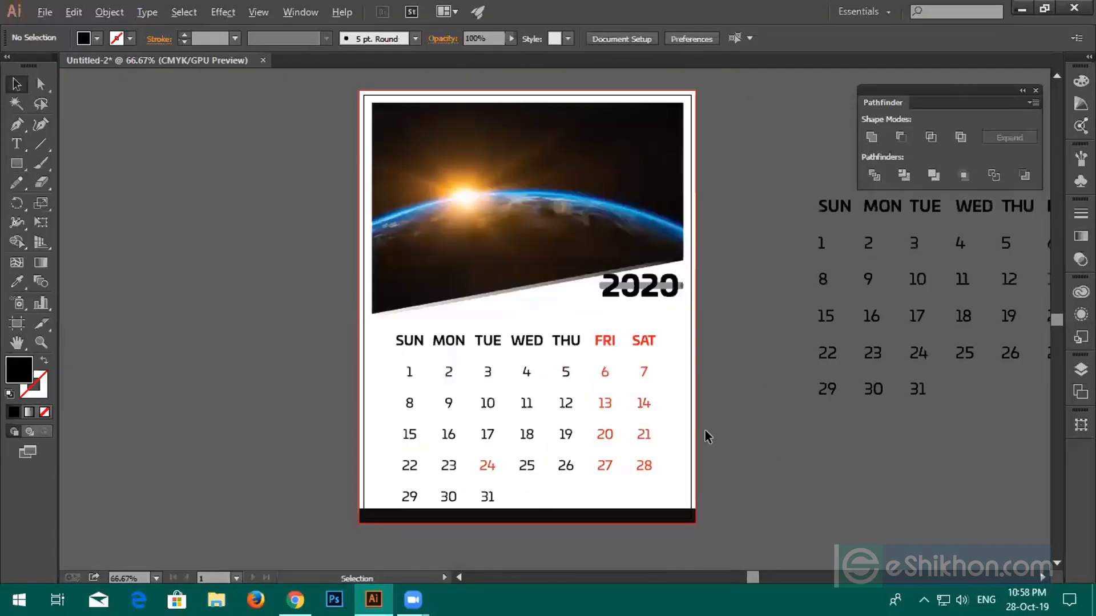
Undo the resizing and shifting of the weekday and date grid
left_click(608, 406)
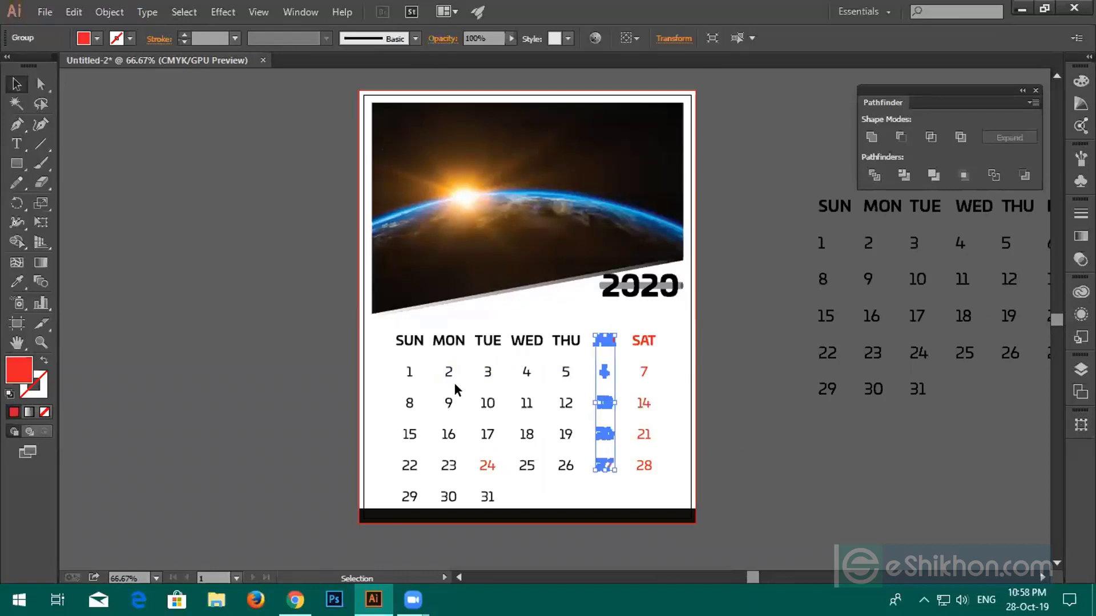
key("ctrl+z")
key("ctrl+z")
left_click(782, 411)
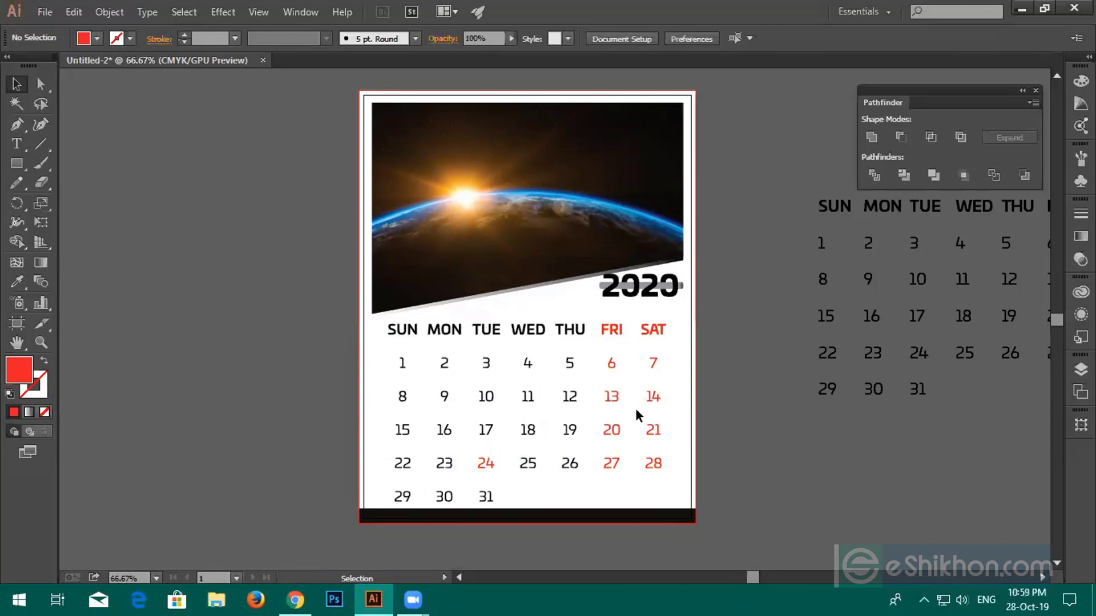
Add the text JUNE in Univia Pro Black and place it below the 2020 lettering
scroll(632, 401, "up", 1)
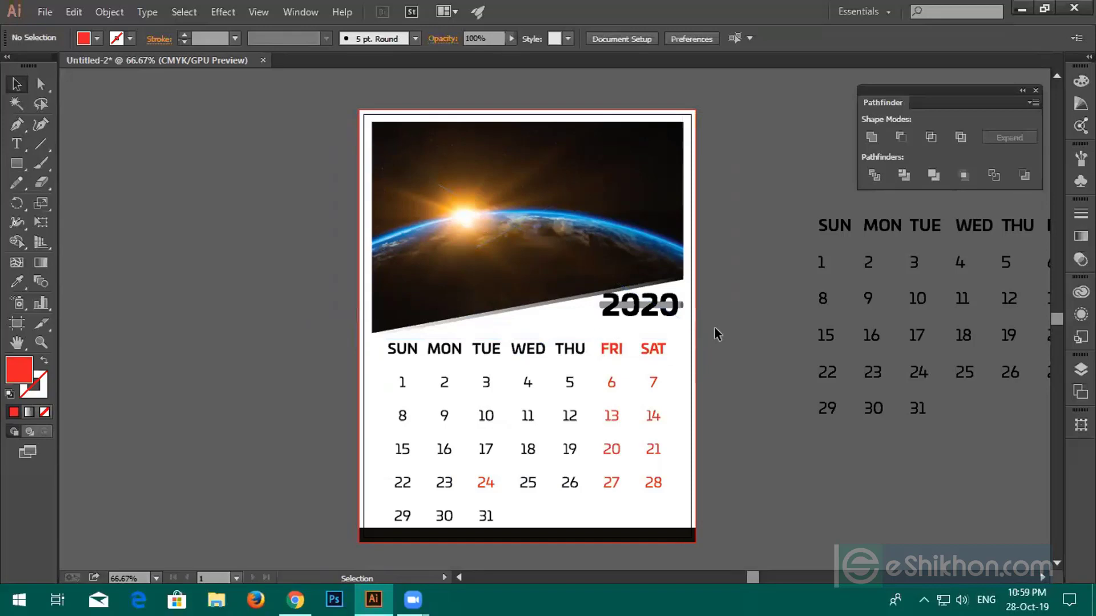
left_click(16, 144)
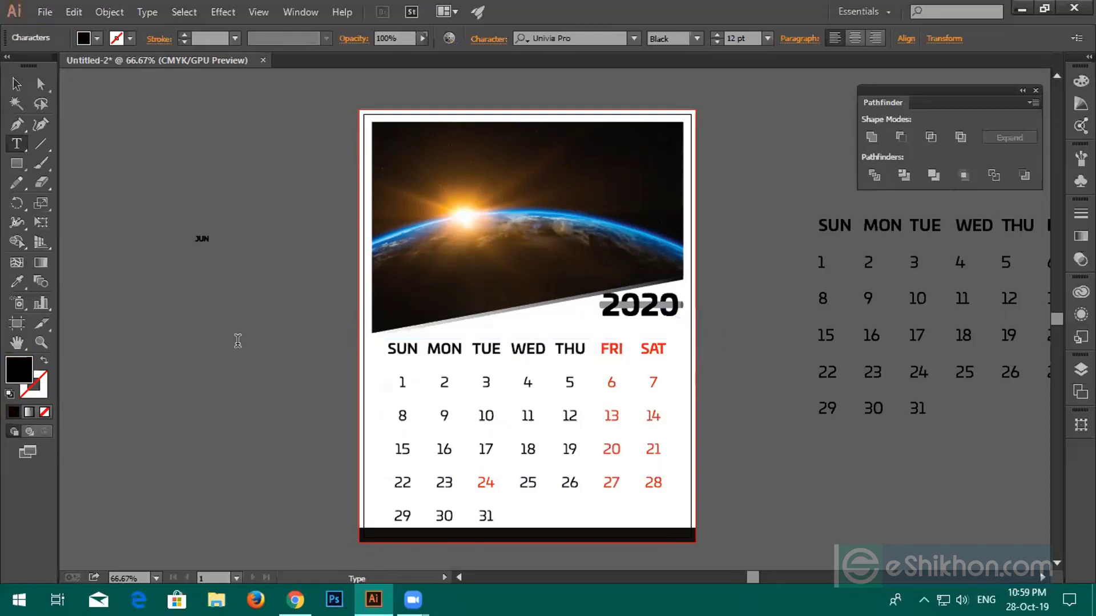
left_click(17, 84)
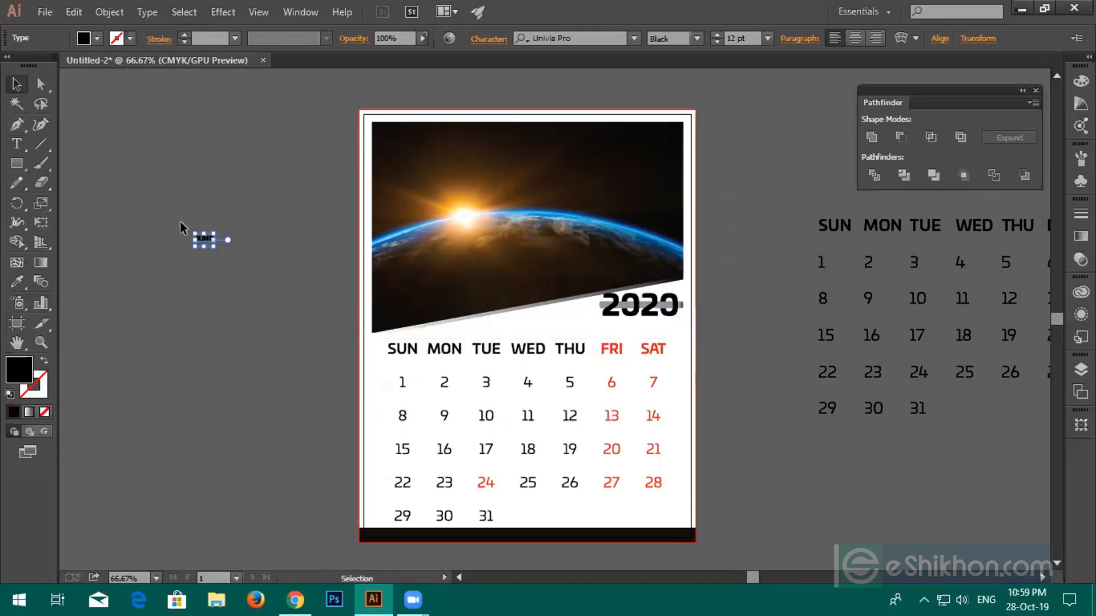
left_click_drag(203, 239, 659, 332)
Set the JUNE text size to 33 pt and centre it beneath the 2020 lettering
scroll(664, 364, "up", 2)
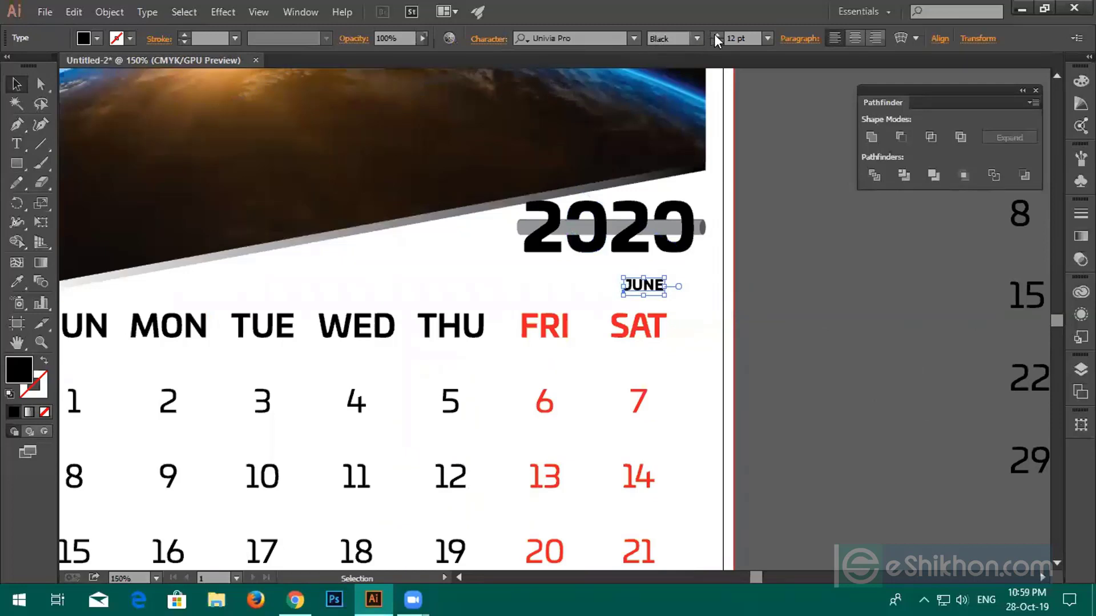
left_click_drag(715, 34, 715, 39)
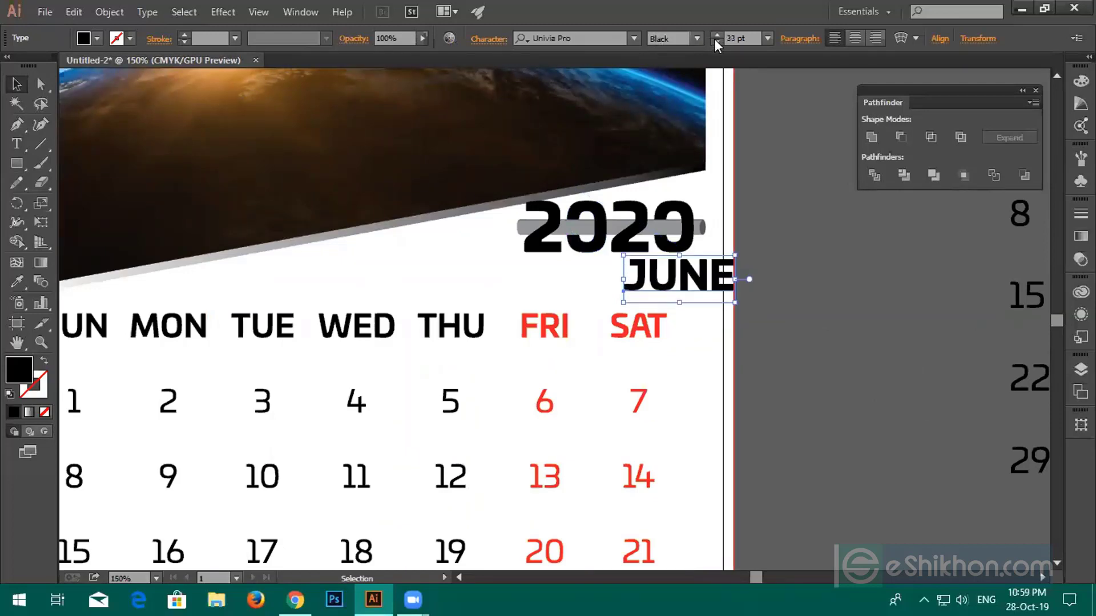
left_click_drag(659, 286, 597, 287)
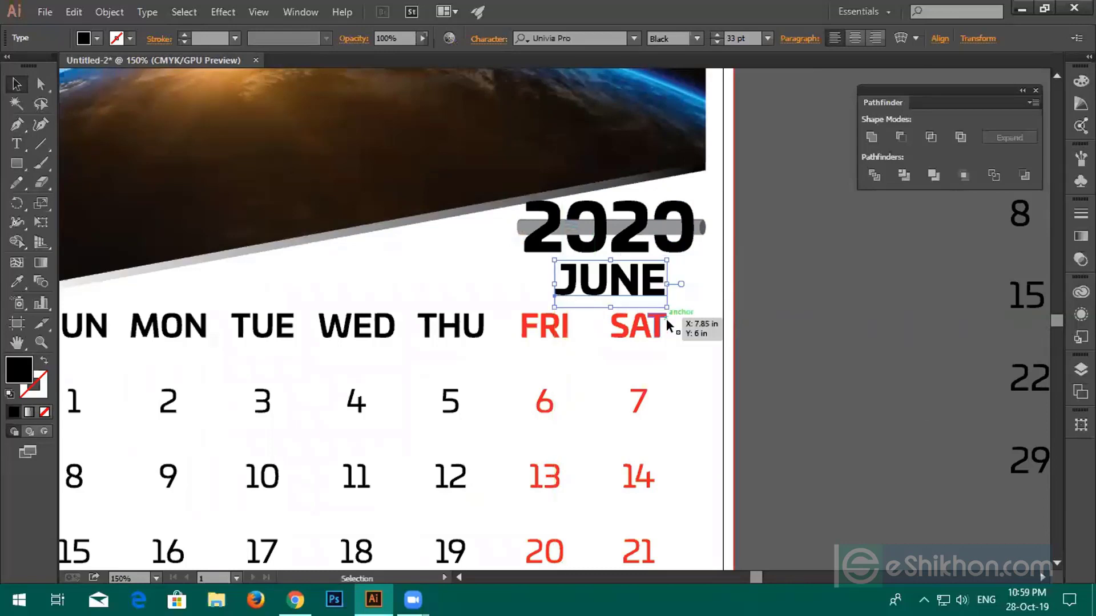
Move the grouped 2020 lettering from above JUNE into the upper-left corner of the sunrise image
left_click(793, 331)
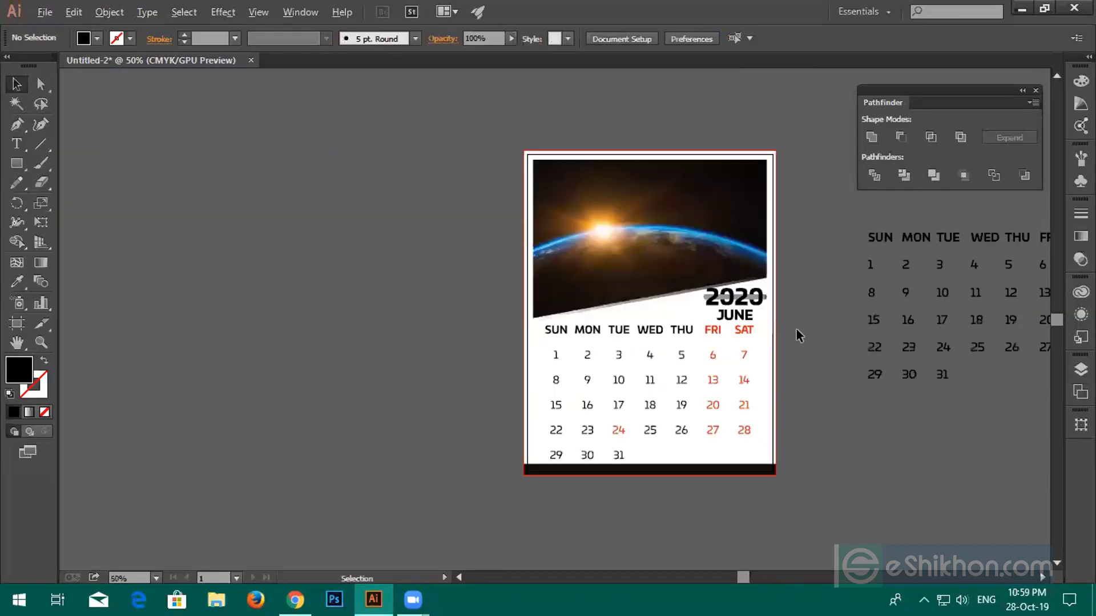
scroll(793, 331, "down", 3)
left_click(759, 296)
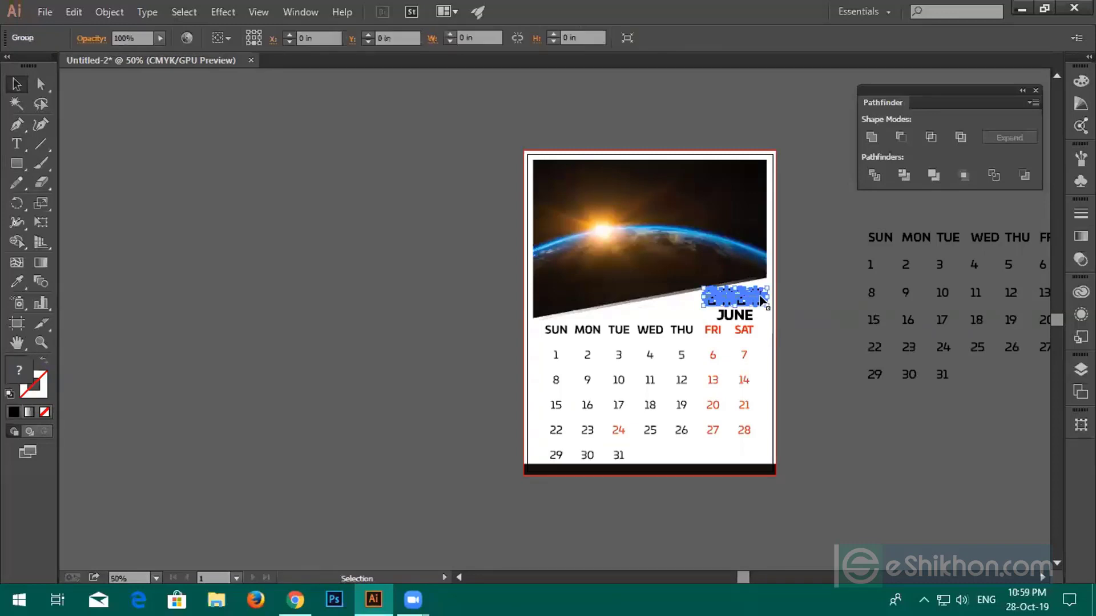
left_click_drag(759, 297, 593, 182)
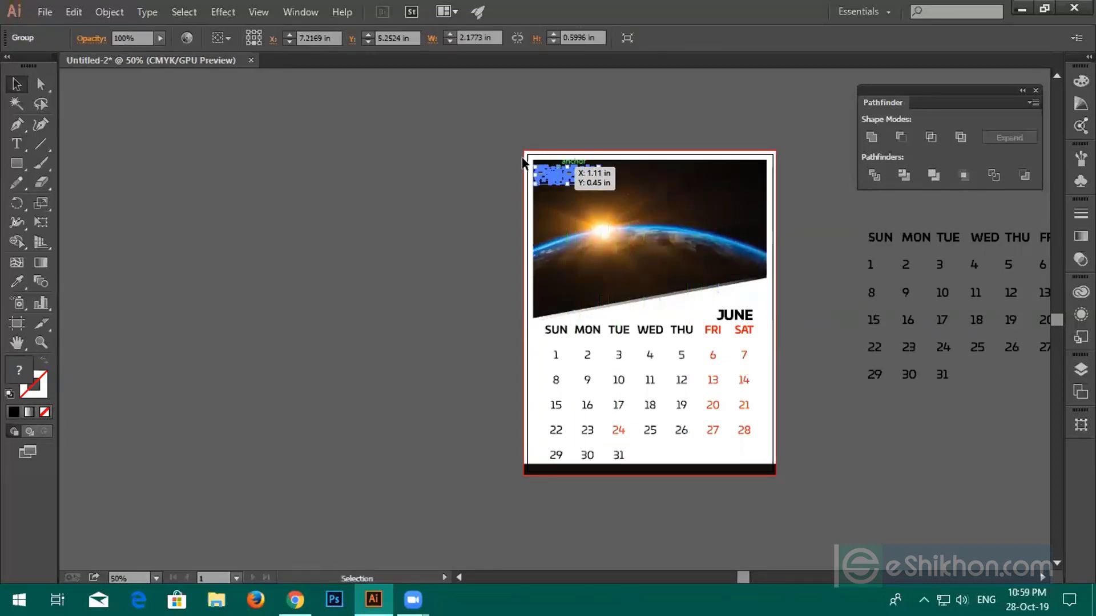
left_click(473, 155)
Fill the whole 2020 lettering group, including its bar, with the light grey #e8eced
left_click(573, 189)
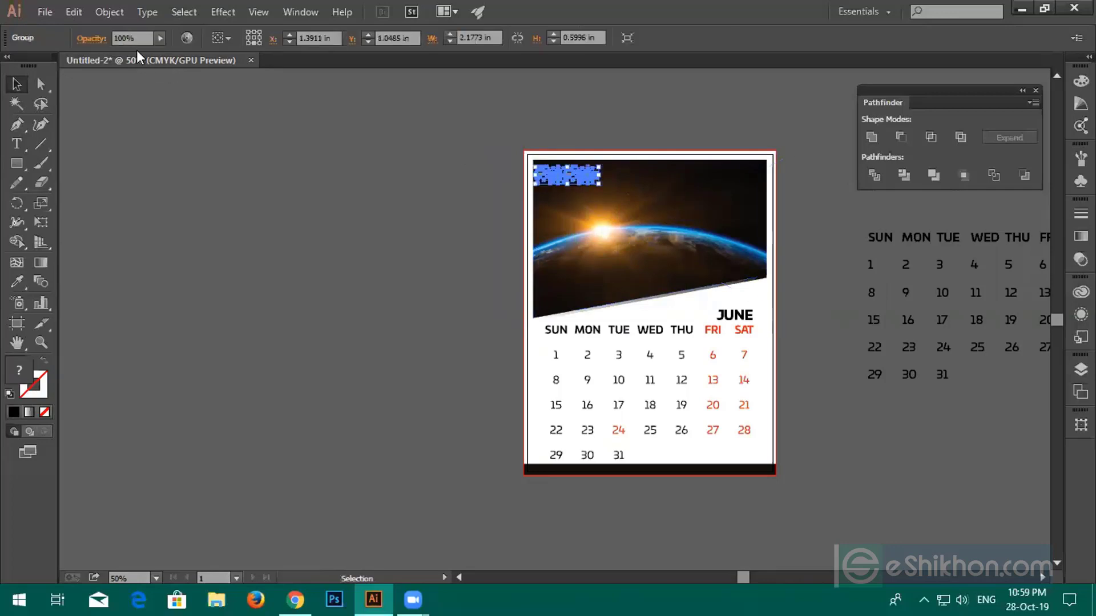
double_click(22, 367)
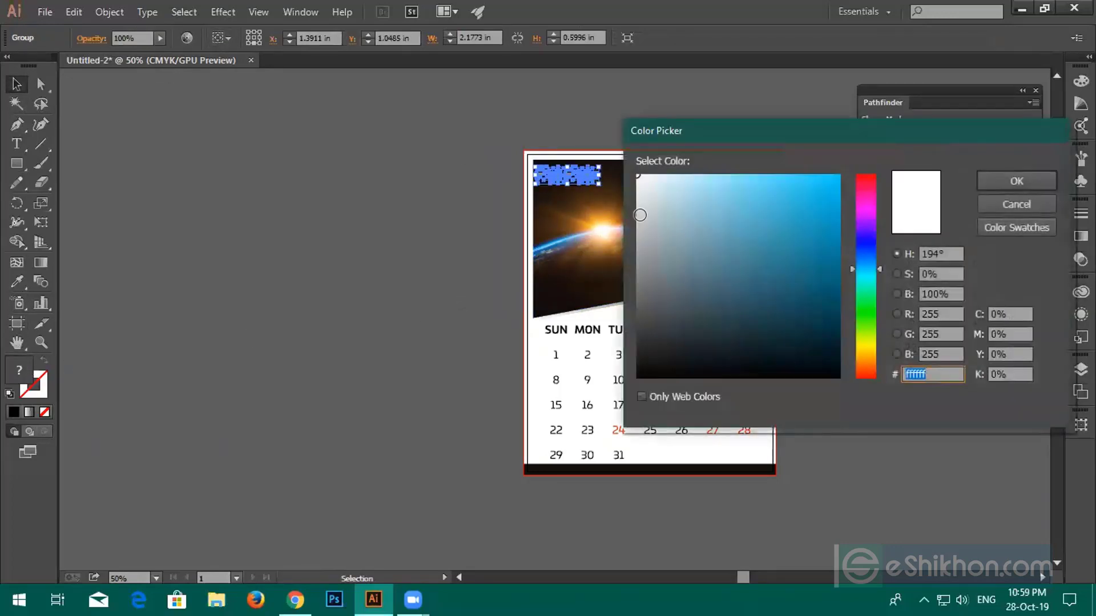
left_click(637, 190)
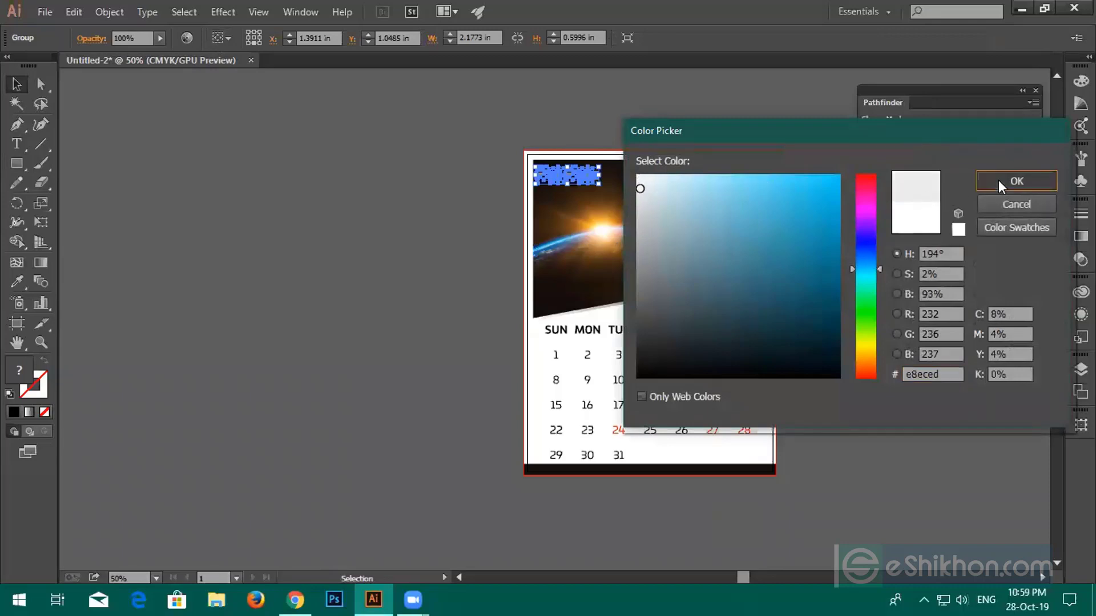
left_click(1016, 181)
left_click(447, 203)
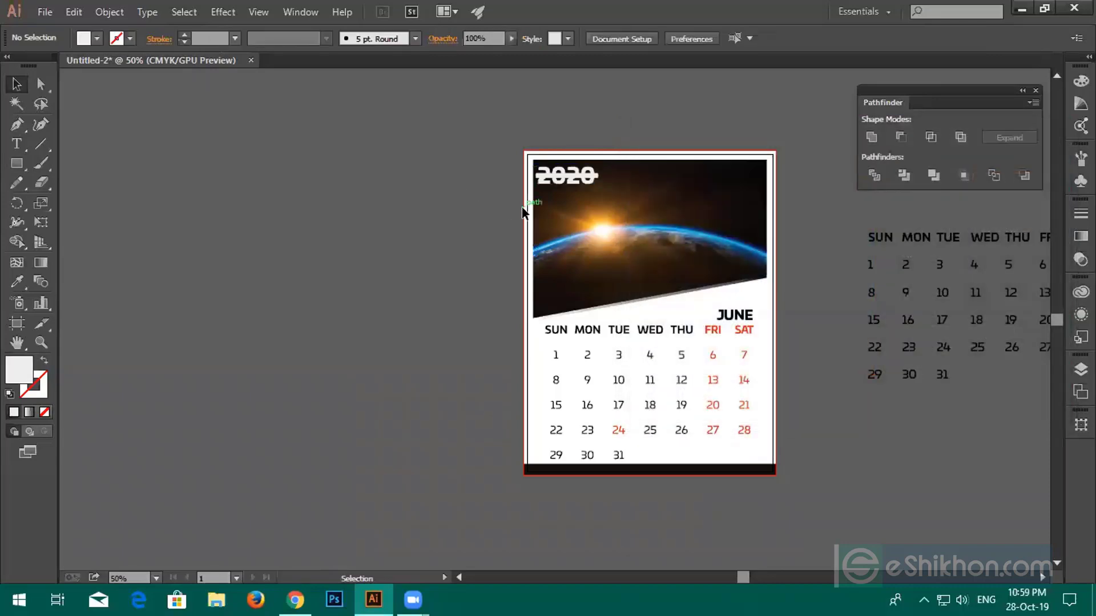
Ungroup the 2020 lettering on the sunrise image so its digits and bar are separate objects
scroll(523, 212, "up", 2)
scroll(523, 212, "up", 2)
left_click(564, 205)
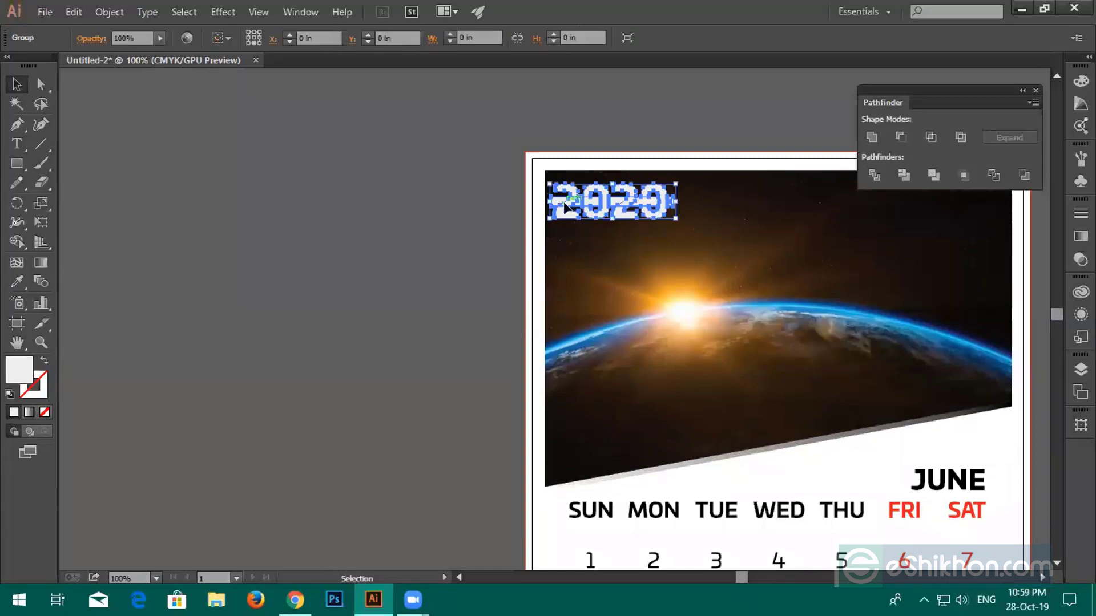
right_click(565, 207)
left_click(604, 296)
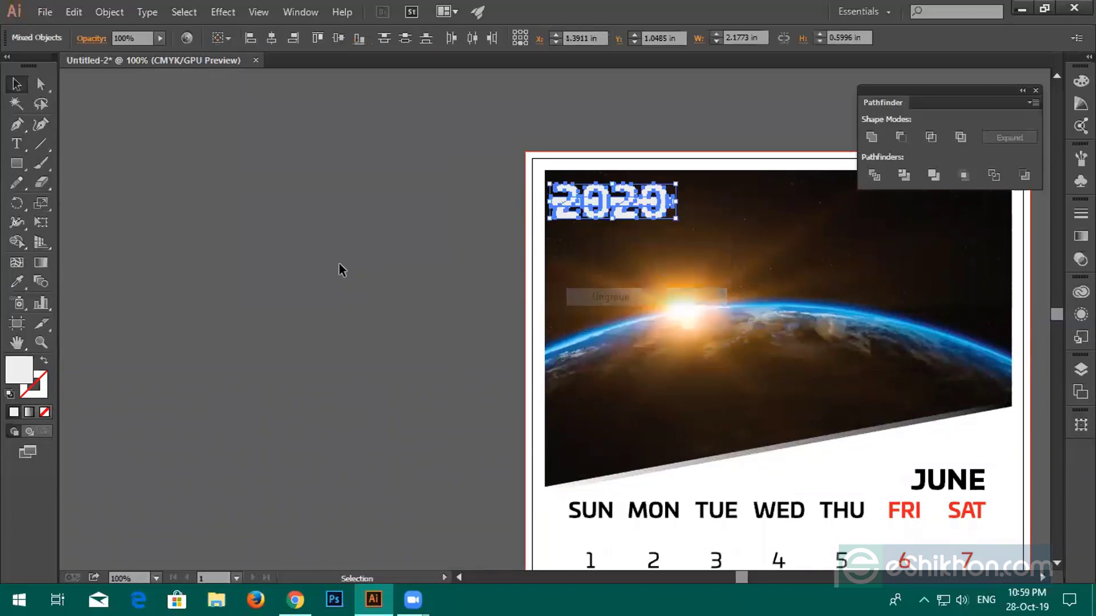
left_click(342, 266)
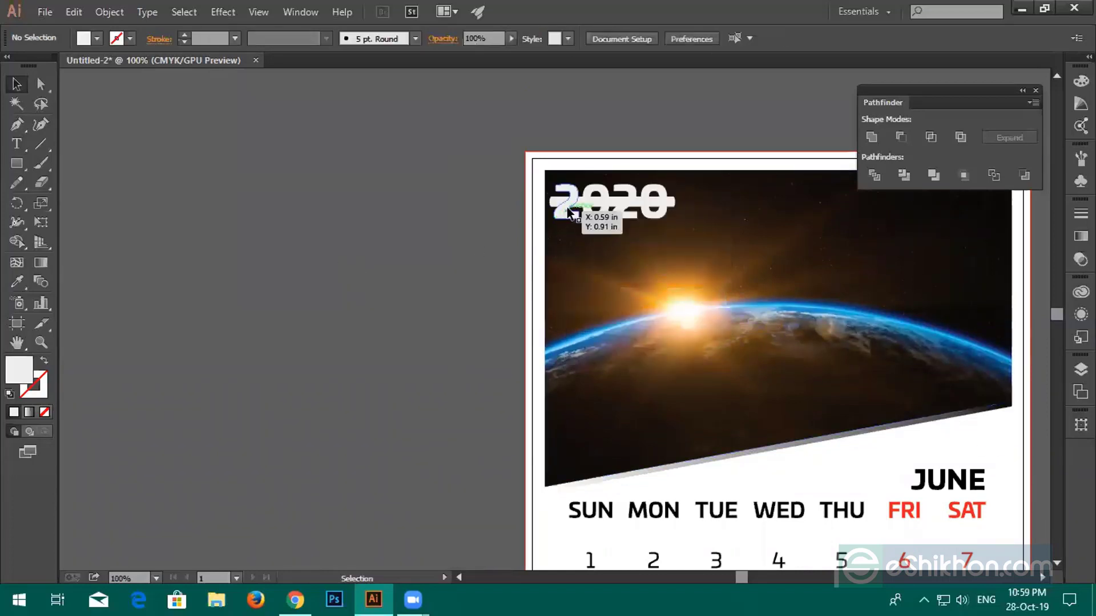
Fill all four digits of the 2020 title over the photo with black
left_click(615, 202)
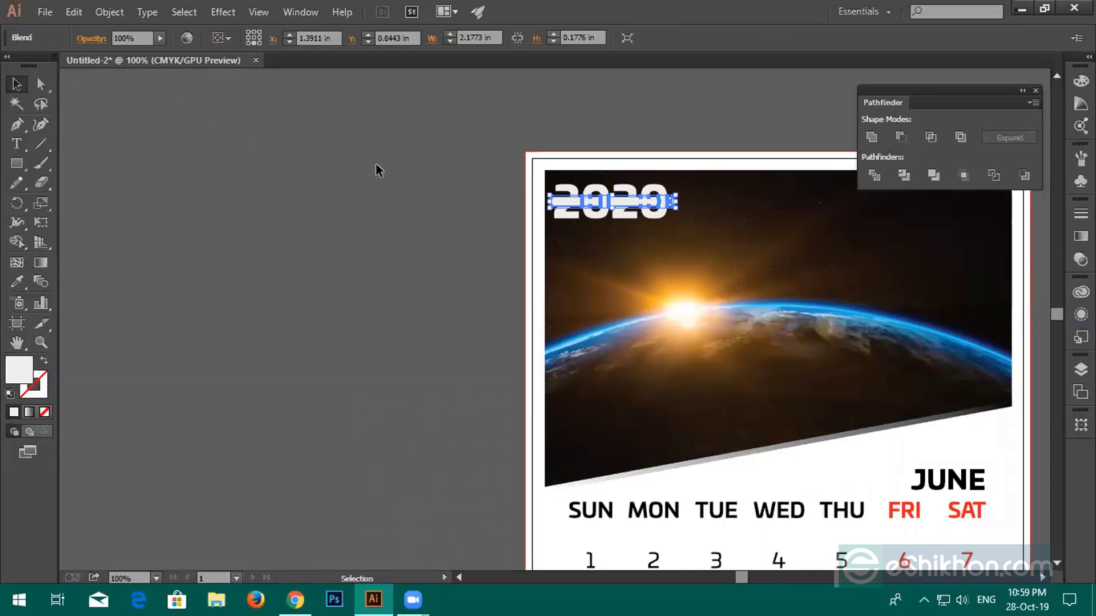
left_click(481, 198)
left_click(568, 201)
left_click(596, 217, "shift")
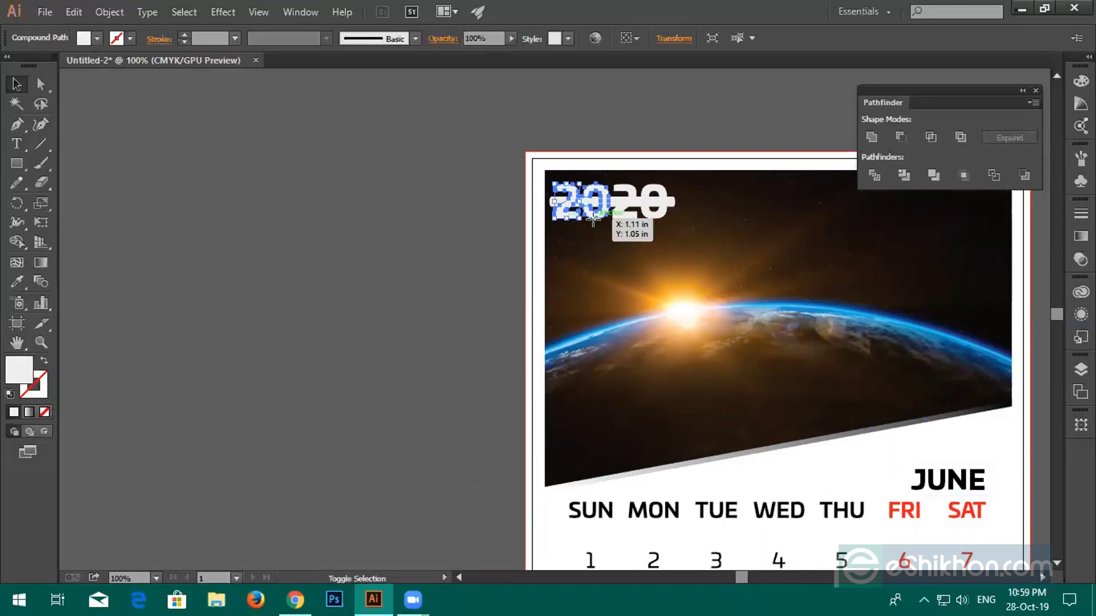
left_click(617, 216, "shift")
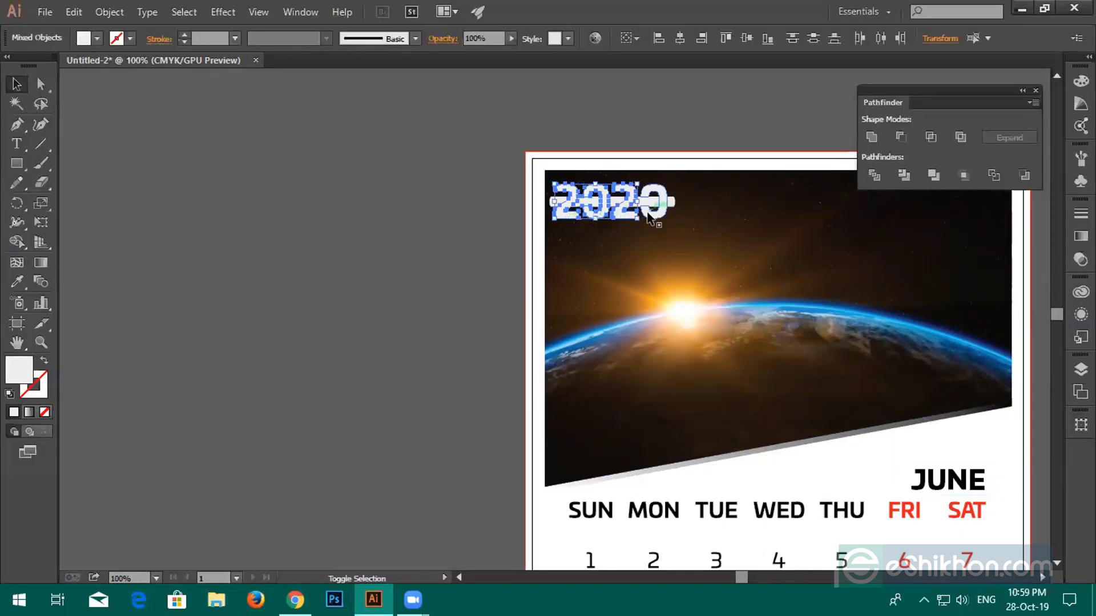
left_click(656, 215, "shift")
left_click(97, 39)
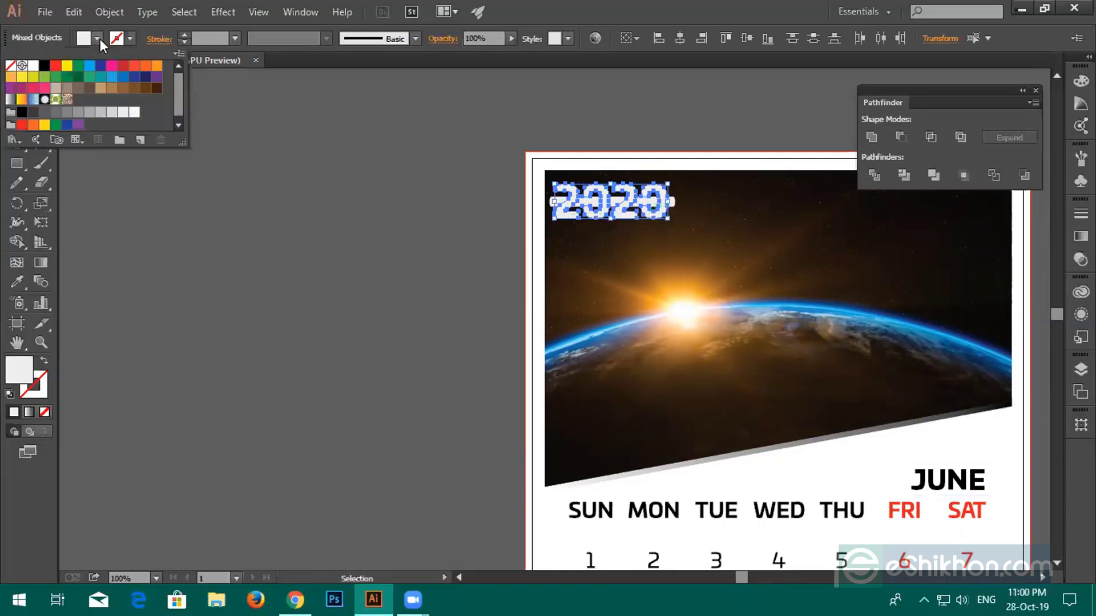
left_click(22, 111)
left_click(140, 185)
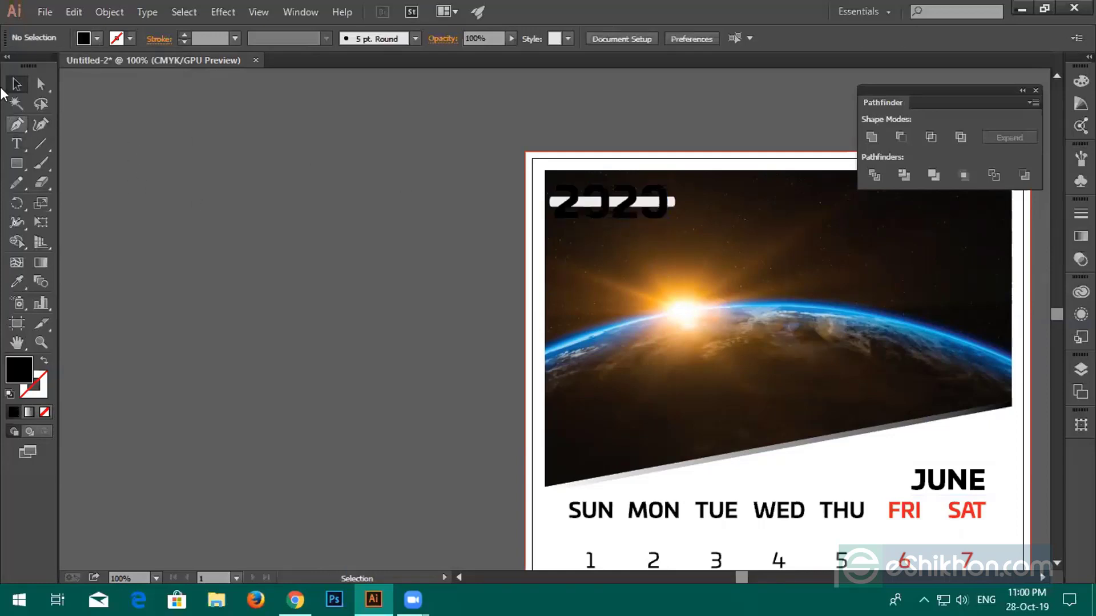
Recolour all four digits of the 2020 title with a brown sampled by Eyedropper from the photo's sun glow
left_click(562, 222)
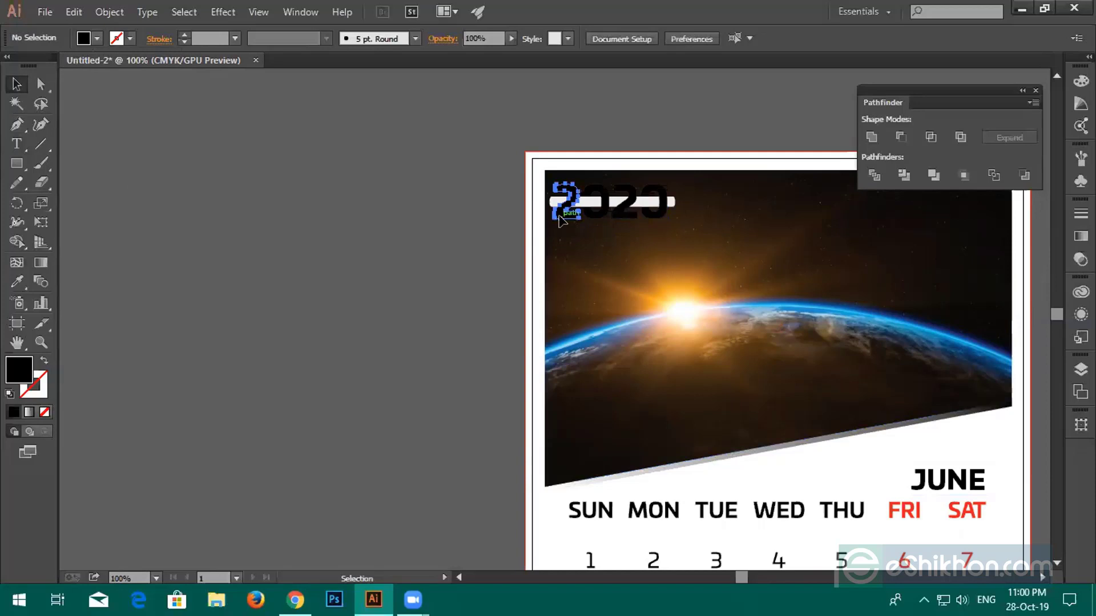
left_click(599, 215, "shift")
left_click(628, 209, "shift")
left_click(656, 205, "shift")
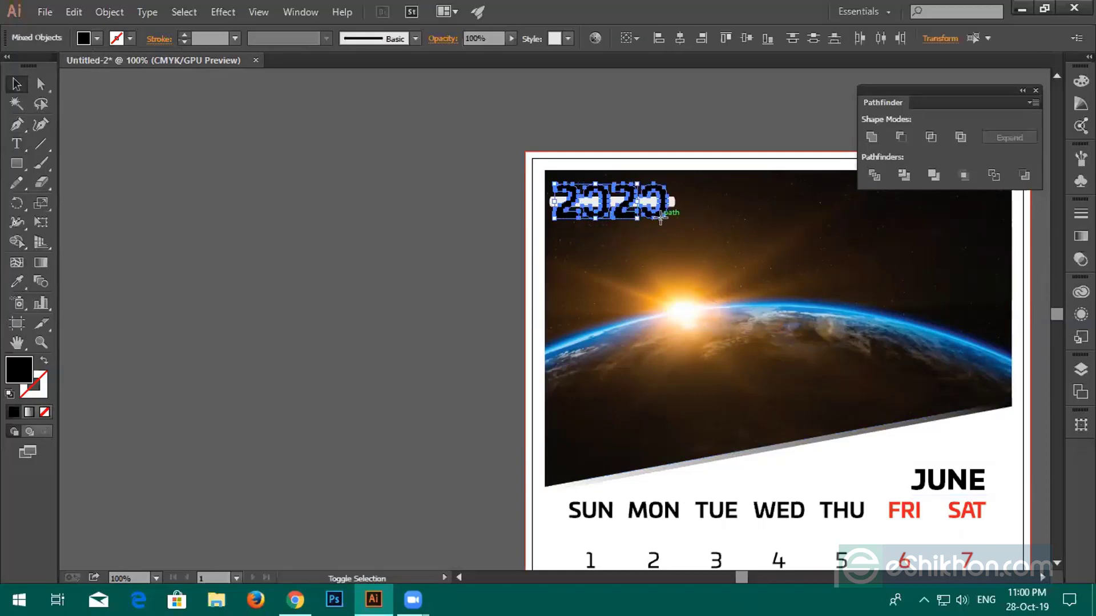
left_click(26, 288)
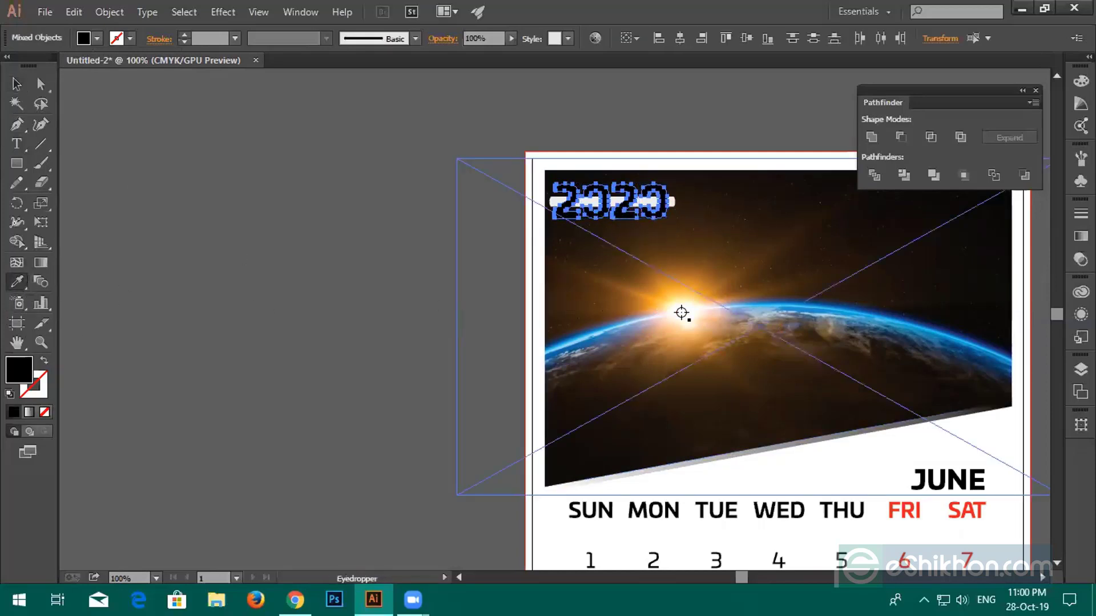
left_click(682, 310)
left_click(697, 296)
left_click(728, 249)
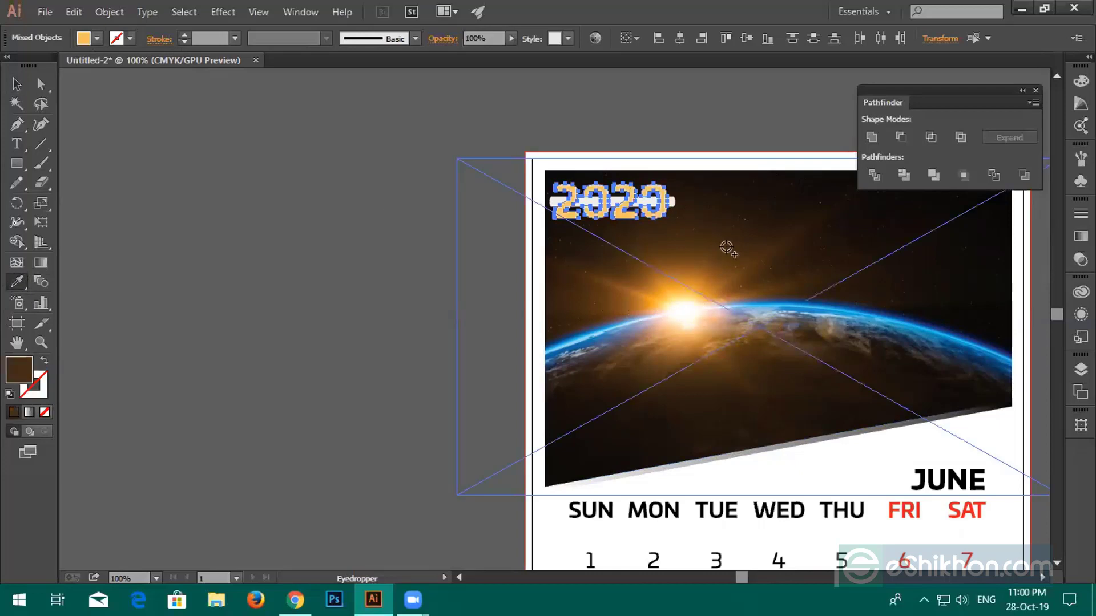
left_click(718, 278)
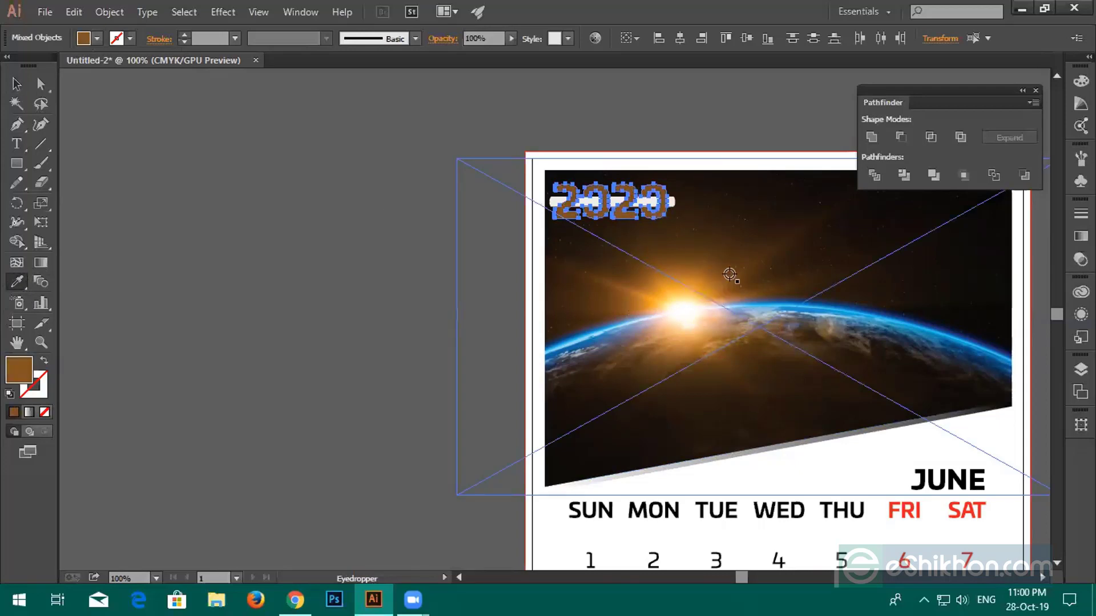
left_click(729, 274)
left_click(38, 85)
left_click(18, 84)
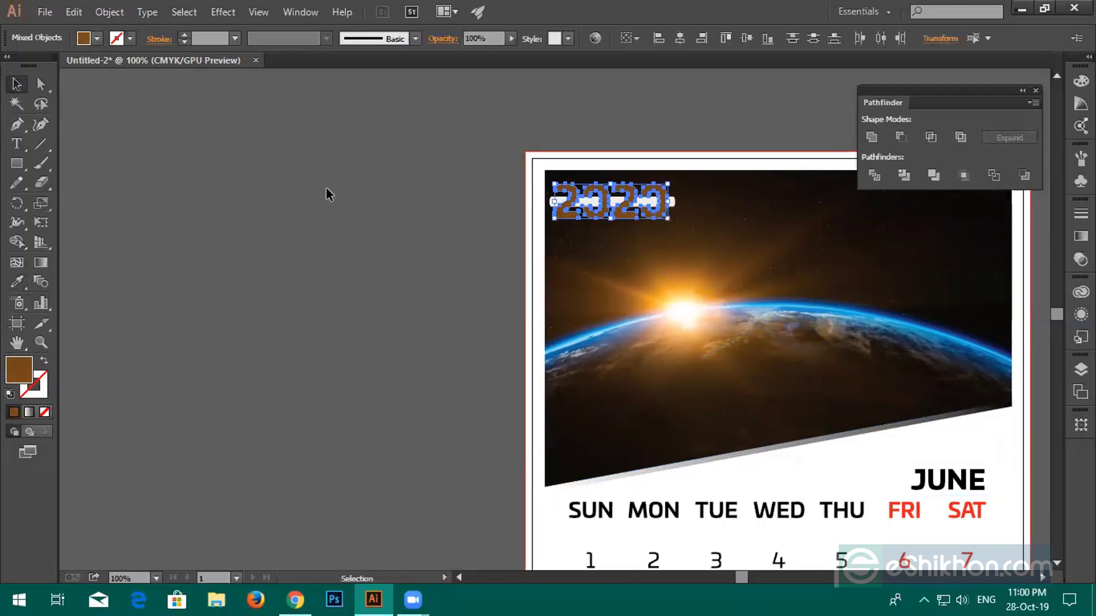
left_click(328, 189)
Move the JUNE heading slightly up, away from the weekday row
left_click_drag(520, 288, 225, 227)
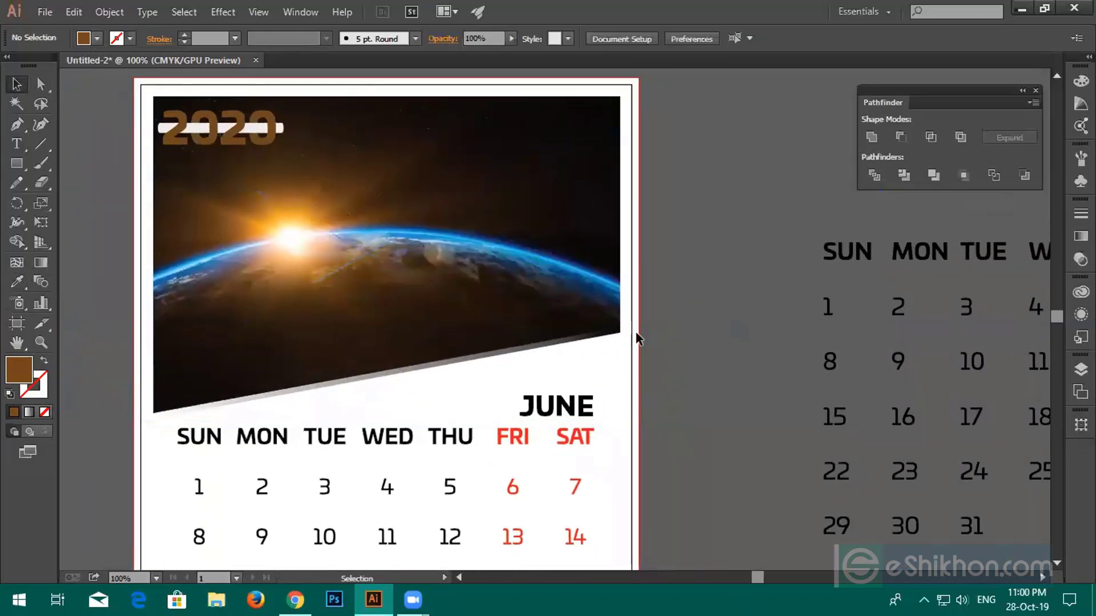
left_click(576, 402)
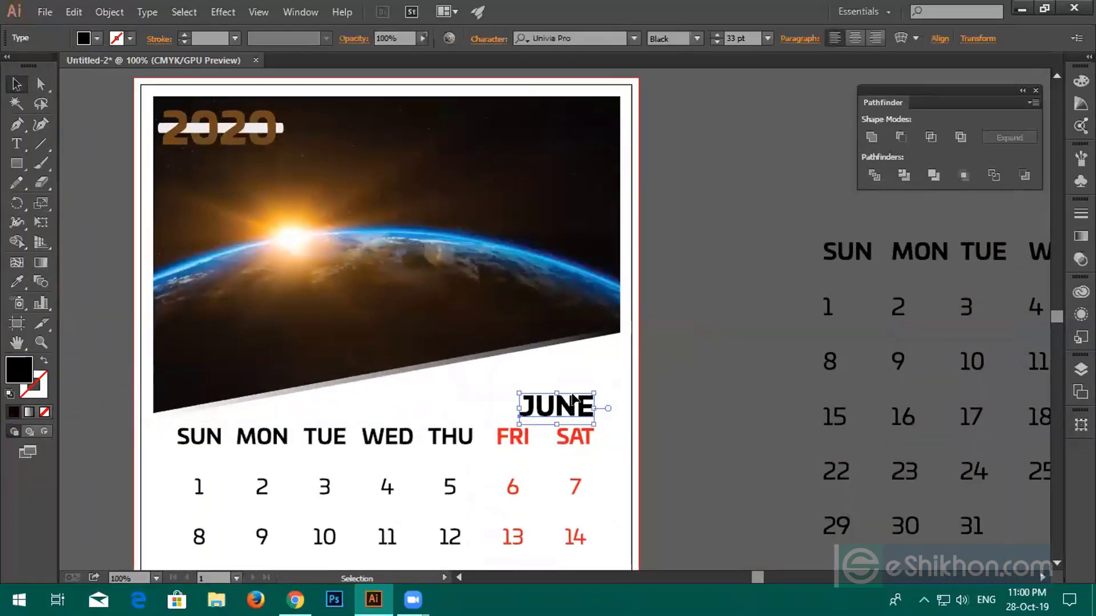
left_click_drag(575, 400, 575, 395)
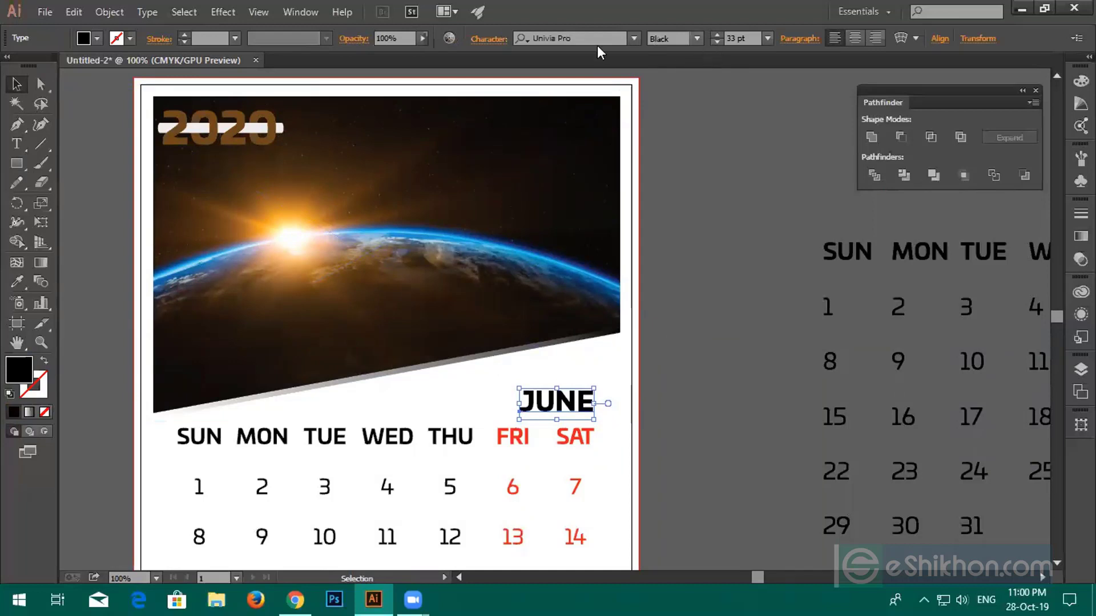
Set the JUNE heading's tracking to 200 and shift it left and slightly up to line up with the SAT column
left_click(490, 39)
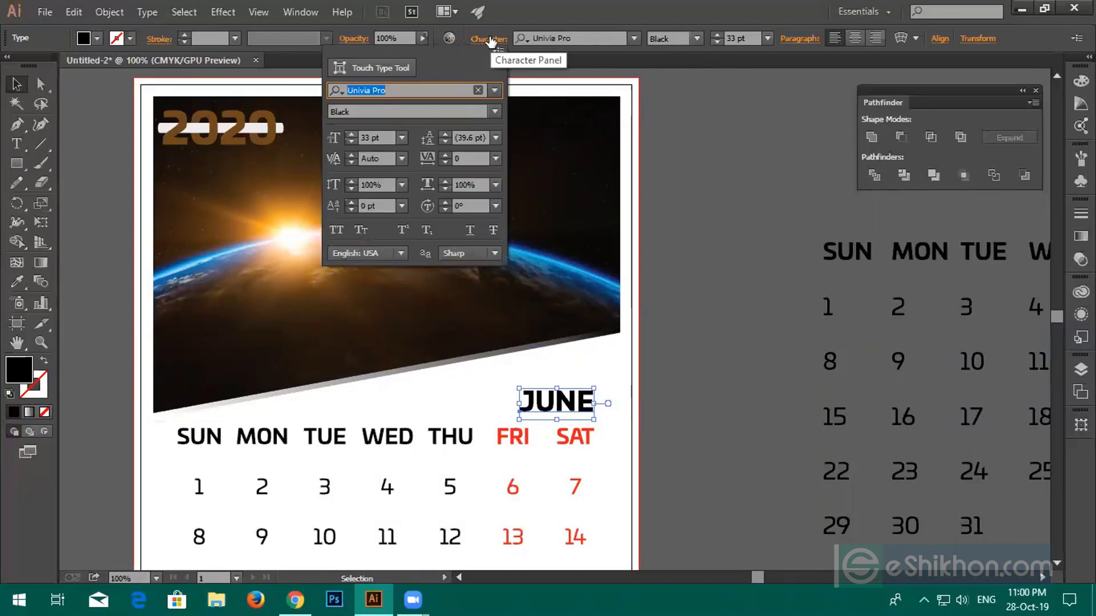
left_click(445, 155)
left_click(445, 156)
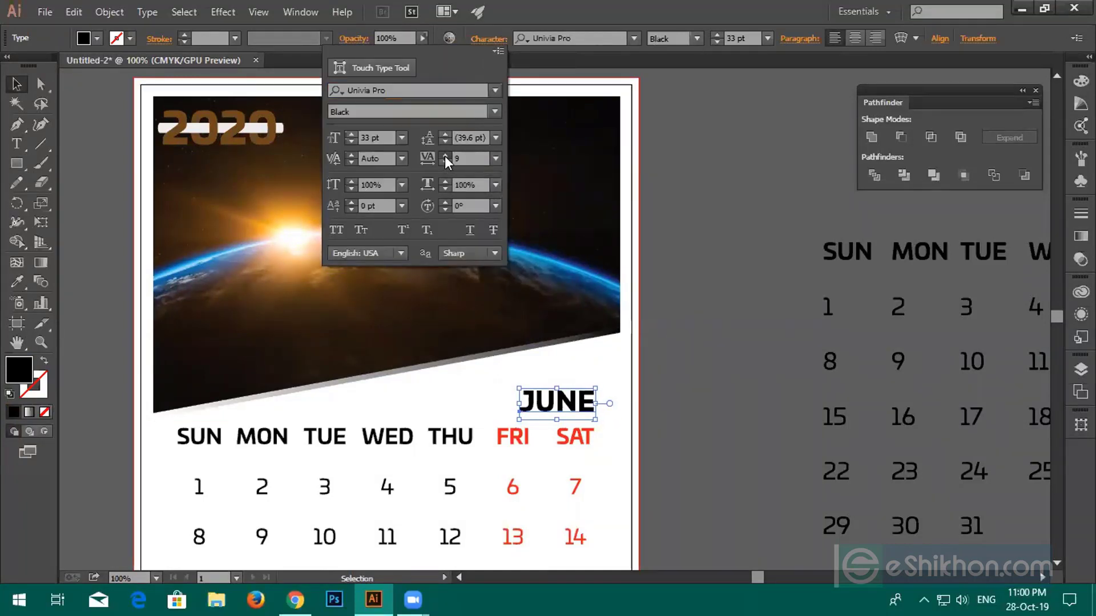
left_click(445, 155)
left_click(445, 155)
left_click(444, 156)
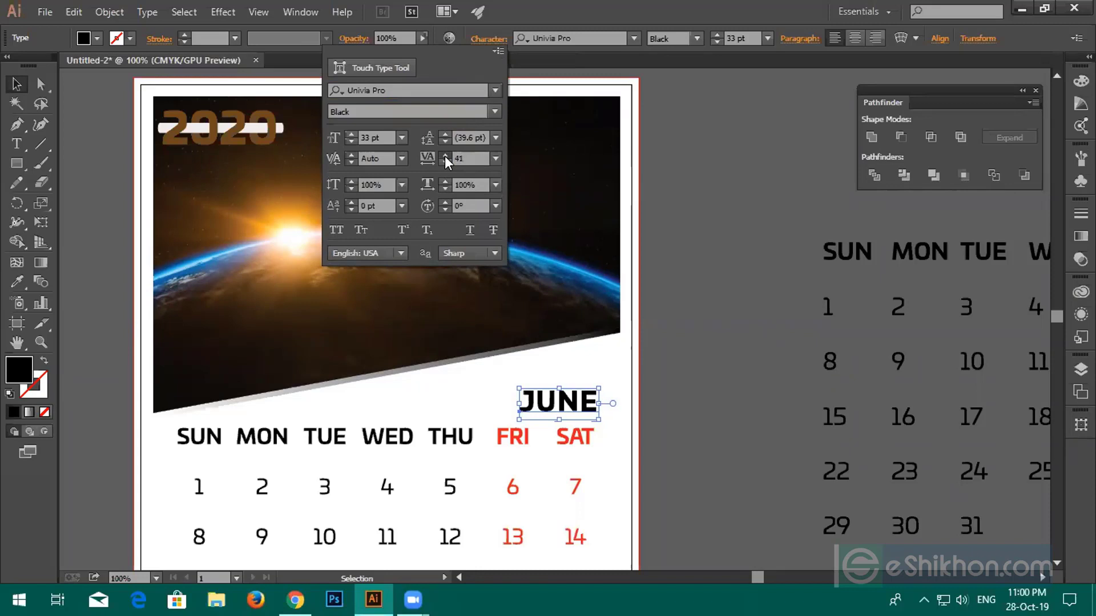
left_click(445, 155)
left_click(445, 156)
left_click(495, 158)
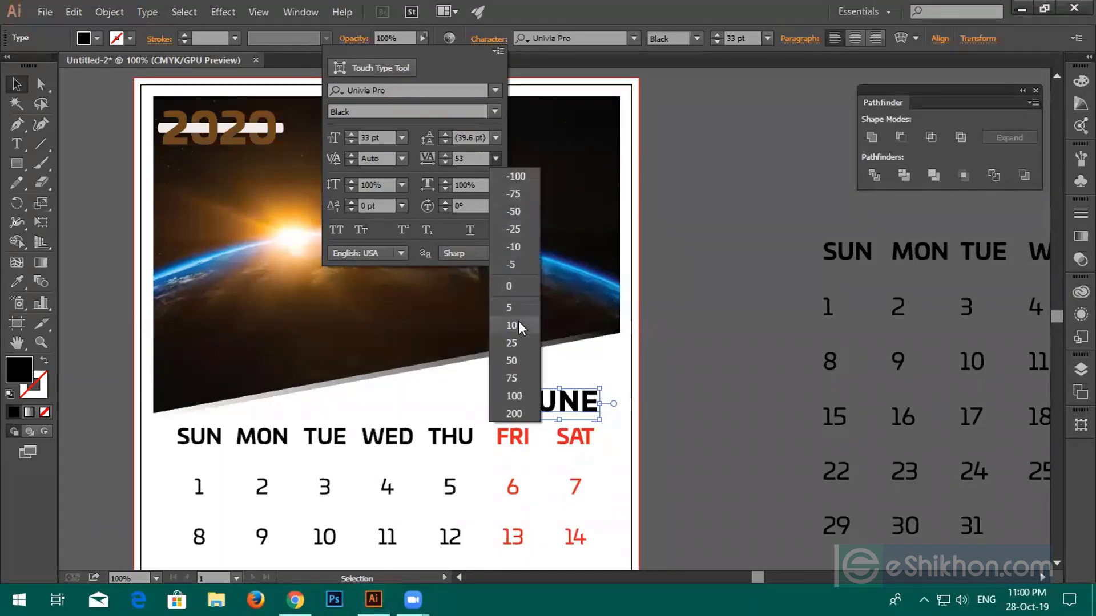
left_click(509, 394)
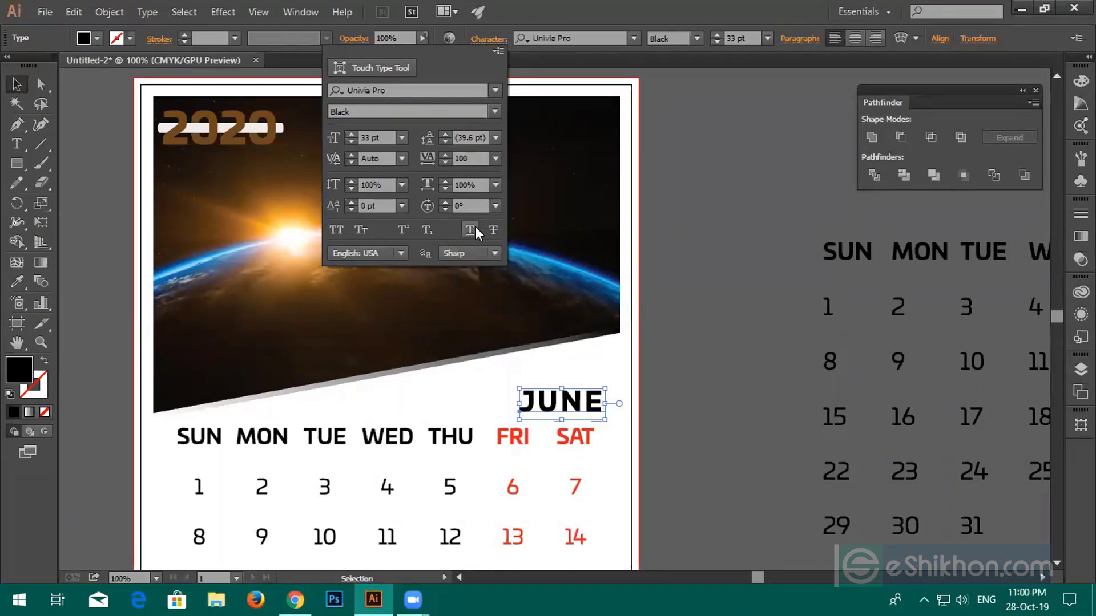
left_click(495, 158)
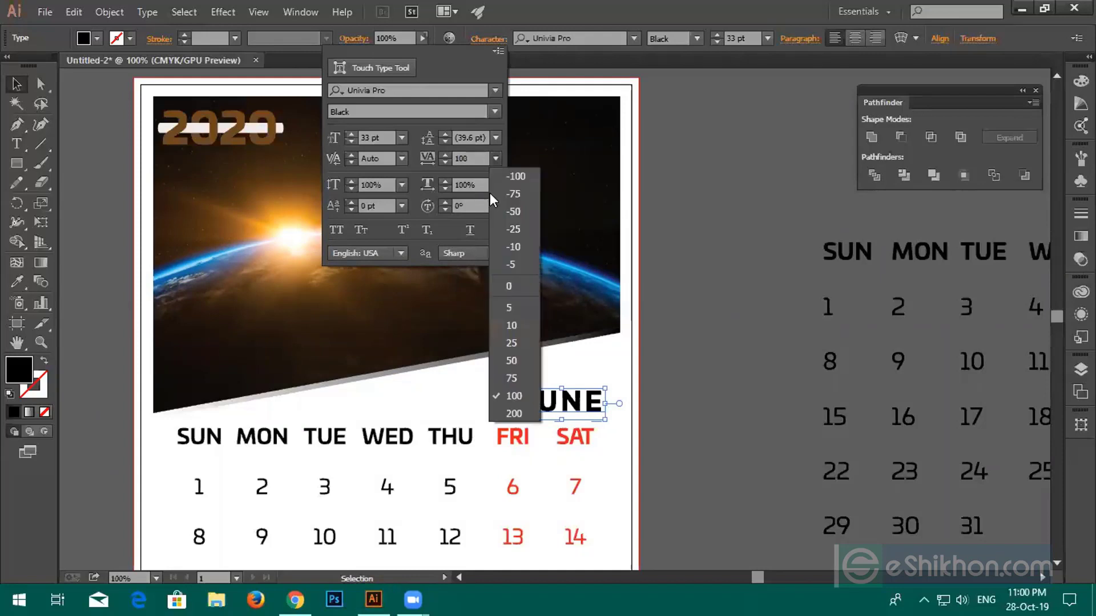
left_click(509, 403)
left_click(774, 331)
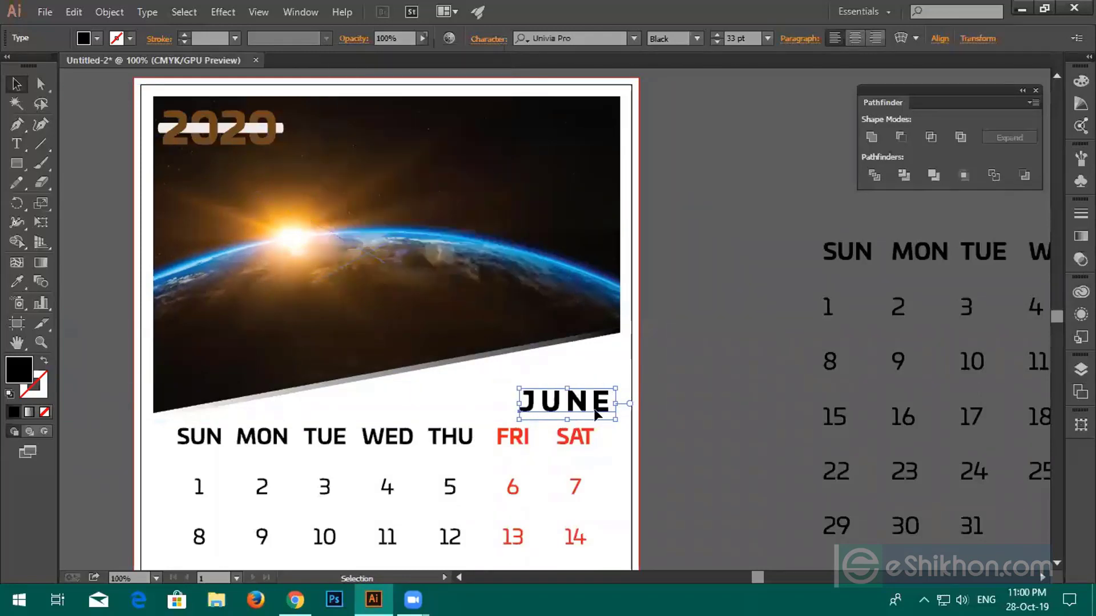
left_click_drag(591, 410, 573, 406)
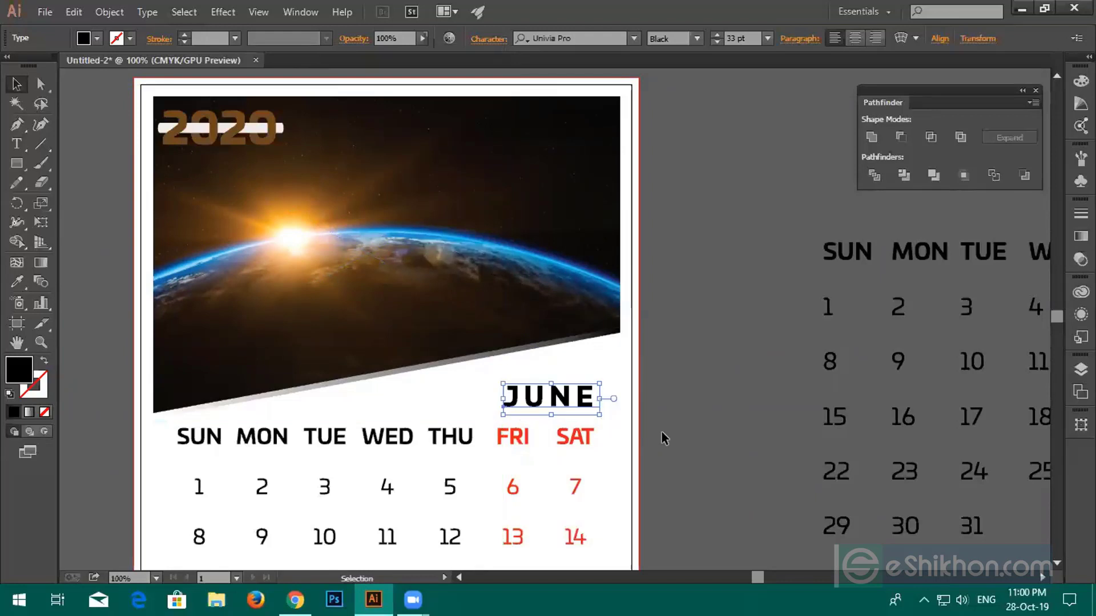
left_click(698, 430)
Examine the calendar page's layout, from the photo and title to the date grid and the black strip below it
scroll(697, 405, "down", 4)
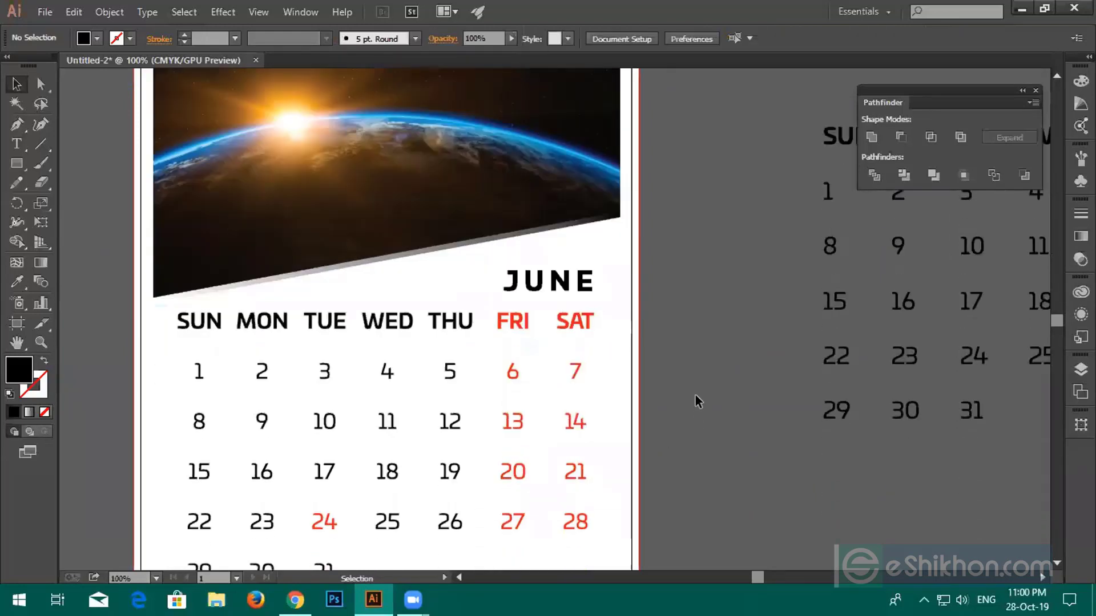
scroll(695, 403, "down", 3)
scroll(636, 340, "down", 3)
scroll(635, 340, "right", 2)
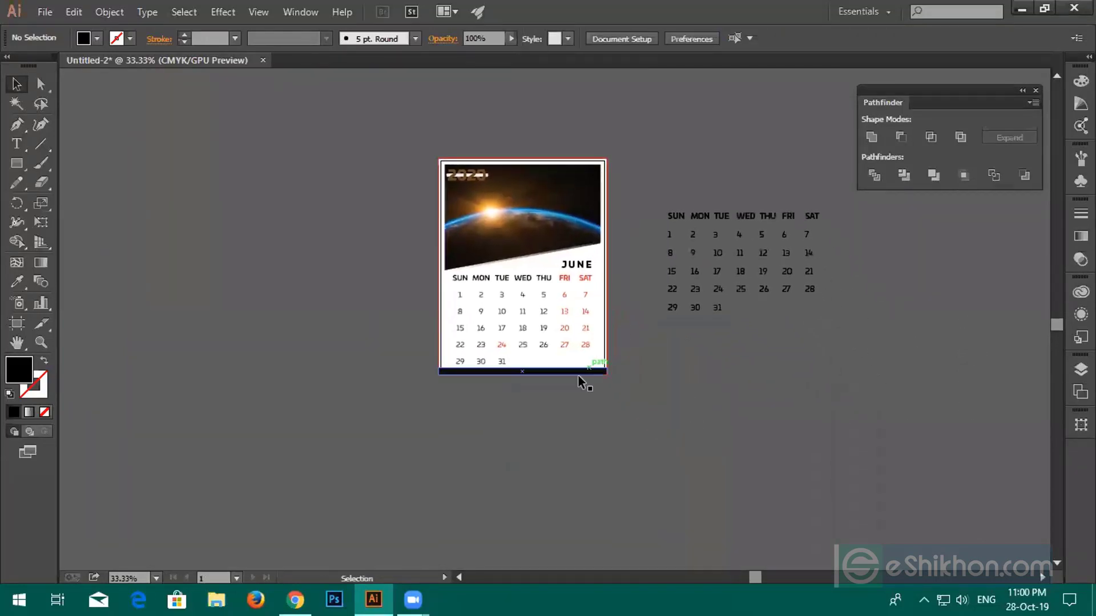
scroll(577, 392, "up", 1)
left_click(497, 323)
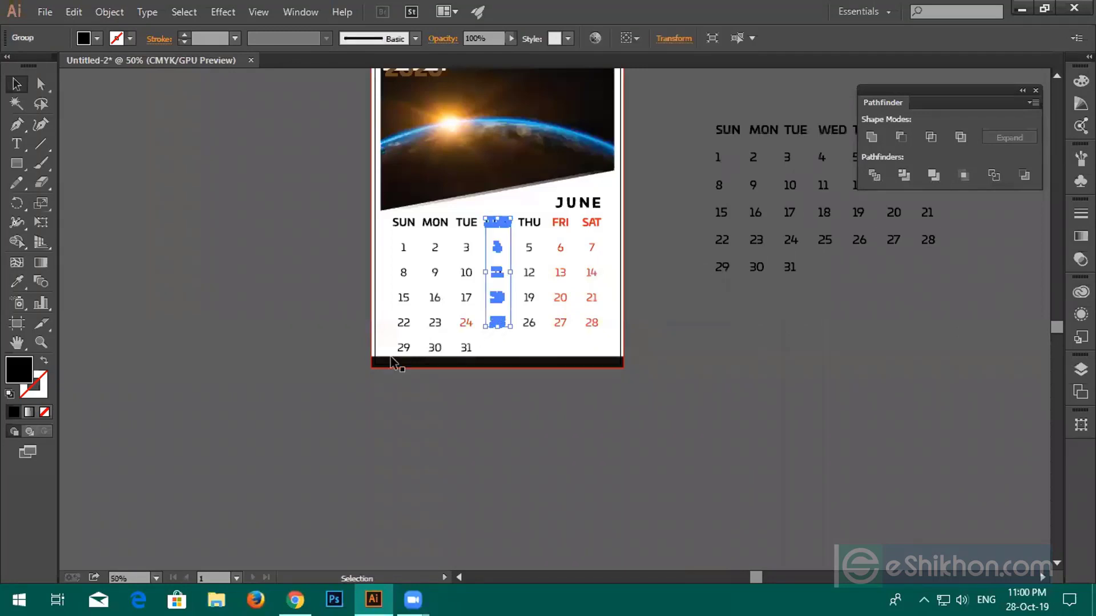
left_click(354, 403)
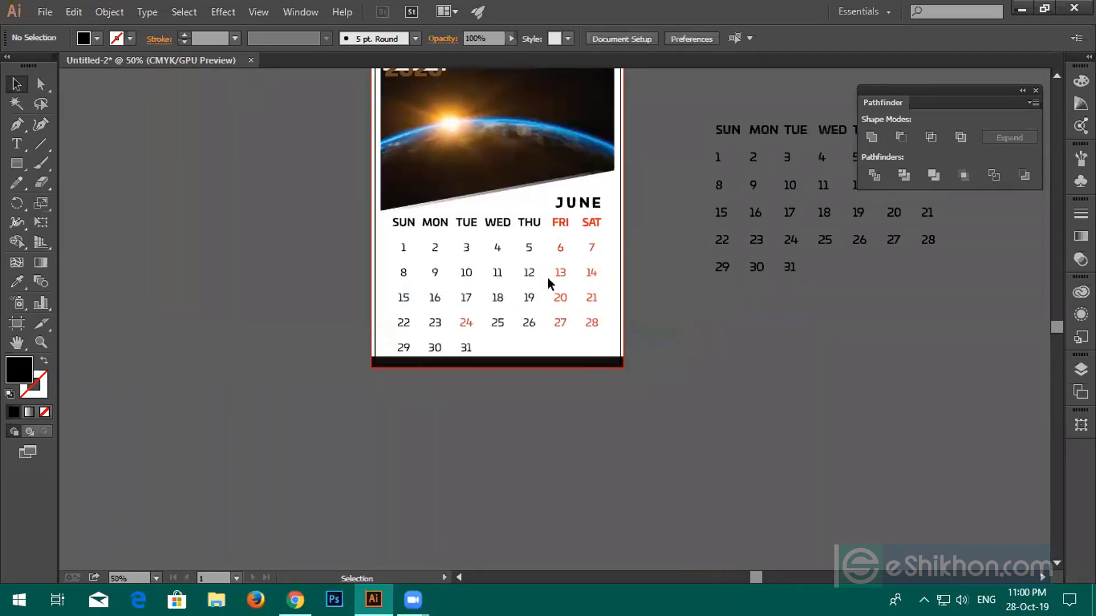
scroll(481, 367, "up", 2)
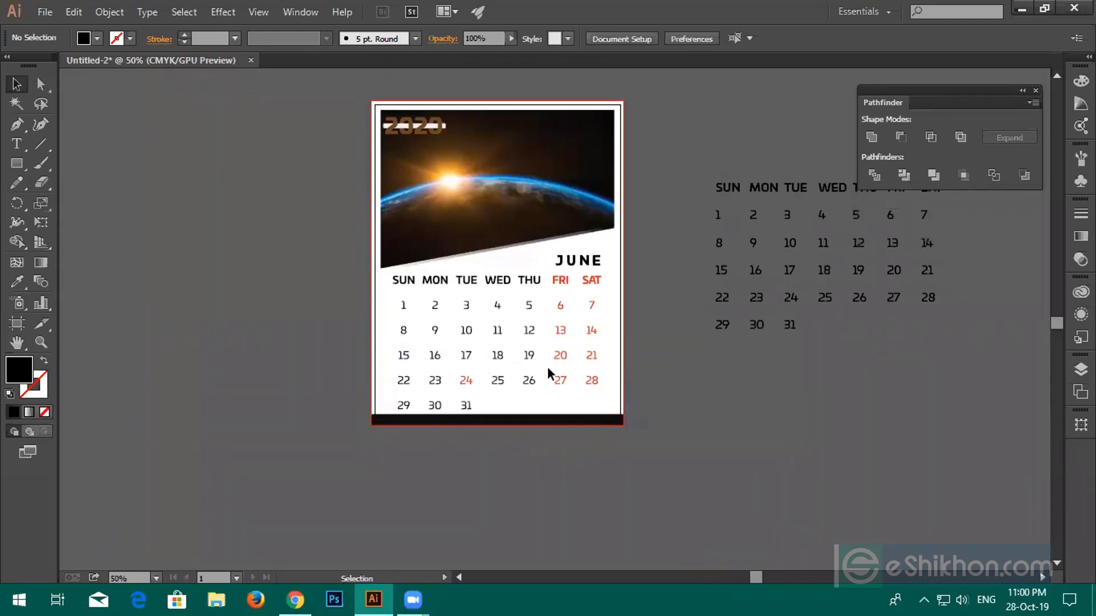
left_click(615, 591)
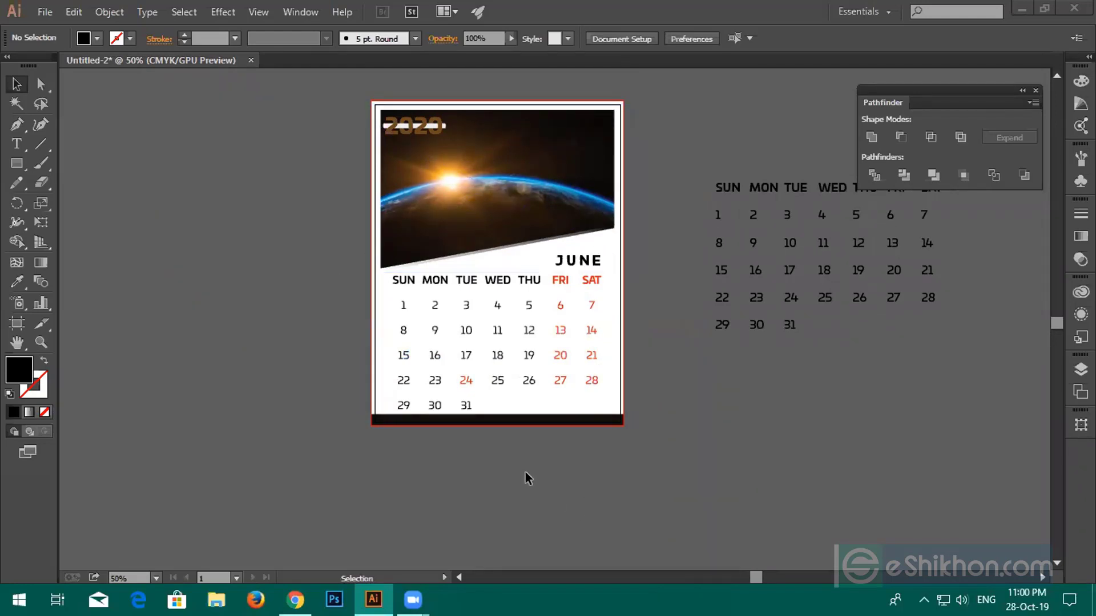
scroll(526, 474, "up", 1)
scroll(524, 471, "up", 1)
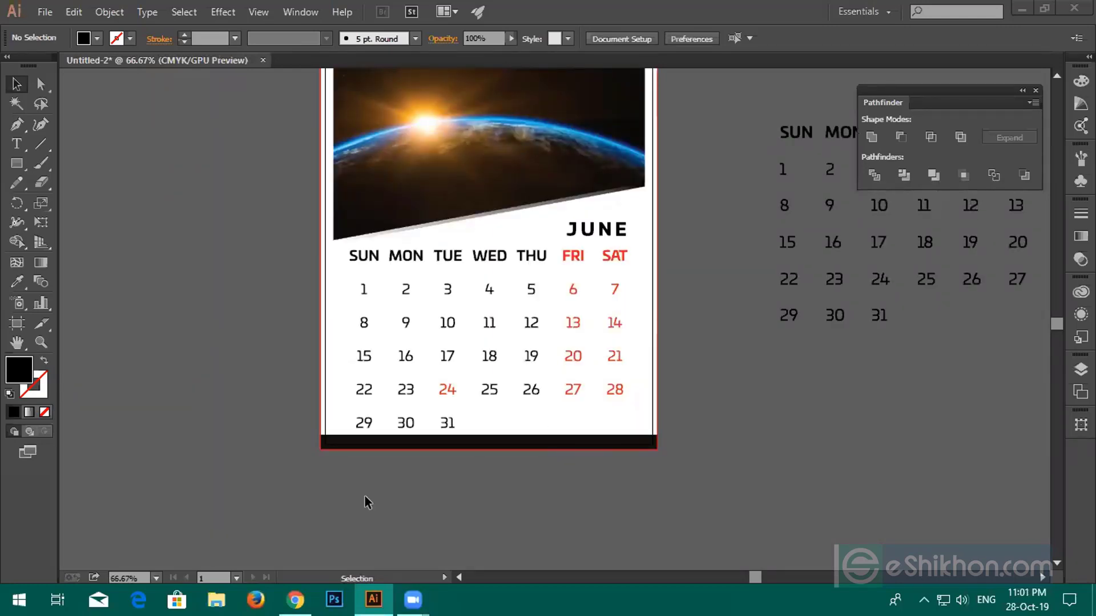
scroll(367, 502, "up", 3)
scroll(367, 502, "up", 1)
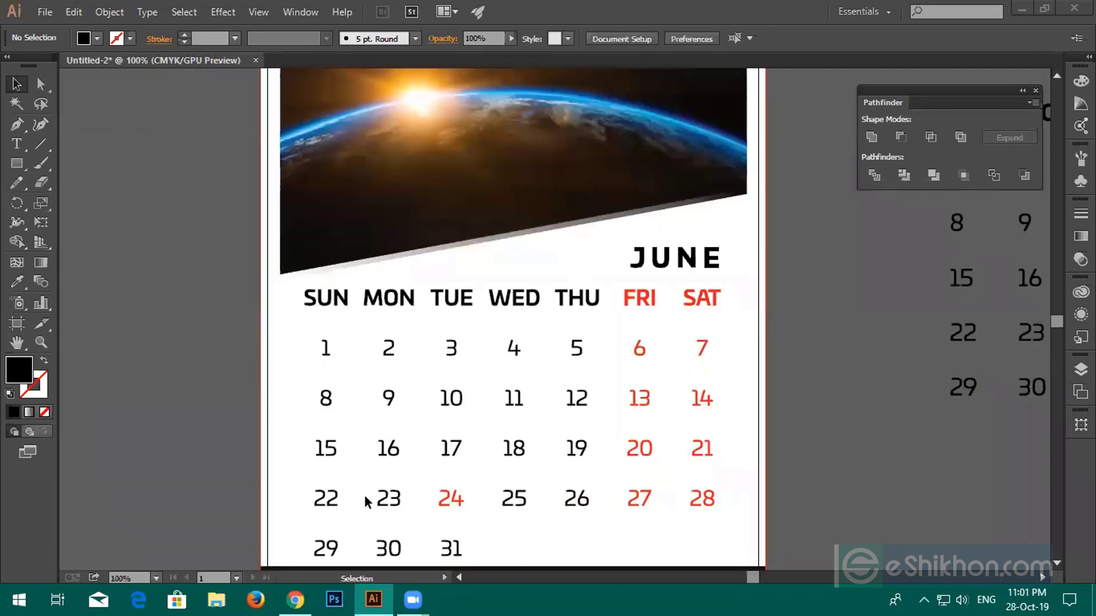
scroll(367, 502, "down", 2)
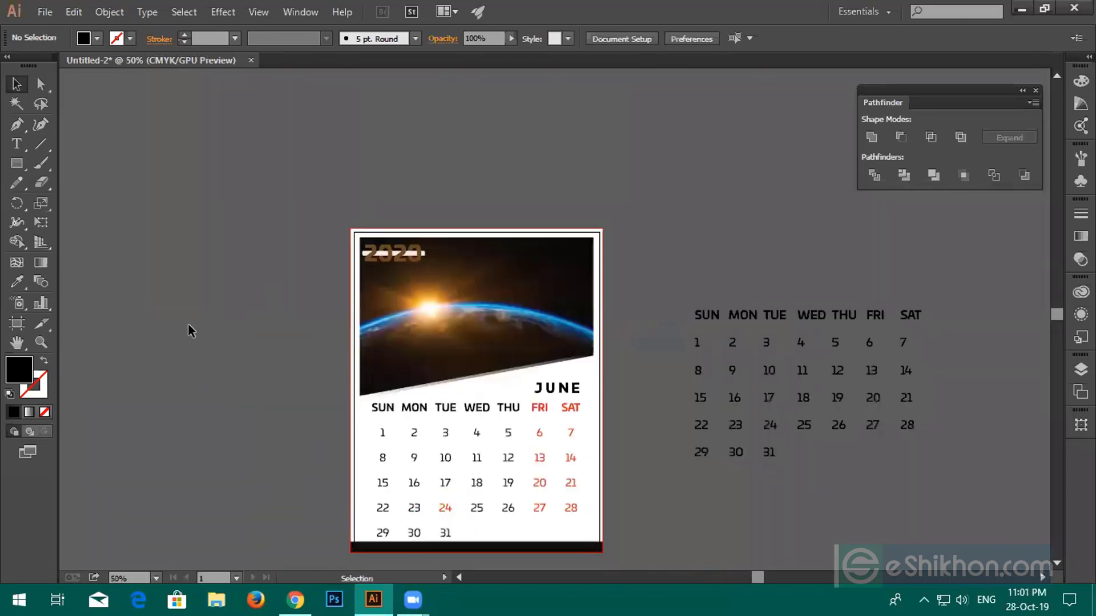
Export the calendar to the Desktop as the JPEG Untitled-2.jpg, with Use Artboards enabled
left_click(46, 12)
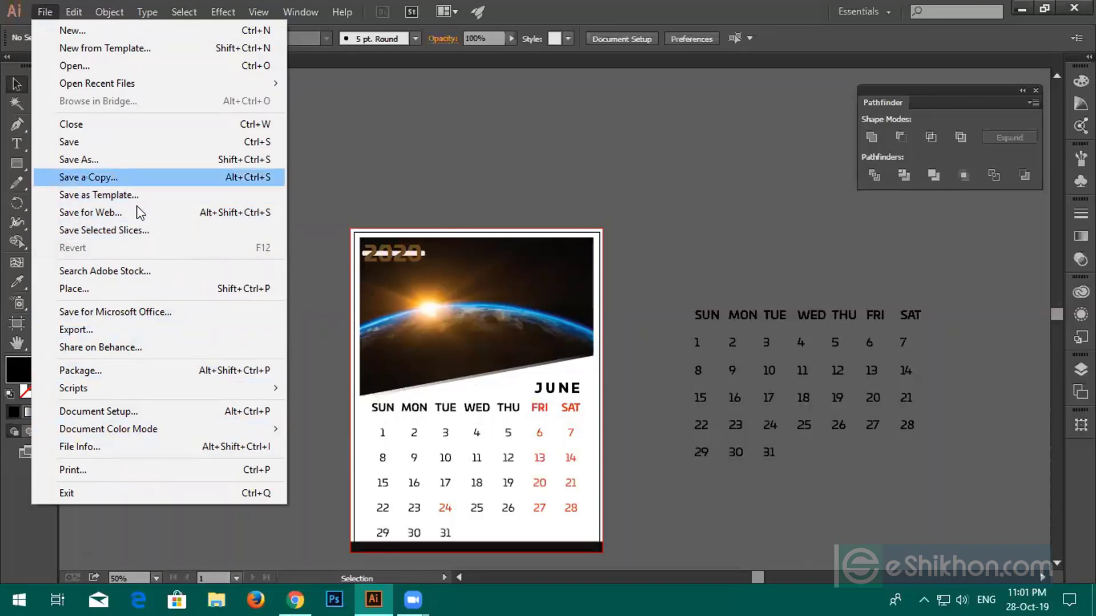
left_click(106, 329)
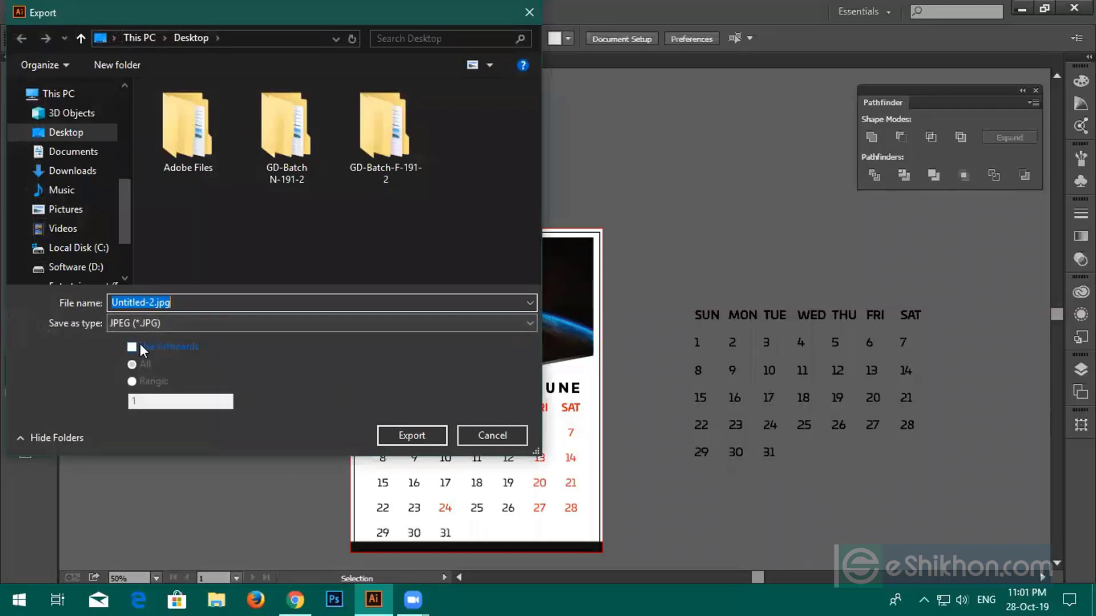
left_click(130, 345)
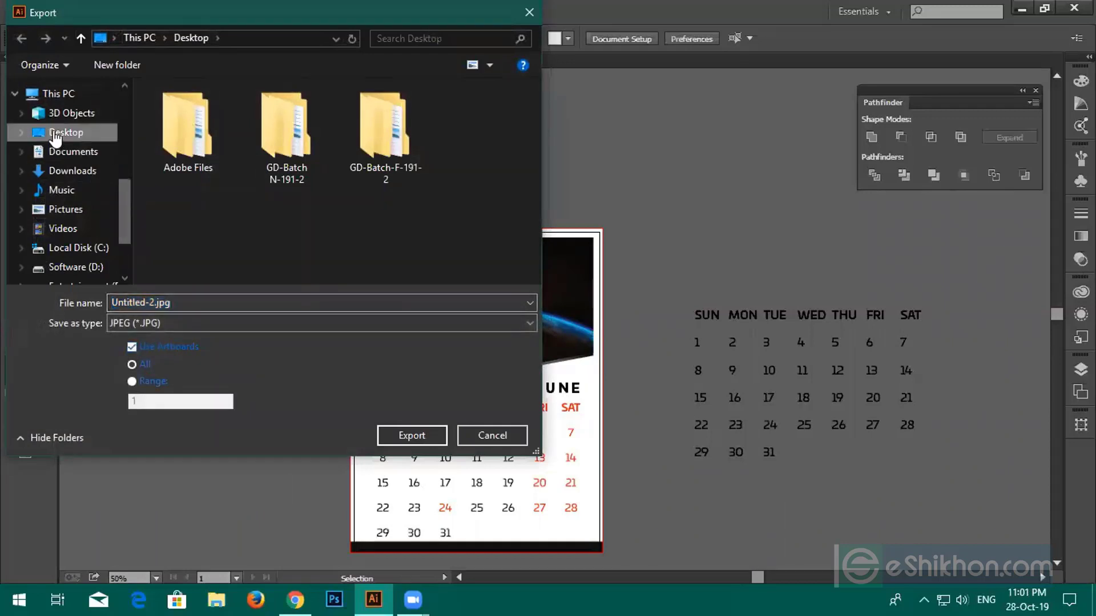
left_click(409, 432)
left_click(607, 417)
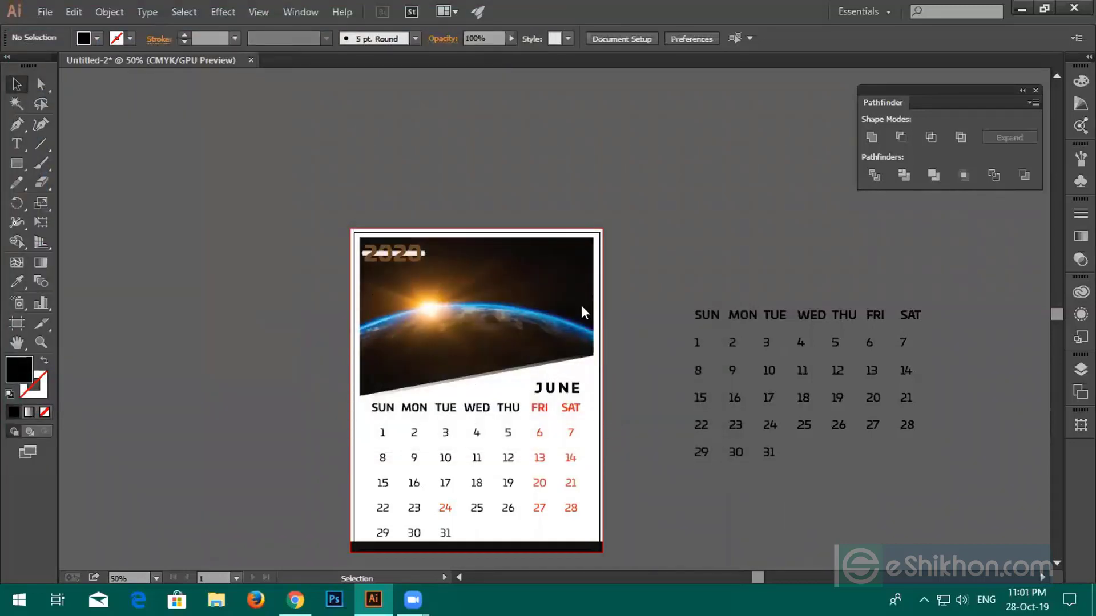
Minimize the open windows and open the decorative-calendar-mockup-hanging-wall folder inside Adobe Files > Class > Mock Up on the desktop
left_click(1022, 9)
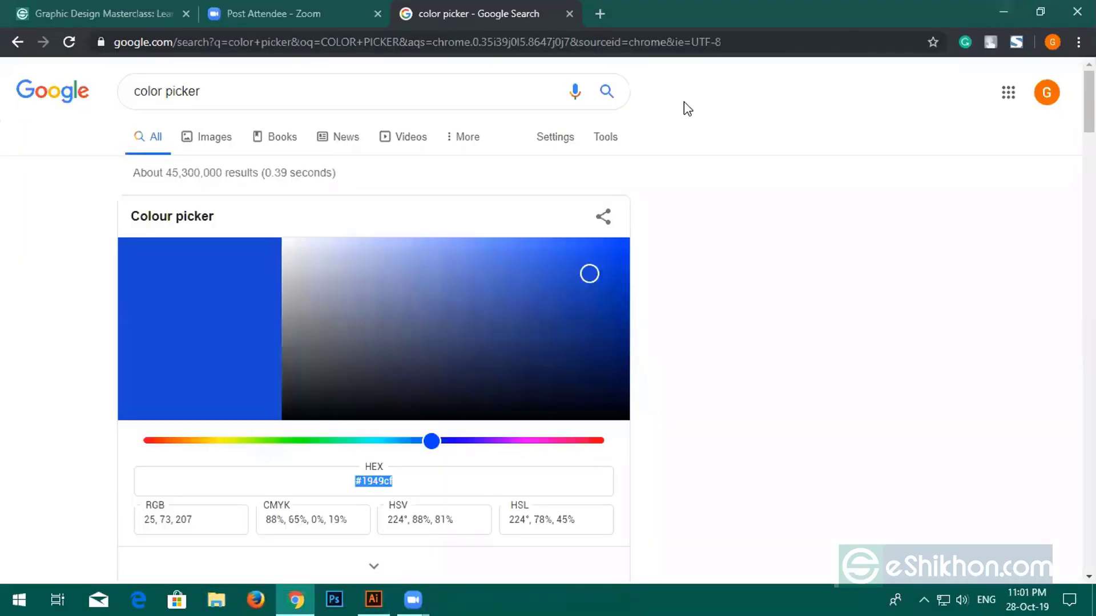
left_click(1008, 8)
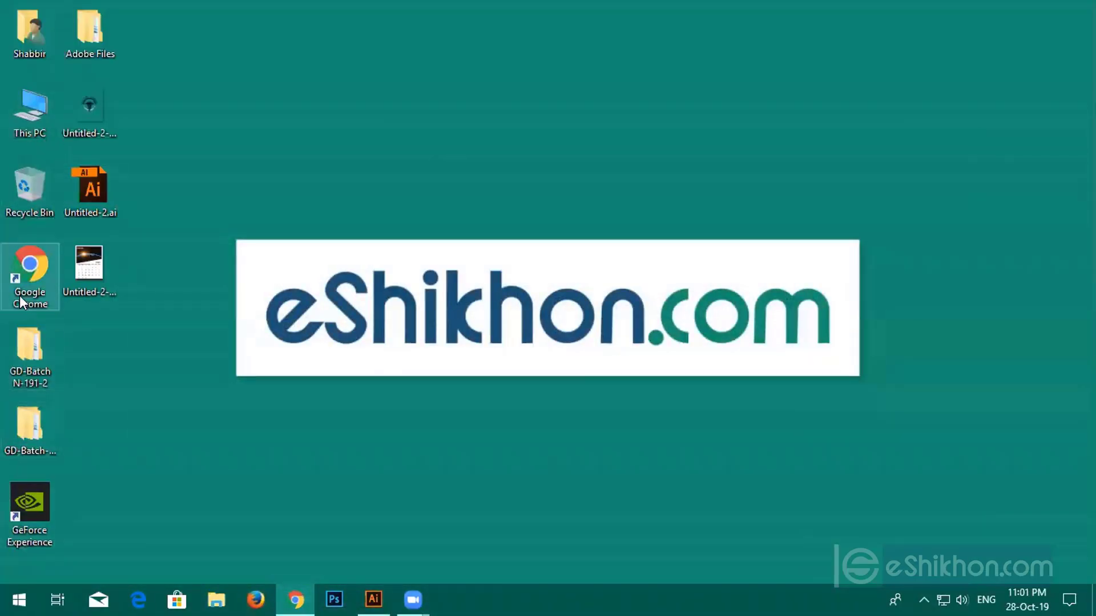
double_click(73, 40)
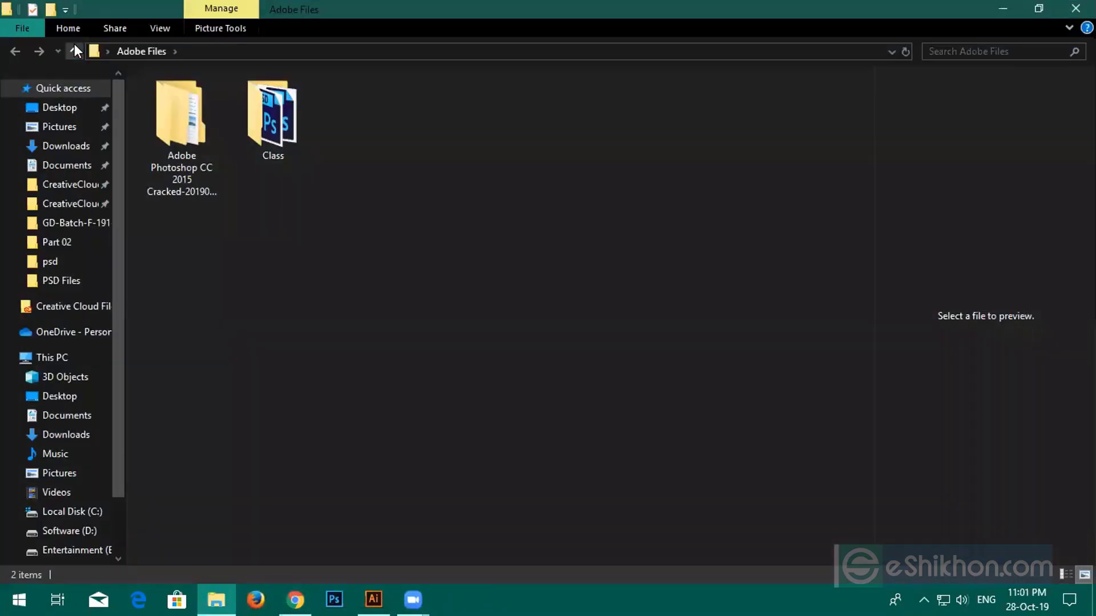
left_click(248, 106)
double_click(248, 106)
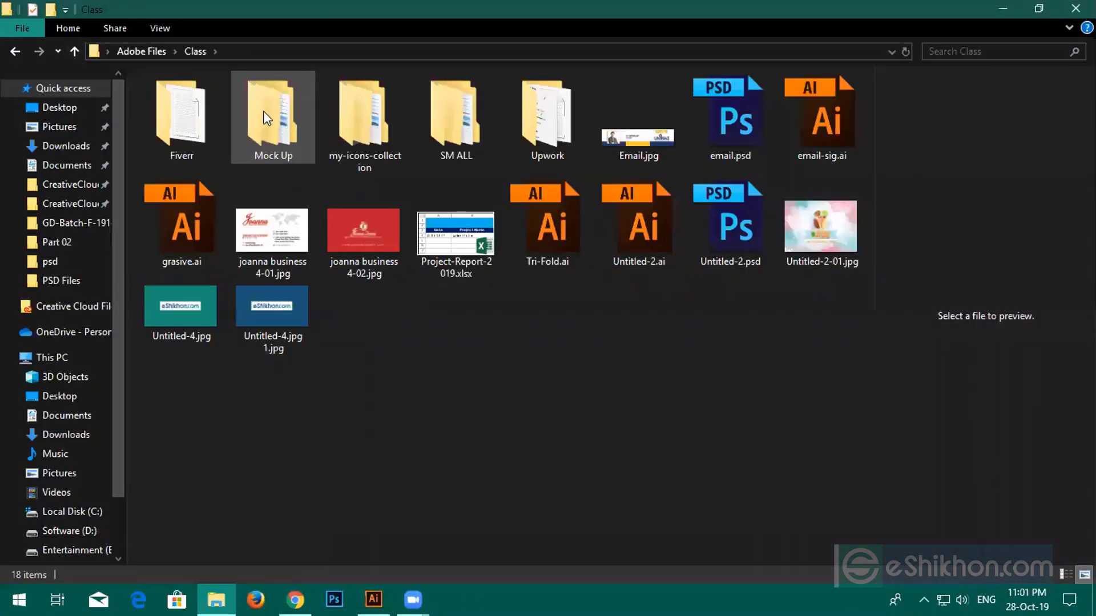
double_click(249, 107)
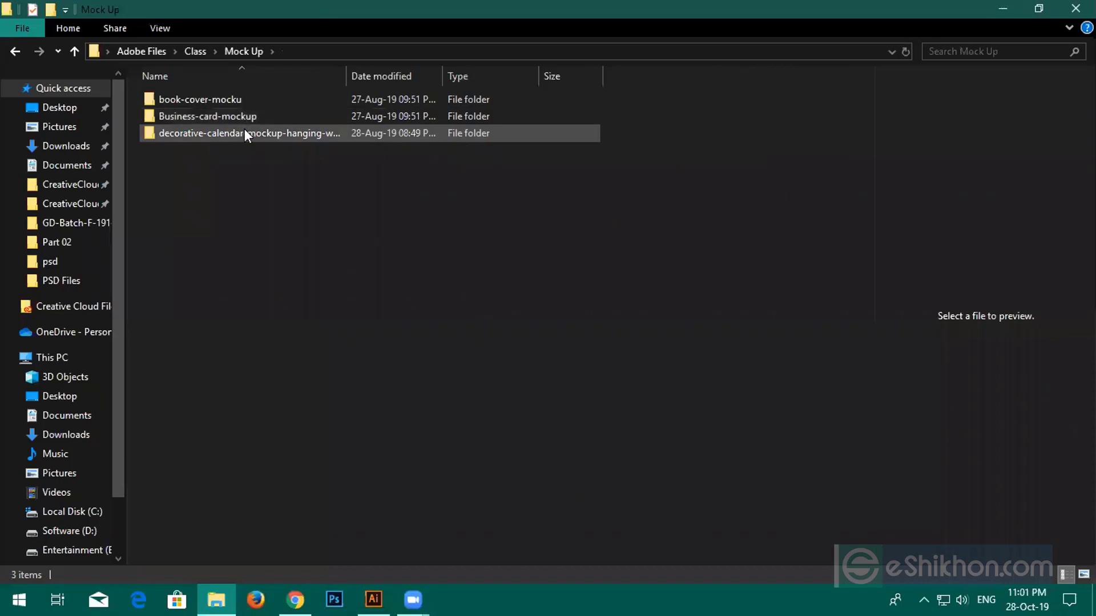
right_click(245, 130)
left_click(262, 142)
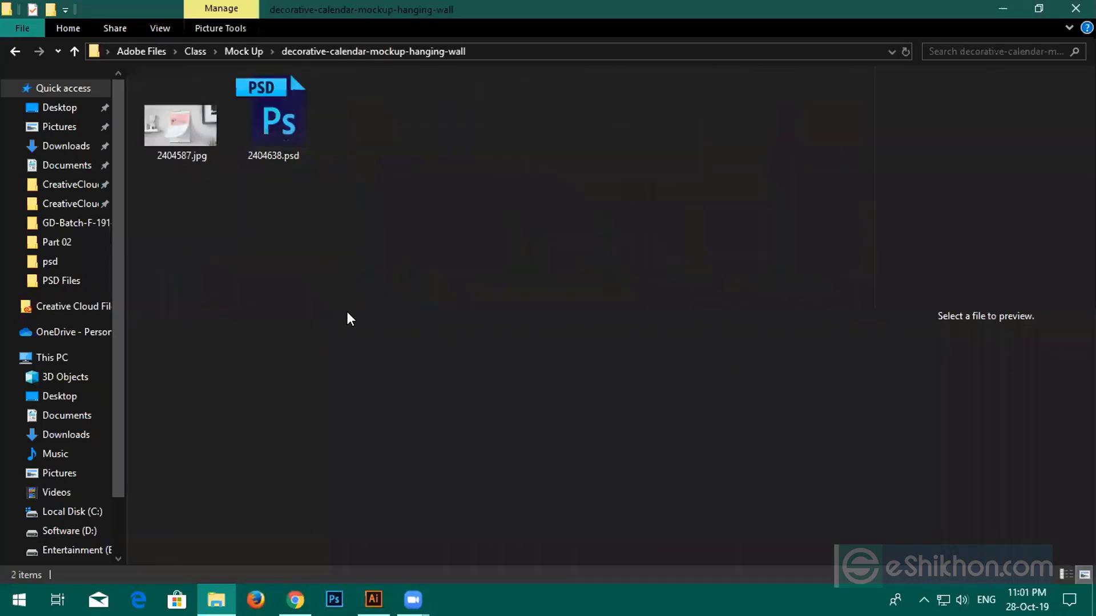
Open the wall calendar mockup 2404638.psd in Photoshop
left_click(260, 121)
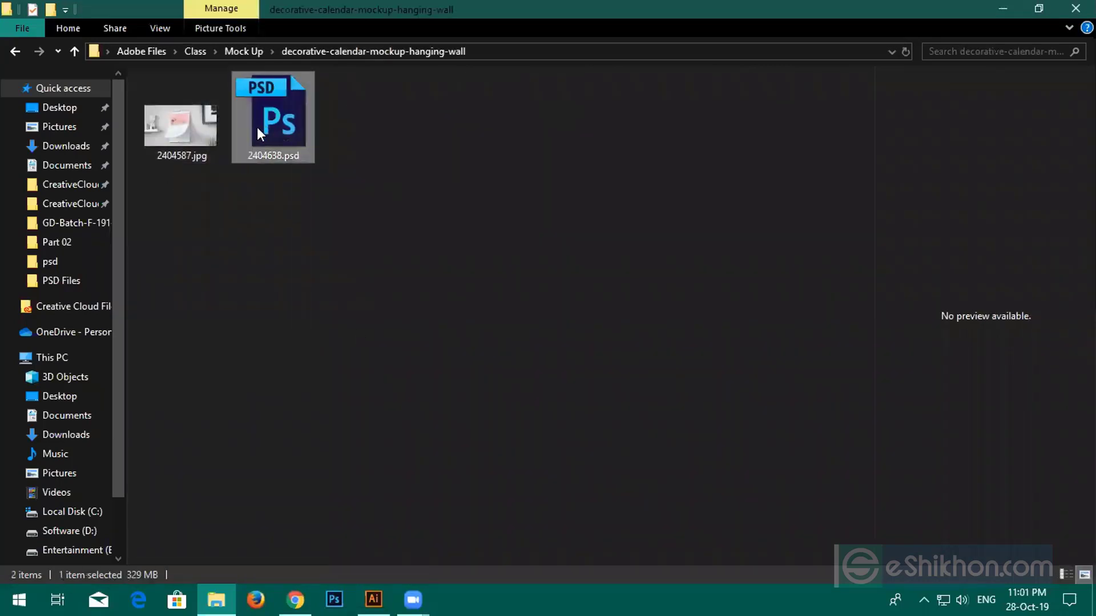
right_click(273, 118)
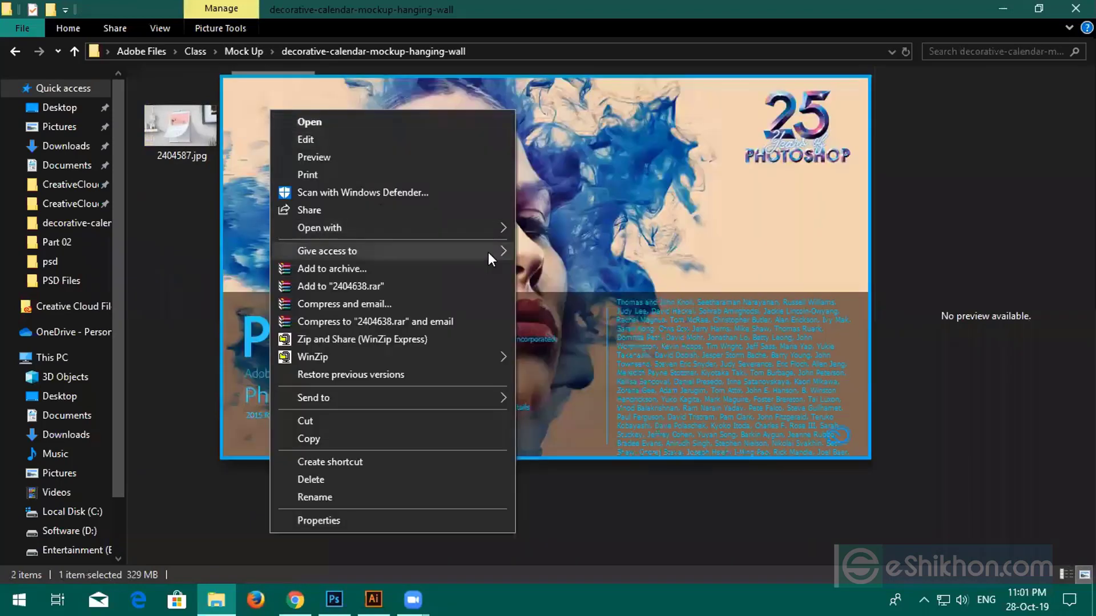
left_click(781, 255)
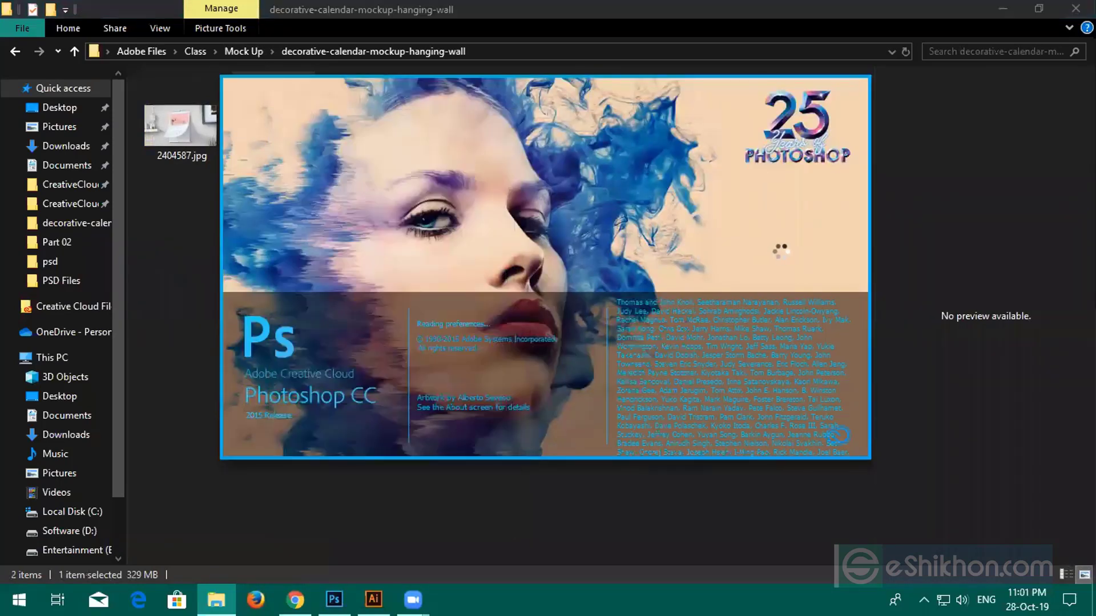
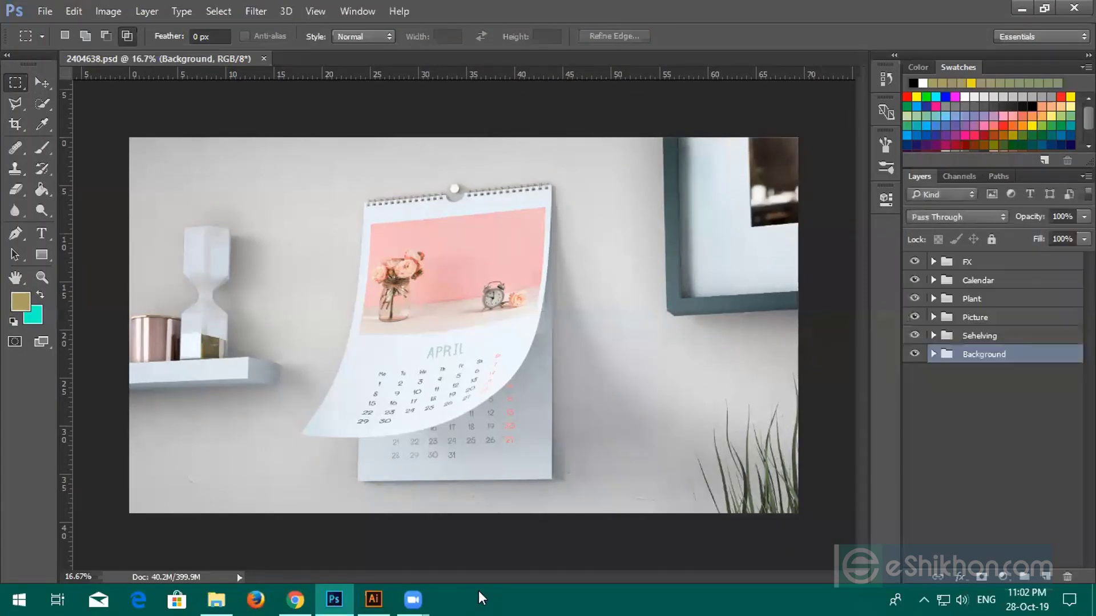
Examine what the FX, Picture, Plant and Calendar groups contribute to the mockup by hiding and showing each one
left_click(914, 262)
left_click(915, 262)
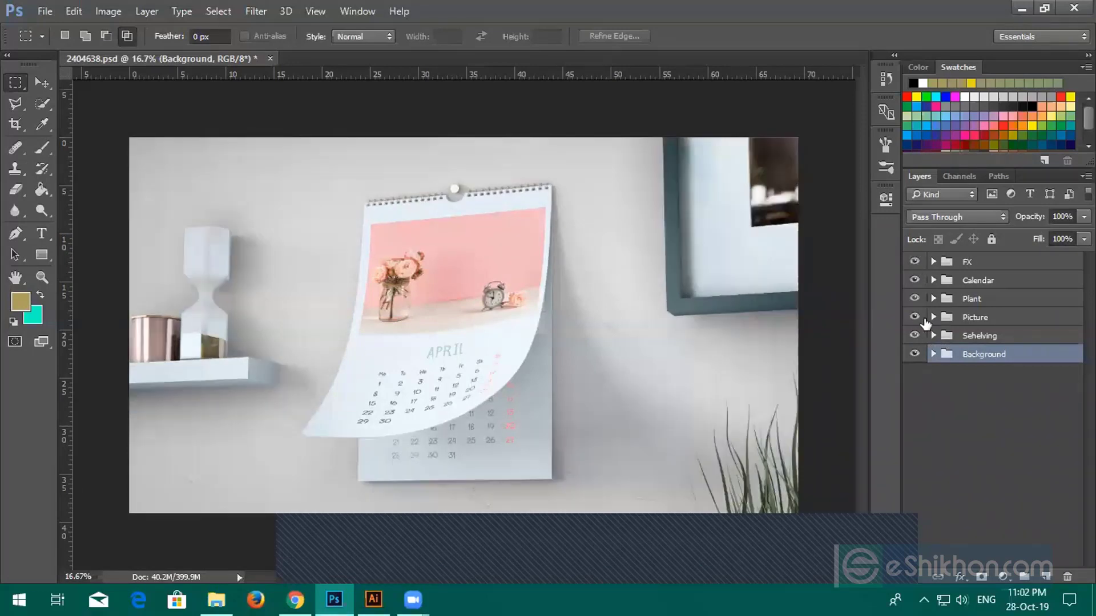
left_click(915, 318)
left_click(915, 317)
left_click(914, 299)
left_click(914, 298)
left_click(914, 281)
left_click(914, 280)
Open the Page 1 smart object inside the Calendar group and place Untitled-2-01.jpg from the Desktop in it as an embedded image
left_click(932, 281)
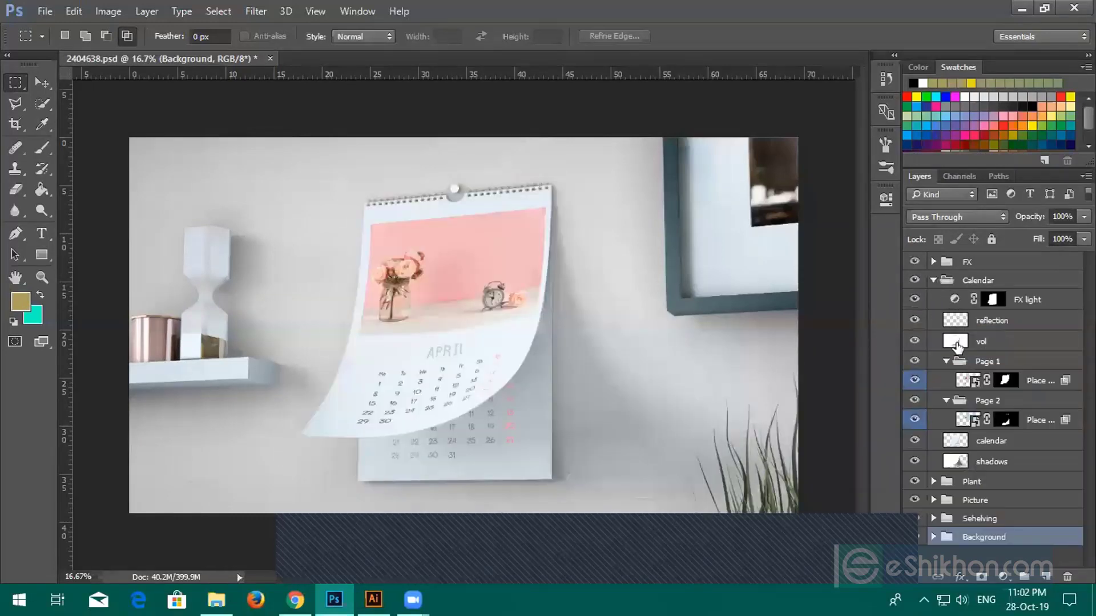
double_click(974, 386)
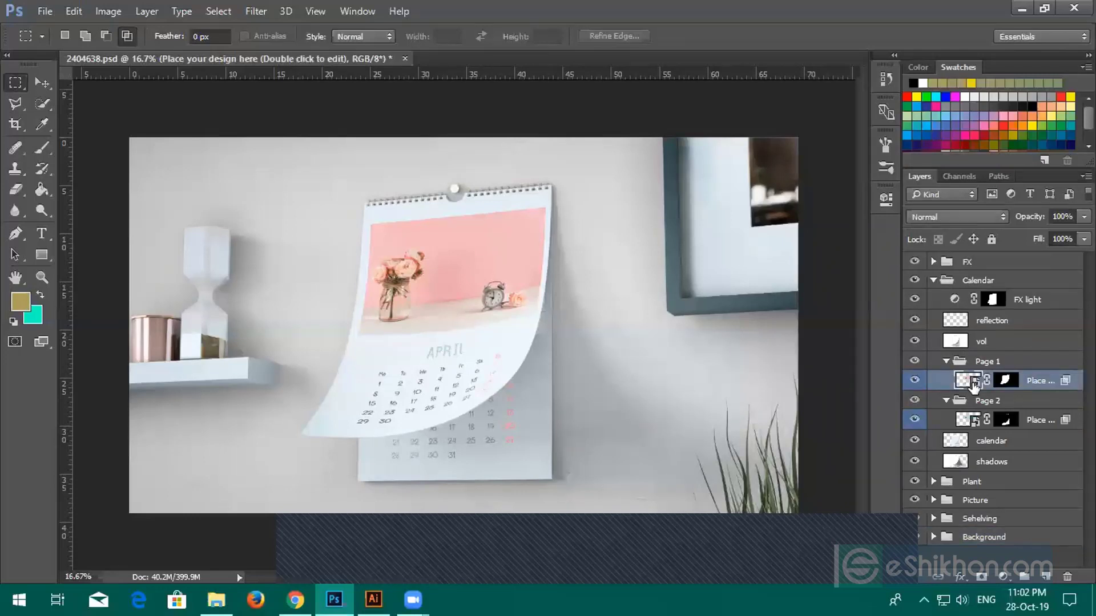
left_click(45, 11)
left_click(86, 310)
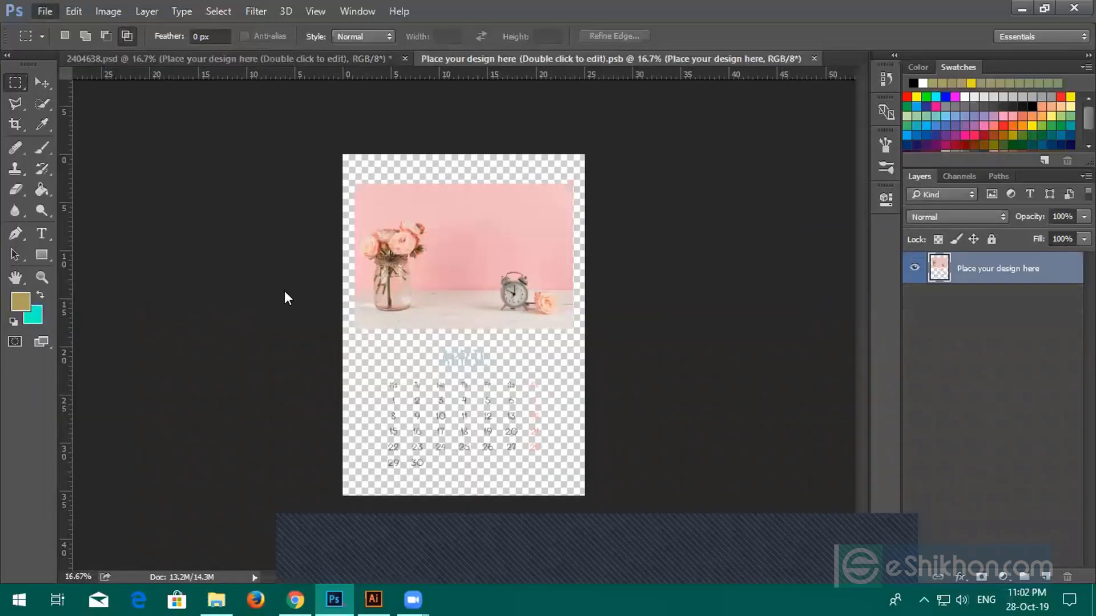
scroll(45, 139, "up", 5)
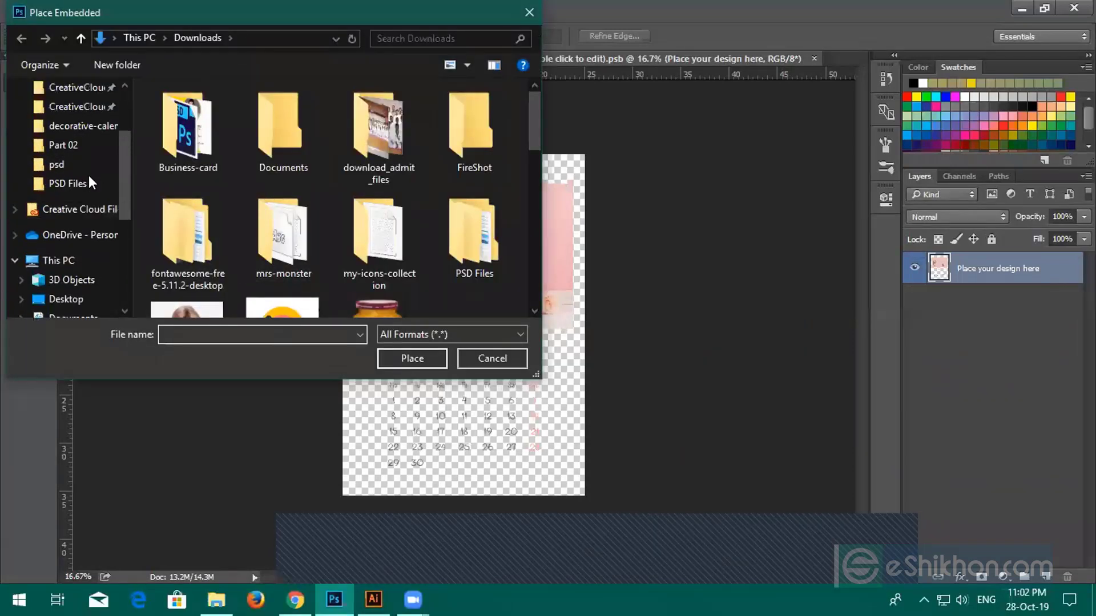
left_click(68, 120)
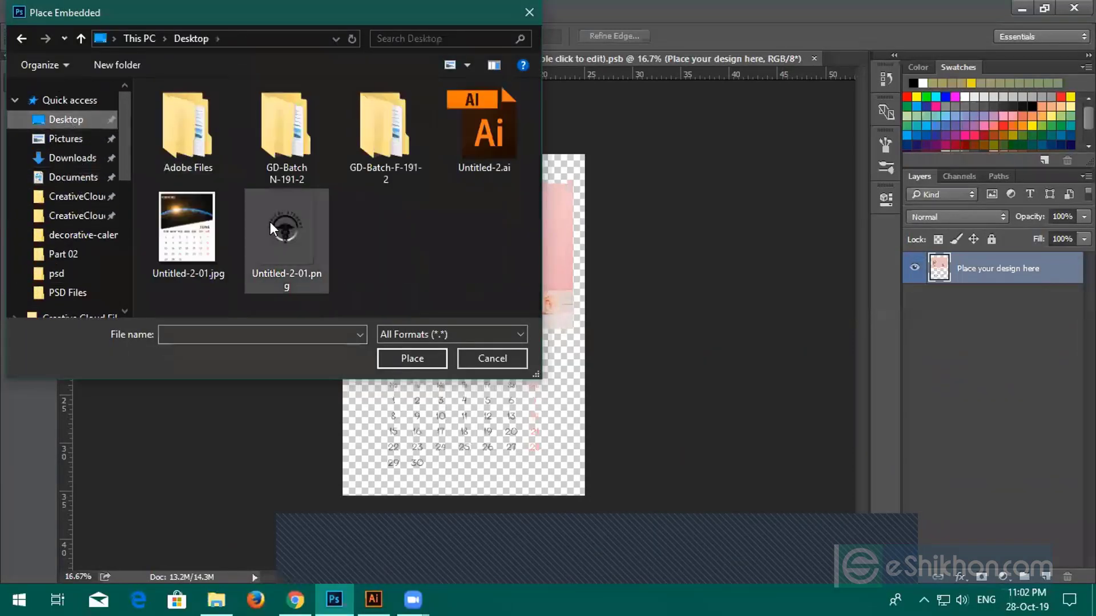
left_click(227, 251)
left_click(409, 356)
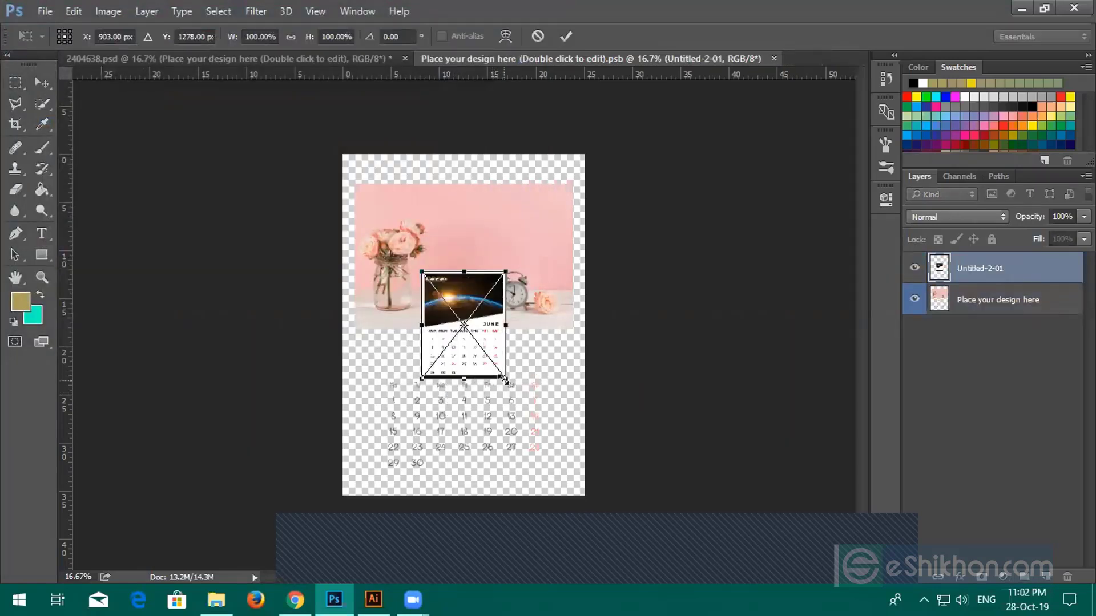
Scale the placed calendar image to fill the whole canvas, about 287% wide and 315% high, and commit the transform
left_click_drag(505, 379, 576, 488)
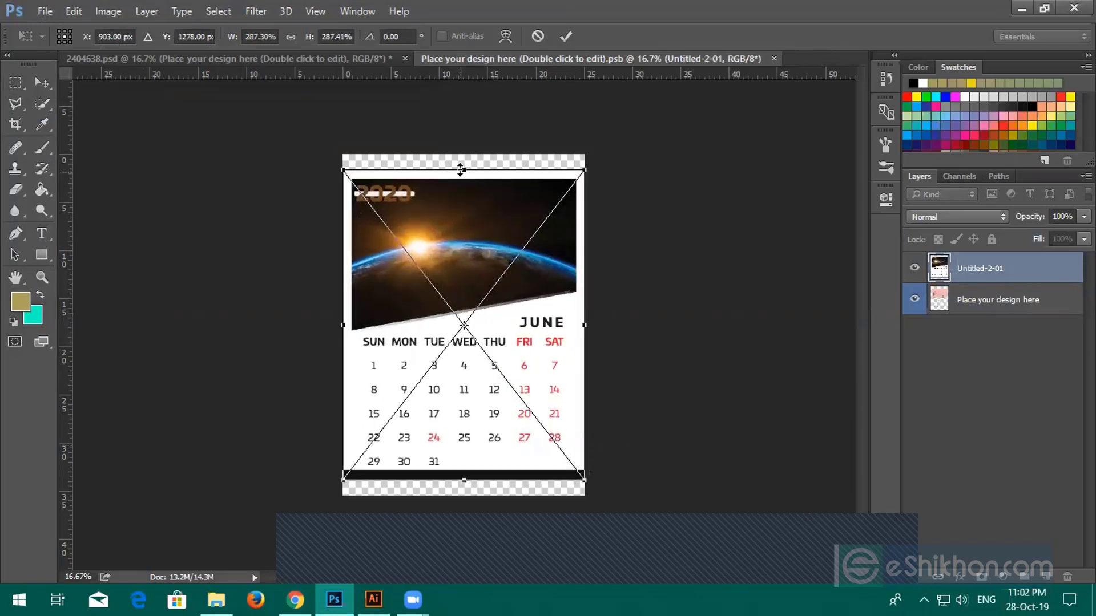
left_click_drag(461, 165, 463, 151)
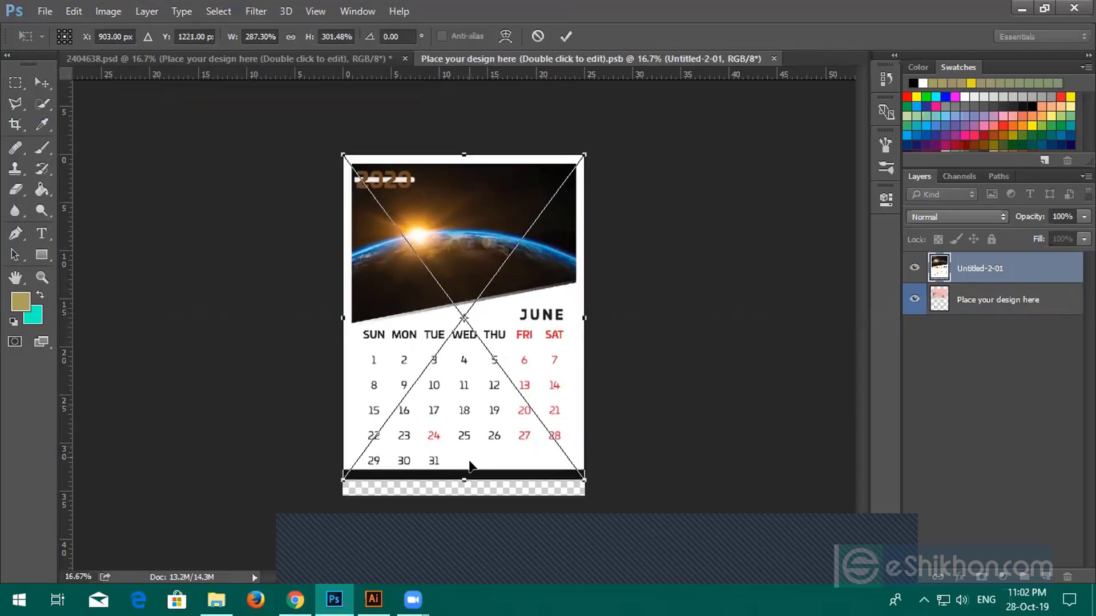
left_click_drag(463, 477, 463, 496)
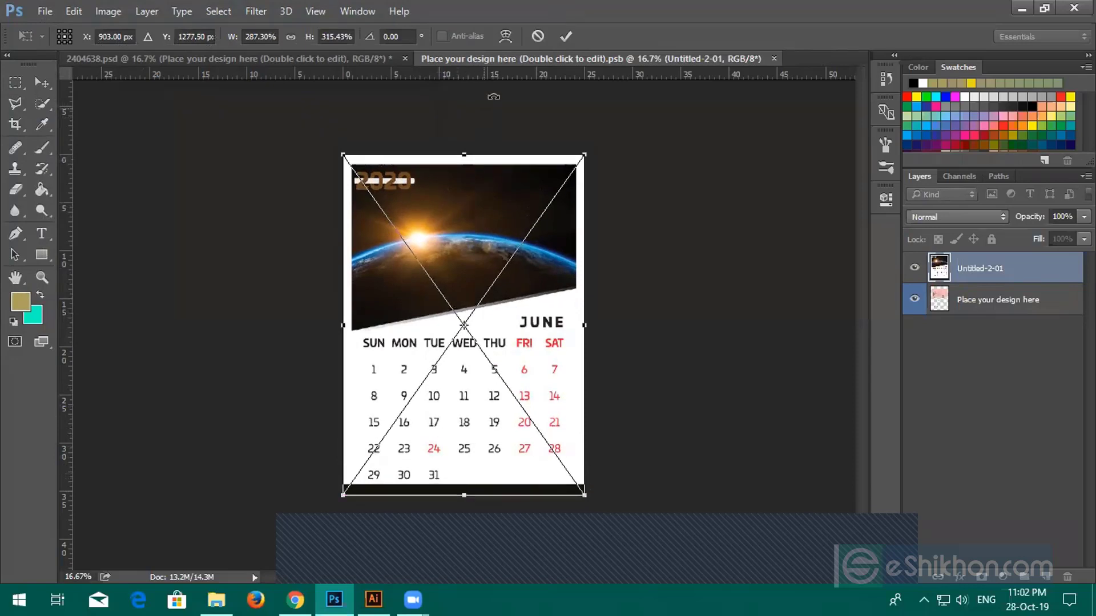
left_click(565, 37)
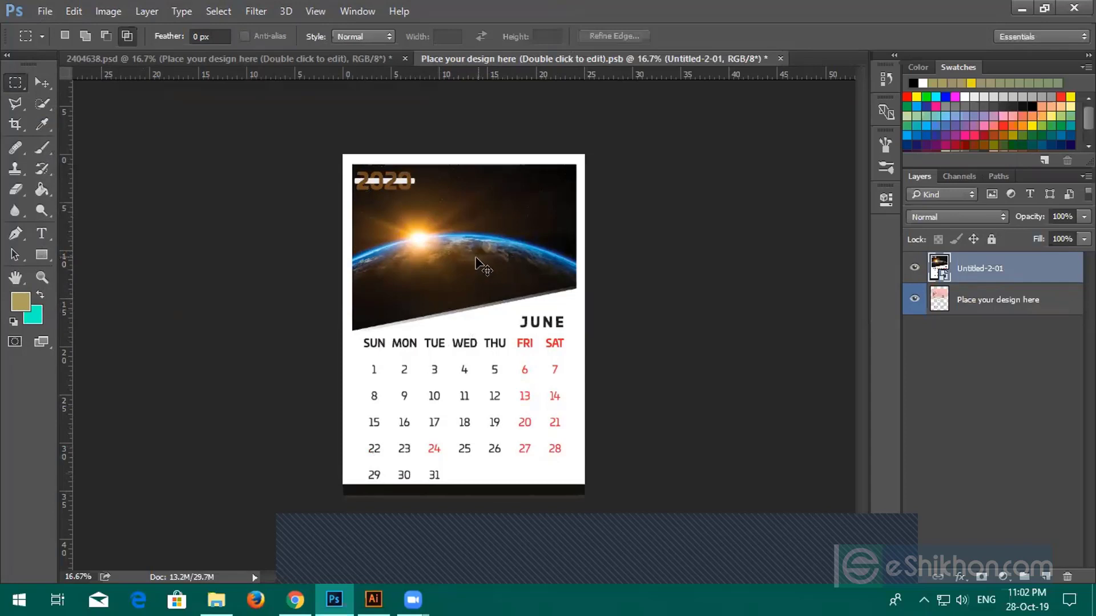
Save the smart object and return to the 2404638.psd mockup to inspect the calendar design on the hanging page
key("ctrl+s")
left_click(178, 59)
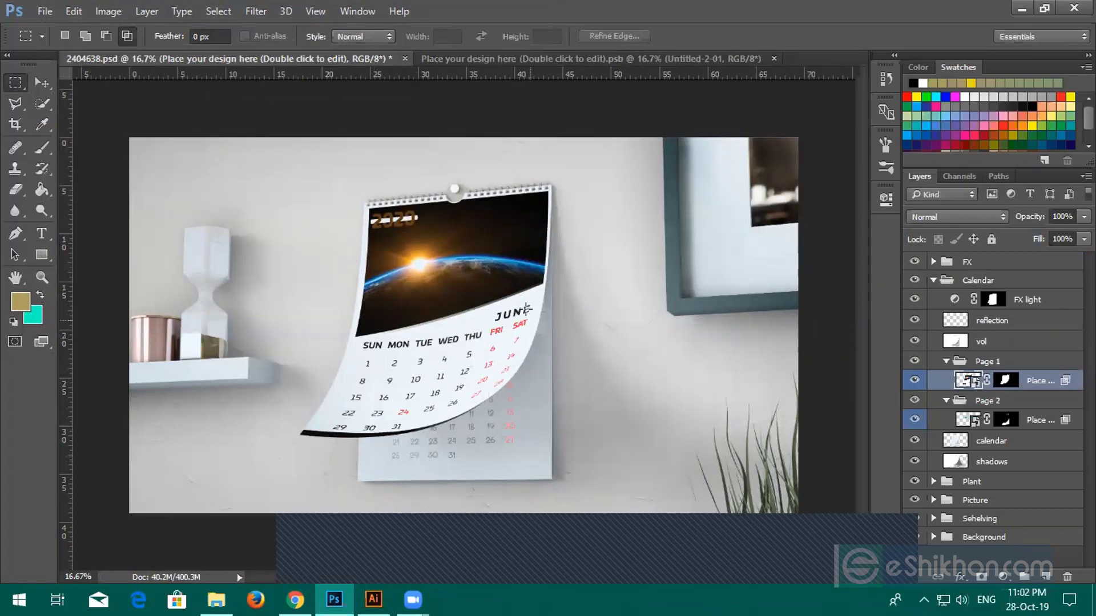
scroll(489, 331, "up", 3)
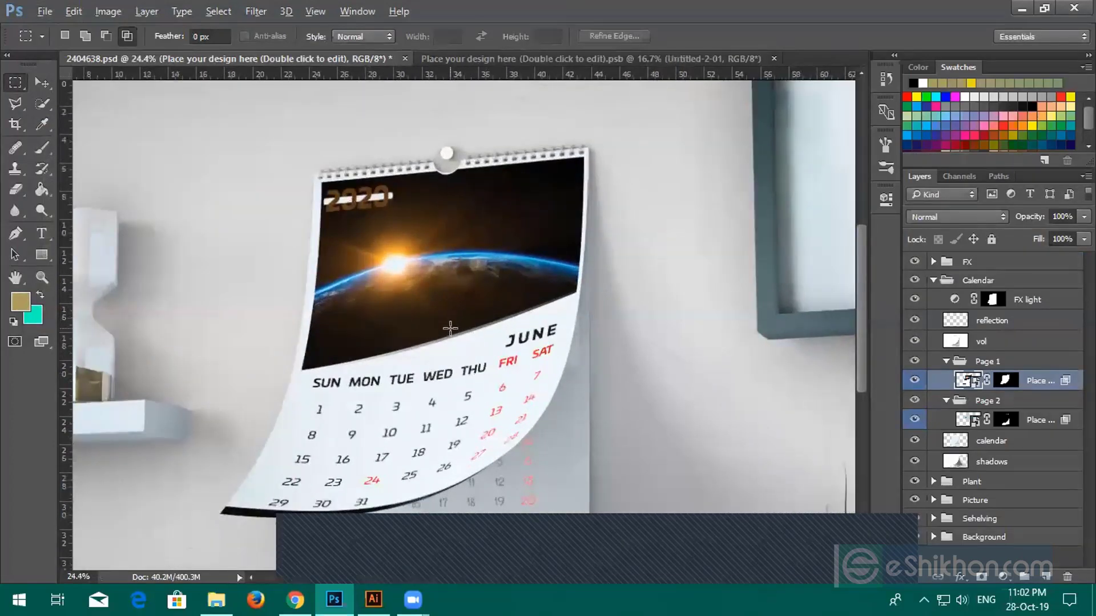
scroll(394, 294, "down", 2)
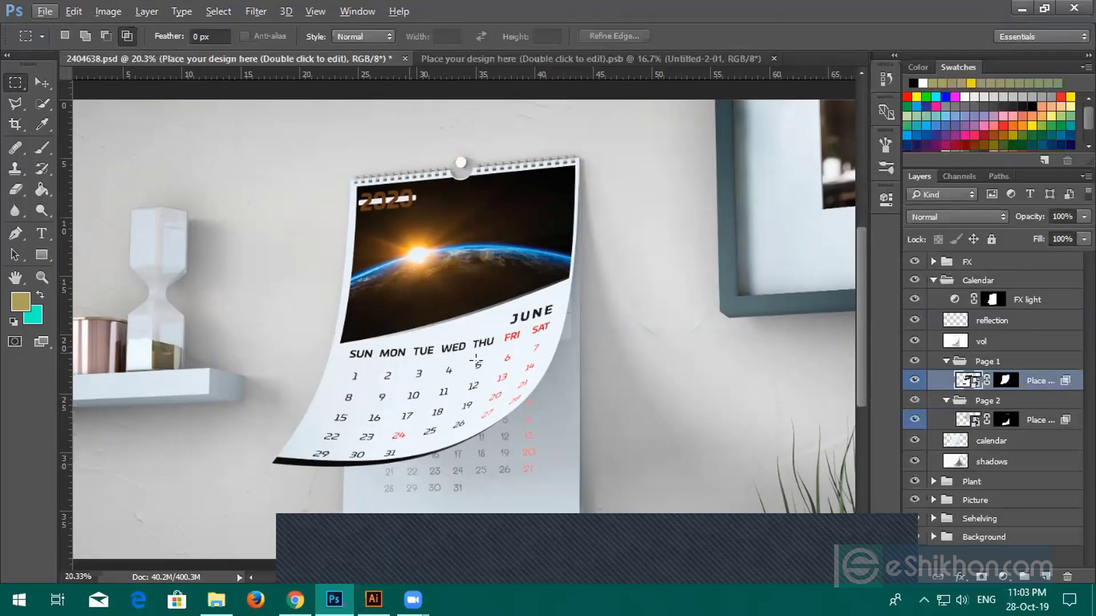
left_click(374, 600)
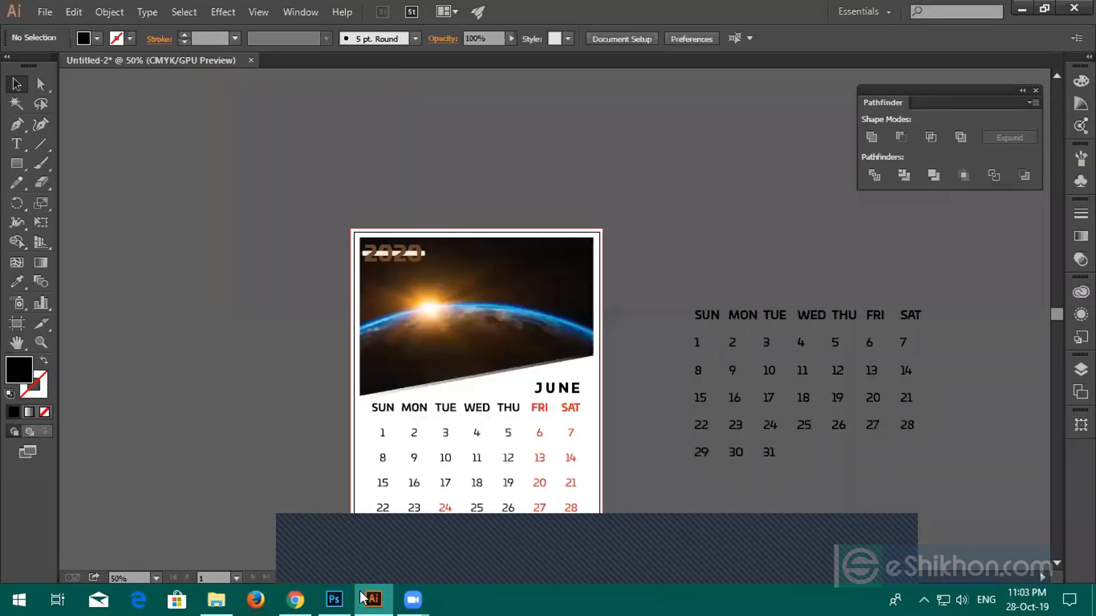
left_click(46, 13)
left_click(54, 32)
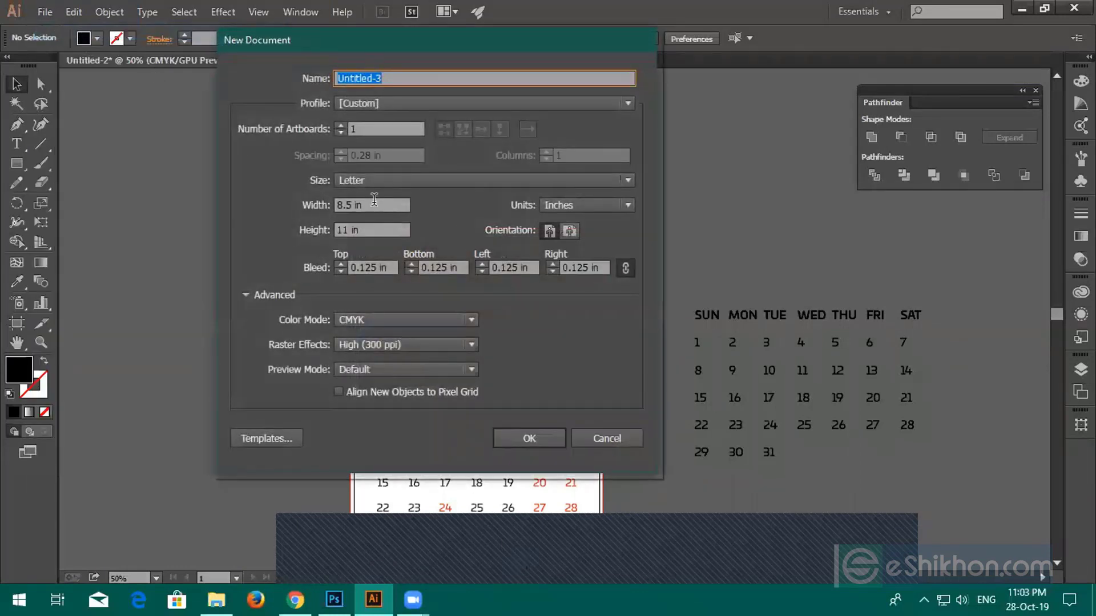
left_click(604, 437)
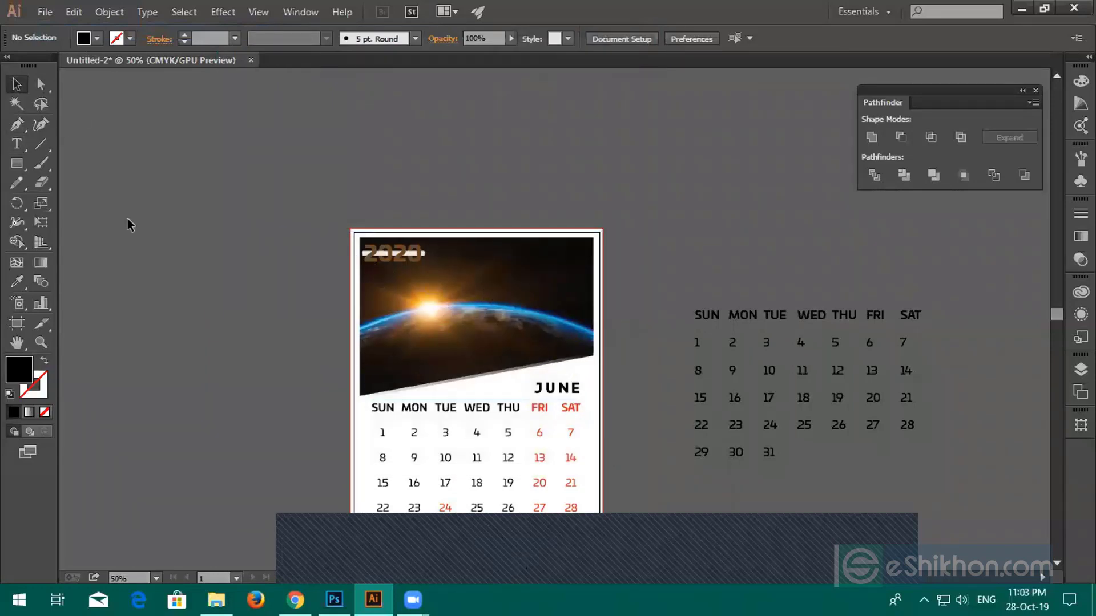
Open a new tab in Chrome, and quit Photoshop without saving the changes to 2404638.psd
left_click(295, 600)
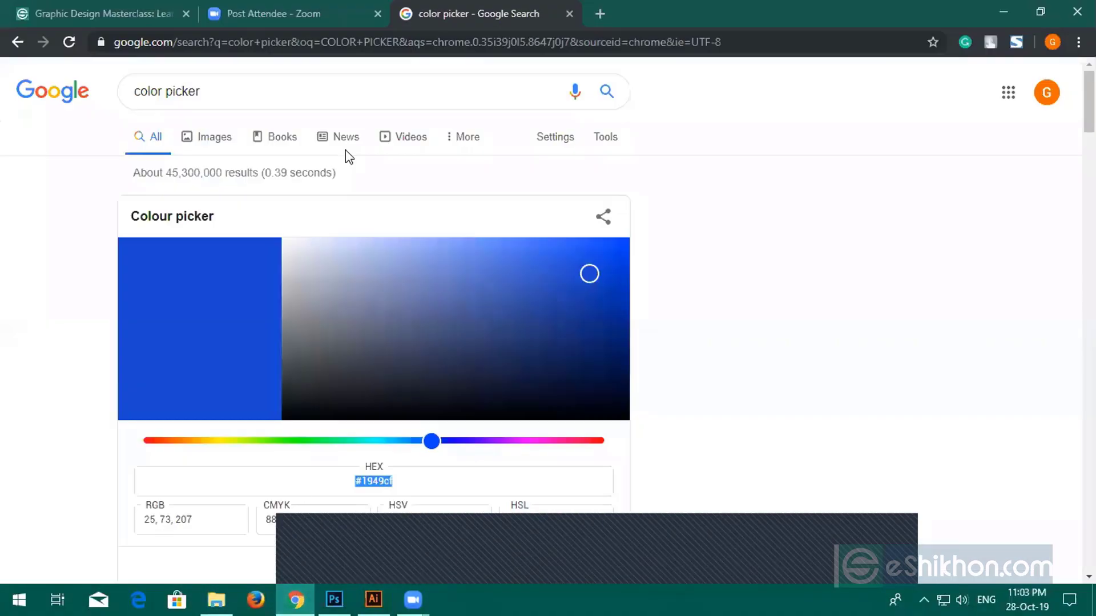
left_click(599, 13)
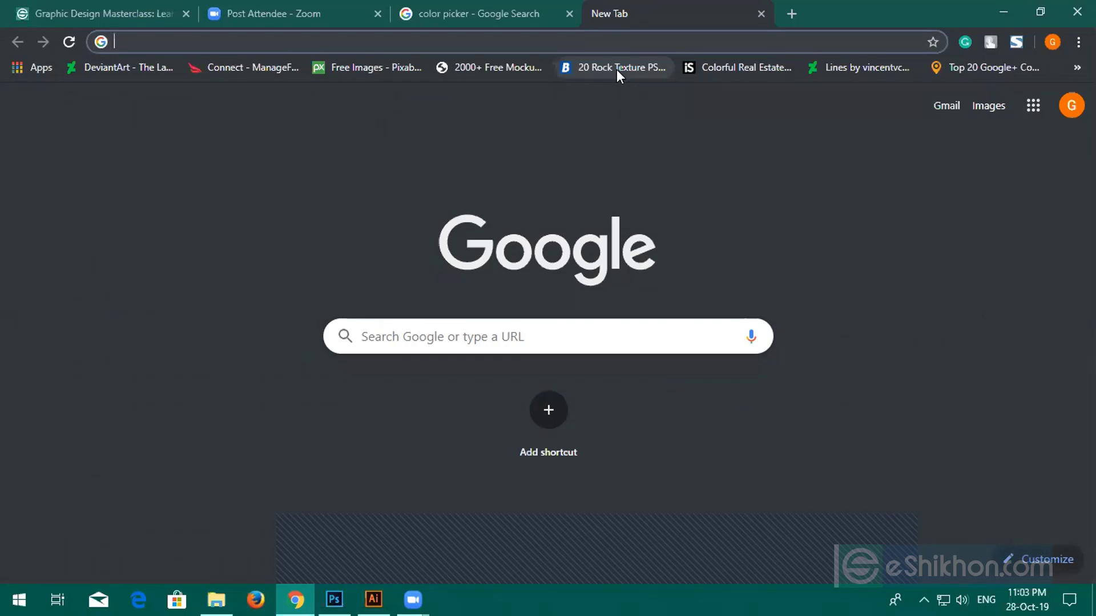
left_click(333, 600)
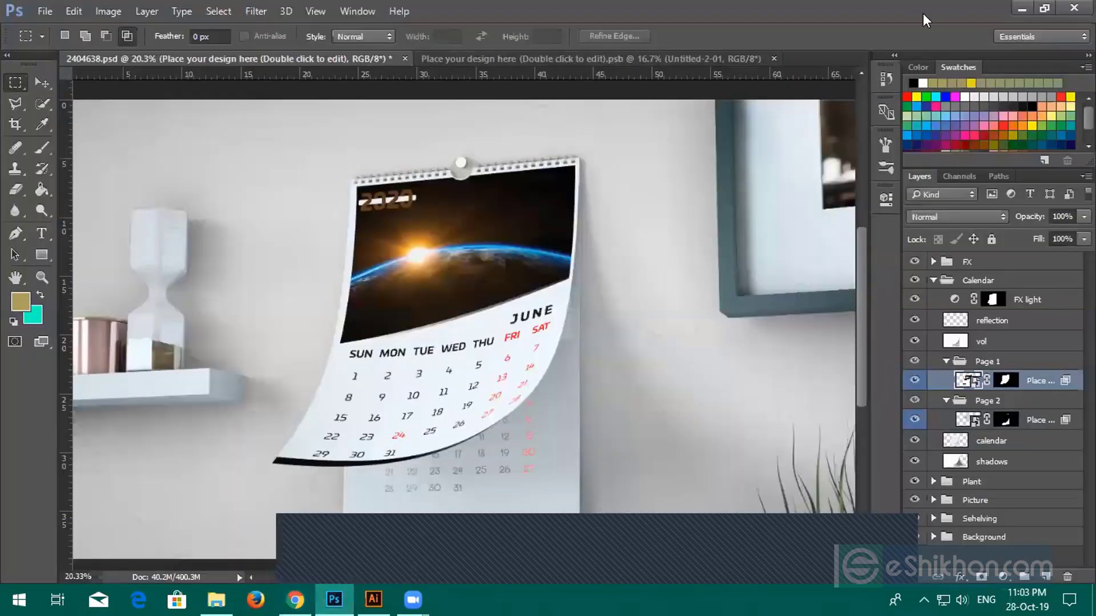
left_click(1073, 8)
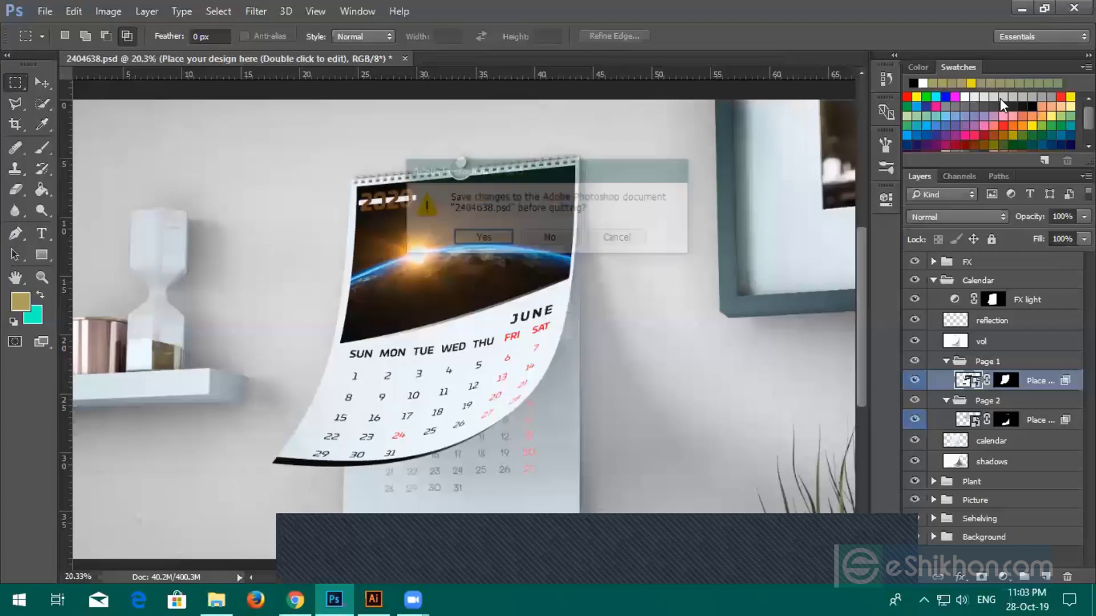
left_click(557, 236)
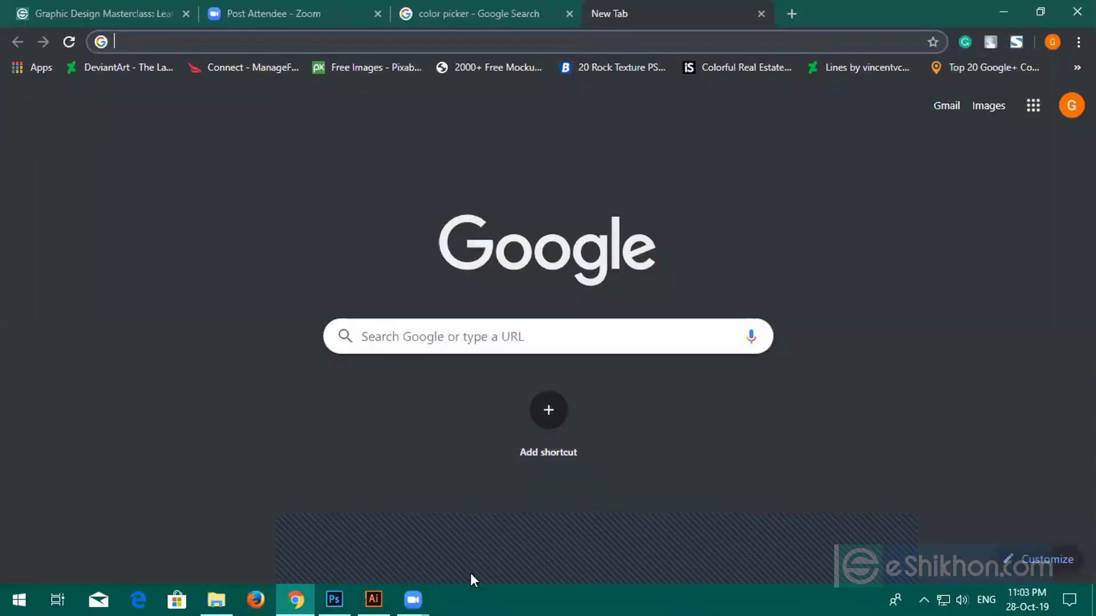
left_click(375, 598)
left_click(45, 11)
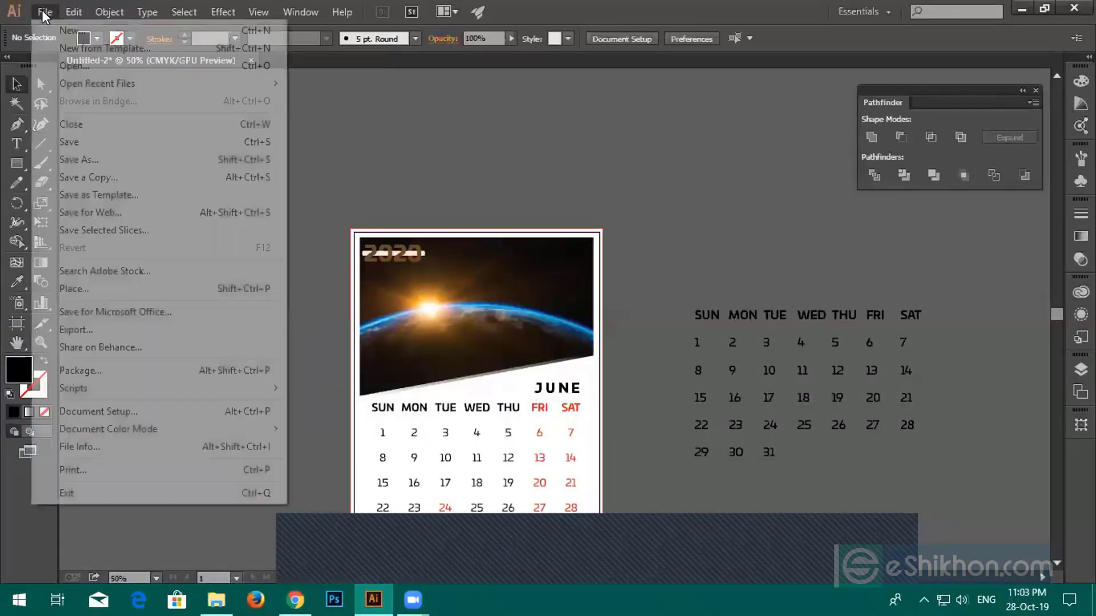
left_click(57, 30)
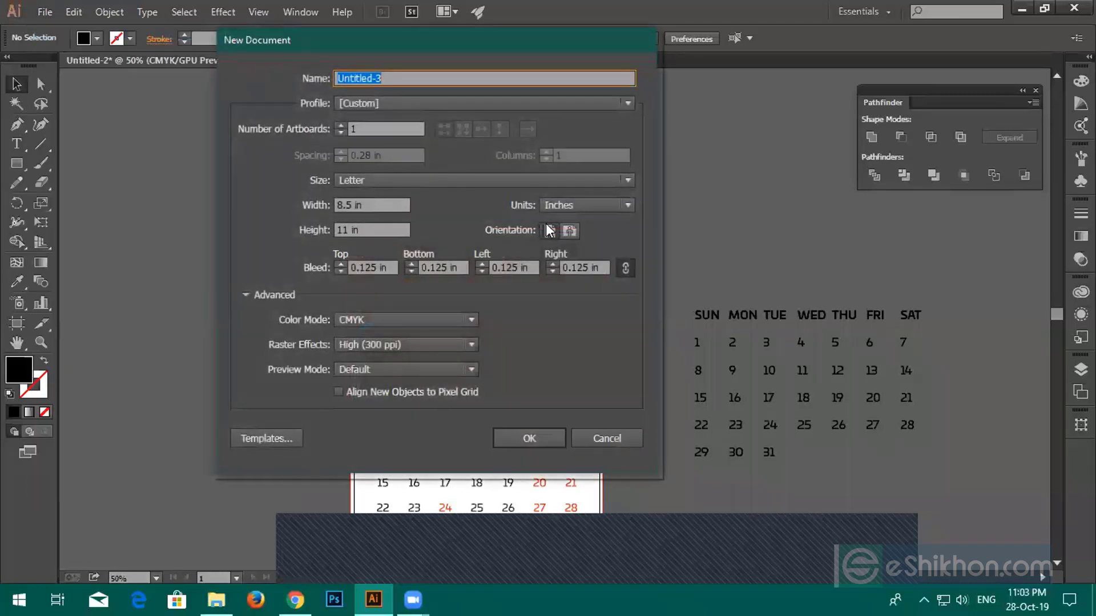
left_click(588, 205)
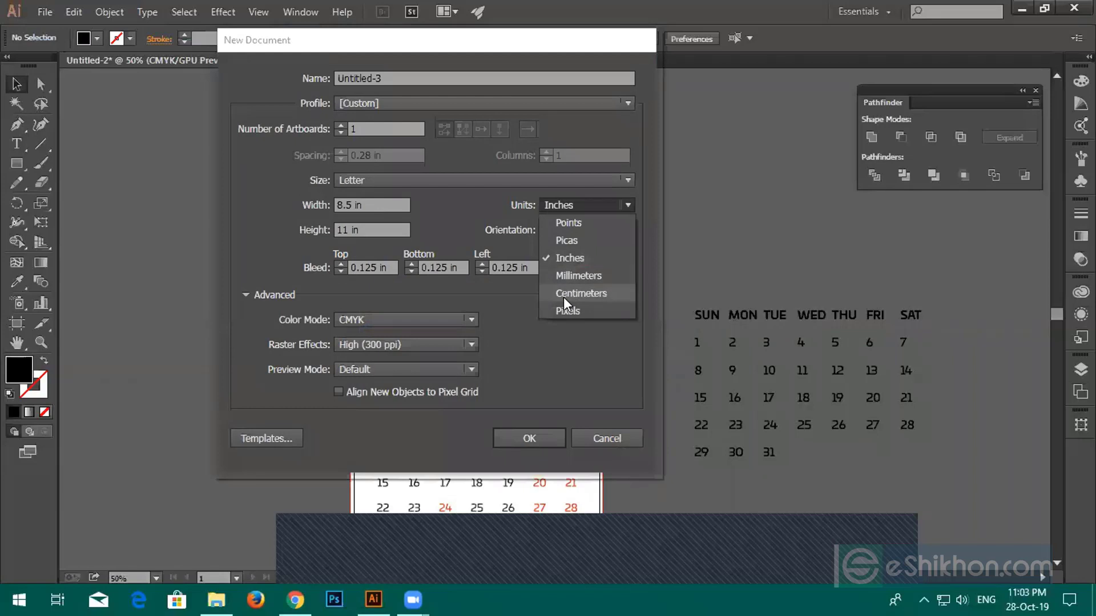
left_click(597, 437)
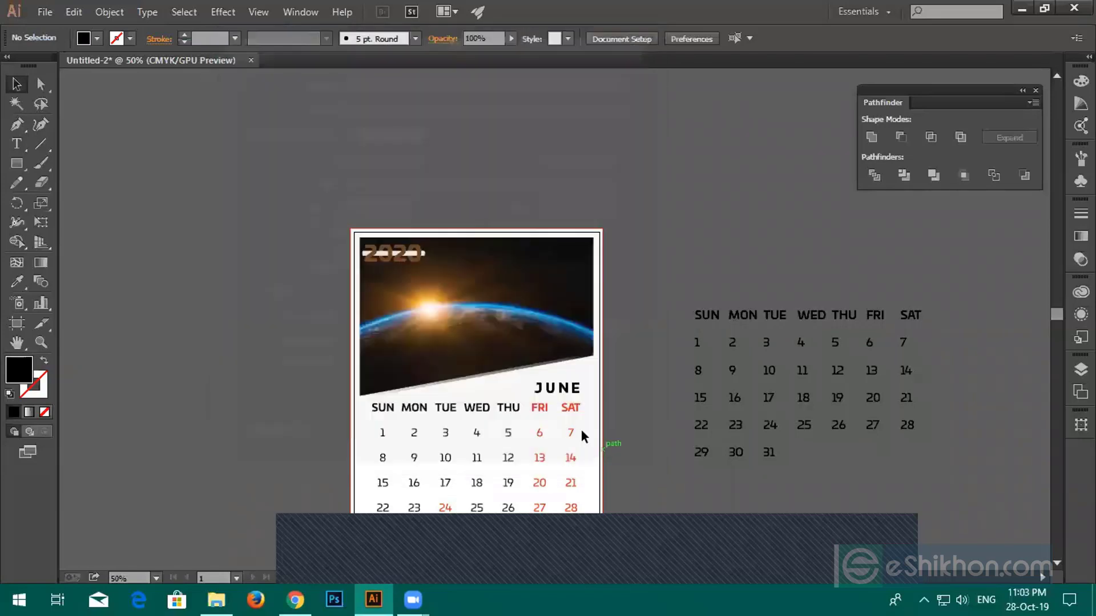
Switch to Chrome, load freelancer.com and open its job listings
left_click(295, 599)
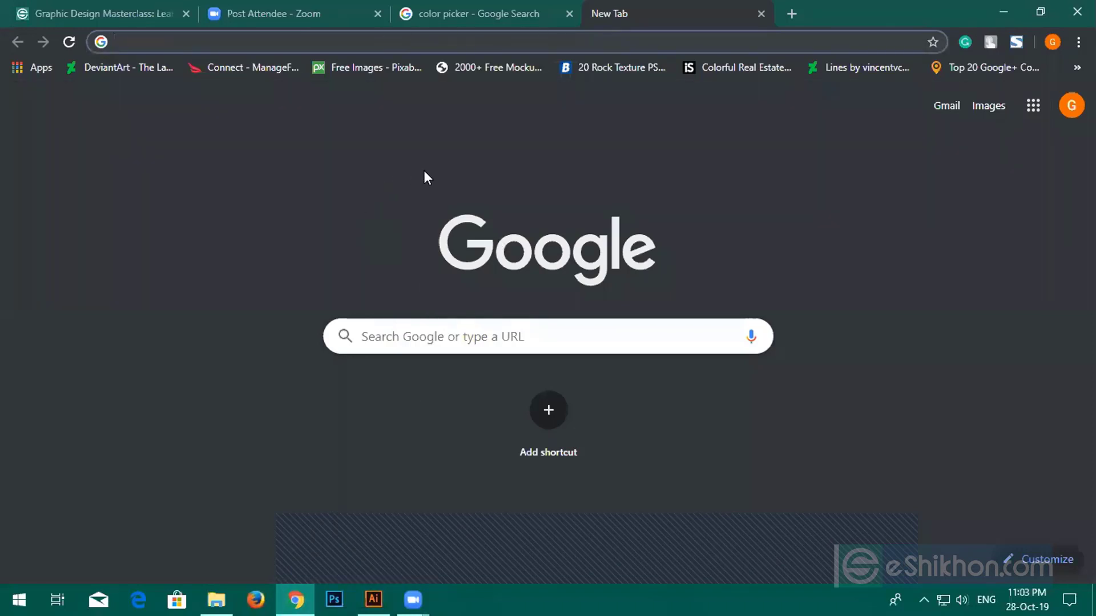
type("FREElancer.com")
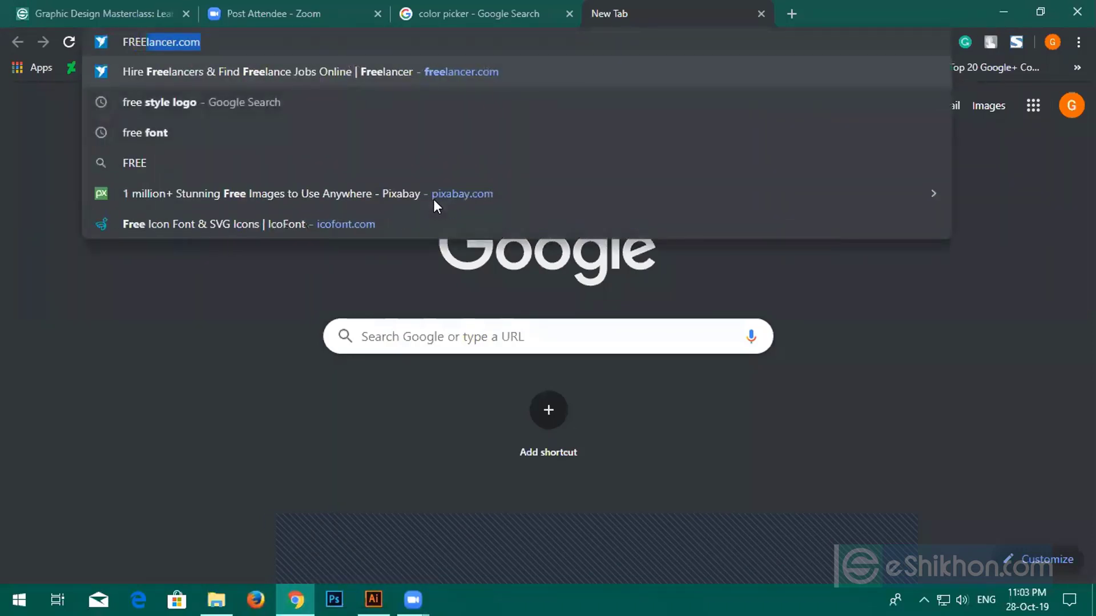
key("Return")
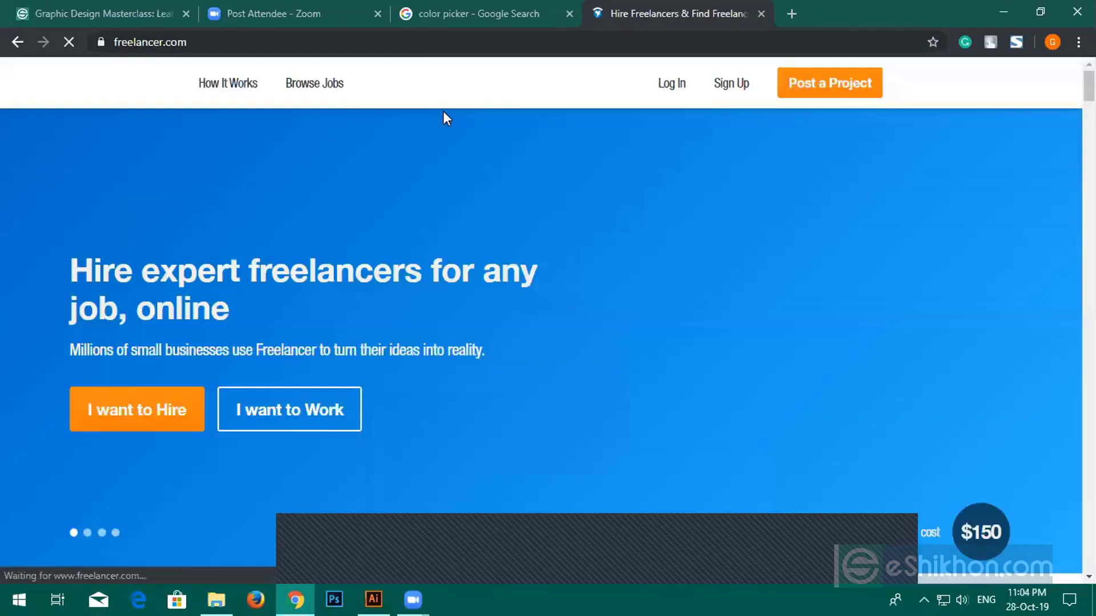
left_click(318, 85)
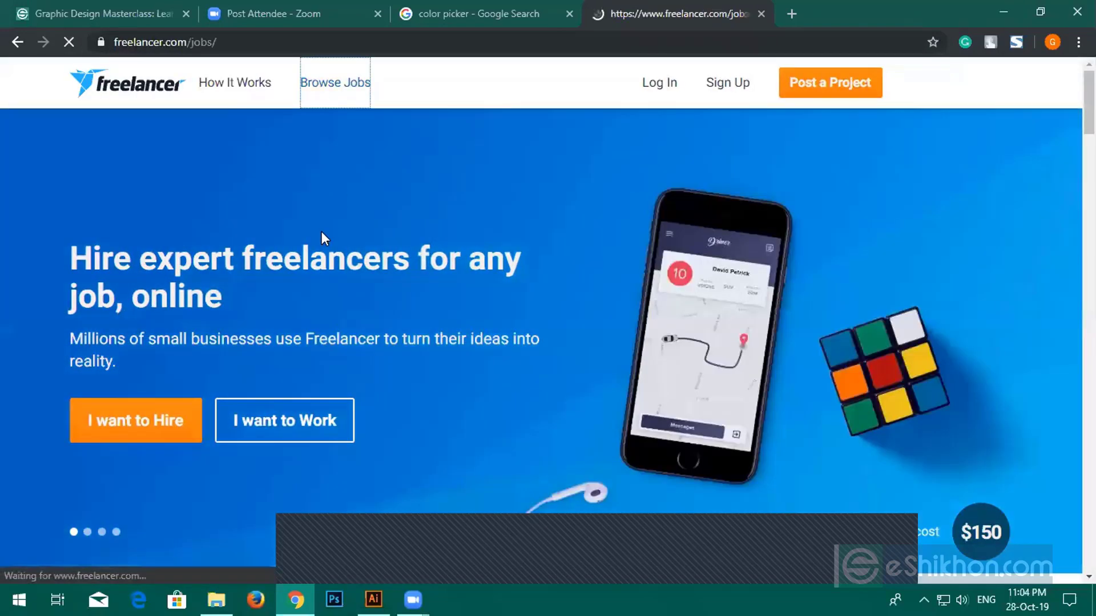
Search the Freelancer job listings for BANNER DESIGN
left_click(292, 249)
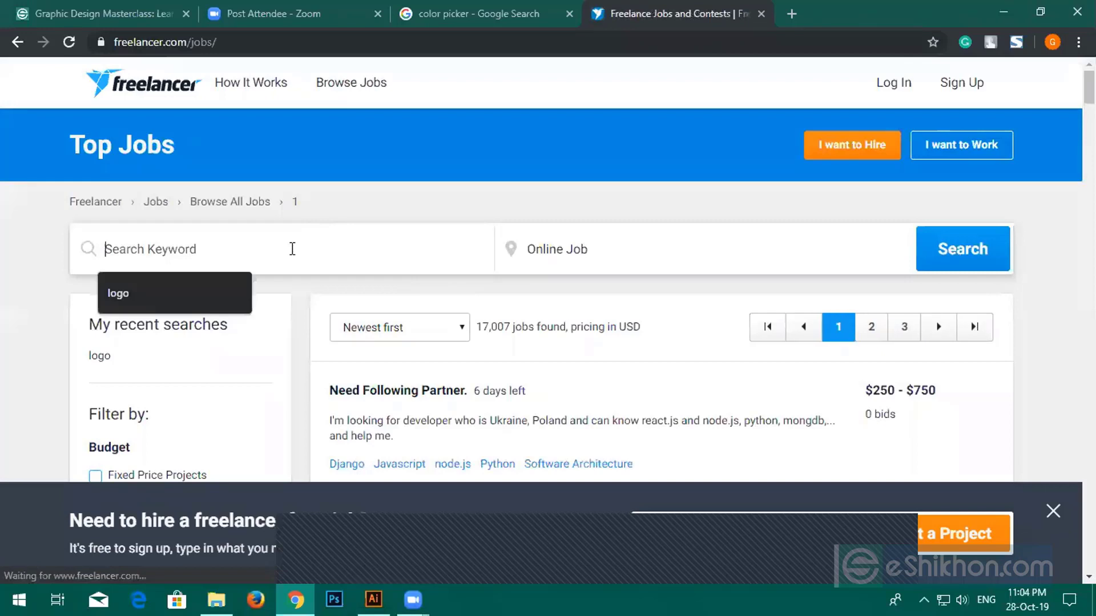
type("BANNN")
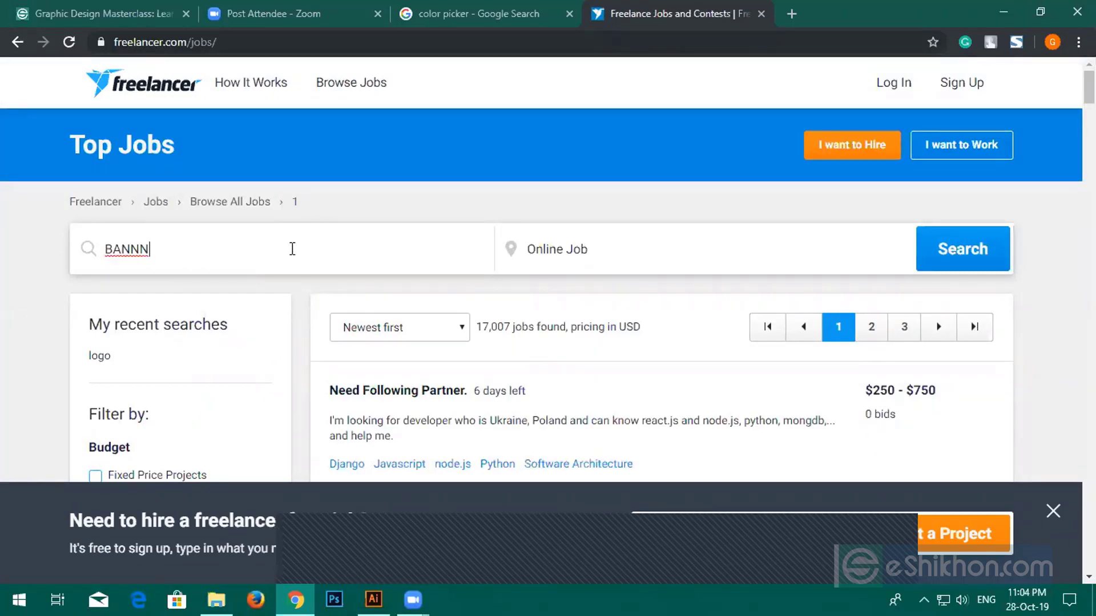
key("BackSpace")
type("ER DESIGN")
key("Return")
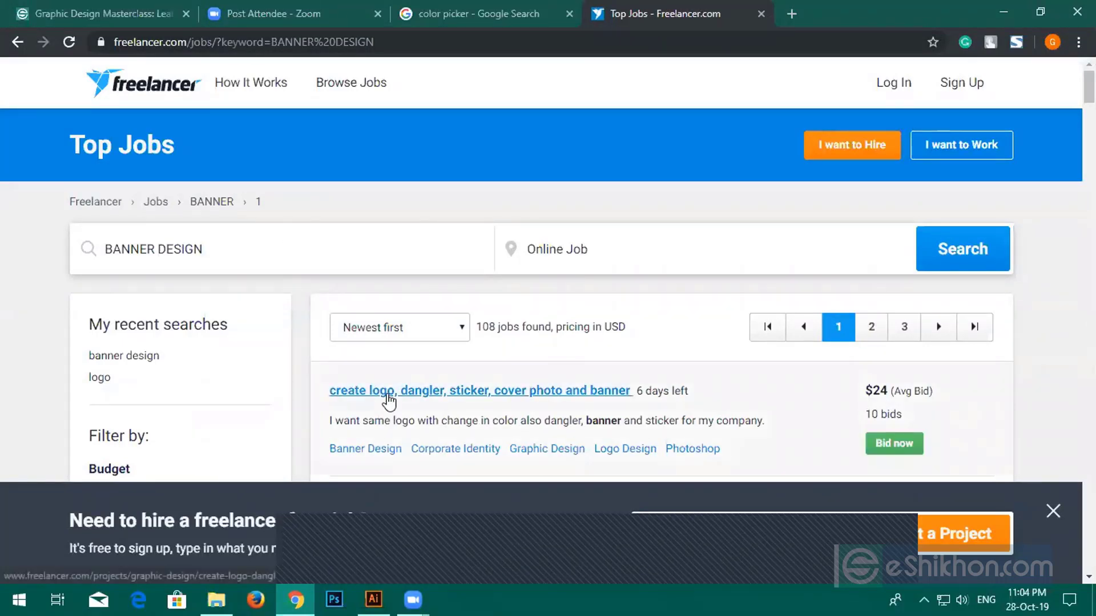
Review the description and bids of the "create logo, dangler, sticker, cover photo and banner" job, and replace its tab with a new one
left_click(420, 400)
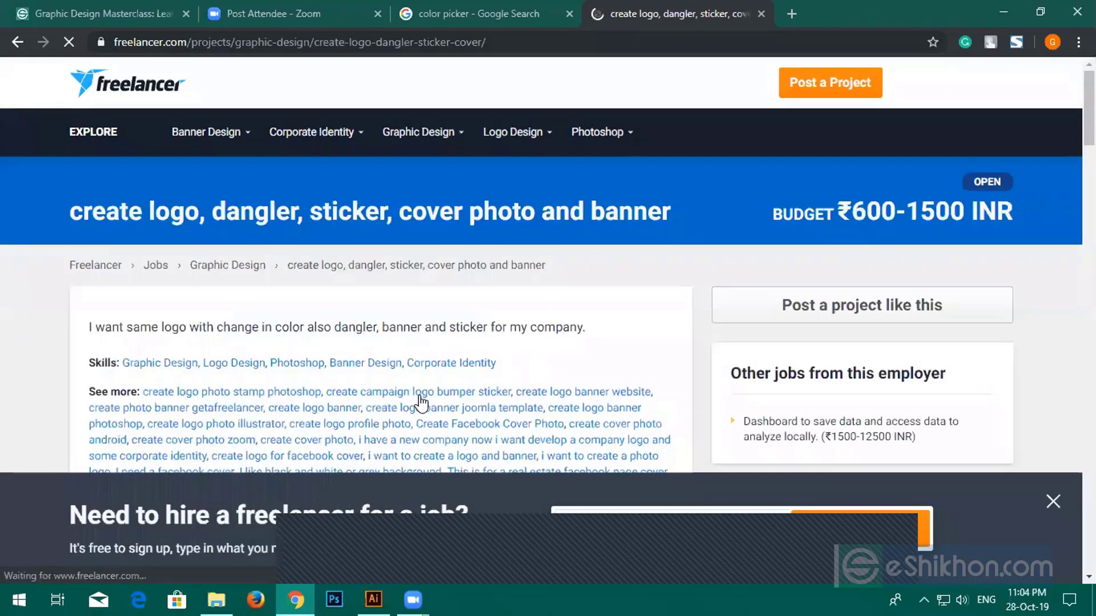
scroll(434, 400, "down", 8)
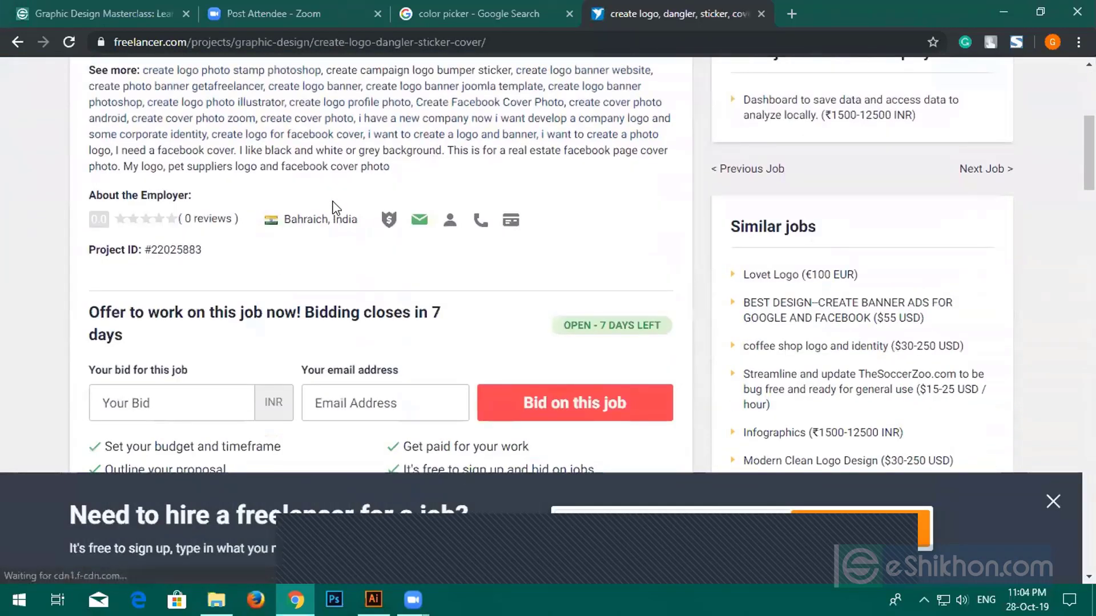
scroll(350, 244, "up", 7)
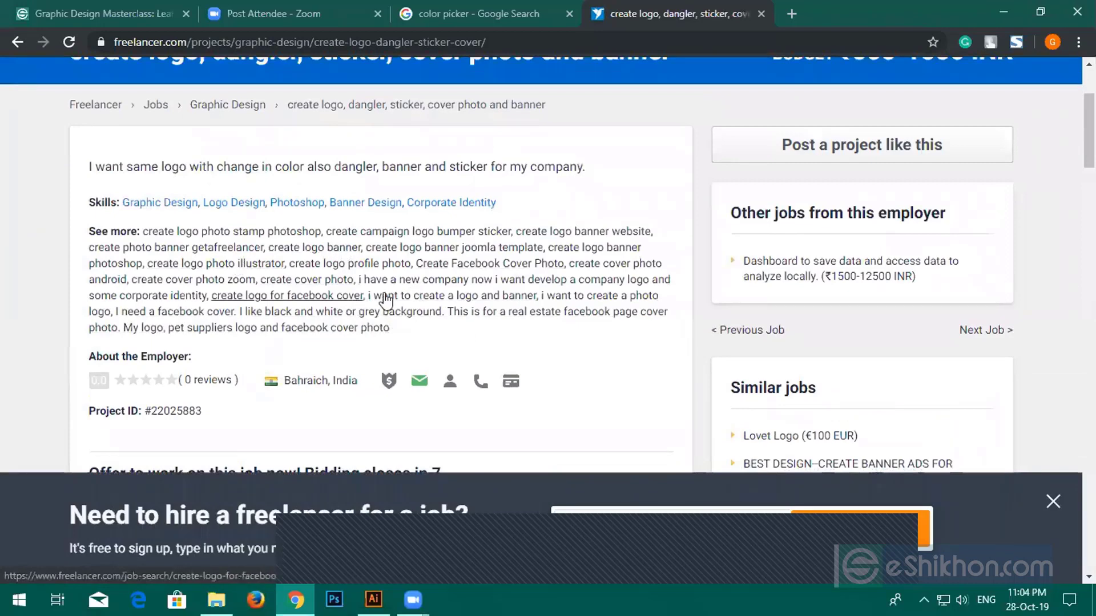
scroll(403, 302, "down", 18)
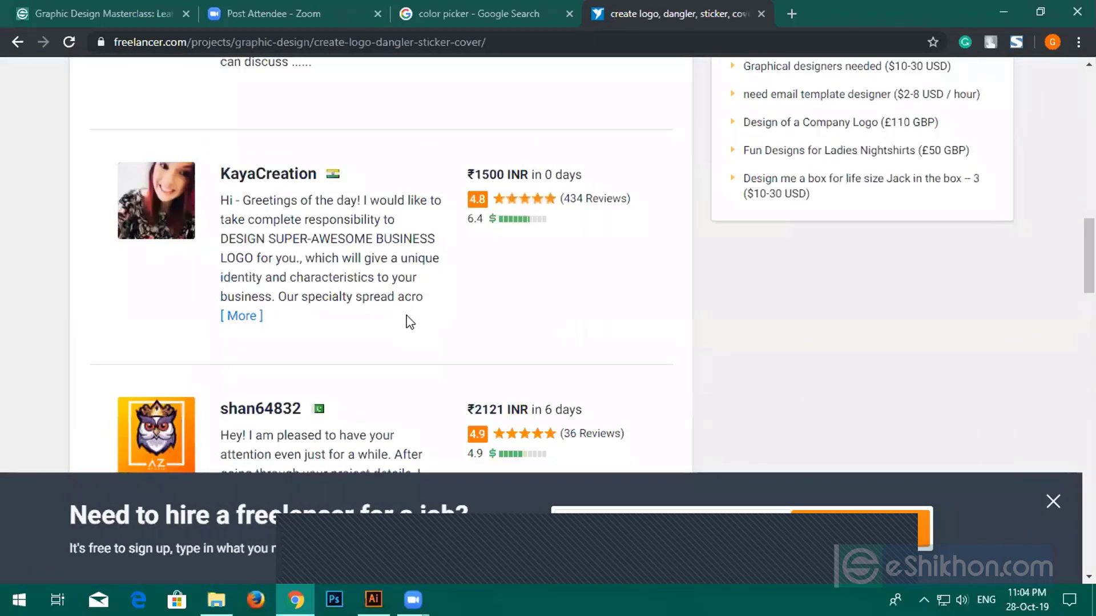
scroll(412, 322, "down", 5)
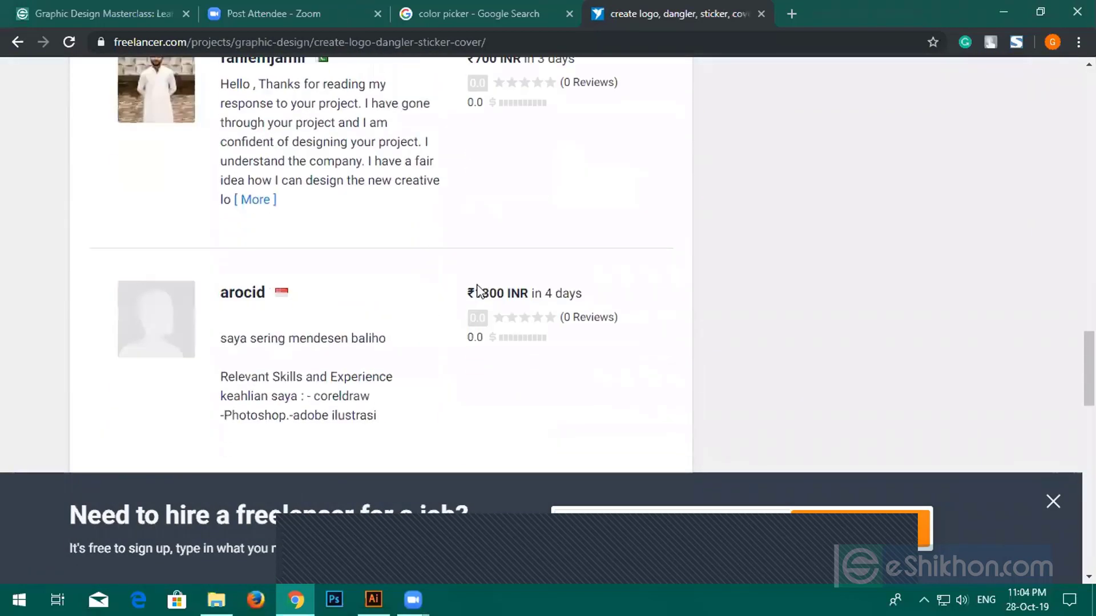
left_click(761, 14)
left_click(600, 13)
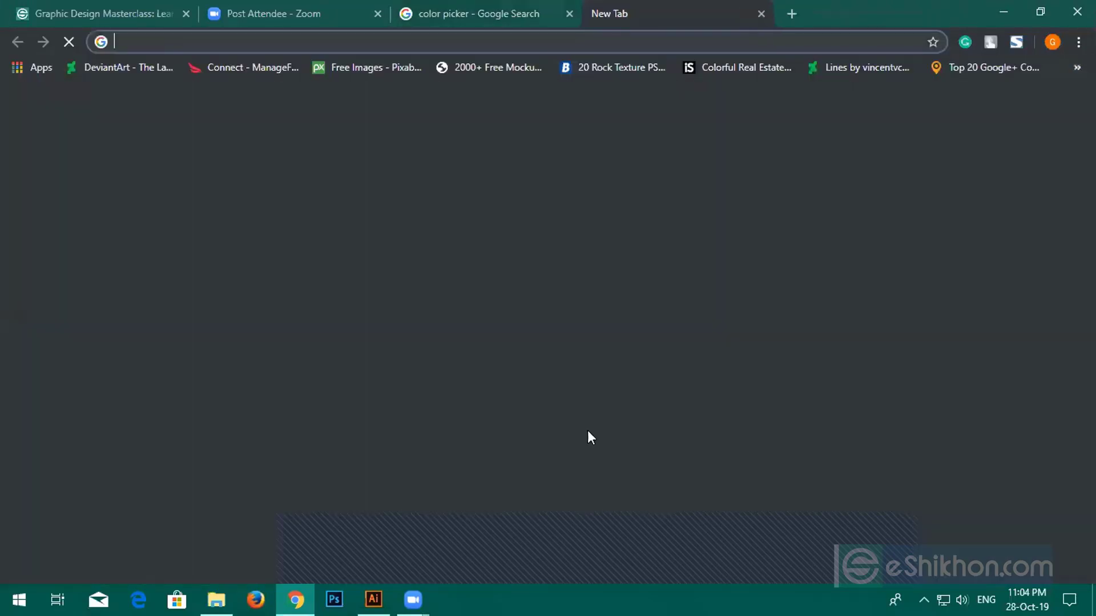
type("ba")
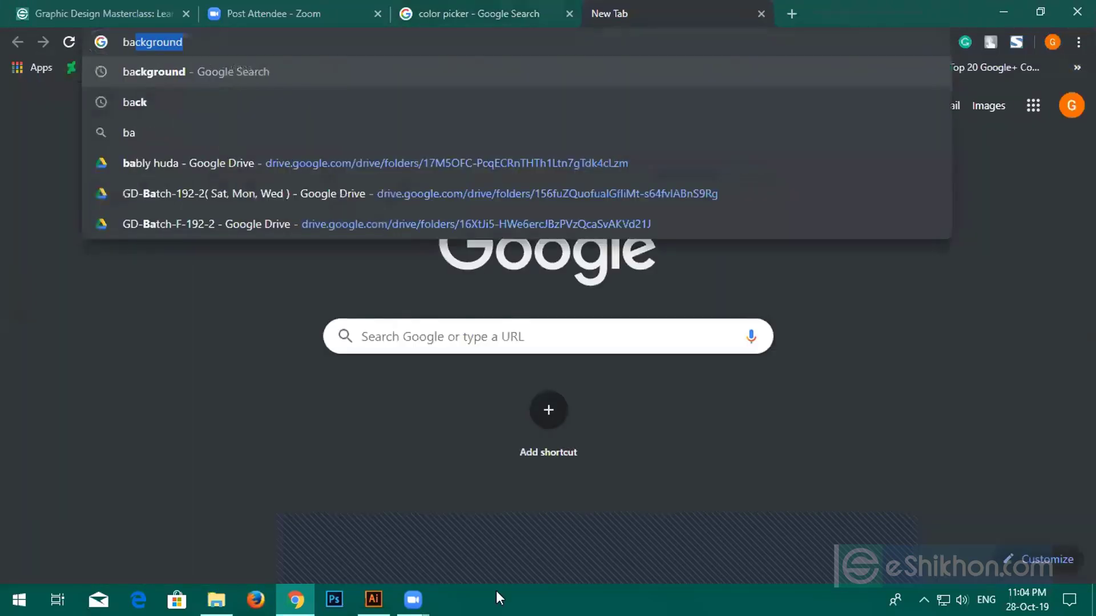
type("nner")
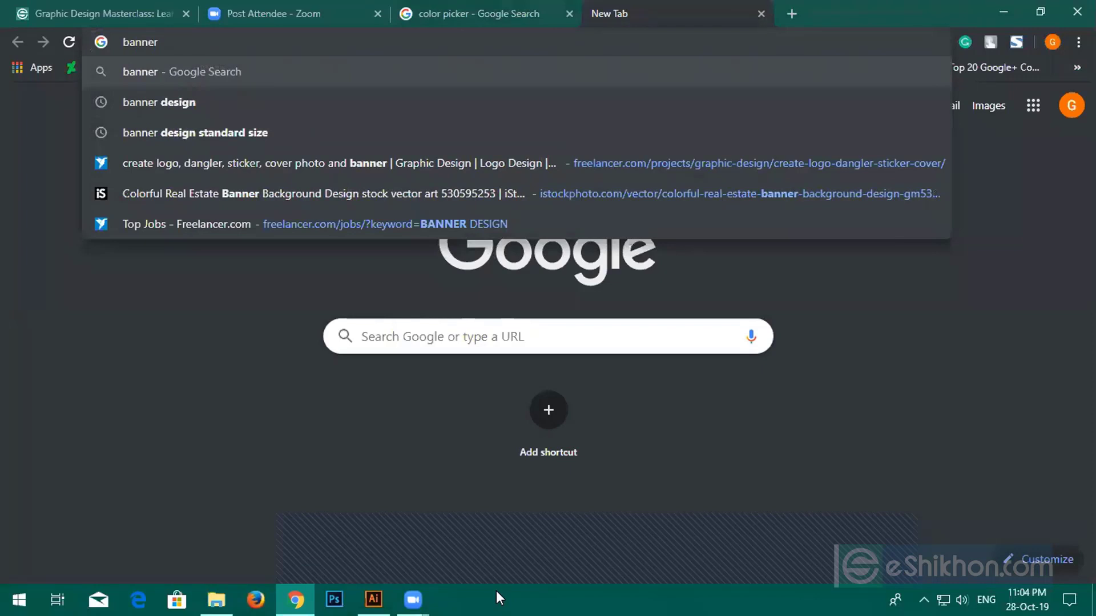
key("BackSpace")
key("BackSpace")
key("BackSpace")
key("BackSpace")
key("BackSpace")
key("BackSpace")
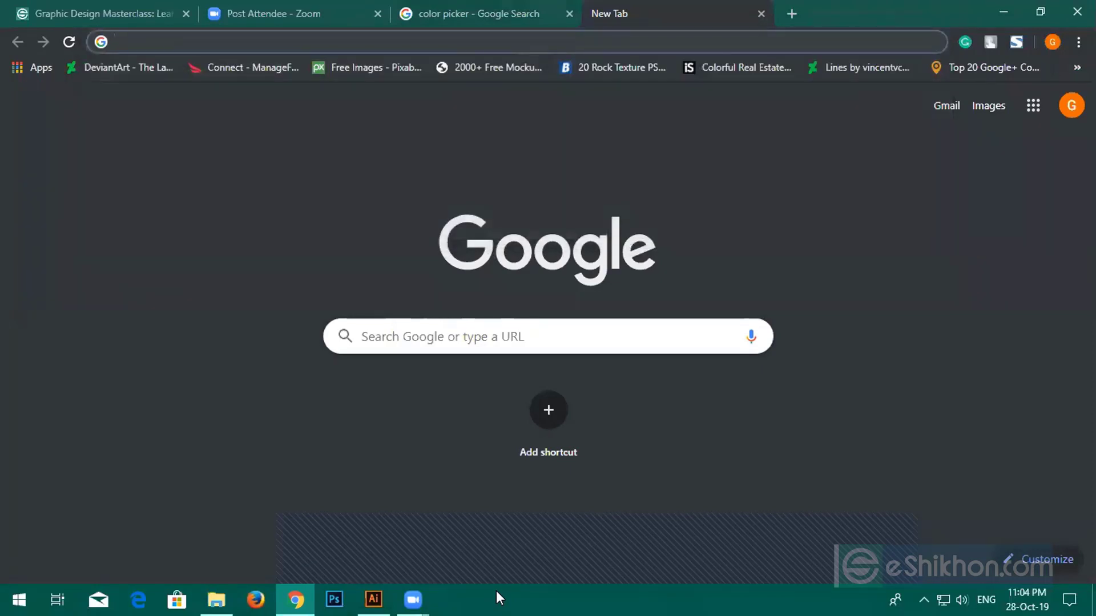
Search Google for billboard design and open the "Pure Drinking water" billboard image from the results
type("bill bo")
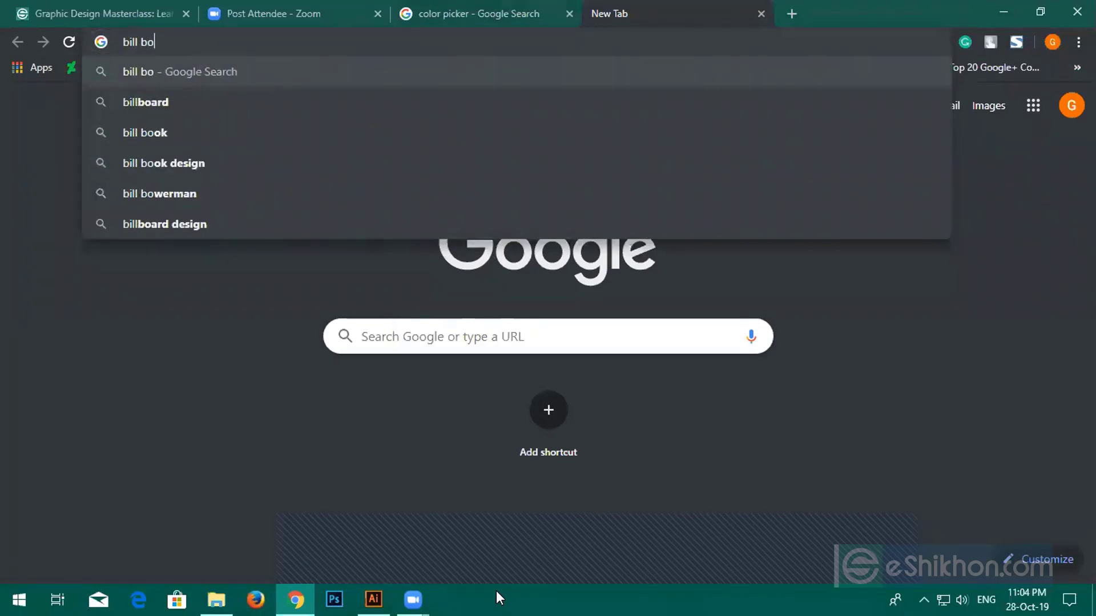
type("ard de")
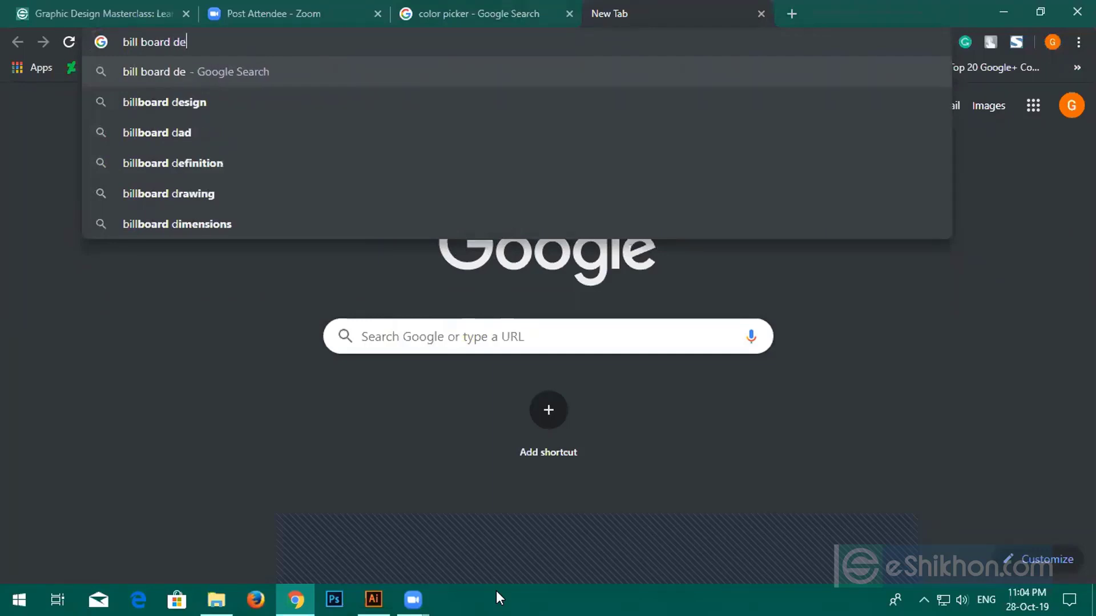
type("sign")
key("Return")
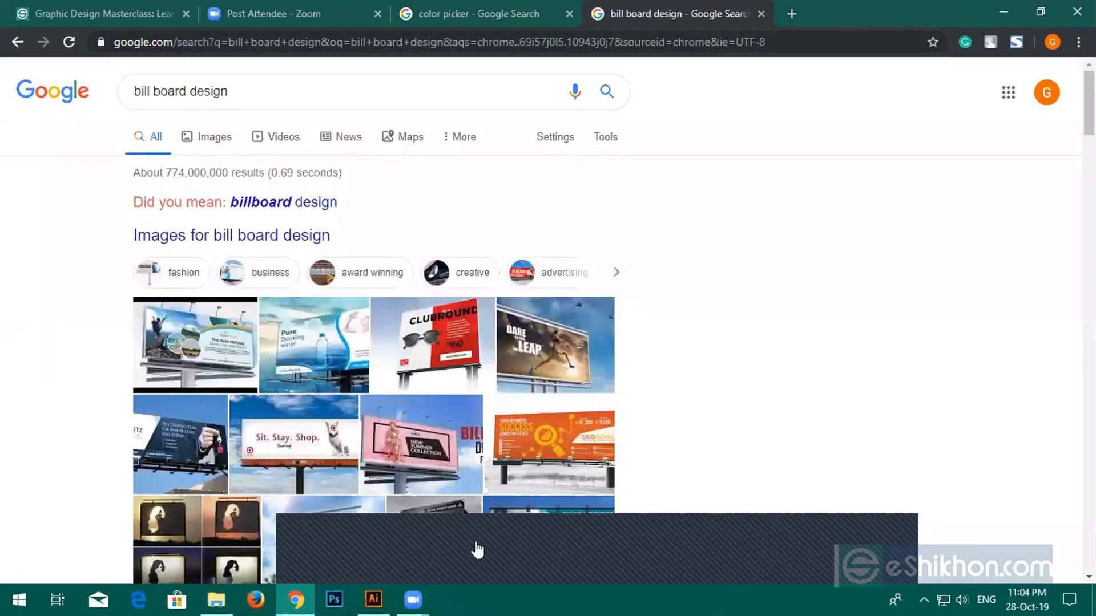
left_click(287, 203)
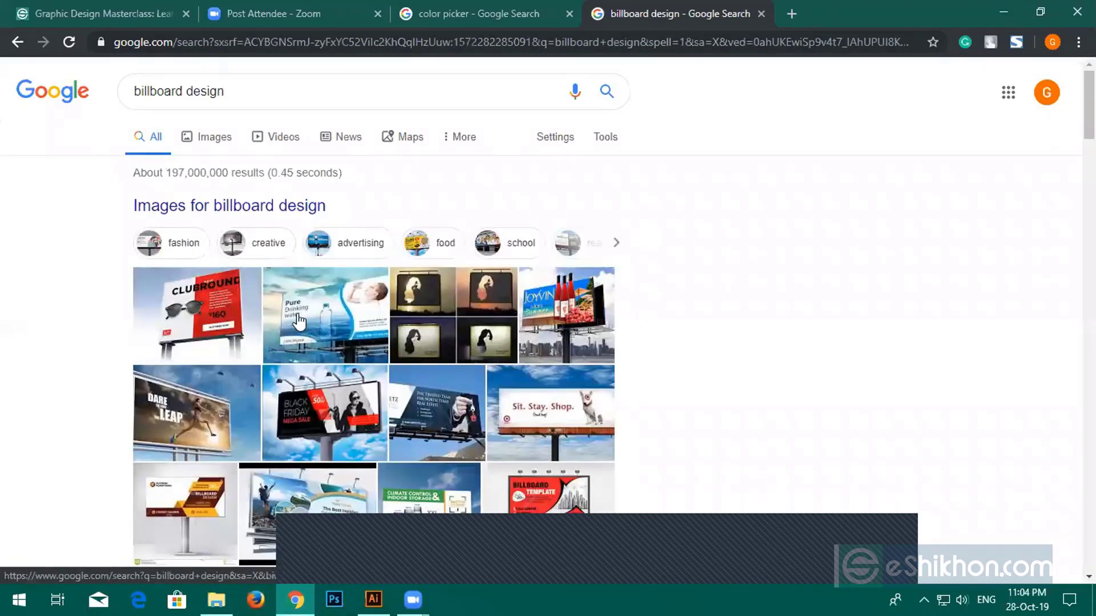
left_click(298, 322)
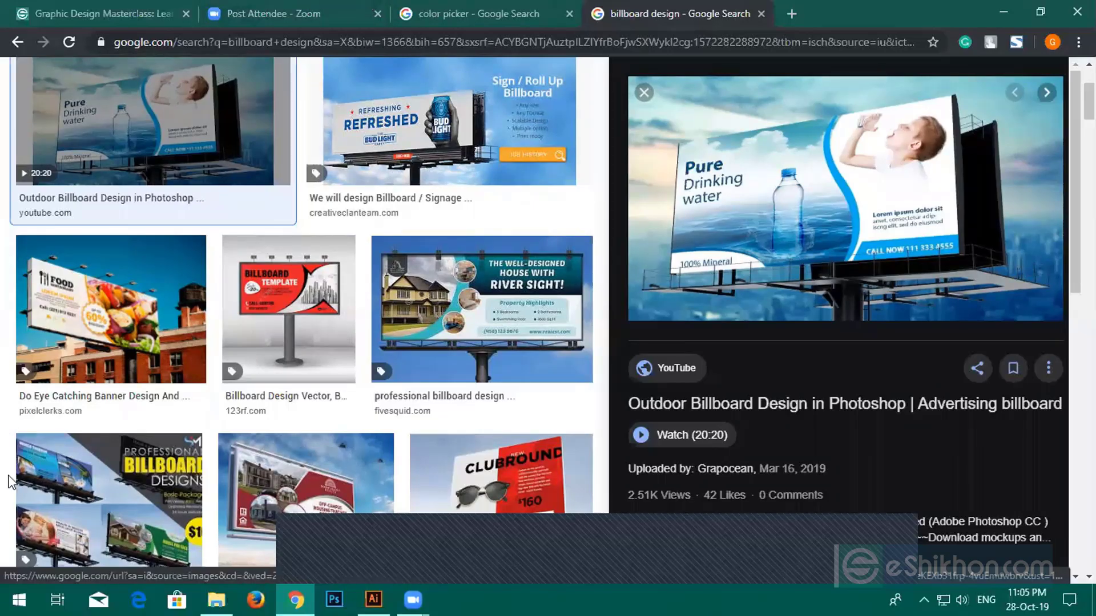
Open the Windows Calculator and multiply 20 by 12 to convert the billboard's width from feet to inches
left_click(23, 599)
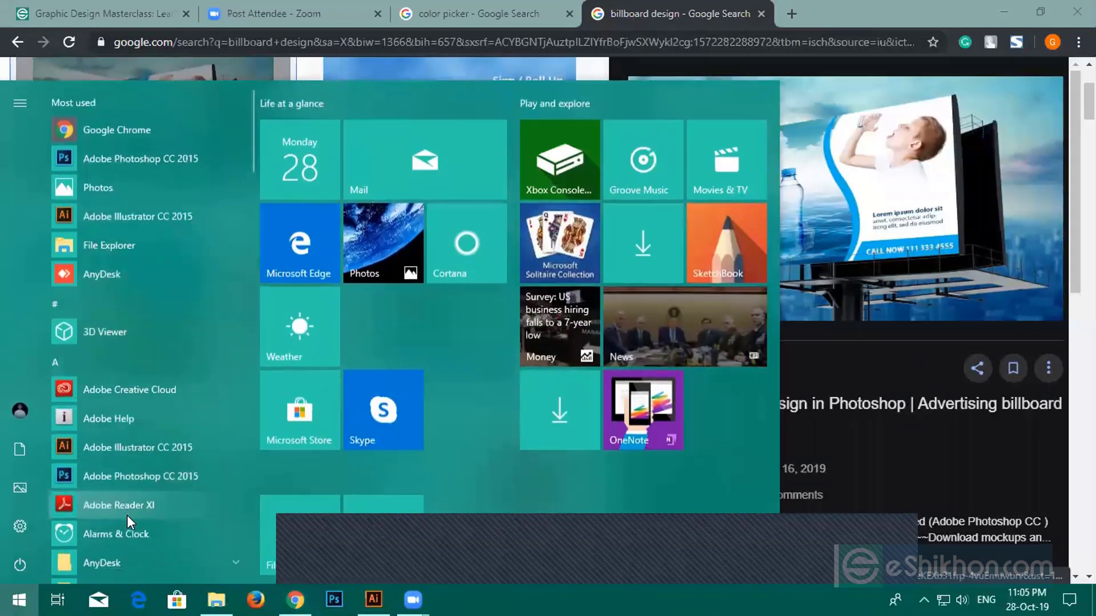
type("ca")
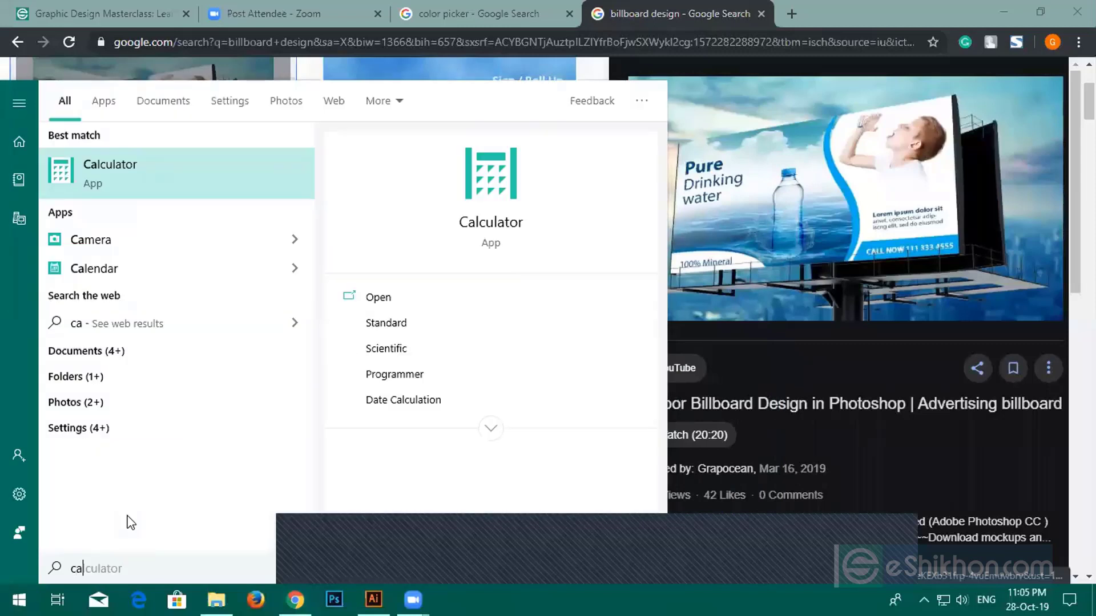
left_click(185, 194)
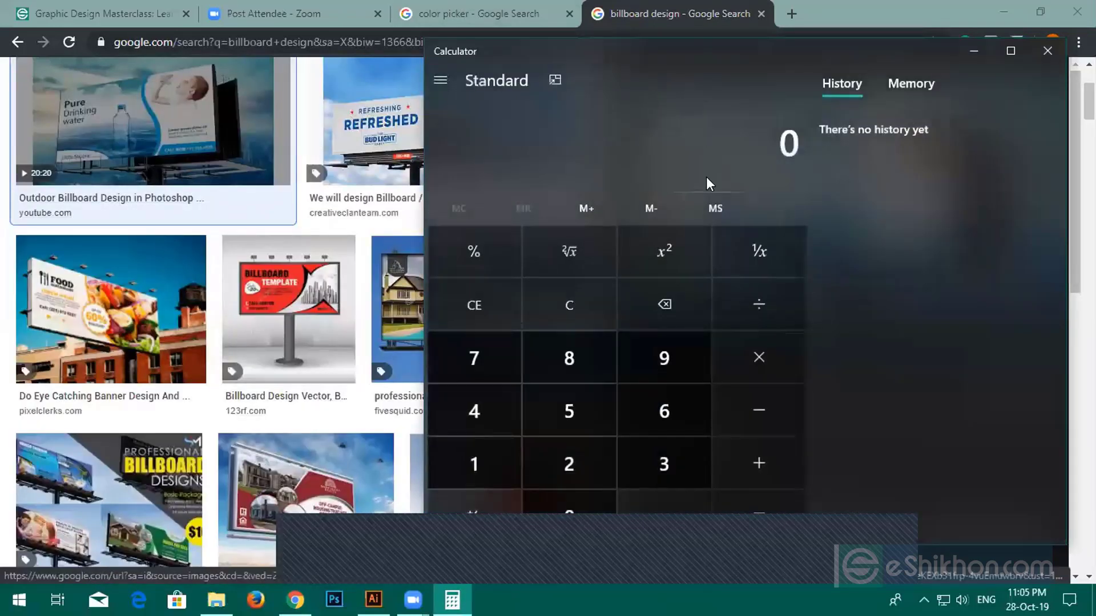
left_click(562, 460)
left_click(567, 512)
left_click(724, 377)
left_click(502, 468)
left_click(543, 463)
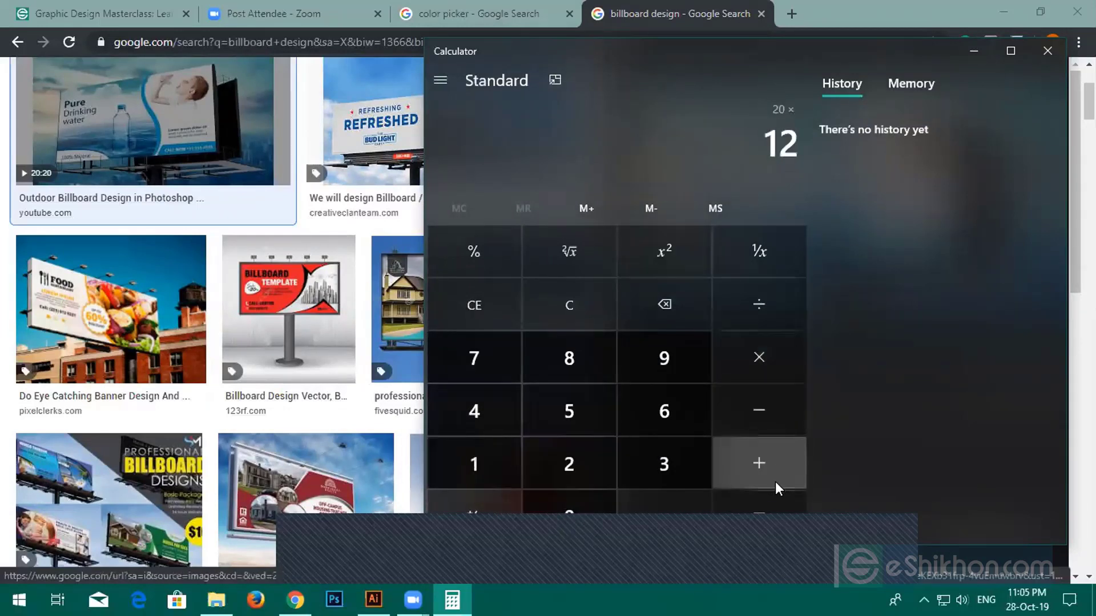
left_click(764, 506)
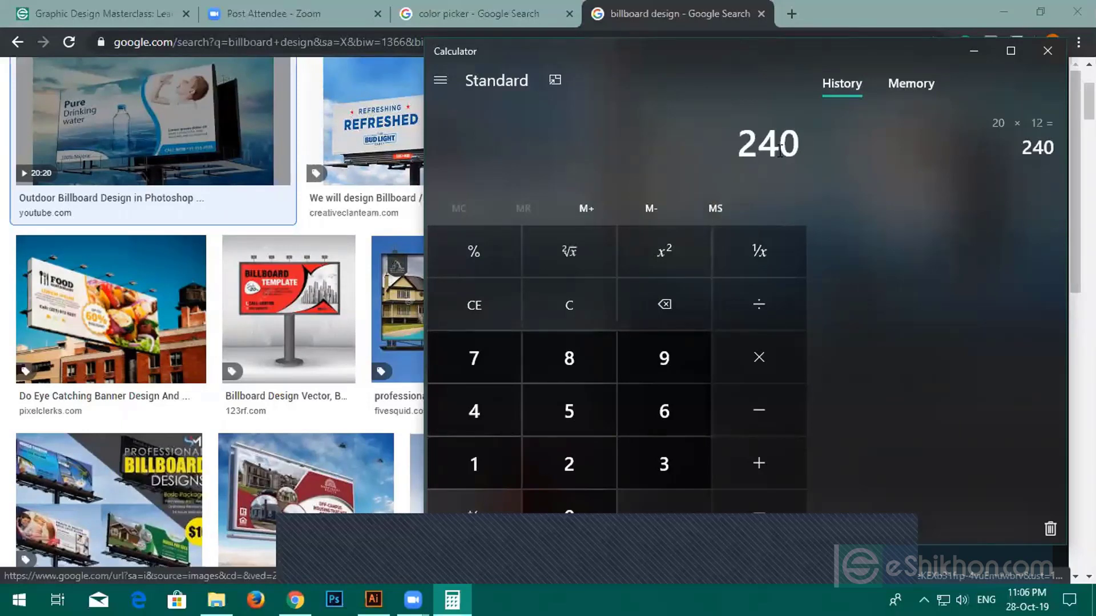
Switch to Illustrator and start a new document 24 in wide and 12 in high
left_click(372, 599)
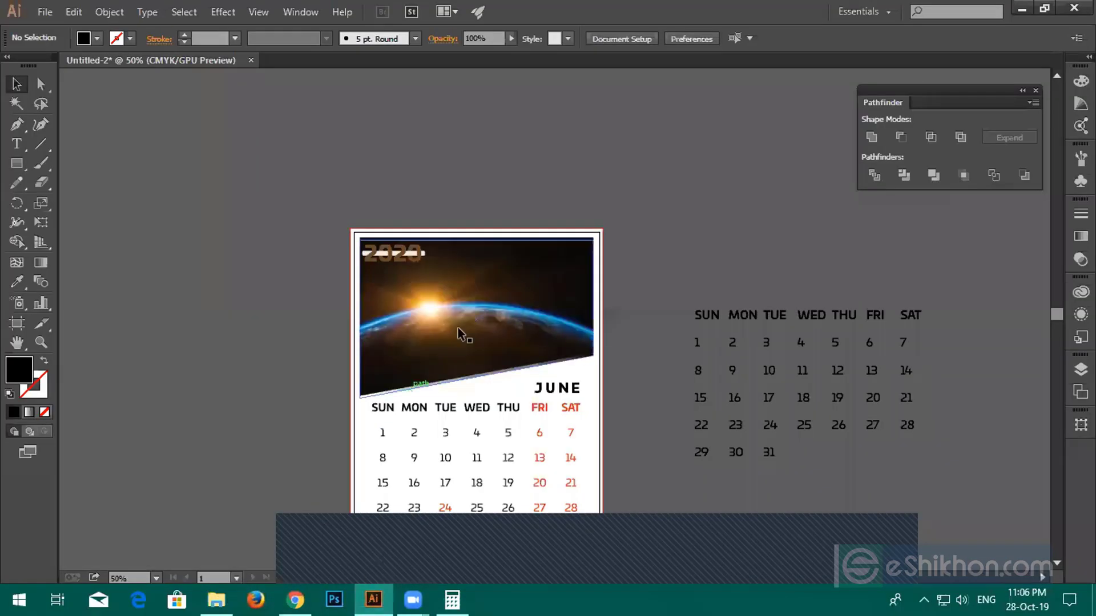
left_click(45, 12)
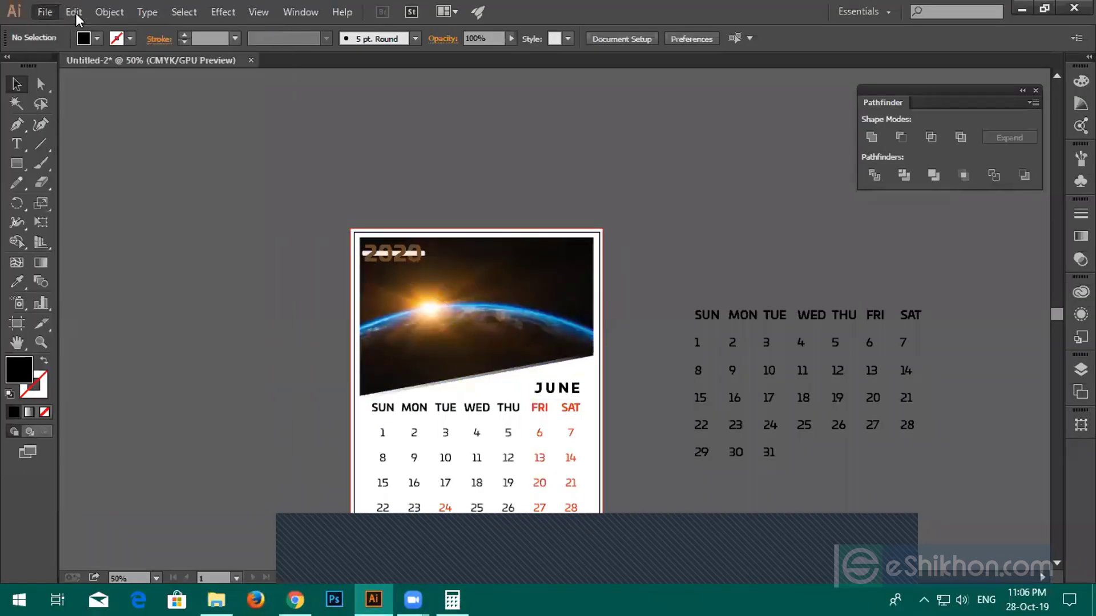
left_click(69, 30)
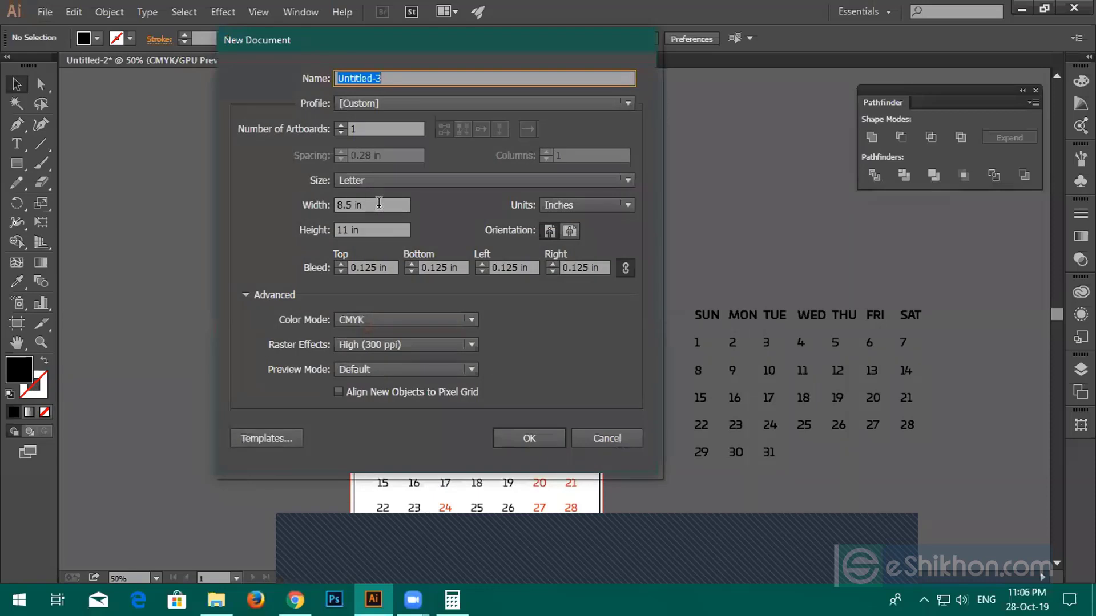
left_click(376, 204)
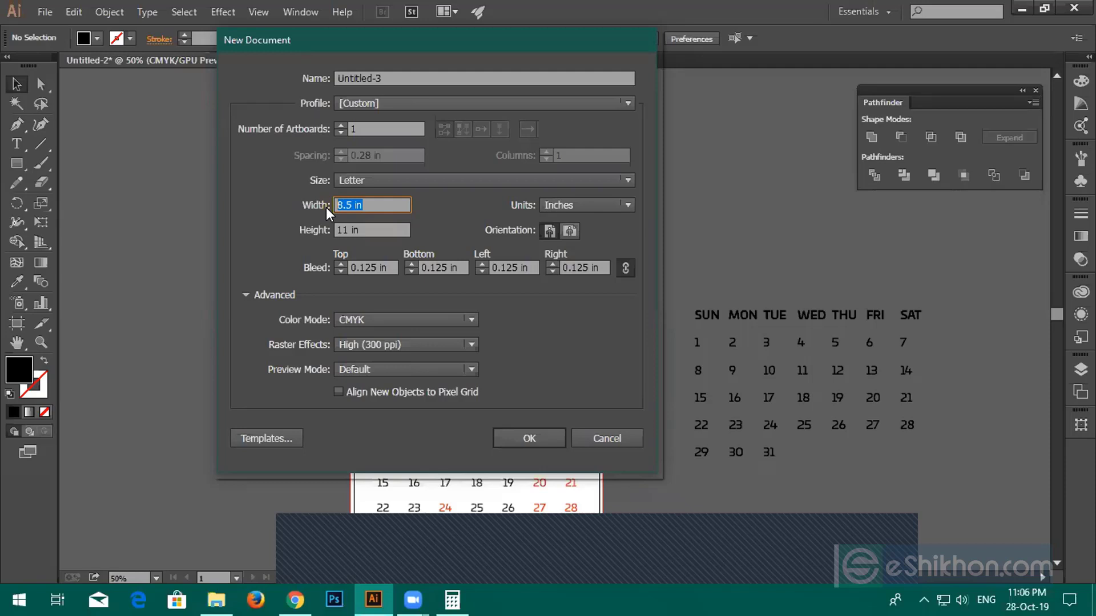
type("24")
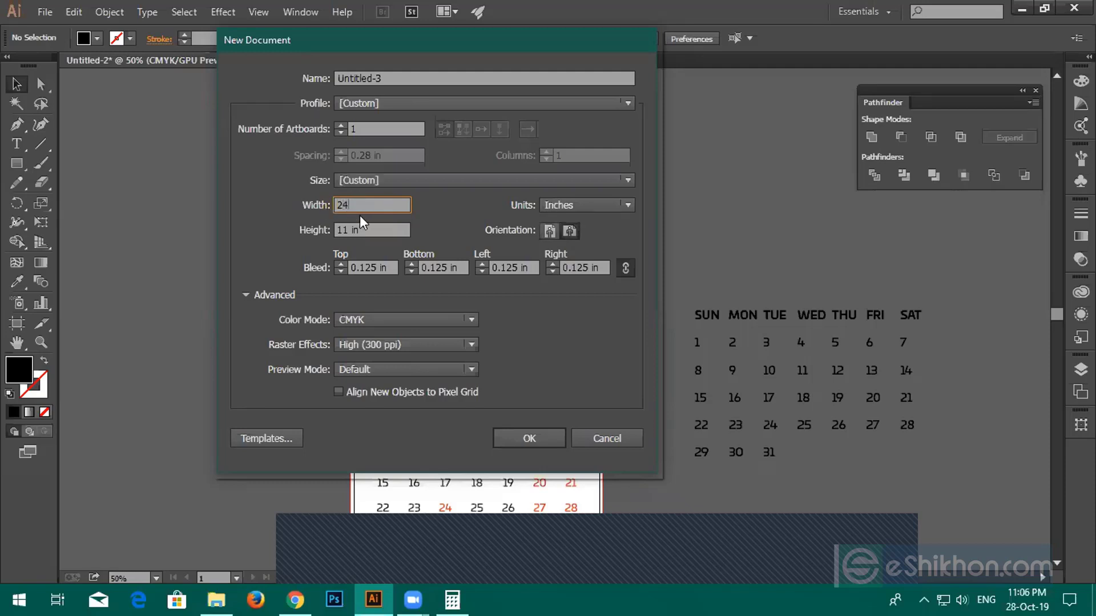
key("Tab")
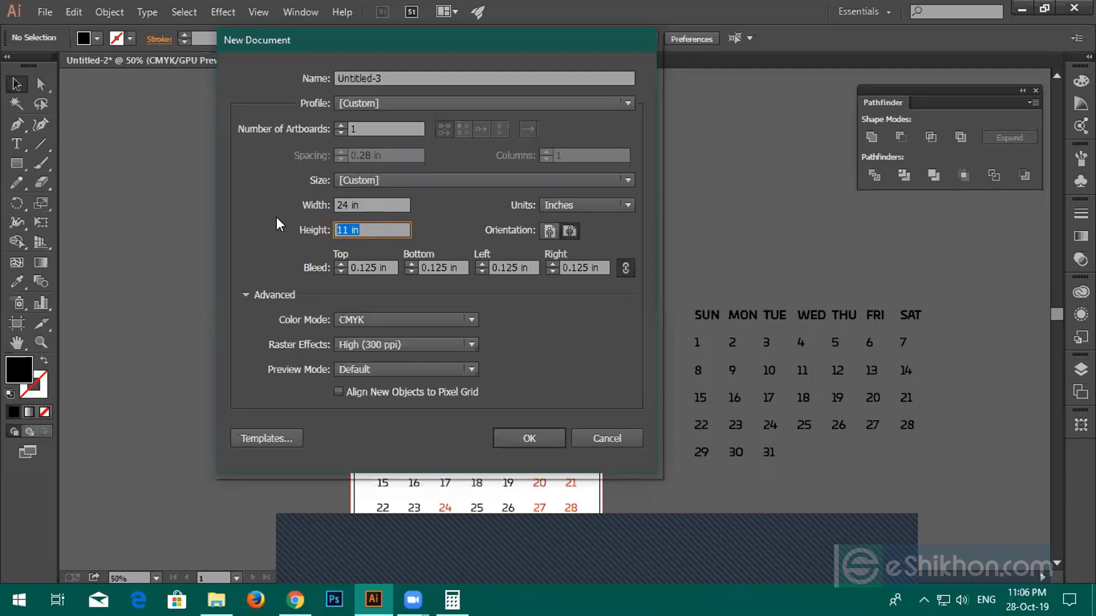
type("12")
Raise the linked bleed on all four sides by three increments and create the document
left_click(342, 262)
left_click(342, 262)
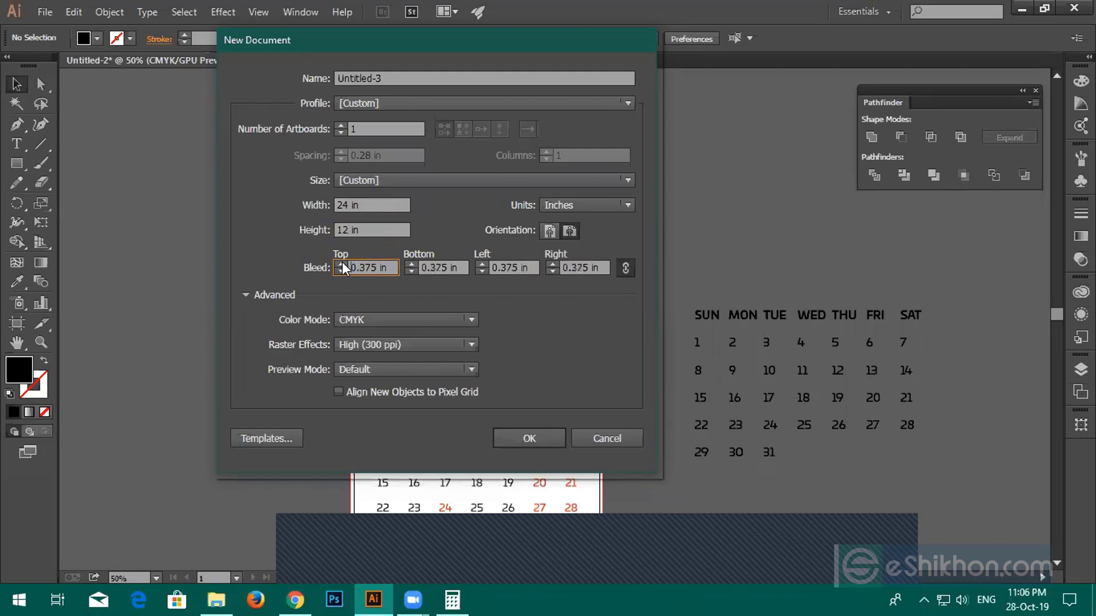
left_click(341, 263)
left_click(528, 440)
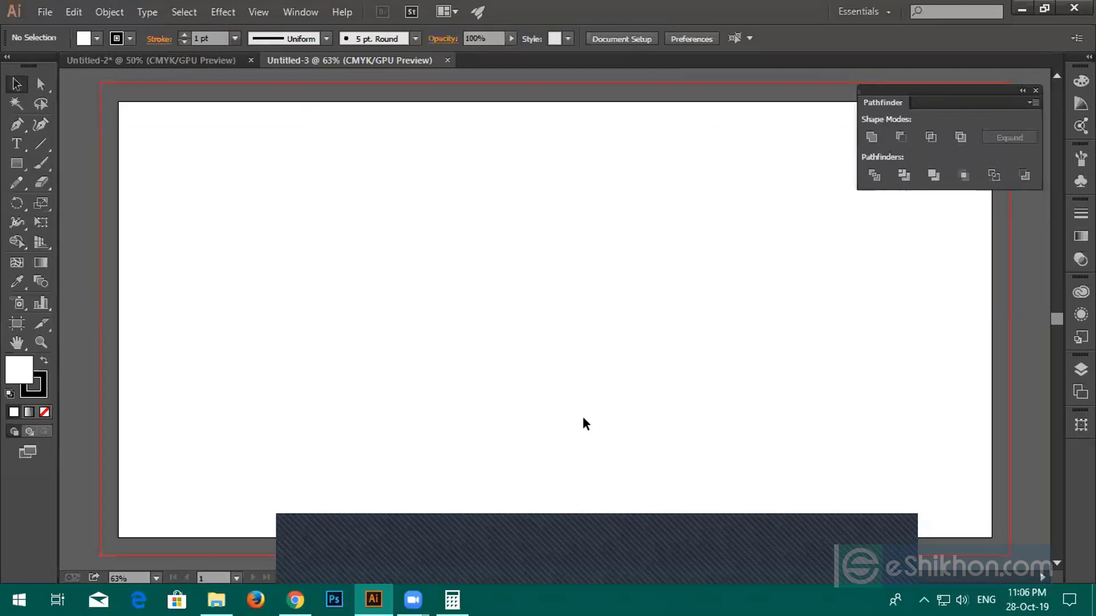
Close the Calculator and the floating Pathfinder panel to clear the workspace
left_click(451, 599)
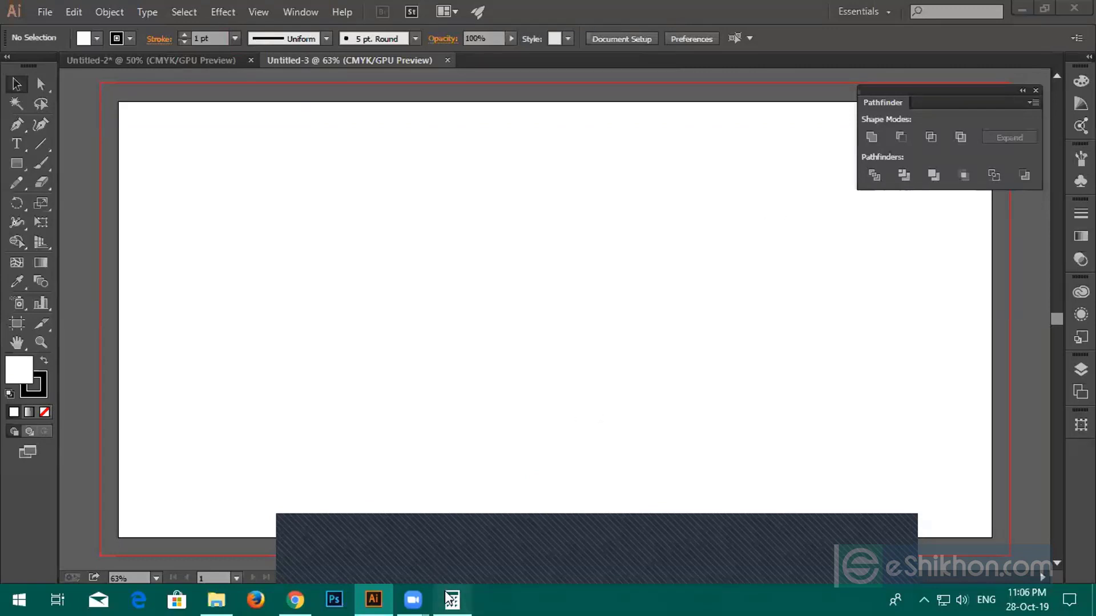
left_click(1048, 51)
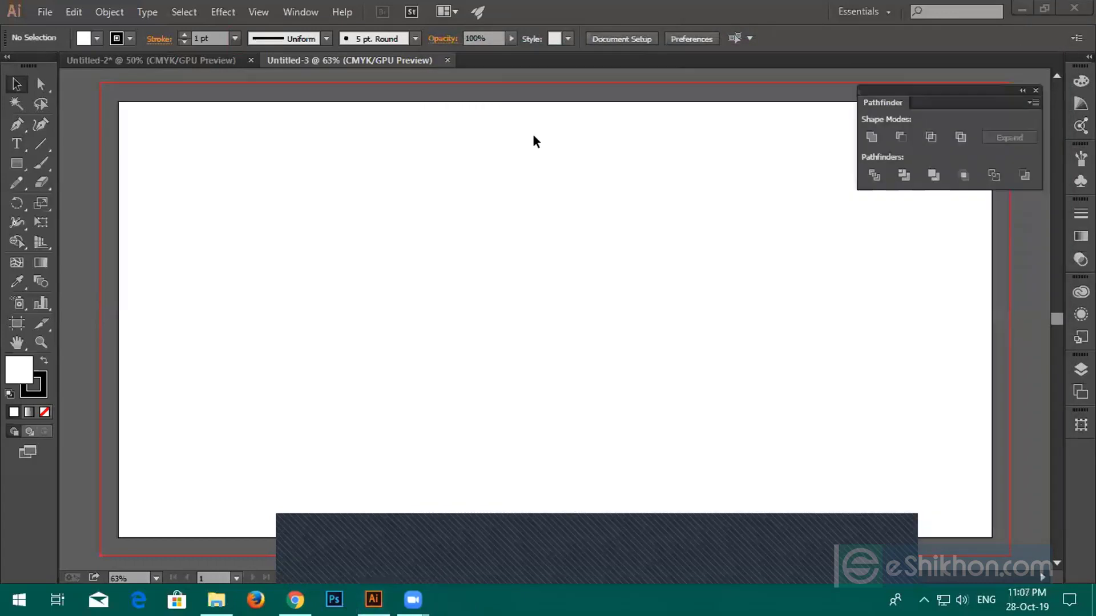
left_click(1036, 90)
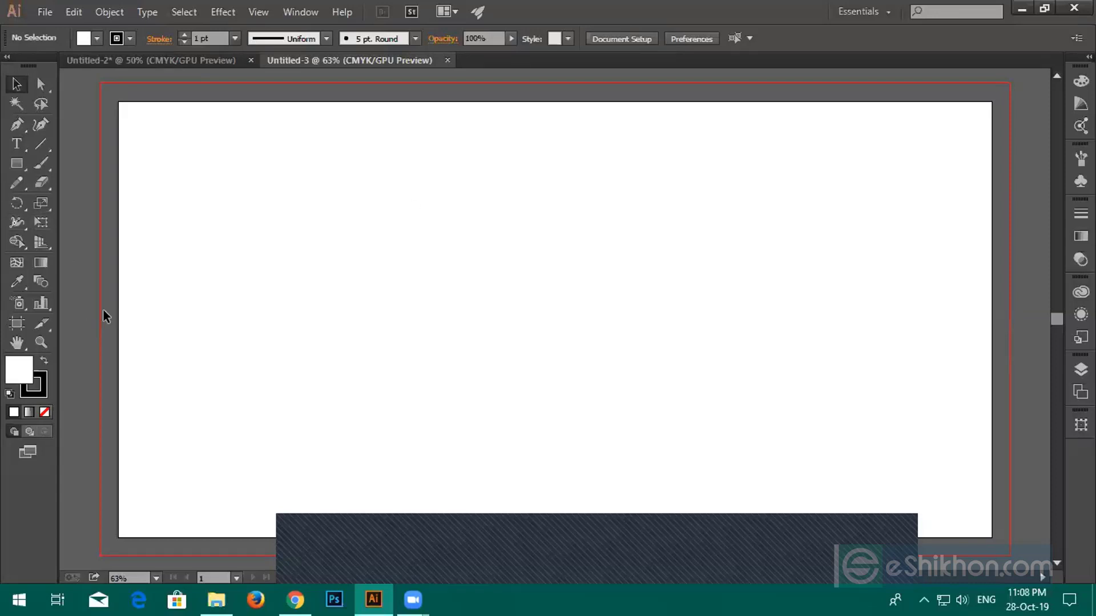
Draw a rectangle covering the whole artboard out to the corners of the bleed guide
left_click(17, 163)
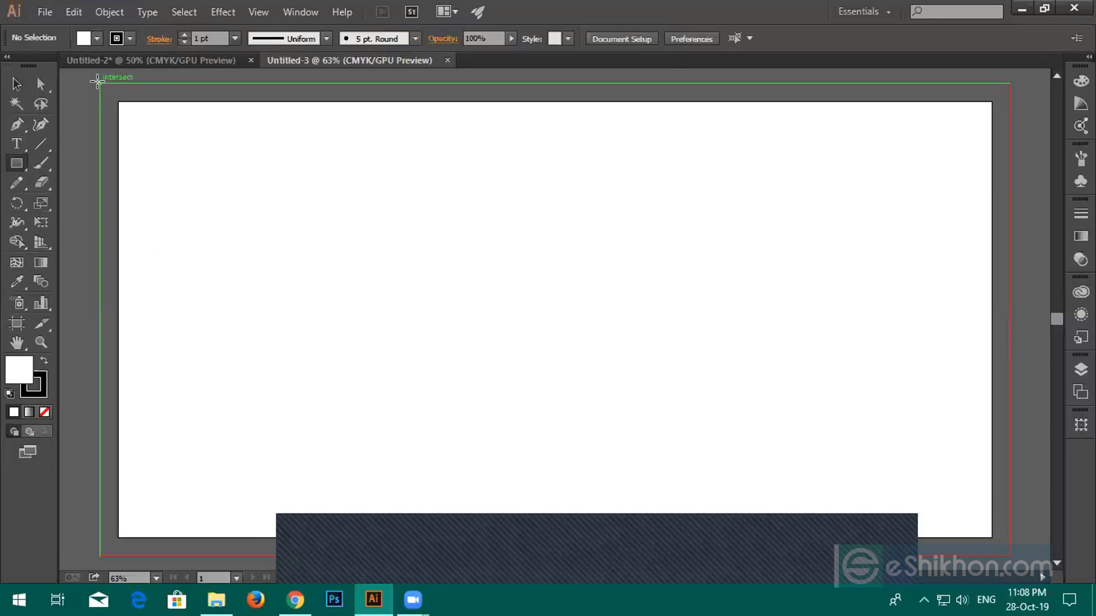
left_click_drag(100, 83, 1009, 555)
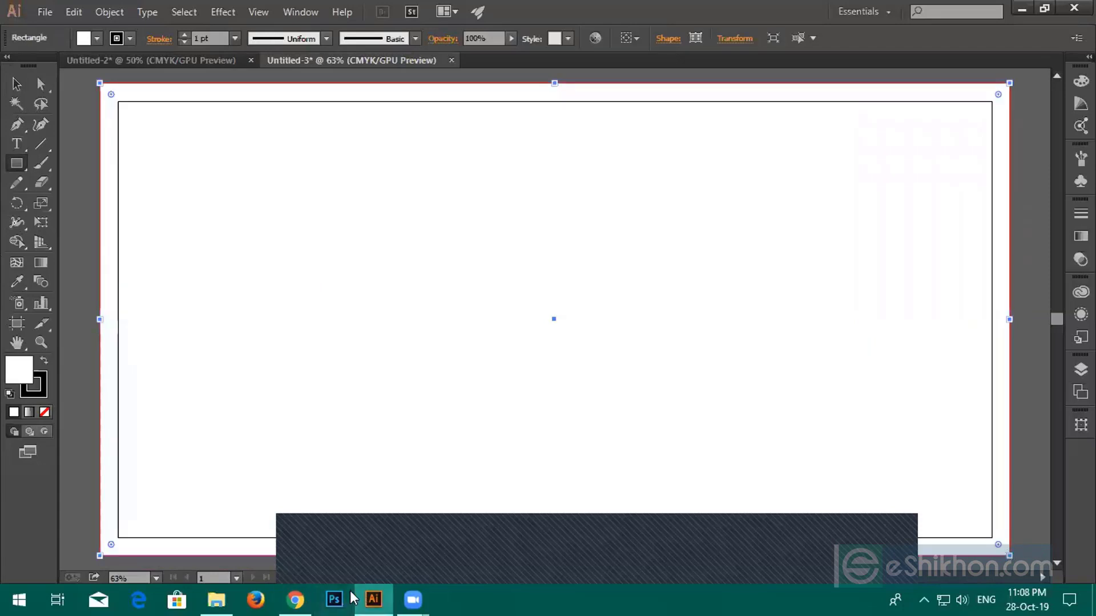
Switch to Chrome, open the "THE WELL-DESIGNED HOUSE WITH RIVER SIGHT!" billboard image result, and copy the image
left_click(295, 599)
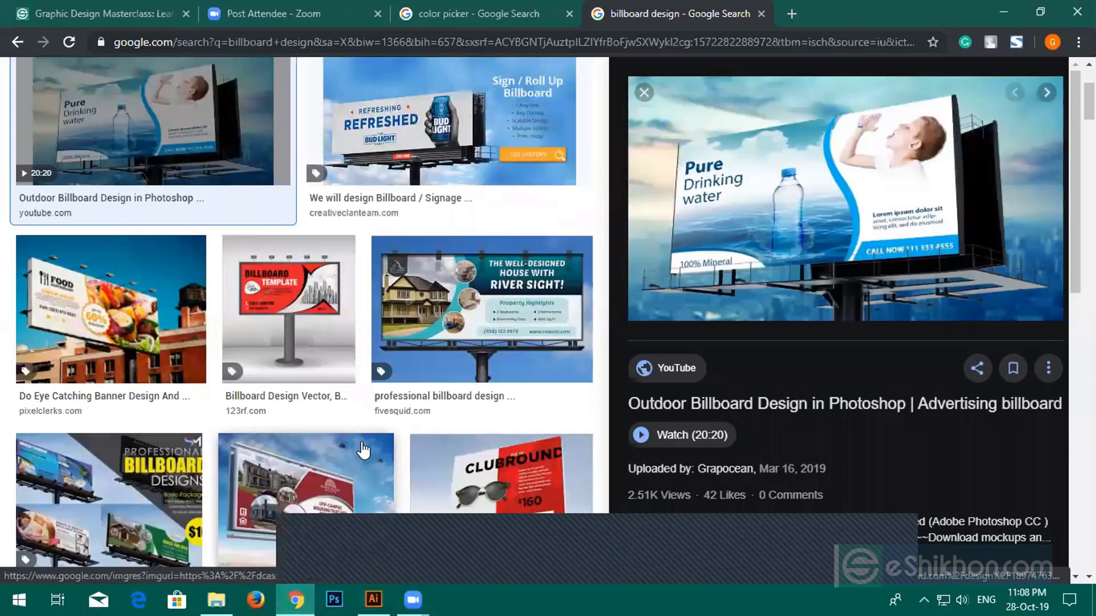
left_click(456, 302)
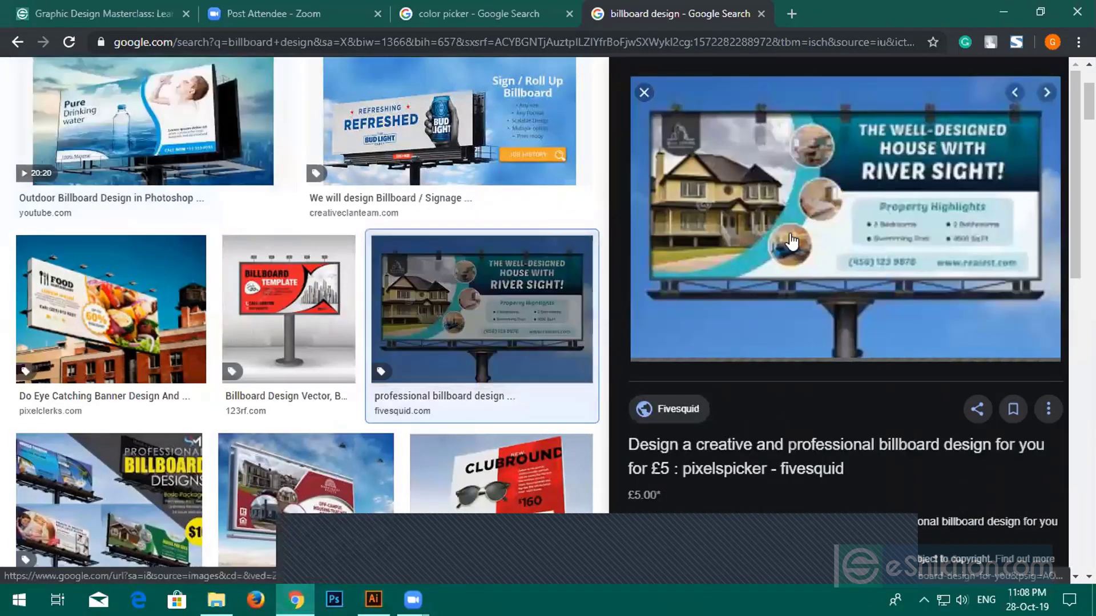
right_click(852, 229)
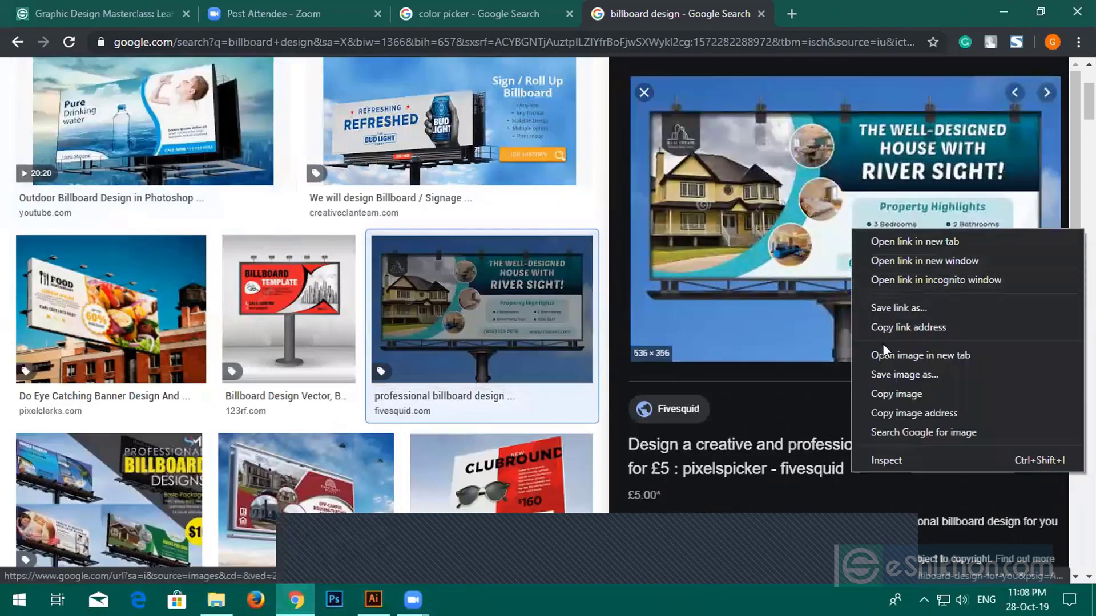
left_click(881, 395)
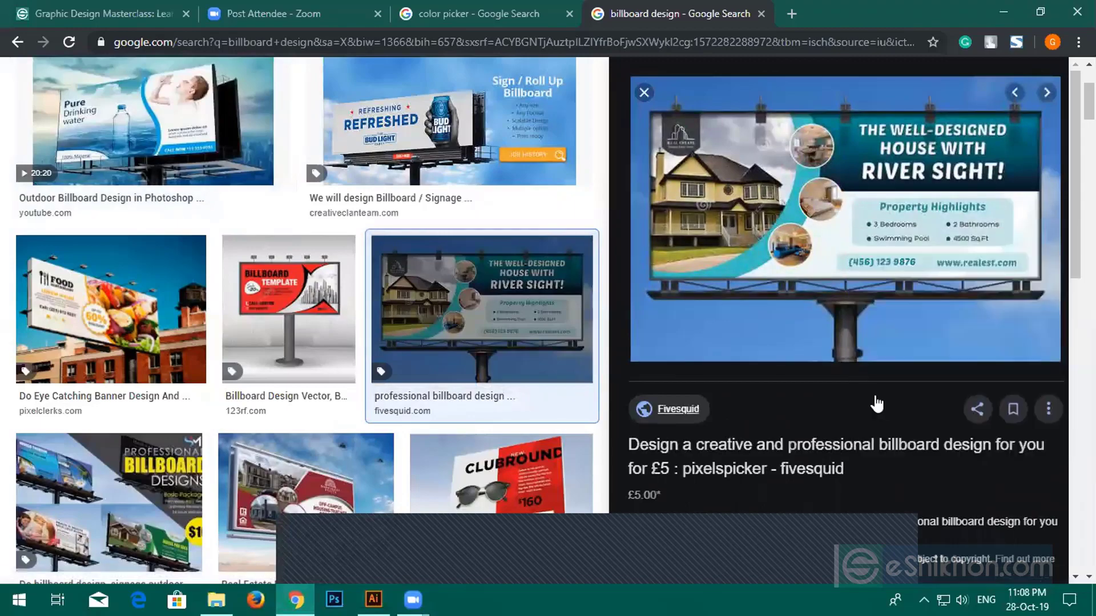
Paste the copied house billboard image into the Illustrator document and place it to the right of the artboard as a reference
left_click(373, 600)
scroll(437, 424, "up", 1)
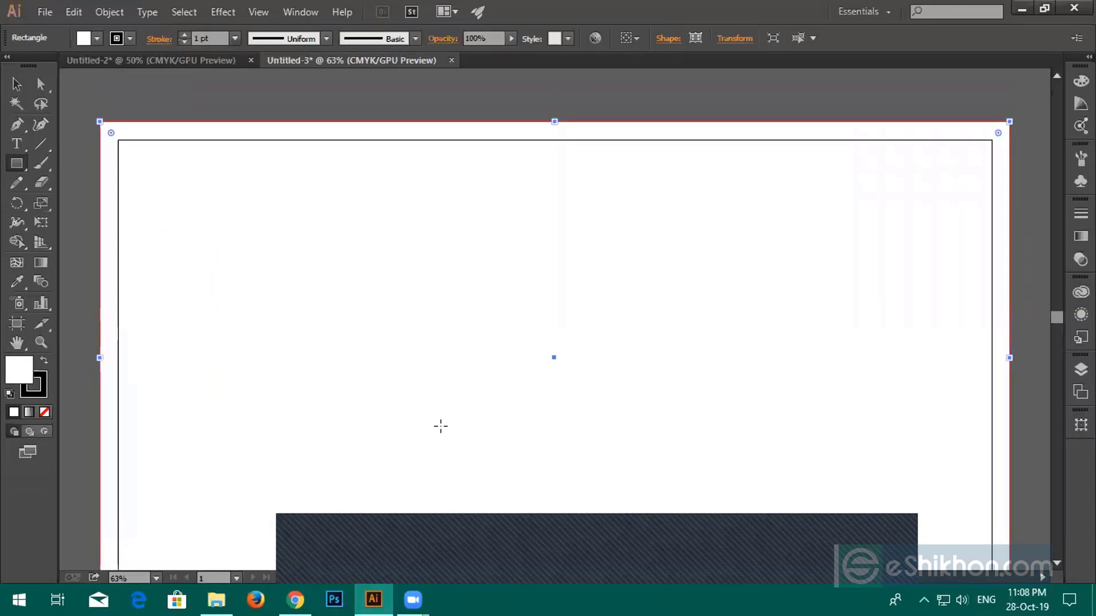
scroll(201, 260, "down", 2)
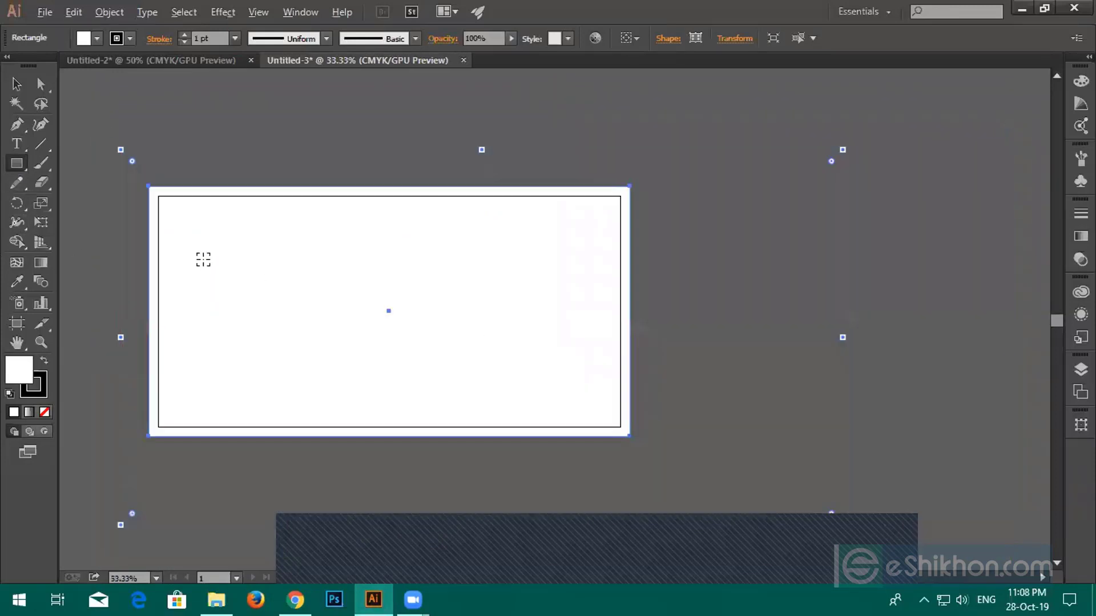
key("ctrl+v")
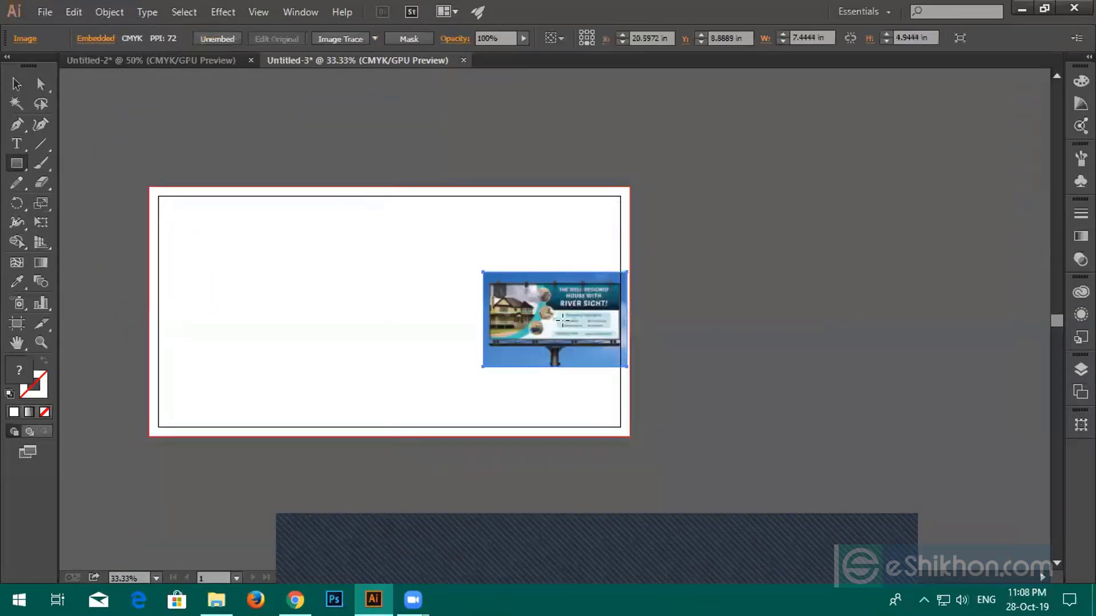
left_click(17, 84)
left_click_drag(529, 314, 793, 280)
left_click(703, 211)
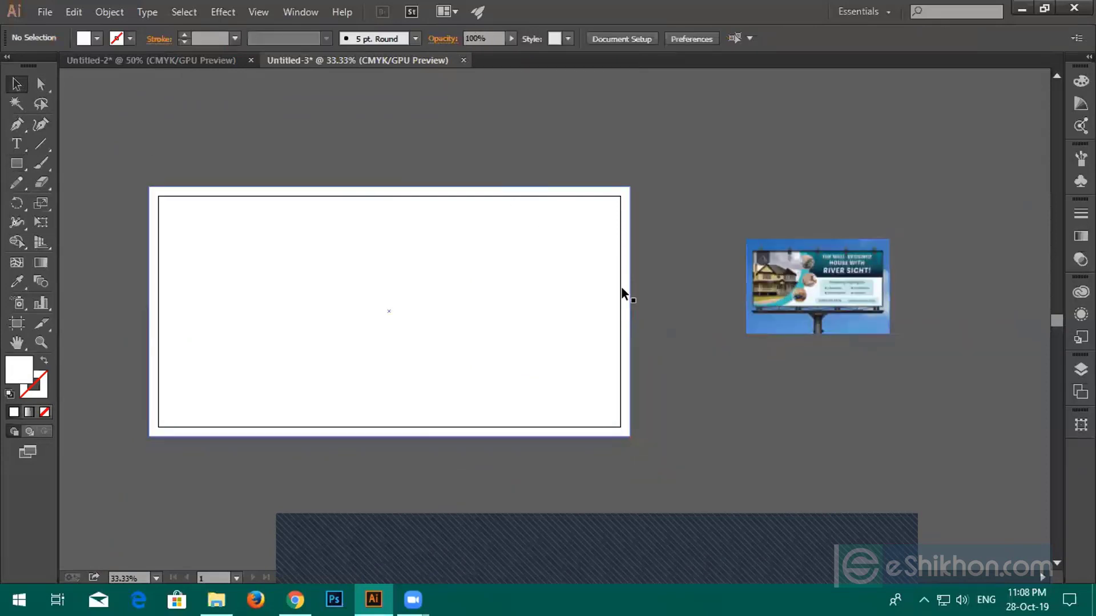
Draw a large, nearly circular ellipse overlapping the artboard's right end and fill it with dark blue
scroll(621, 291, "up", 1)
left_click_drag(673, 293, 613, 237)
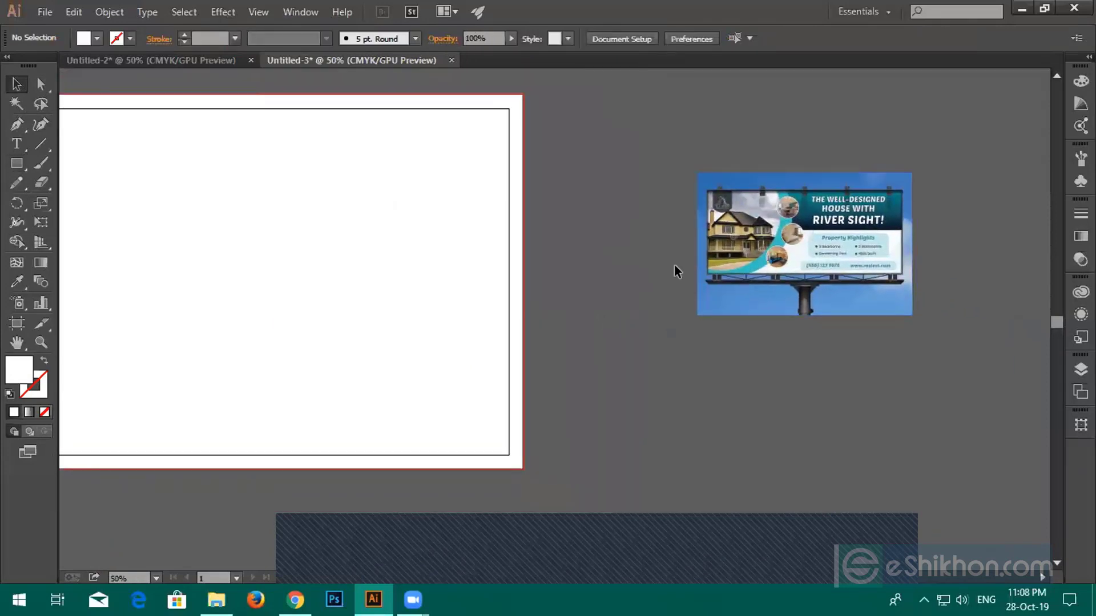
left_click_drag(636, 285, 854, 316)
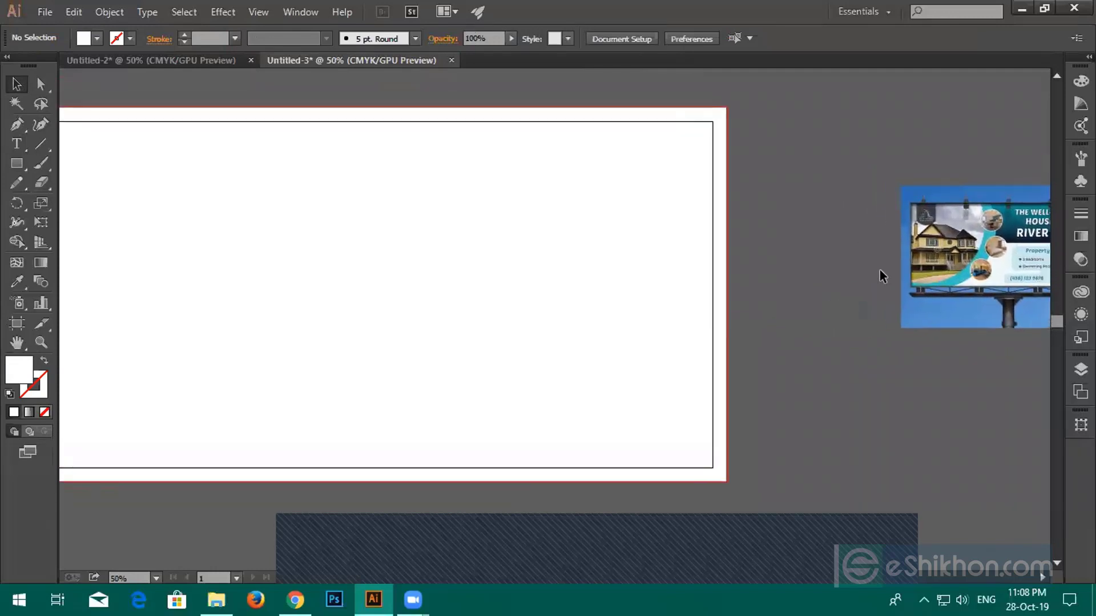
left_click(22, 165)
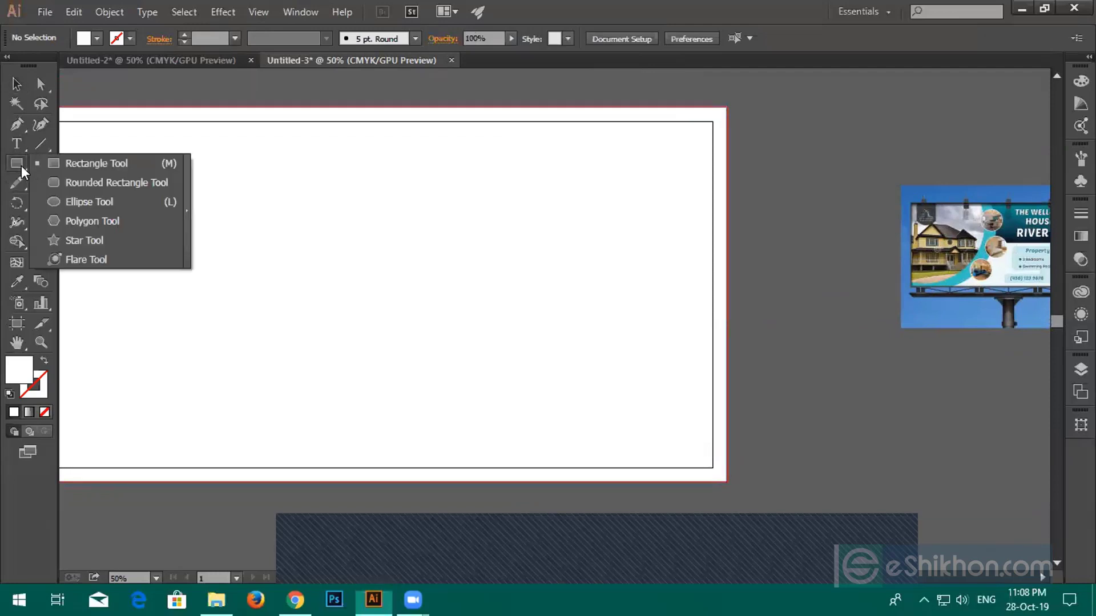
left_click(86, 201)
left_click_drag(392, 94, 791, 481)
left_click(16, 84)
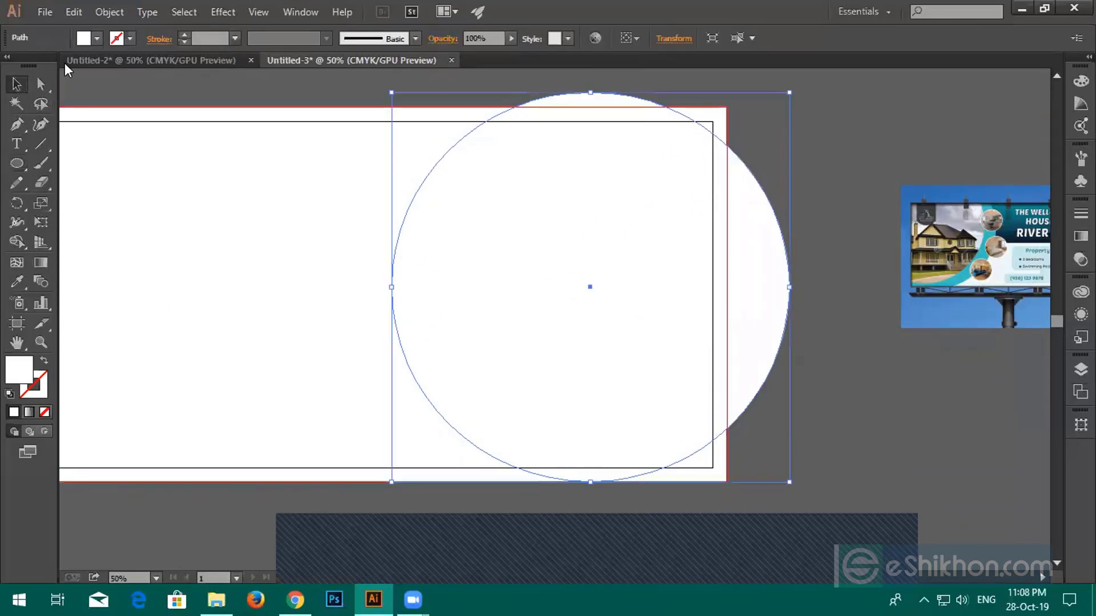
left_click(97, 39)
left_click(101, 65)
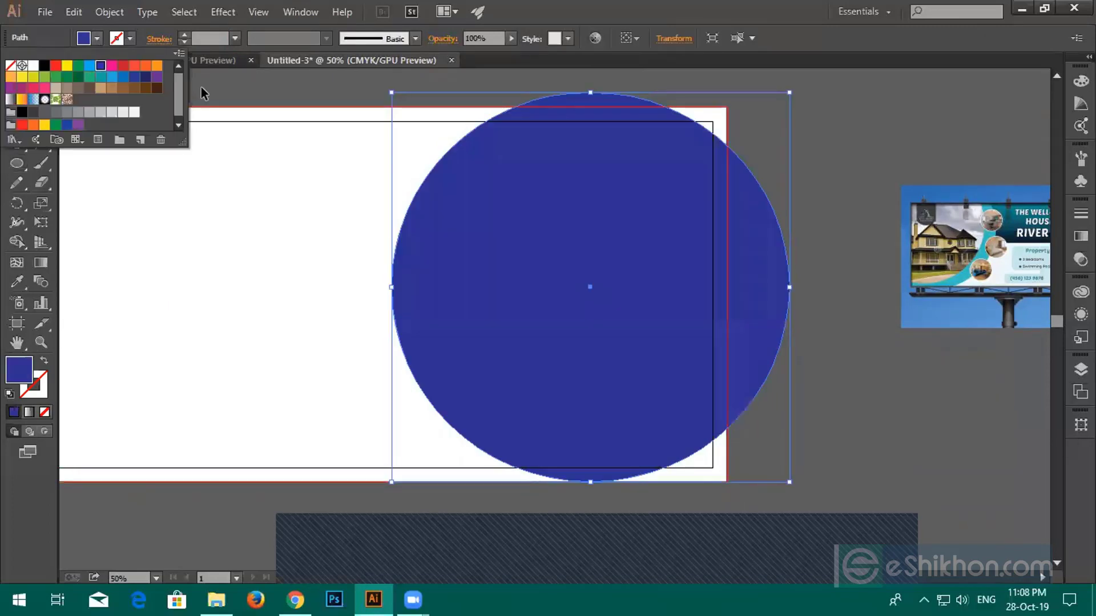
Move the blue ellipse up so it straddles the artboard's top edge, and enlarge it toward the lower left
scroll(504, 311, "up", 3)
left_click_drag(521, 359, 495, 242)
left_click_drag(488, 254, 482, 244)
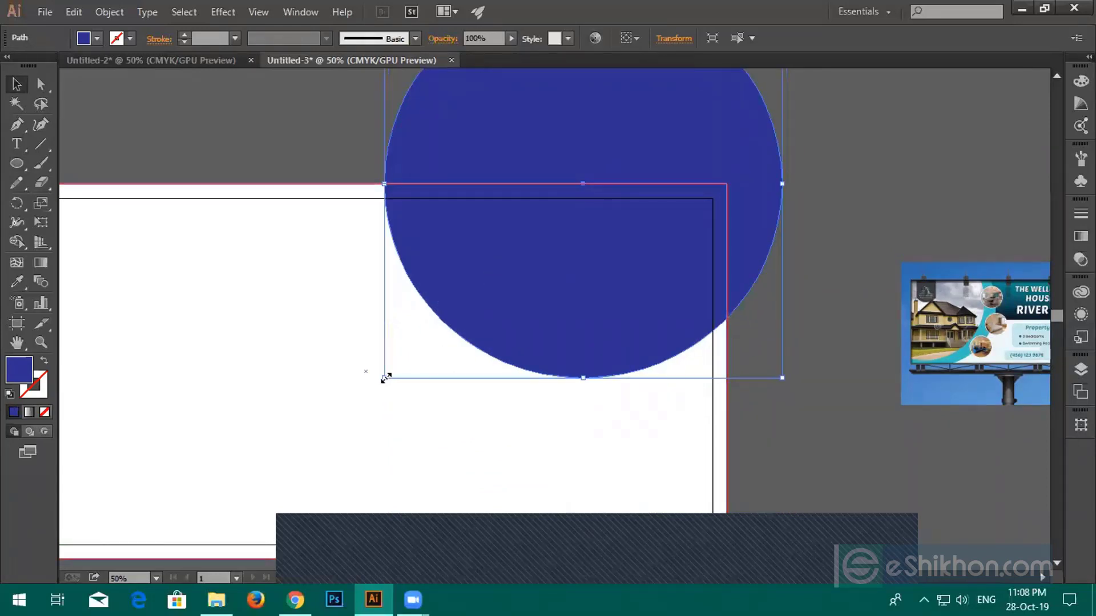
left_click_drag(384, 378, 317, 443)
scroll(334, 492, "down", 3)
scroll(334, 483, "up", 2)
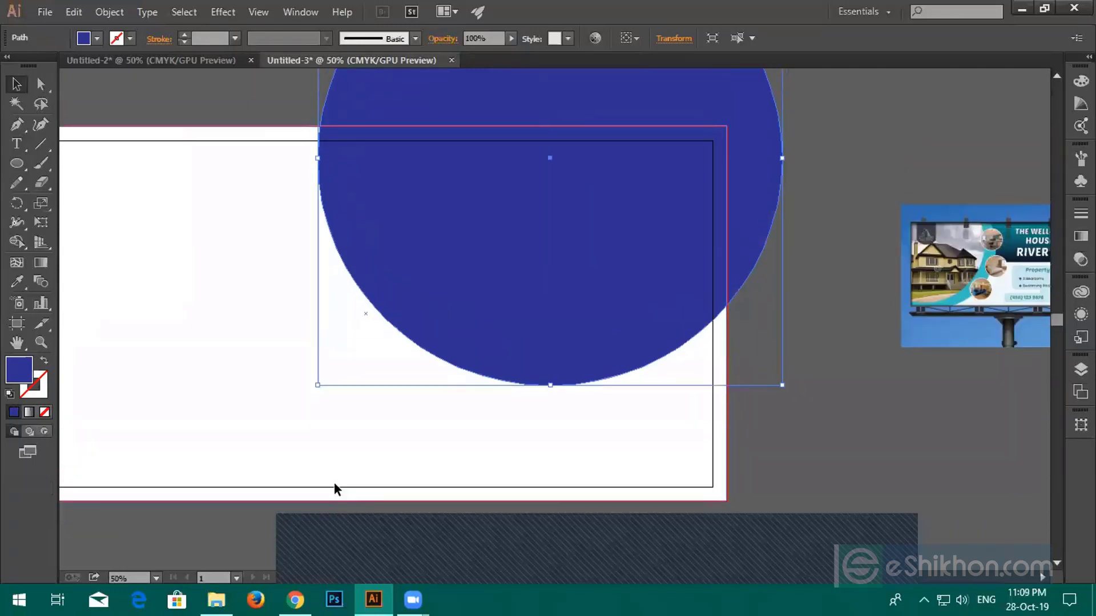
scroll(333, 485, "down", 1)
scroll(333, 486, "up", 2)
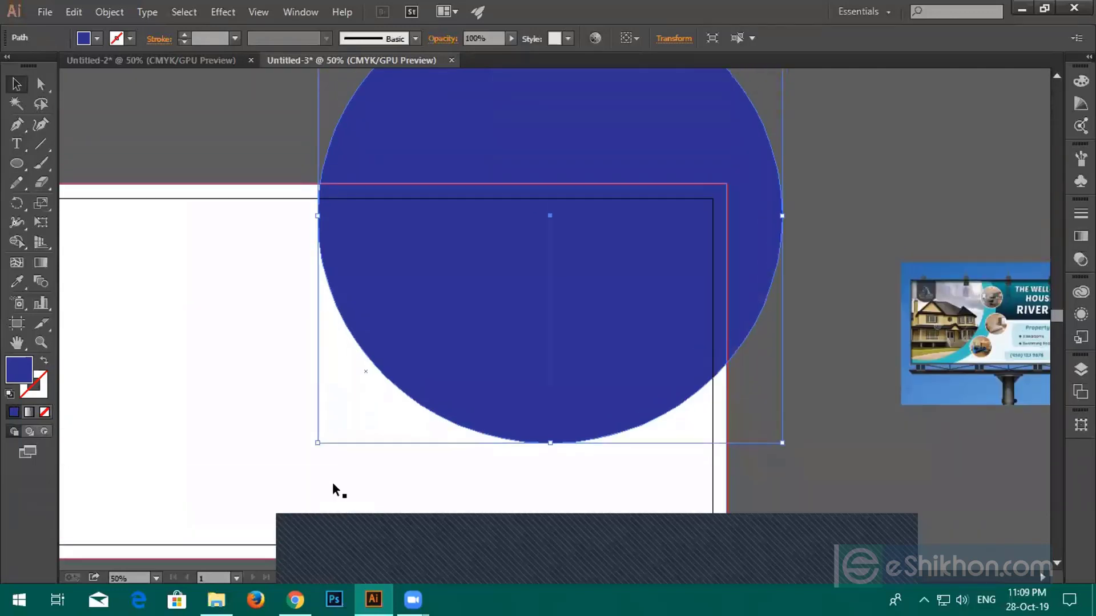
left_click_drag(474, 341, 474, 325)
Enlarge the blue ellipse further and shift it to the right over the artboard's upper-right corner
key("ctrl+minus")
key("ctrl+minus")
key("ctrl+minus")
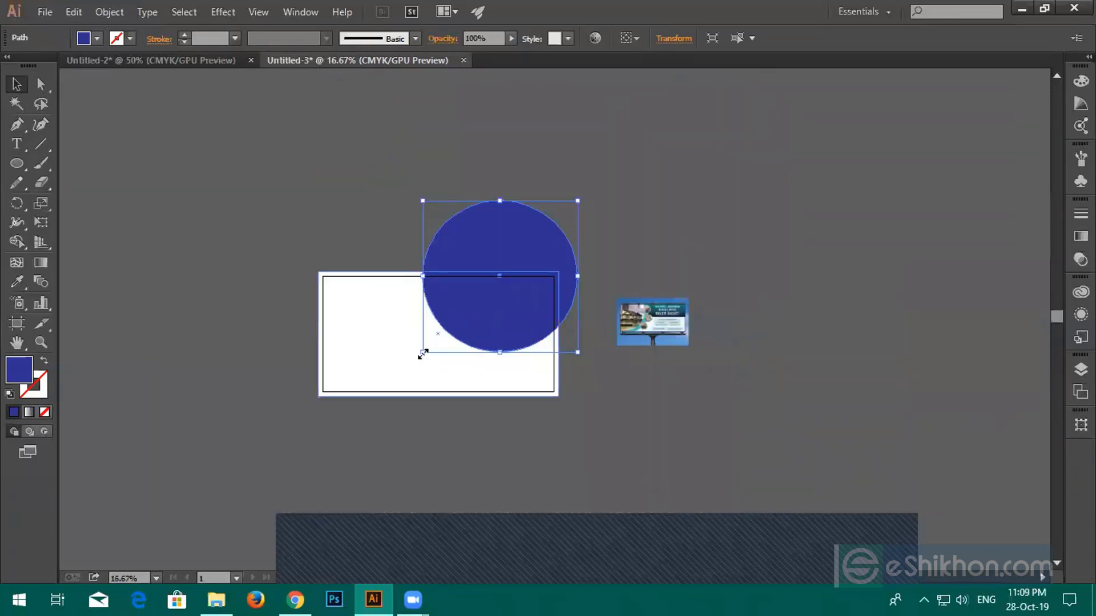
left_click_drag(418, 352, 405, 392)
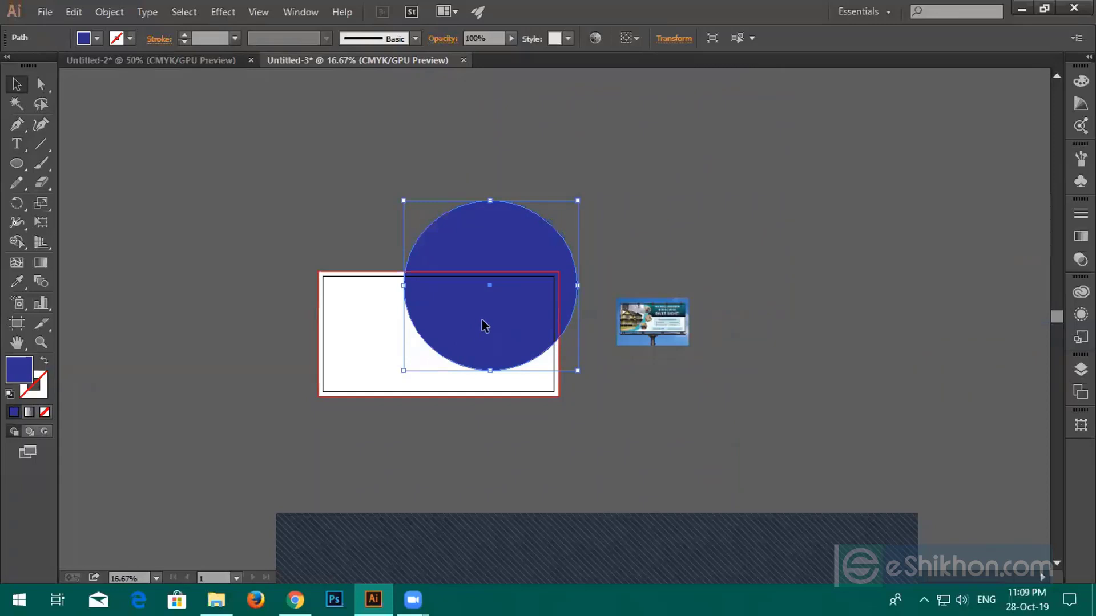
left_click_drag(485, 326, 525, 316)
key("ctrl+plus")
key("ctrl+plus")
key("ctrl+plus")
scroll(521, 322, "up", 1)
scroll(519, 333, "up", 1)
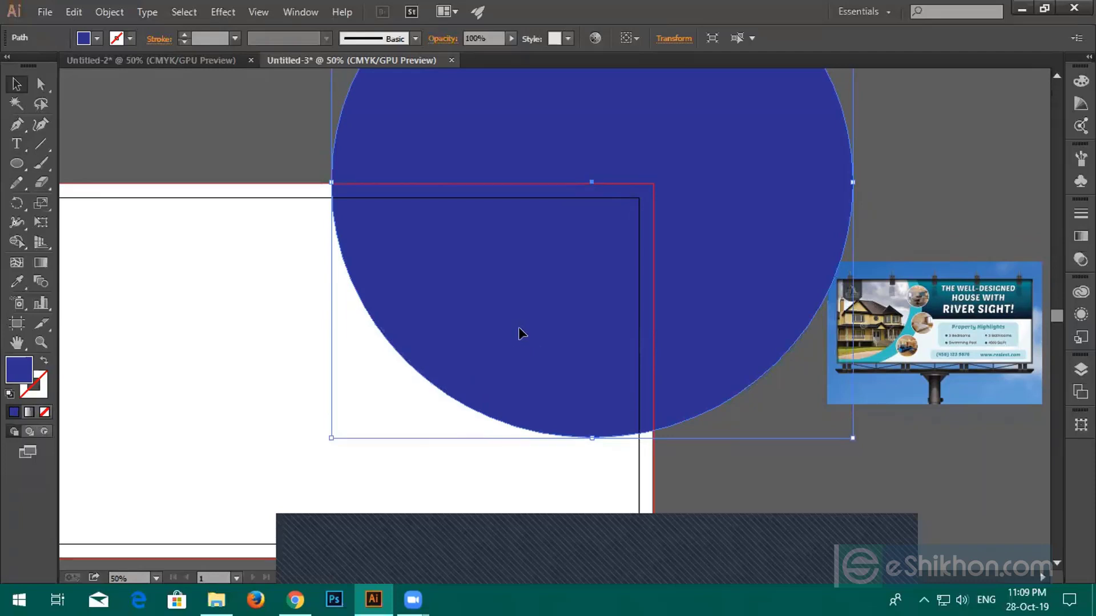
scroll(514, 338, "down", 1)
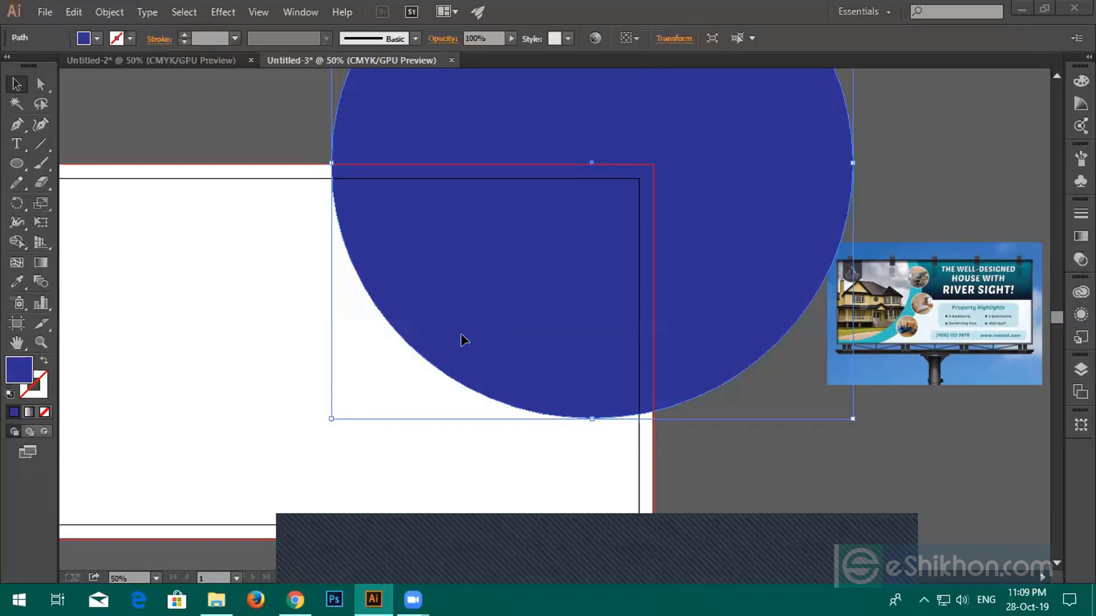
Switch to the Calculator app and compute 60 × 12
left_click(19, 599)
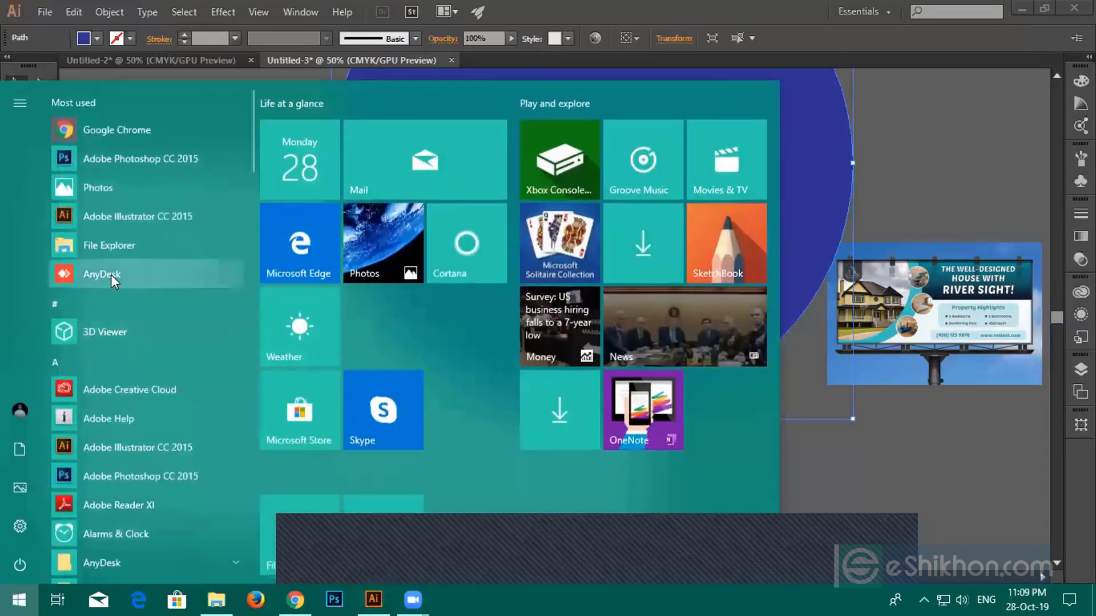
scroll(126, 412, "down", 5)
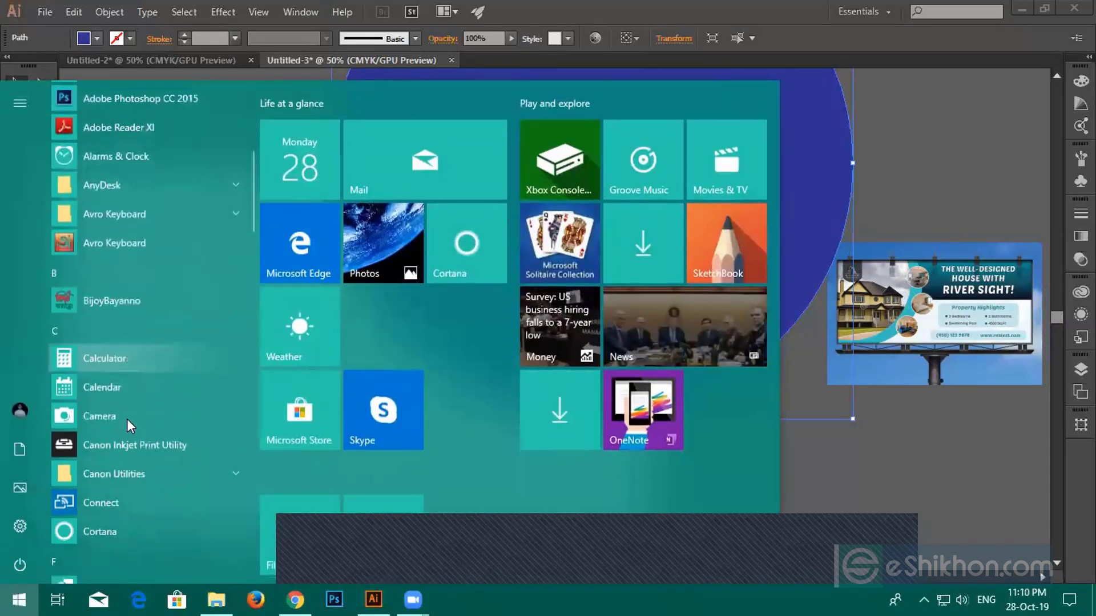
scroll(130, 435, "down", 1)
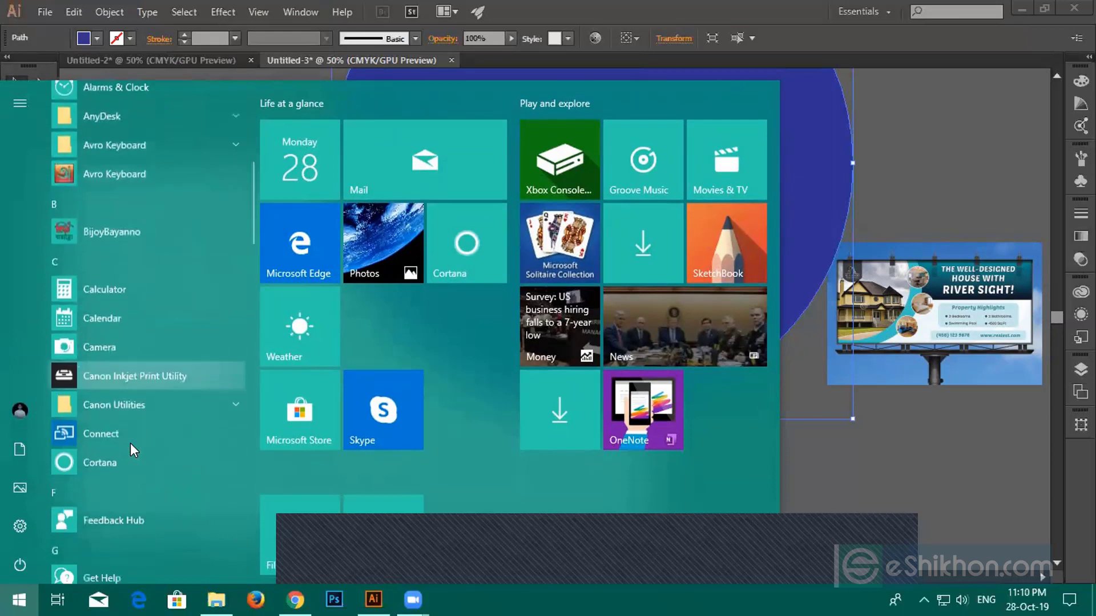
left_click(101, 285)
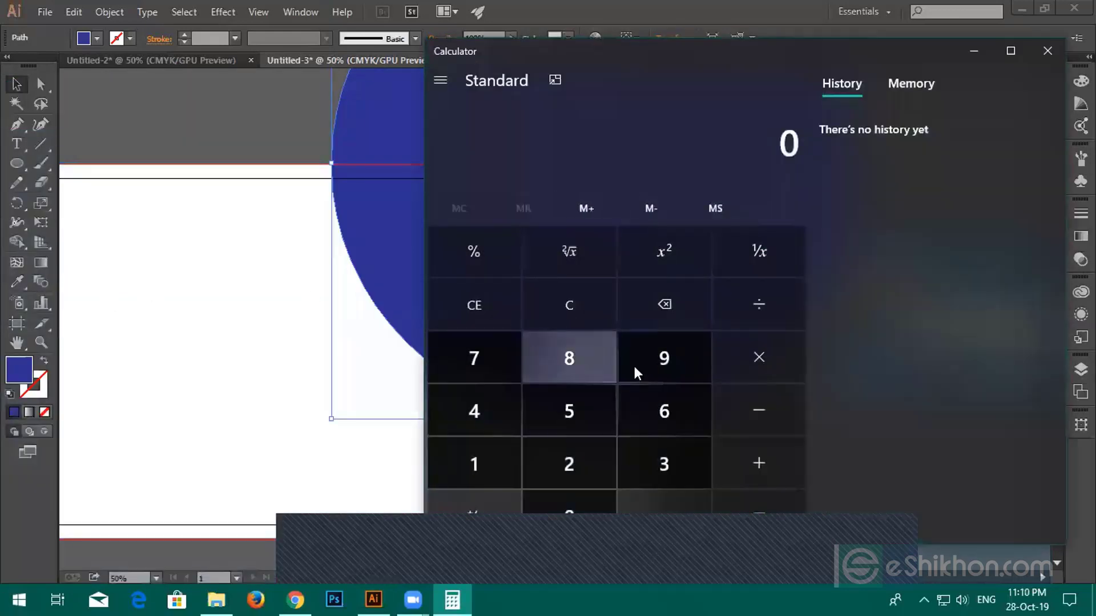
left_click(652, 403)
left_click(594, 508)
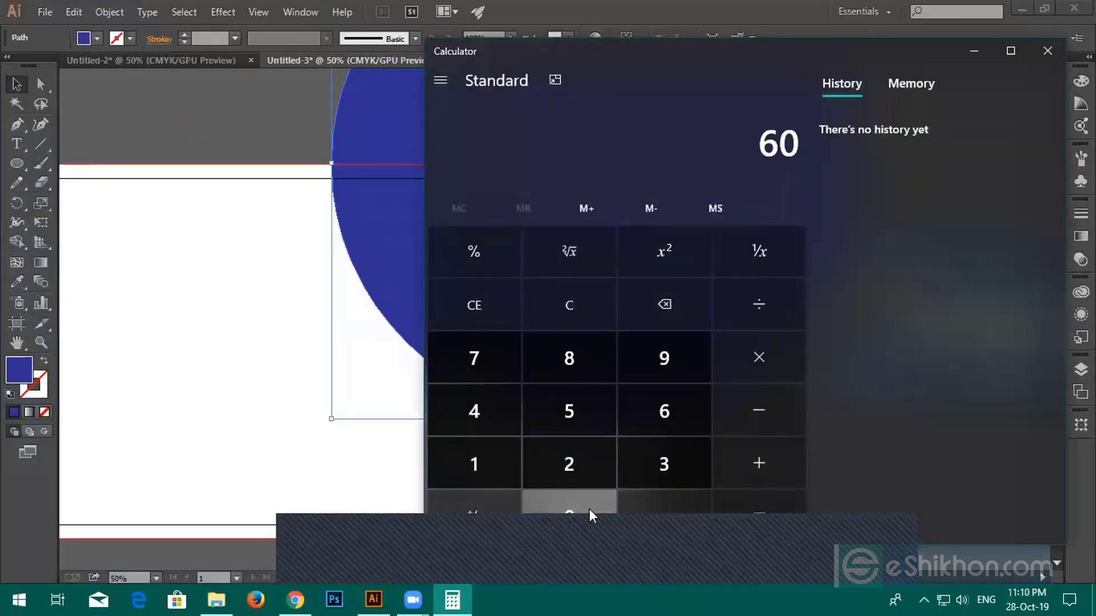
left_click(749, 371)
left_click(512, 461)
left_click(583, 463)
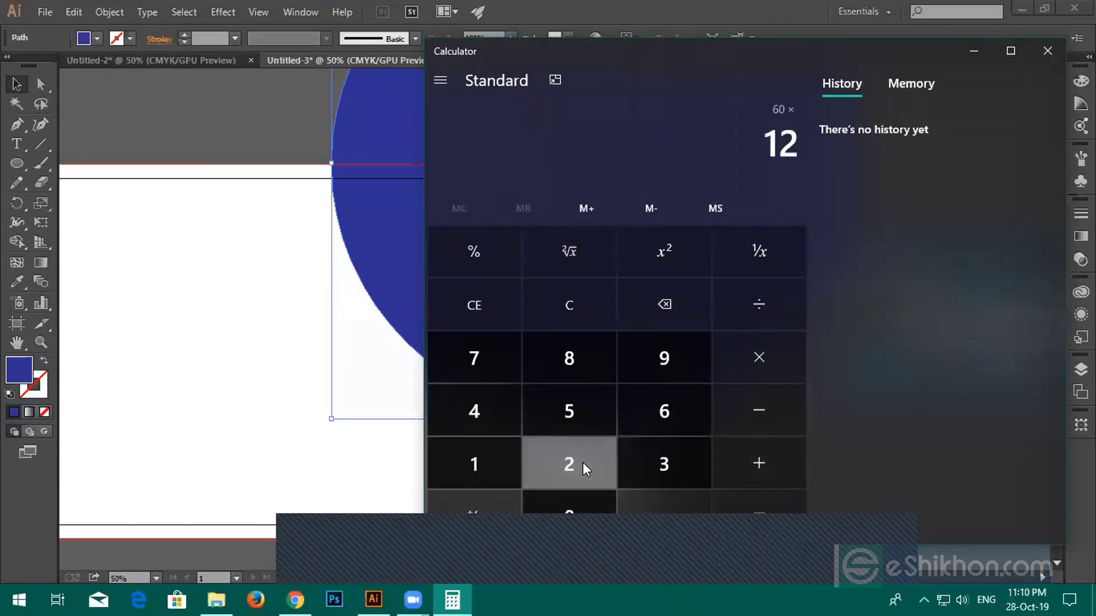
left_click(735, 516)
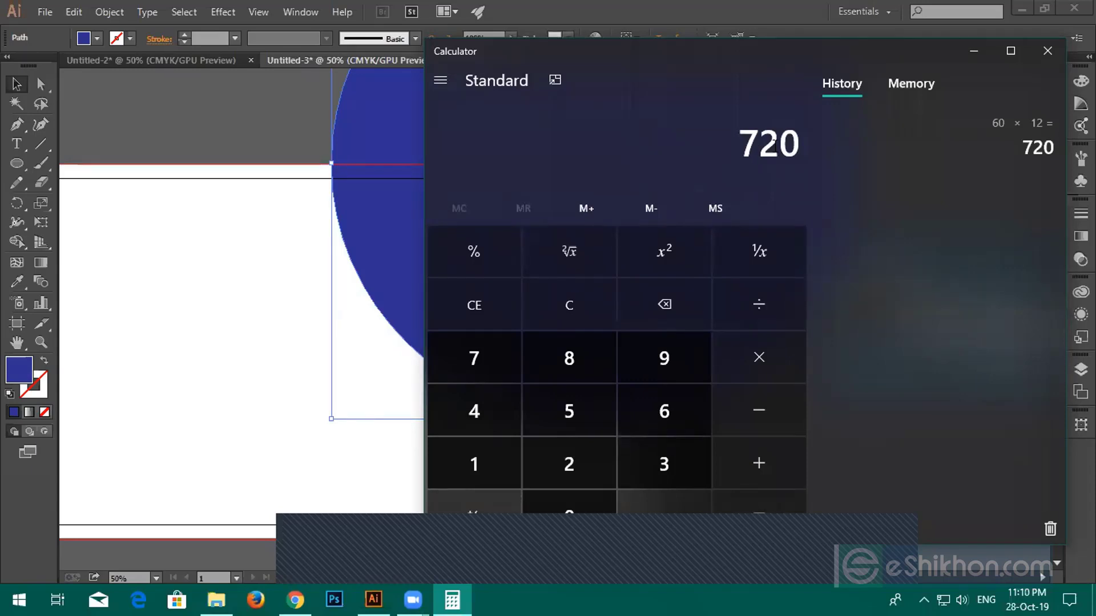
Divide the calculated product by 100
left_click(768, 302)
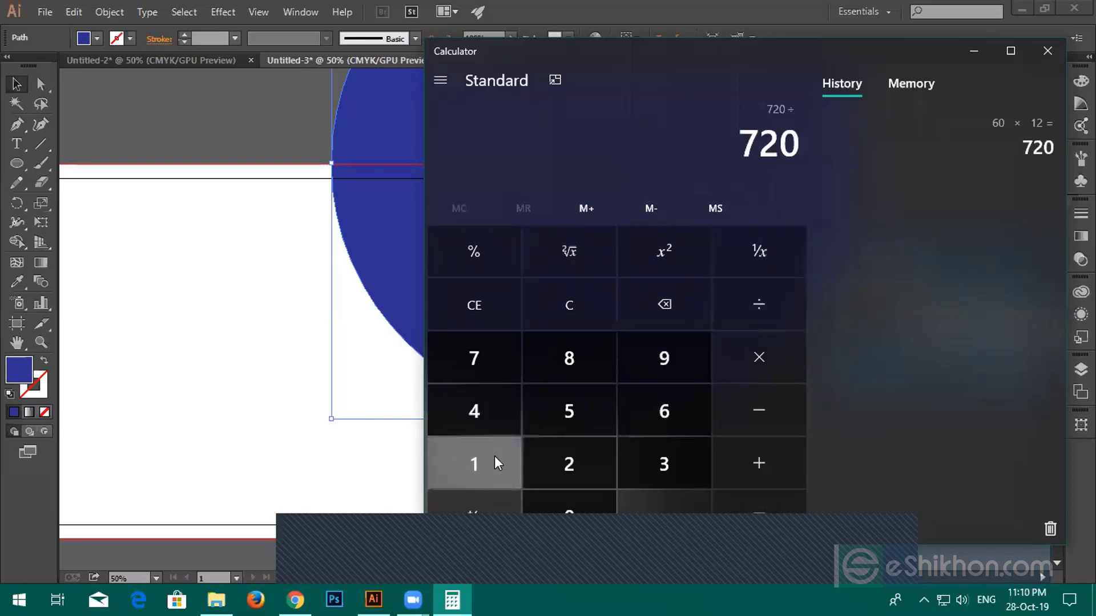
left_click(495, 457)
left_click(581, 505)
left_click(581, 505)
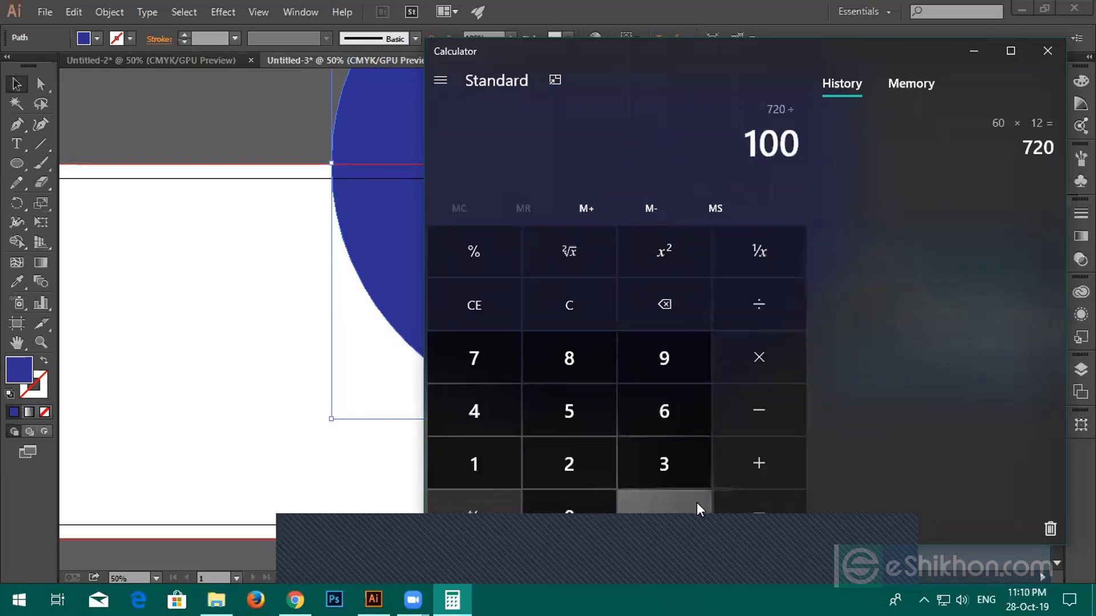
left_click(740, 504)
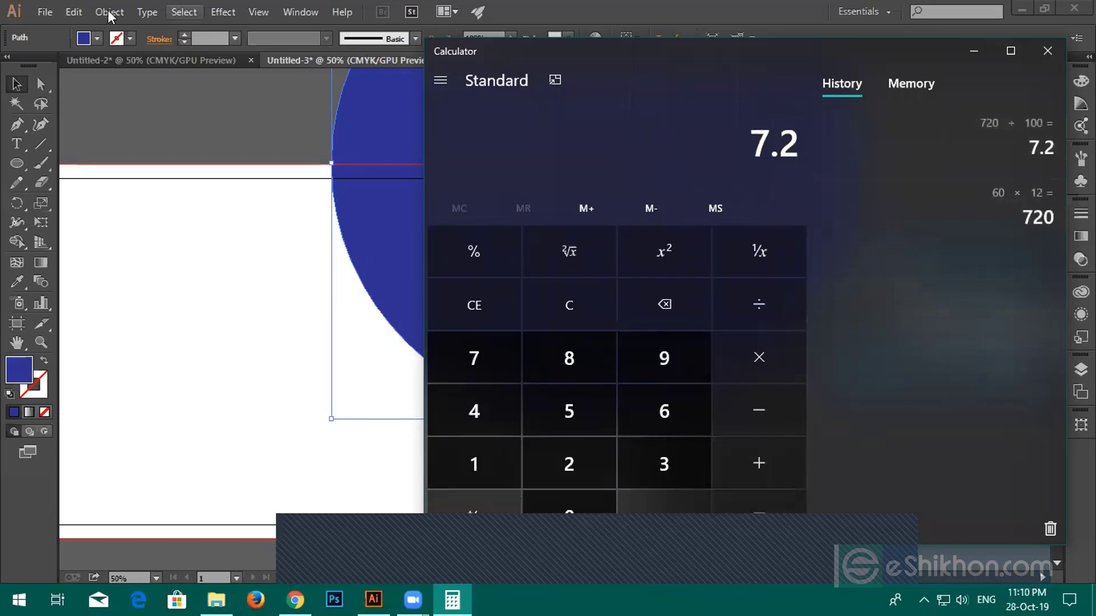
Create a new Illustrator document 7.2 in wide by 4.2 in high, look over its artboard, and close it
left_click(46, 11)
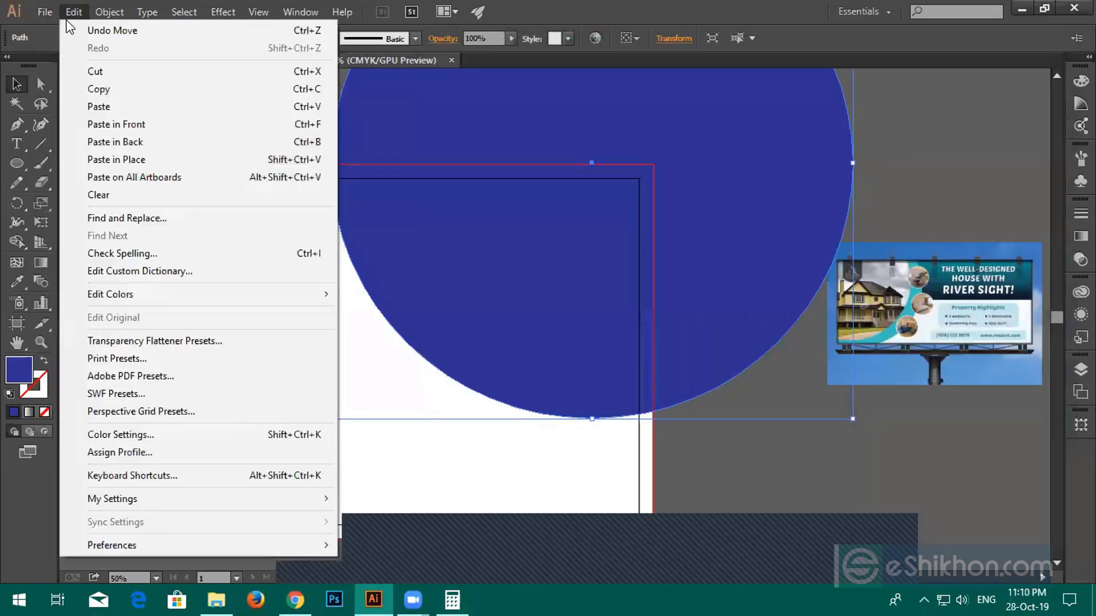
left_click(72, 30)
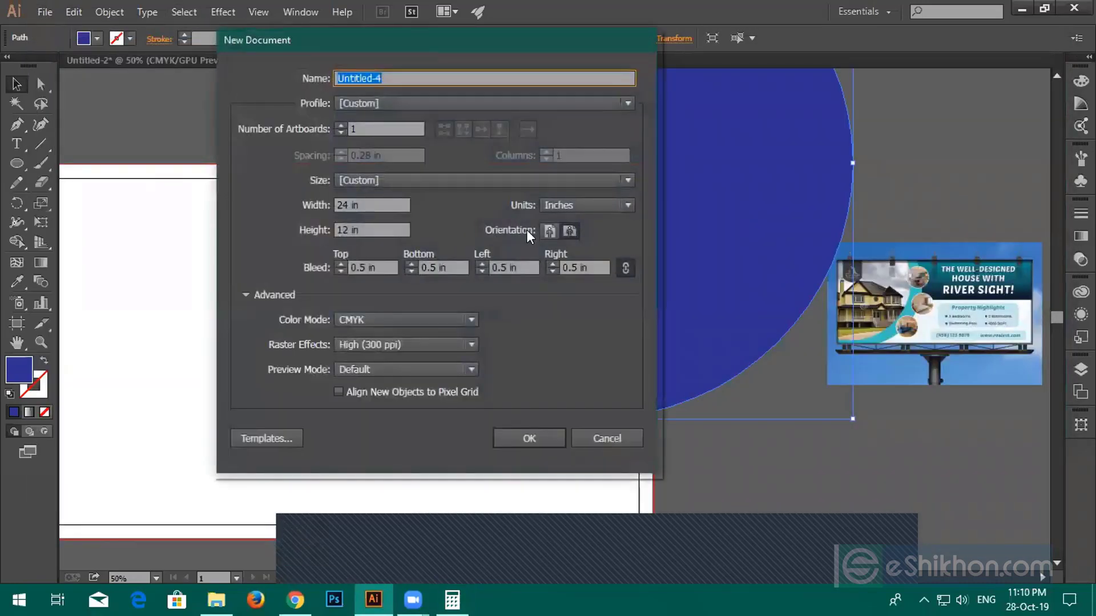
left_click(374, 207)
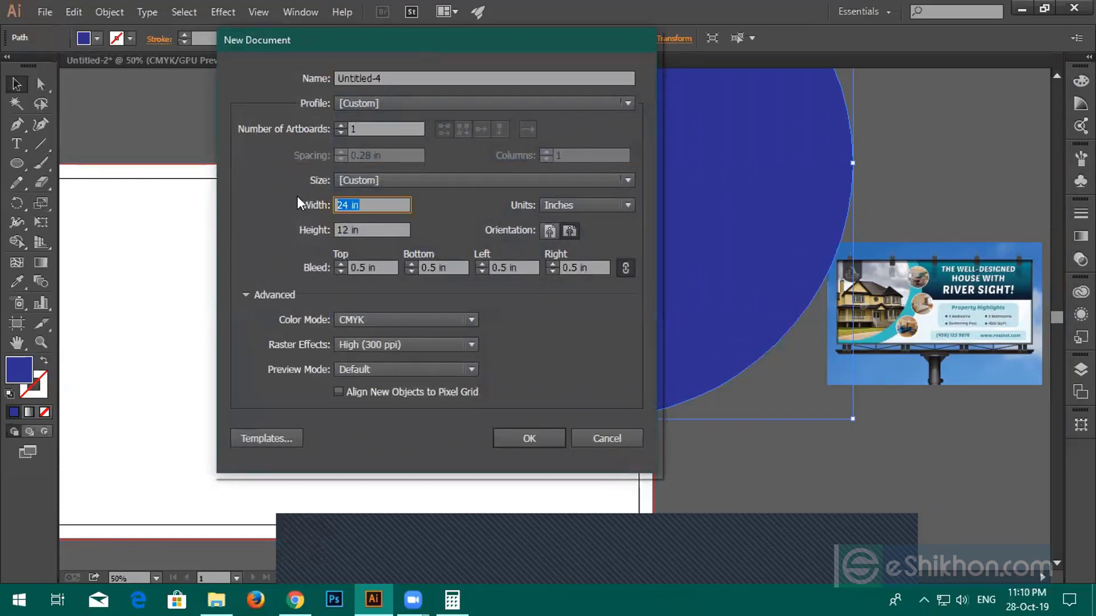
type("7.2")
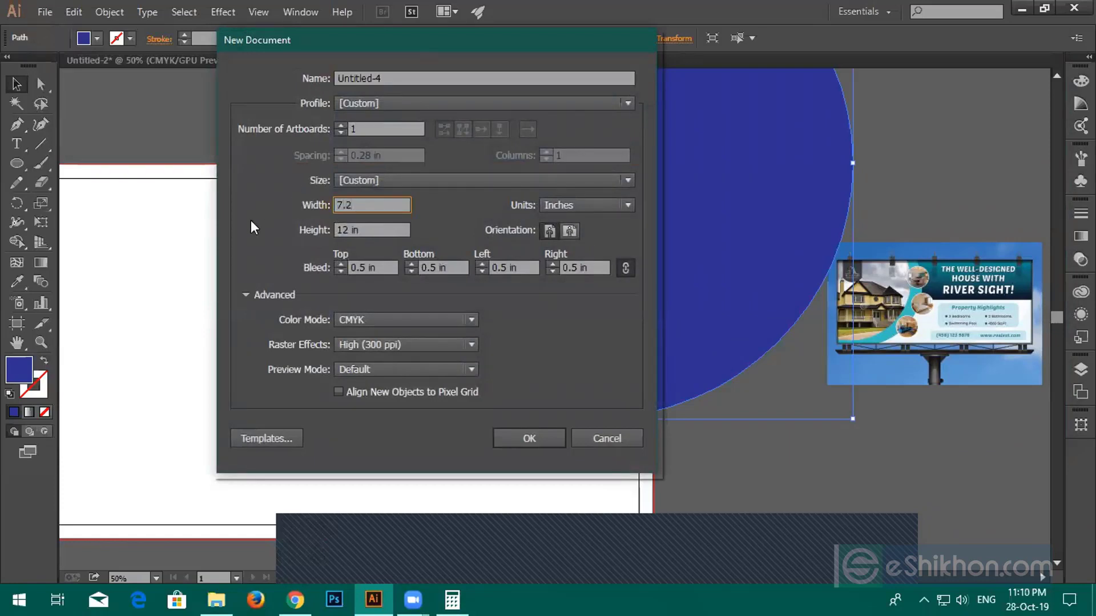
key("Tab")
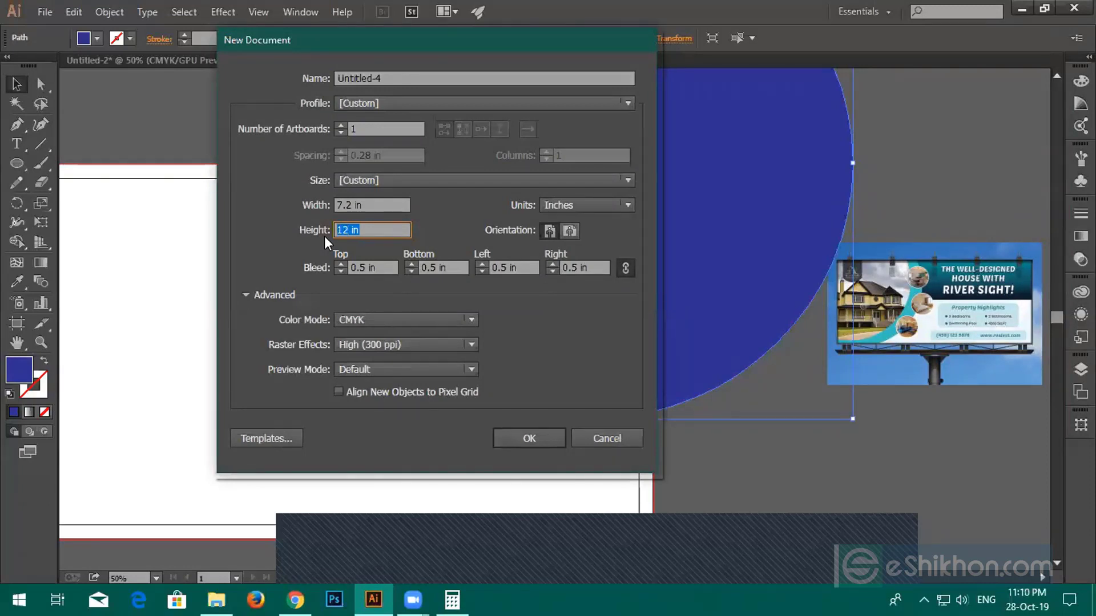
type("4.2")
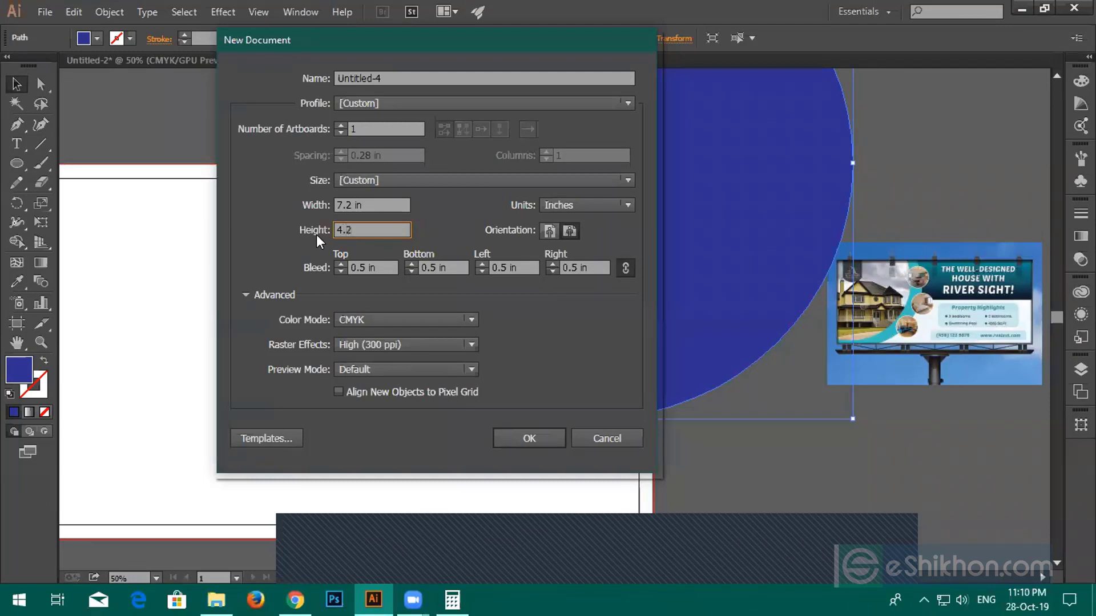
left_click(514, 439)
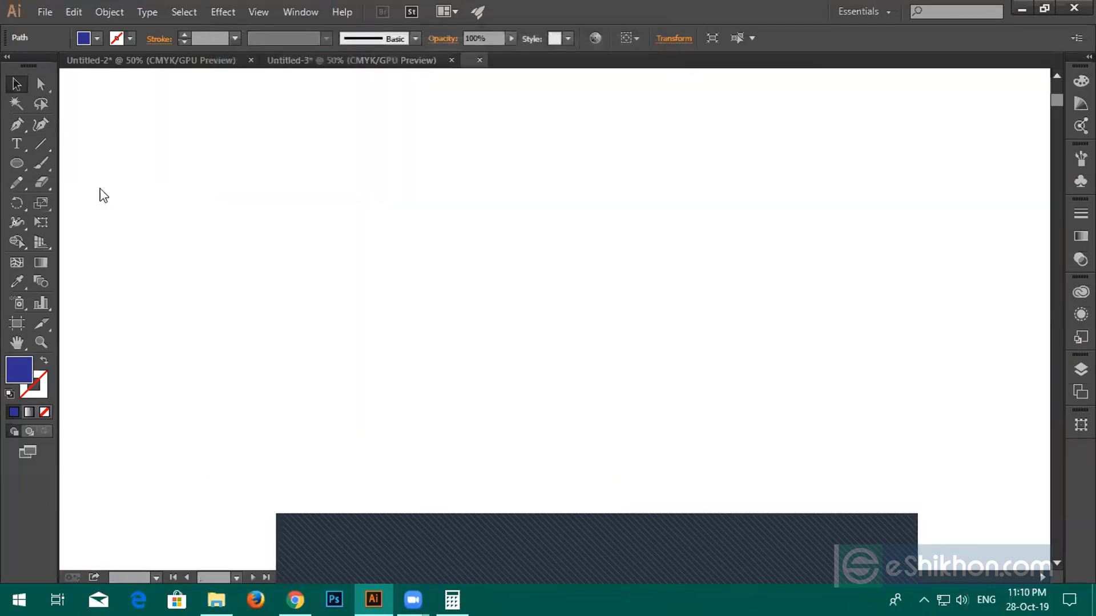
scroll(482, 280, "down", 1)
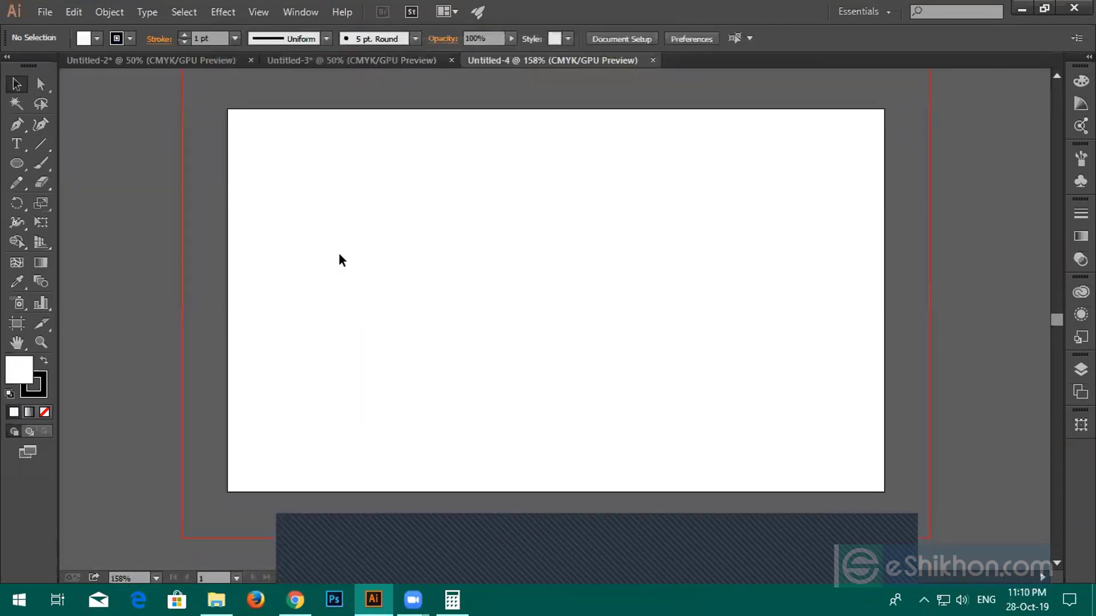
scroll(342, 255, "up", 1)
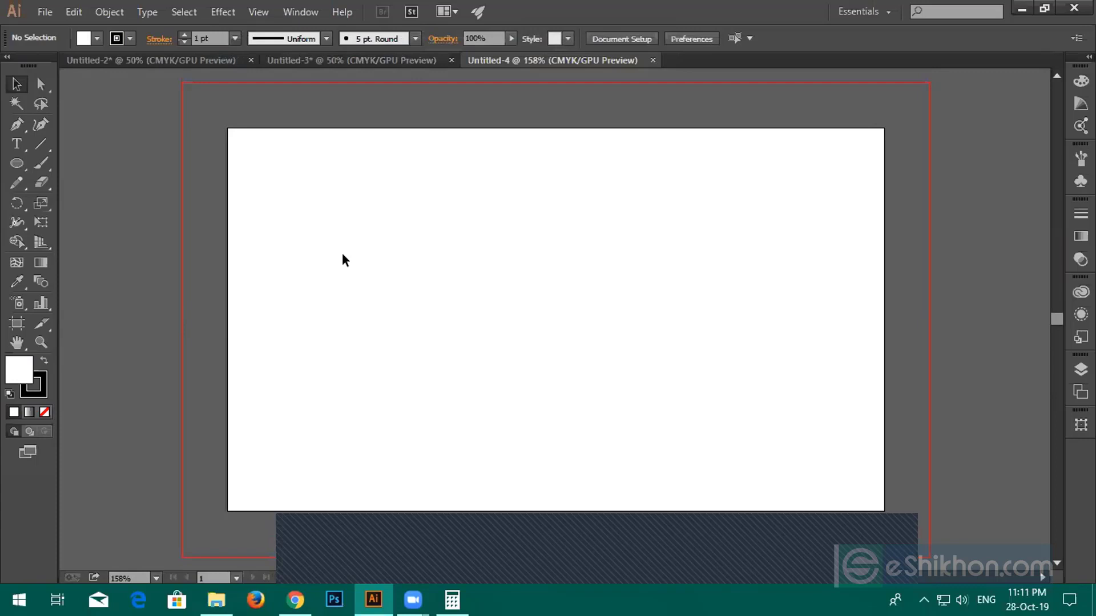
left_click(653, 61)
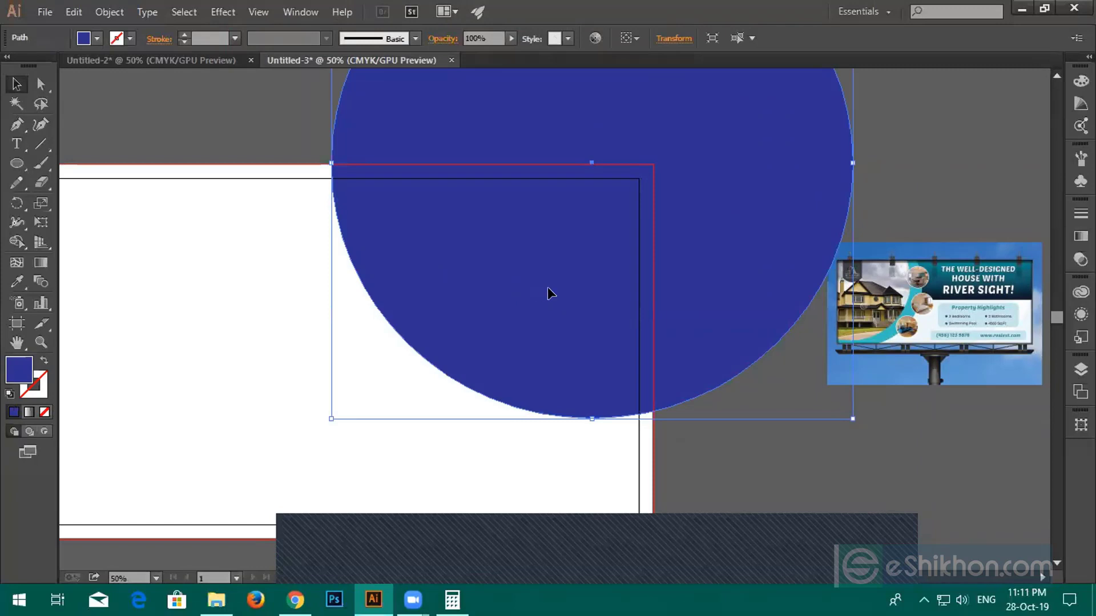
Duplicate the dark blue circle about 0.58 in to the left and 0.5 in down, and fill the copy with light blue
scroll(550, 291, "down", 1)
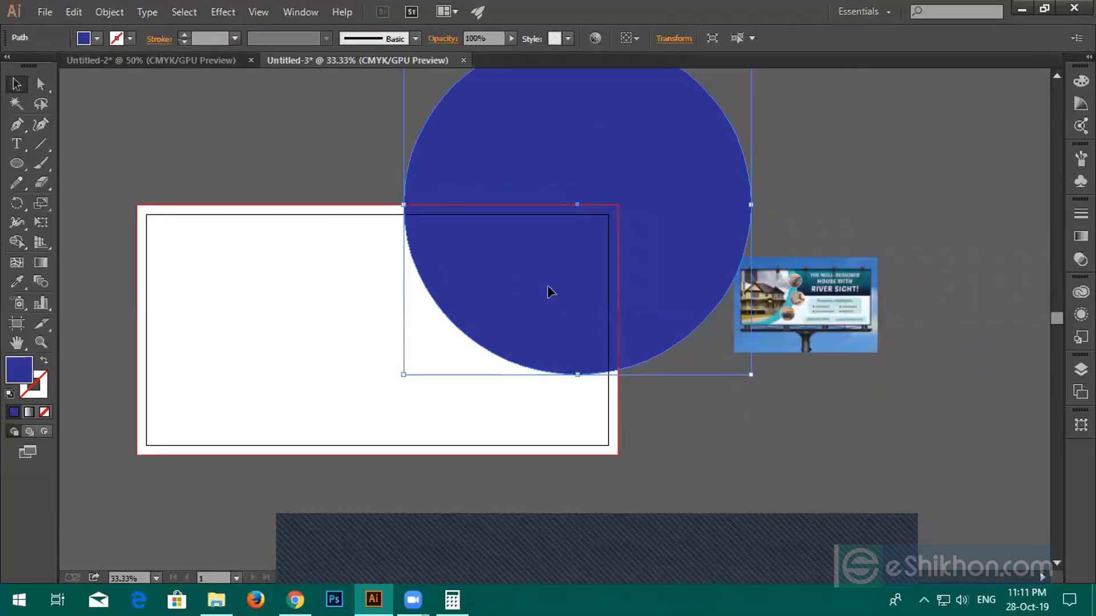
left_click_drag(549, 292, 539, 297)
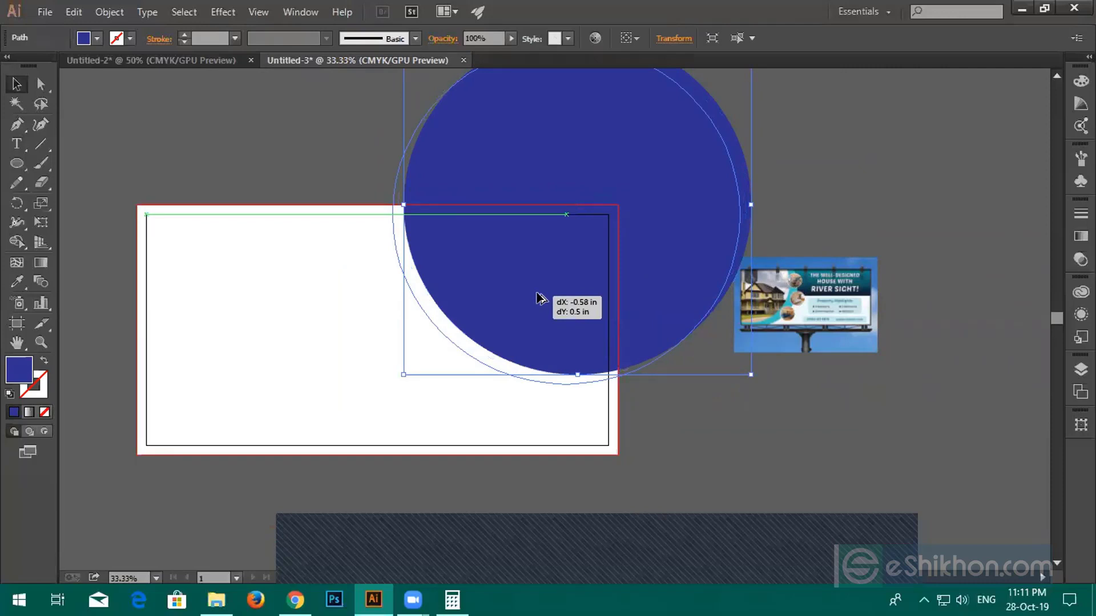
left_click_drag(539, 297, 539, 298)
left_click(98, 38)
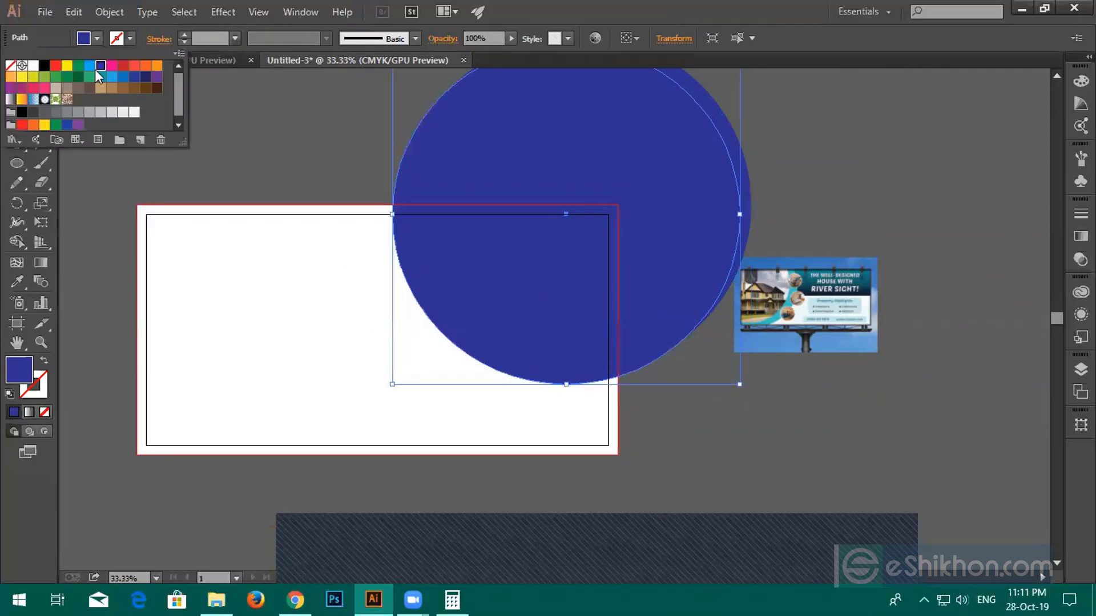
left_click(89, 65)
Send the light blue circle backward so it sits behind the dark blue circle as a crescent edge
right_click(483, 289)
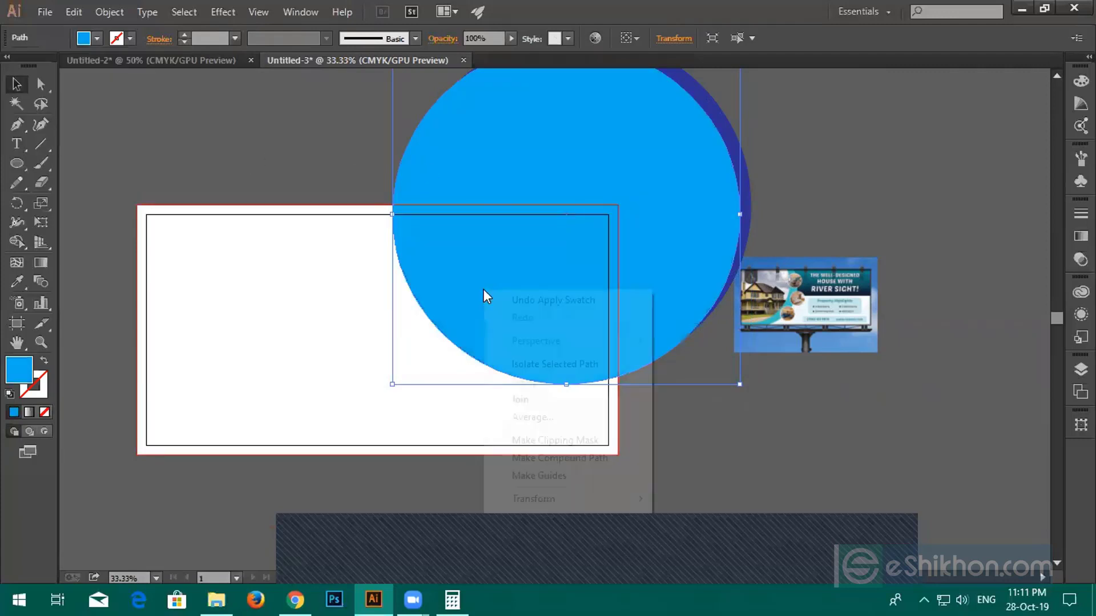
mouse_move(539, 519)
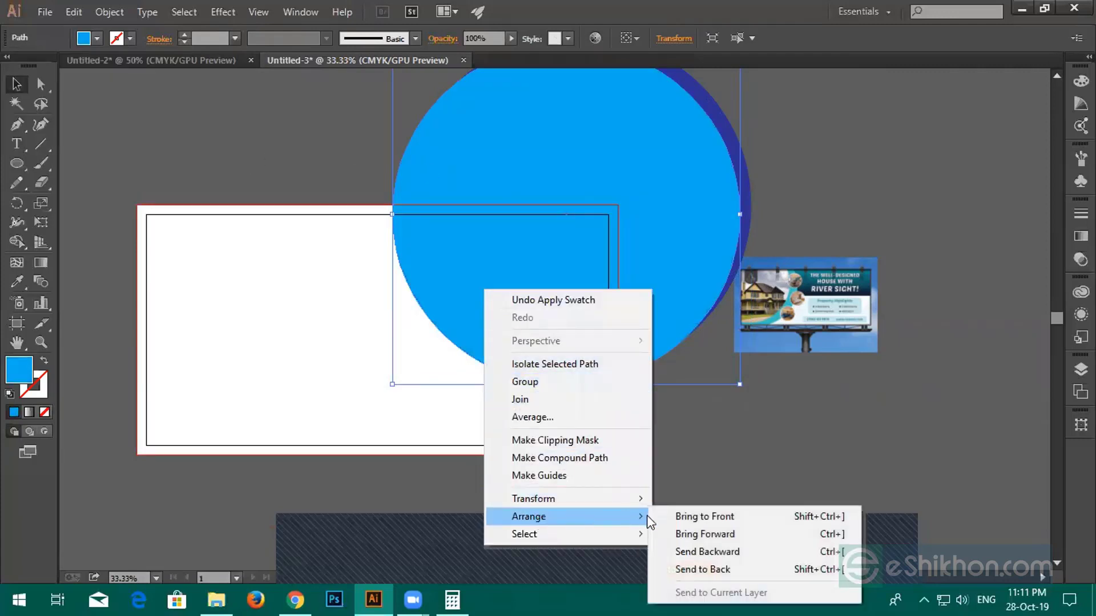
left_click(707, 551)
left_click(656, 438)
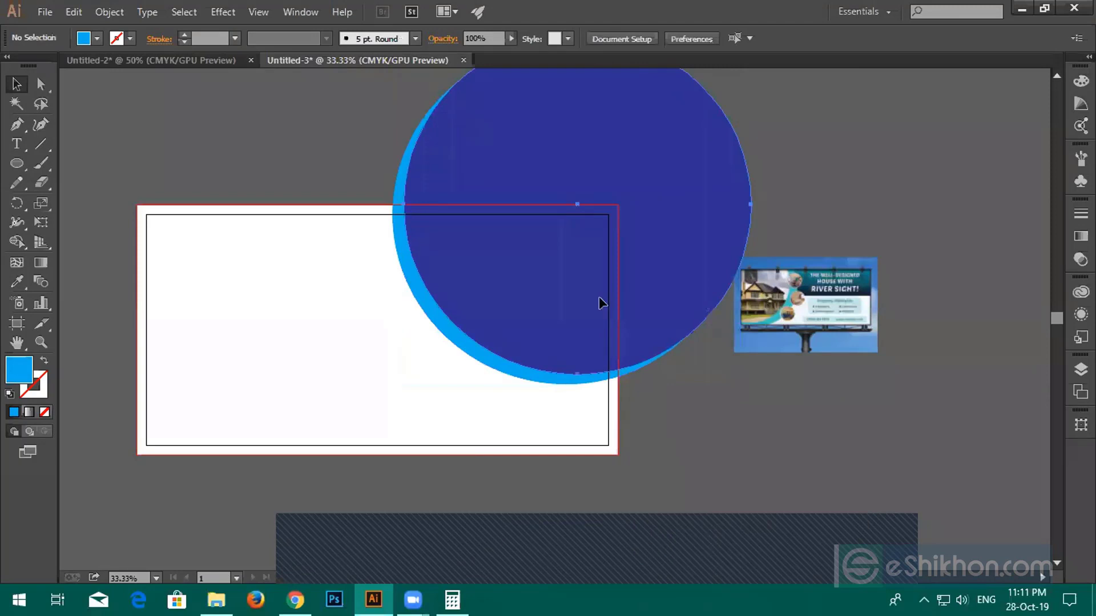
left_click(600, 303)
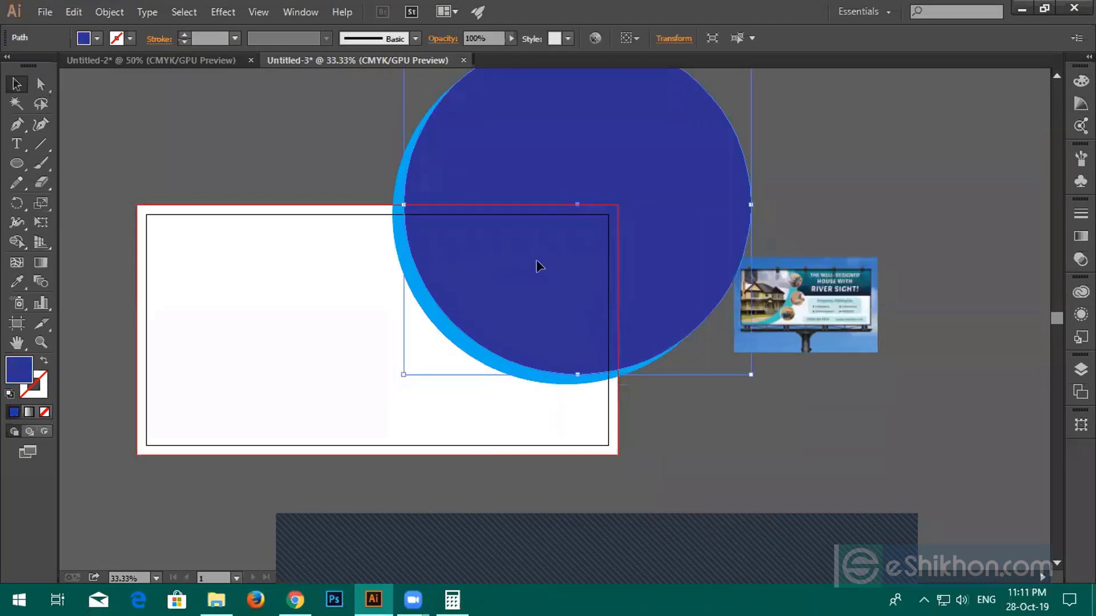
left_click(308, 598)
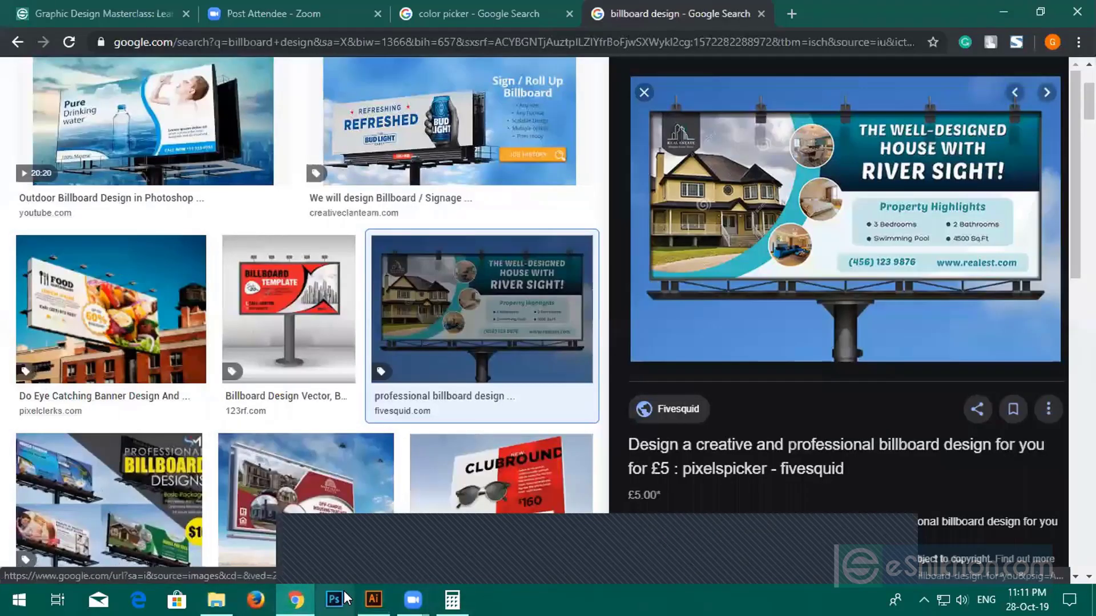
left_click(374, 599)
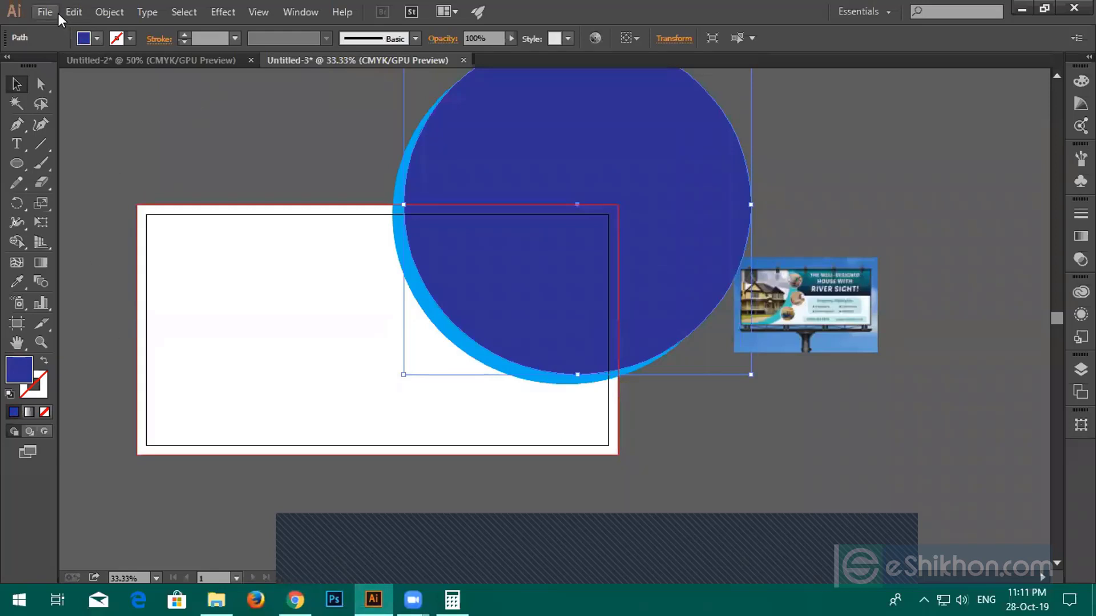
Place sunrise-1756274_1920.jpg from the Downloads folder as a linked image in the empty area above the billboard reference picture
left_click(46, 12)
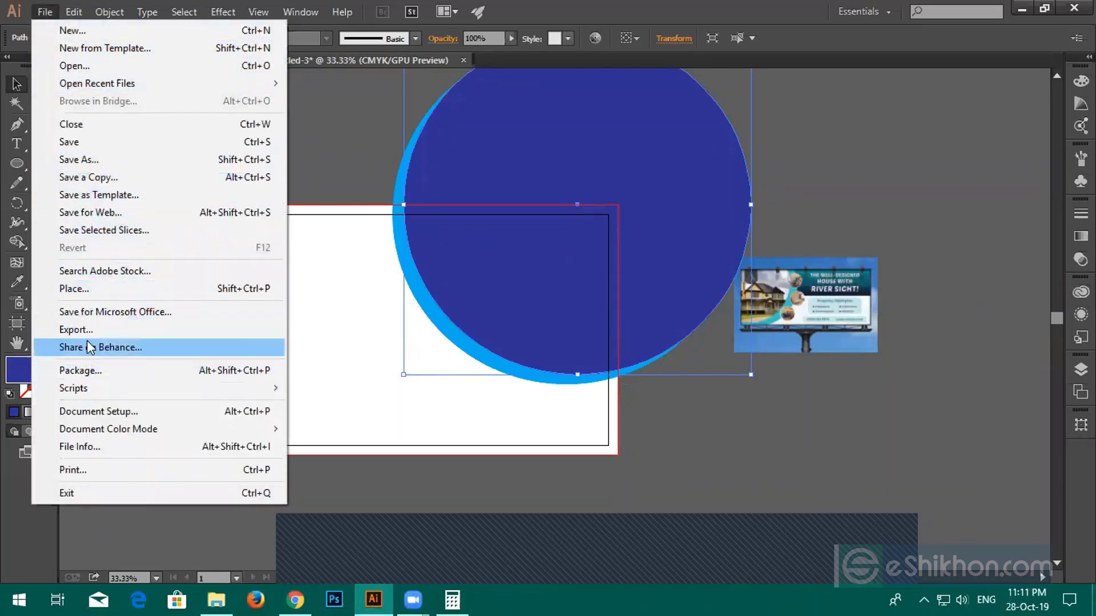
left_click(74, 289)
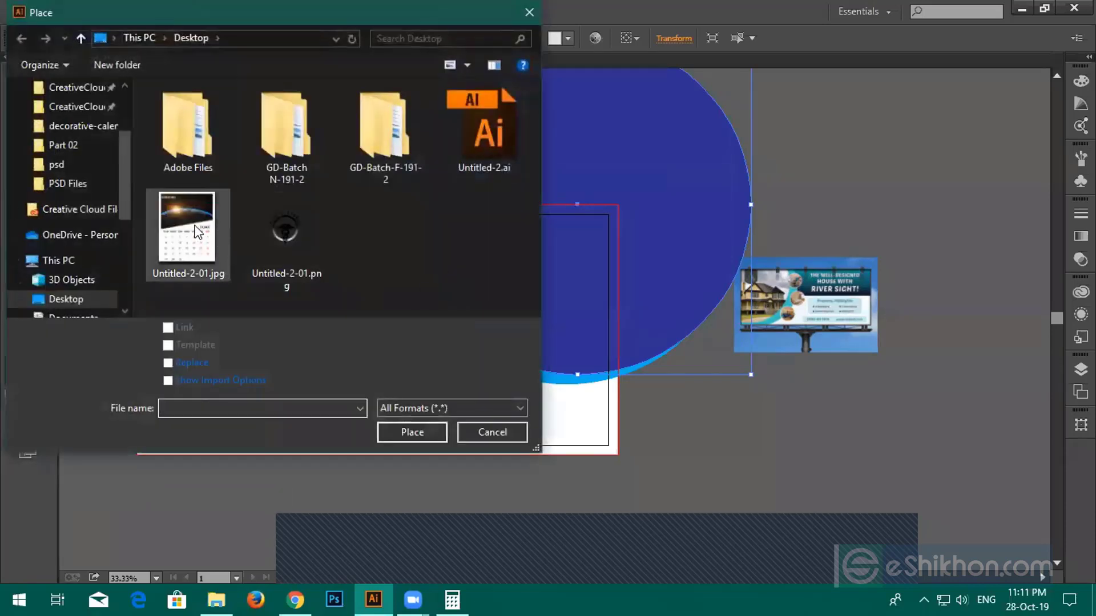
scroll(85, 257, "down", 1)
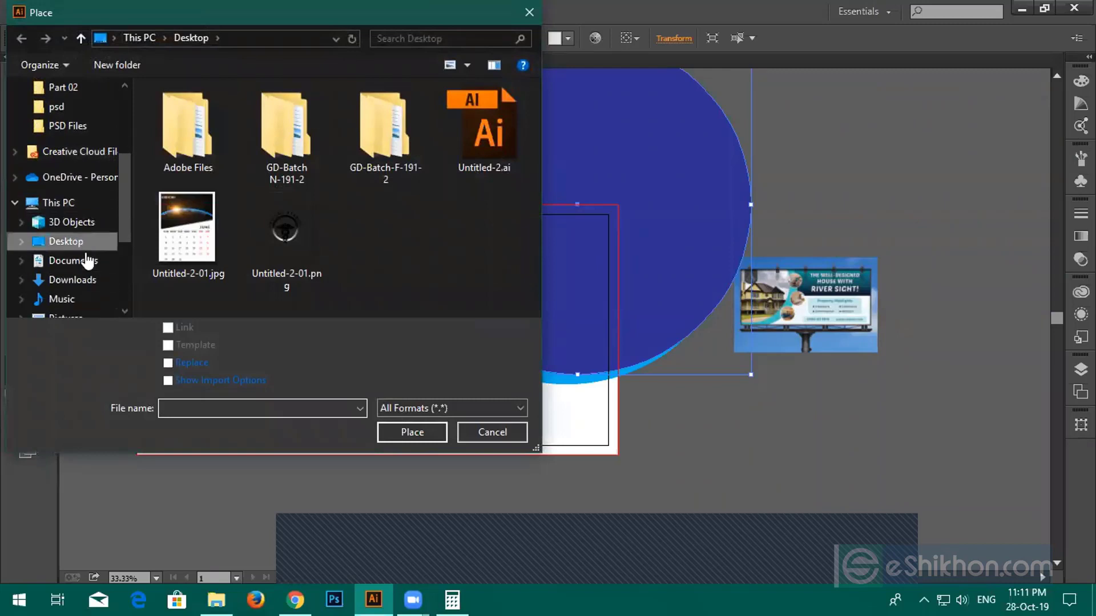
left_click(74, 280)
scroll(351, 265, "down", 1)
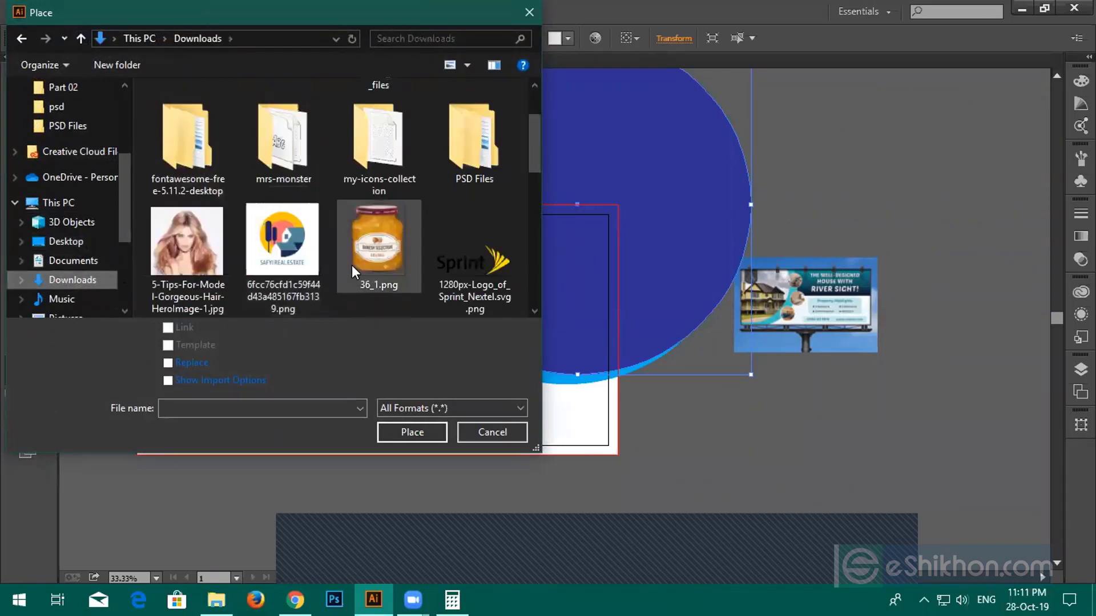
scroll(352, 265, "down", 5)
left_click(254, 249)
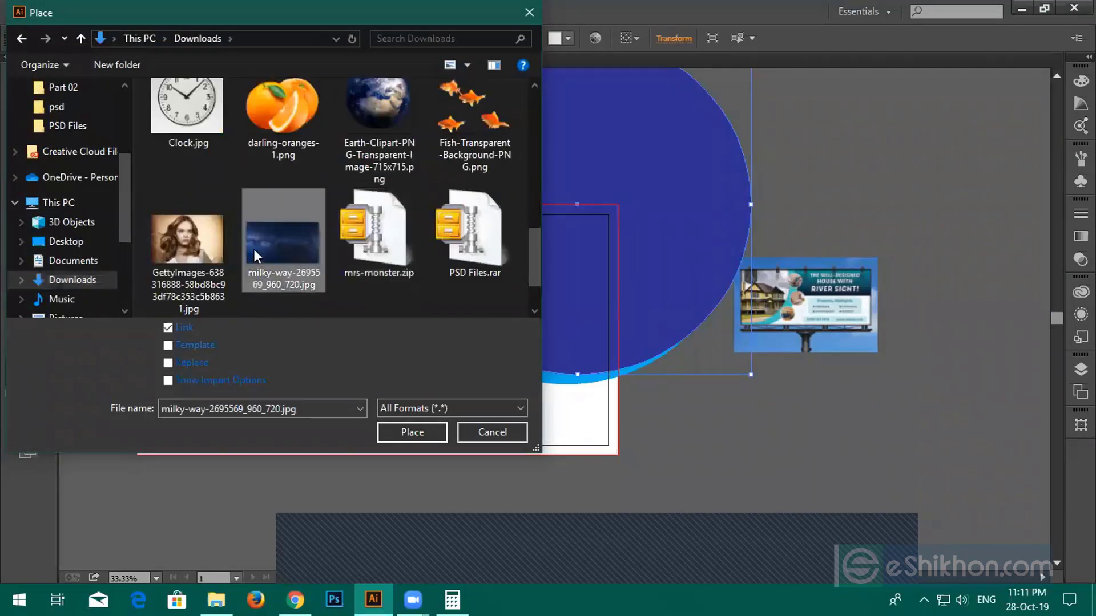
scroll(253, 249, "down", 1)
left_click(188, 268)
left_click(419, 436)
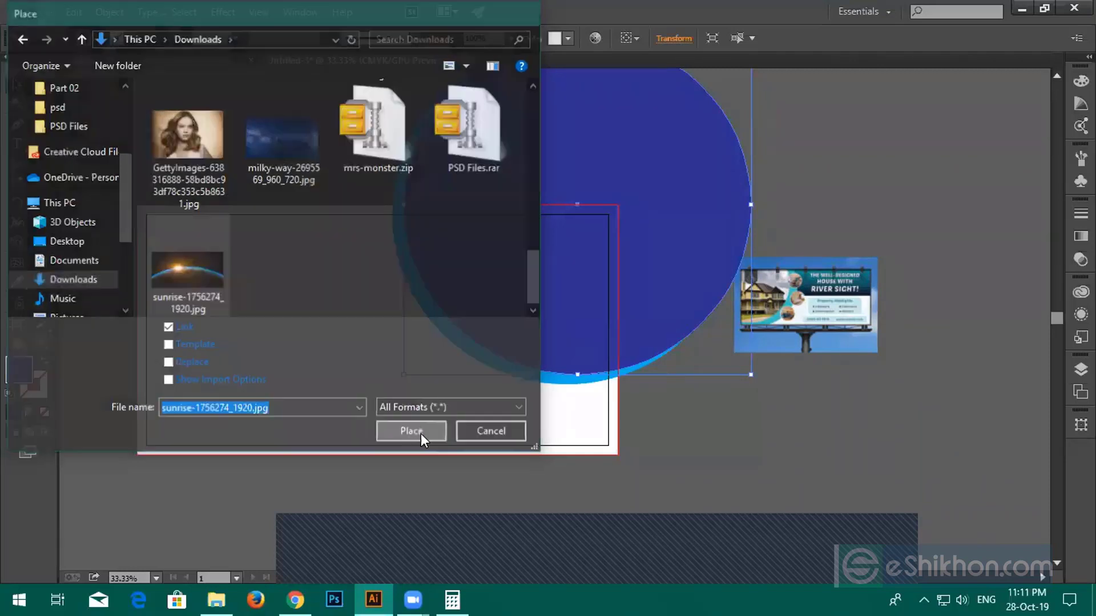
left_click_drag(860, 126, 1043, 219)
Show the rulers and add guides along the artboard's top and right bleed edges
left_click(626, 223)
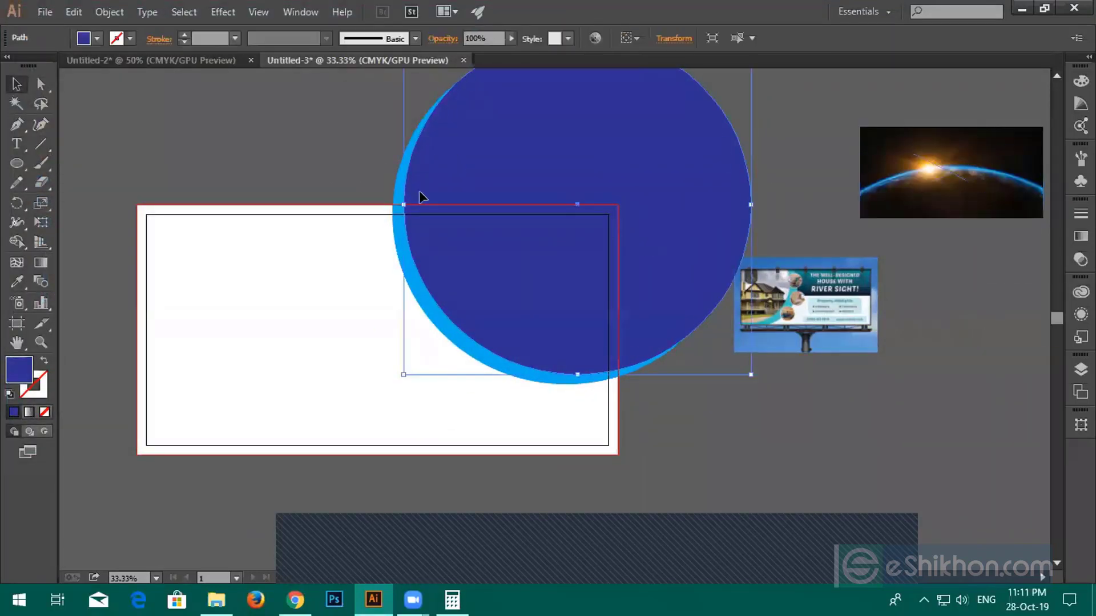
key("ctrl+shift+b")
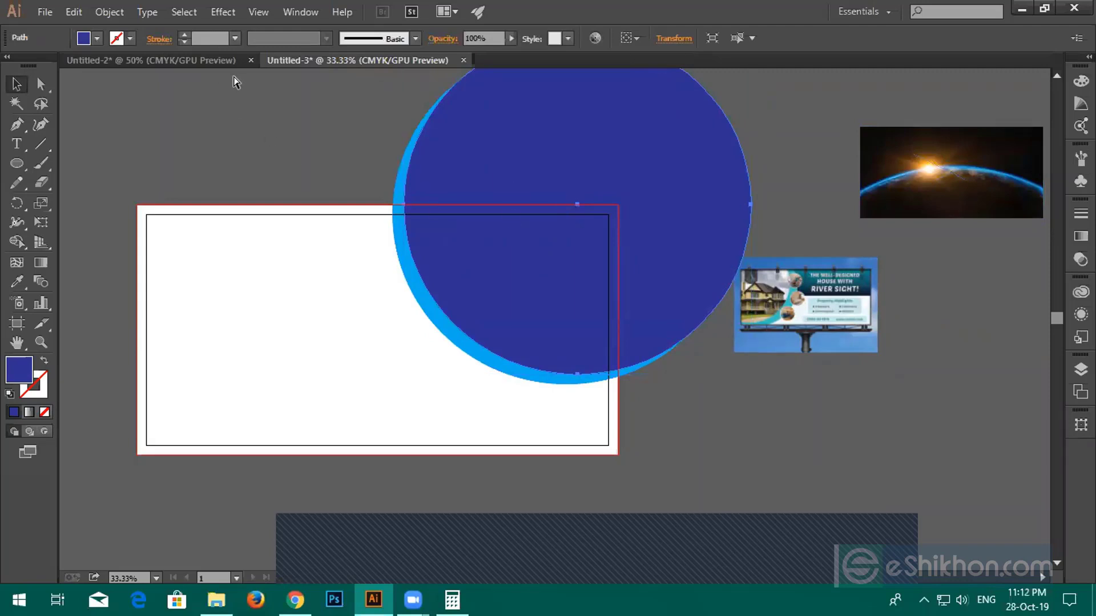
key("ctrl+r")
key("ctrl+shift+b")
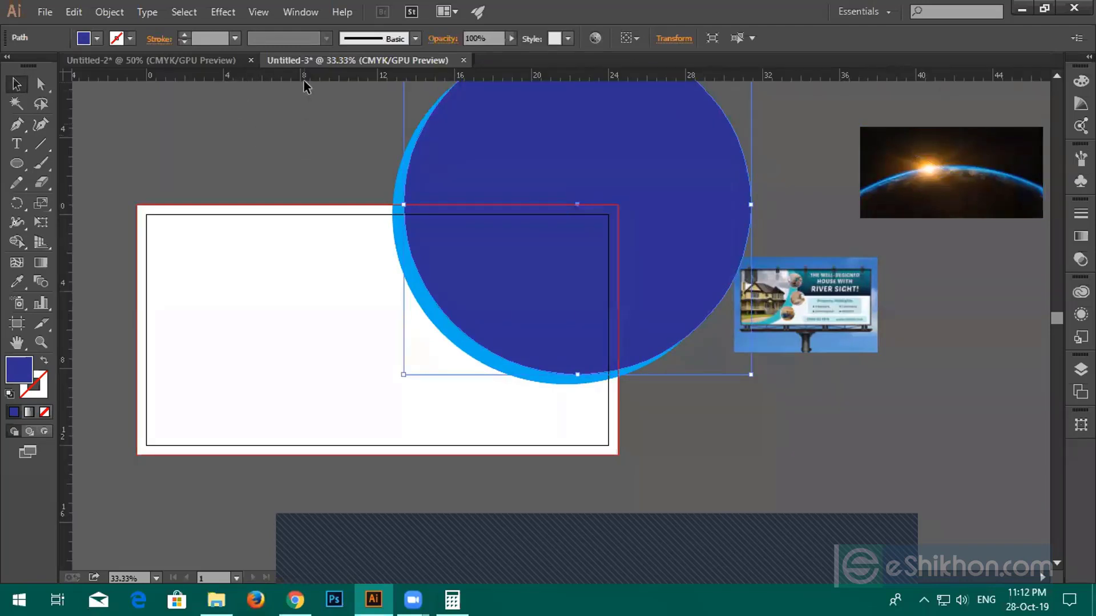
left_click_drag(303, 94, 308, 204)
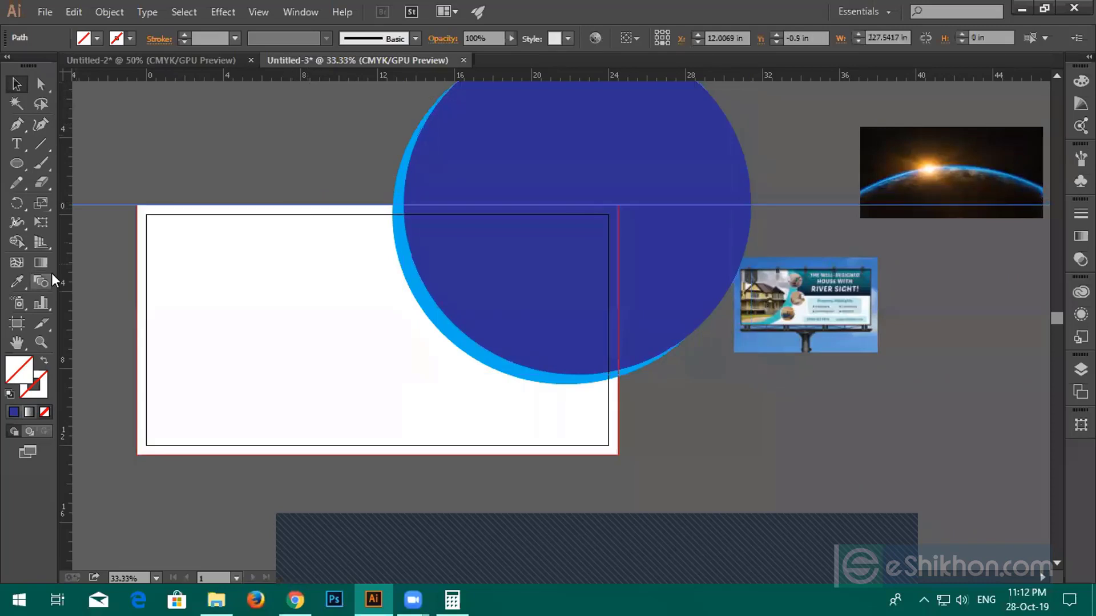
left_click_drag(60, 275, 617, 275)
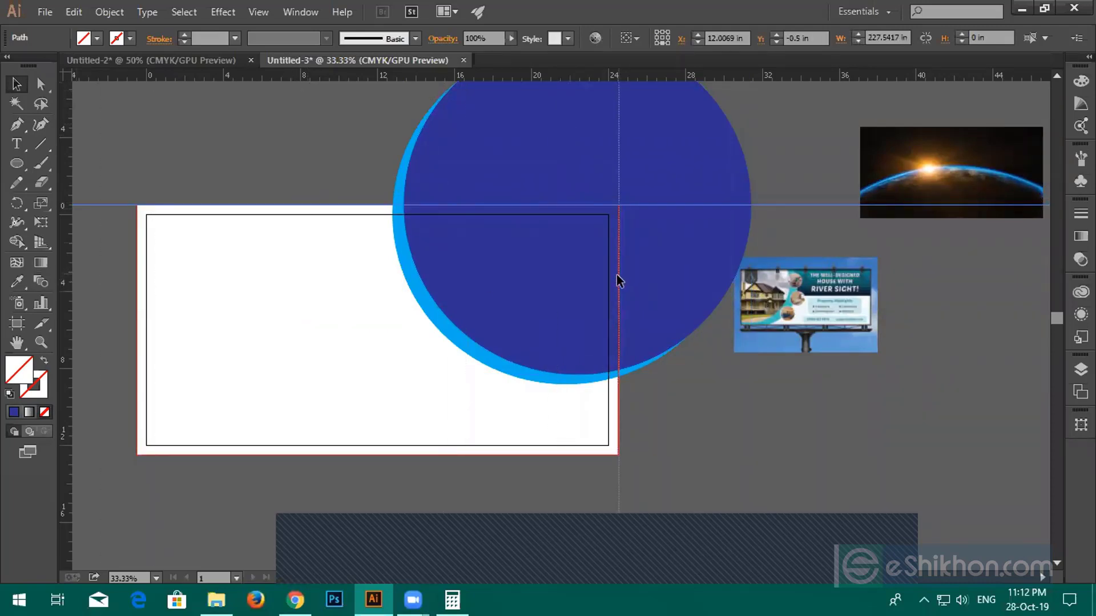
Lock the white rectangle with the black outline on the artboard
left_click_drag(324, 125, 627, 312)
left_click(662, 476)
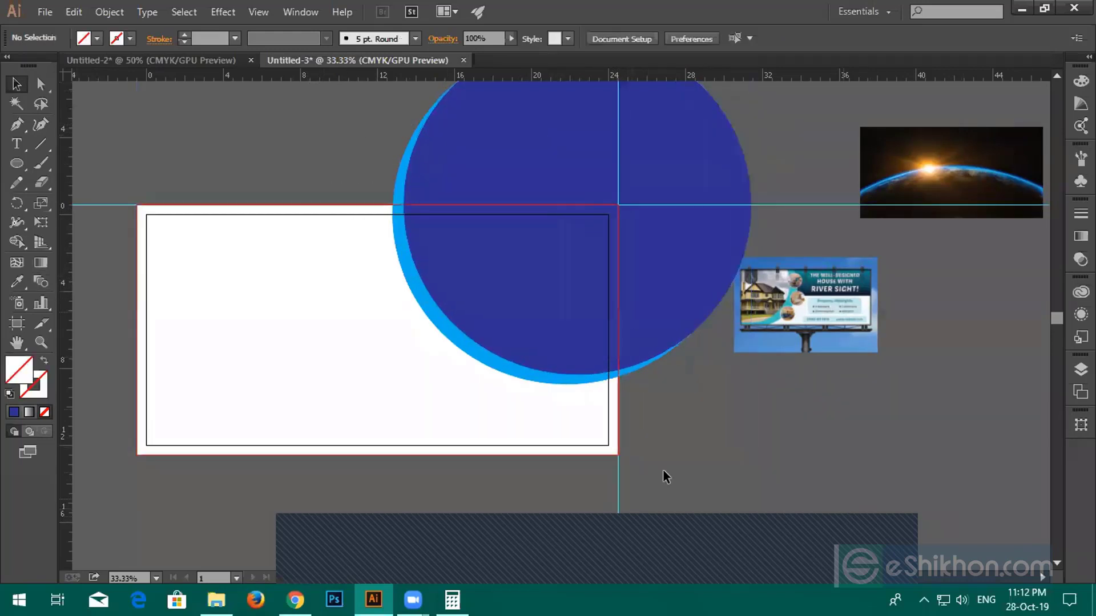
left_click(554, 452)
key("ctrl+2")
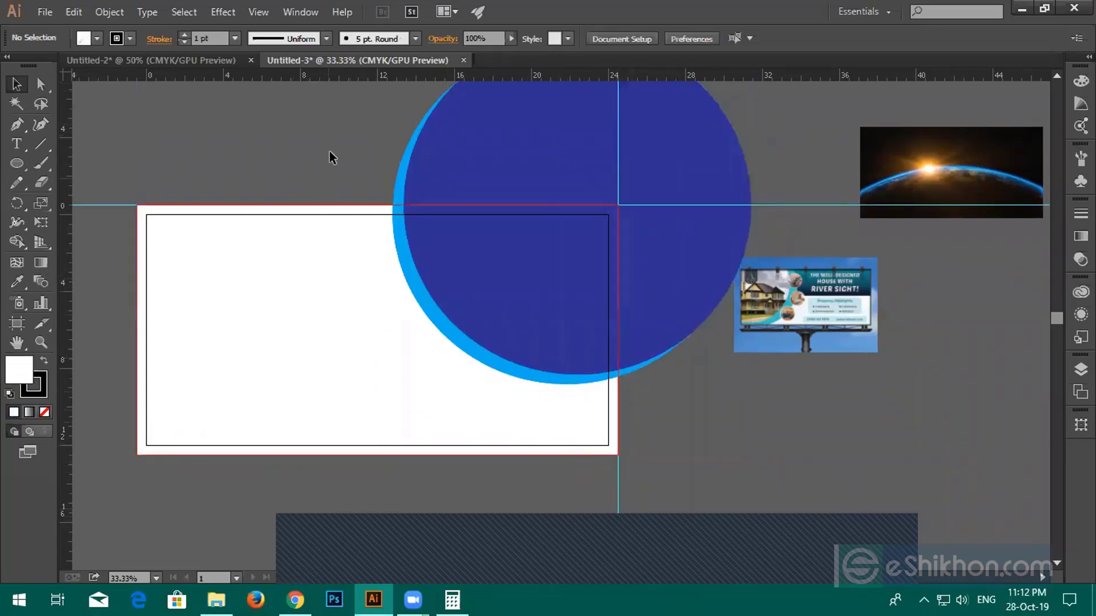
Divide both blue circles along the two guides with Pathfinder Divide and ungroup the resulting pieces
left_click_drag(330, 154, 706, 463)
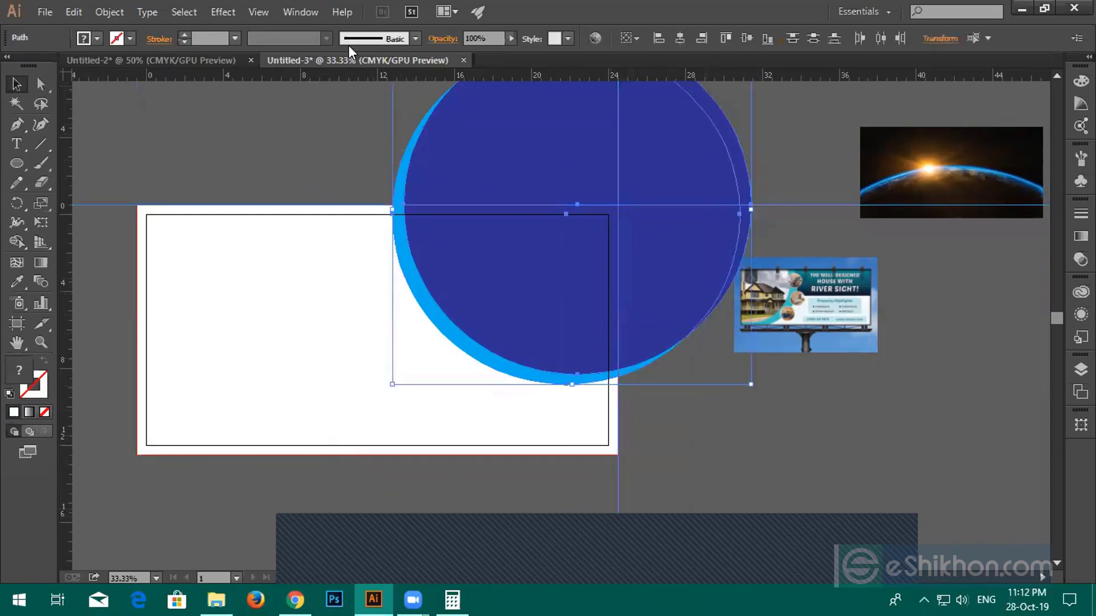
left_click(304, 13)
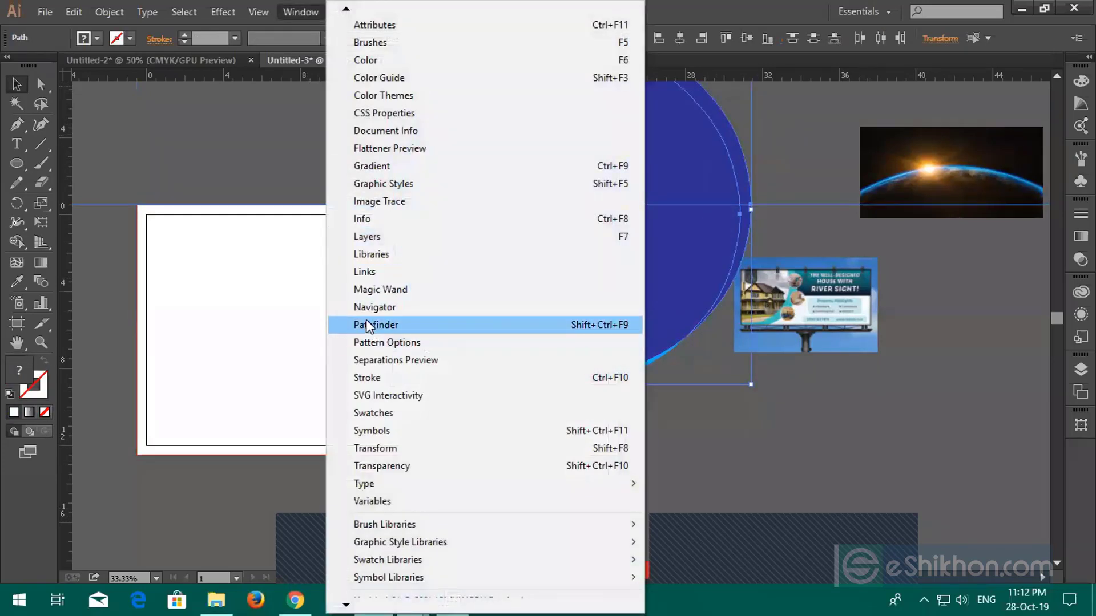
left_click(368, 320)
left_click(881, 177)
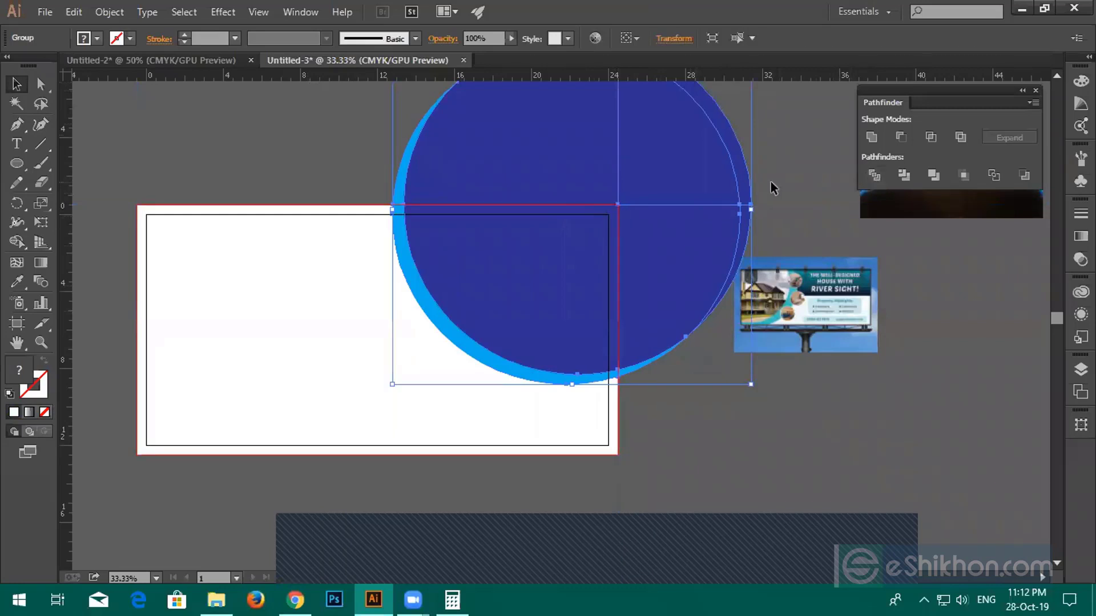
right_click(772, 183)
left_click(801, 275)
left_click(785, 166)
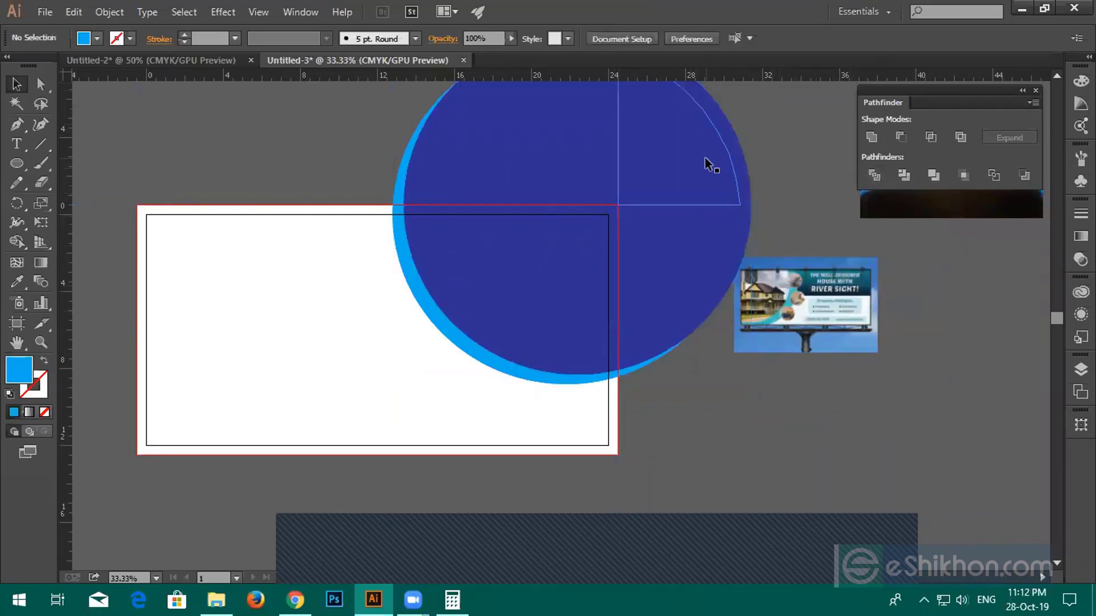
Delete all dark and light blue circle pieces that lie beyond the artboard's top and right bleed edges
left_click(706, 161)
key("Delete")
left_click(719, 139)
key("Delete")
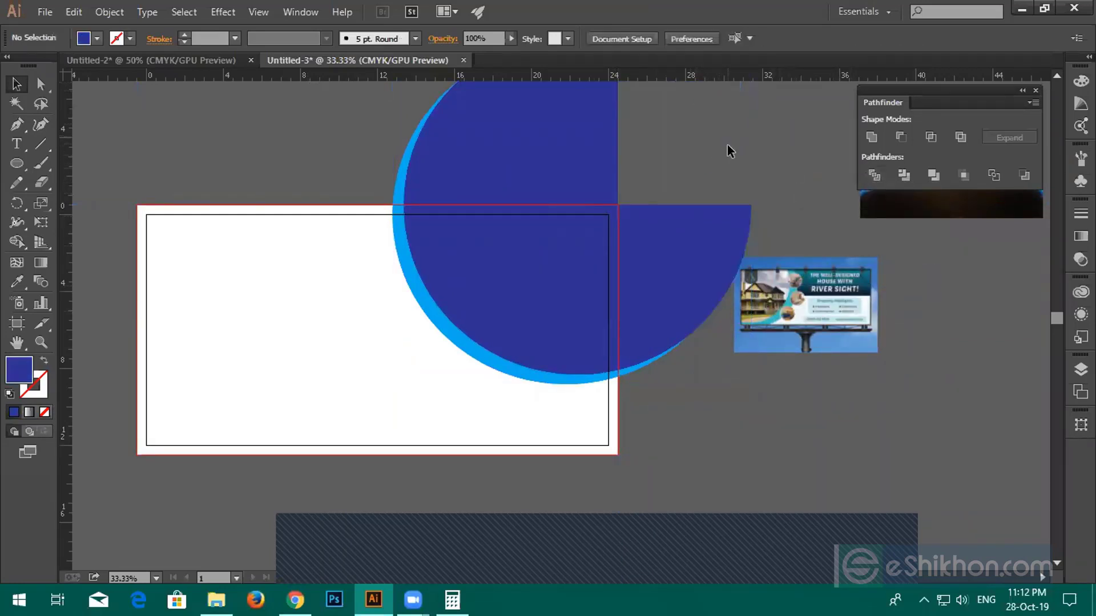
left_click(676, 242)
key("Delete")
left_click(584, 144)
key("Delete")
left_click(745, 241)
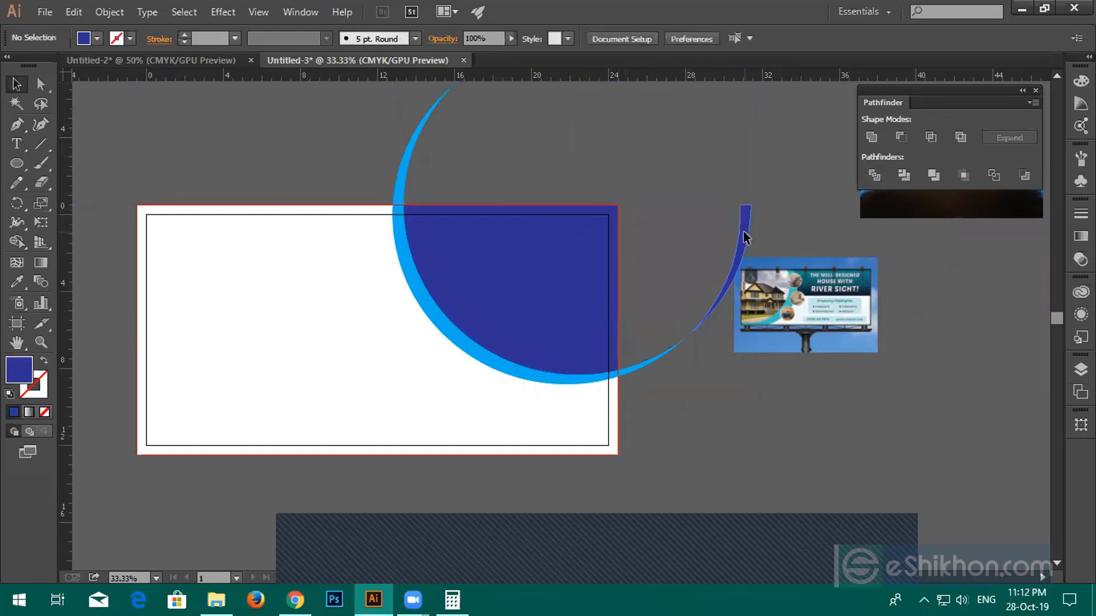
key("Delete")
left_click(663, 355)
key("Delete")
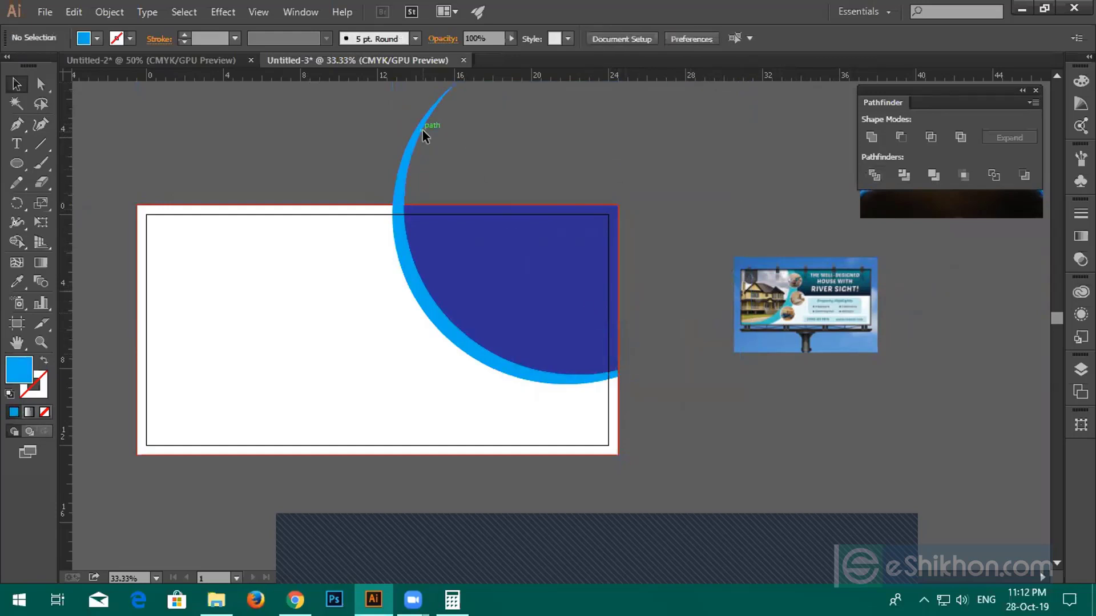
left_click(423, 130)
key("Delete")
Position the sunrise photo behind the dark blue shape and enlarge it to about 18.95 by 9.48 in so it covers the shape
left_click(519, 273)
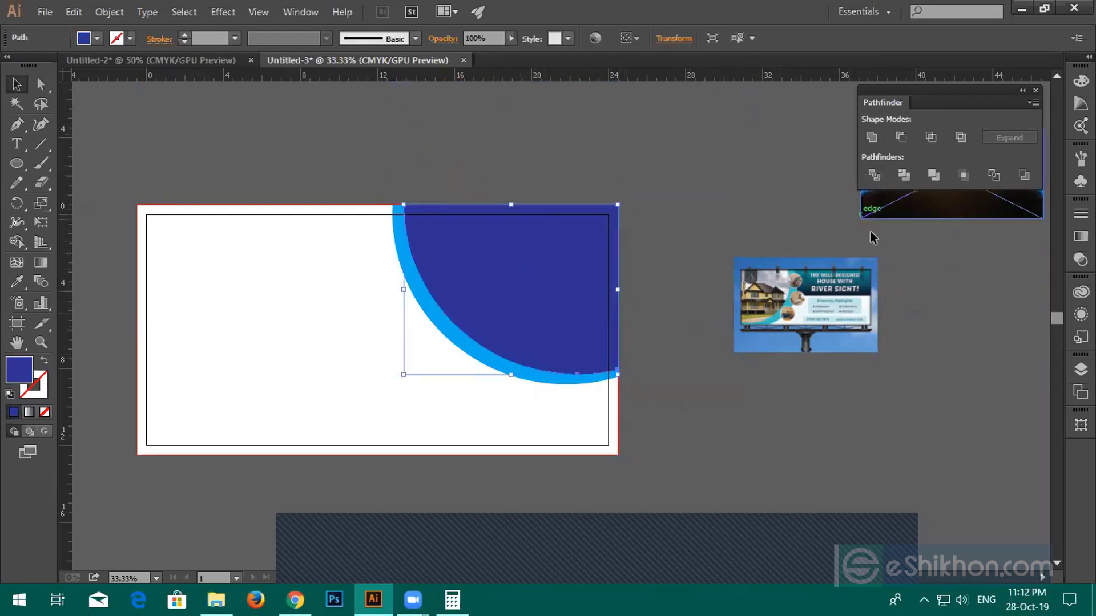
left_click_drag(895, 211, 448, 287)
left_click(521, 356)
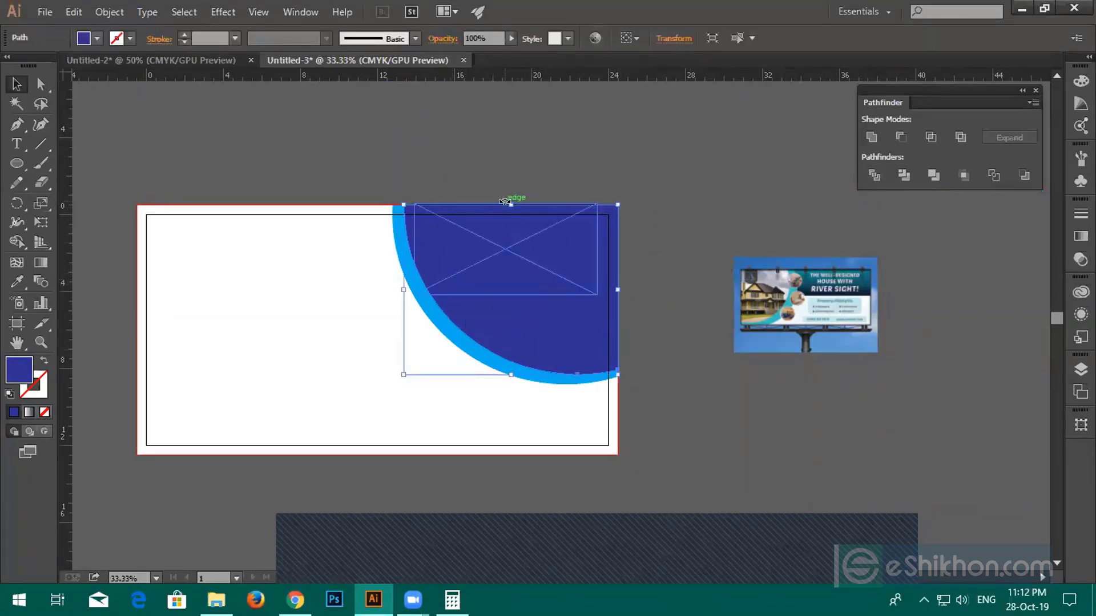
left_click(537, 204)
left_click_drag(598, 296, 688, 417)
left_click_drag(548, 286, 551, 313)
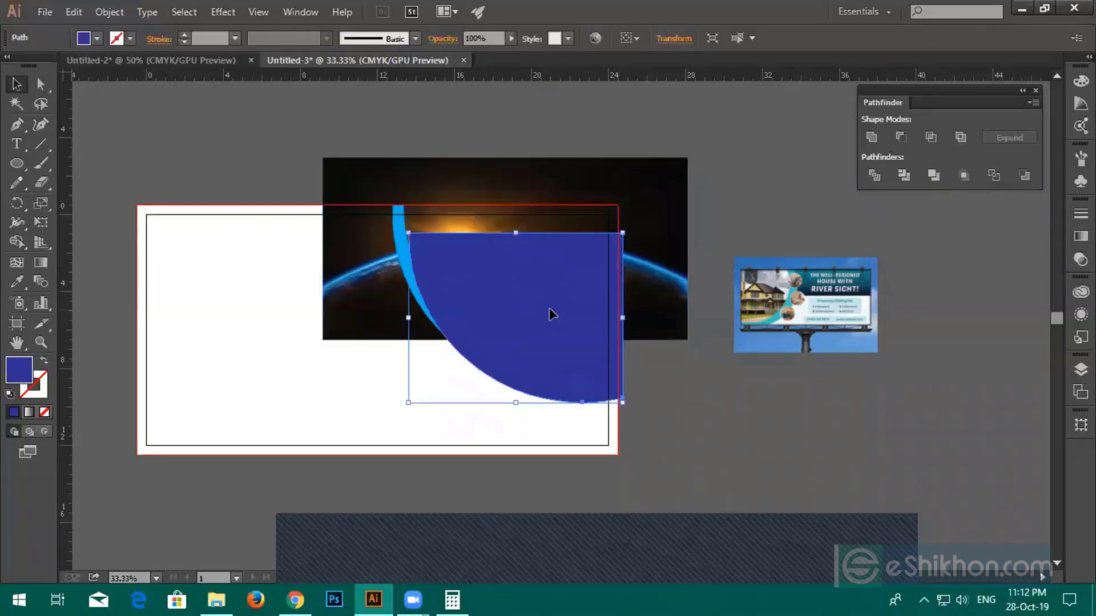
key("ctrl+z")
left_click_drag(620, 192, 630, 242)
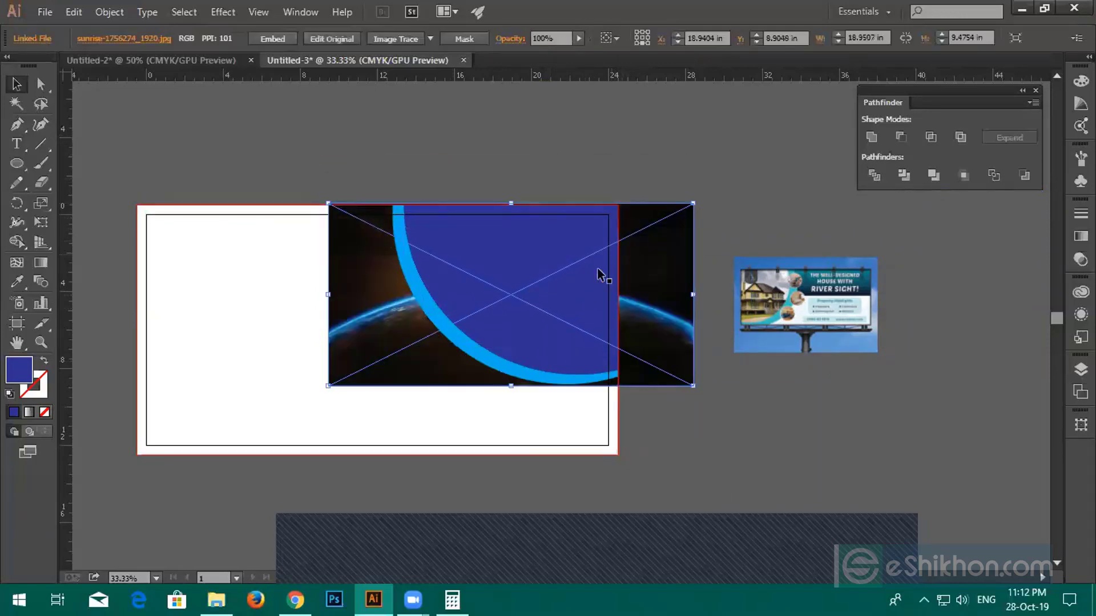
Make a clipping mask from the dark blue shape and the sunrise photo
left_click(573, 286)
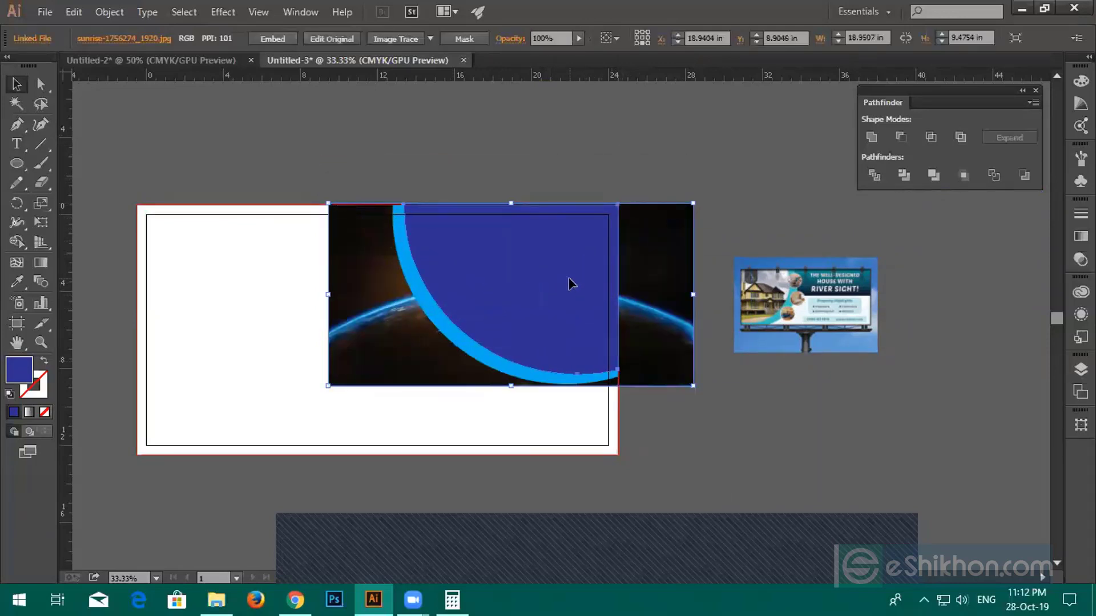
left_click(662, 284, "shift")
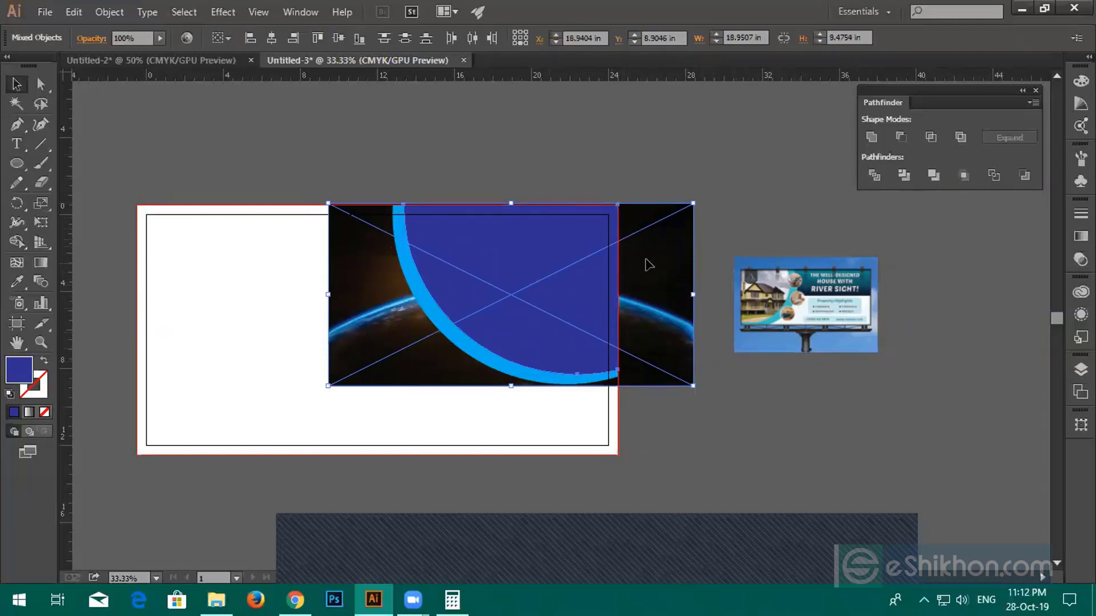
right_click(648, 264)
mouse_move(694, 376)
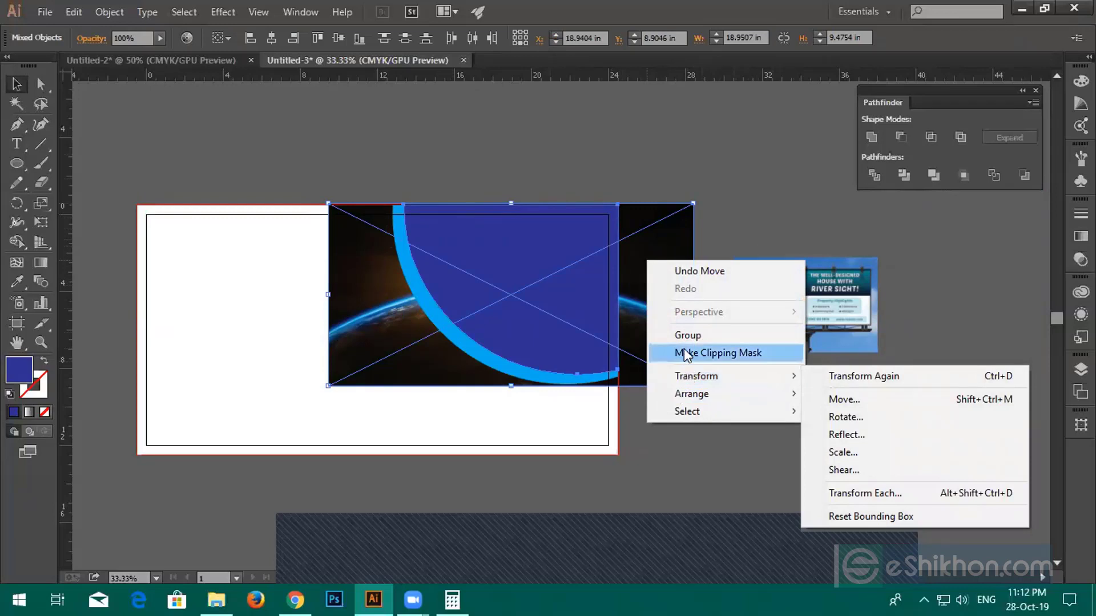
left_click(682, 351)
left_click(662, 228)
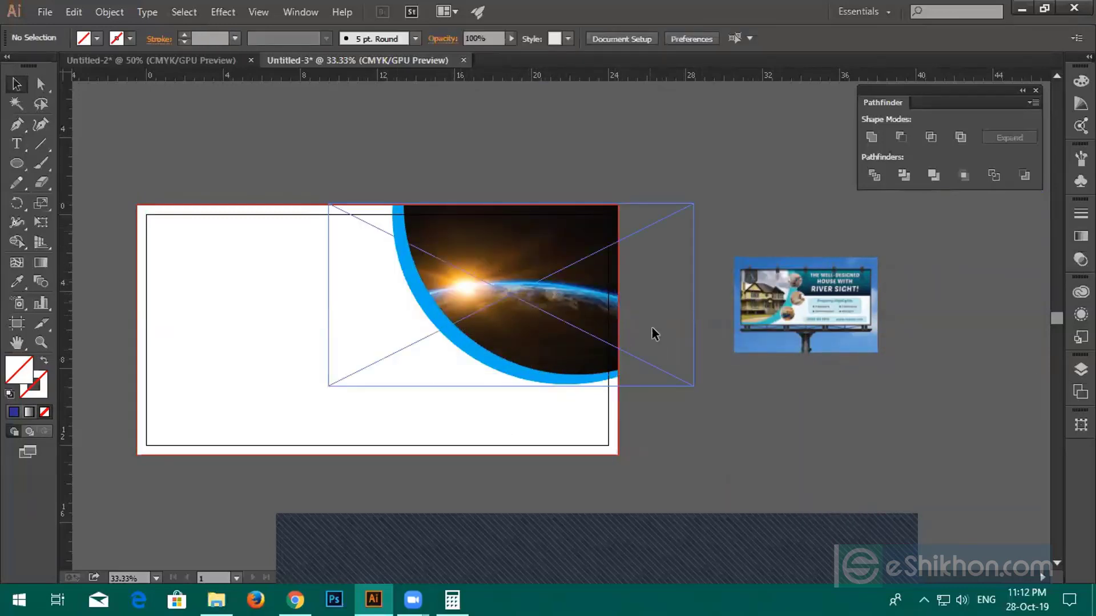
Draw a small circle over the upper part of the light blue arc and fill it with green
key("space")
left_click_drag(273, 367, 324, 325)
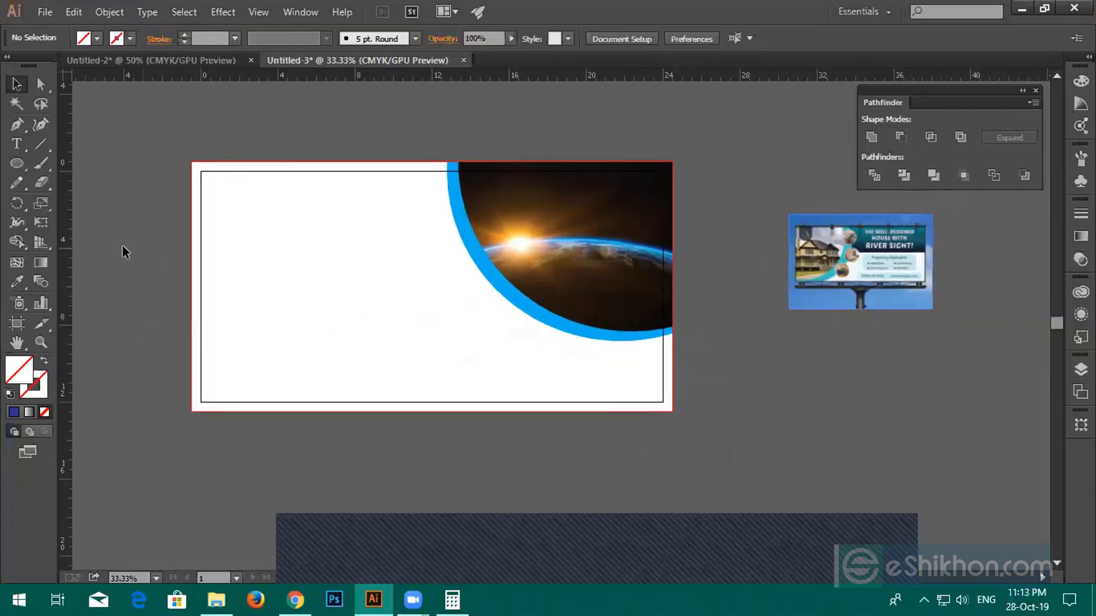
left_click(17, 164)
left_click_drag(423, 195, 497, 263)
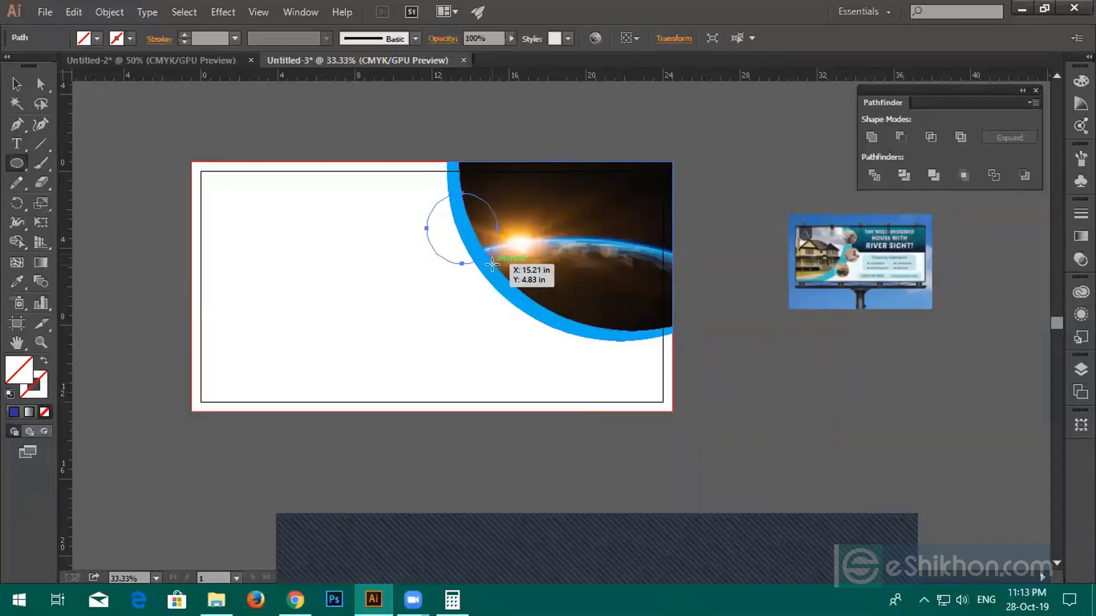
left_click(97, 38)
left_click(90, 66)
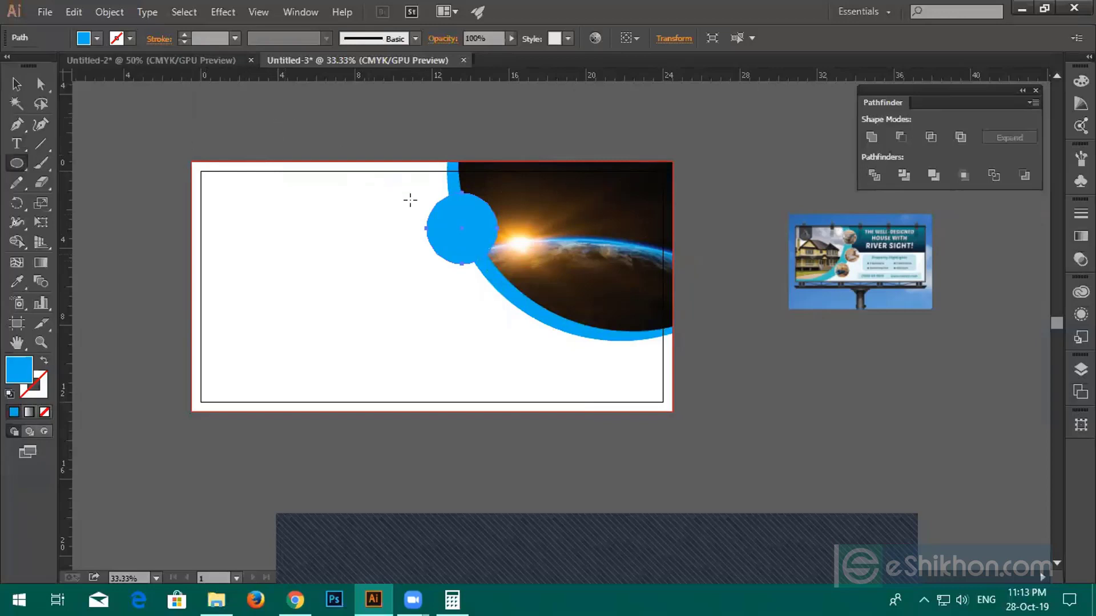
left_click(97, 38)
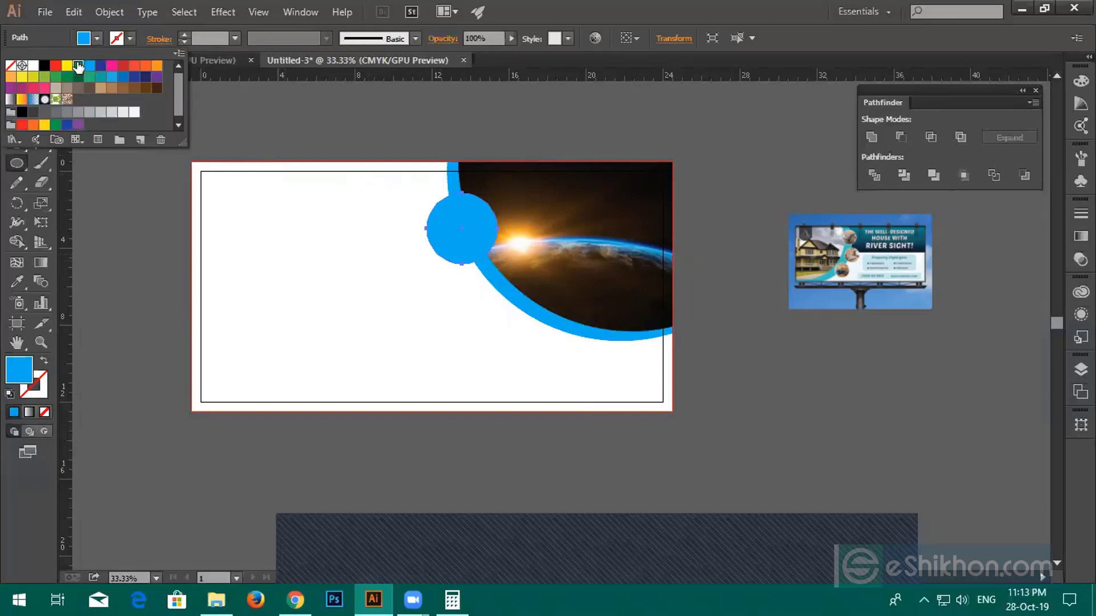
left_click(77, 71)
Duplicate the green circle twice, placing the copies farther down along the light blue arc
left_click(16, 84)
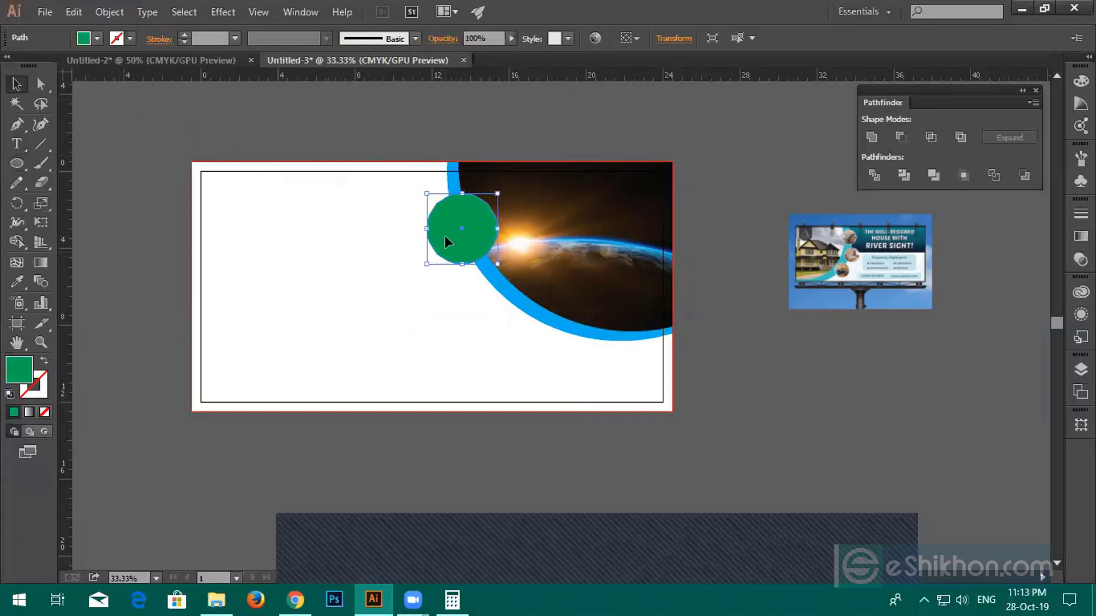
left_click_drag(444, 235, 617, 353)
left_click(699, 355)
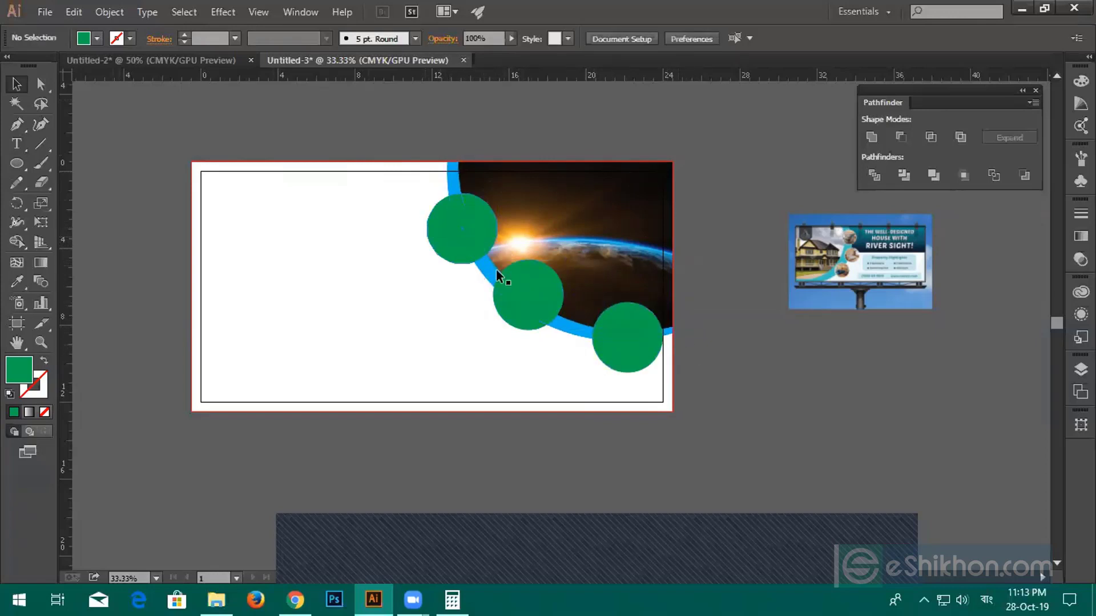
left_click_drag(415, 291, 509, 282)
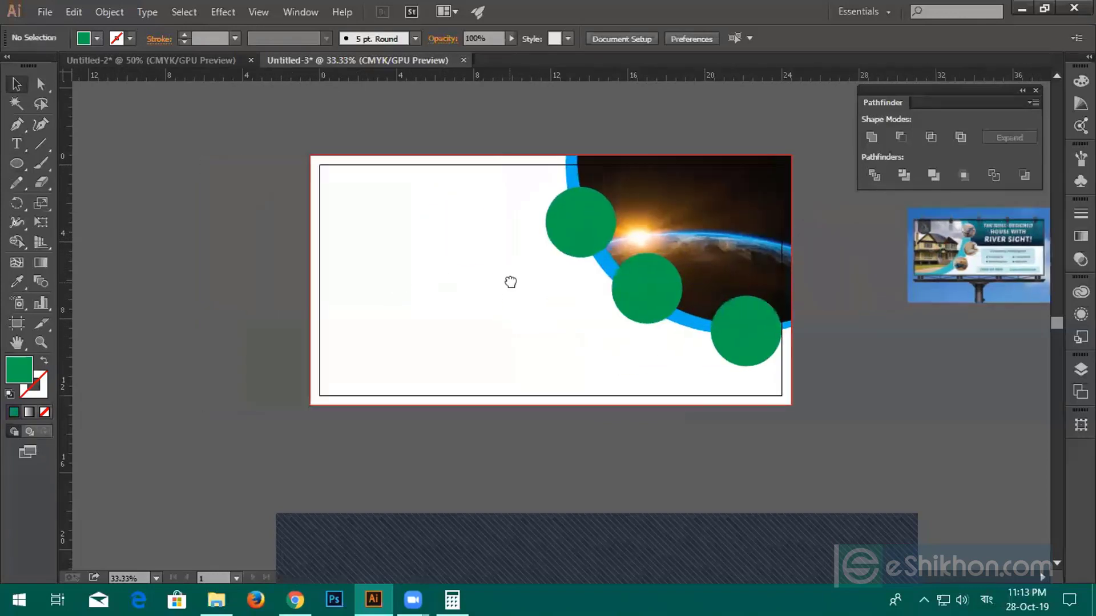
left_click(17, 163)
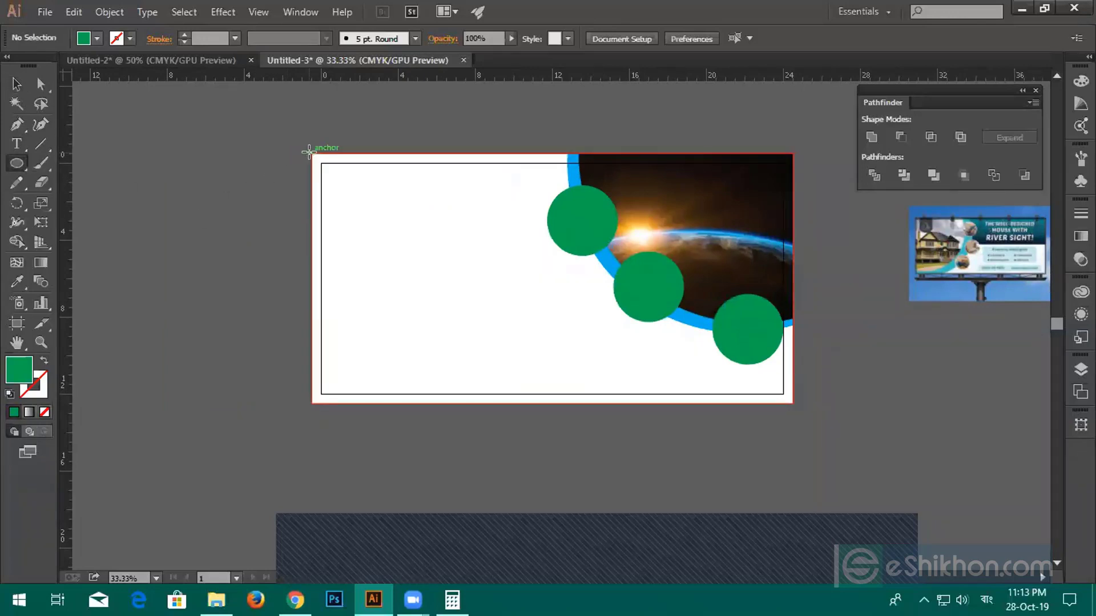
left_click_drag(308, 151, 547, 282)
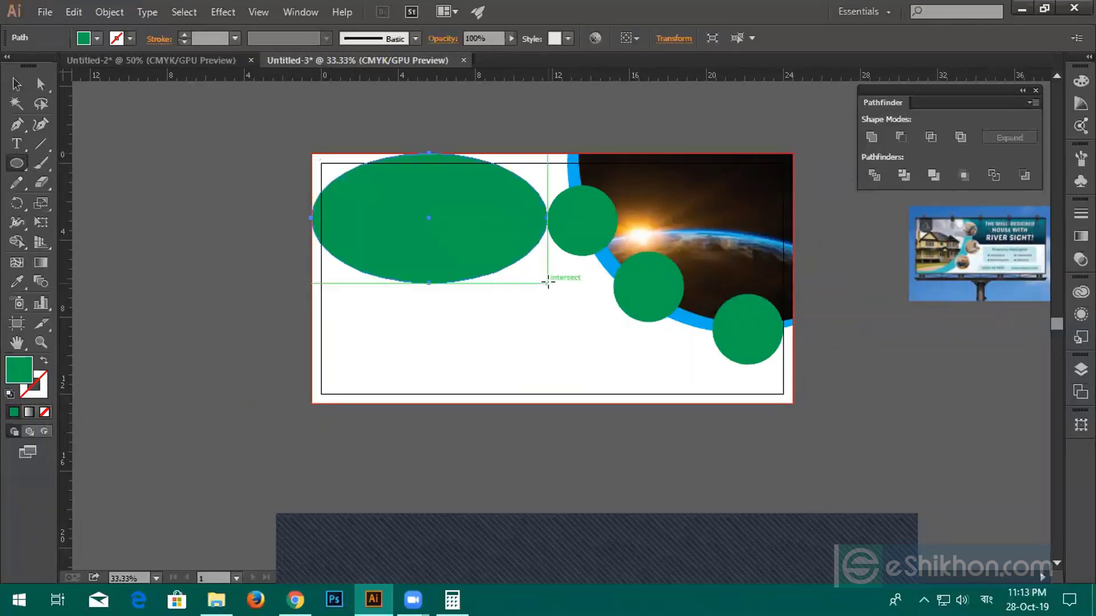
key("ctrl+z")
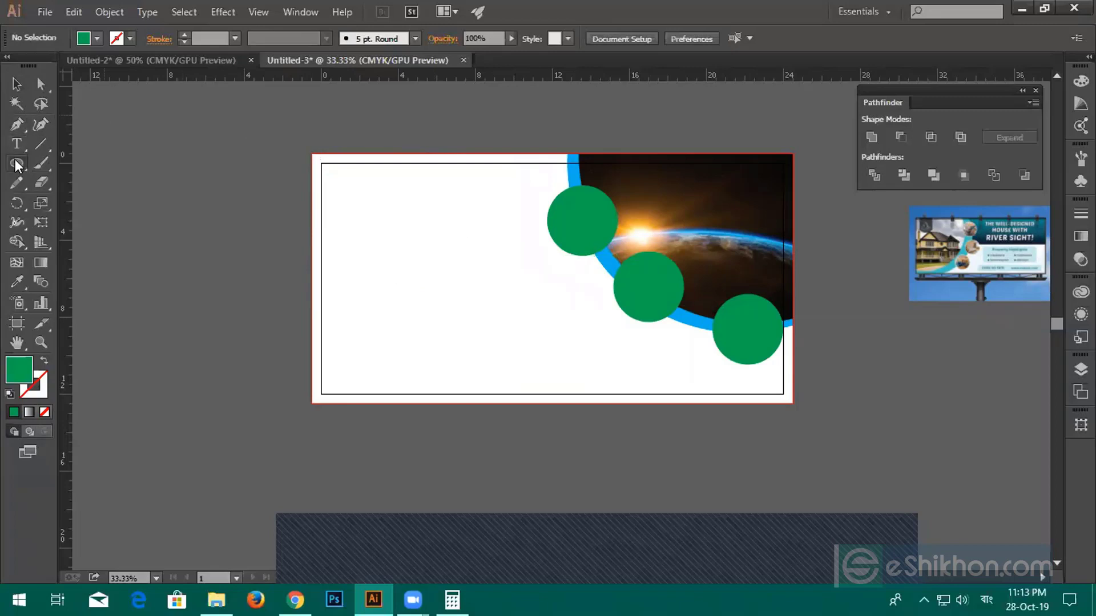
Draw a rectangle about 17.5 by 7.3 in from the upper-left bleed corner and send it behind the arc and circles
left_click_drag(16, 164, 54, 164)
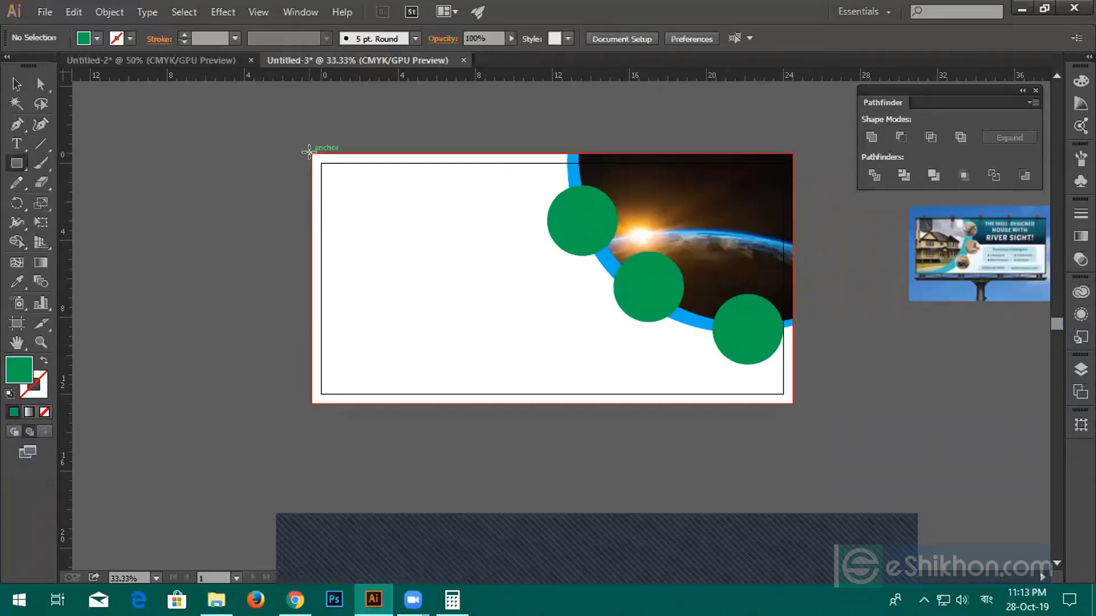
mouse_move(309, 151)
left_mouse_down()
mouse_move(402, 237)
mouse_move(569, 271)
mouse_move(592, 291)
mouse_move(649, 295)
left_mouse_up()
right_click(542, 281)
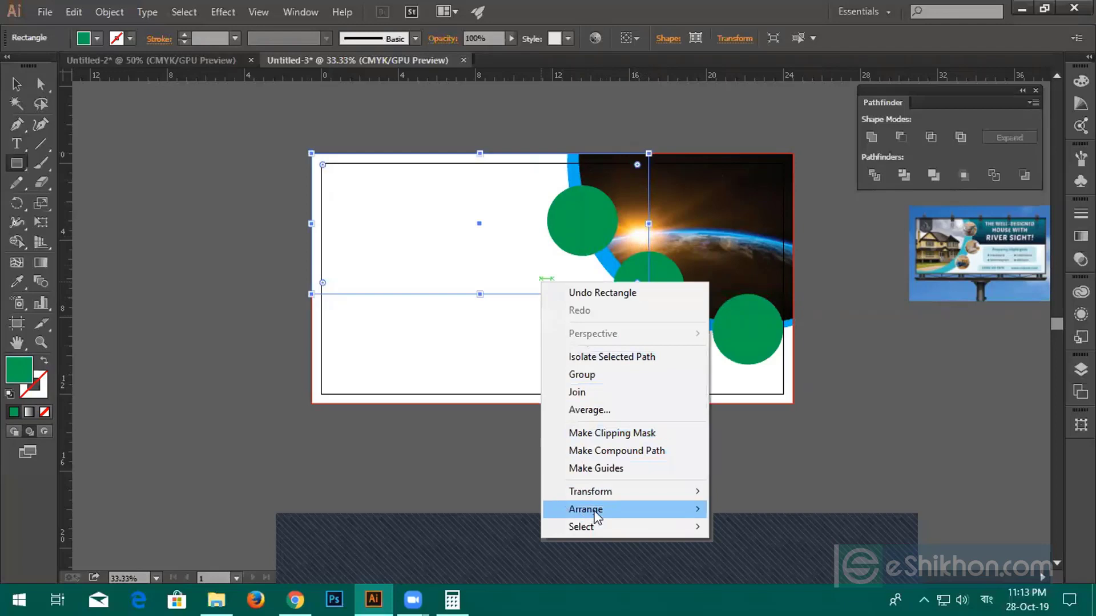
mouse_move(595, 514)
left_click(747, 527)
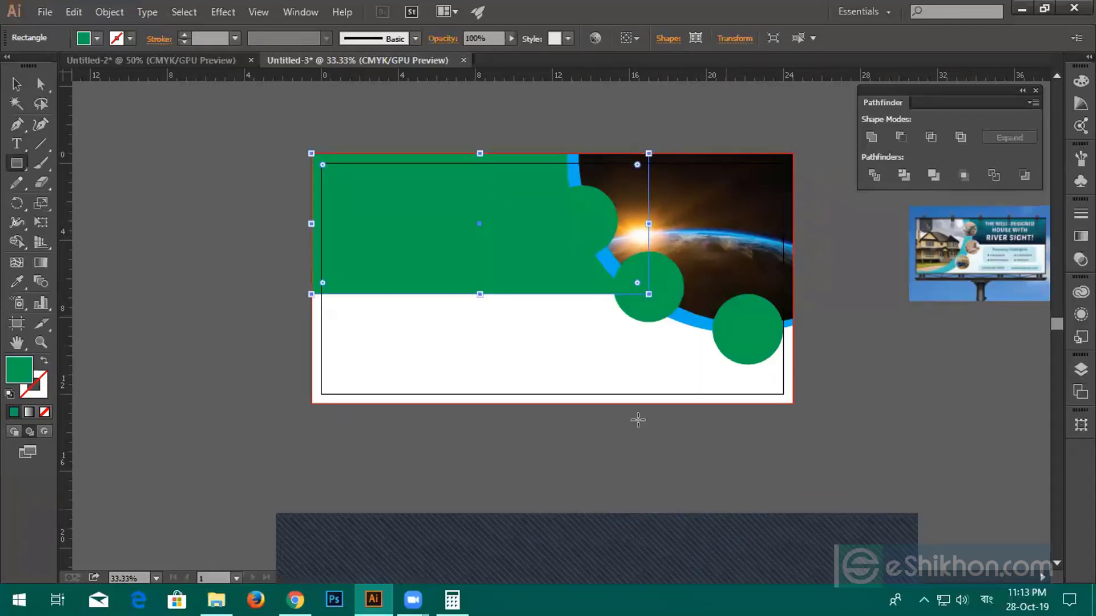
Fill the new rectangle with light blue and deselect it
left_click(90, 44)
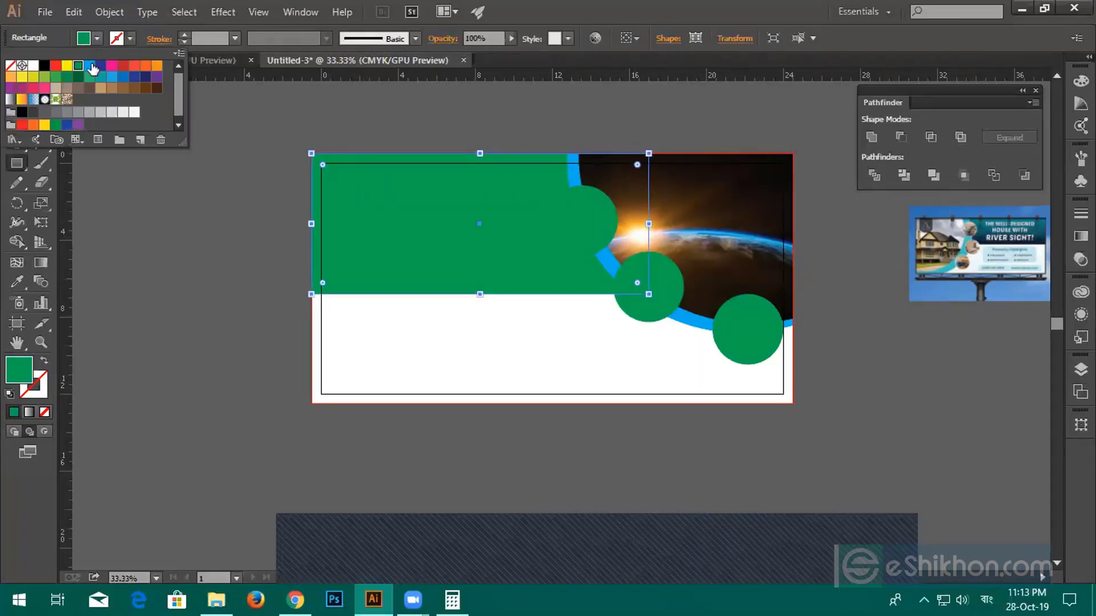
left_click(90, 66)
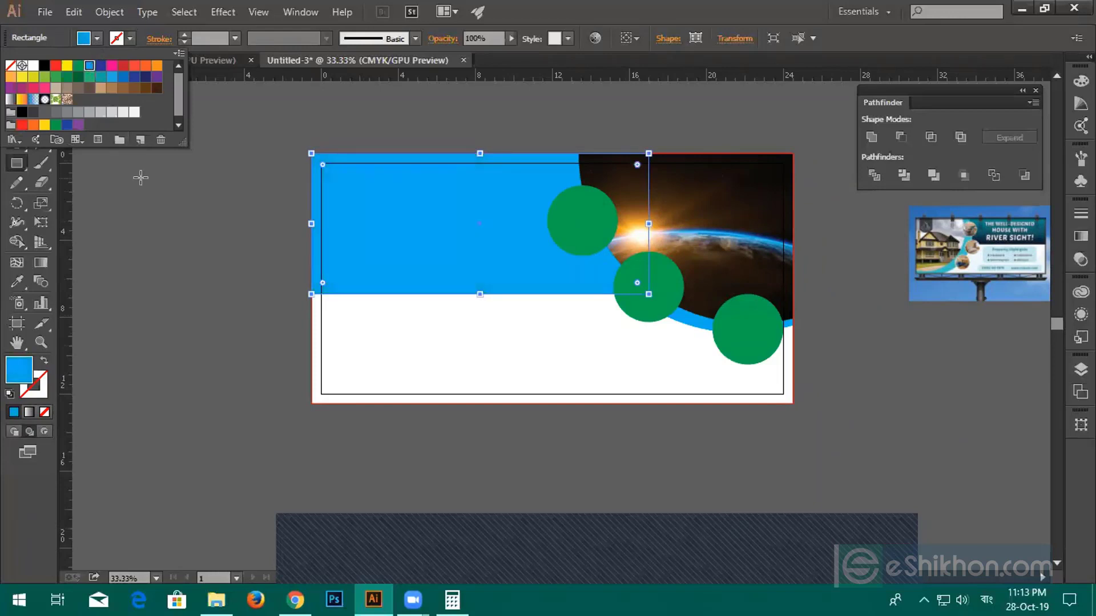
key("Escape")
key("v")
left_click(237, 154)
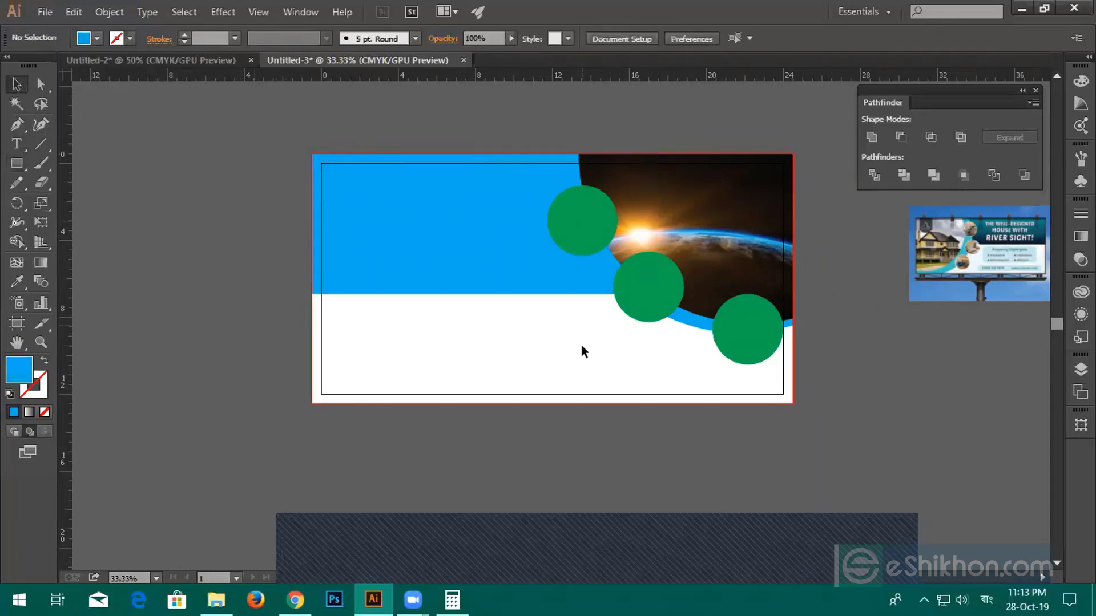
Give the rectangle a linear gradient fill running from light blue to black
left_click(406, 229)
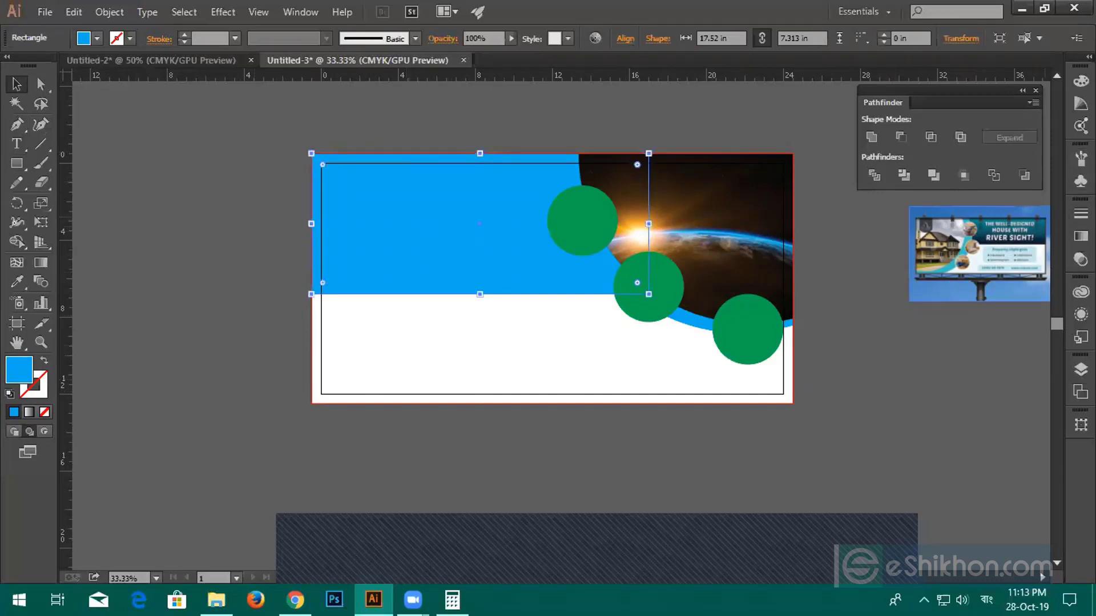
left_click(1081, 236)
left_click(882, 228)
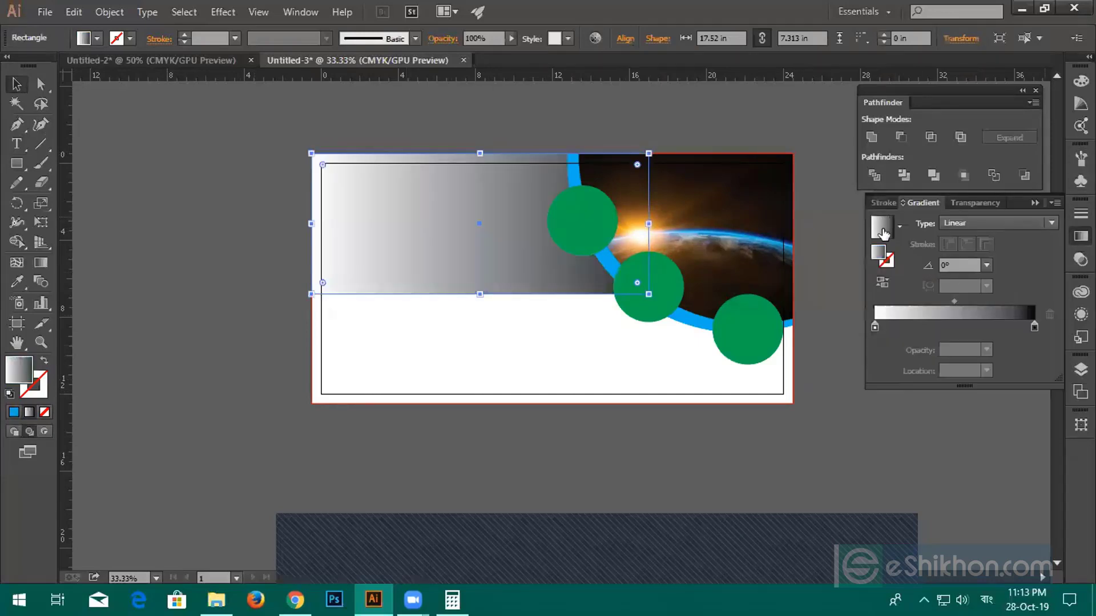
double_click(875, 326)
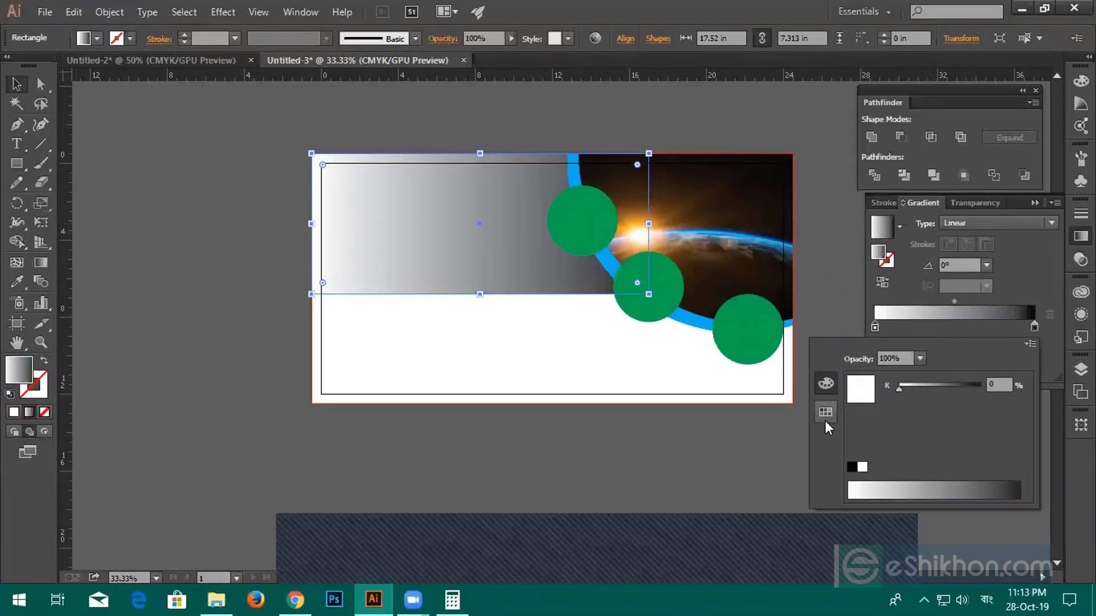
left_click(885, 311)
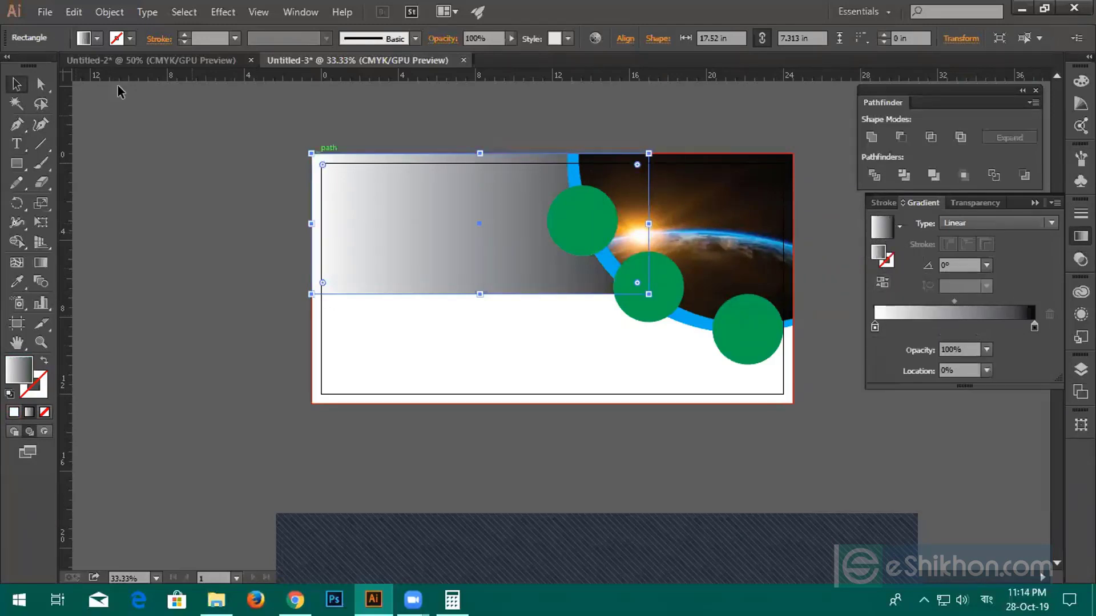
left_click(97, 38)
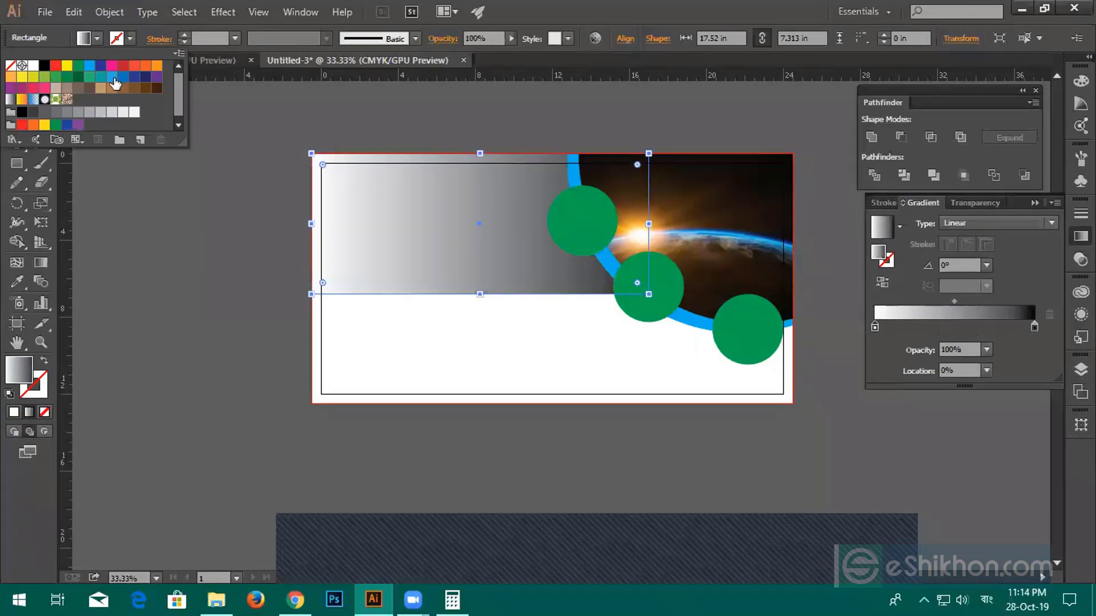
left_click(89, 66)
left_click_drag(90, 66, 874, 329)
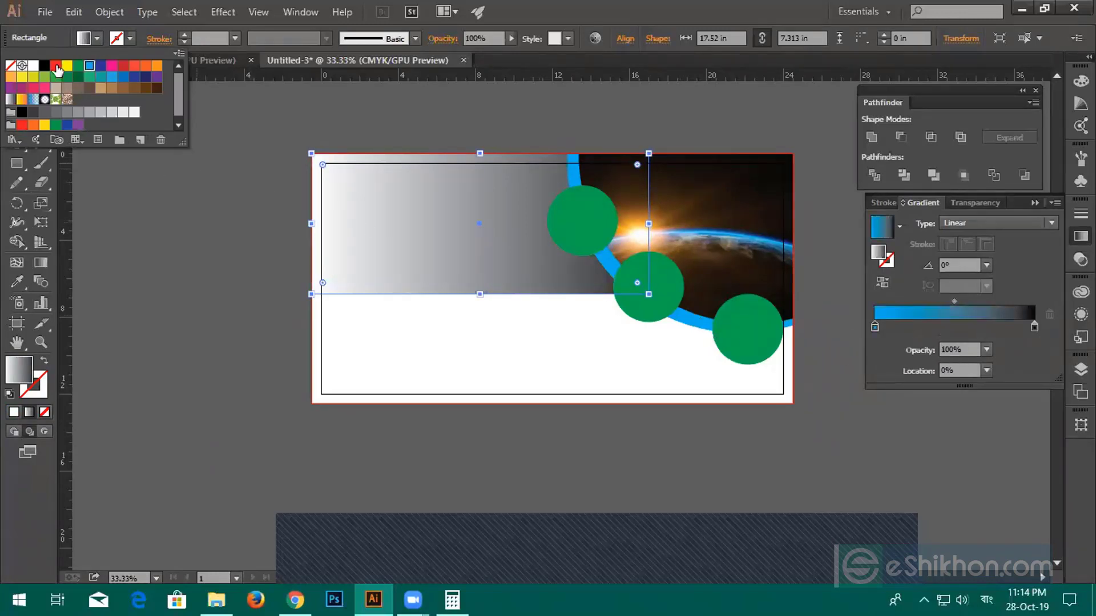
left_click_drag(45, 70, 1035, 330)
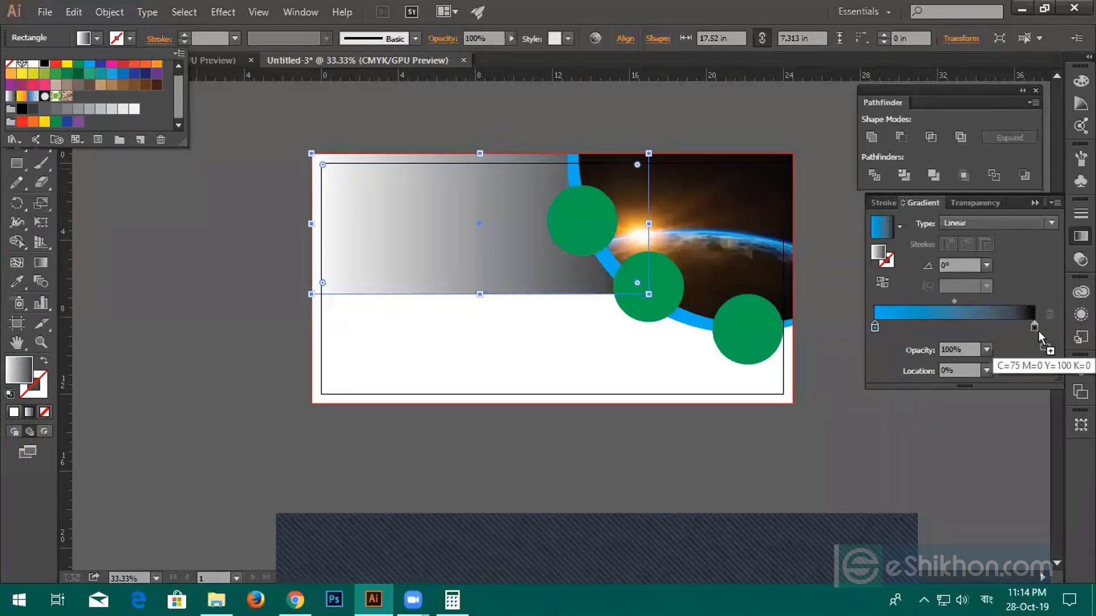
left_click(205, 280)
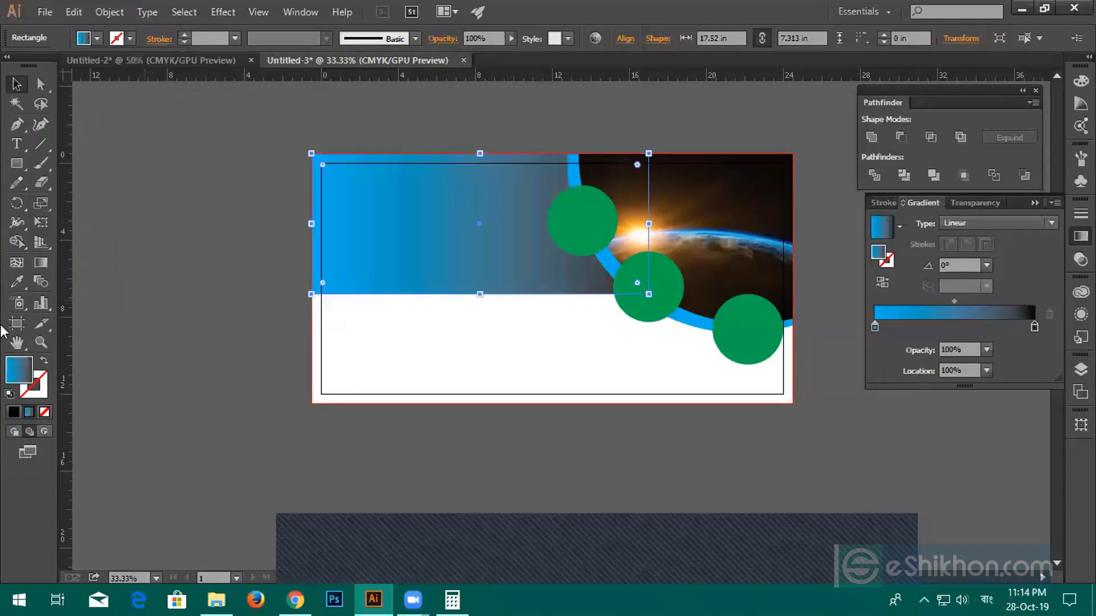
Redirect the rectangle's gradient to run vertically at about -89.4°, with light blue at the top fading toward black at the bottom
left_click(38, 267)
left_click_drag(302, 296, 371, 177)
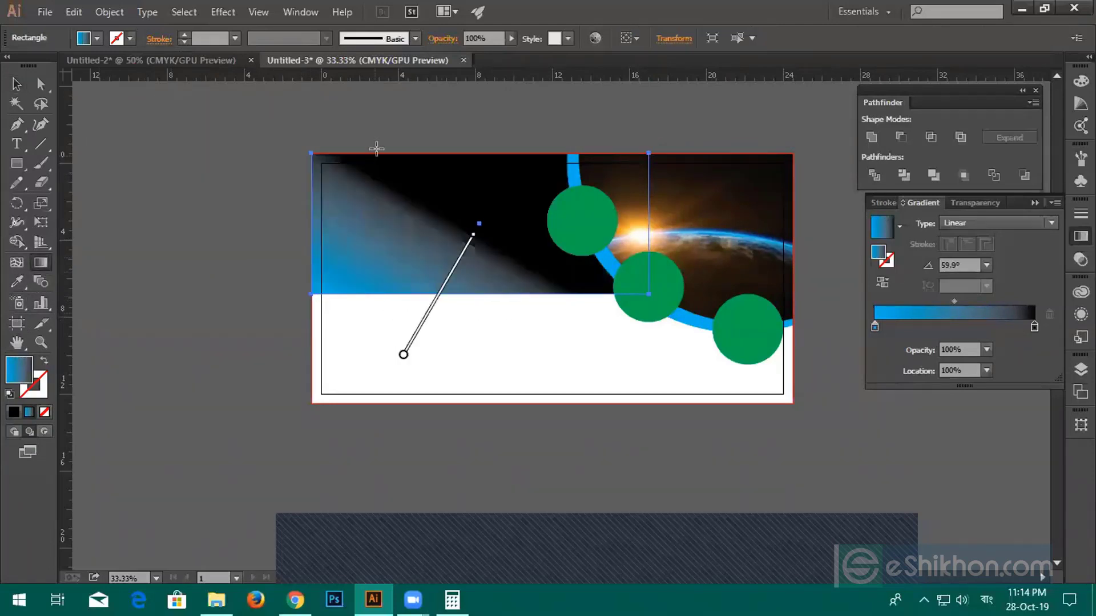
left_click_drag(382, 135, 407, 288)
left_click_drag(424, 167, 428, 290)
mouse_move(433, 127)
left_mouse_down()
mouse_move(440, 367)
mouse_move(438, 352)
left_mouse_up()
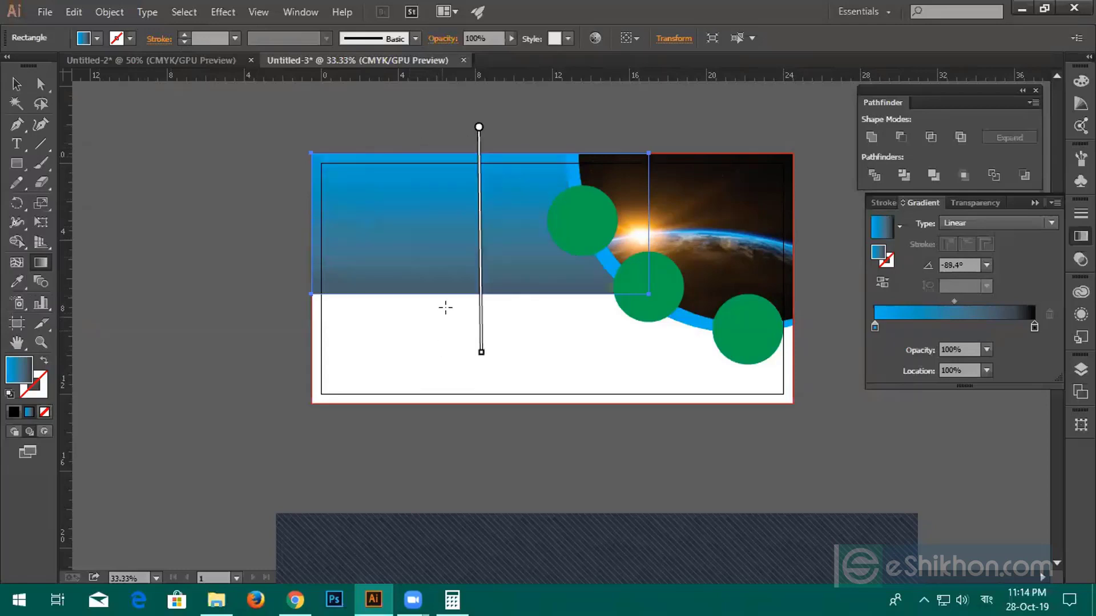
left_click(16, 84)
left_click(341, 410)
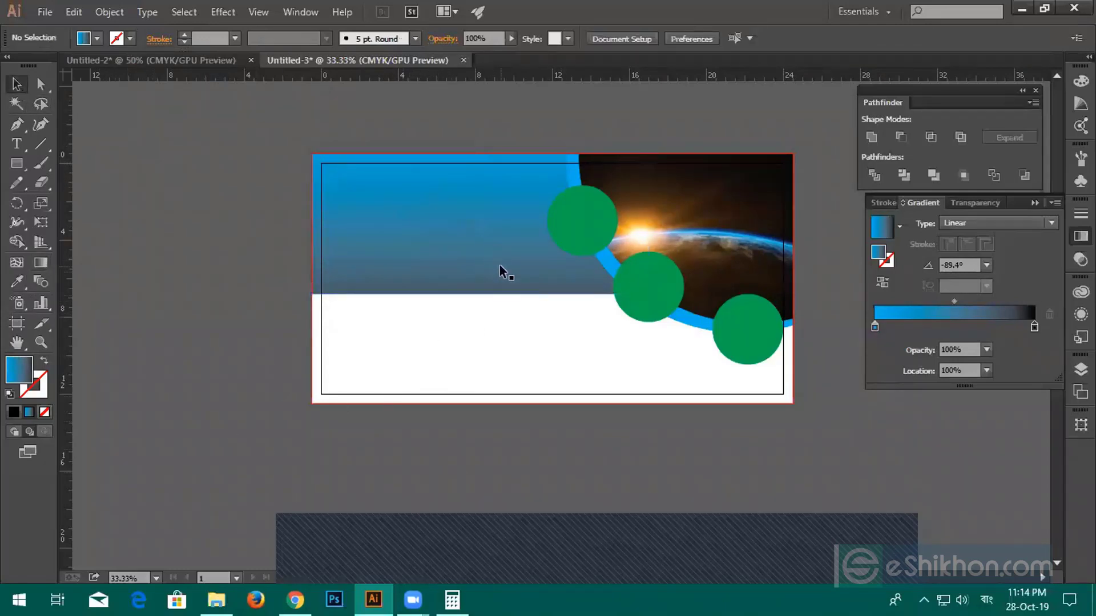
left_click(568, 231)
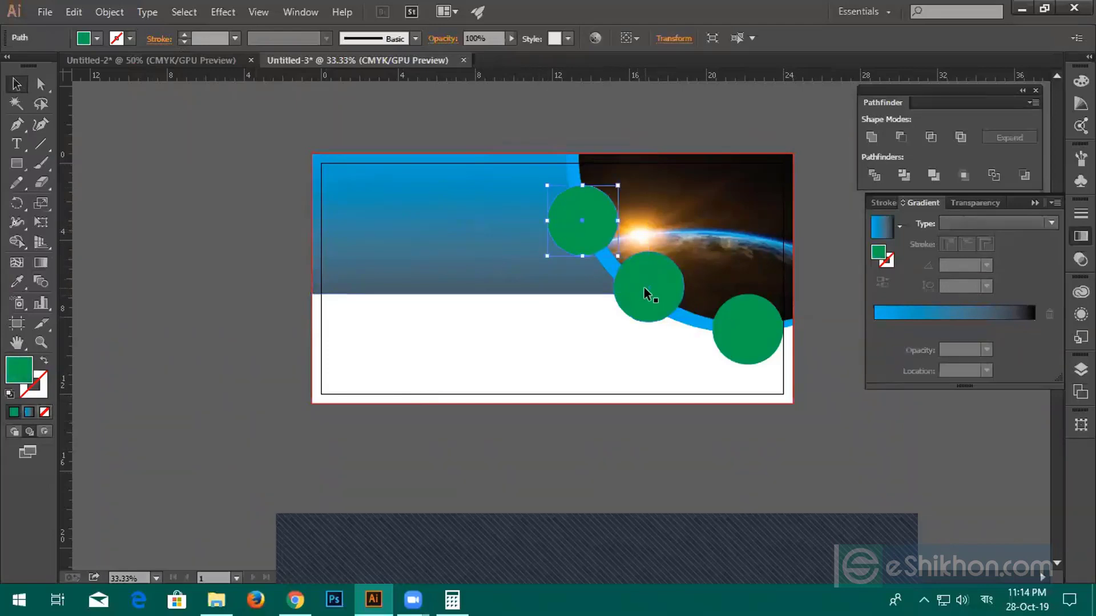
left_click(644, 287, "shift")
left_click(734, 336, "shift")
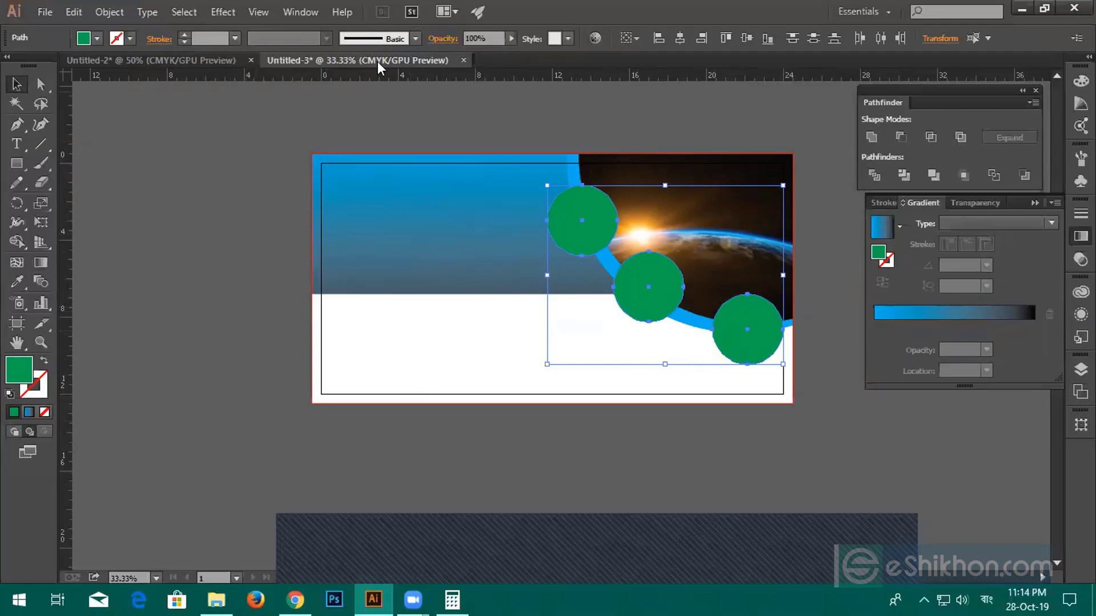
left_click(40, 242)
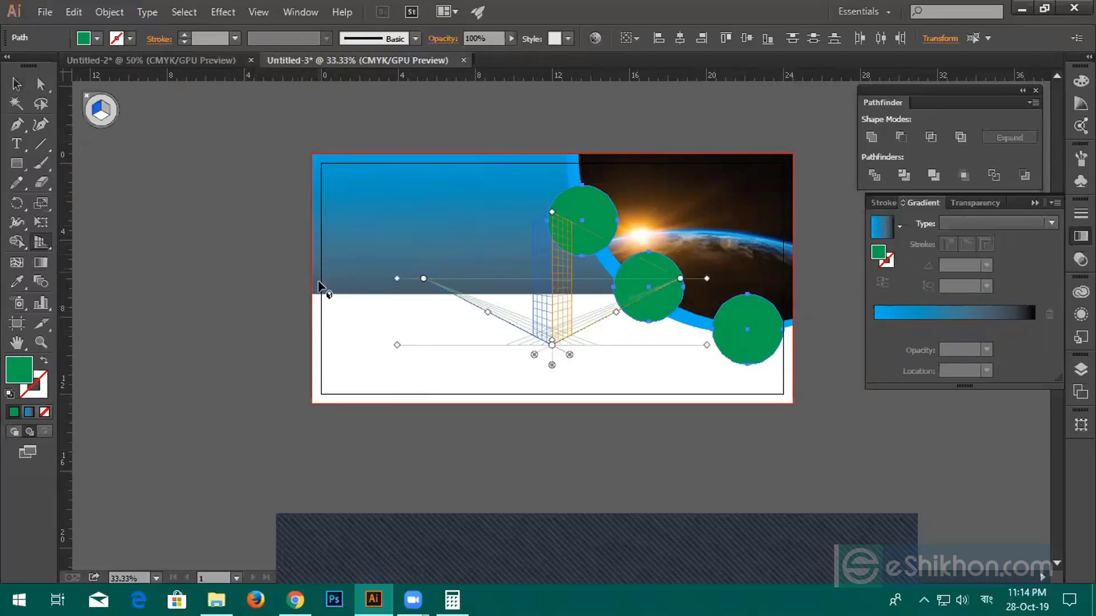
left_click(86, 96)
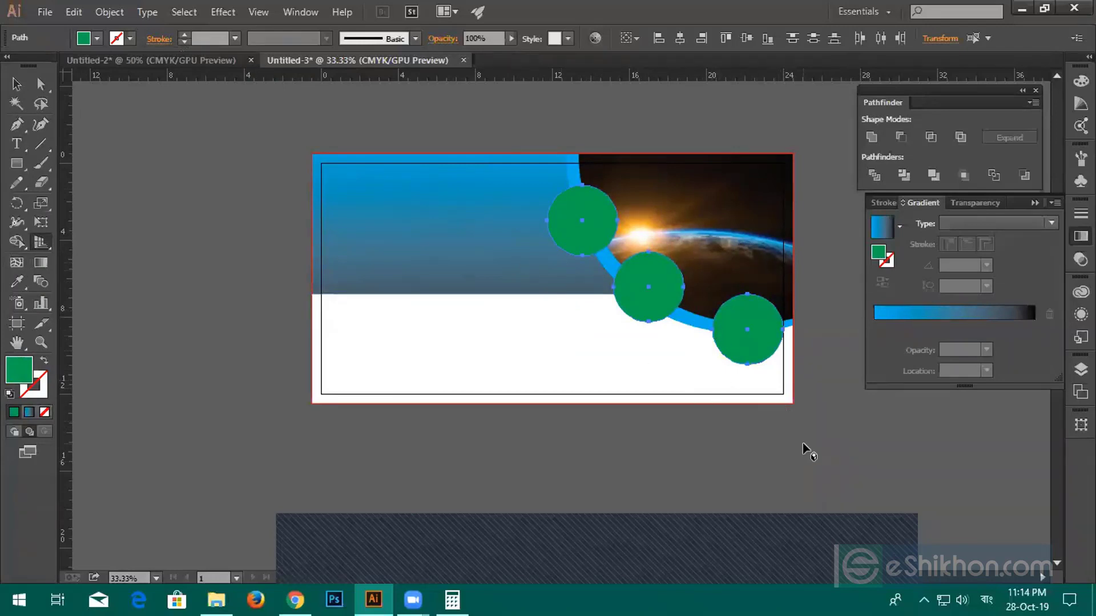
Put away the Pathfinder and Gradient panels and delete all the unlocked artwork from the billboard
left_click(1035, 90)
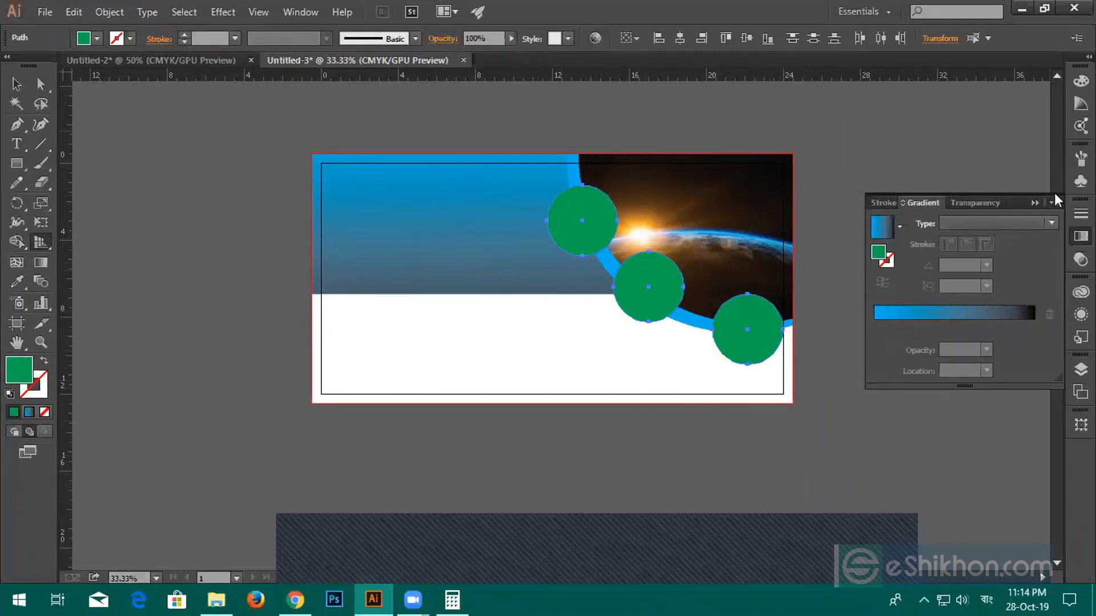
left_click(1035, 203)
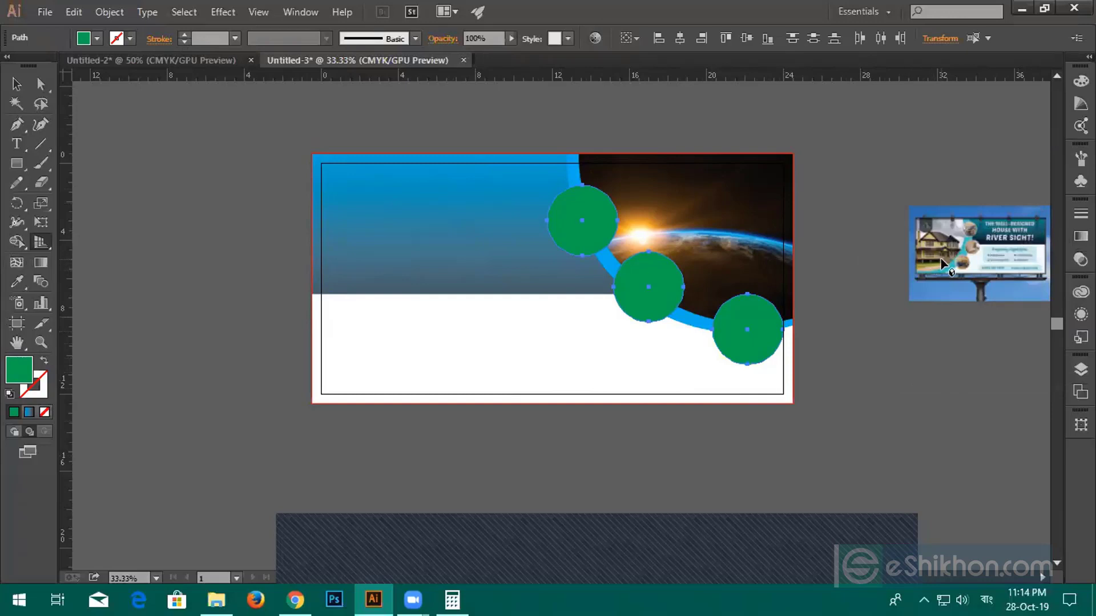
left_click(16, 84)
key("ctrl+a")
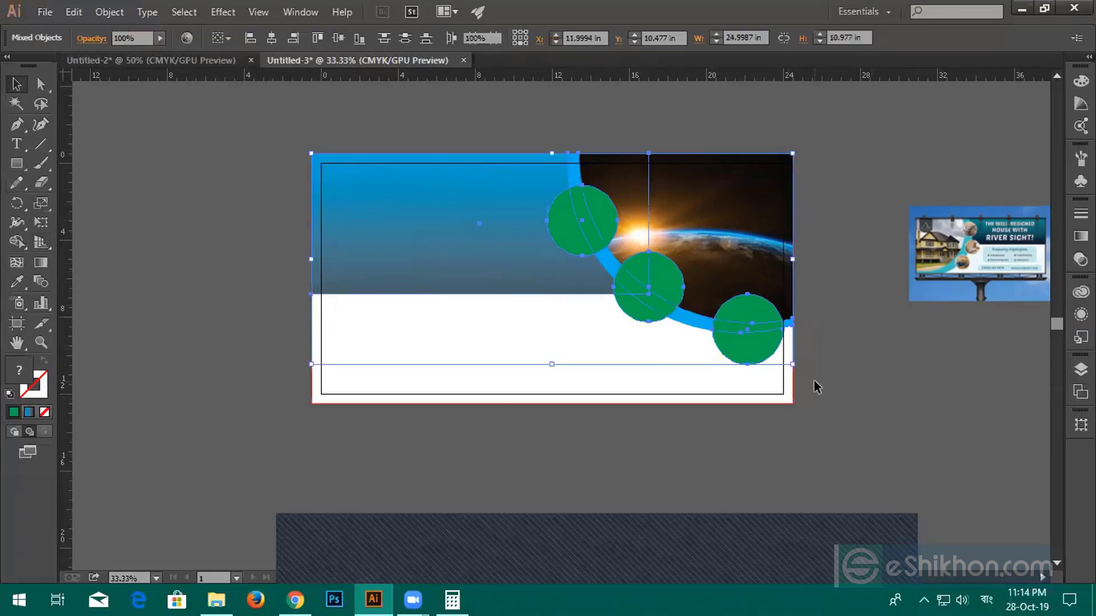
key("Delete")
Draw a rectangle covering the full bleed area and place a horizontal guide through its vertical middle
left_click(17, 163)
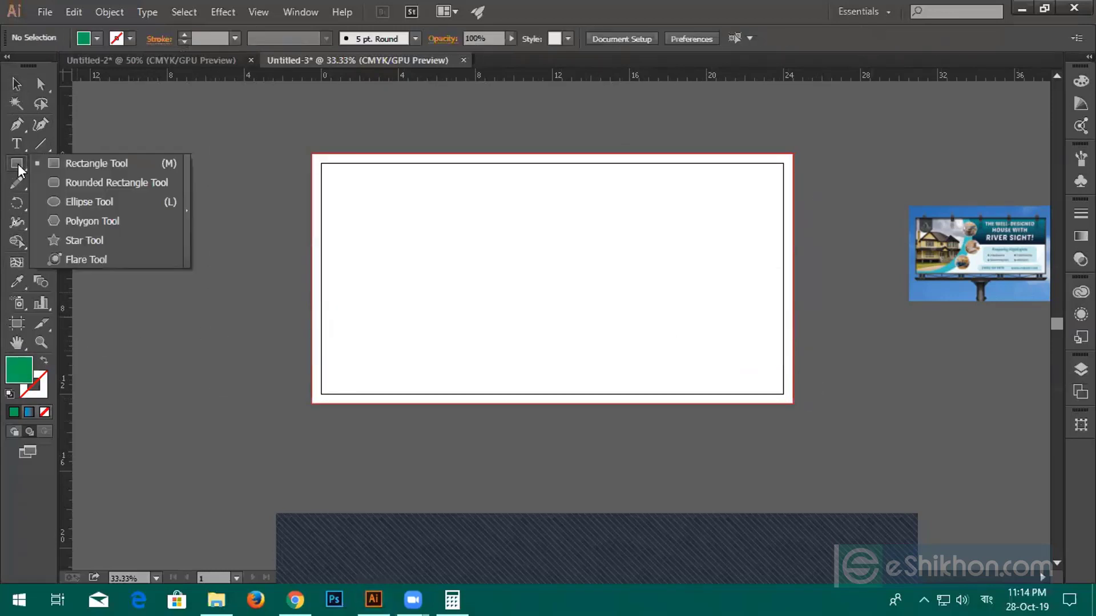
left_click(86, 220)
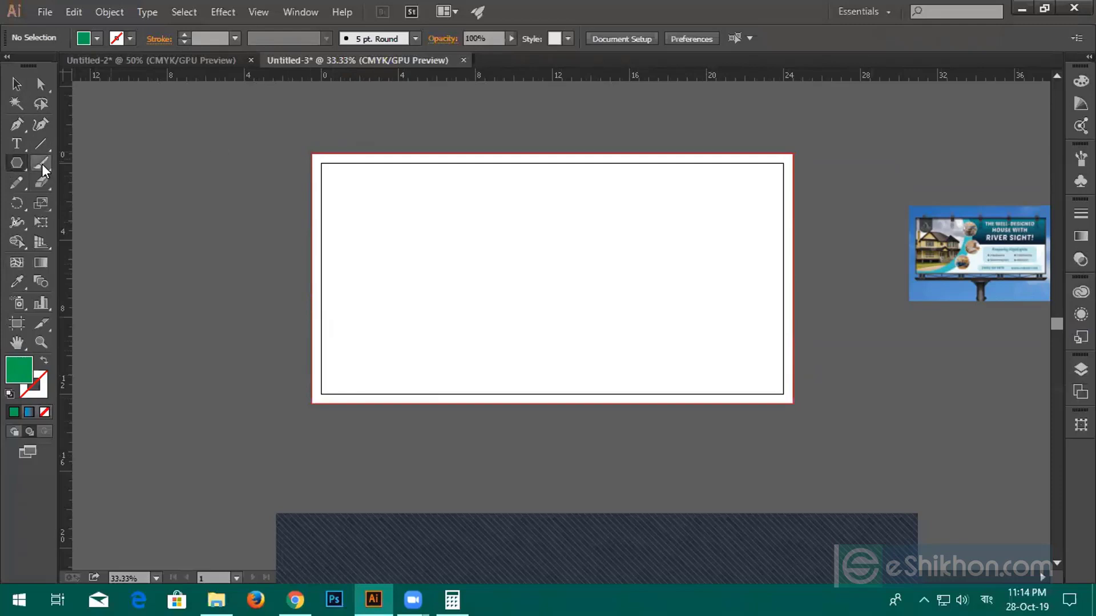
left_click(17, 163)
left_click(99, 159)
left_click_drag(313, 155, 792, 404)
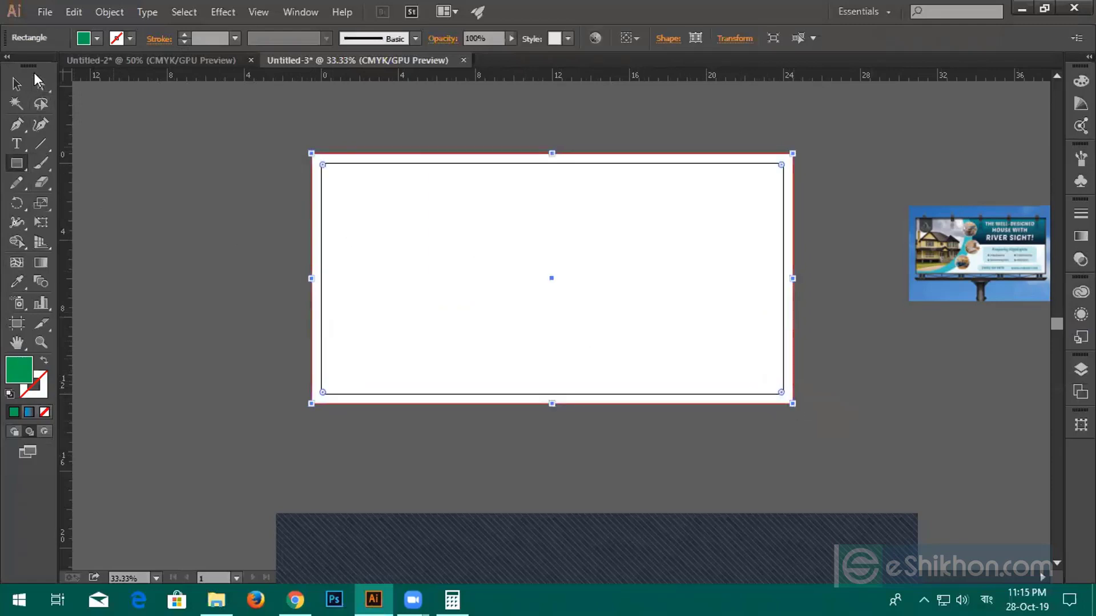
left_click_drag(190, 83, 224, 277)
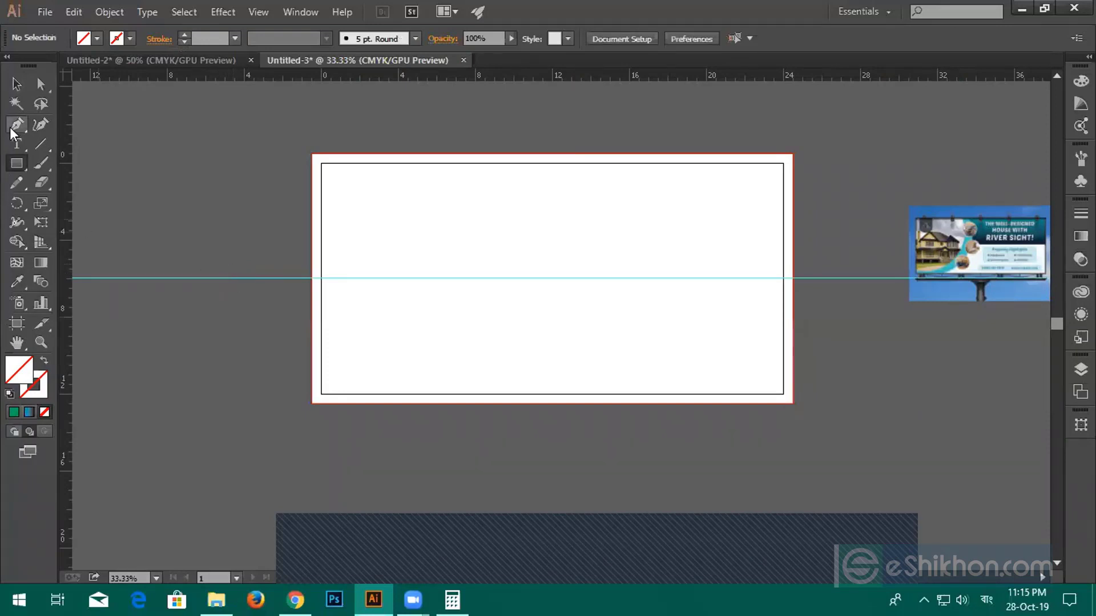
Add an anchor point where the guide crosses the rectangle's left edge and move it horizontally inward by about 7.8 in
left_click_drag(11, 130, 63, 142)
left_click(312, 278)
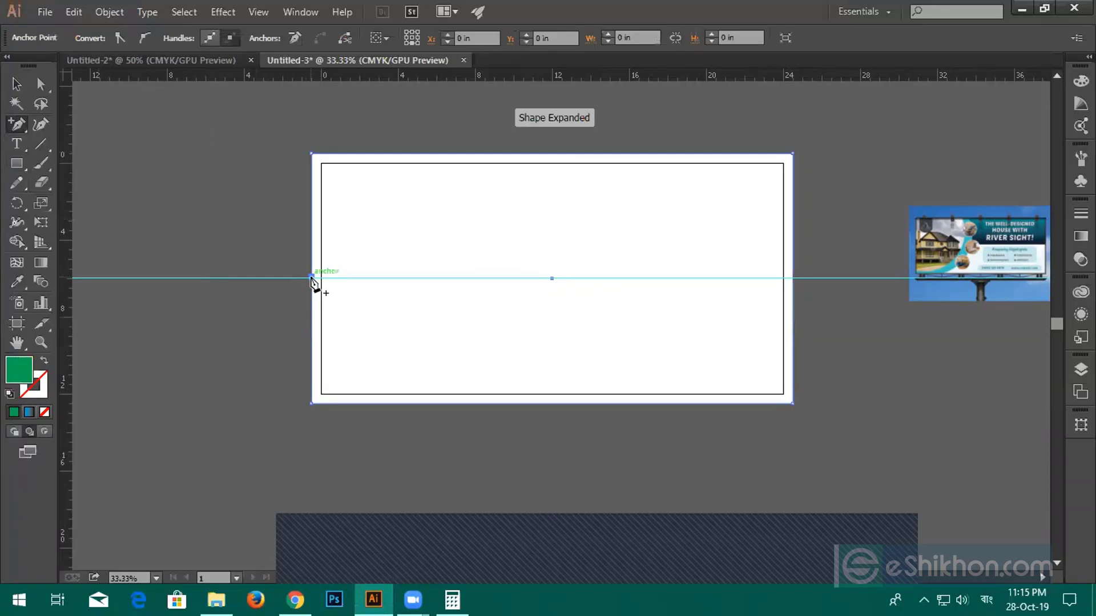
left_click(40, 86)
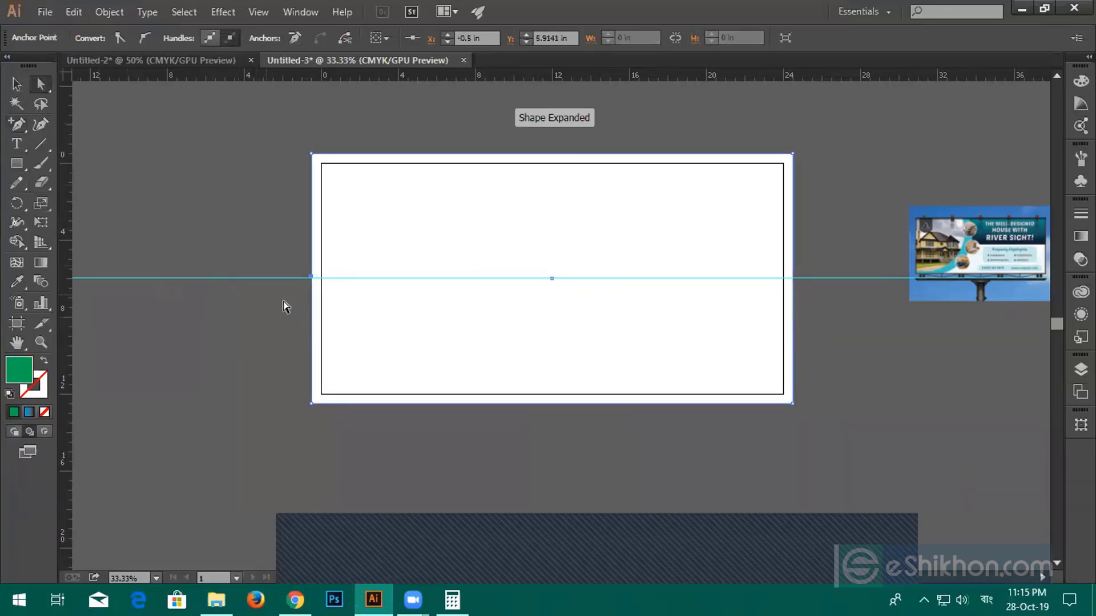
left_click(315, 280)
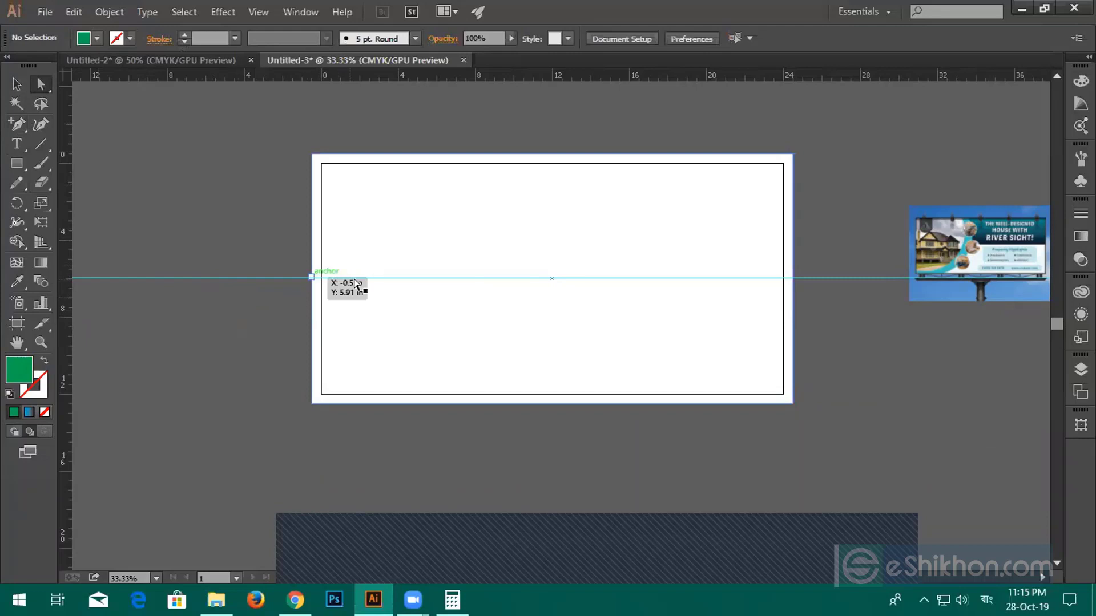
left_click(313, 278)
left_click_drag(315, 279, 464, 283)
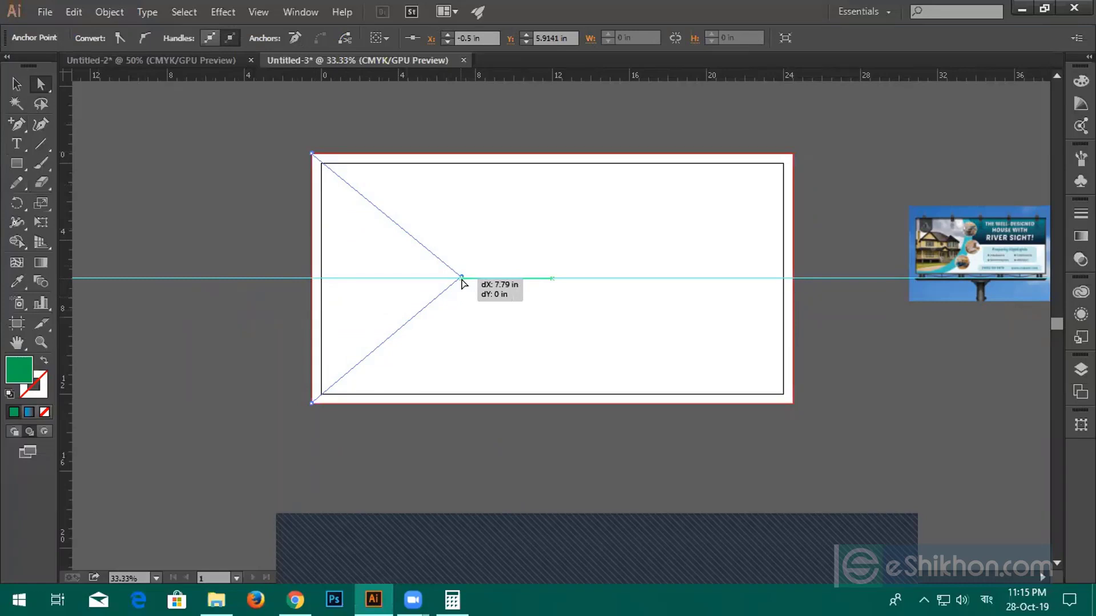
Finish placing the inward anchor point and change the fill of the notched full-bleed shape to a lighter green
left_click_drag(463, 279, 462, 279)
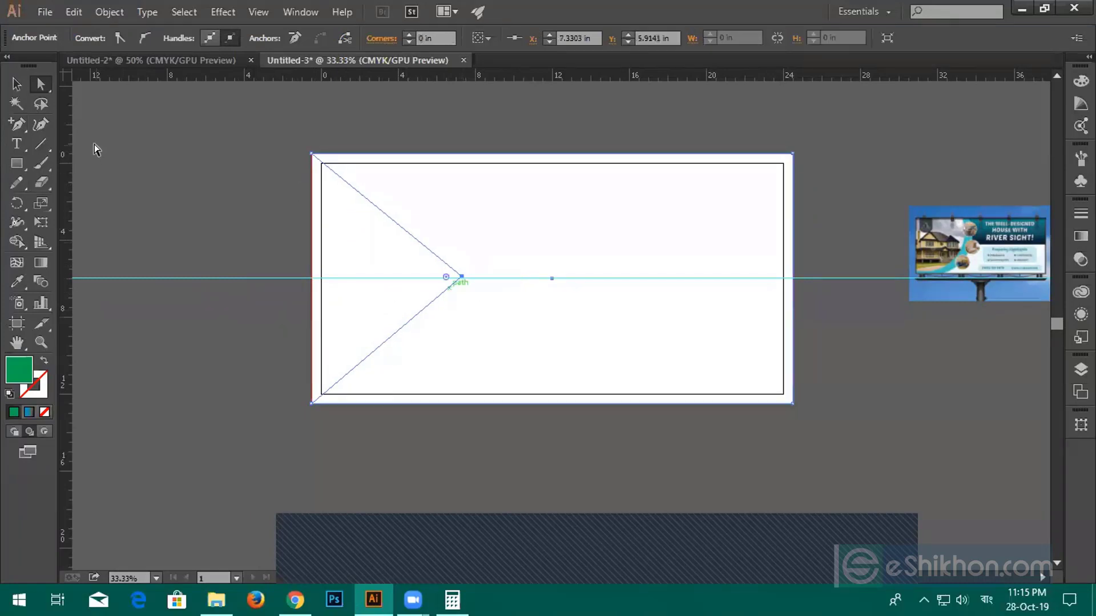
key("m")
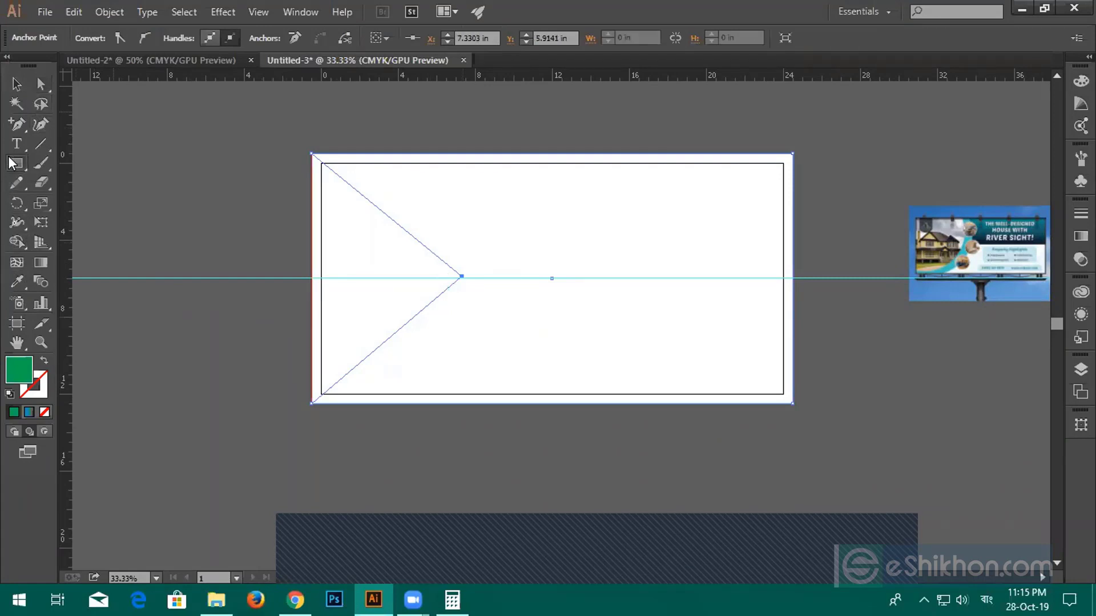
double_click(18, 380)
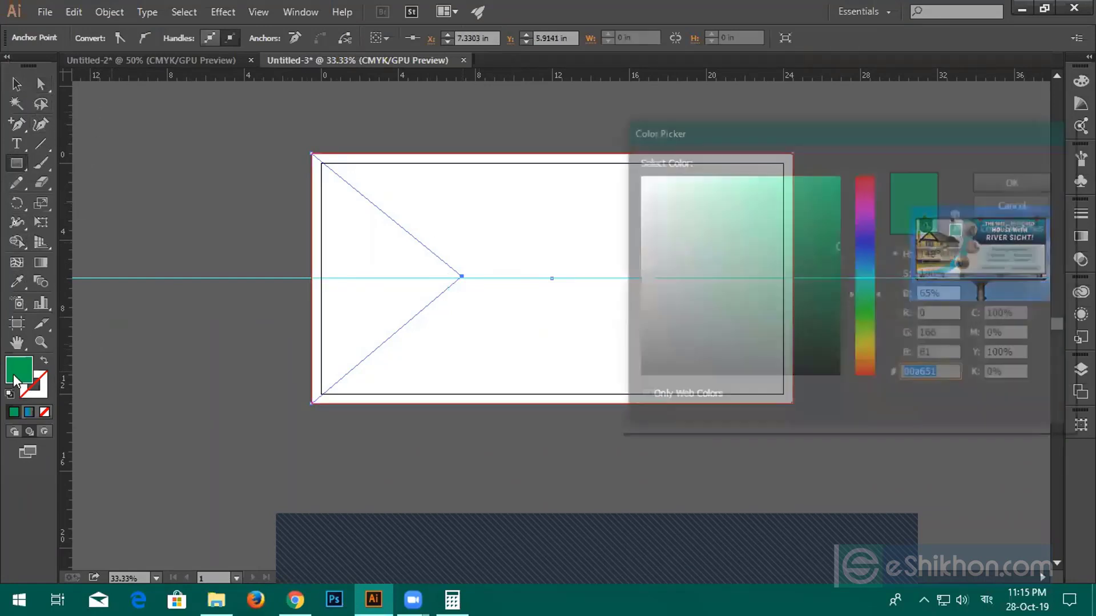
left_click(998, 177)
left_click(16, 85)
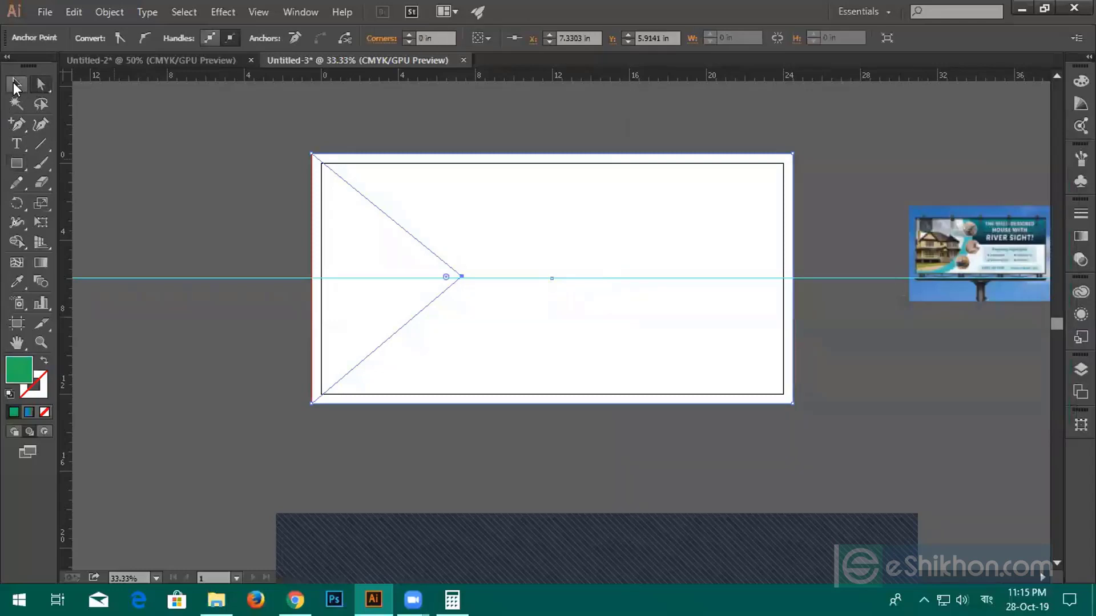
left_click(825, 168)
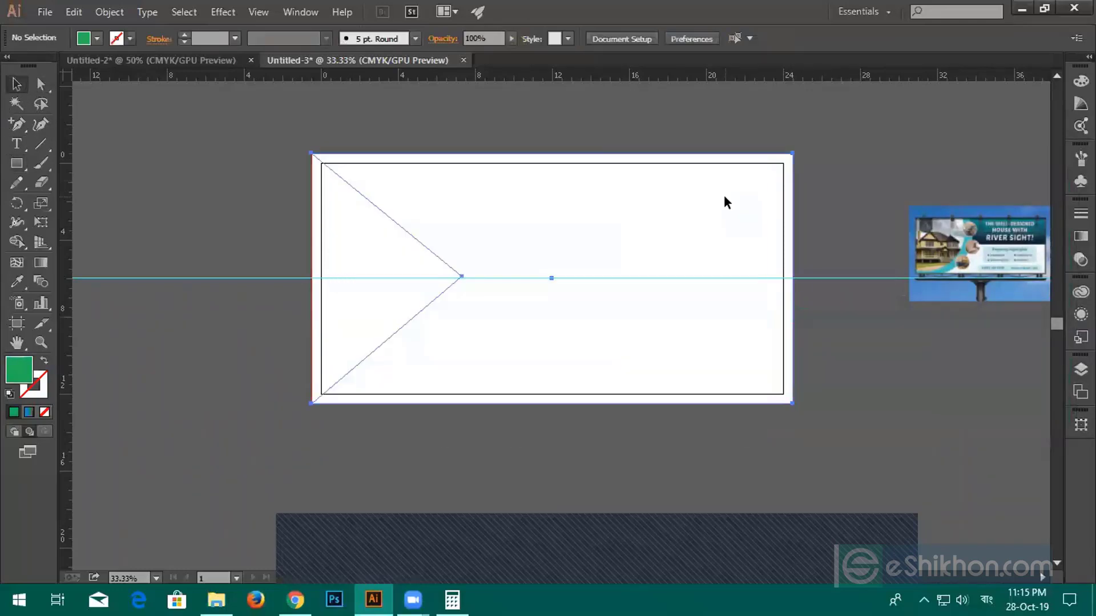
left_click(724, 194)
double_click(25, 372)
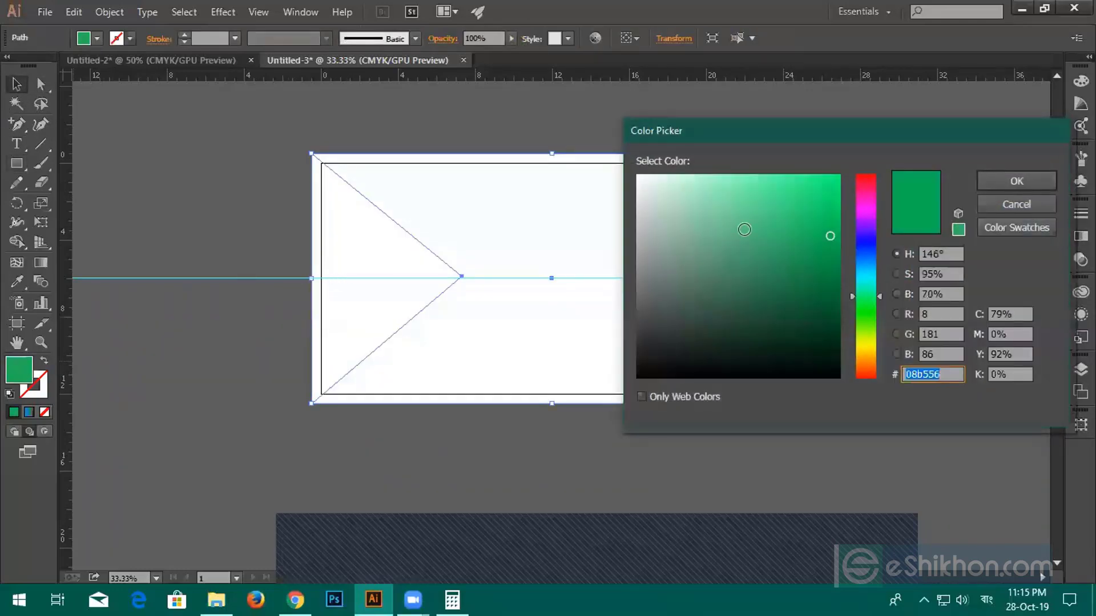
left_click(787, 219)
left_click(994, 189)
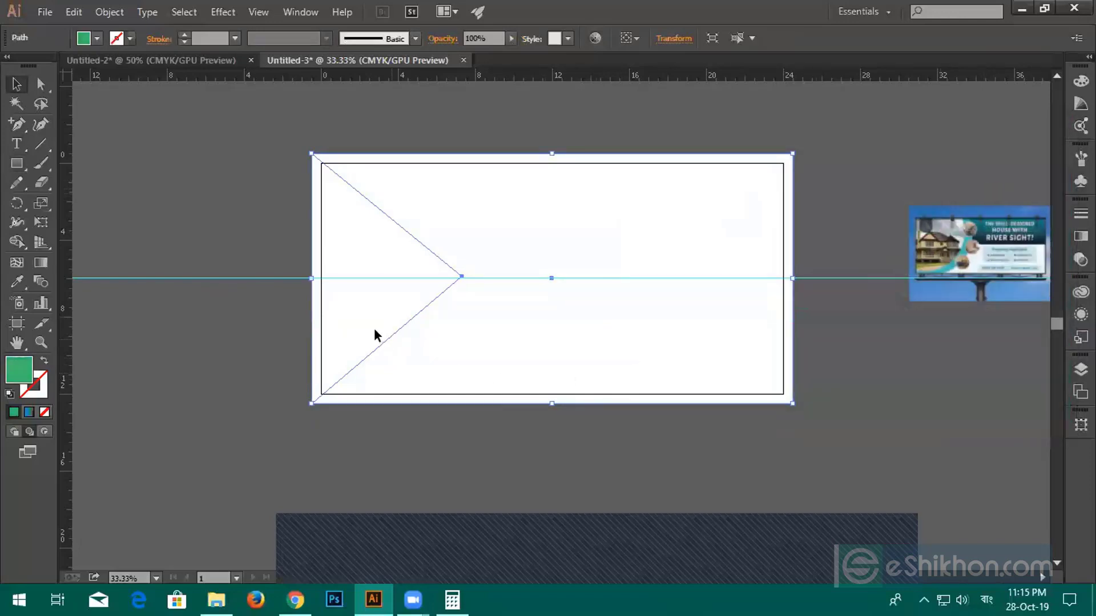
Bring the notched green shape to the front of the billboard, undoing the trial move made first
left_click_drag(239, 330, 239, 330)
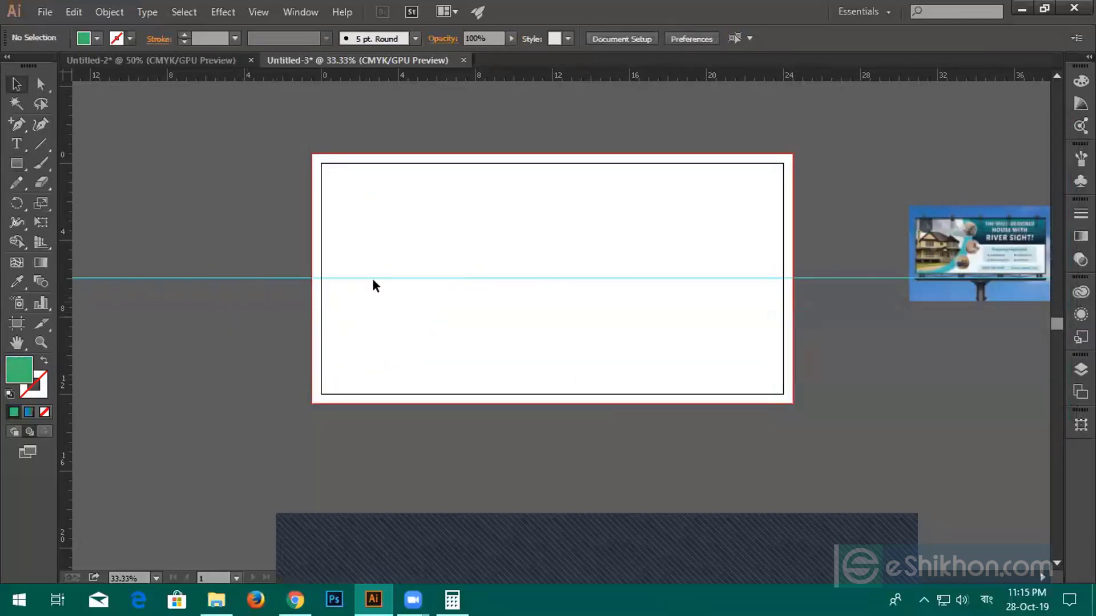
left_click_drag(497, 302, 508, 367)
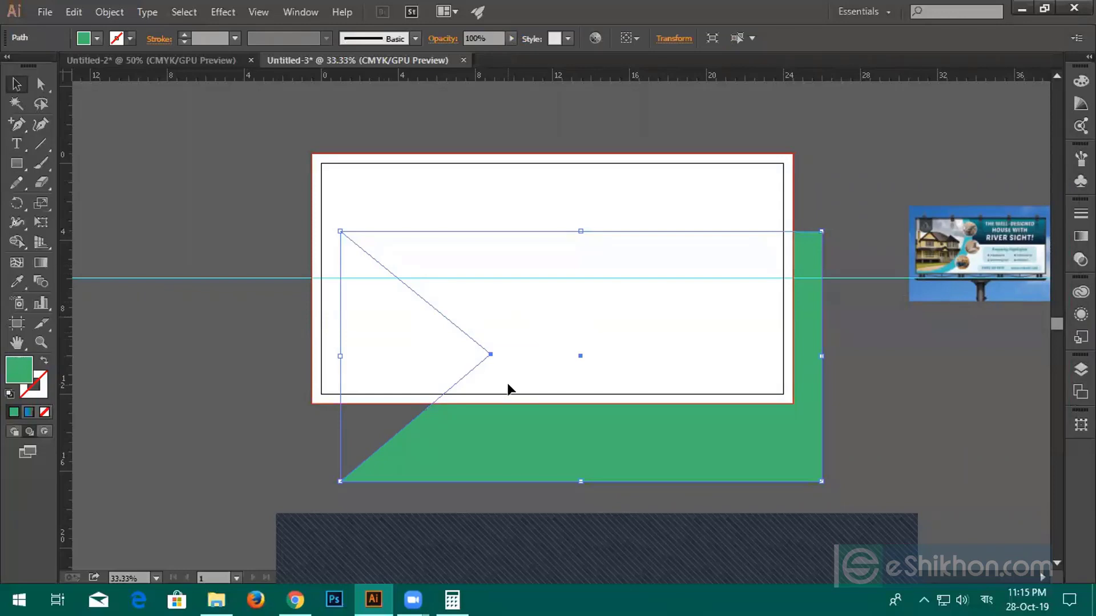
key("ctrl+z")
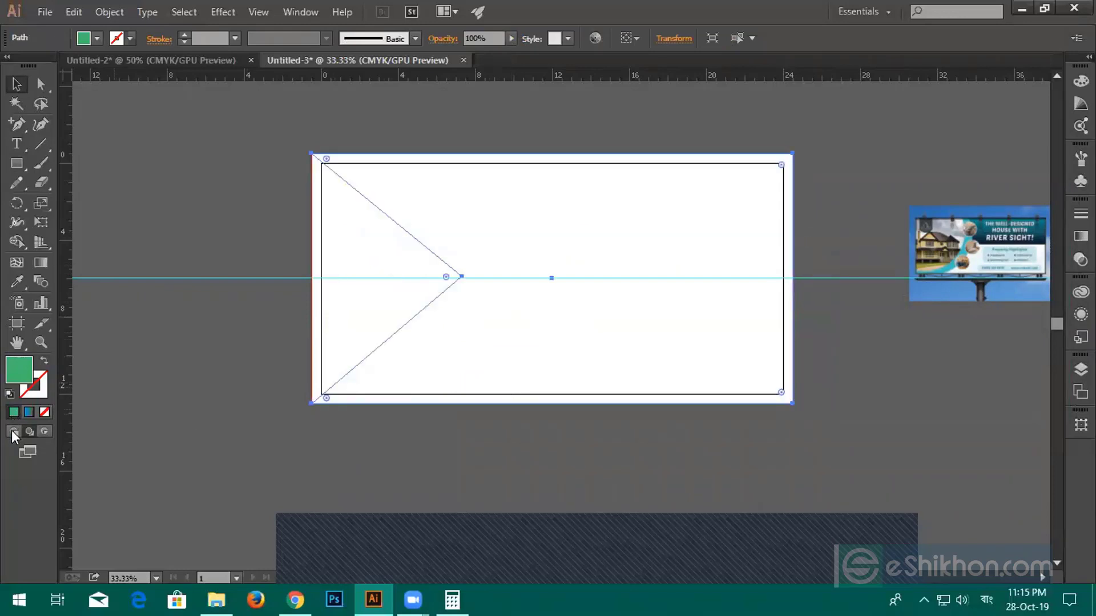
right_click(475, 351)
mouse_move(513, 318)
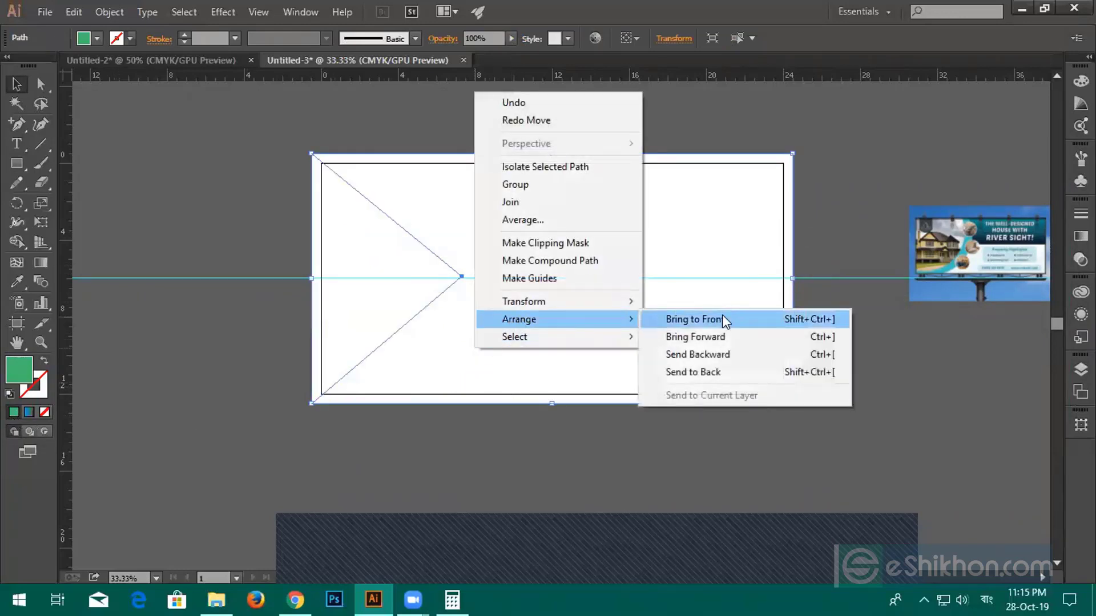
left_click(702, 318)
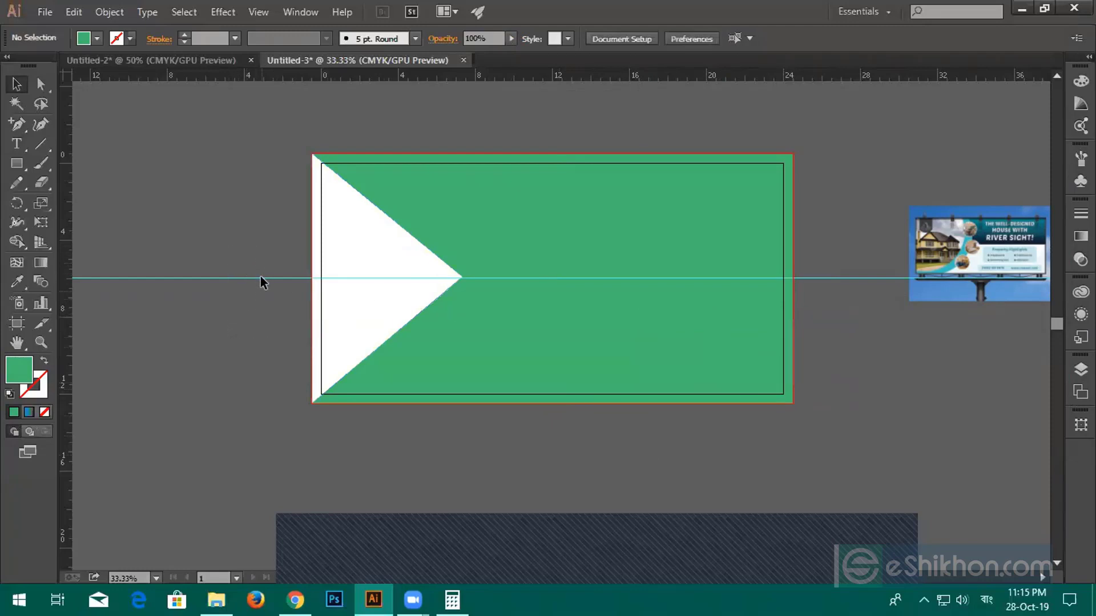
Unlock the locked items and delete the horizontal guide running through the middle of the billboard
key("ctrl+alt+2")
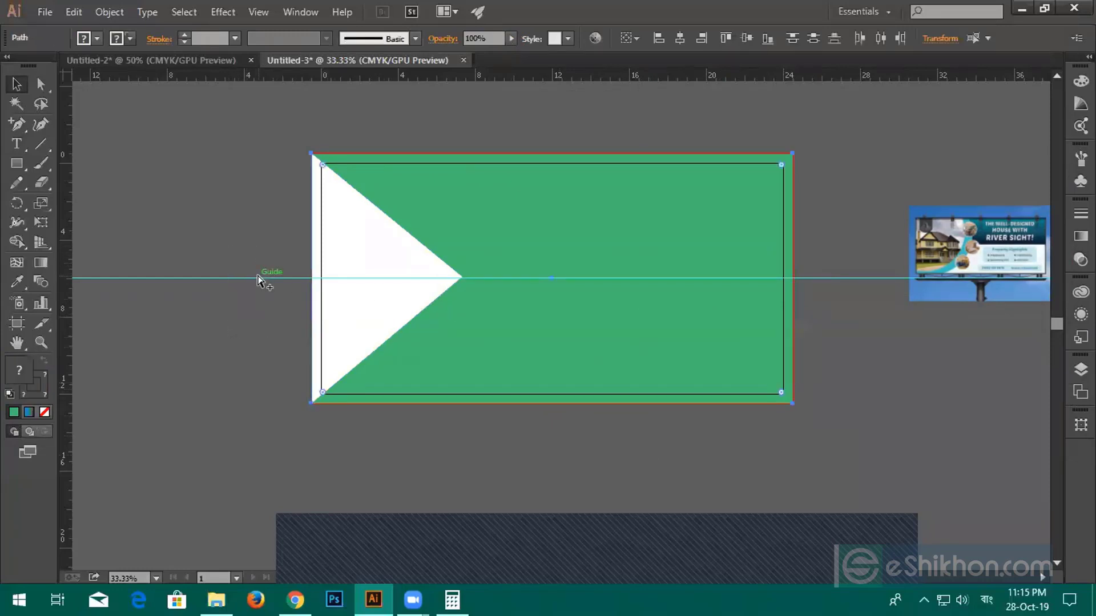
left_click(229, 11)
mouse_move(184, 12)
left_click(194, 65)
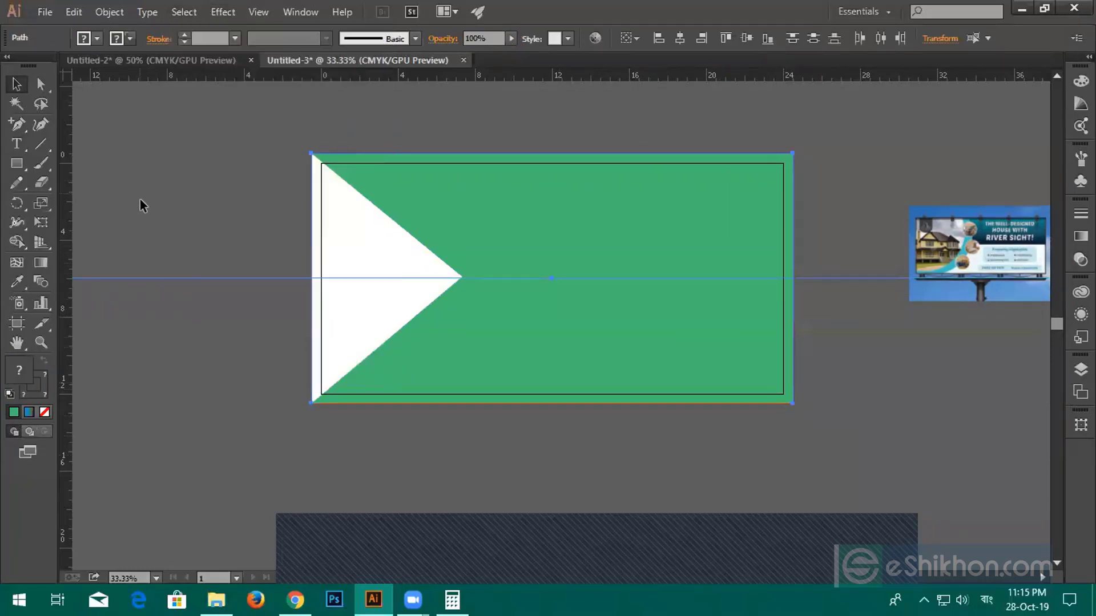
left_click_drag(140, 215, 209, 340)
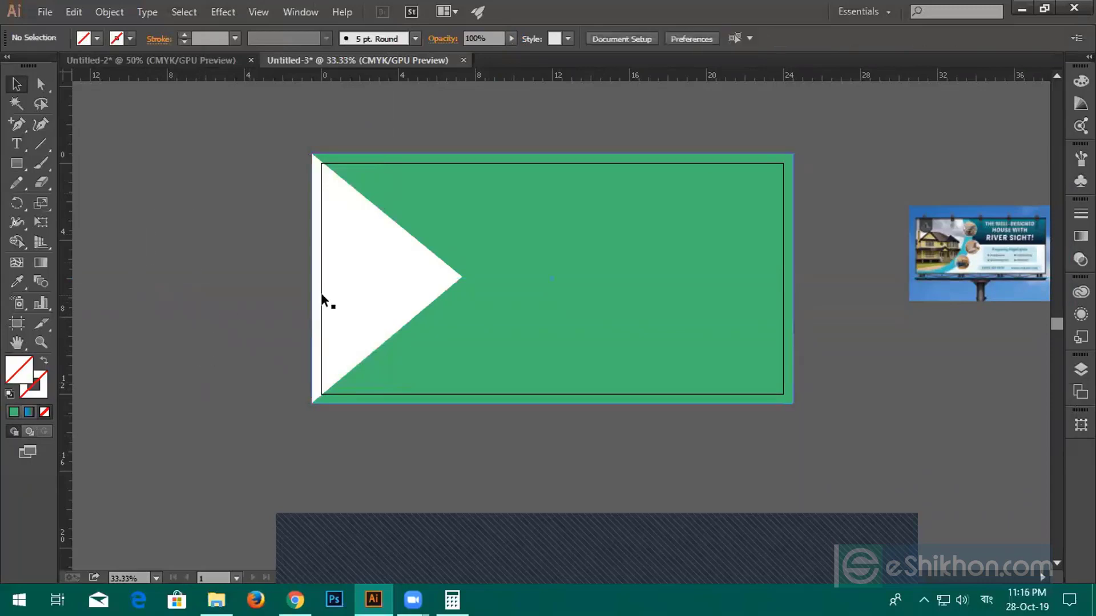
left_click(496, 298)
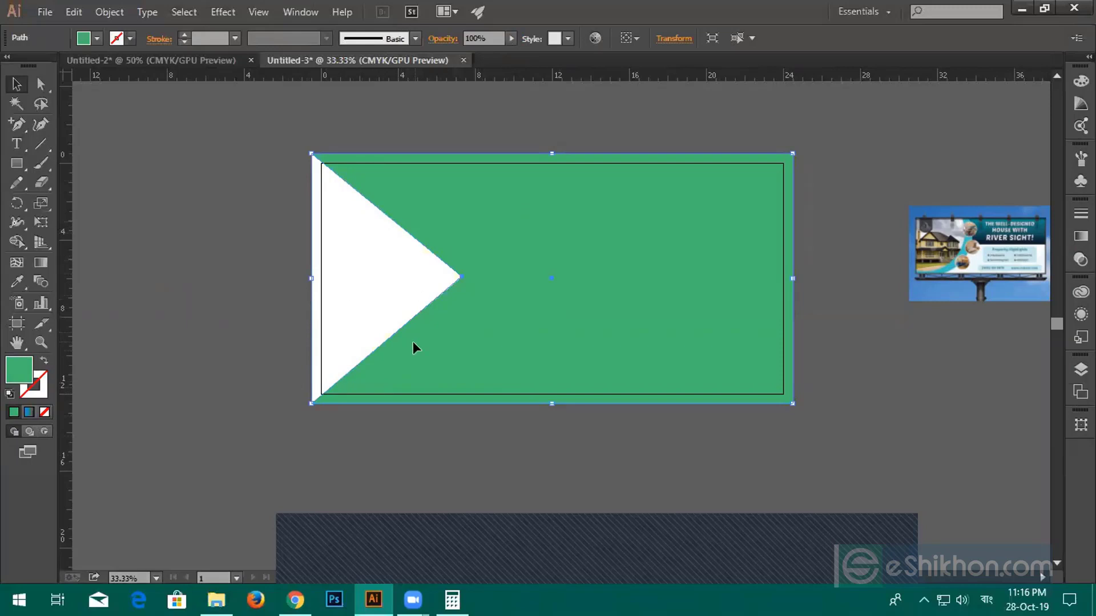
left_click(450, 425)
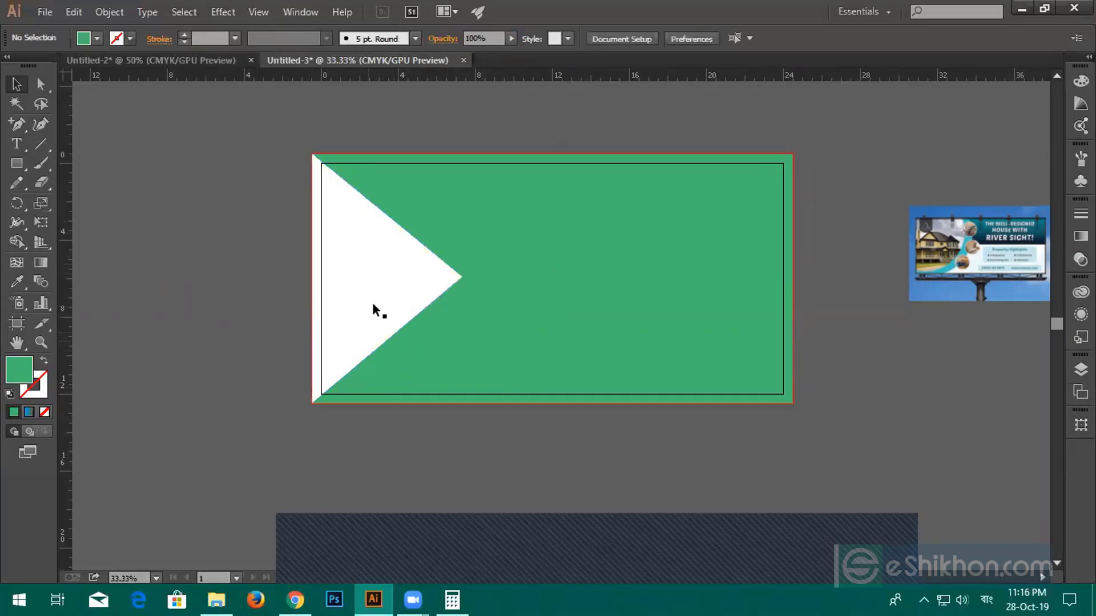
left_click(494, 289)
left_click(223, 182)
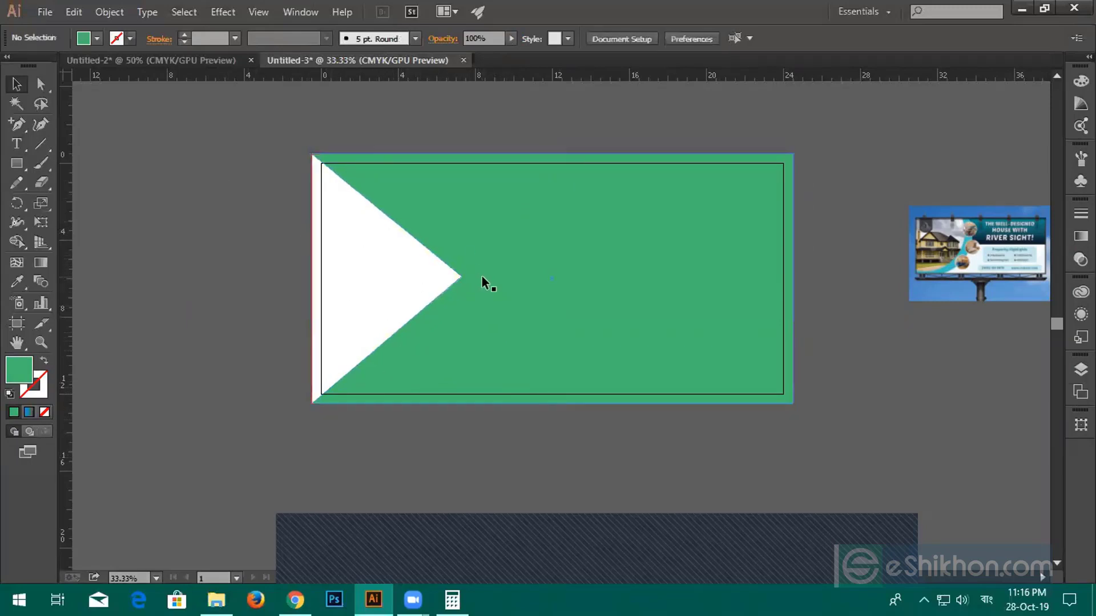
Divide the green shape with Pathfinder along a horizontal line through its notch tip and ungroup the resulting pieces
left_click(481, 276)
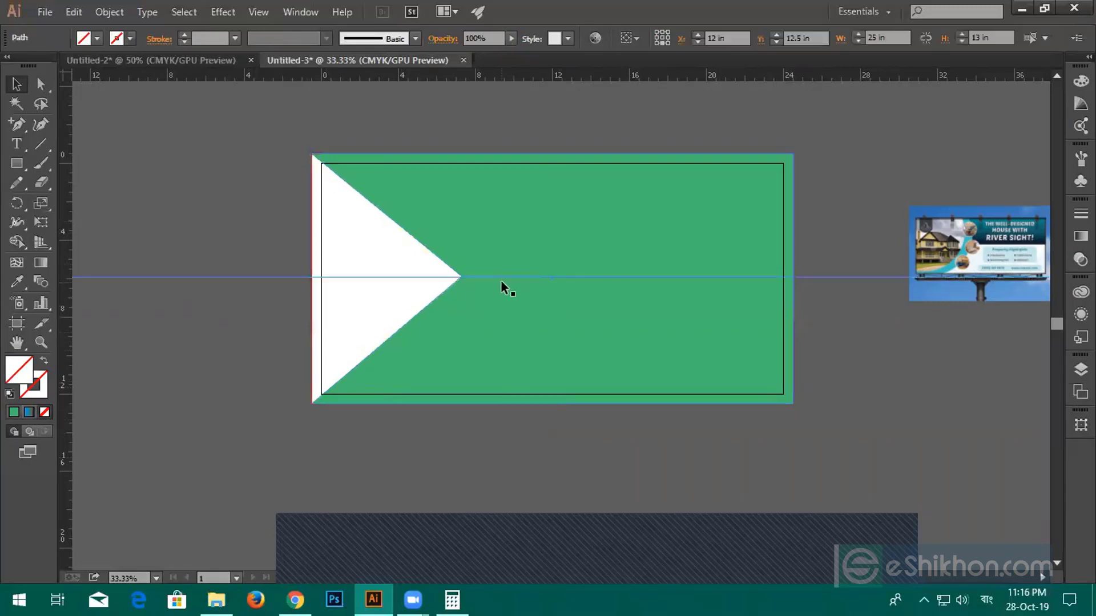
left_click(387, 240, "shift")
left_click(292, 12)
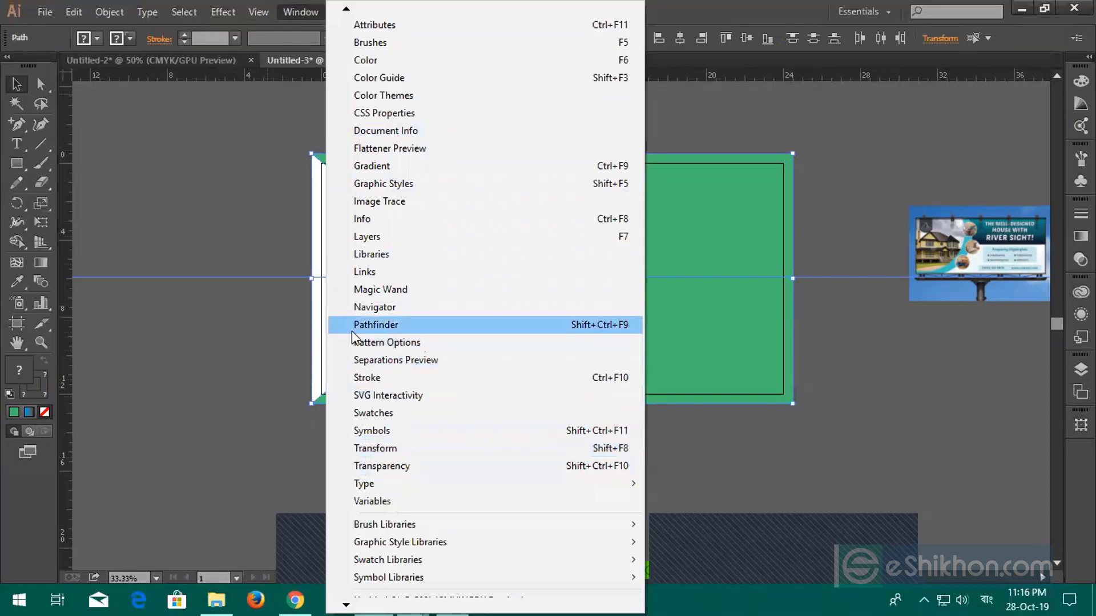
left_click(374, 325)
left_click(881, 178)
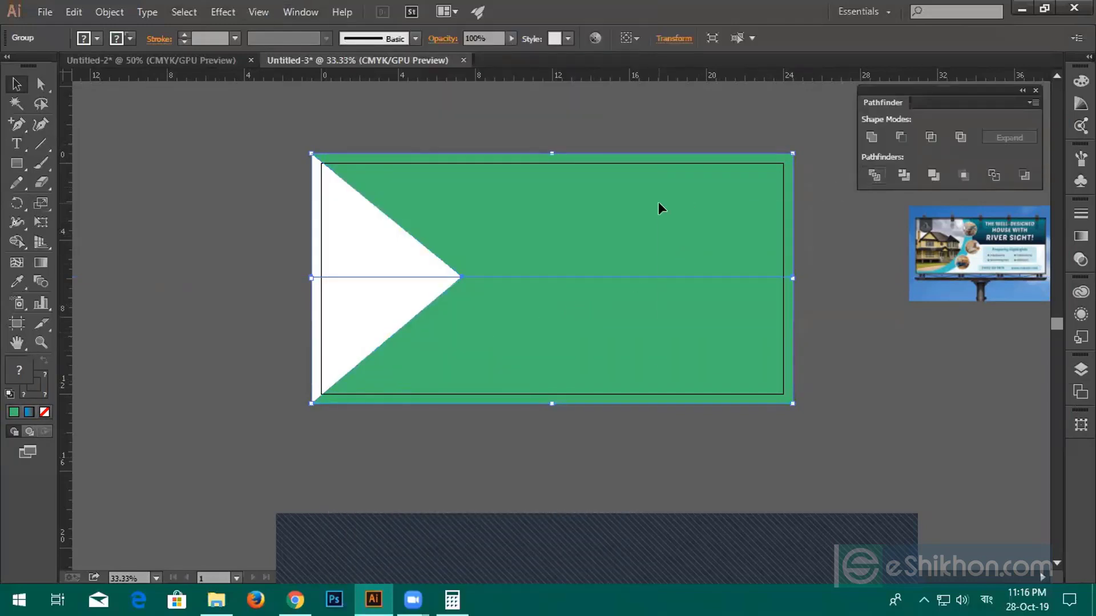
right_click(660, 207)
left_click(675, 299)
left_click(808, 407)
Fill the upper half of the divided shape with the teal swatch and deselect it
left_click(665, 235)
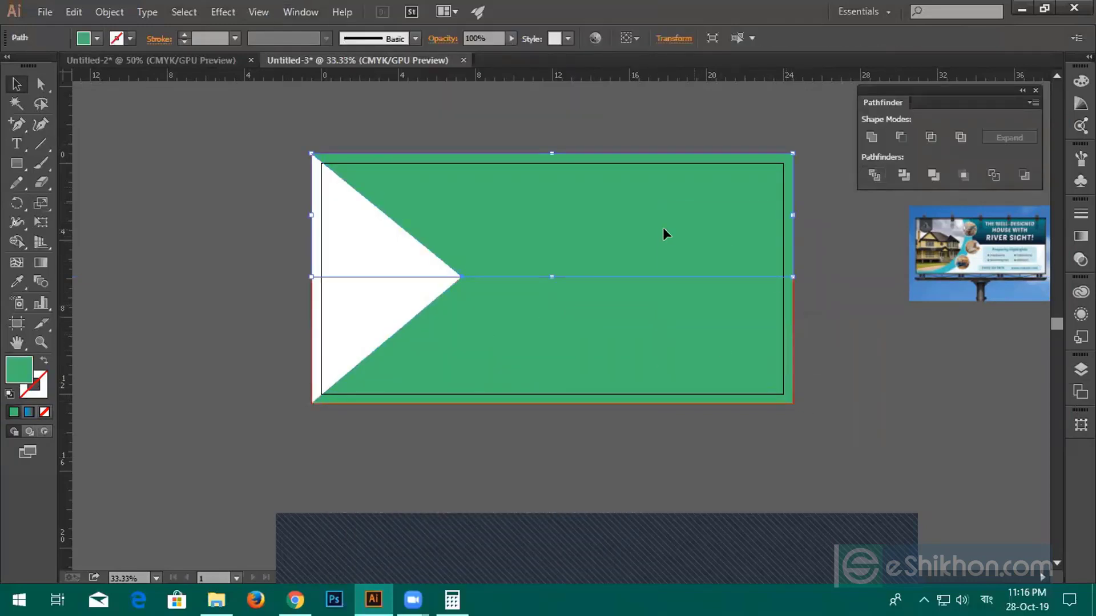
left_click(97, 38)
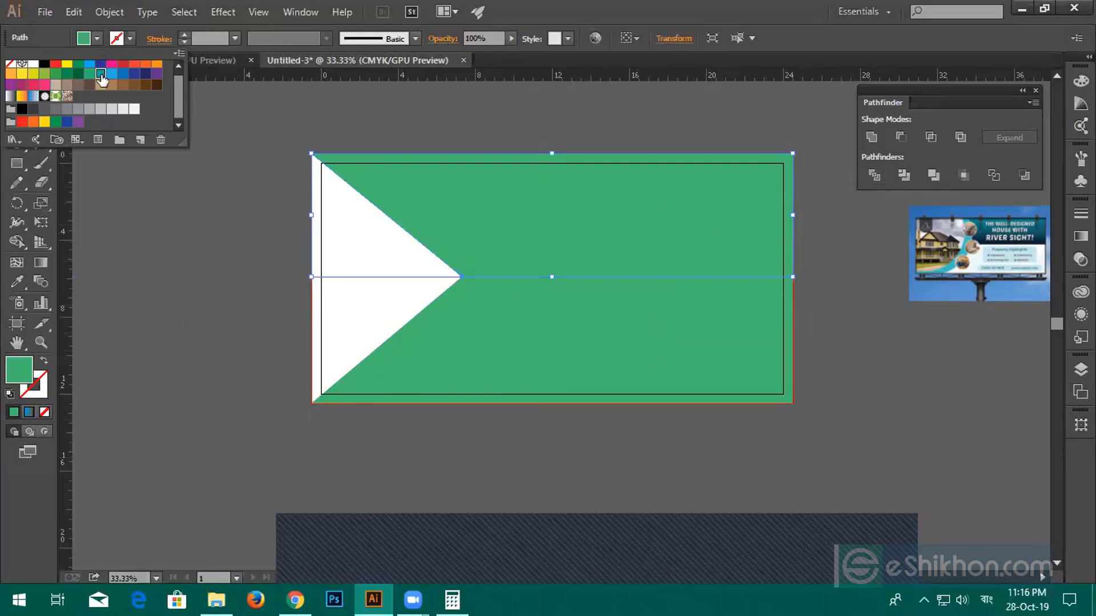
left_click(100, 73)
left_click(118, 301)
left_click(130, 323)
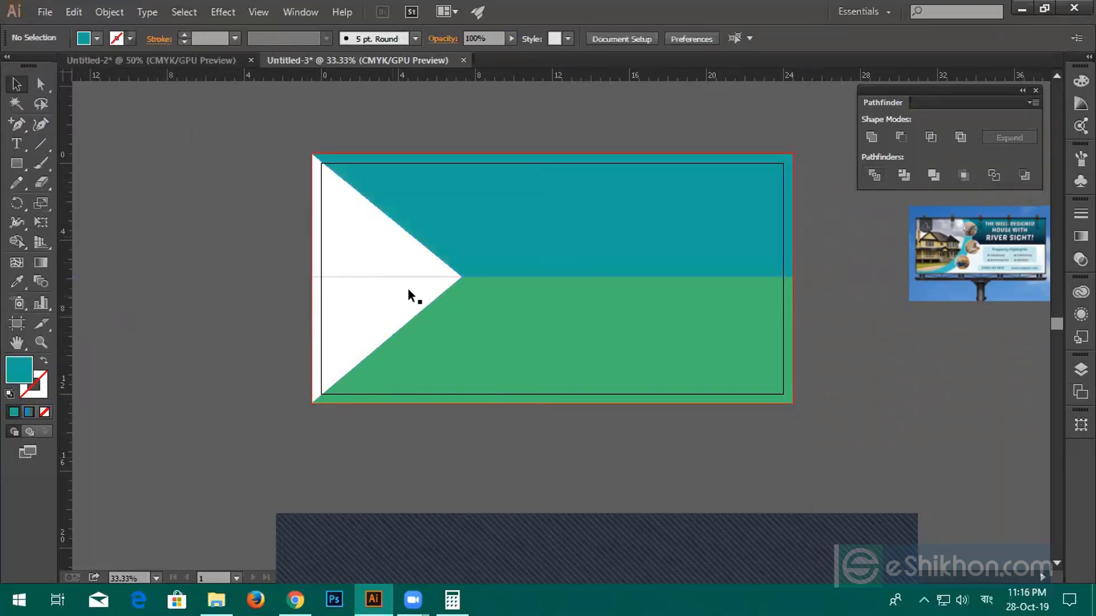
Pull the two leftover white triangles out of the notch and delete them
left_click(365, 278)
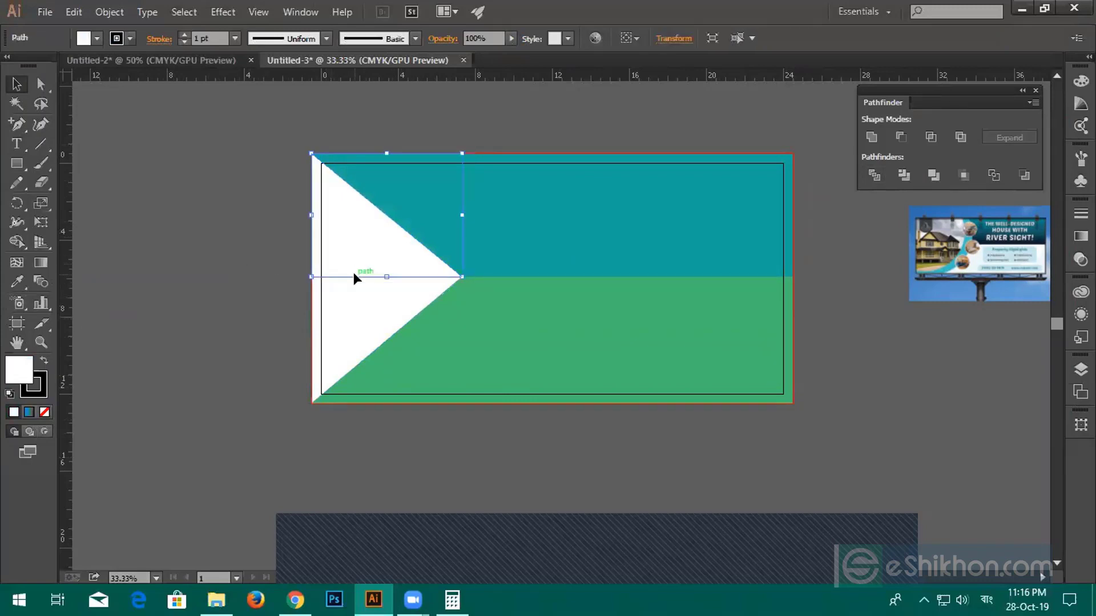
left_click_drag(357, 276, 249, 280)
key("Delete")
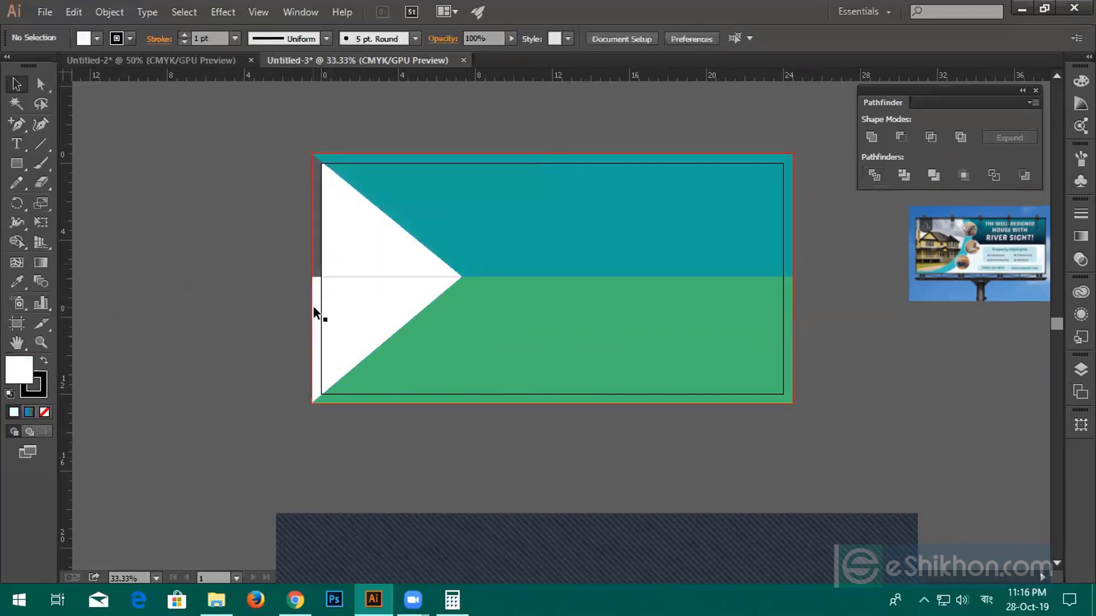
left_click_drag(316, 312, 211, 296)
key("Delete")
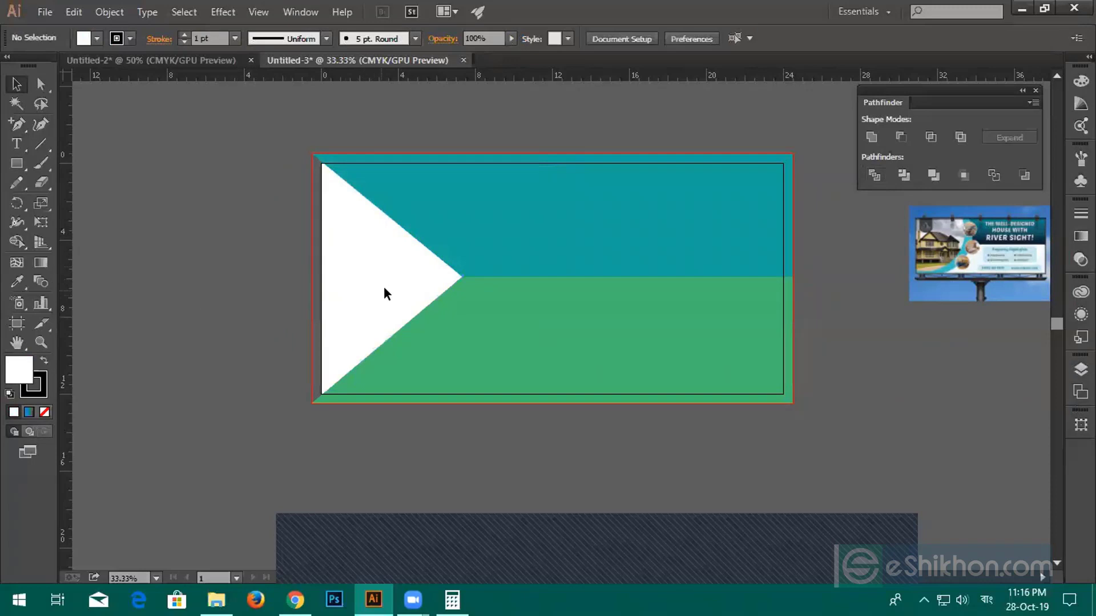
left_click(45, 11)
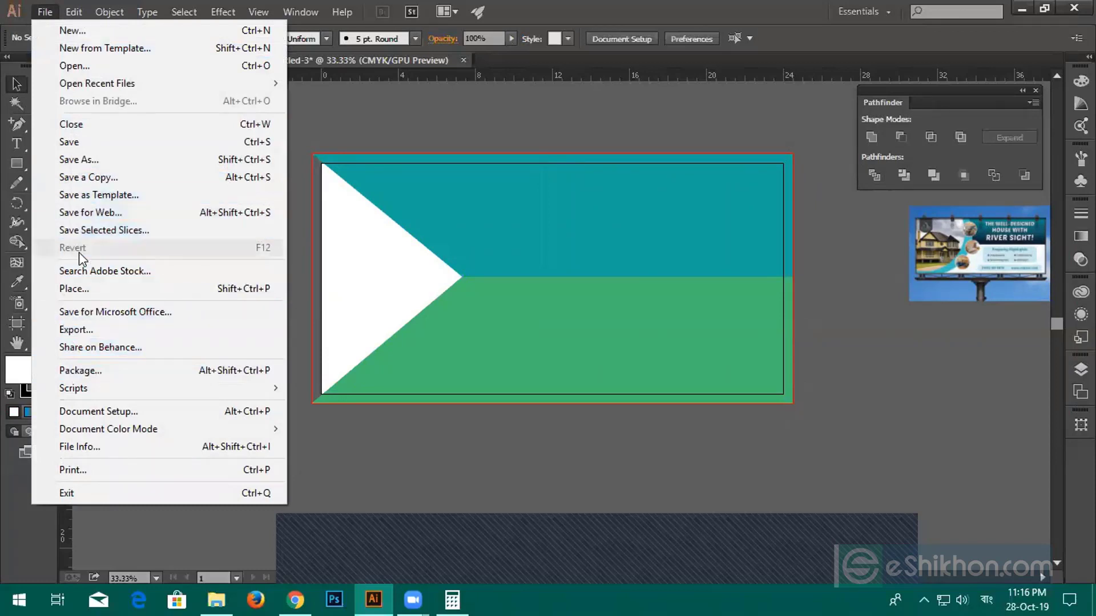
left_click(80, 330)
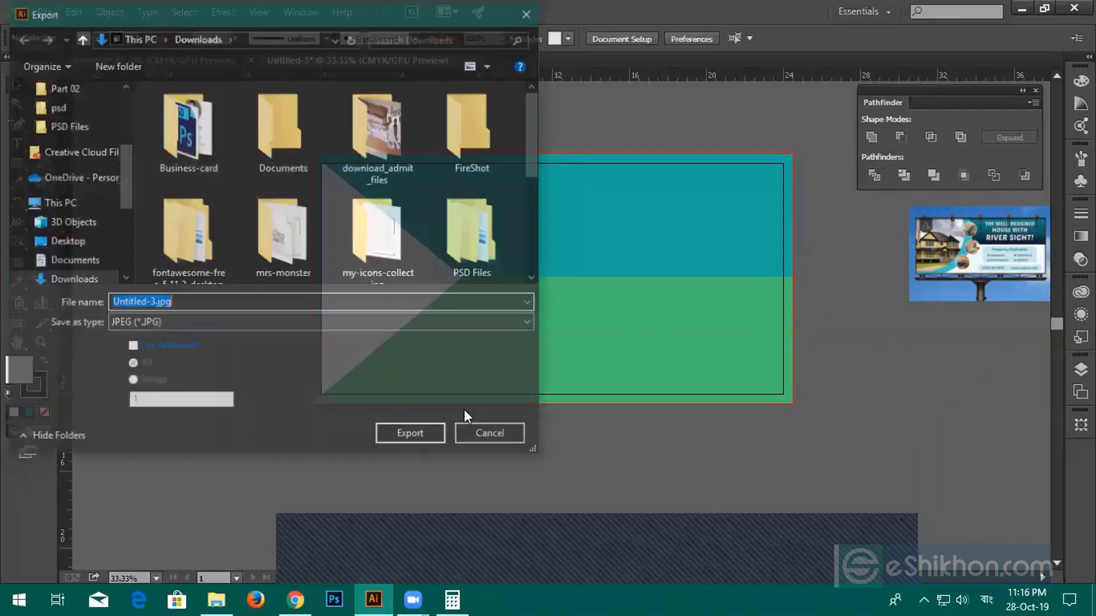
left_click(473, 432)
Place the linked milky-way-2695569_960_720.jpg from Downloads at the billboard's upper-left bleed corner, about 23.5 × 13.19 in
left_click(44, 12)
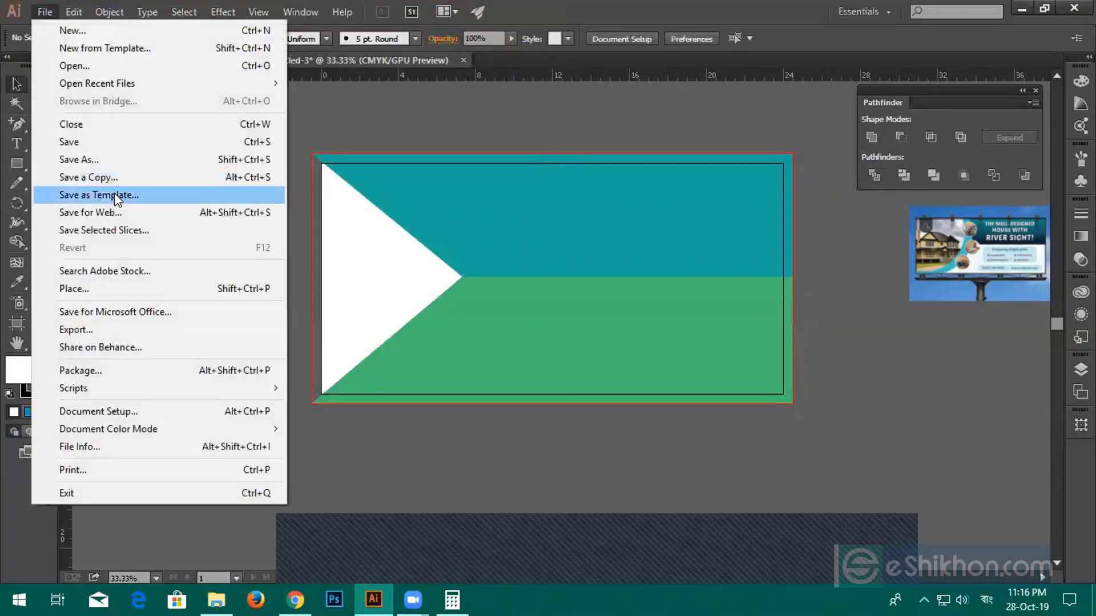
left_click(98, 293)
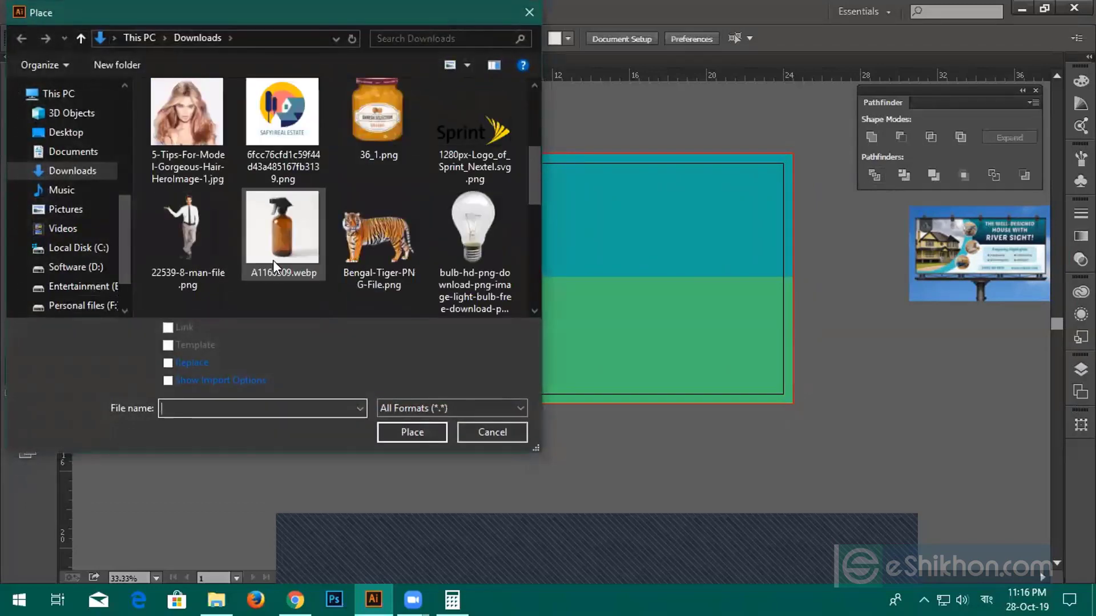
scroll(273, 260, "down", 2)
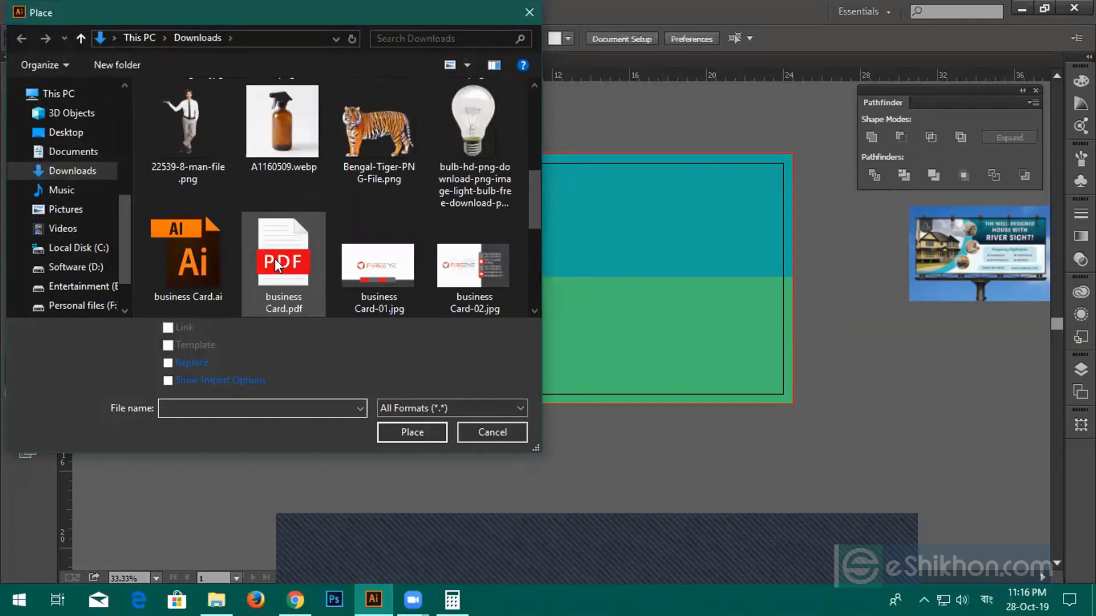
scroll(275, 263, "down", 5)
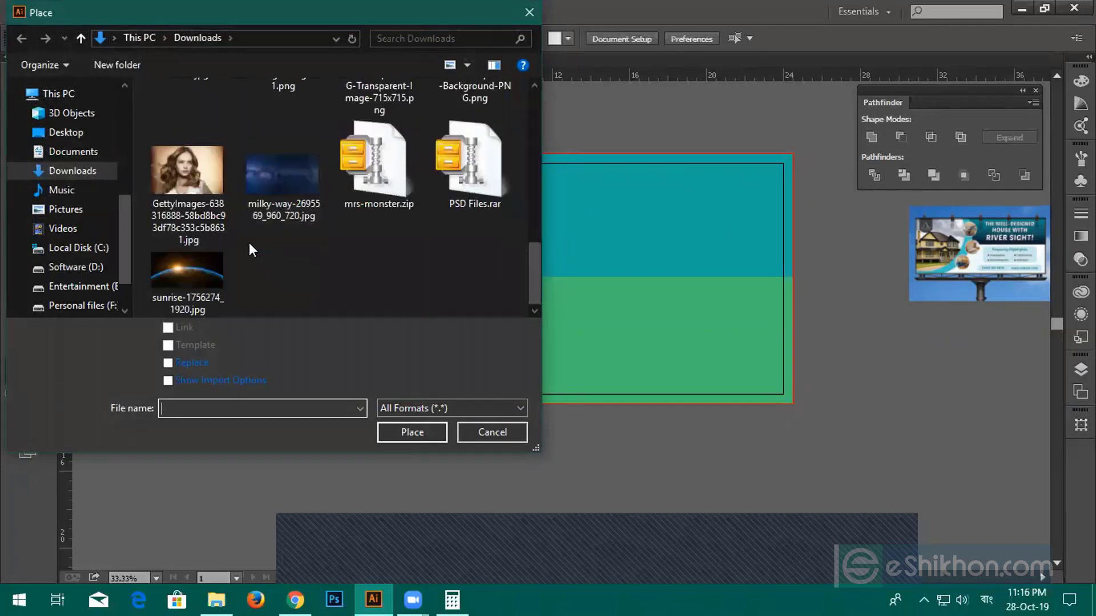
left_click(200, 183)
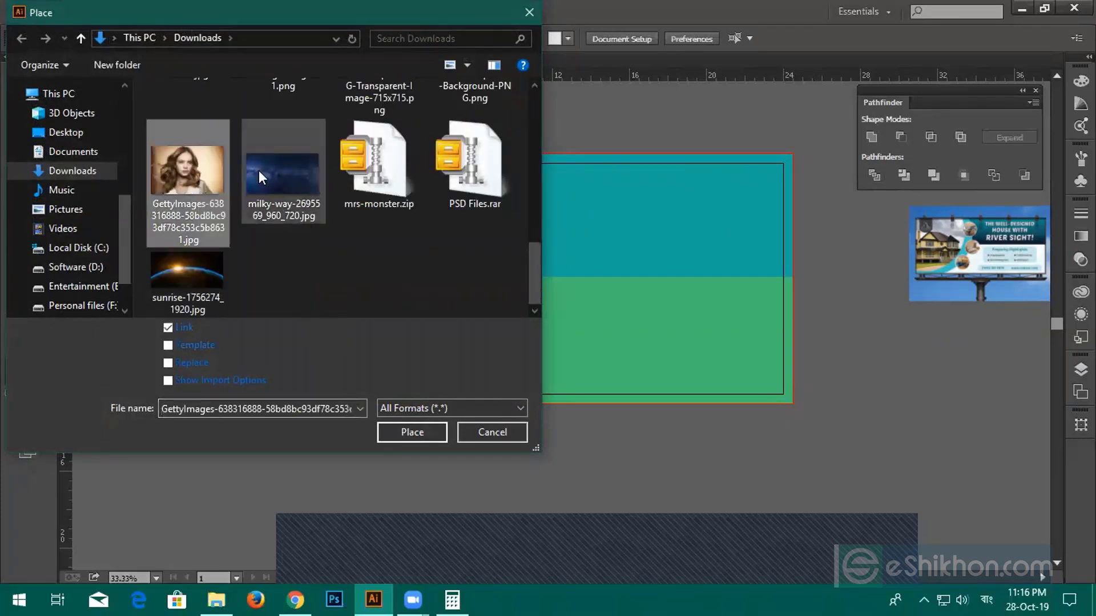
left_click(264, 176)
left_click(388, 432)
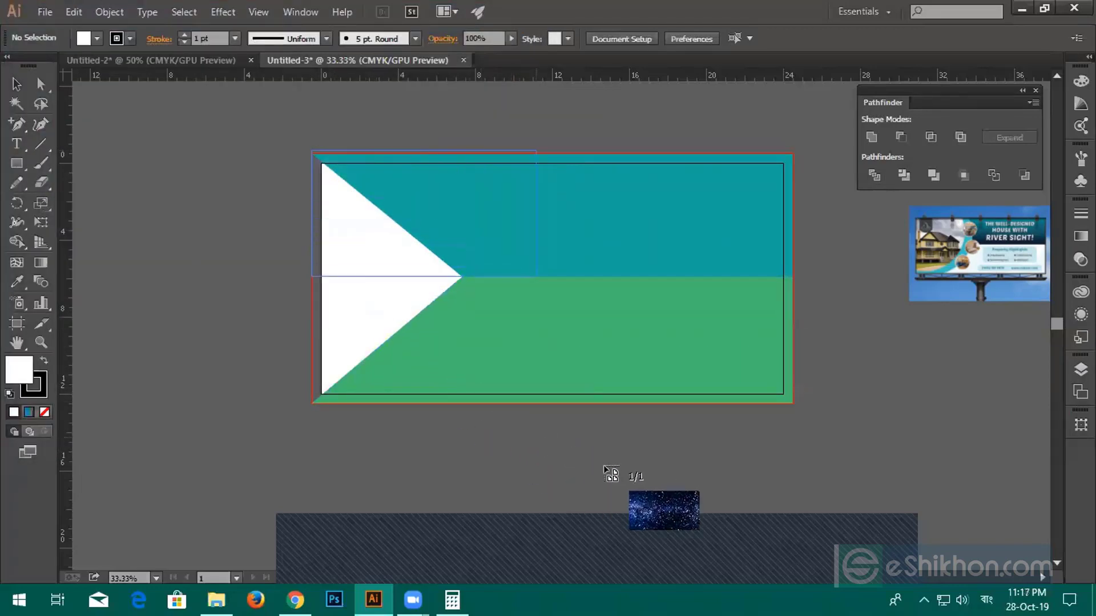
left_click_drag(768, 506, 763, 506)
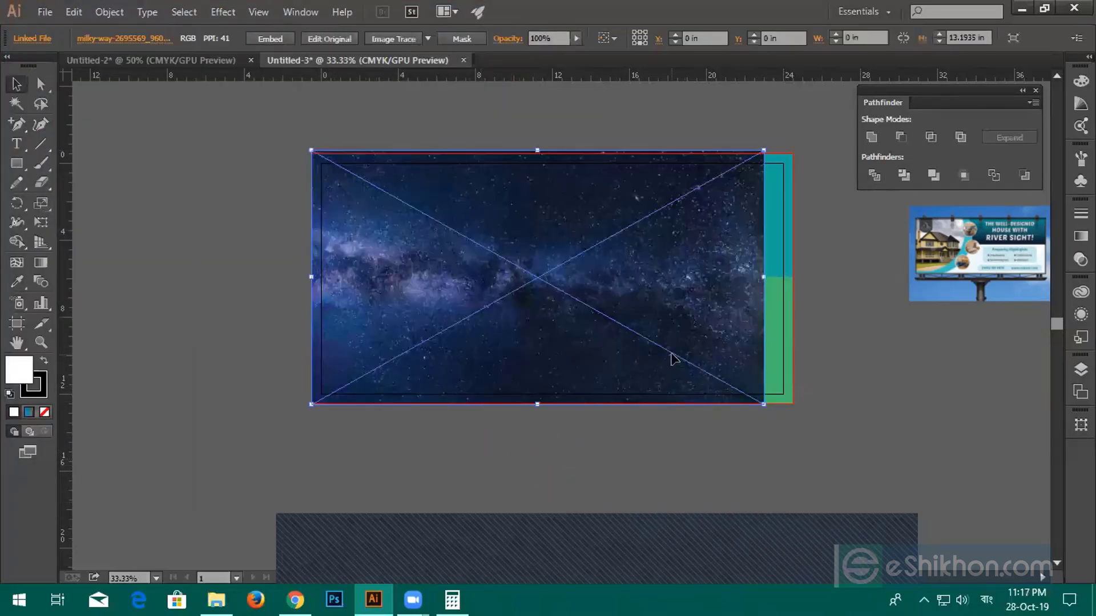
Send the placed milky-way image backward twice, behind the teal and green shapes, and deselect it
right_click(671, 356)
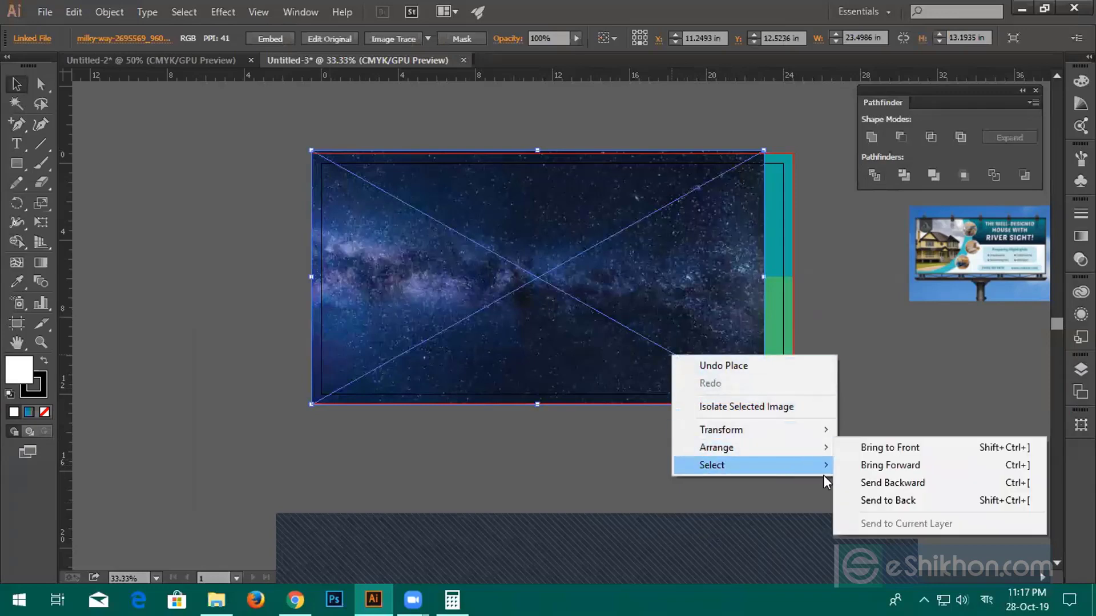
mouse_move(822, 447)
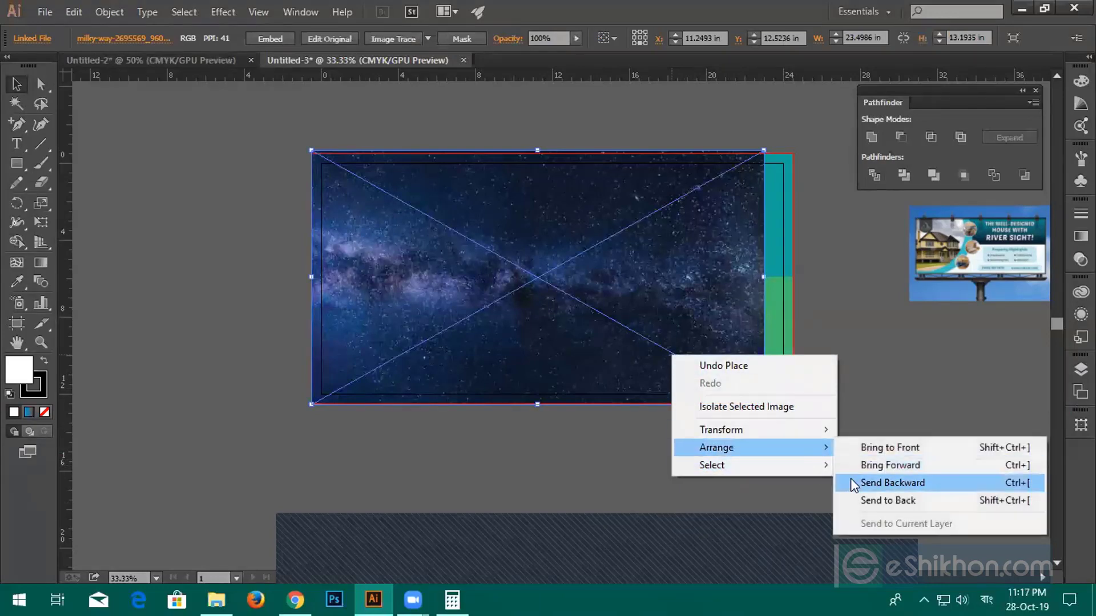
left_click(851, 485)
right_click(607, 323)
mouse_move(702, 413)
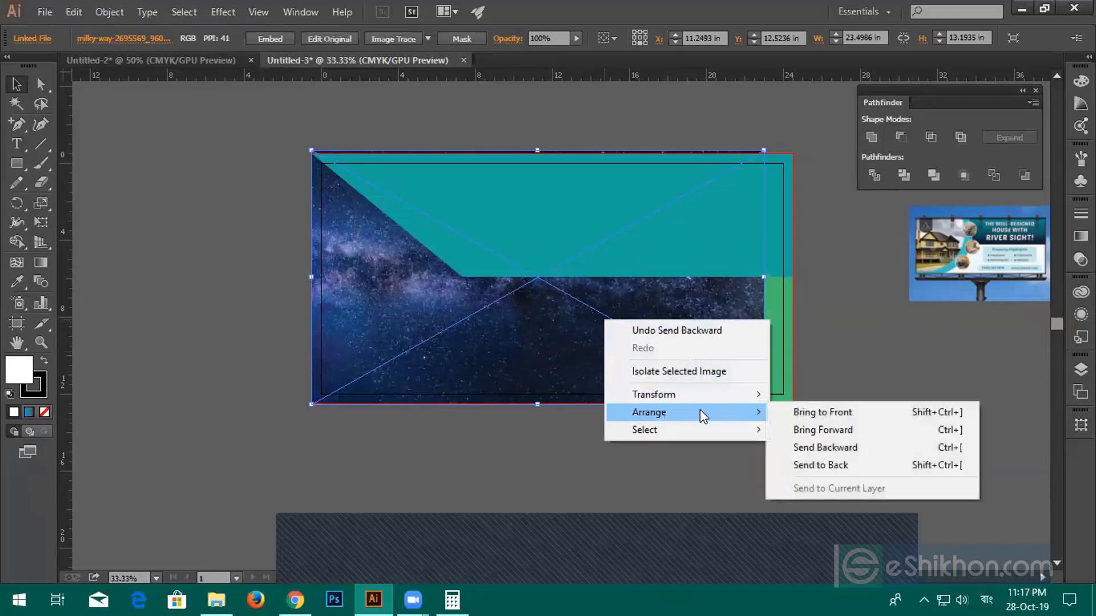
left_click(798, 447)
left_click(264, 284)
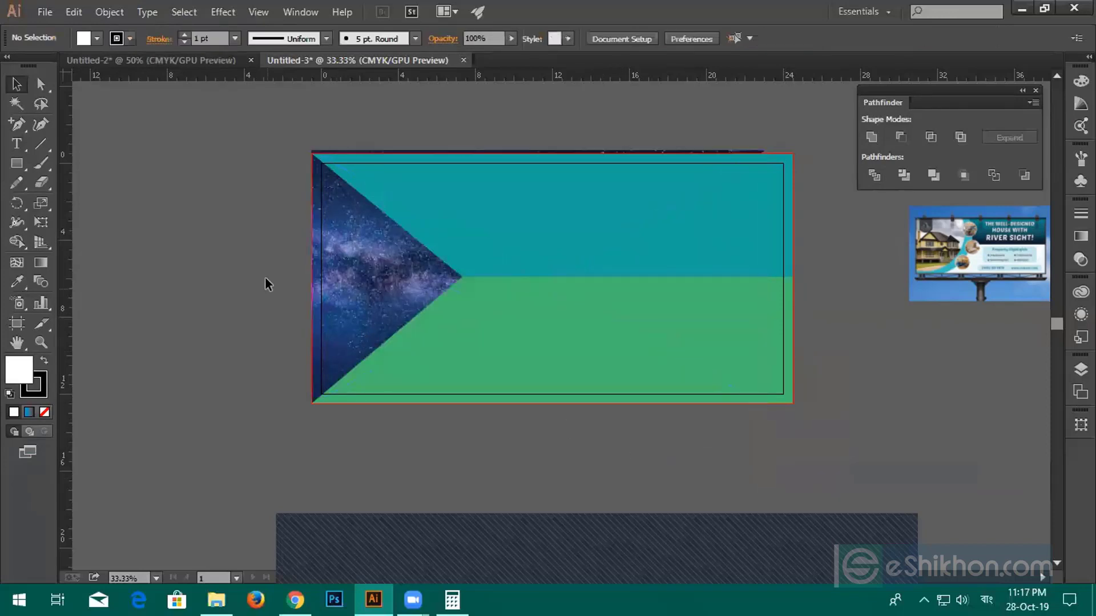
Move the milky-way image down to the top bleed edge and shorten it from below to about 13 in high
left_click(342, 255)
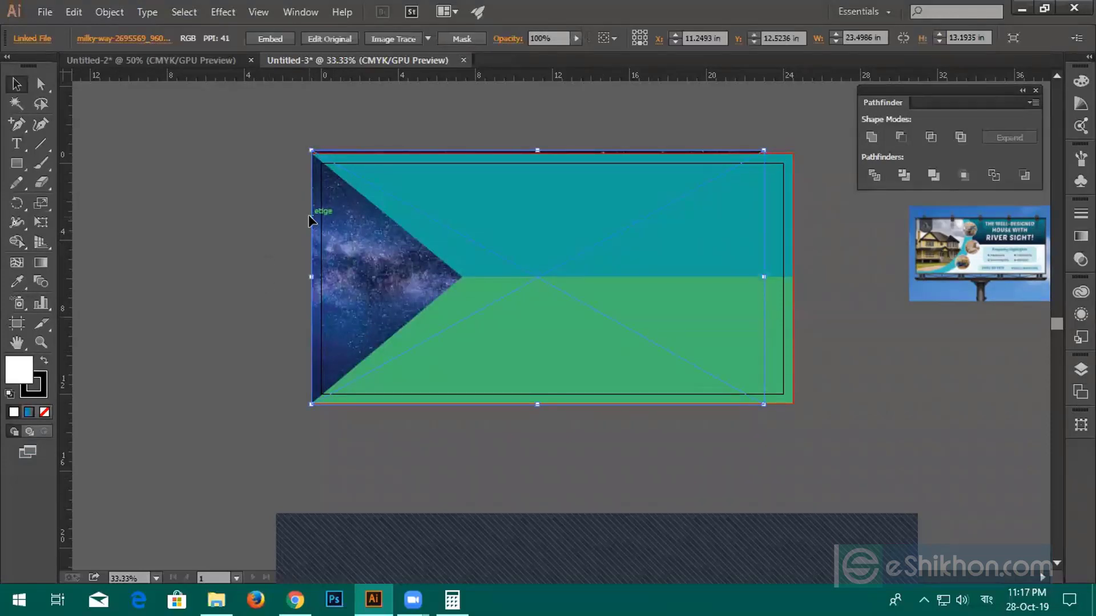
left_click_drag(308, 218, 308, 222)
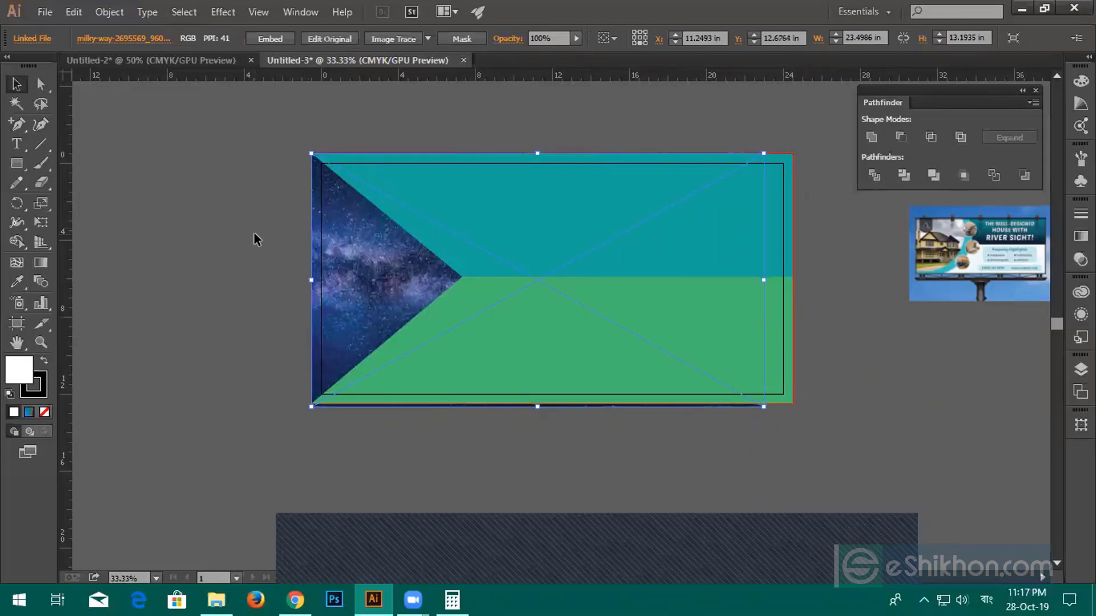
left_click_drag(536, 408, 533, 408)
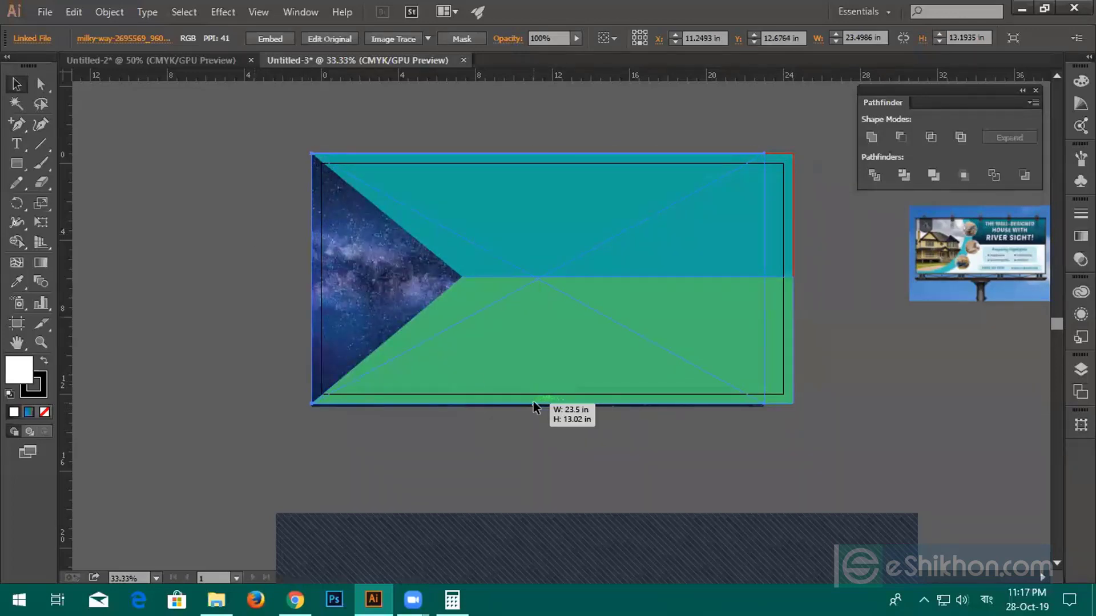
left_click(224, 219)
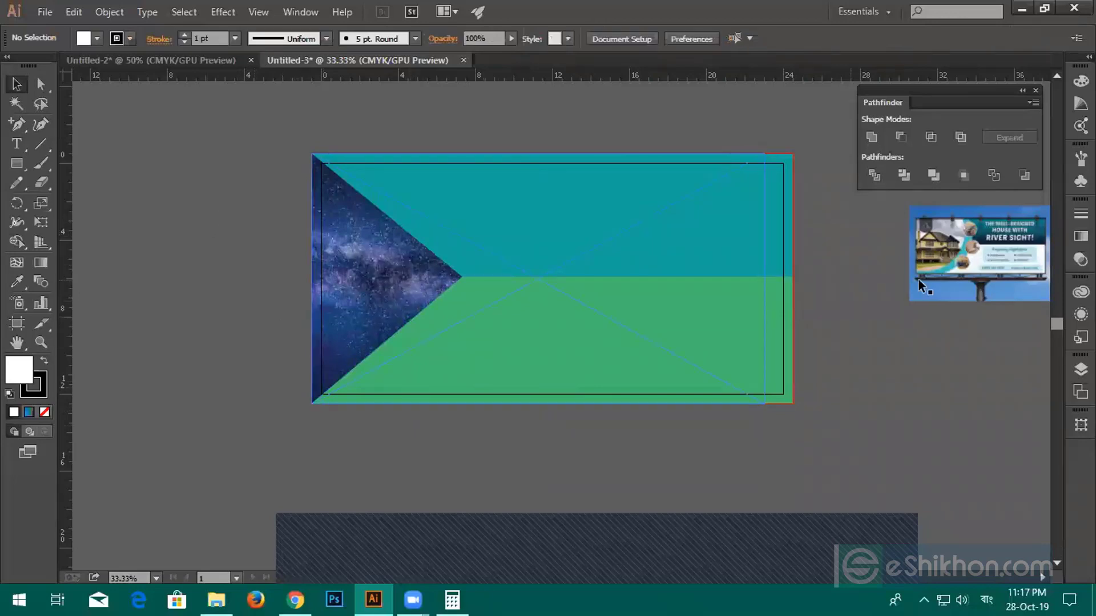
Switch to Chrome and examine the house, food restaurant and Clubround sunglasses billboard designs as layout references
scroll(936, 249, "right", 3)
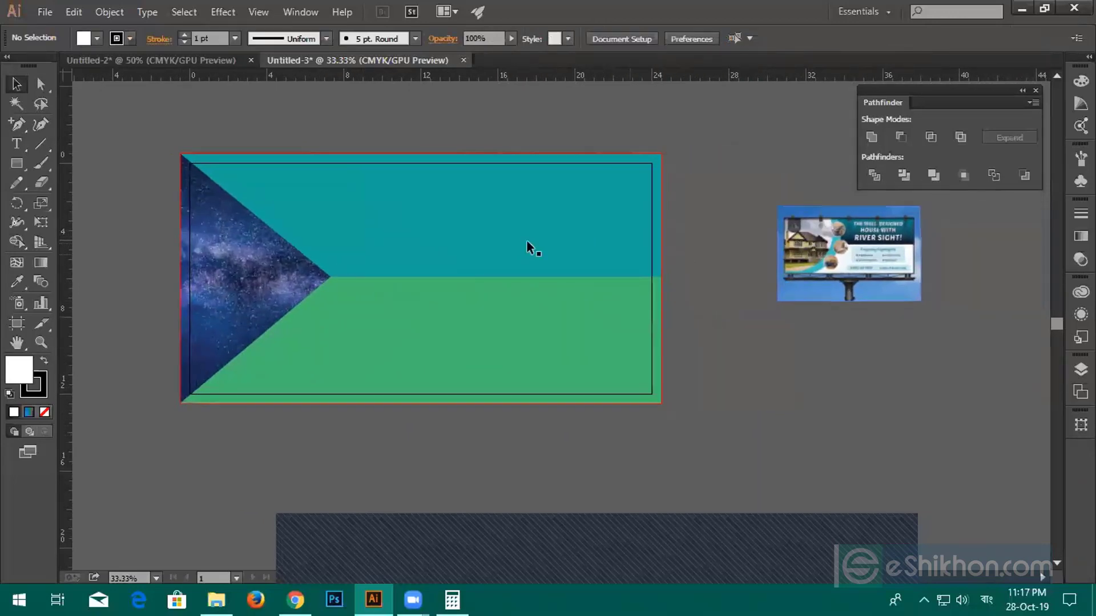
left_click(291, 599)
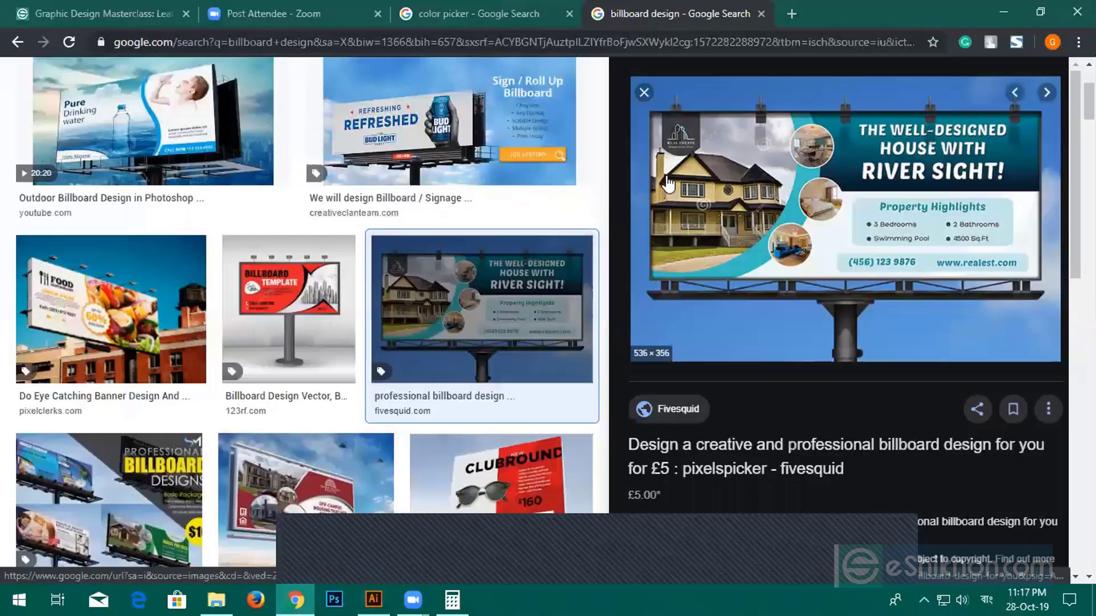
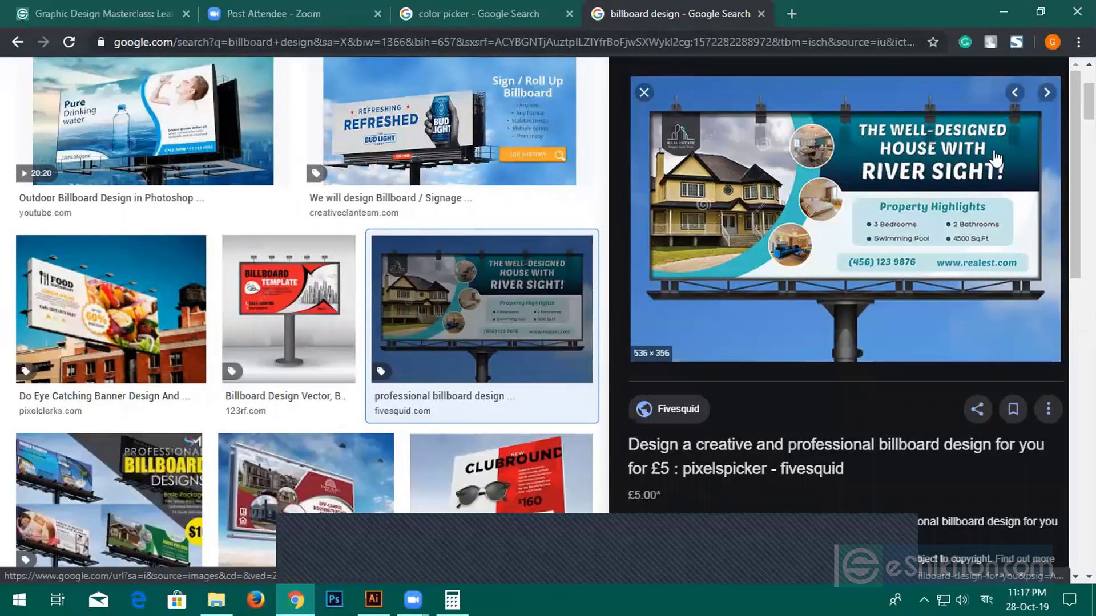
left_click(97, 333)
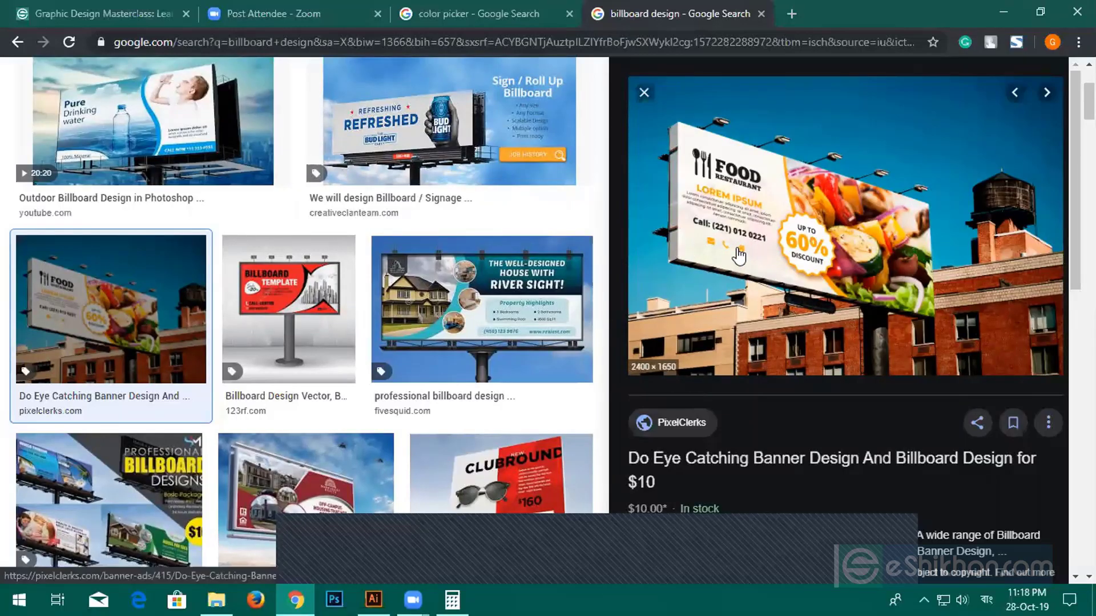
left_click(488, 496)
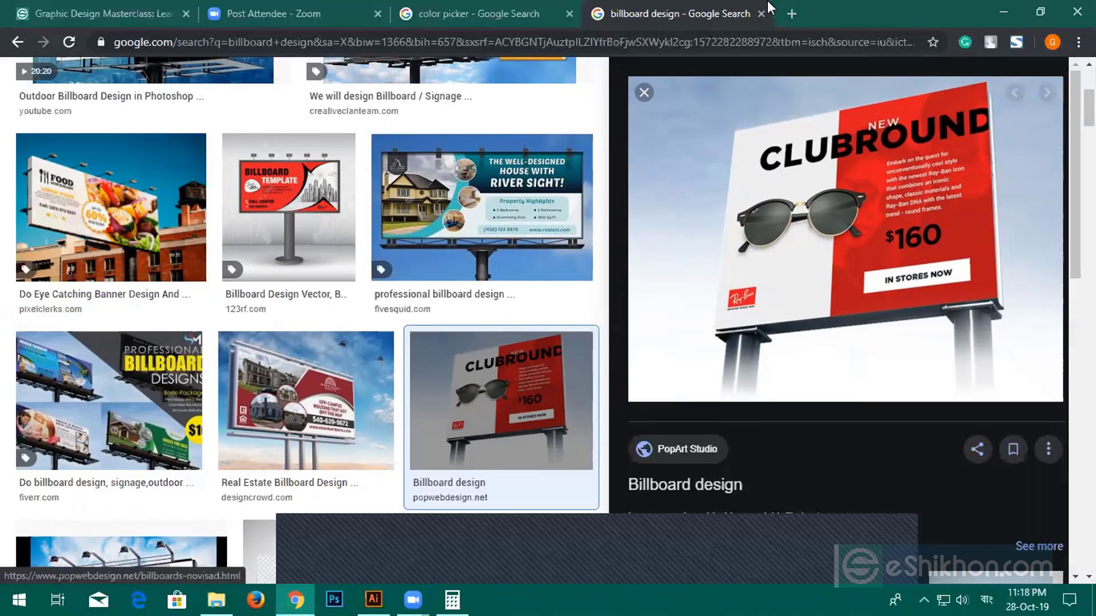
Open a new browser tab and switch the keyboard input language to English
left_click(792, 12)
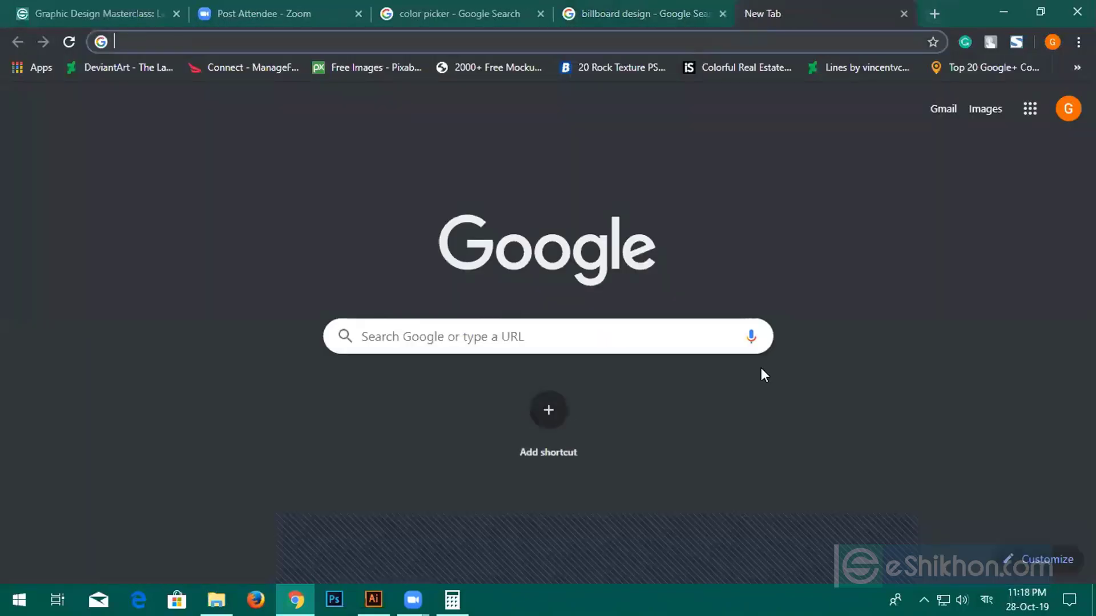
type("জলু")
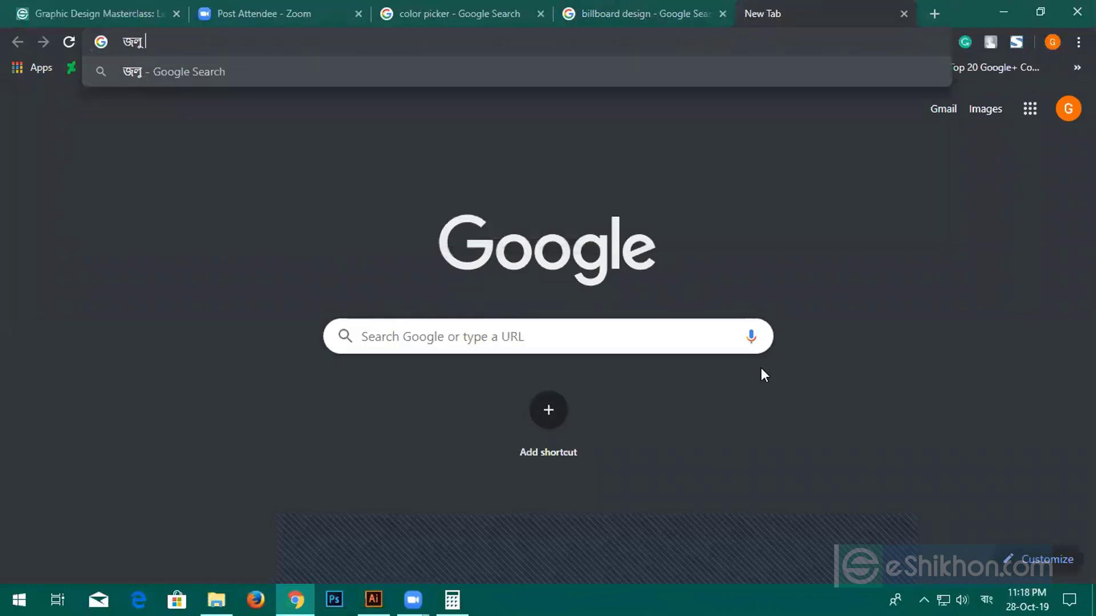
key("BackSpace")
key("BackSpace")
key("BackSpace")
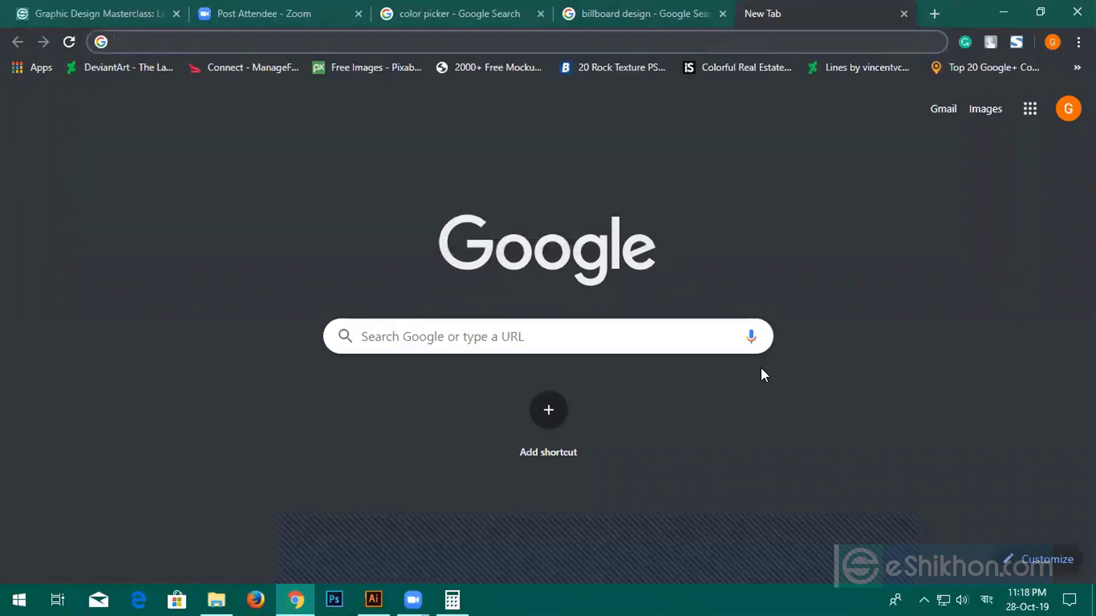
key("super+space")
Search Google for "png sunglass" and show the image results
type("p")
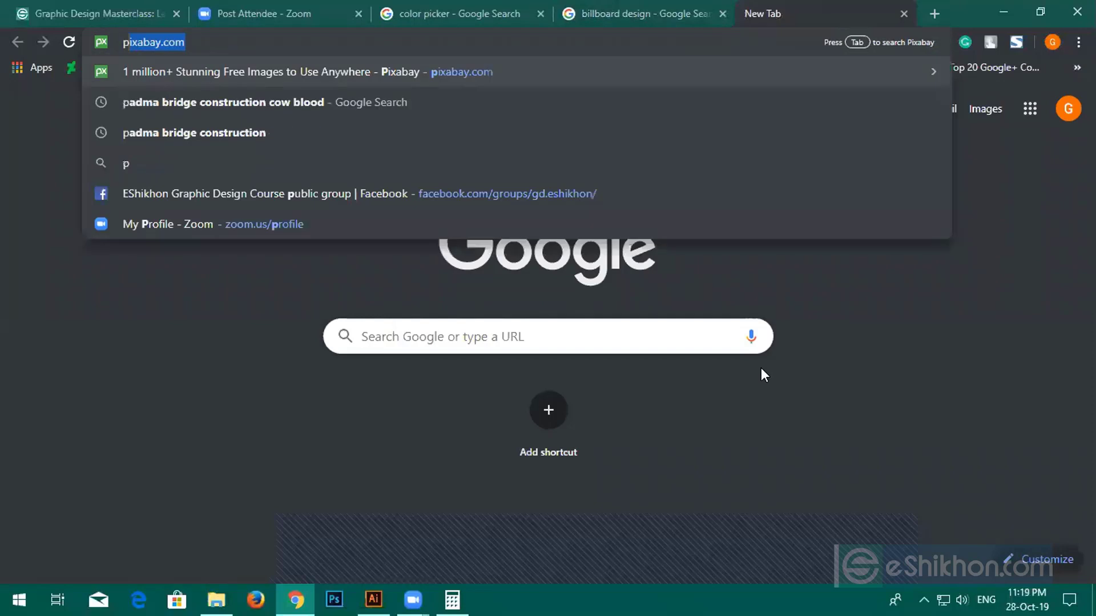
type("ng ")
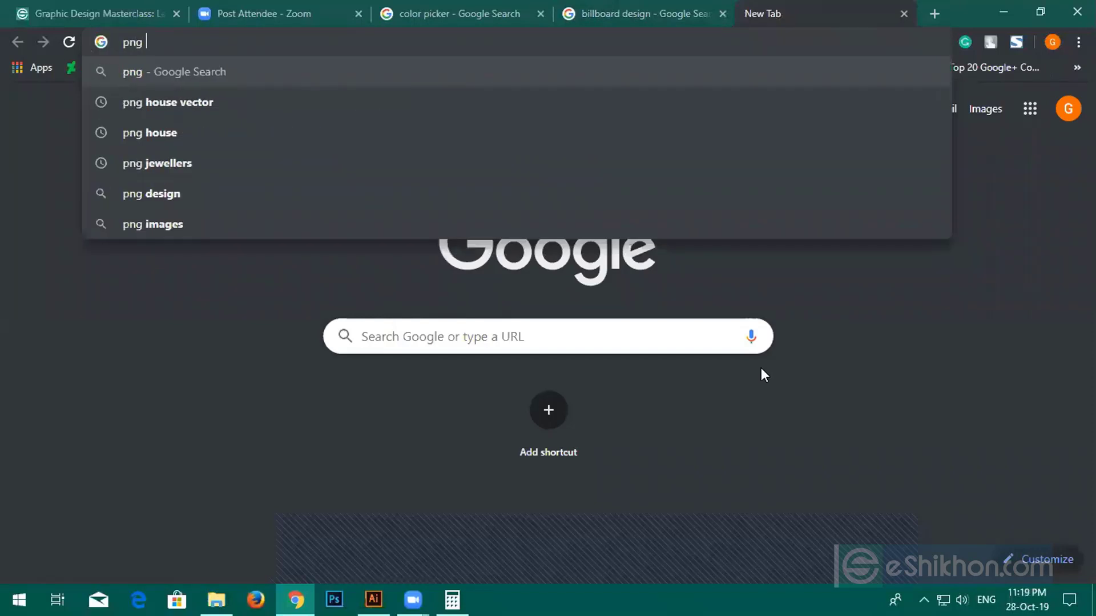
type("glass")
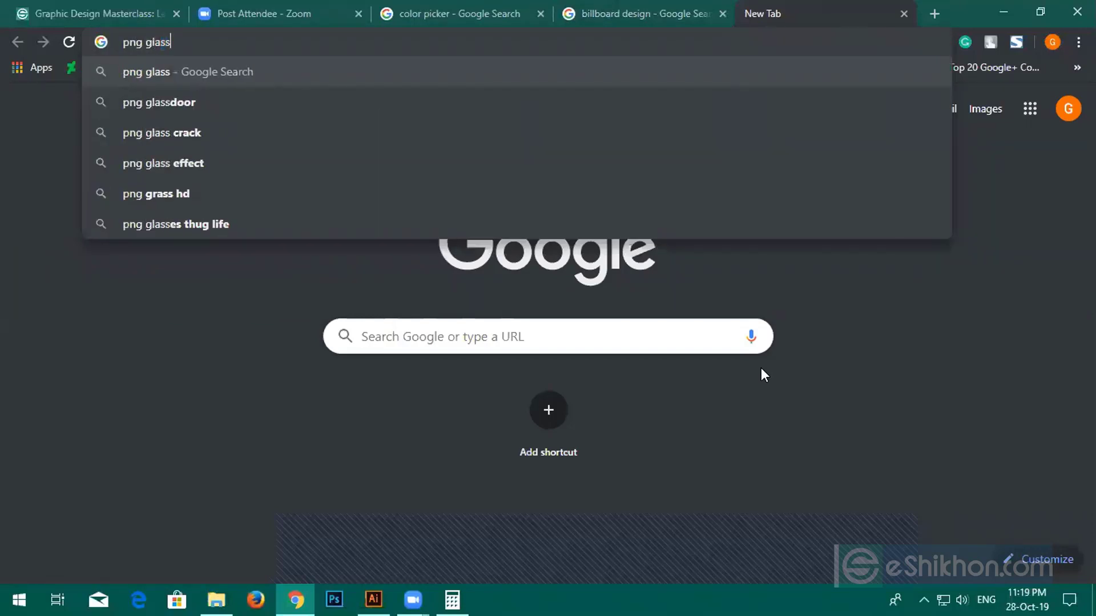
key("BackSpace")
key("BackSpace")
key("BackSpace")
key("BackSpace")
key("BackSpace")
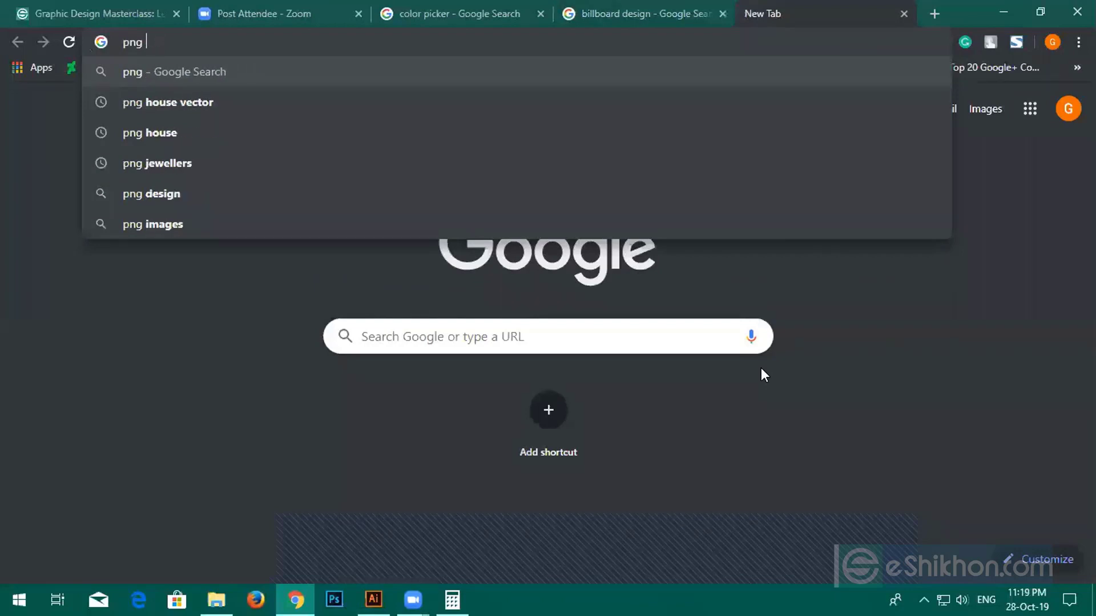
type("sun")
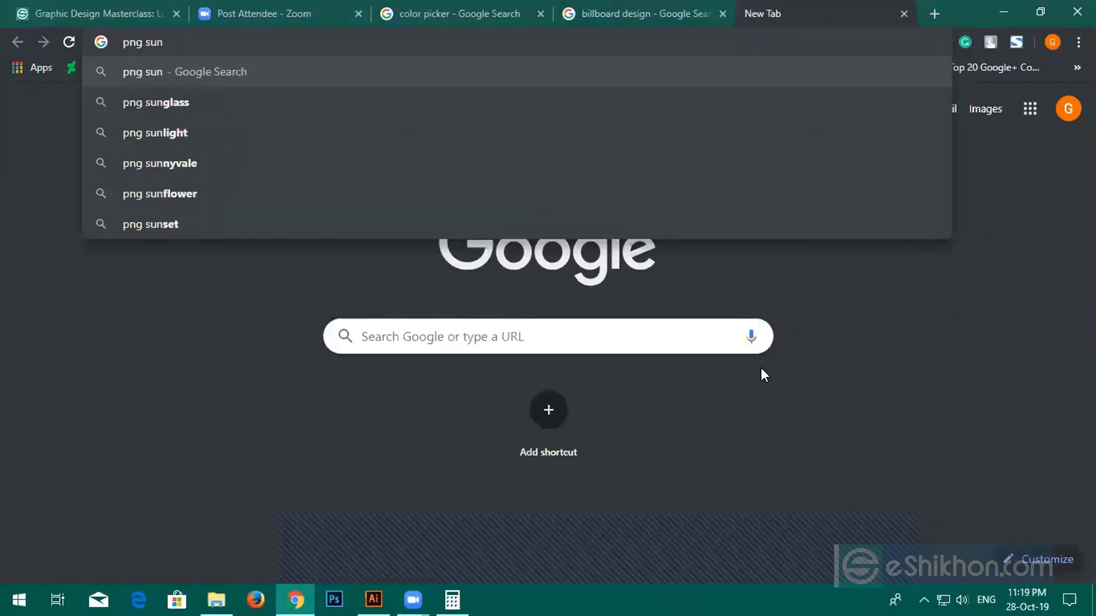
type("glass")
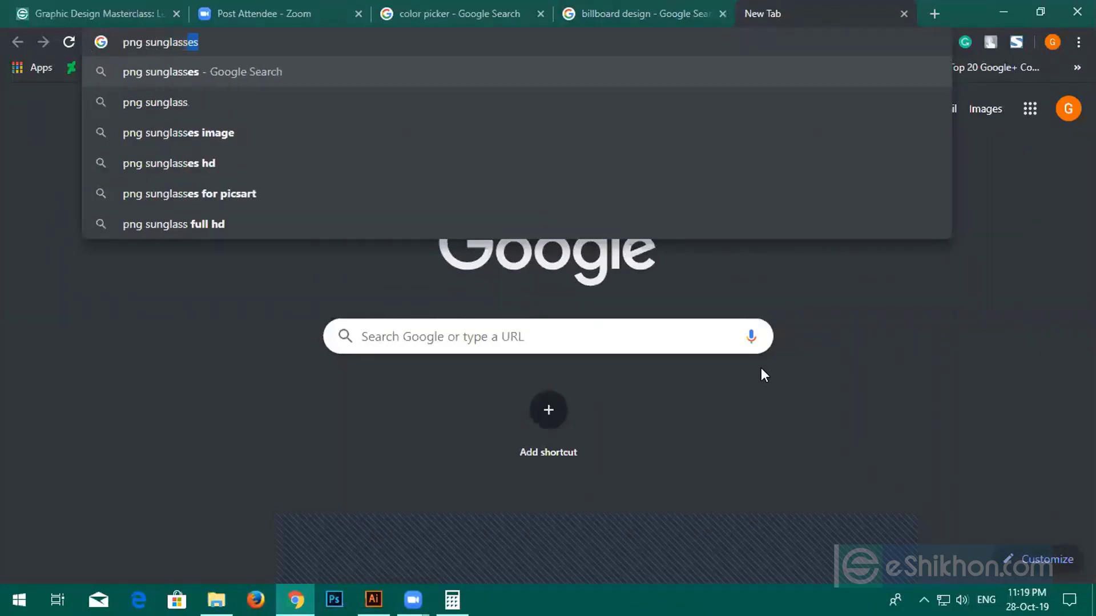
key("Delete")
key("Return")
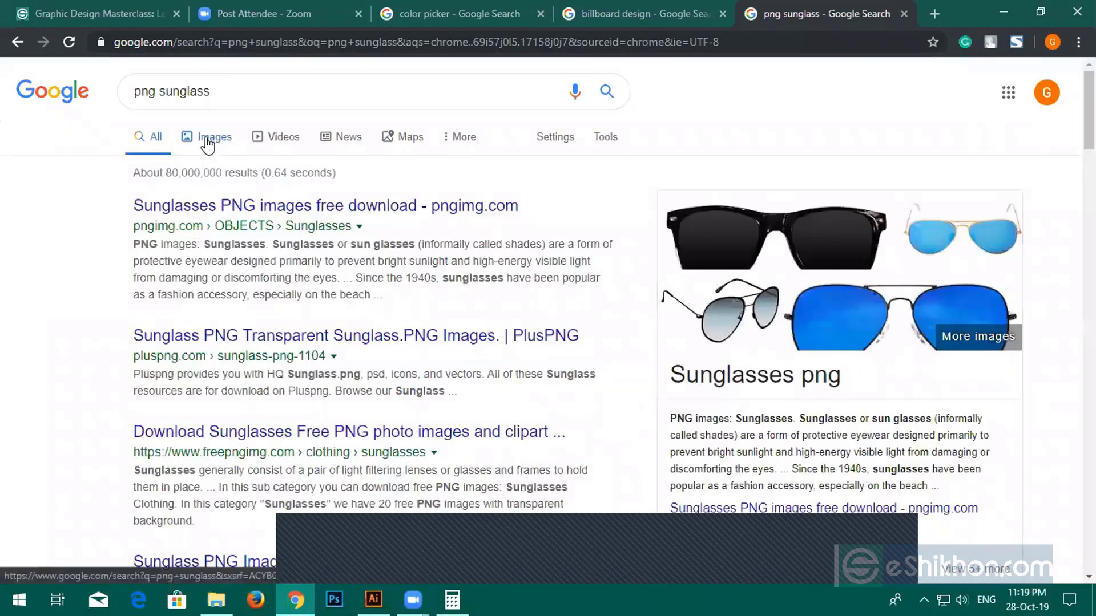
left_click(206, 142)
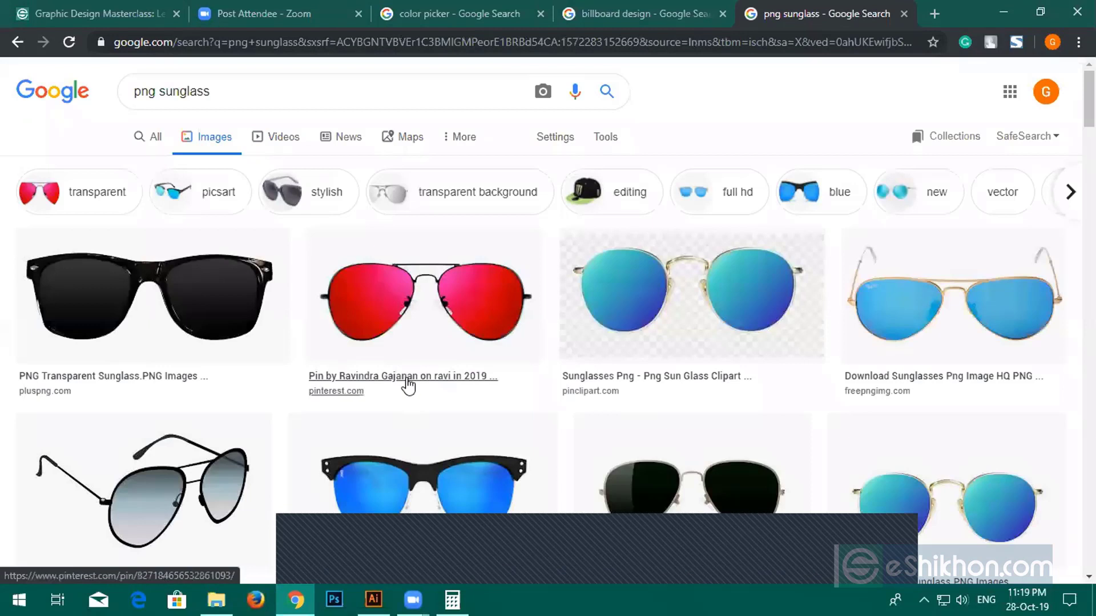
Find the black aviator sunglasses picture from pngimg.com in the results and save it to Downloads as sunglasses_PNG62.png
scroll(415, 377, "down", 4)
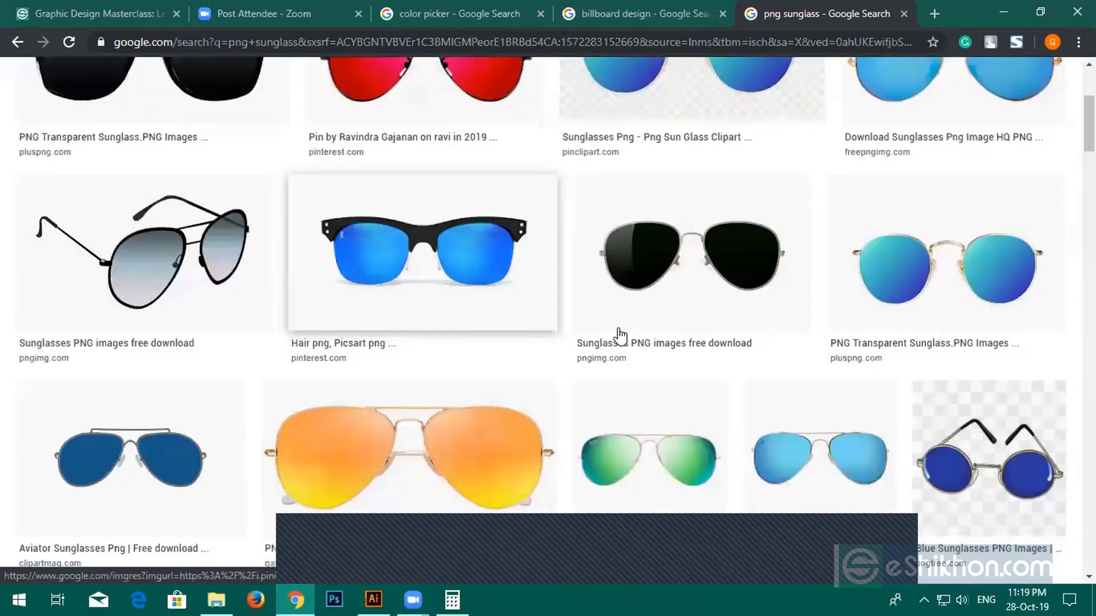
scroll(337, 356, "down", 4)
scroll(416, 375, "down", 2)
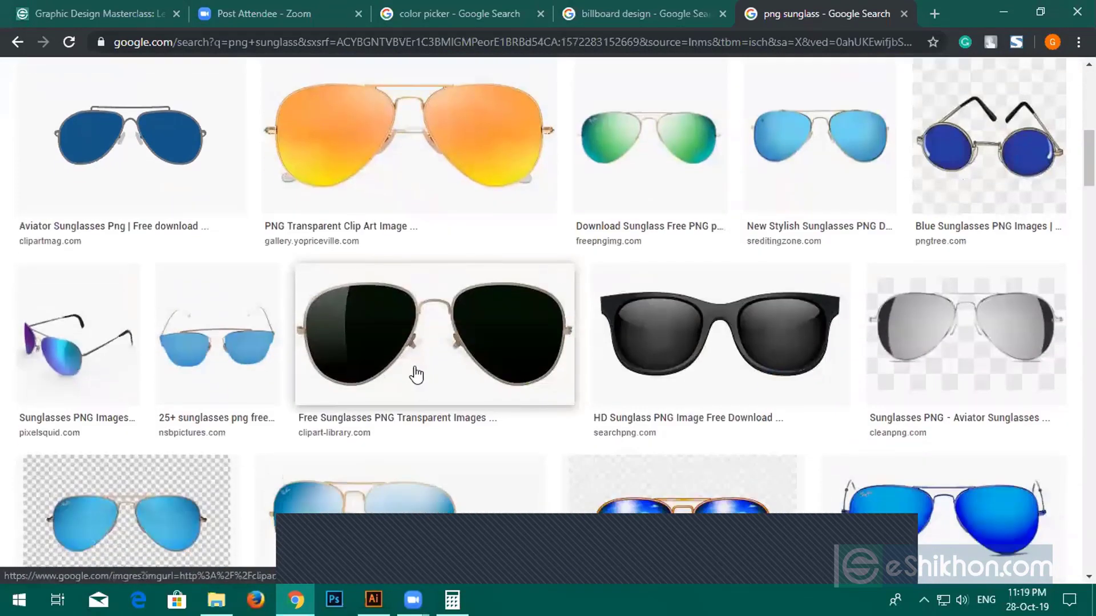
scroll(335, 374, "up", 5)
scroll(225, 362, "down", 2)
scroll(245, 289, "up", 4)
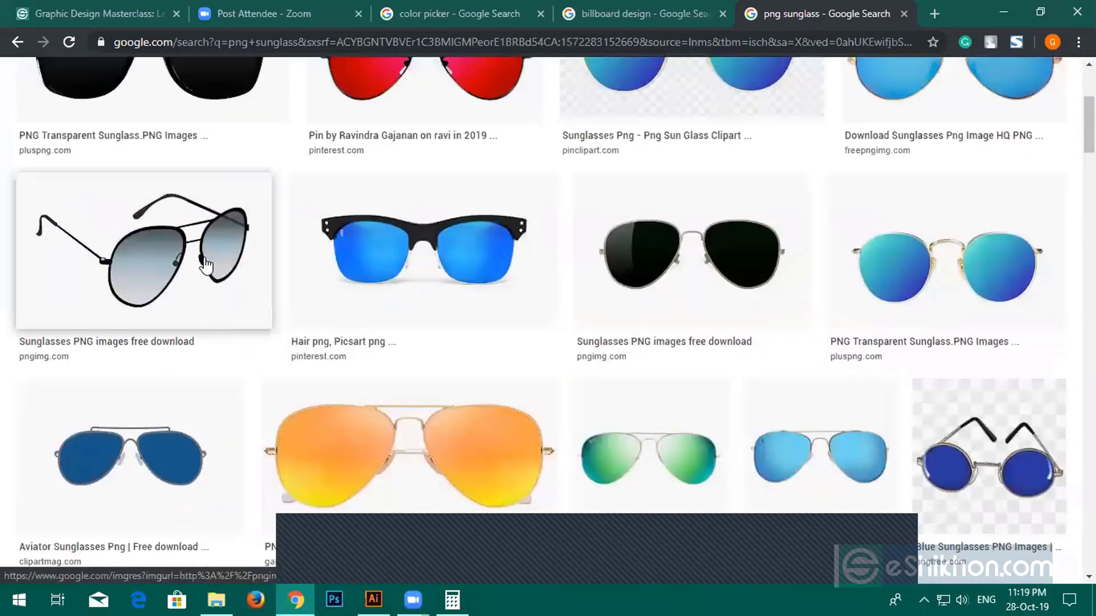
scroll(400, 428, "down", 6)
scroll(488, 510, "down", 5)
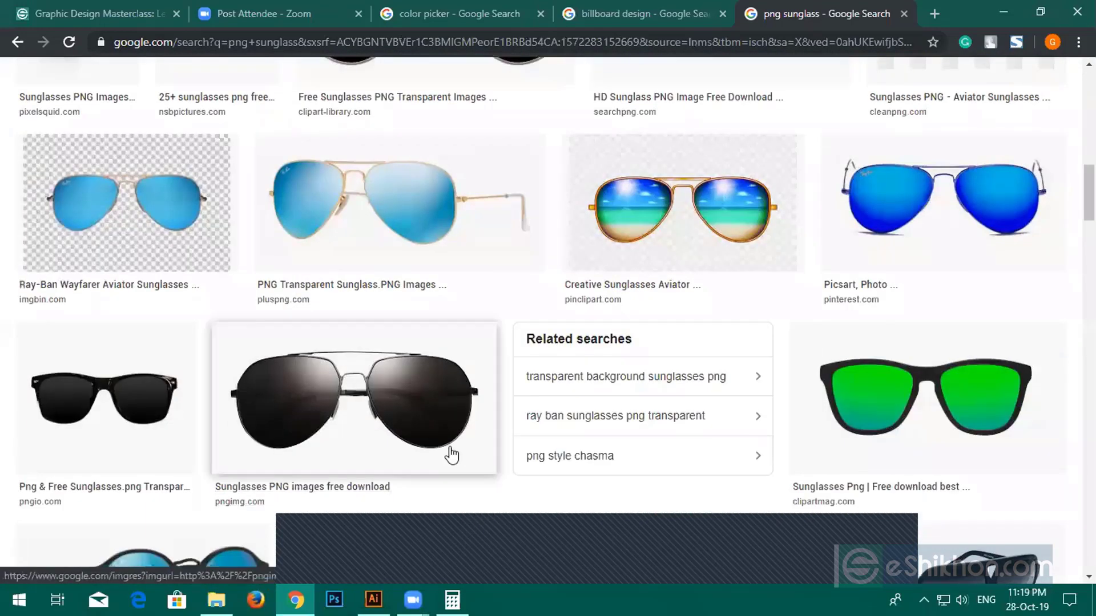
left_click(431, 394)
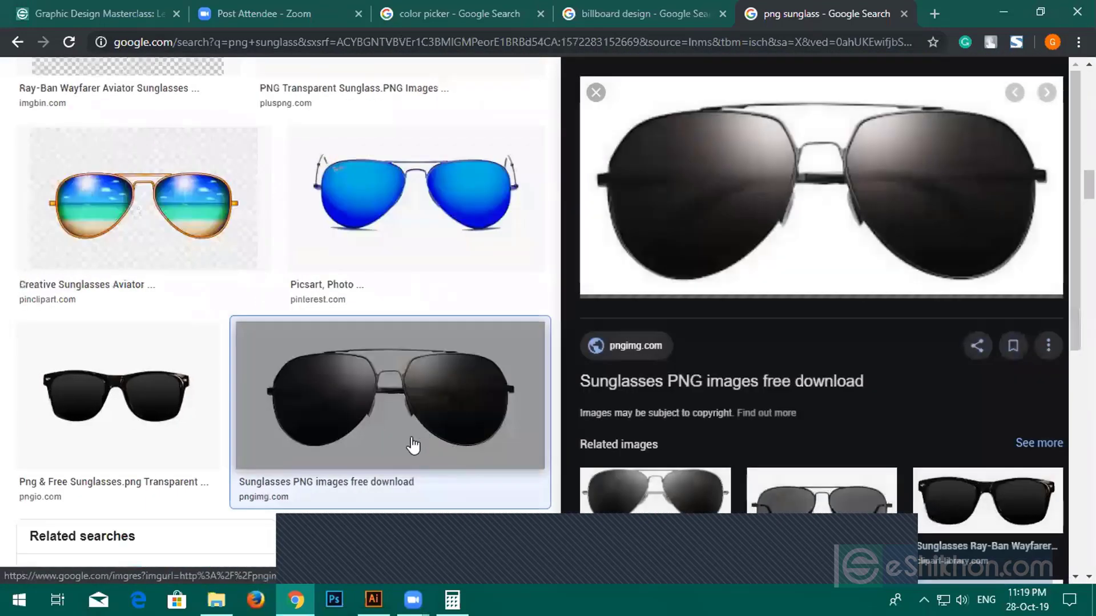
right_click(742, 162)
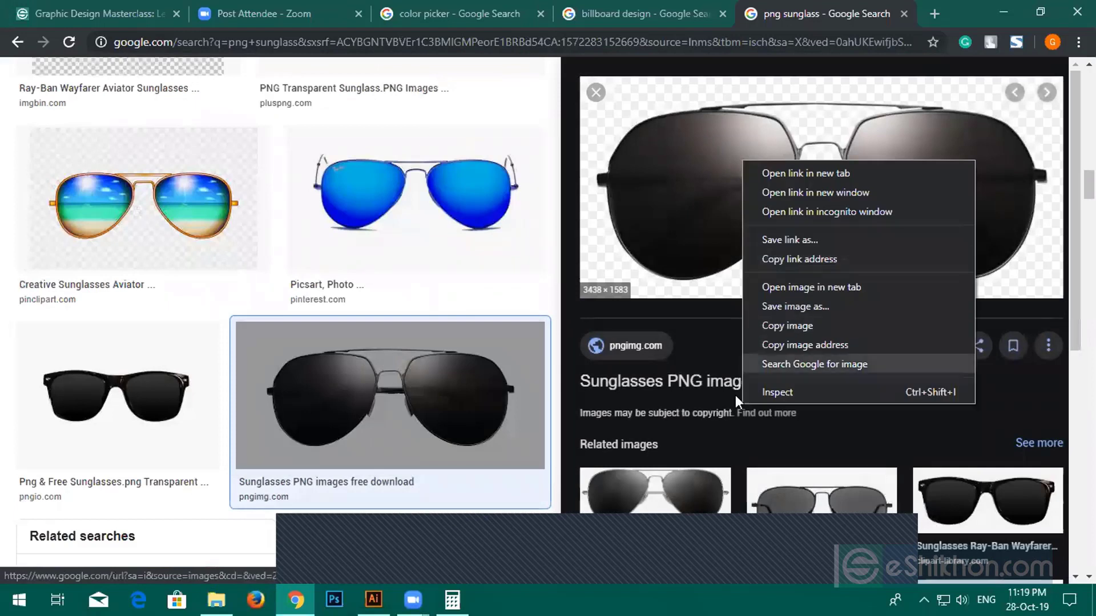
left_click(772, 308)
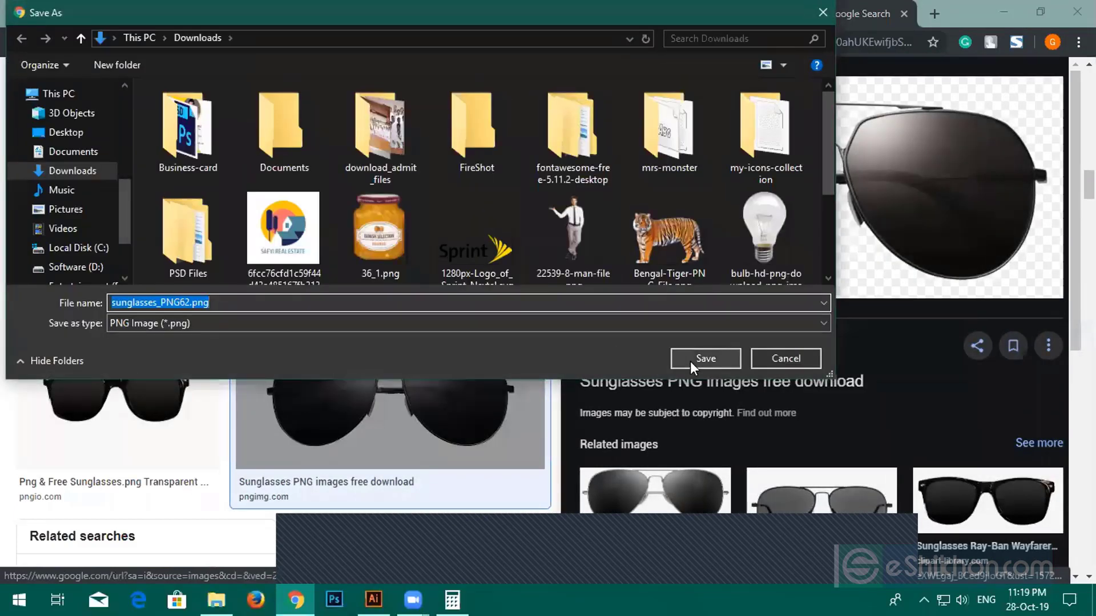
left_click(699, 357)
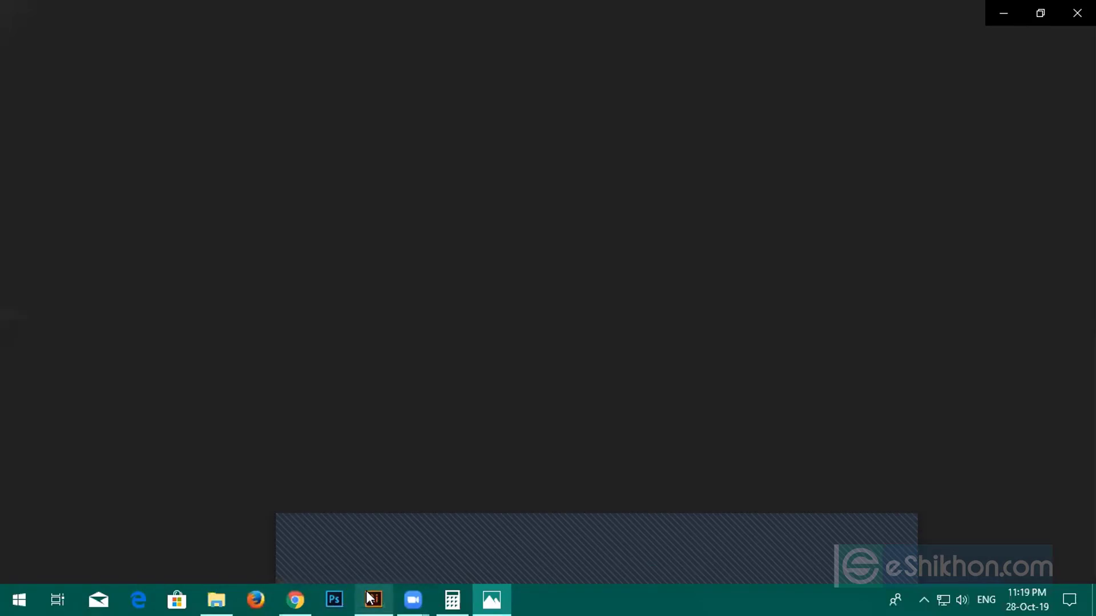
Search Google for "png logo" in a new browser tab and show the image results
mouse_move(370, 598)
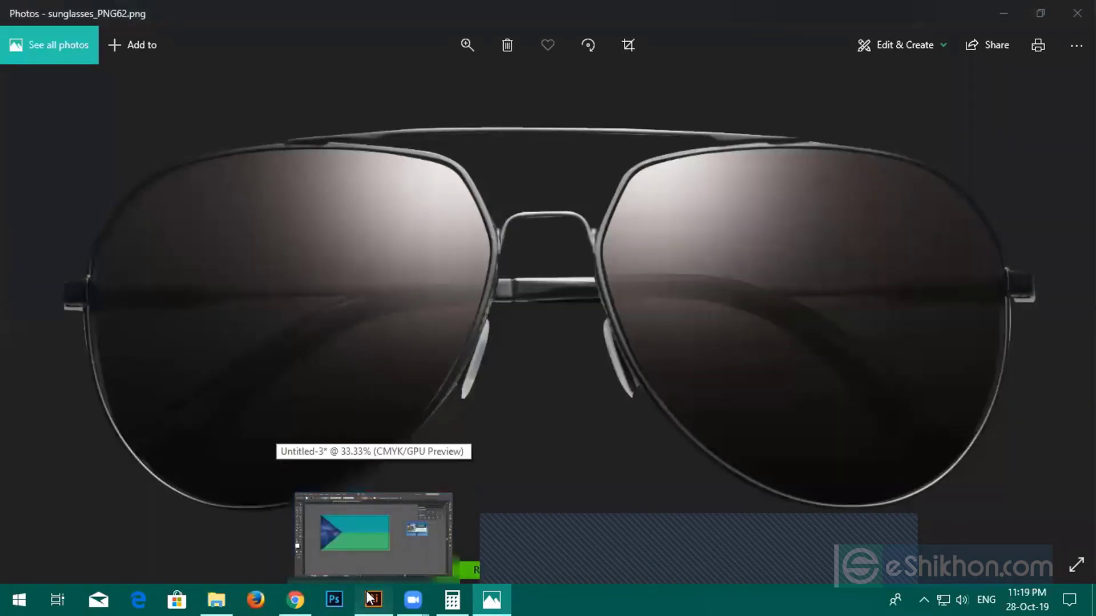
left_click(373, 531)
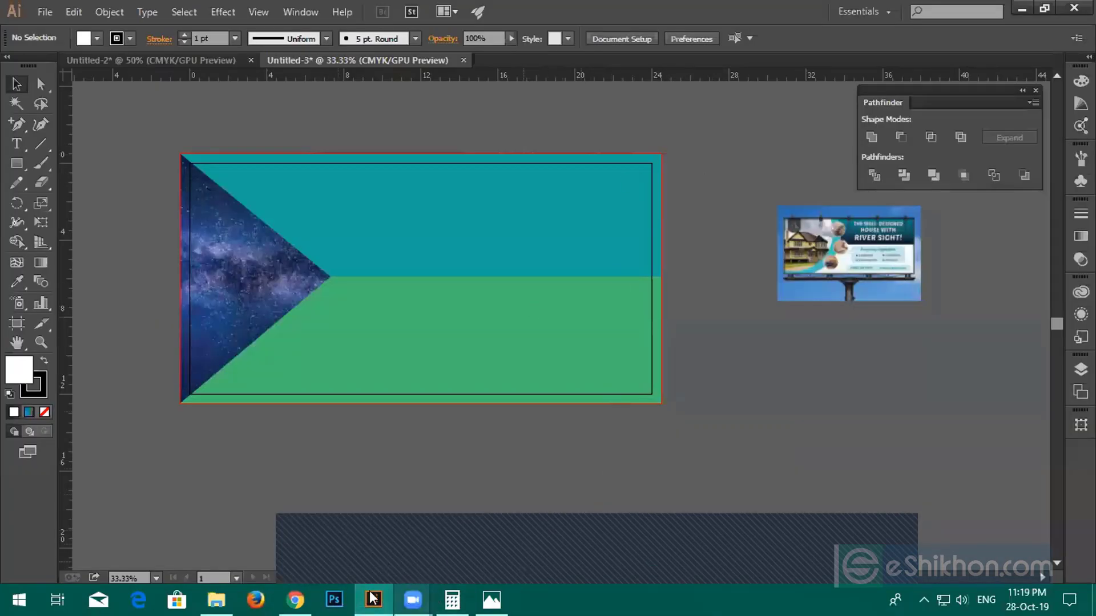
left_click(295, 600)
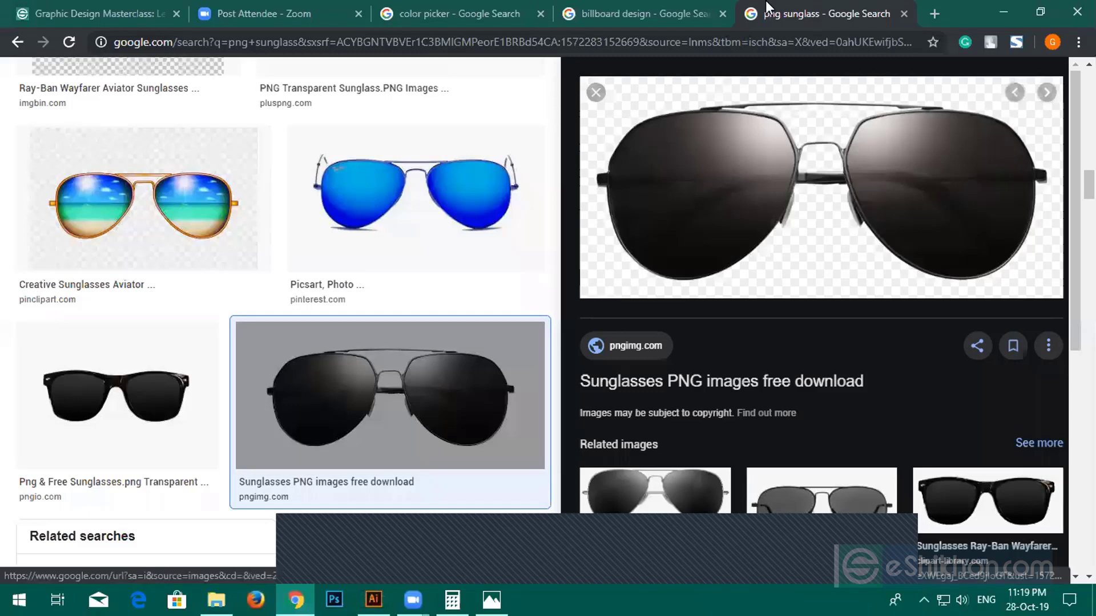
left_click(933, 14)
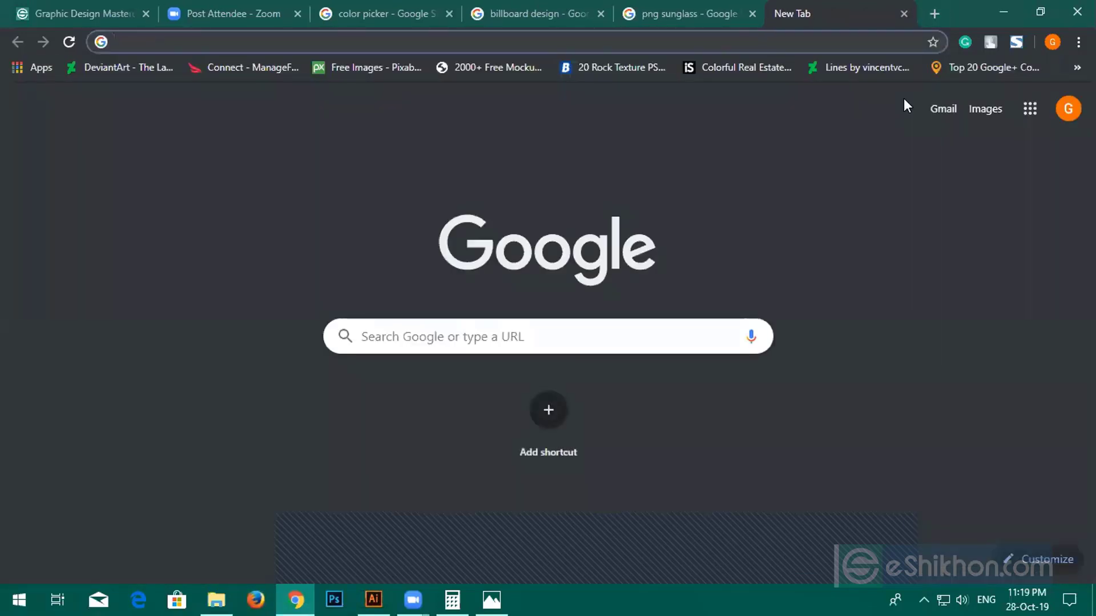
type("png ")
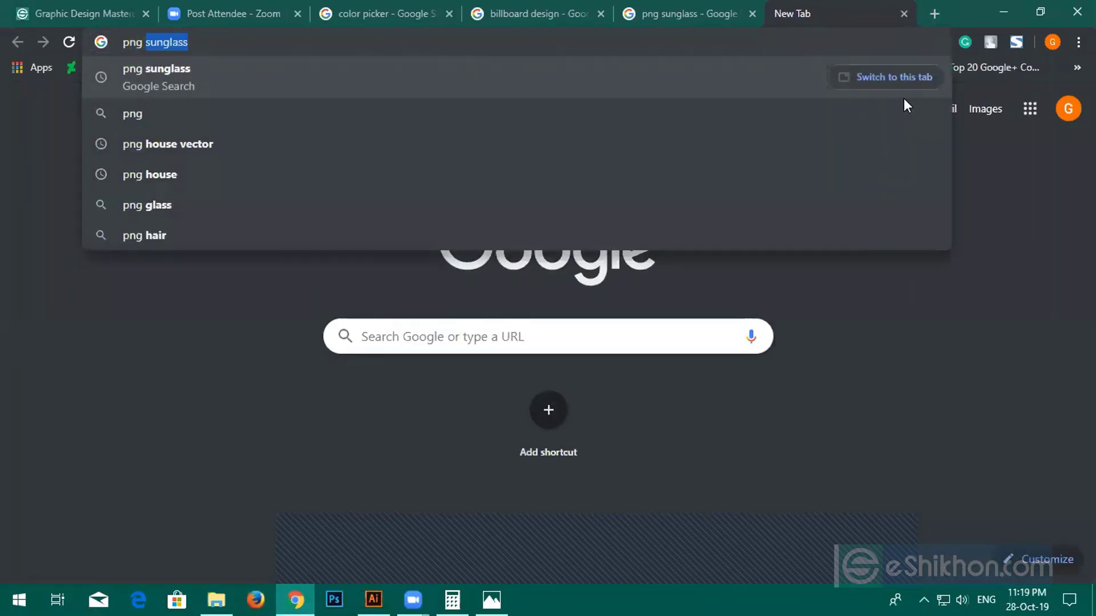
type("logo")
key("Return")
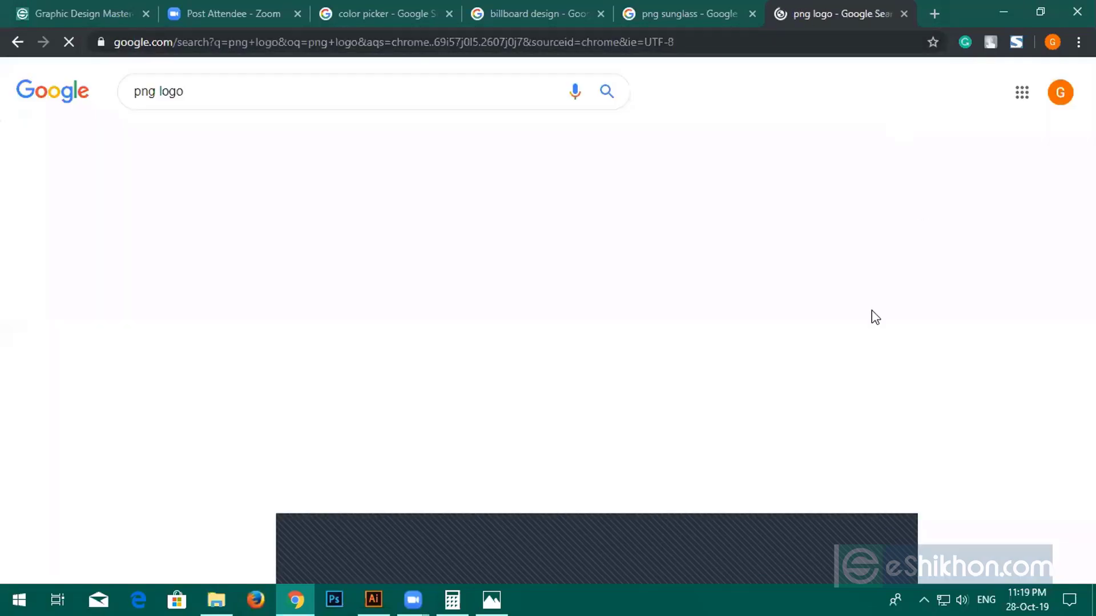
left_click(220, 147)
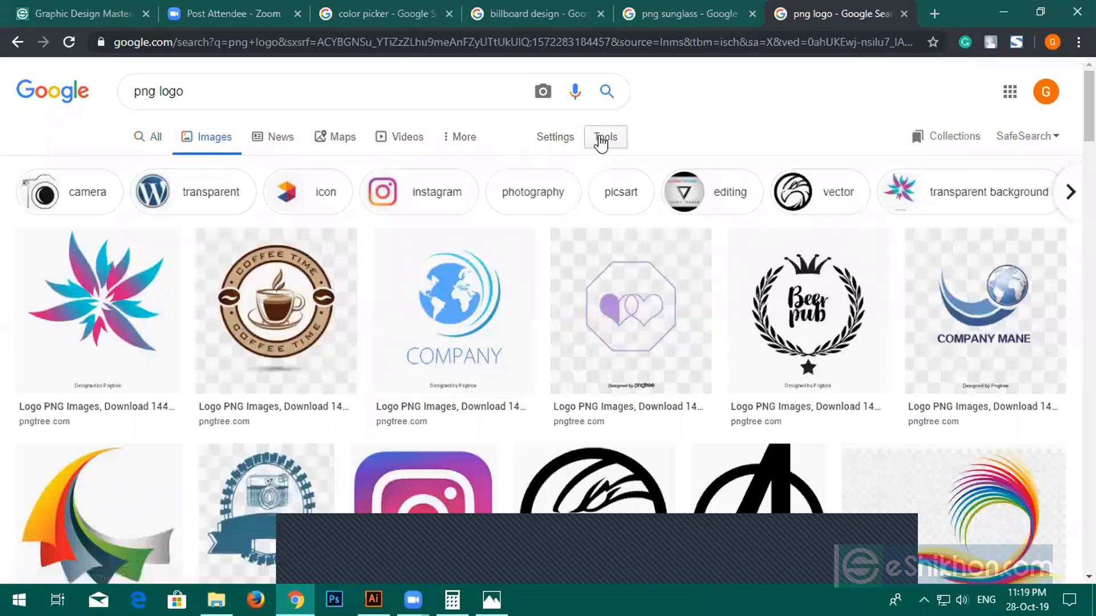
Filter the logo image results by the colour red
left_click(600, 138)
left_click(195, 171)
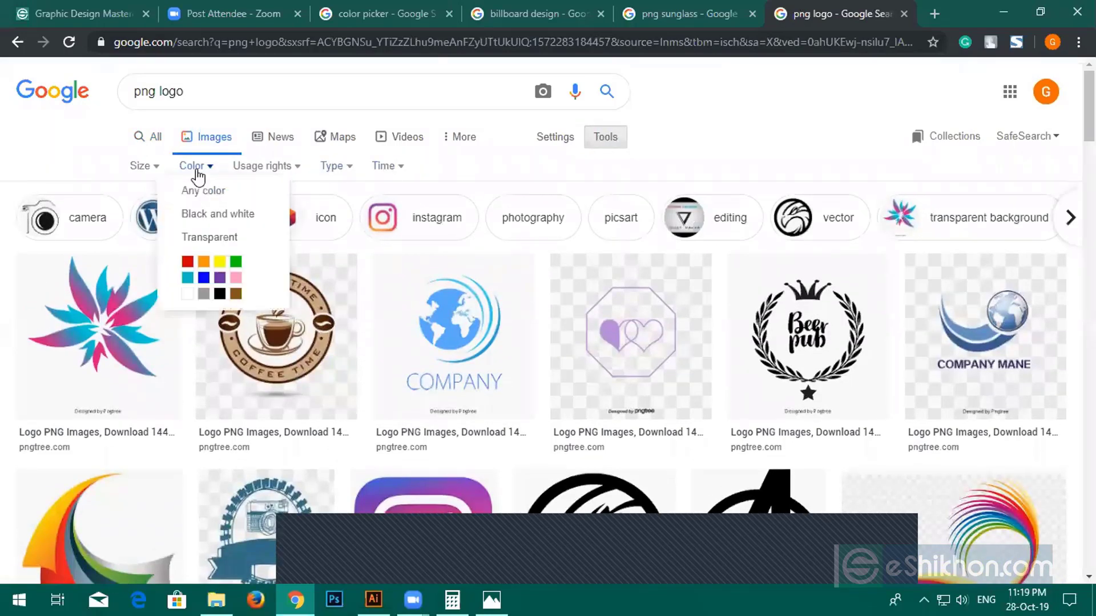
left_click(187, 264)
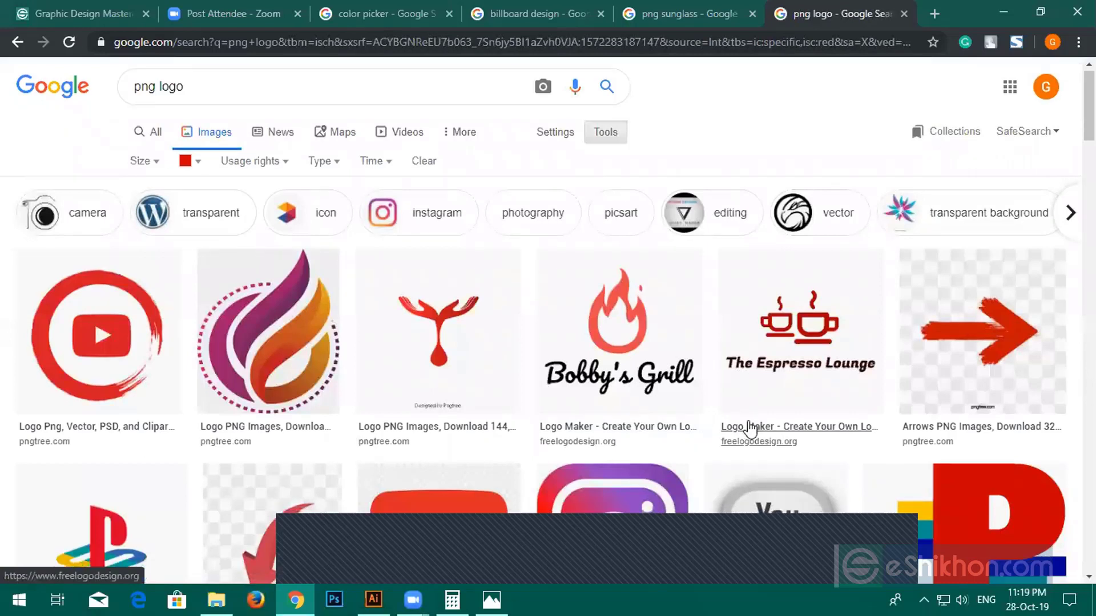
Save the red Roblox logo to Downloads as roblox-logo-png-transparent.png and close its Photos preview
scroll(737, 429, "down", 3)
scroll(496, 425, "down", 3)
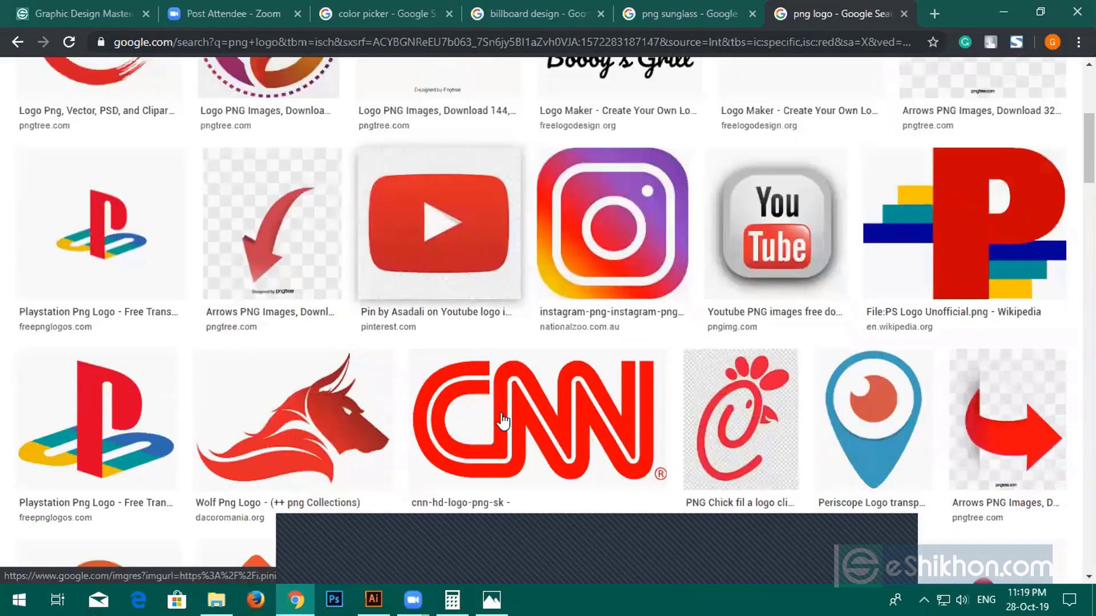
scroll(514, 423, "down", 6)
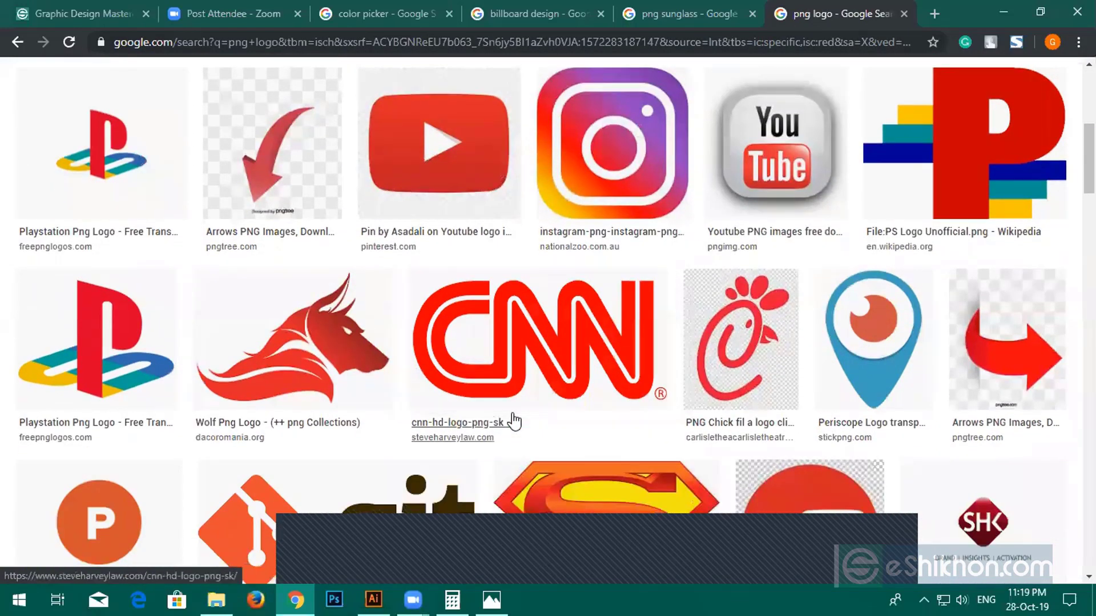
scroll(506, 410, "down", 12)
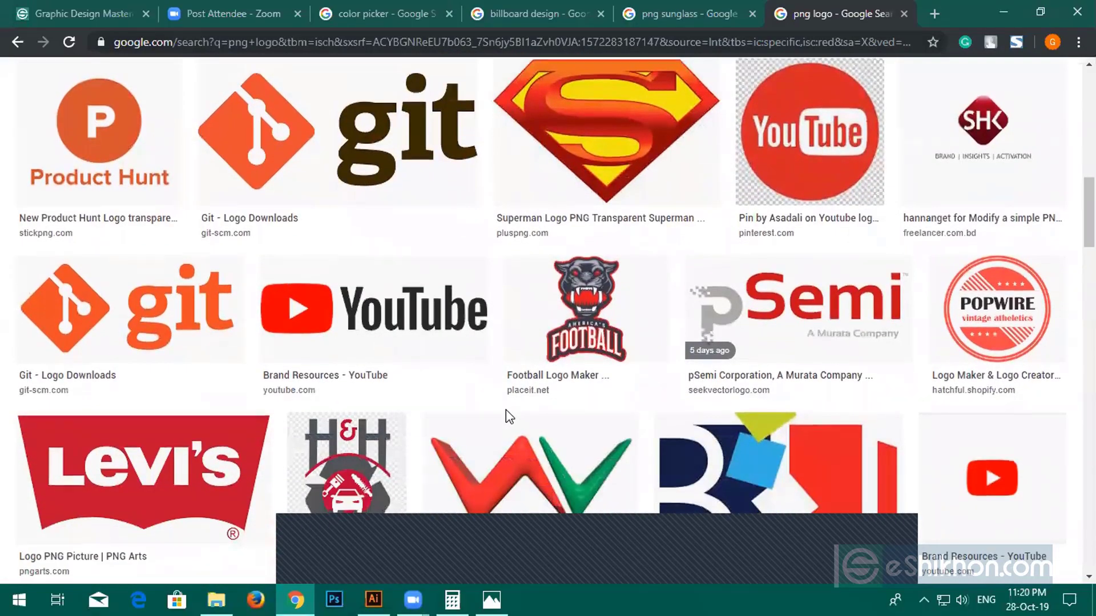
scroll(536, 388, "down", 3)
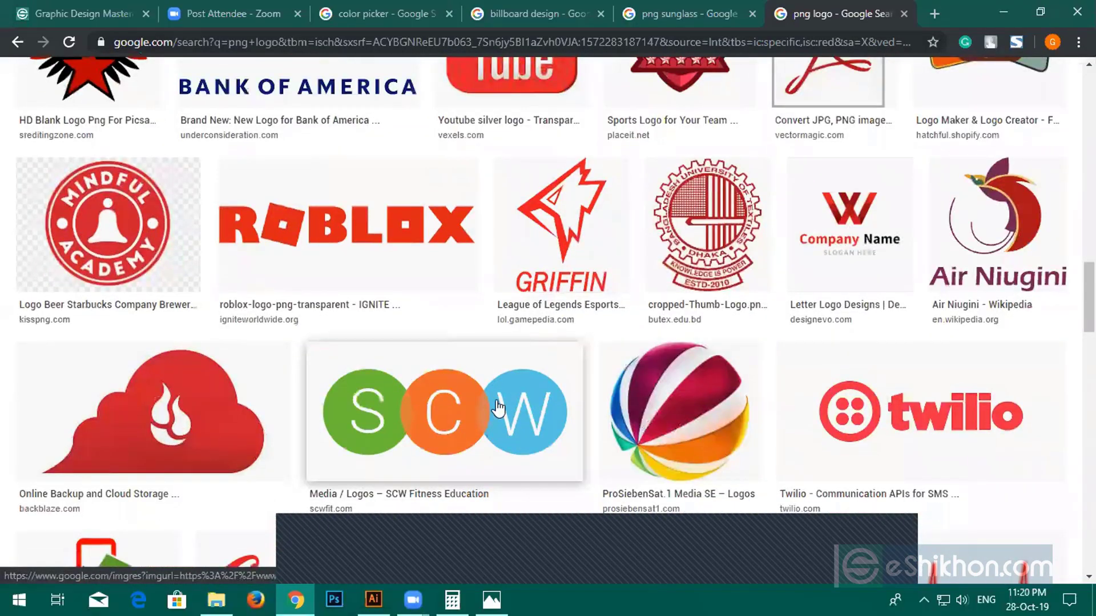
left_click(421, 238)
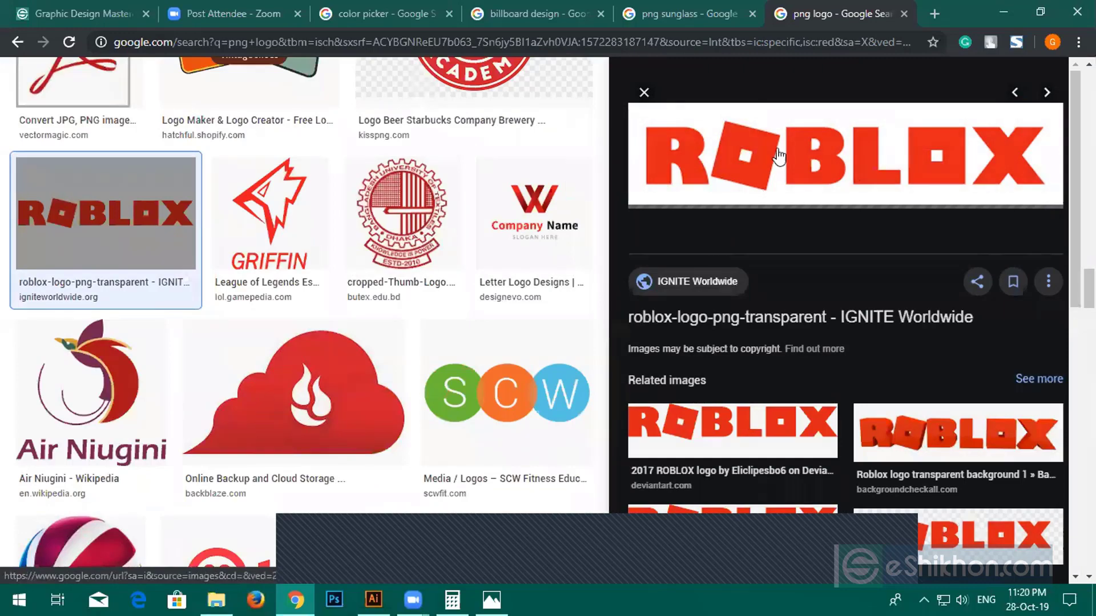
right_click(769, 210)
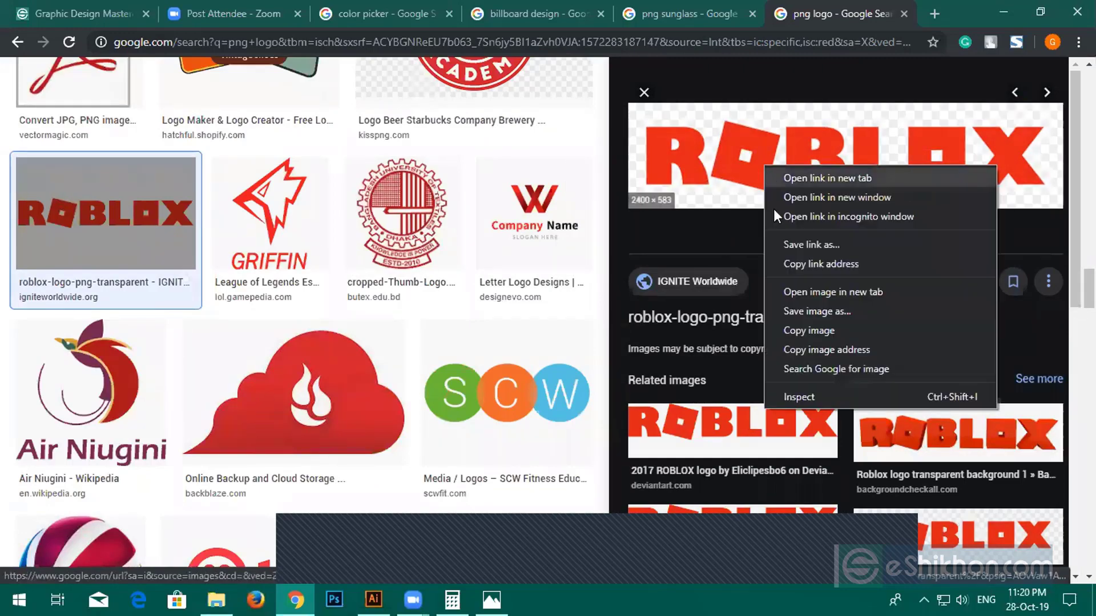
left_click(790, 312)
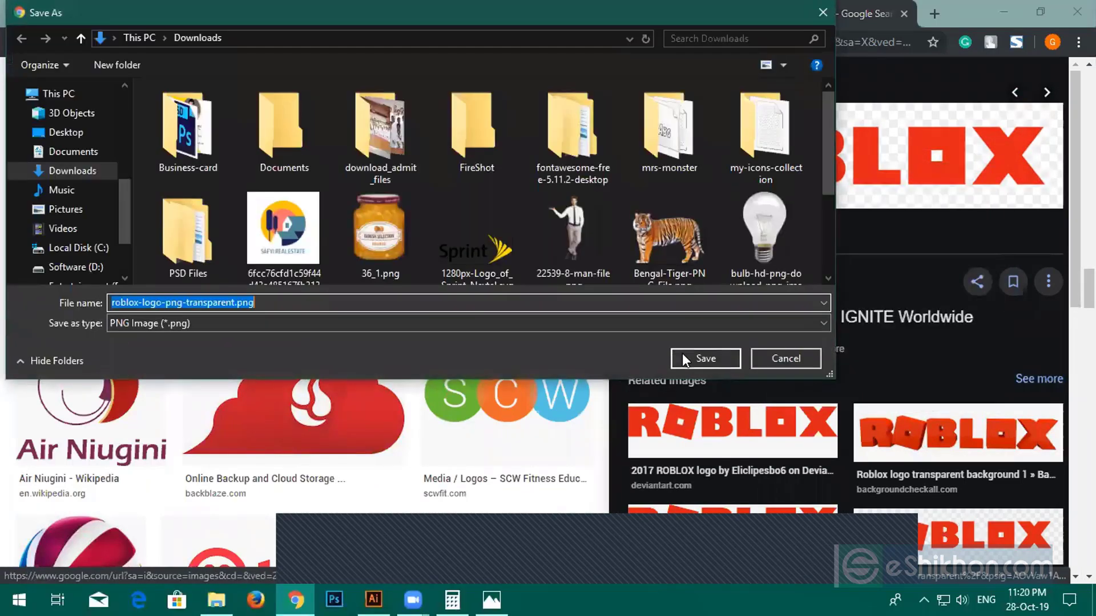
left_click(691, 360)
left_click(490, 600)
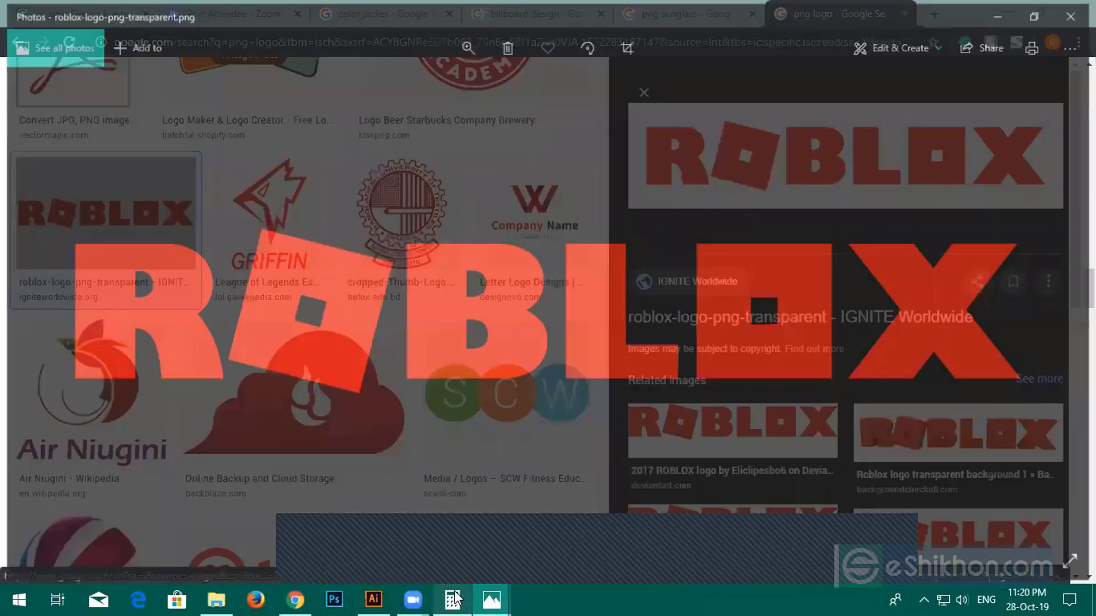
left_click(1078, 10)
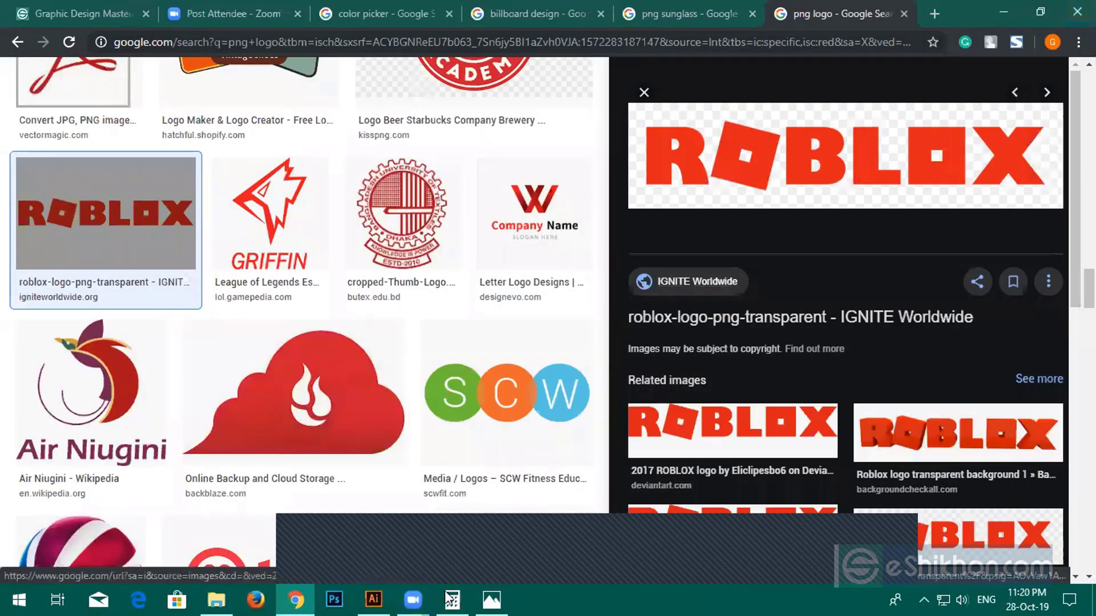
Switch to Illustrator and delete the two-colour background and milky-way image from the billboard artboard
left_click(374, 599)
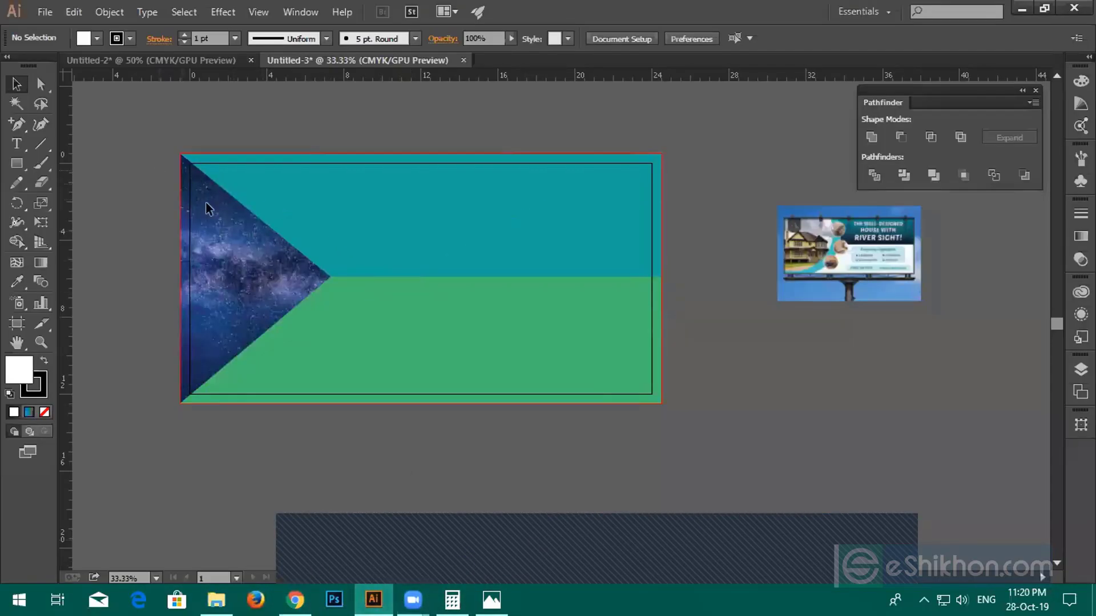
key("ctrl+a")
key("Delete")
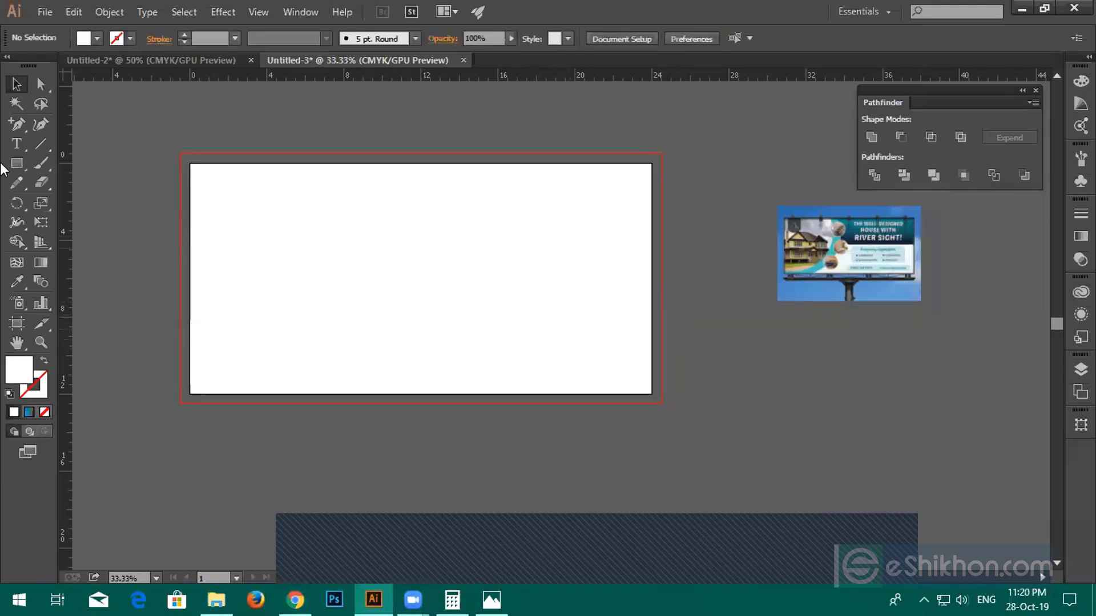
Draw a white rectangle about 6.33 × 5.46 in from the top-left bleed corner and place a copy flush against its right edge
left_click(17, 164)
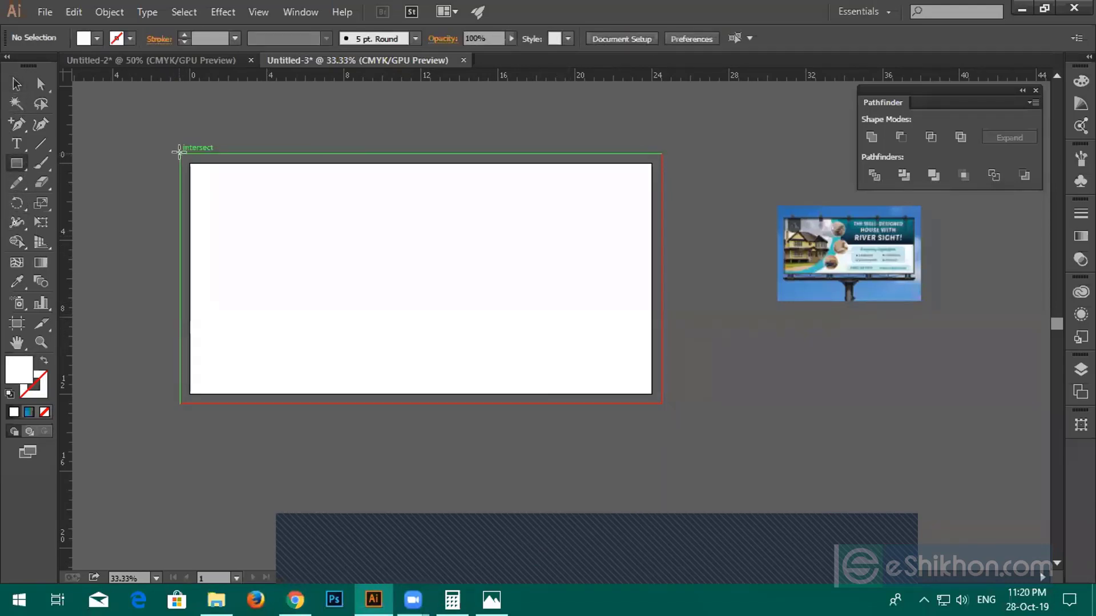
left_click_drag(181, 153, 302, 258)
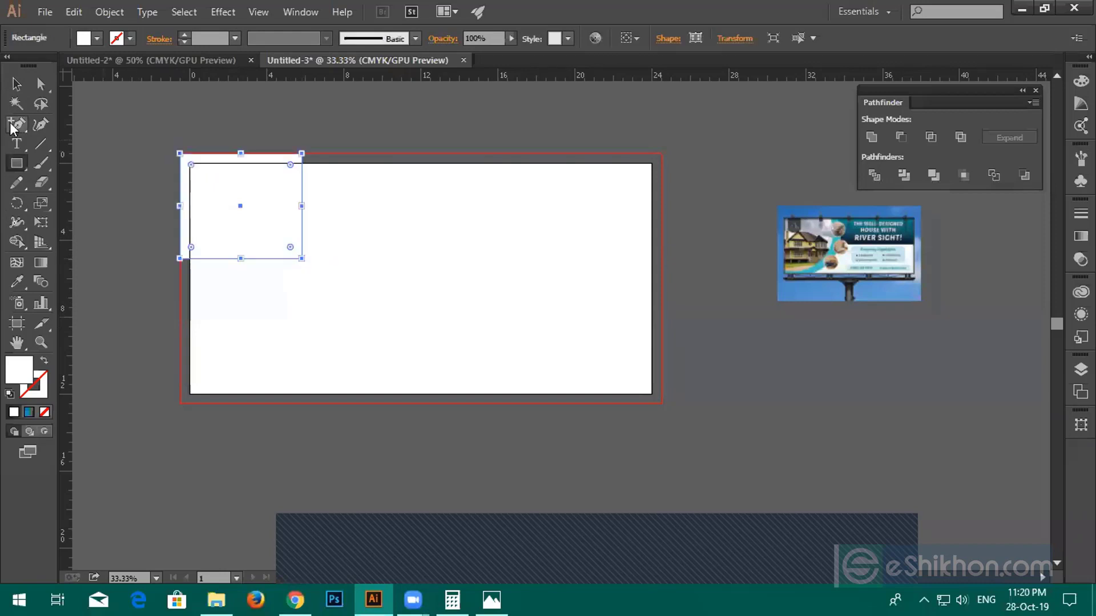
key("v")
left_click_drag(207, 213, 330, 216)
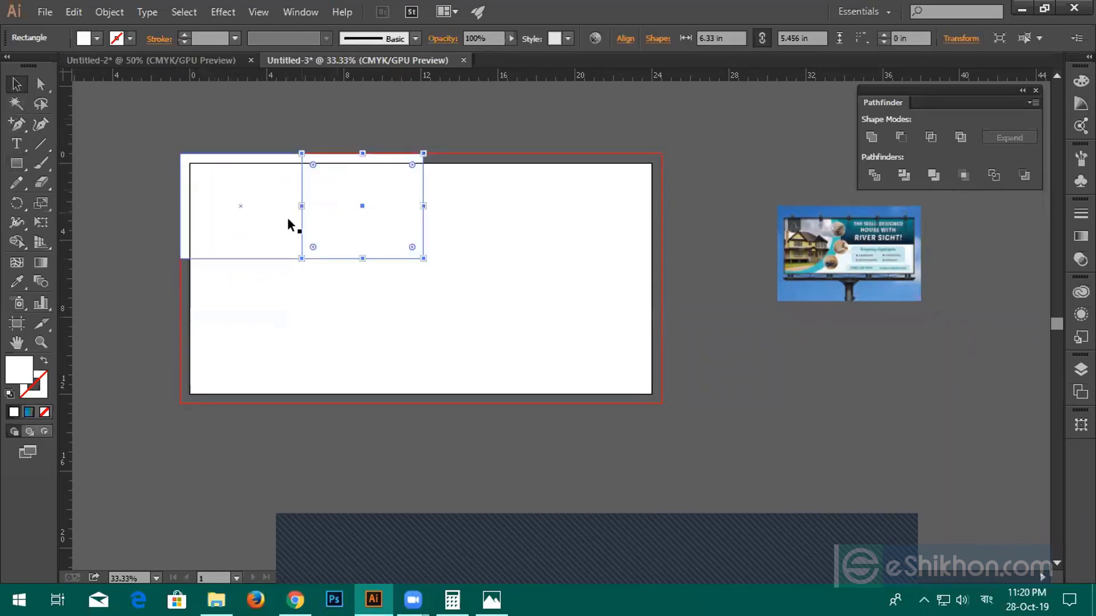
Fill the second rectangle with blue and widen both rectangles together to about 12.5 in each, spanning the full bleed width
left_click(96, 39)
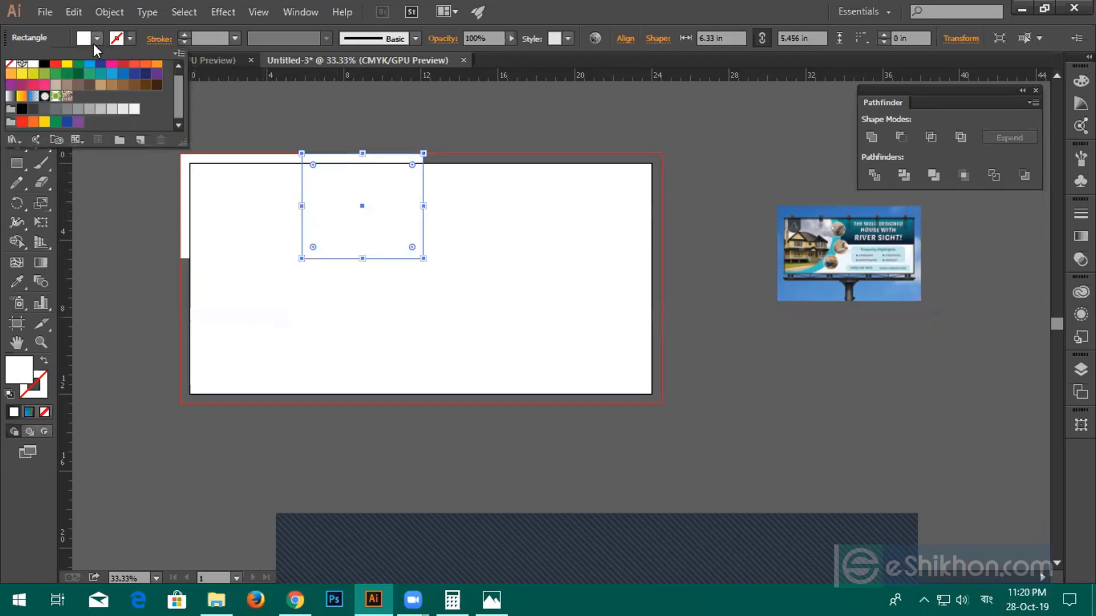
left_click(89, 73)
left_click(135, 183)
left_click_drag(135, 183, 498, 287)
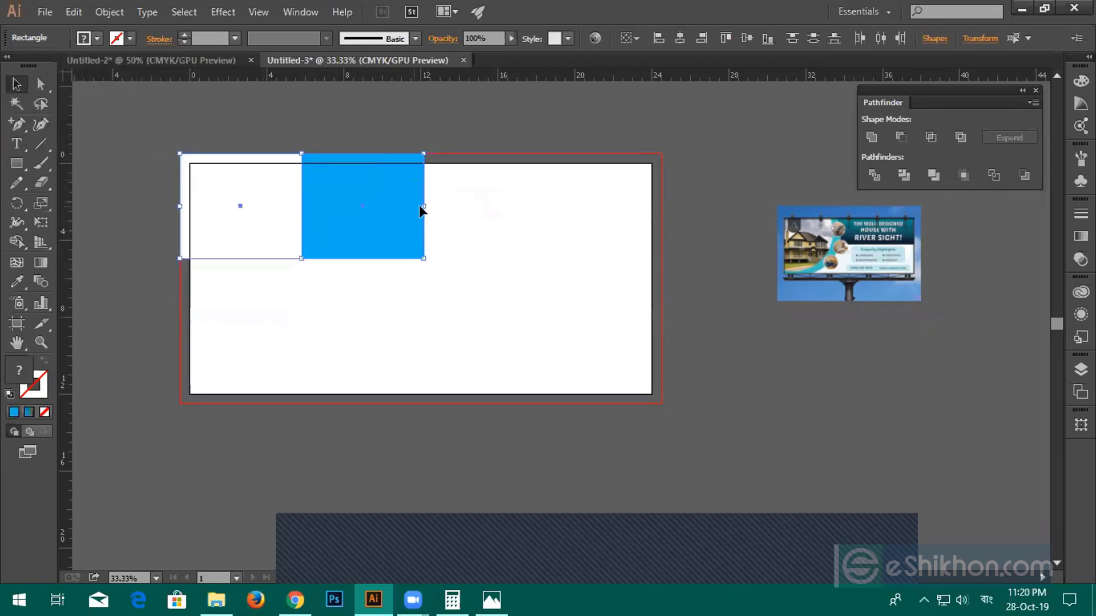
left_click_drag(422, 206, 660, 212)
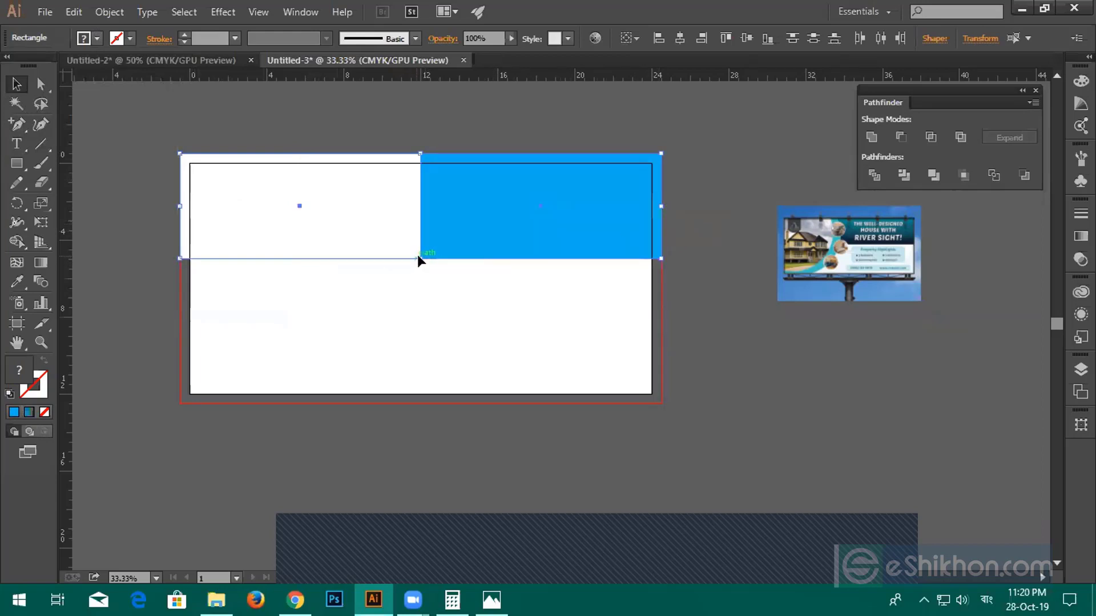
Stretch both rectangles down to the lower bleed line, making them 13 in high
left_click_drag(420, 258, 428, 404)
scroll(418, 432, "up", 2)
key("super")
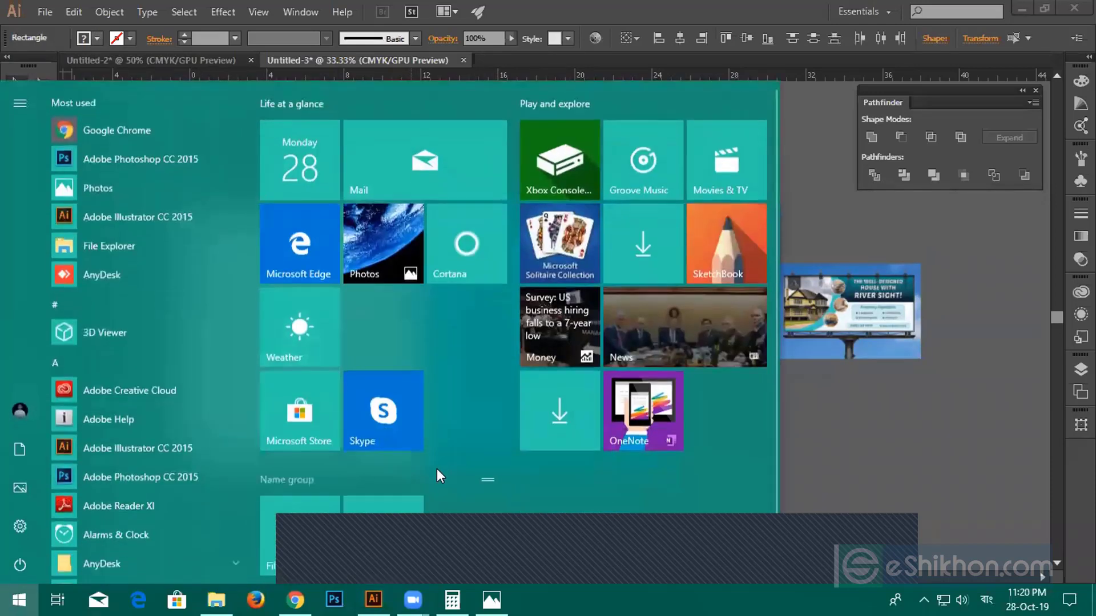
key("super")
scroll(436, 472, "up", 2)
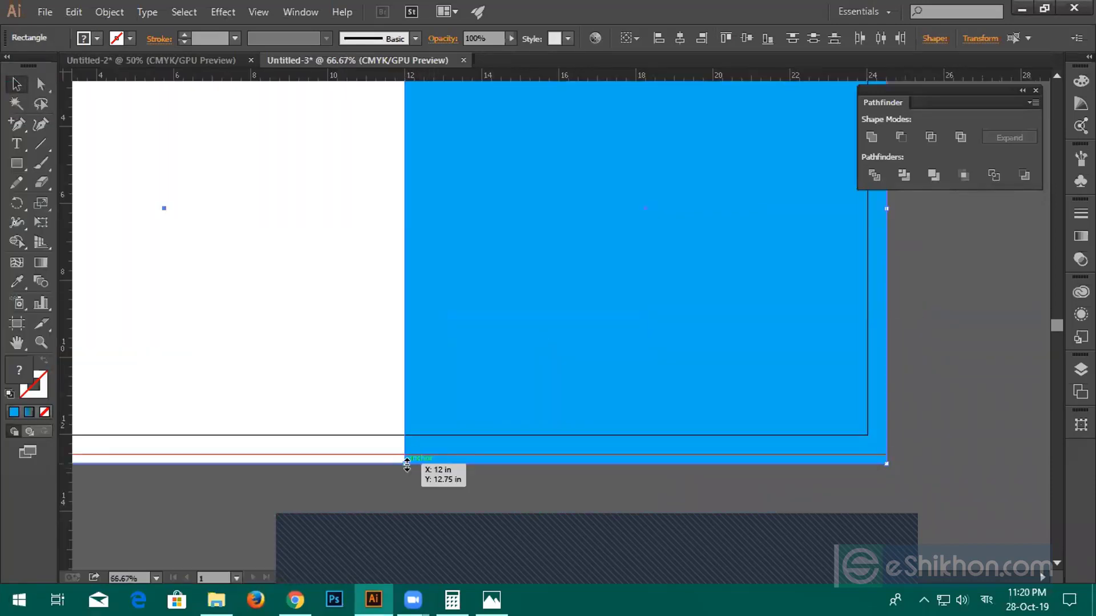
left_click_drag(407, 464, 407, 455)
scroll(420, 474, "down", 2)
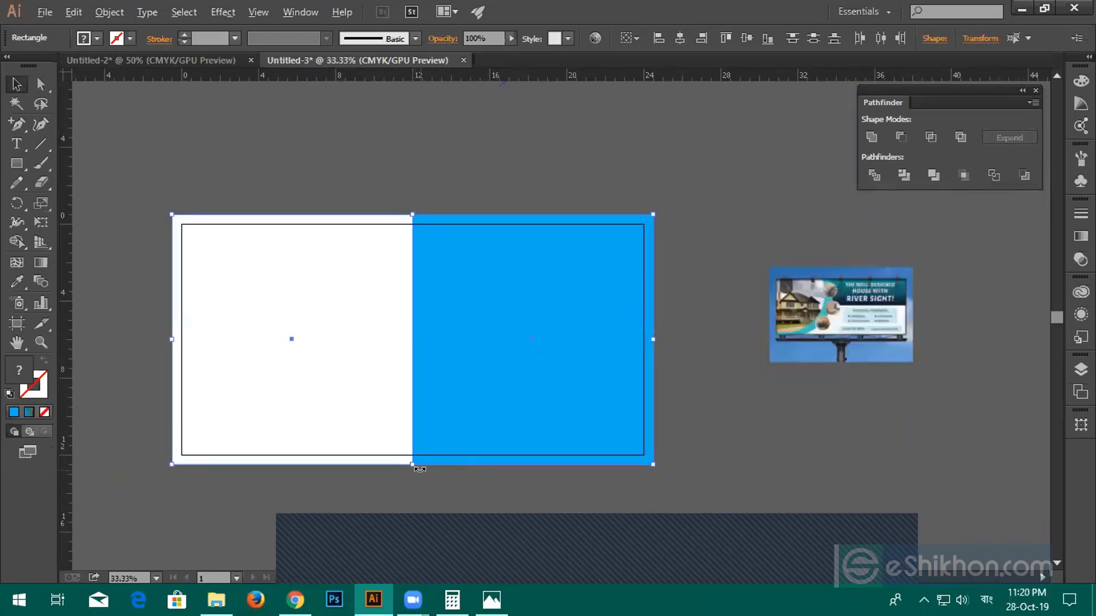
left_click(465, 484)
Place the linked images roblox-logo-png-transparent.png and sunglasses_PNG62.png from the Downloads folder into the document
left_click(44, 12)
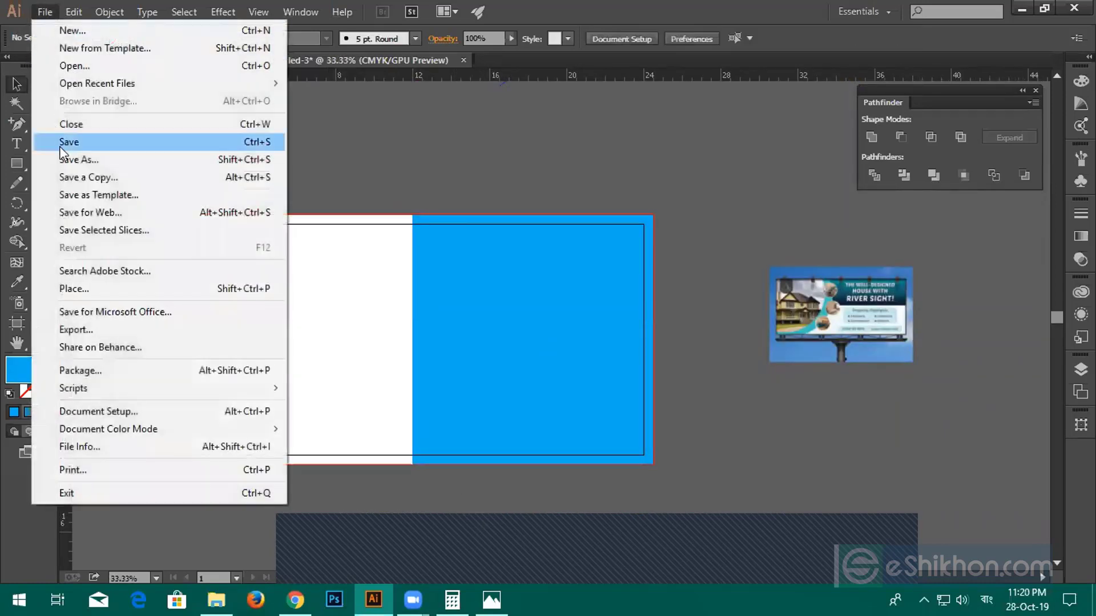
left_click(78, 289)
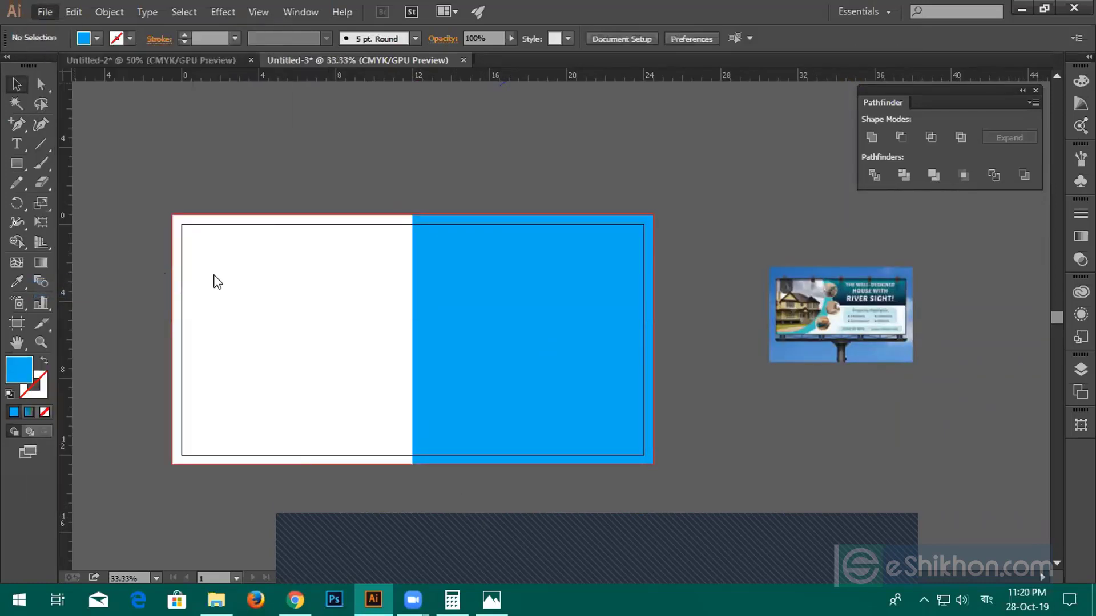
scroll(306, 266, "down", 6)
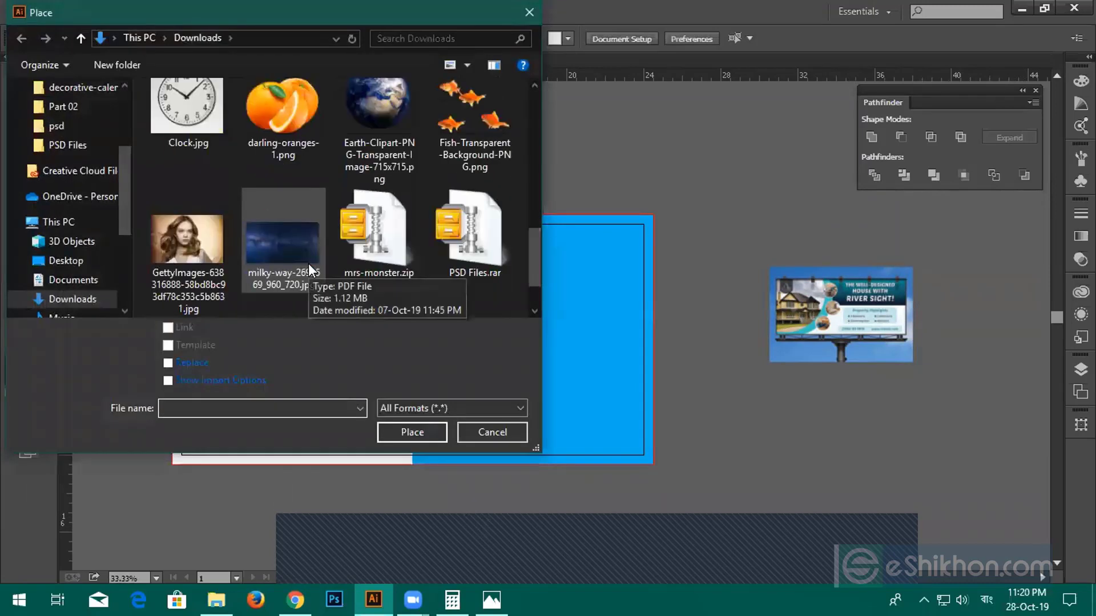
scroll(308, 266, "down", 2)
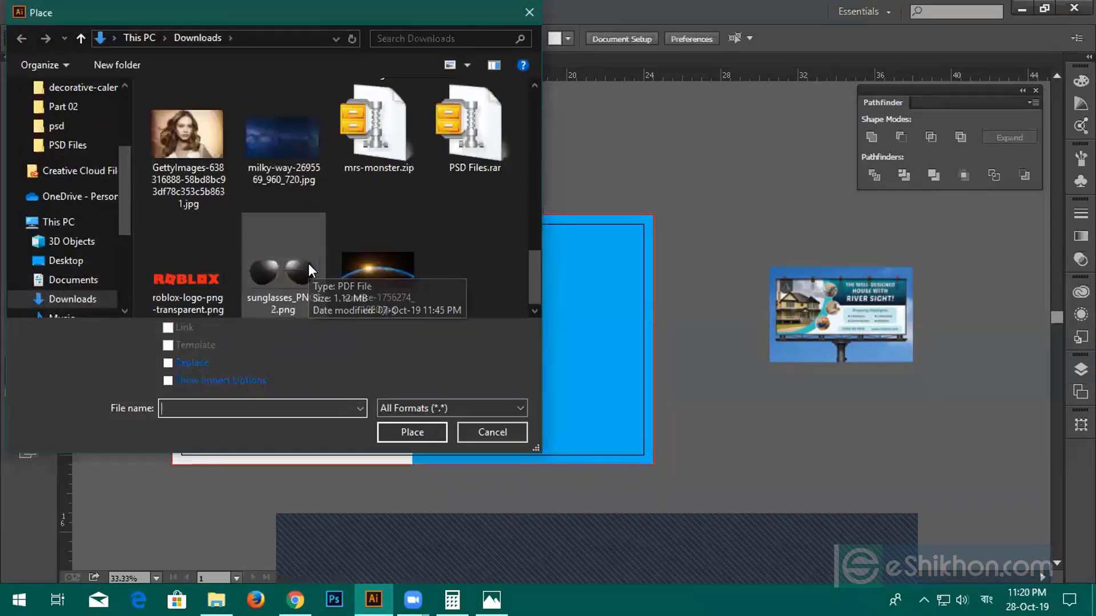
left_click(268, 277)
left_click(186, 272, "ctrl")
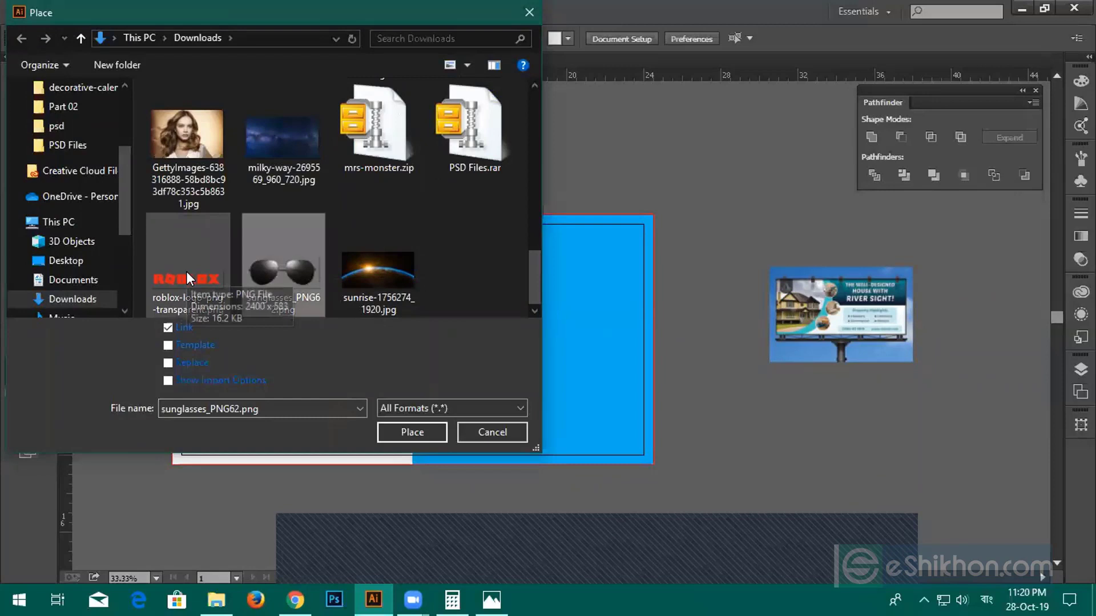
left_click(427, 424)
left_click_drag(309, 126, 723, 227)
left_click_drag(693, 293, 873, 376)
Move the sunglasses onto the border between the white and blue halves and enlarge them around the artboard's centre
left_click_drag(739, 345, 387, 333)
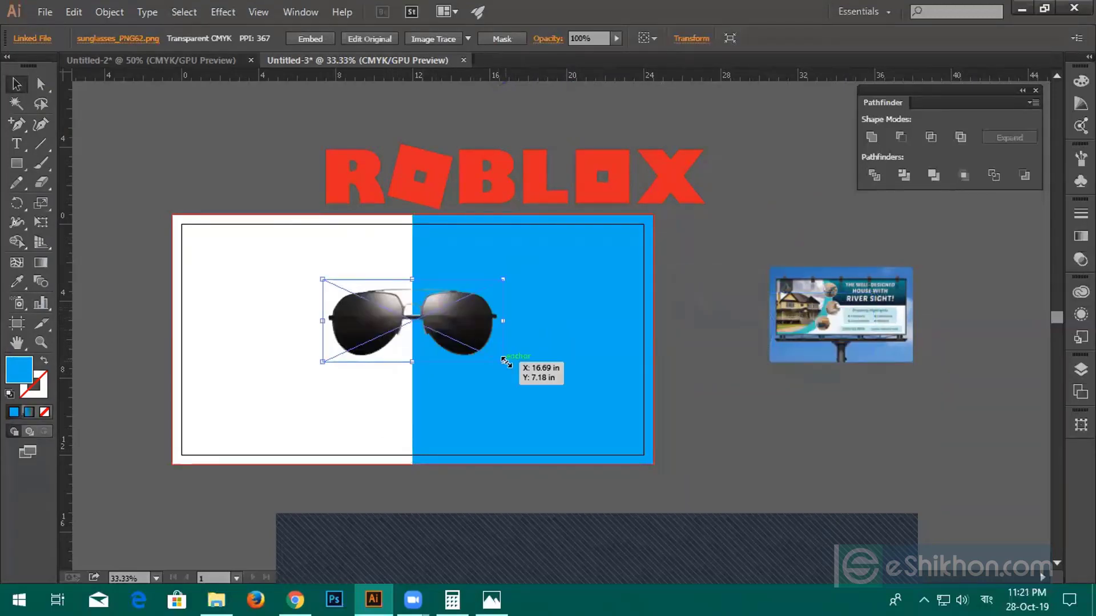
left_click_drag(505, 361, 552, 407)
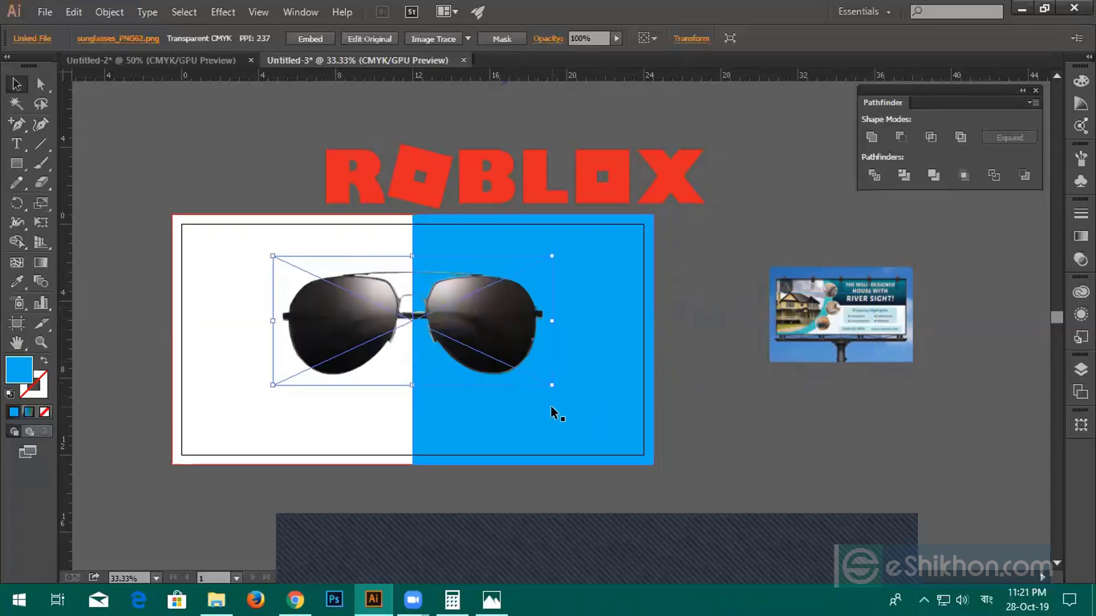
left_click(692, 317)
left_click_drag(489, 325, 486, 345)
Move the Roblox logo onto the artboard below the sunglasses and shrink it to less than half its size
left_click_drag(485, 203, 402, 403)
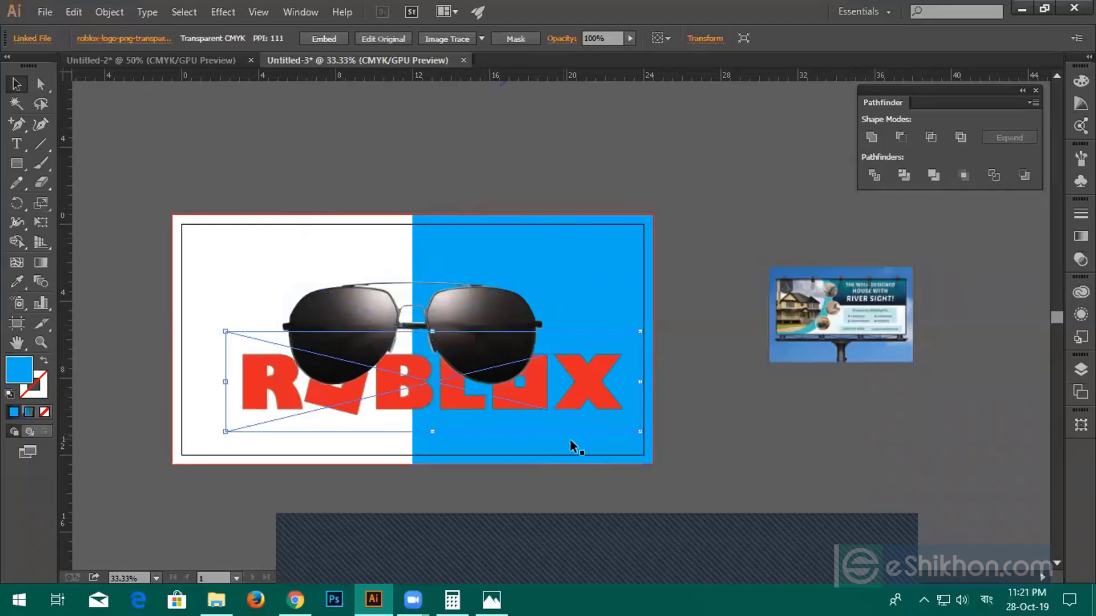
left_click_drag(639, 432, 520, 402)
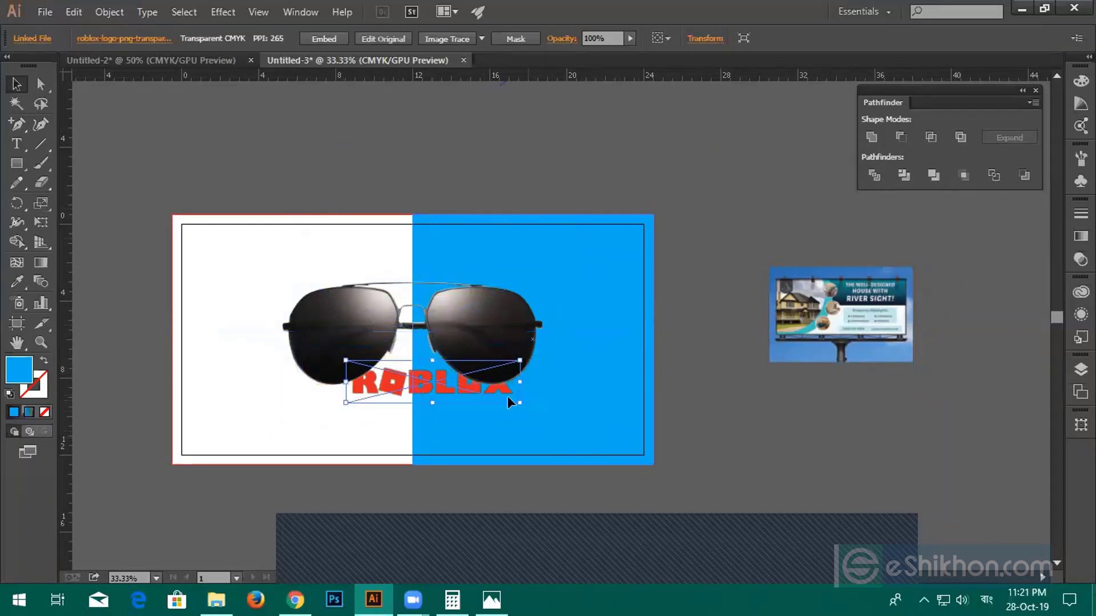
left_click_drag(455, 391, 298, 432)
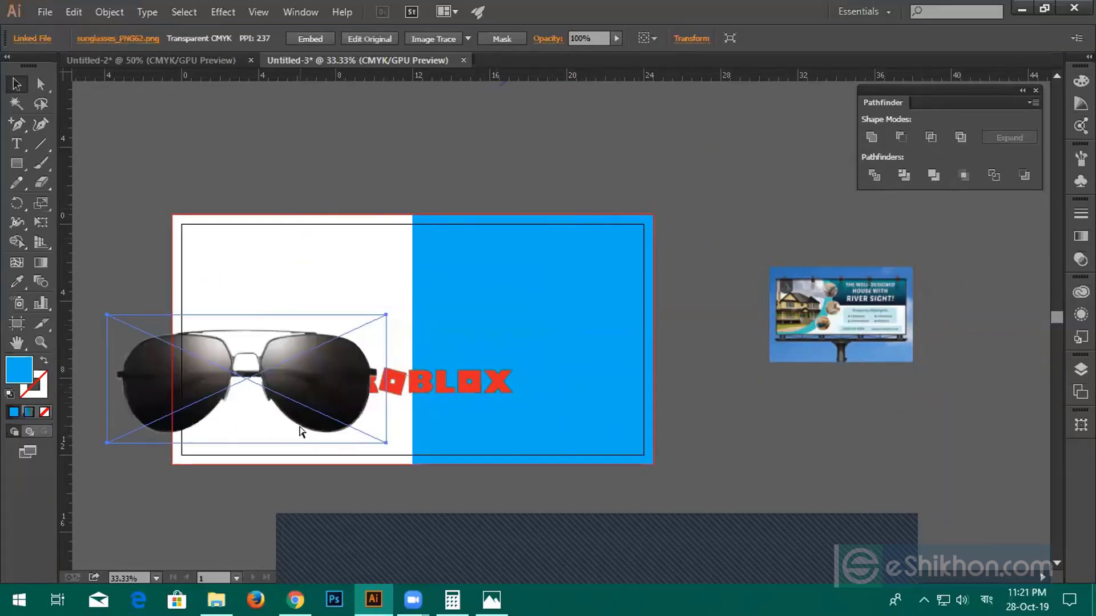
key("ctrl+z")
Lock the sunglasses image and move the Roblox logo into the lower-left corner of the margin frame on the white half
left_click(381, 425)
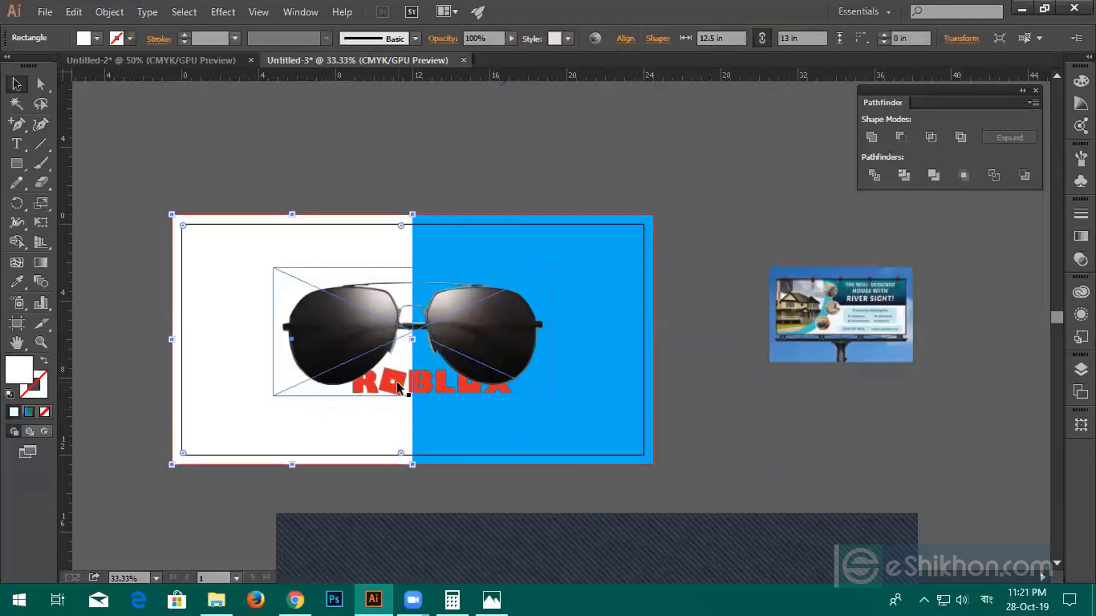
left_click(398, 387)
key("ctrl+shift+a")
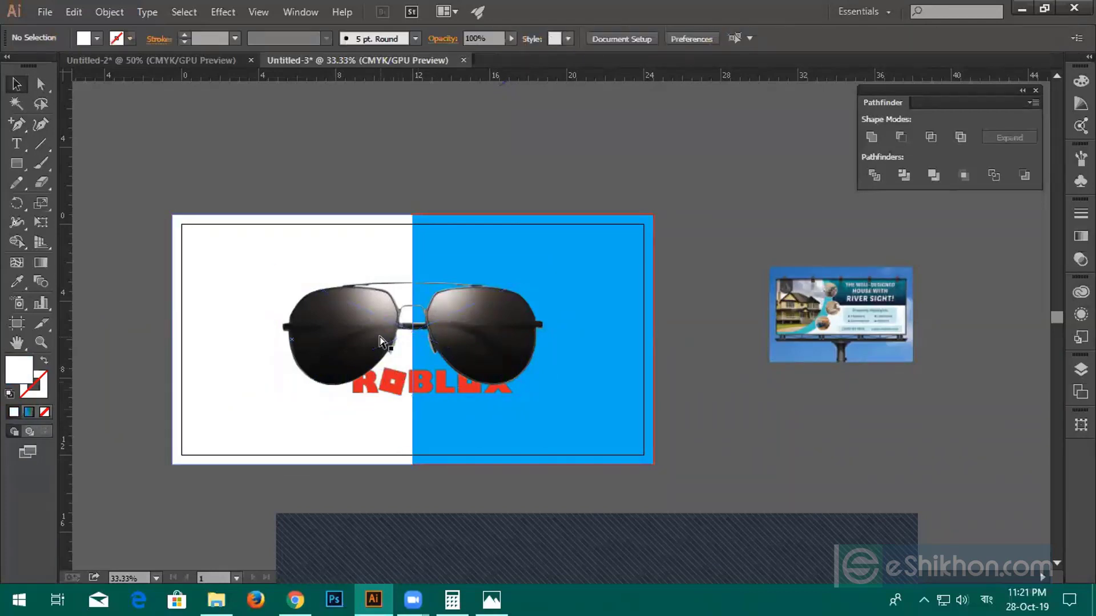
left_click_drag(395, 390, 233, 437)
left_click(177, 389)
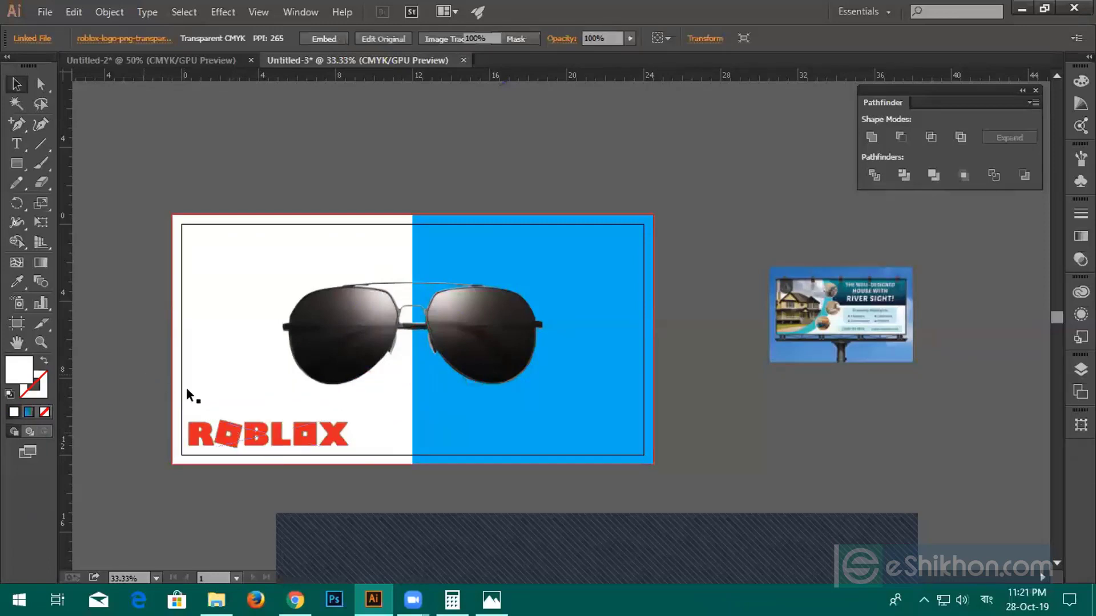
Embed the linked Roblox logo image in the document
left_click(264, 444)
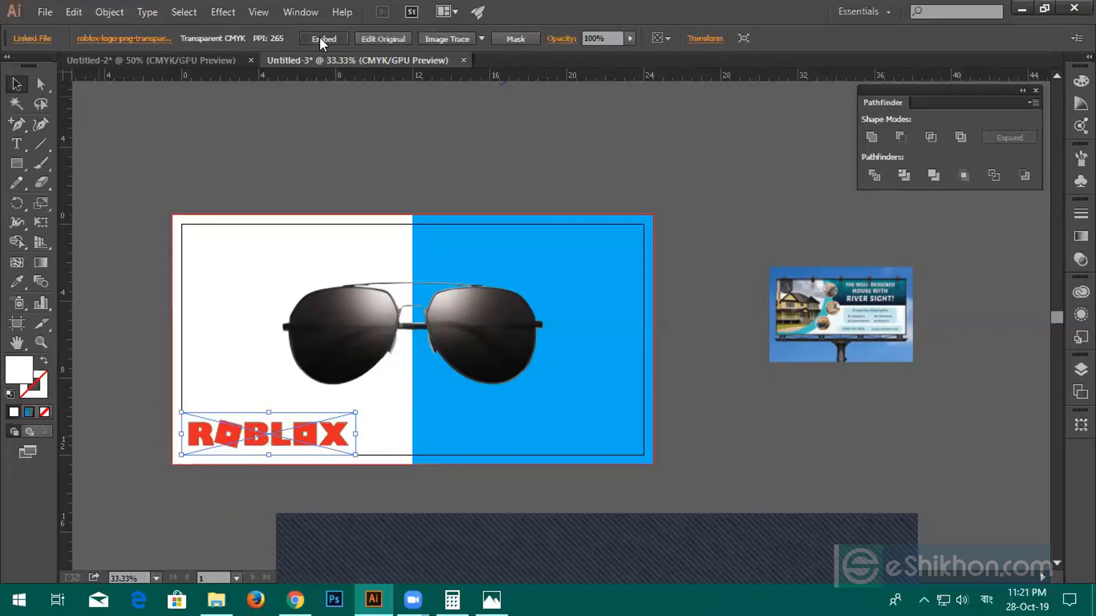
left_click(350, 203)
left_click(349, 317)
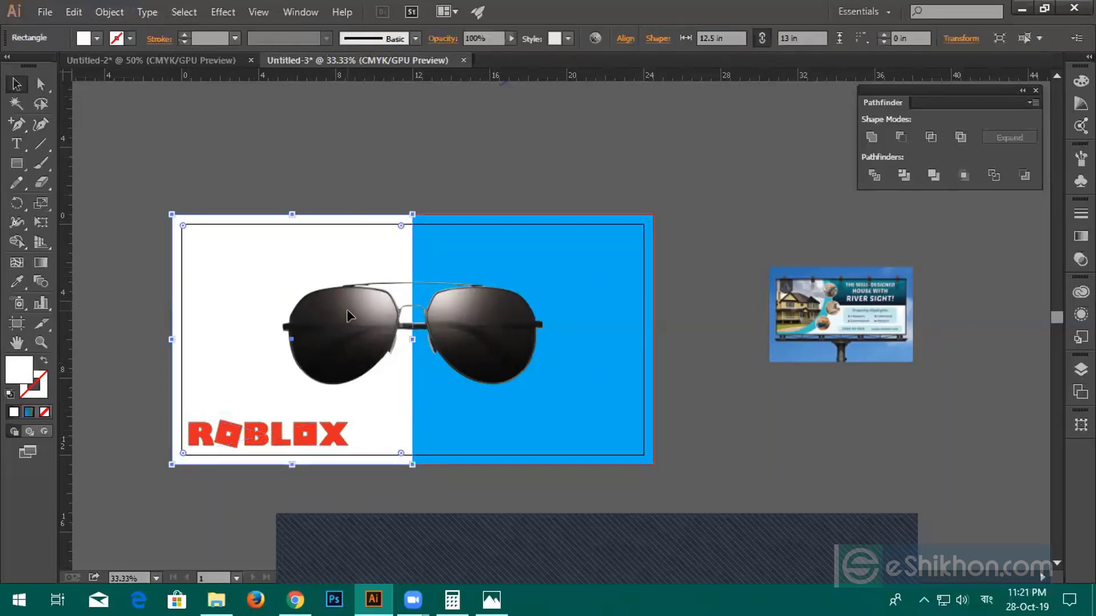
Recolour the blue rectangle with the red sampled from the Roblox logo using the Eyedropper
left_click(538, 196)
left_click(557, 367)
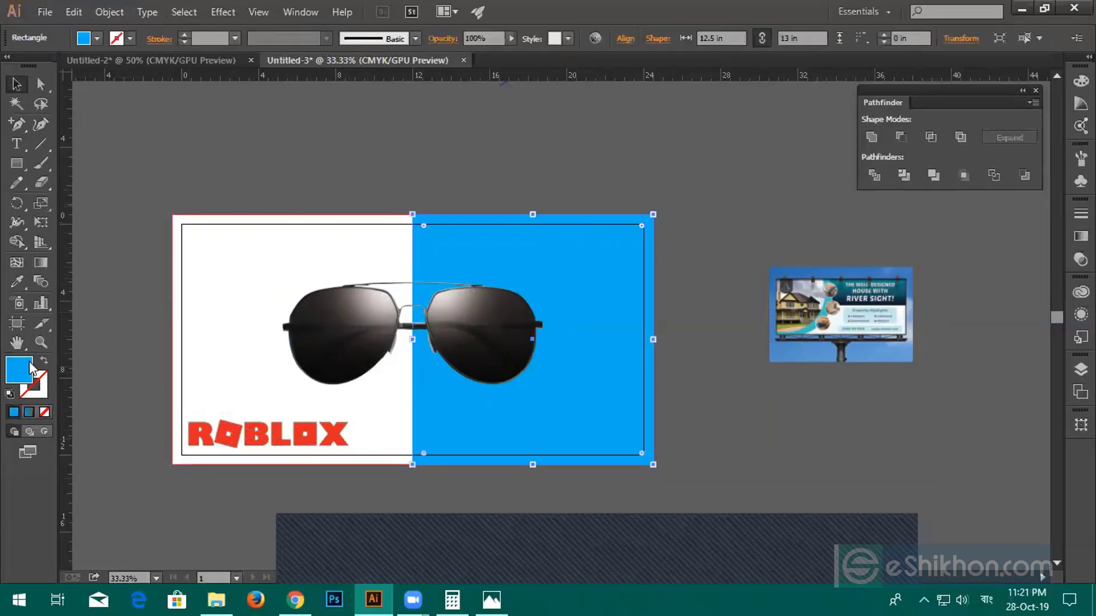
left_click(16, 281)
left_click(197, 433)
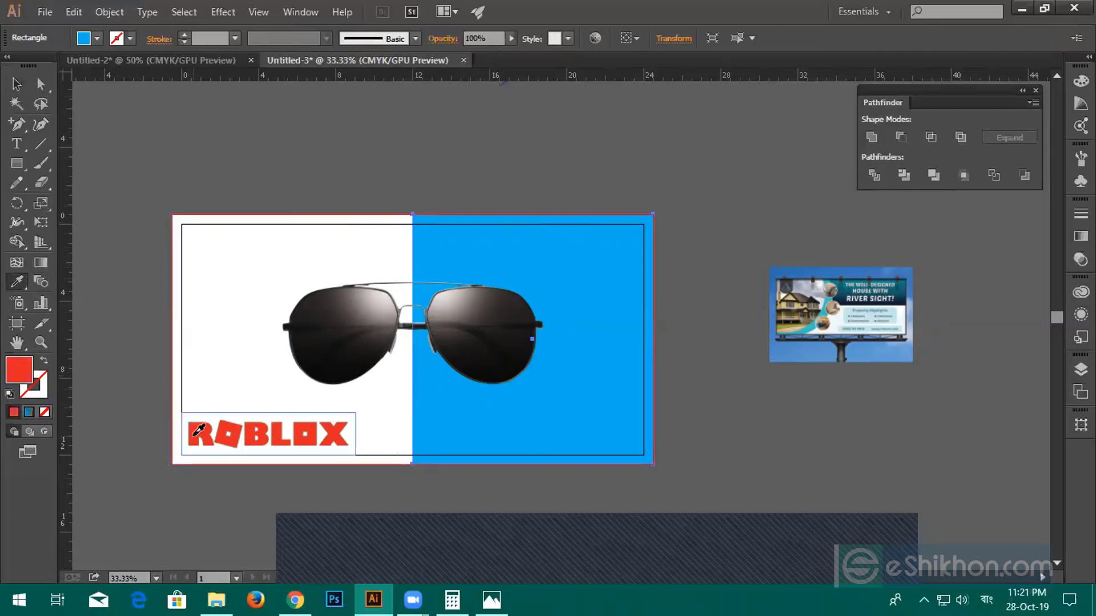
left_click(13, 79)
left_click(99, 179)
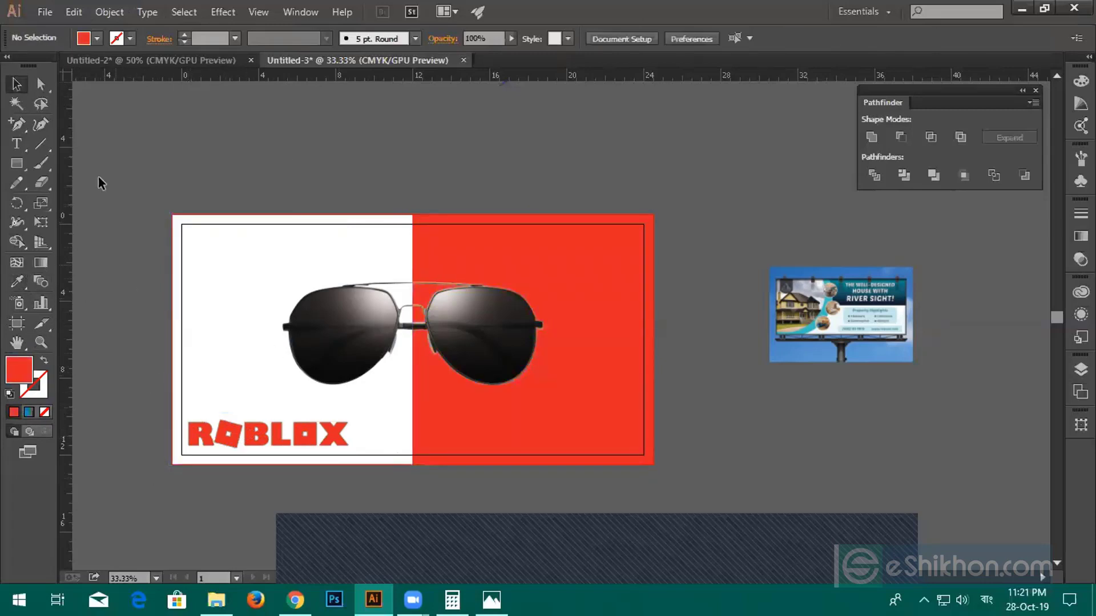
Switch to Chrome and look through the logo and sunglasses image results for usable artwork
left_click(311, 598)
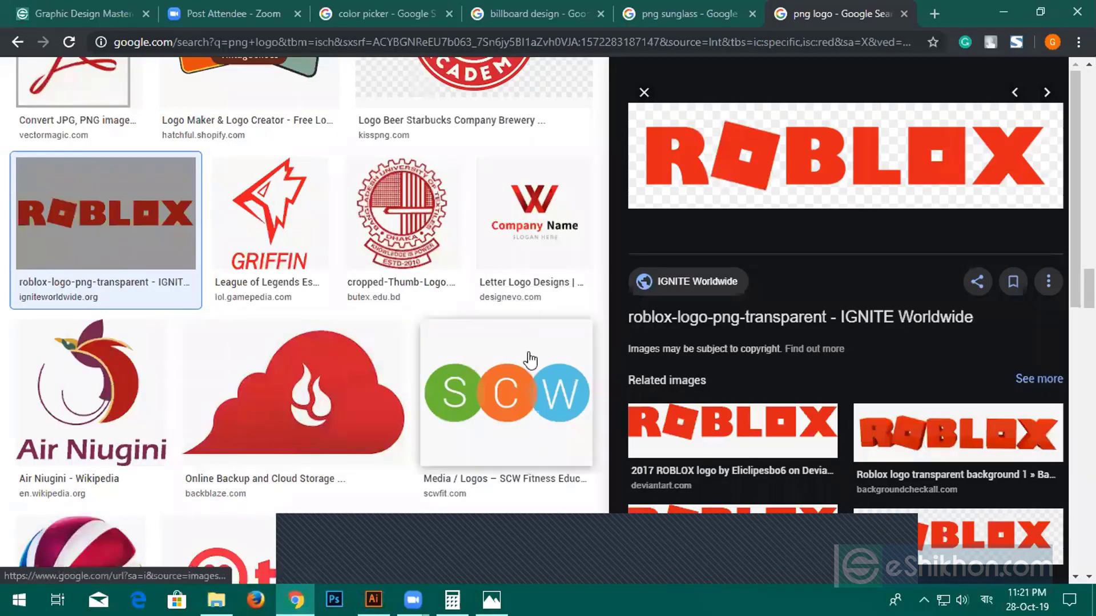
scroll(525, 372, "up", 10)
scroll(551, 303, "up", 10)
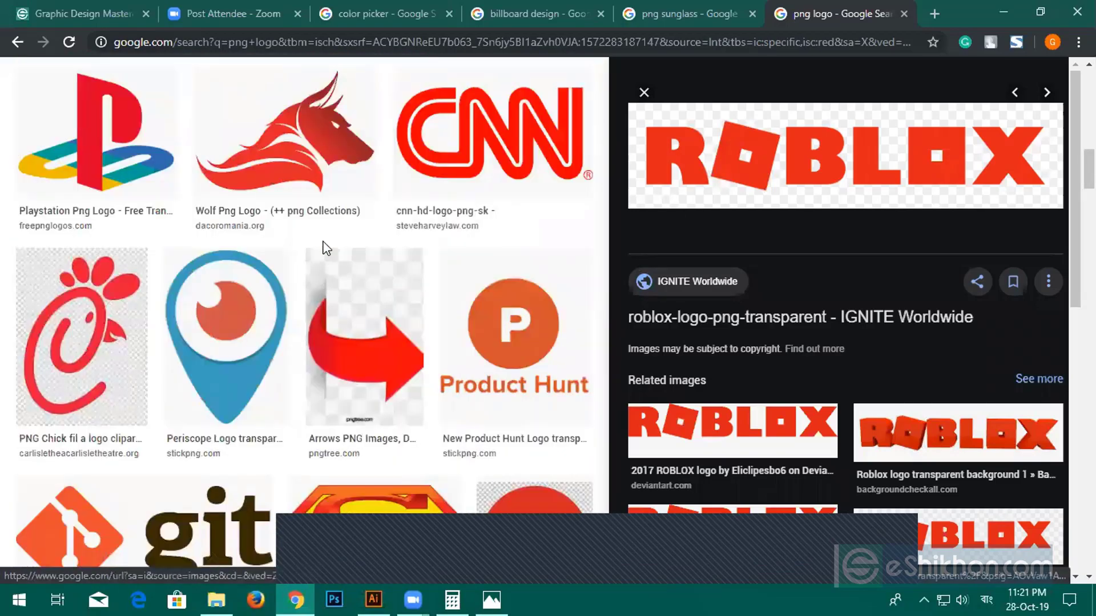
left_click(676, 17)
scroll(400, 258, "down", 13)
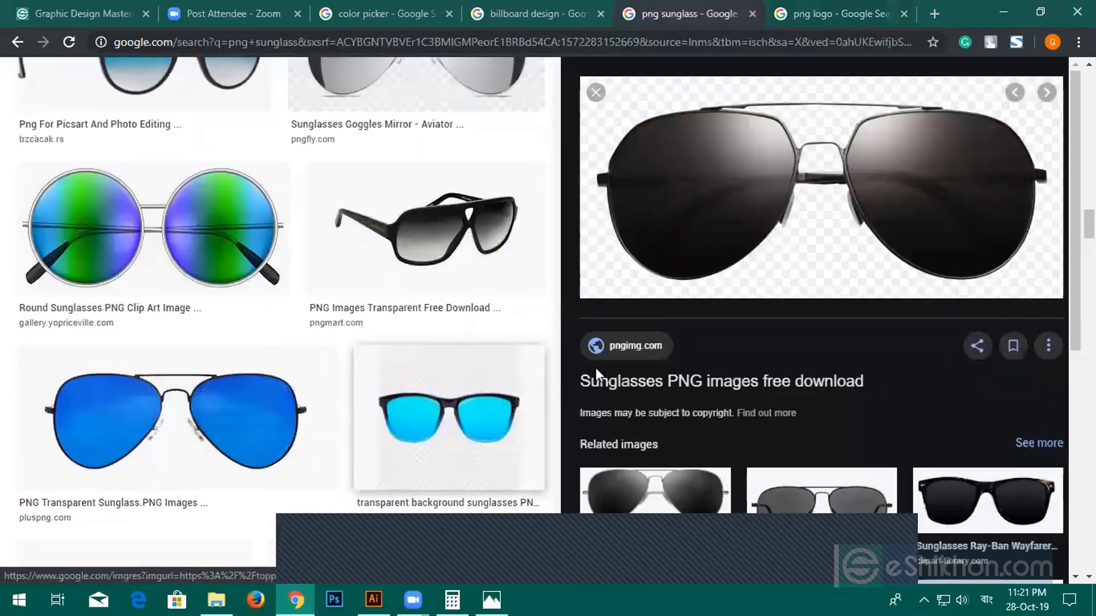
scroll(645, 390, "down", 6)
scroll(333, 328, "up", 5)
scroll(334, 319, "up", 10)
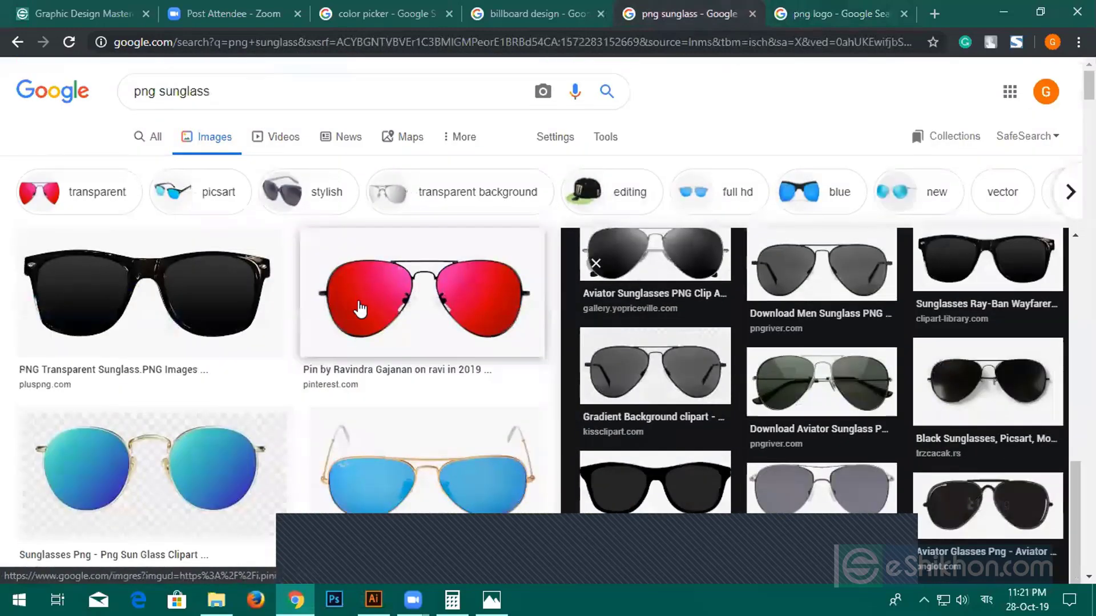
left_click(212, 92)
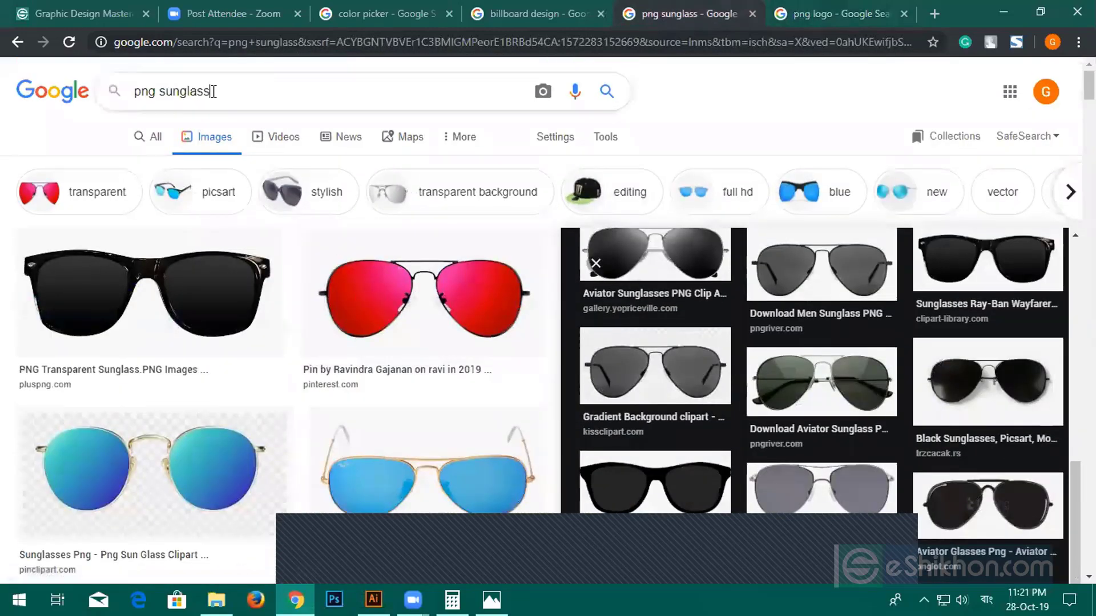
type("ৈ")
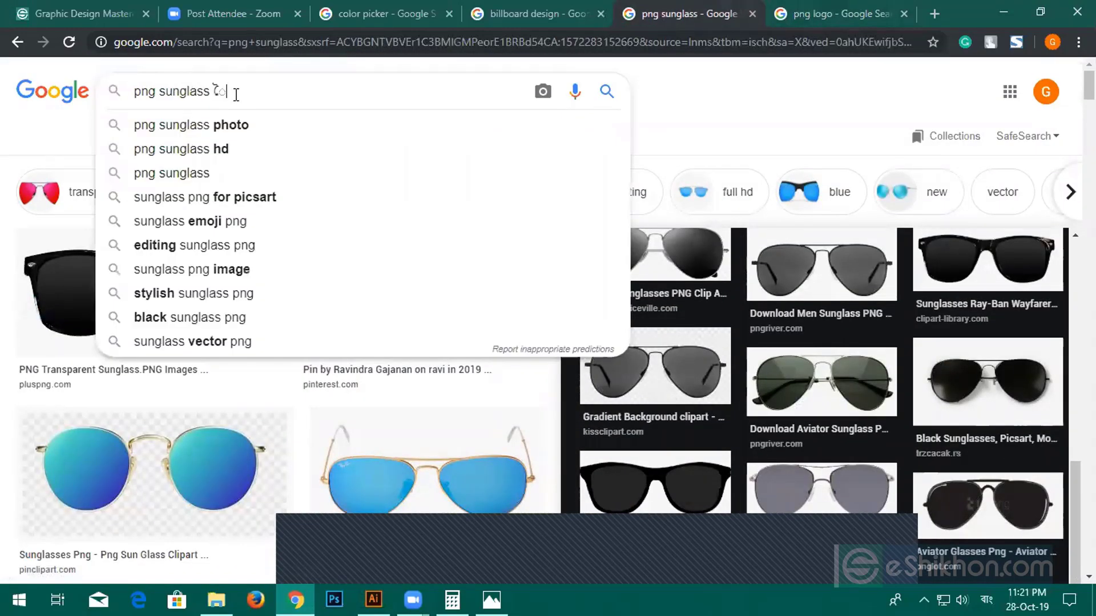
type("গ্রুপ সদ্াতে")
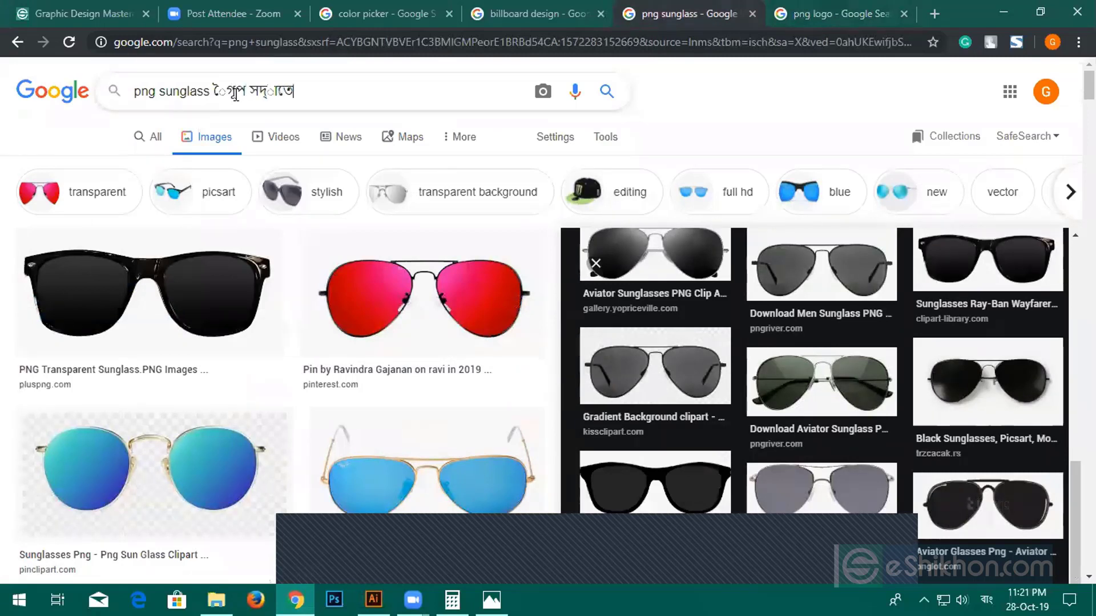
key("Return")
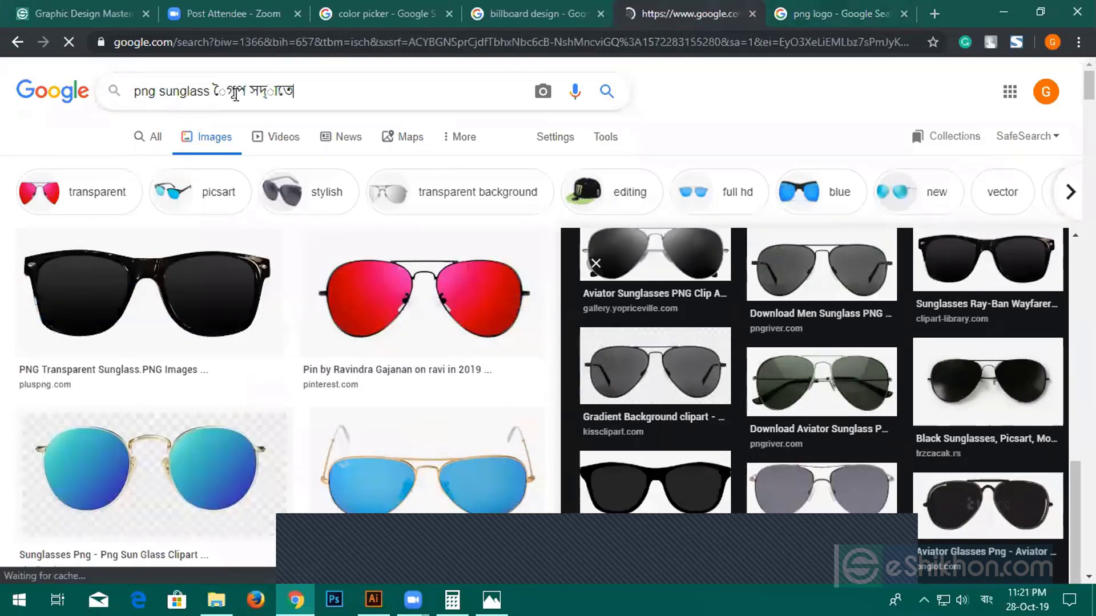
Switch text input to English and search Google Images for "png sunglasswith models"
left_click_drag(294, 92, 213, 89)
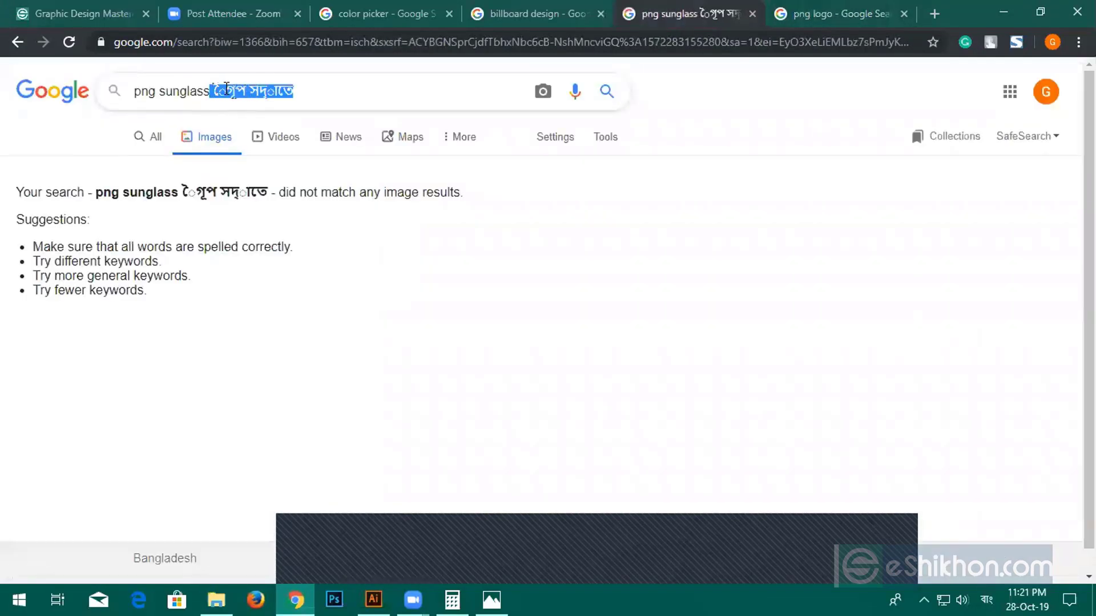
key("alt+shift")
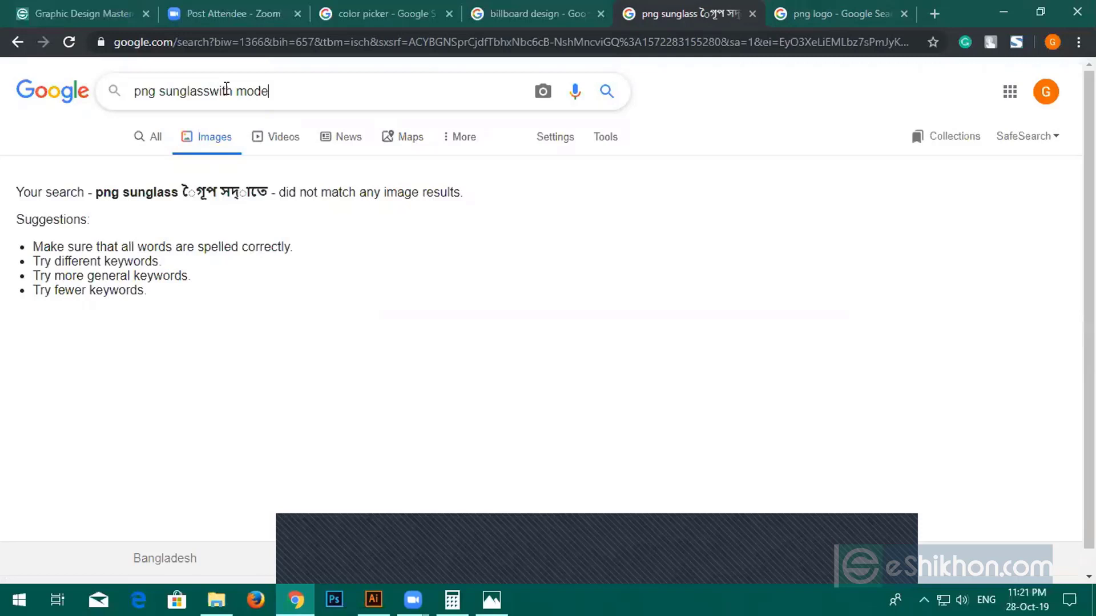
type("with models")
key("Return")
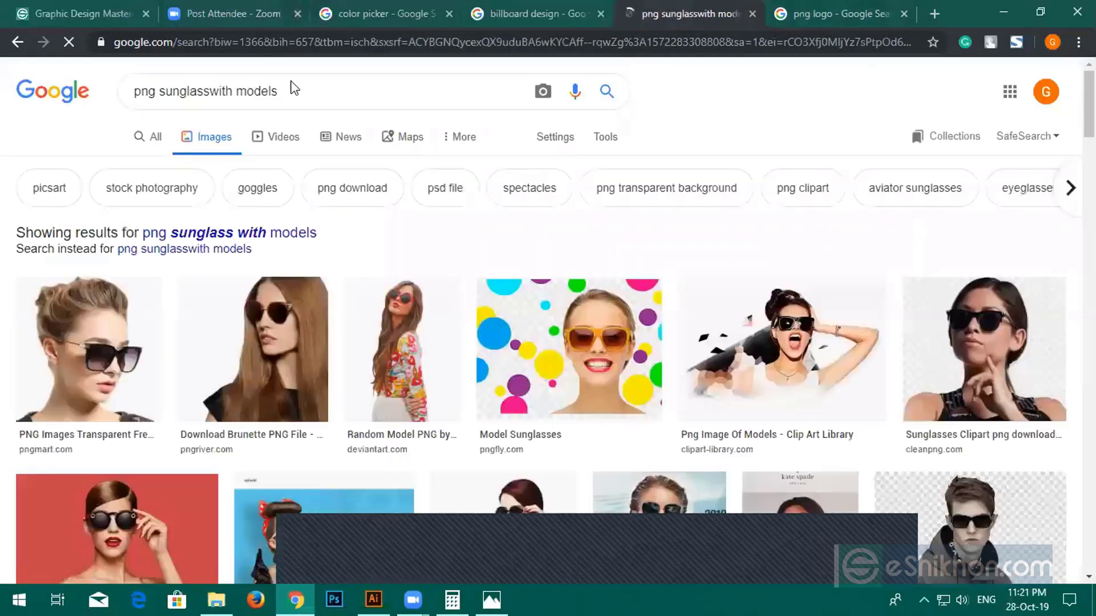
Look through the sunglasses image results for a photo of a model wearing sunglasses that suits the billboard
scroll(807, 286, "down", 1)
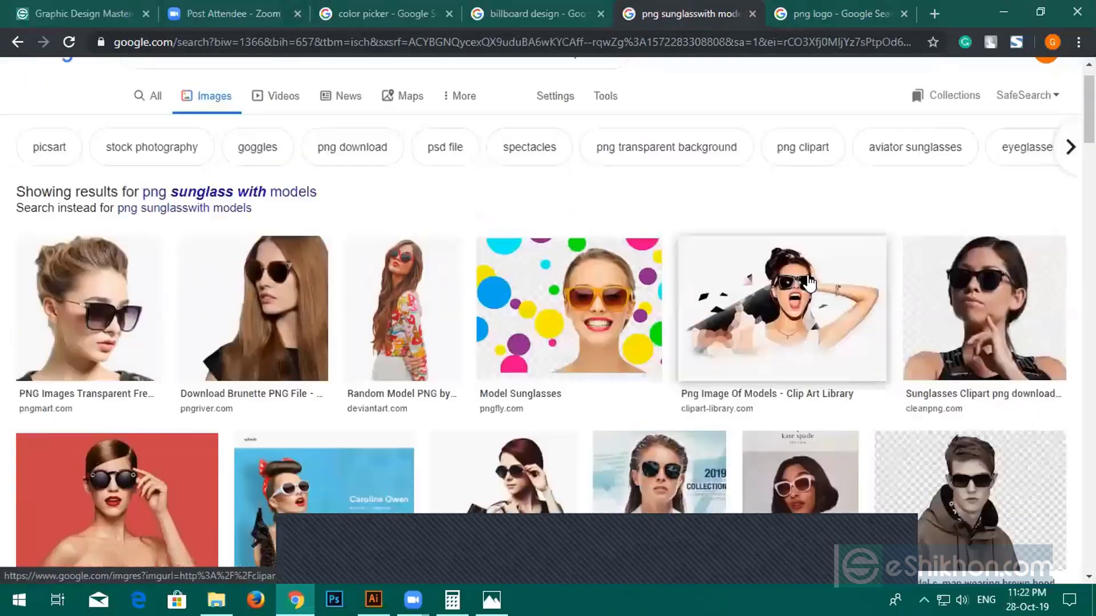
left_click(137, 260)
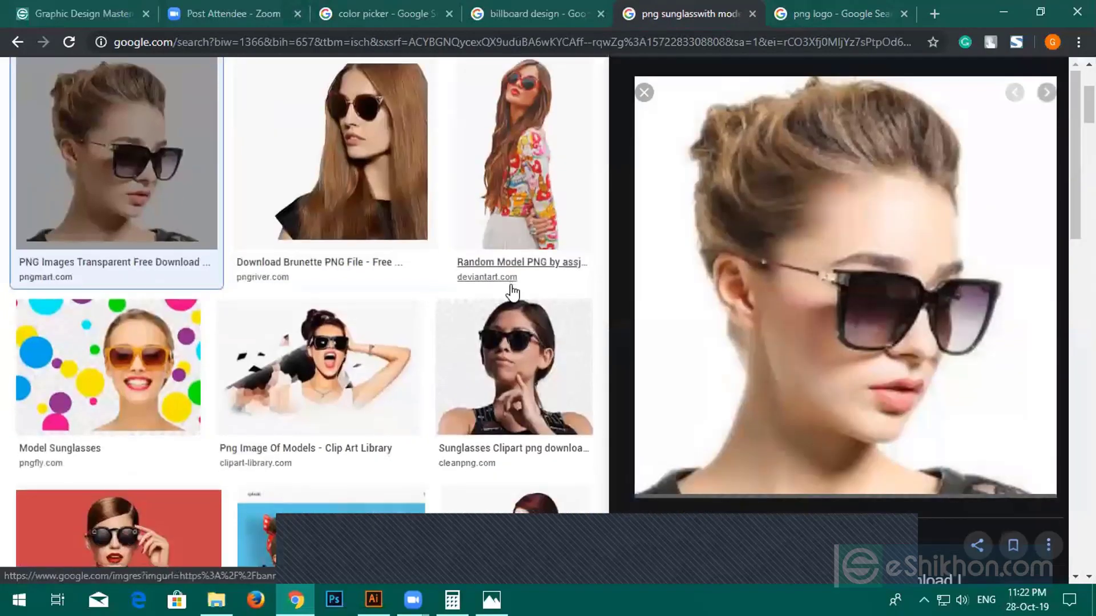
scroll(509, 292, "down", 8)
scroll(509, 292, "down", 5)
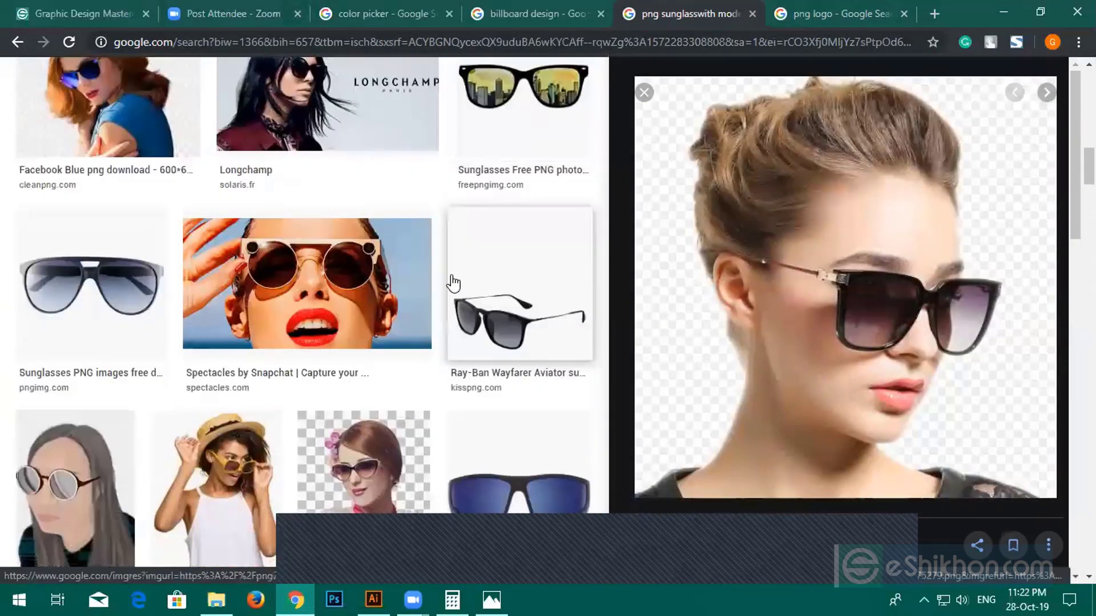
scroll(449, 281, "down", 4)
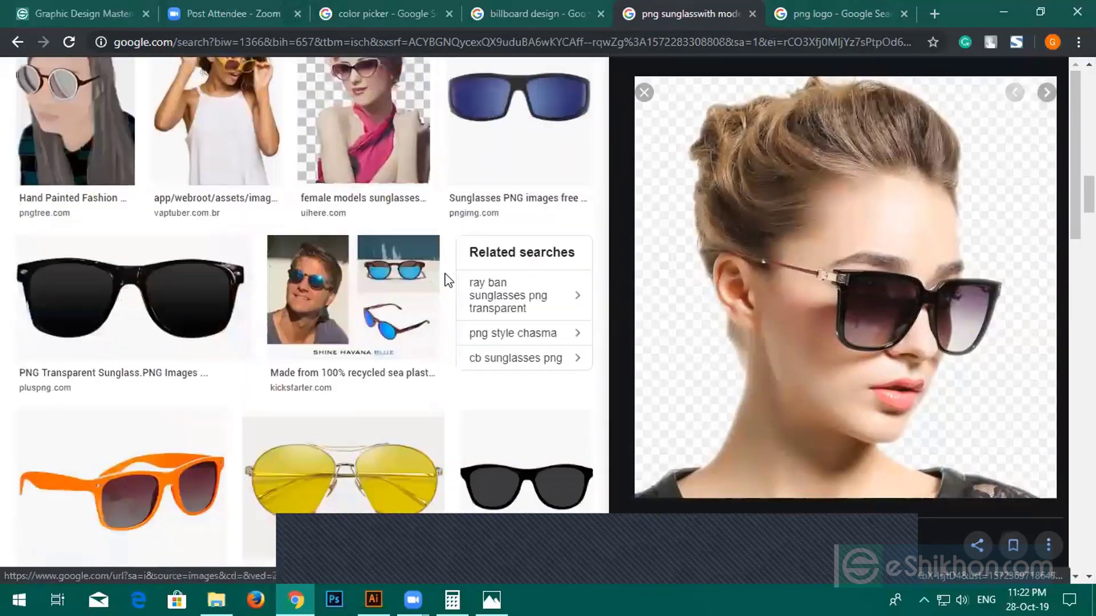
scroll(794, 355, "down", 4)
scroll(318, 282, "down", 8)
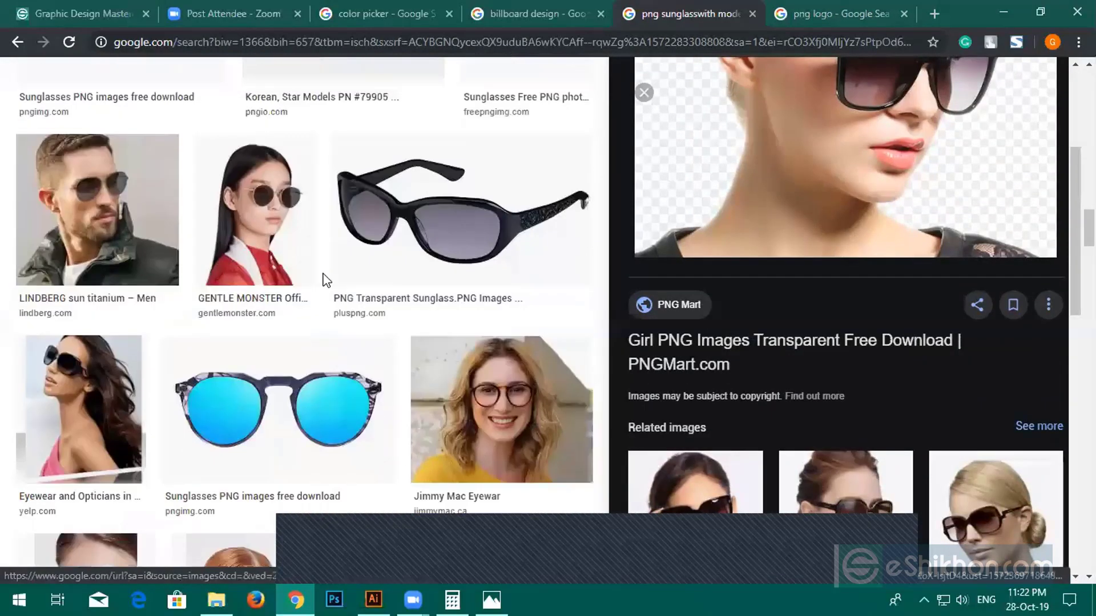
scroll(317, 271, "down", 10)
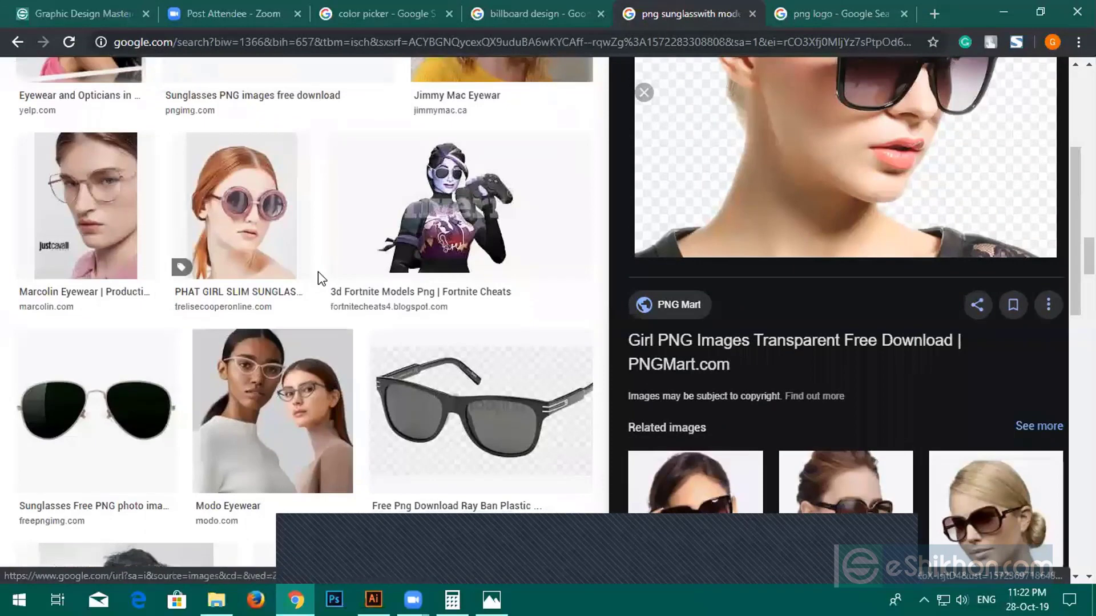
scroll(320, 273, "down", 15)
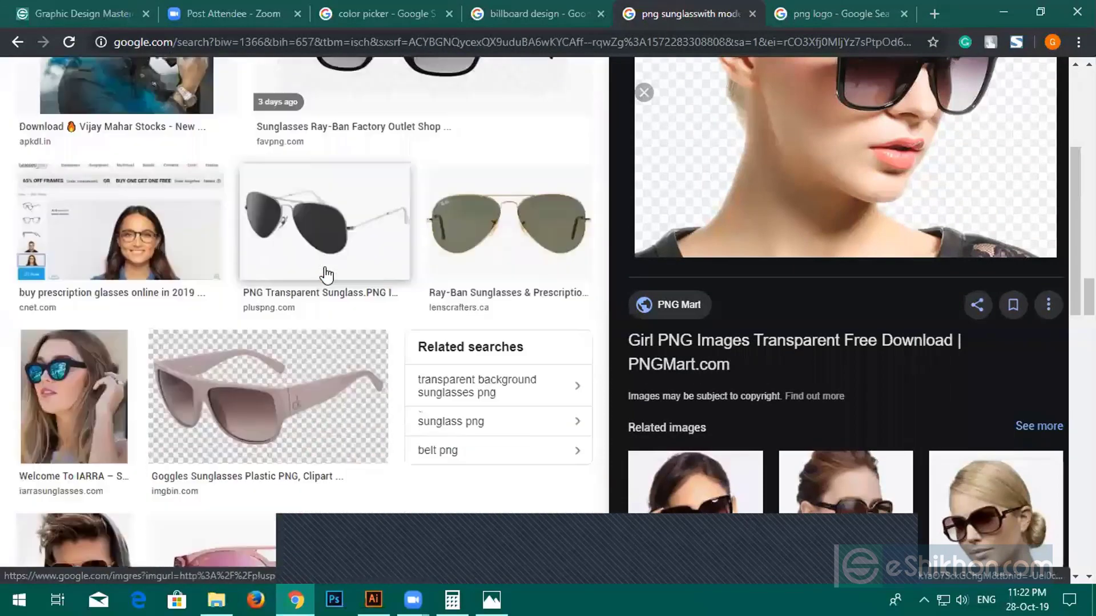
scroll(326, 276, "down", 6)
scroll(645, 345, "down", 10)
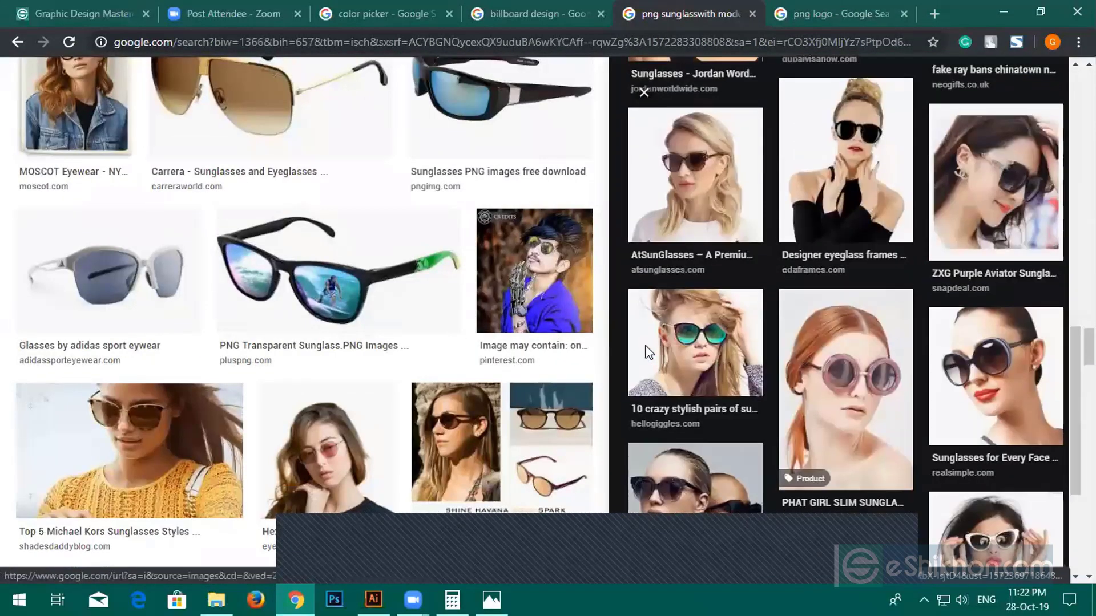
scroll(642, 357, "up", 5)
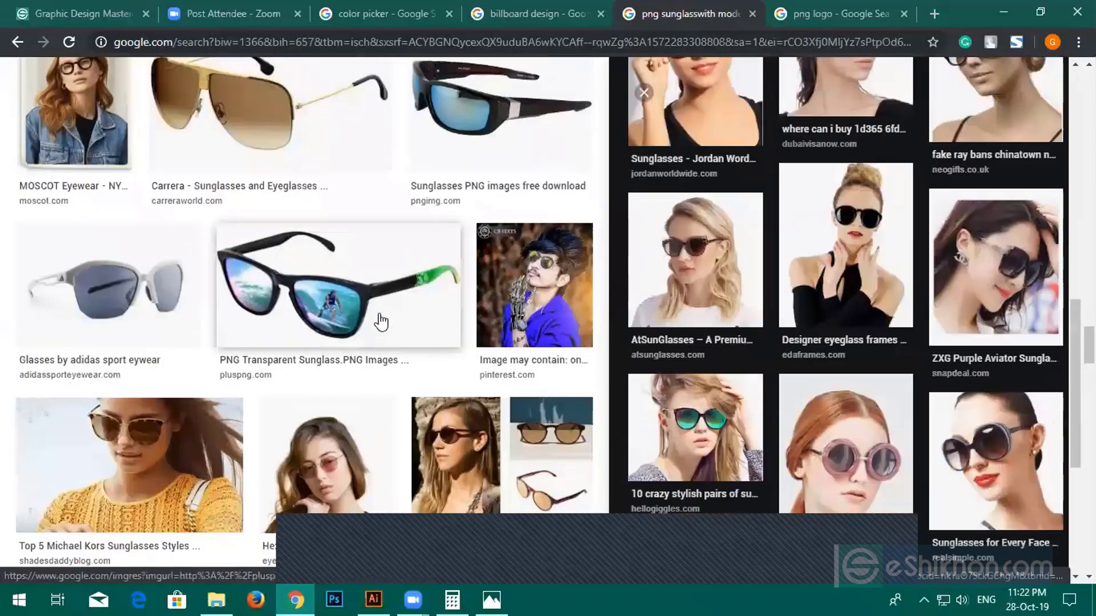
scroll(379, 314, "up", 2)
scroll(382, 309, "down", 11)
scroll(381, 310, "up", 4)
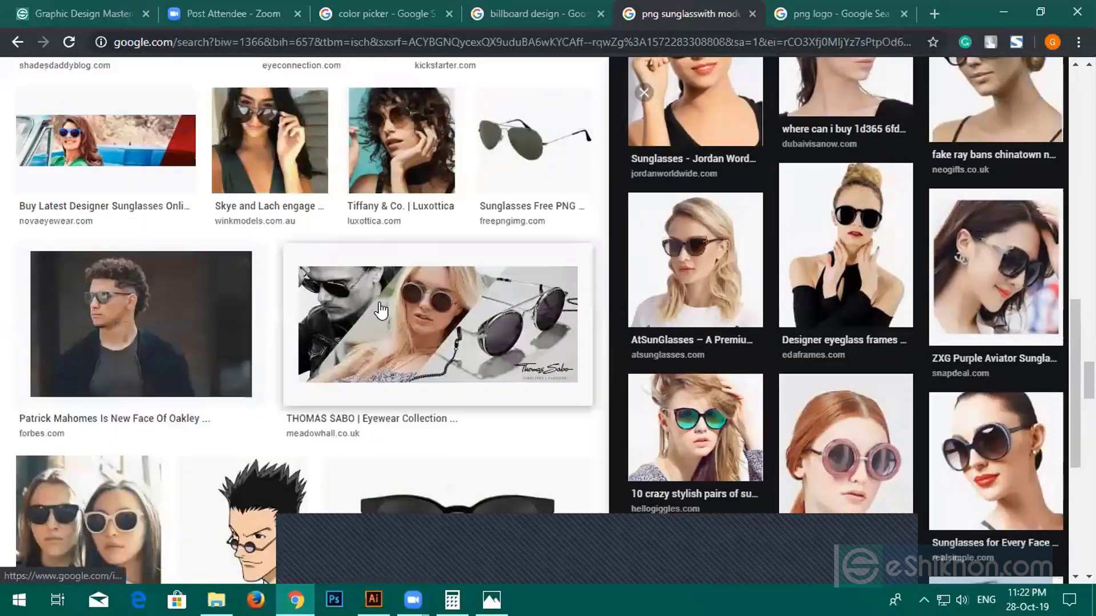
scroll(381, 310, "down", 8)
scroll(379, 303, "down", 10)
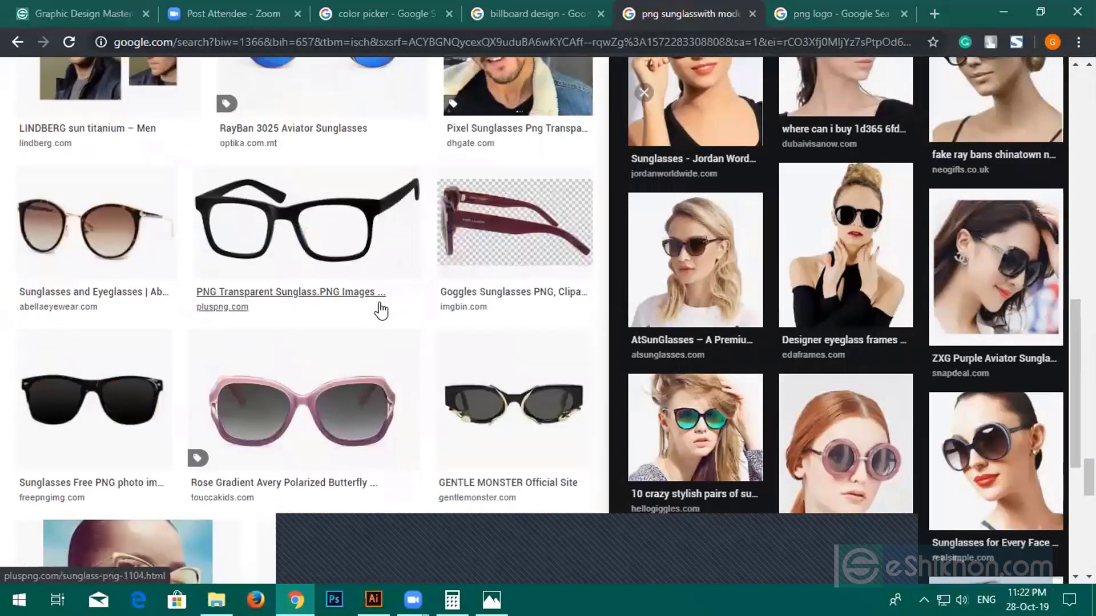
scroll(379, 303, "down", 5)
scroll(379, 302, "down", 15)
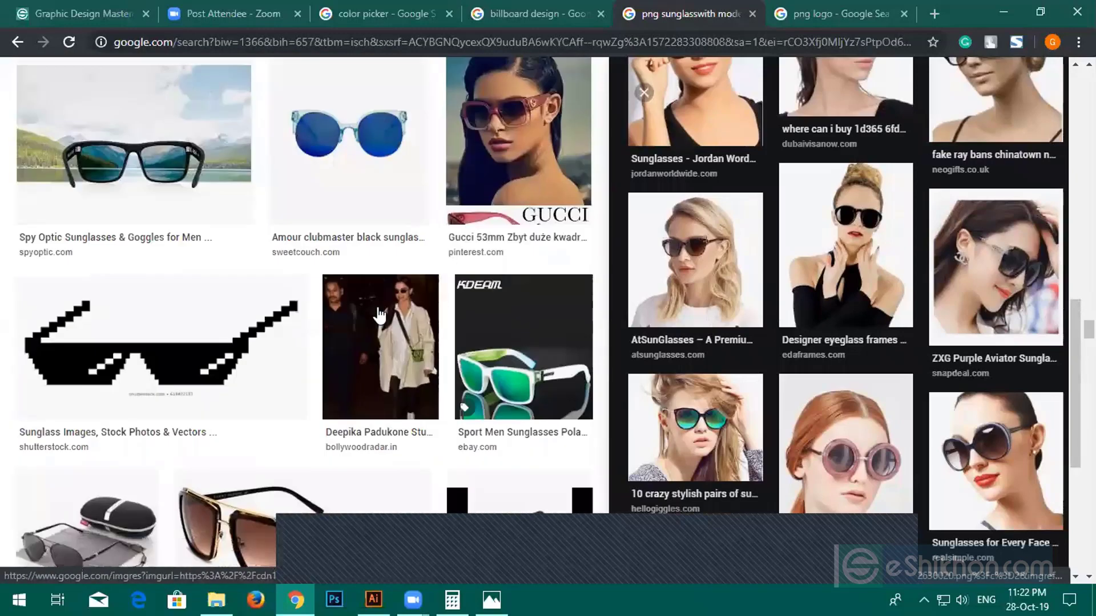
scroll(379, 314, "up", 5)
Preview the photo of the bearded man in dark aviators and save it as a JPEG in Downloads
left_click(516, 240)
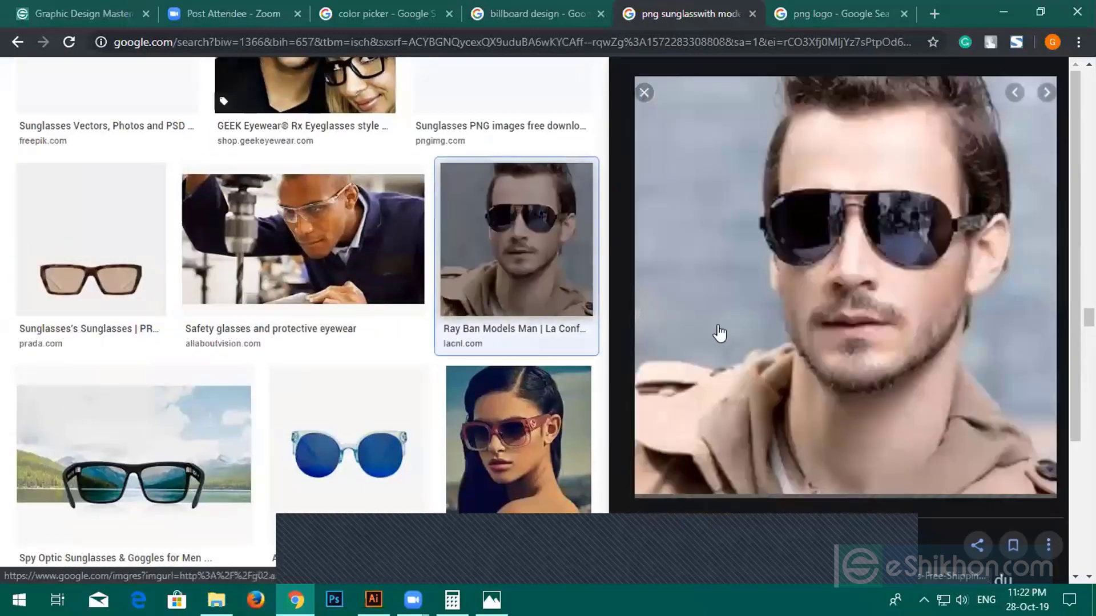
right_click(799, 246)
left_click(757, 264)
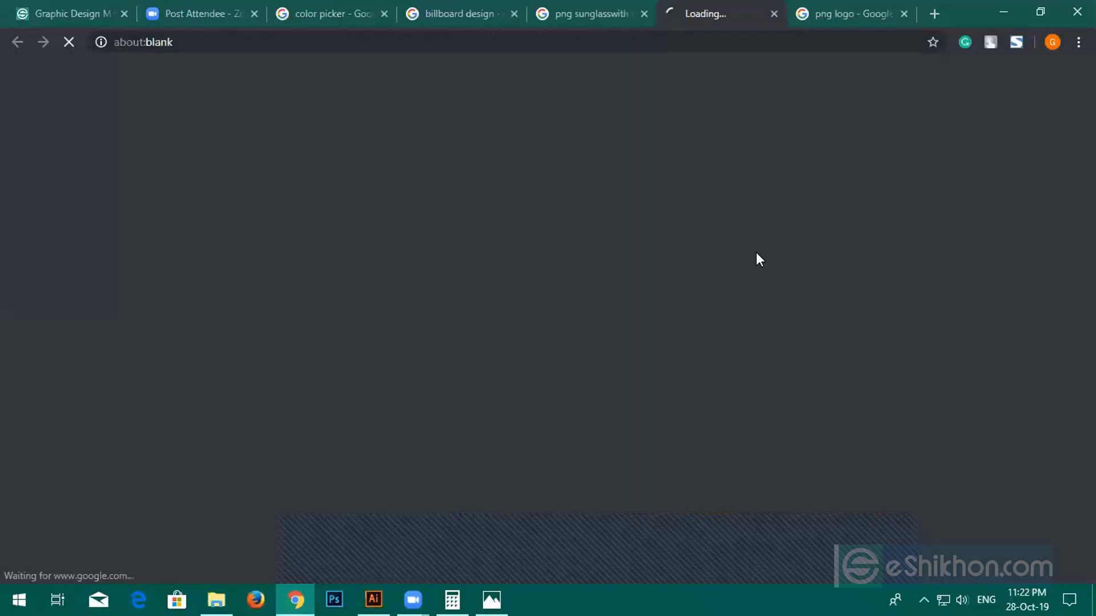
left_click(774, 14)
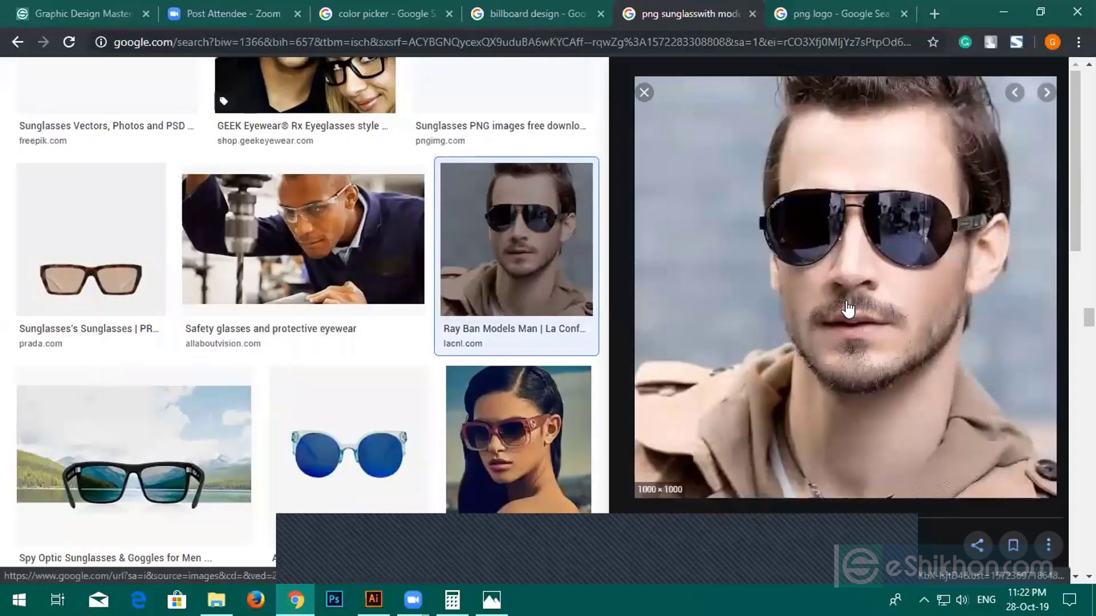
right_click(848, 308)
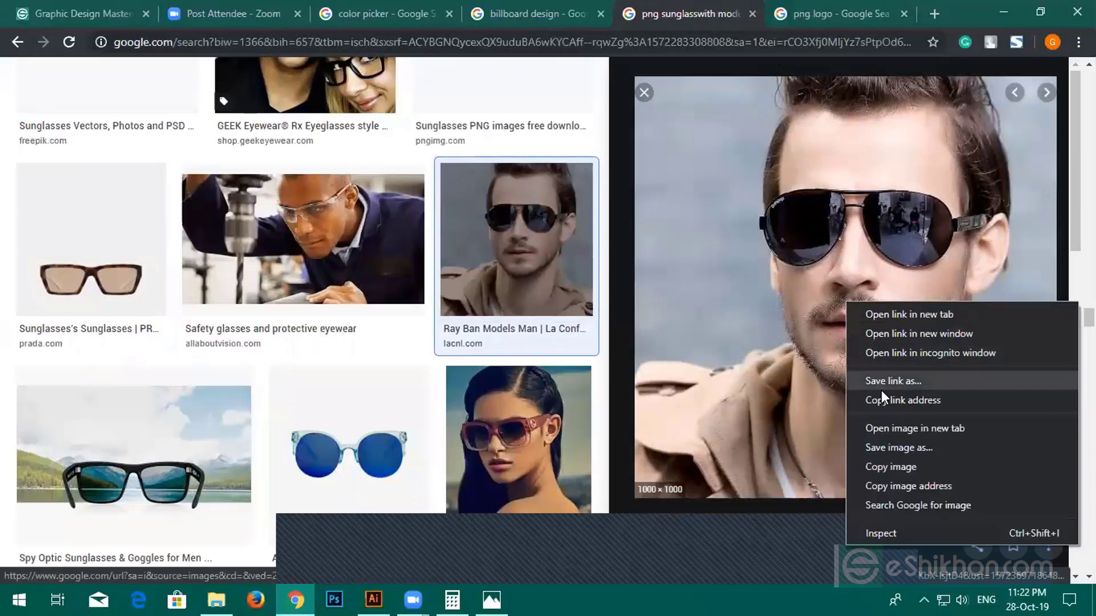
left_click(894, 449)
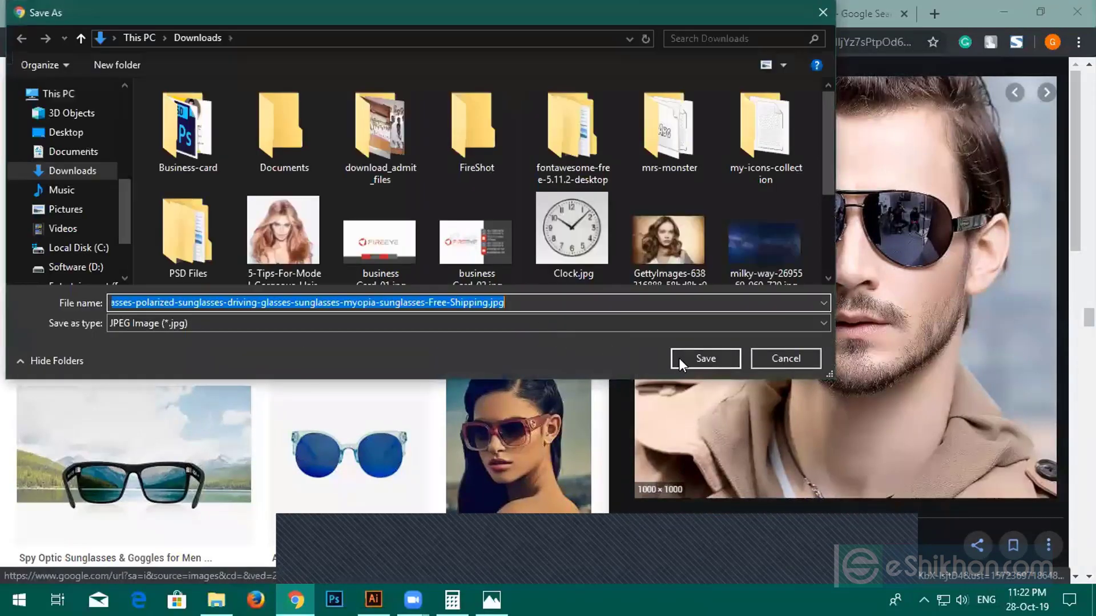
left_click(679, 358)
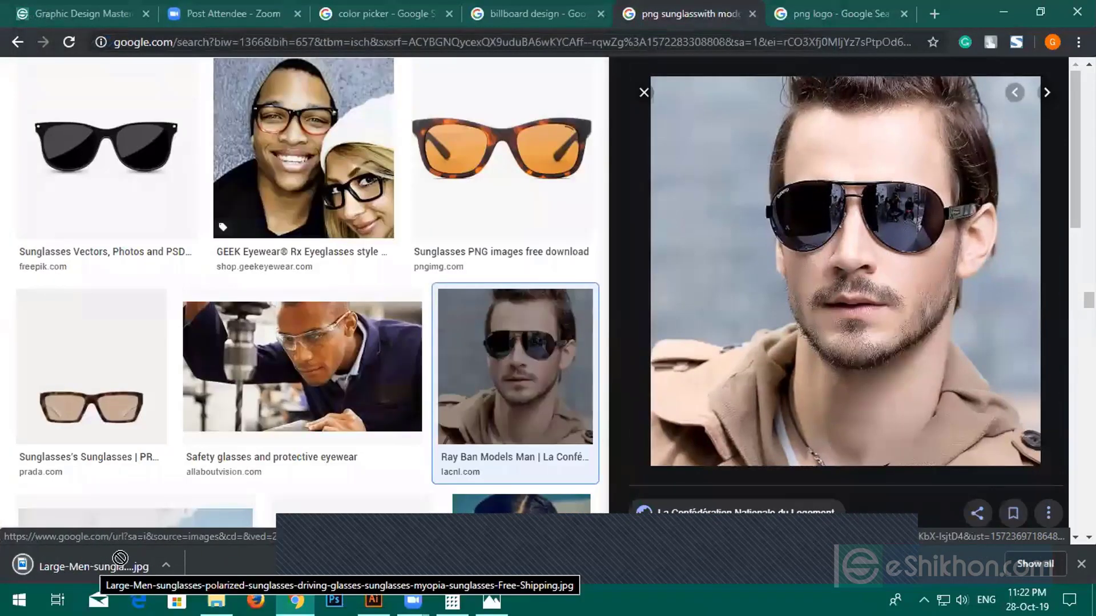
Try to bring the downloaded Large-Men-sunglasses JPEG straight into the Illustrator billboard document
left_click_drag(95, 567, 482, 400)
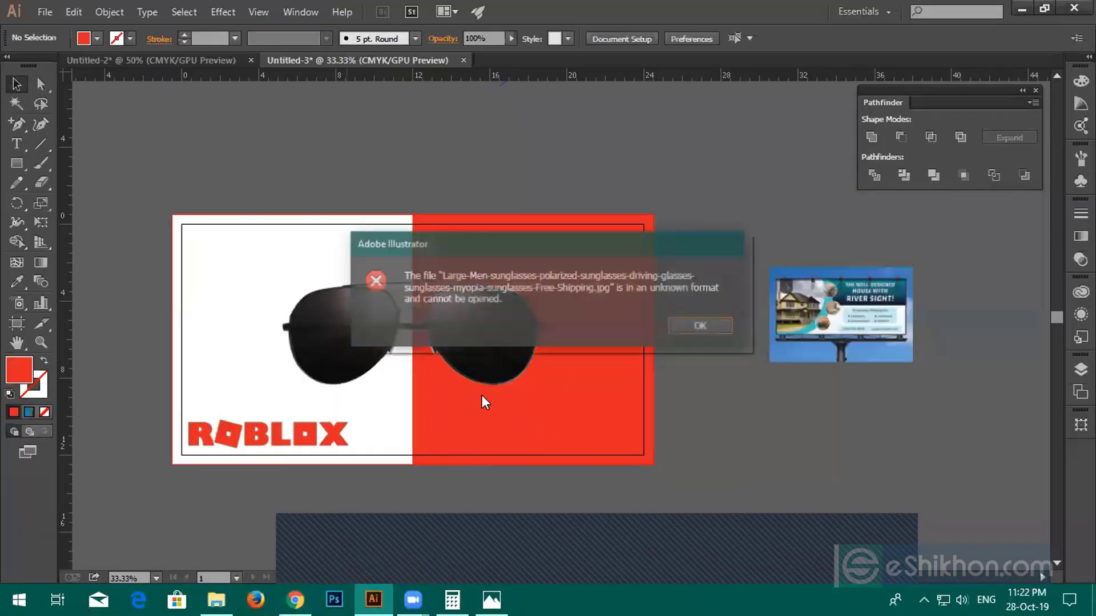
left_click(693, 328)
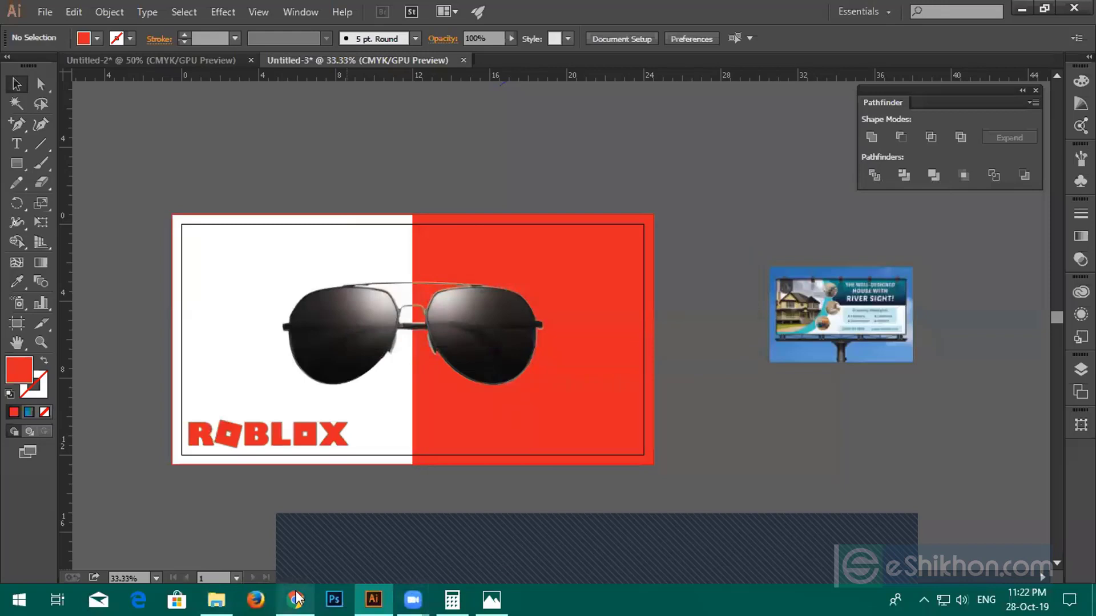
left_click(296, 598)
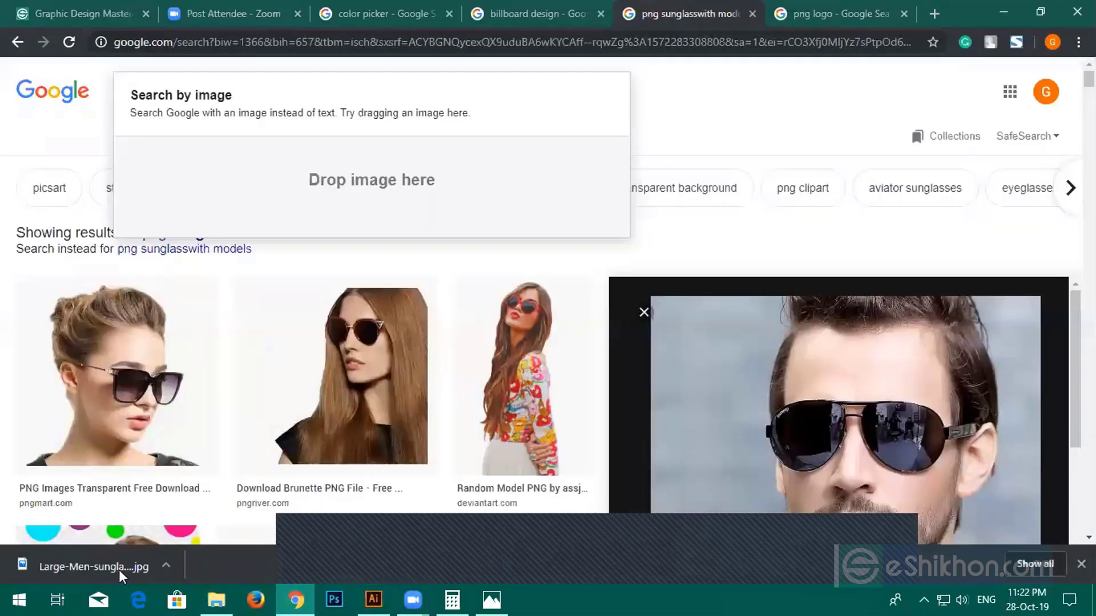
left_click_drag(145, 572, 431, 377)
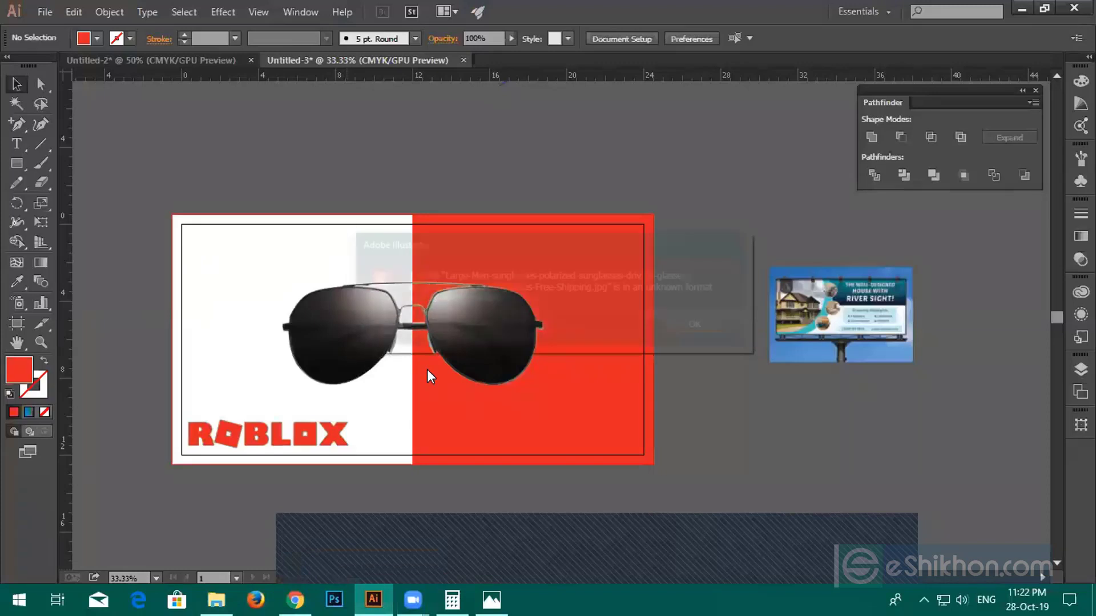
left_click(694, 327)
Return to Chrome and save the related photo of the man in a white shirt and aviators as 2018_04_17T10_45_09_07_00.jpg
left_click(293, 600)
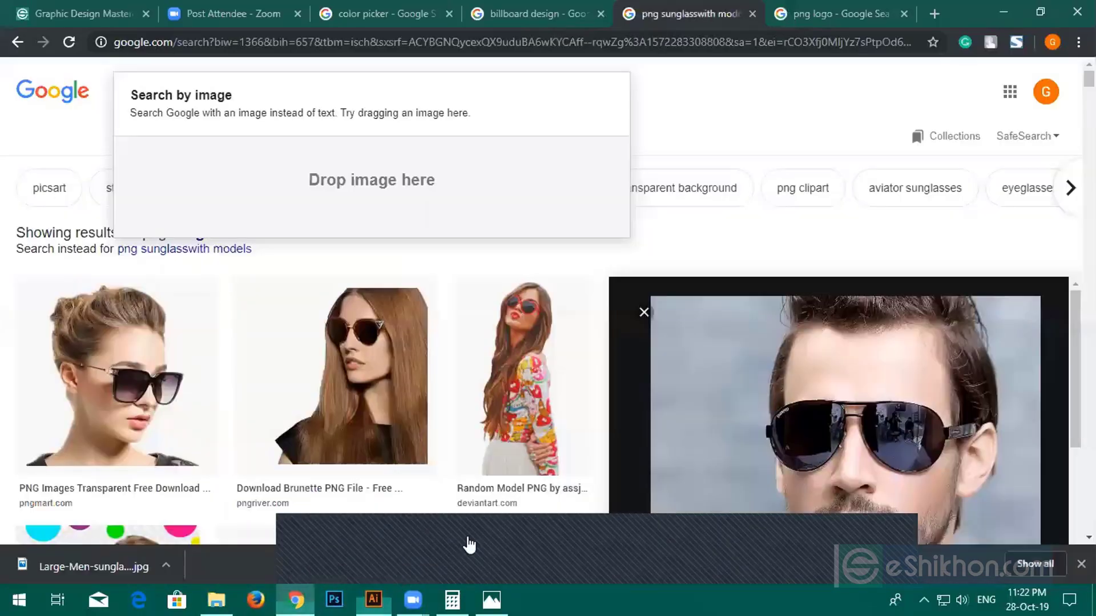
scroll(731, 434, "down", 10)
scroll(735, 411, "down", 3)
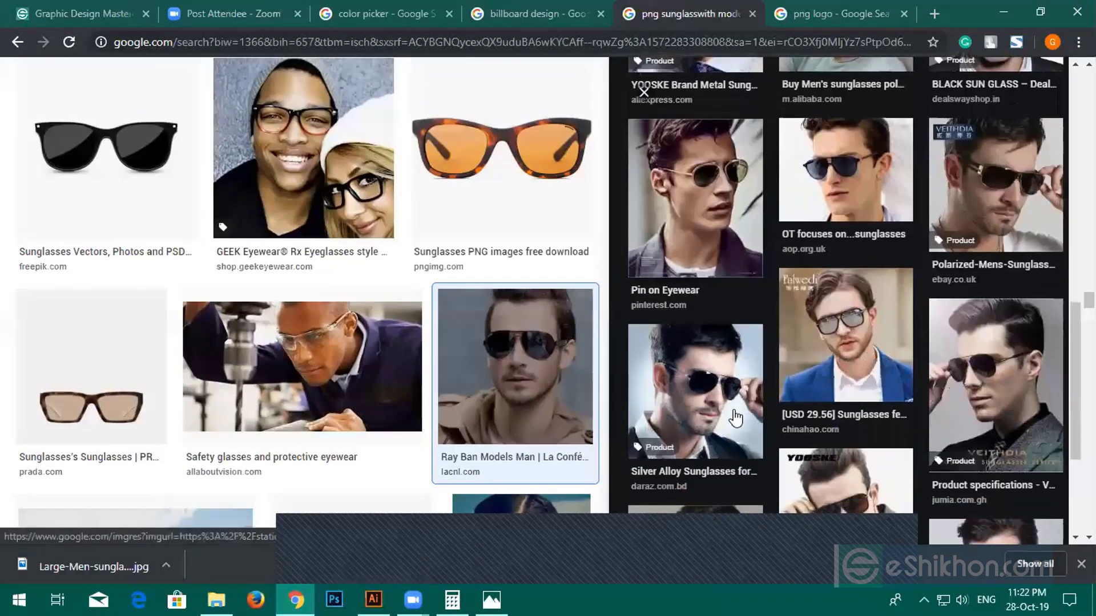
scroll(919, 368, "down", 4)
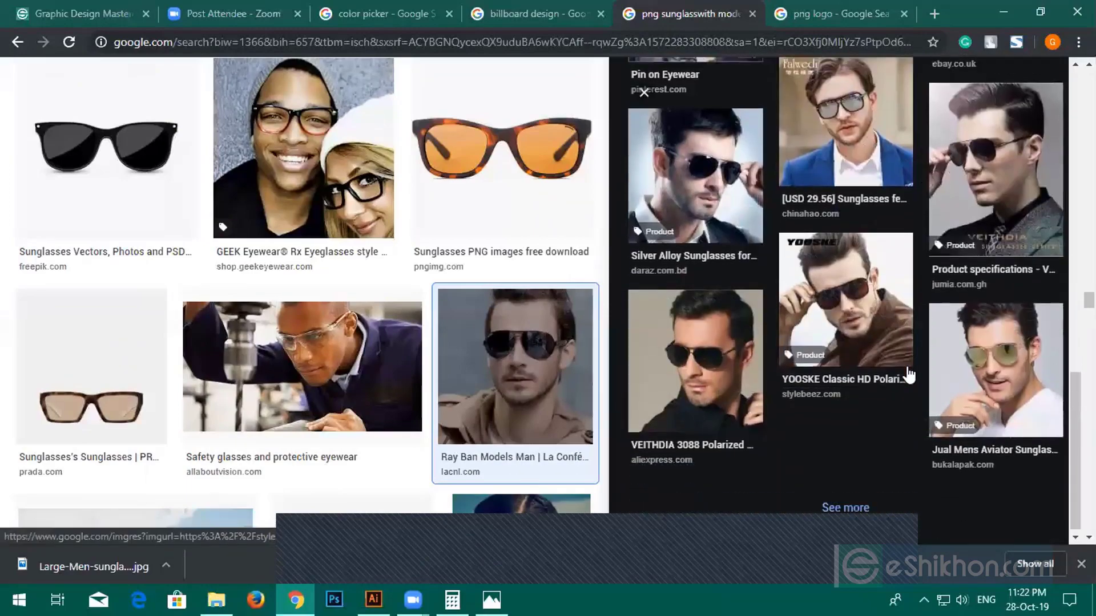
left_click(1035, 371)
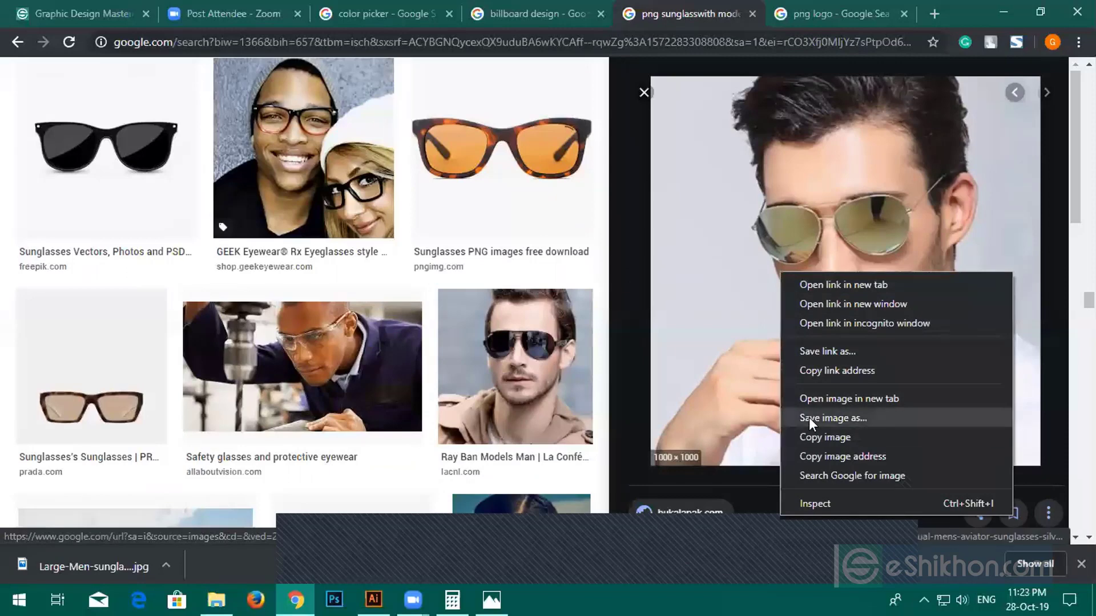
left_click(809, 417)
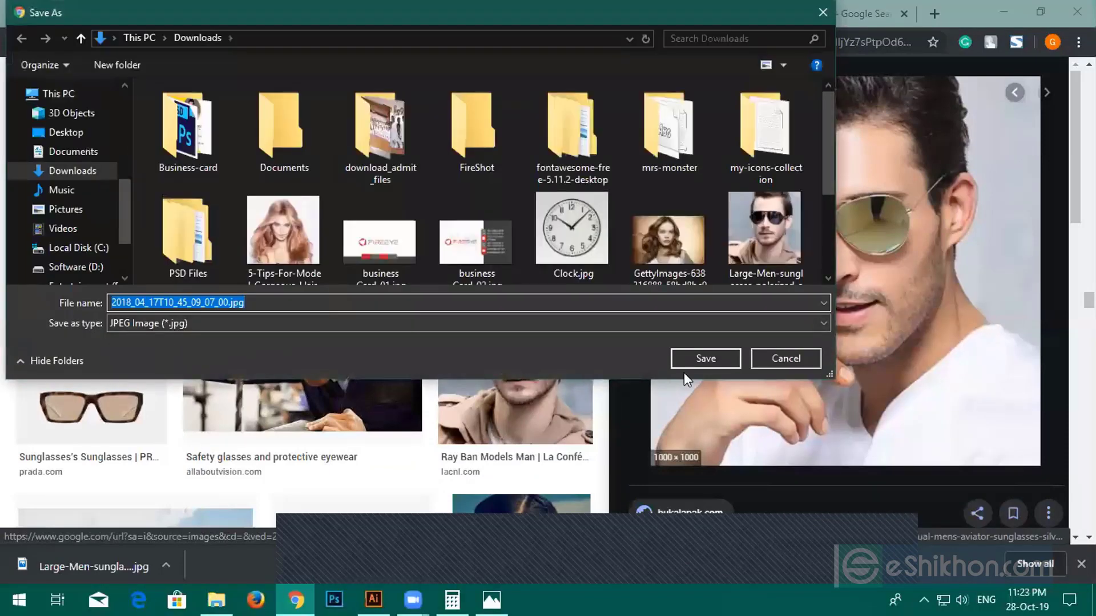
left_click(705, 358)
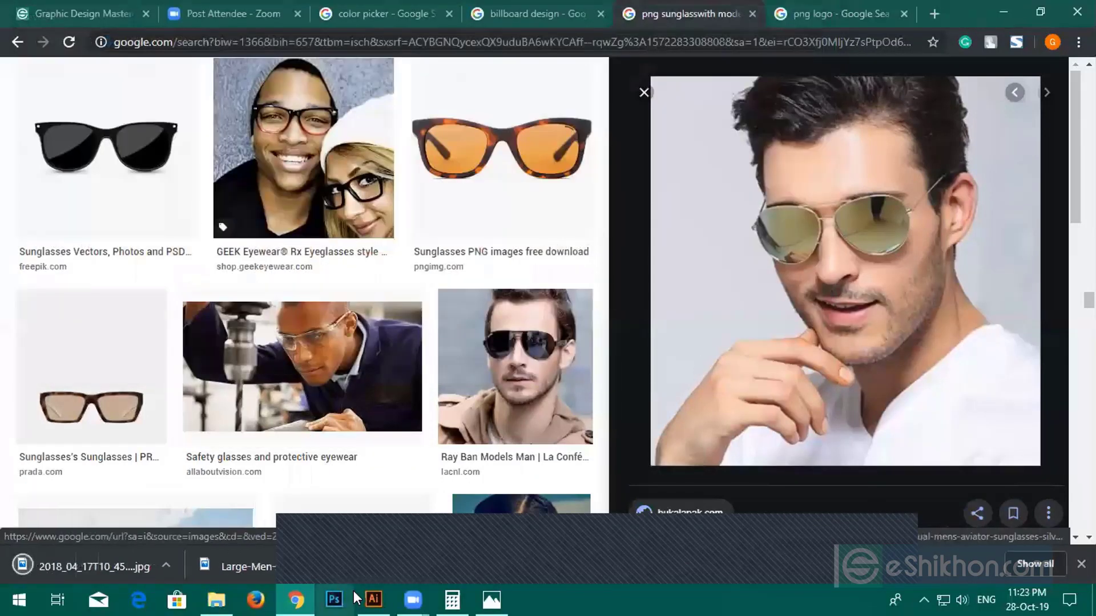
Switch to Illustrator and place 2018_04_17T10_45_09_07_00.jpg as a linked image about 13.04 in square over the red half
left_click(374, 598)
left_click(44, 11)
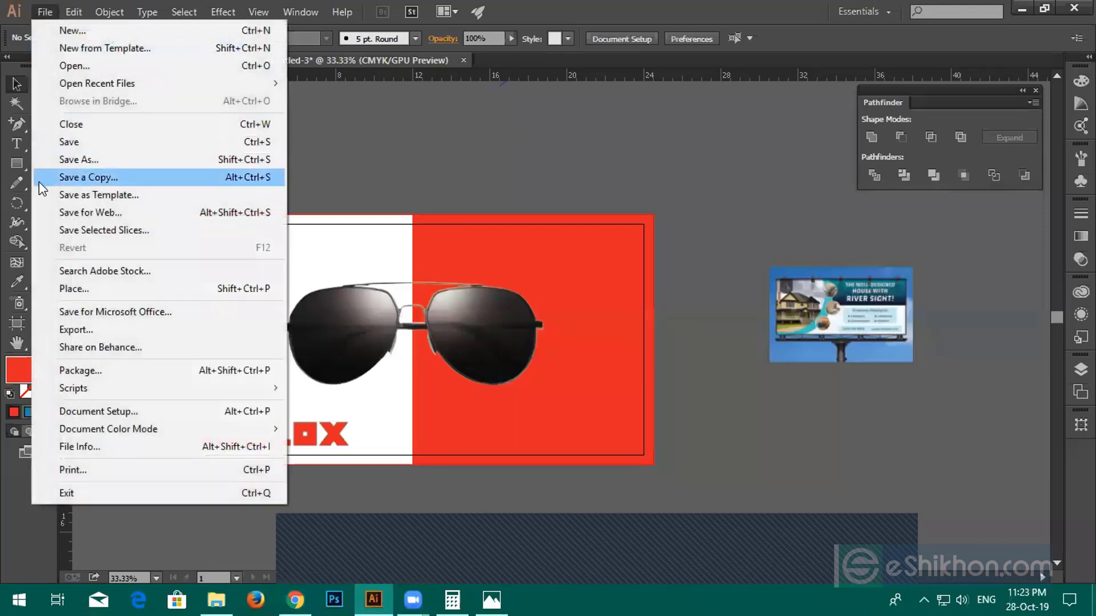
left_click(73, 288)
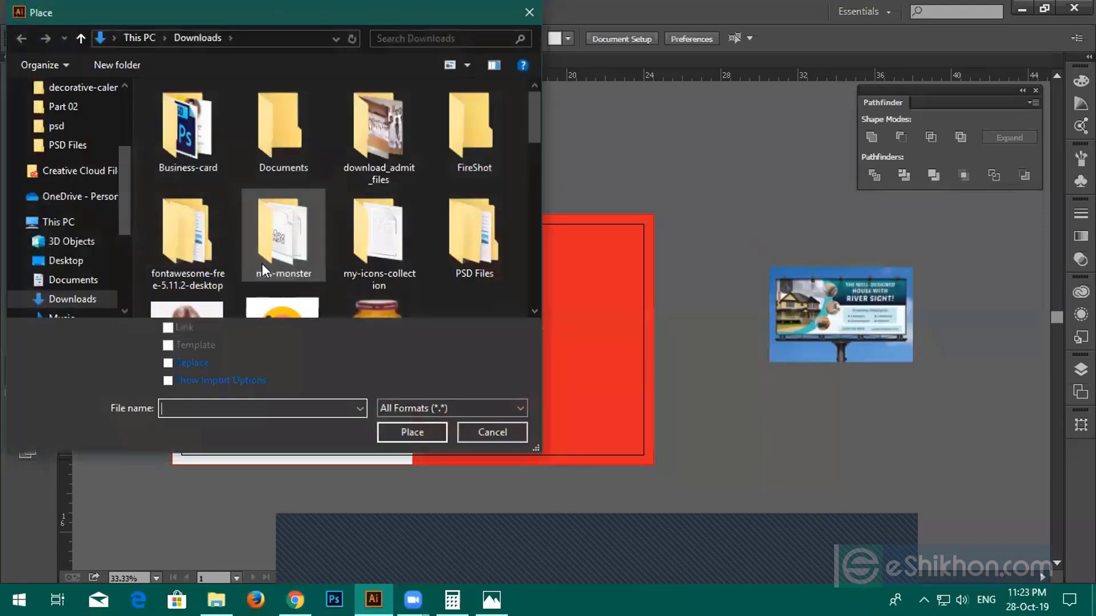
left_click(228, 258)
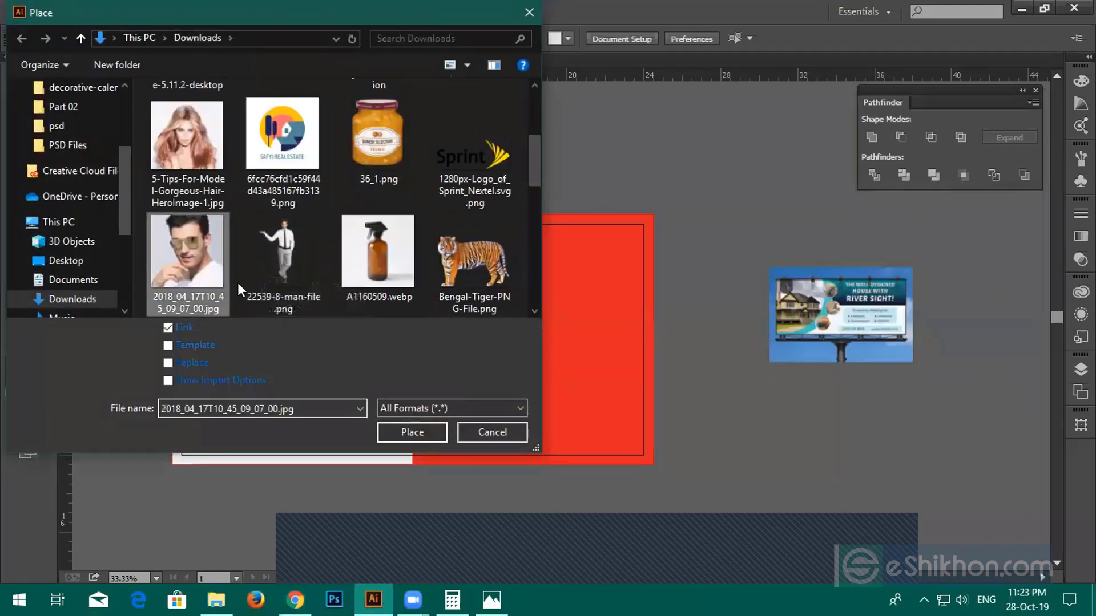
left_click(389, 423)
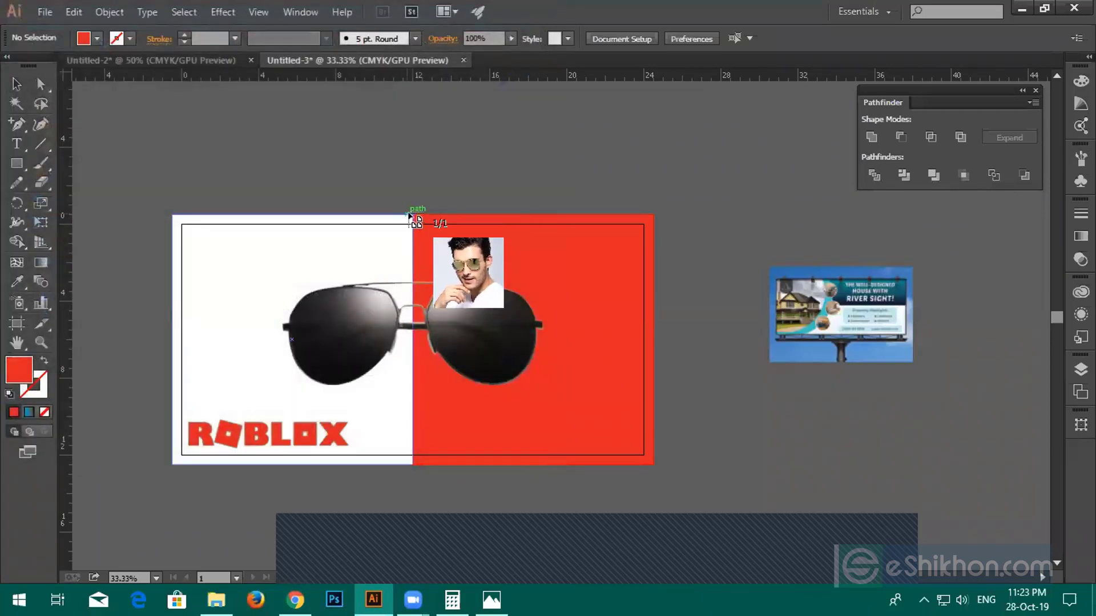
left_click_drag(414, 216, 663, 491)
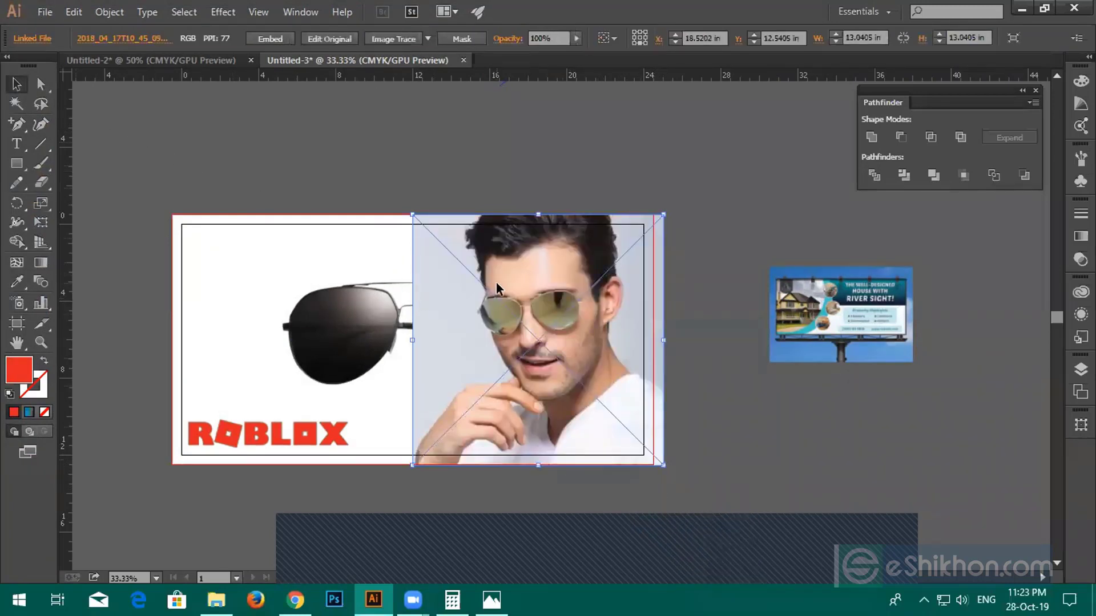
Move the model photo off the red half and paste a copy of the red rectangle in place
left_click_drag(496, 288, 673, 345)
left_click(447, 282)
right_click(456, 270)
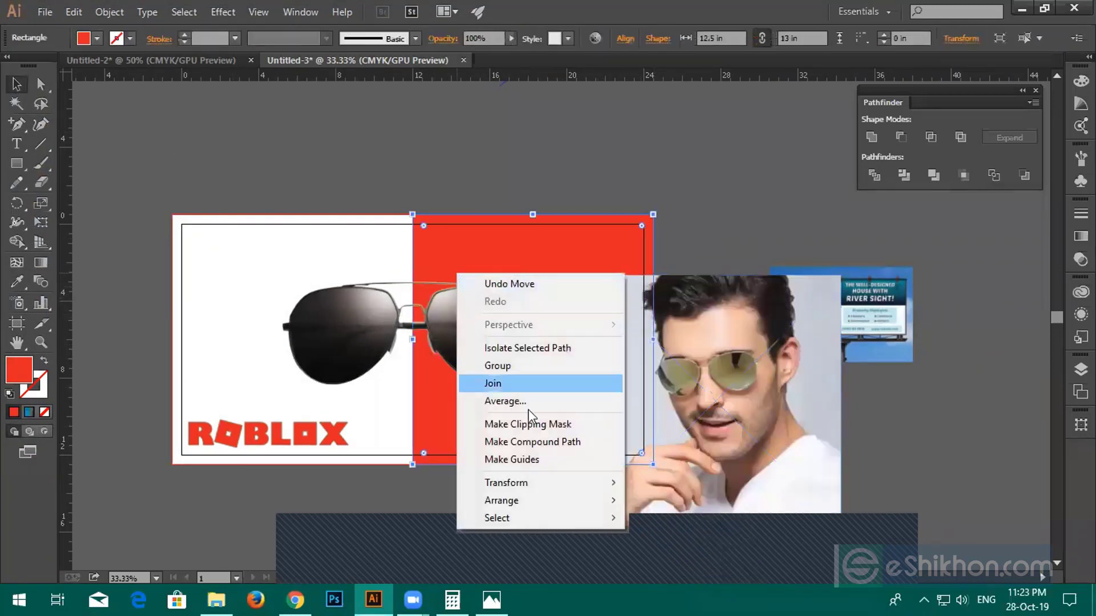
mouse_move(552, 498)
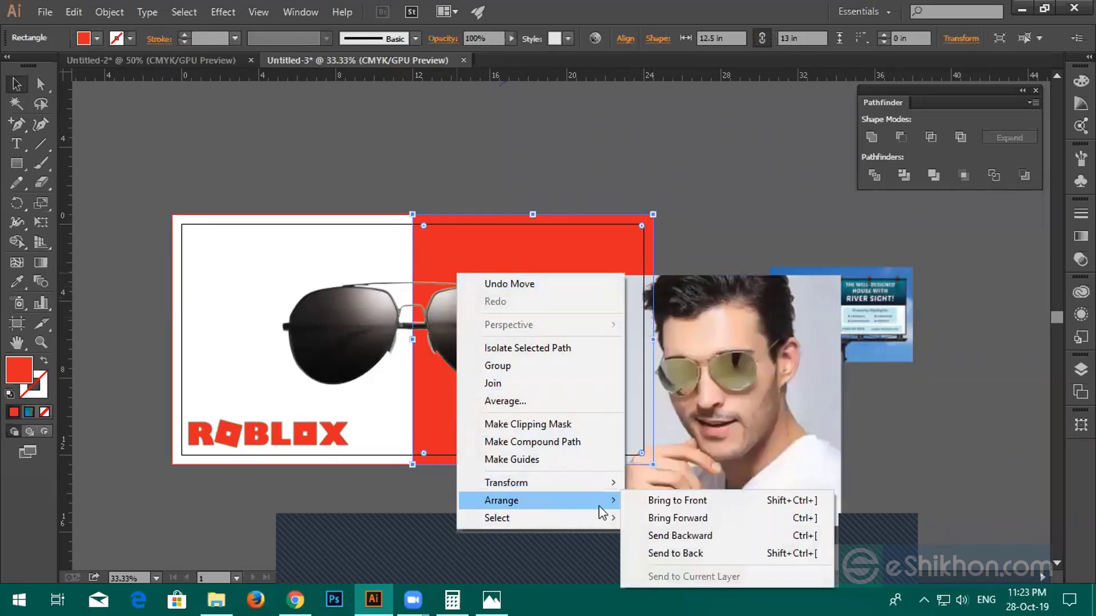
left_click(464, 144)
left_click(491, 264)
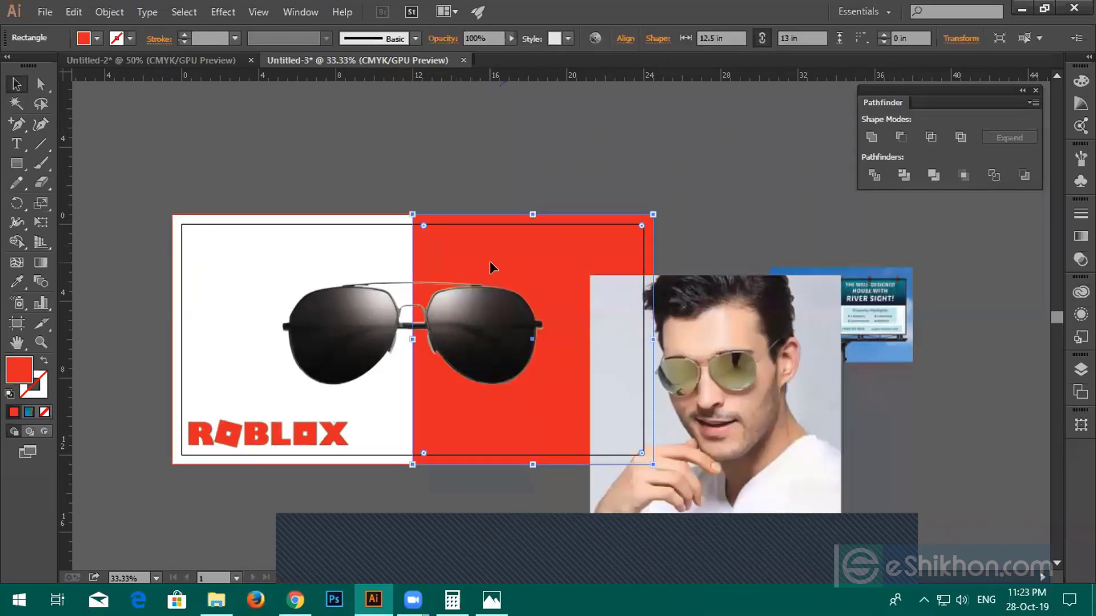
key("ctrl")
Move the model photo back over the red half and send it backward behind the sunglasses
left_click(707, 338)
left_click_drag(707, 338, 551, 297)
right_click(552, 298)
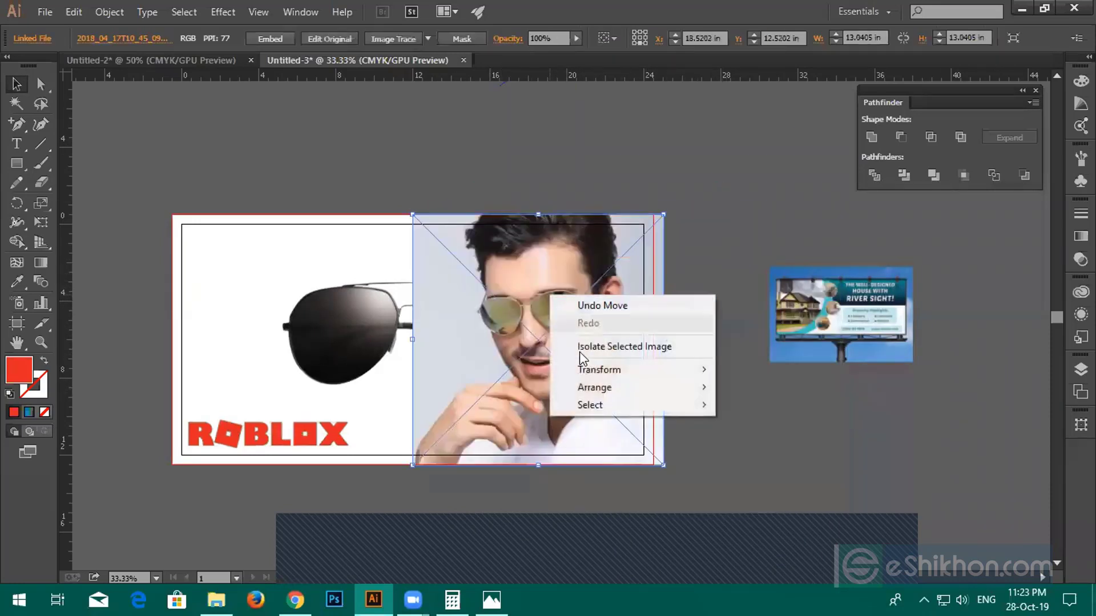
mouse_move(594, 387)
left_click(751, 424)
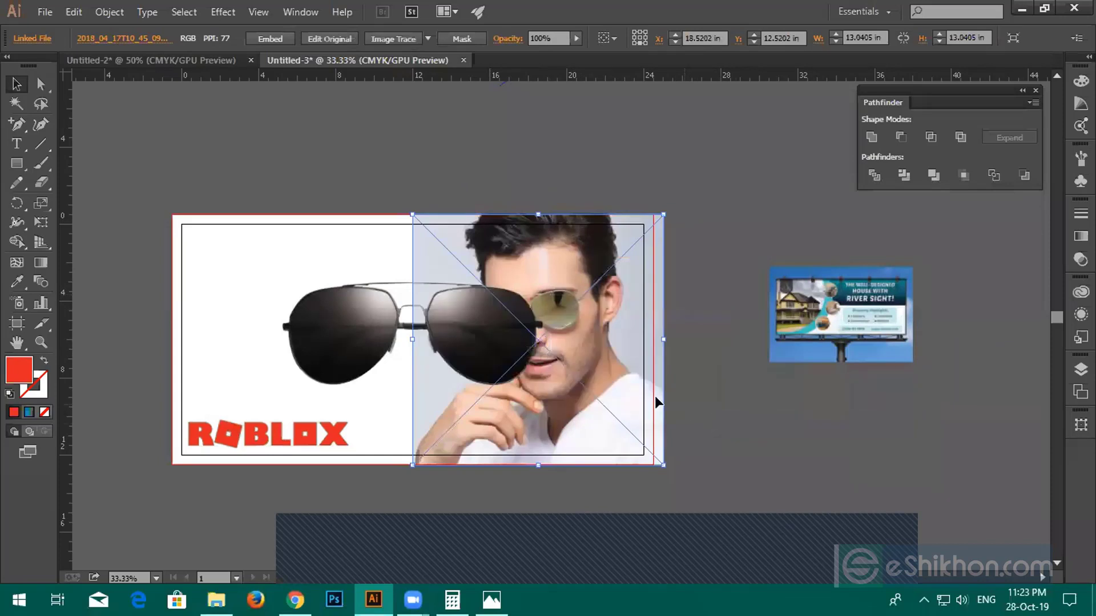
Shift the photo down slightly to expose the red rectangle and bring that rectangle to the front
left_click_drag(616, 383, 617, 393)
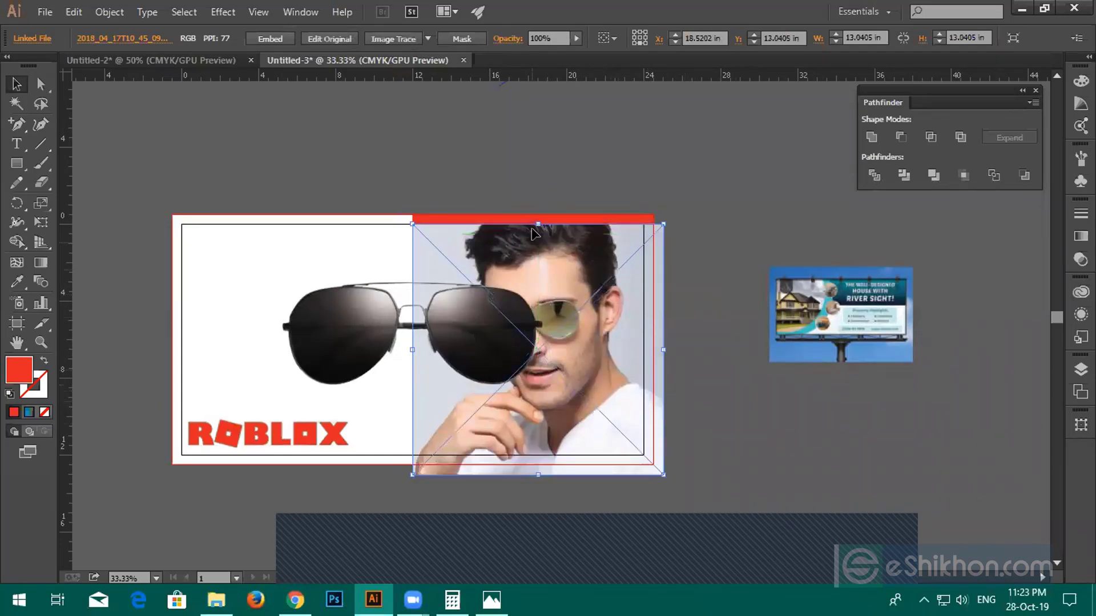
left_click(515, 215)
right_click(515, 214)
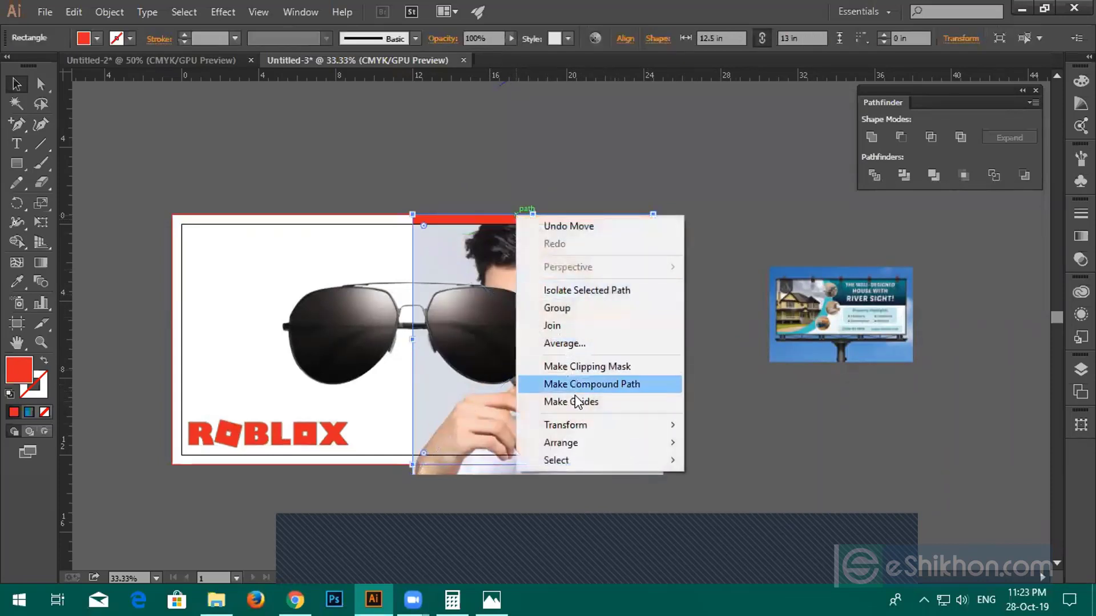
mouse_move(594, 444)
left_click(702, 441)
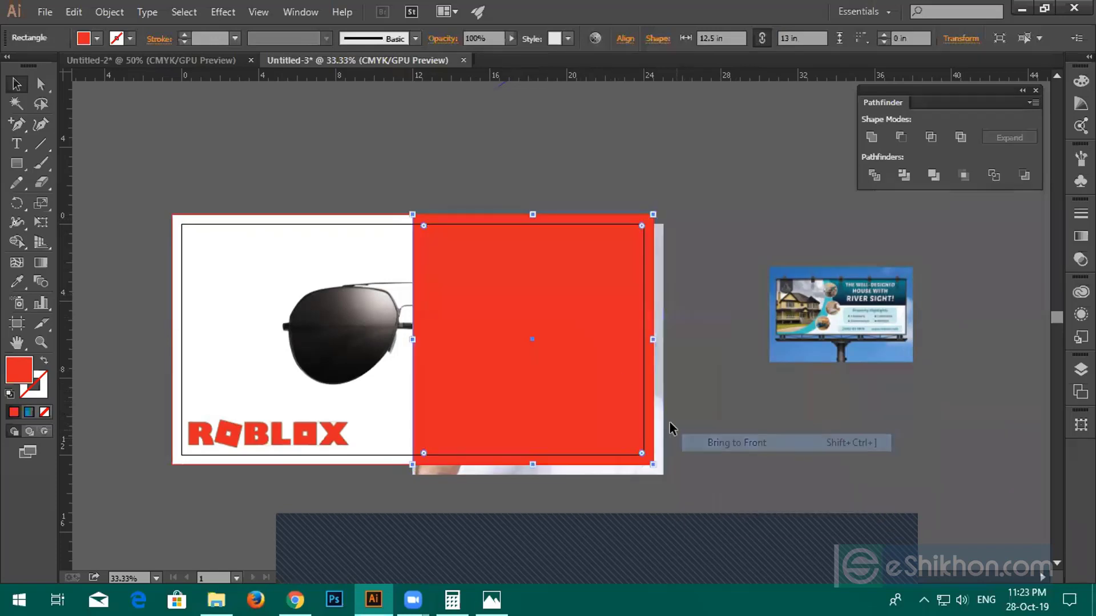
Align the photo with the red rectangle's height and clip it to that rectangle with a clipping mask
left_click_drag(665, 405, 657, 382)
left_click(615, 371, "shift")
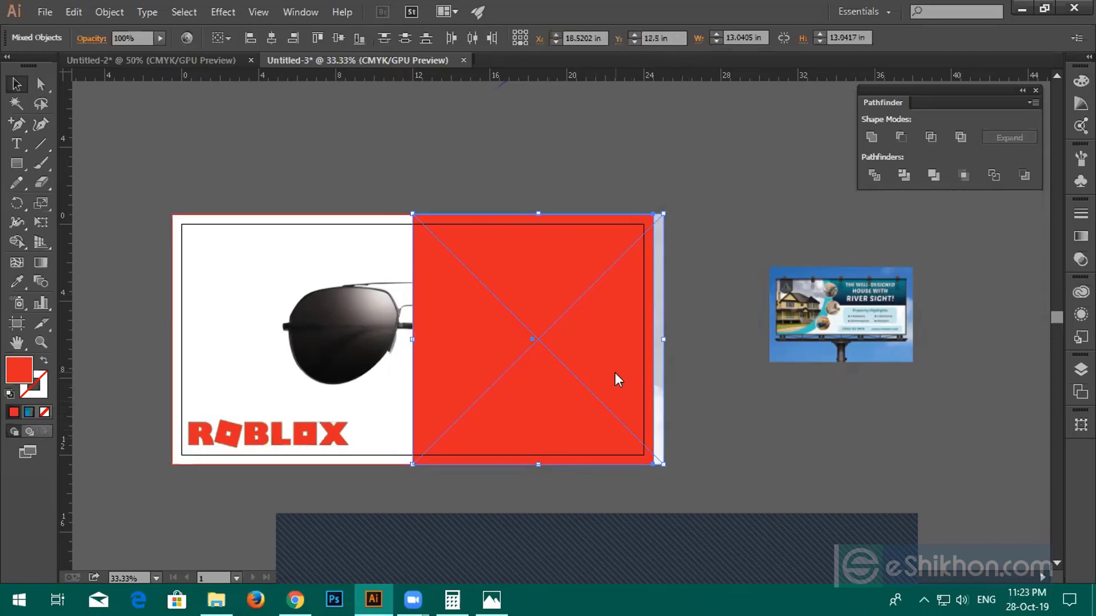
right_click(614, 371)
left_click(636, 465)
Send the clipped model photo backward two levels in the stacking order
right_click(616, 346)
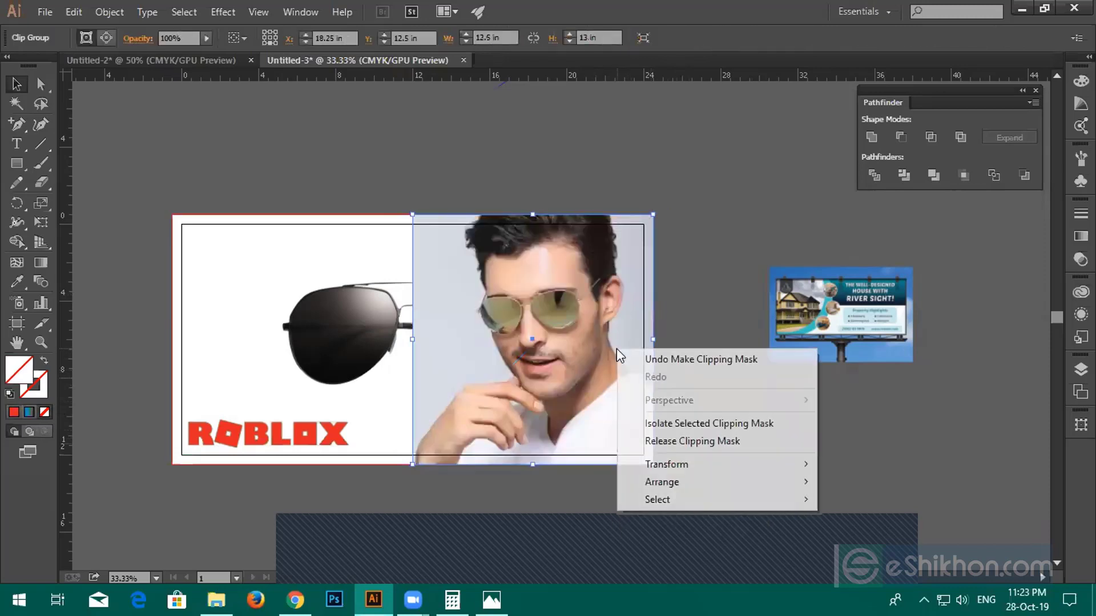
mouse_move(654, 486)
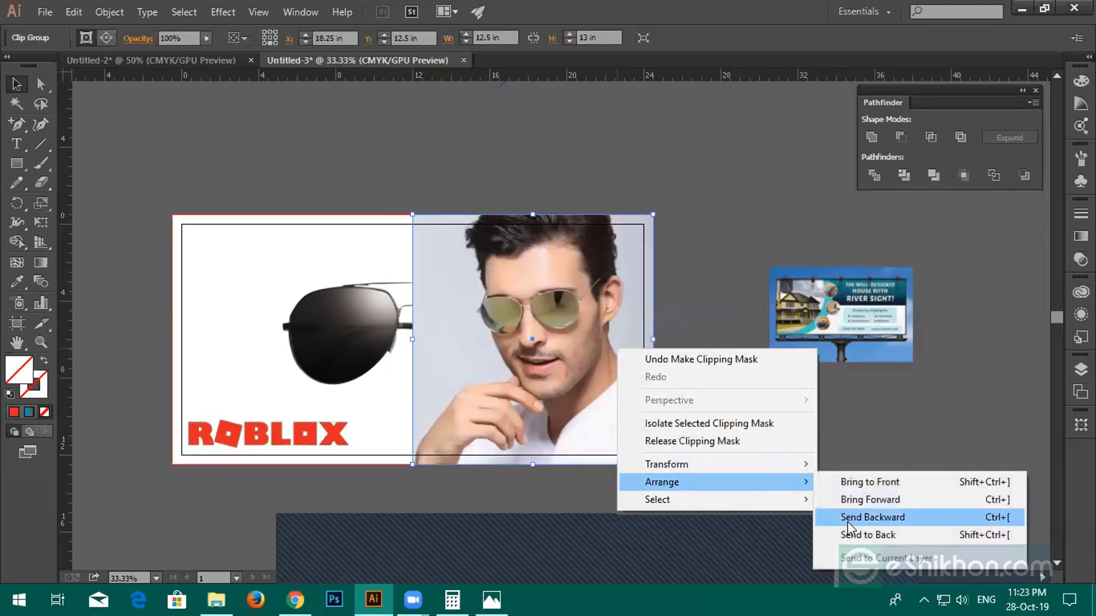
left_click(846, 519)
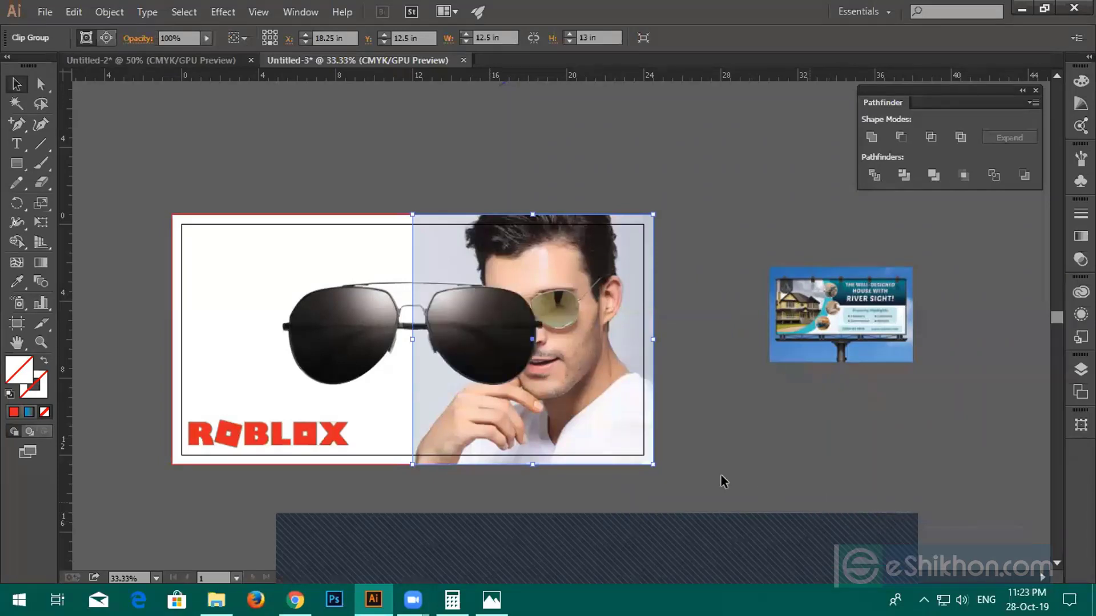
right_click(608, 410)
mouse_move(762, 537)
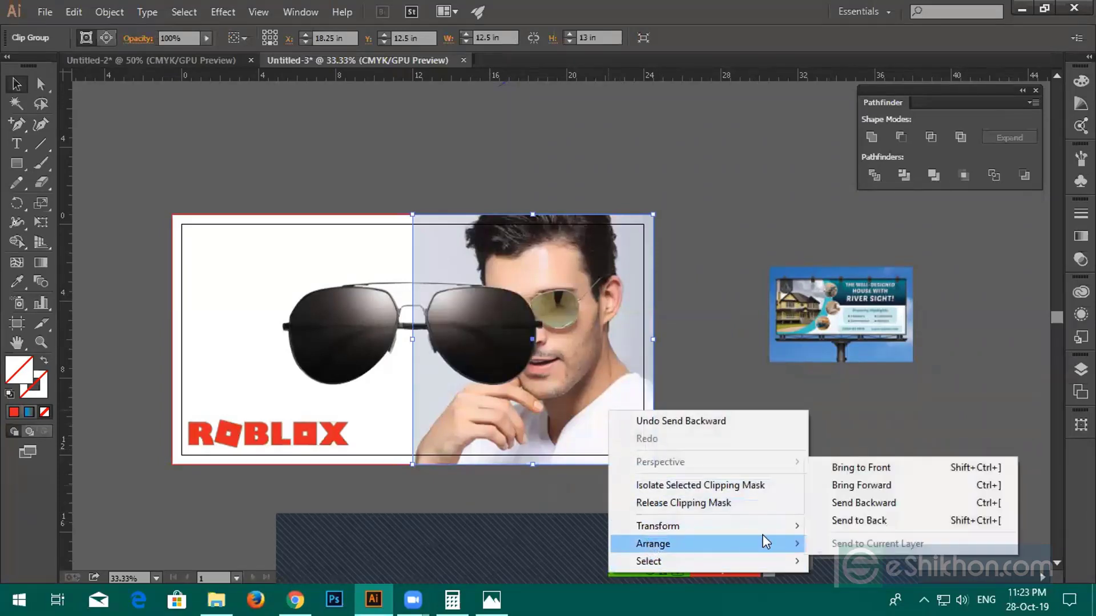
left_click(847, 502)
Move the clipped photo aside, bring the remaining red rectangle to the front, and fit the photo back beneath it
left_click_drag(622, 386, 672, 459)
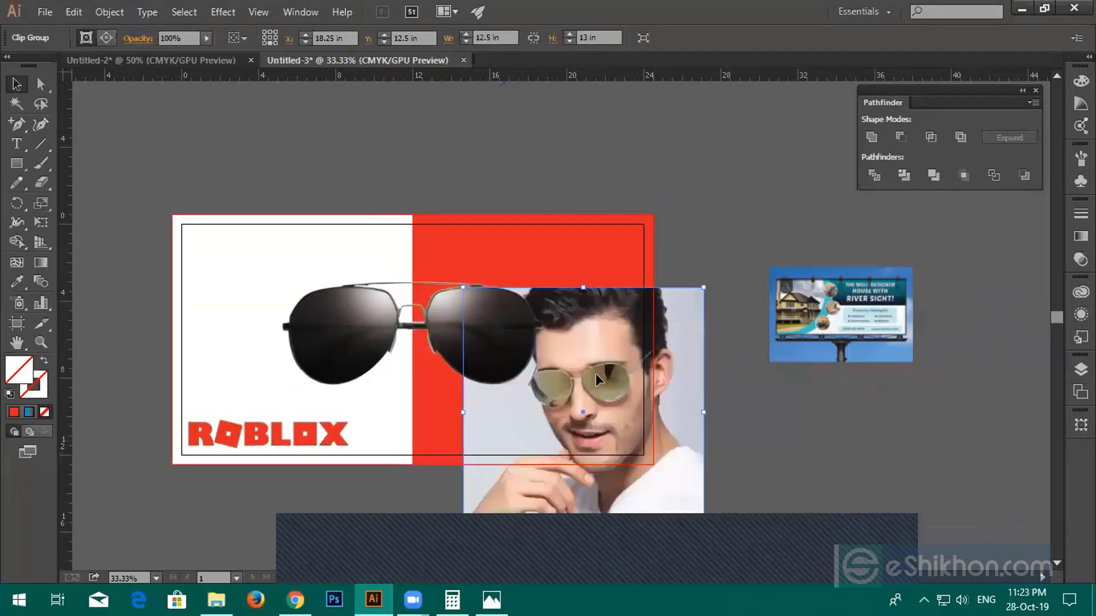
right_click(560, 273)
mouse_move(611, 497)
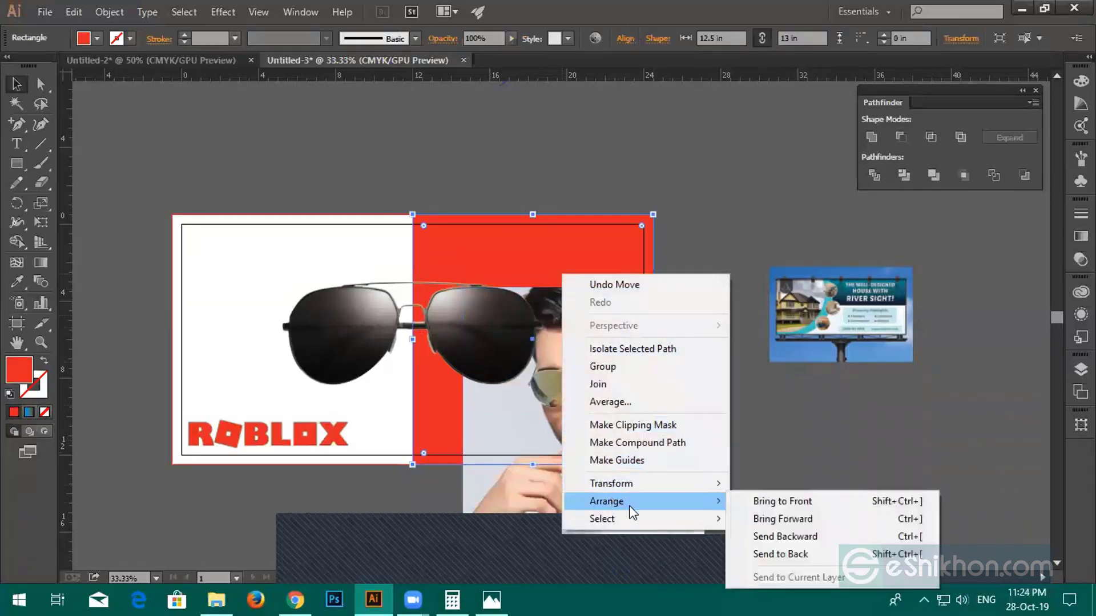
left_click(751, 503)
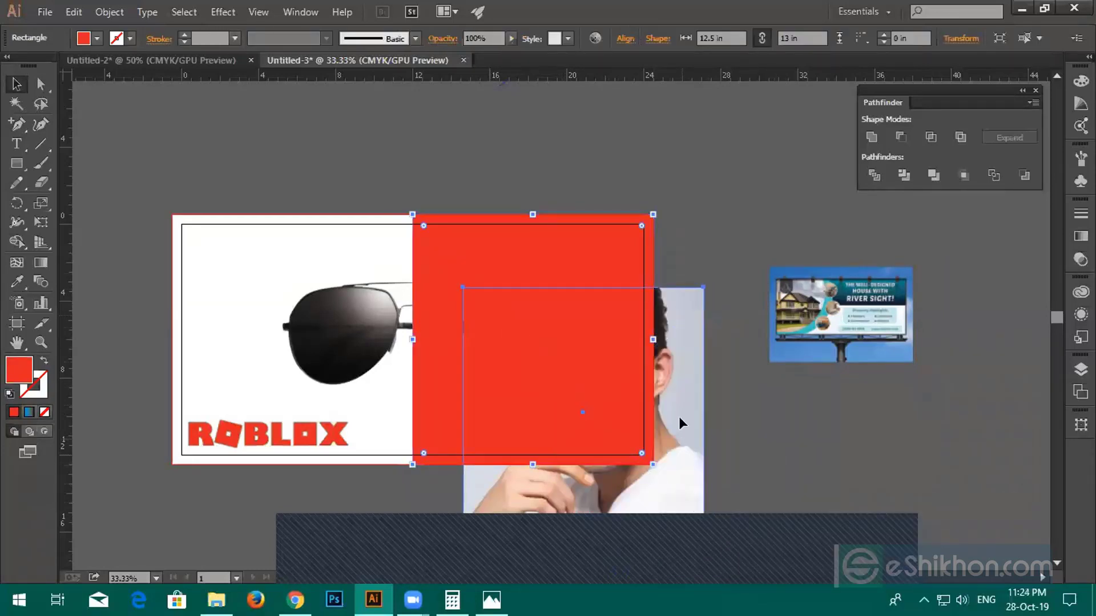
left_click_drag(680, 421, 631, 371)
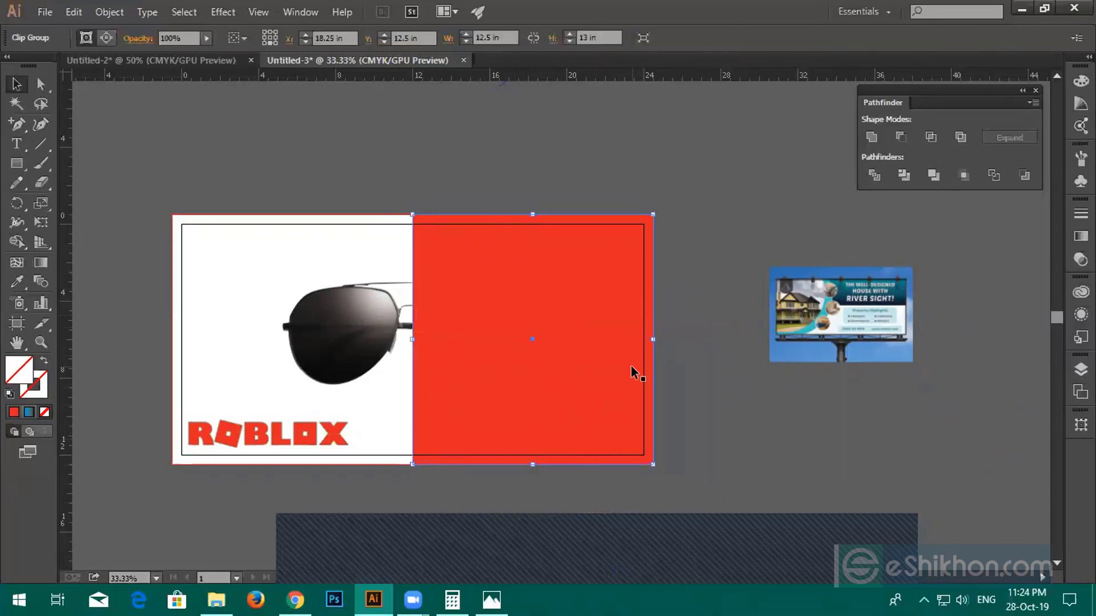
Set the red rectangle's opacity to 87% over the model photo
left_click(508, 39)
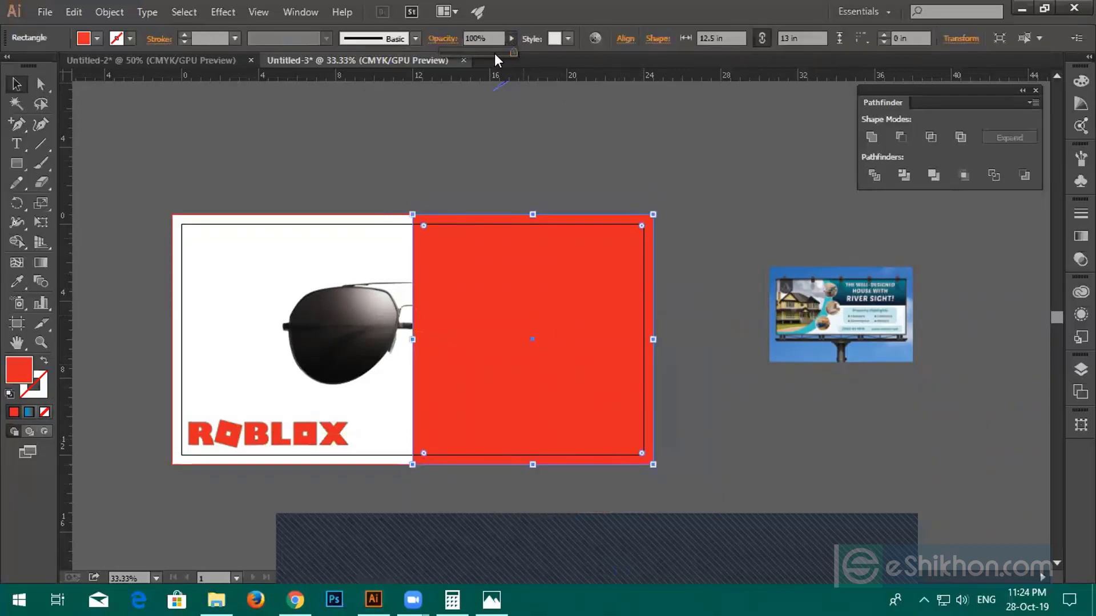
left_click(505, 51)
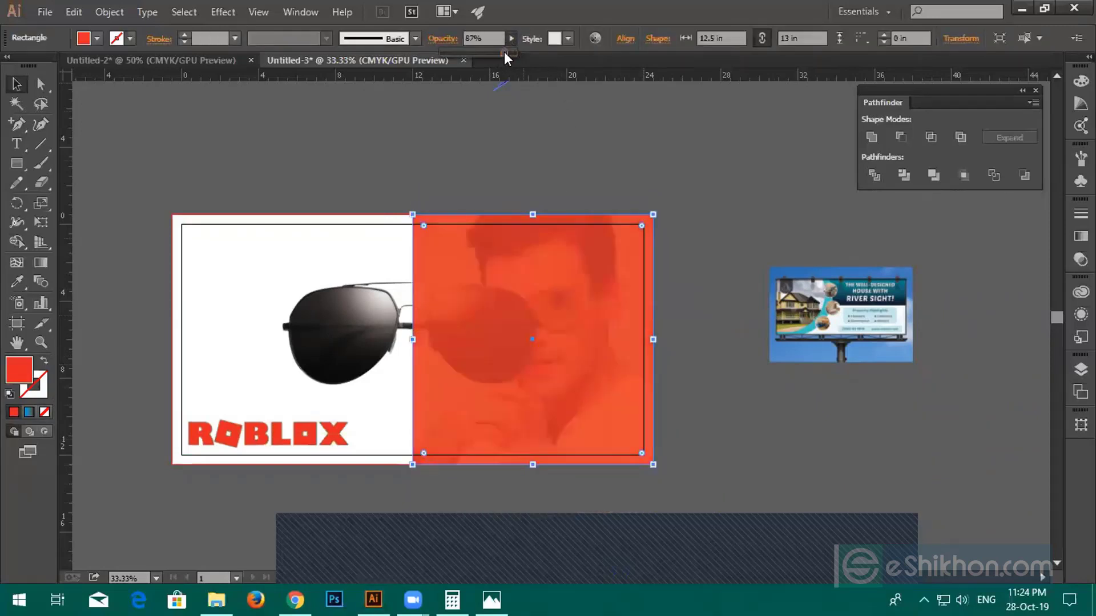
left_click(540, 149)
Unlock all objects and embed the linked sunglasses image sunglasses_PNG62.png
left_click(325, 339)
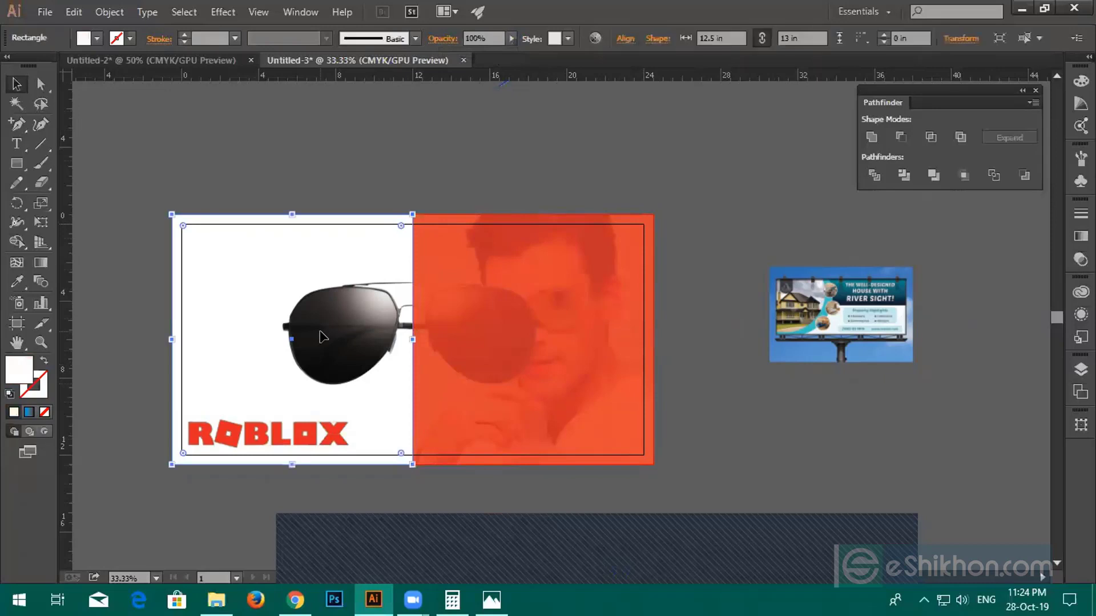
left_click(356, 109)
key("ctrl+alt+2")
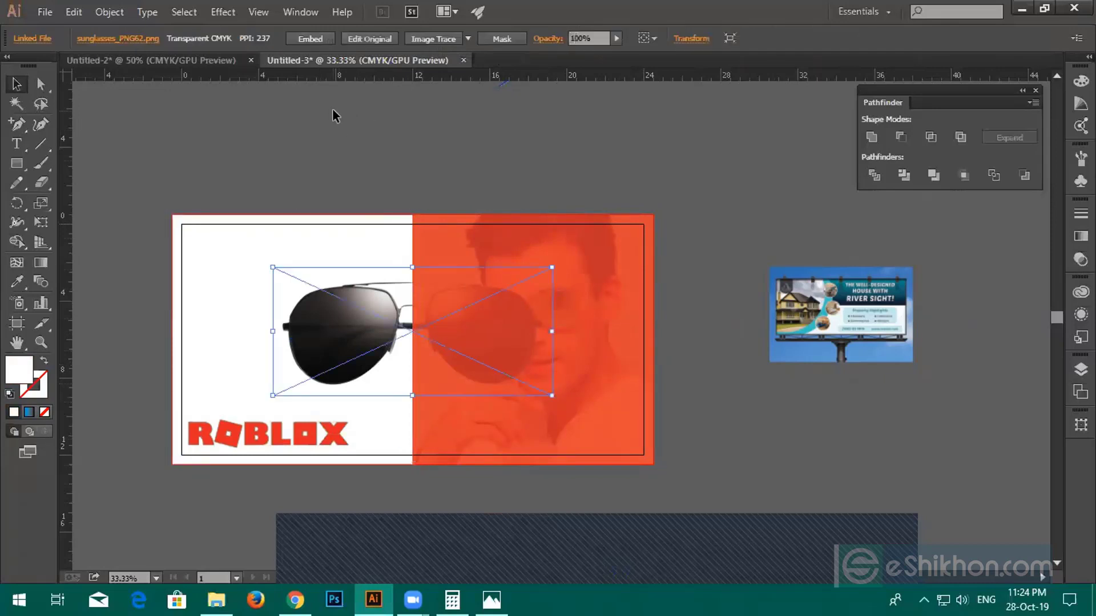
left_click(332, 110)
left_click(339, 311)
left_click(330, 34)
Bring the sunglasses image to the front, above the red overlay
right_click(352, 303)
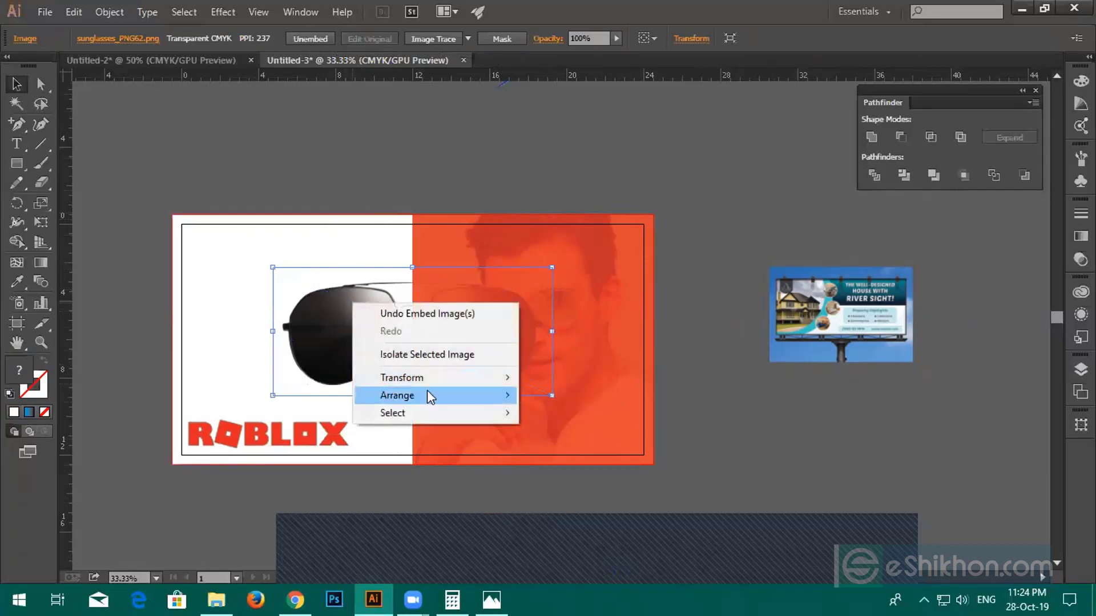
mouse_move(428, 395)
left_click(529, 393)
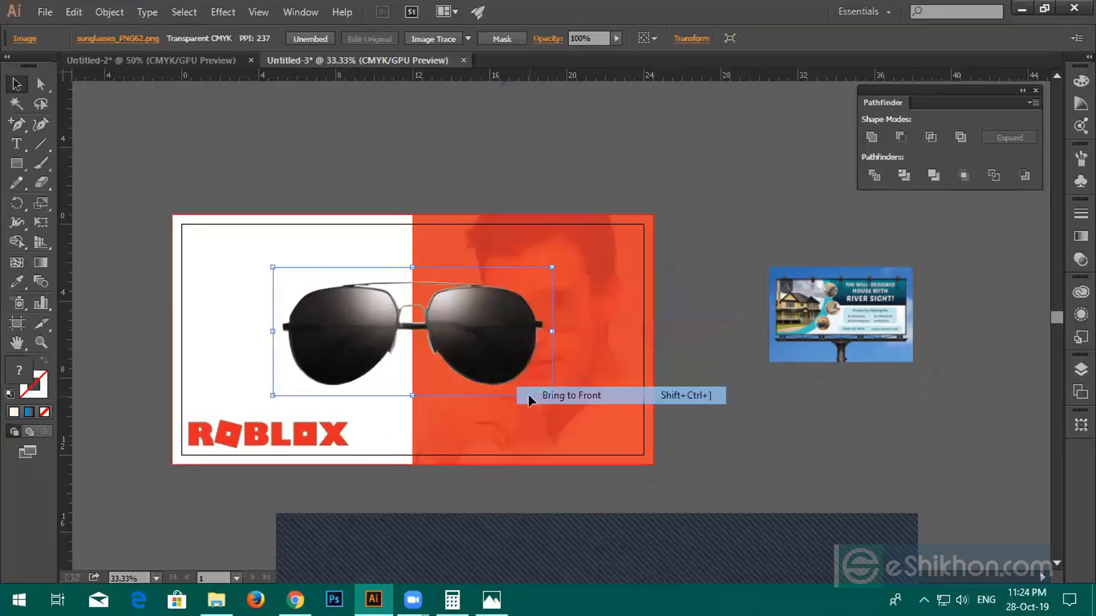
left_click(701, 183)
Apply a Multiply drop shadow to the sunglasses with 75% opacity, 0.1 in X and Y offsets and 0.07 in blur
left_click(500, 358)
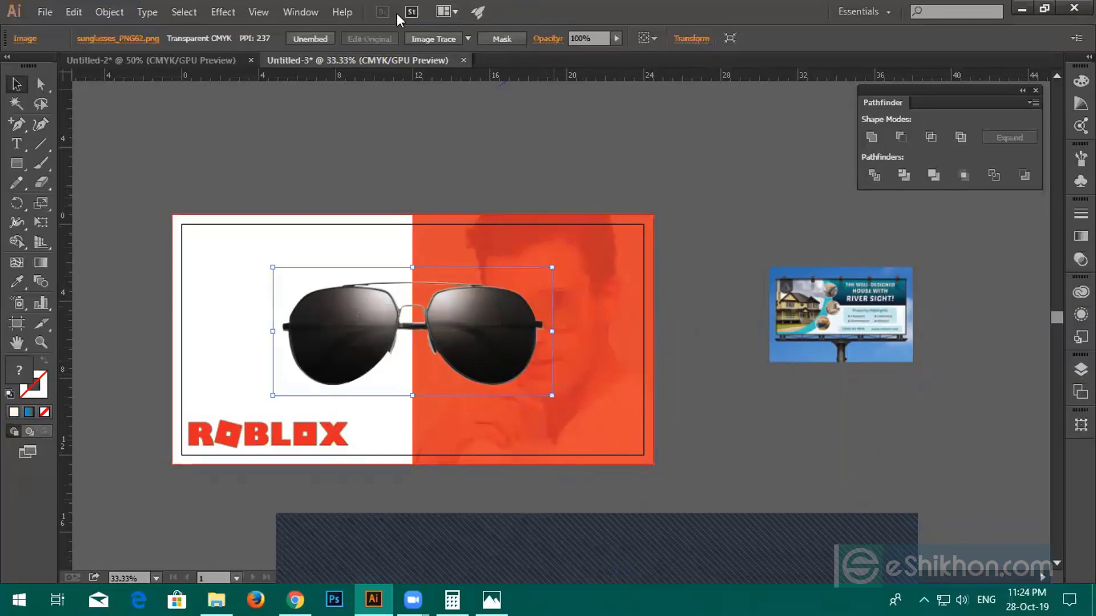
left_click(222, 11)
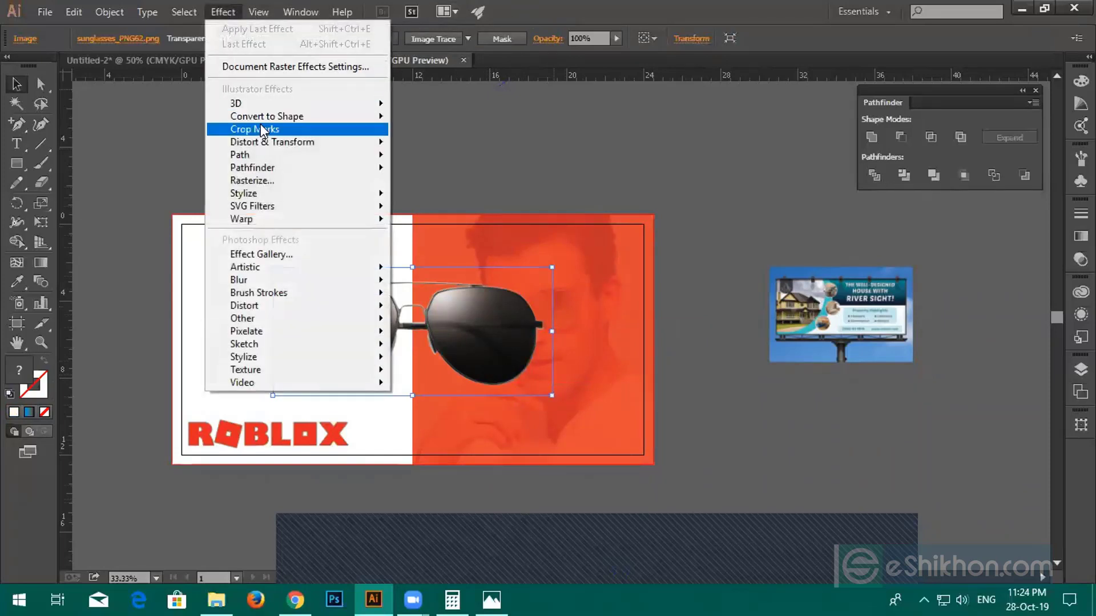
mouse_move(376, 192)
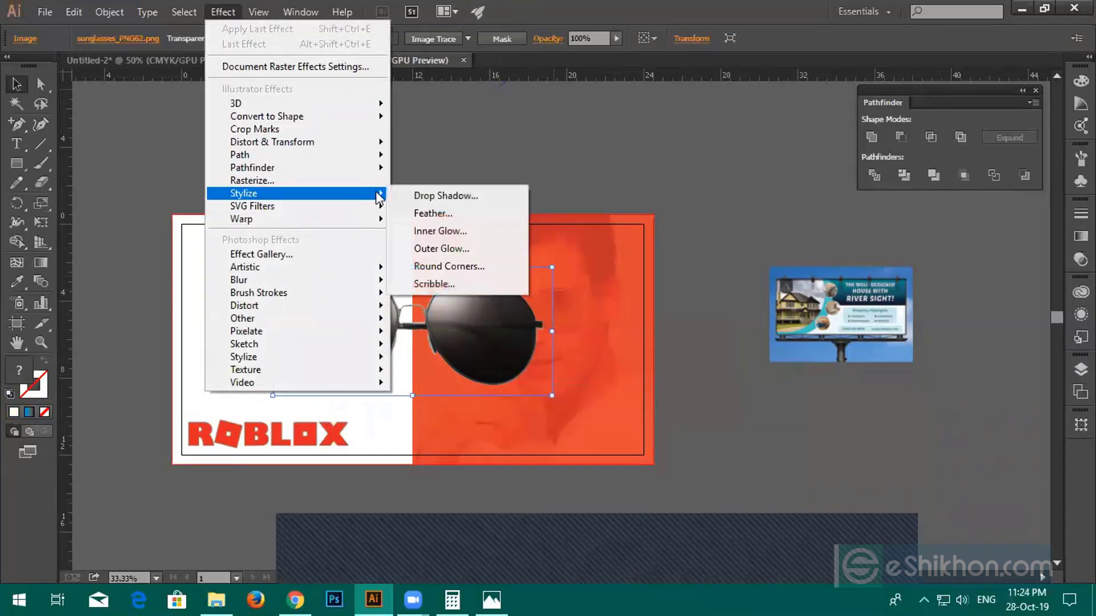
left_click(412, 197)
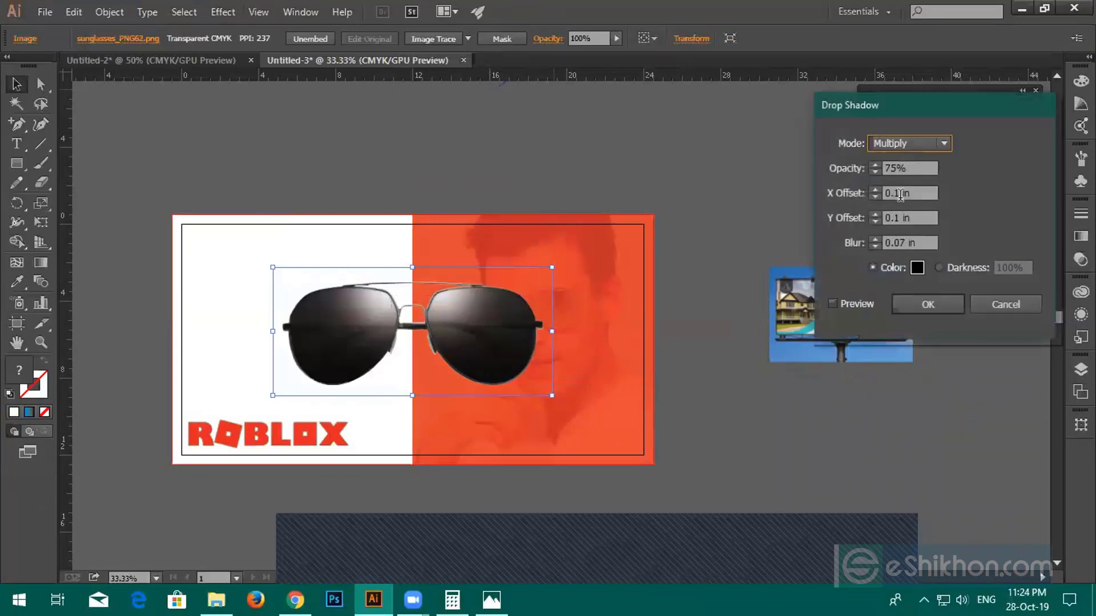
left_click(832, 304)
left_click(833, 304)
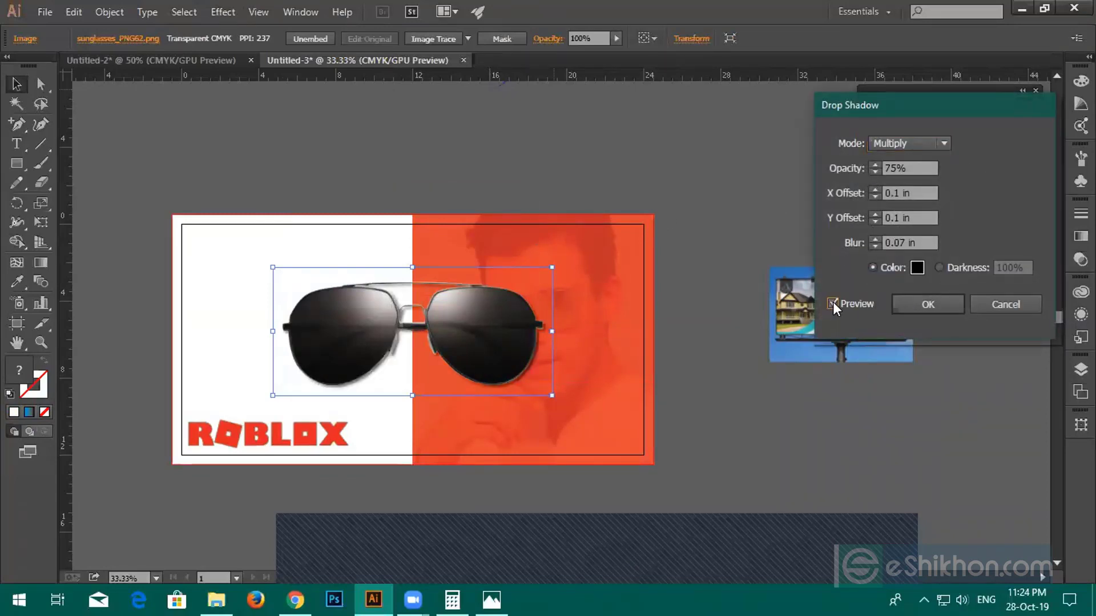
left_click(903, 303)
left_click(503, 162)
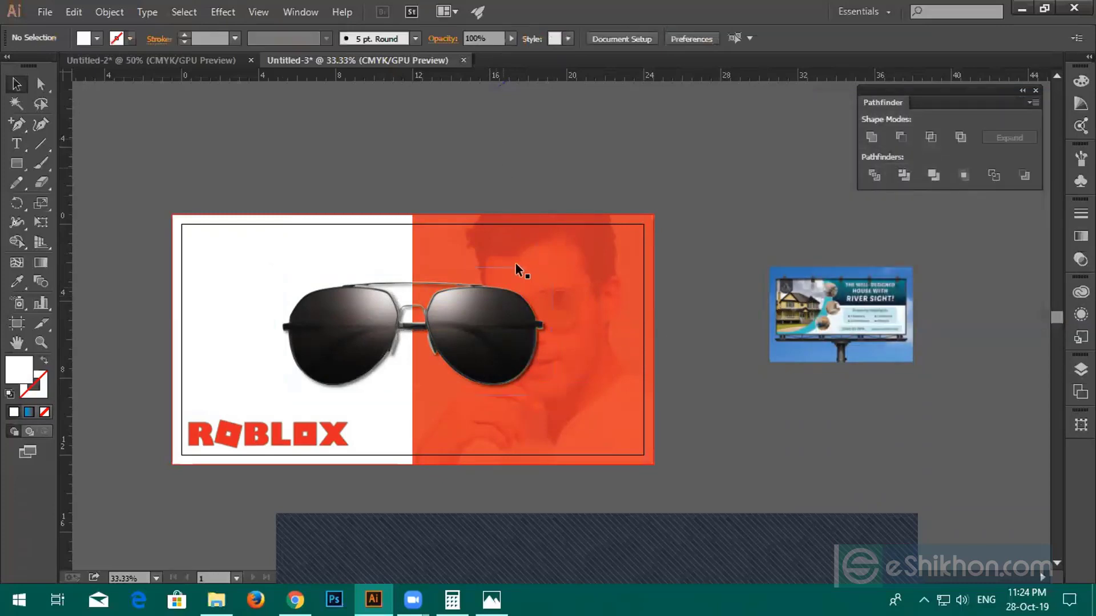
Examine the sunglasses' drop shadow and the red photo overlay up close and across the whole billboard
left_click(347, 348)
left_click(262, 131)
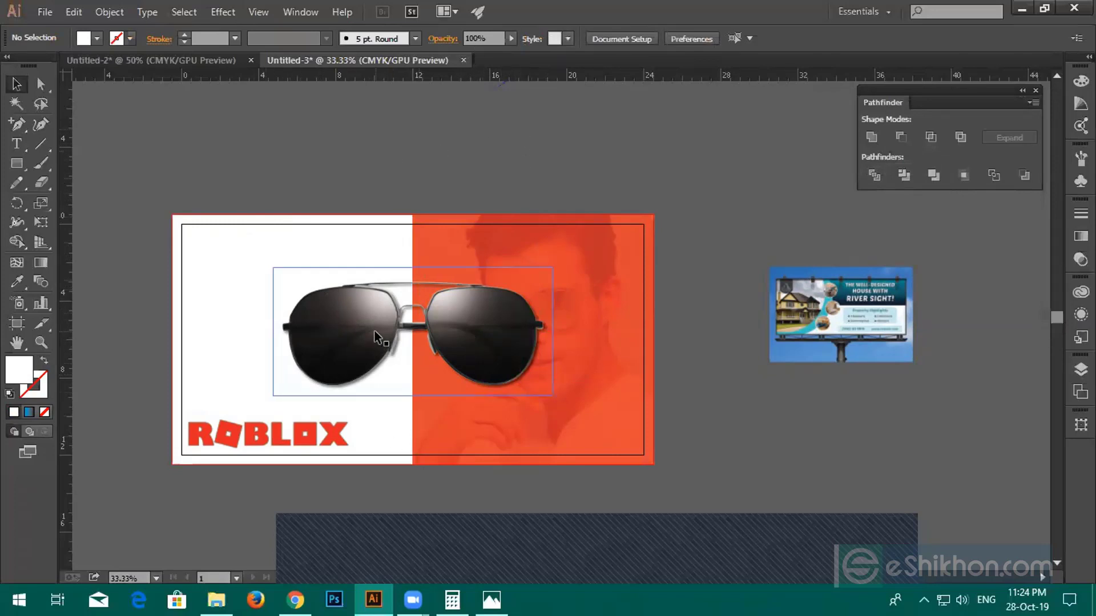
scroll(375, 333, "down", 2)
scroll(449, 350, "up", 2)
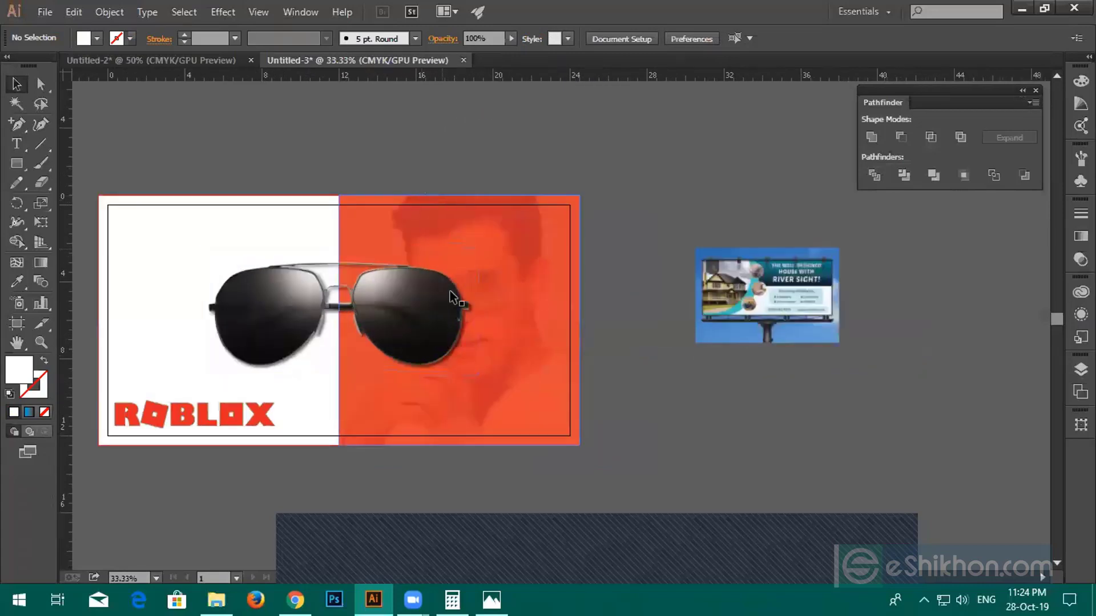
scroll(462, 239, "up", 2)
scroll(459, 246, "down", 3)
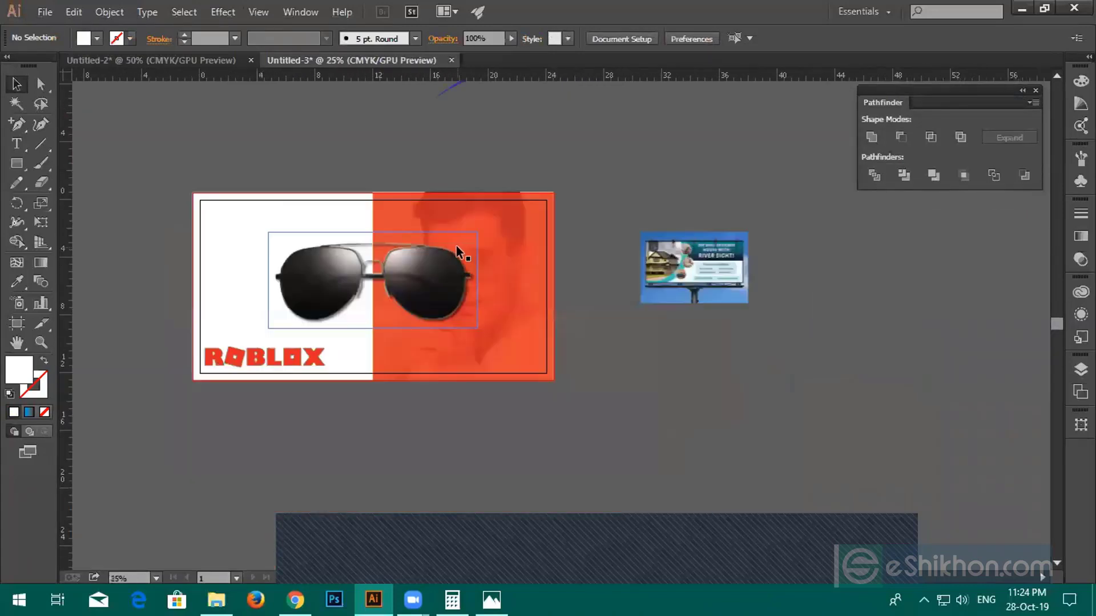
scroll(441, 272, "up", 2)
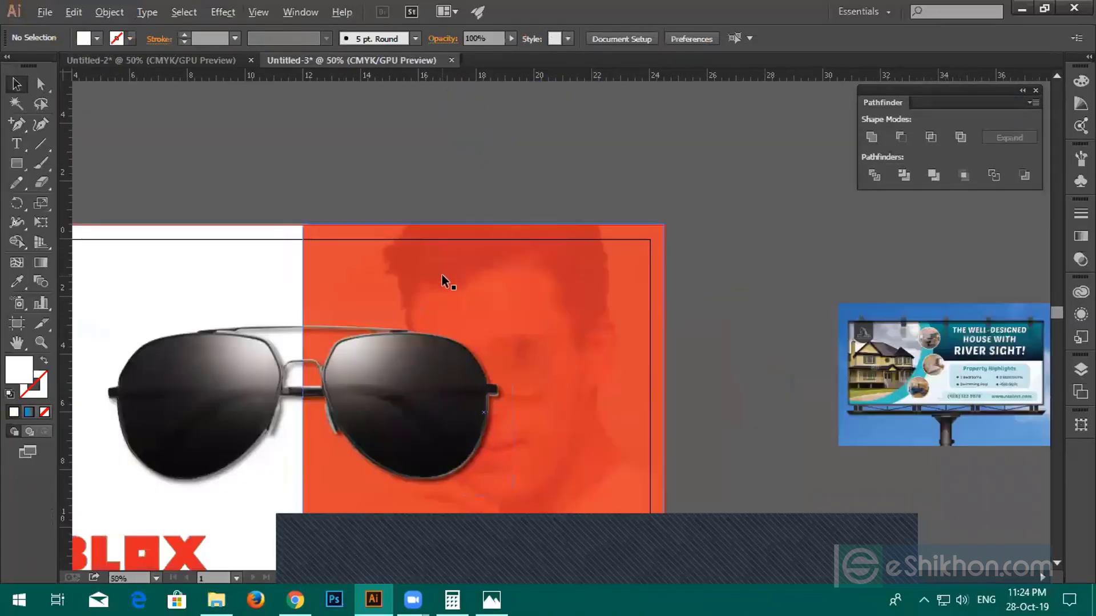
scroll(440, 273, "down", 2)
Delete the leftover blue curved shape above the artboard and the reference billboard picture beside it
left_click(448, 140)
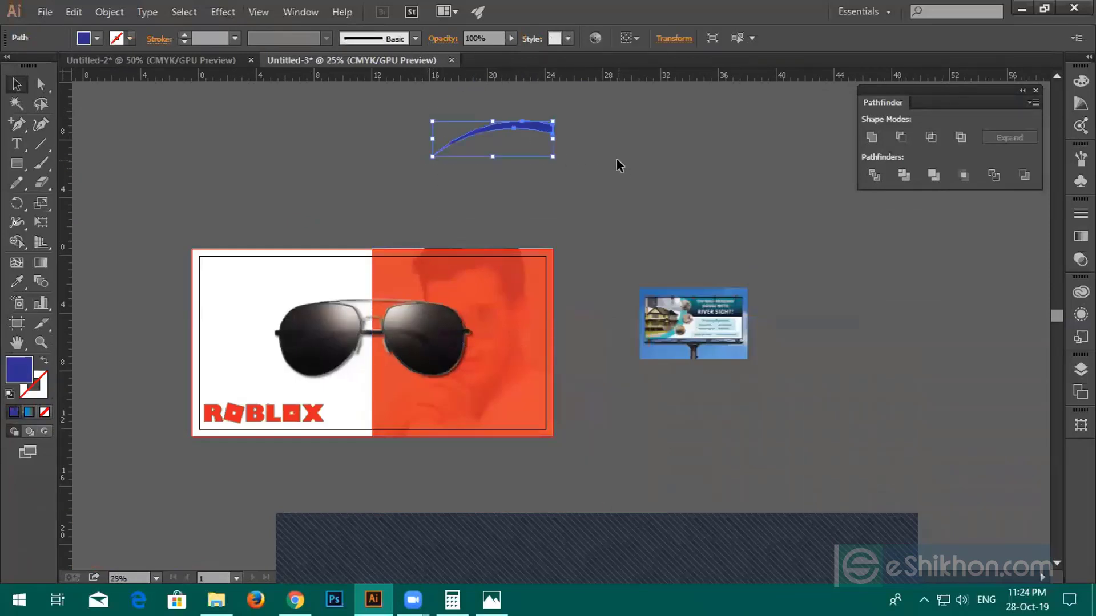
key("Delete")
left_click(721, 357)
key("Delete")
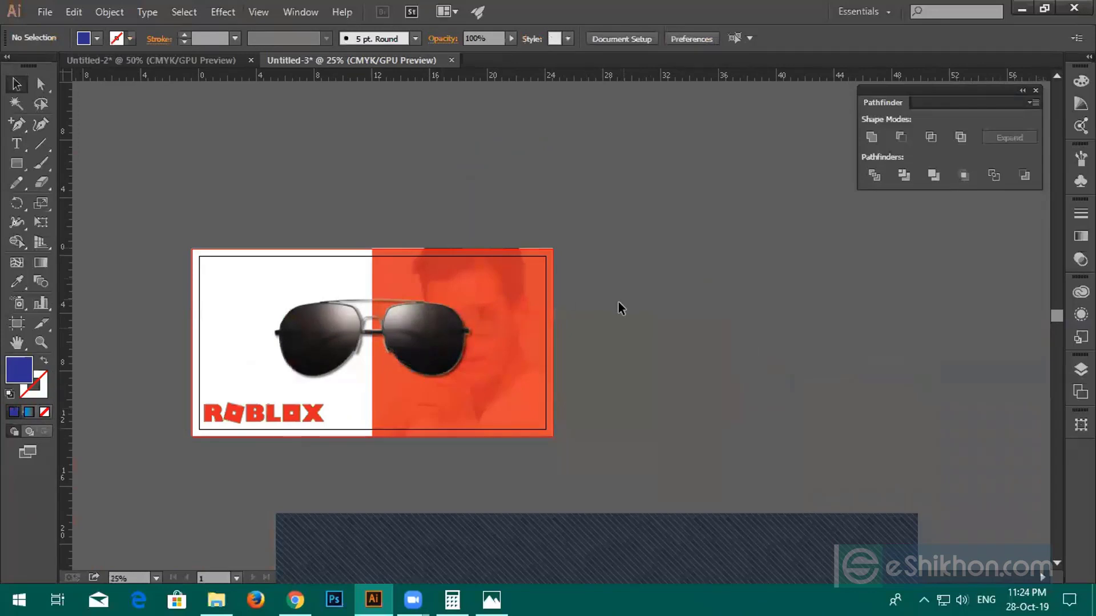
Draw an area text frame across the top of the white half, above the sunglasses
scroll(482, 331, "up", 2)
left_click_drag(392, 226, 867, 234)
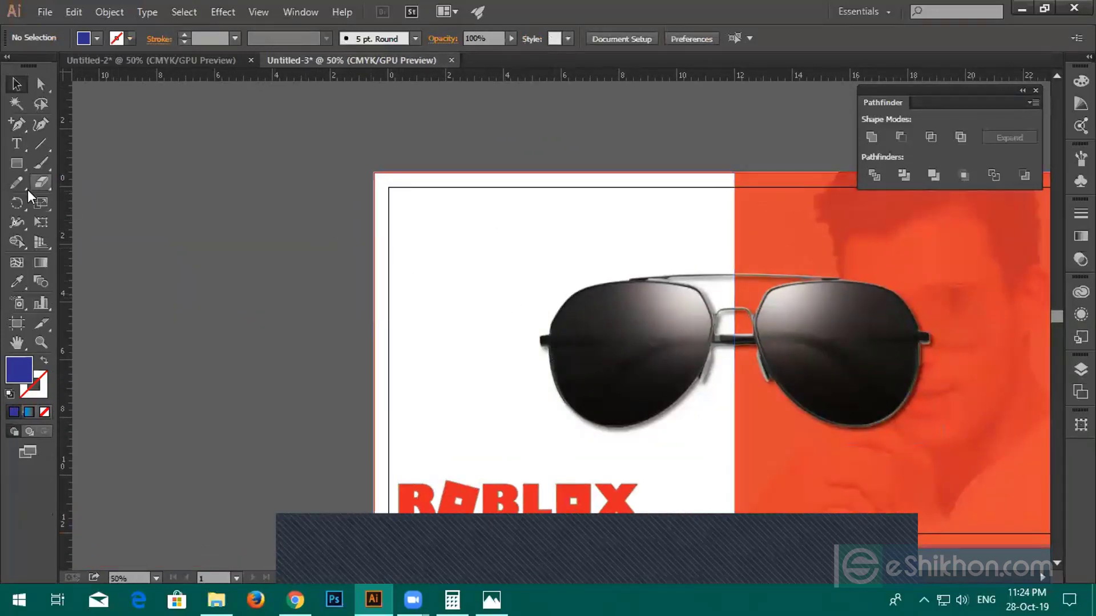
left_click(18, 144)
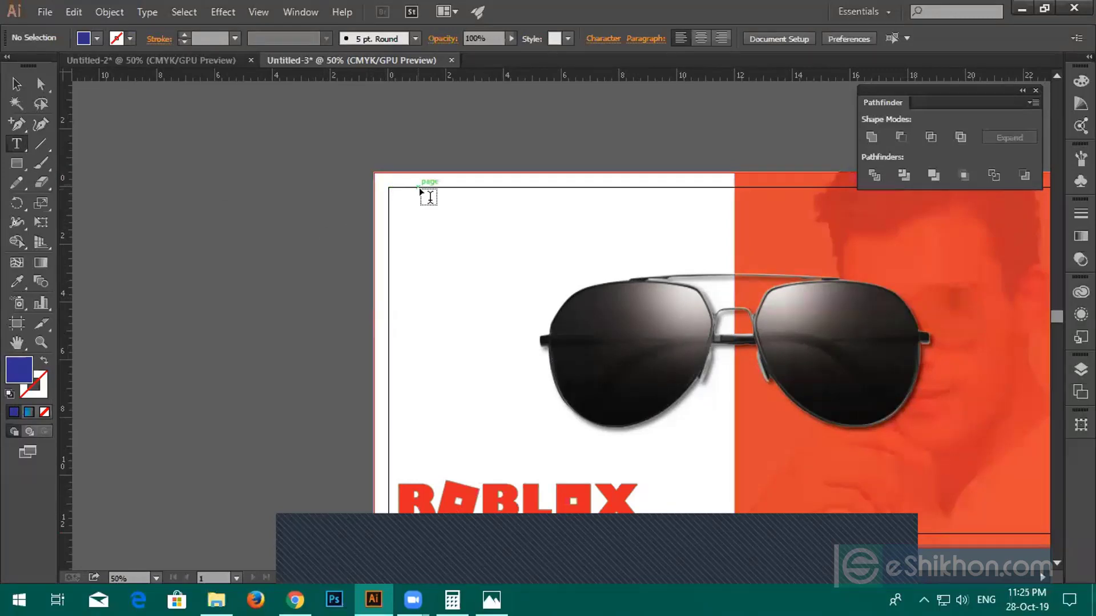
mouse_move(419, 188)
left_mouse_down()
mouse_move(575, 244)
mouse_move(670, 237)
left_mouse_up()
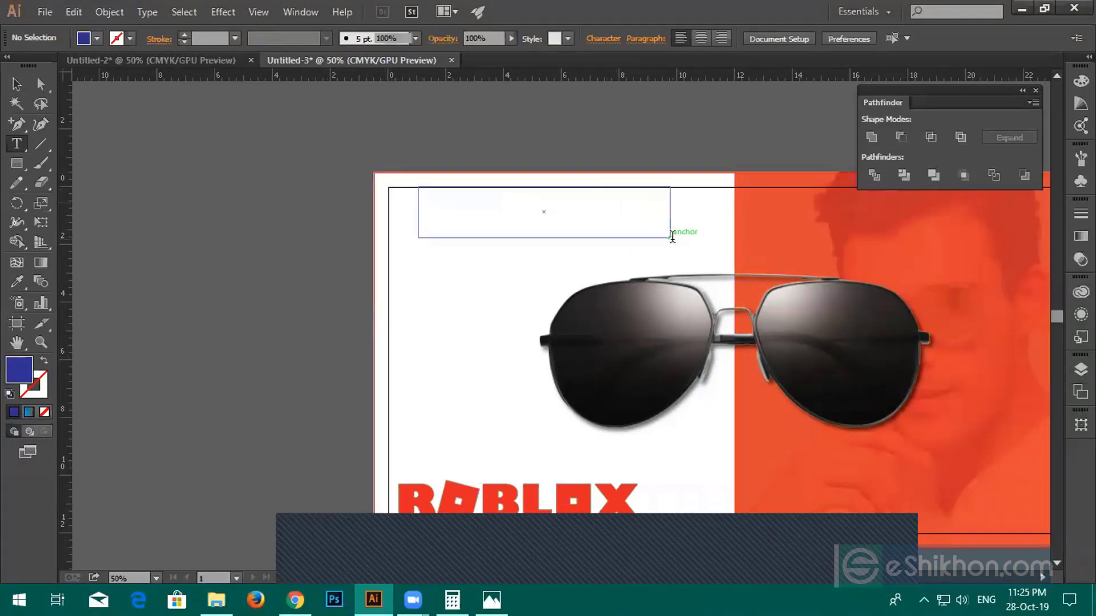
left_click(141, 14)
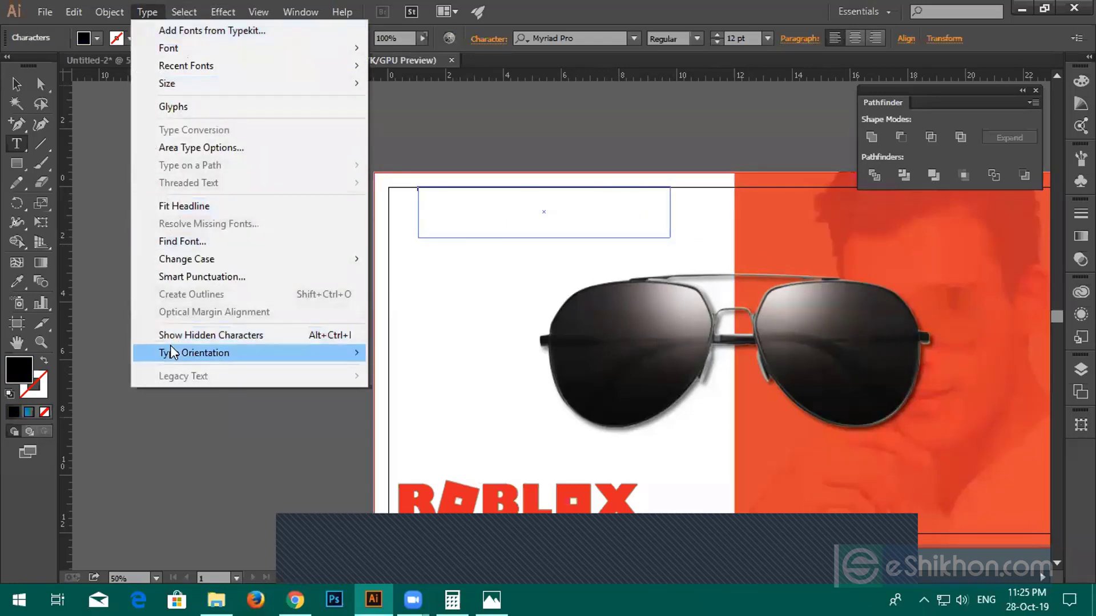
mouse_move(173, 354)
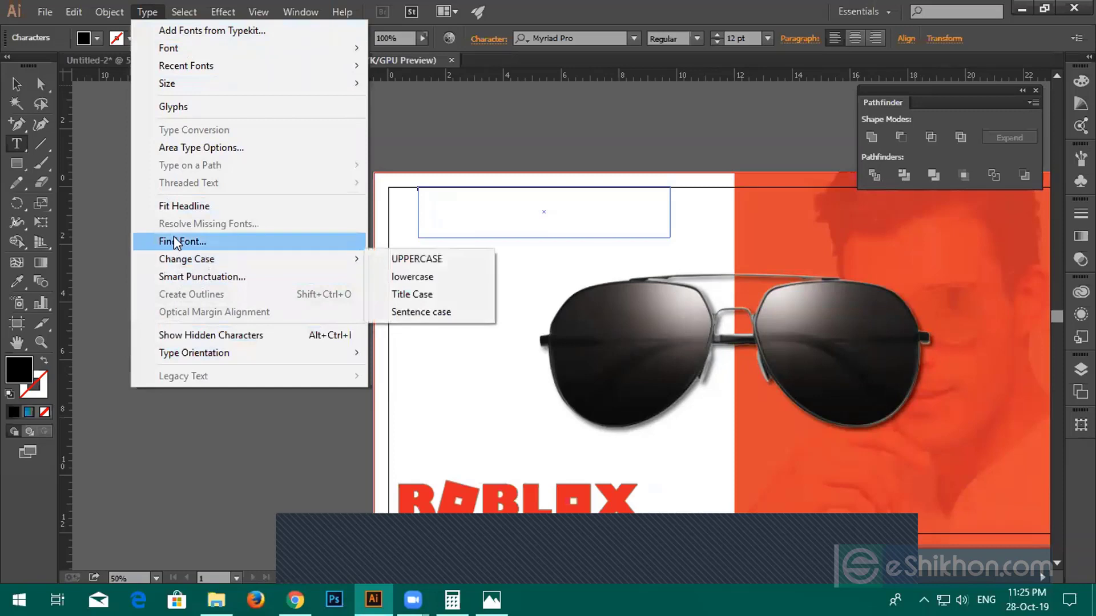
mouse_move(171, 260)
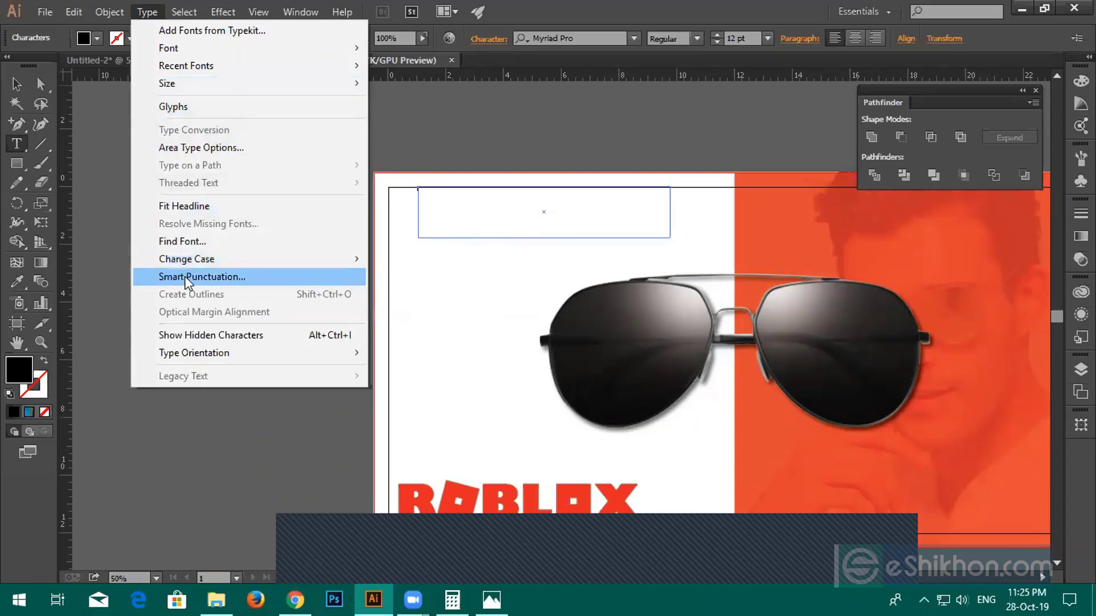
left_click(99, 272)
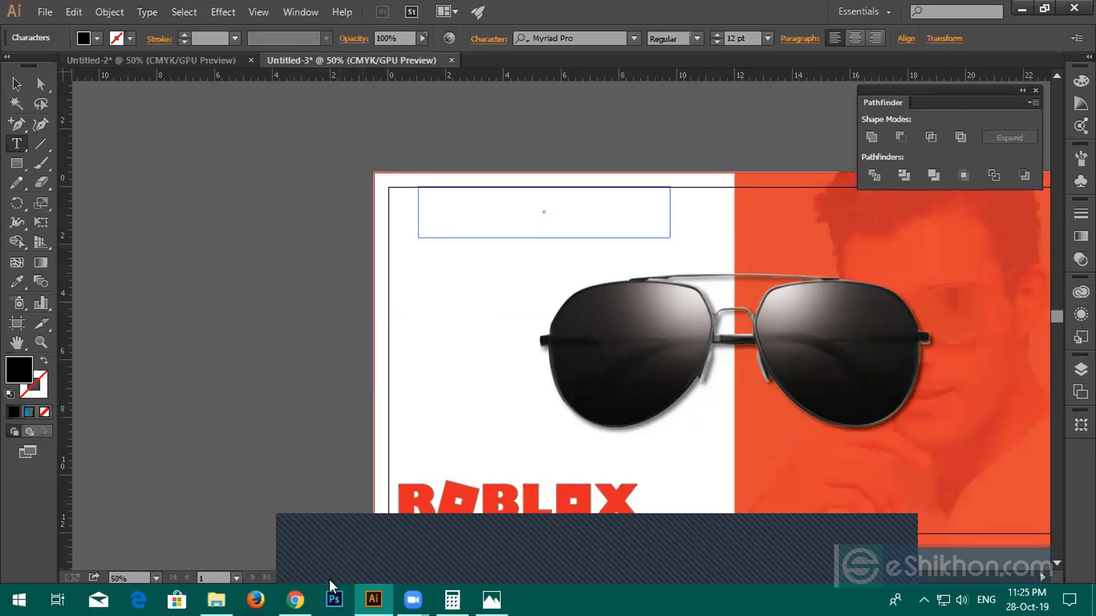
Switch to Chrome and search Google for "dummy text" in a new tab
left_click(295, 599)
left_click(816, 13)
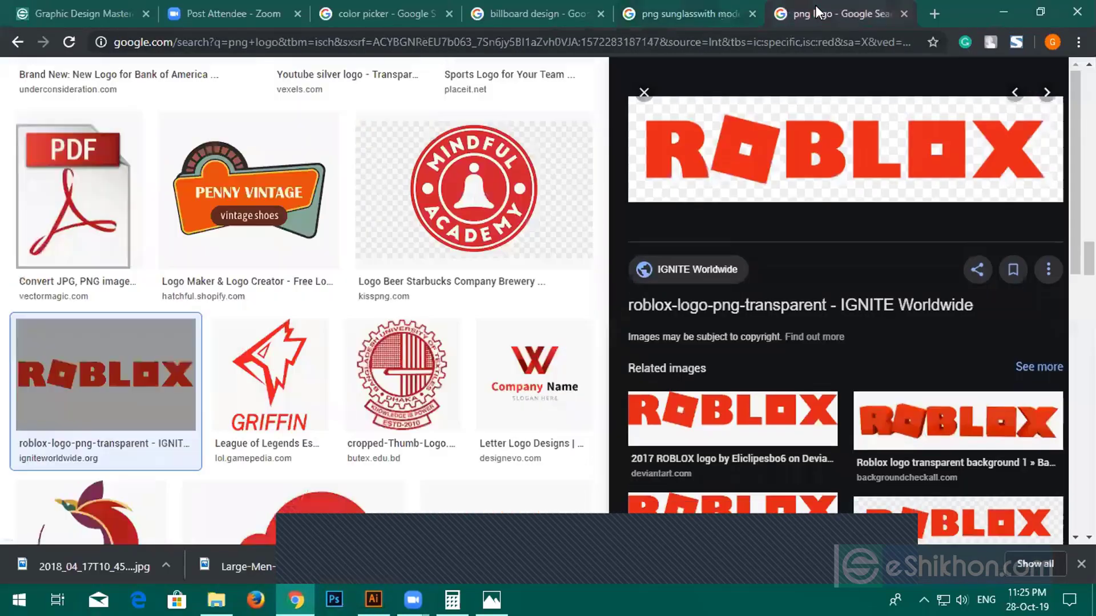
left_click(928, 10)
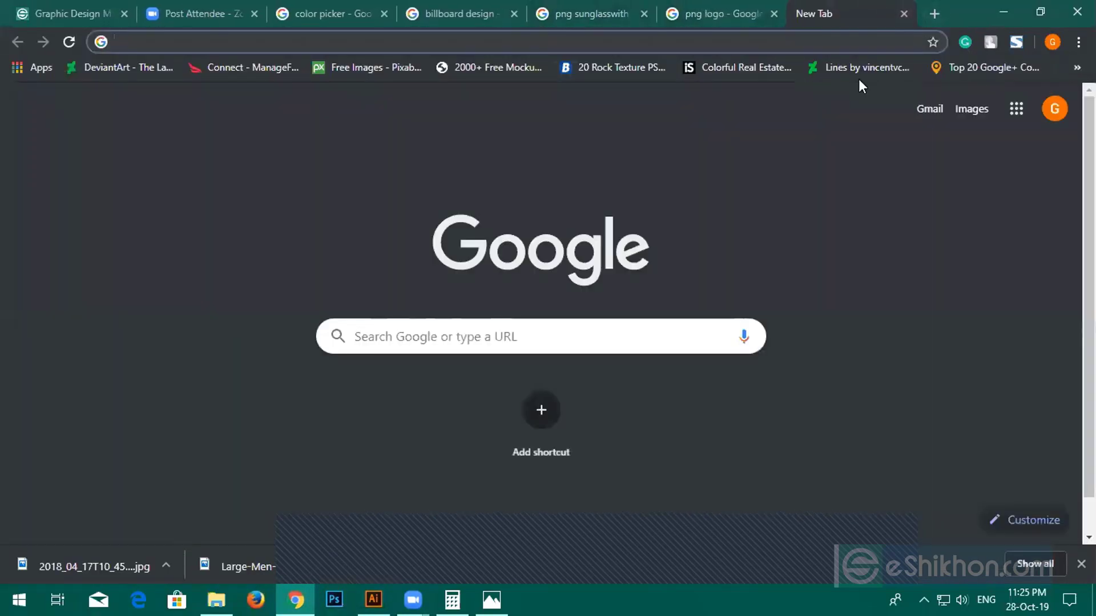
type("dumm")
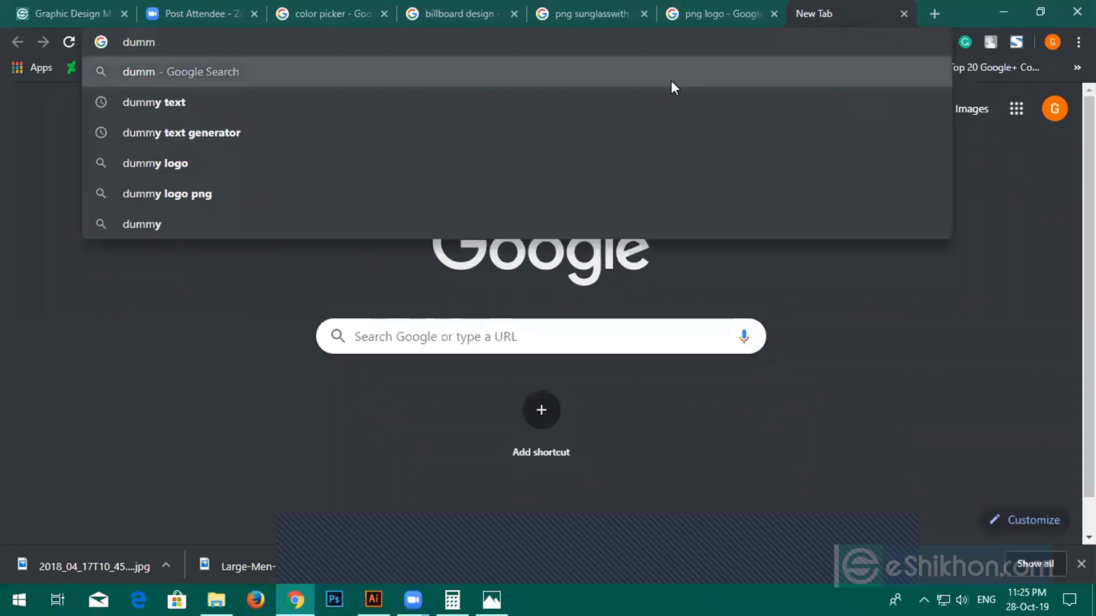
left_click(266, 94)
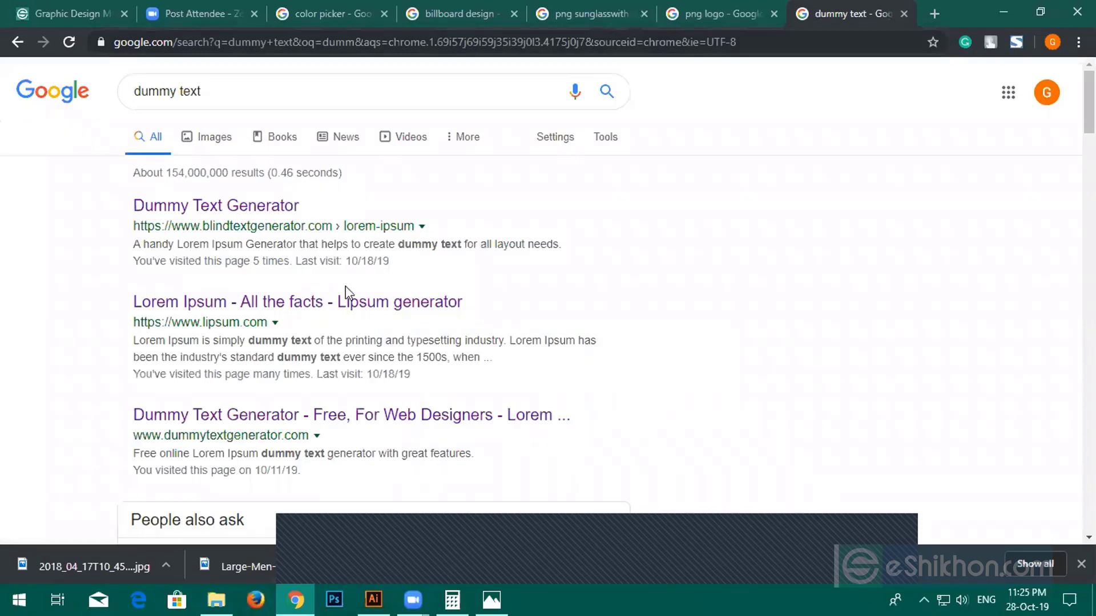
Copy the two-line description under the first Dummy Text Generator result and paste it into the empty text frame in Illustrator
left_click_drag(134, 241, 392, 268)
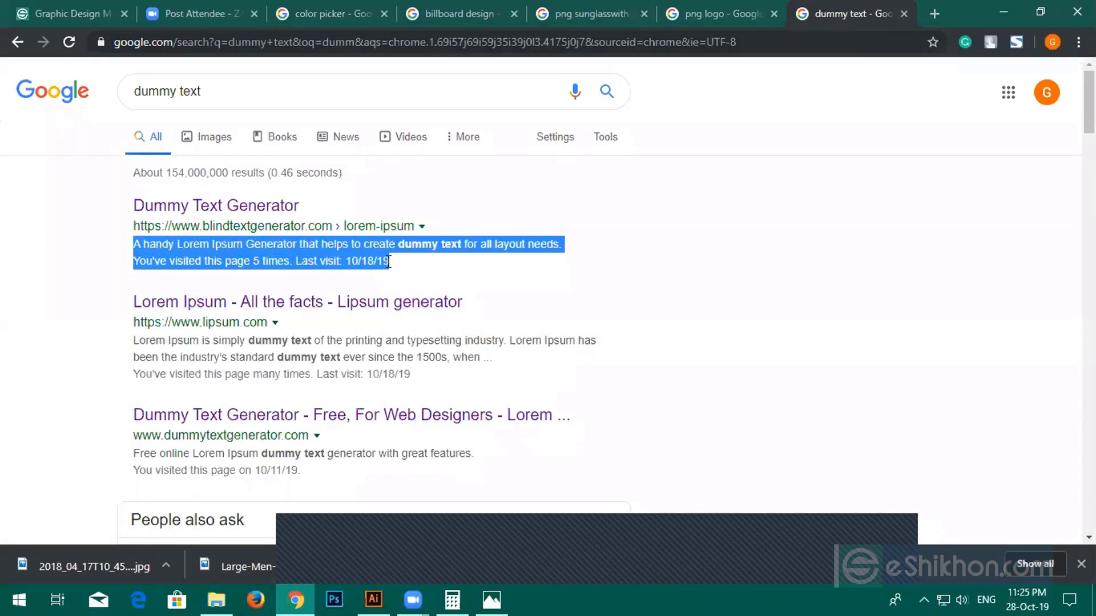
left_click(373, 599)
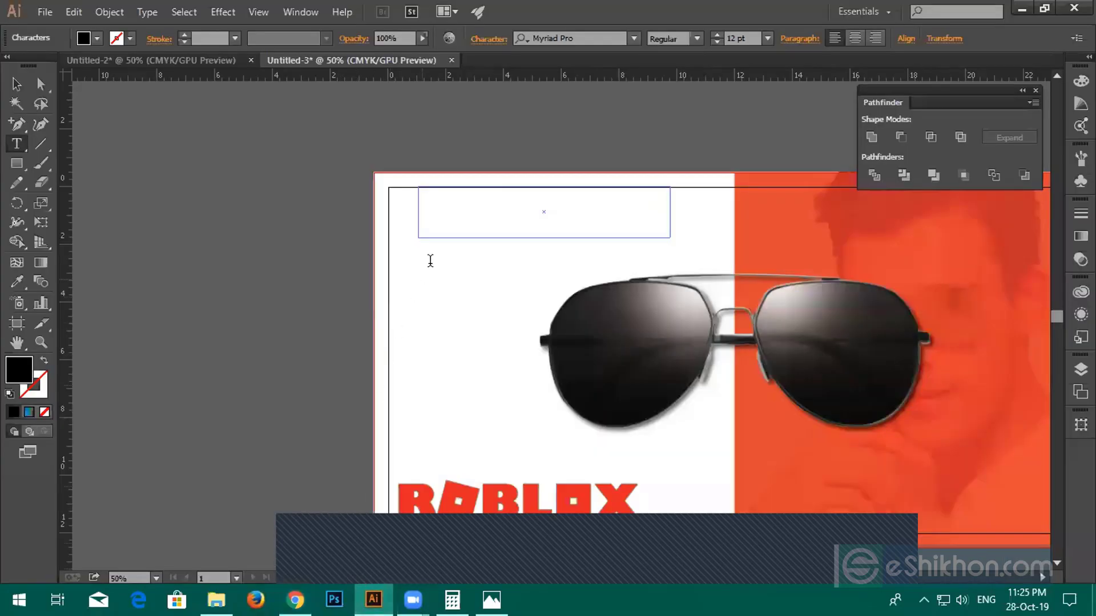
key("ctrl+v")
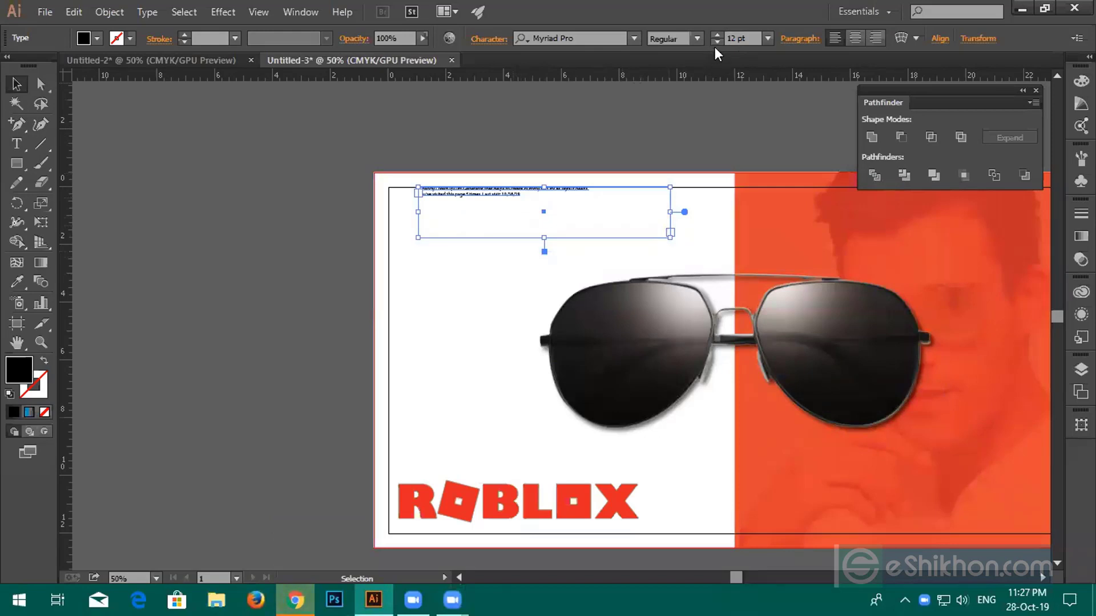
Center-align the pasted text and set its font size to 29 pt
left_click(850, 38)
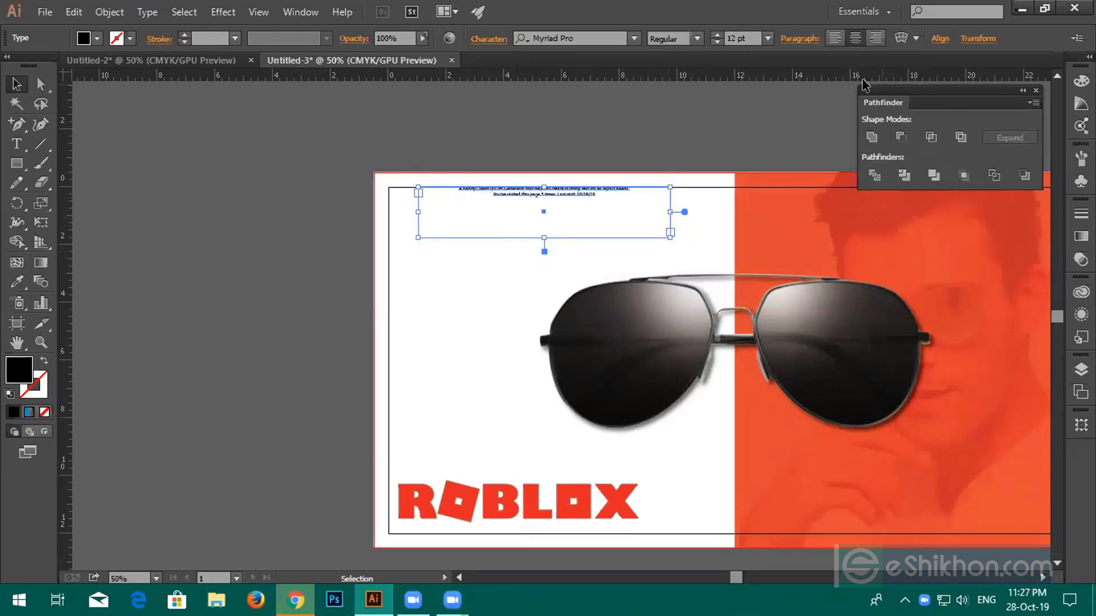
left_click(719, 33)
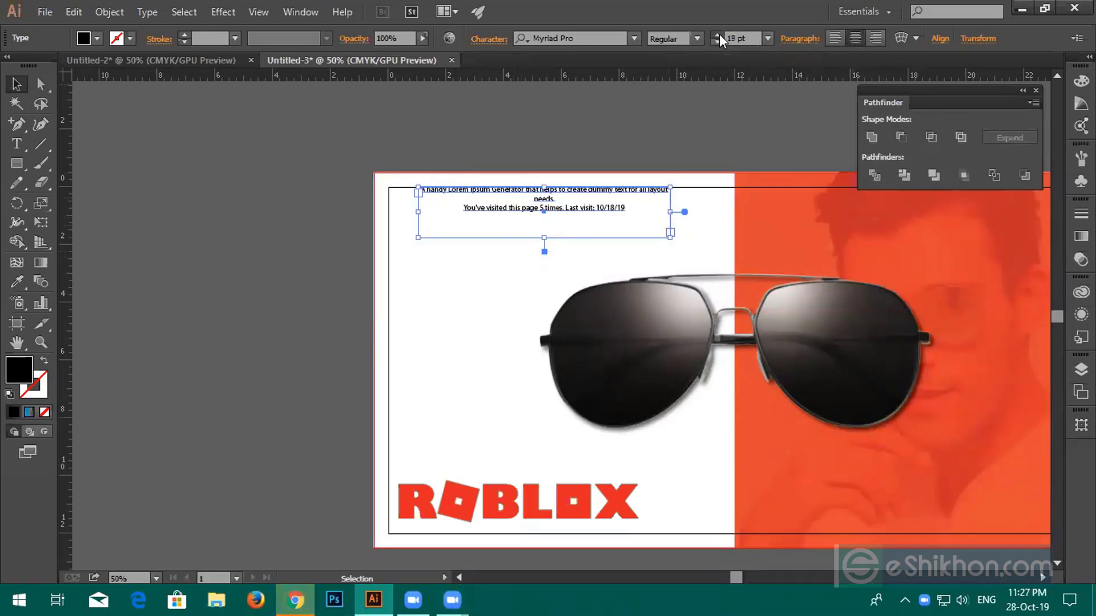
left_click(719, 33)
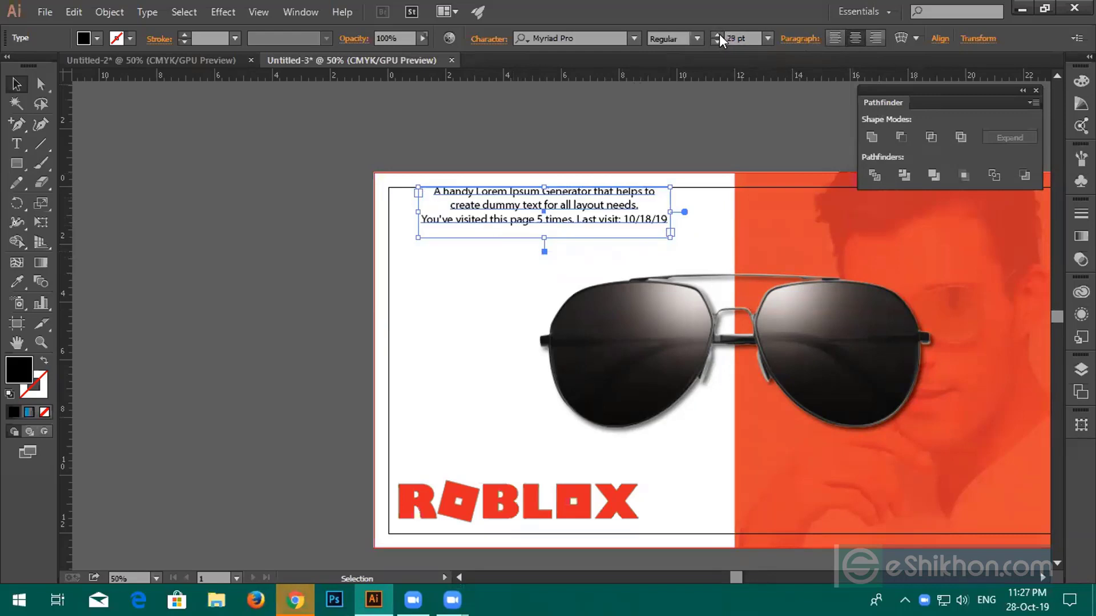
left_click(719, 33)
left_click(716, 43)
Shorten the text frame to fit its three lines and set the font to Neuton Cursive
left_click_drag(543, 237, 543, 227)
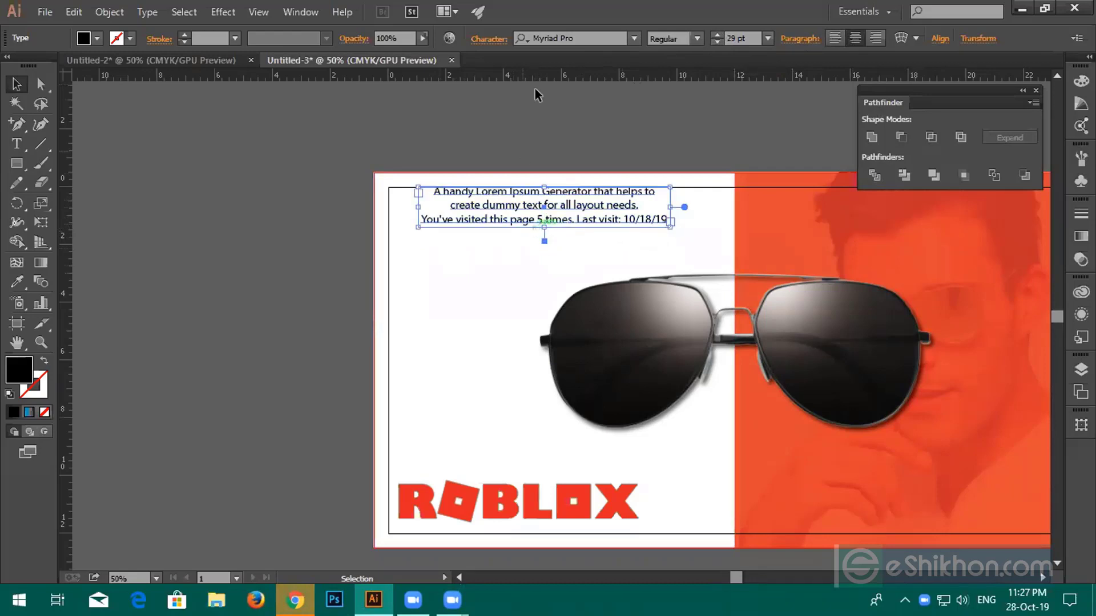
left_click(585, 37)
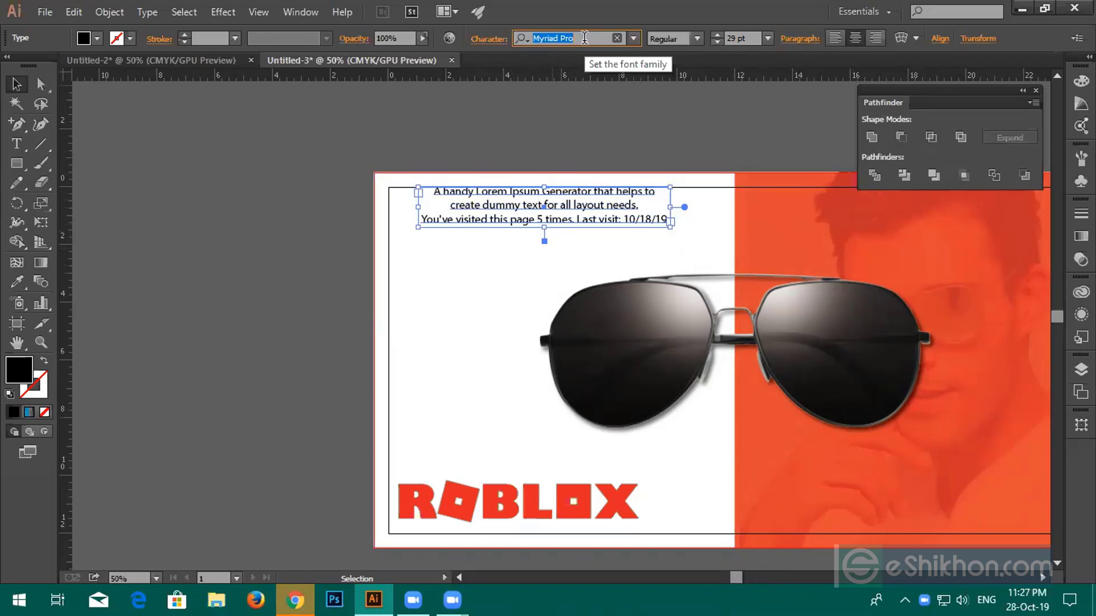
key("Down")
key("Down")
key("Down")
key("Down")
key("Down")
key("Down")
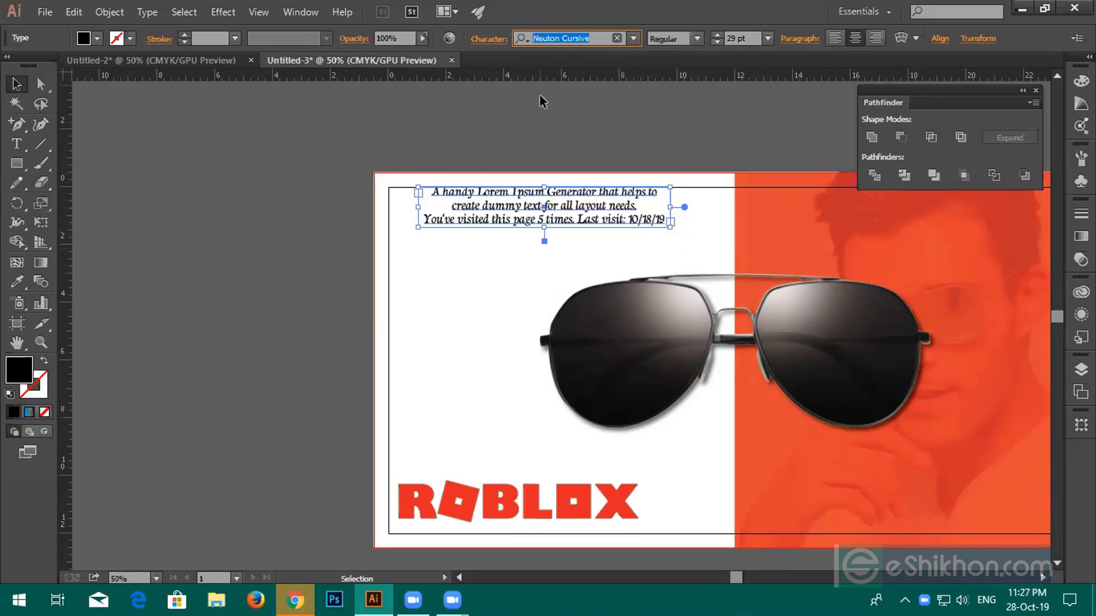
left_click(537, 131)
Move the text slightly below the upper margin line and align it with the white background rectangle by their horizontal centers
left_click_drag(529, 214, 532, 228)
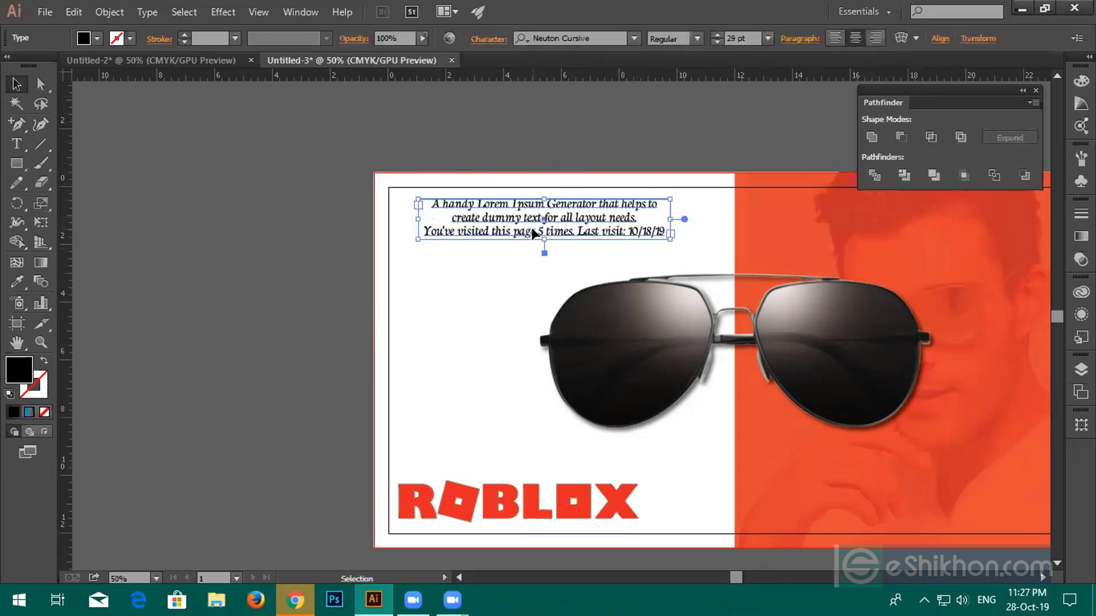
left_click(540, 91)
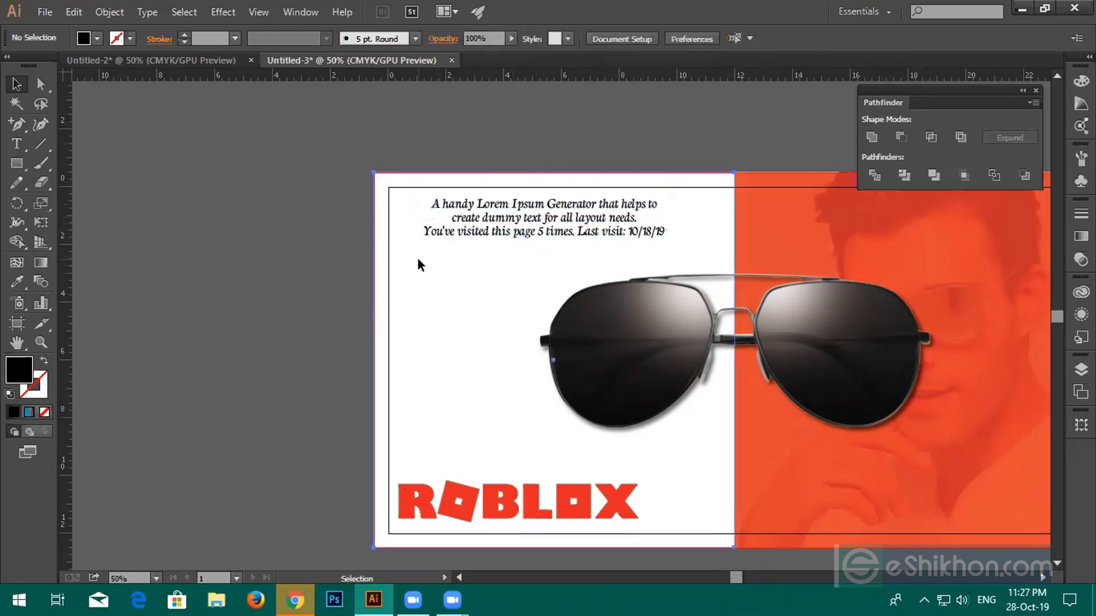
left_click(451, 232)
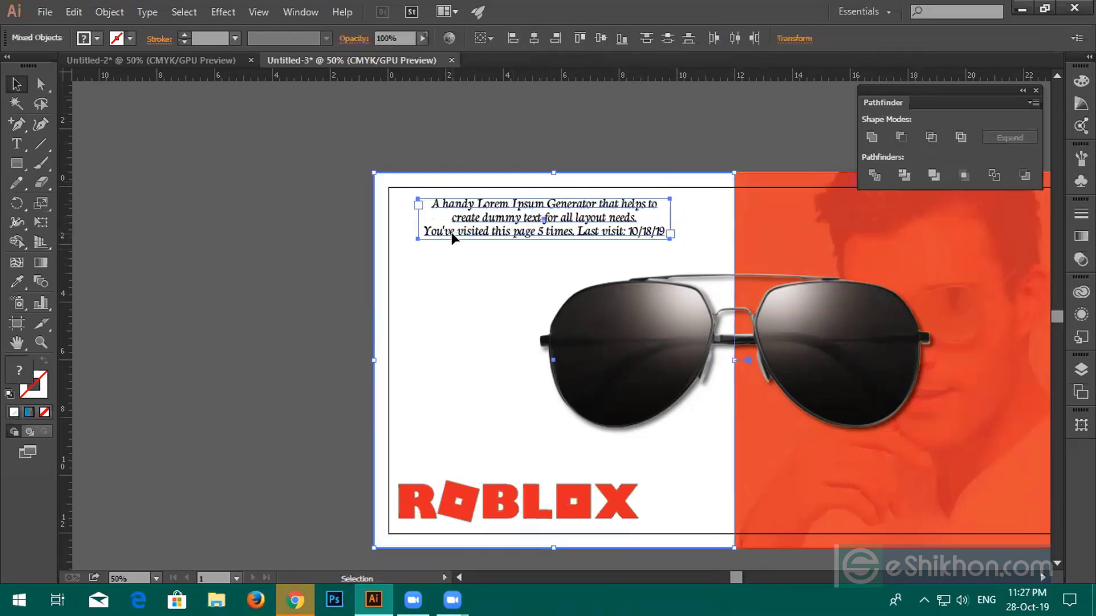
left_click(531, 39)
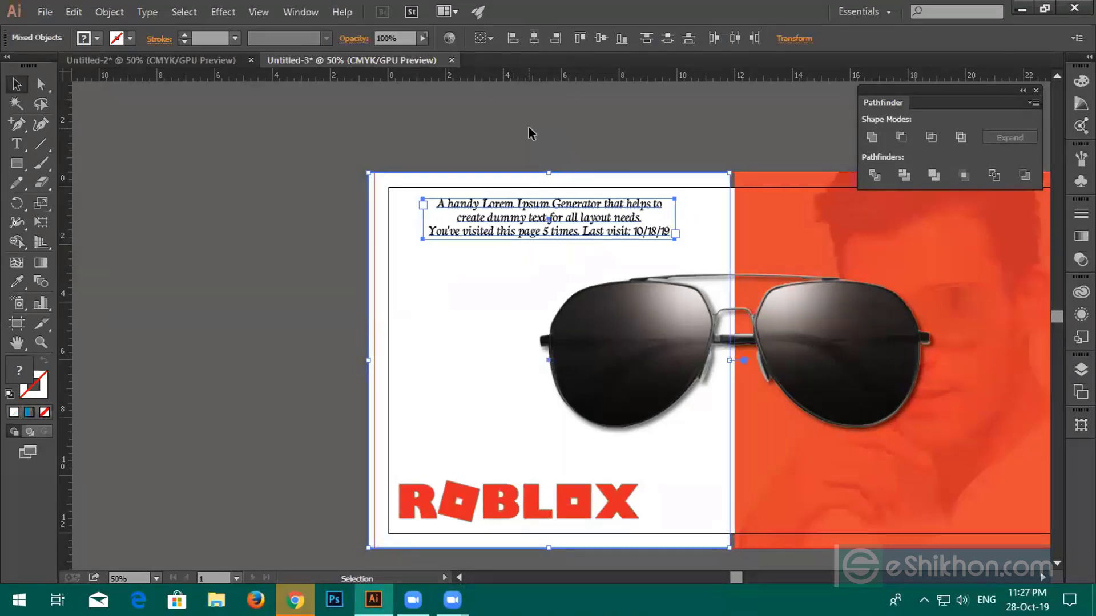
Nudge the text and white rectangle together to the right until the rectangle meets the red half again
key("Right")
key("Right")
key("Right")
key("Right")
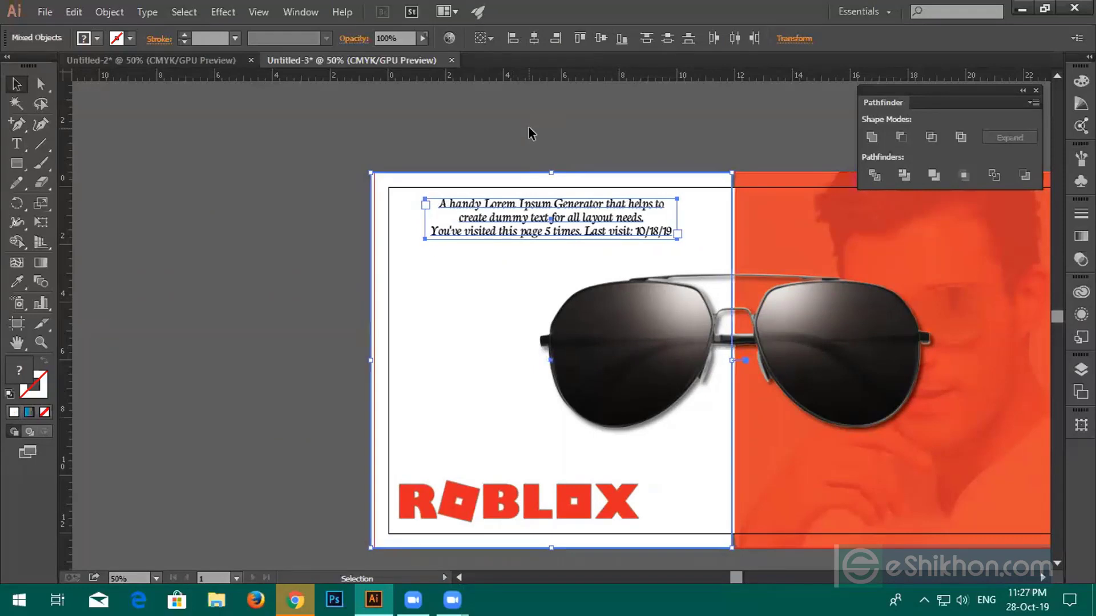
key("Right")
key("Right")
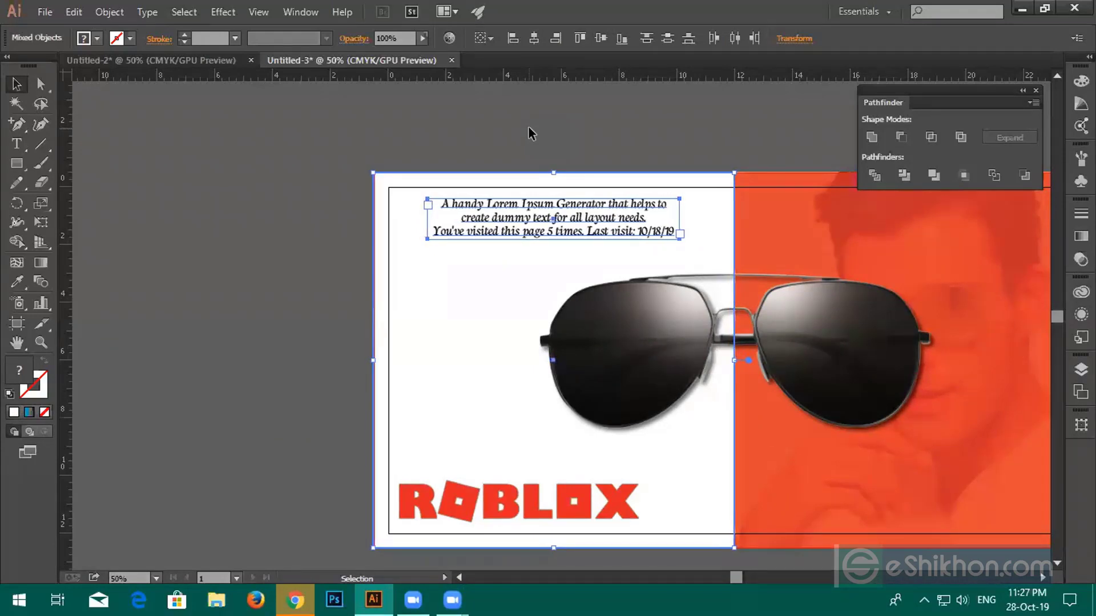
key("Right")
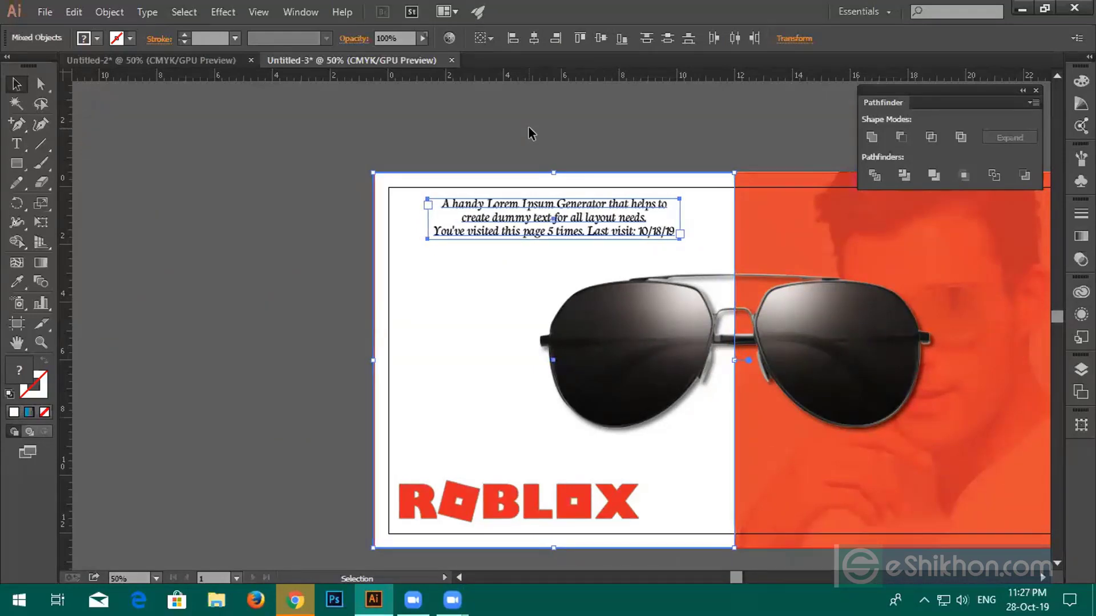
left_click(501, 108)
Recolor the text with the Roblox logo's red using the Eyedropper
left_click(547, 224)
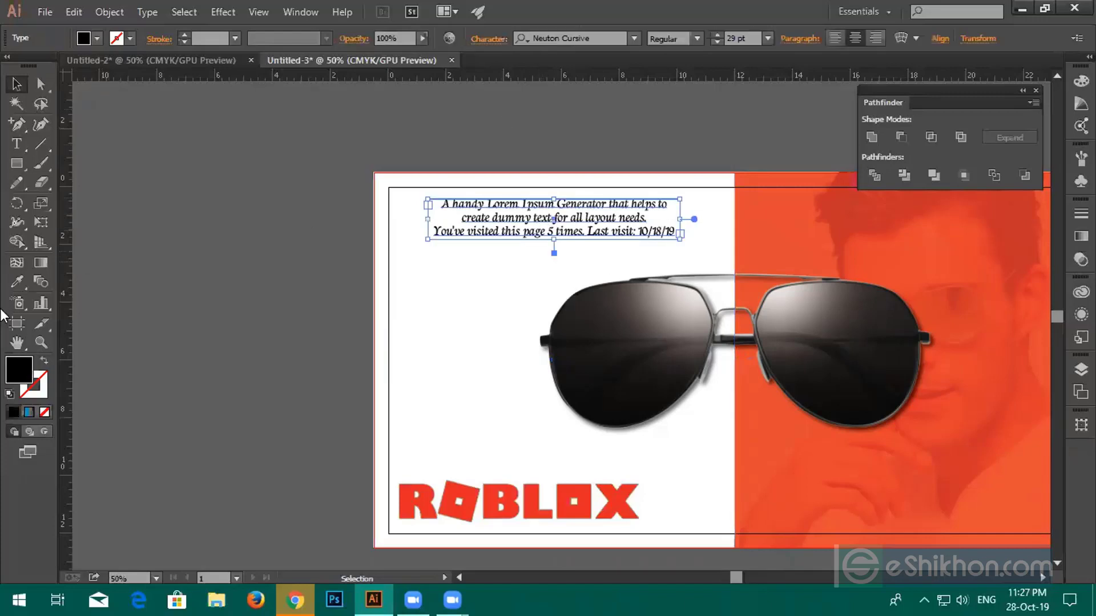
left_click(17, 283)
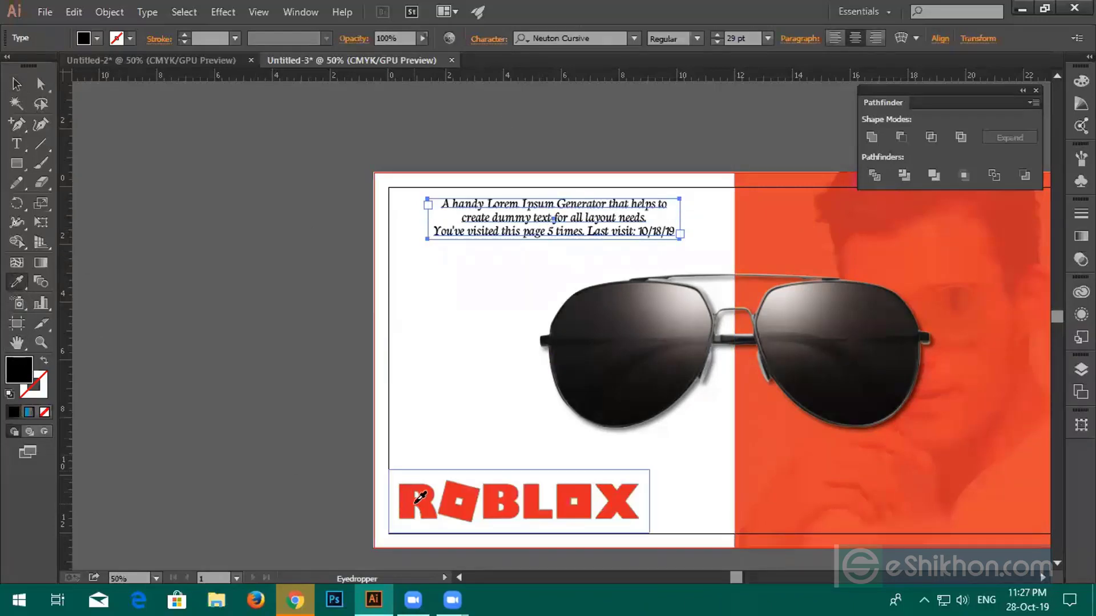
left_click(433, 501)
left_click(17, 83)
left_click(203, 211)
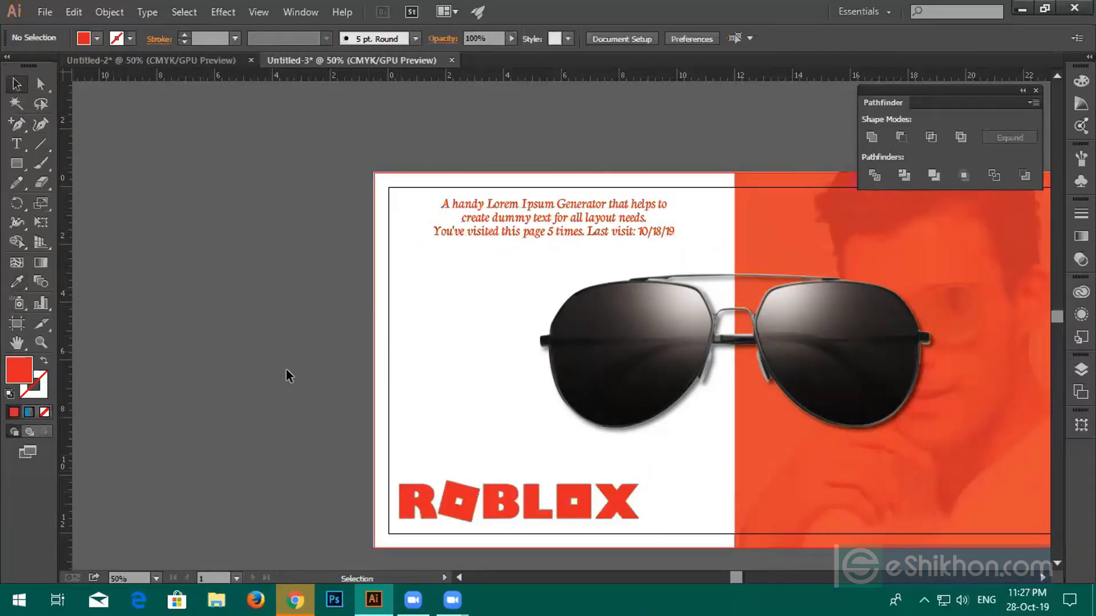
Close the floating Pathfinder panel that covers part of the billboard
scroll(289, 383, "down", 3)
left_click_drag(249, 318, 278, 230)
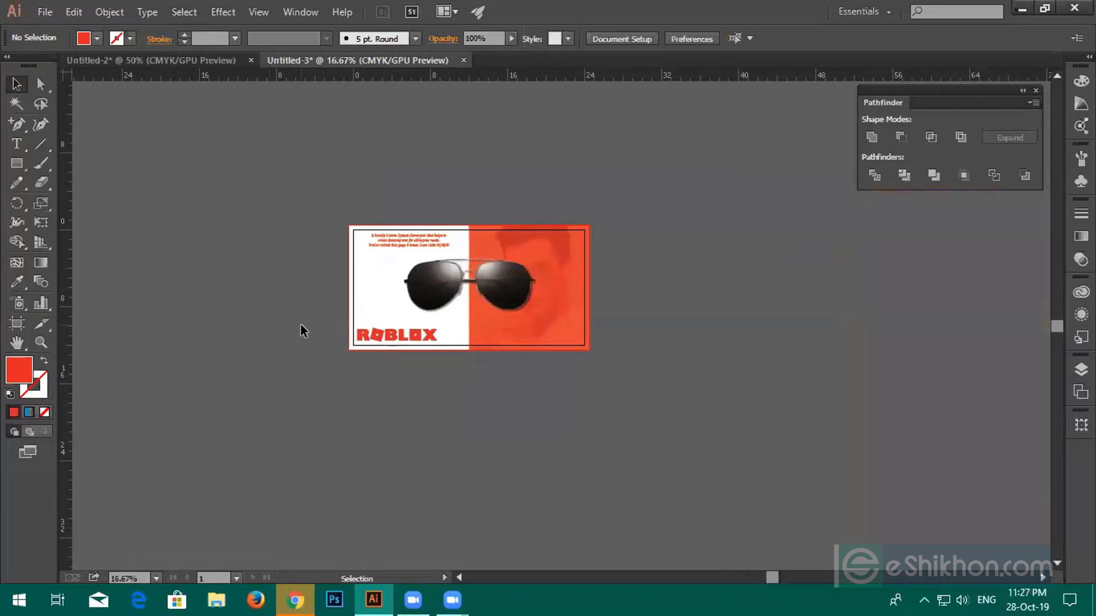
scroll(300, 324, "up", 1)
scroll(300, 331, "up", 1)
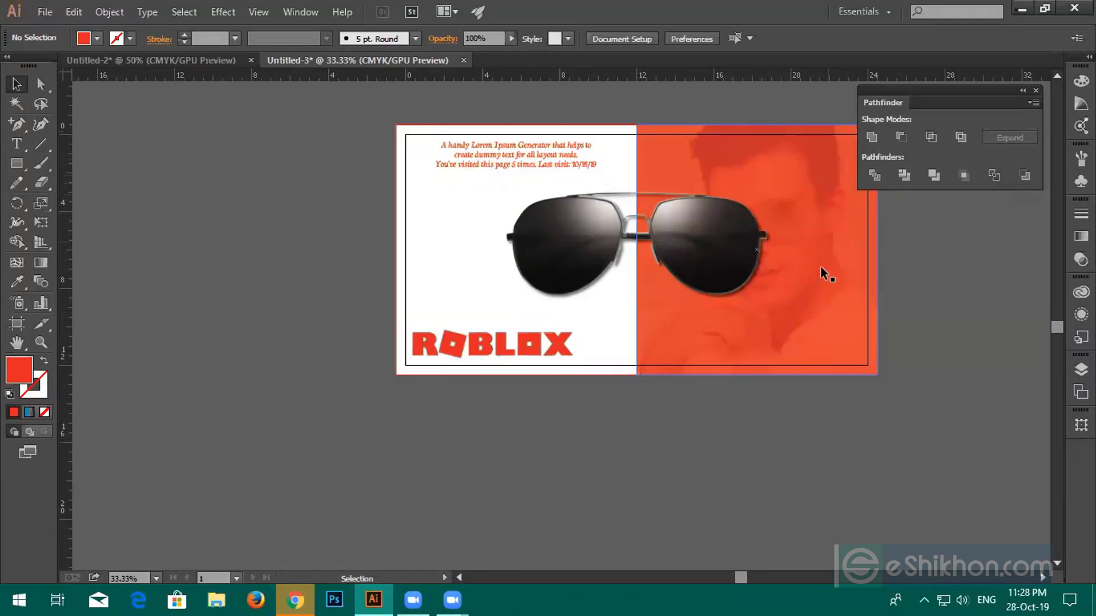
left_click(1037, 91)
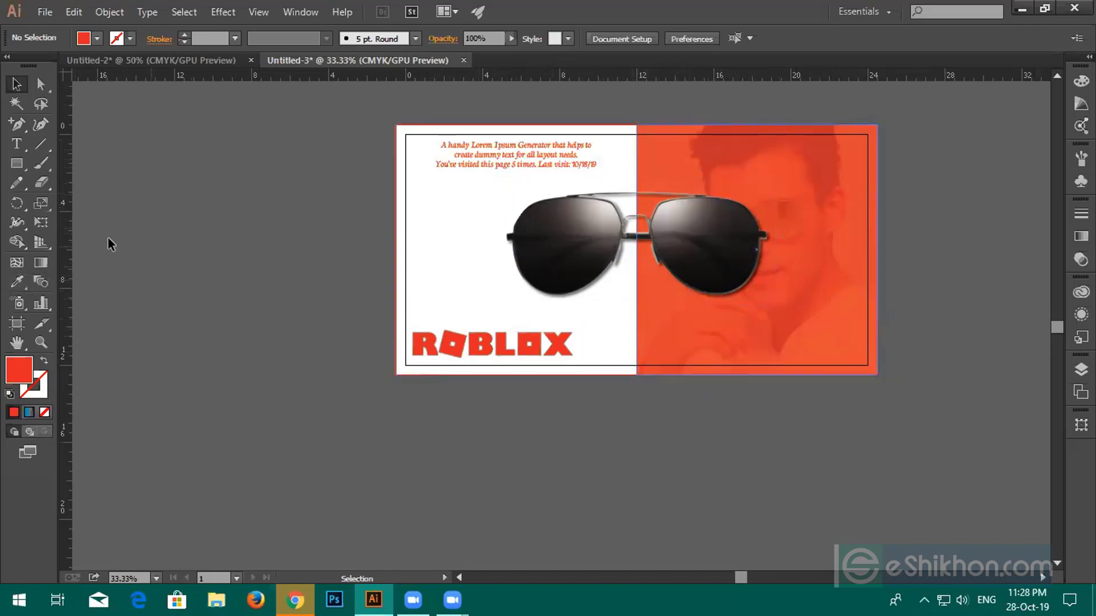
Add a text line in the lower part of the red half reading "call;" followed by the phone number
left_click(17, 144)
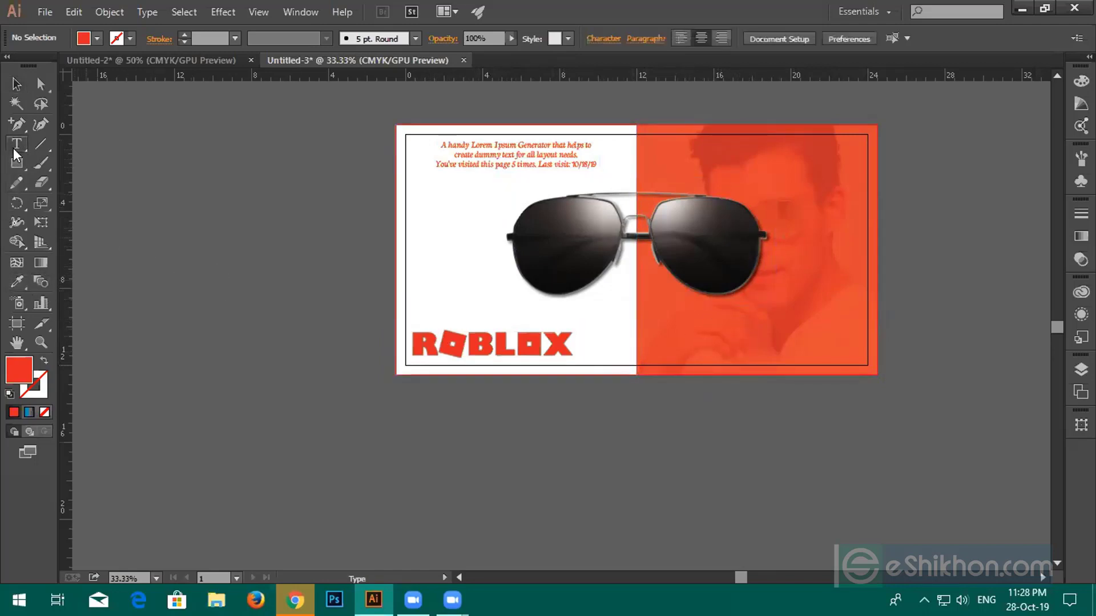
left_click(739, 348)
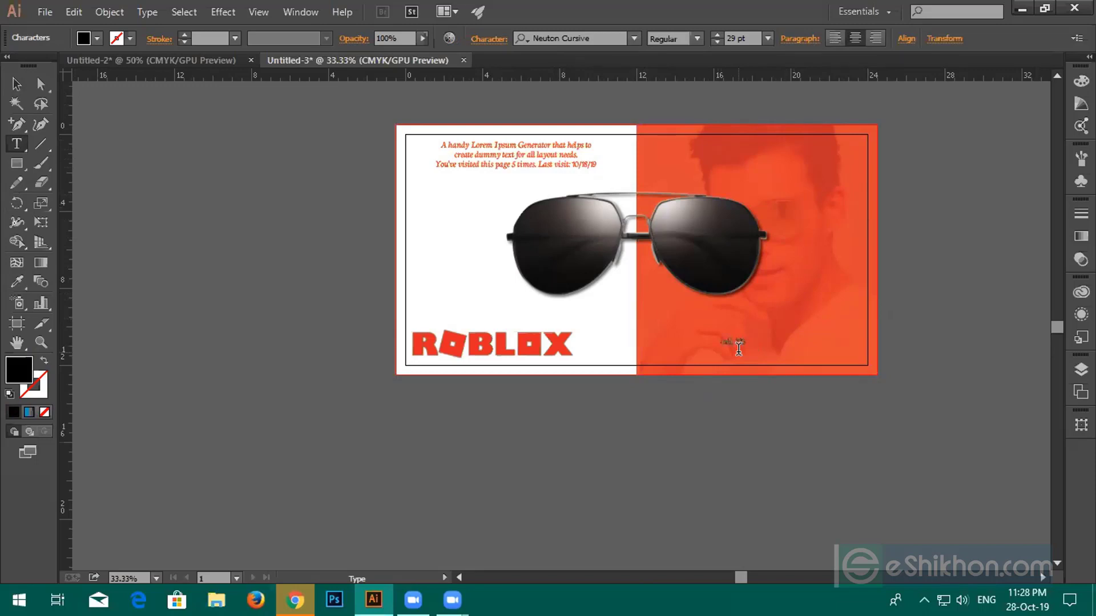
type("4567-8736")
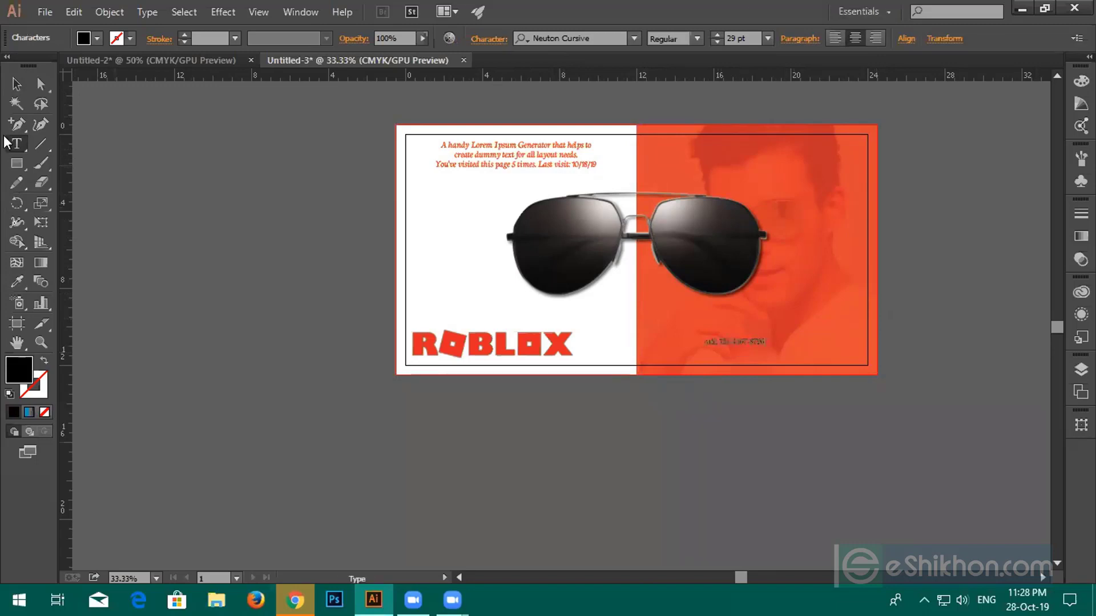
left_click(17, 84)
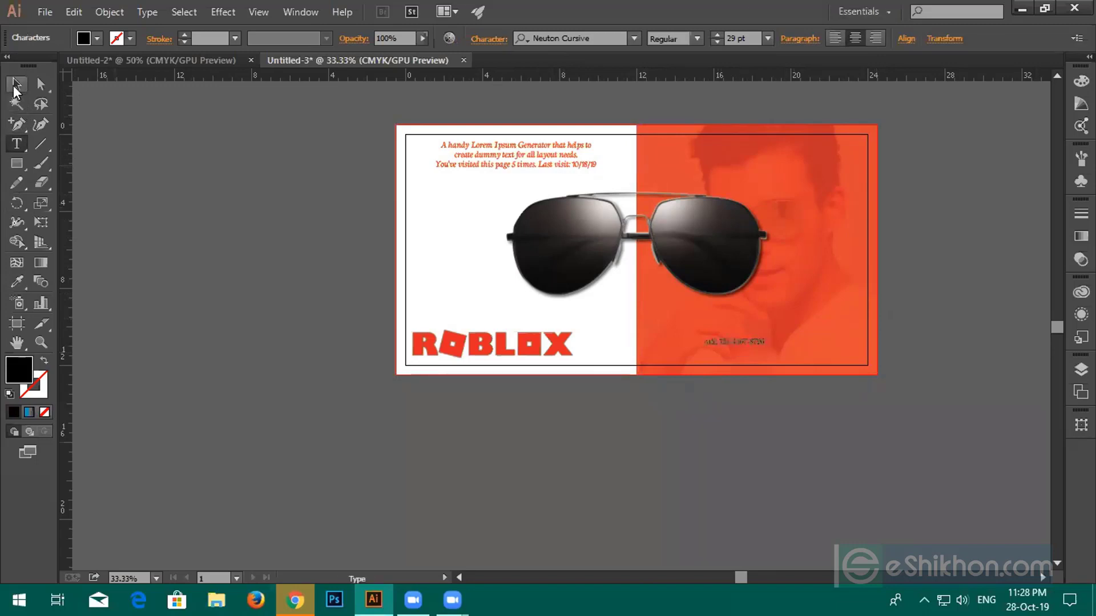
Set the phone text's size to 37 pt and recolor it white by sampling the white background with the Eyedropper
left_click(717, 34)
left_click(718, 35)
left_click(718, 34)
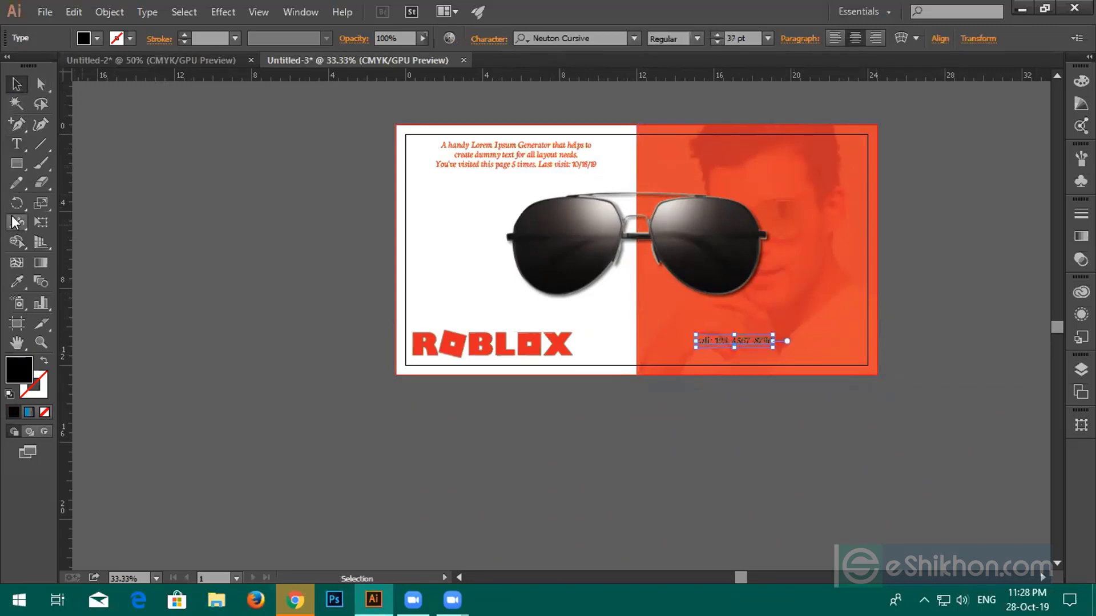
left_click(17, 281)
left_click(416, 223)
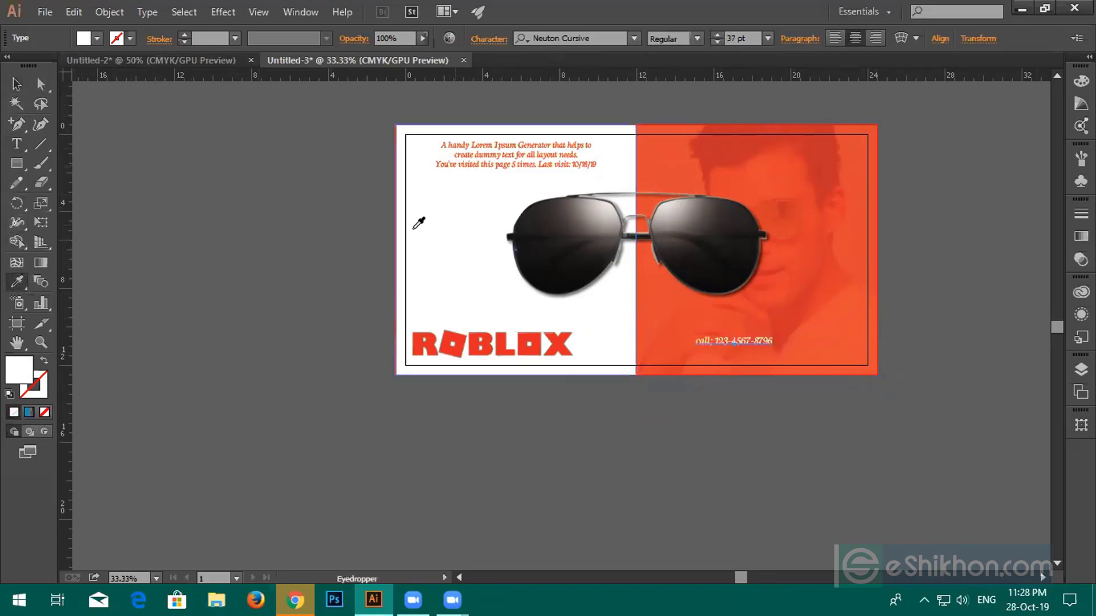
left_click(16, 85)
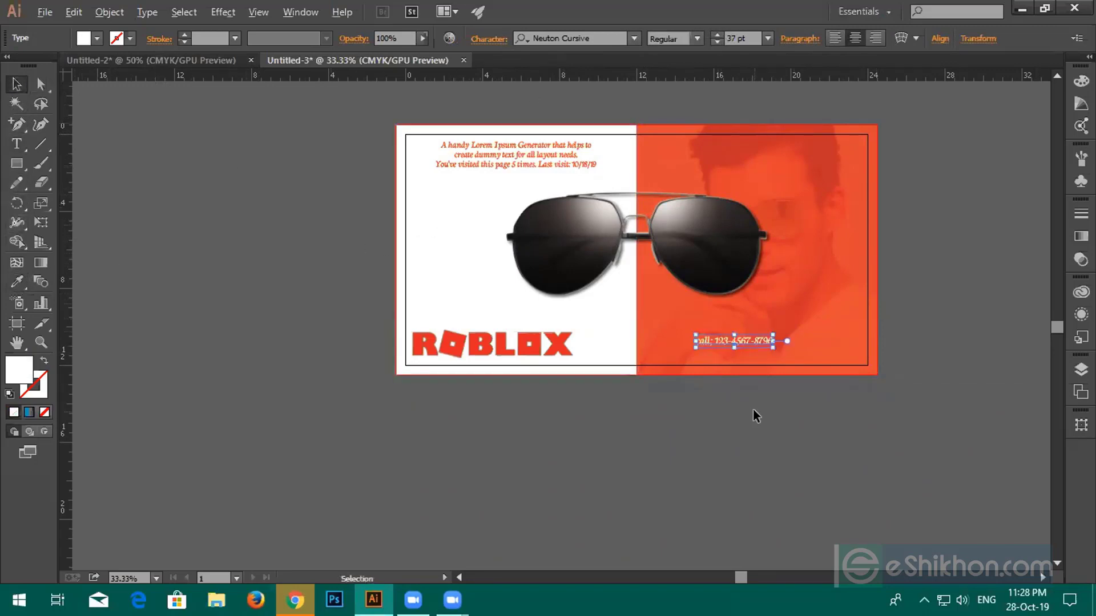
Move the phone text into the lower-right corner of the margin frame on the red half
scroll(751, 409, "up", 2)
left_click_drag(752, 410, 559, 467)
left_click_drag(537, 323, 769, 353)
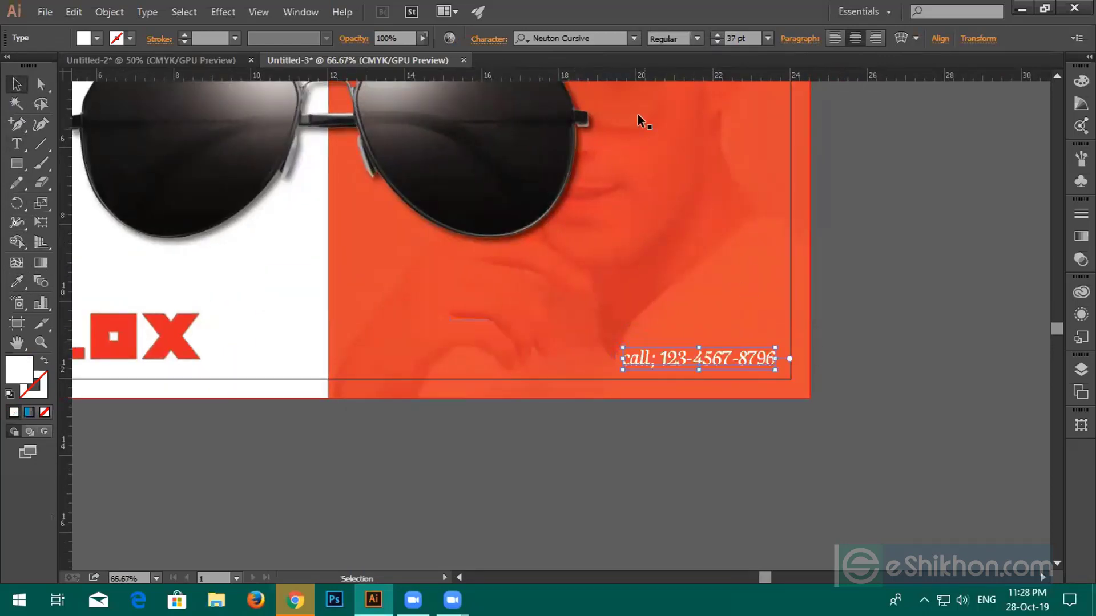
Enlarge the phone text to 46 pt and shift it slightly left and up so it sits inside the margin lines
left_click(714, 33)
left_click(714, 34)
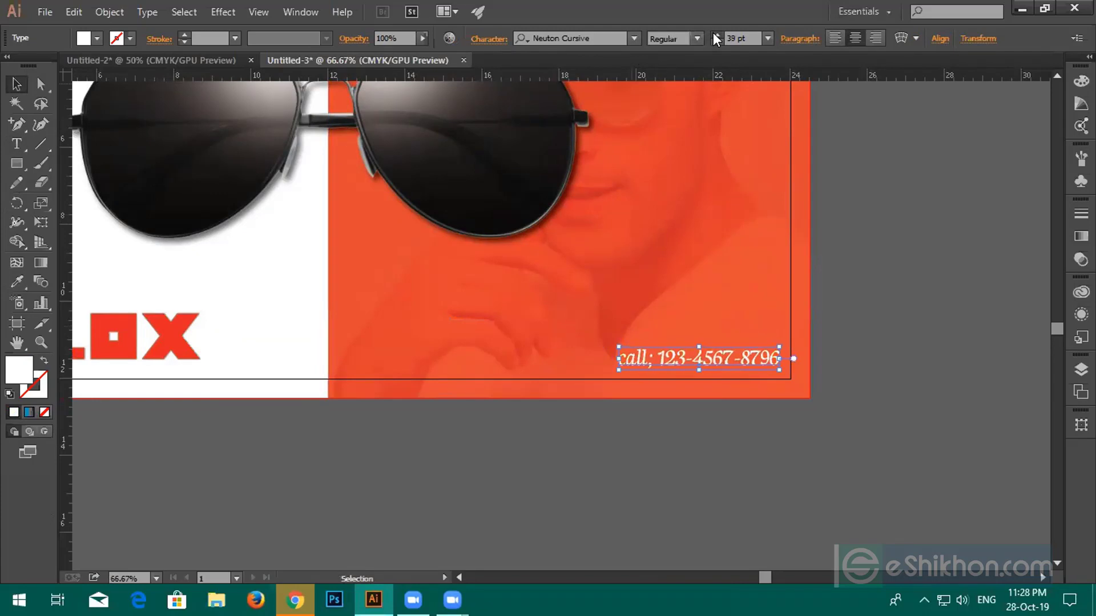
left_click(714, 33)
left_click(714, 34)
left_click(714, 33)
left_click(714, 34)
left_click(714, 33)
left_click(714, 33)
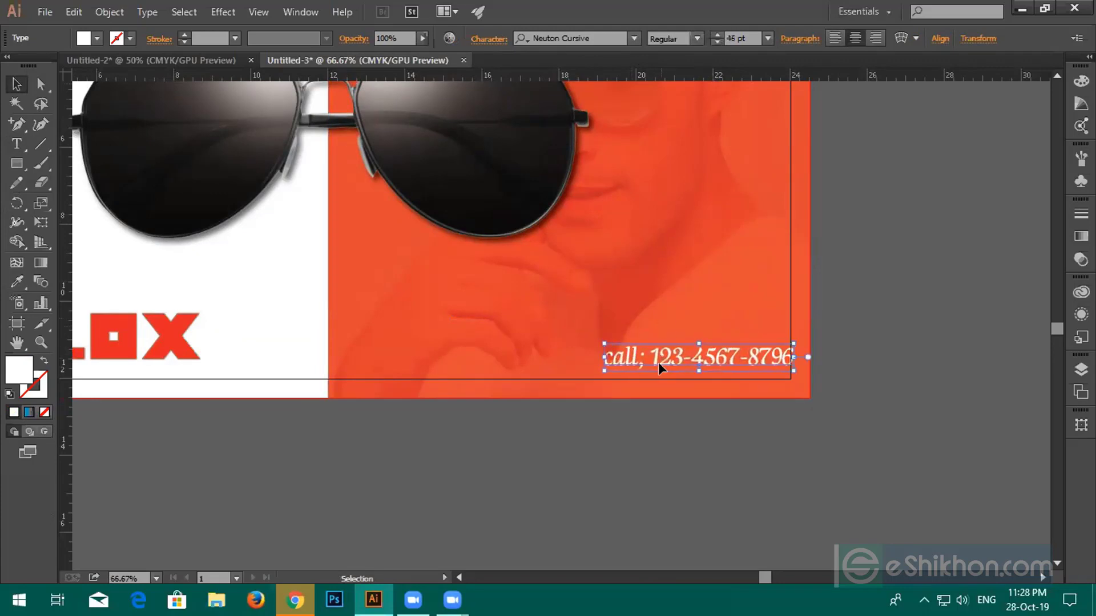
left_click_drag(653, 358, 639, 354)
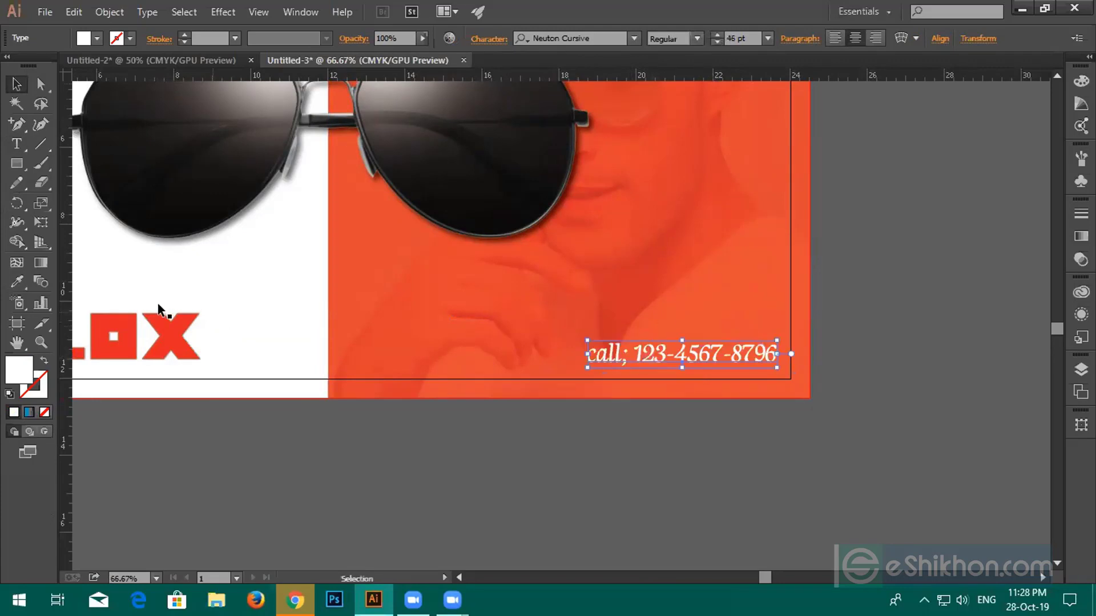
Replace the semicolon after "call" in the phone text with a colon
left_click(16, 144)
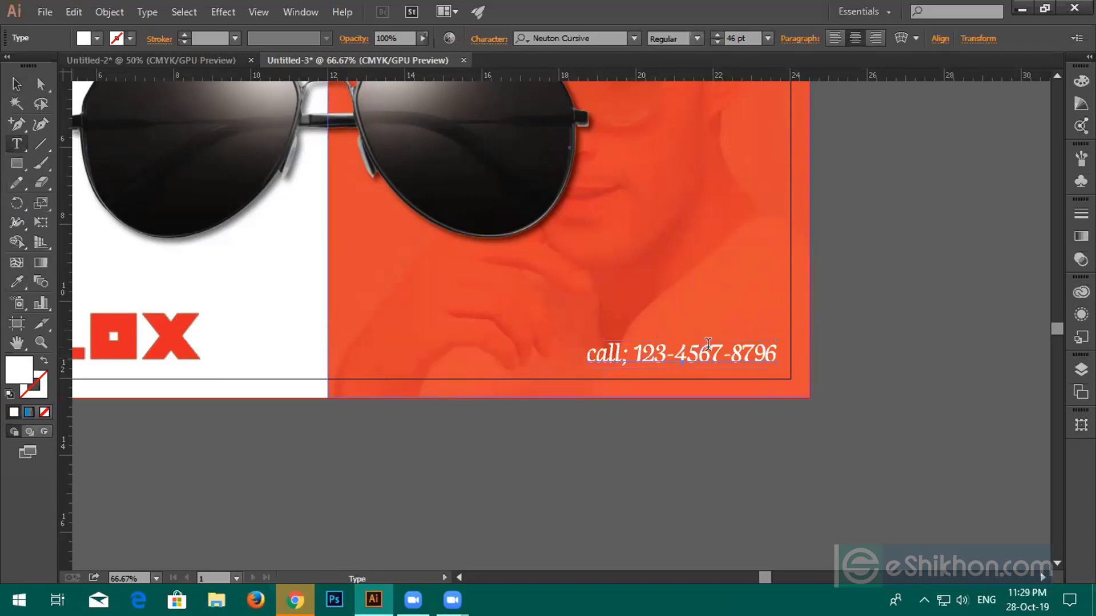
left_click(630, 357)
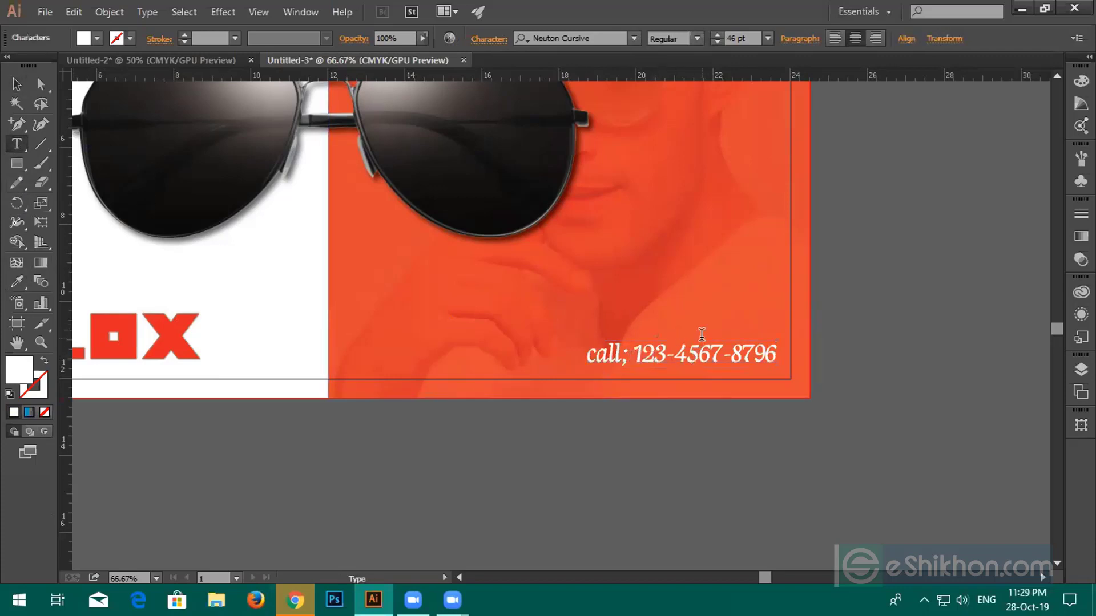
key("BackSpace")
key("BackSpace")
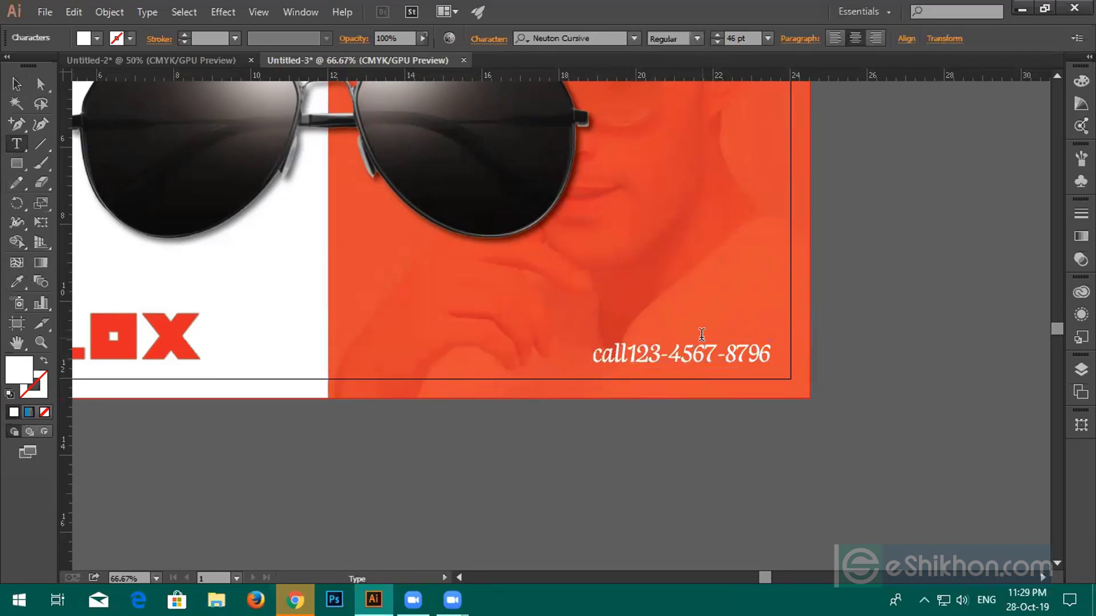
type(":")
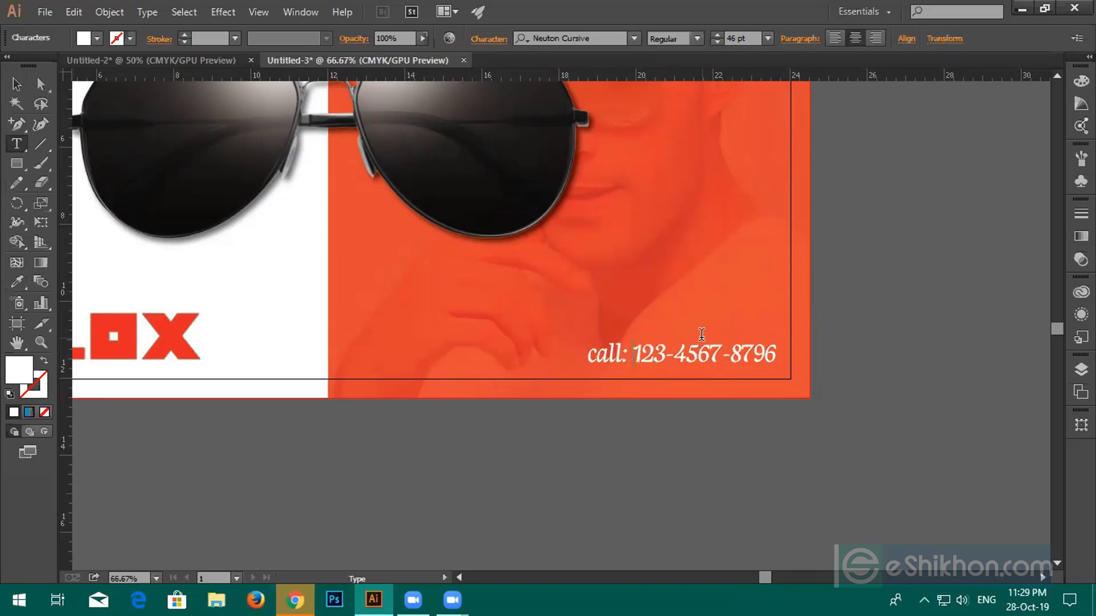
left_click(17, 84)
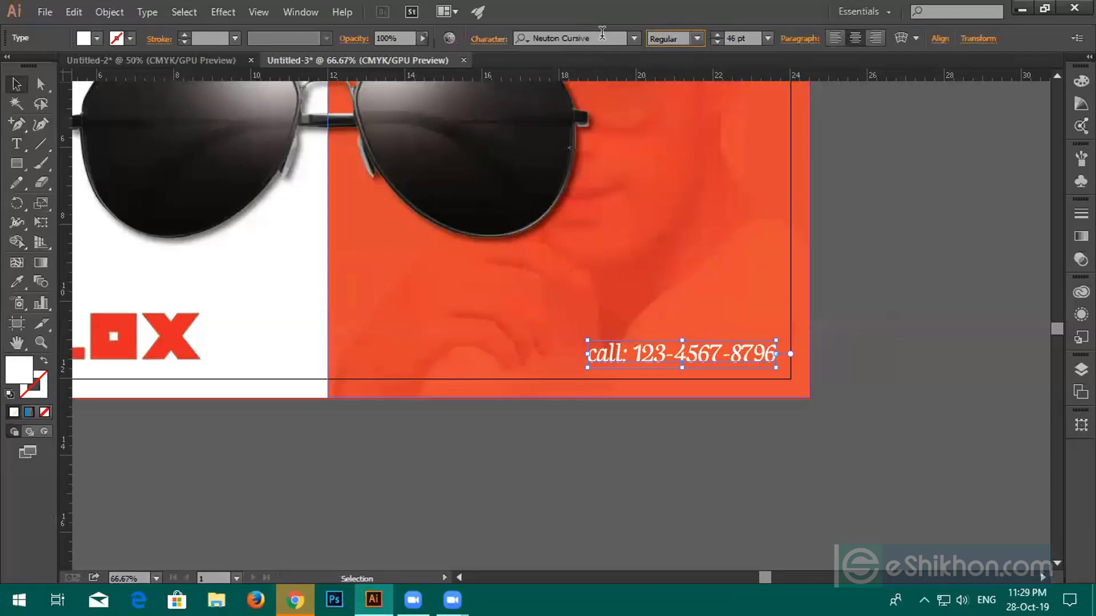
Change the phone text's font to Neo Sans Black Italic and move it left, back inside the right margin line
left_click(602, 34)
type("Nexa")
key("Return")
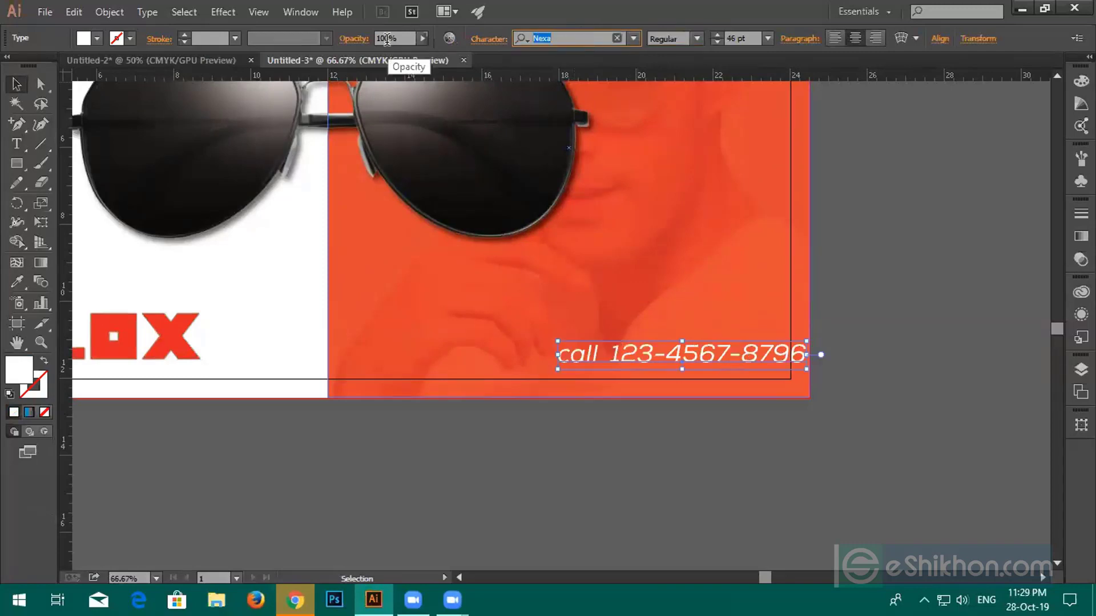
key("Up")
key("Up")
key("Up")
key("Up")
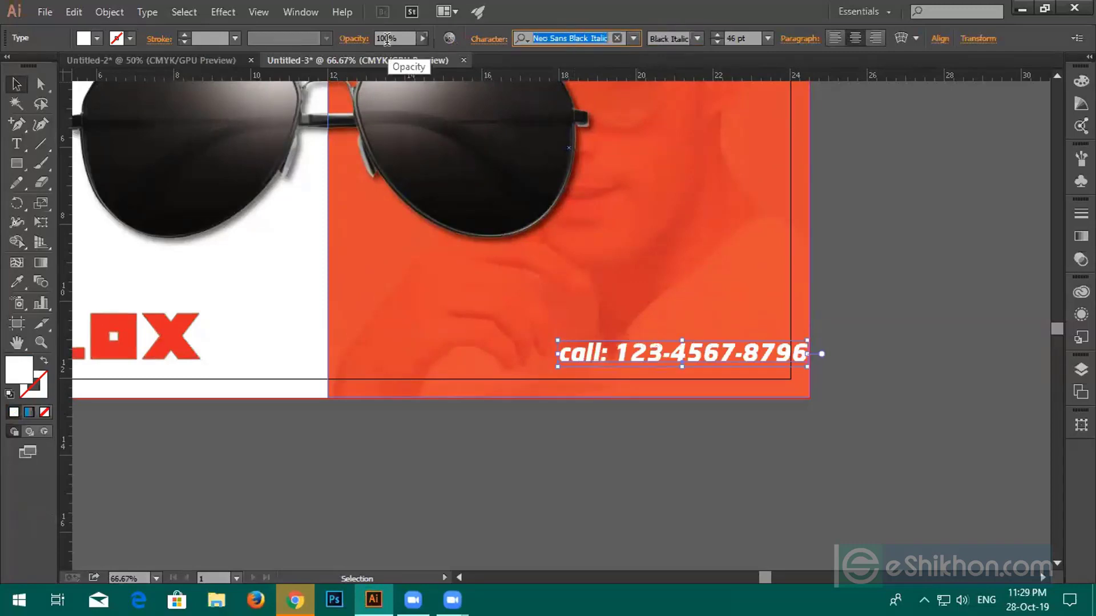
left_click_drag(634, 354, 602, 355)
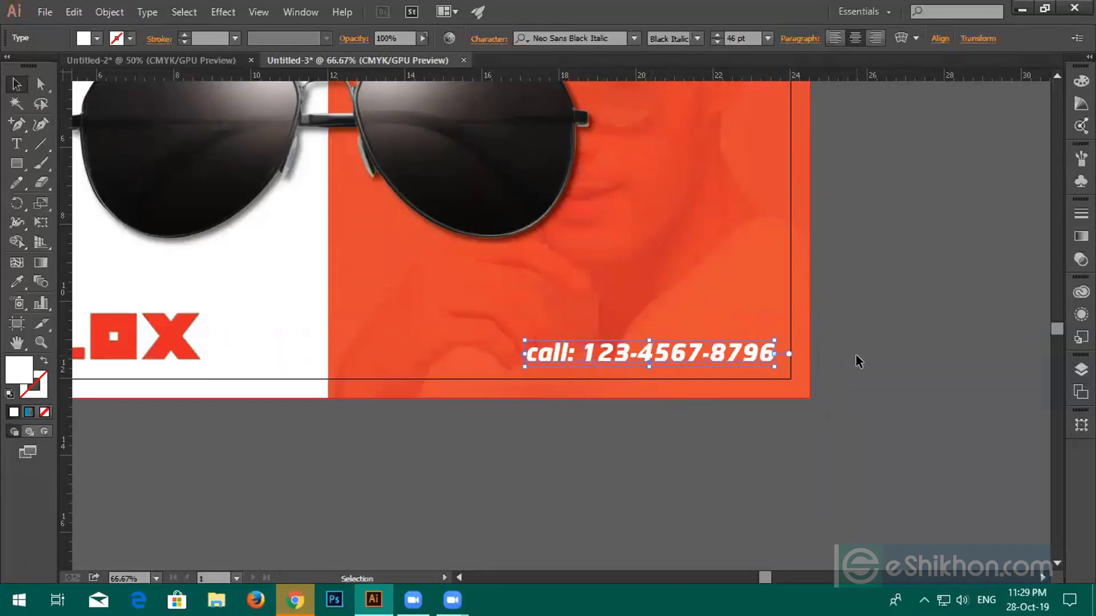
left_click(863, 442)
Export the billboard to the Downloads folder as a JPEG named Untitled-3.jpg with Use Artboards enabled
scroll(823, 457, "down", 3)
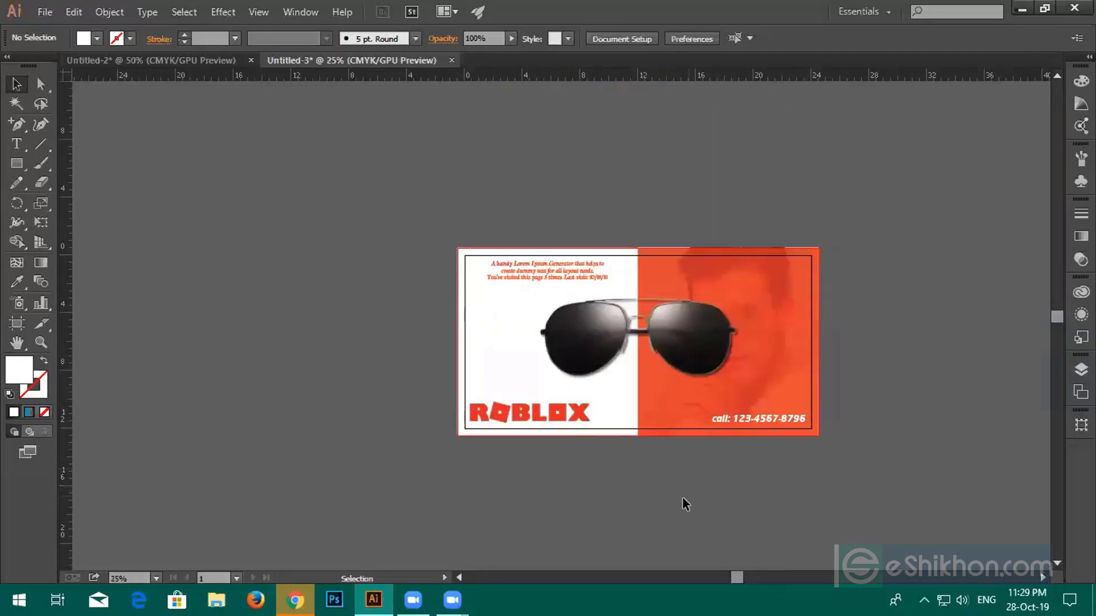
scroll(689, 461, "down", 1)
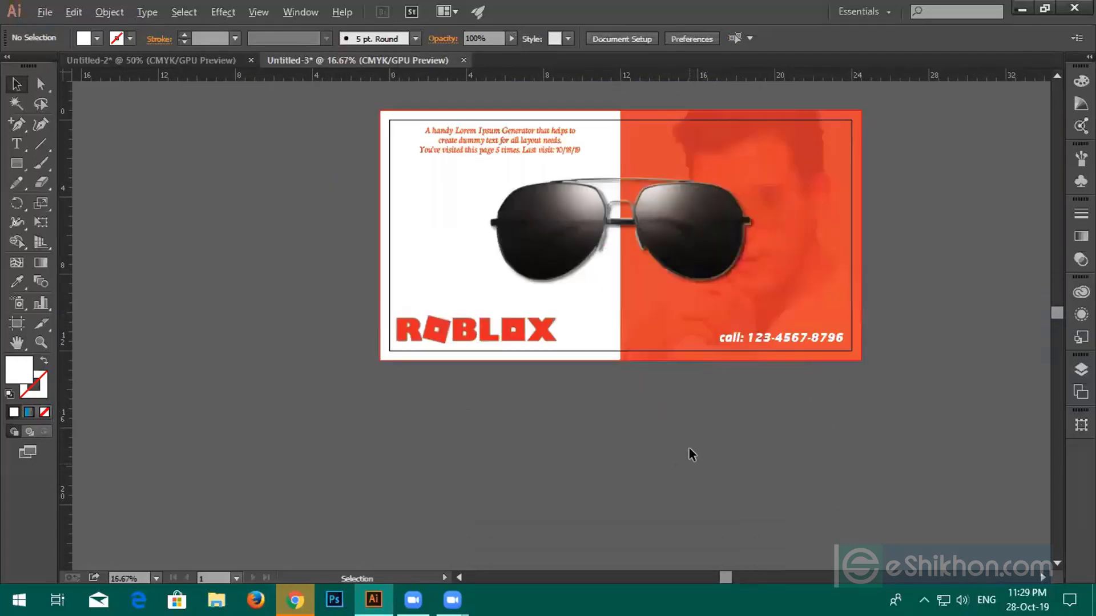
key("space")
left_click_drag(626, 448, 542, 445)
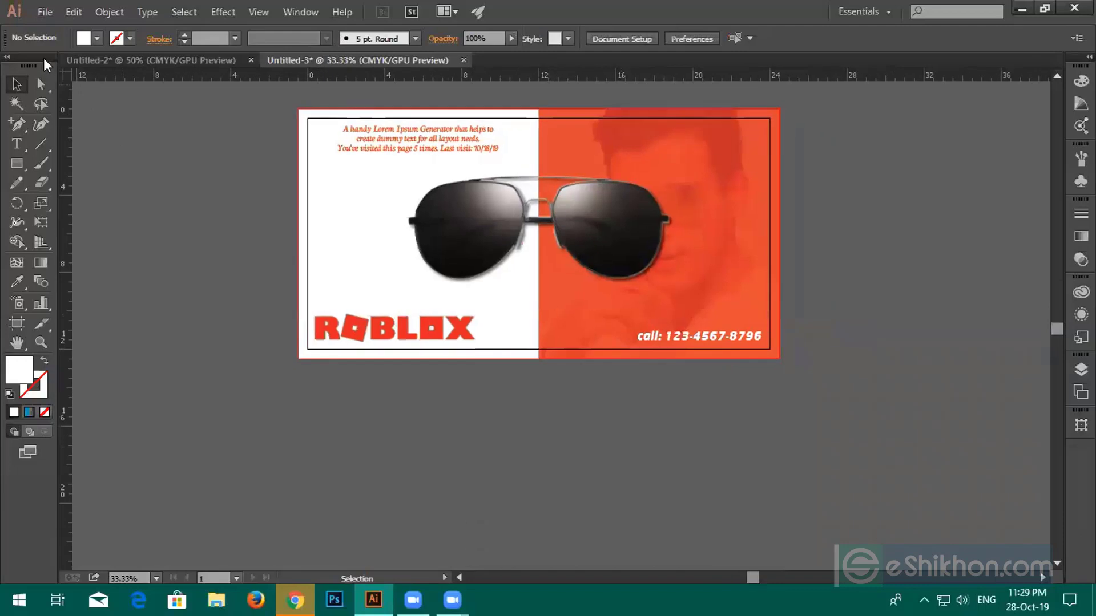
left_click(44, 13)
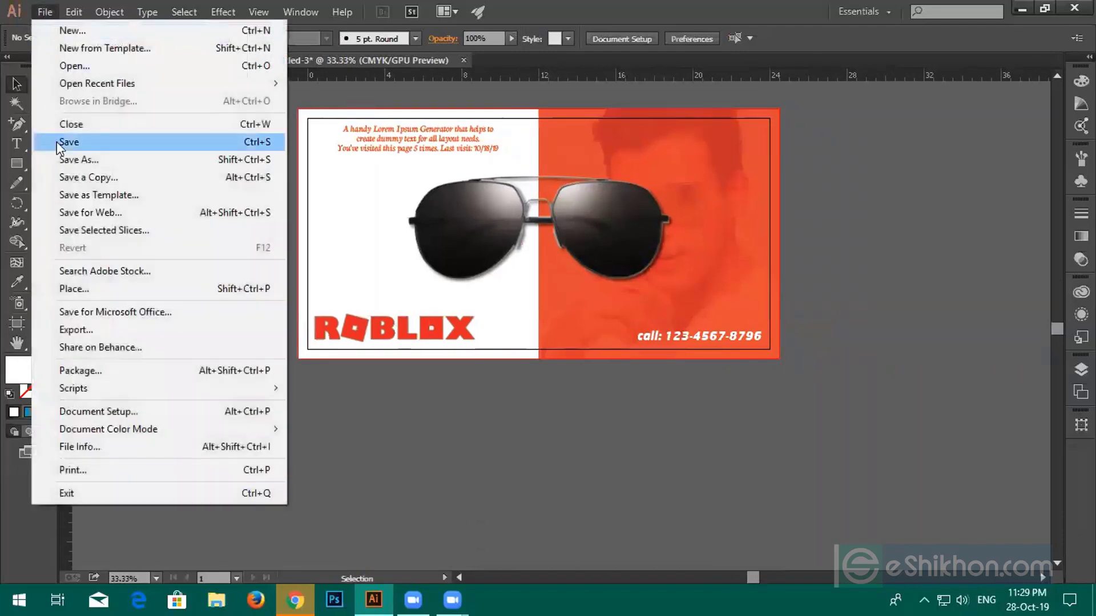
left_click(73, 329)
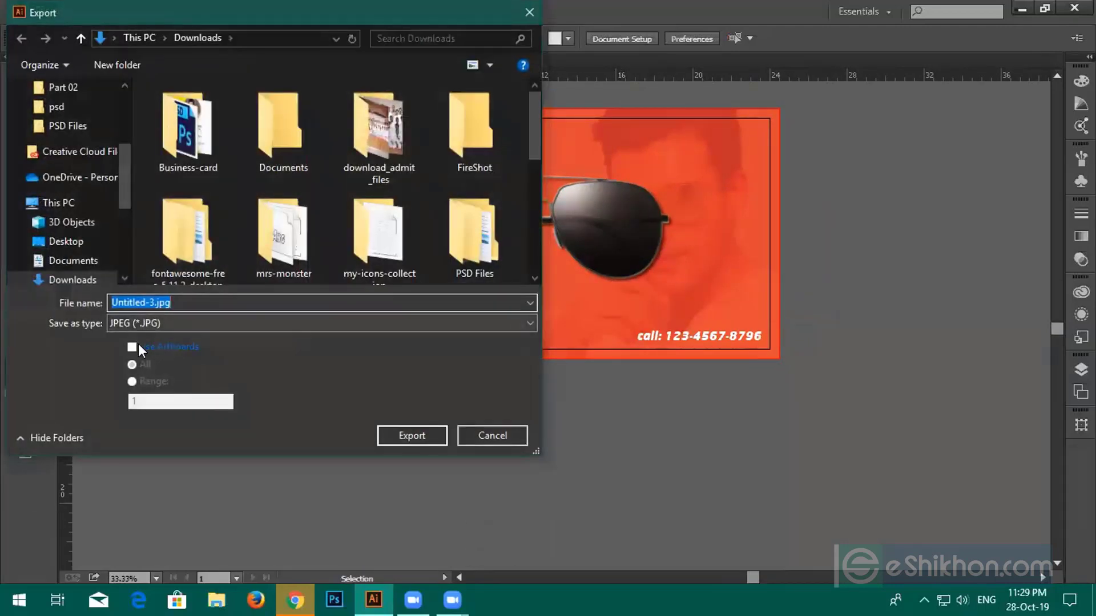
left_click(132, 344)
left_click(408, 434)
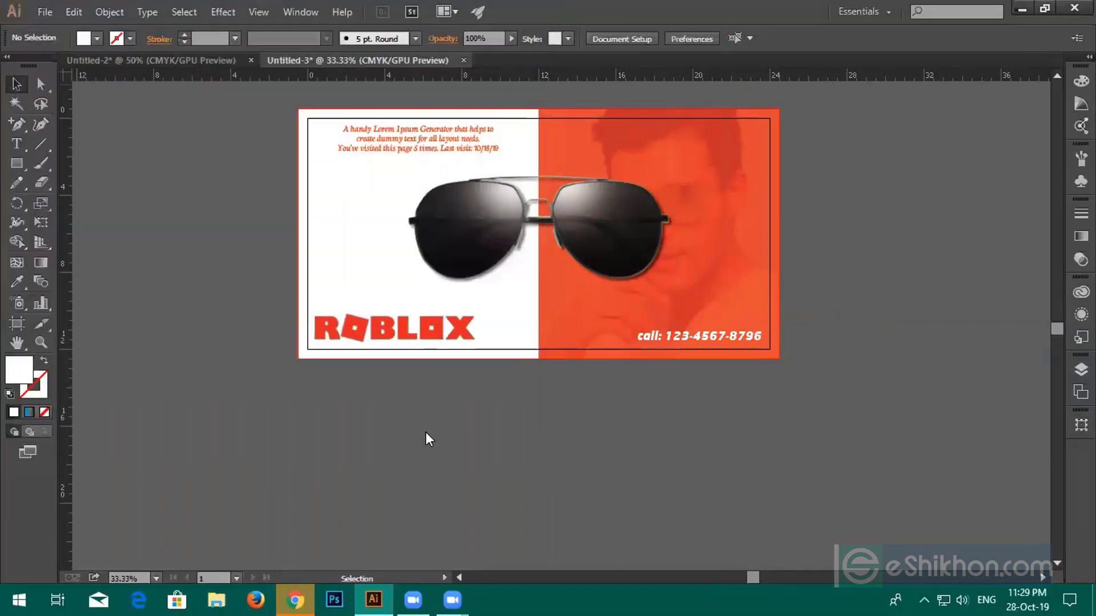
left_click(607, 426)
Switch to File Explorer, open the exported Untitled-3-01.jpg from Downloads to examine the billboard, and close the image viewer
left_click(1022, 9)
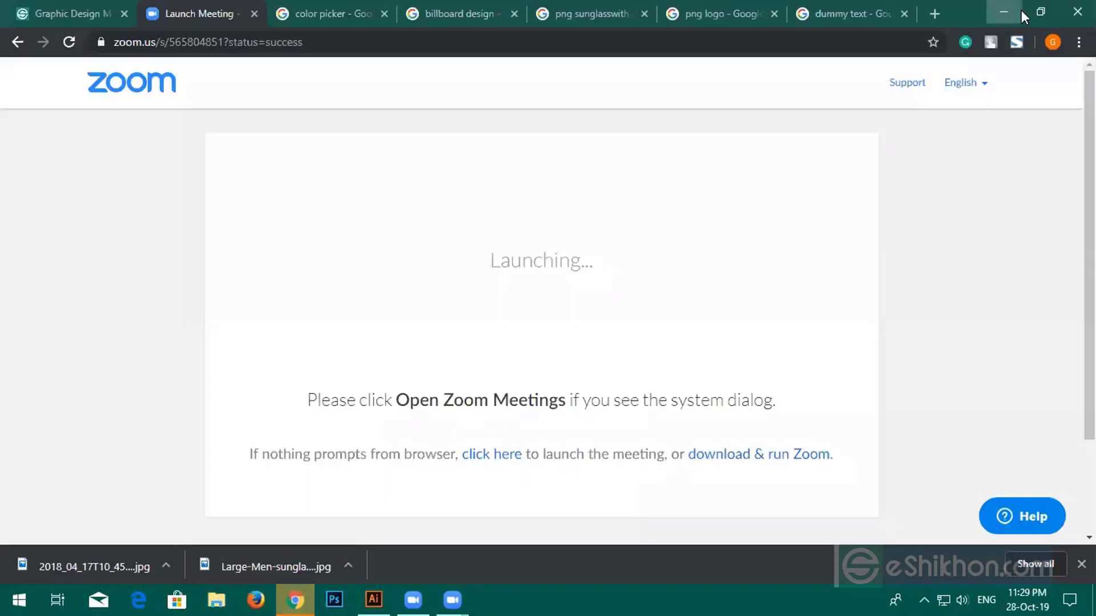
left_click(1022, 9)
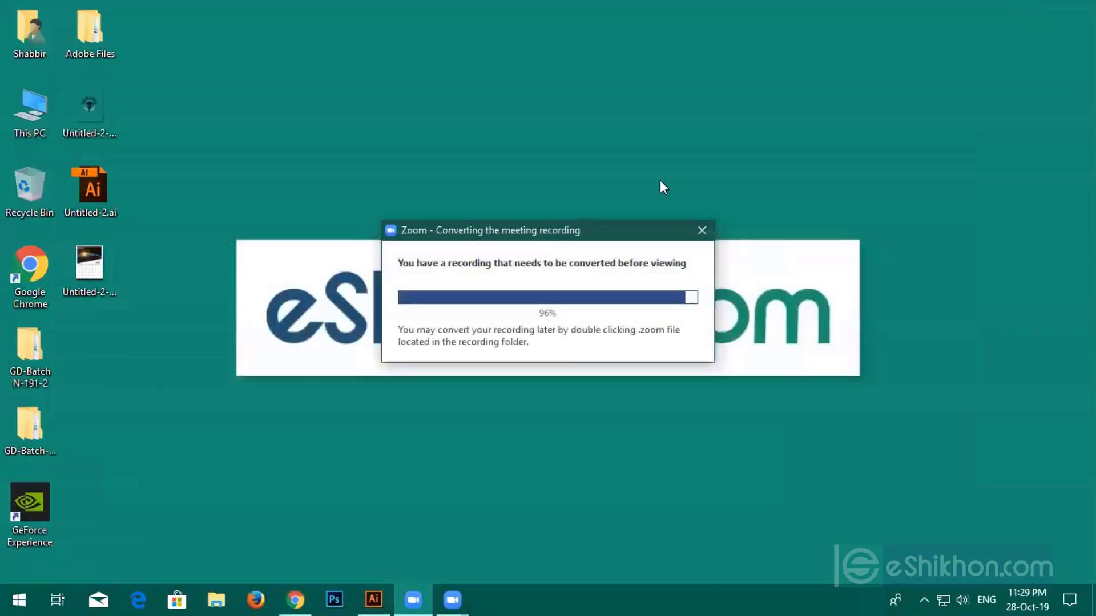
right_click(101, 279)
left_click(154, 528)
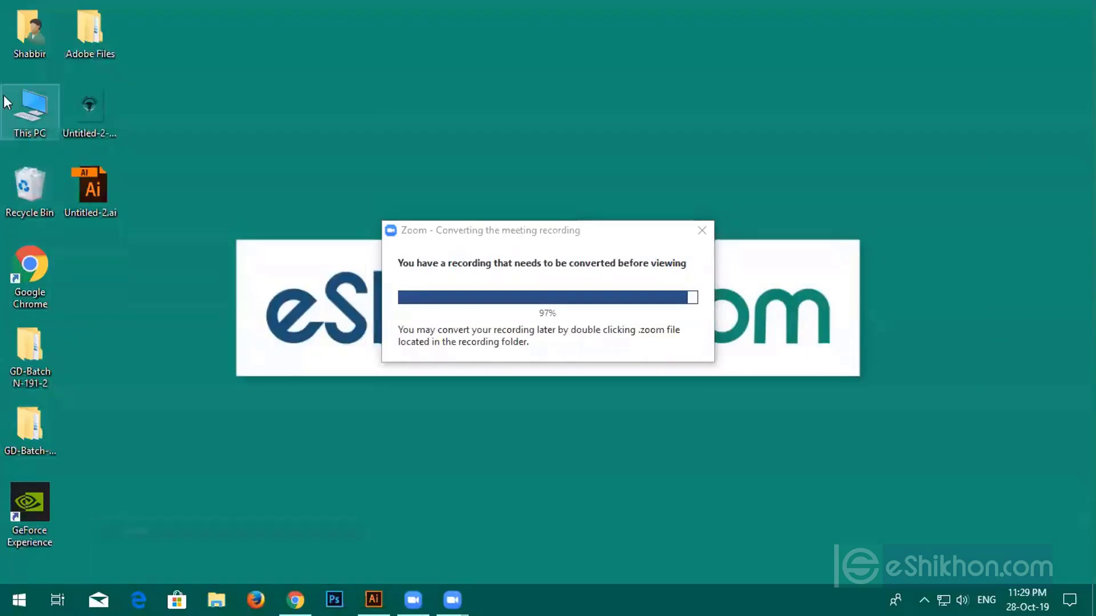
double_click(35, 106)
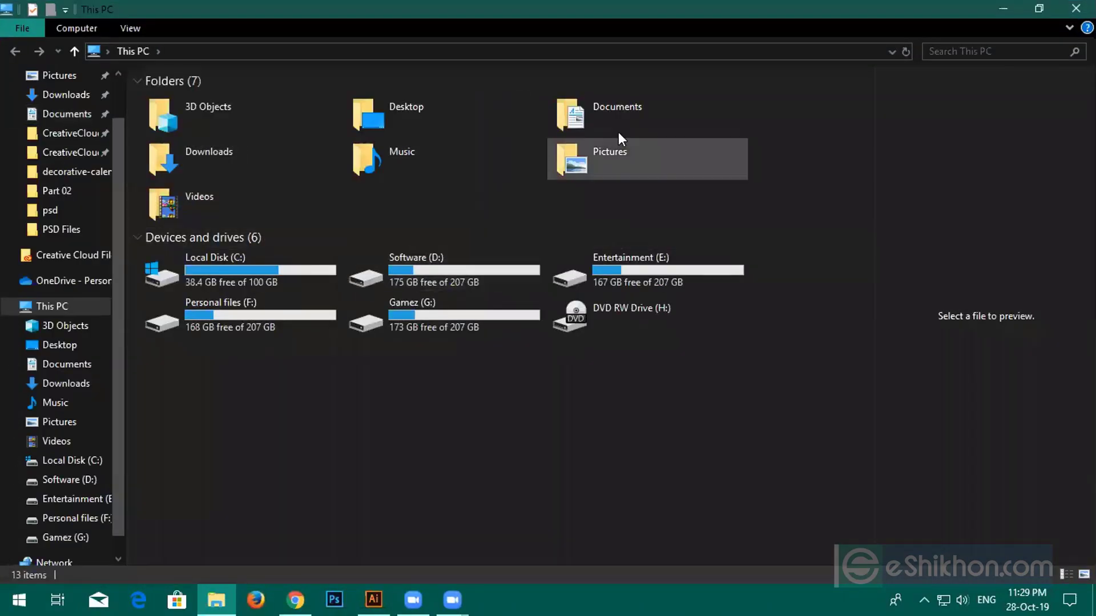
double_click(255, 154)
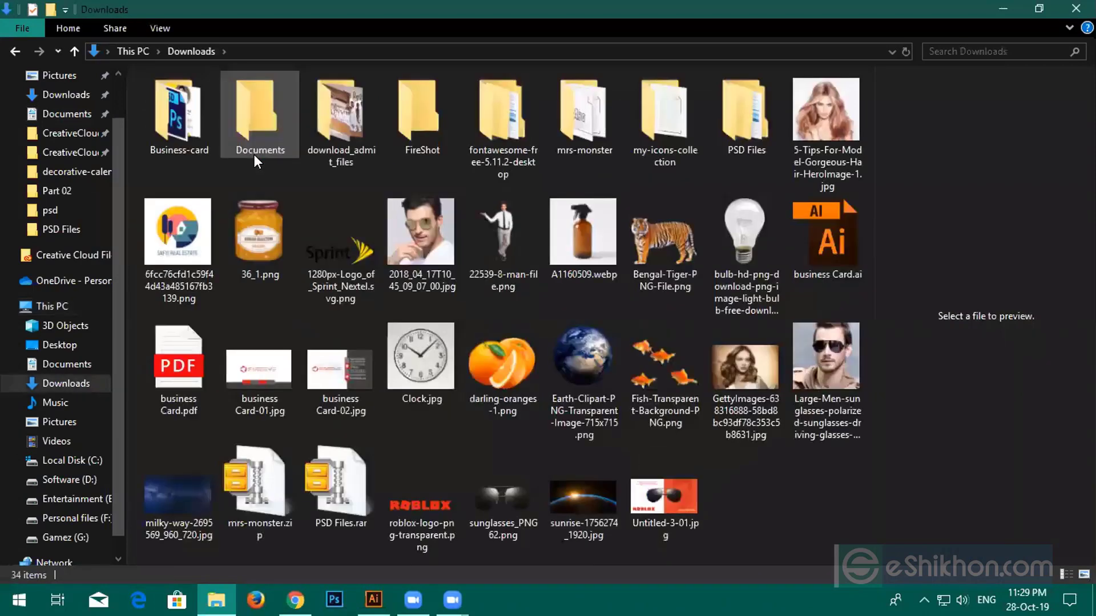
double_click(655, 494)
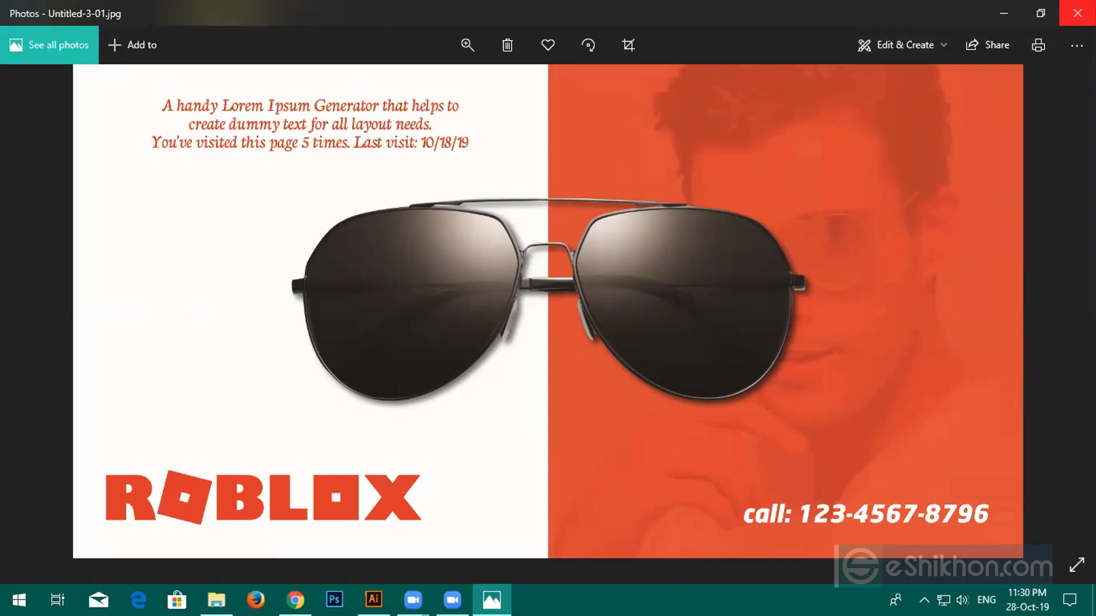
left_click(1077, 13)
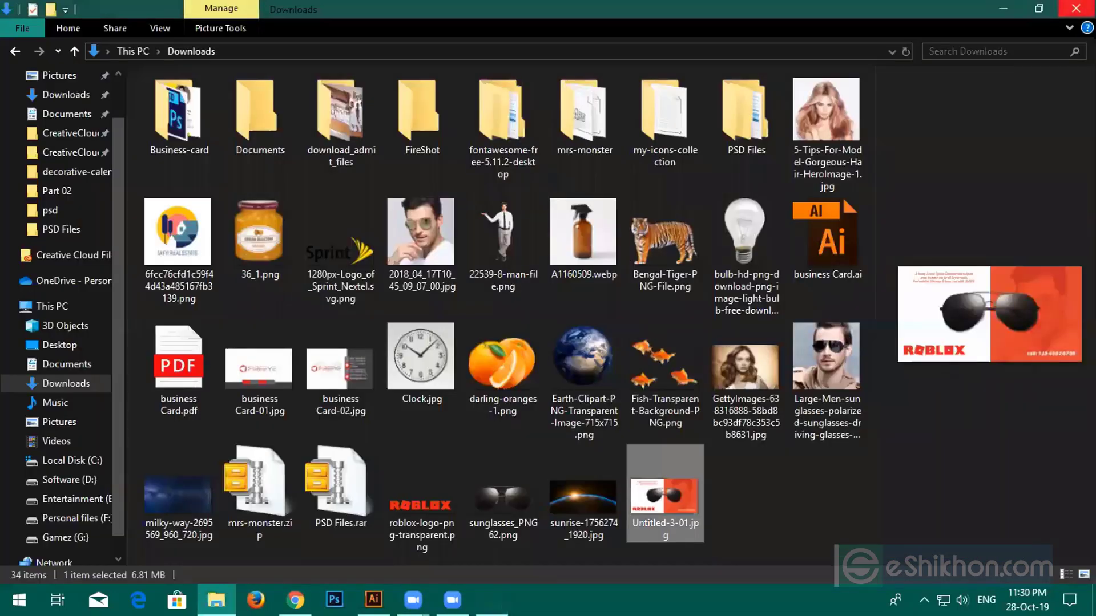
Delete the images from Clock.jpg through the Large-Men sunglasses photo from the Downloads folder
left_click(806, 366)
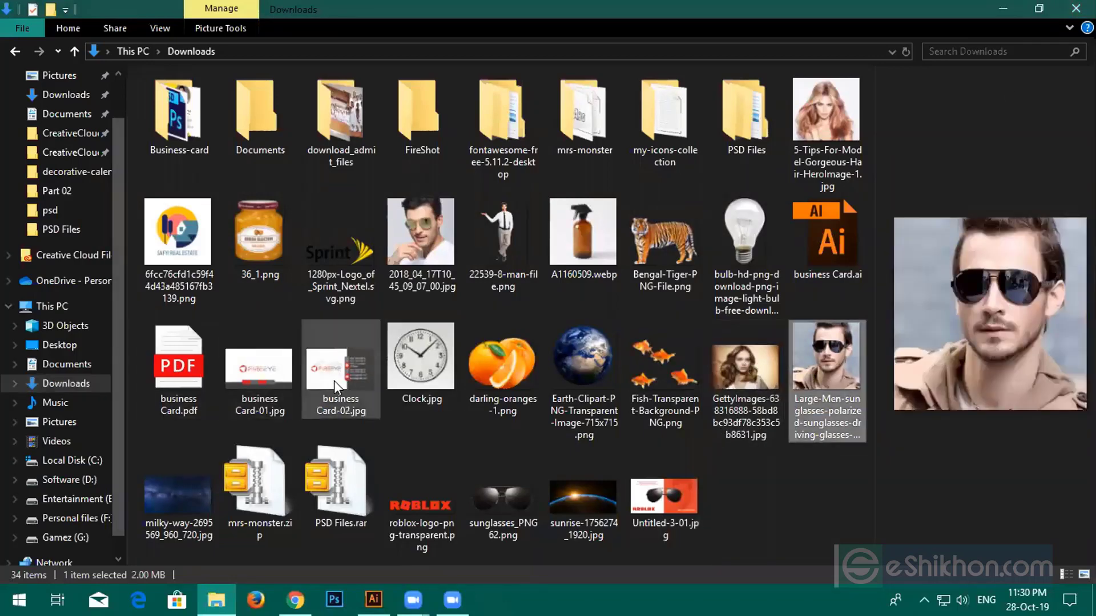
left_click(419, 359, "ctrl")
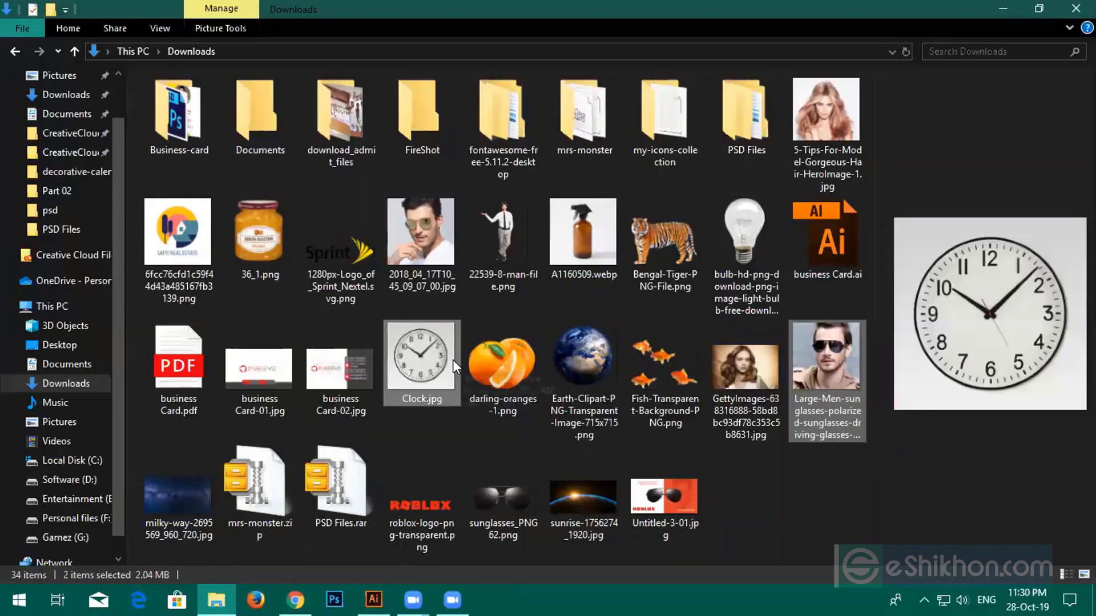
left_click(818, 360, "shift")
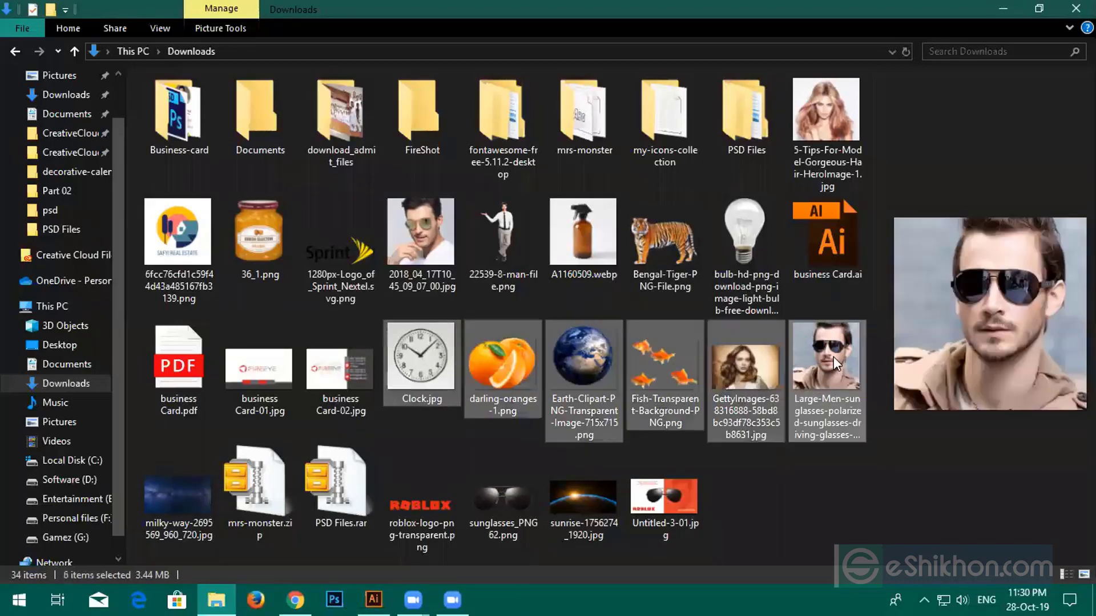
right_click(834, 357)
left_click(864, 536)
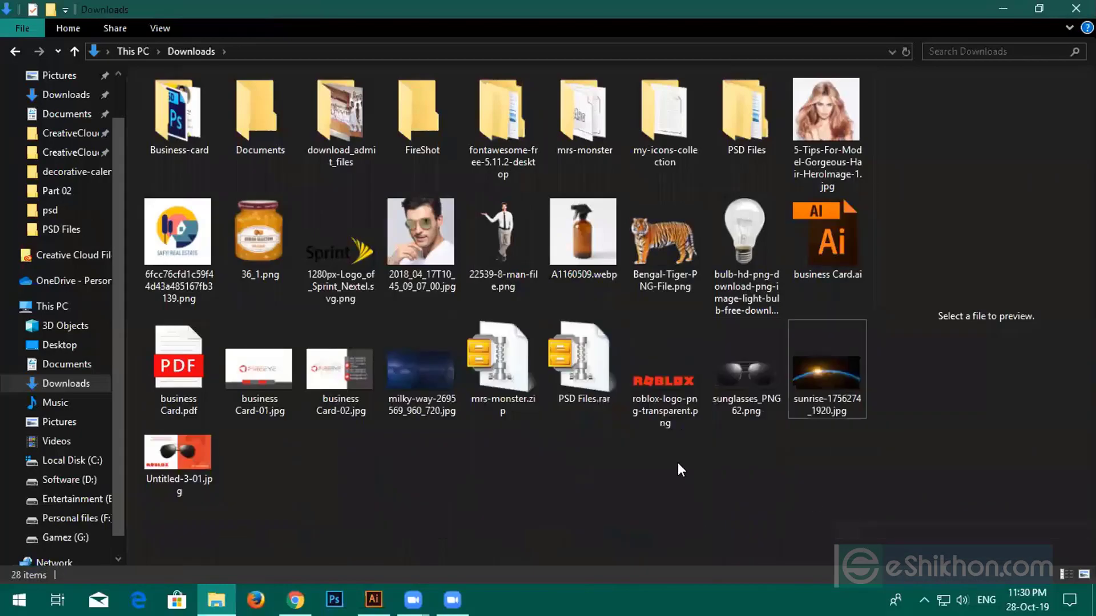
Delete the Roblox logo, sunglasses_PNG62.png and sunrise images from the Downloads folder
left_click_drag(645, 464, 820, 381)
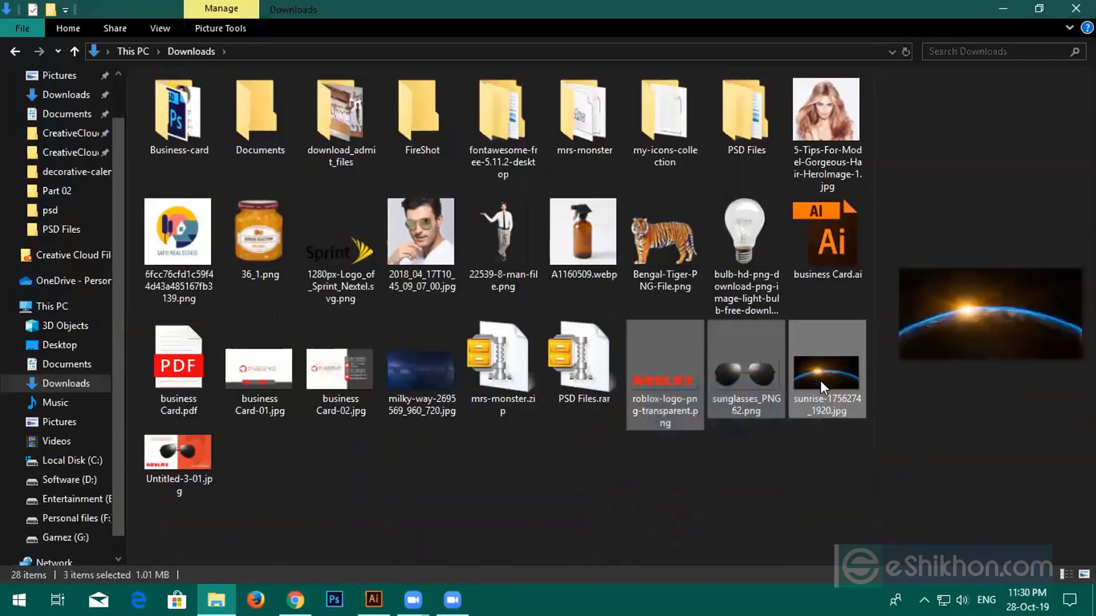
right_click(820, 381)
left_click(830, 526)
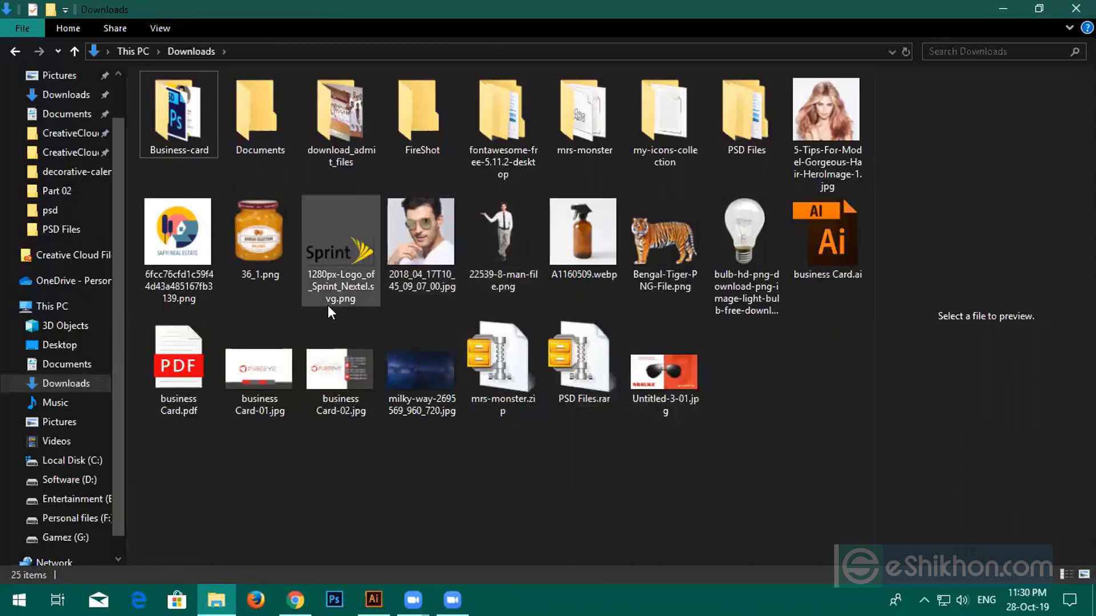
Delete the images from the 5-Tips-For-Model photo through the light bulb PNG from the Downloads folder
left_click(154, 255)
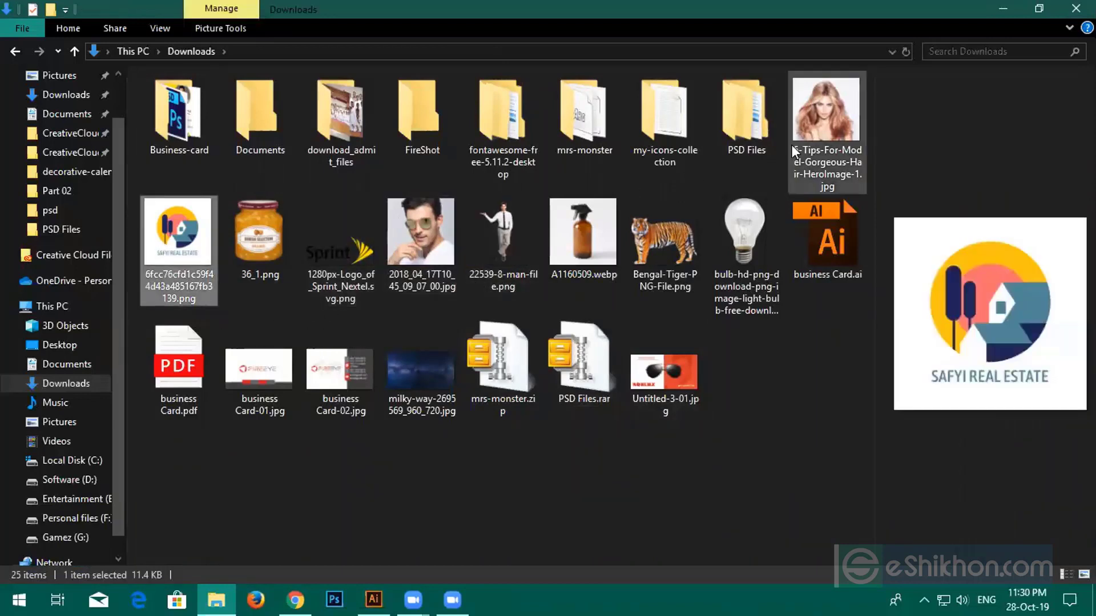
left_click(804, 137, "ctrl")
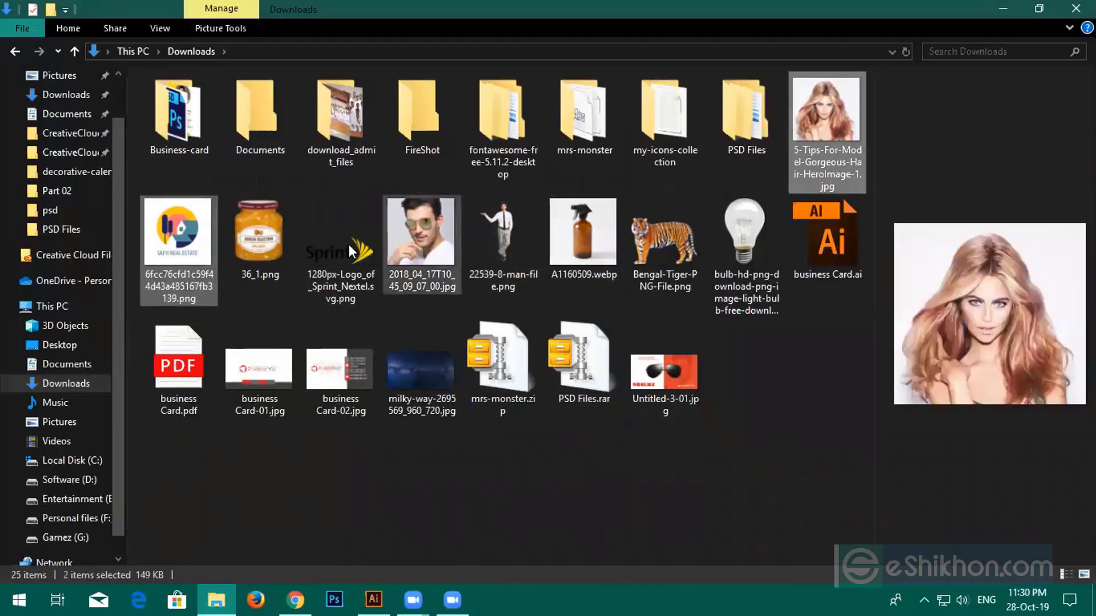
left_click(728, 238, "shift")
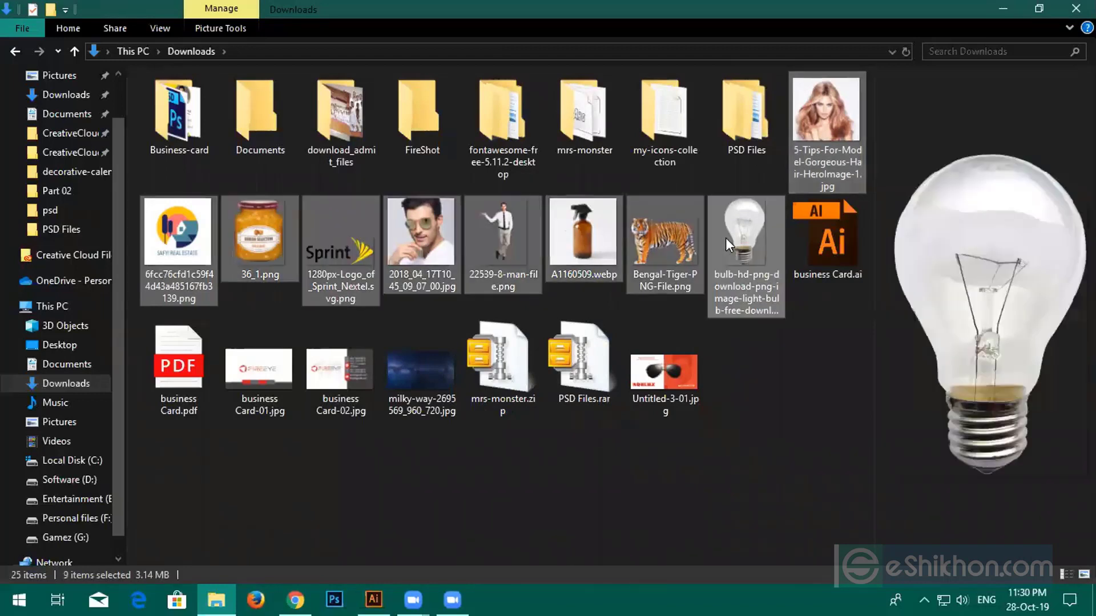
right_click(723, 238)
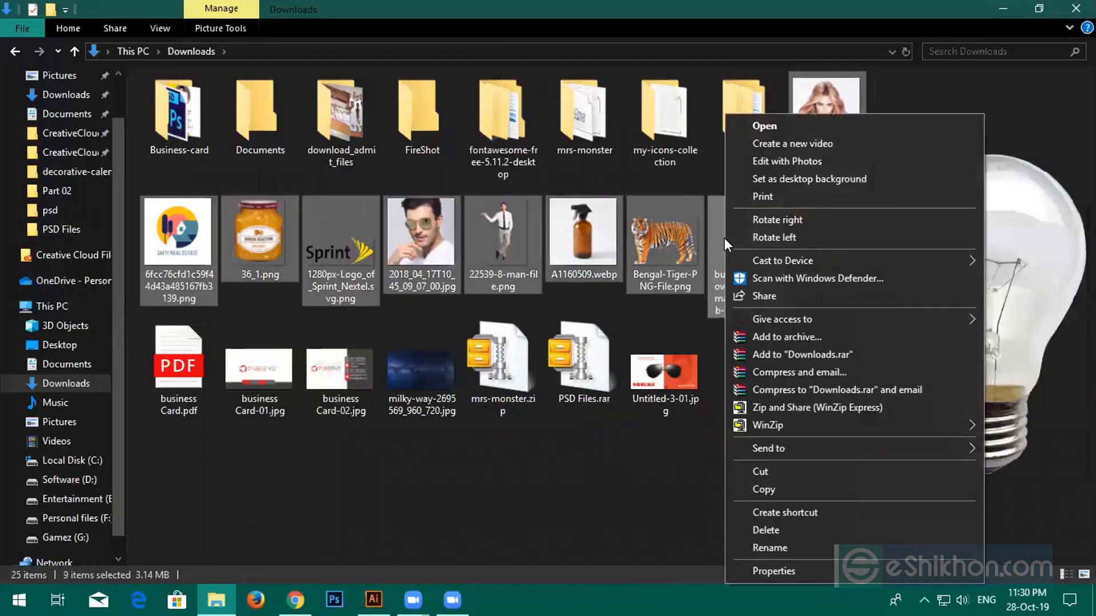
left_click(770, 522)
Delete the milky-way JPEG from the Downloads folder
left_click(436, 229)
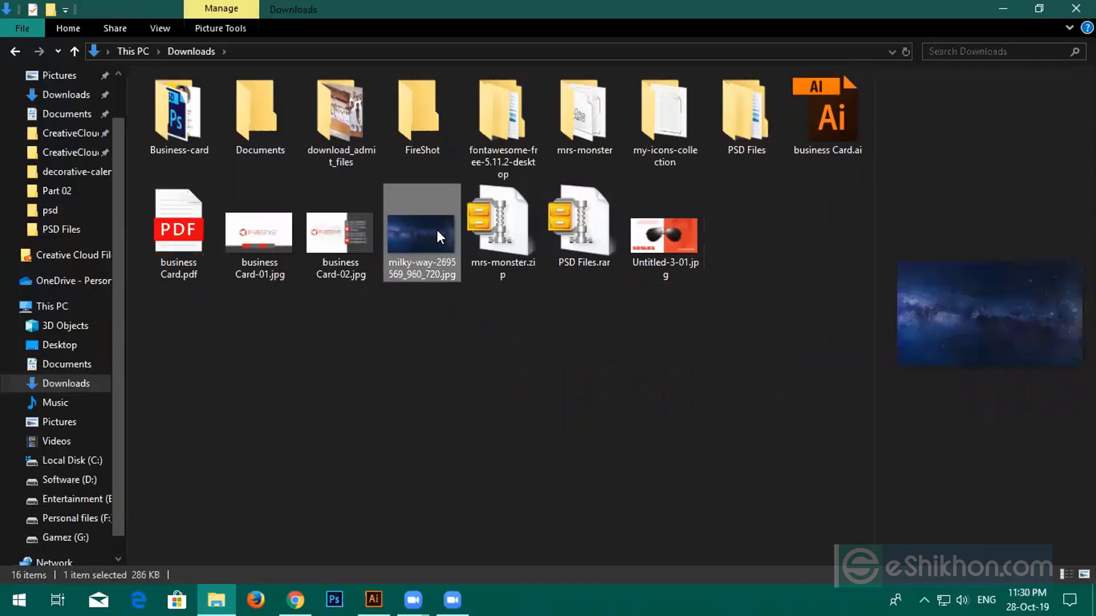
right_click(437, 229)
left_click(529, 533)
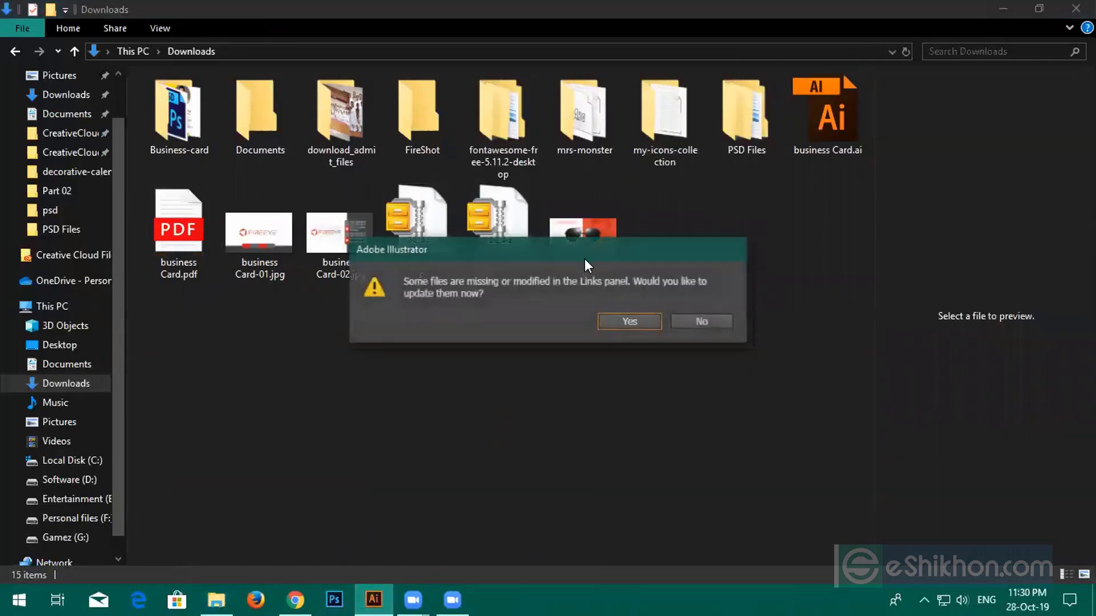
Switch to Illustrator and decline updating the missing or modified linked files
left_click(682, 320)
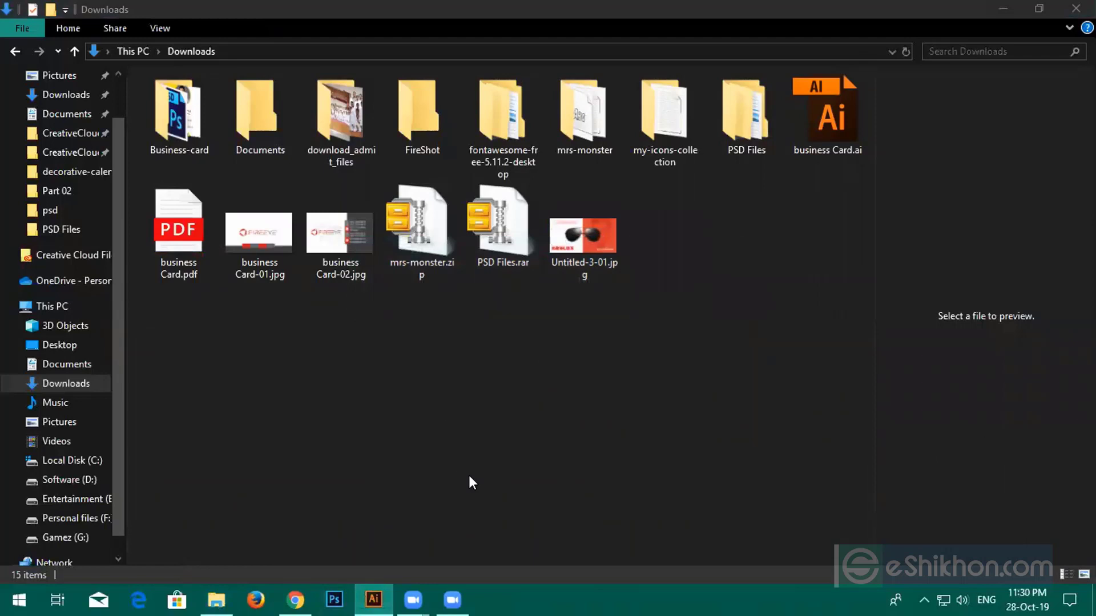
left_click(374, 599)
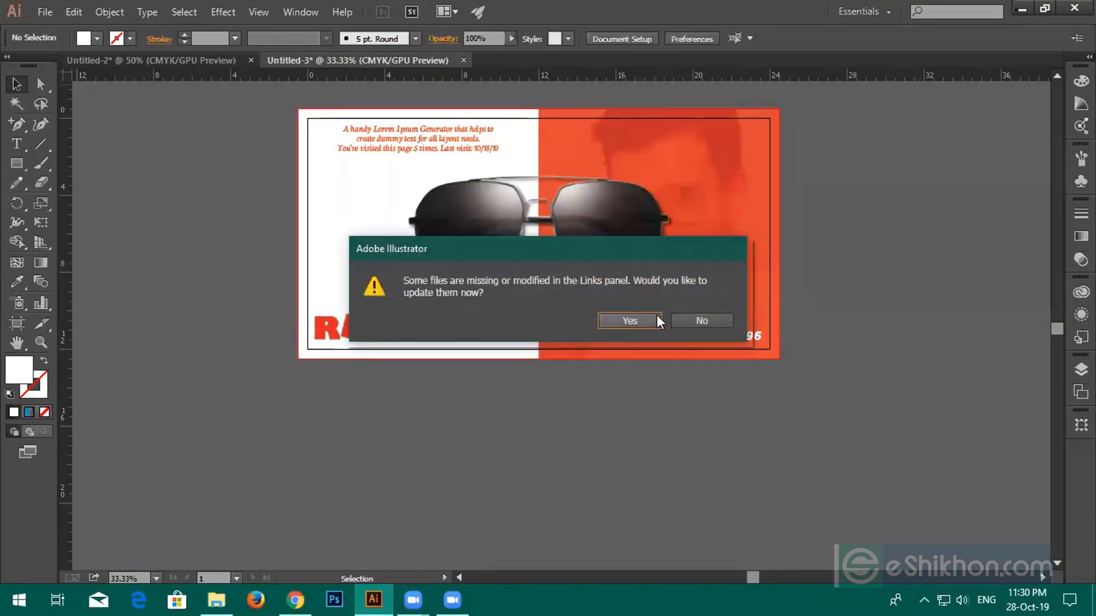
left_click(704, 321)
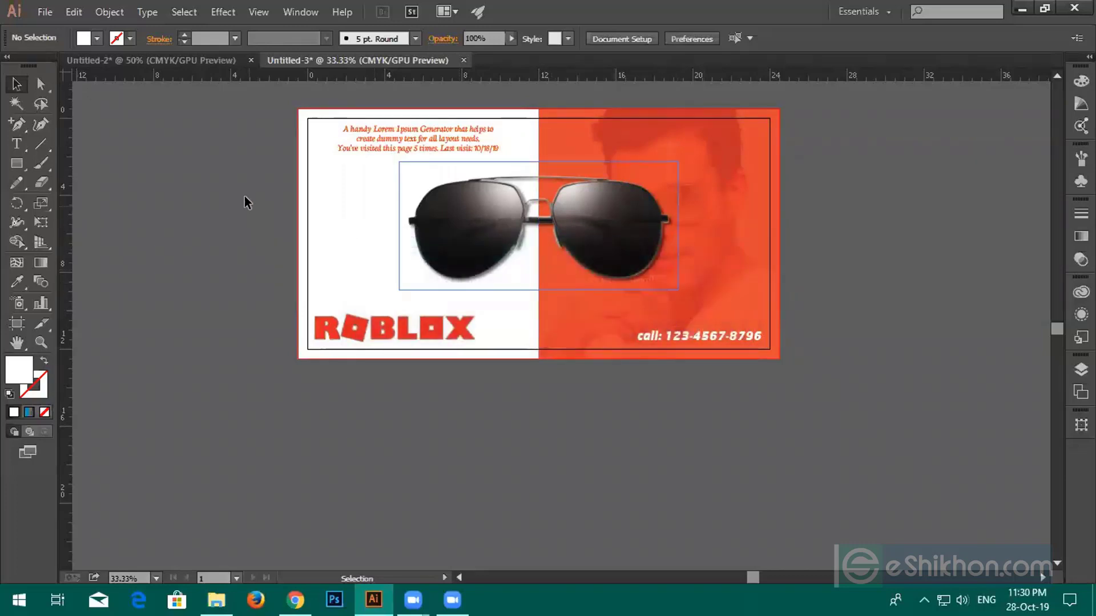
Save the billboard under a new format as the Adobe PDF file Untitled-3.pdf in Downloads
left_click(45, 11)
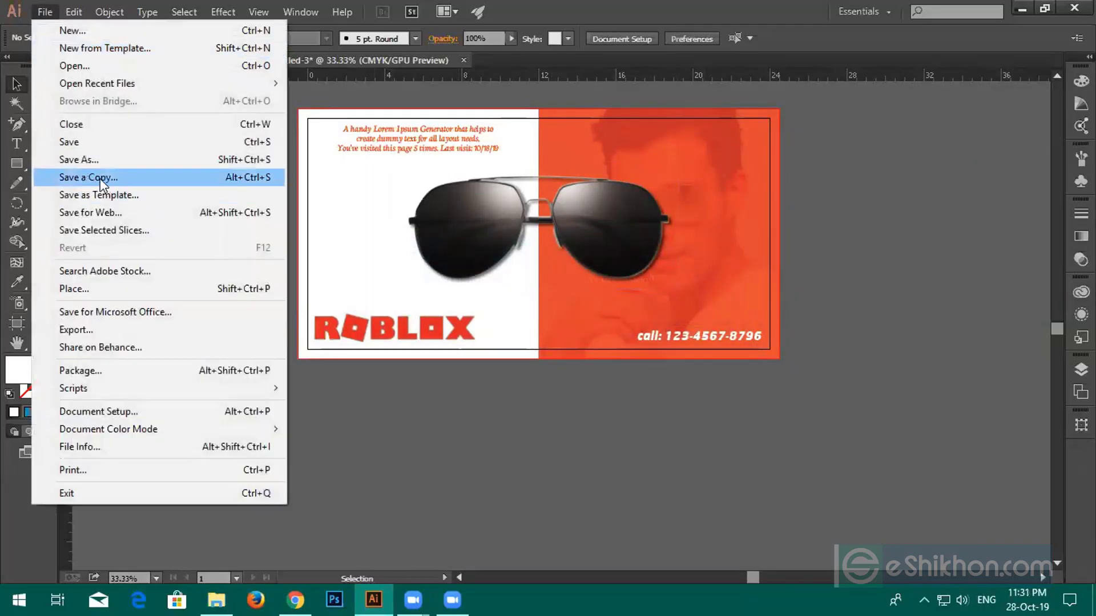
left_click(86, 160)
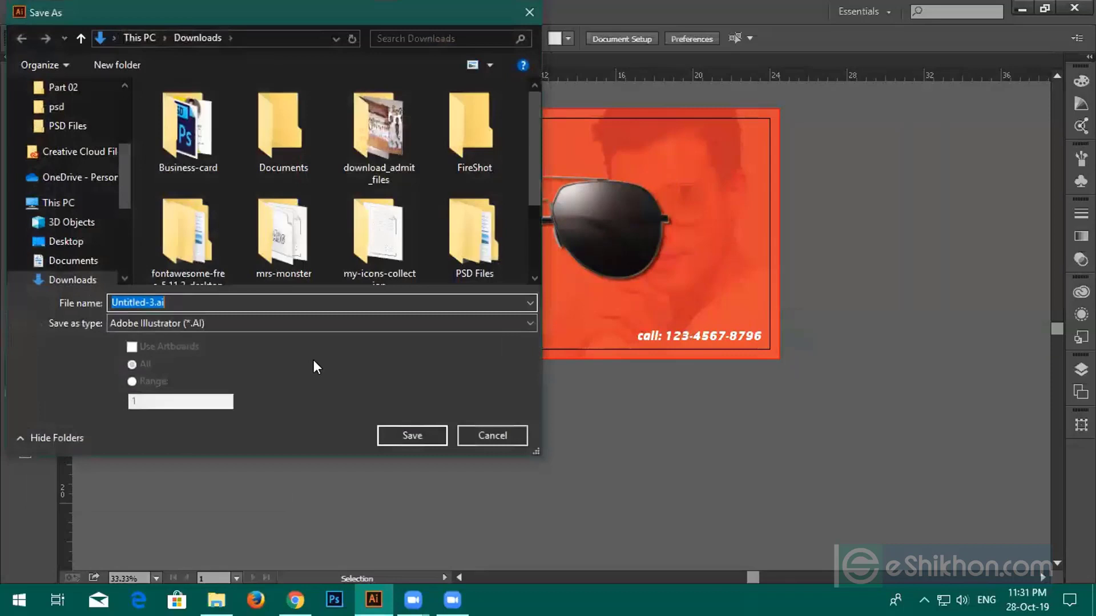
left_click(194, 321)
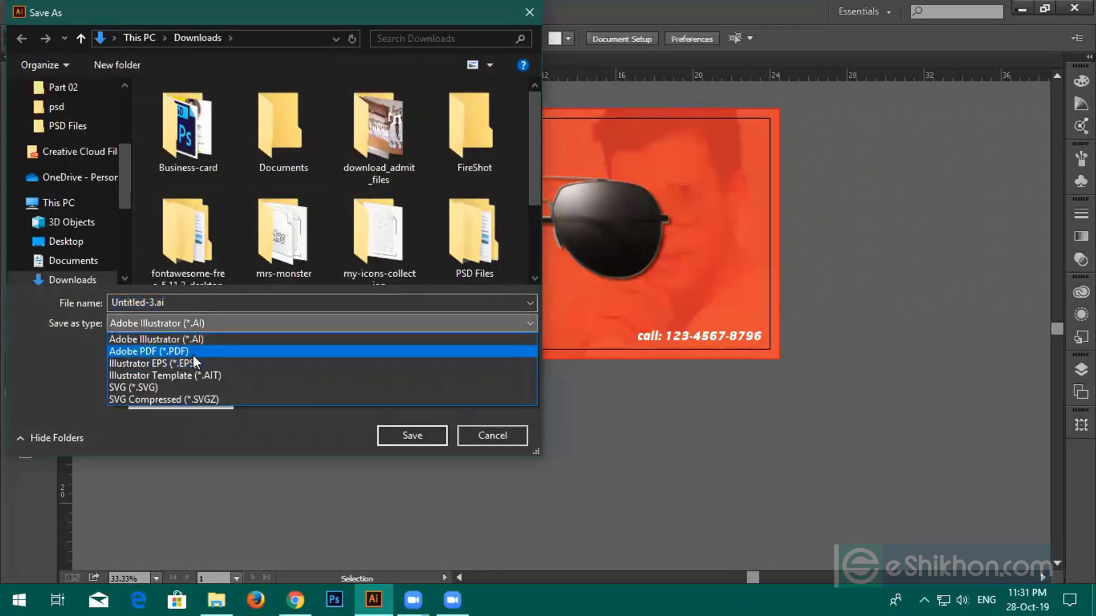
left_click(193, 353)
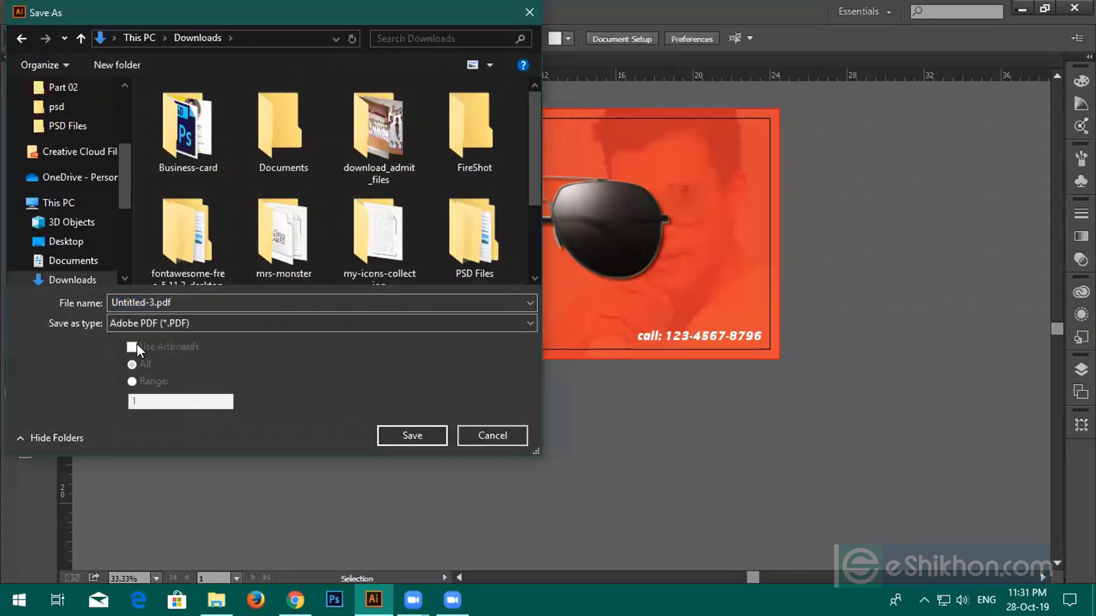
left_click(413, 435)
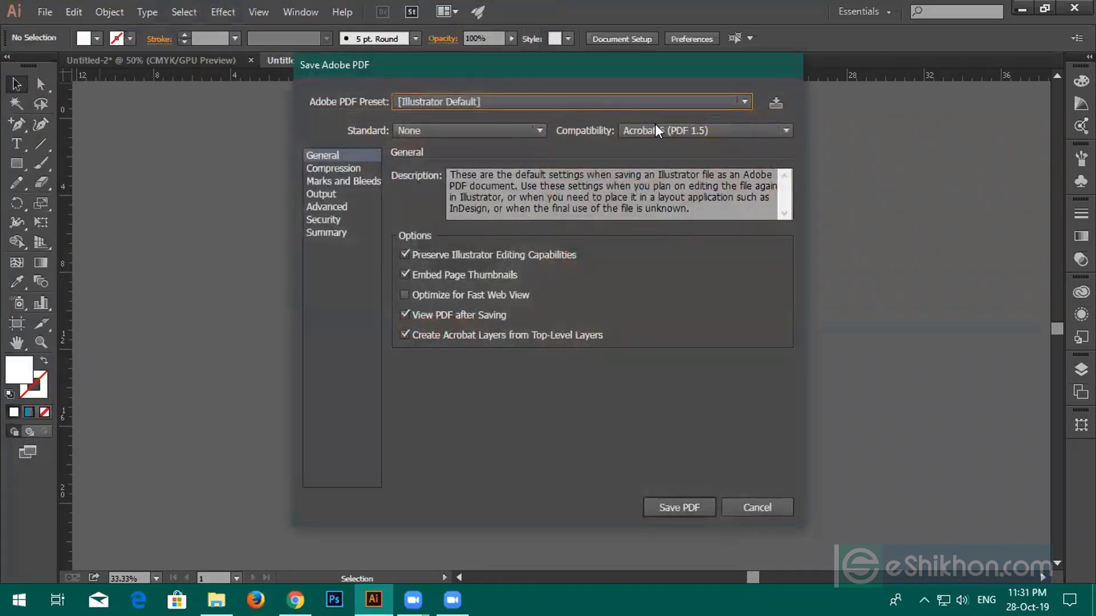
Save the PDF with Acrobat 4 (PDF 1.3) compatibility and All Printer's Marks enabled, and close the PDF viewer
left_click(658, 130)
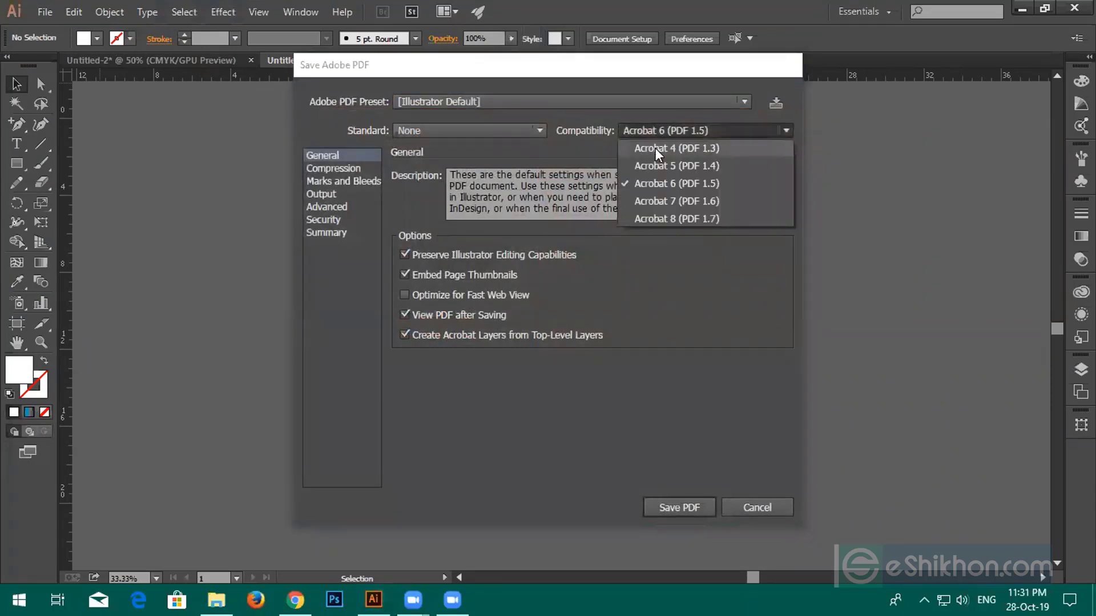
left_click(658, 150)
left_click(356, 171)
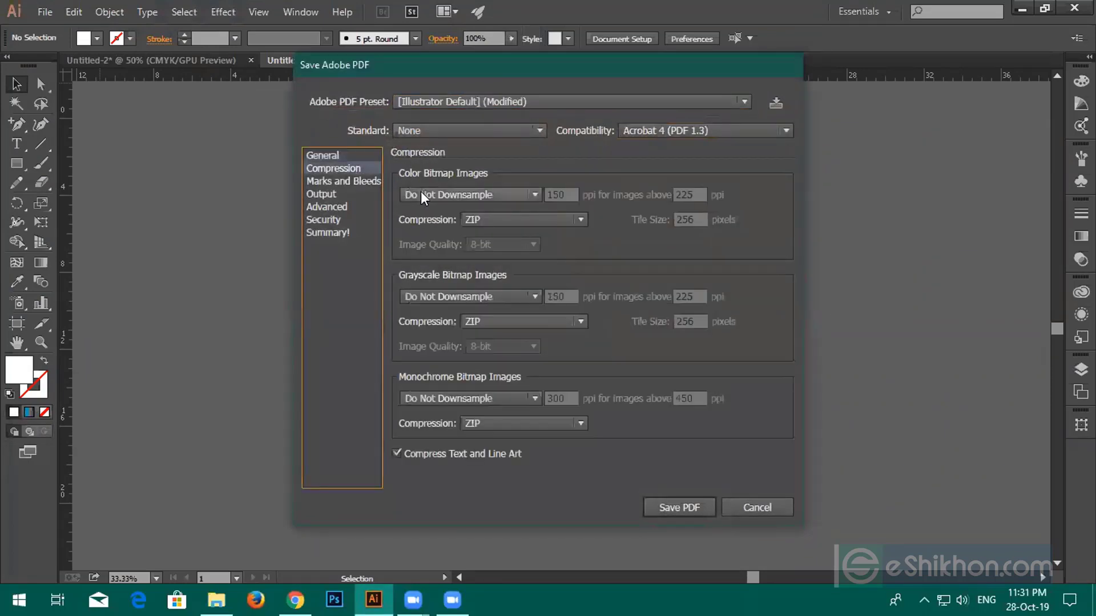
left_click(338, 181)
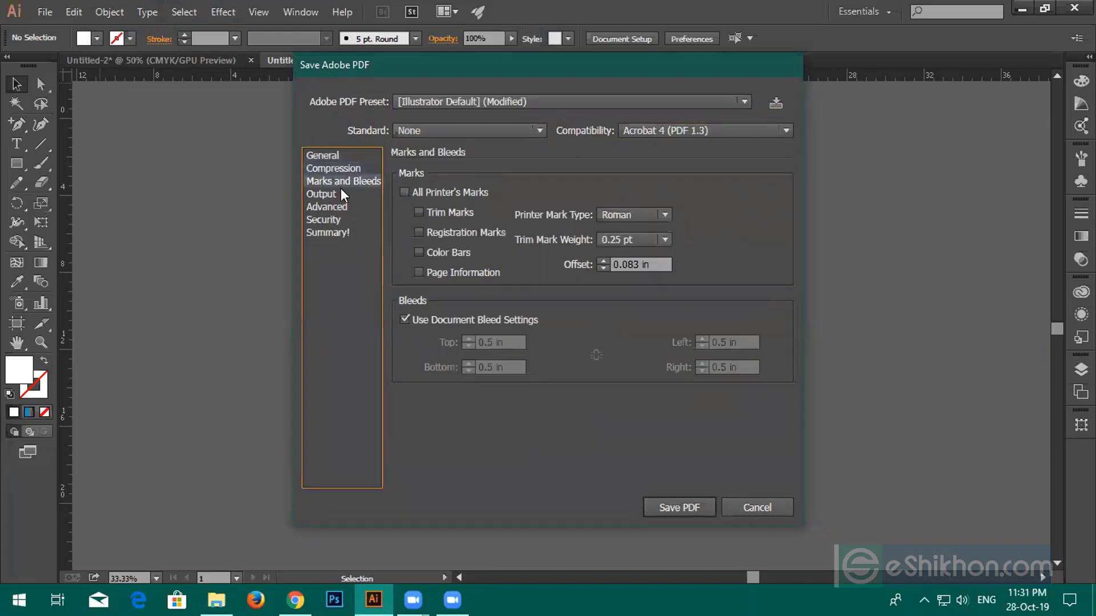
left_click(405, 193)
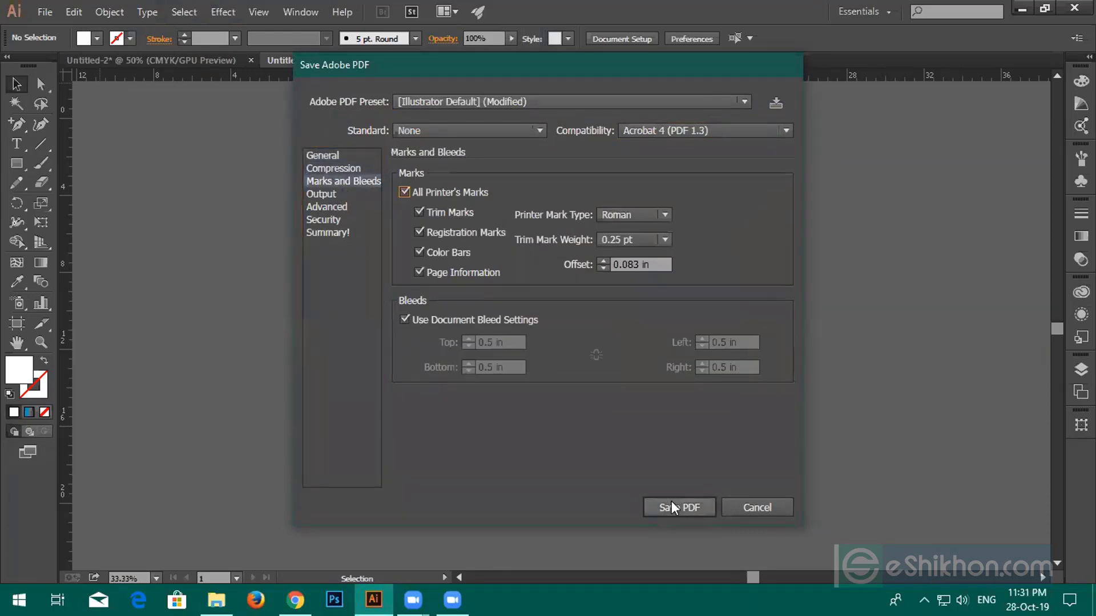
left_click(674, 507)
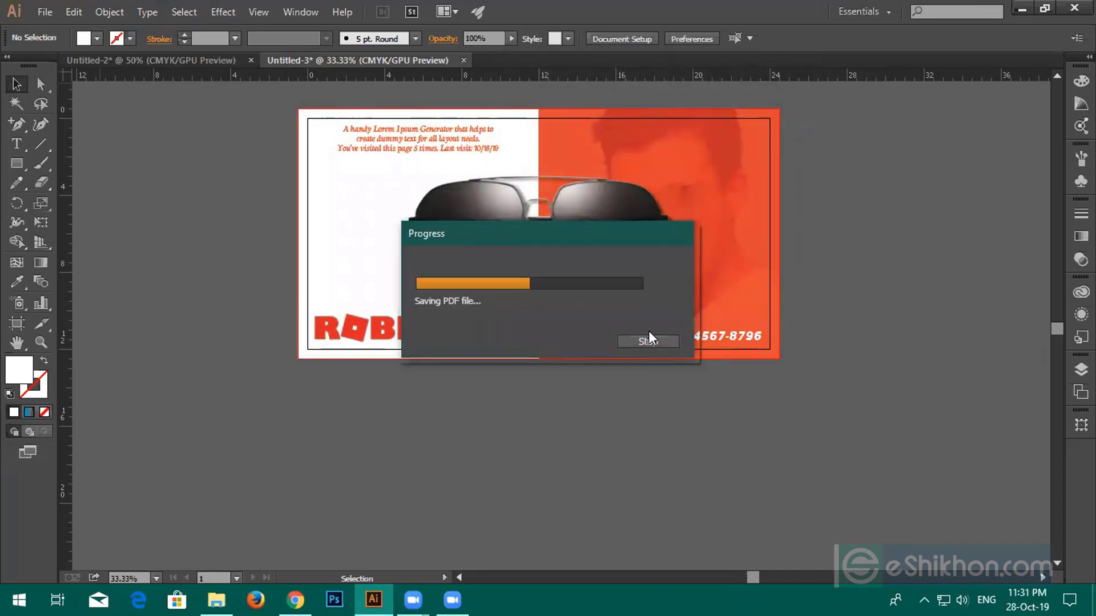
left_click(727, 297)
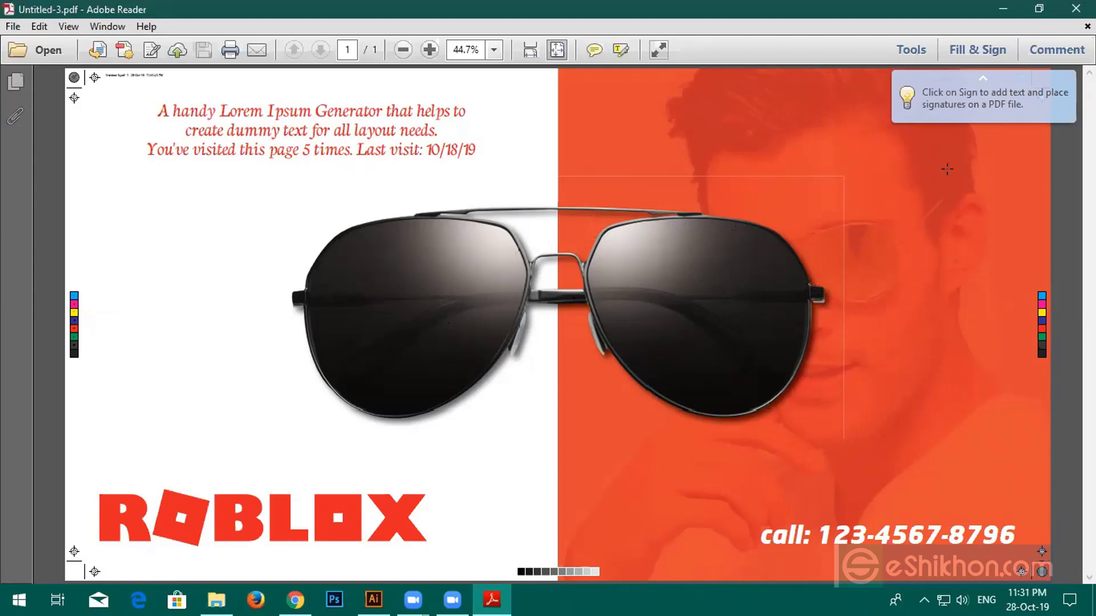
left_click(1075, 8)
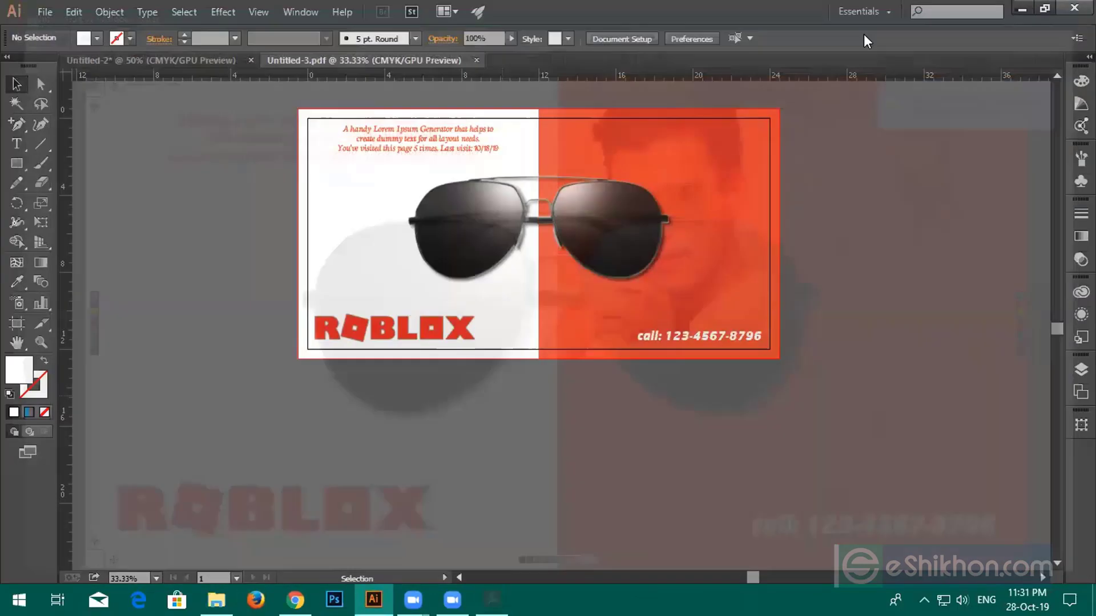
Switch to Zoom and save the meeting recording in the Part 02 folder under Desktop, GD-Batch N-191-2, Class 23
left_click(452, 599)
scroll(486, 264, "up", 1)
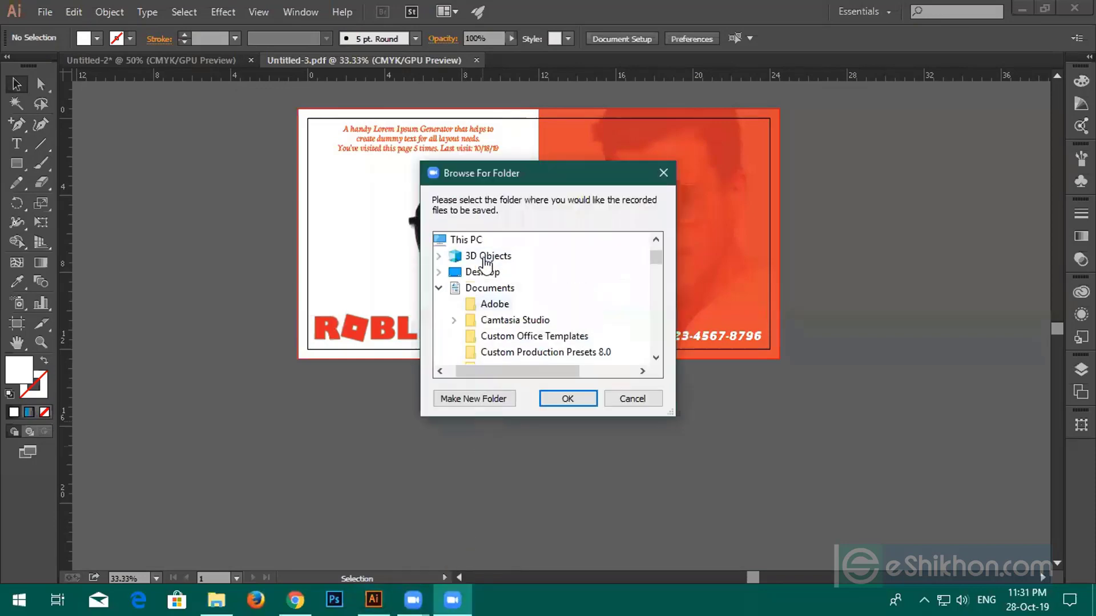
scroll(481, 287, "up", 1)
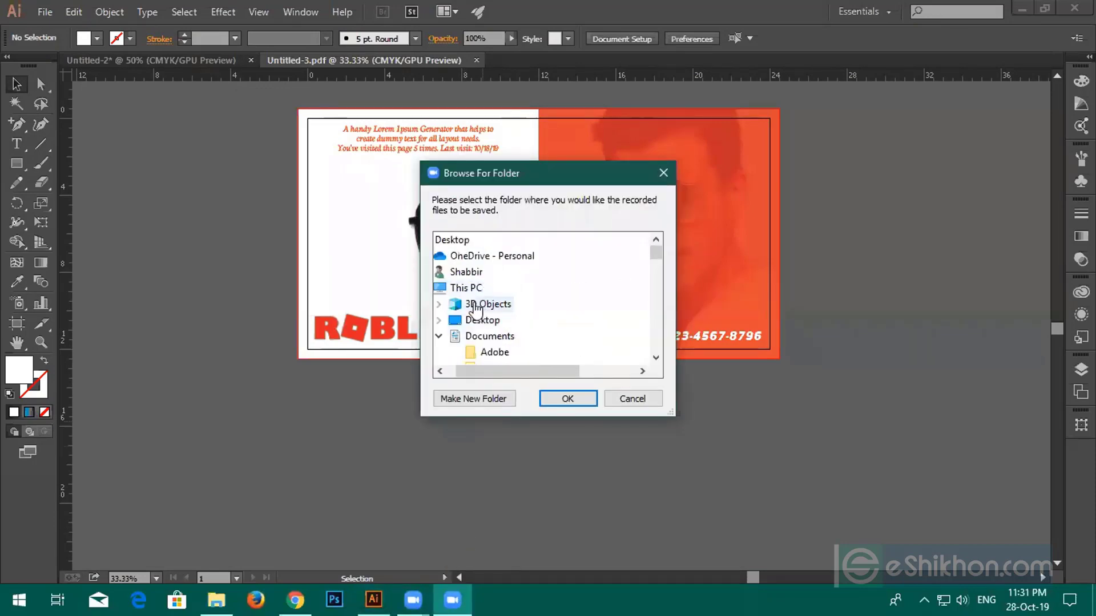
left_click(481, 322)
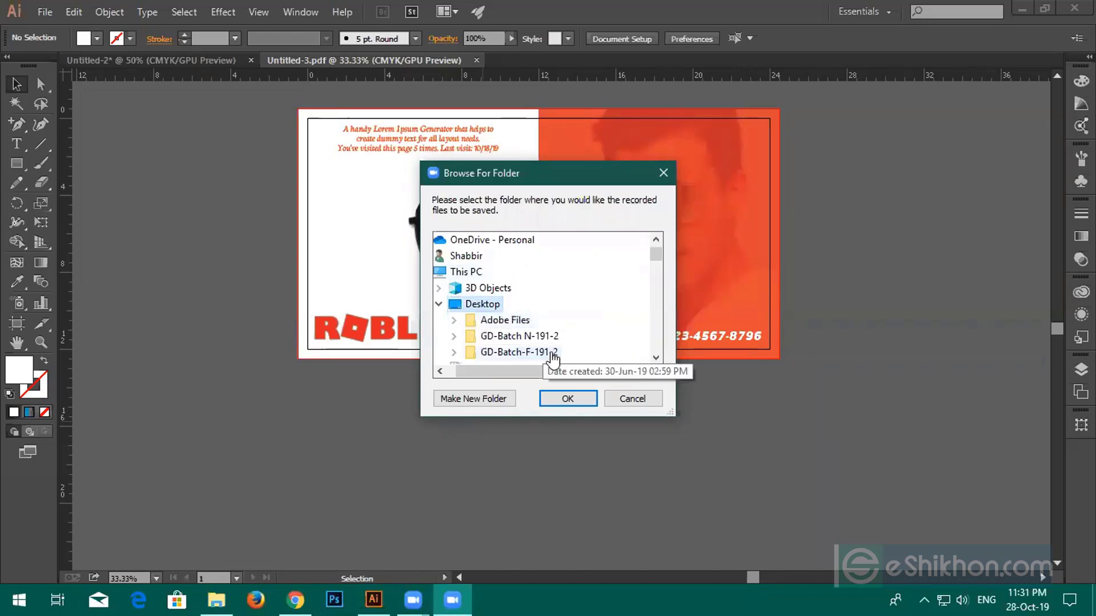
left_click(533, 337)
double_click(533, 337)
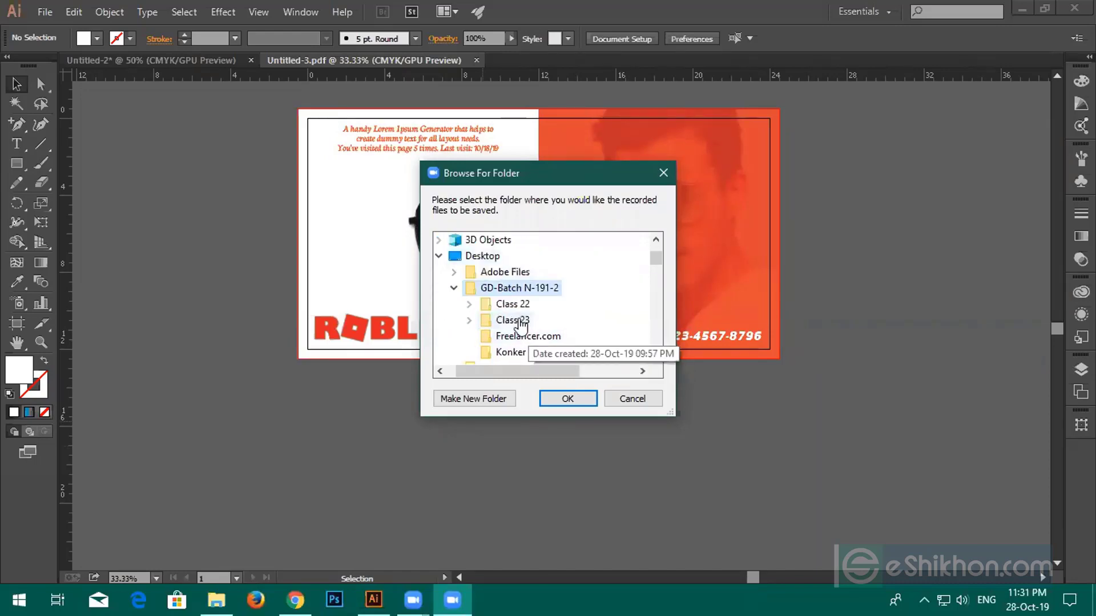
double_click(520, 321)
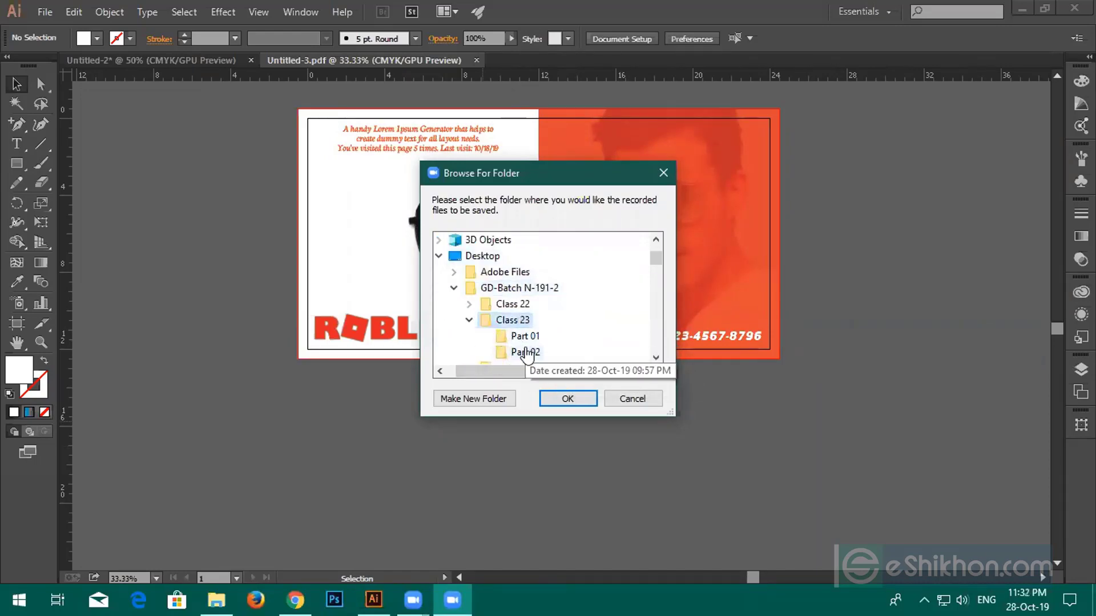
left_click(528, 353)
left_click(562, 399)
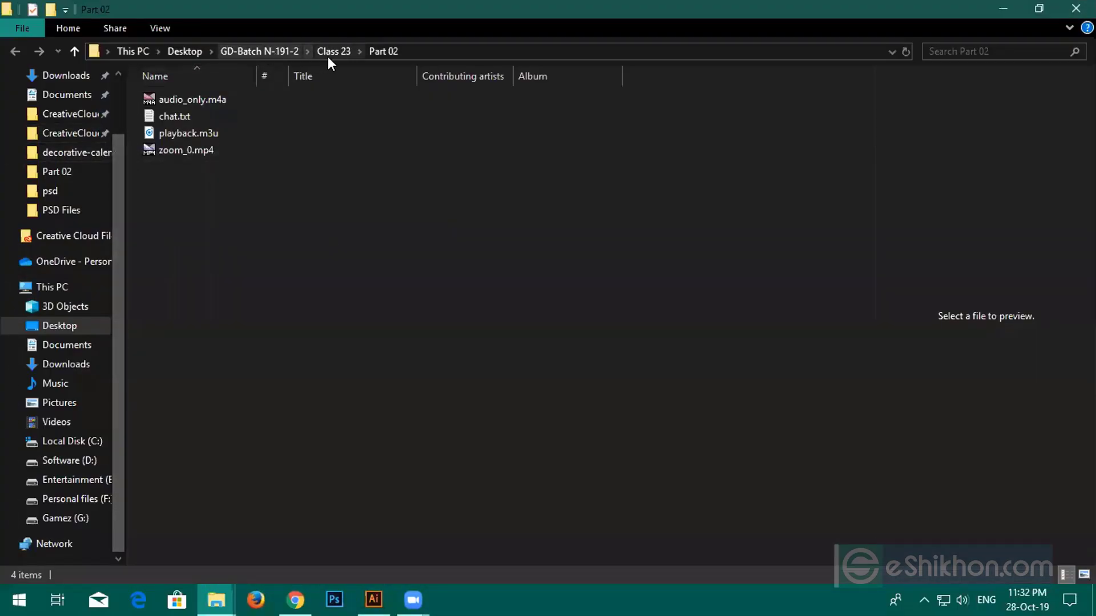
Examine the contents of the Part 01 recording folder in Class 23 and return to the Class 23 folder
left_click(334, 51)
double_click(171, 99)
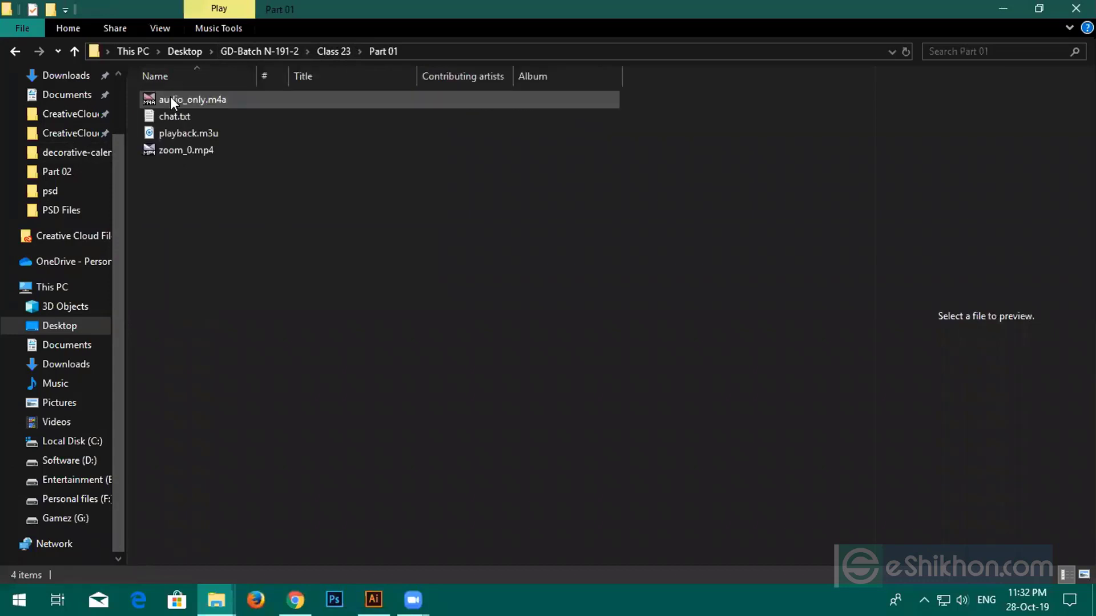
left_click(329, 51)
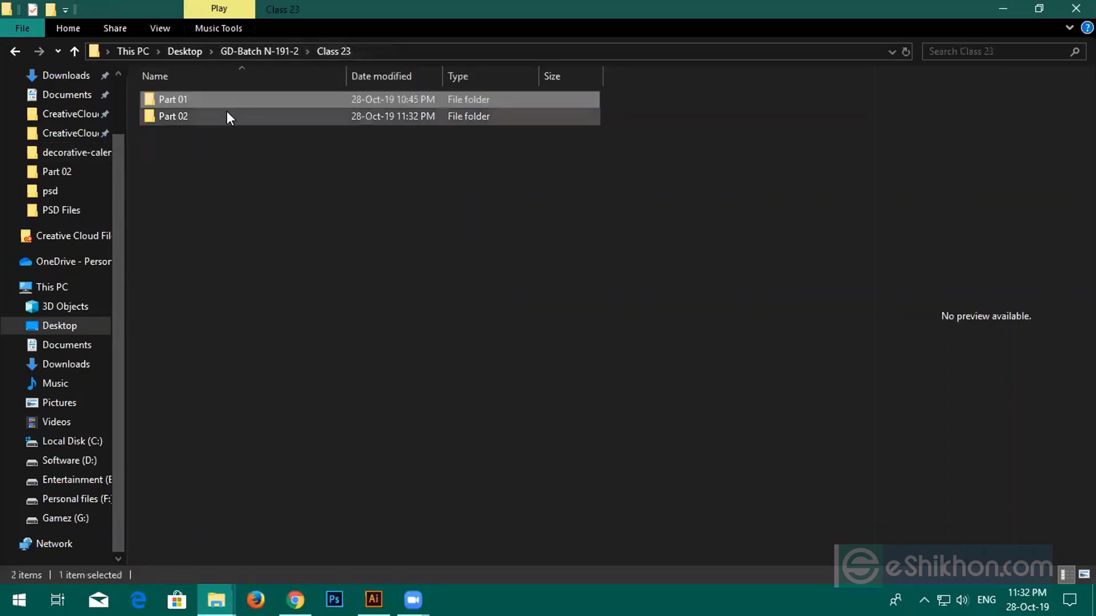
Create a new folder named Part 03 in the Class 23 folder and close the file window
double_click(225, 114)
left_click(325, 51)
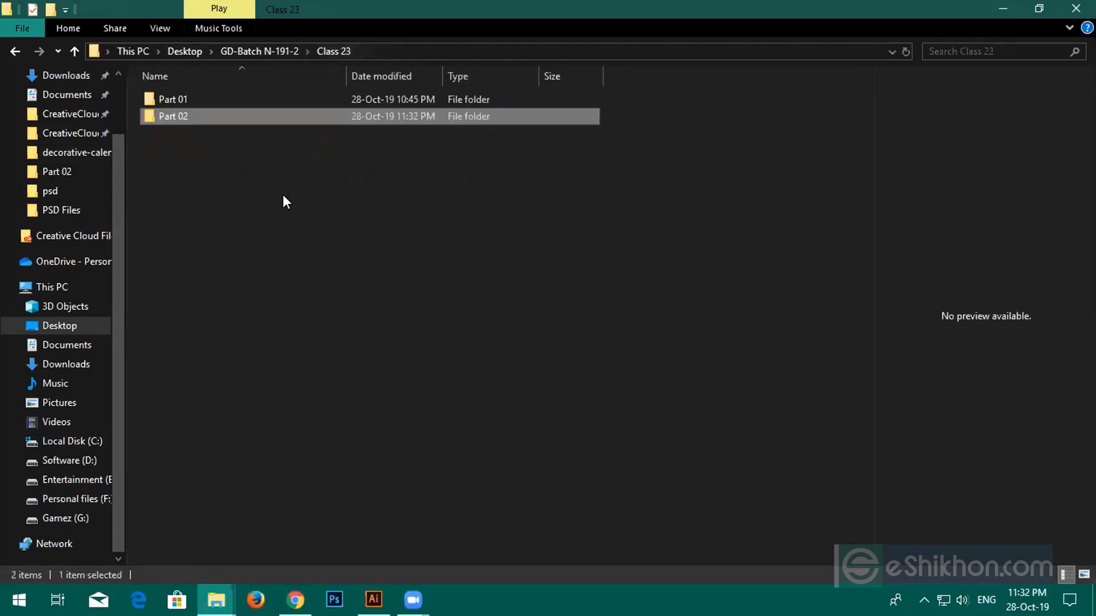
right_click(209, 165)
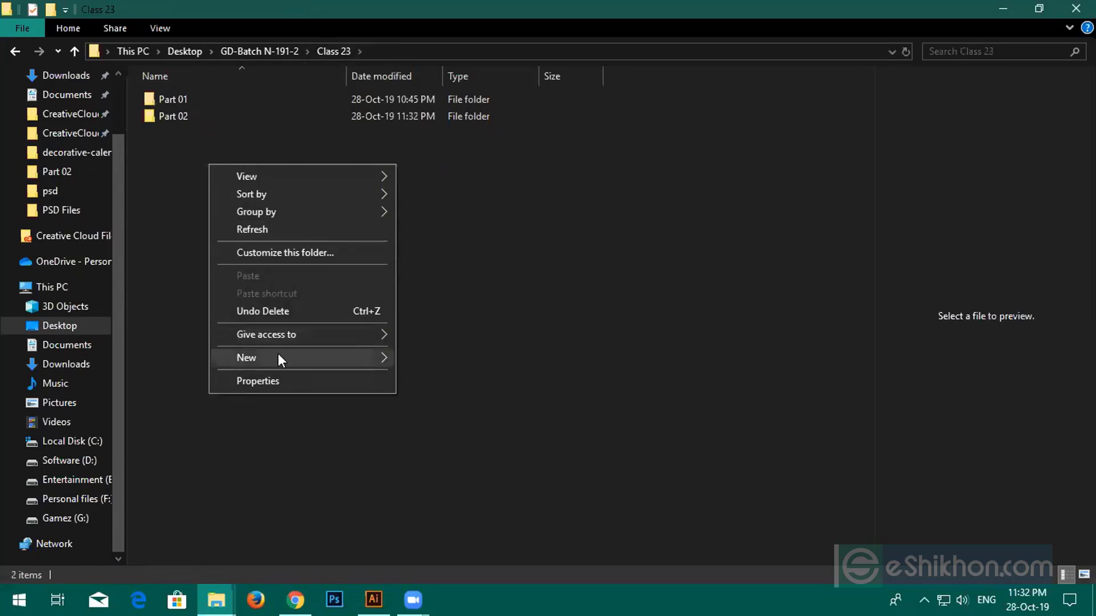
mouse_move(374, 359)
left_click(409, 357)
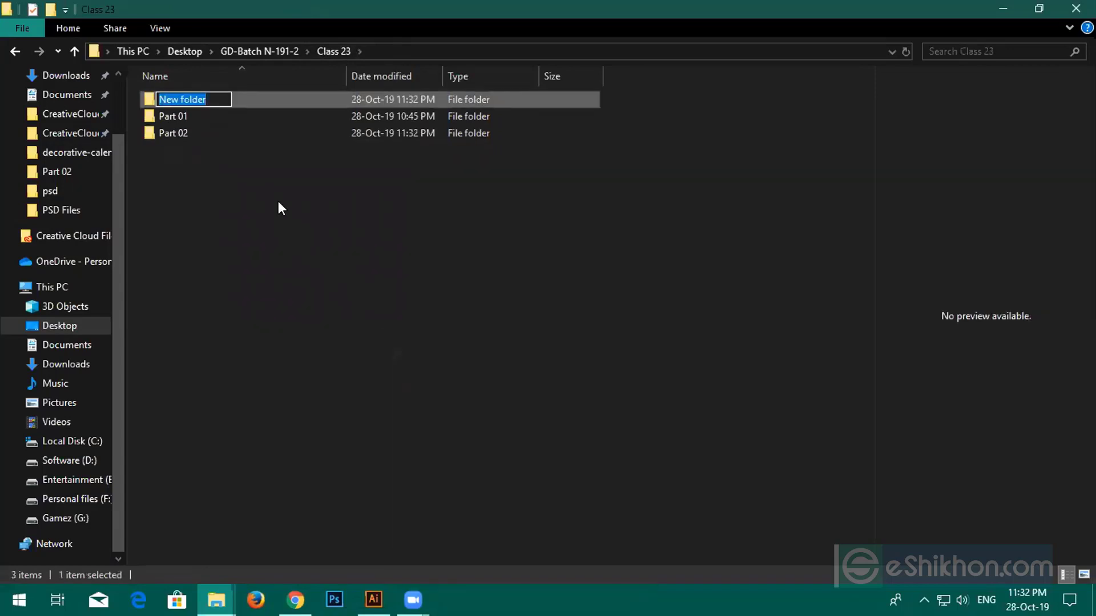
type("Part ")
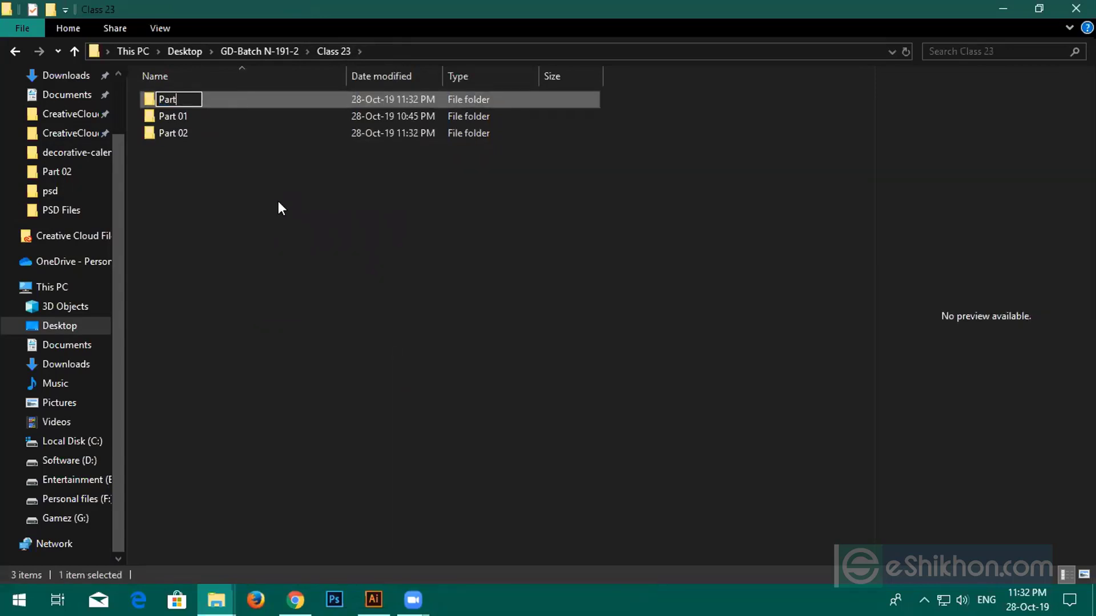
type("03")
key("Return")
left_click(1076, 9)
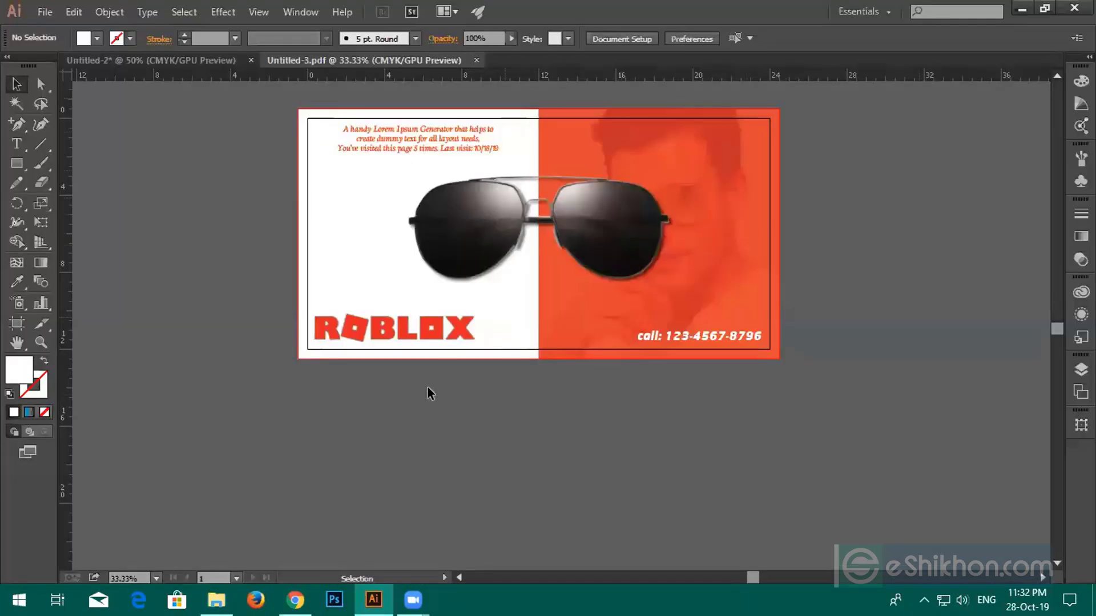
Switch to Chrome and look through the color picker, Zoom, dummy text and png logo pages
left_click(295, 599)
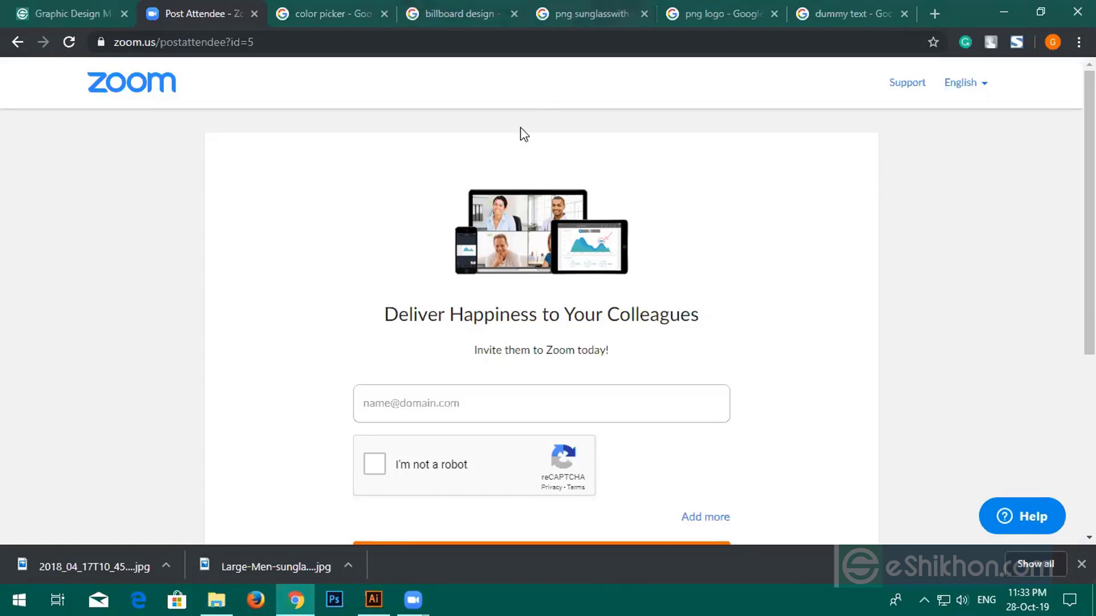
left_click(335, 15)
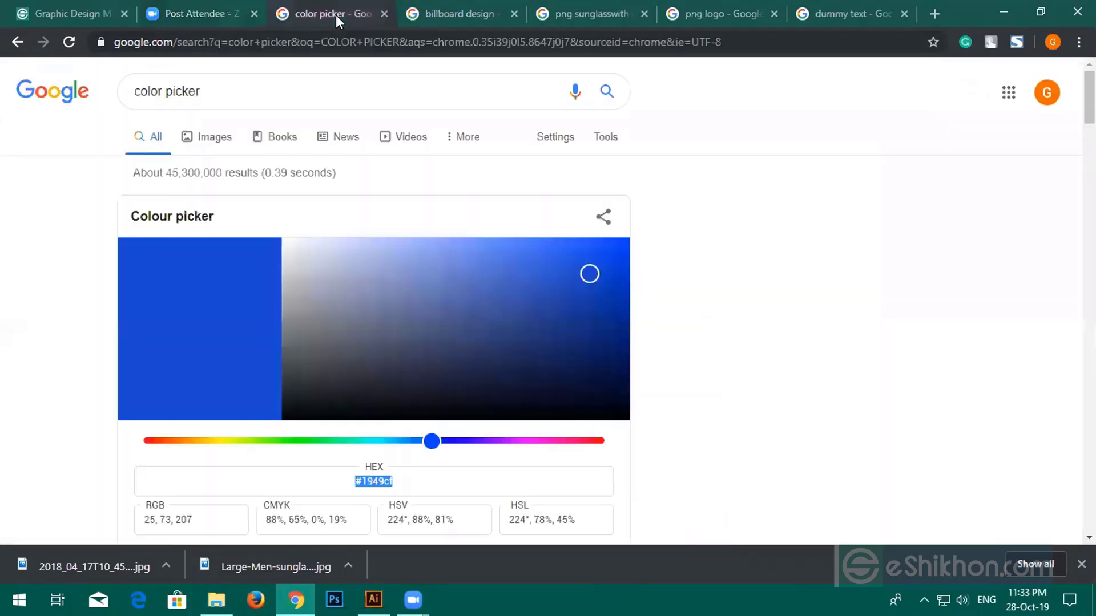
scroll(403, 268, "down", 10)
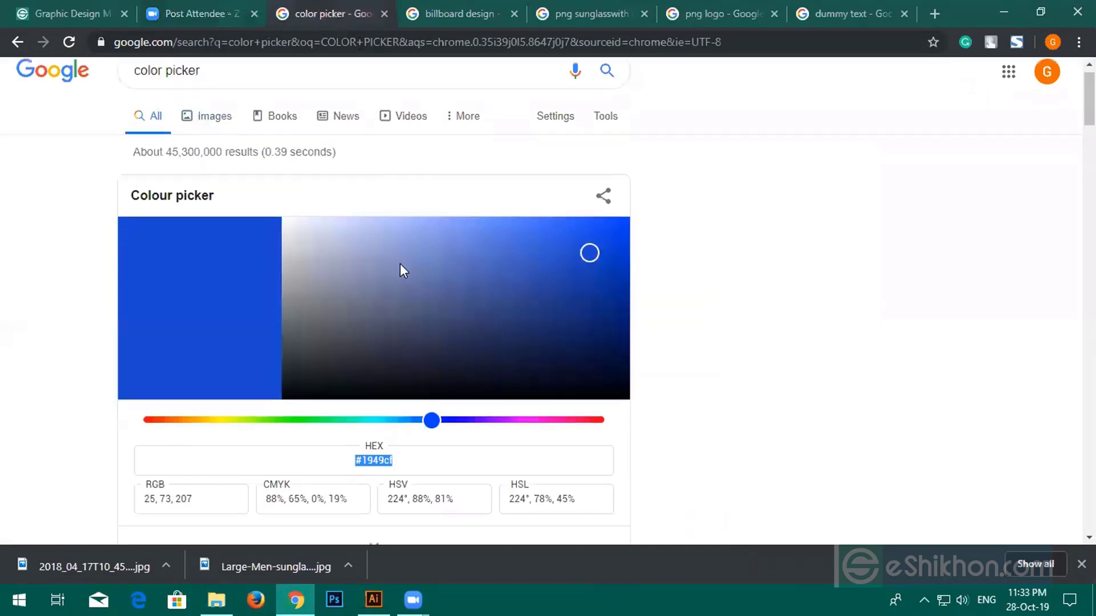
scroll(231, 280, "up", 4)
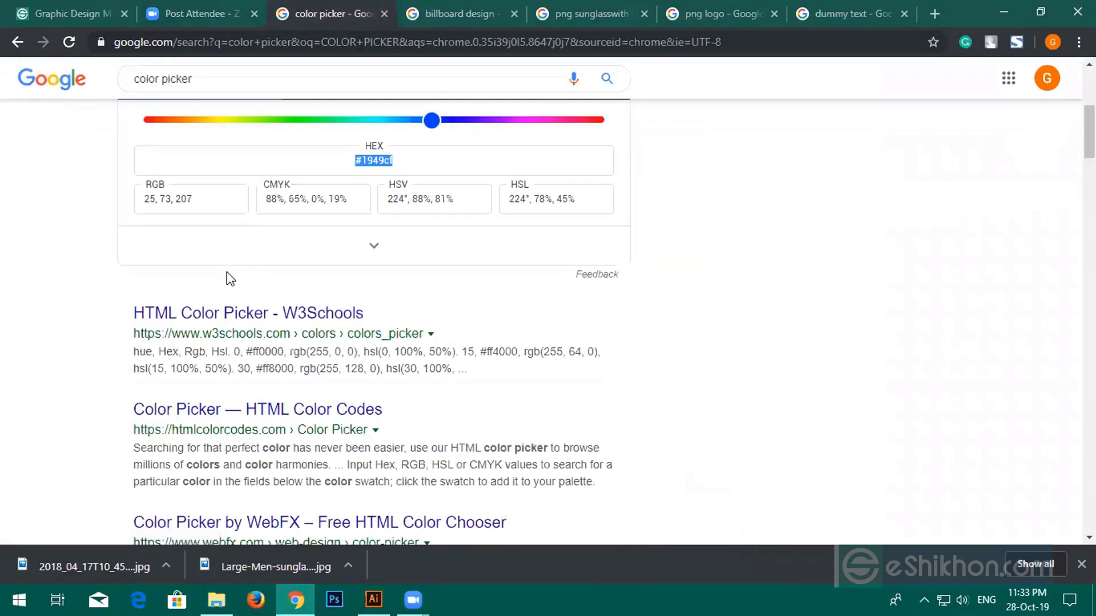
left_click(184, 19)
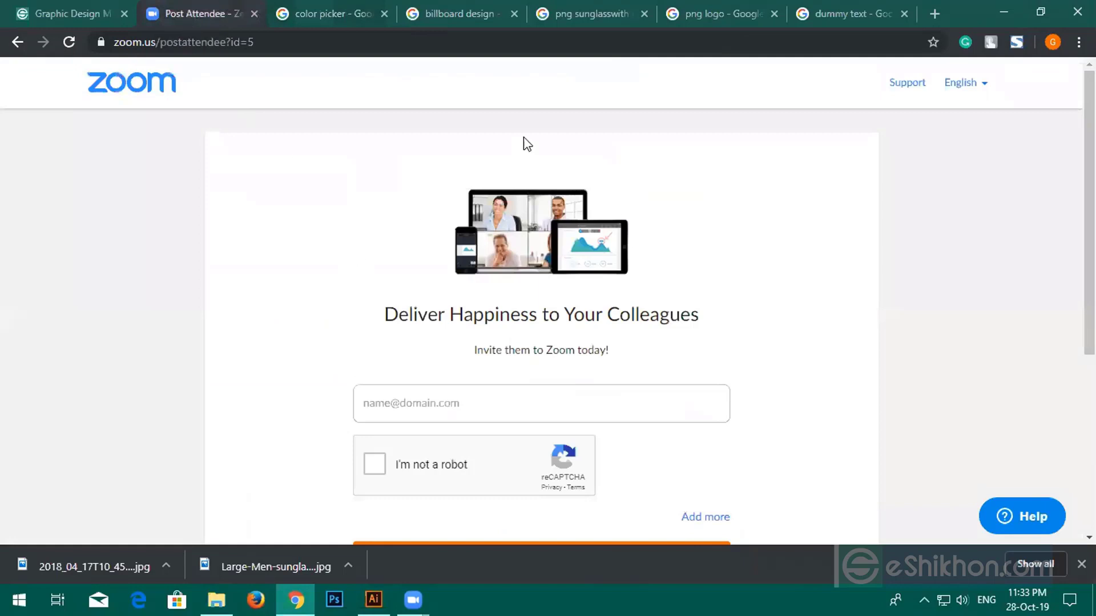
left_click(891, 23)
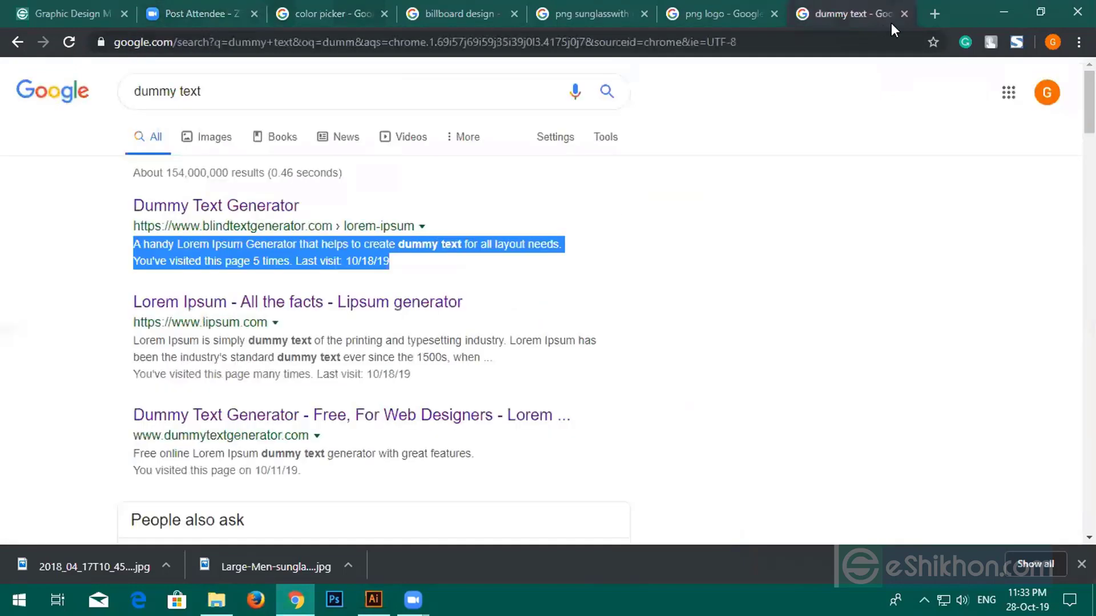
left_click(708, 17)
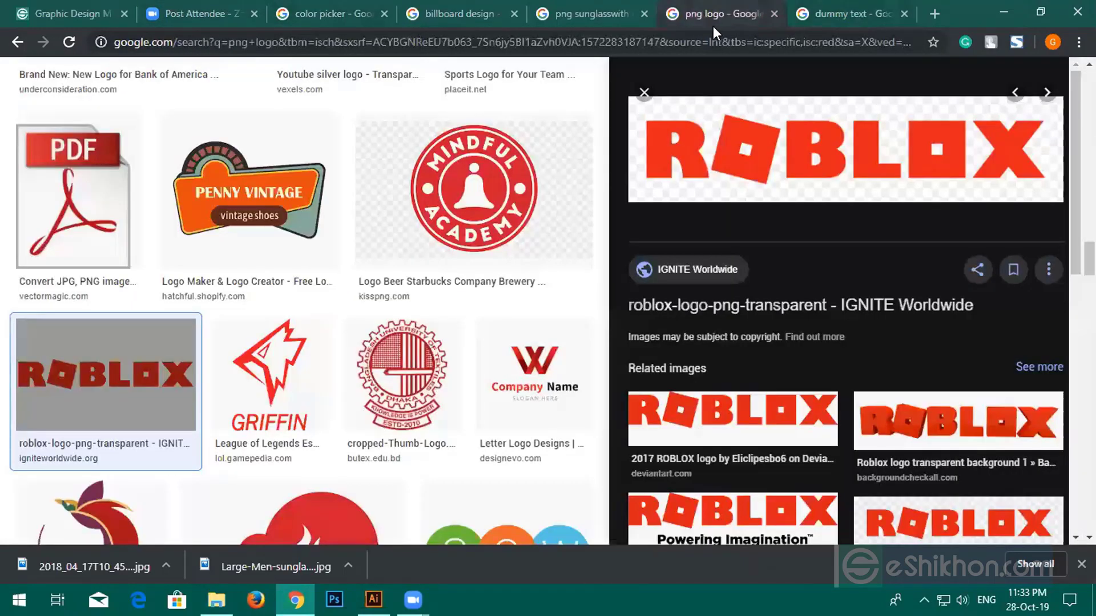
Close the png logo, dummy text and png sunglasses search pages, and open a new blank page
left_click(774, 13)
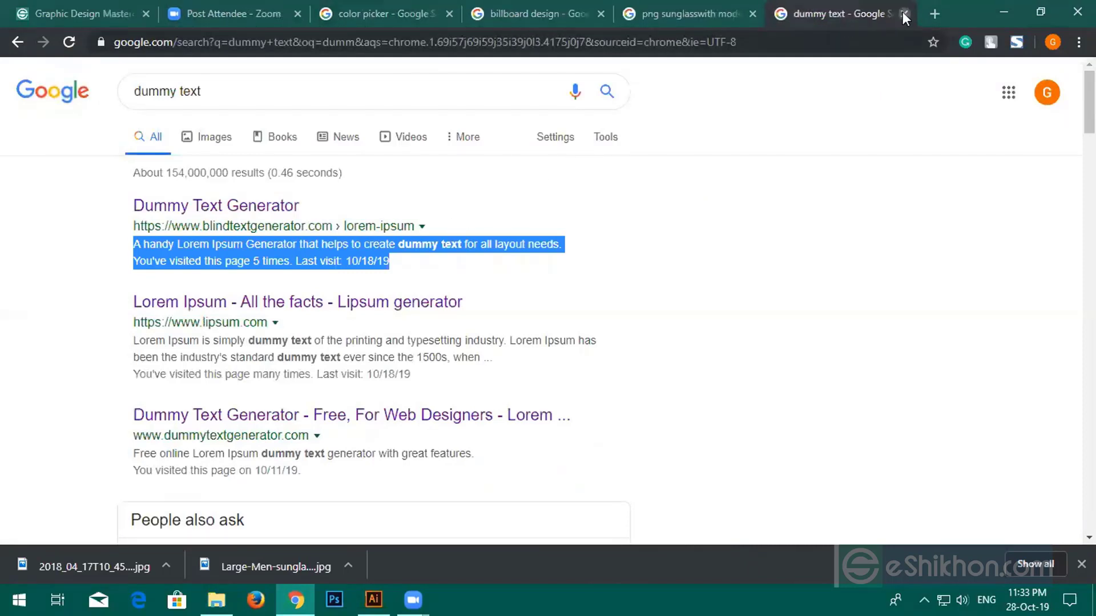
left_click(903, 14)
left_click(902, 13)
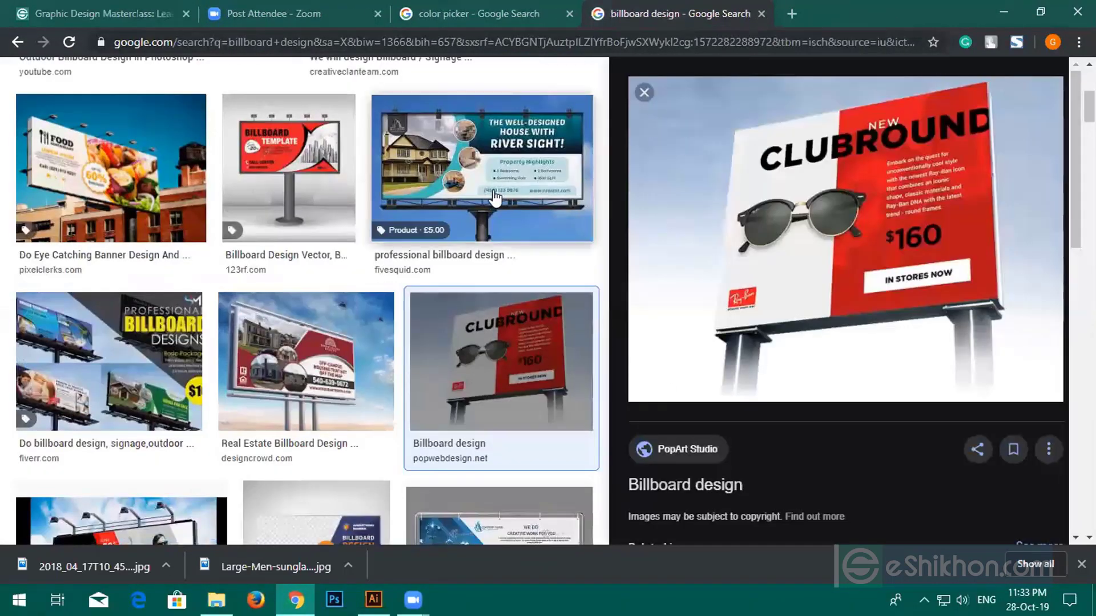
scroll(585, 122, "down", 5)
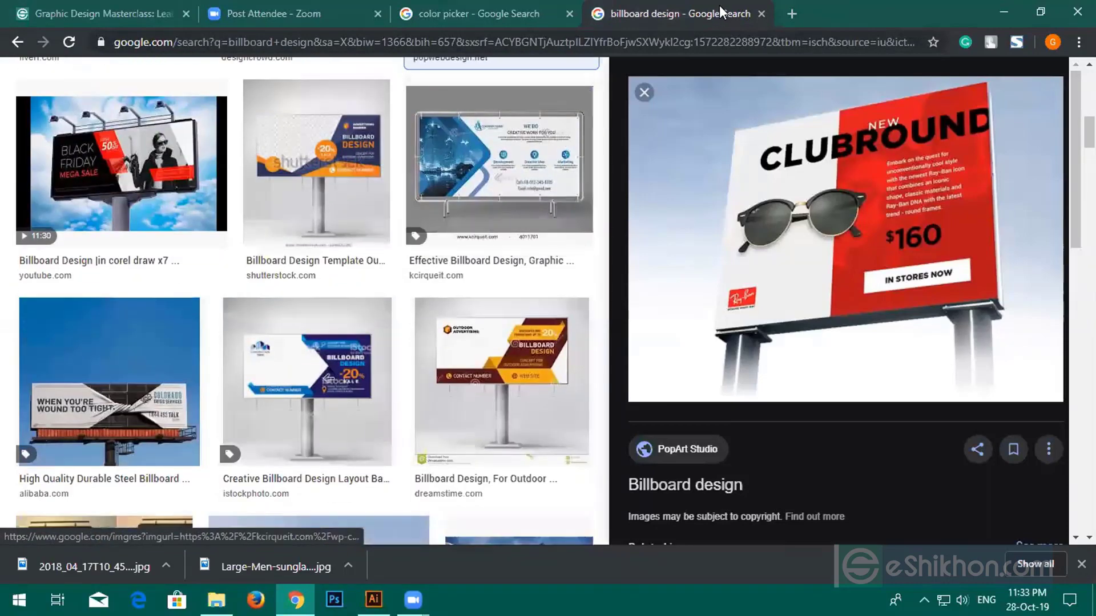
left_click(791, 14)
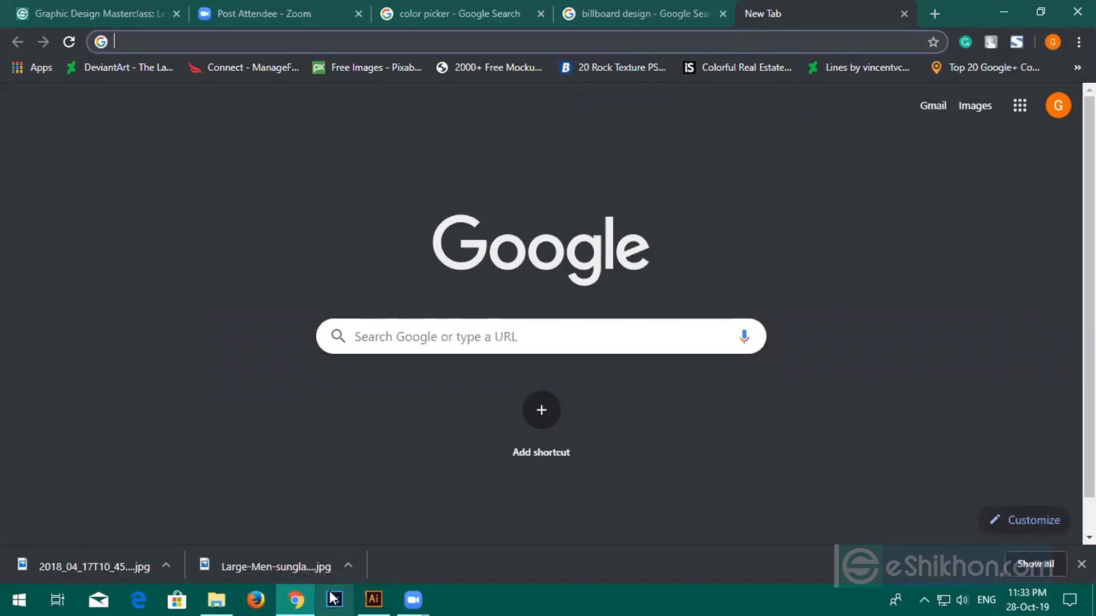
left_click(375, 599)
scroll(208, 244, "up", 3)
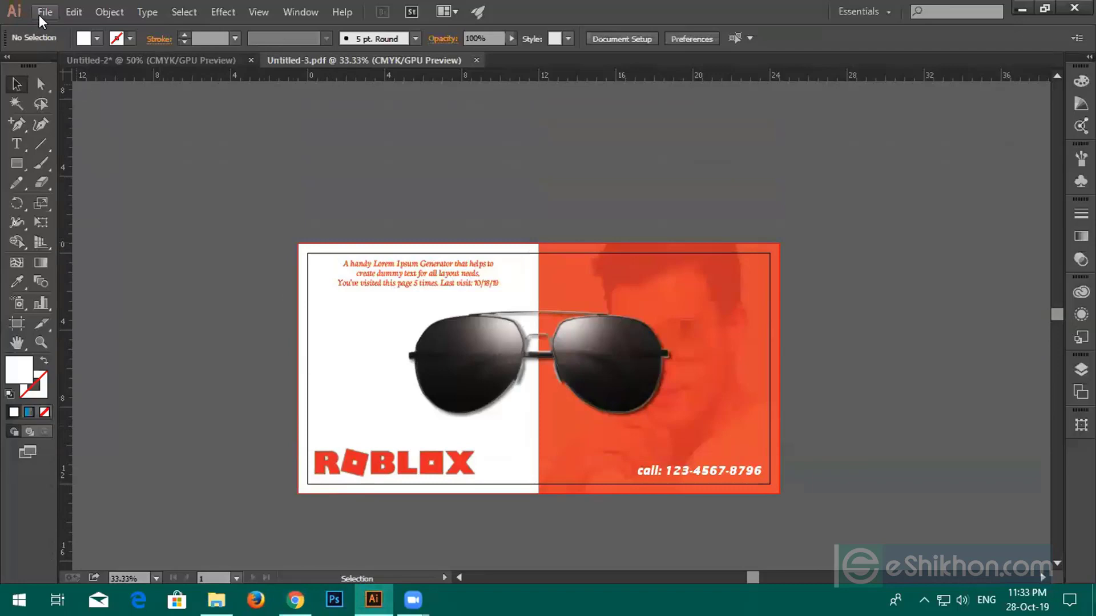
left_click(43, 12)
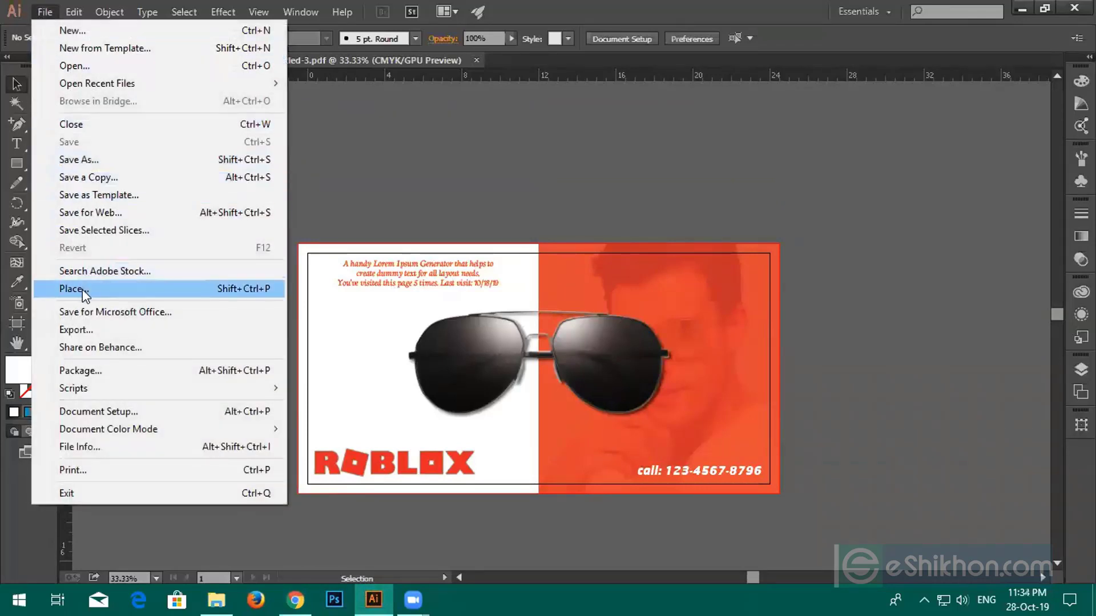
left_click(80, 330)
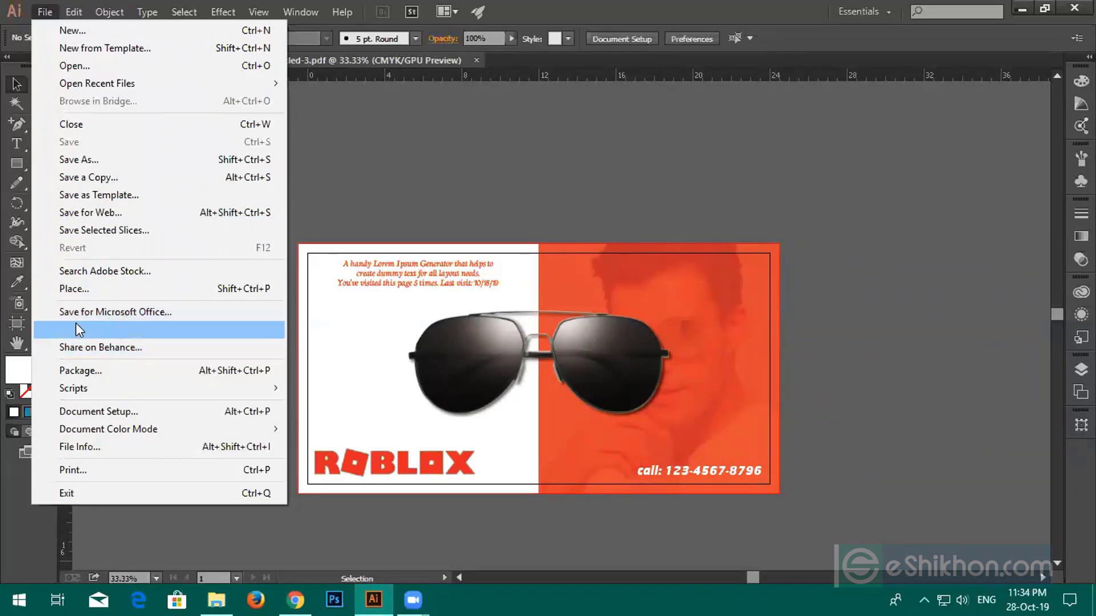
left_click(75, 288)
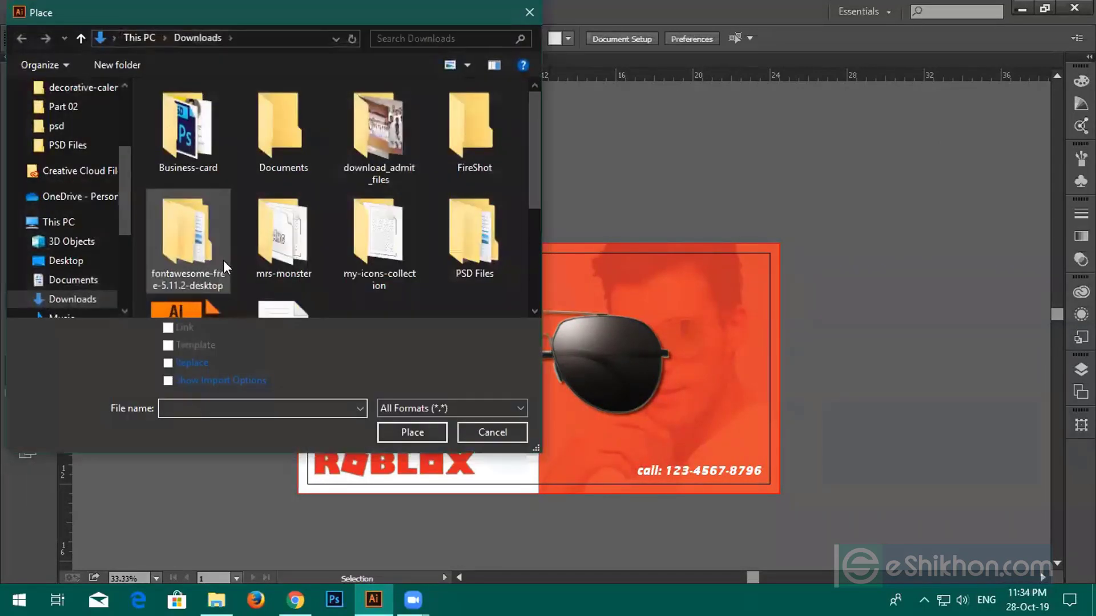
scroll(49, 156, "up", 3)
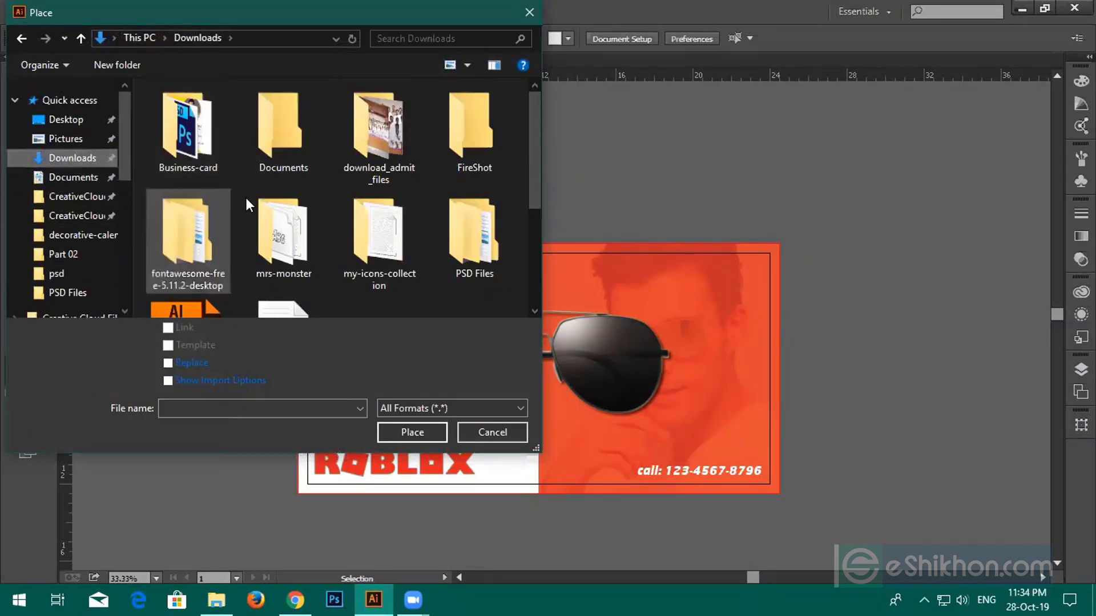
scroll(244, 200, "down", 3)
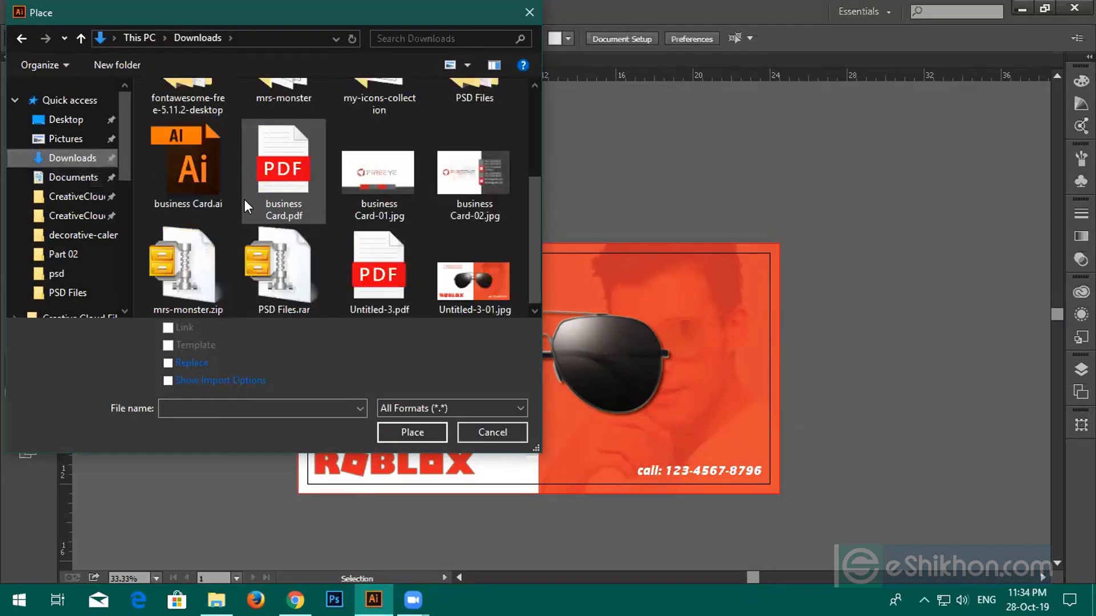
scroll(244, 200, "up", 3)
left_click(470, 433)
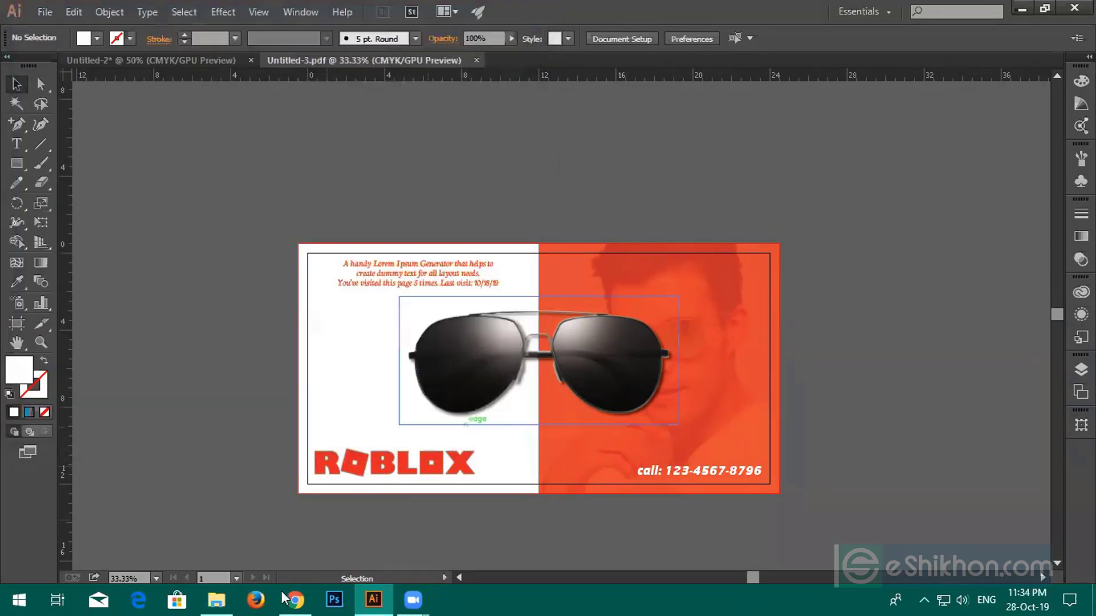
Switch to Chrome and reopen the closed png sunglasses image search
left_click(295, 600)
left_click(699, 8)
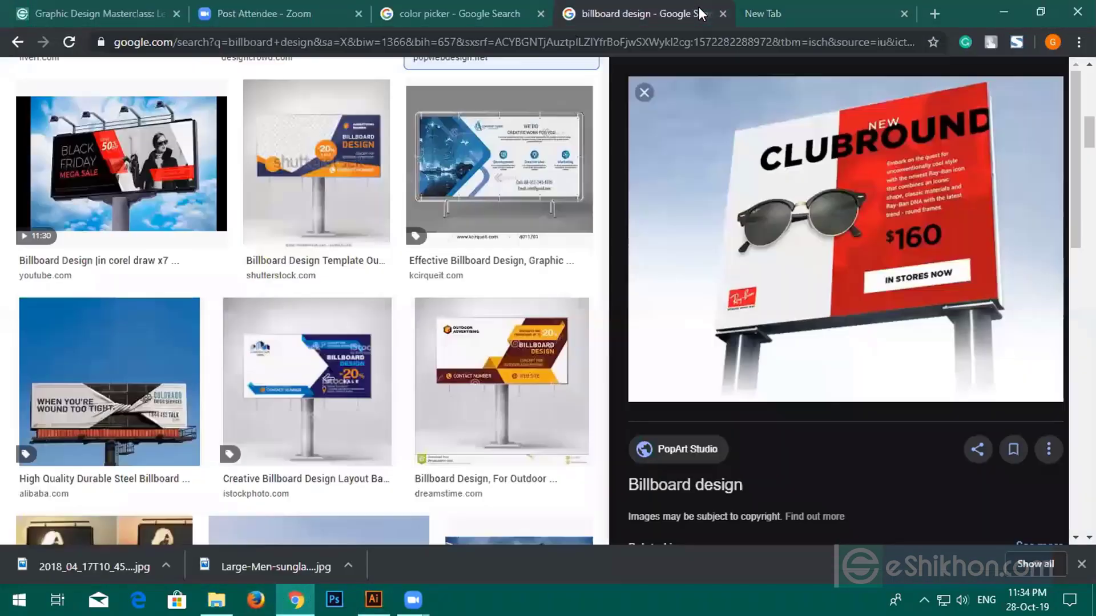
left_click(493, 9)
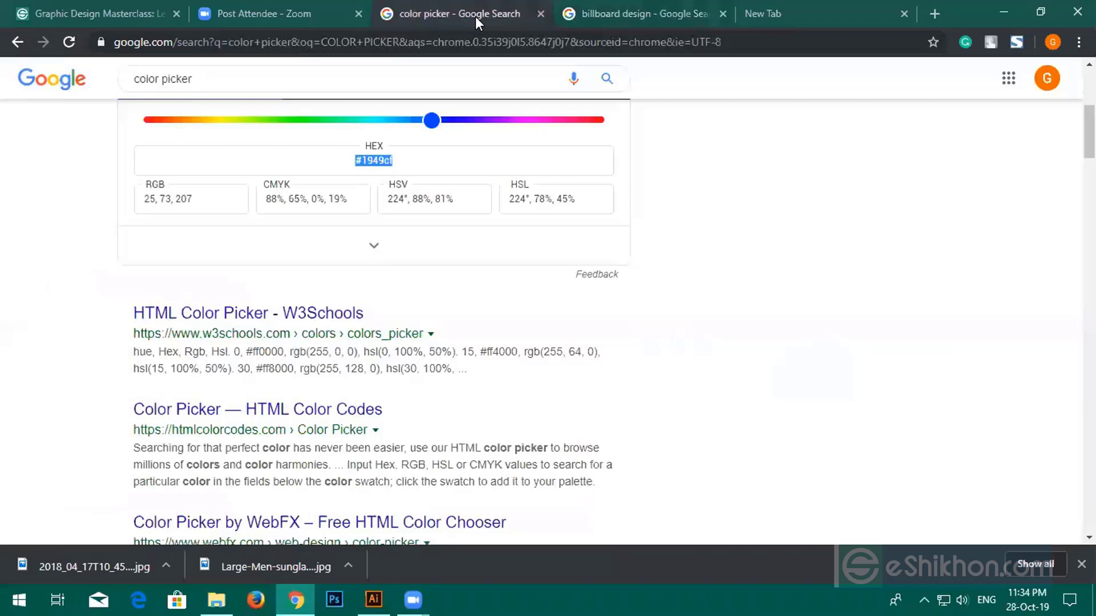
left_click(799, 22)
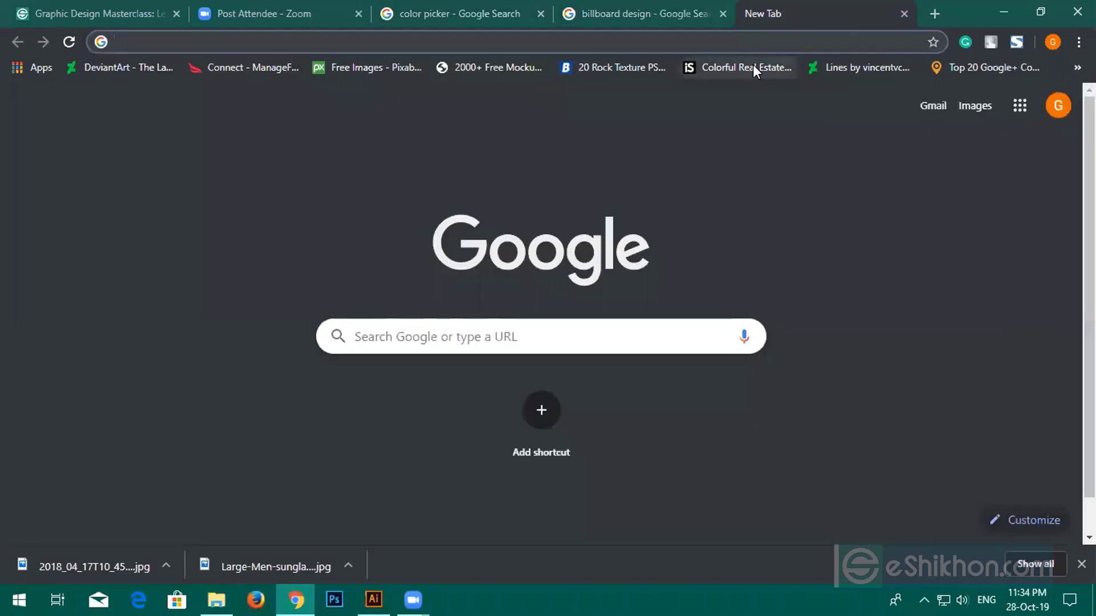
key("ctrl+shift+t")
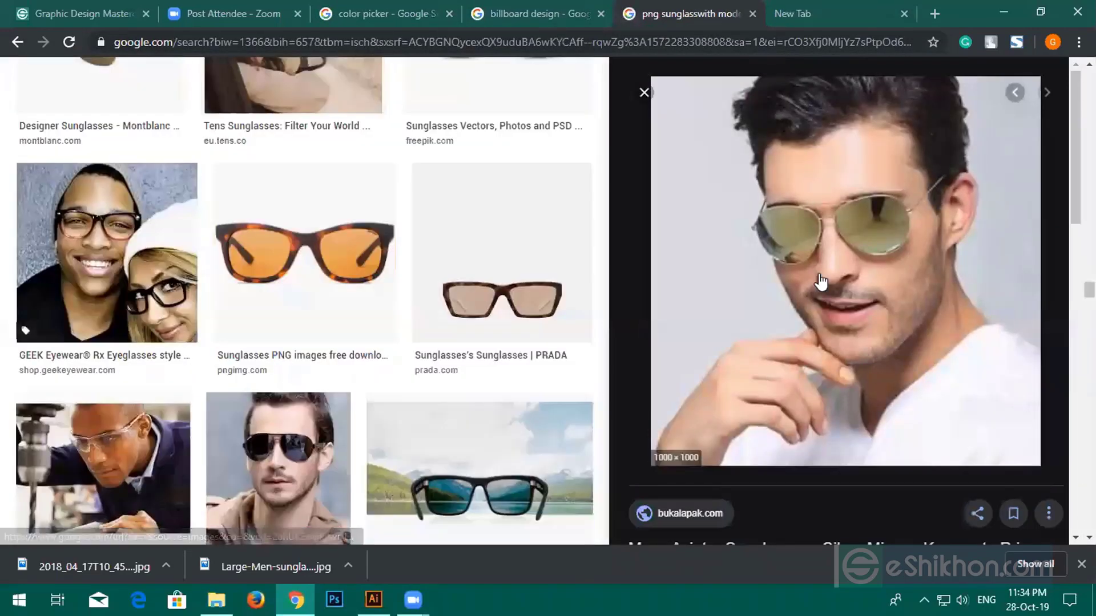
right_click(819, 275)
left_click(854, 415)
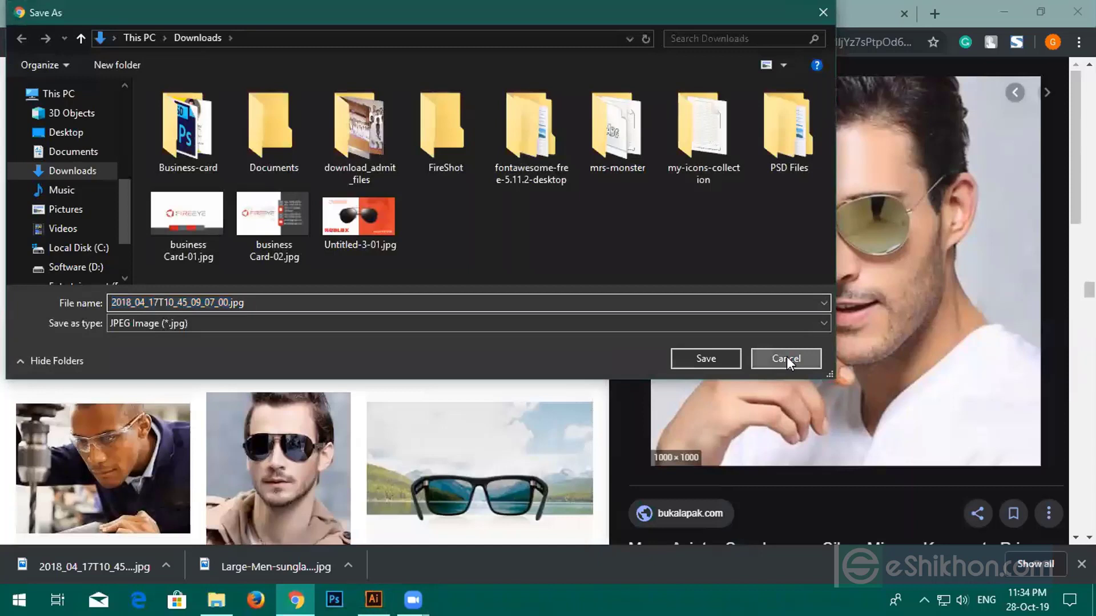
left_click(787, 358)
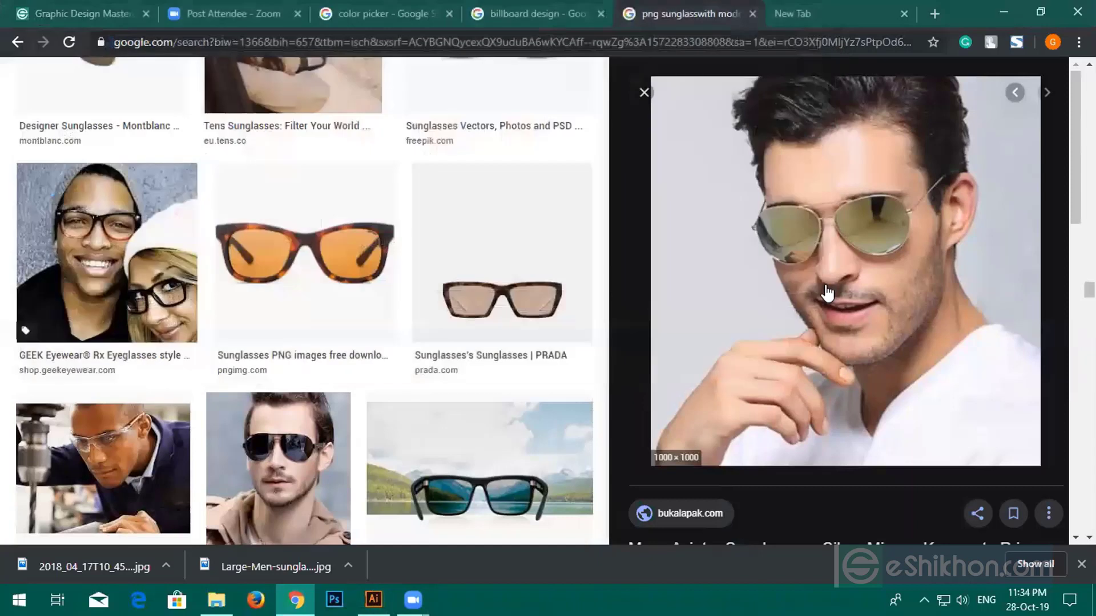
Copy the enlarged photo of the man in sunglasses and paste it into Illustrator's Untitled-3.pdf, above the billboard artboard
right_click(828, 283)
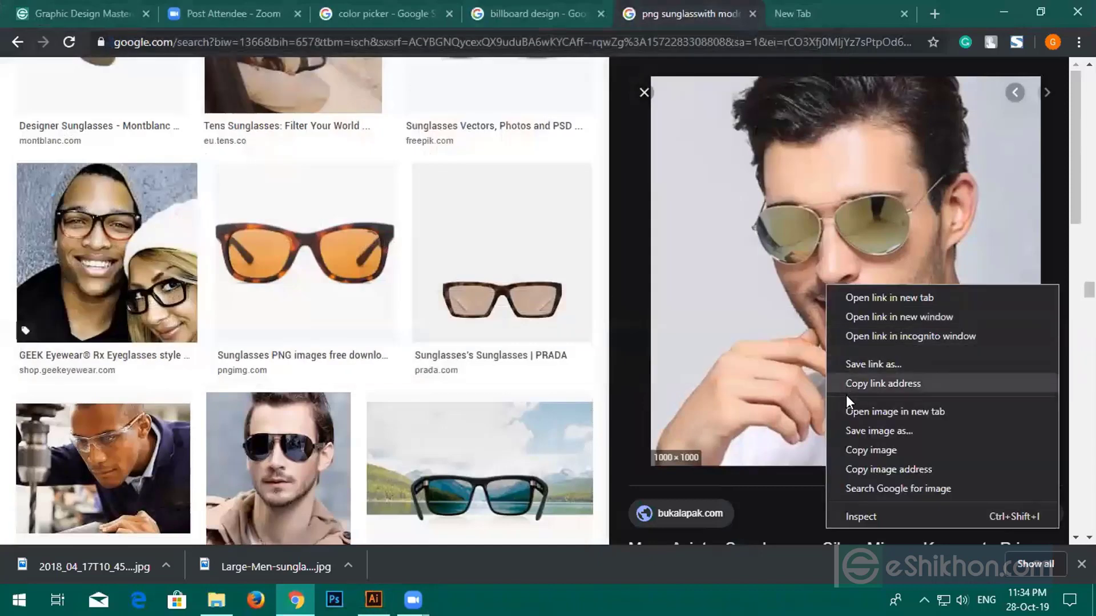
left_click(855, 447)
left_click(374, 599)
scroll(411, 190, "up", 5)
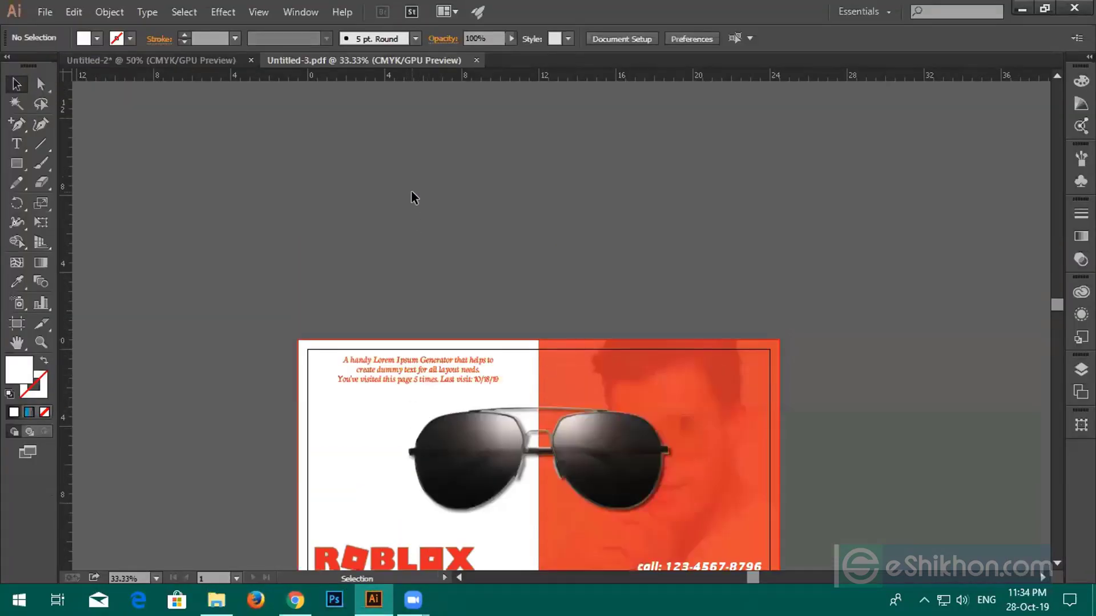
scroll(411, 195, "up", 1)
key("ctrl+v")
left_click_drag(467, 280, 437, 246)
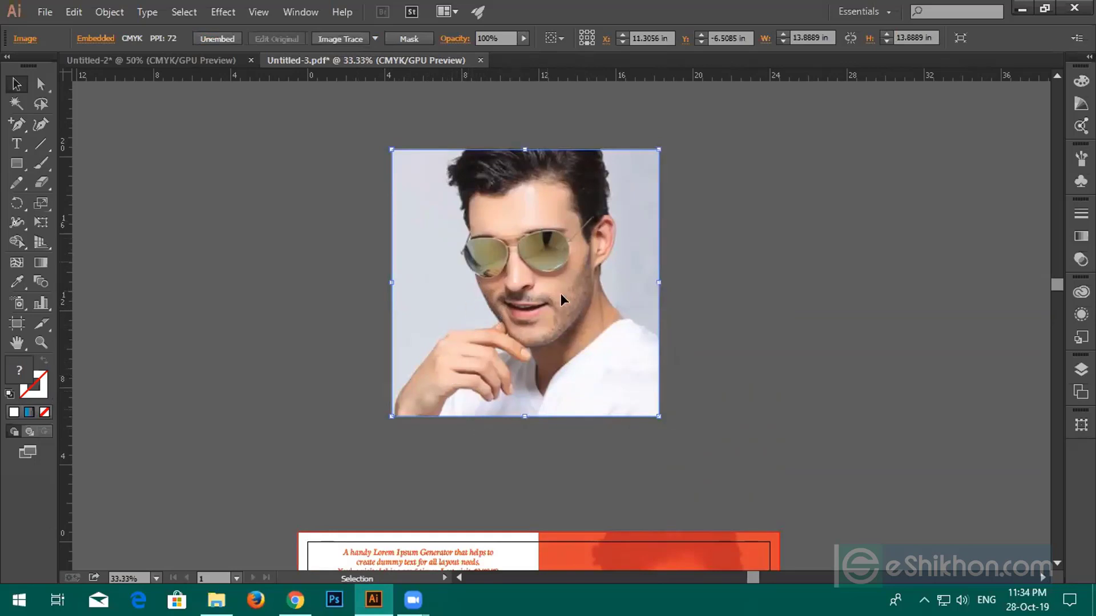
Open the Effect Gallery for the pasted photo of the man in sunglasses
left_click(300, 12)
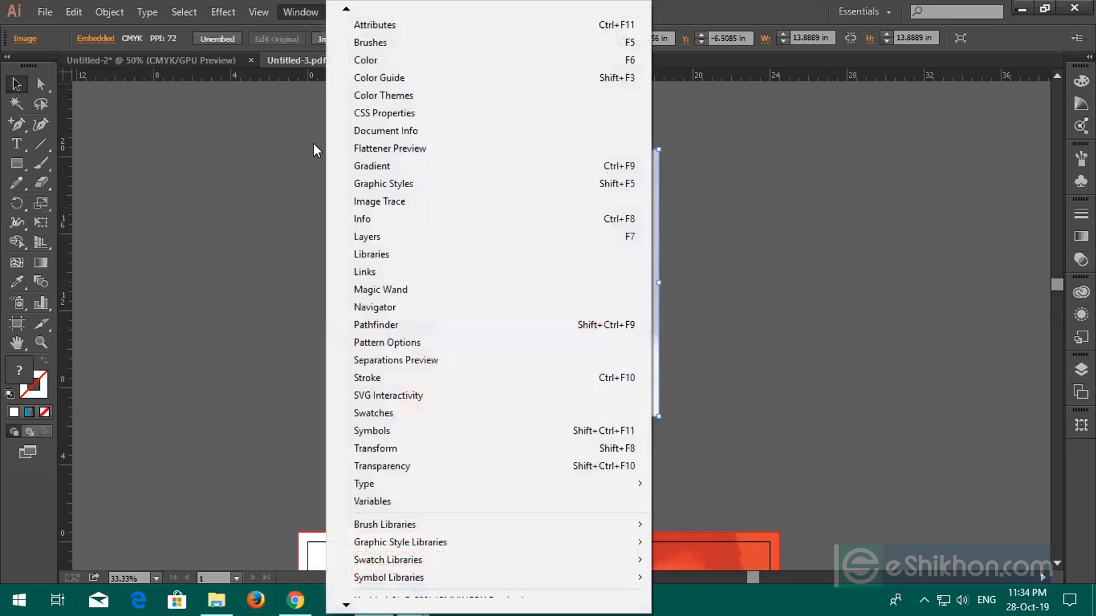
left_click(232, 9)
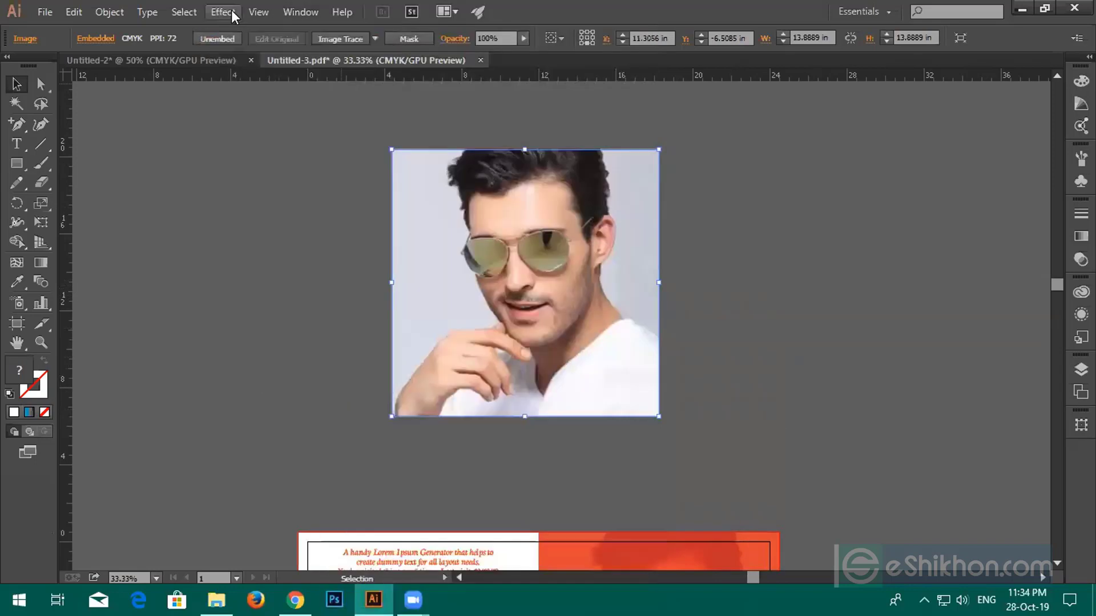
left_click(231, 9)
mouse_move(231, 145)
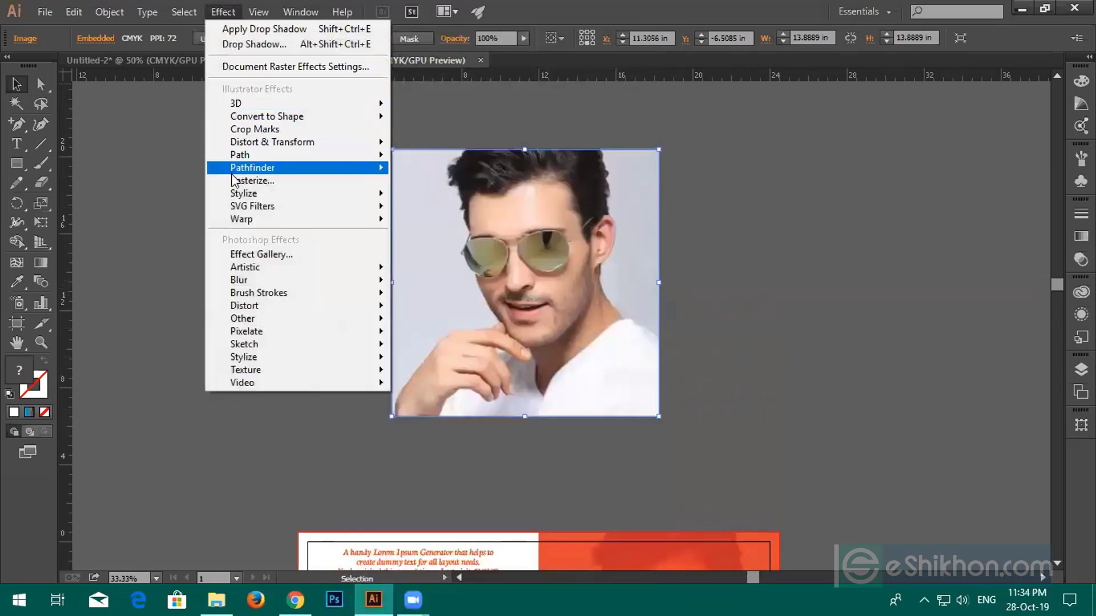
mouse_move(245, 195)
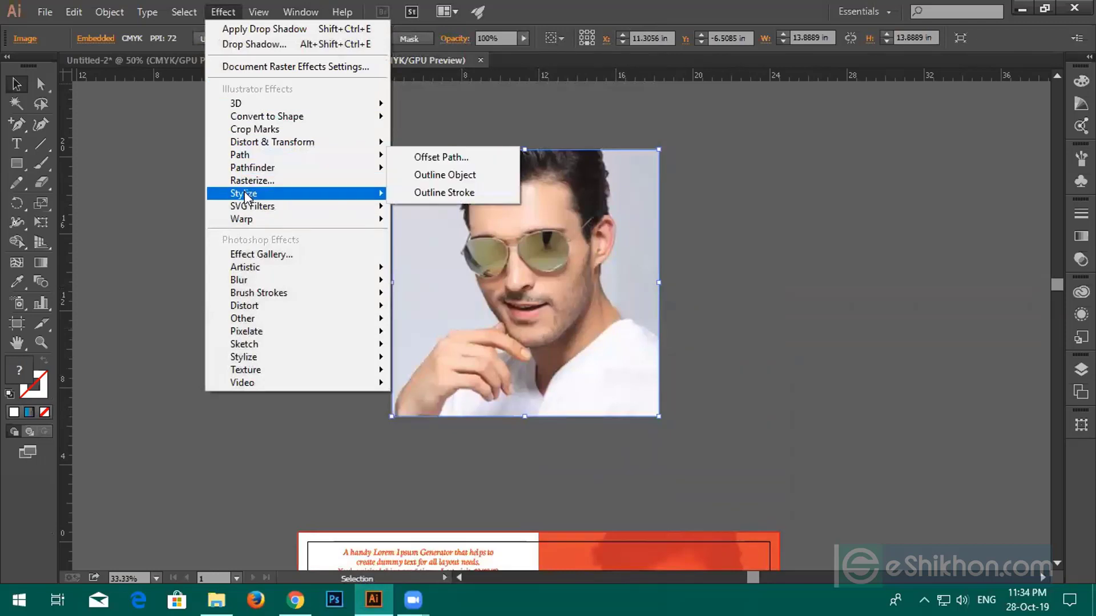
left_click(252, 255)
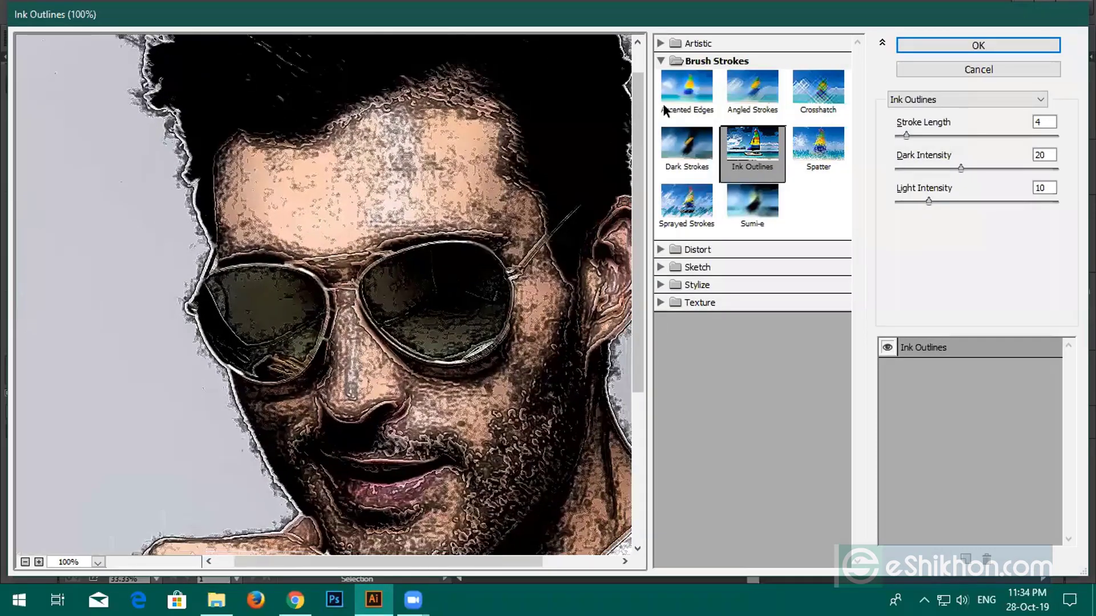
Preview Brush Strokes filters such as Accented Edges, Angled Strokes, Ink Outlines, Spatter and Sumi-e on the whole photo at 50%
left_click(664, 105)
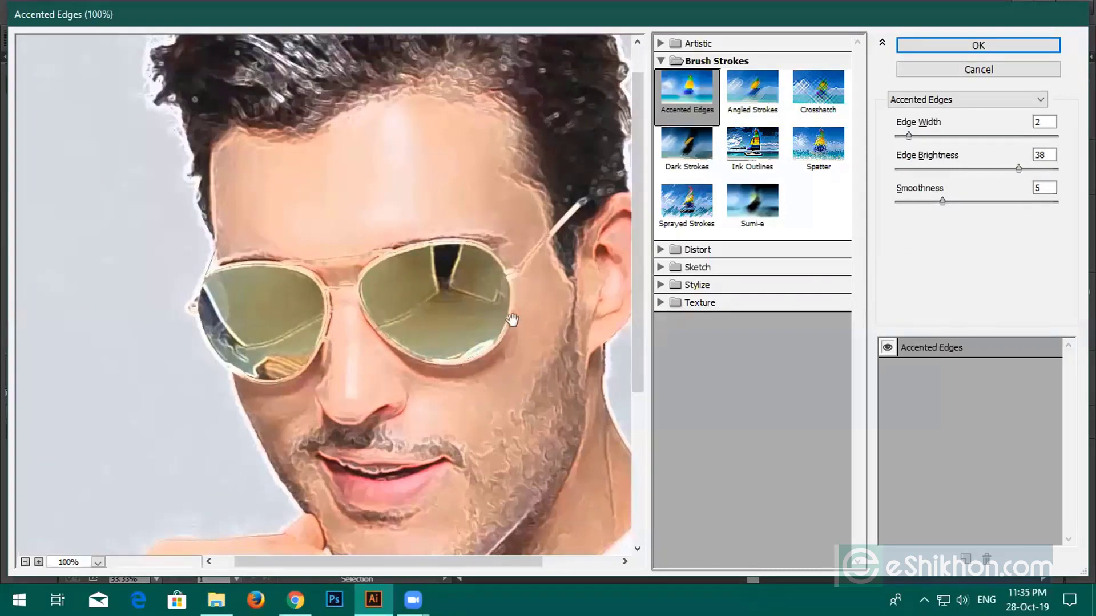
left_click(25, 562)
left_click(728, 86)
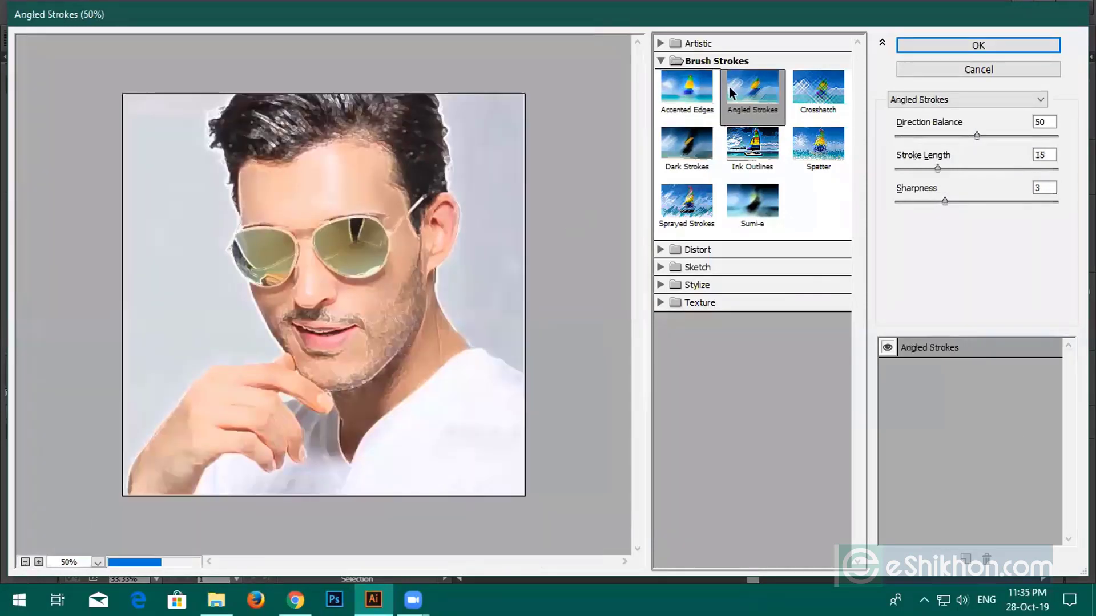
left_click(833, 103)
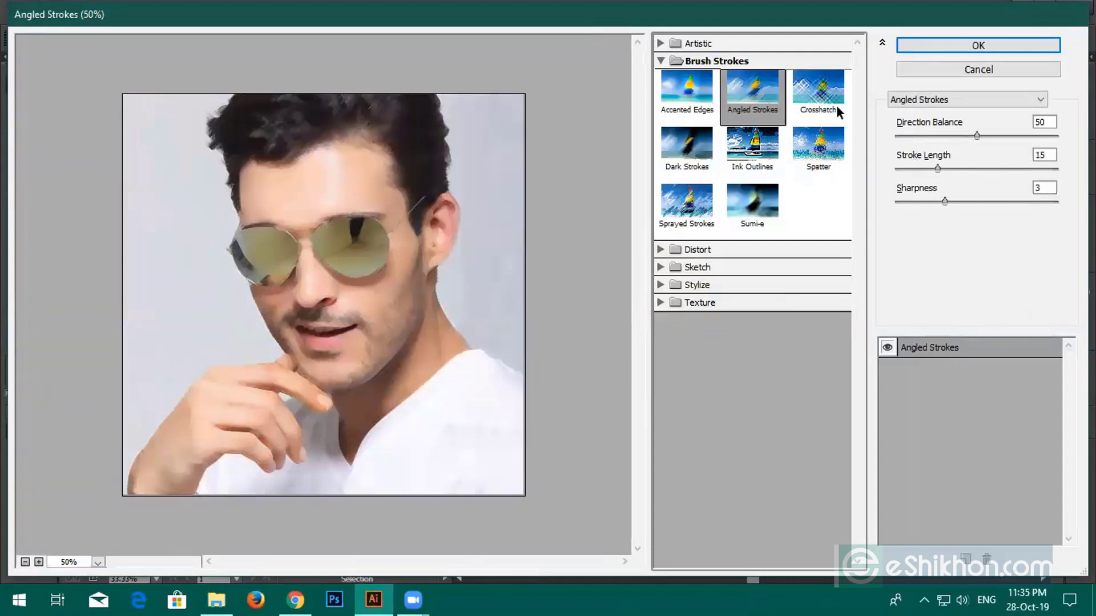
left_click(742, 144)
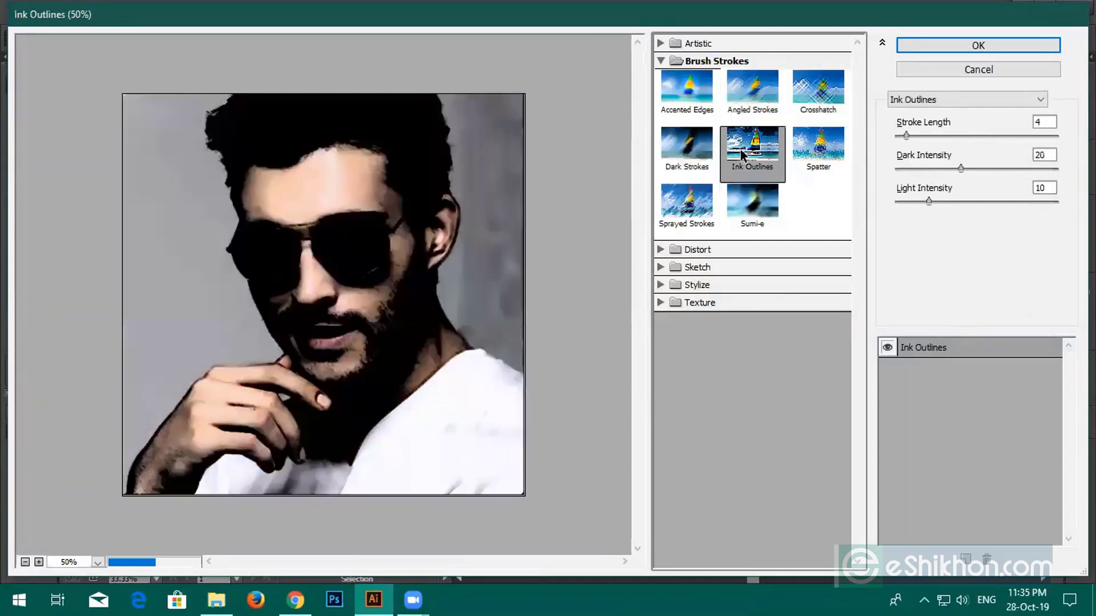
left_click(811, 157)
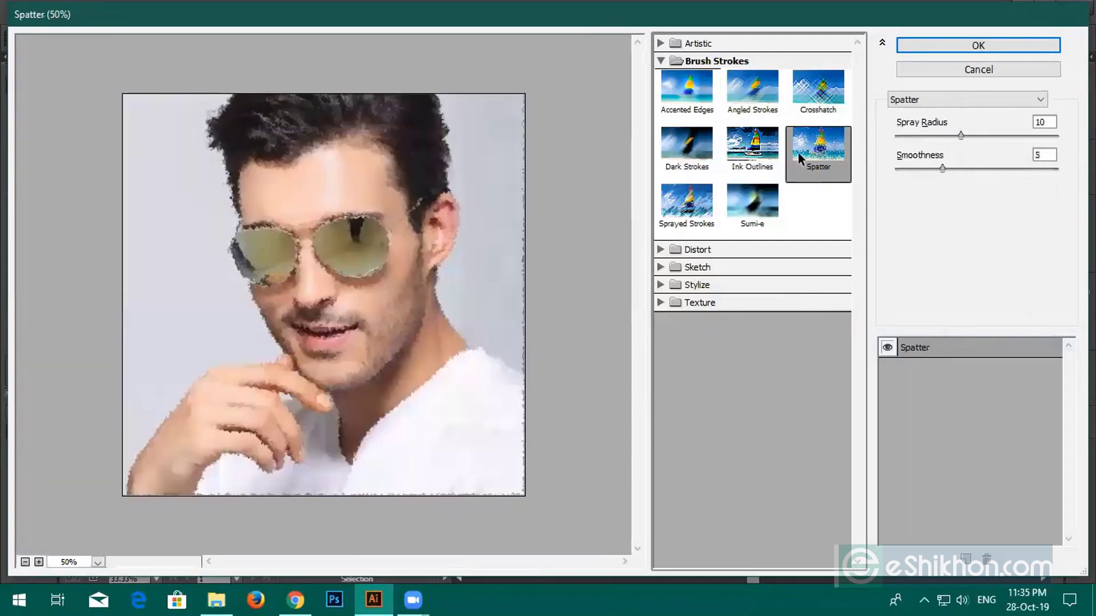
left_click(688, 204)
left_click(738, 204)
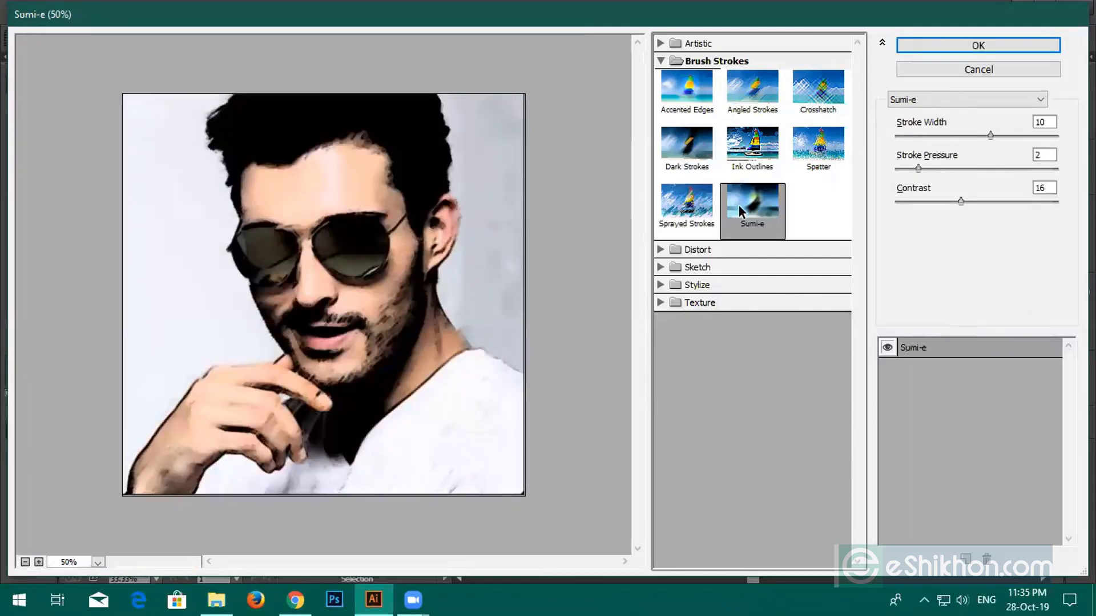
Apply the Artistic Cutout effect to the photo with 4 levels and Edge Simplicity 0, lowering the Edge Fidelity
left_click(683, 51)
left_click(686, 76)
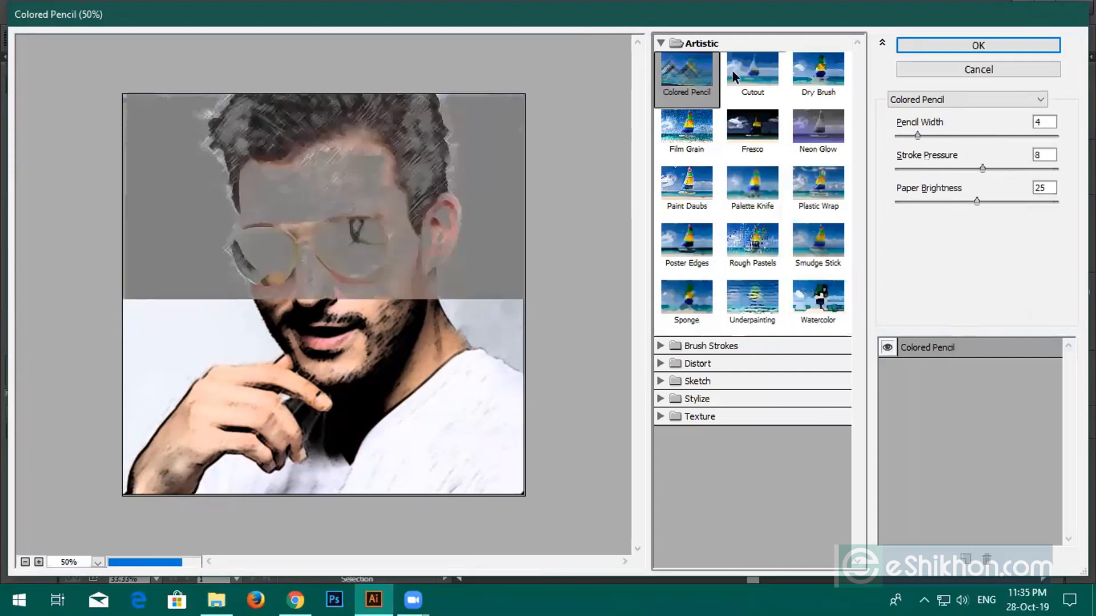
left_click(749, 72)
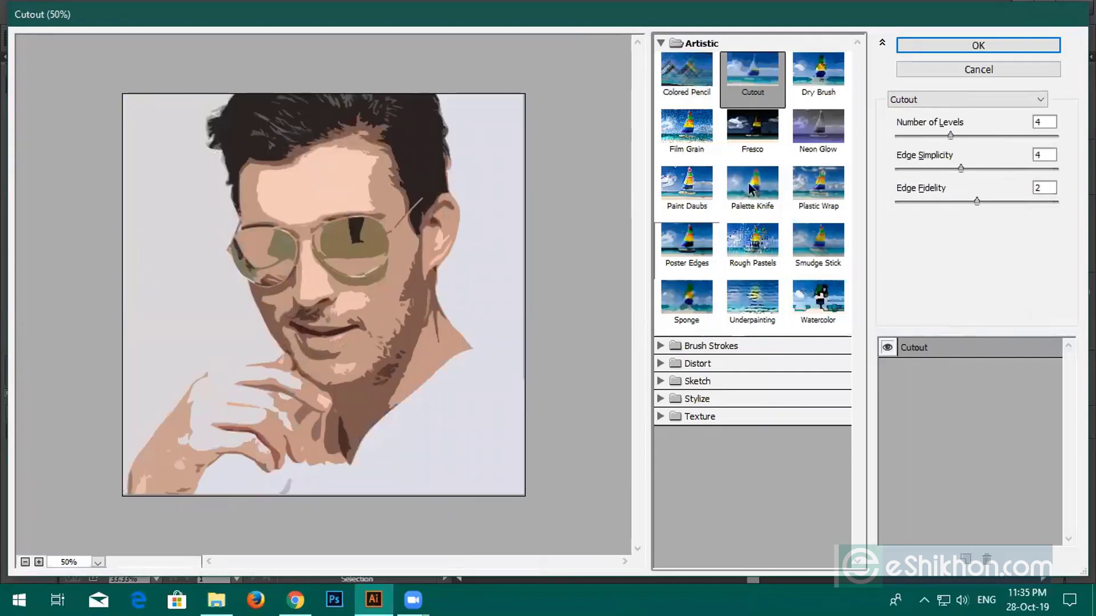
mouse_move(950, 135)
left_mouse_down()
mouse_move(967, 138)
mouse_move(947, 136)
left_mouse_up()
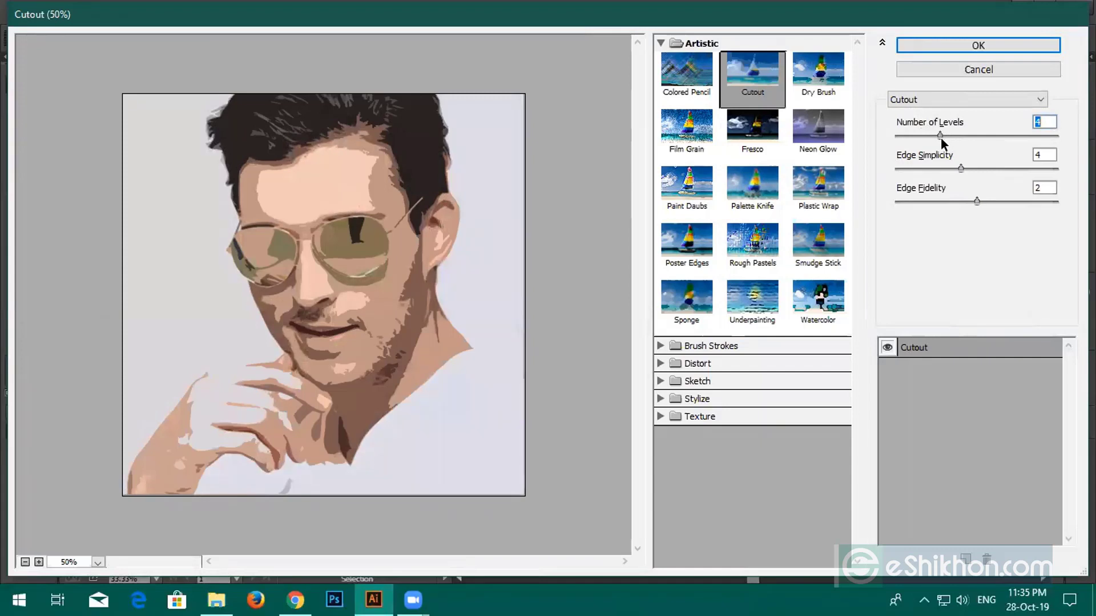
left_click_drag(960, 138, 968, 138)
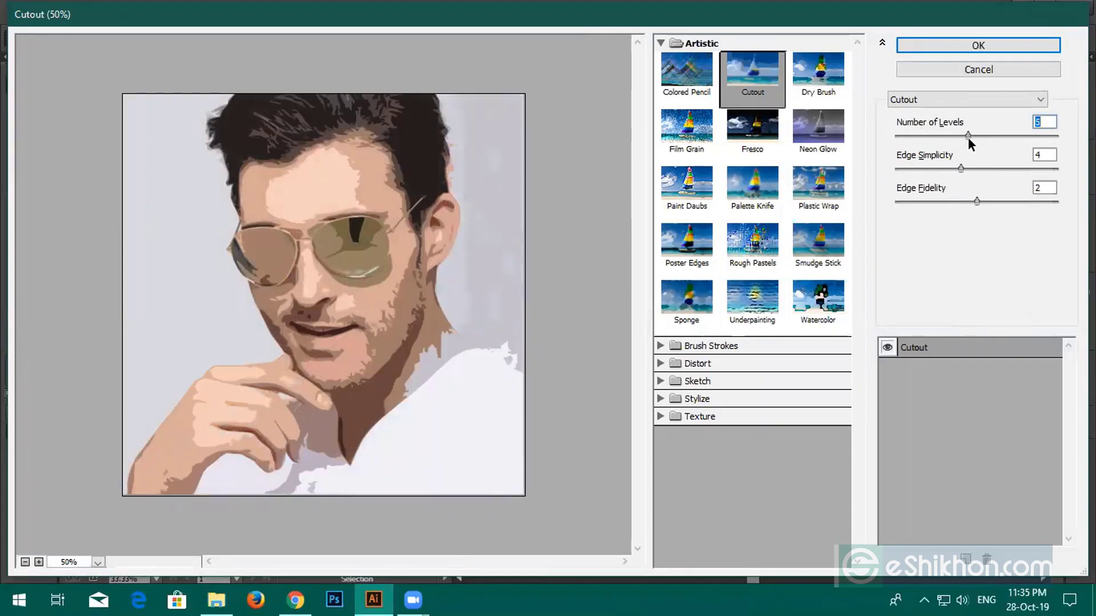
left_click_drag(968, 138, 939, 168)
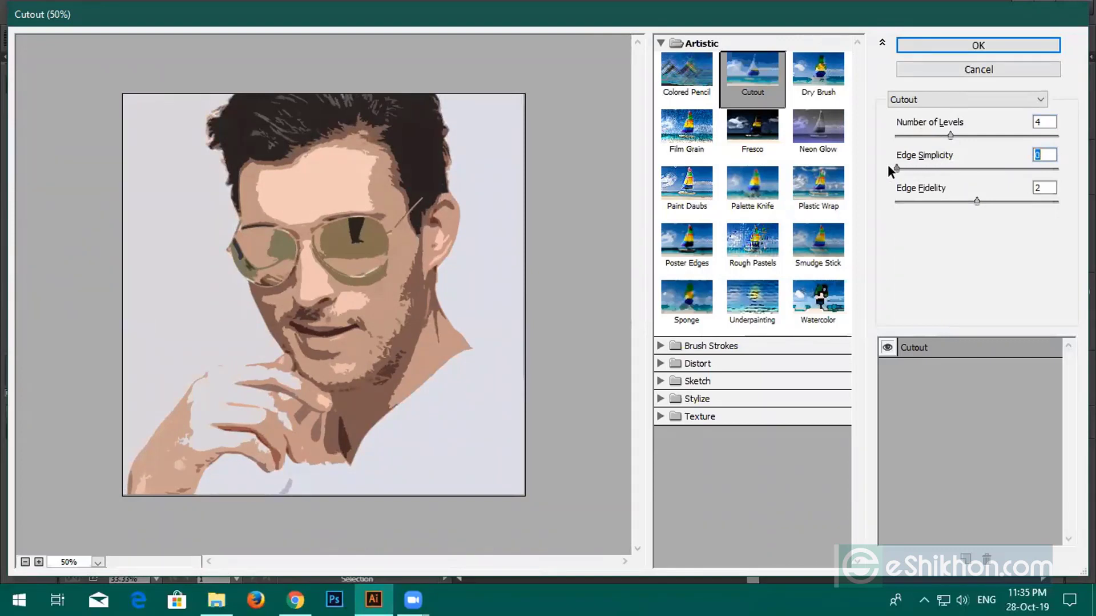
left_click_drag(972, 200, 941, 200)
left_click(961, 45)
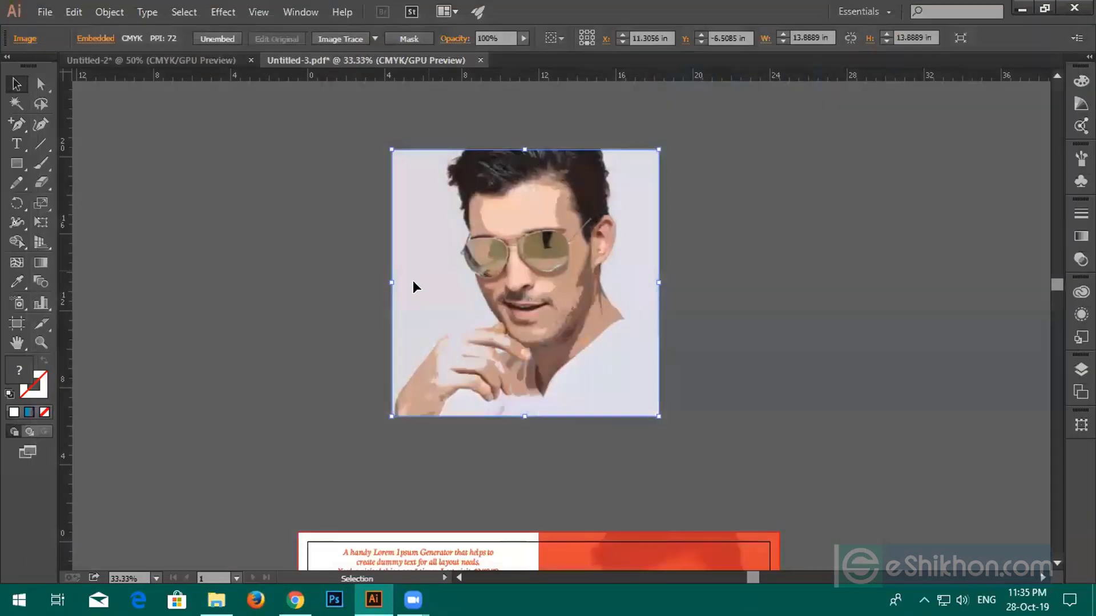
Check the Cutout result up close and move the photo to about X 11 in, Y -7.93 in
left_click(699, 293)
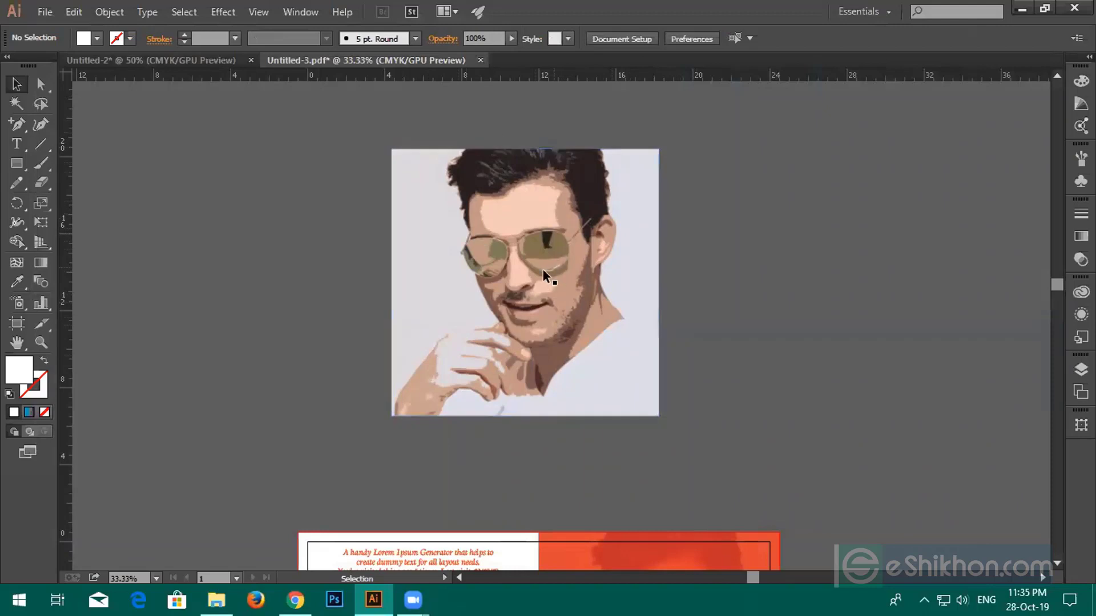
left_click(559, 224)
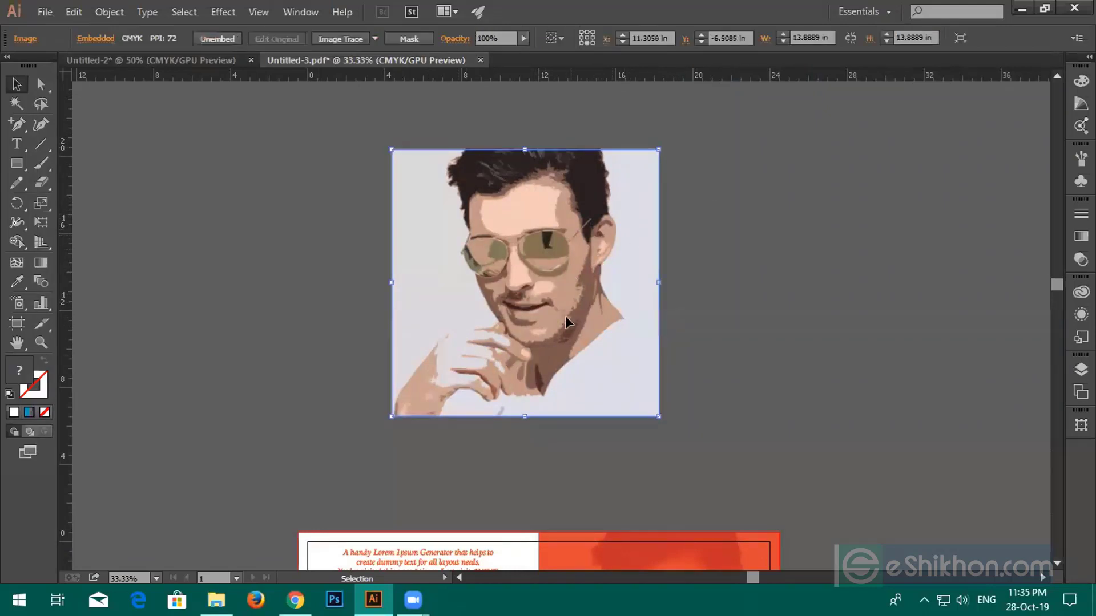
scroll(565, 298, "up", 3)
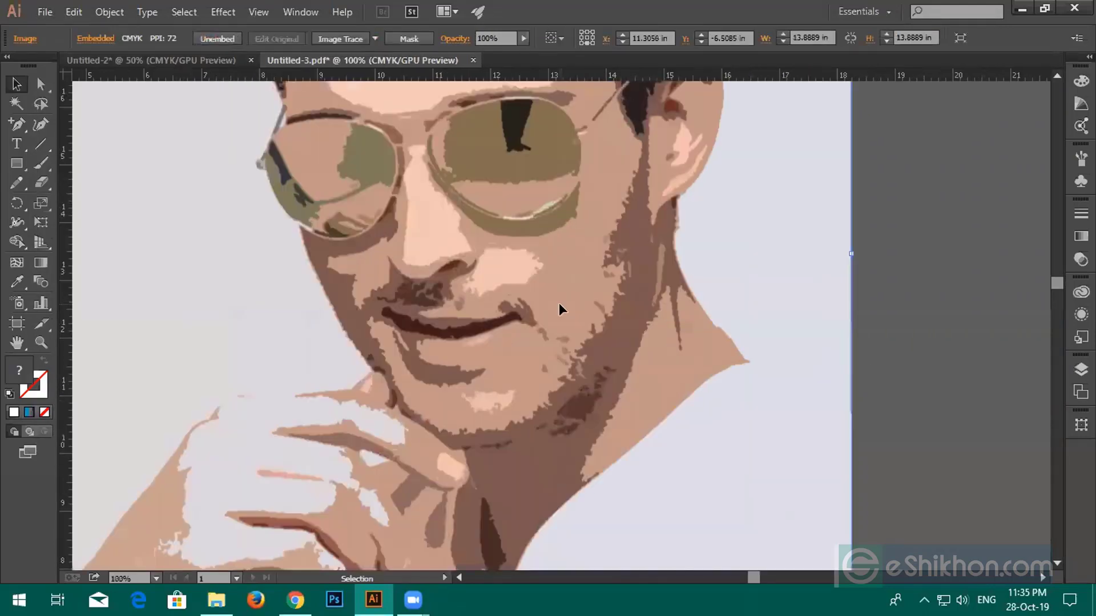
scroll(559, 303, "down", 2)
scroll(556, 306, "up", 3)
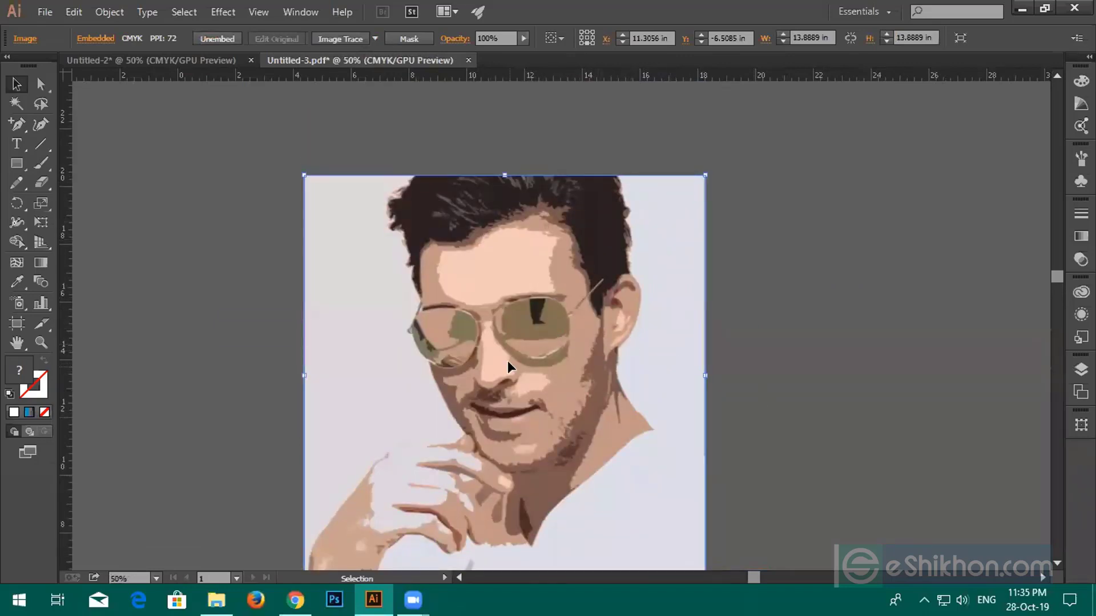
left_click_drag(508, 362, 498, 321)
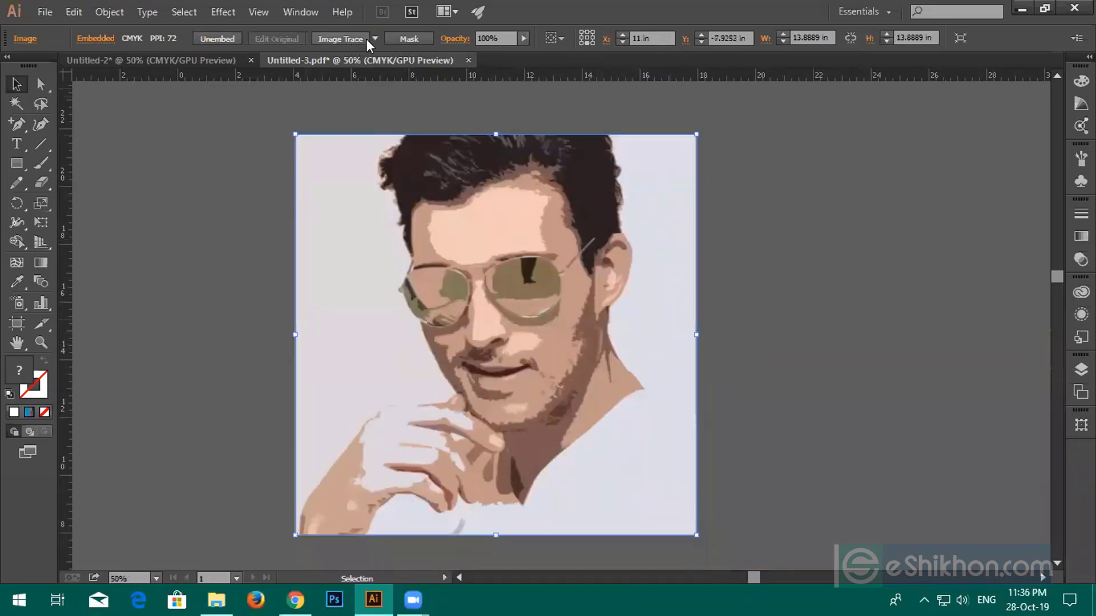
Image-trace the portrait with the Low Fidelity Photo preset and expand the tracing into paths
left_click(374, 38)
left_click(383, 110)
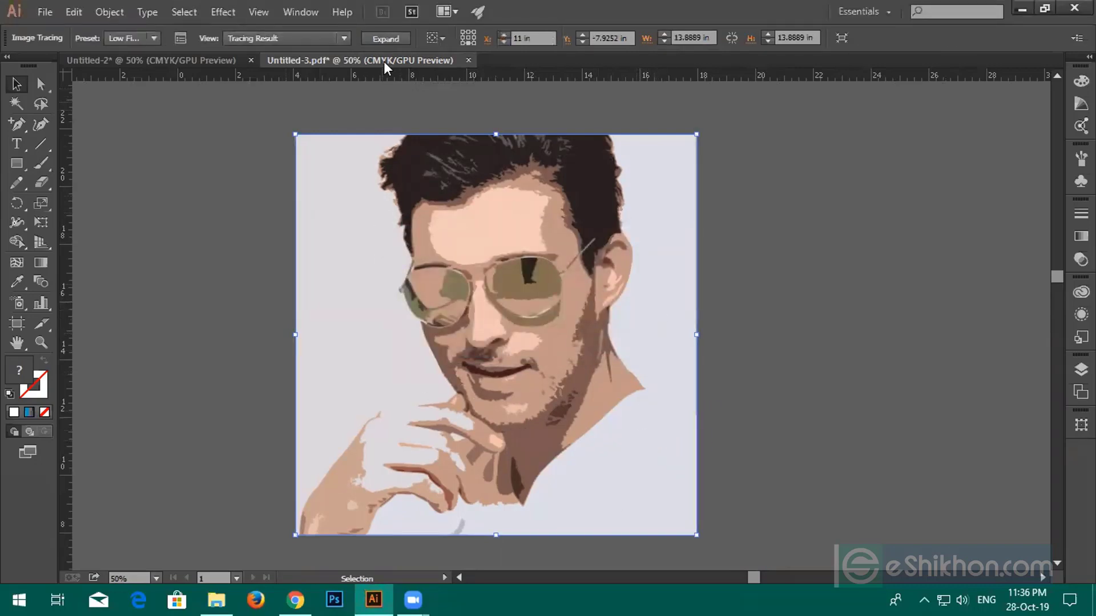
left_click(385, 39)
Ungroup the expanded portrait tracing and deselect its paths
right_click(477, 304)
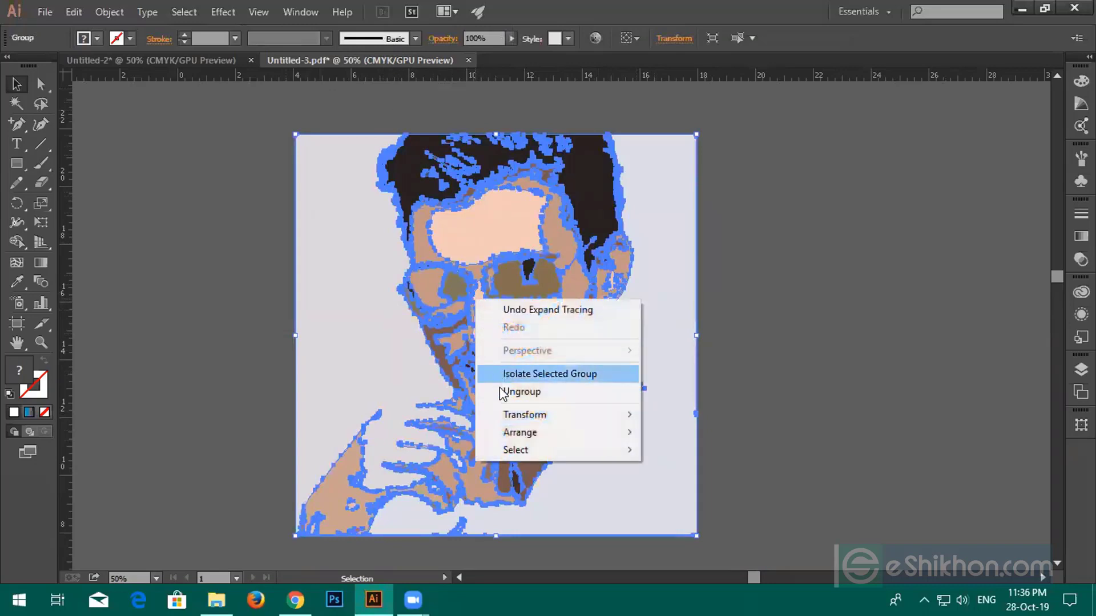
left_click(547, 392)
left_click(732, 334)
Delete the two large light background shapes on either side of the traced man
left_click(681, 300)
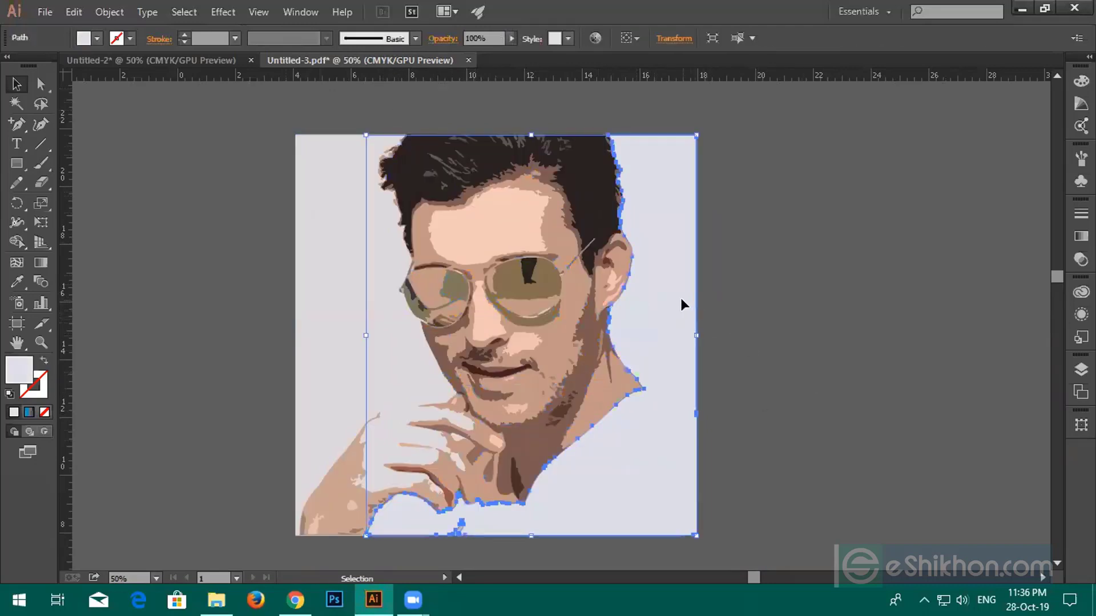
key("Delete")
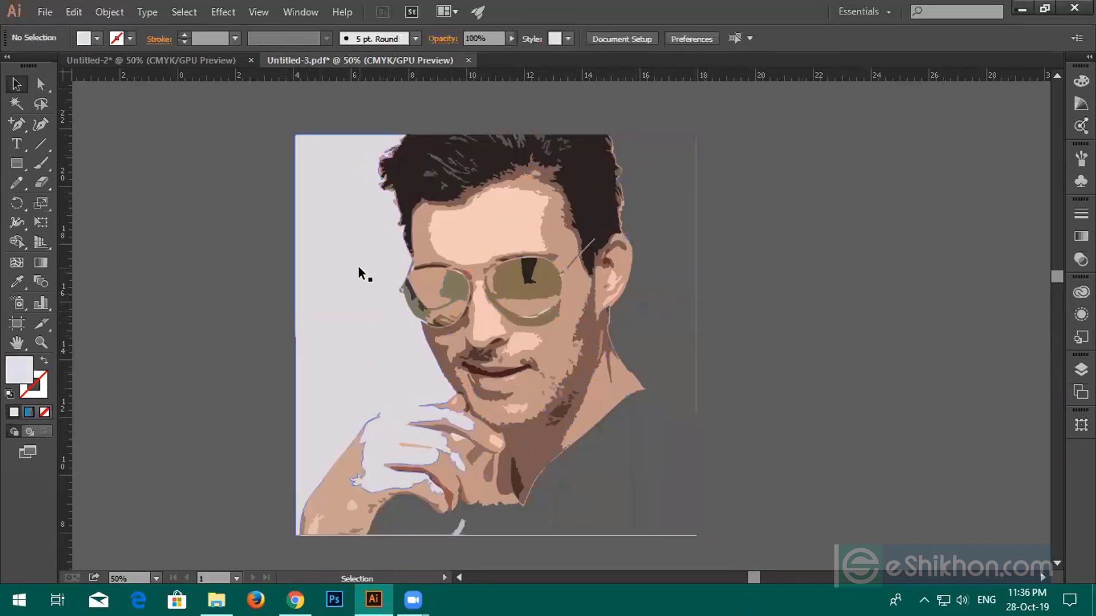
left_click(359, 266)
key("Delete")
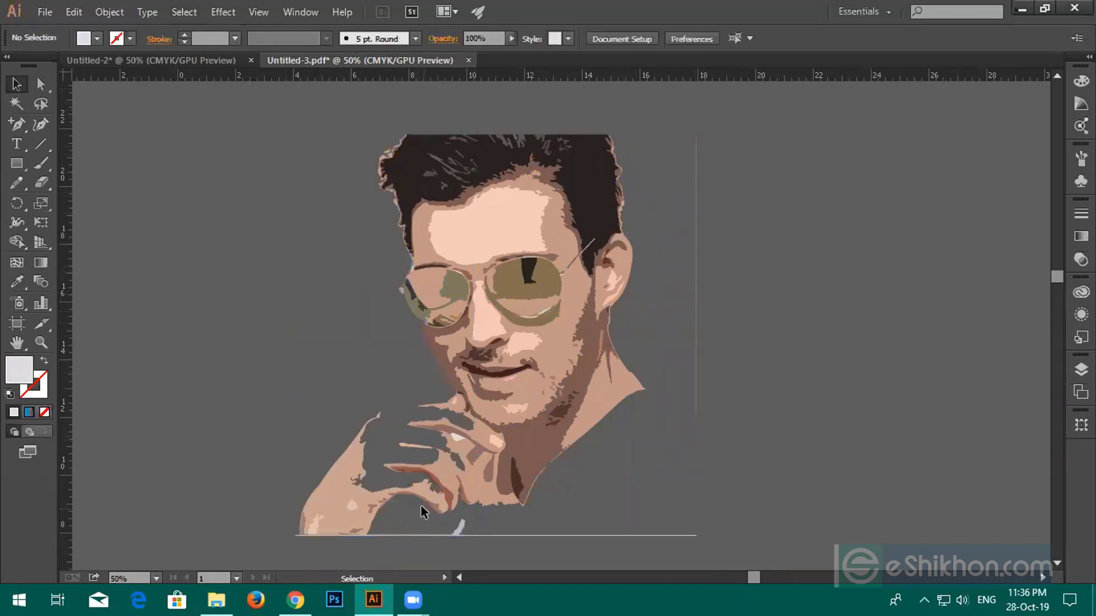
Delete the small leftover light patches between the fingers and below the hand
scroll(416, 471, "down", 5)
scroll(413, 455, "up", 2)
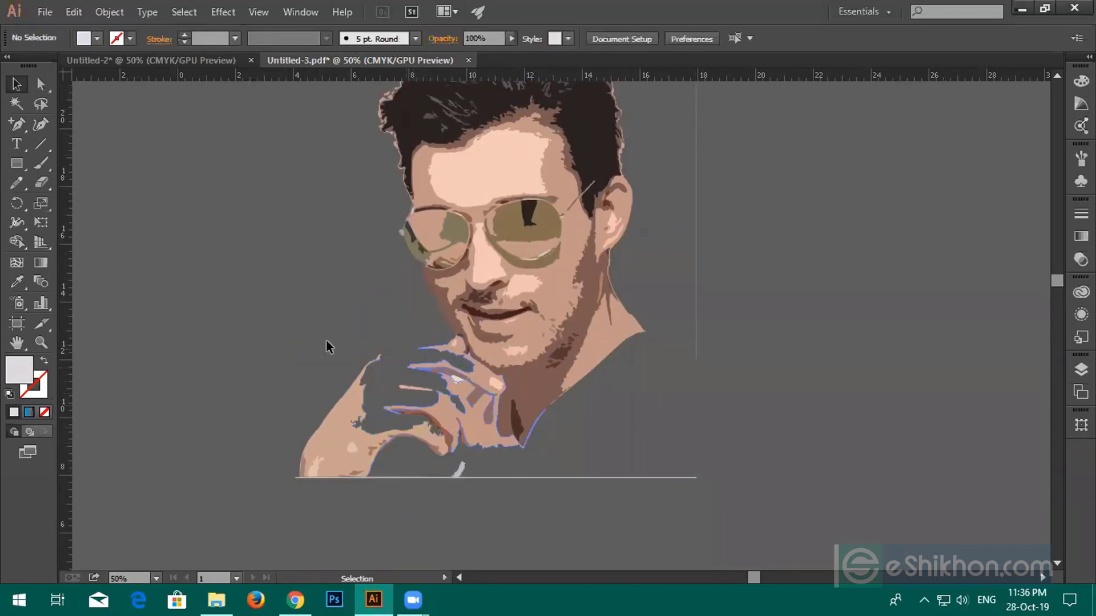
left_click(456, 378)
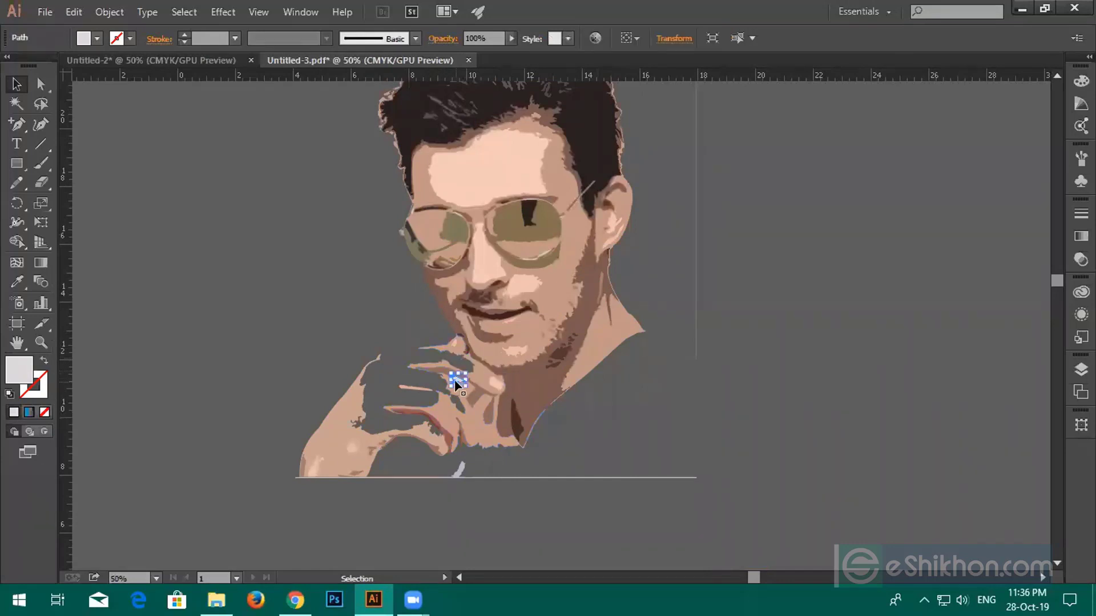
key("Delete")
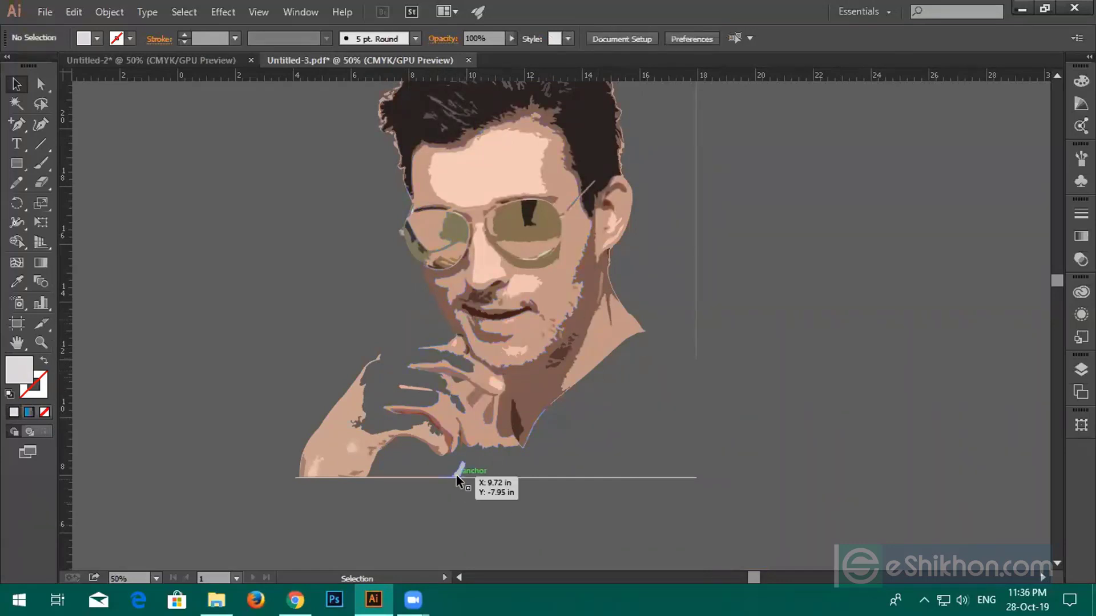
left_click(457, 472)
key("Delete")
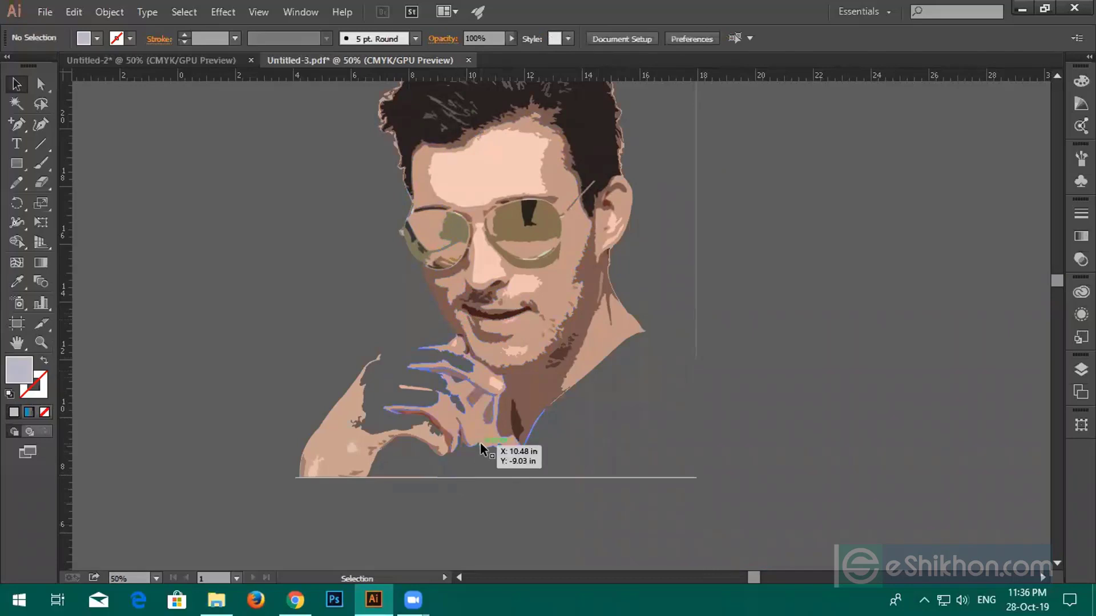
Delete the thin leftover lines along the right and bottom edges of the traced portrait
scroll(482, 442, "up", 5)
left_click_drag(665, 196, 800, 504)
key("Delete")
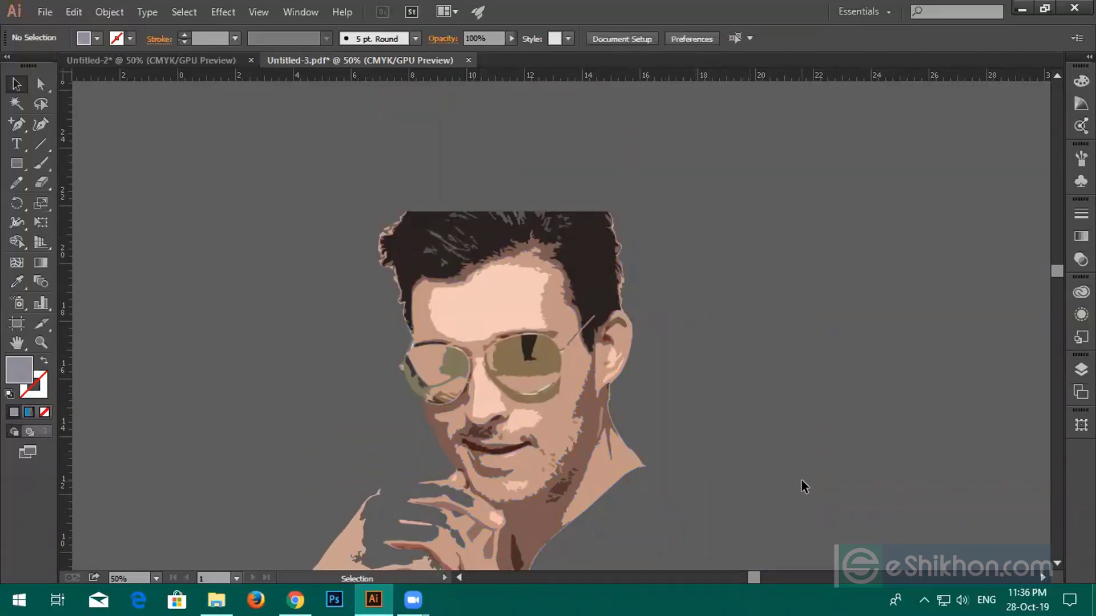
scroll(739, 506, "down", 6)
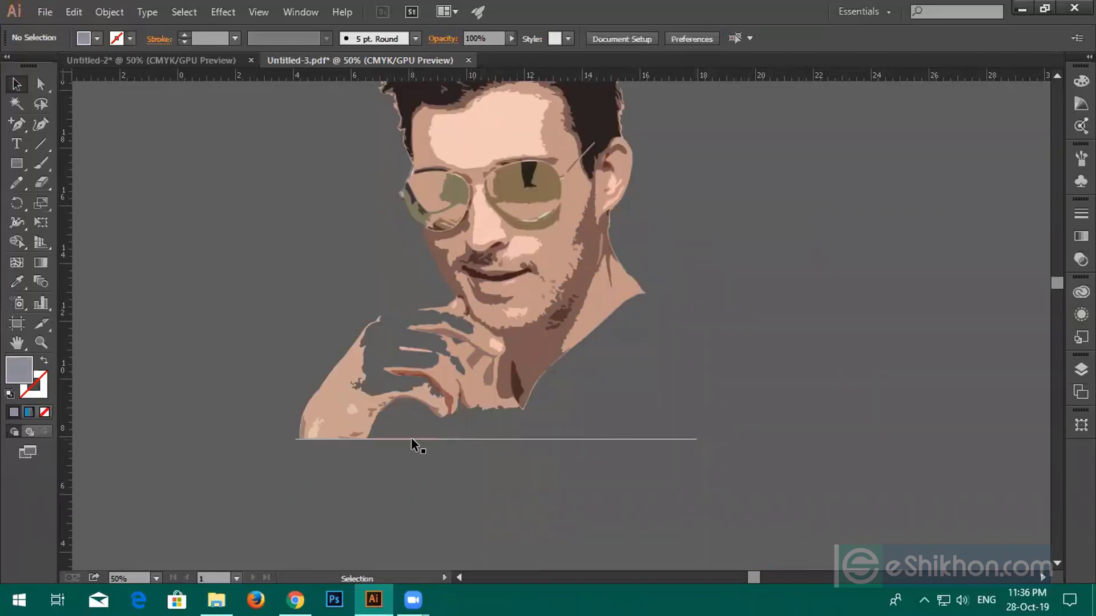
left_click(410, 437)
key("Delete")
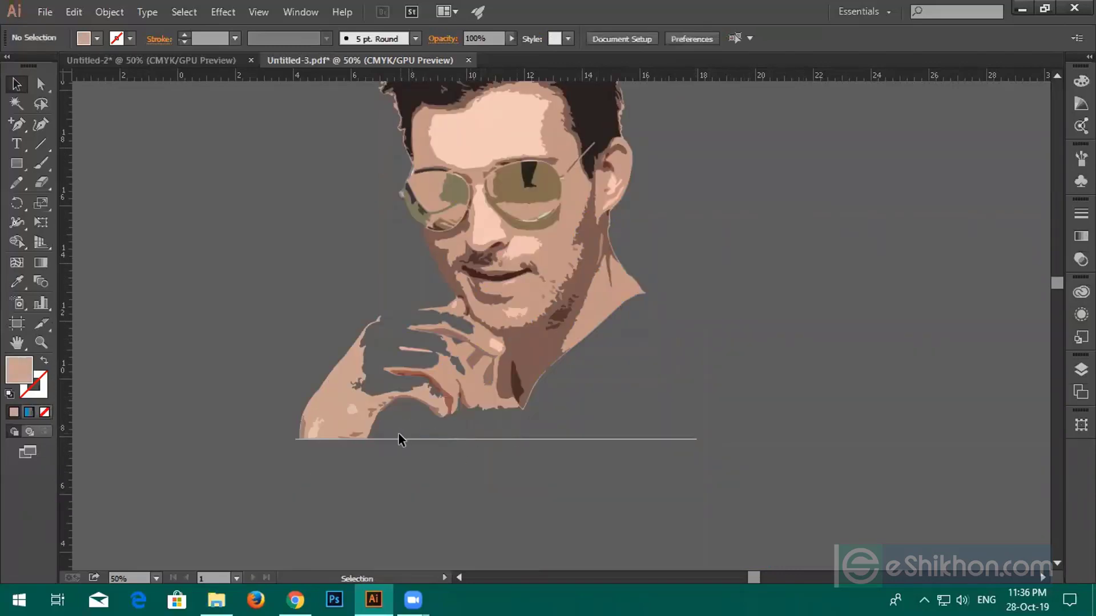
left_click_drag(399, 440, 717, 472)
key("Delete")
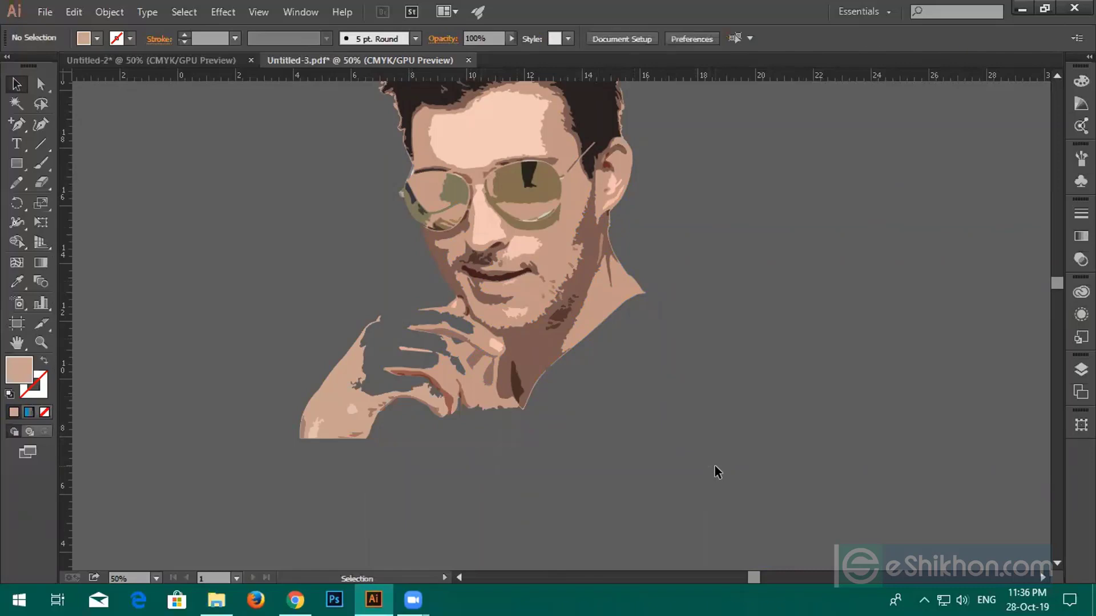
Delete the man's hand and the leftover finger fragments below the chin of the traced portrait
scroll(337, 315, "up", 1)
left_click_drag(368, 421, 408, 481)
key("Delete")
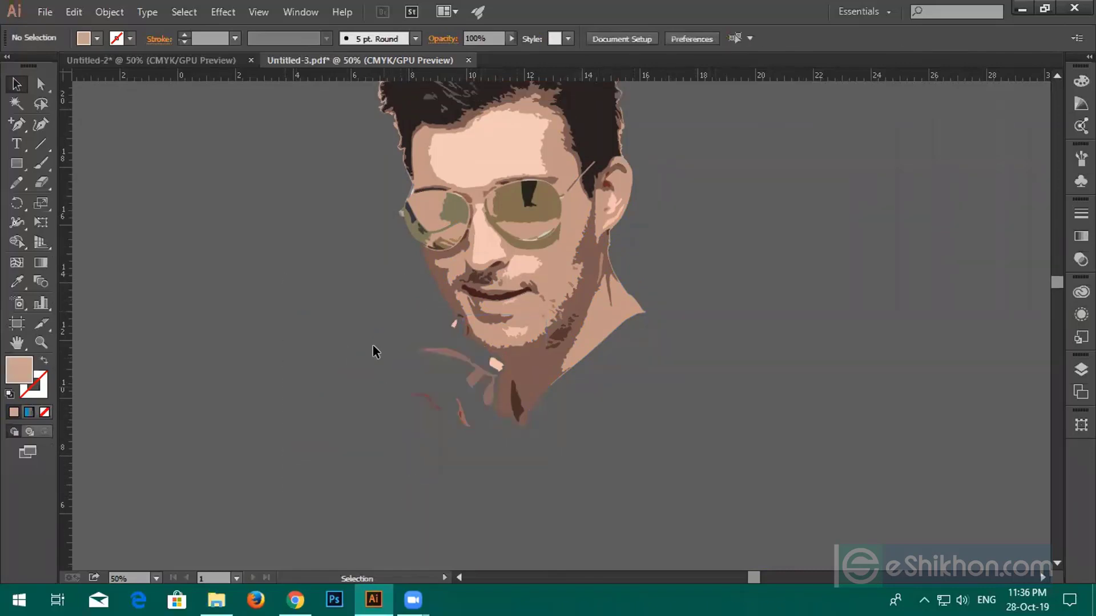
left_click_drag(468, 425, 451, 426)
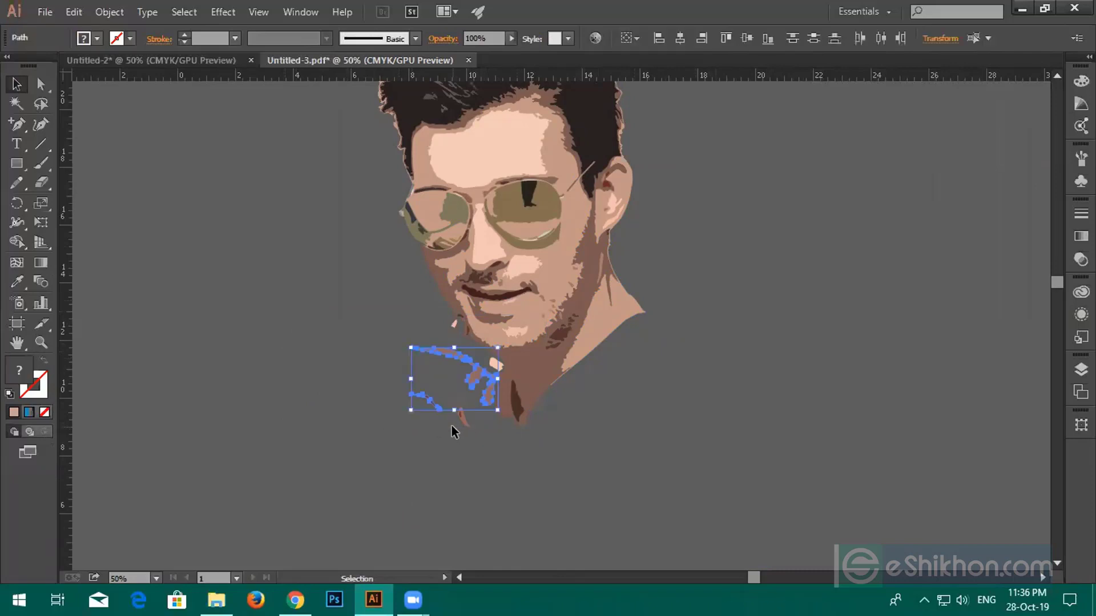
key("Delete")
left_click(491, 366)
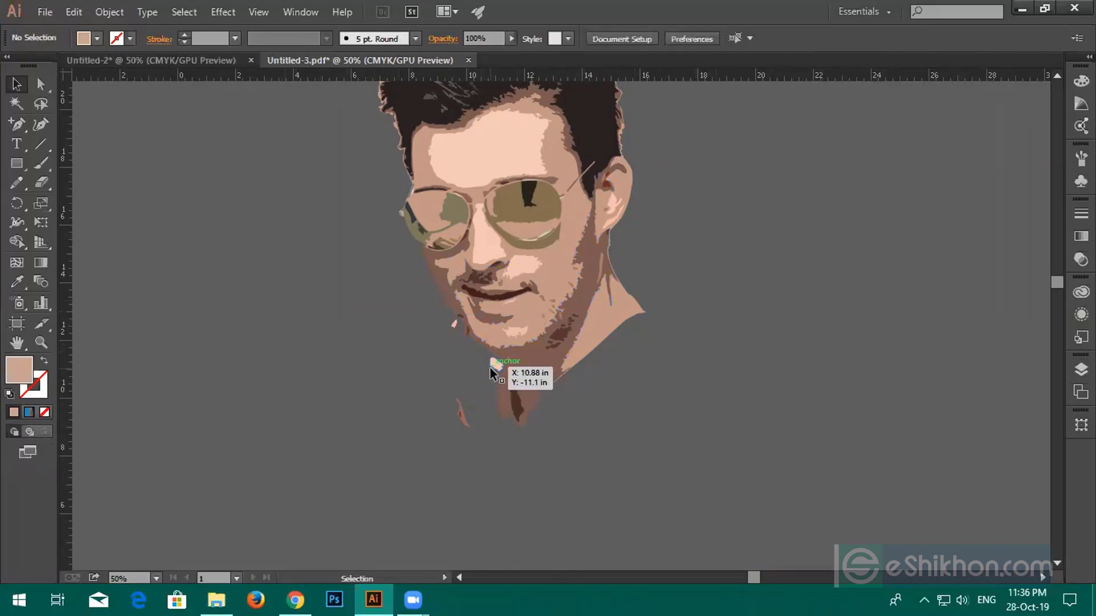
key("Delete")
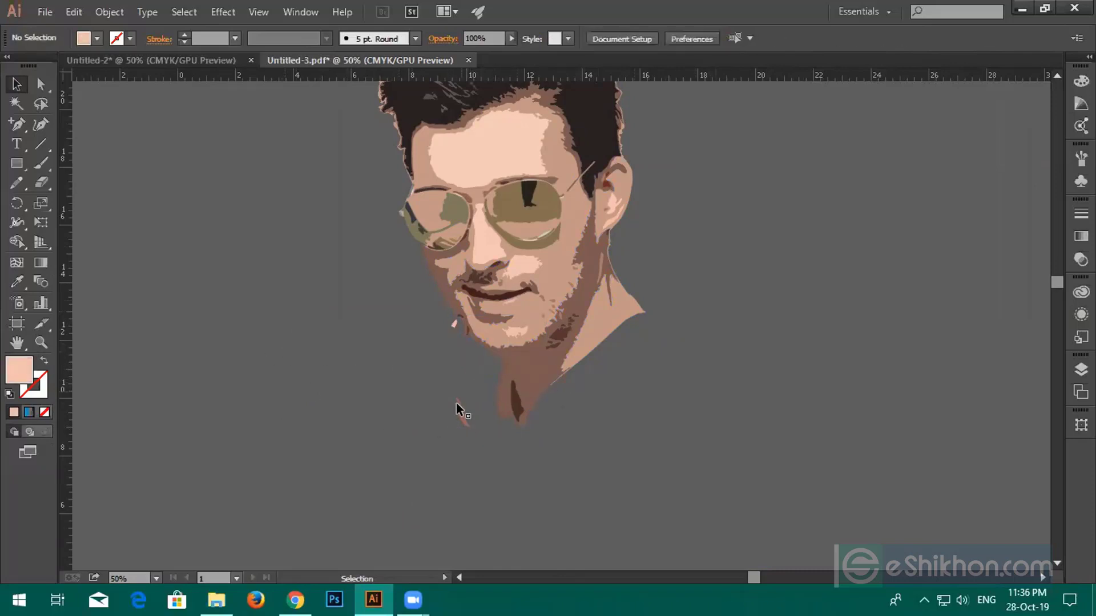
Delete the small leftover specks beside the jaw and to the side of the neck's lower end
left_click(454, 324)
key("Delete")
left_click(463, 336)
left_click(653, 335)
scroll(598, 336, "up", 3)
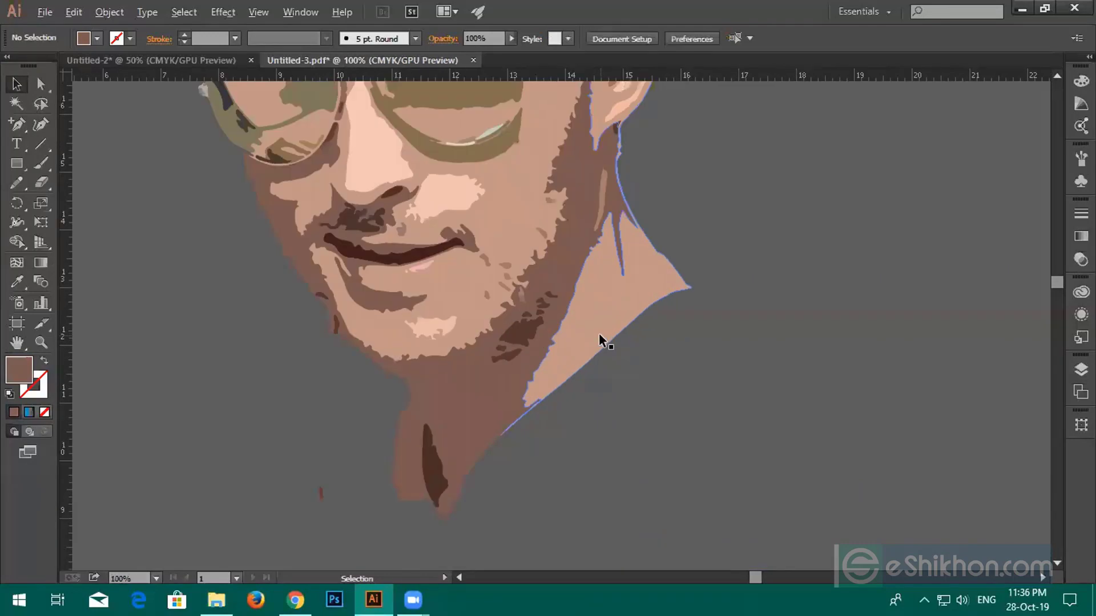
left_click_drag(478, 259, 553, 260)
scroll(552, 260, "down", 2)
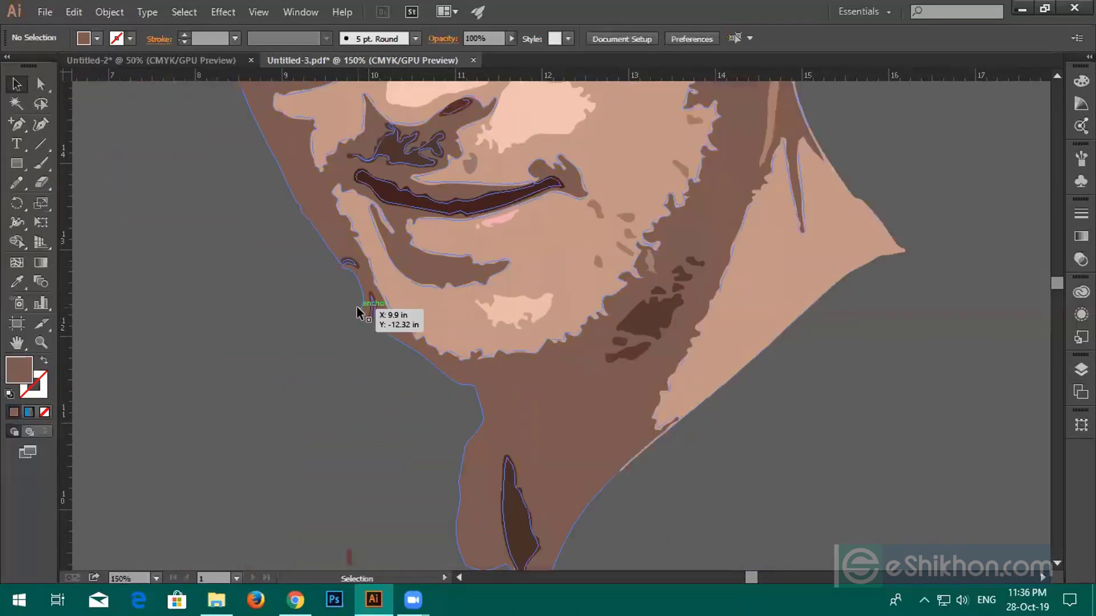
scroll(371, 314, "down", 1)
left_click_drag(342, 362, 378, 417)
key("Delete")
Group all the remaining paths of the traced portrait and deselect the result
scroll(365, 390, "down", 2)
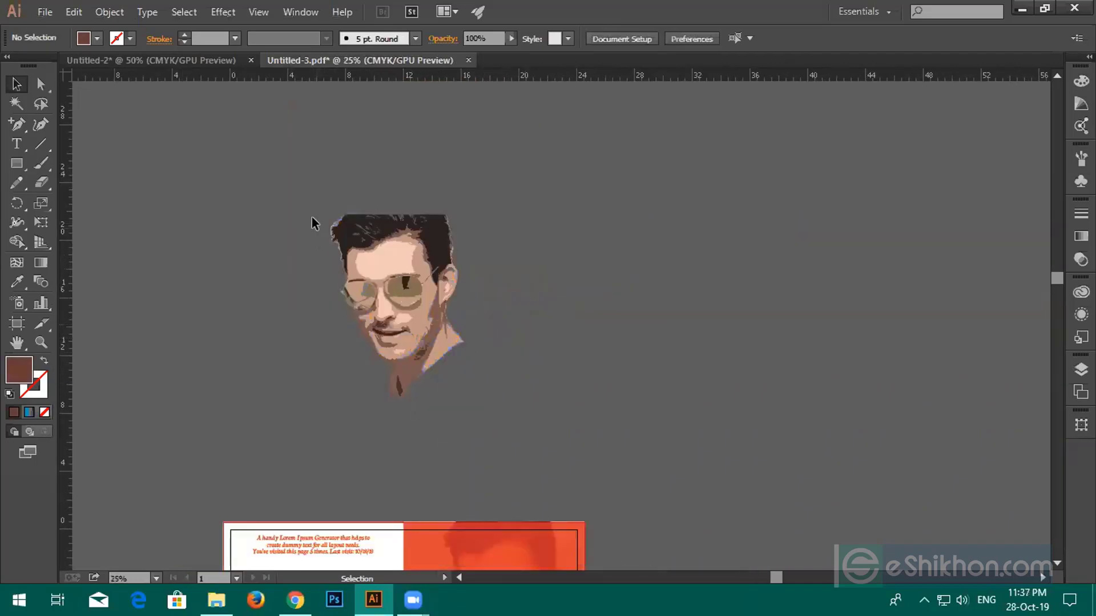
left_click_drag(313, 220, 567, 406)
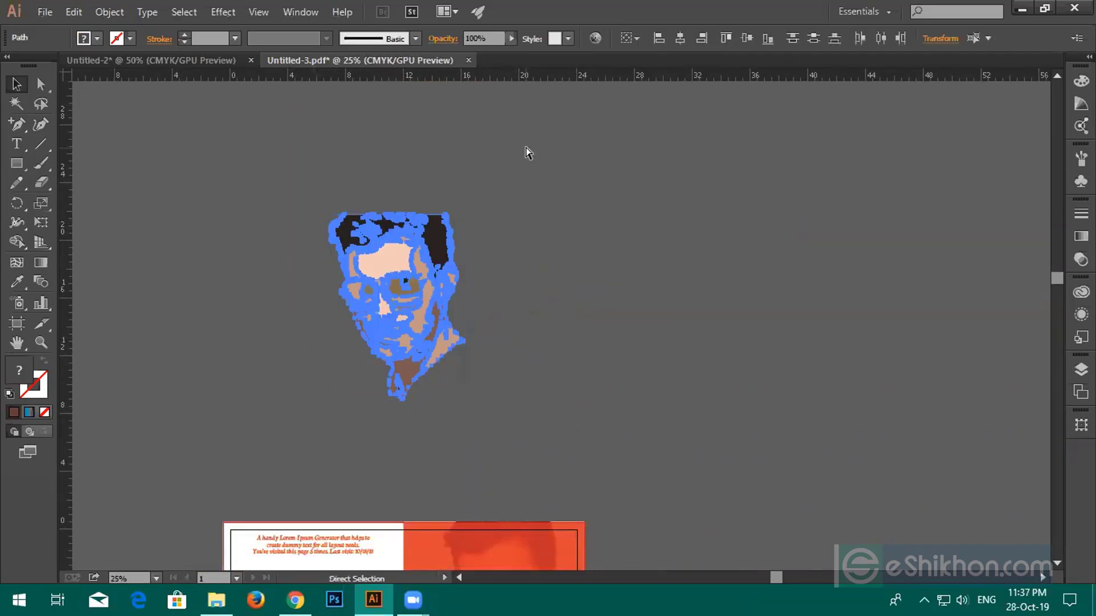
key("ctrl+g")
left_click(618, 193)
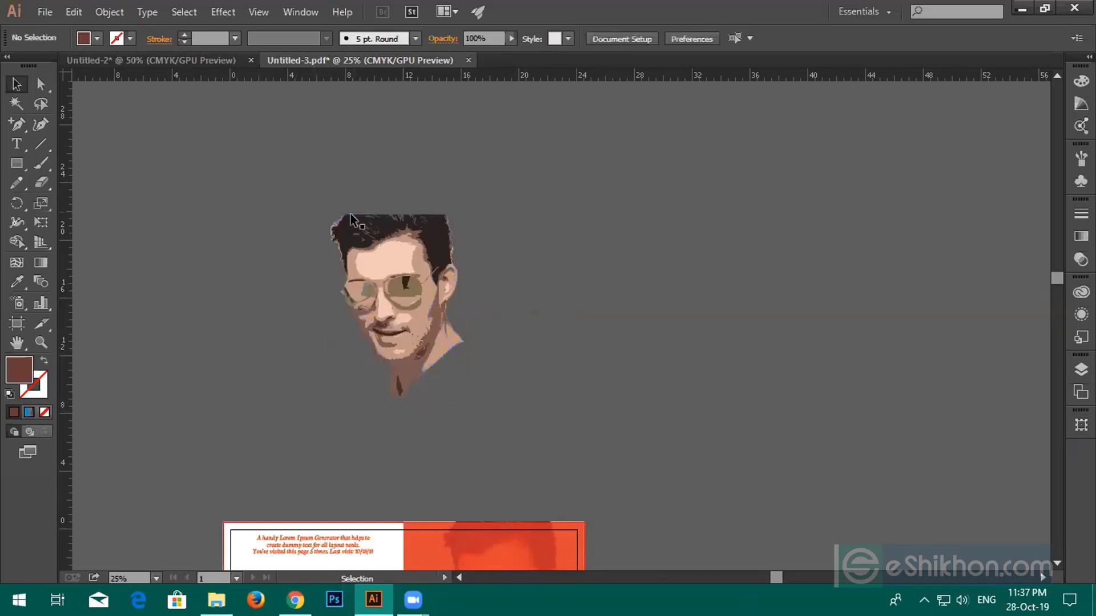
left_click(360, 219)
left_click(351, 186)
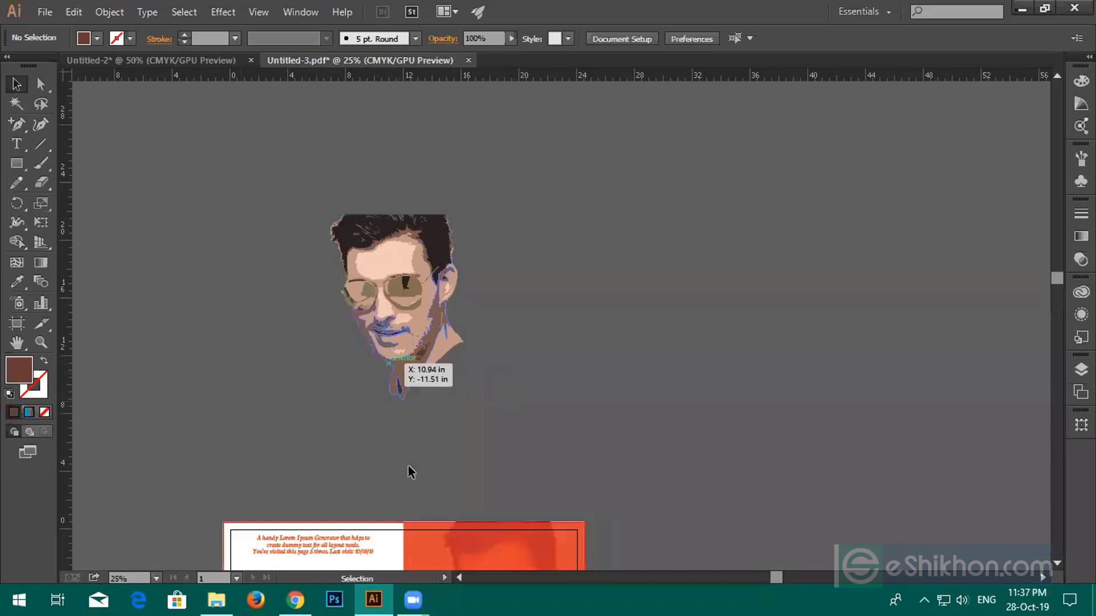
Move the grouped portrait sideways across the empty canvas to sit above the right edge of the red and white design
left_click_drag(454, 288, 725, 302)
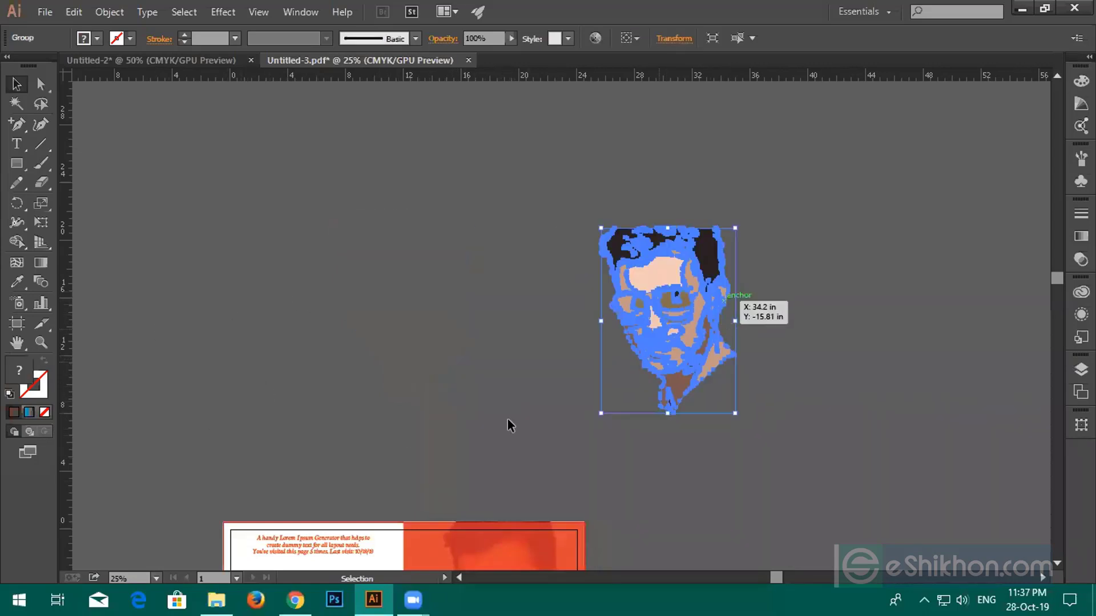
left_click(647, 157)
left_click_drag(643, 273, 552, 250)
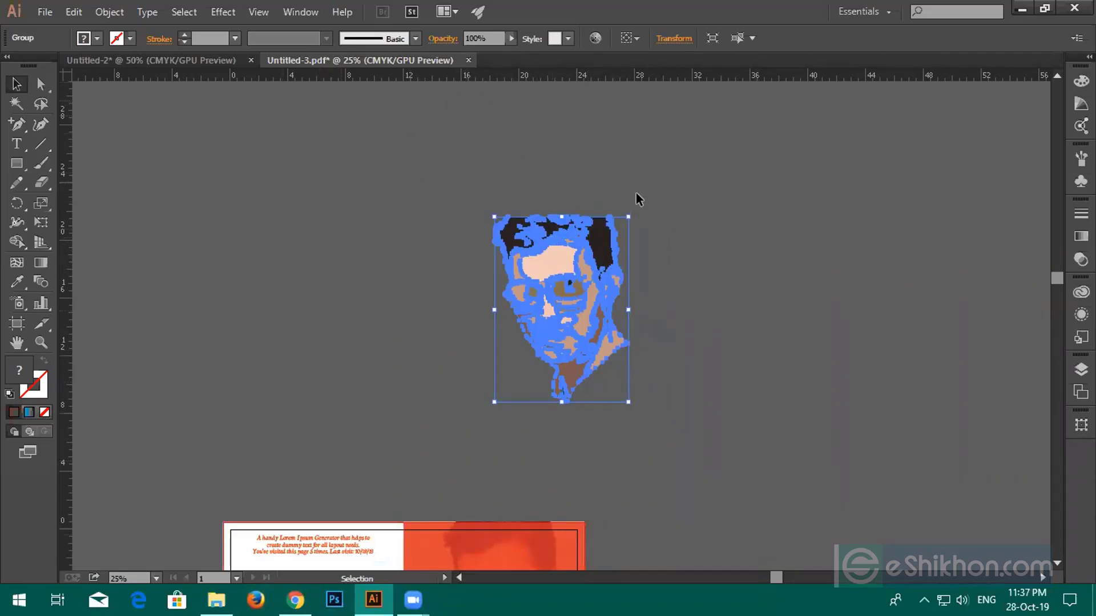
Switch to Chrome, search Google for "portrait images by illustartor" in the new tab and show the image results
left_click(295, 600)
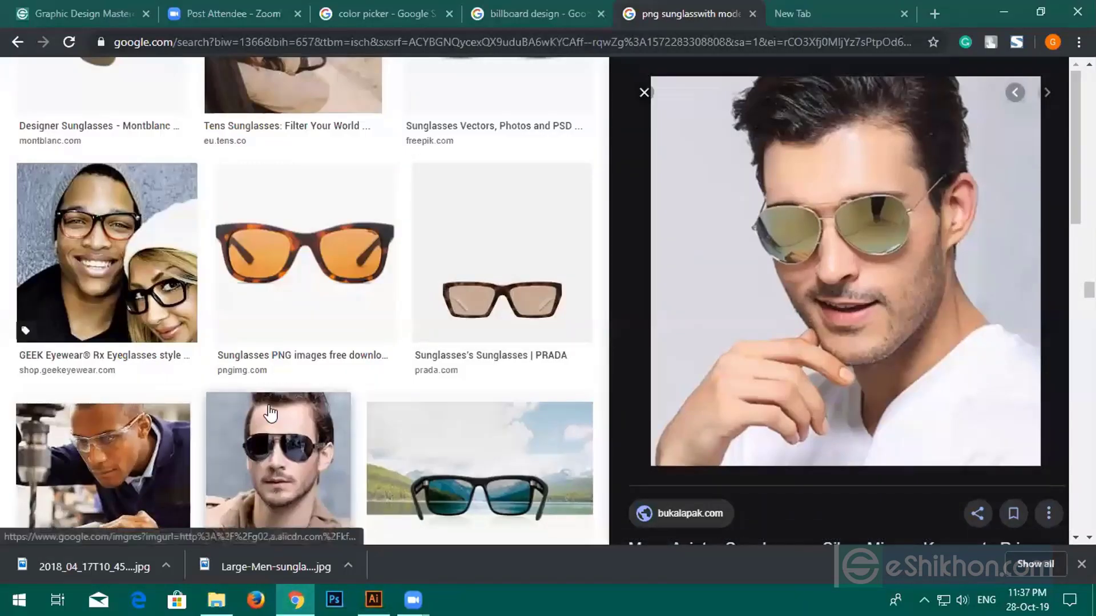
scroll(306, 365, "up", 4)
left_click(837, 12)
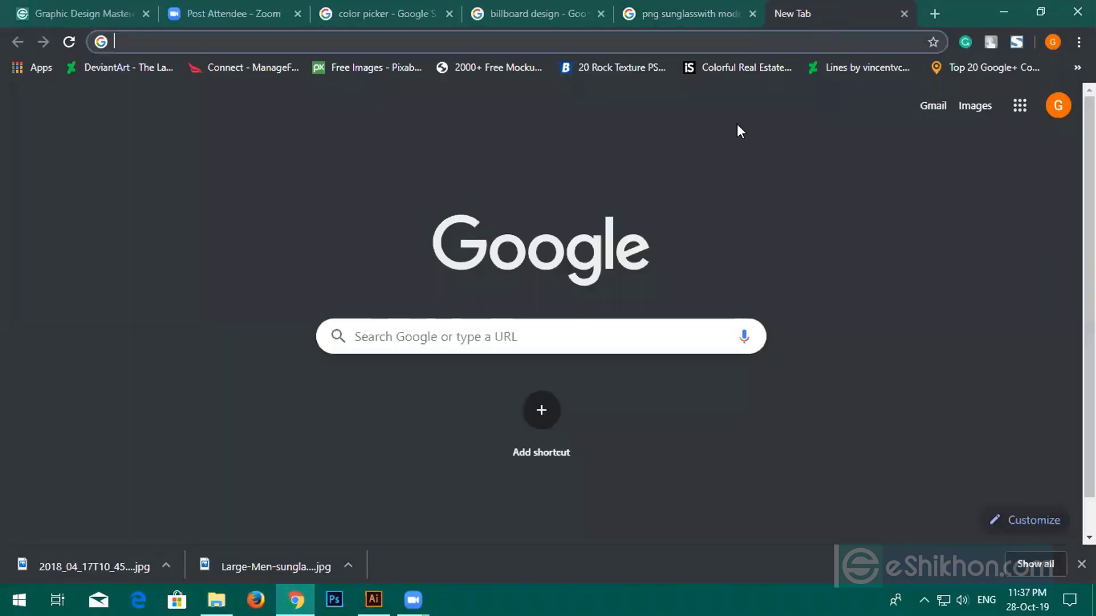
type("p")
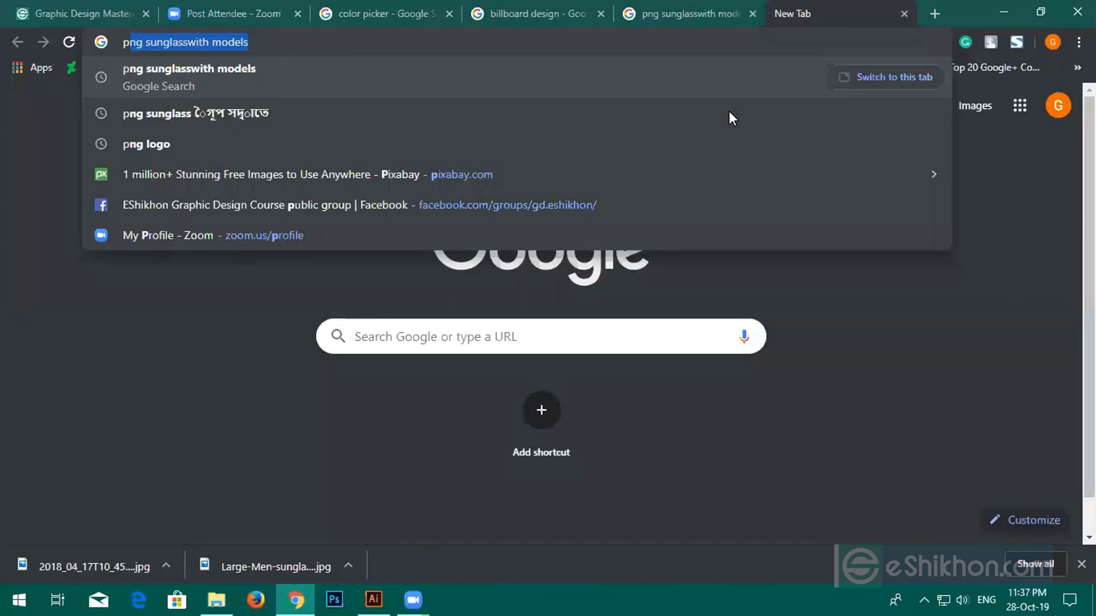
type("o")
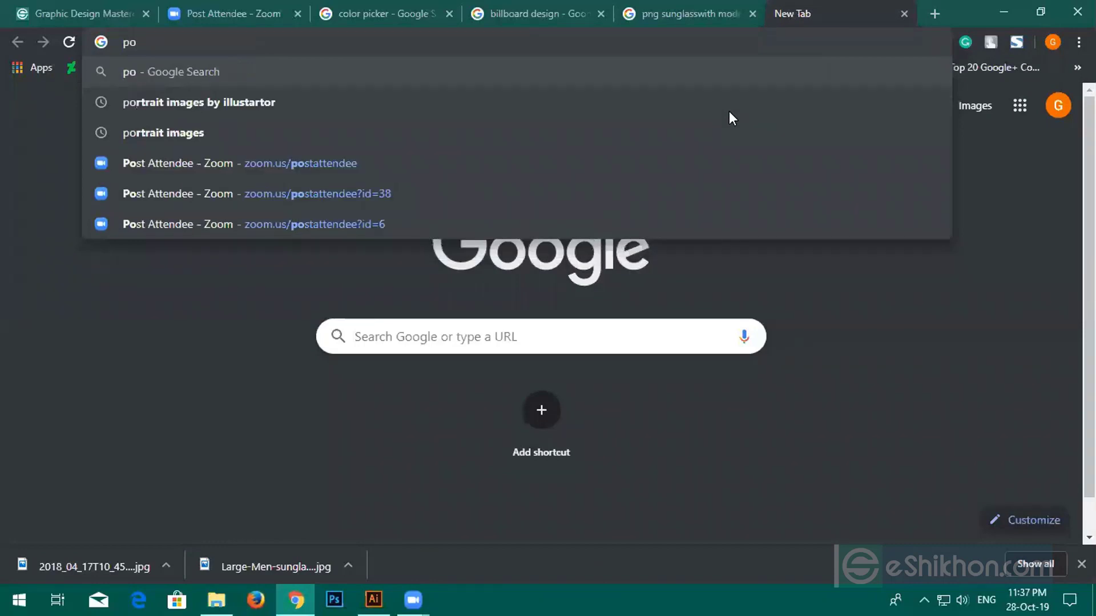
type("rta")
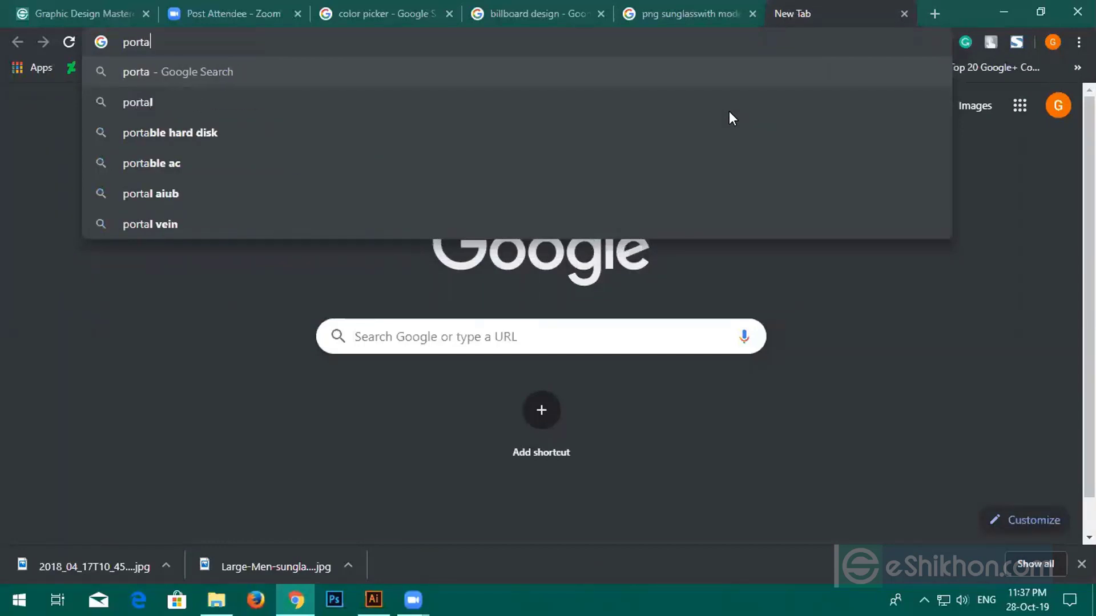
key("BackSpace")
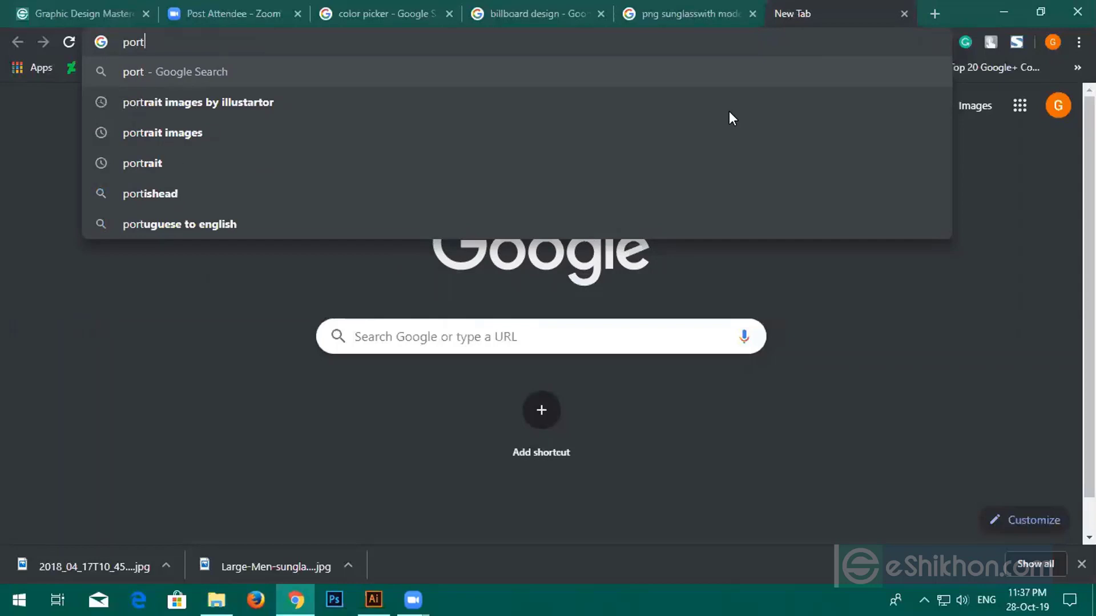
left_click(303, 103)
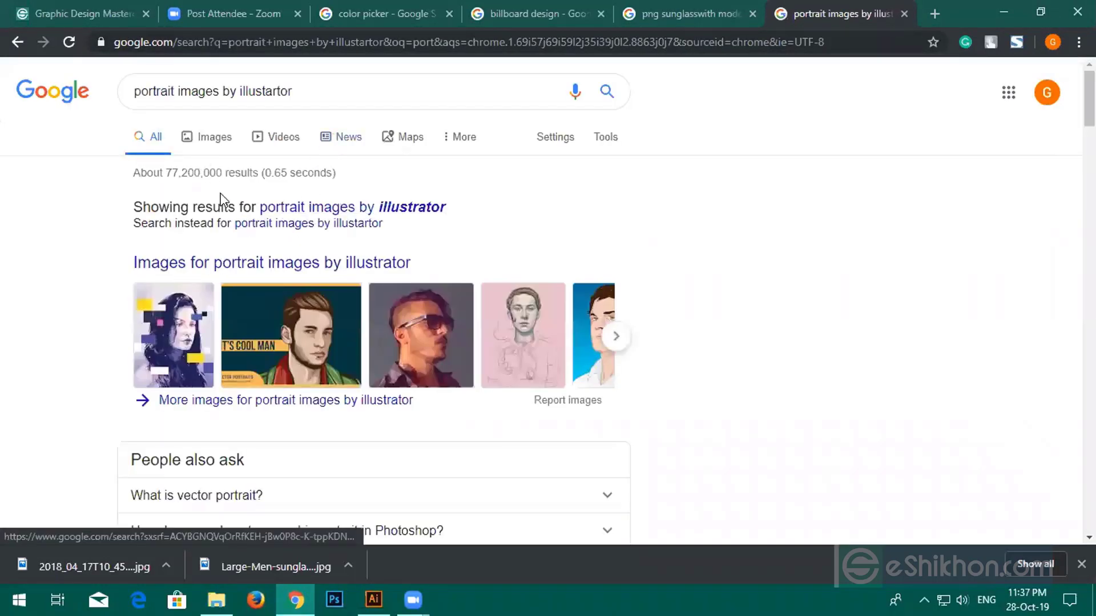
left_click(227, 264)
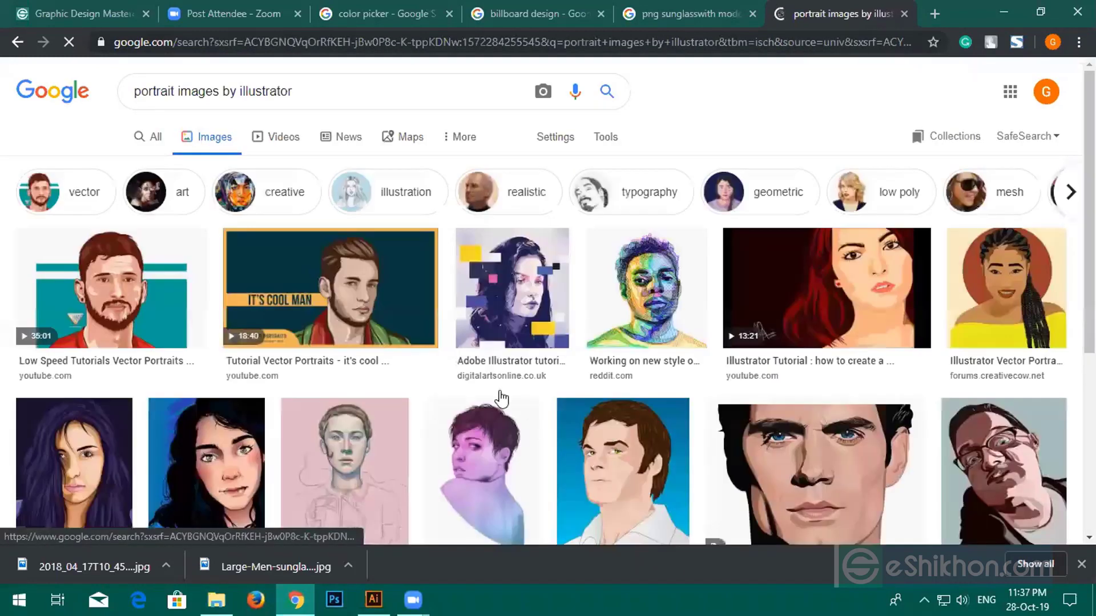
Preview the "It's Cool Man" portrait and the realistic blue-eyed vector portrait, and browse further image results
left_click(370, 302)
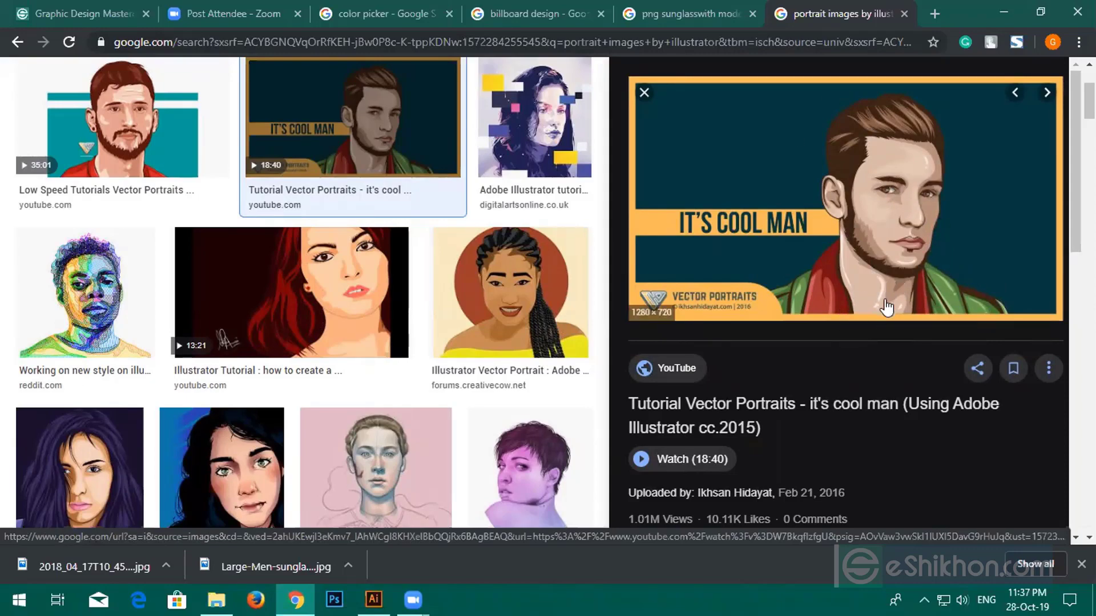
scroll(181, 339, "down", 4)
scroll(181, 339, "down", 5)
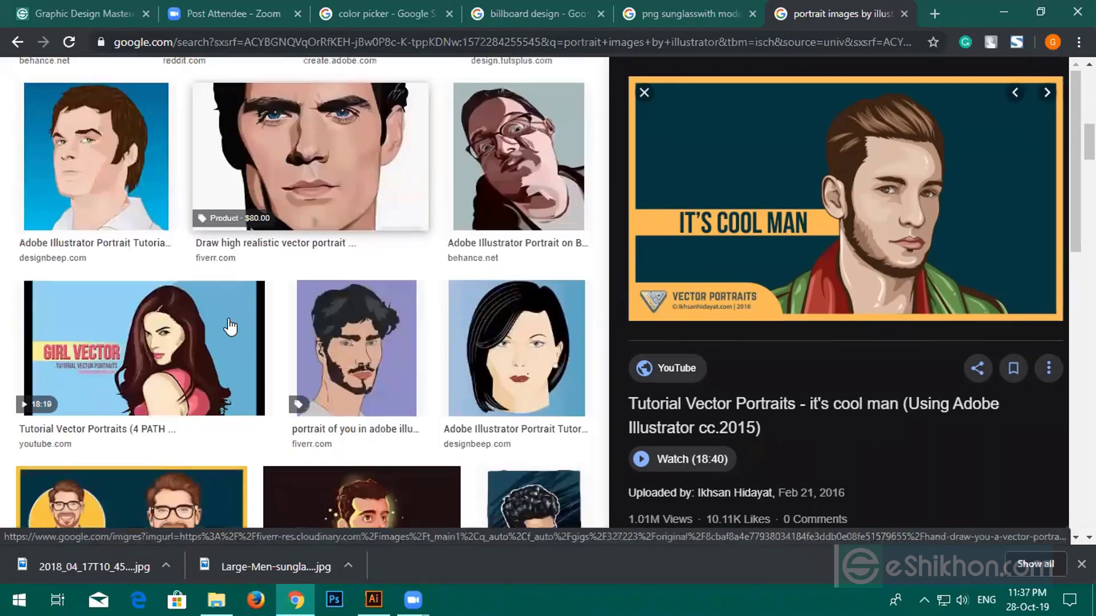
left_click(280, 175)
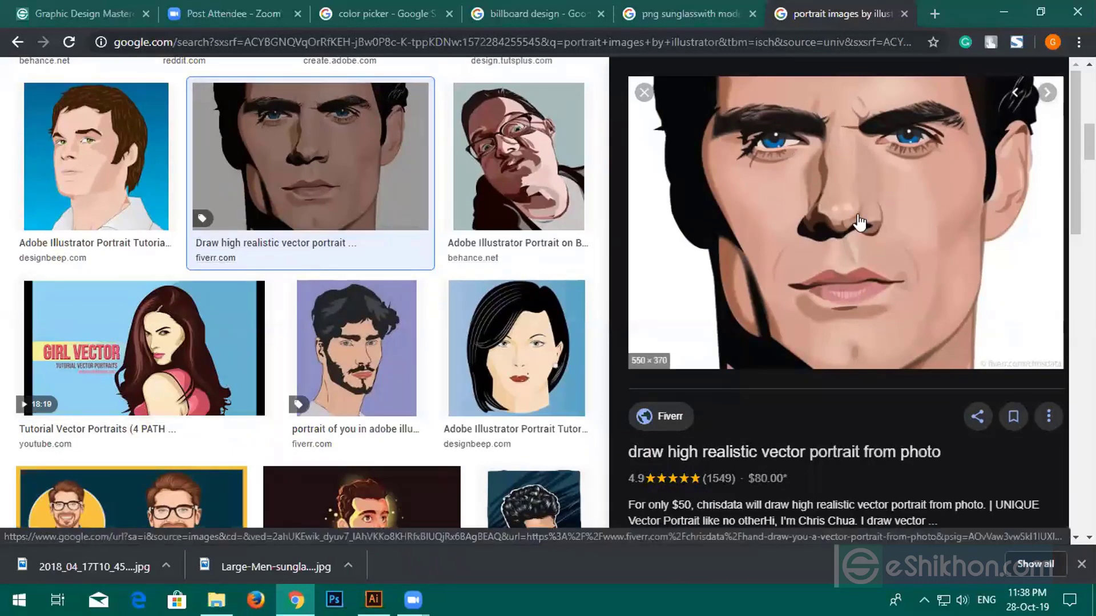
scroll(520, 223, "down", 8)
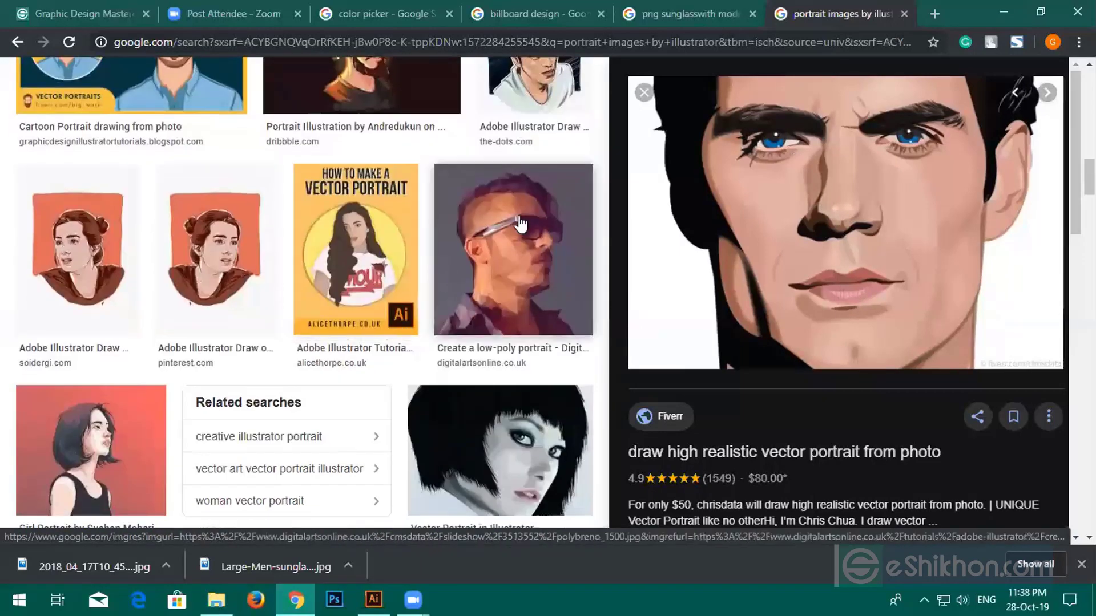
scroll(510, 303, "down", 7)
scroll(536, 181, "up", 2)
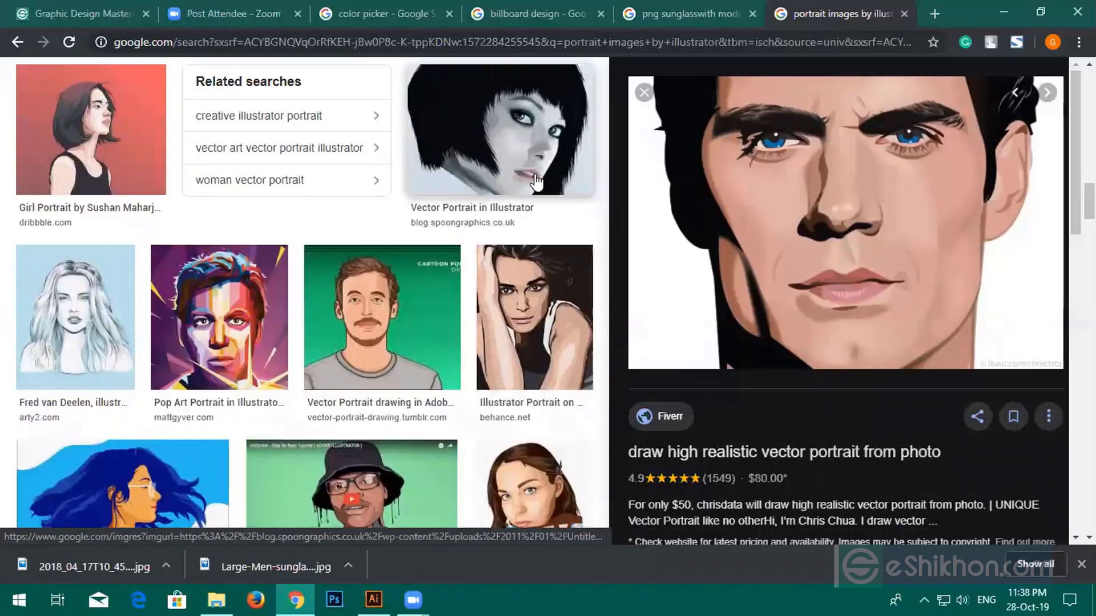
Preview the black-haired woman, the pop art portrait and the "Genji Takiya" vector portrait, and close the preview
left_click(536, 182)
left_click(266, 345)
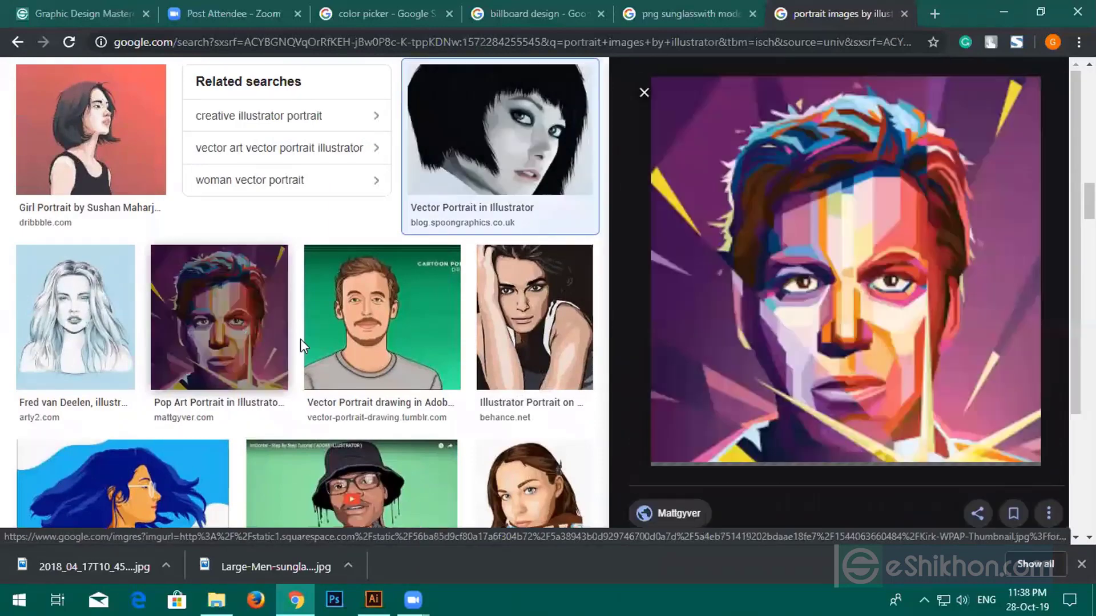
scroll(876, 314, "down", 4)
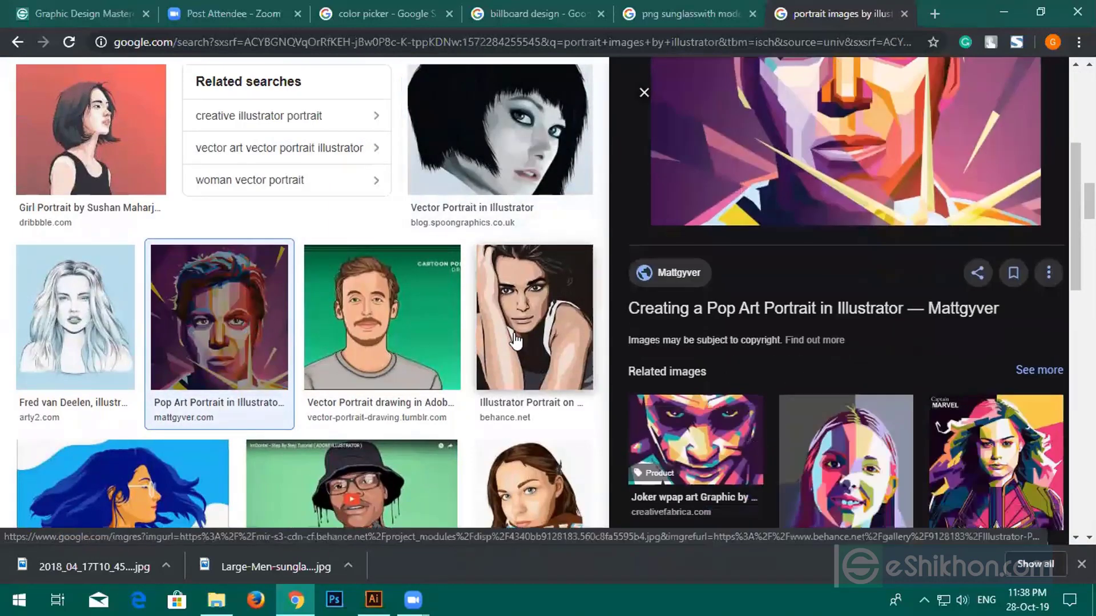
scroll(342, 345, "down", 4)
left_click(342, 431)
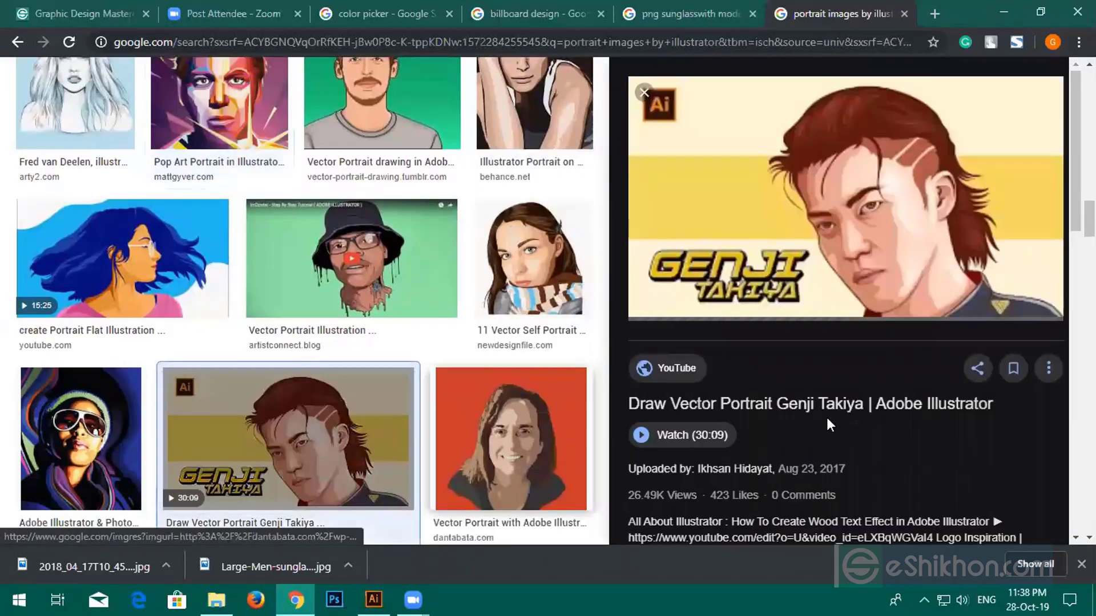
left_click(640, 95)
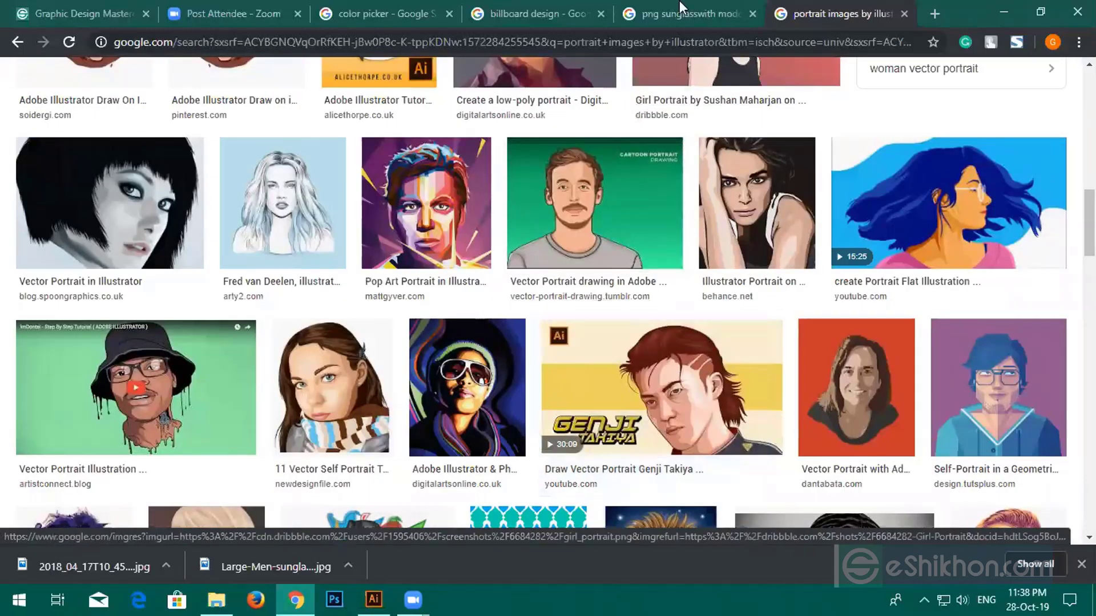
Open the graphic design masterclass course page and examine the outline of Class 24, Class 25's portfolio sites and the freelancing class
left_click(679, 4)
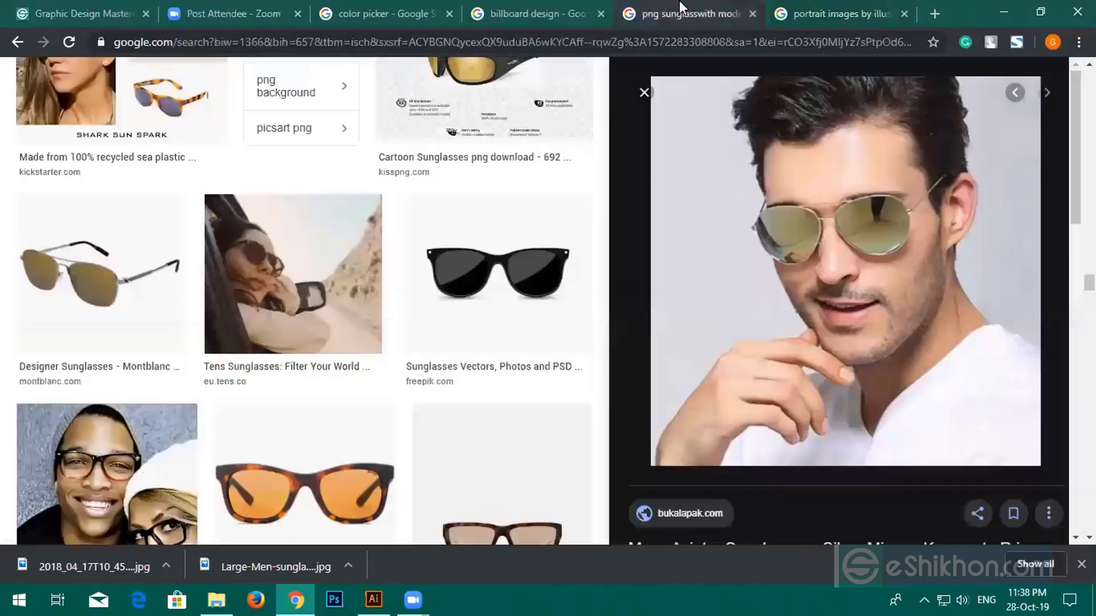
left_click(570, 3)
left_click(70, 11)
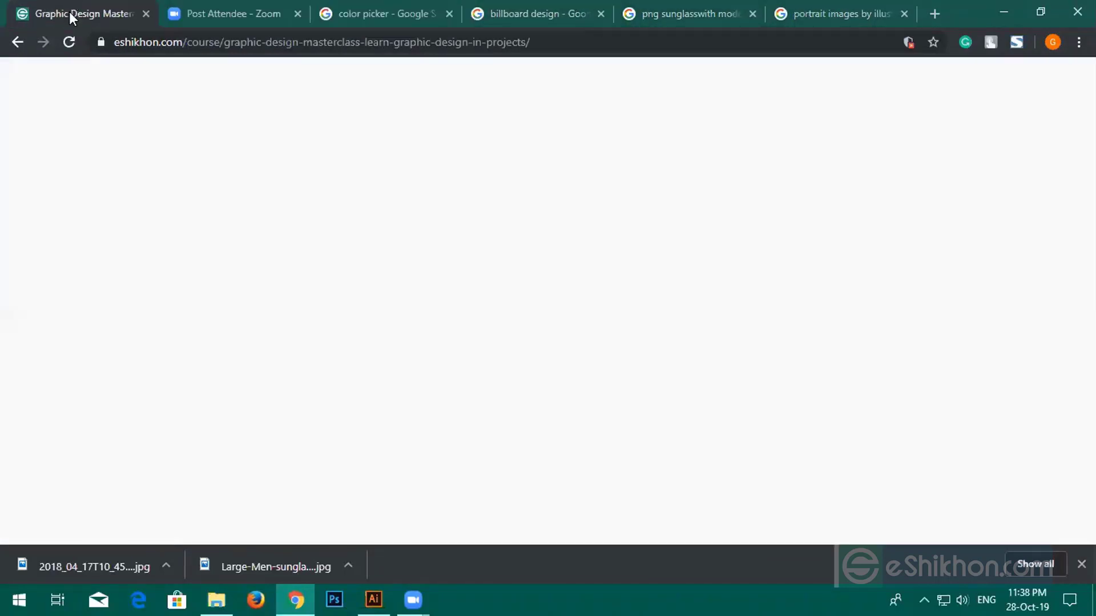
scroll(389, 374, "down", 2)
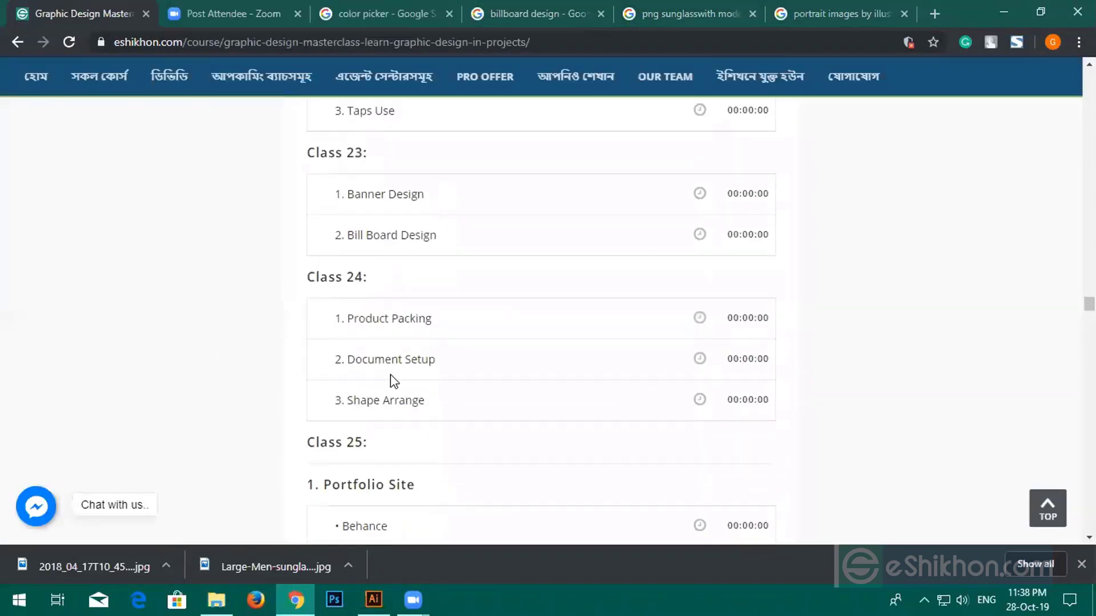
scroll(425, 319, "down", 2)
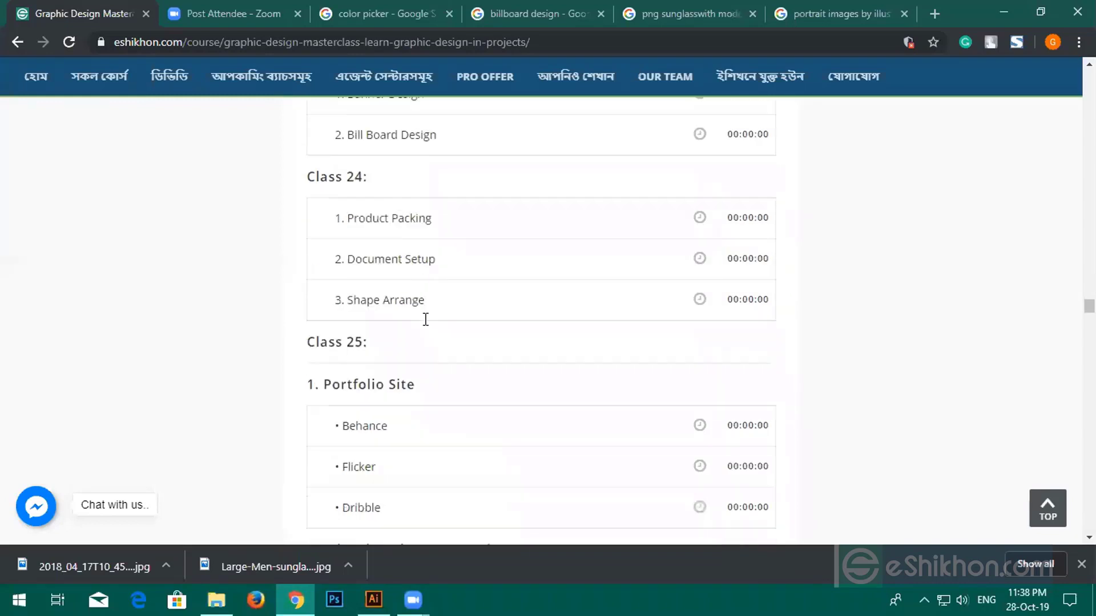
scroll(425, 320, "down", 2)
left_click_drag(320, 286, 435, 398)
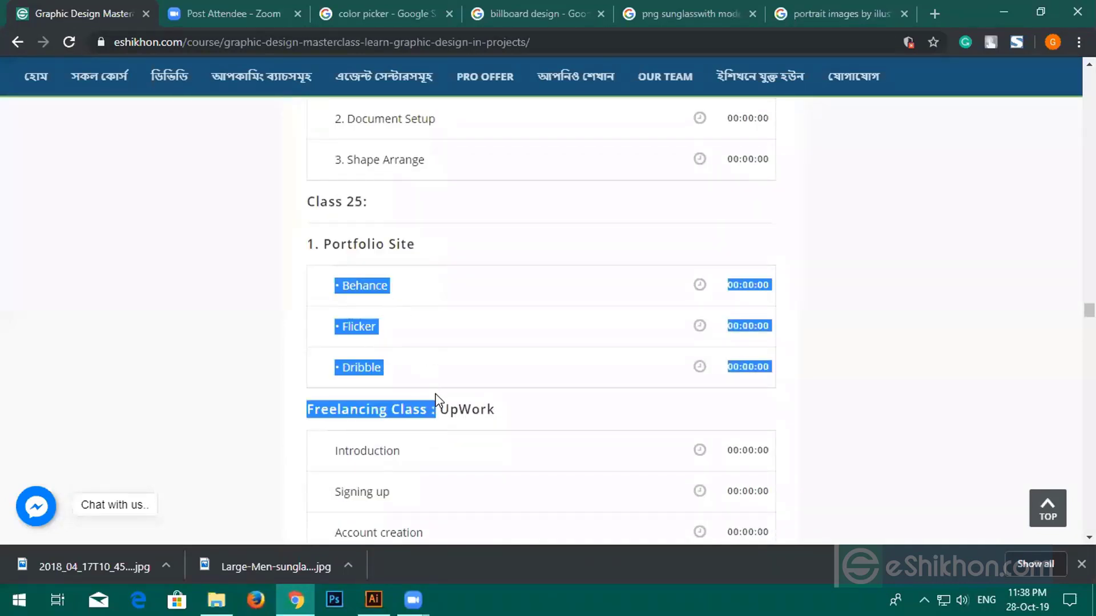
left_click(267, 280)
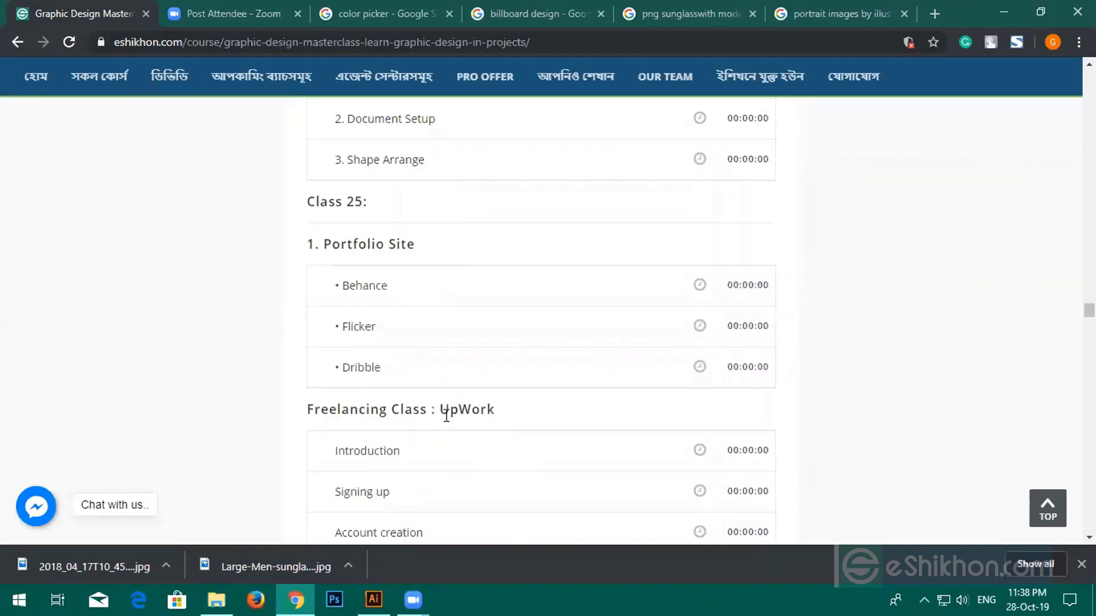
Examine the course outline from the UpWork and Fiverr freelancing classes back to Class 03, and forward again to Classes 15 and 16
scroll(446, 416, "down", 4)
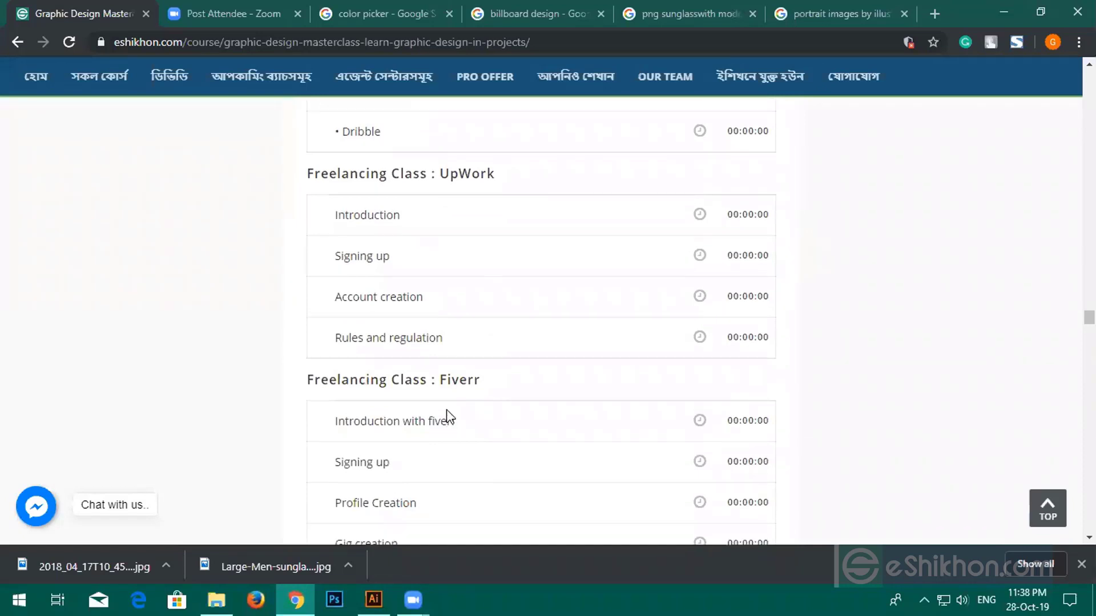
scroll(447, 416, "up", 7)
scroll(448, 379, "up", 20)
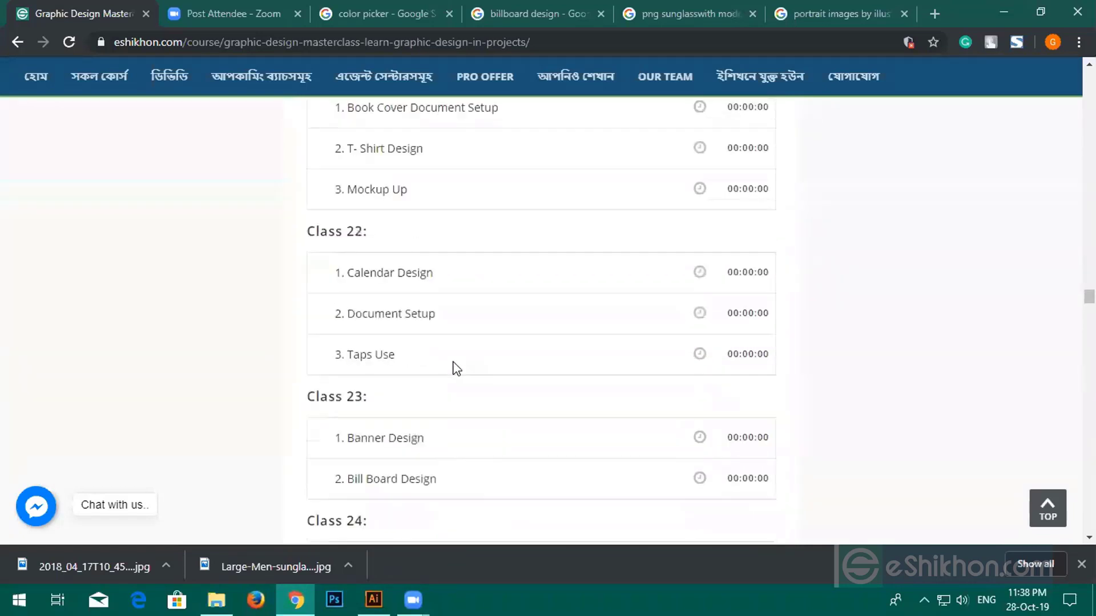
scroll(462, 367, "up", 20)
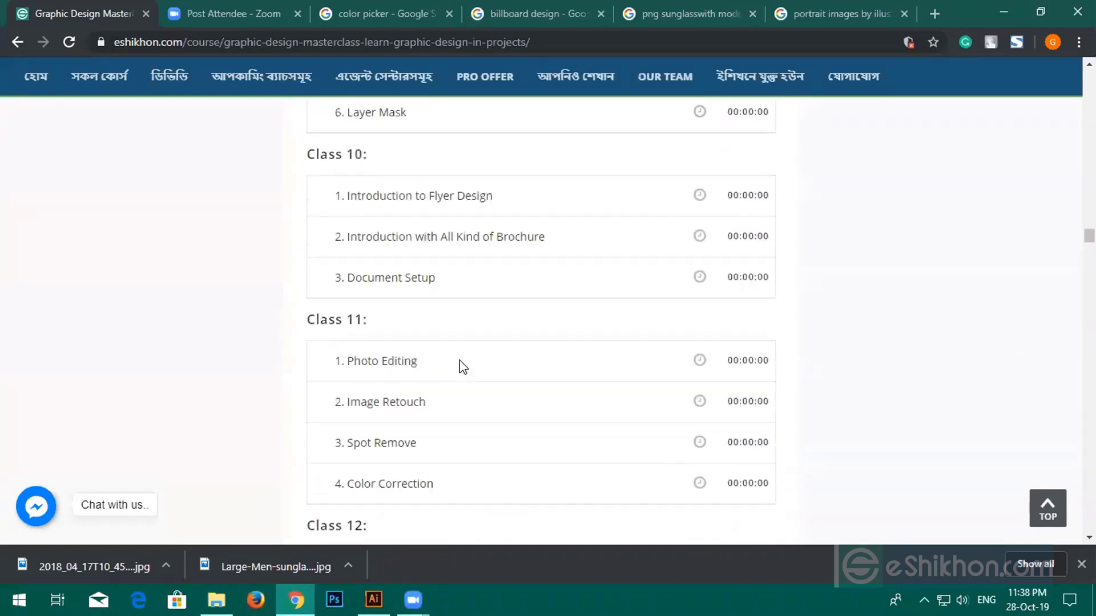
scroll(484, 363, "up", 14)
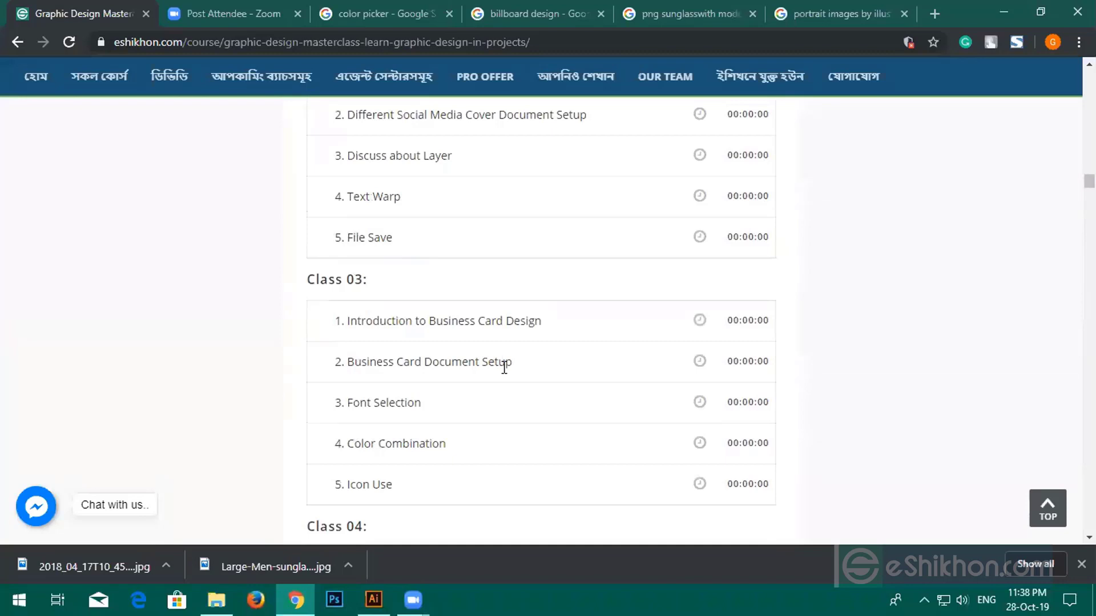
scroll(504, 369, "down", 5)
scroll(506, 375, "down", 10)
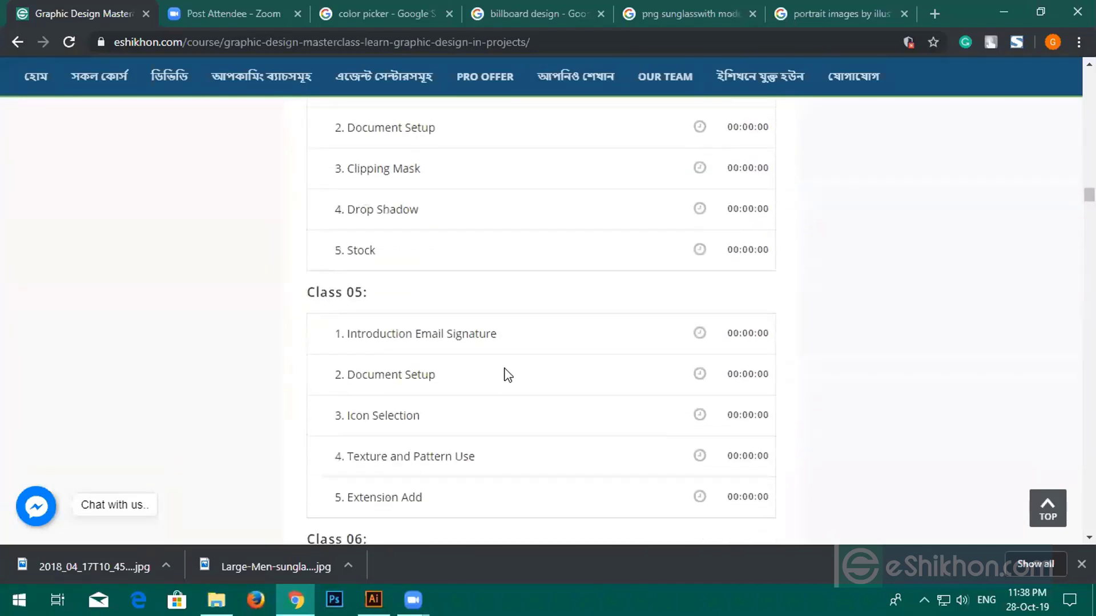
scroll(505, 370, "down", 20)
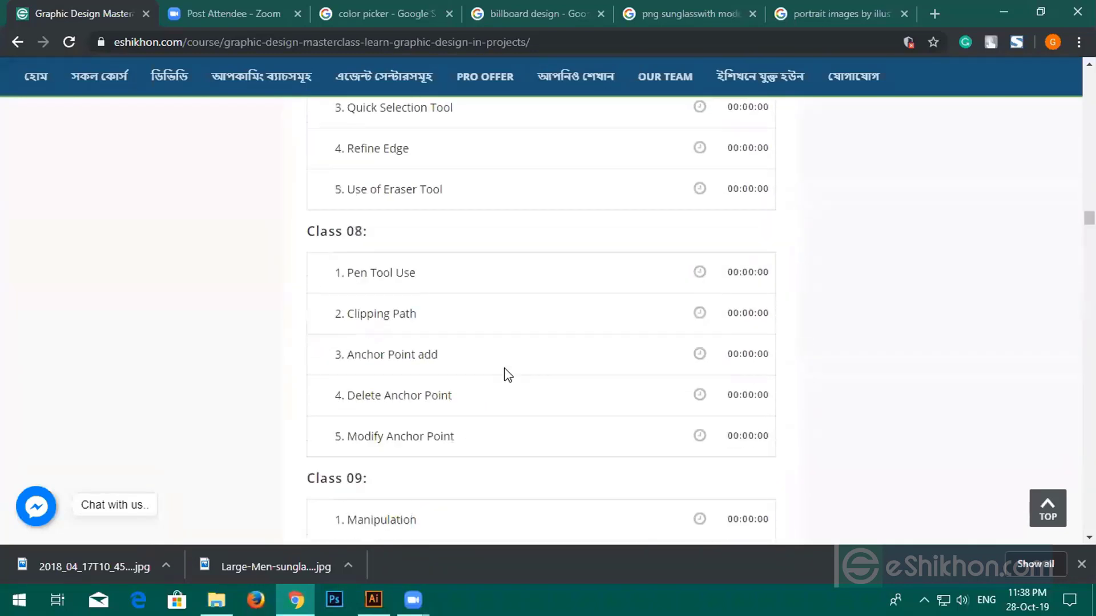
scroll(575, 276, "down", 8)
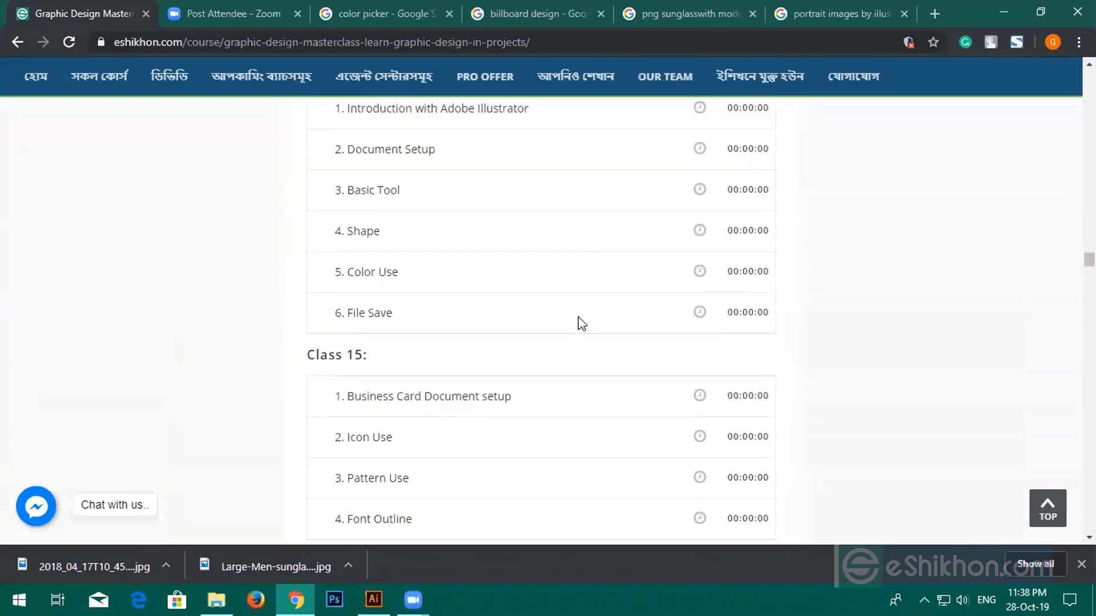
scroll(580, 316, "down", 3)
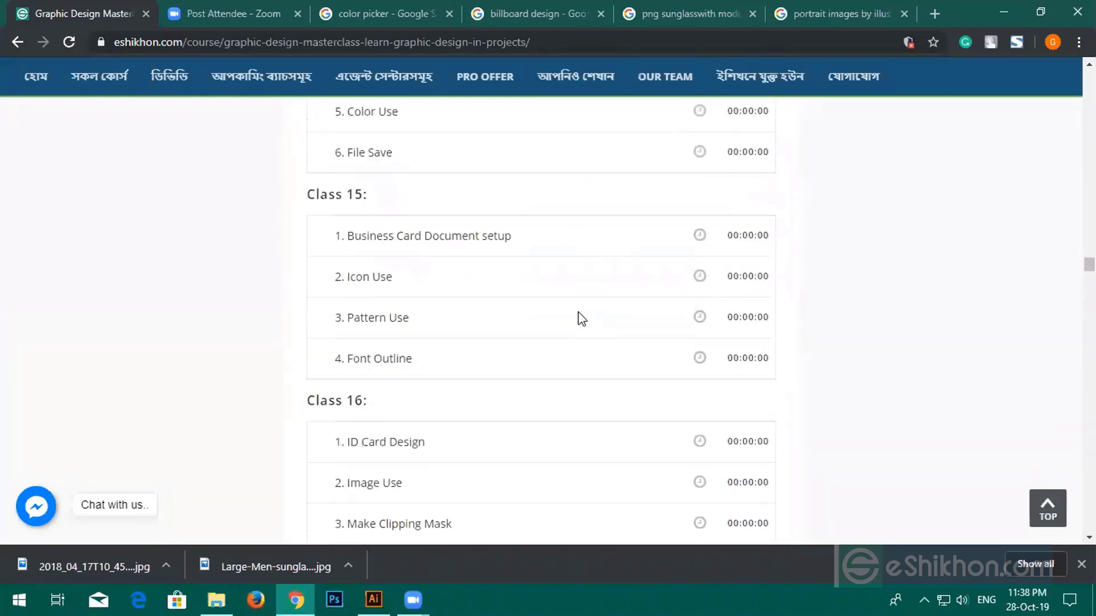
Close the browser pages for the color picker, sunglasses-with-models and billboard design searches, keeping the portrait image results open
left_click(204, 2)
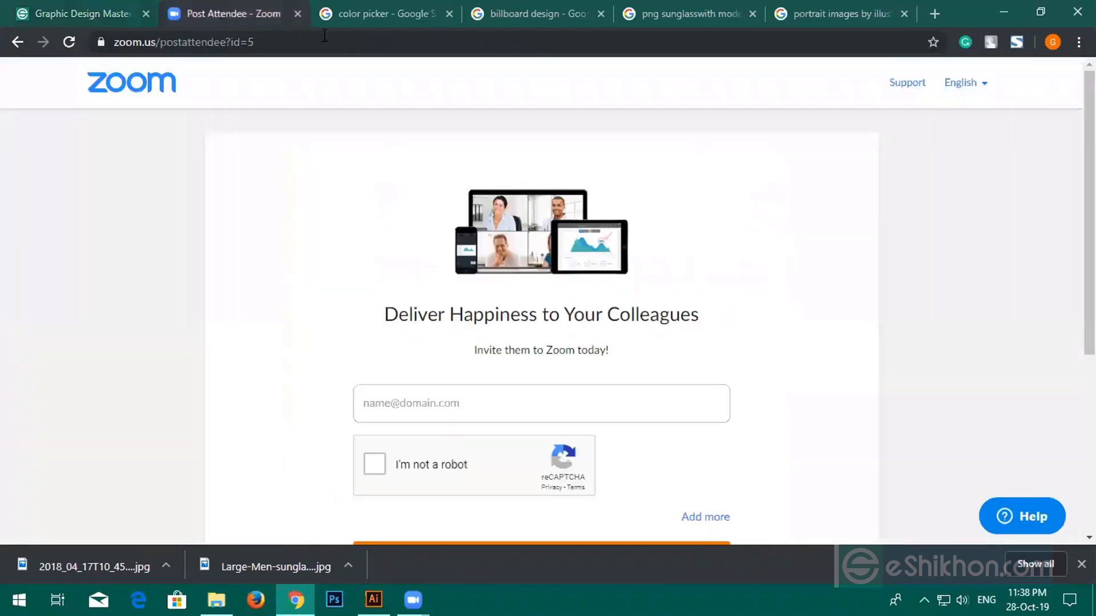
left_click(366, 3)
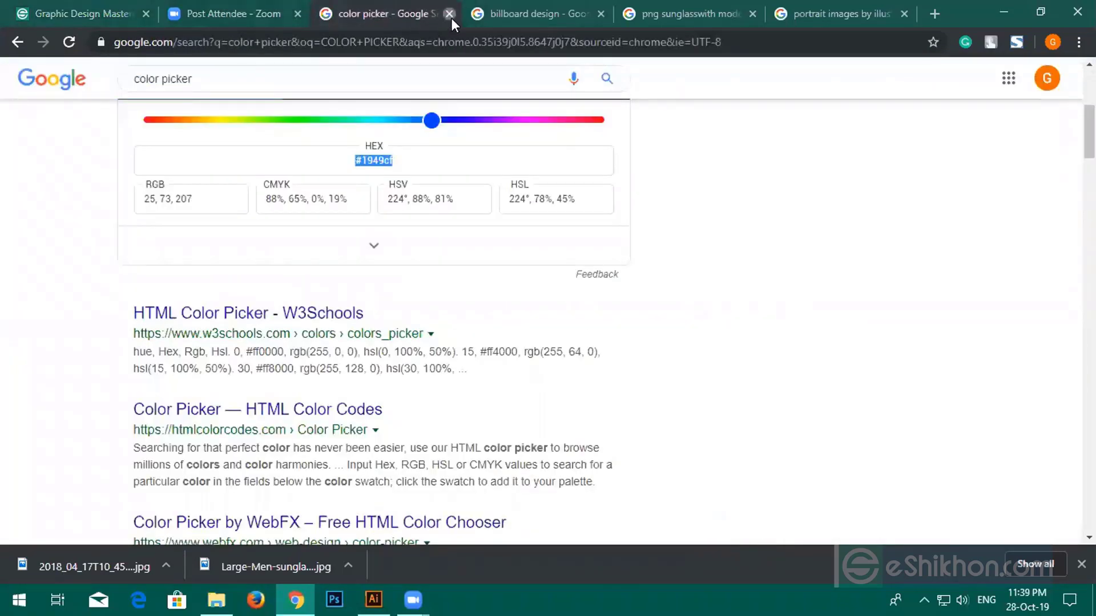
left_click(450, 16)
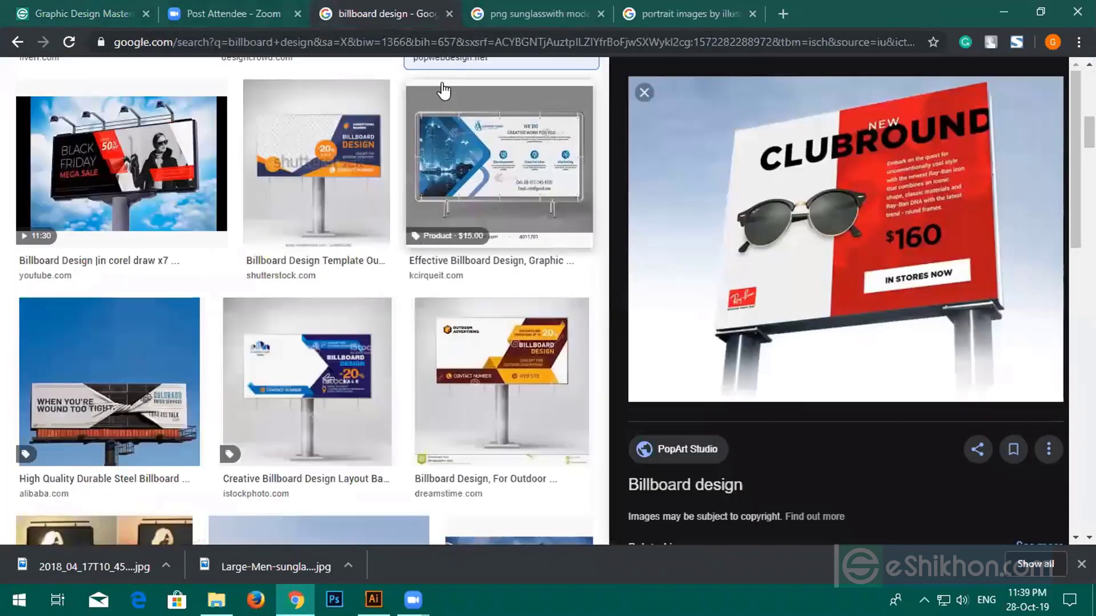
left_click(114, 2)
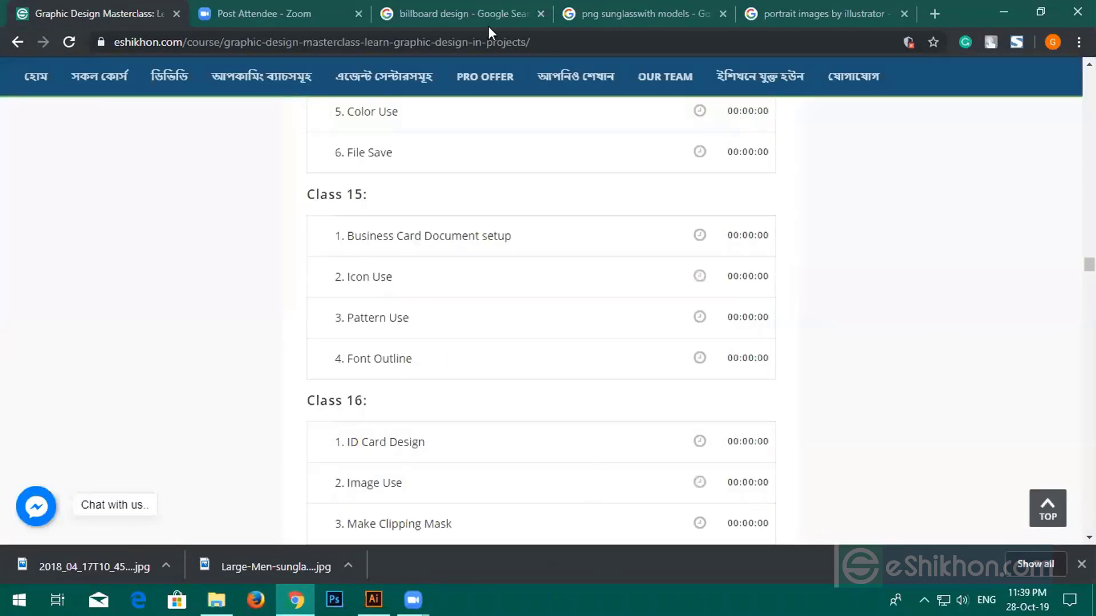
left_click(625, 6)
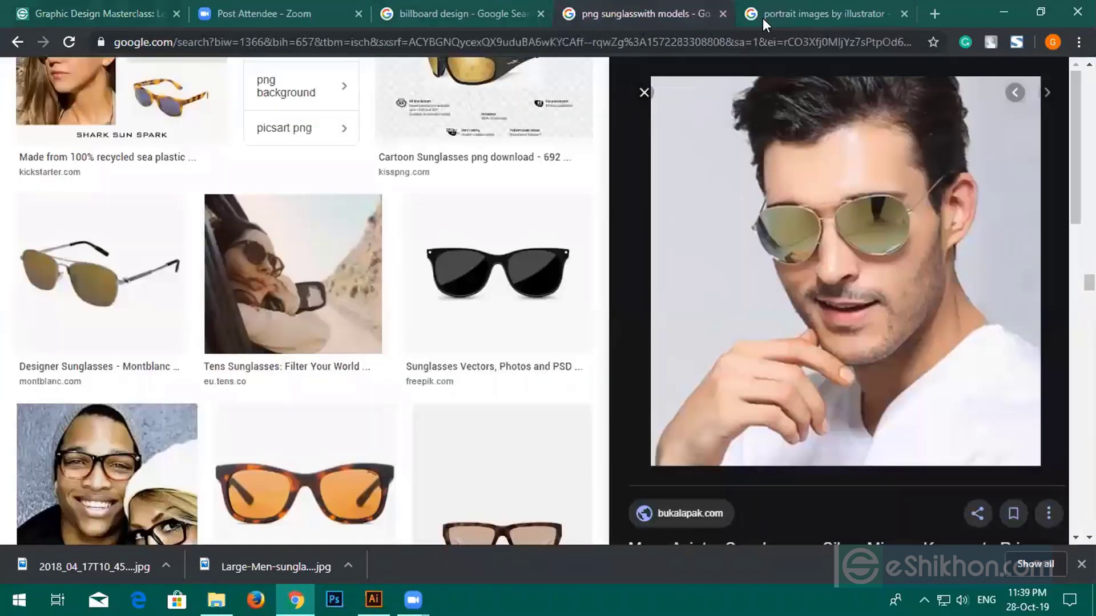
left_click(722, 13)
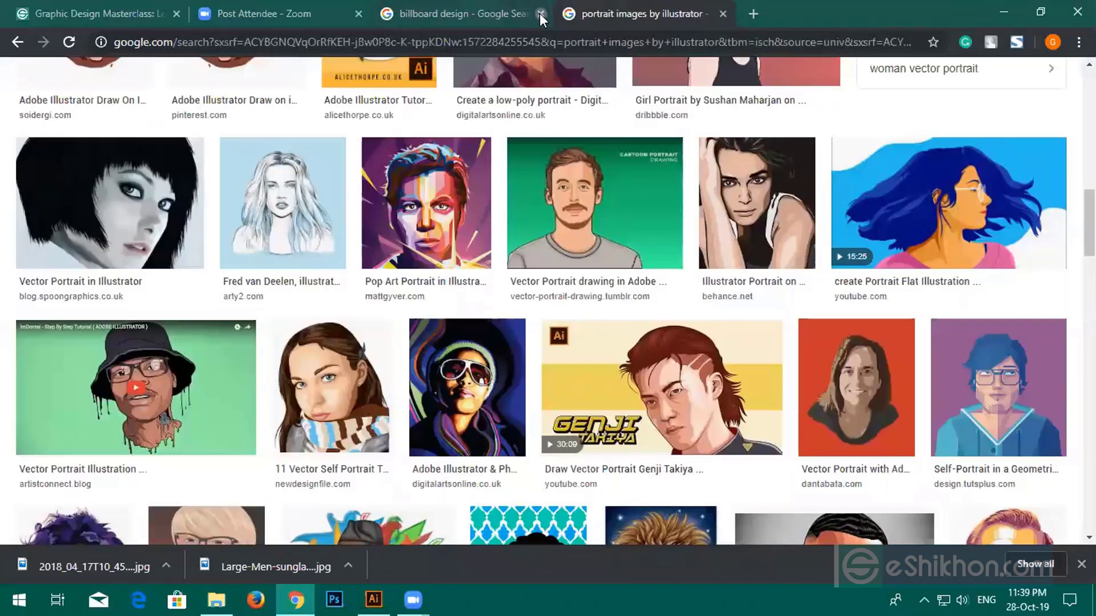
left_click(539, 13)
Browse further down the Illustrator portrait image results for more vector portrait examples
scroll(486, 391, "down", 10)
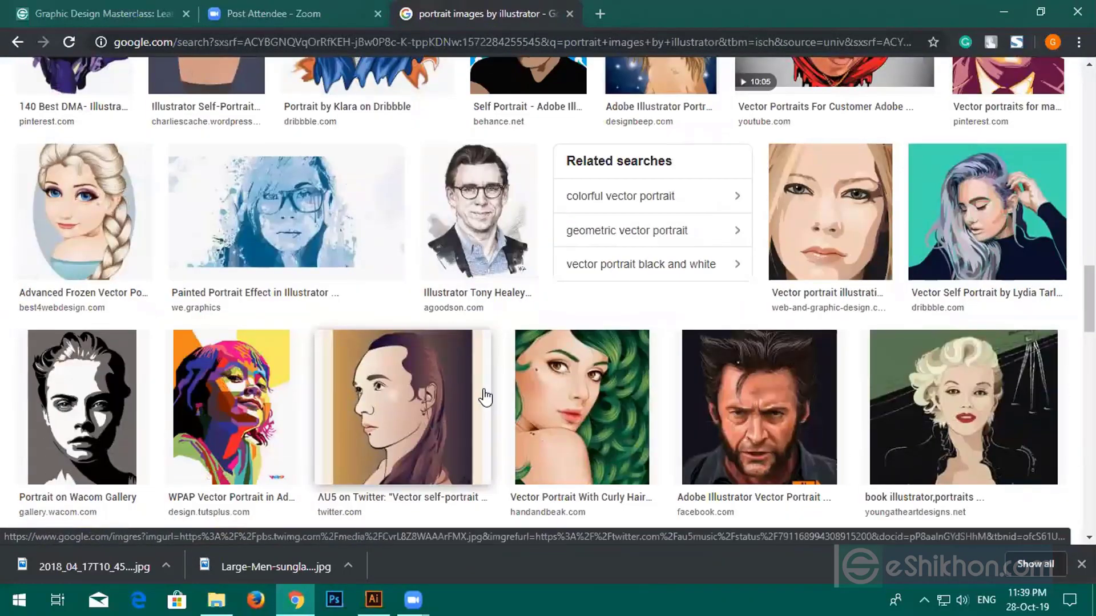
scroll(485, 394, "down", 1)
scroll(486, 398, "down", 5)
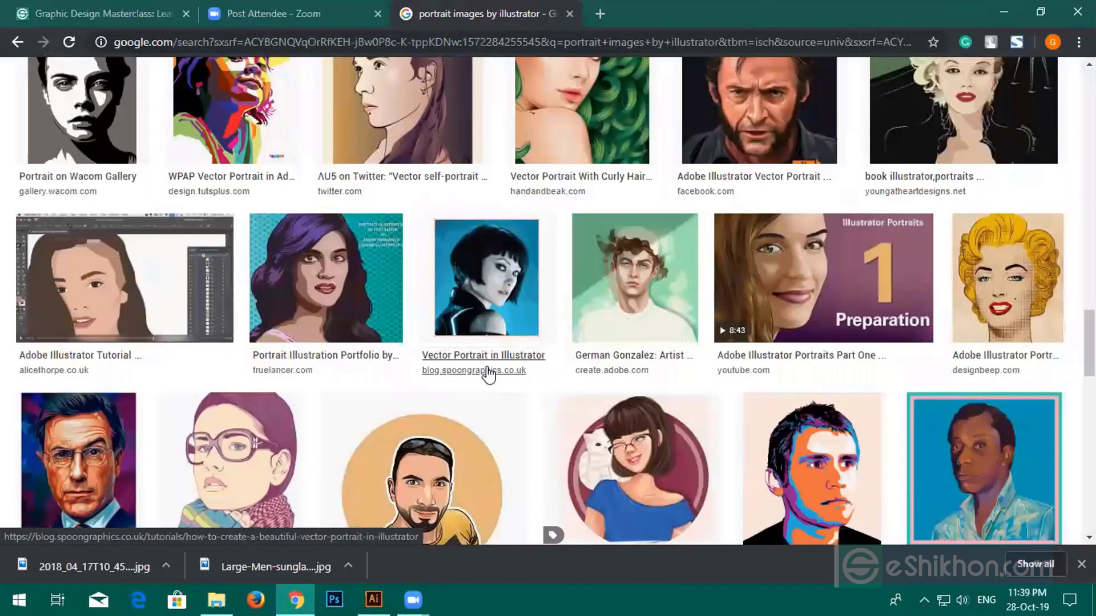